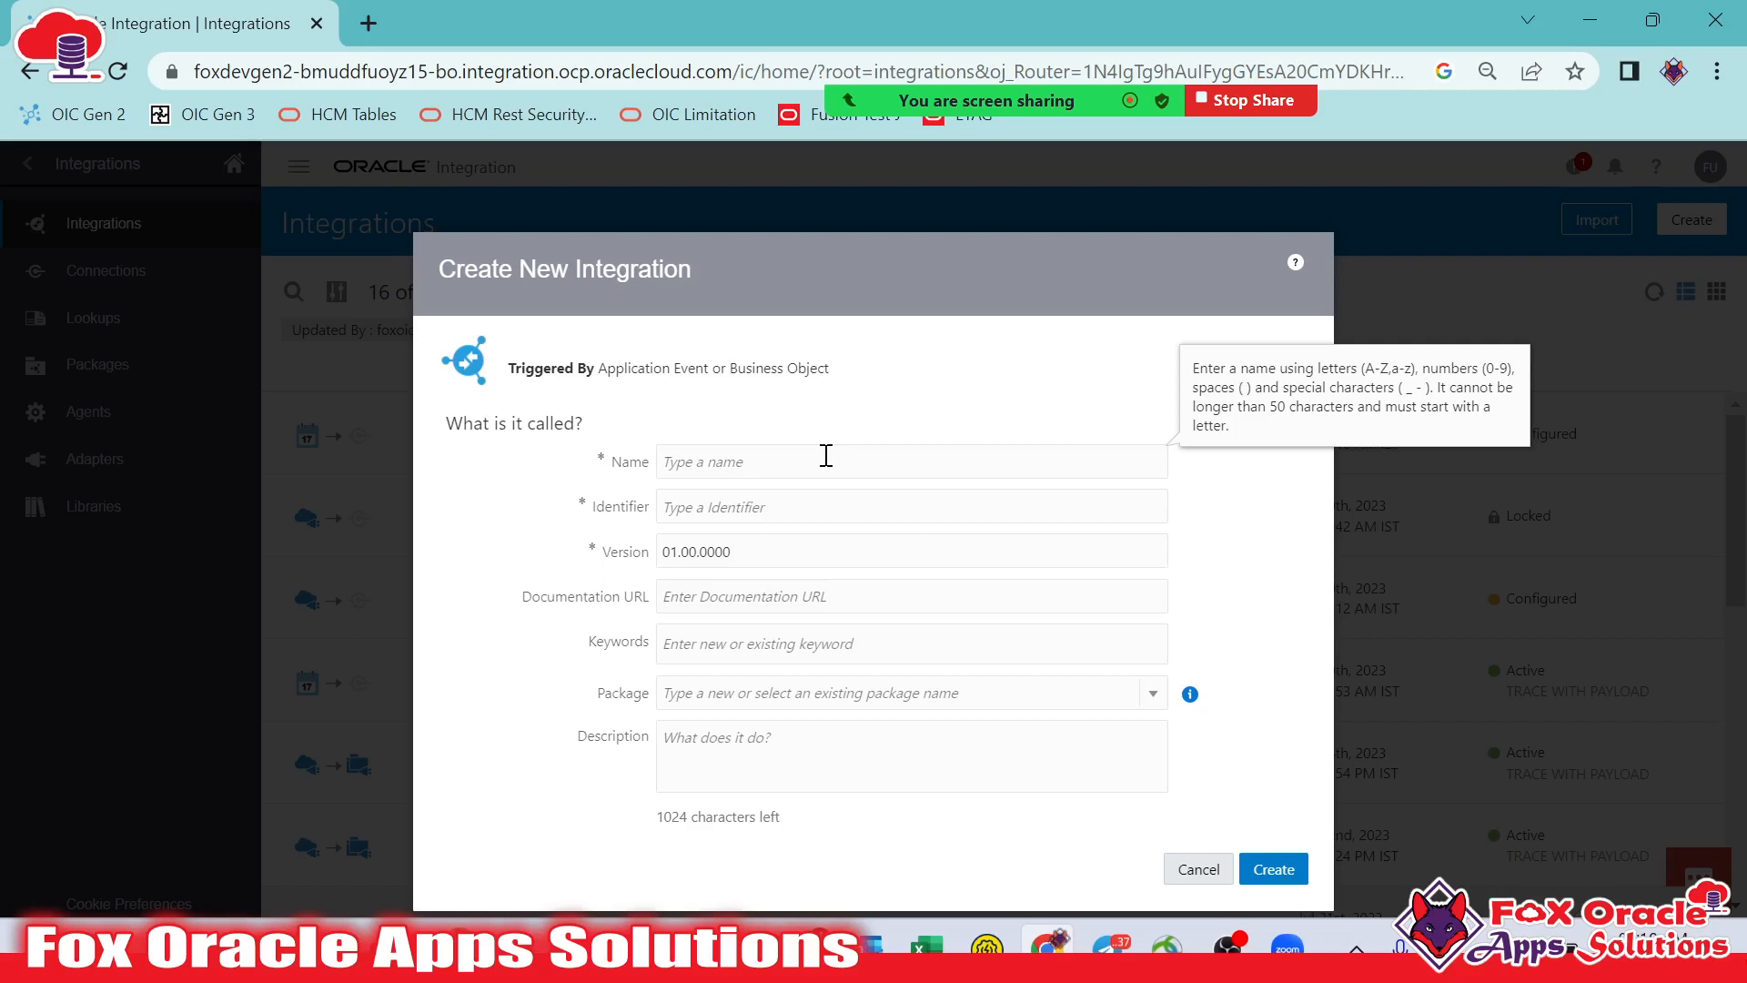
Name the new app-driven integration "XX AP Integration 01" and try to create it
text(X)
text(X AP Integration 01)
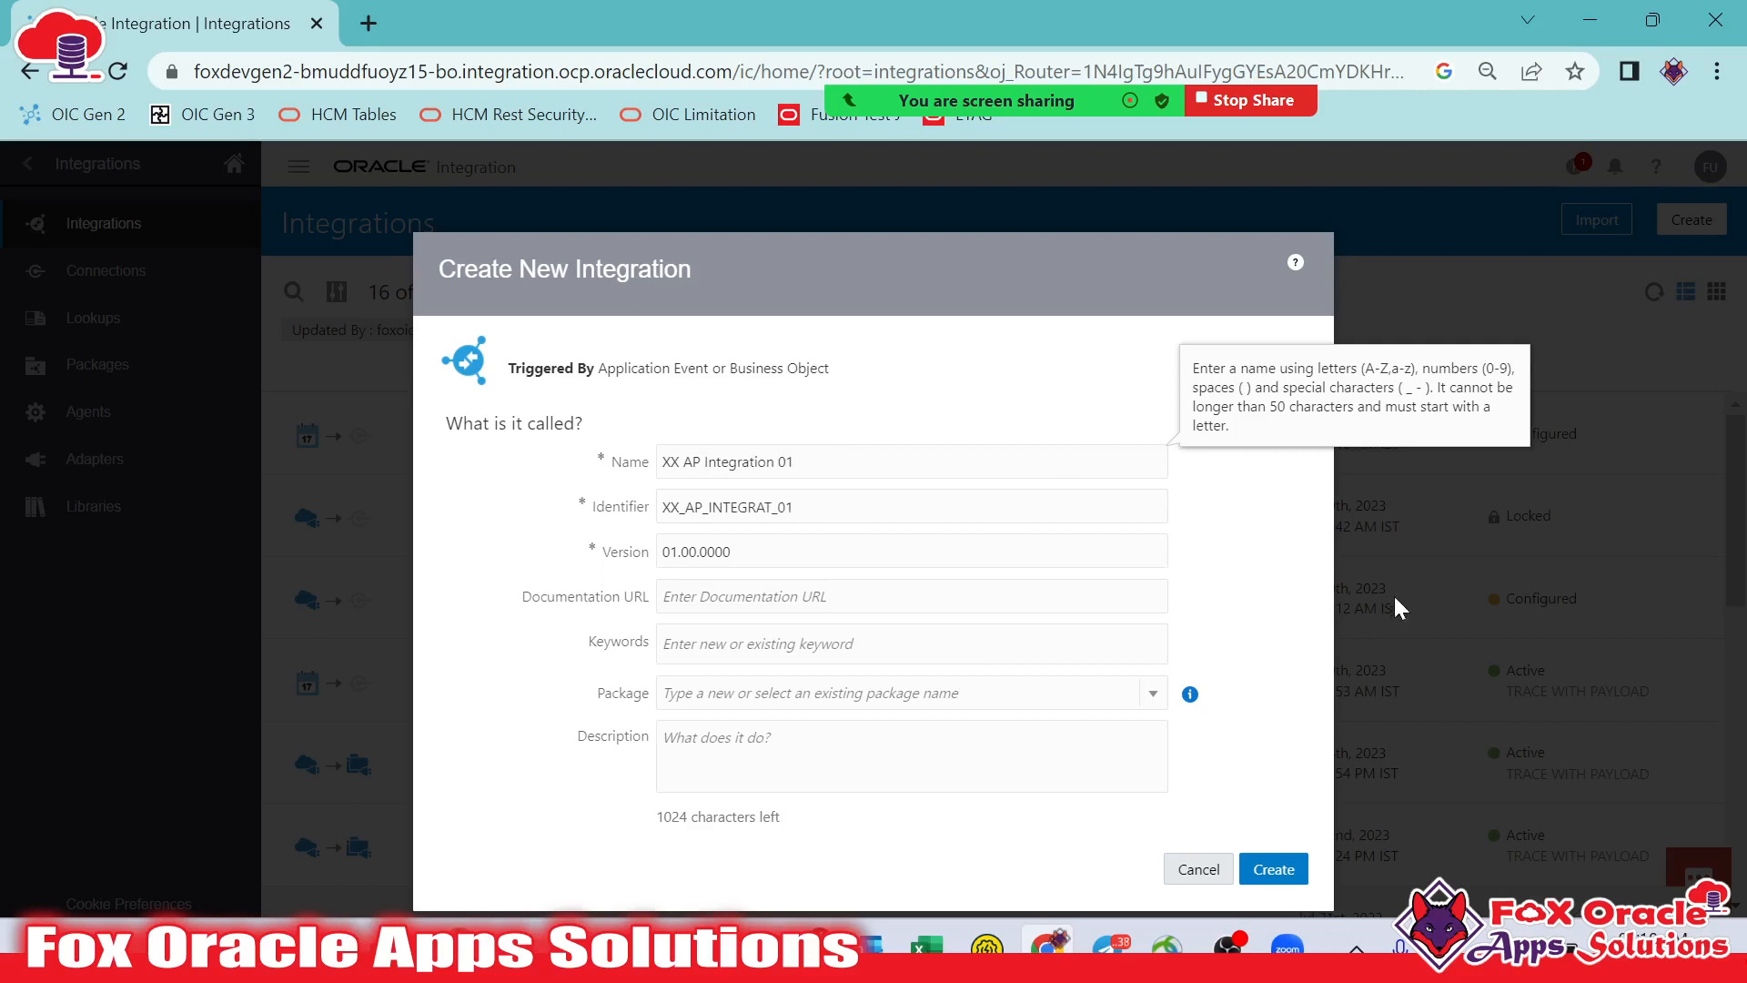
click(1274, 869)
Change the new integration's identifier to XX_AP_INTEGRAT01
click(839, 520)
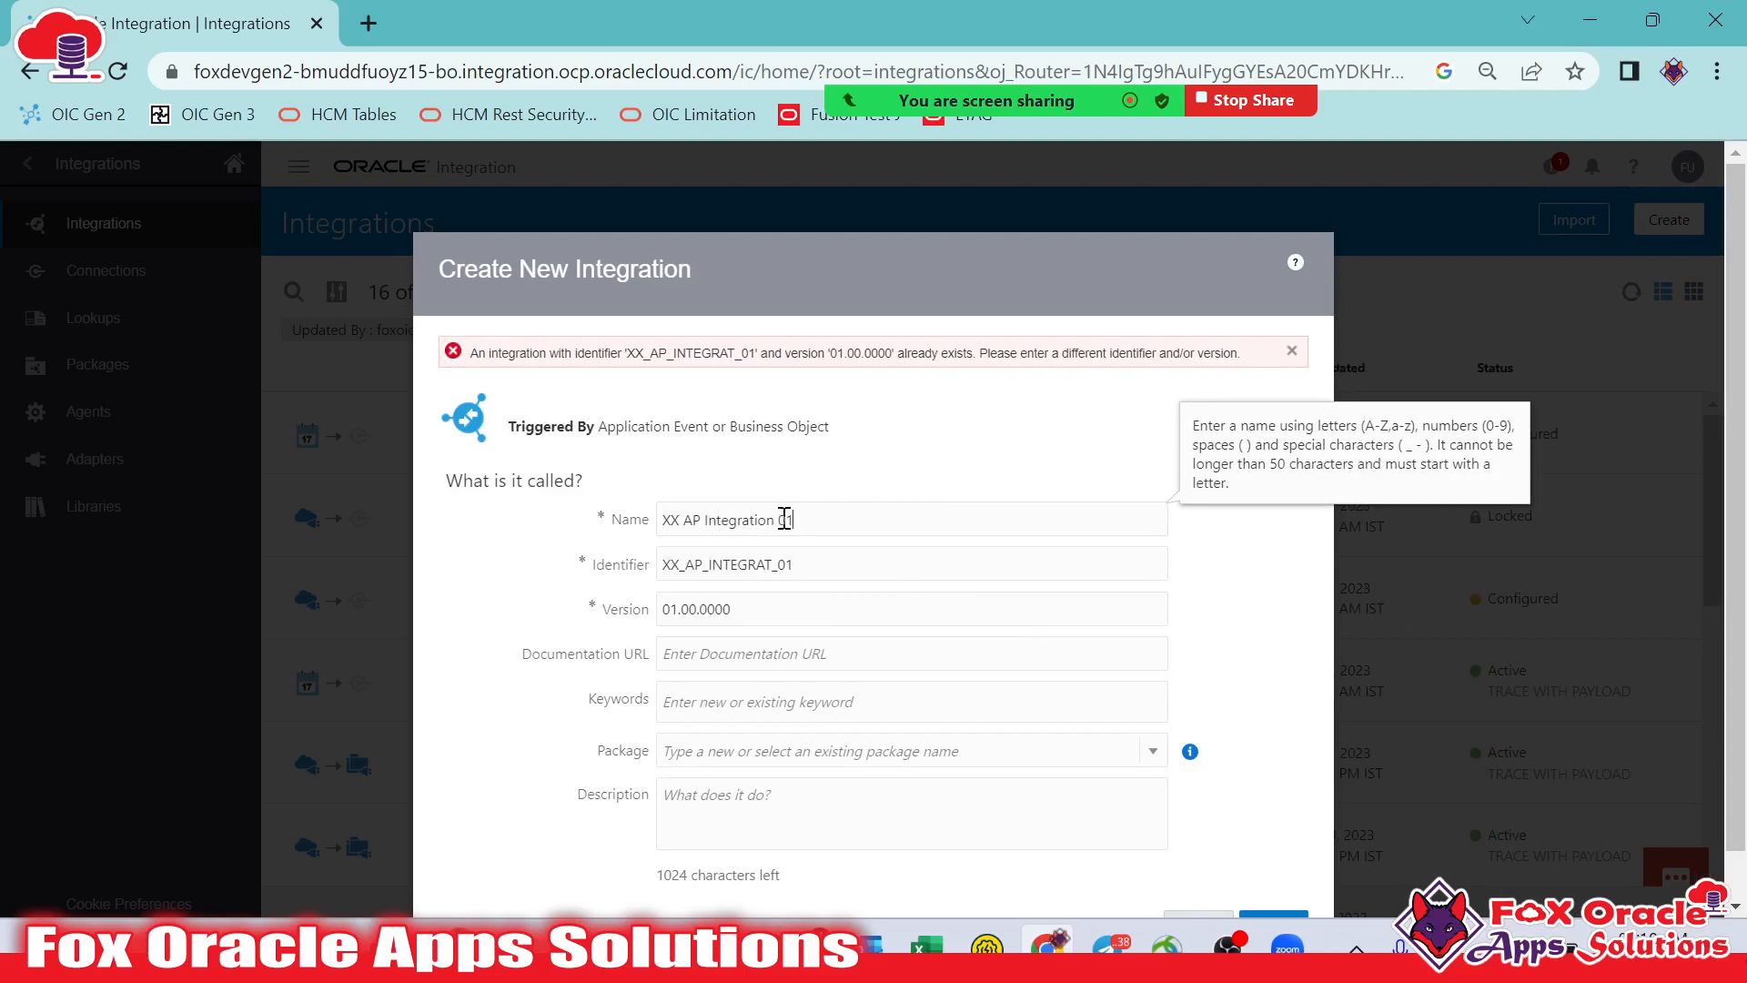
click(785, 563)
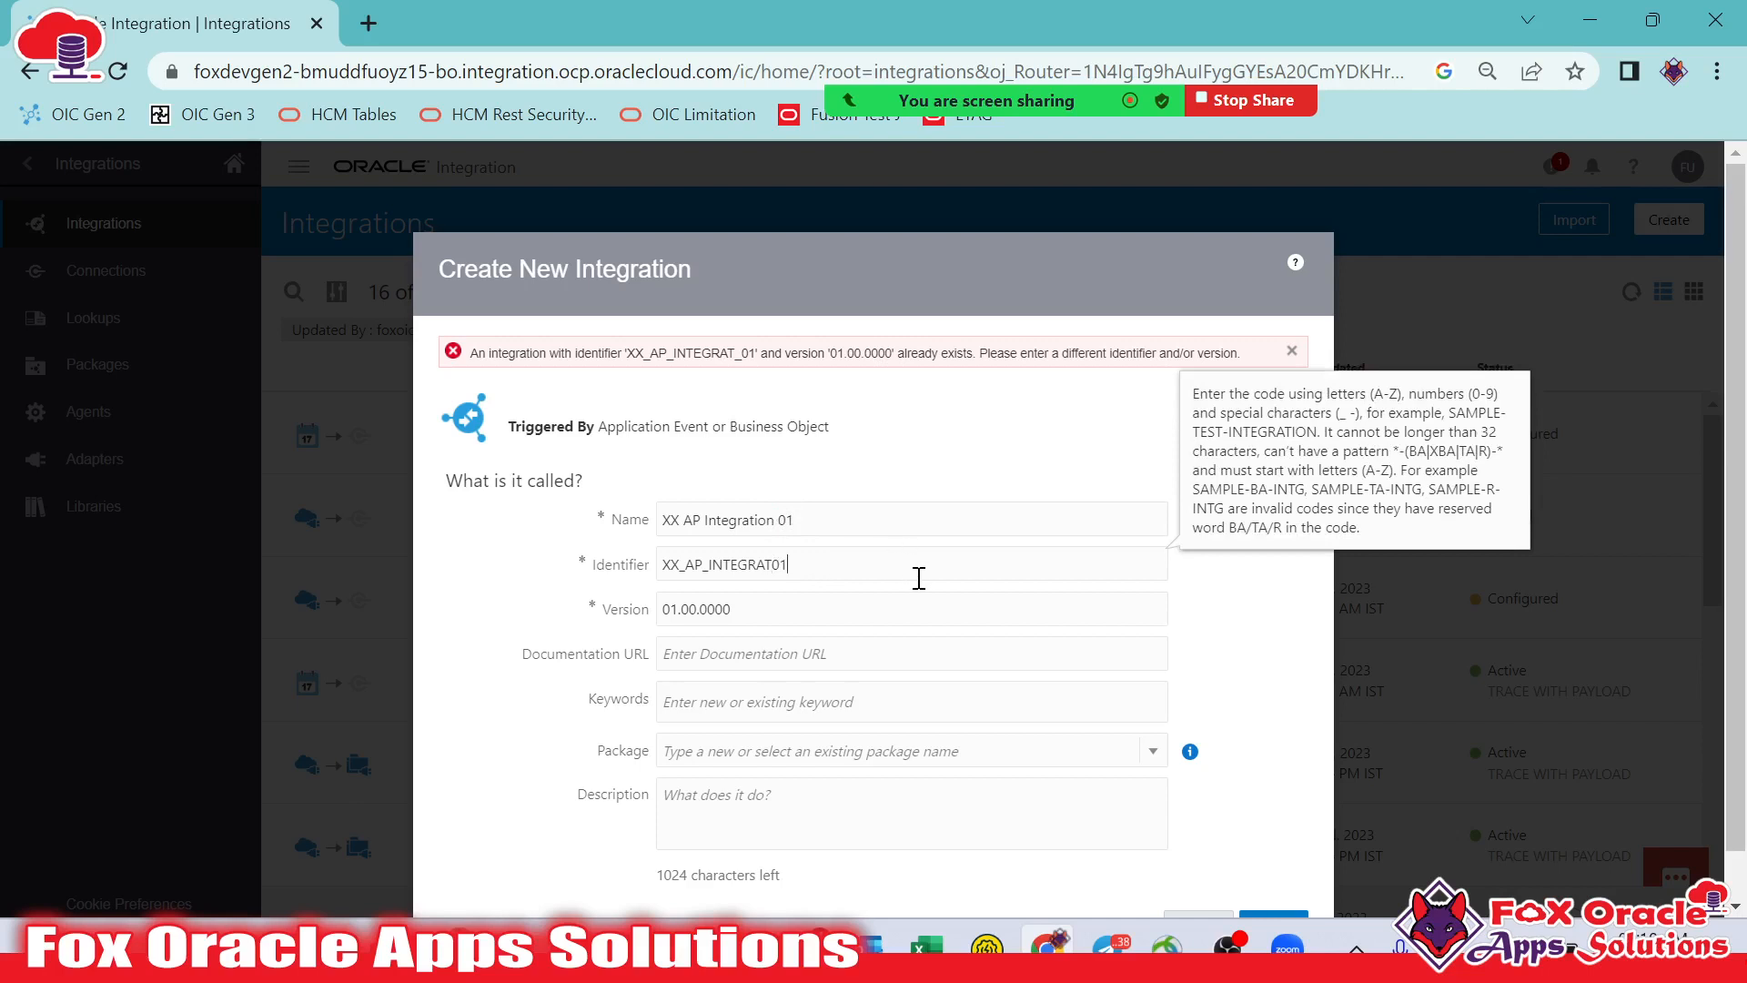
click(837, 556)
drag(821, 518, 660, 524)
click(856, 502)
click(850, 522)
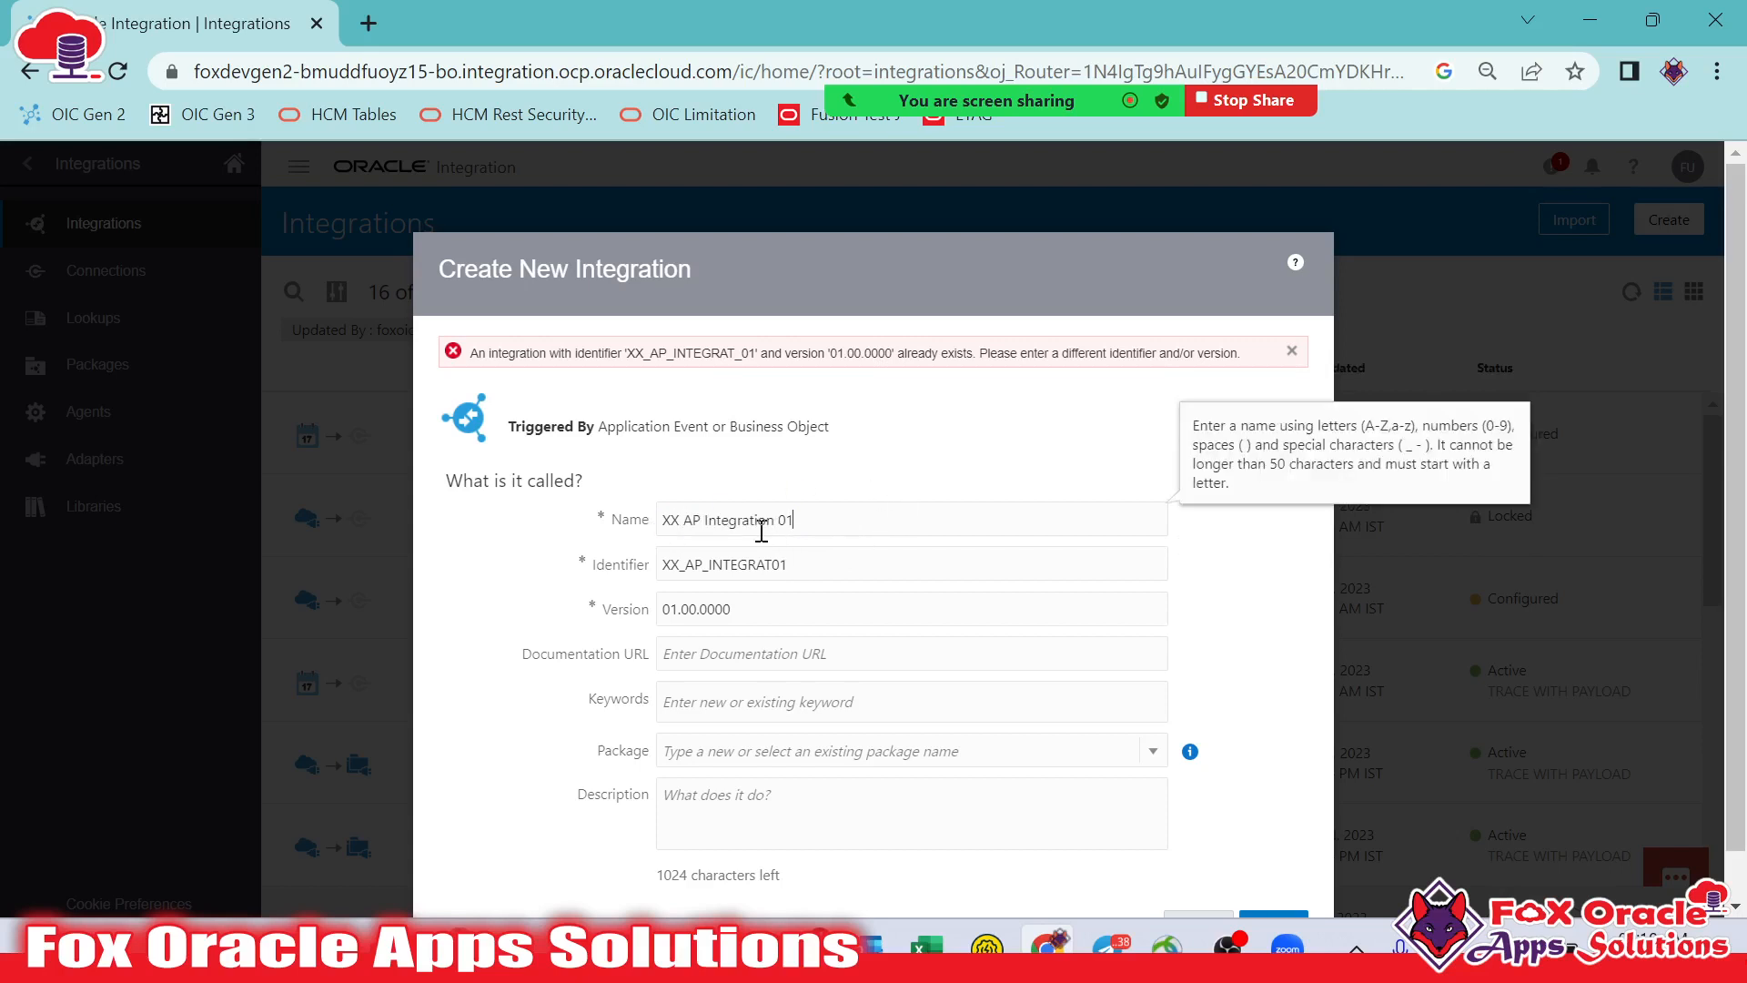
Rename the integration "XX AP Integration Without request and response 01" and create it
click(705, 519)
text(Without )
text(request and re)
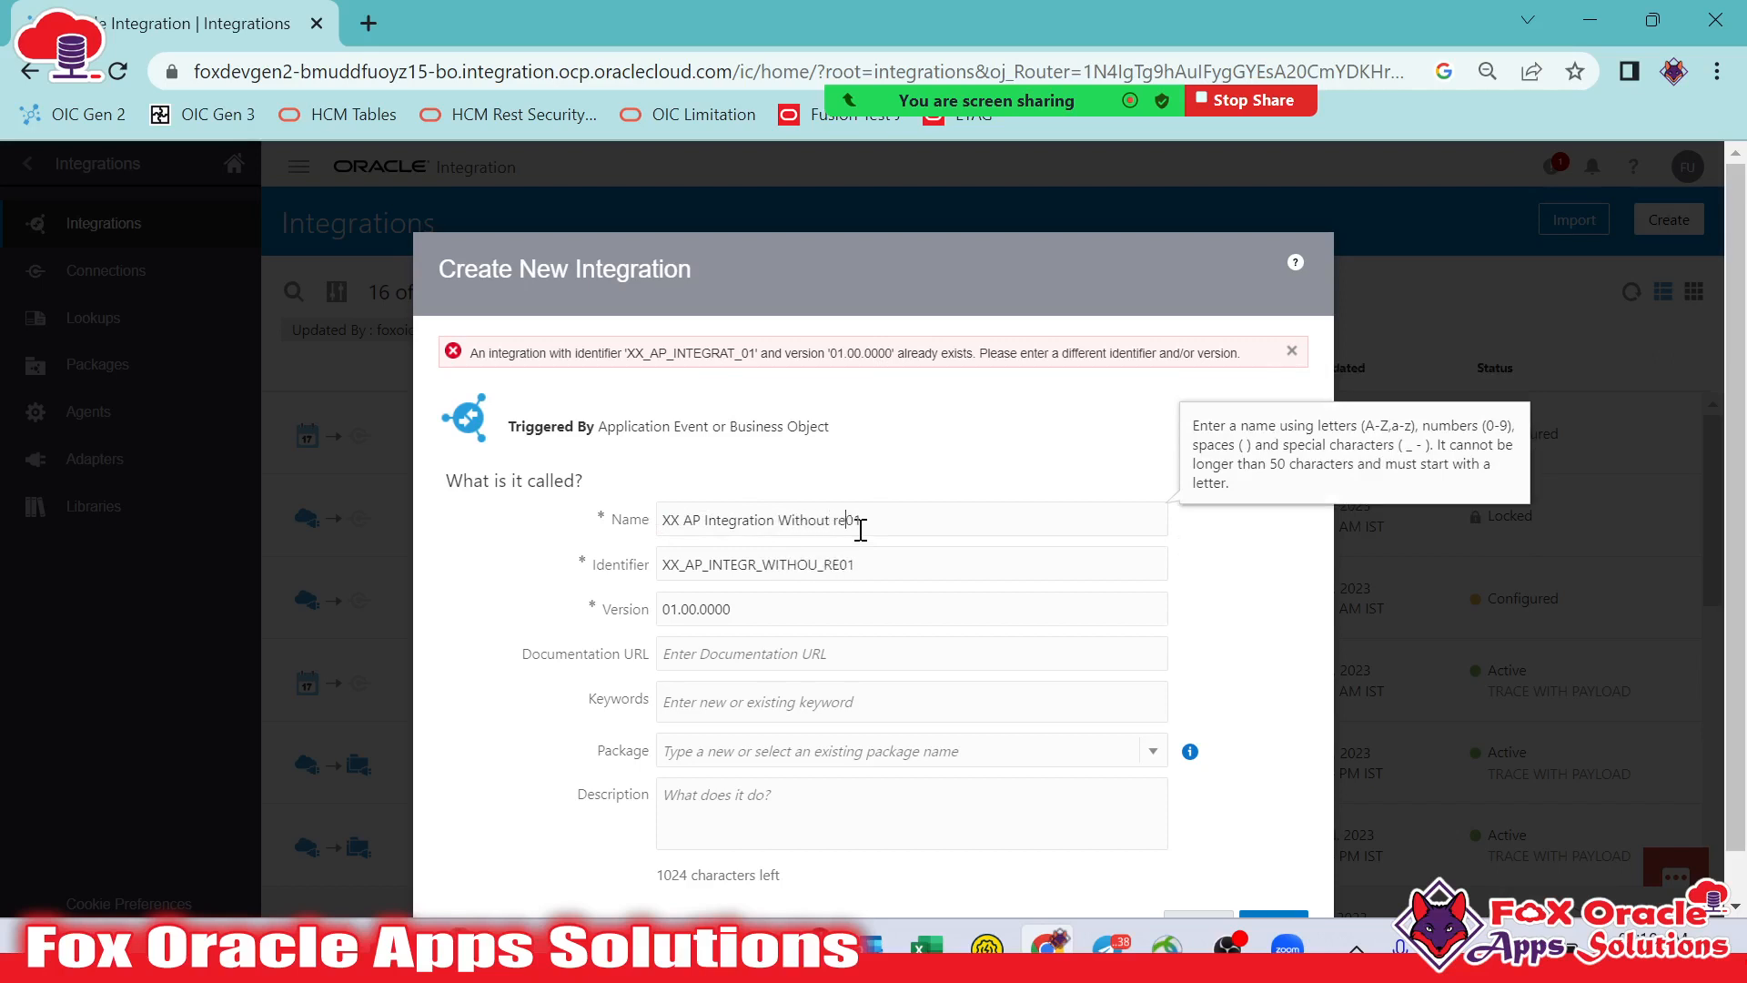
text(spinse)
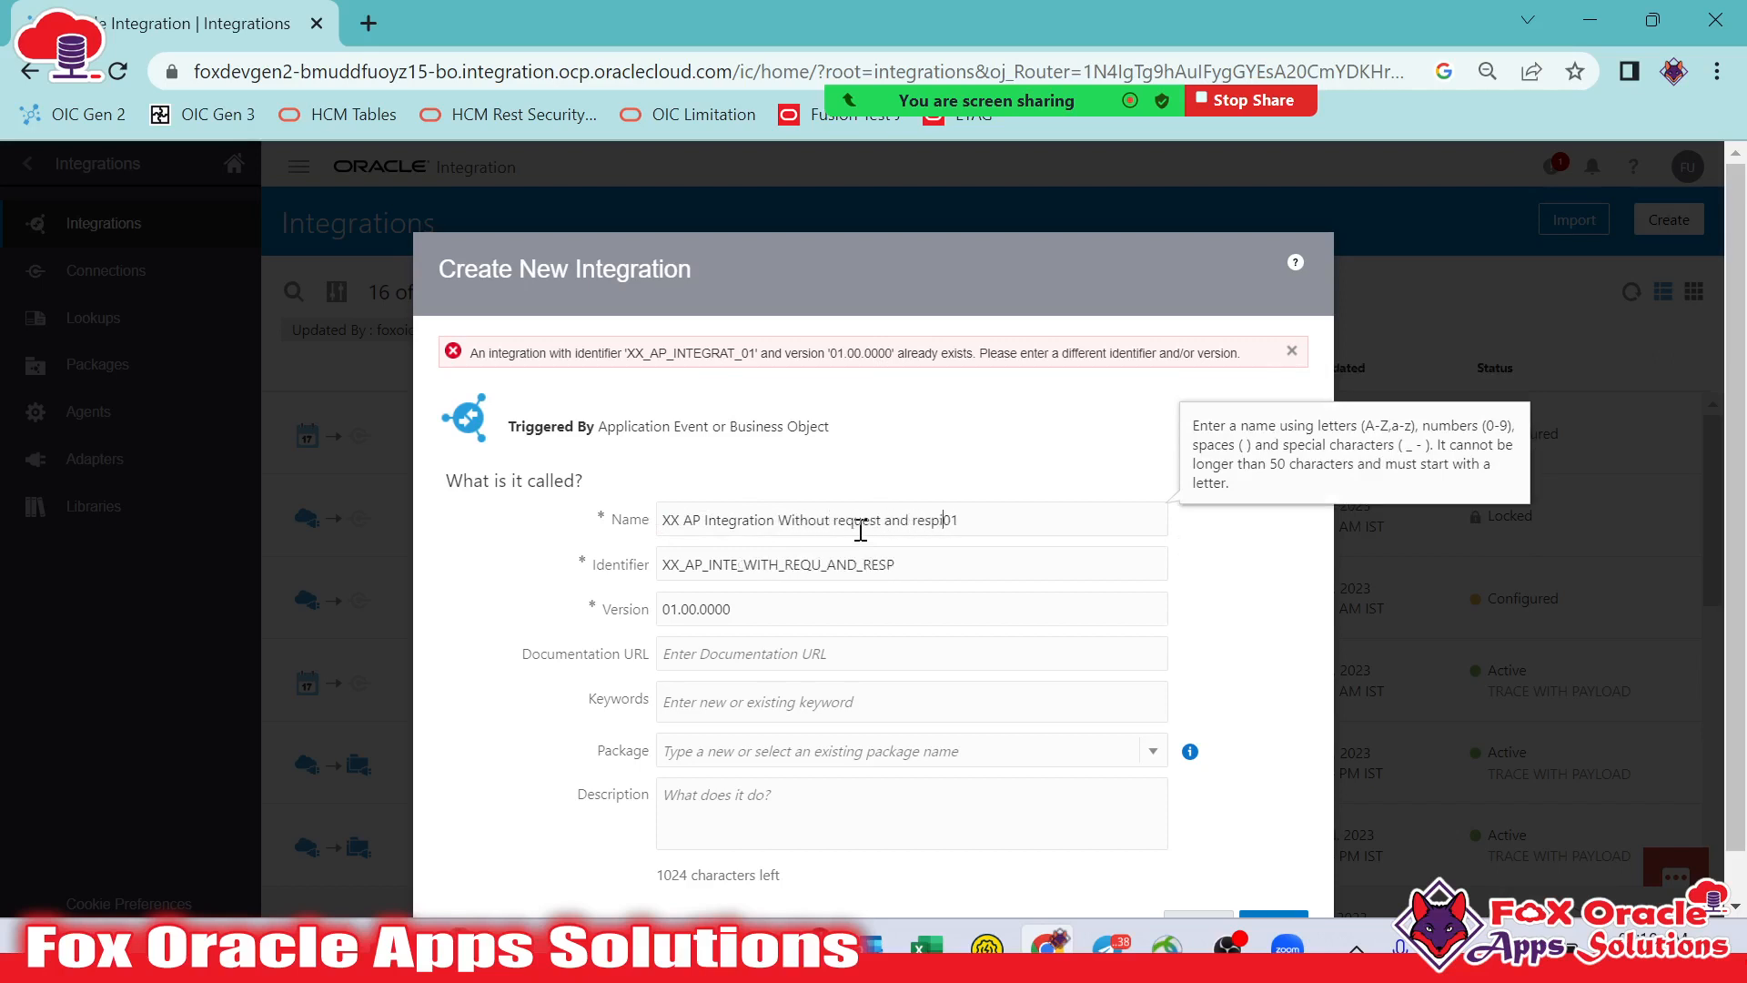
key(BackSpace)
click(1276, 913)
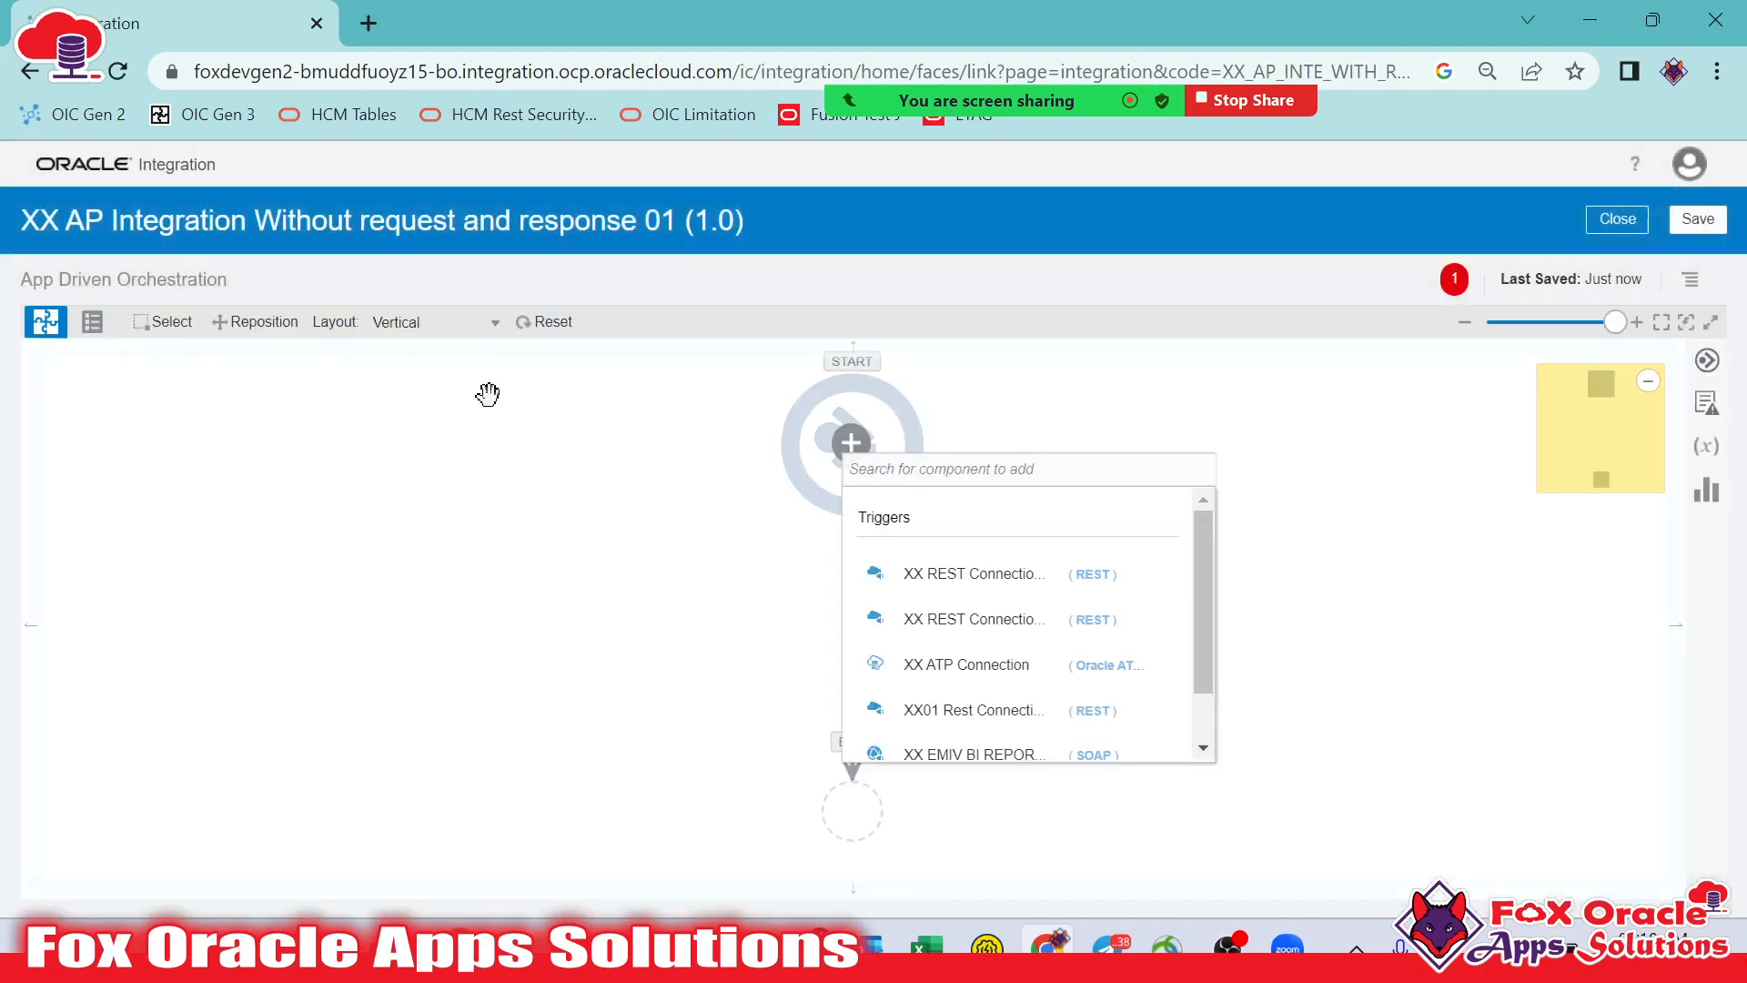
Switch the orchestration canvas to the Horizontal layout and dismiss the trigger search list
click(509, 519)
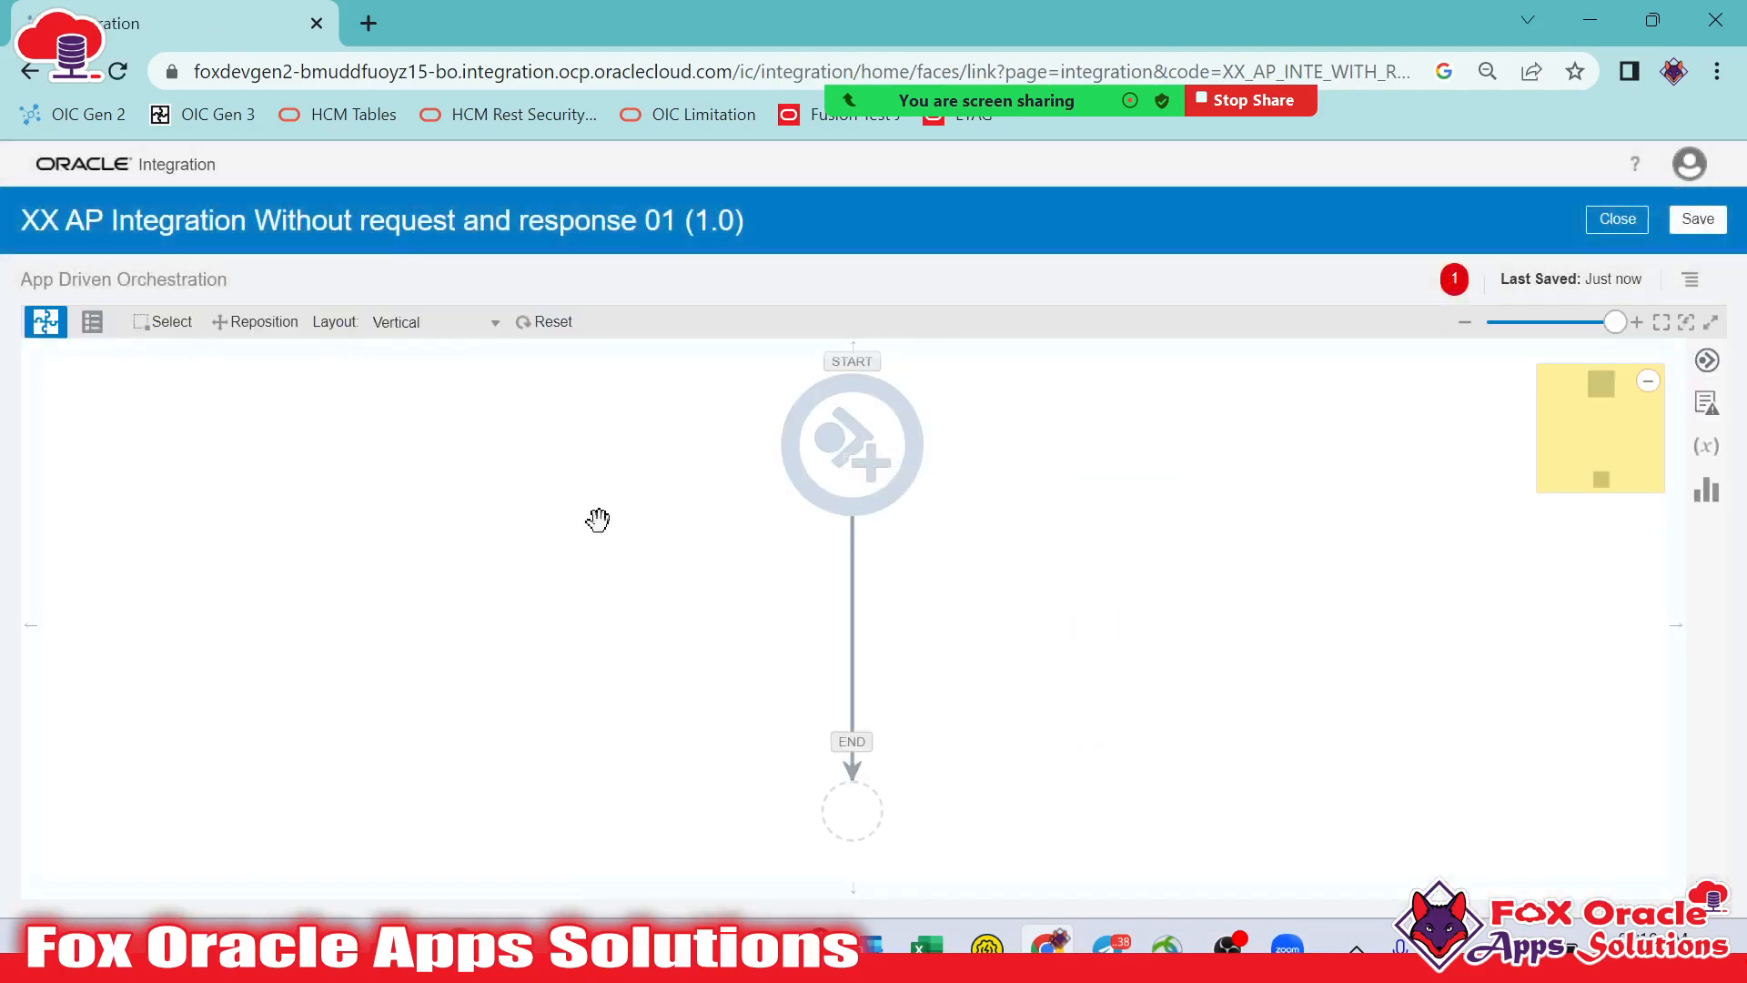
click(498, 330)
click(481, 351)
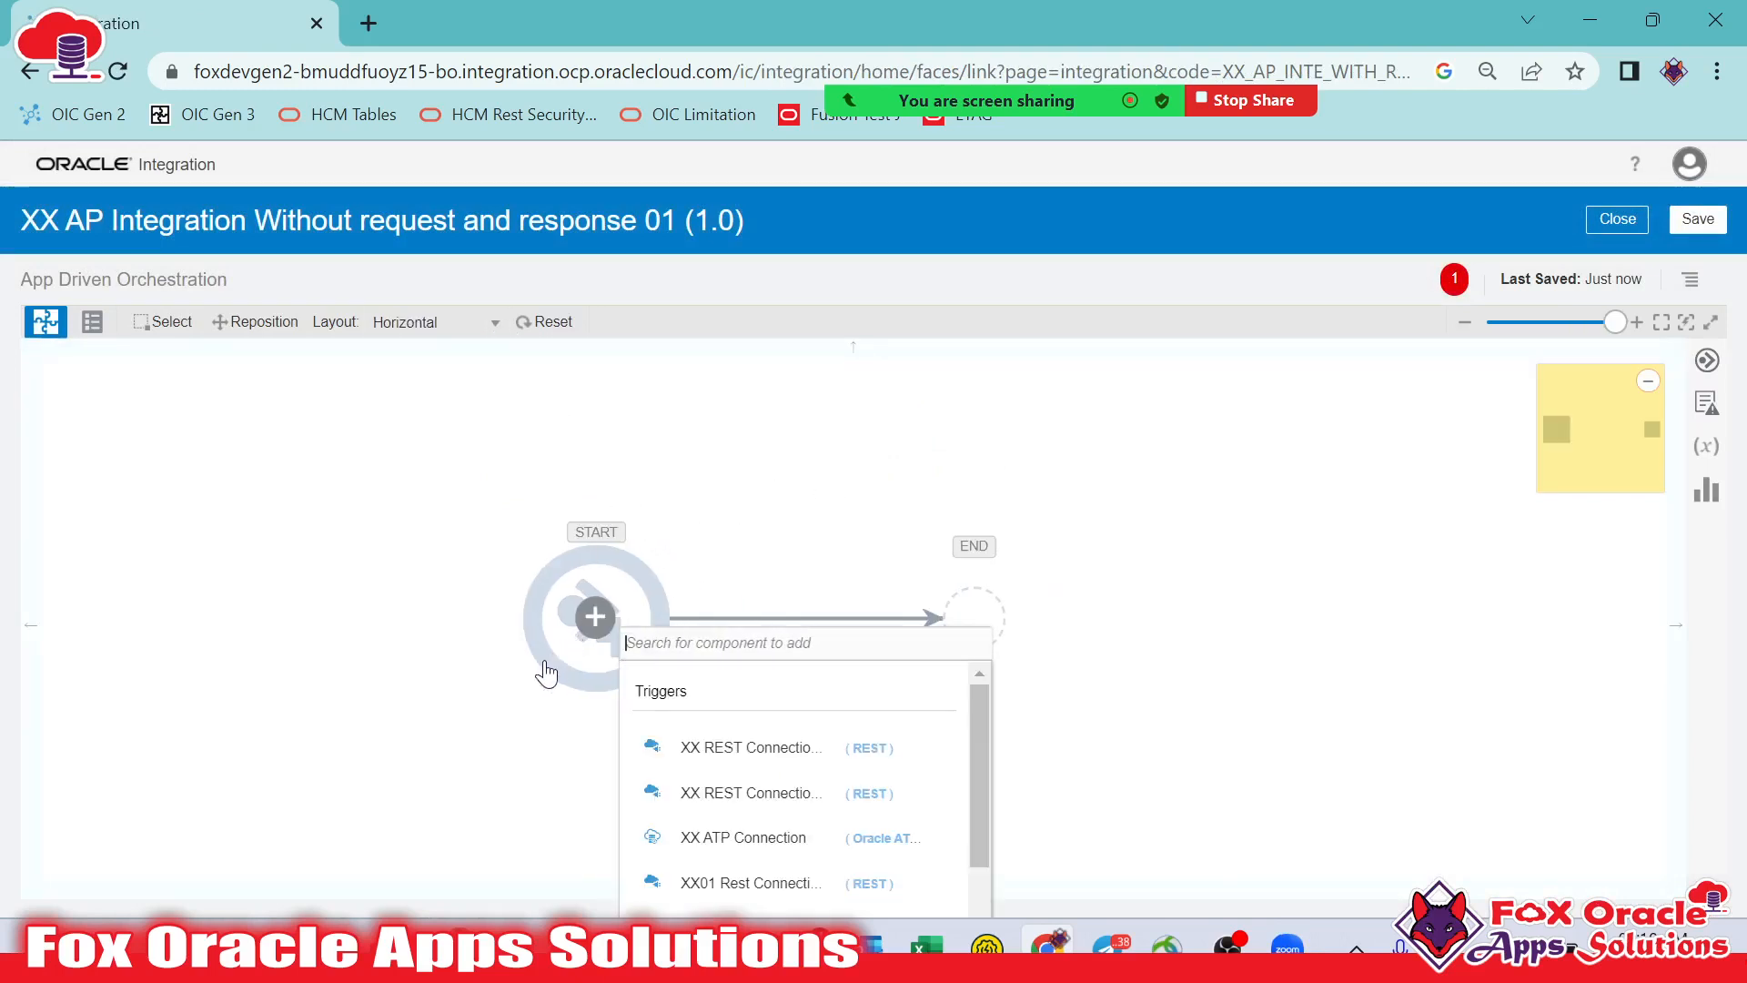
click(507, 670)
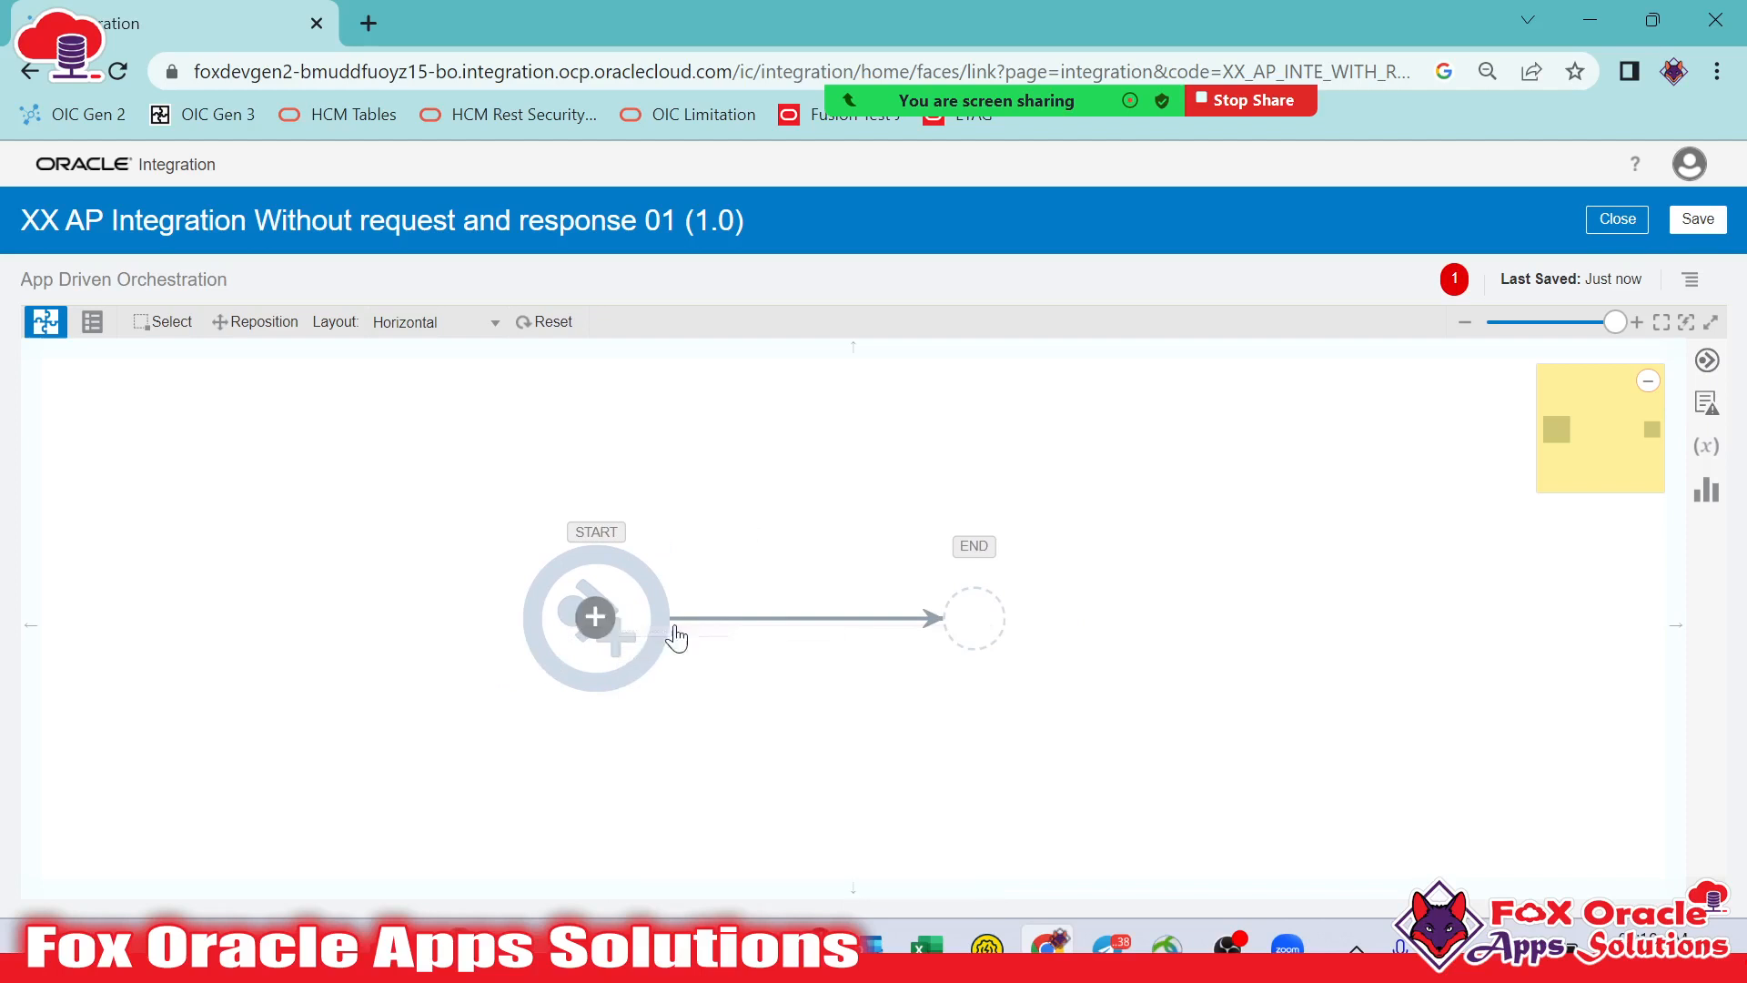
Add the REST connection "XX REST Connection TEST TRG" as the trigger at the start of the flow
click(1707, 361)
click(1357, 470)
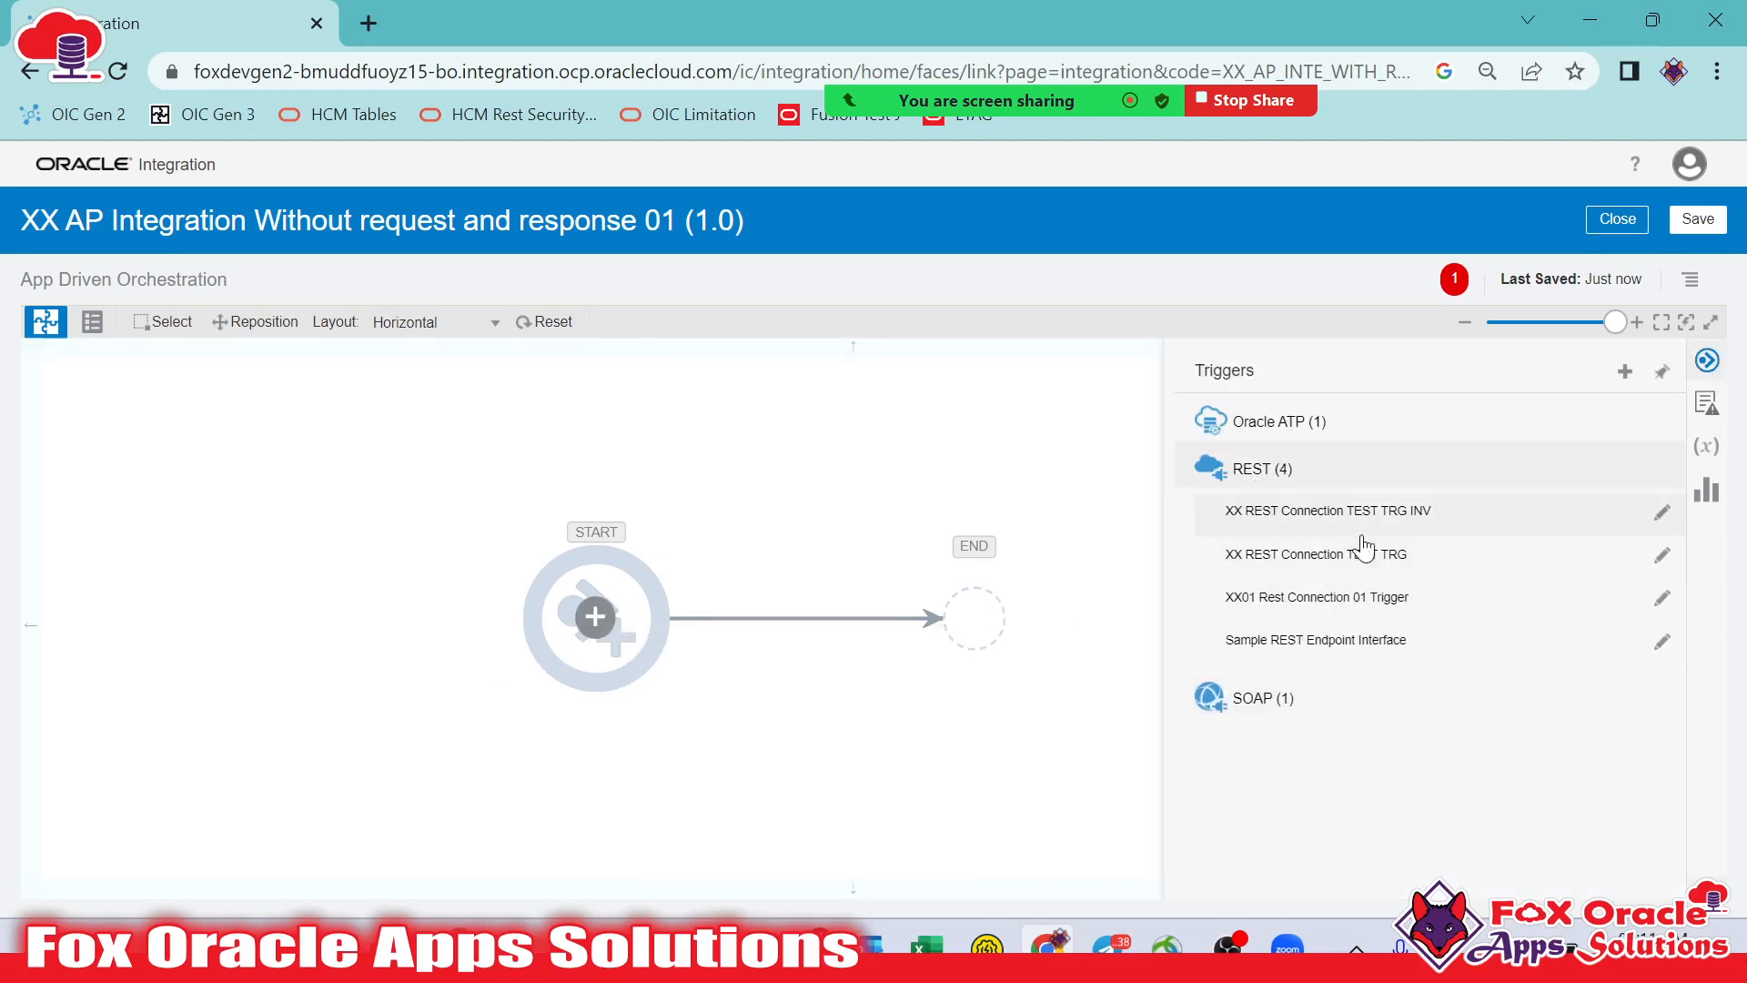
drag(1366, 561, 596, 619)
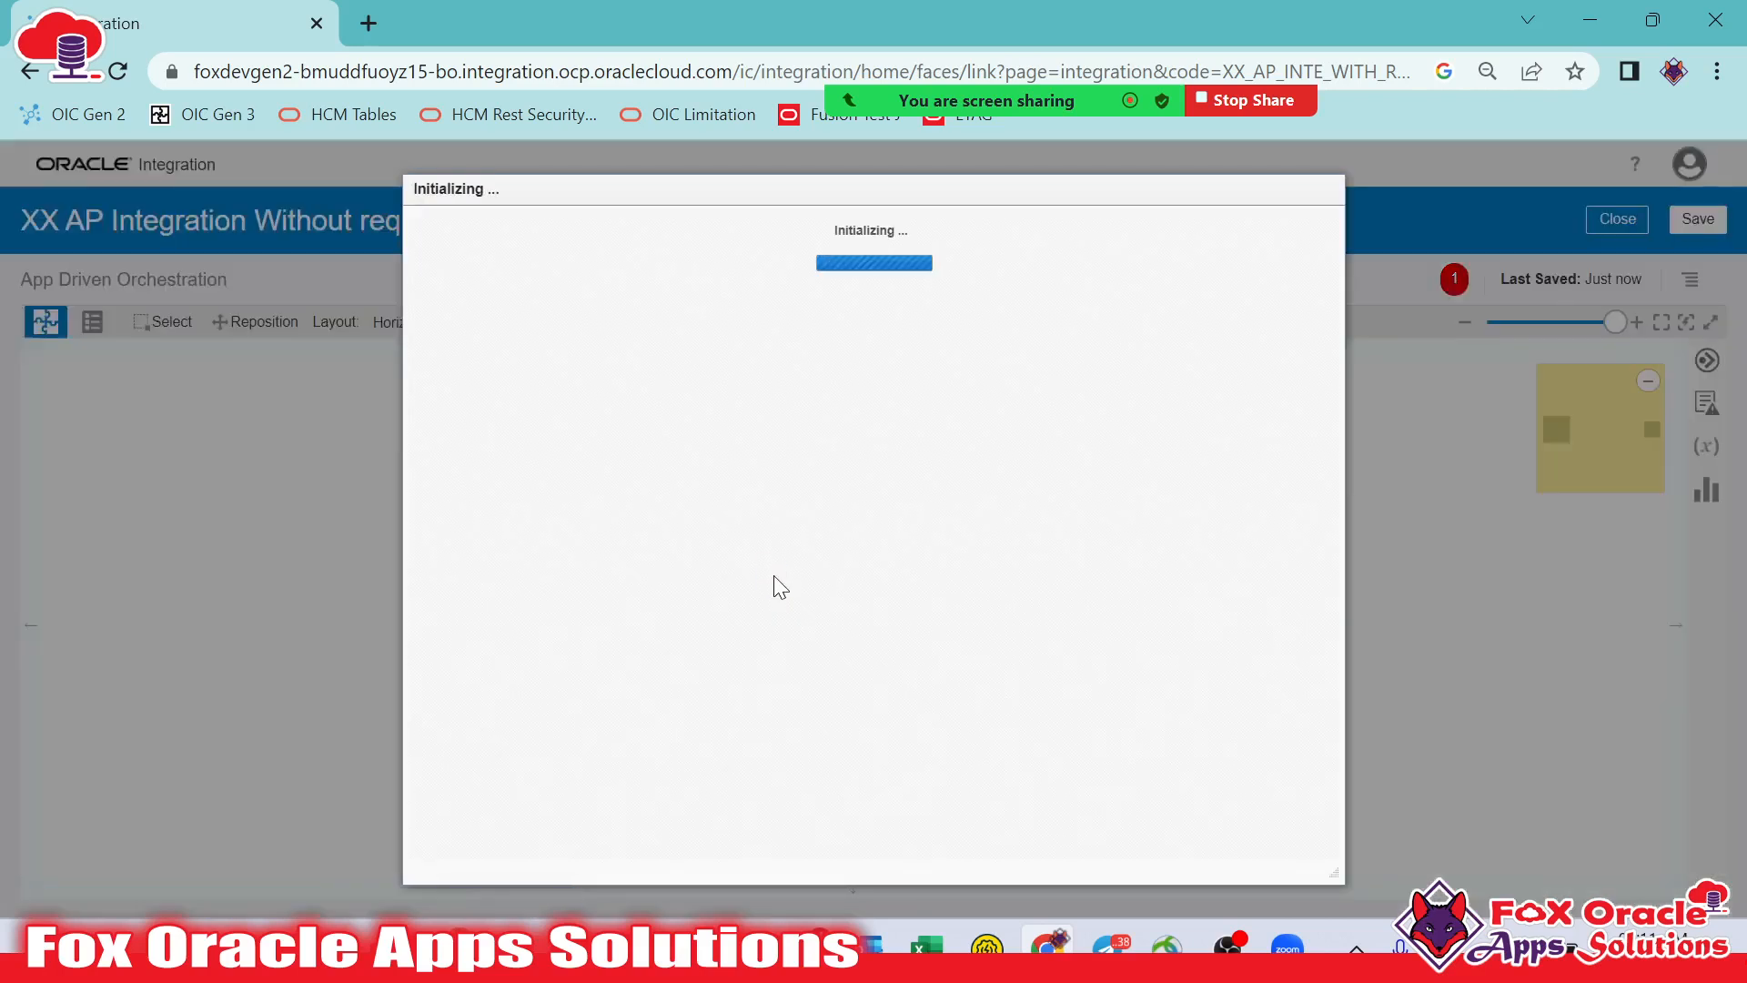
Name the REST endpoint startREST and proceed to its resource configuration
click(683, 399)
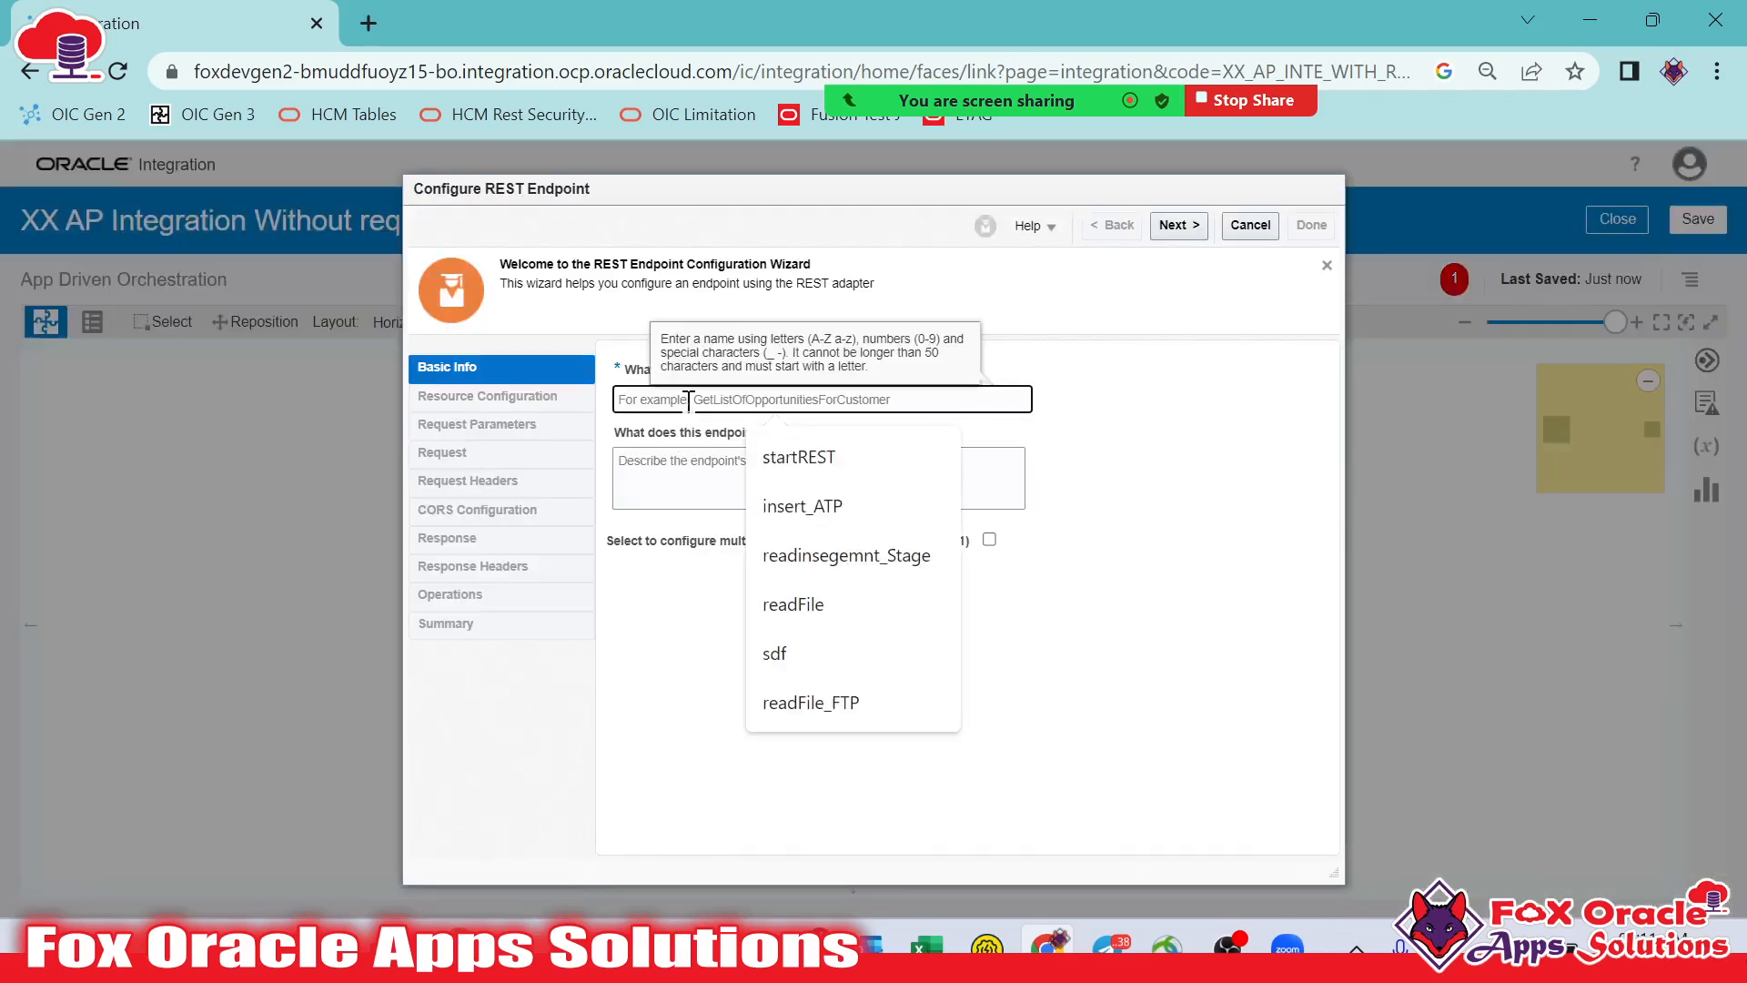
click(784, 455)
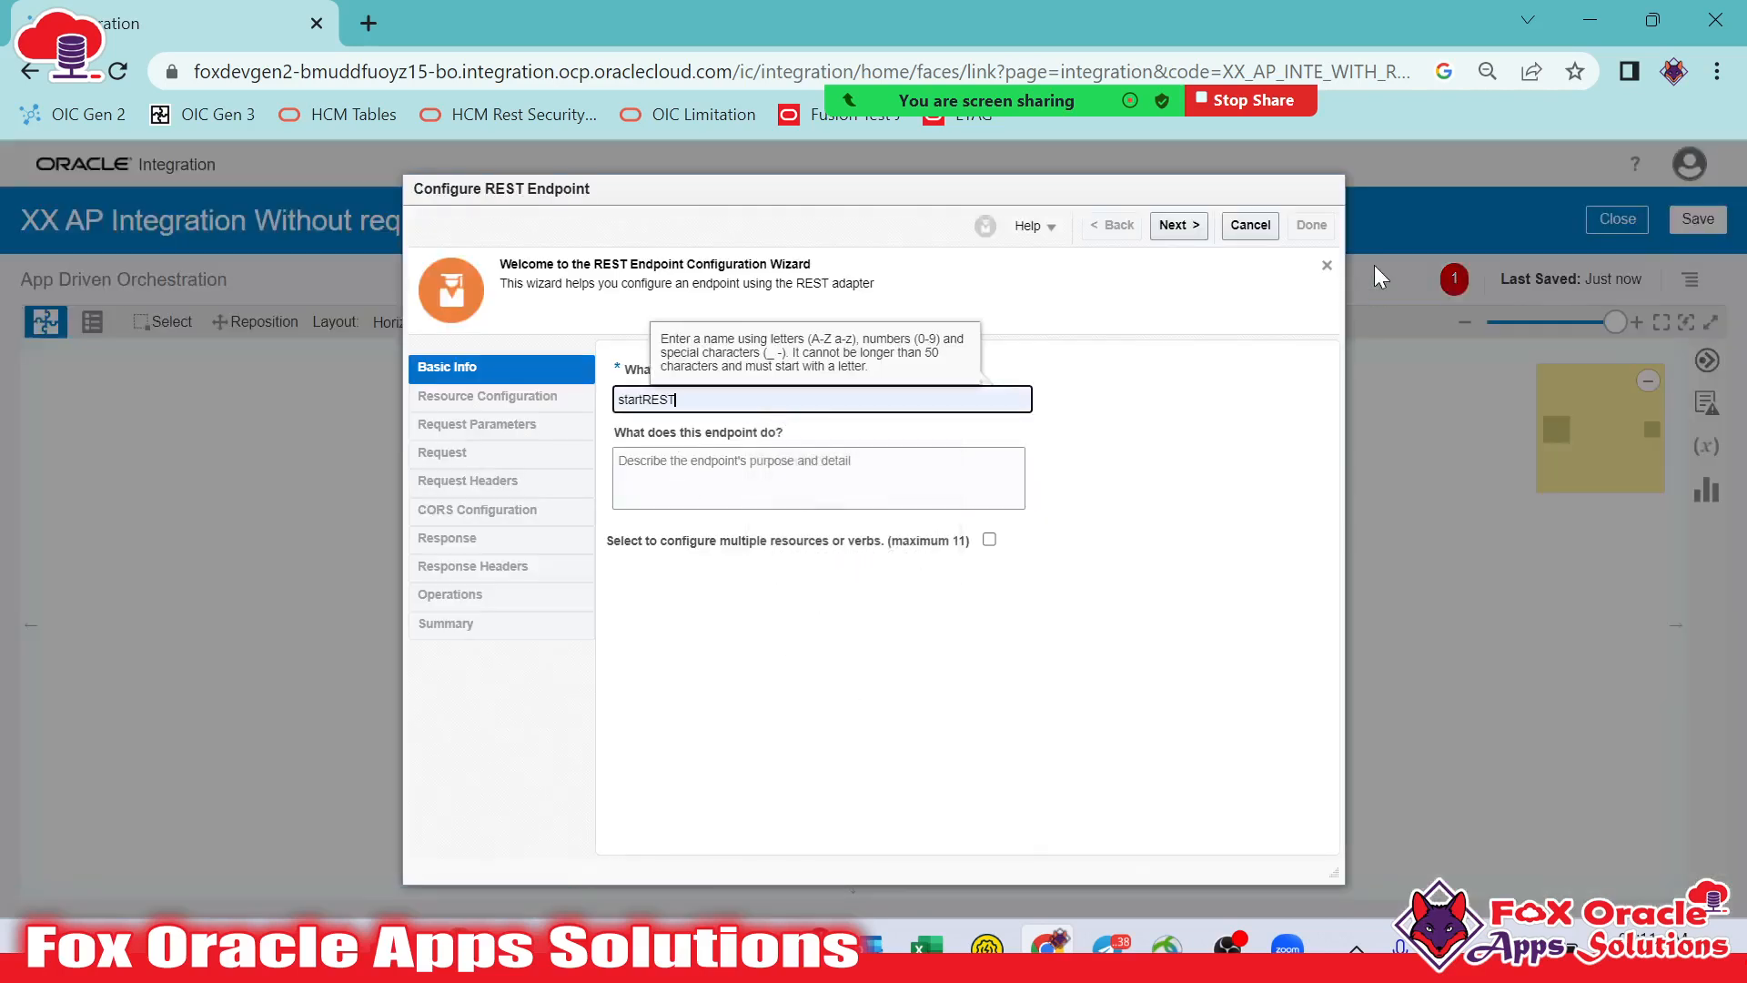
click(1176, 227)
scroll(790, 548, down, 1)
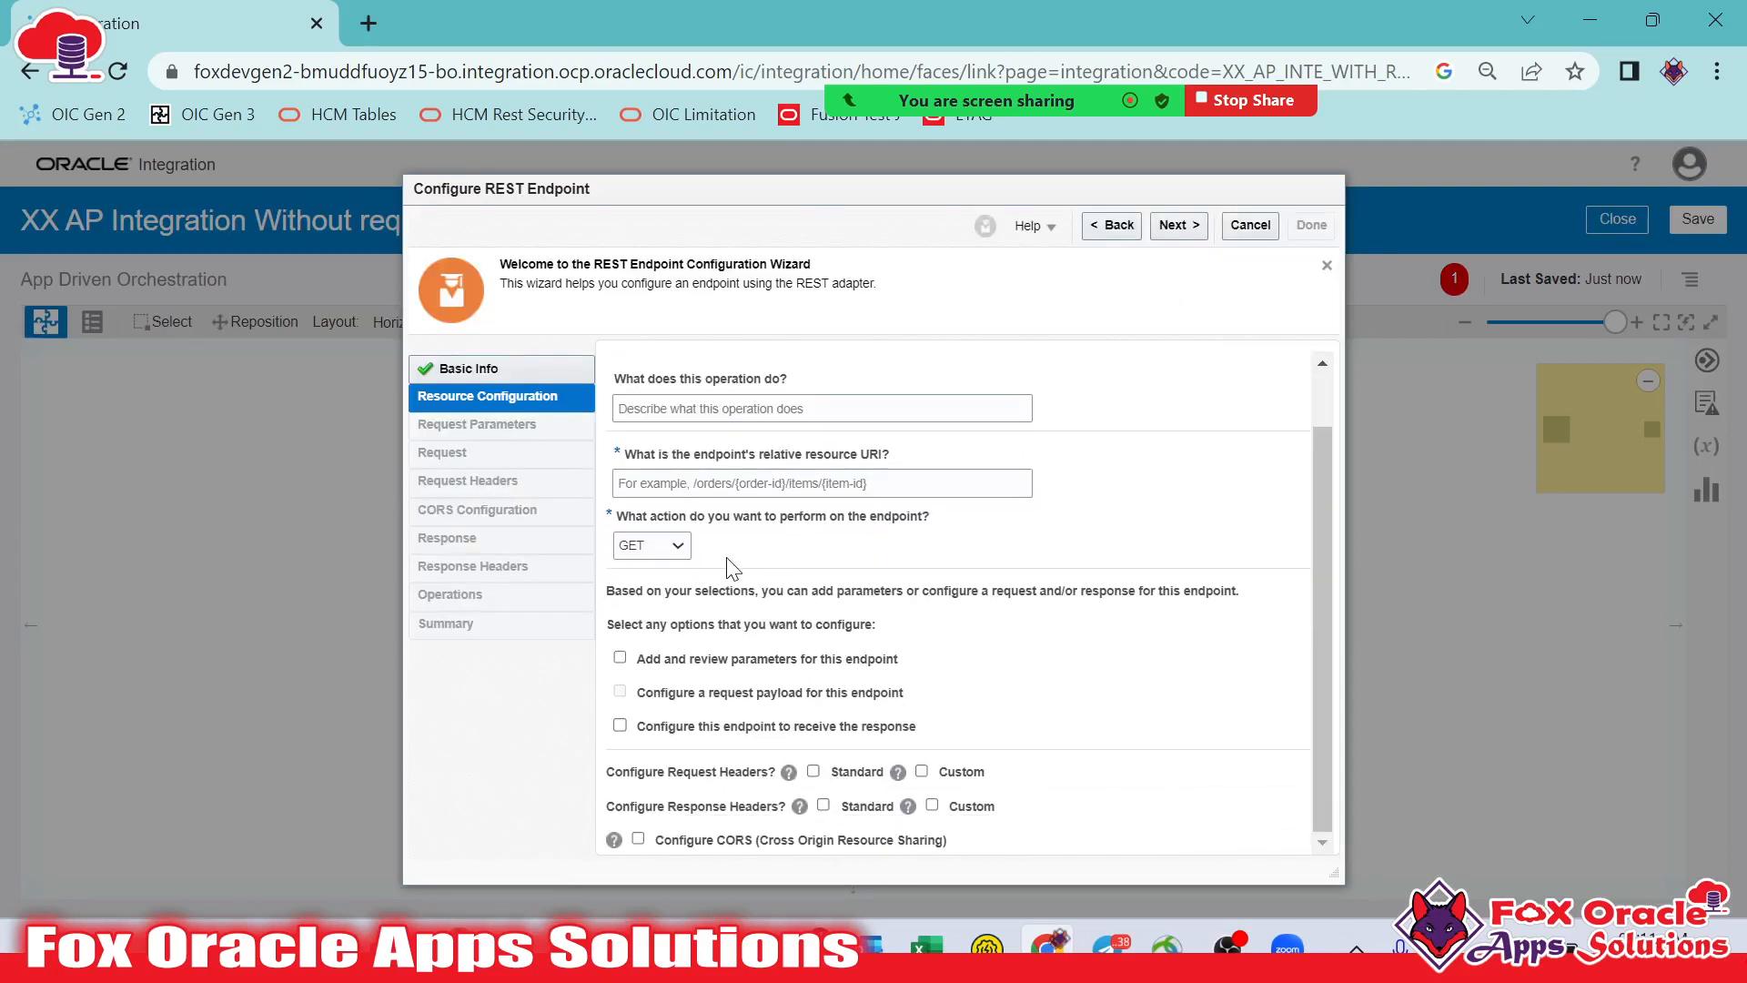
click(671, 551)
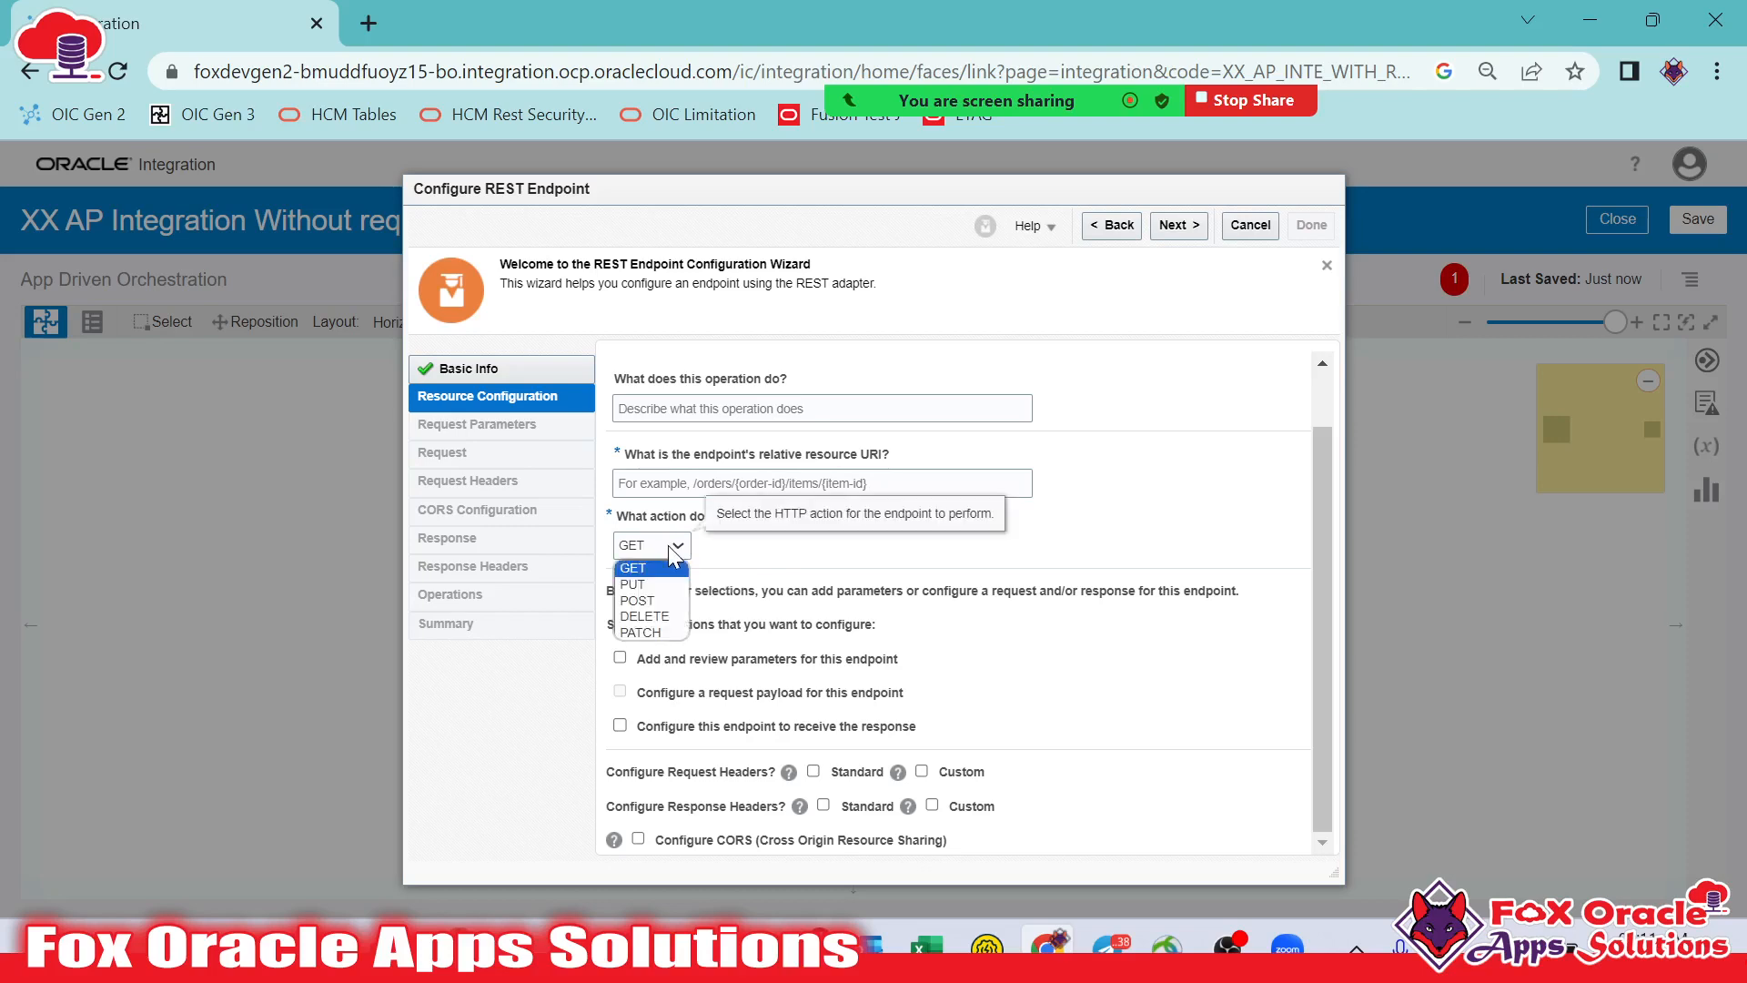
click(674, 552)
click(675, 552)
click(717, 566)
scroll(724, 523, up, 2)
Set the endpoint's relative resource URI to /integraiton01
click(674, 549)
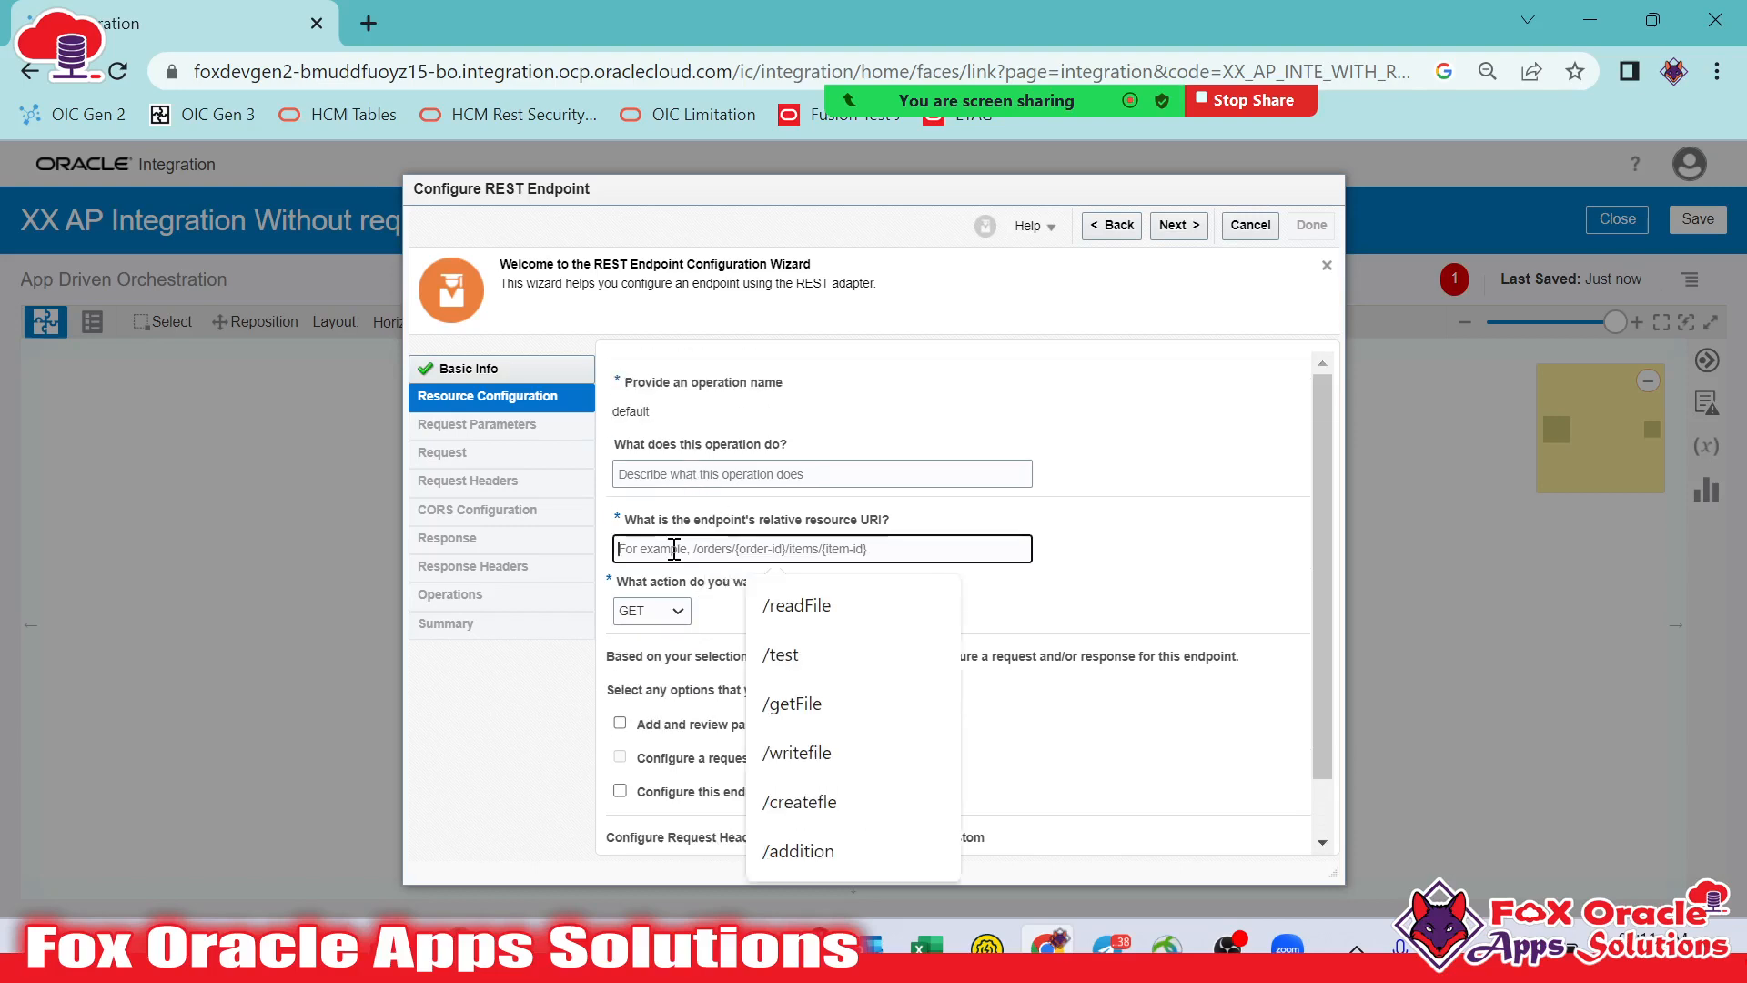
key(Escape)
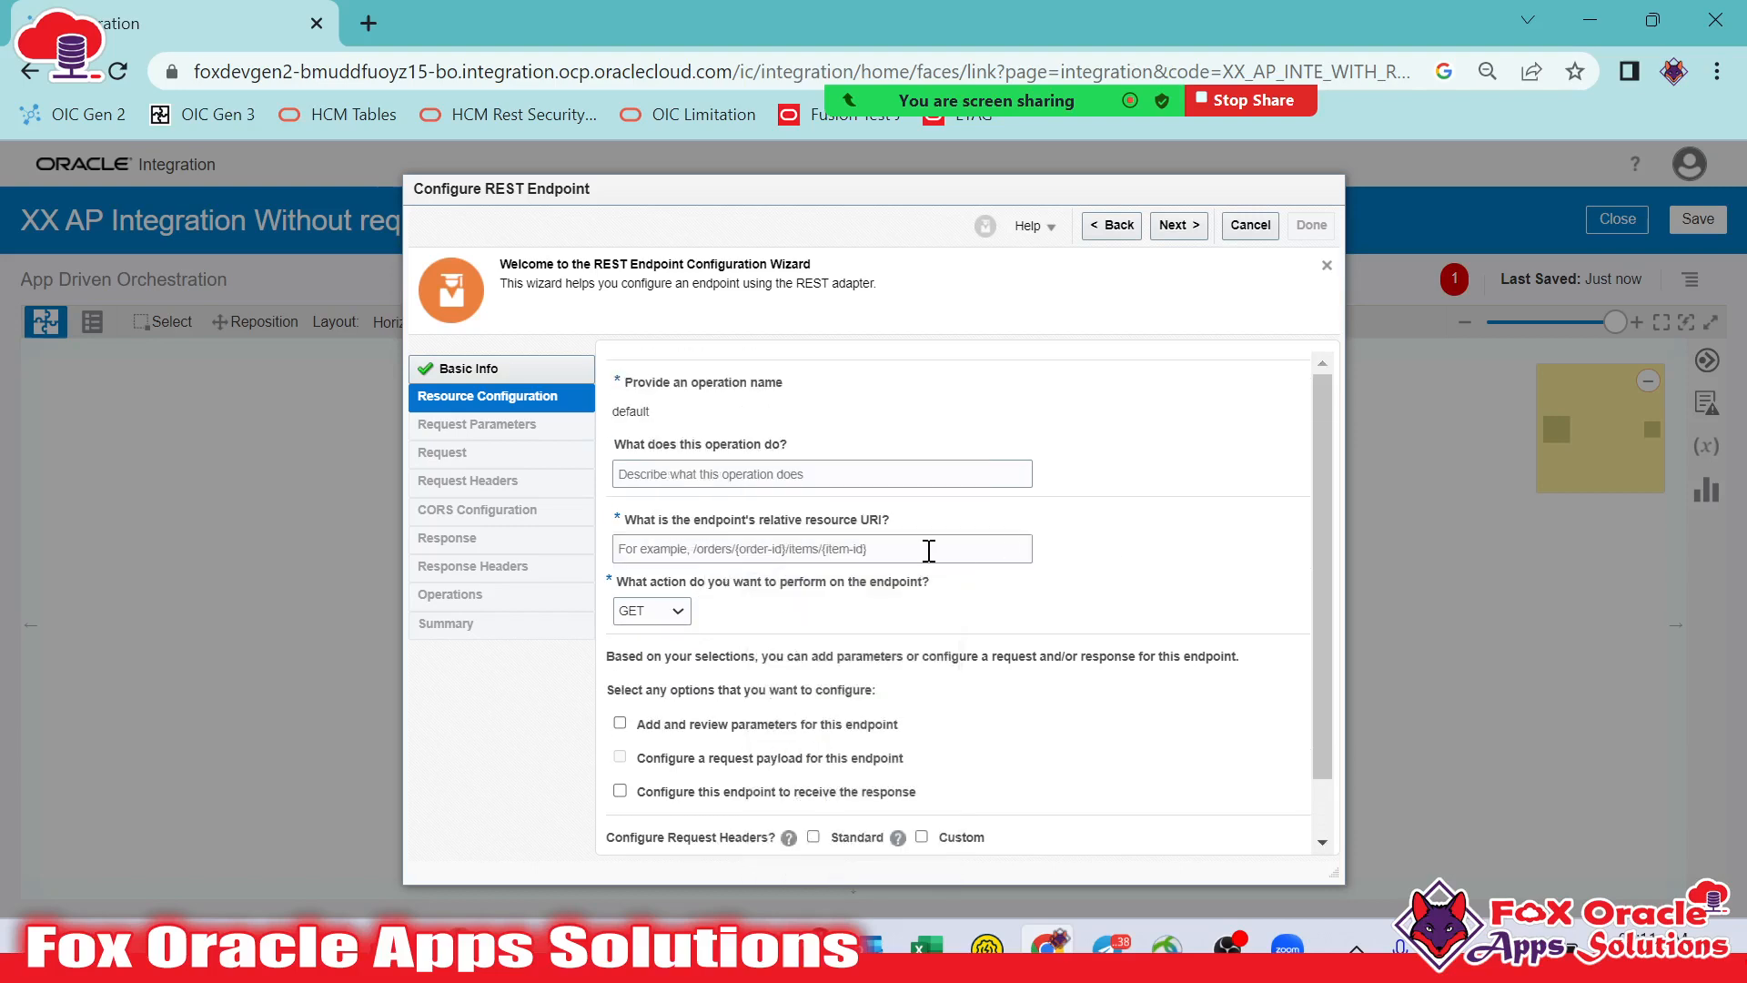
click(929, 551)
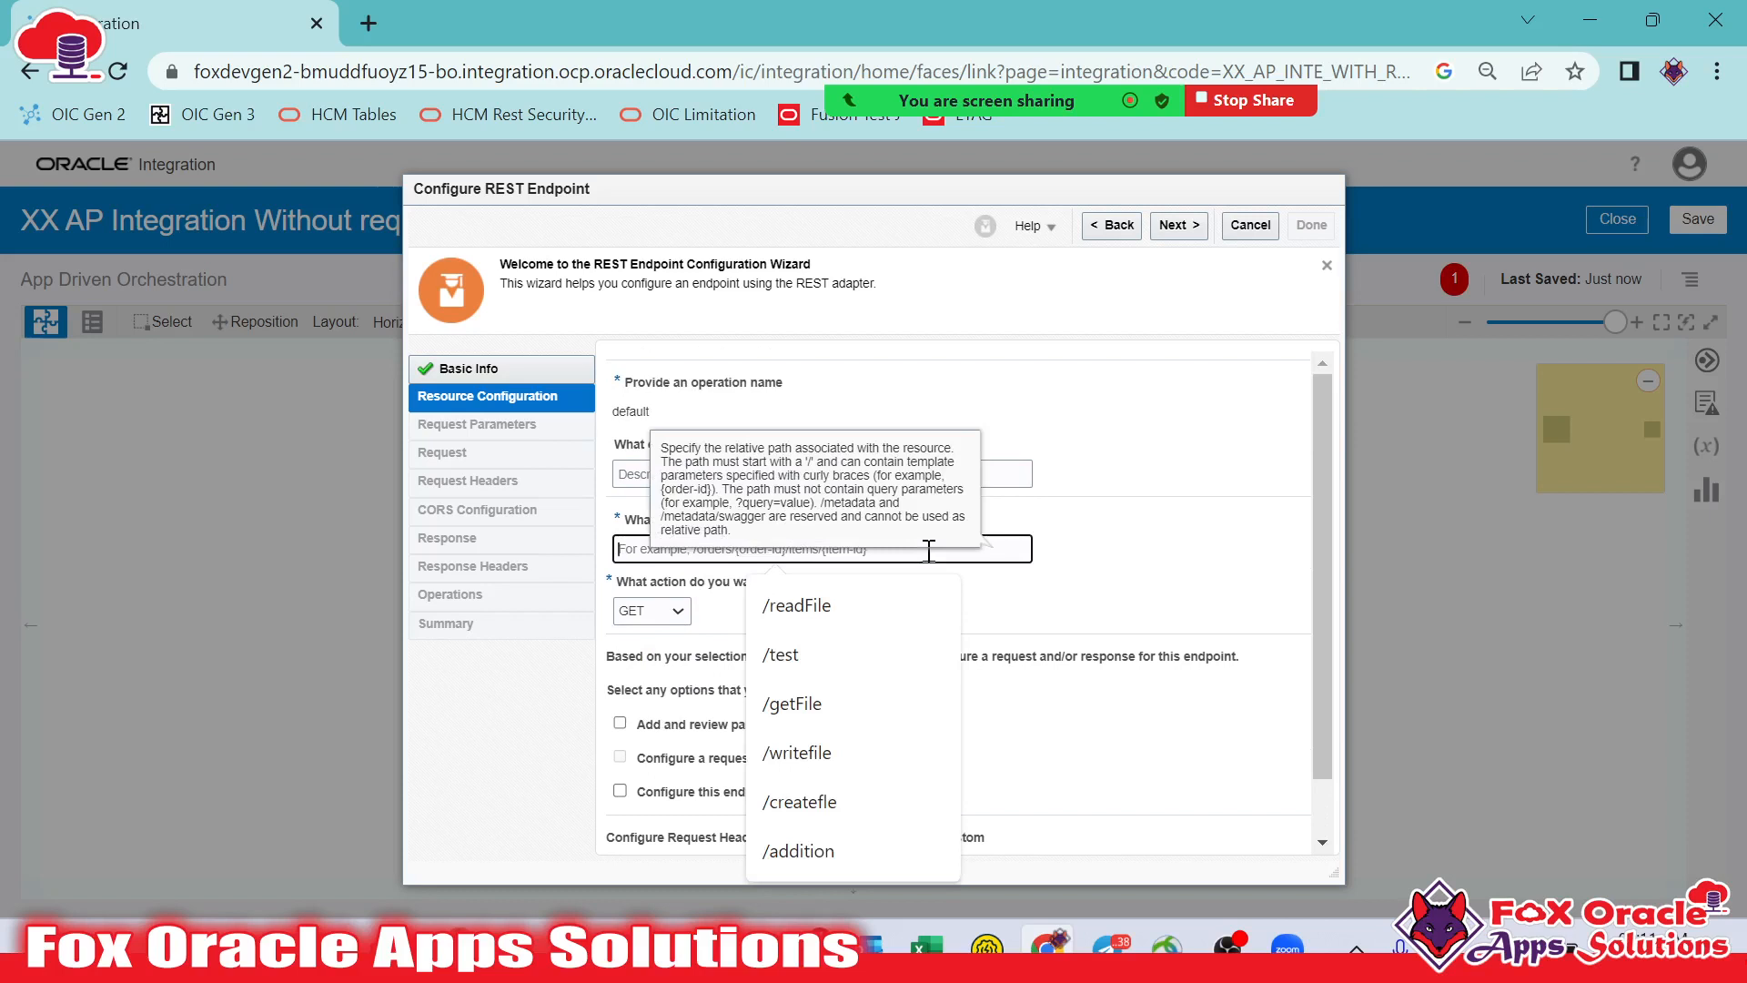
click(1059, 570)
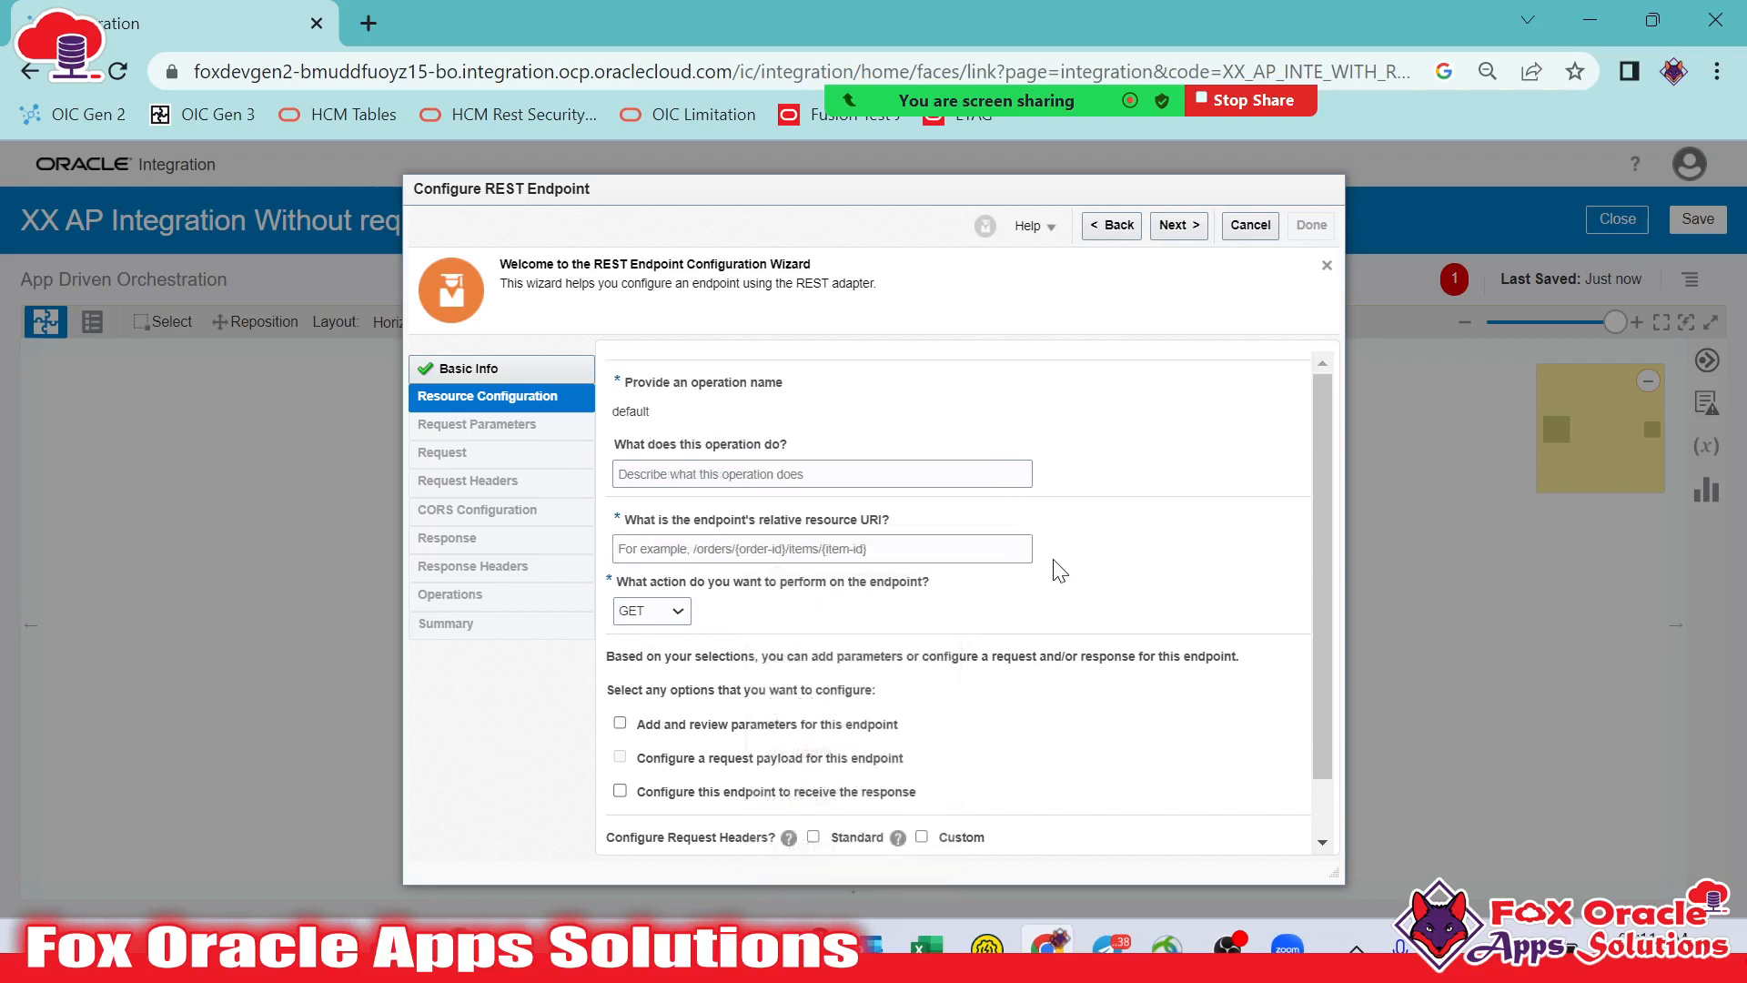
click(980, 547)
text(/)
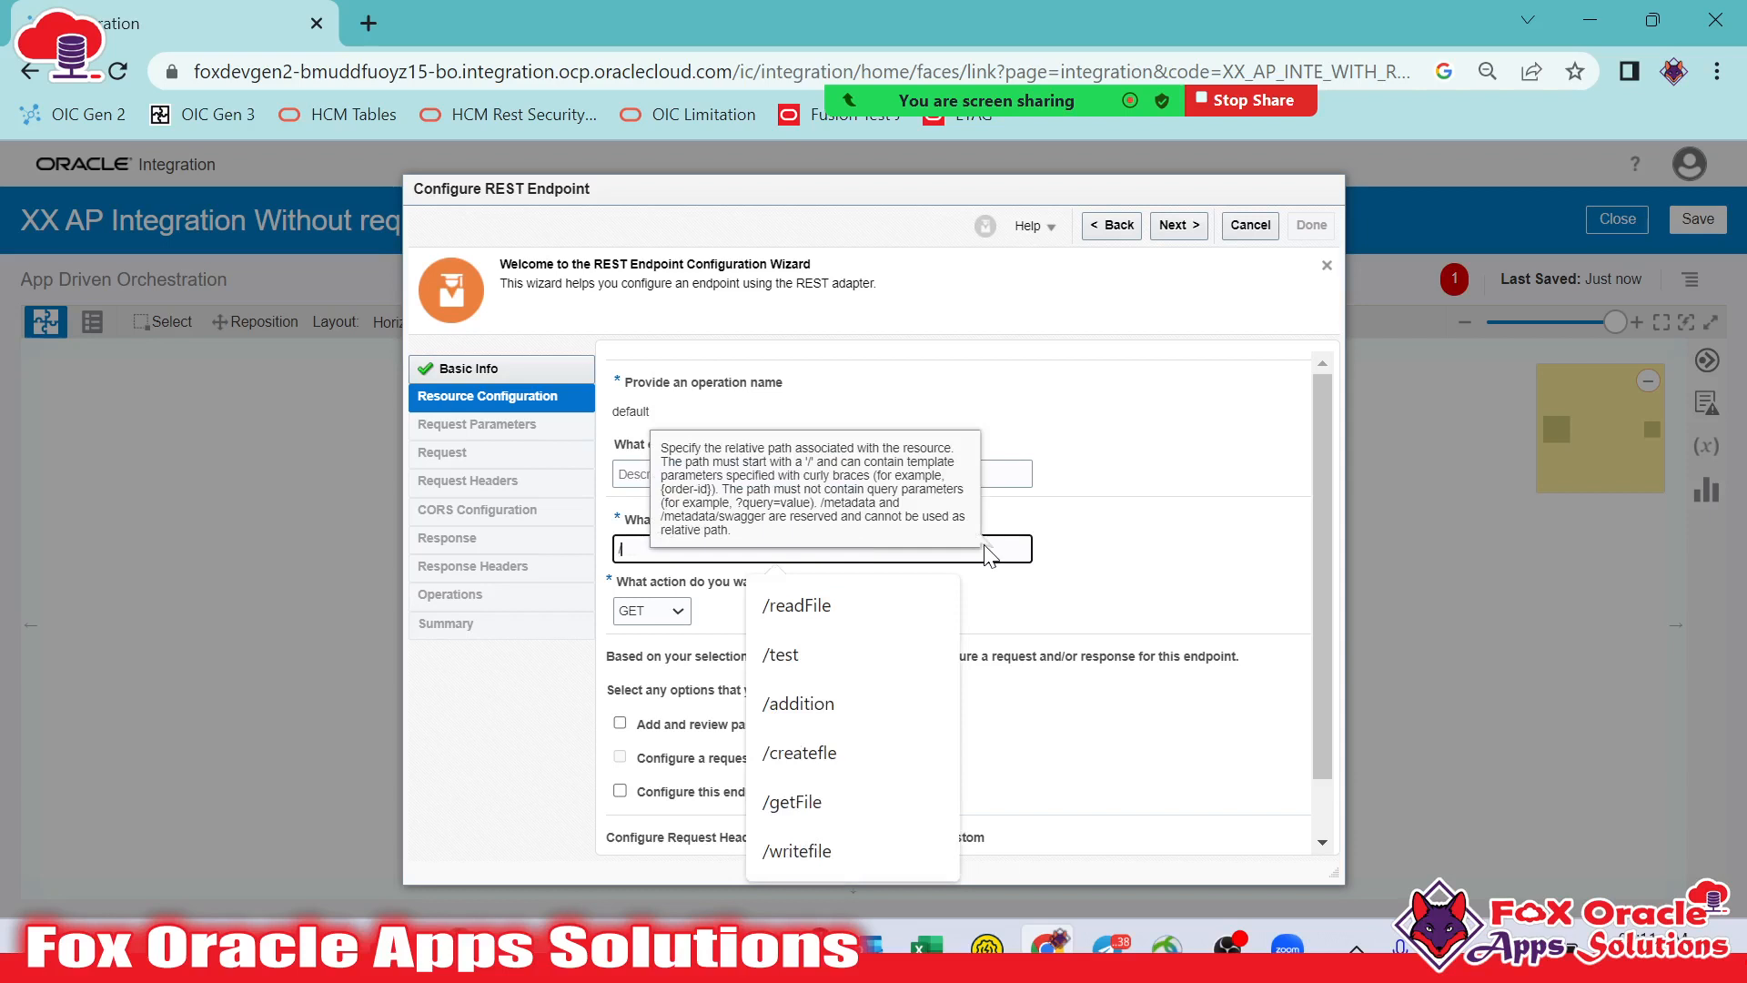
text(integ)
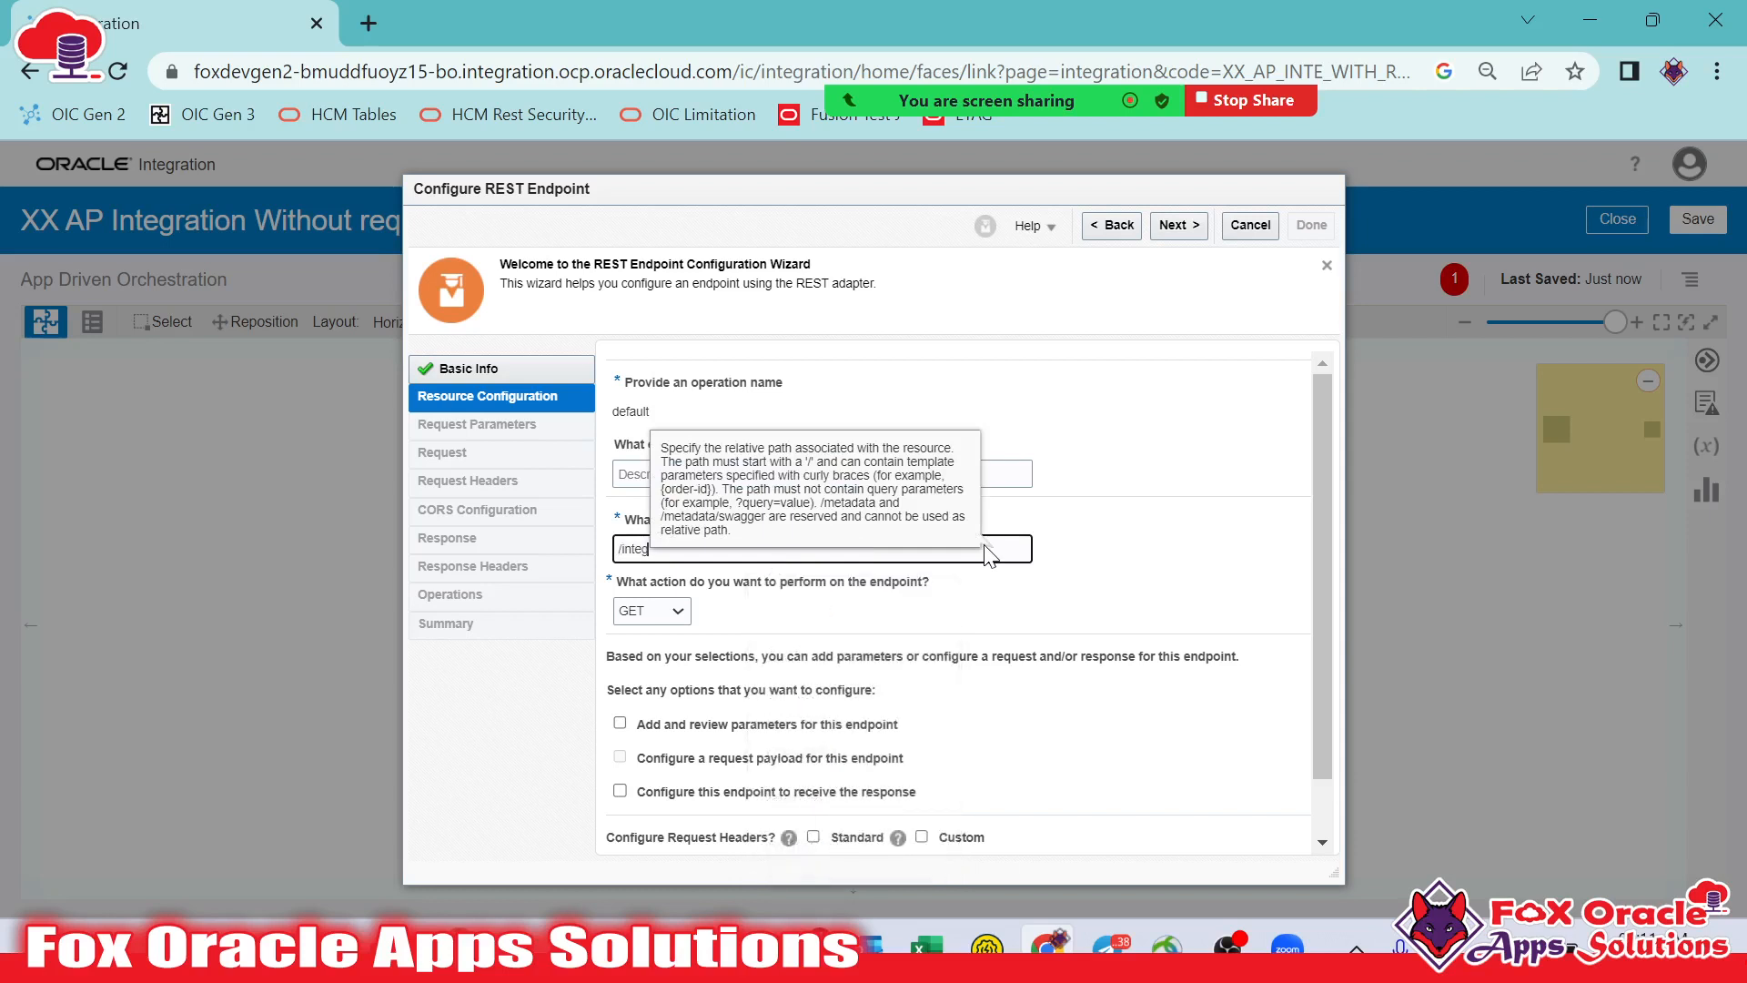
text(raiton01)
Set the endpoint's HTTP action to POST
scroll(1084, 612, down, 1)
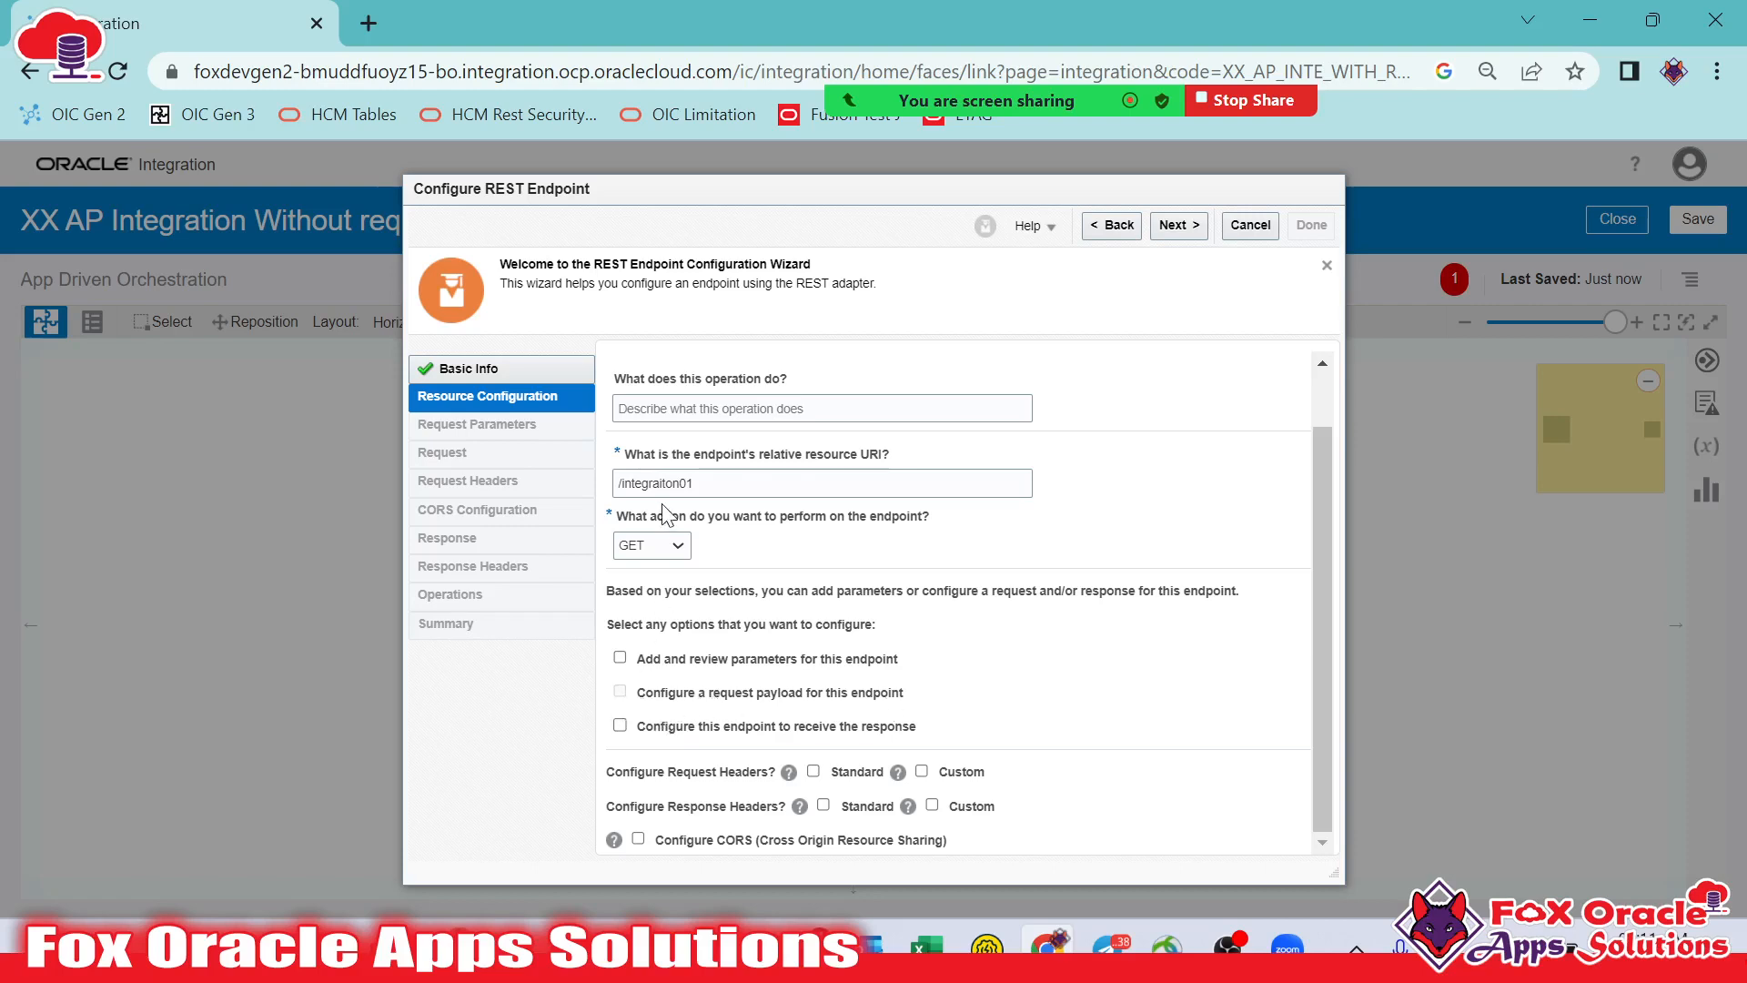
click(665, 548)
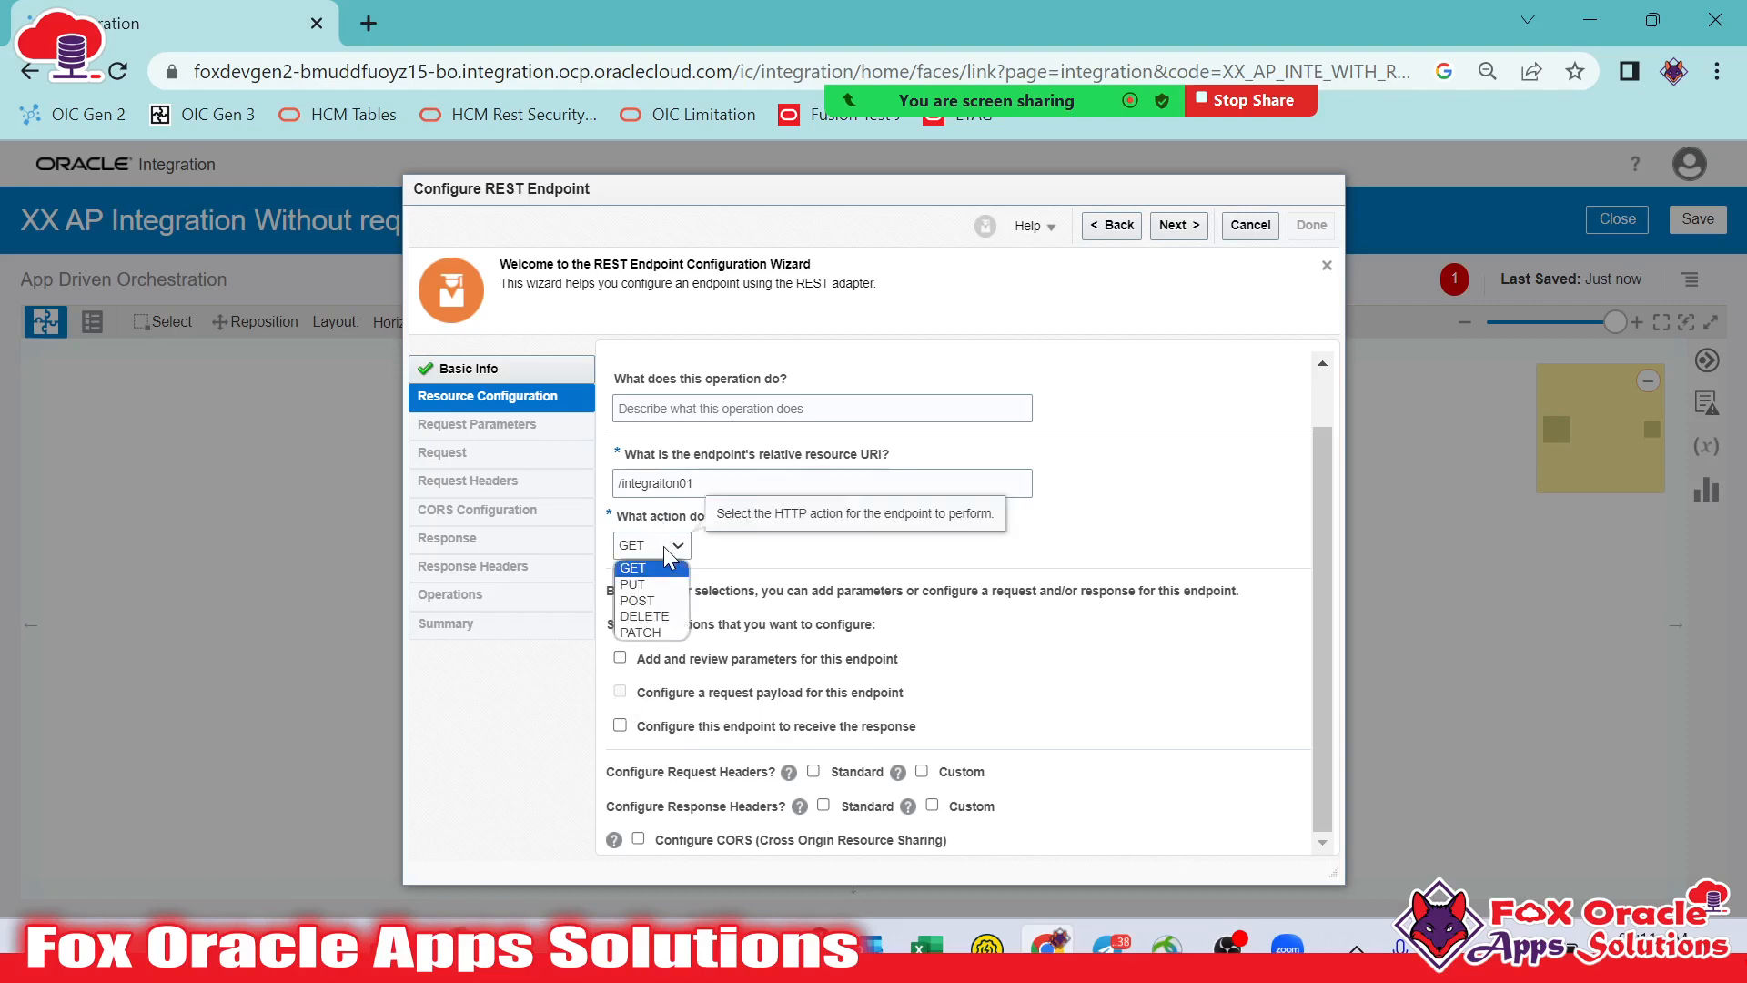
click(715, 698)
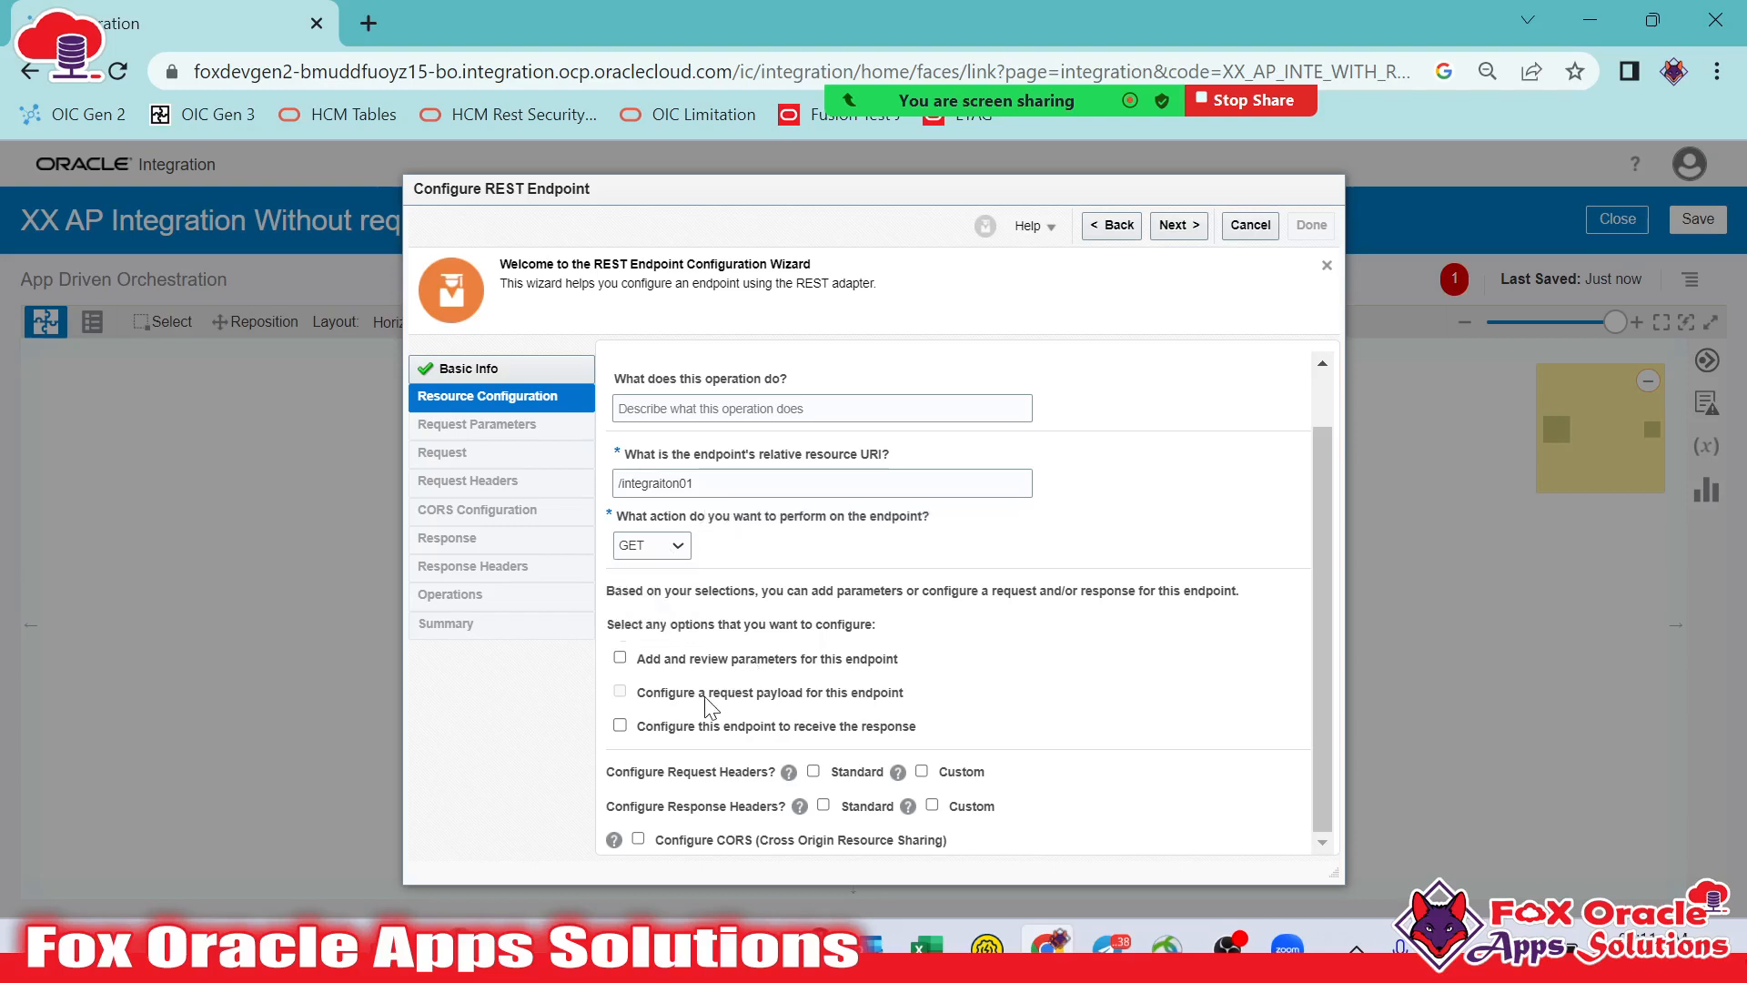
click(678, 548)
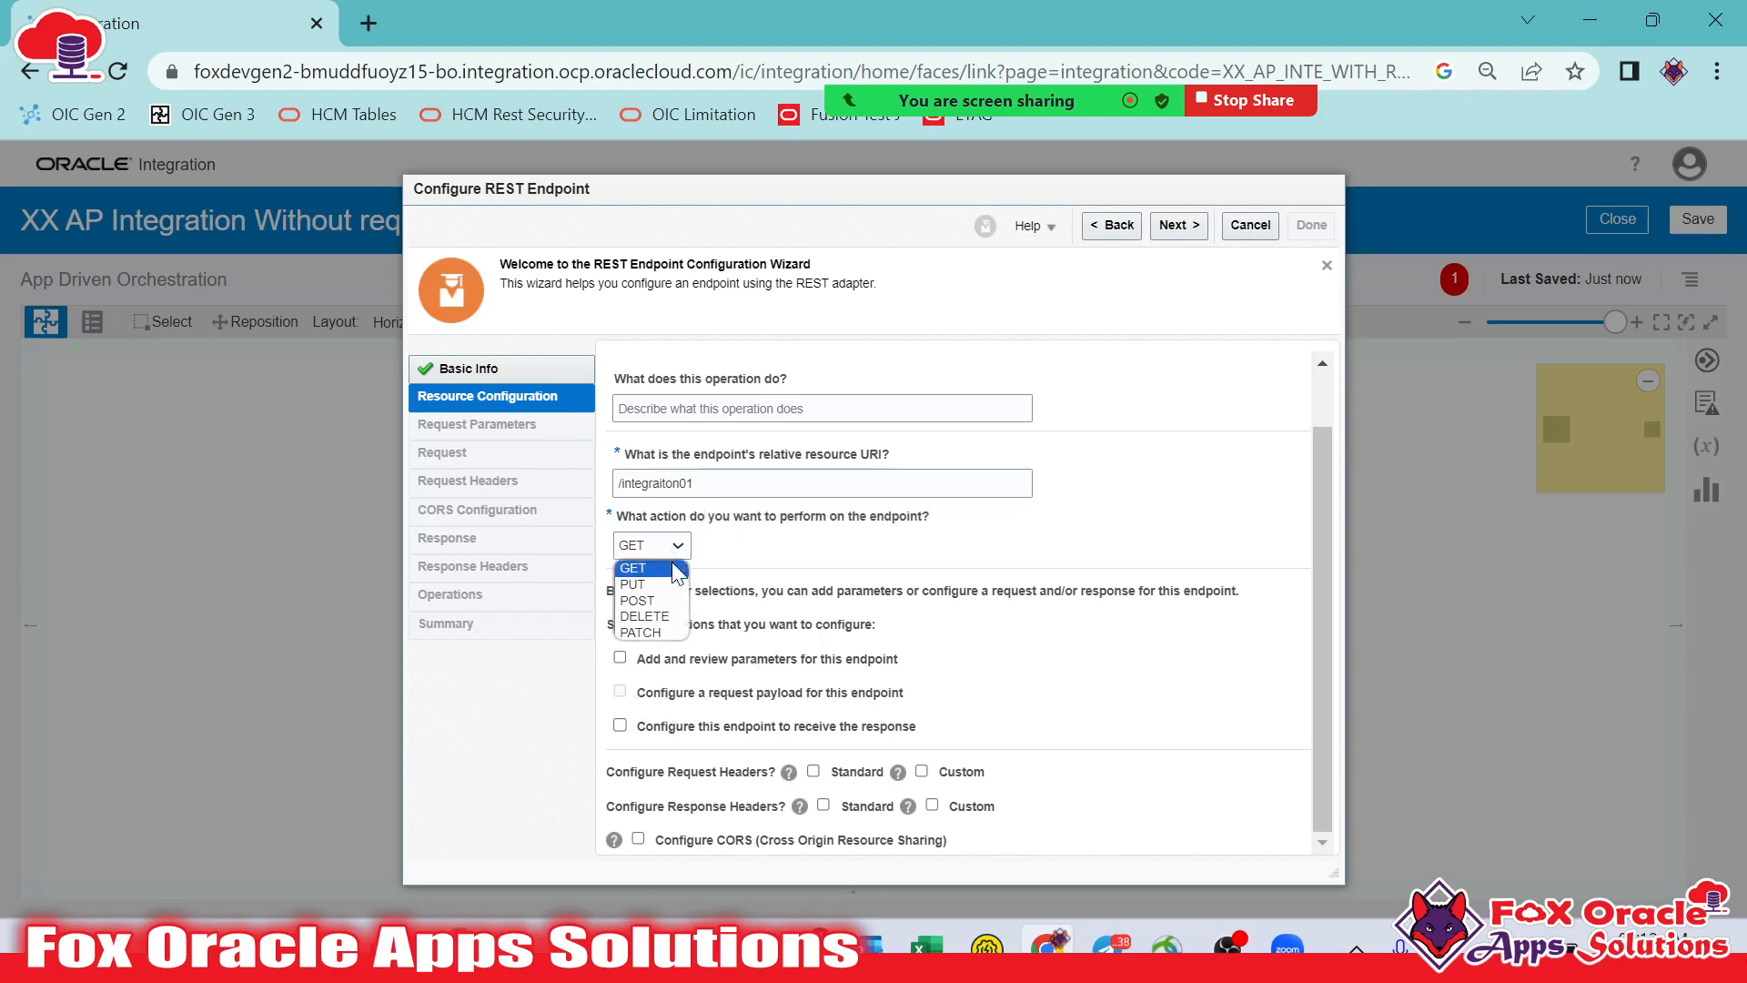
click(669, 598)
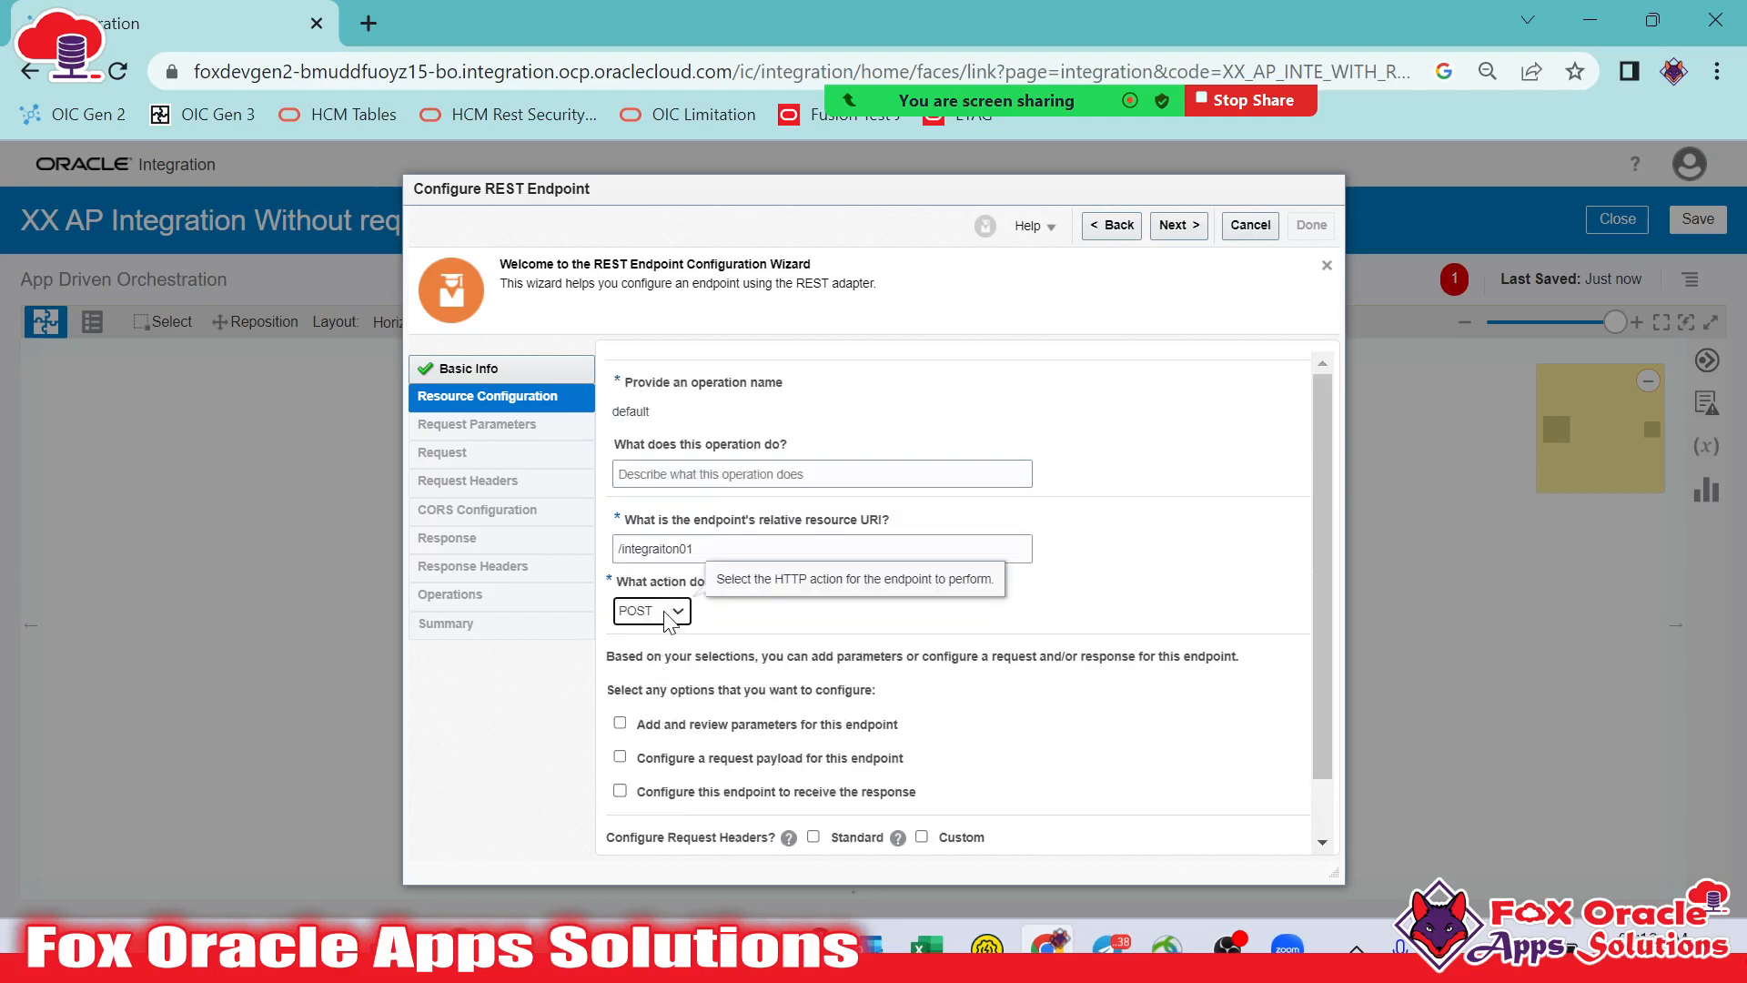
scroll(650, 701, down, 1)
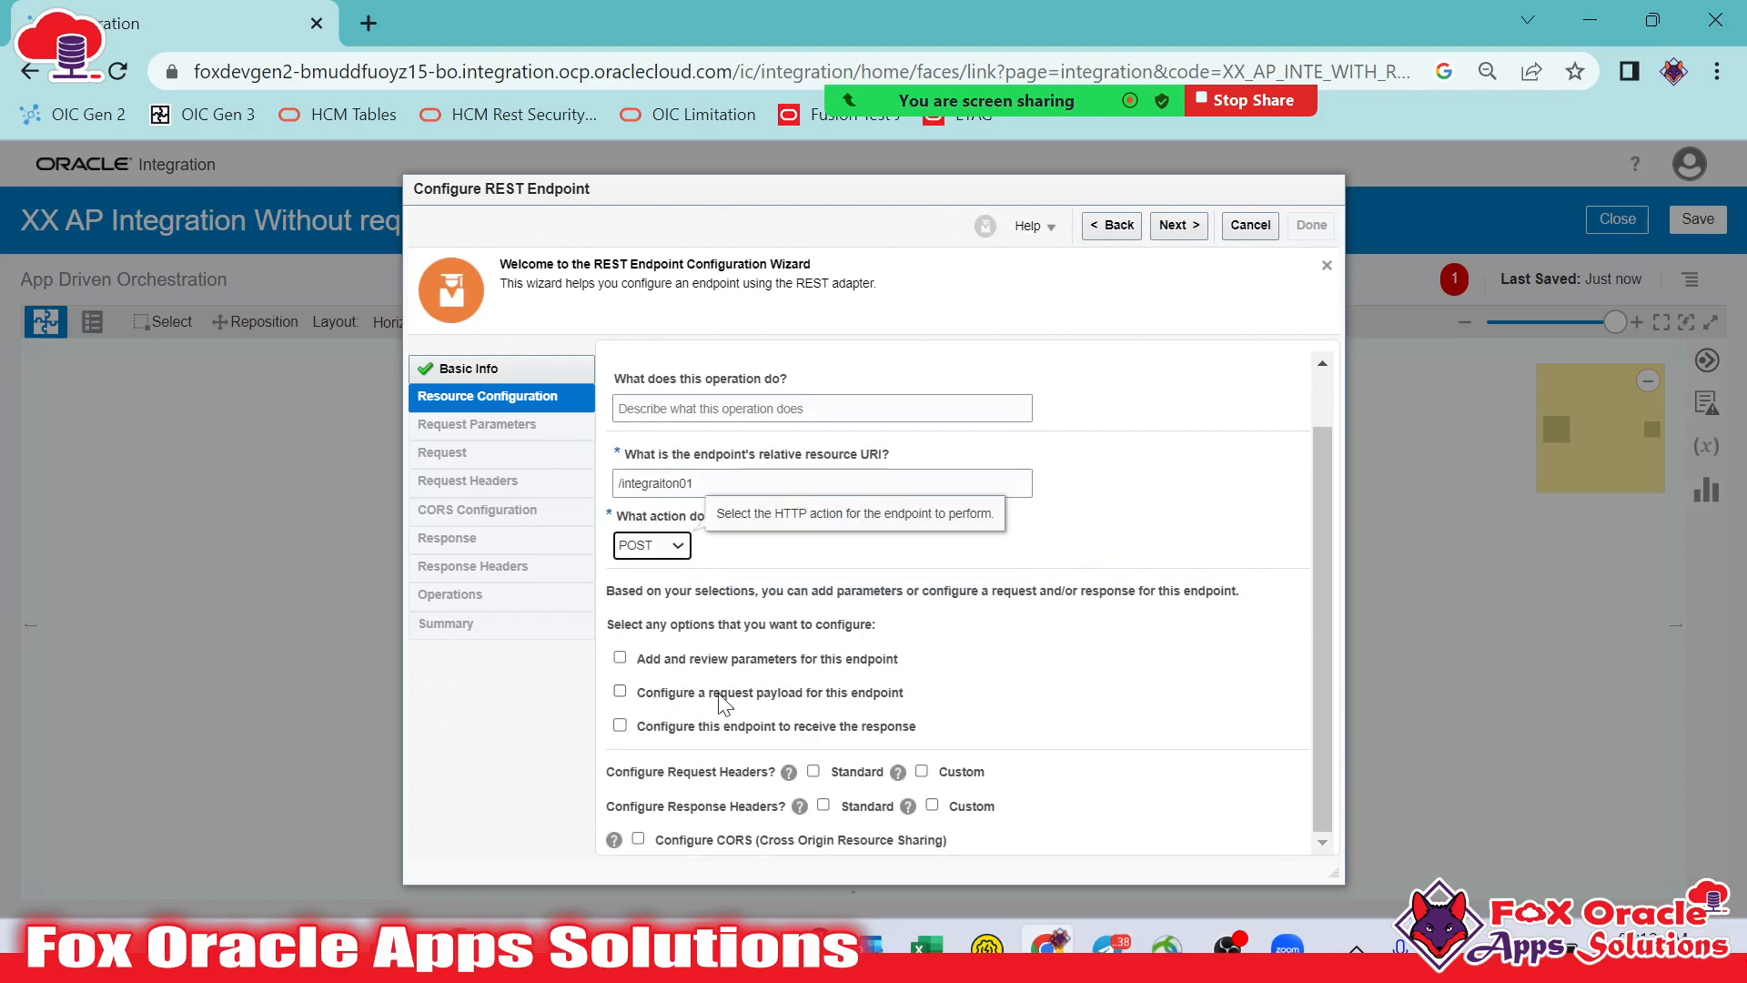
click(619, 692)
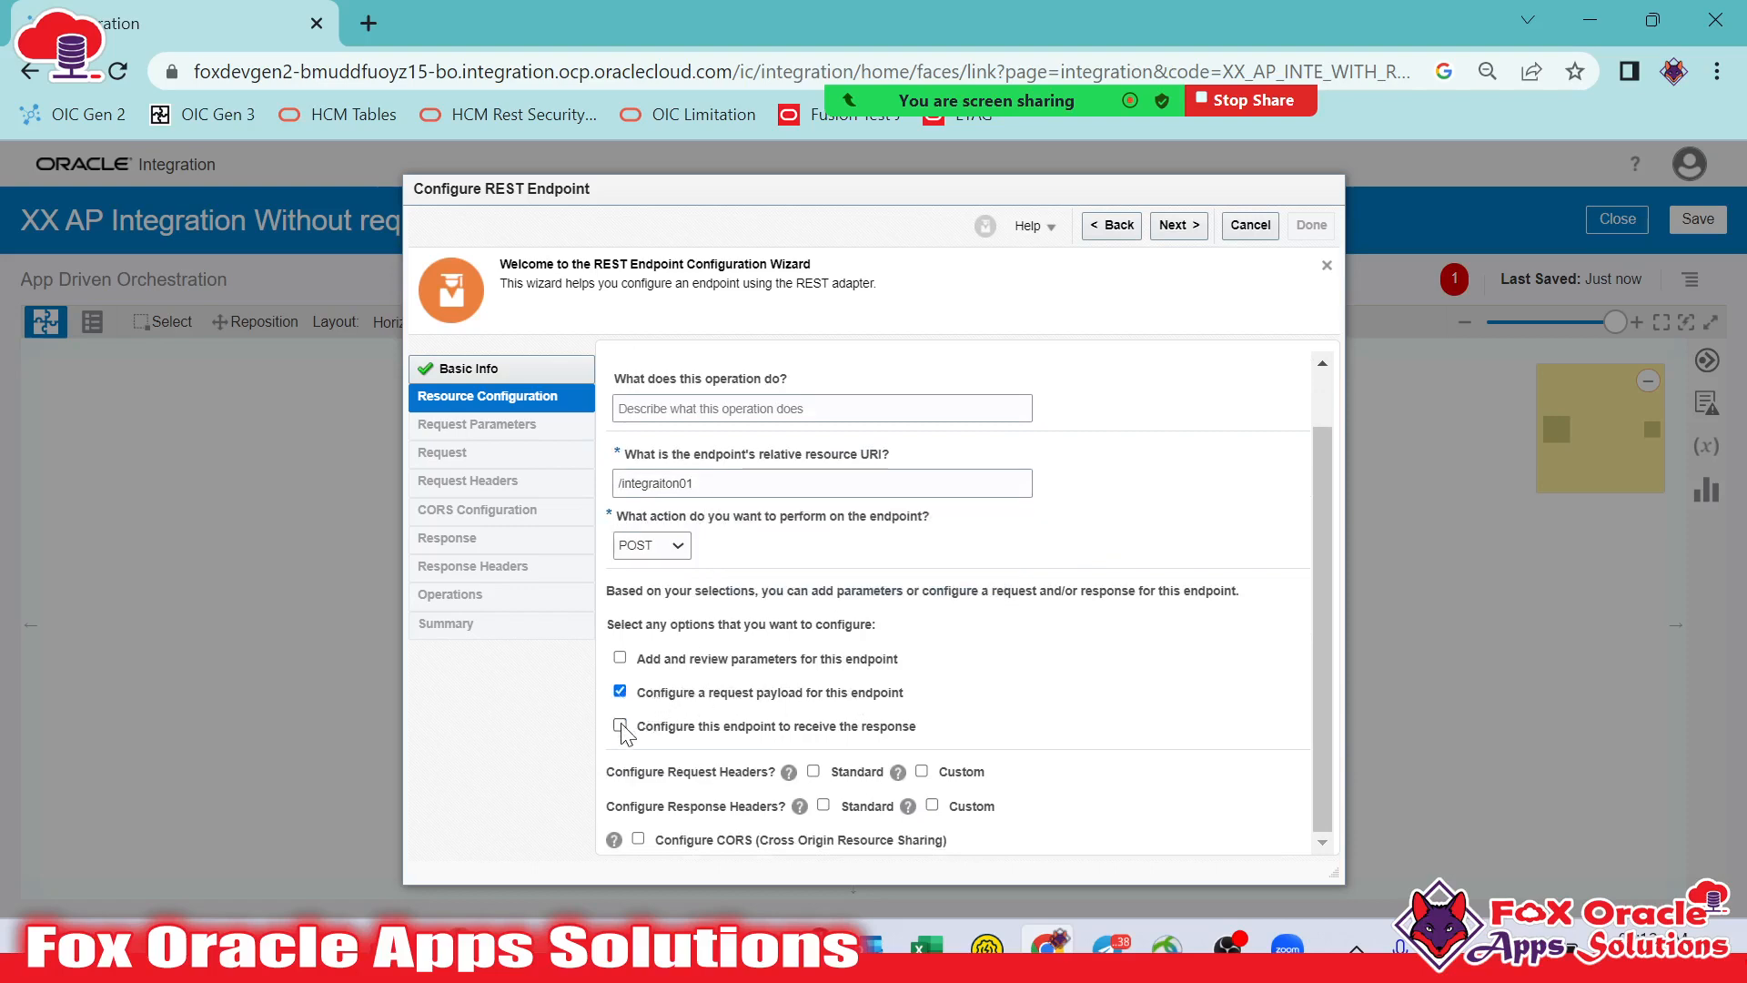
click(620, 725)
click(620, 726)
scroll(701, 669, up, 2)
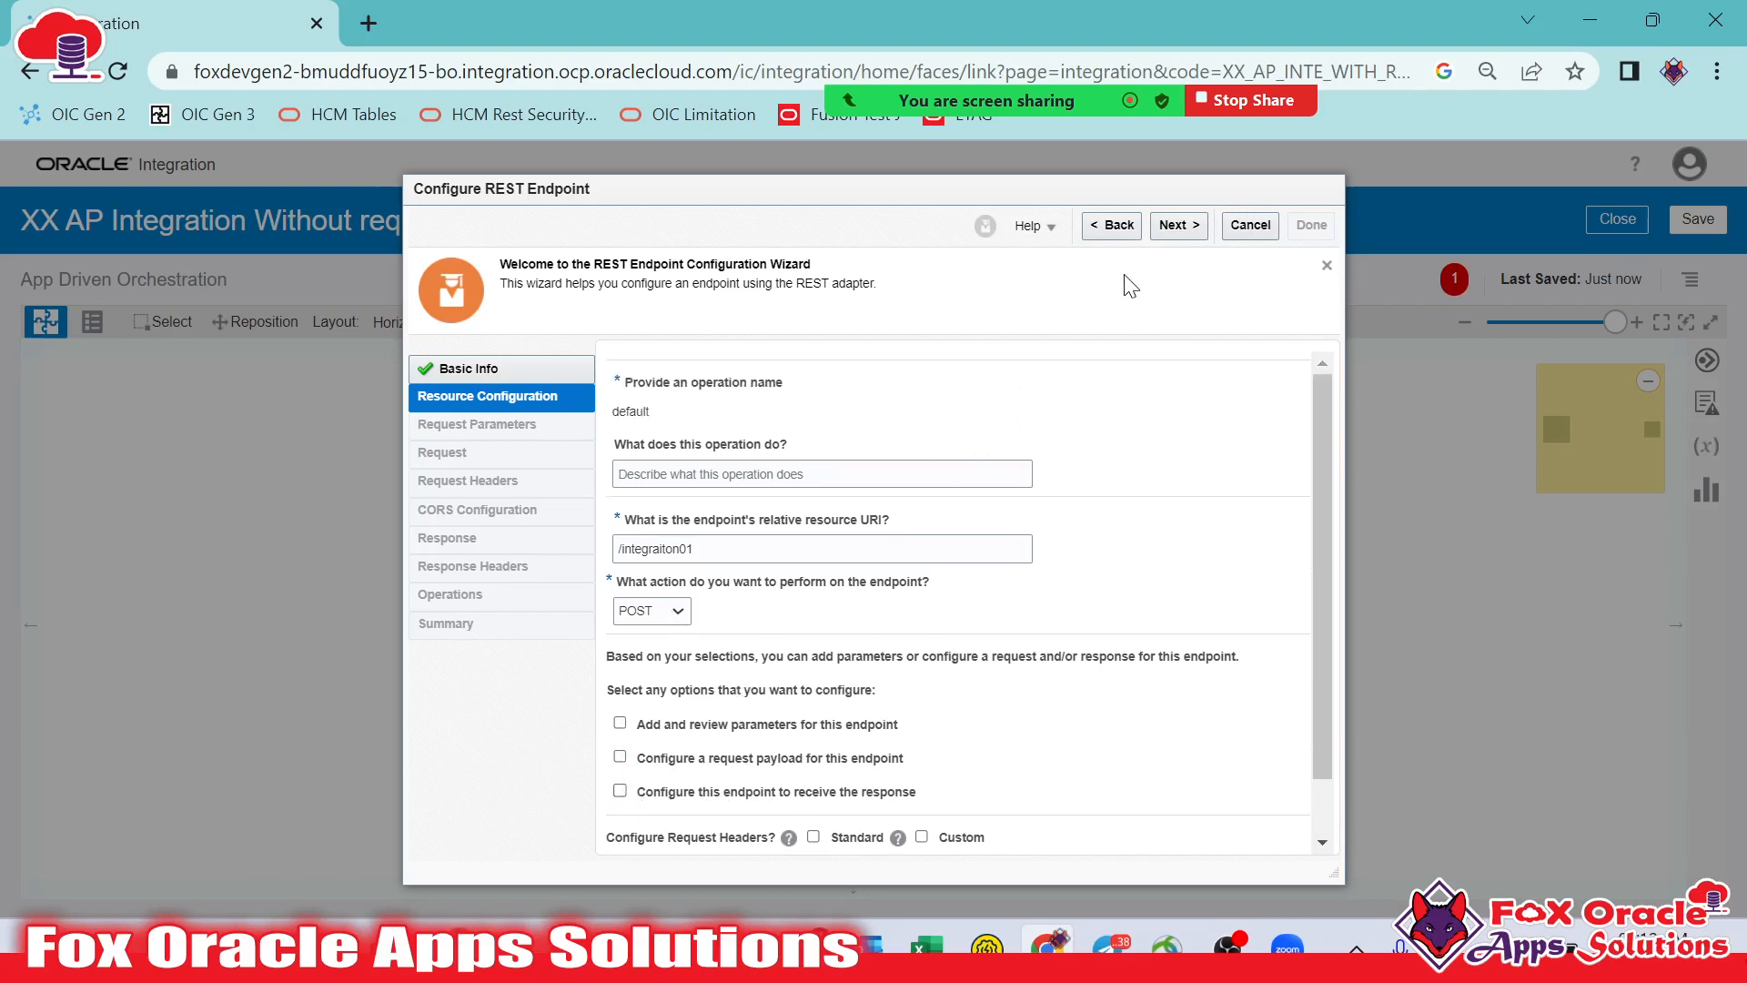
Accept the resource configuration with POST and no parameter, request payload or response options, and advance to the endpoint summary
click(663, 613)
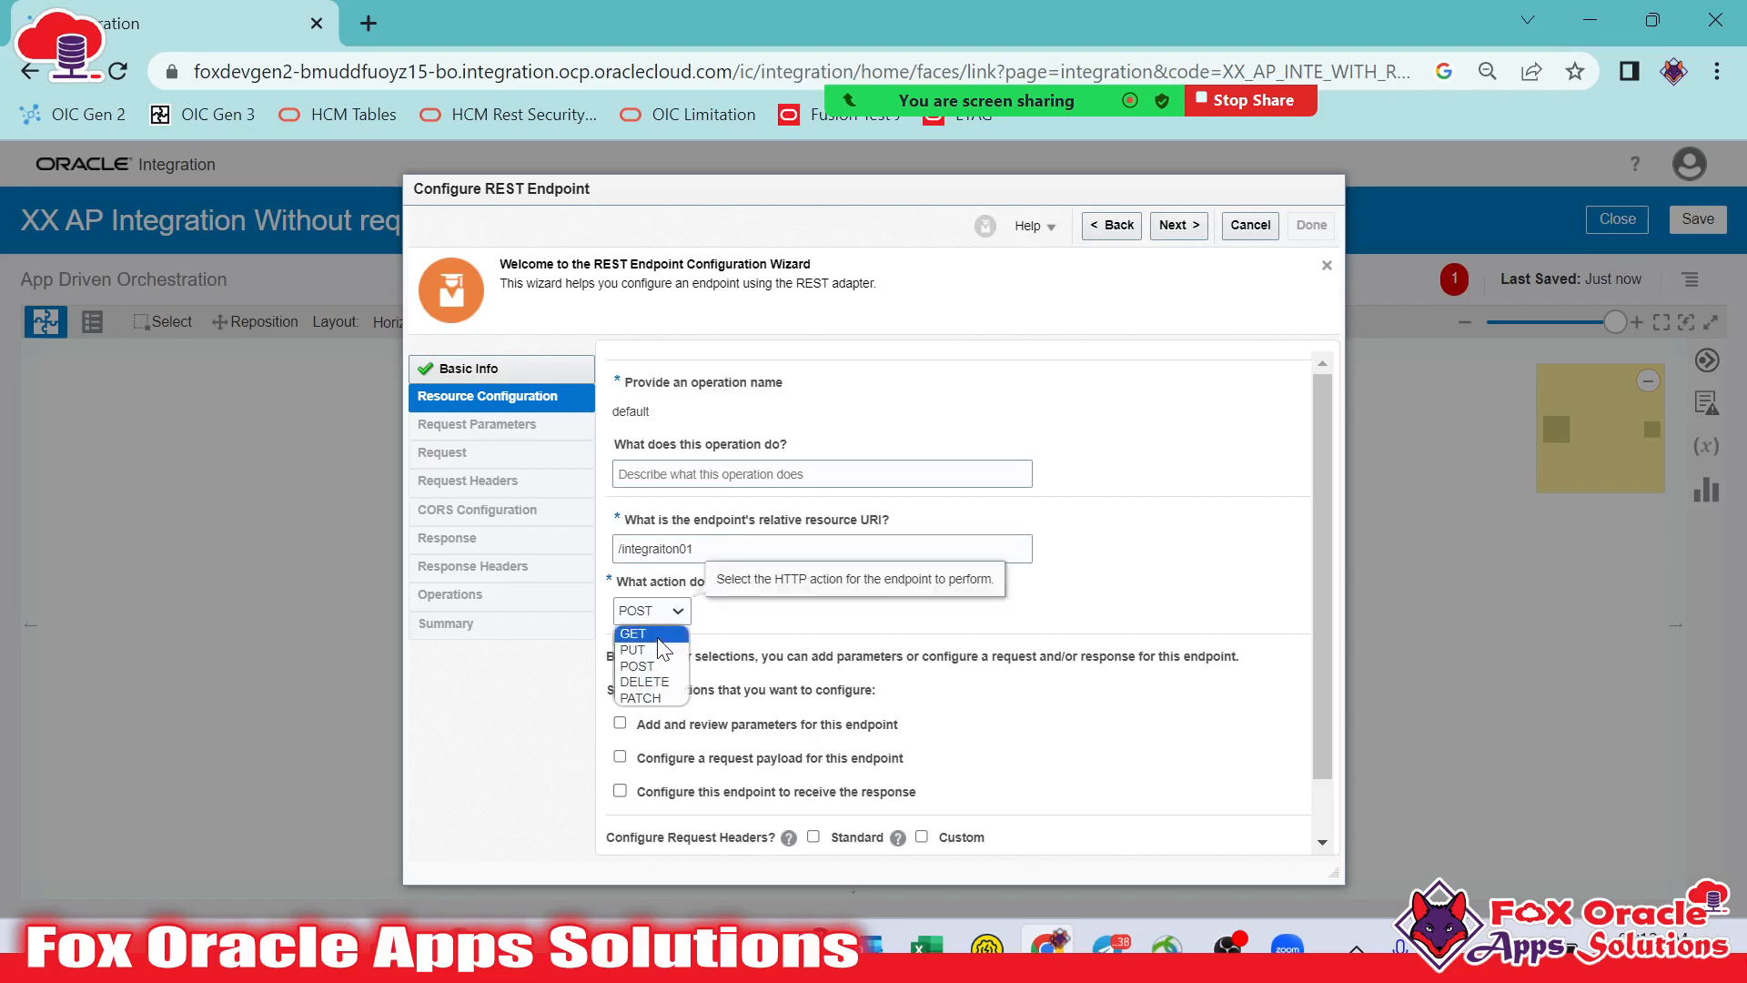
click(702, 634)
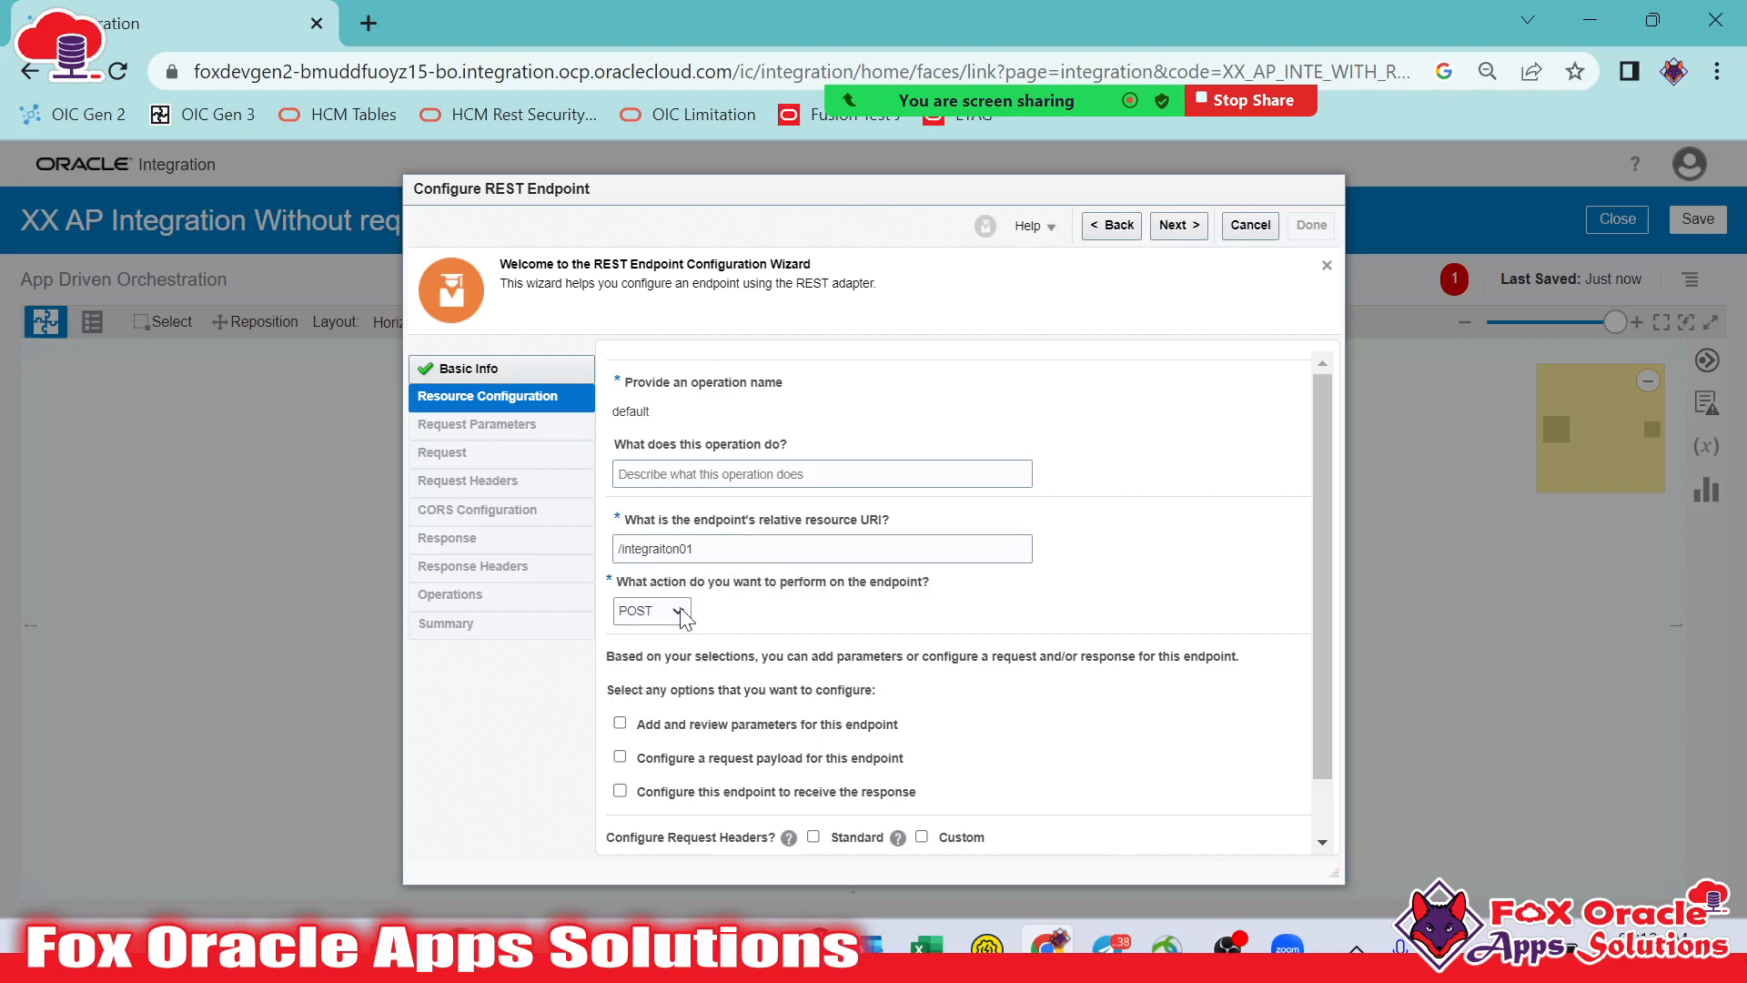
scroll(1053, 364, down, 2)
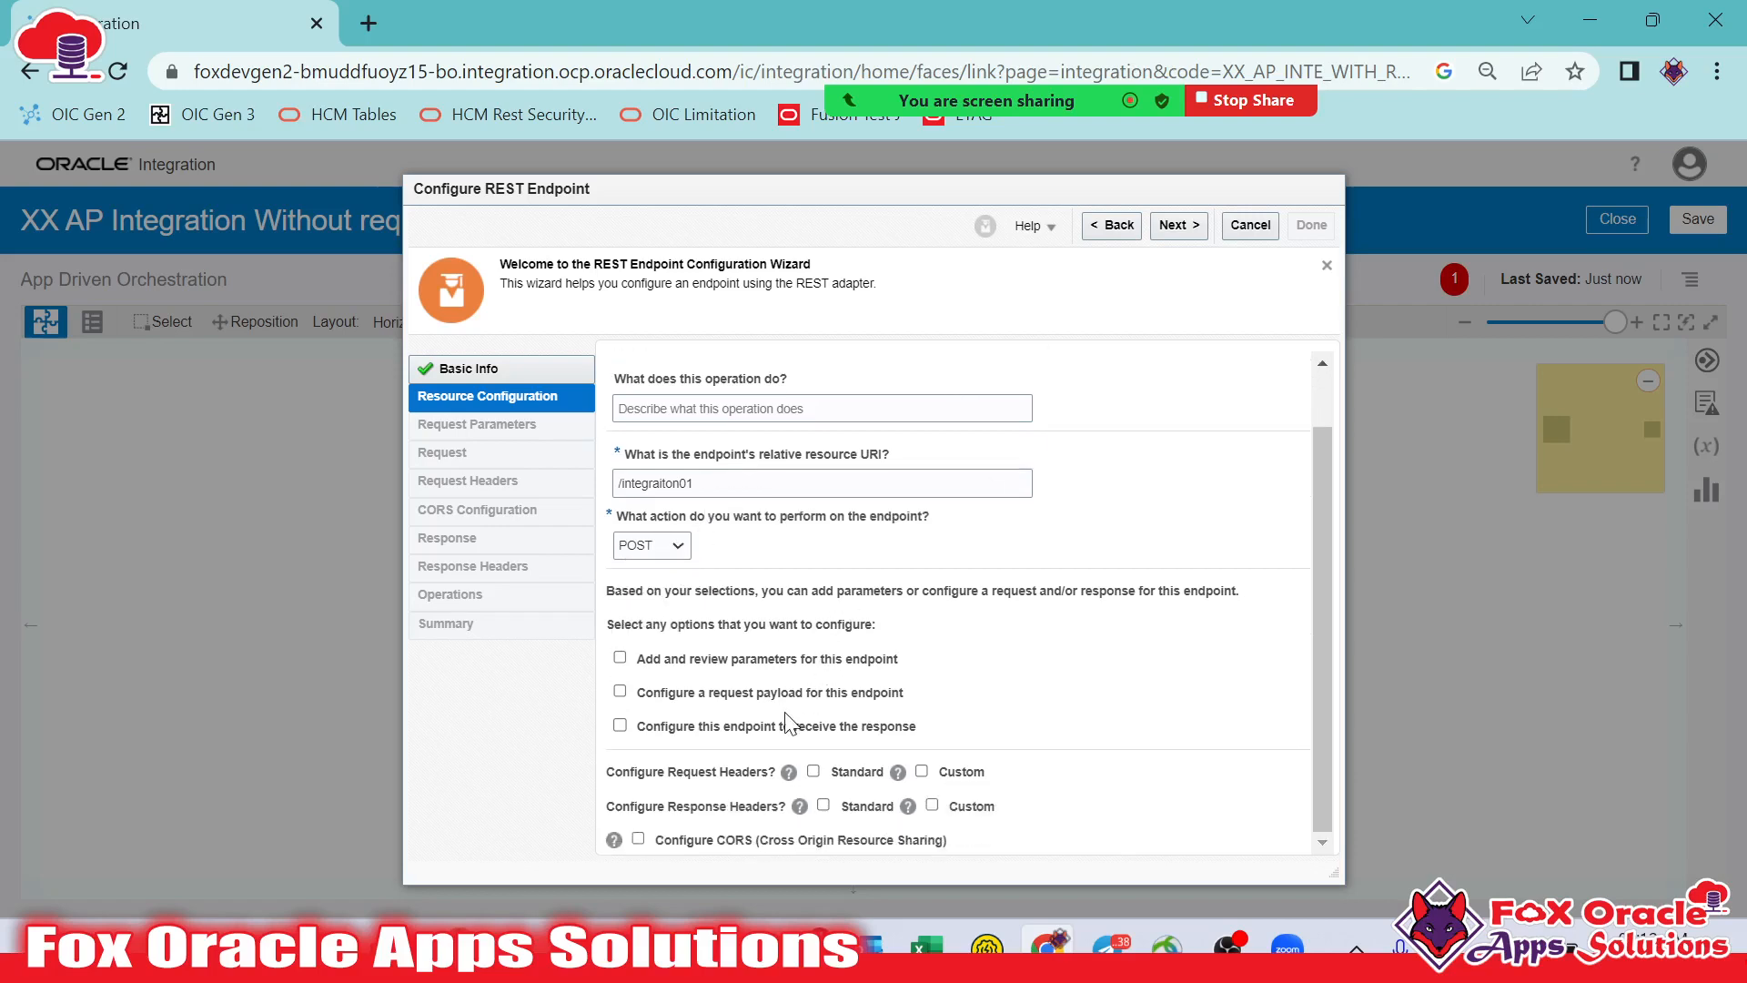
scroll(1131, 449, up, 2)
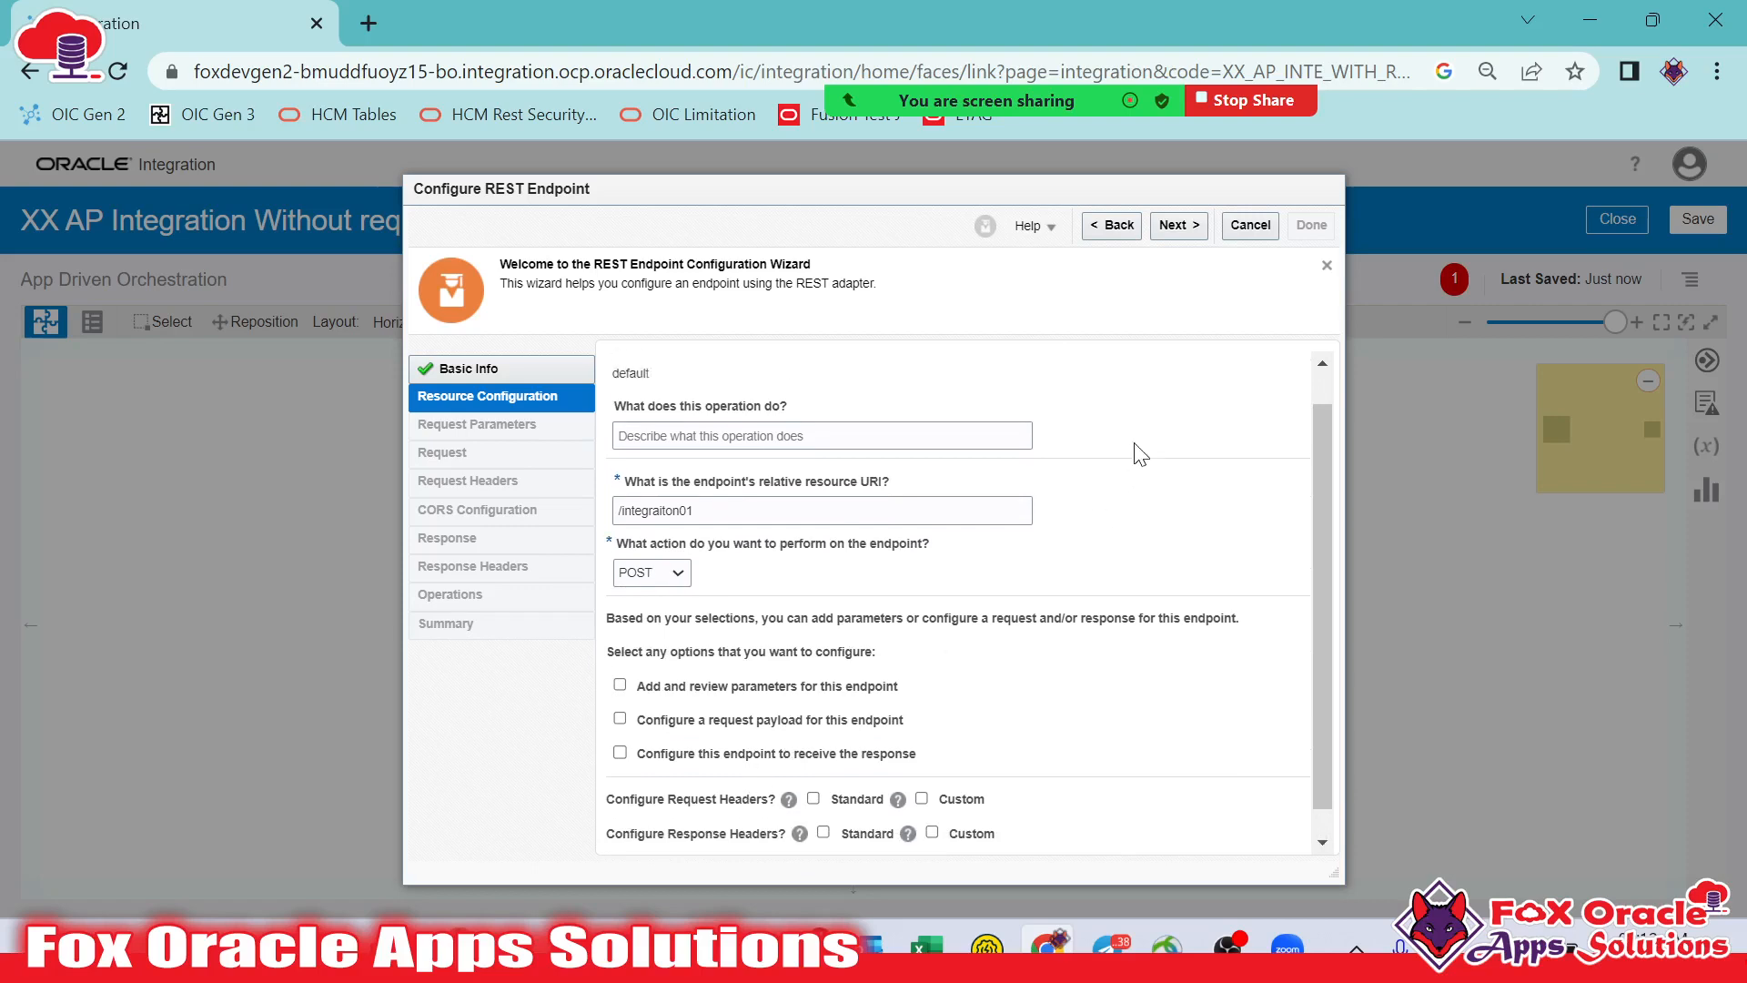
click(1193, 230)
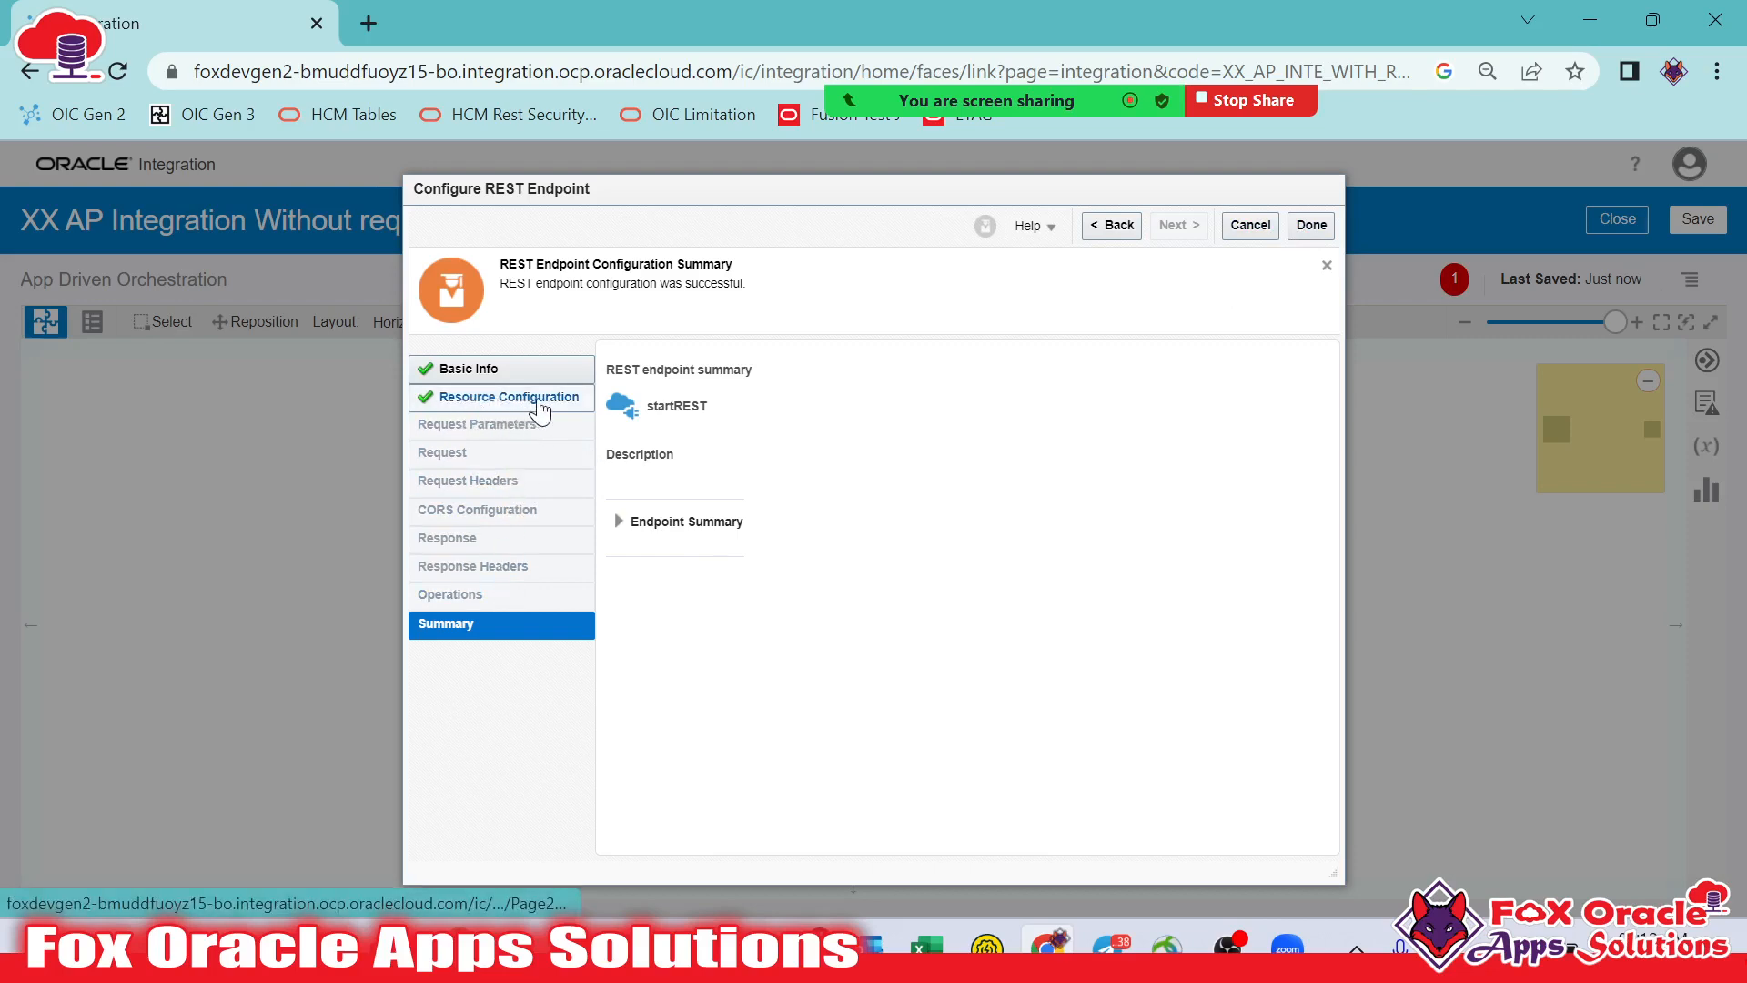
Finish the startREST endpoint configuration from its summary and return to the integration canvas
click(1311, 226)
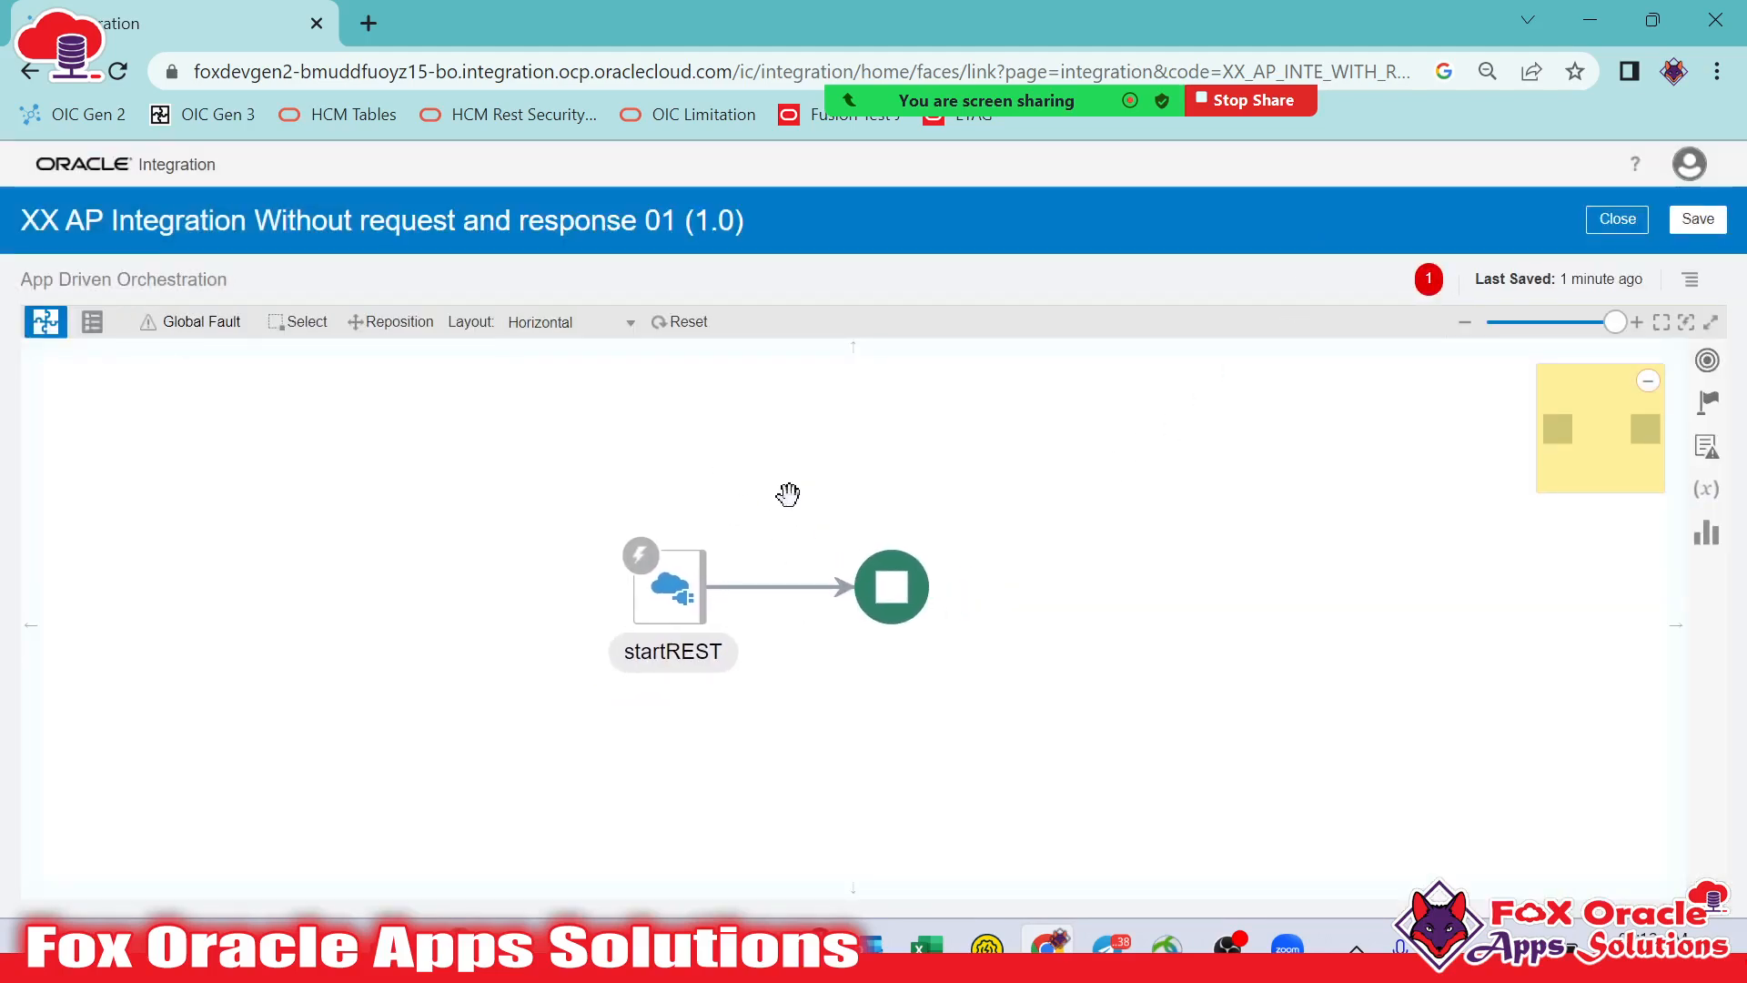
Spread the startREST trigger and the end node apart on the canvas, and reset the layout
click(674, 592)
drag(673, 591, 298, 559)
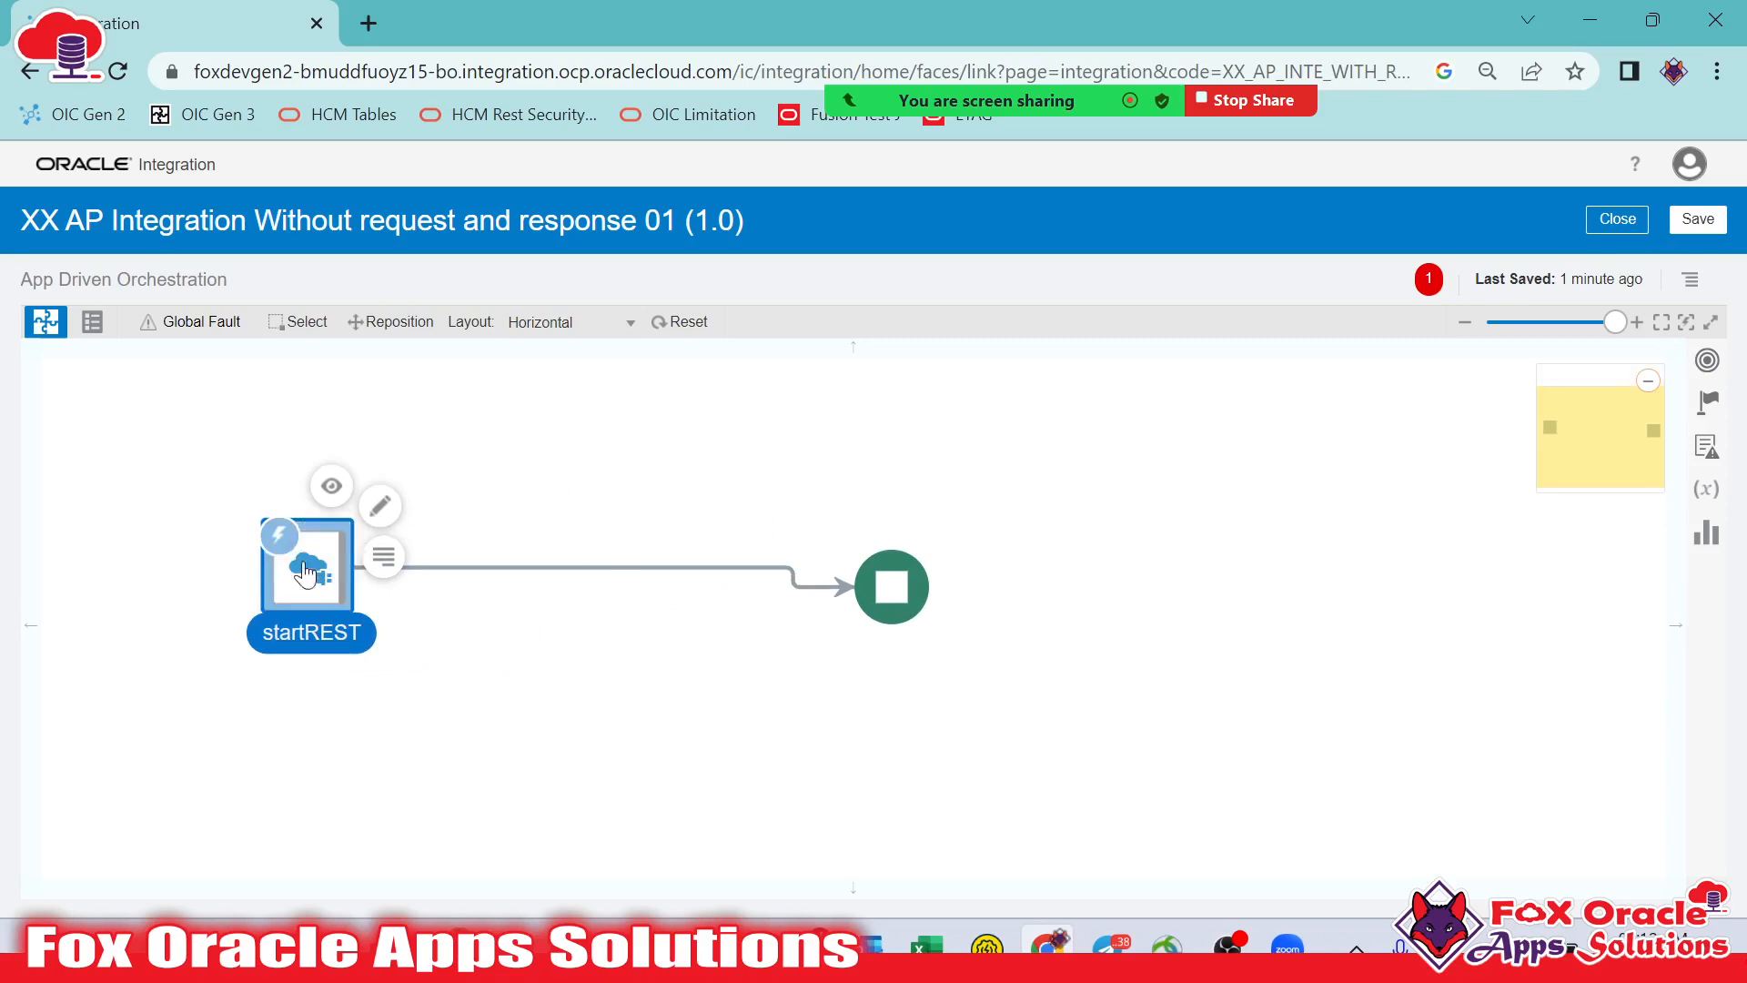
drag(851, 593, 1268, 576)
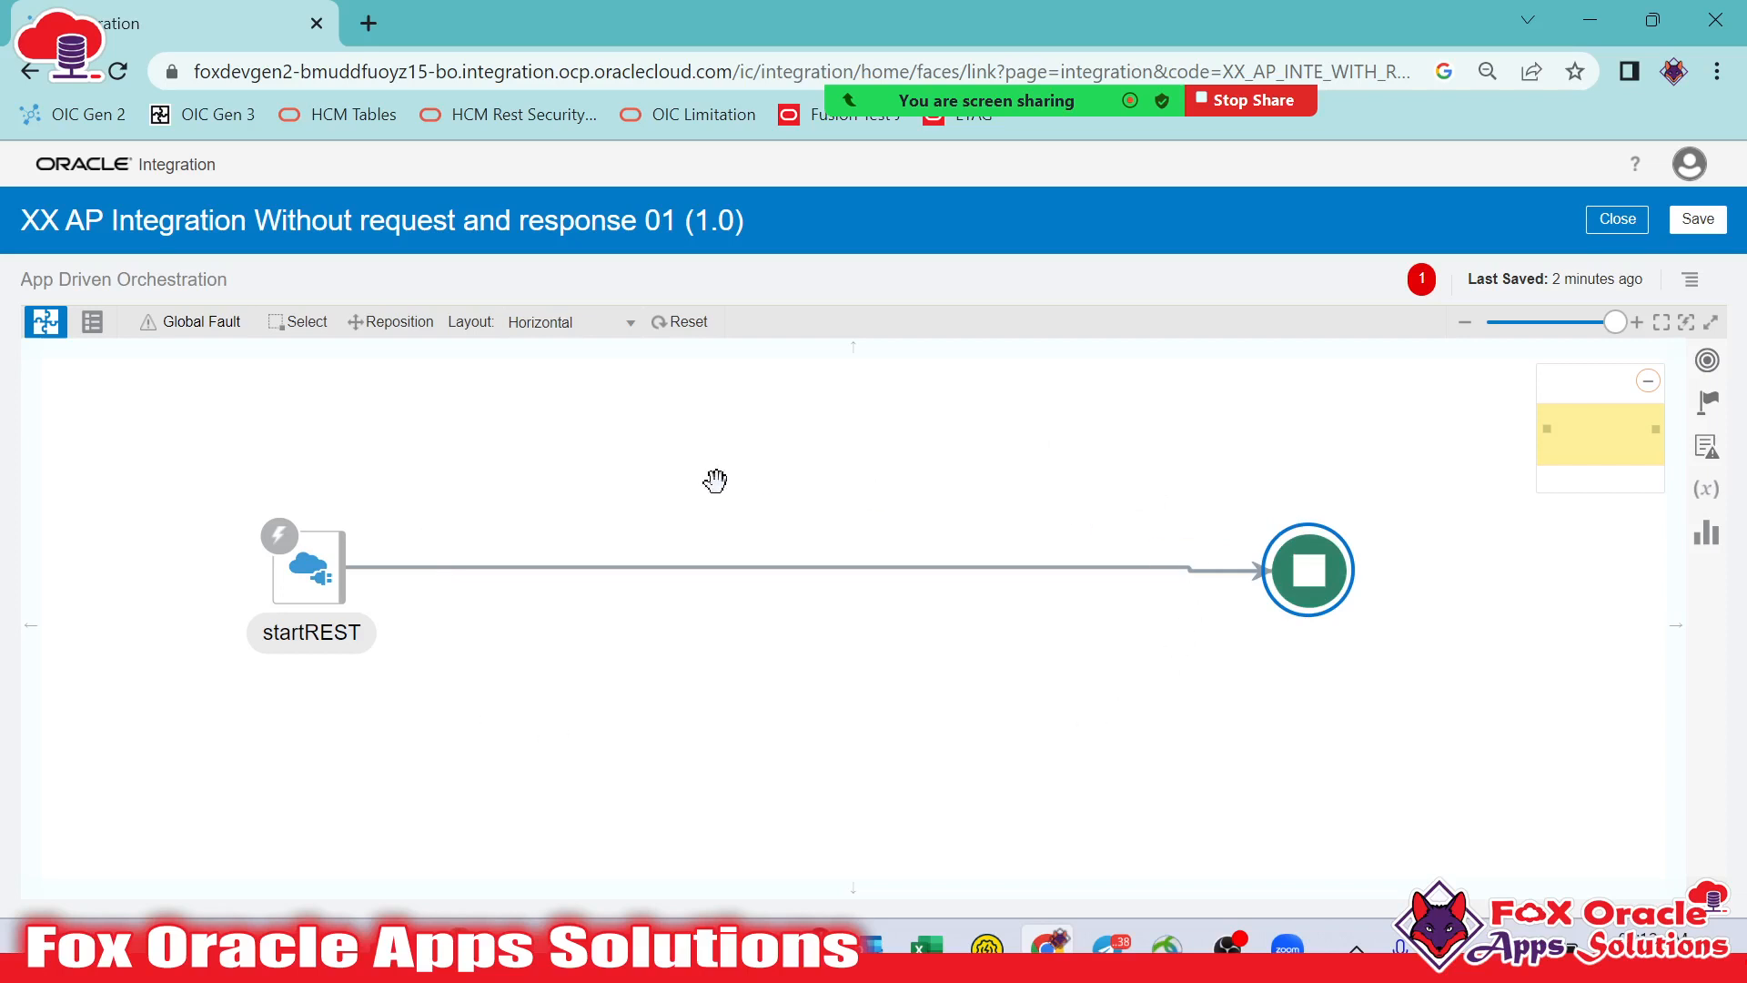
drag(1294, 588, 1296, 692)
drag(343, 551, 228, 457)
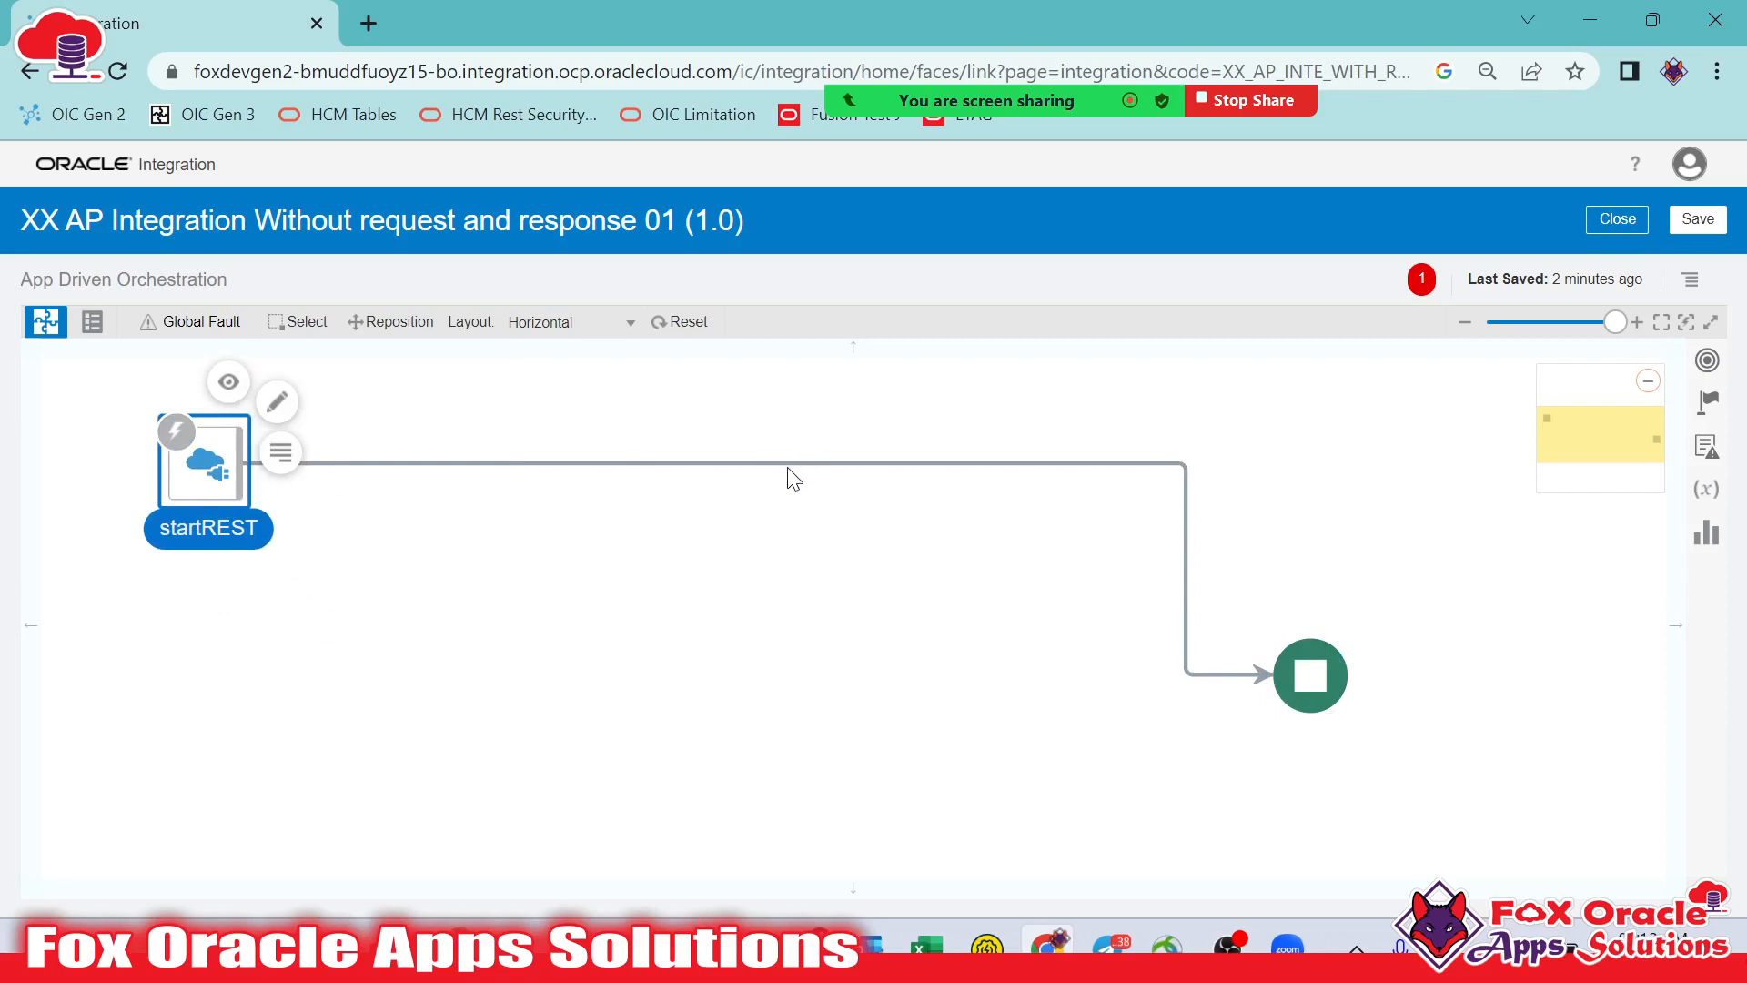
click(692, 337)
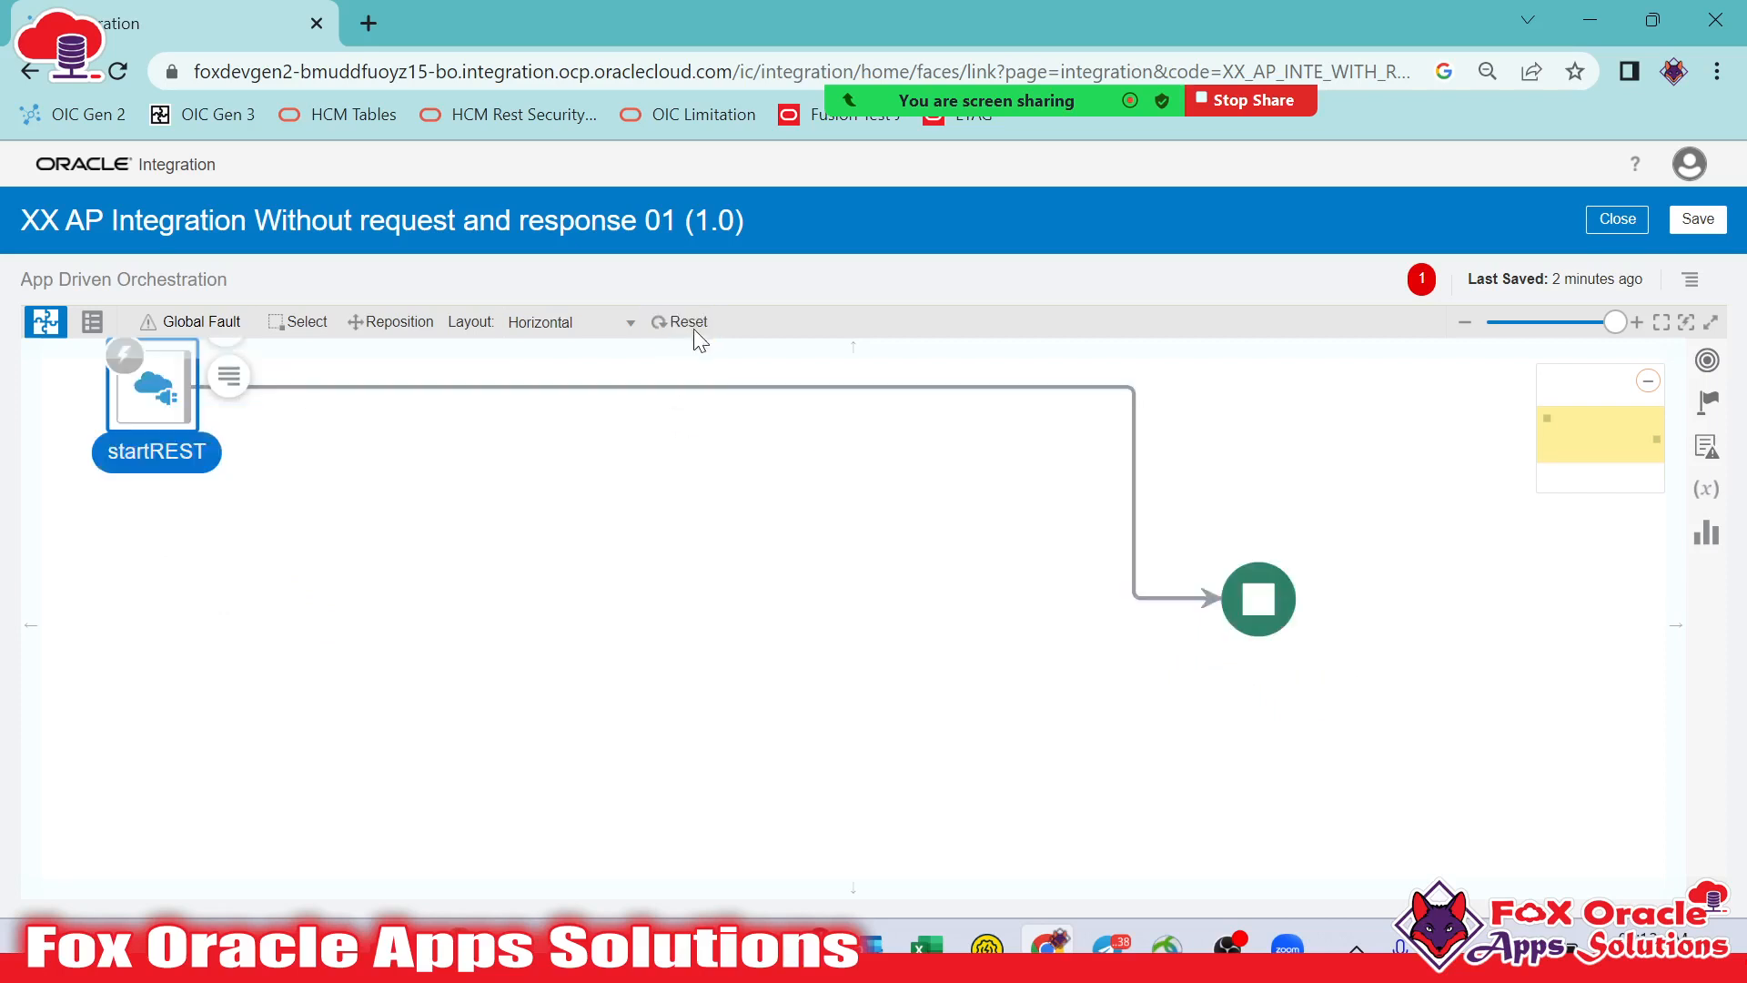
drag(792, 538, 761, 489)
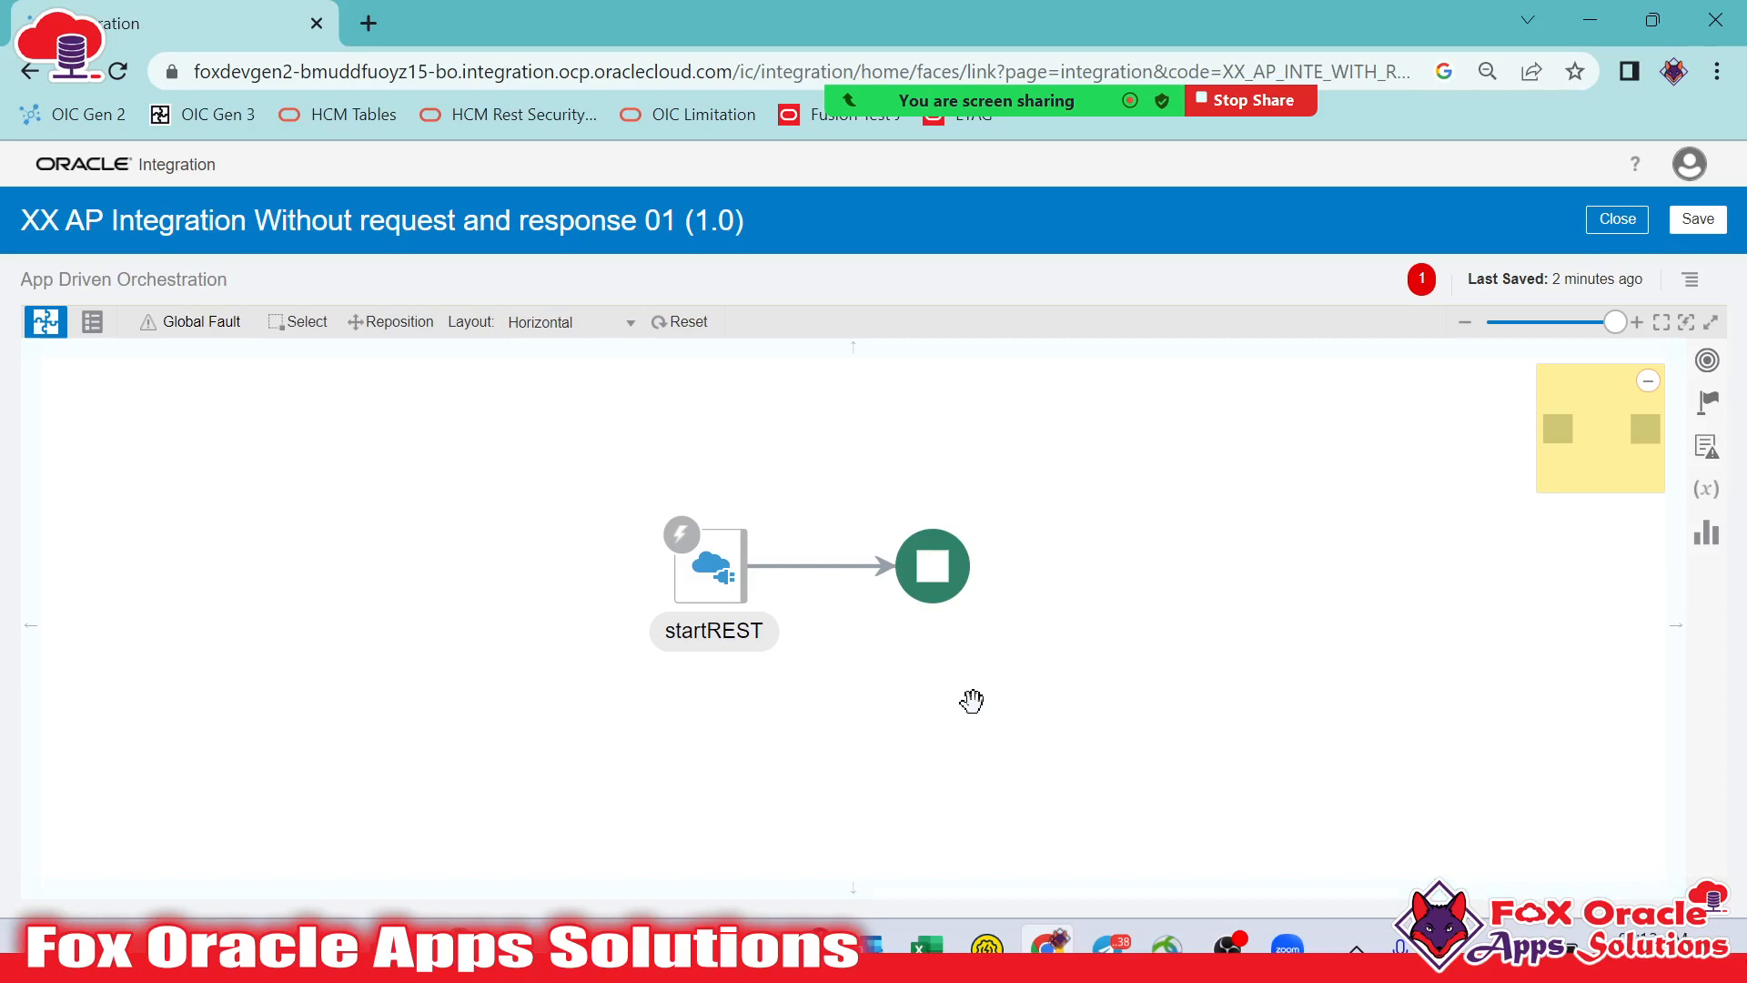
Review the actions available for the integration flow
click(1708, 403)
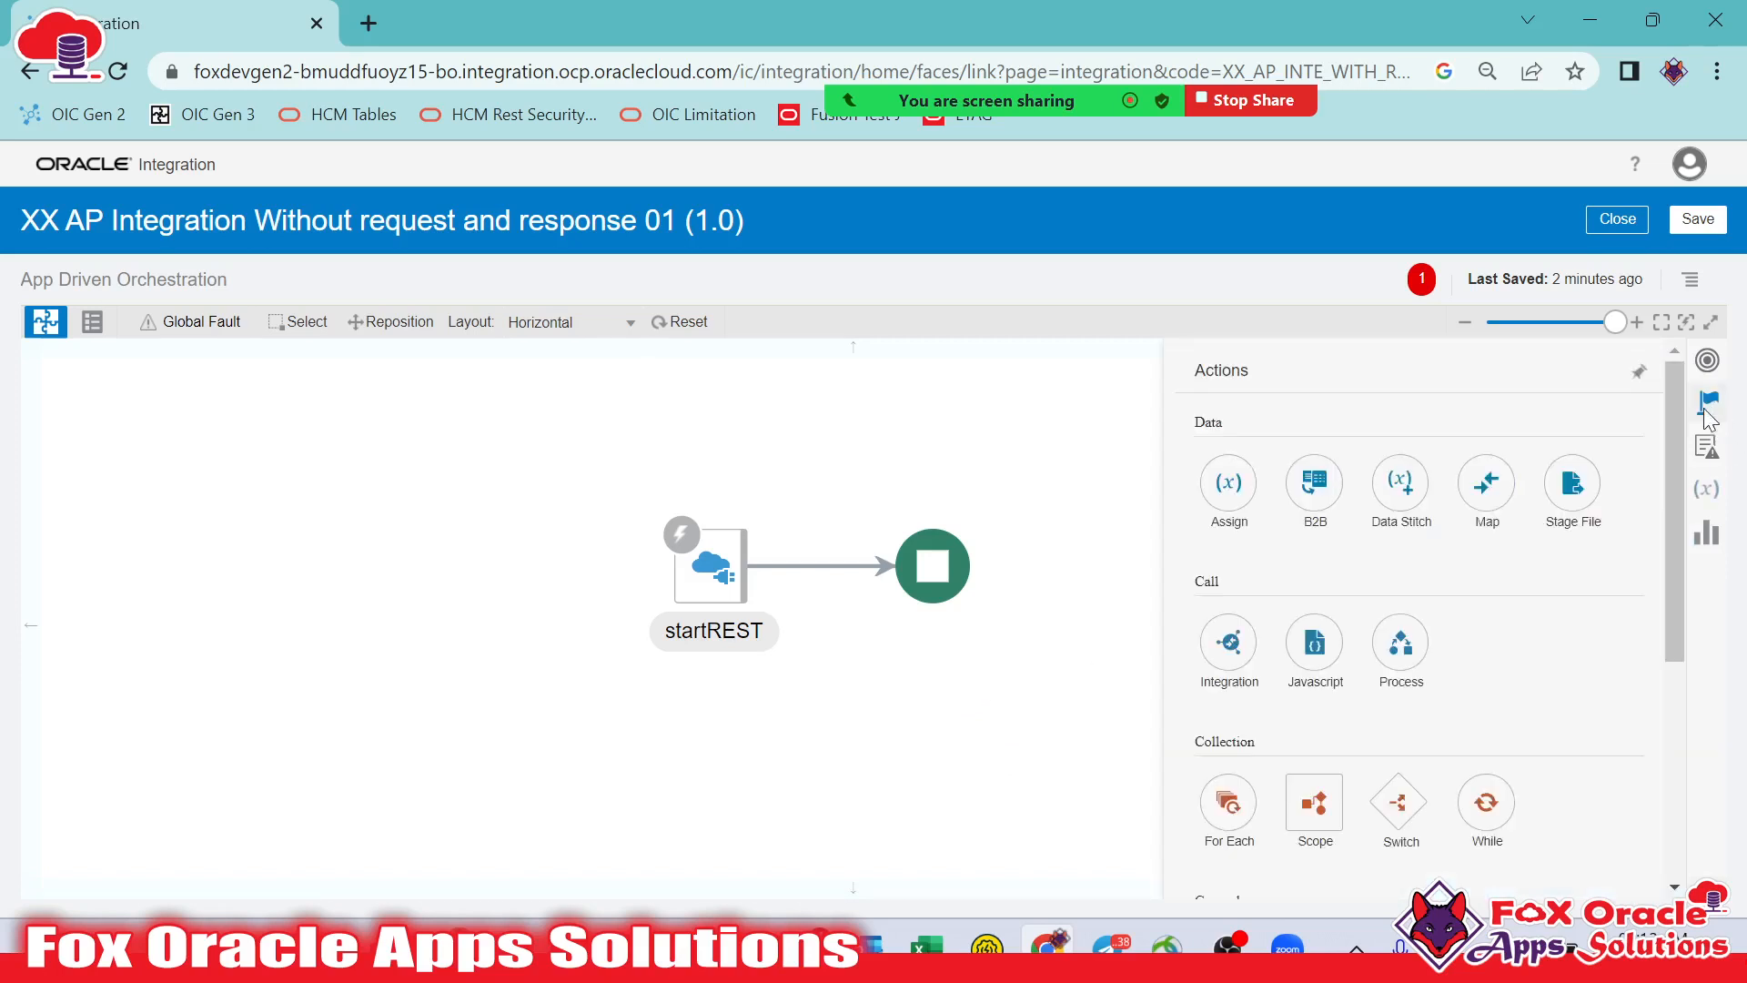
click(1015, 478)
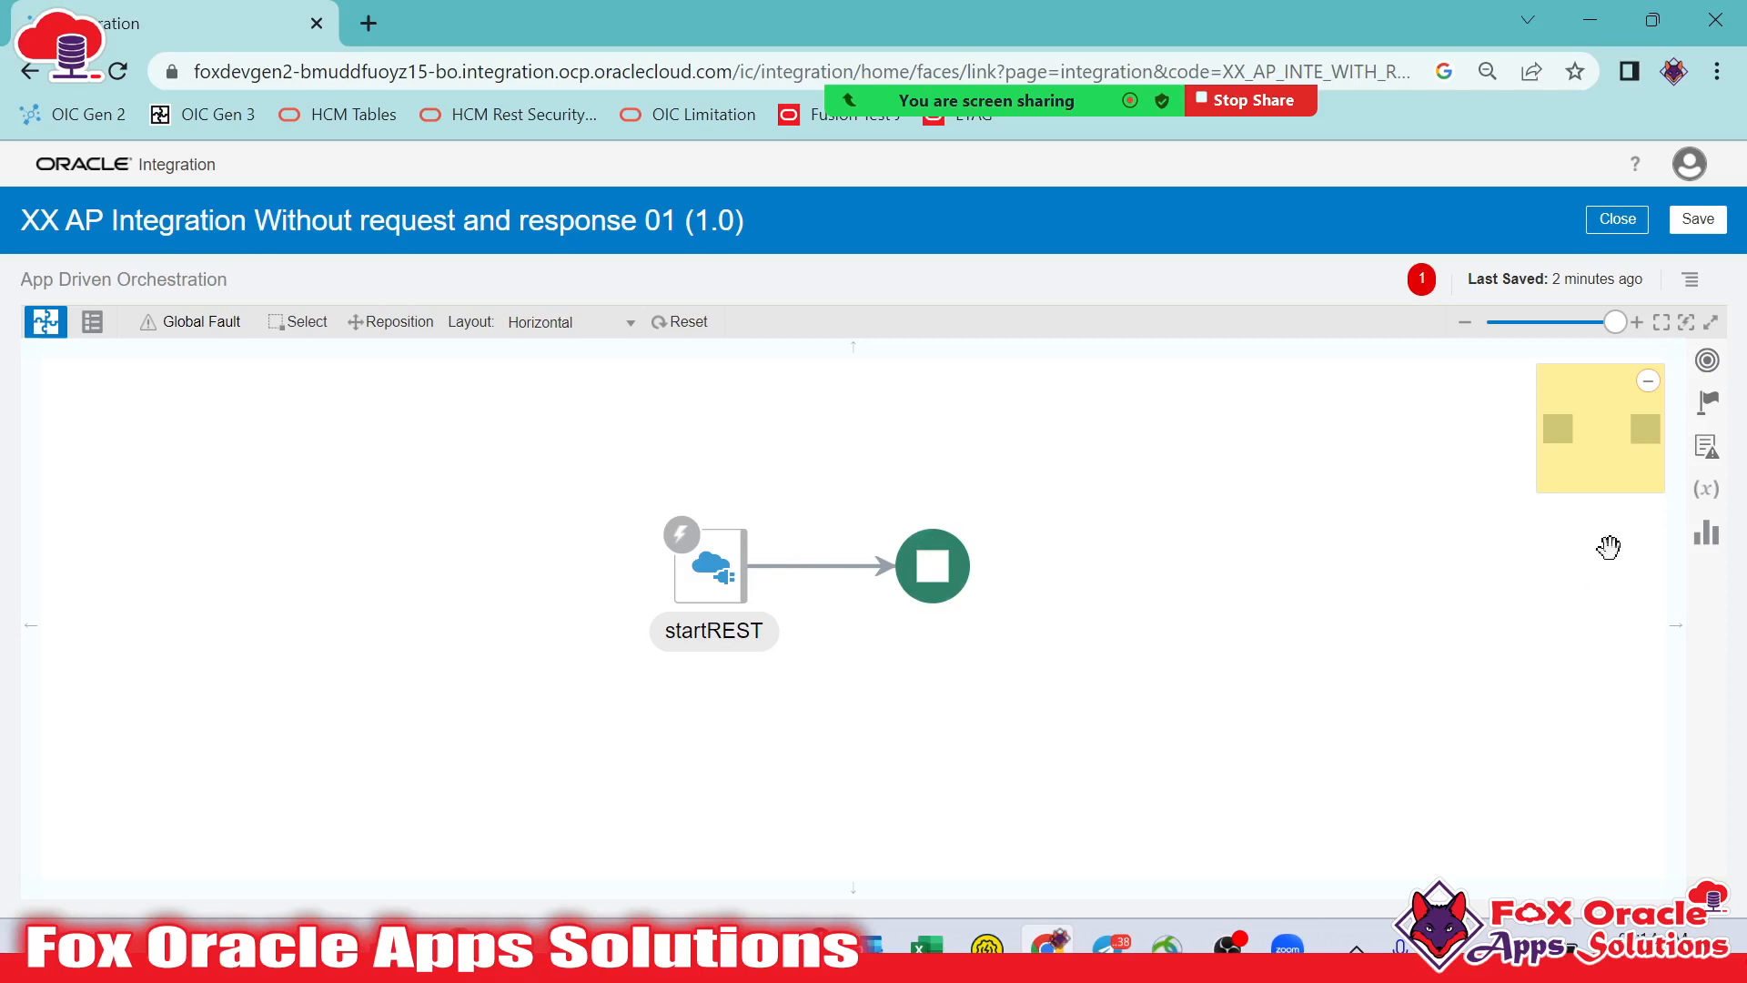
click(1708, 408)
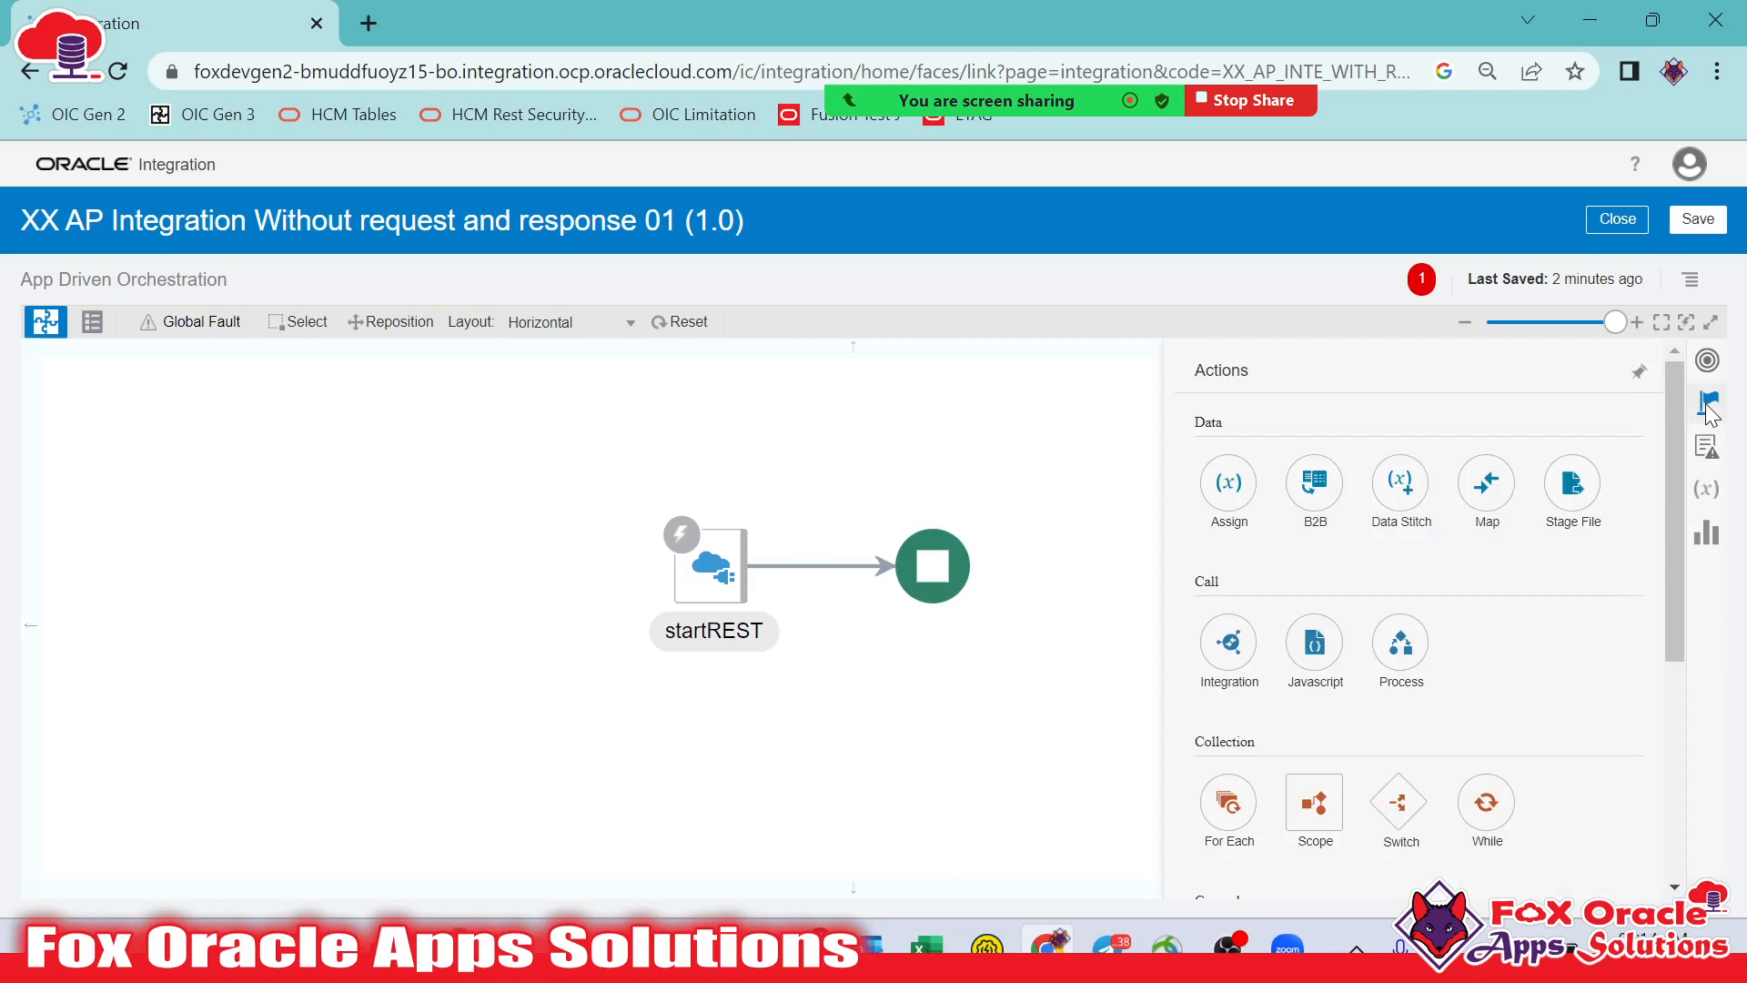
Switch to the Zoom participants list, mute the guest whose microphone is on, and close the list
click(831, 46)
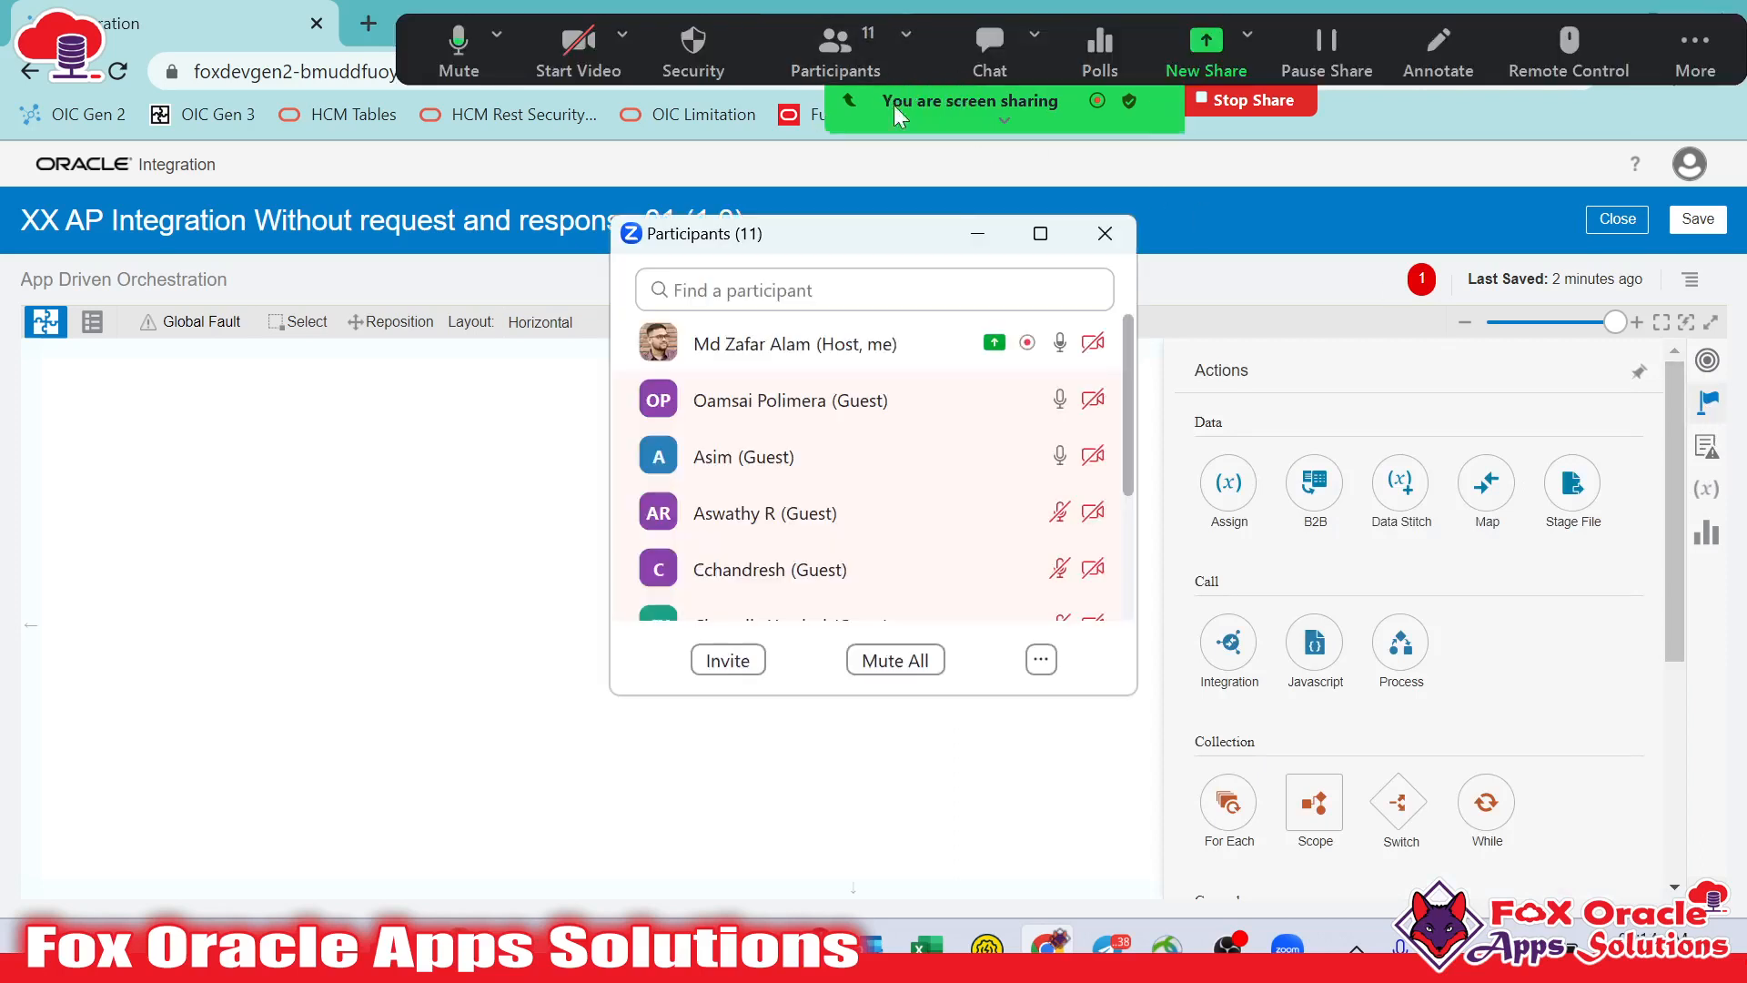
scroll(969, 478, down, 5)
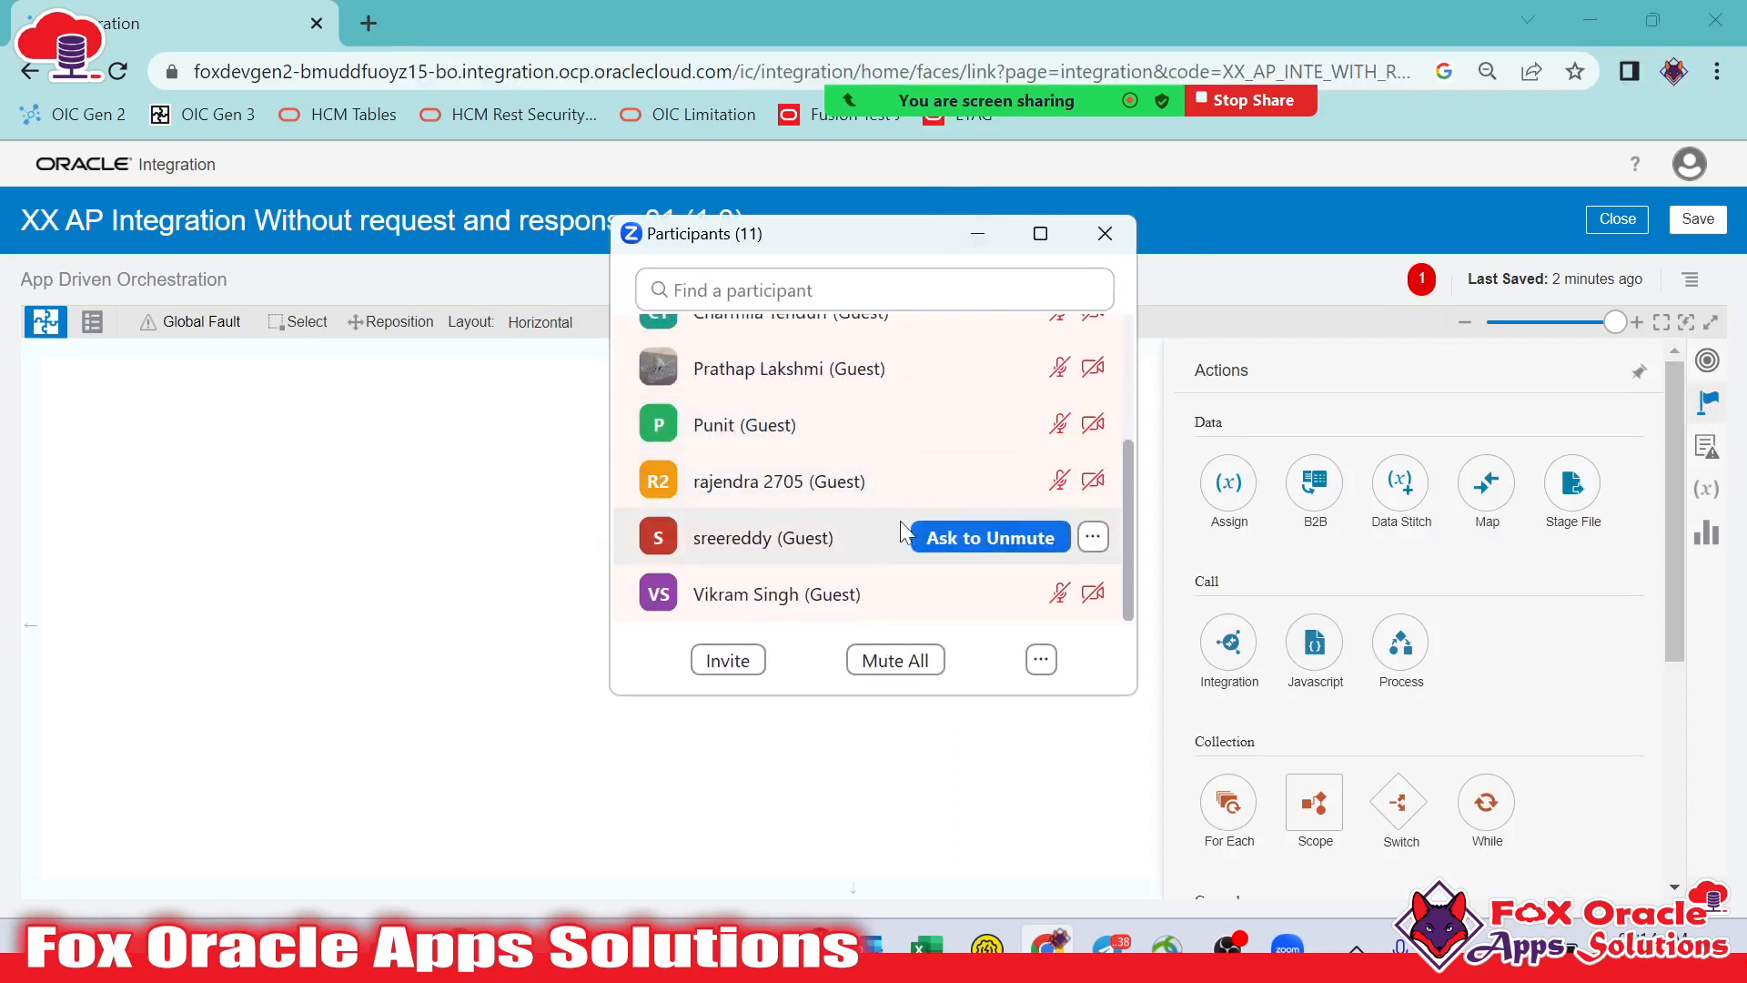
scroll(911, 426, up, 5)
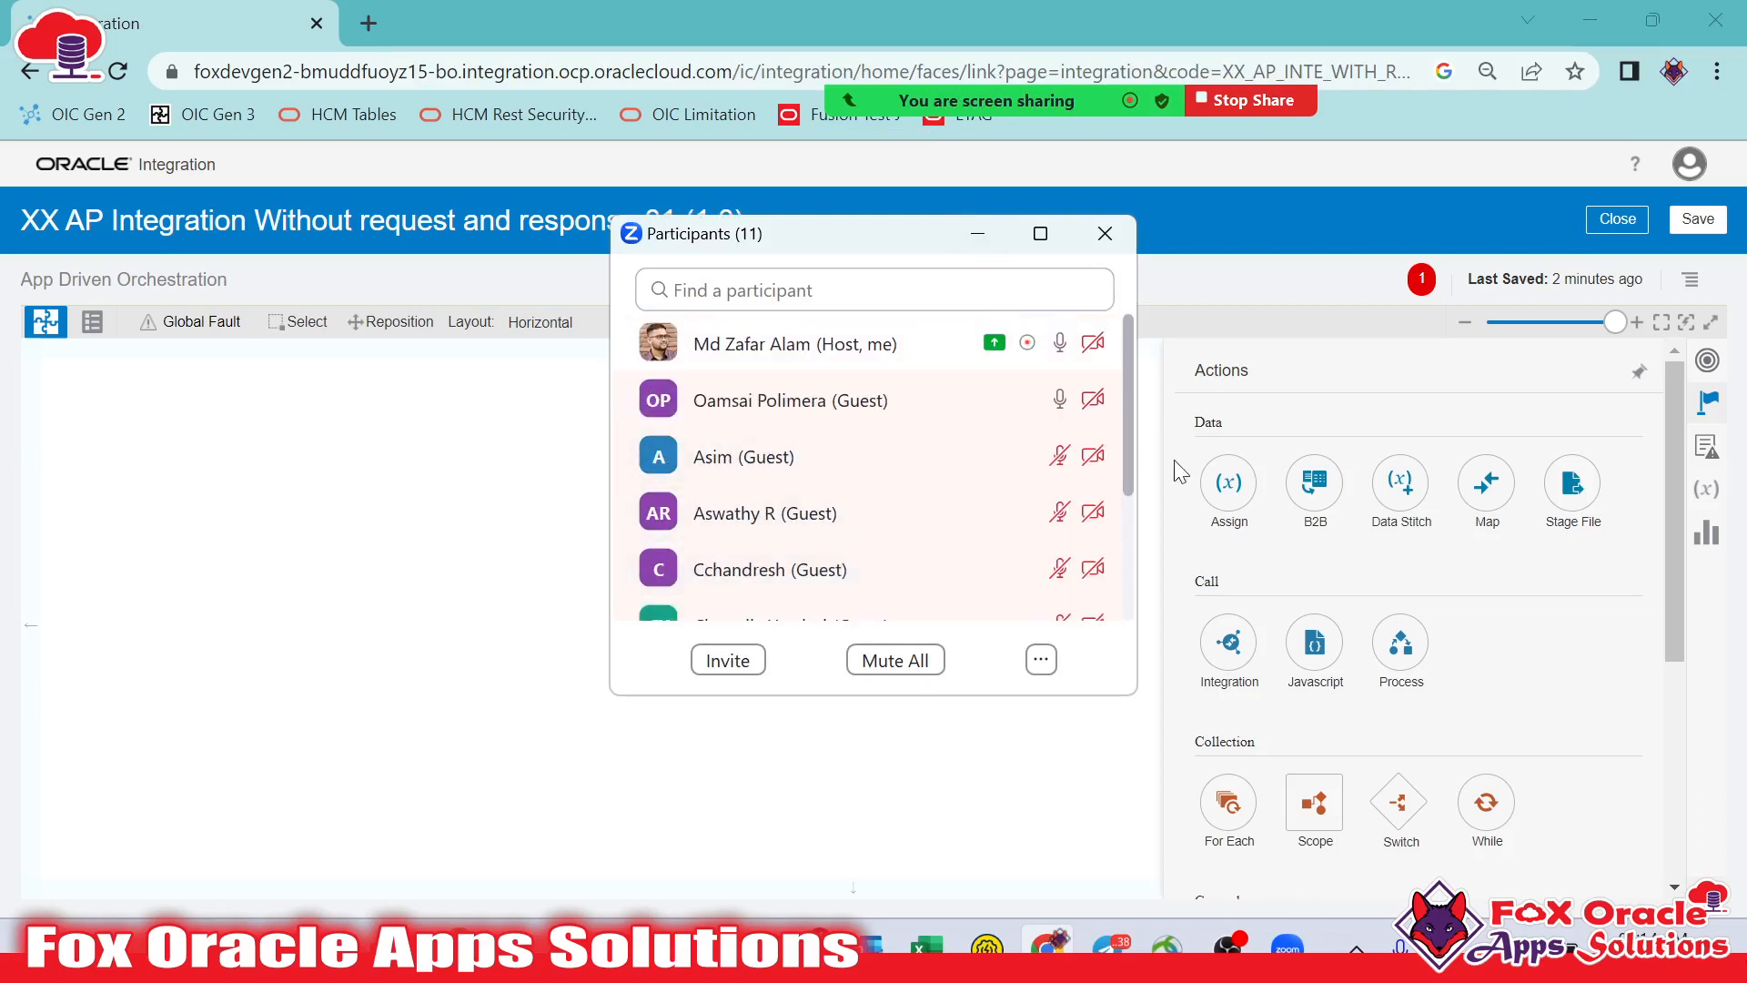
click(1092, 456)
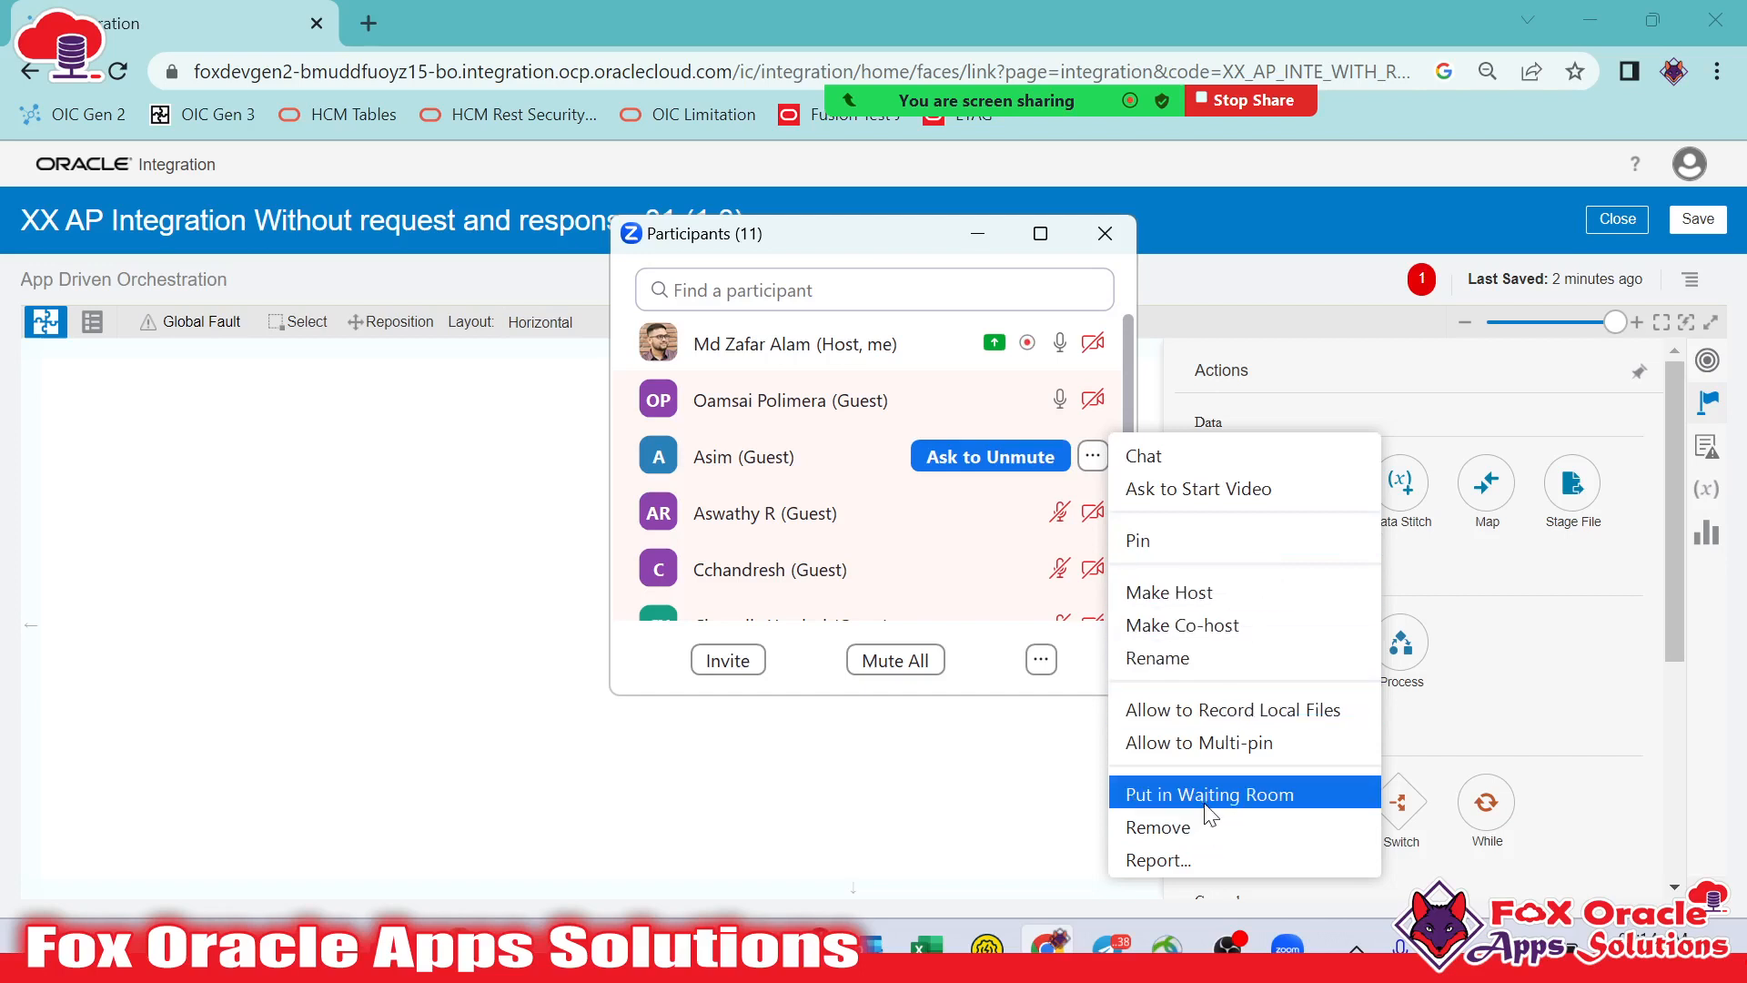
click(974, 468)
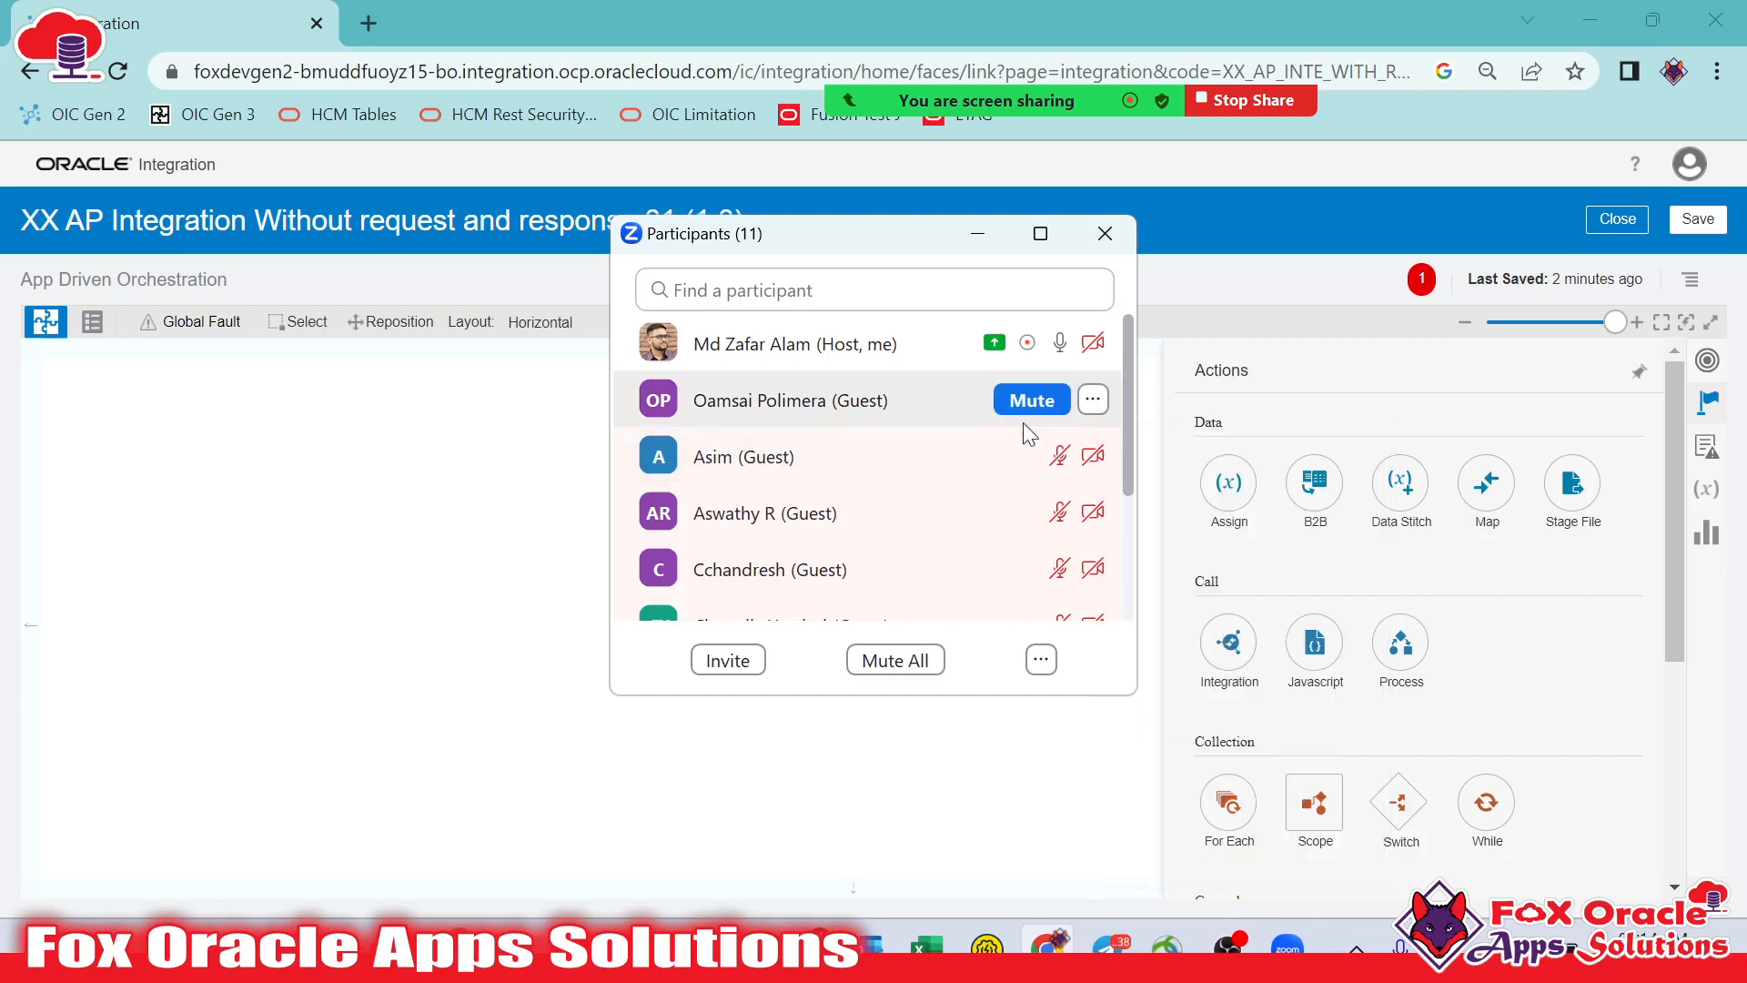
click(1032, 407)
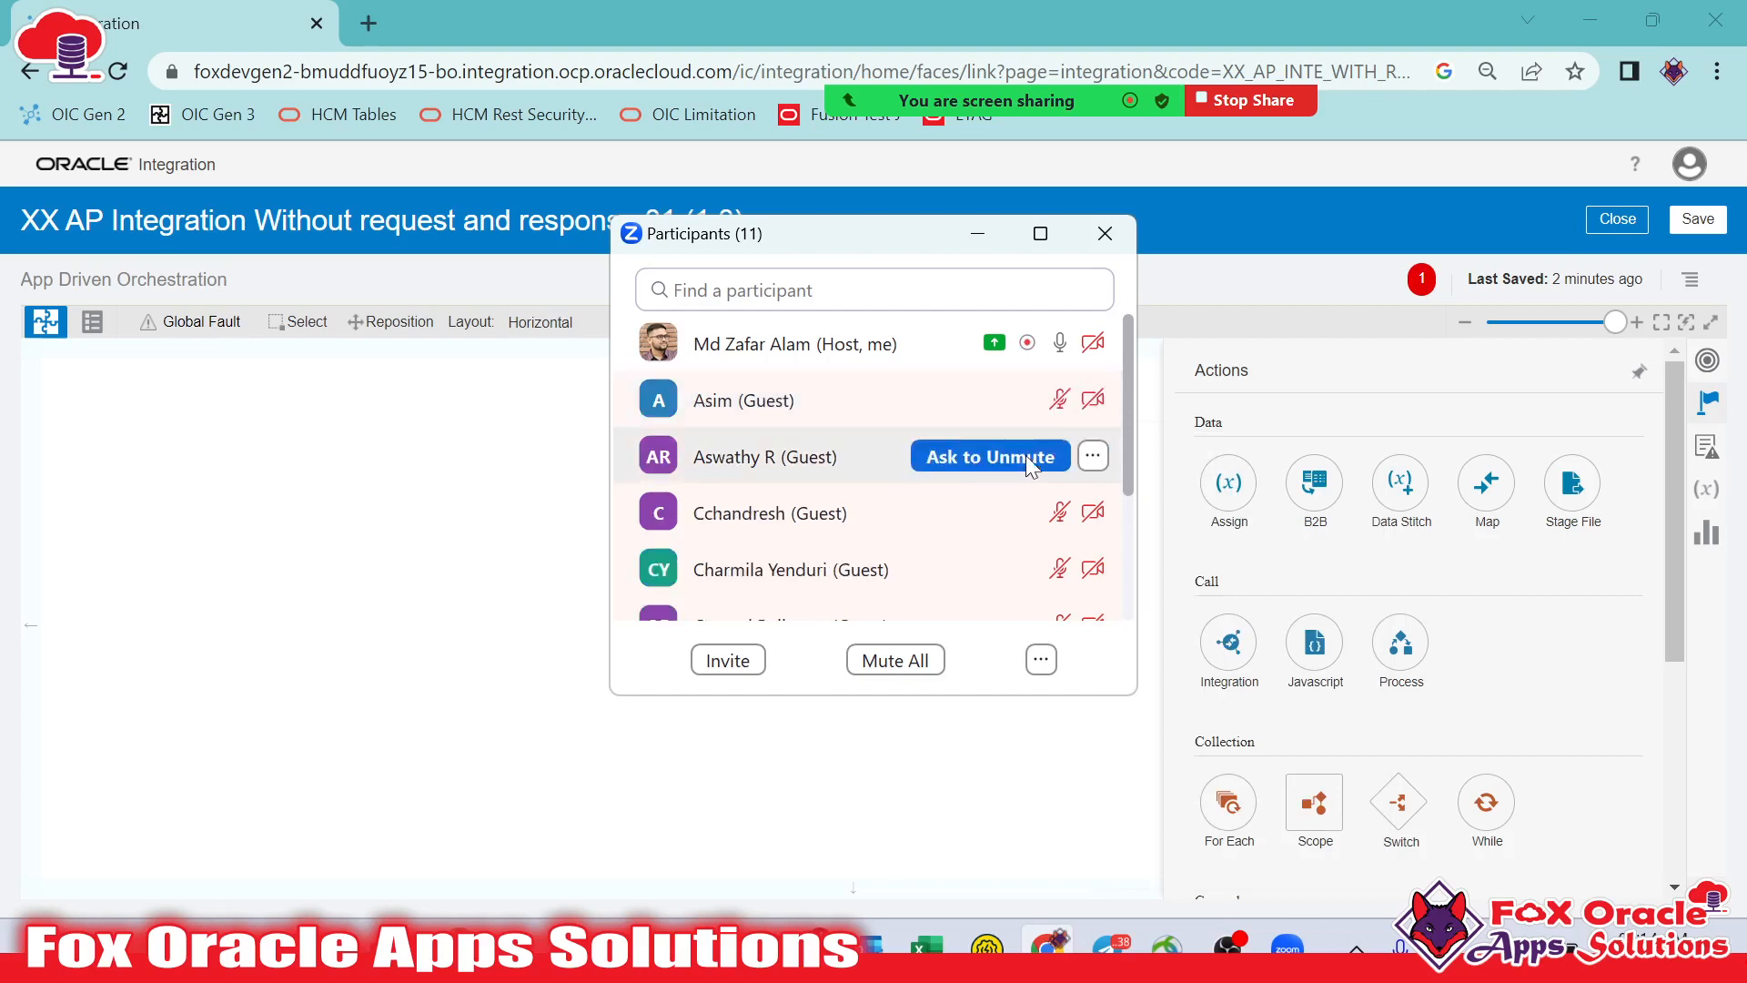
click(539, 469)
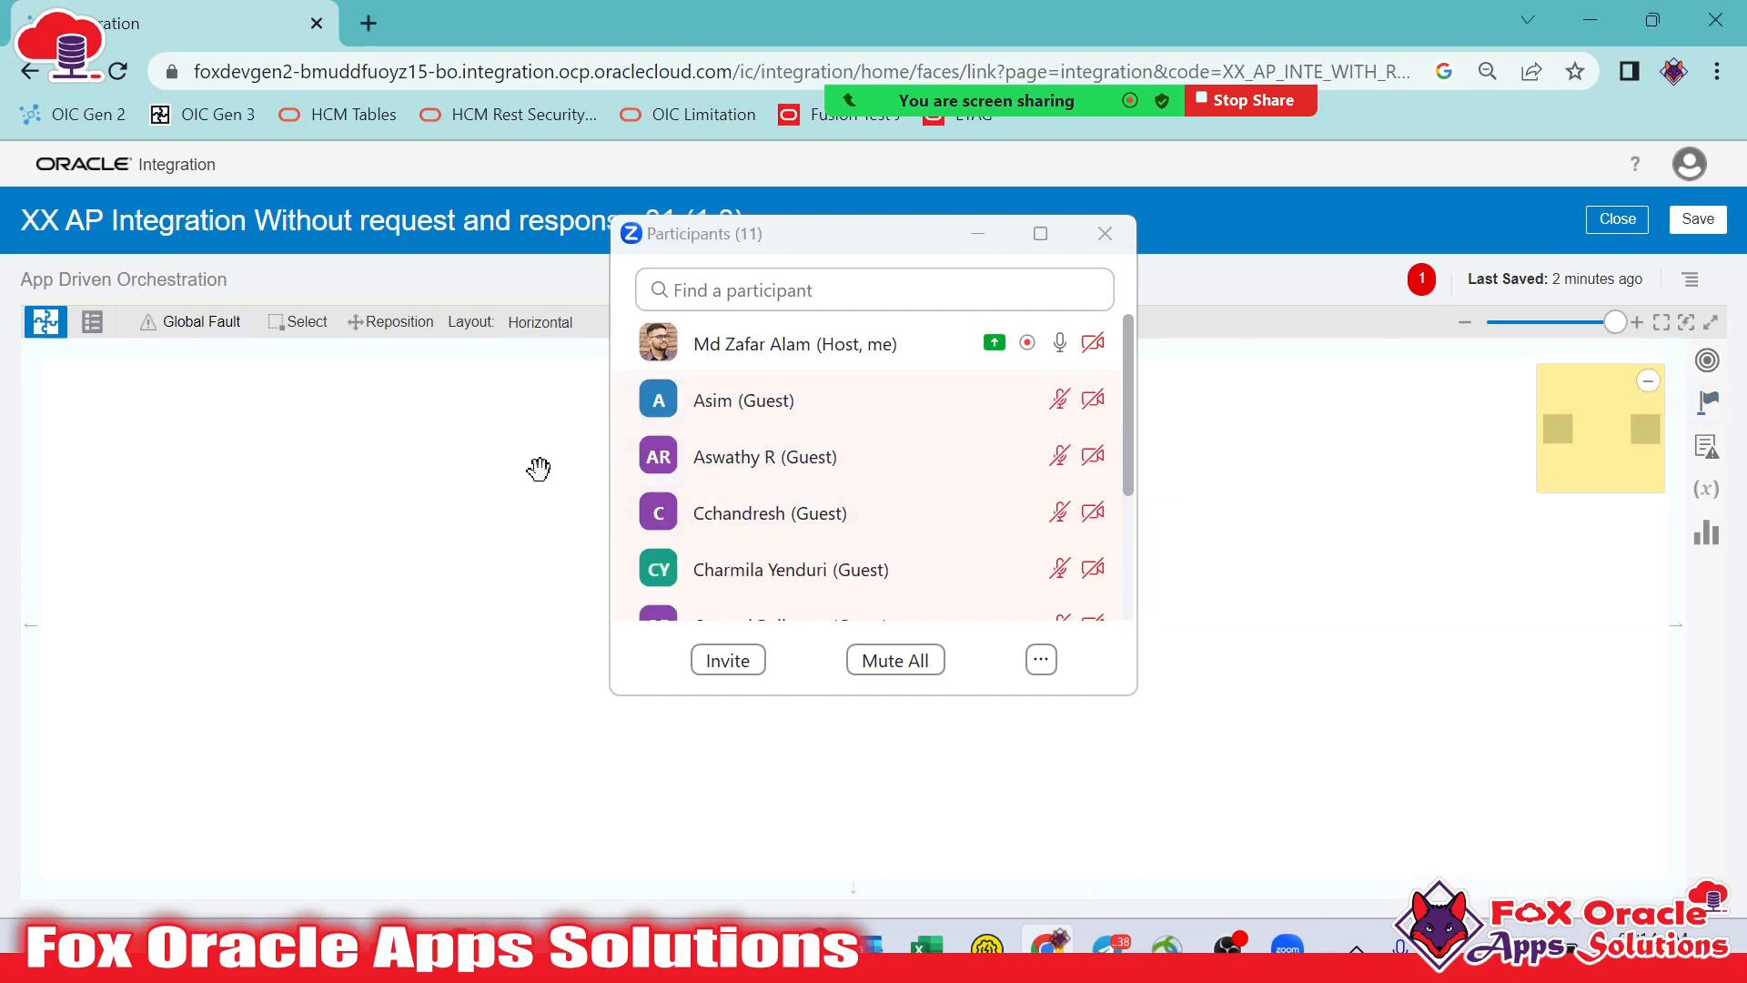
click(1105, 233)
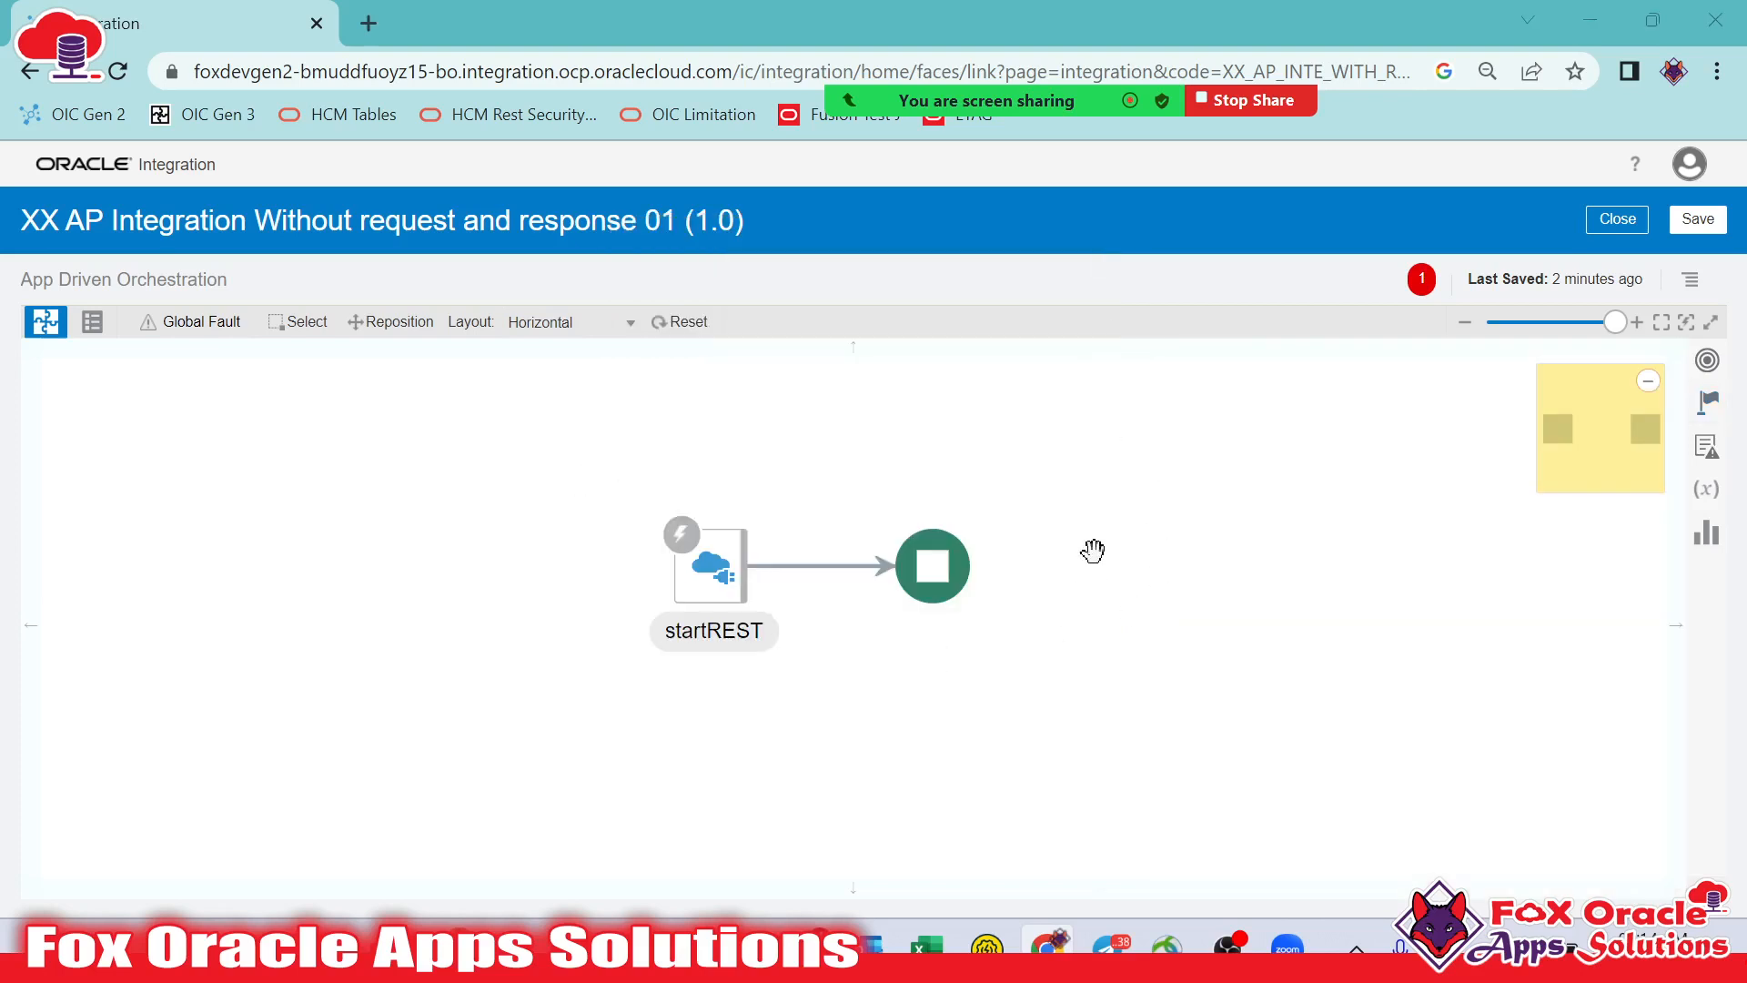
Insert an Assign action between the startREST trigger and the end node
click(1711, 404)
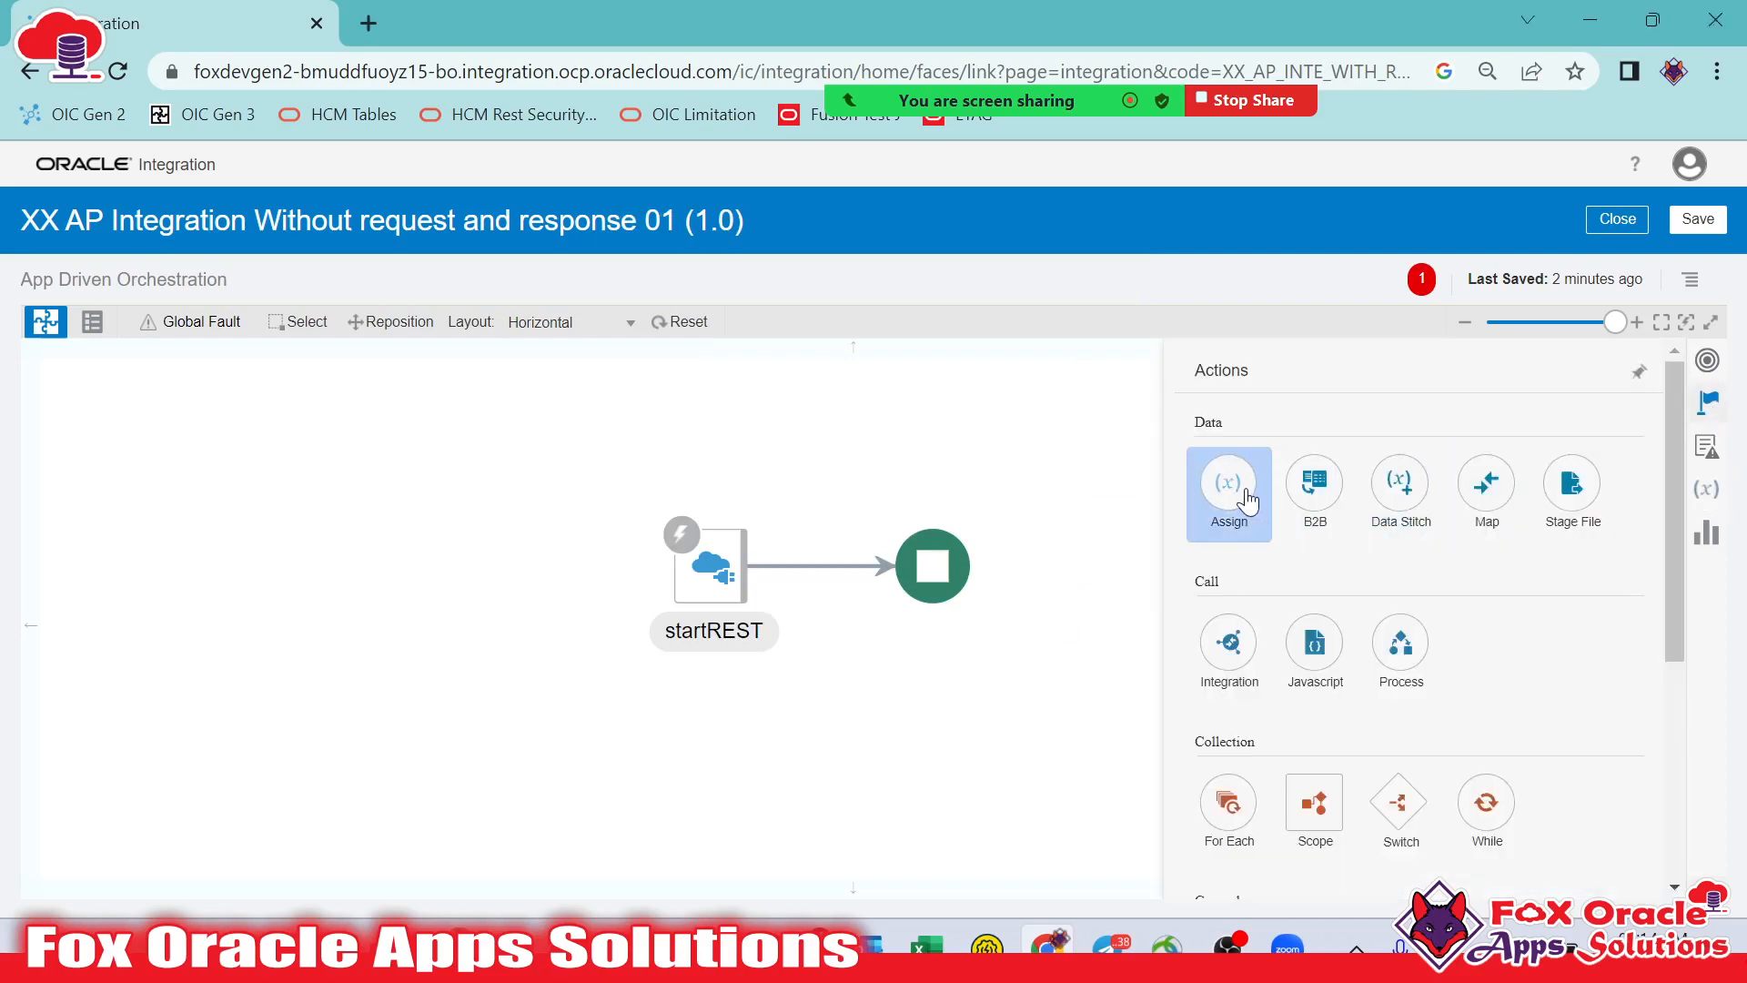
drag(1239, 499, 783, 543)
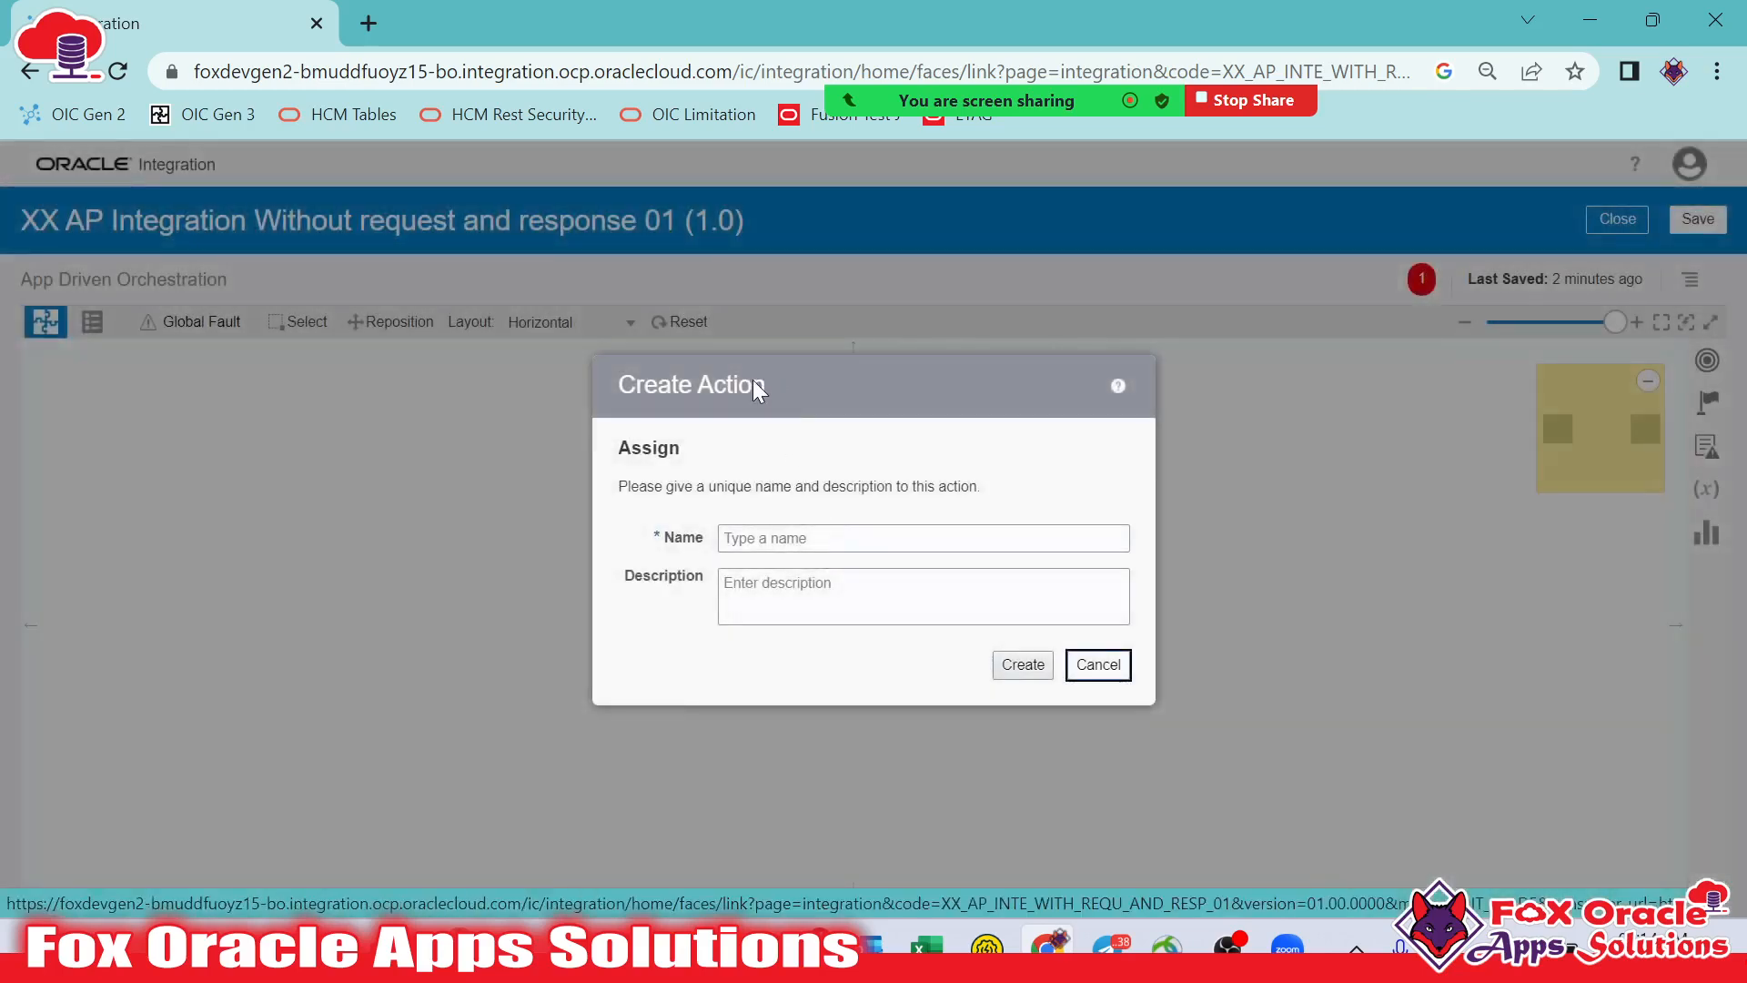
drag(754, 380, 1124, 370)
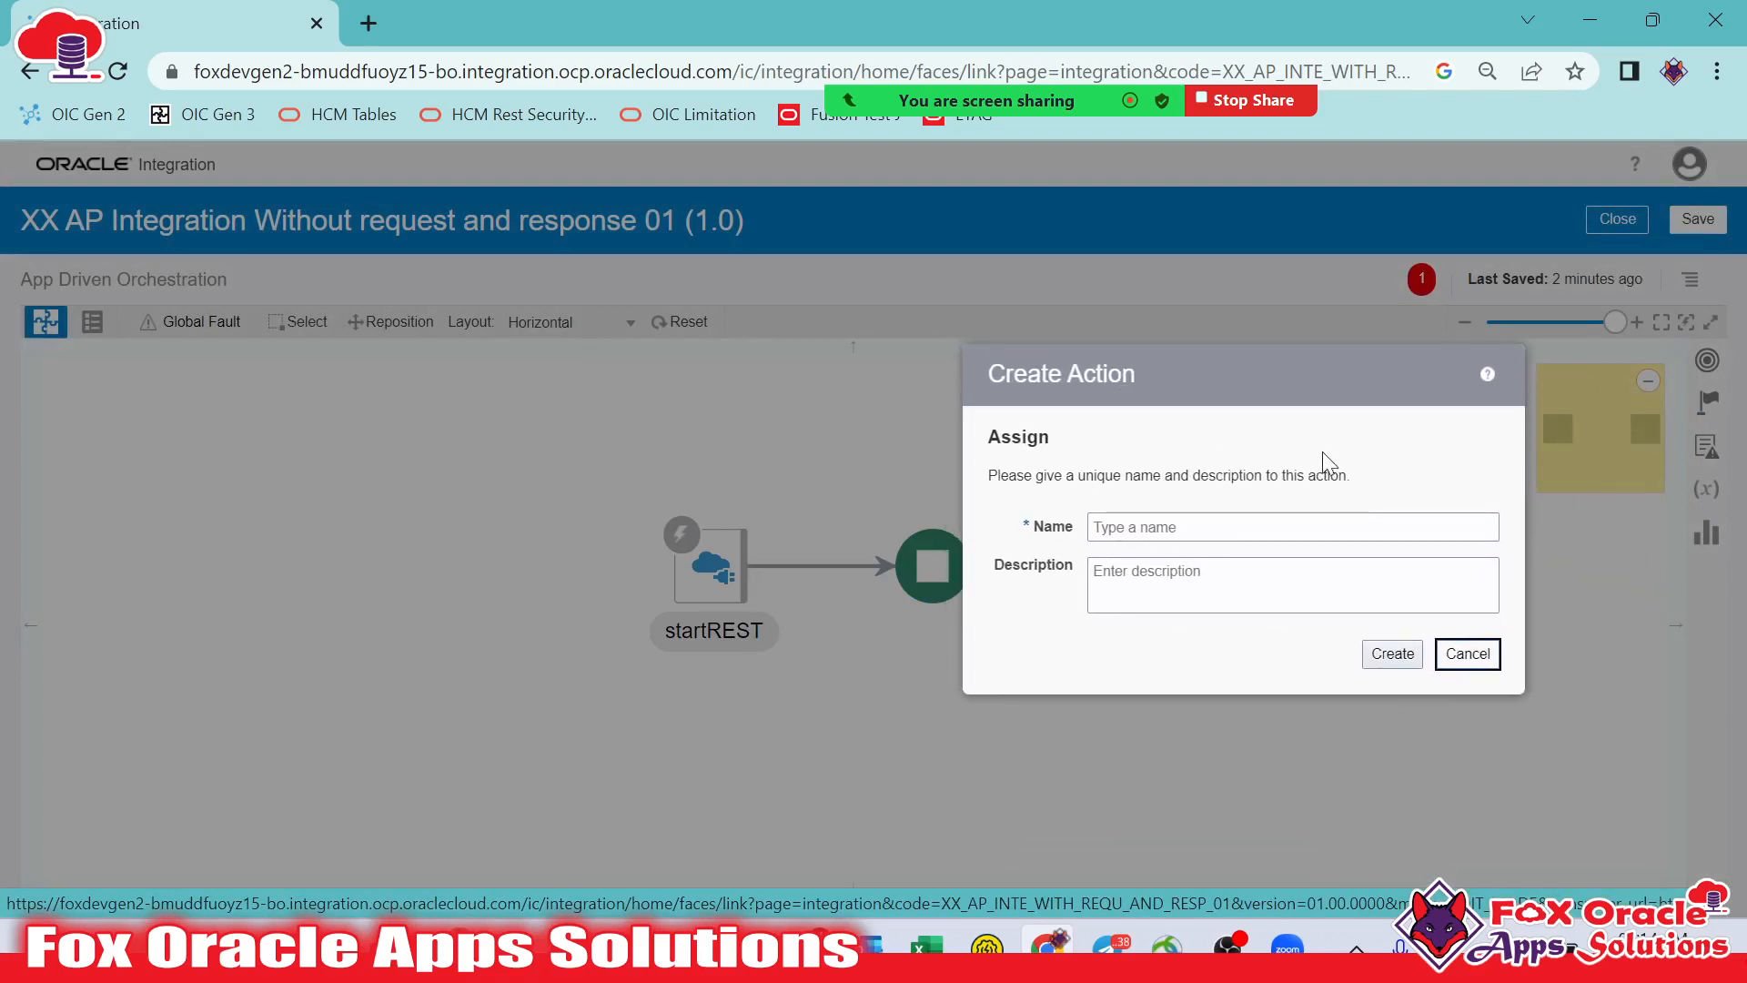
Name the Assign action default_assign and create it
click(1114, 520)
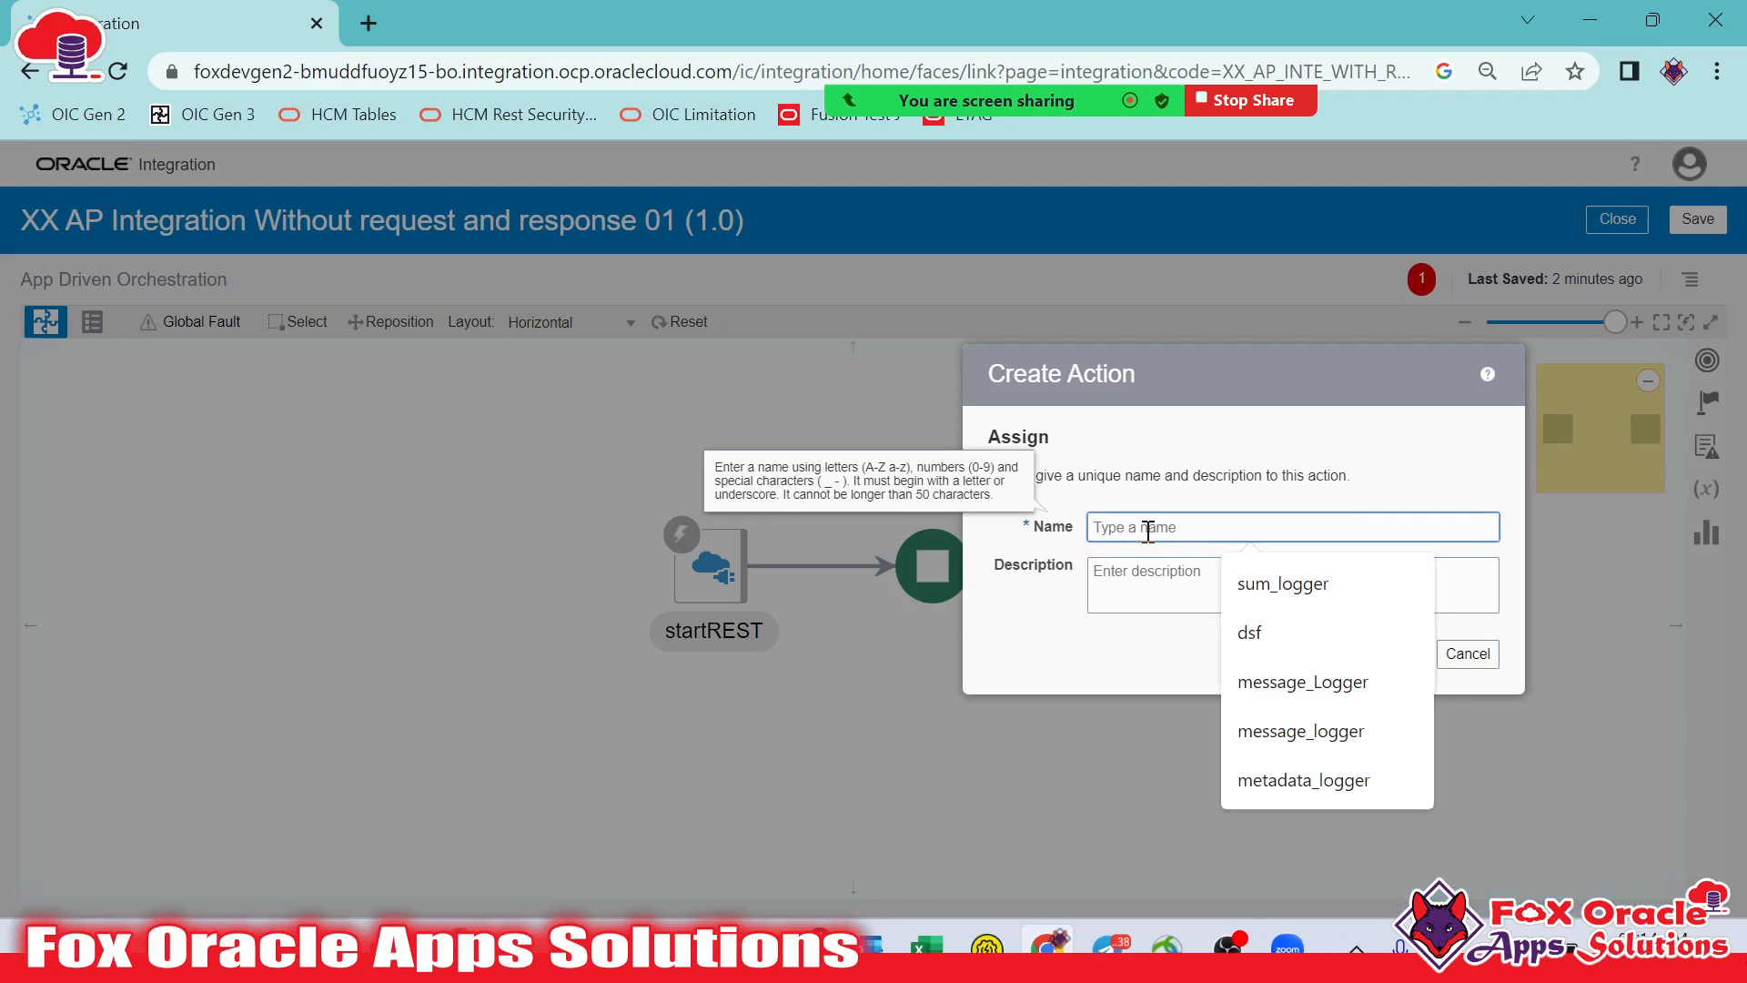
drag(1117, 384, 859, 401)
click(873, 546)
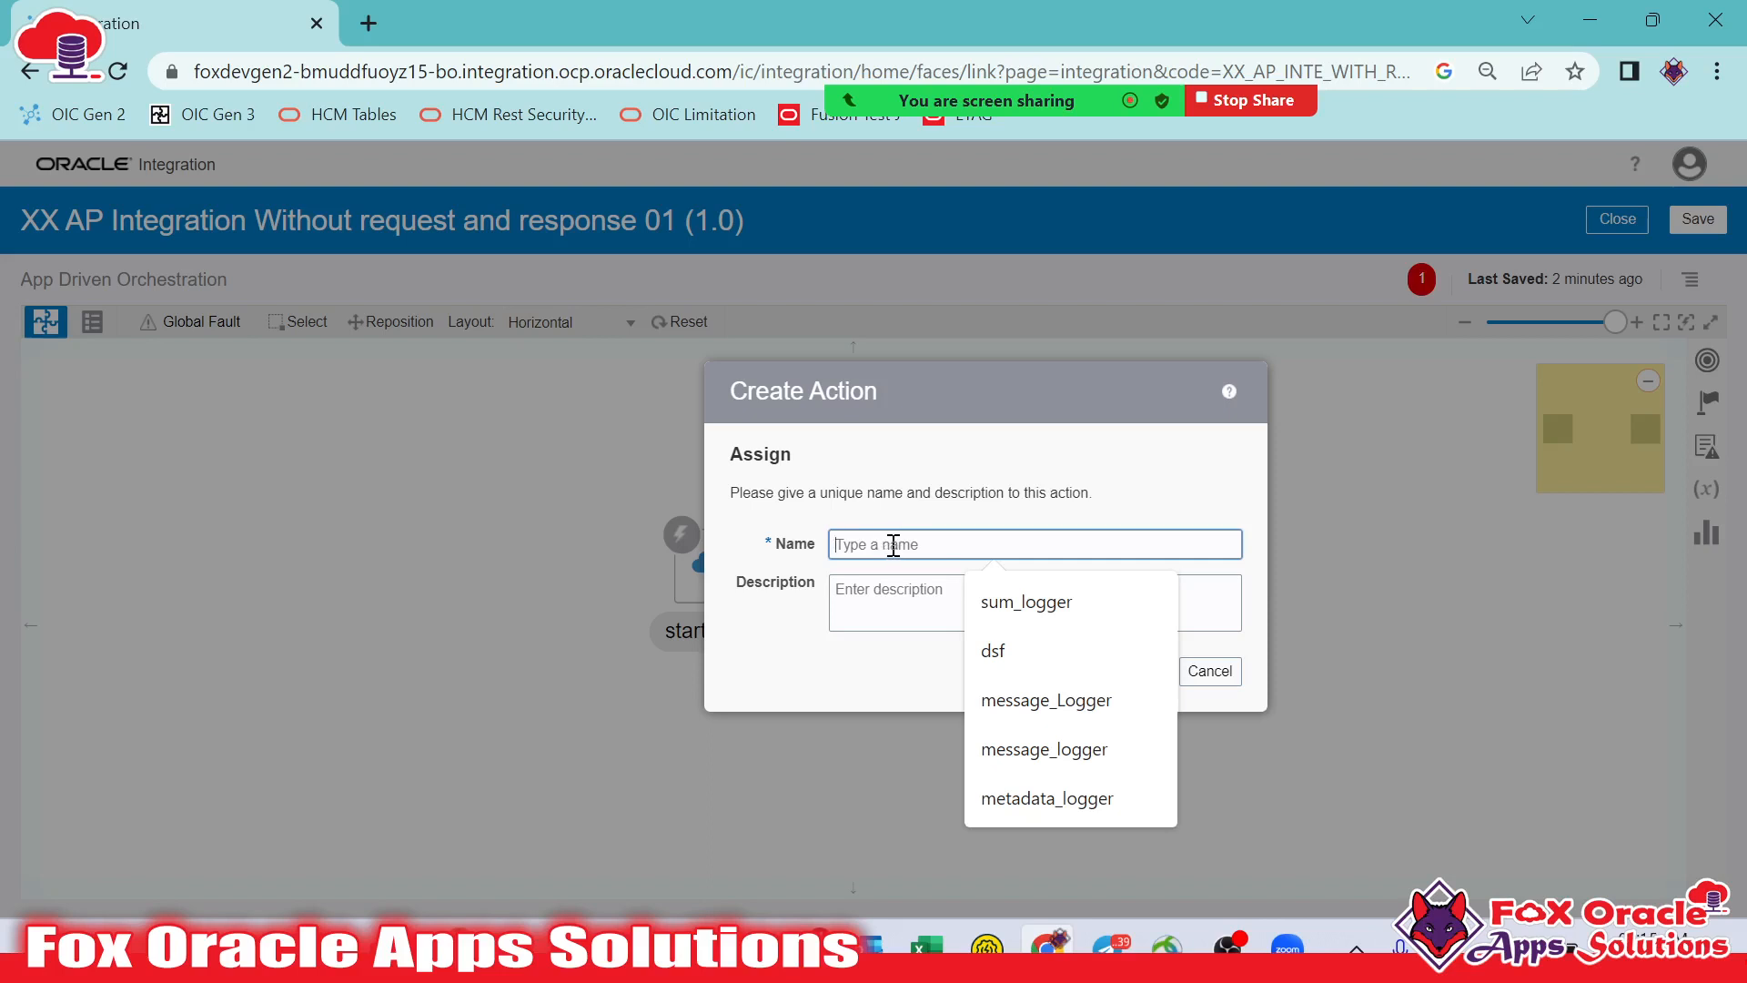
text(deaul)
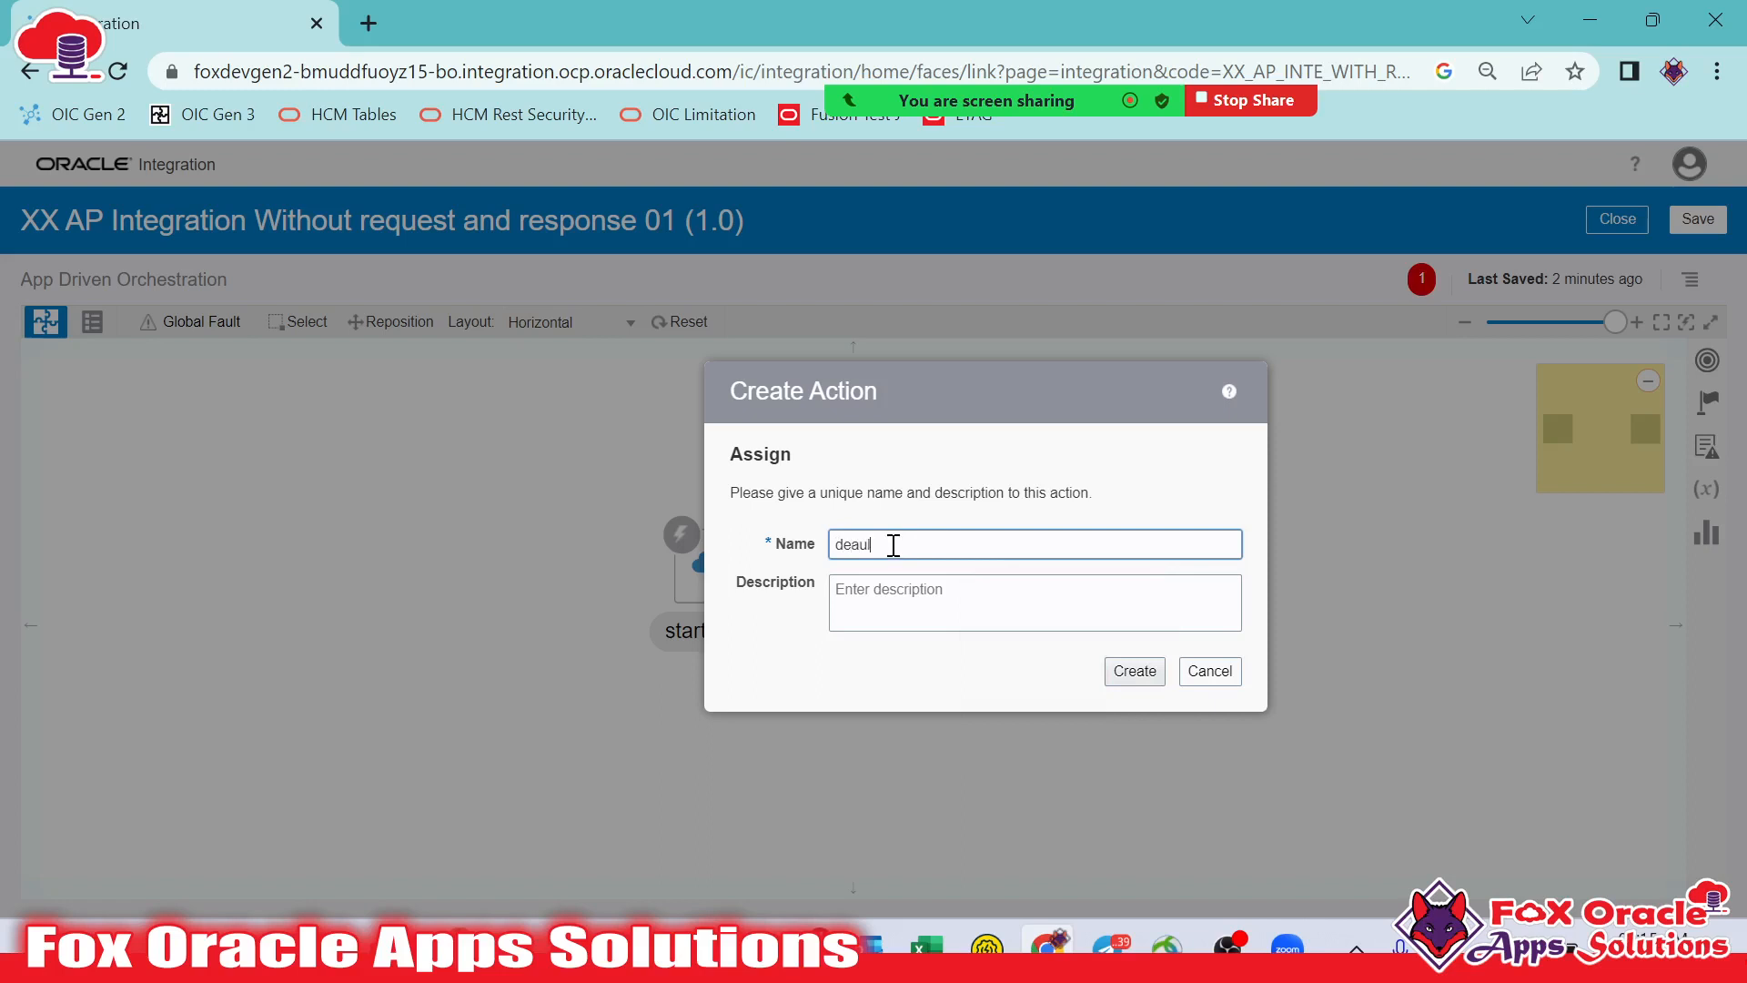
key(BackSpace)
key(BackSpace)
key(BackSpace)
text(fault_assign)
drag(933, 543, 805, 544)
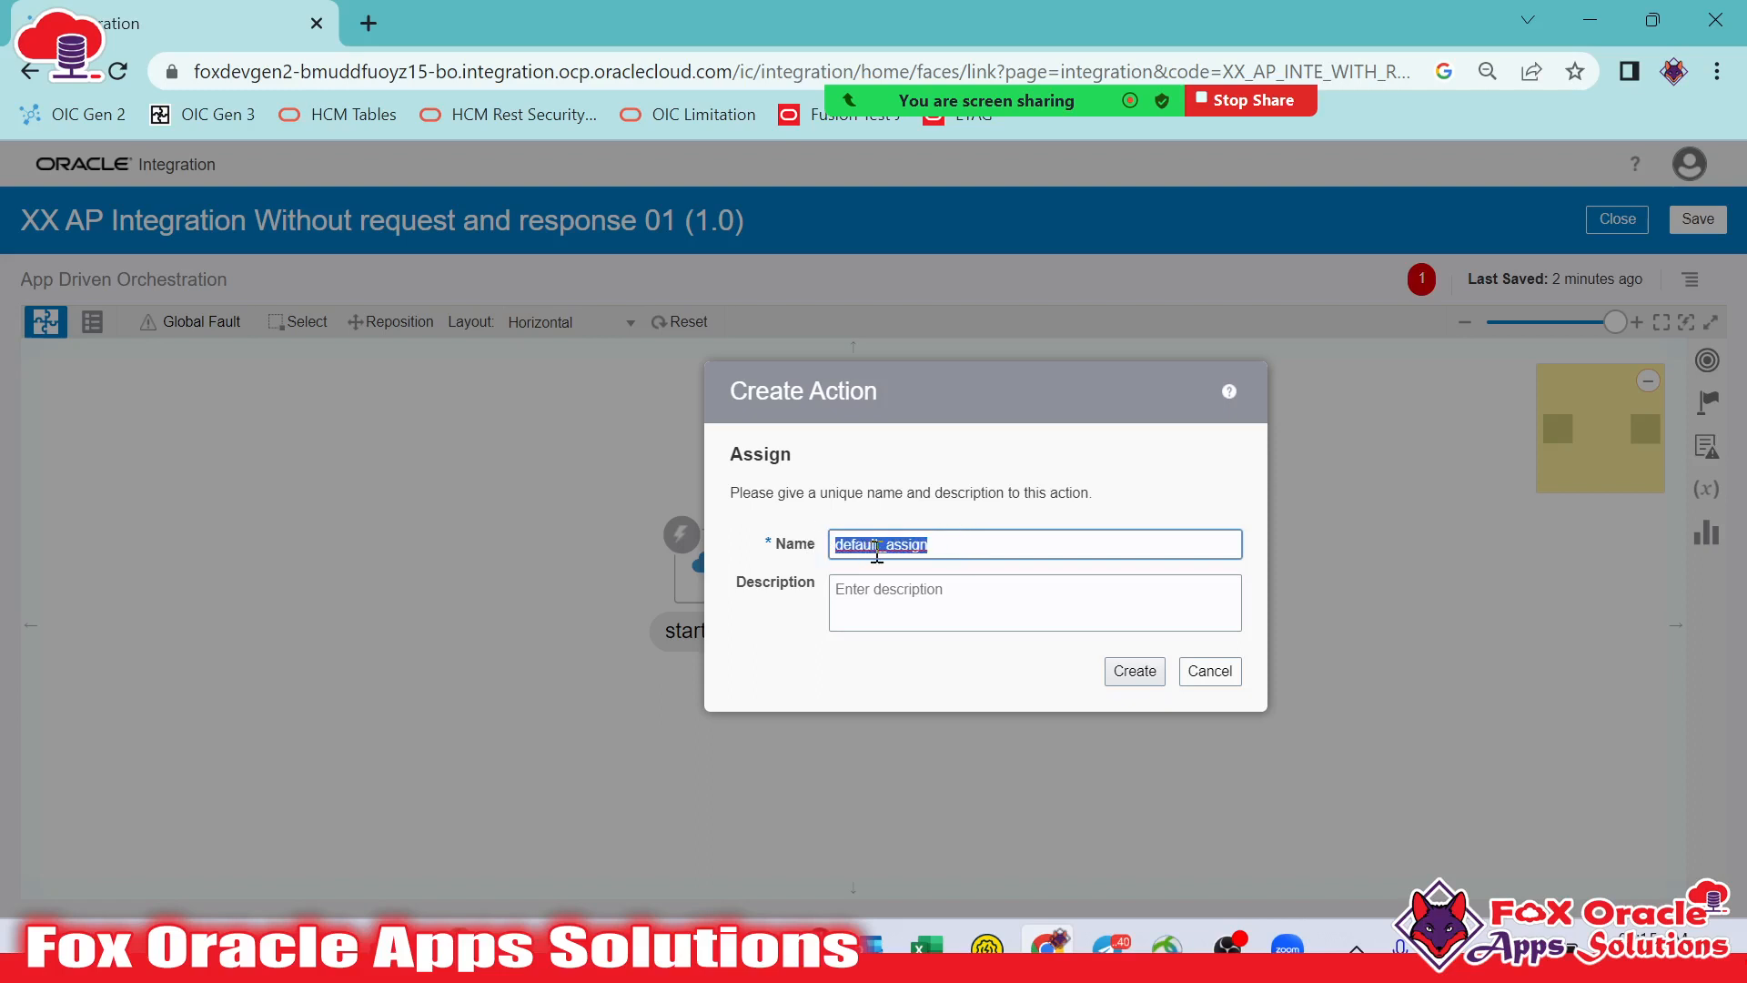
click(890, 548)
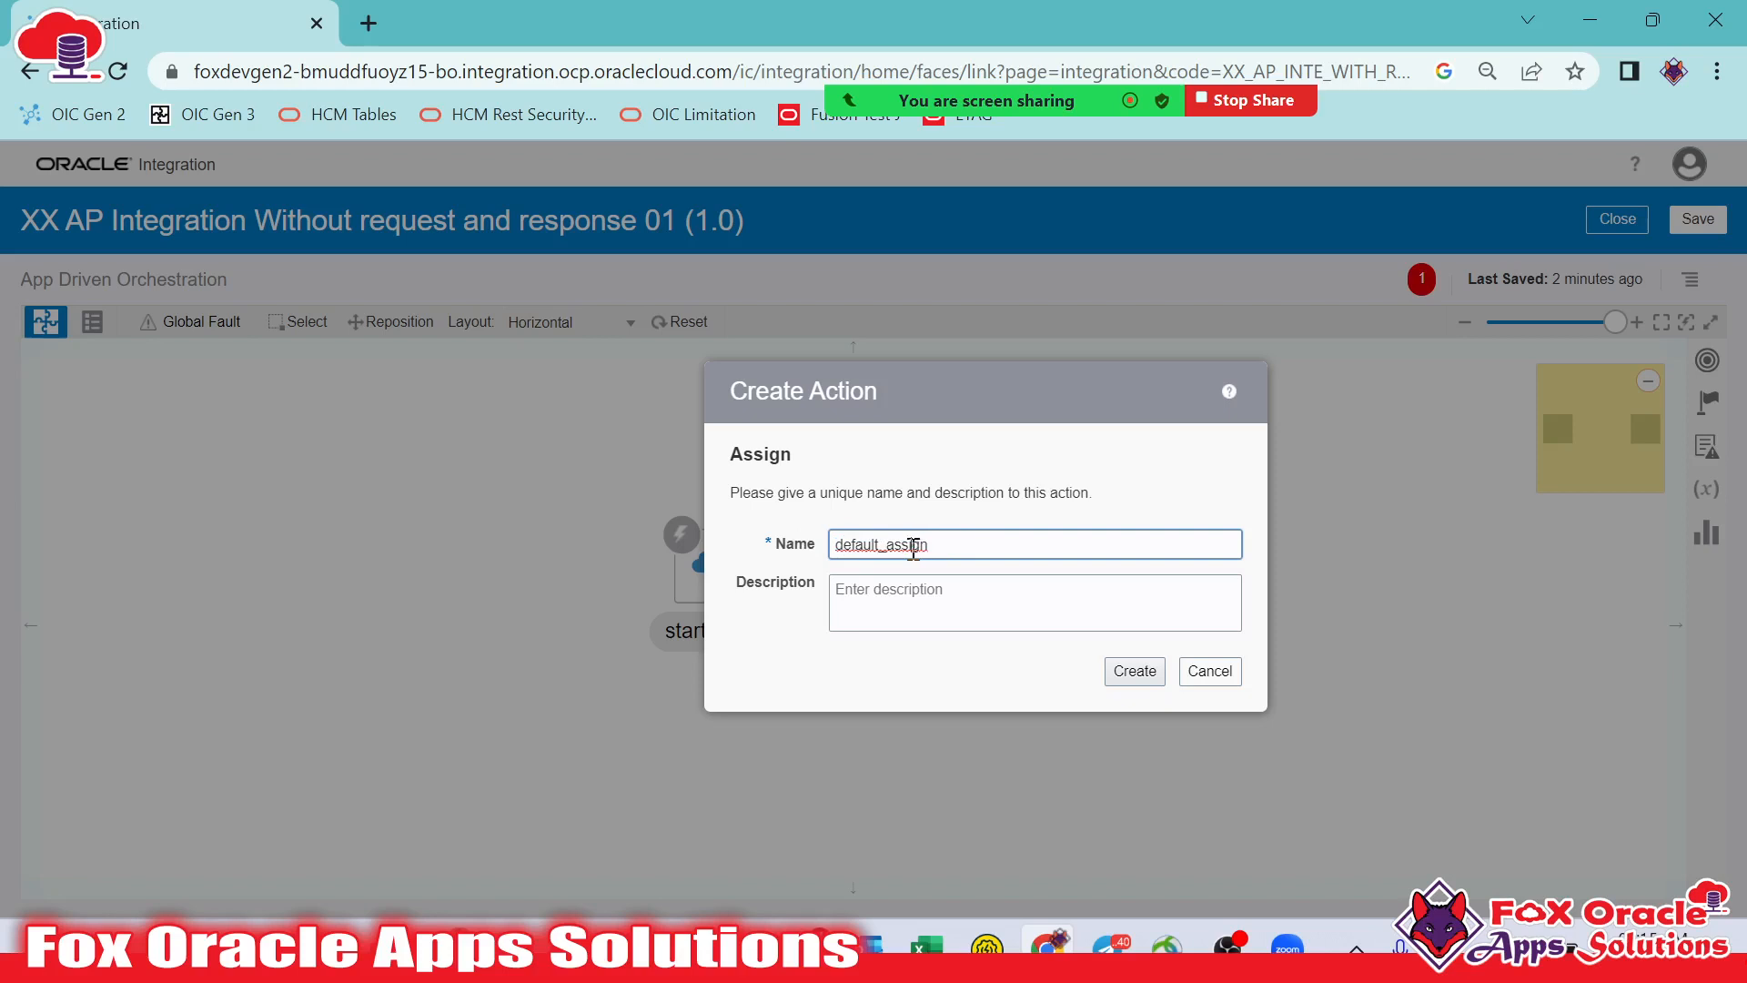
double_click(918, 547)
click(918, 548)
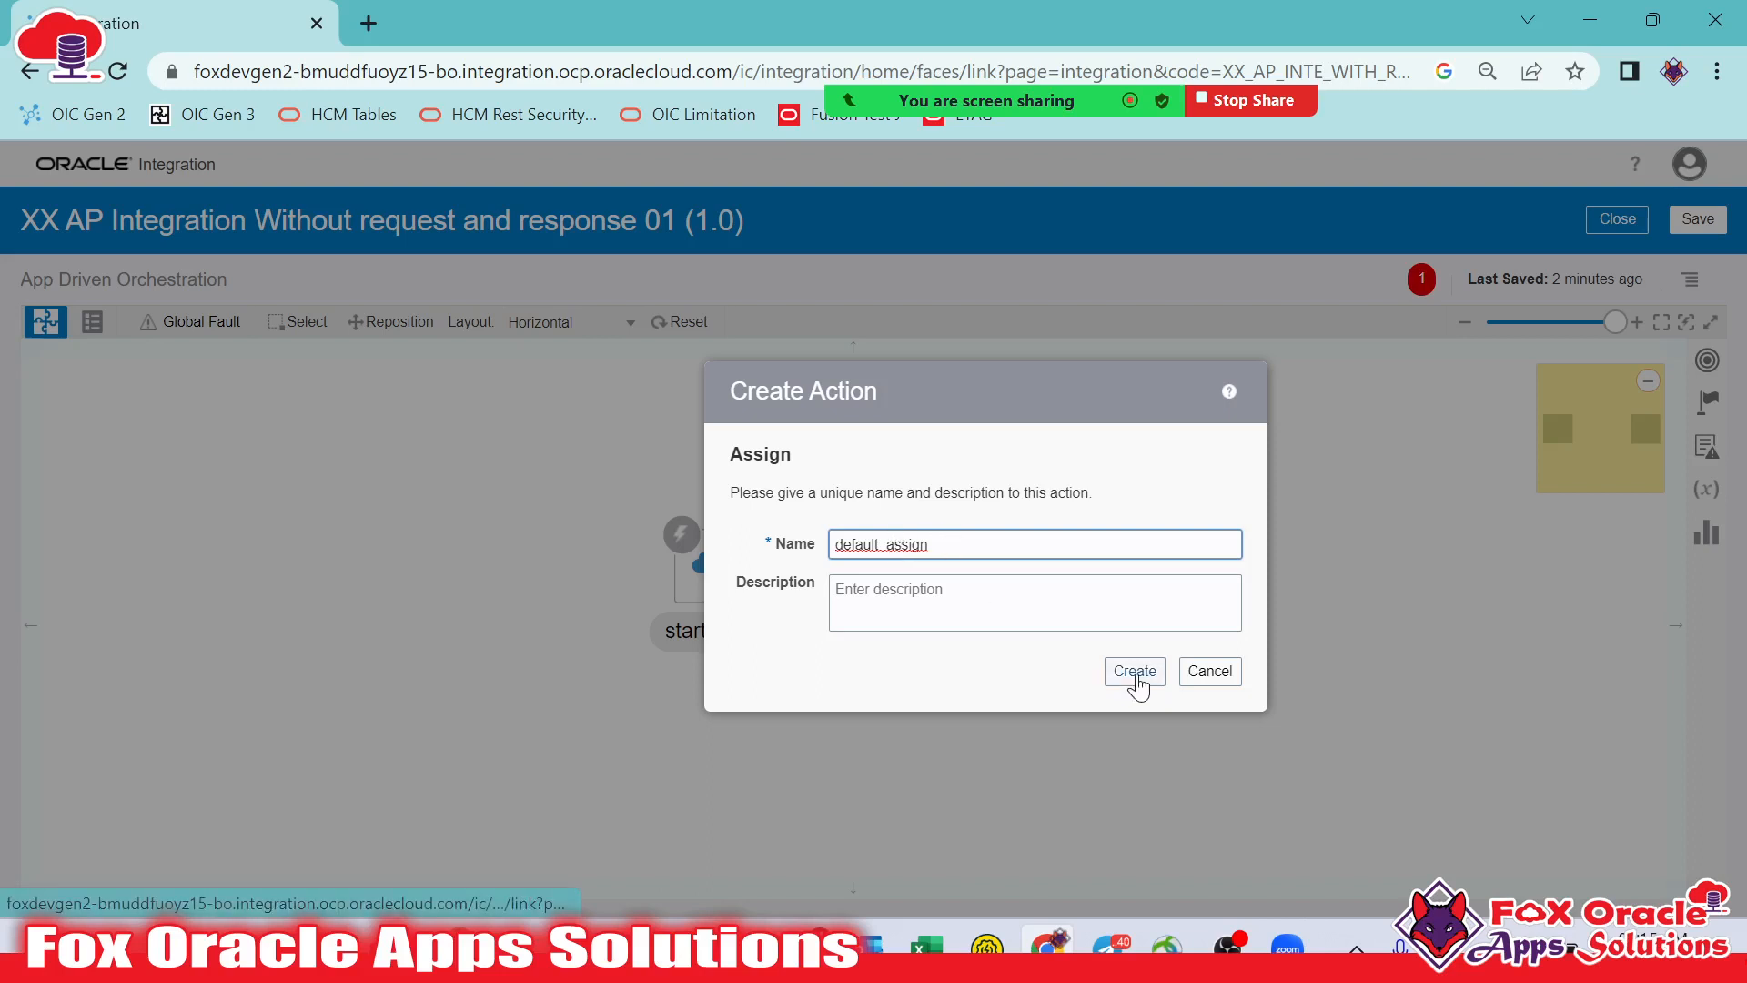
click(1151, 675)
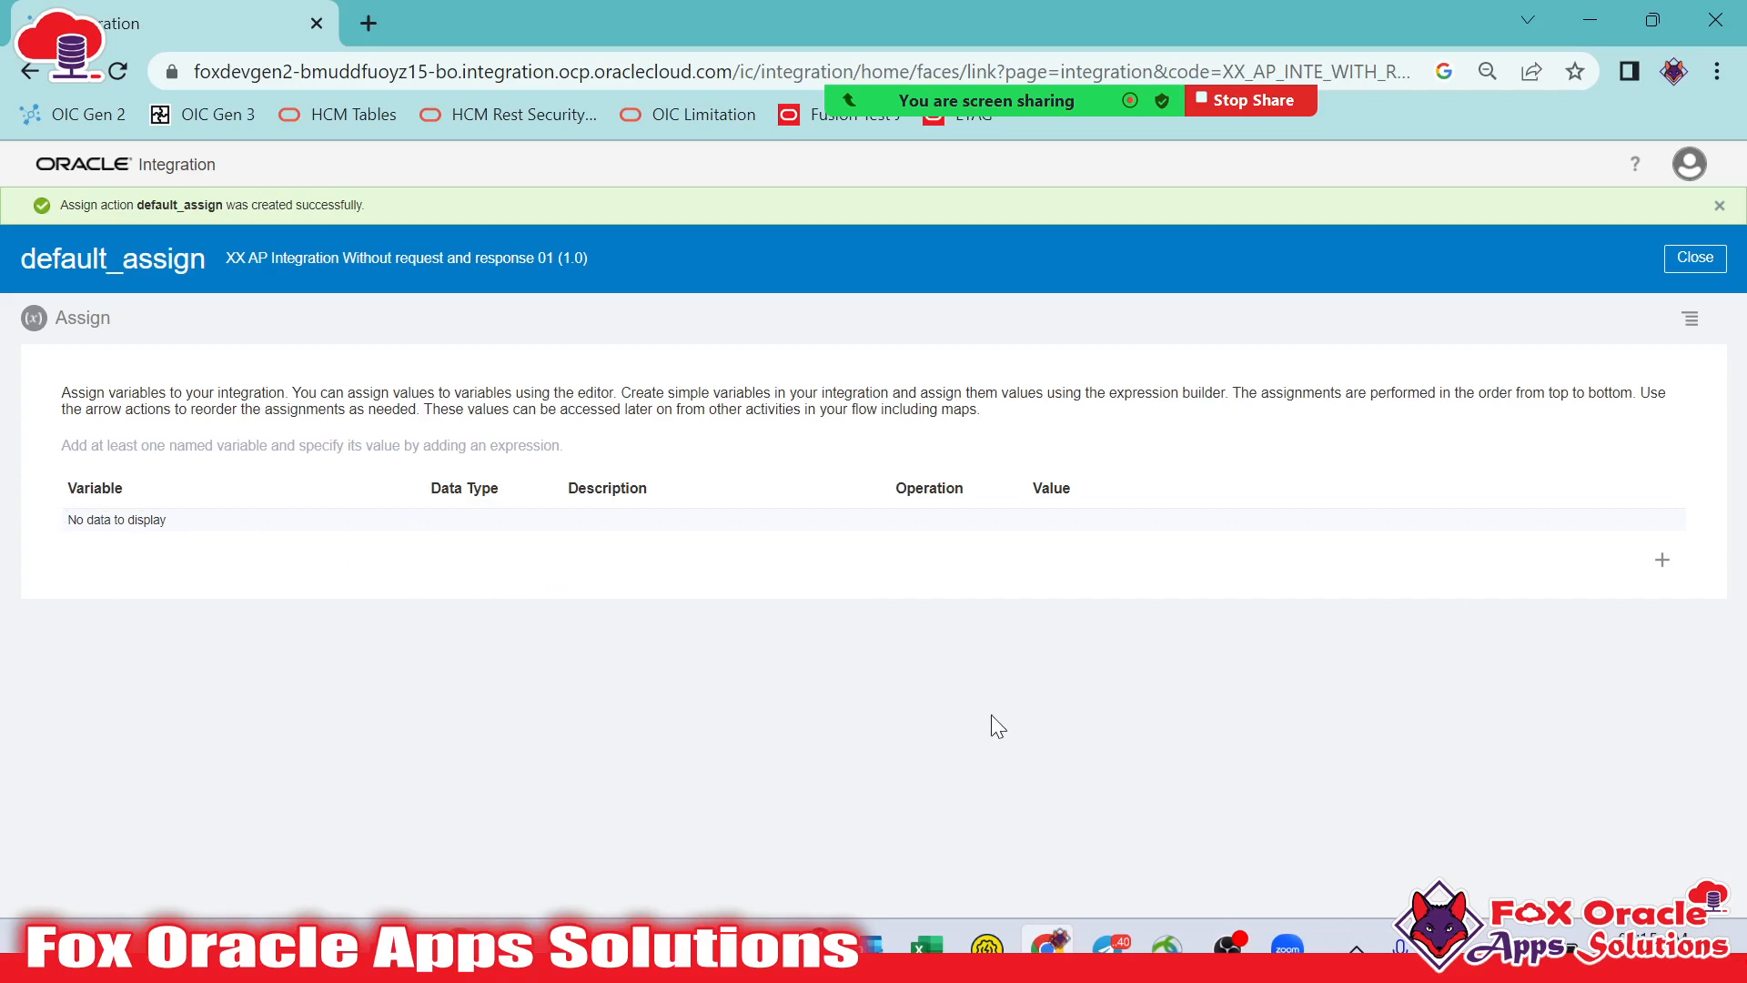
Add two assignment variables to the default_assign action and delete the second one
click(1662, 560)
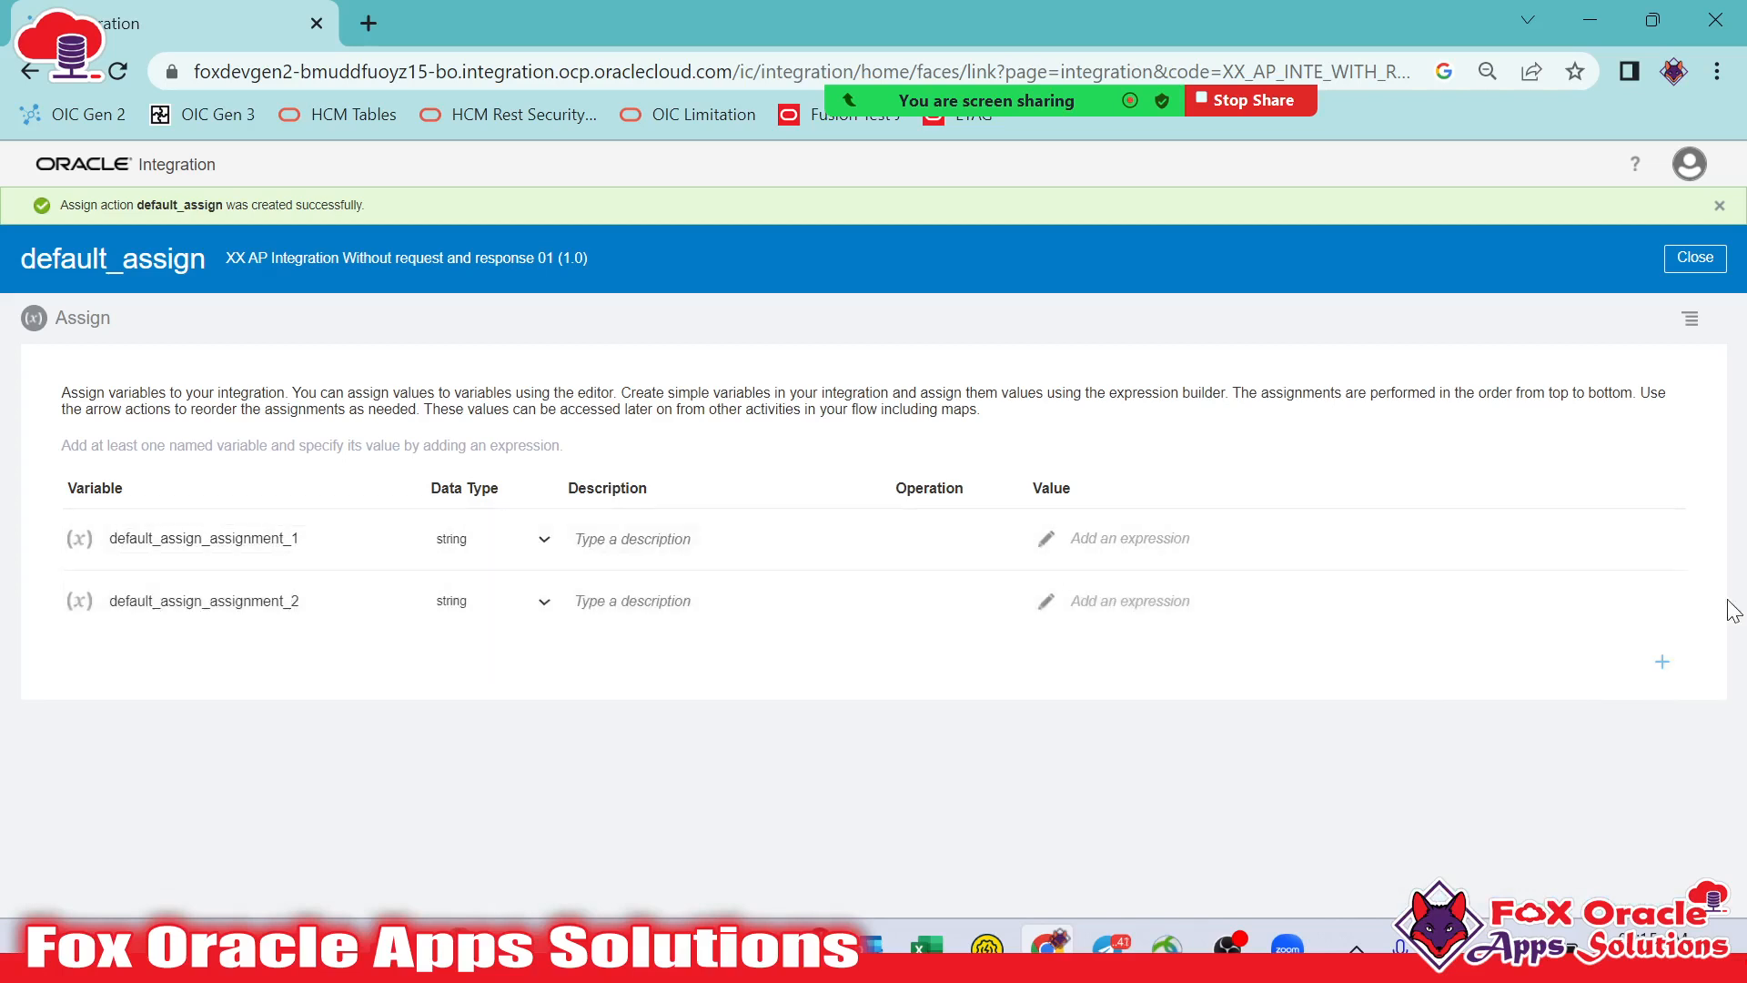
click(1667, 601)
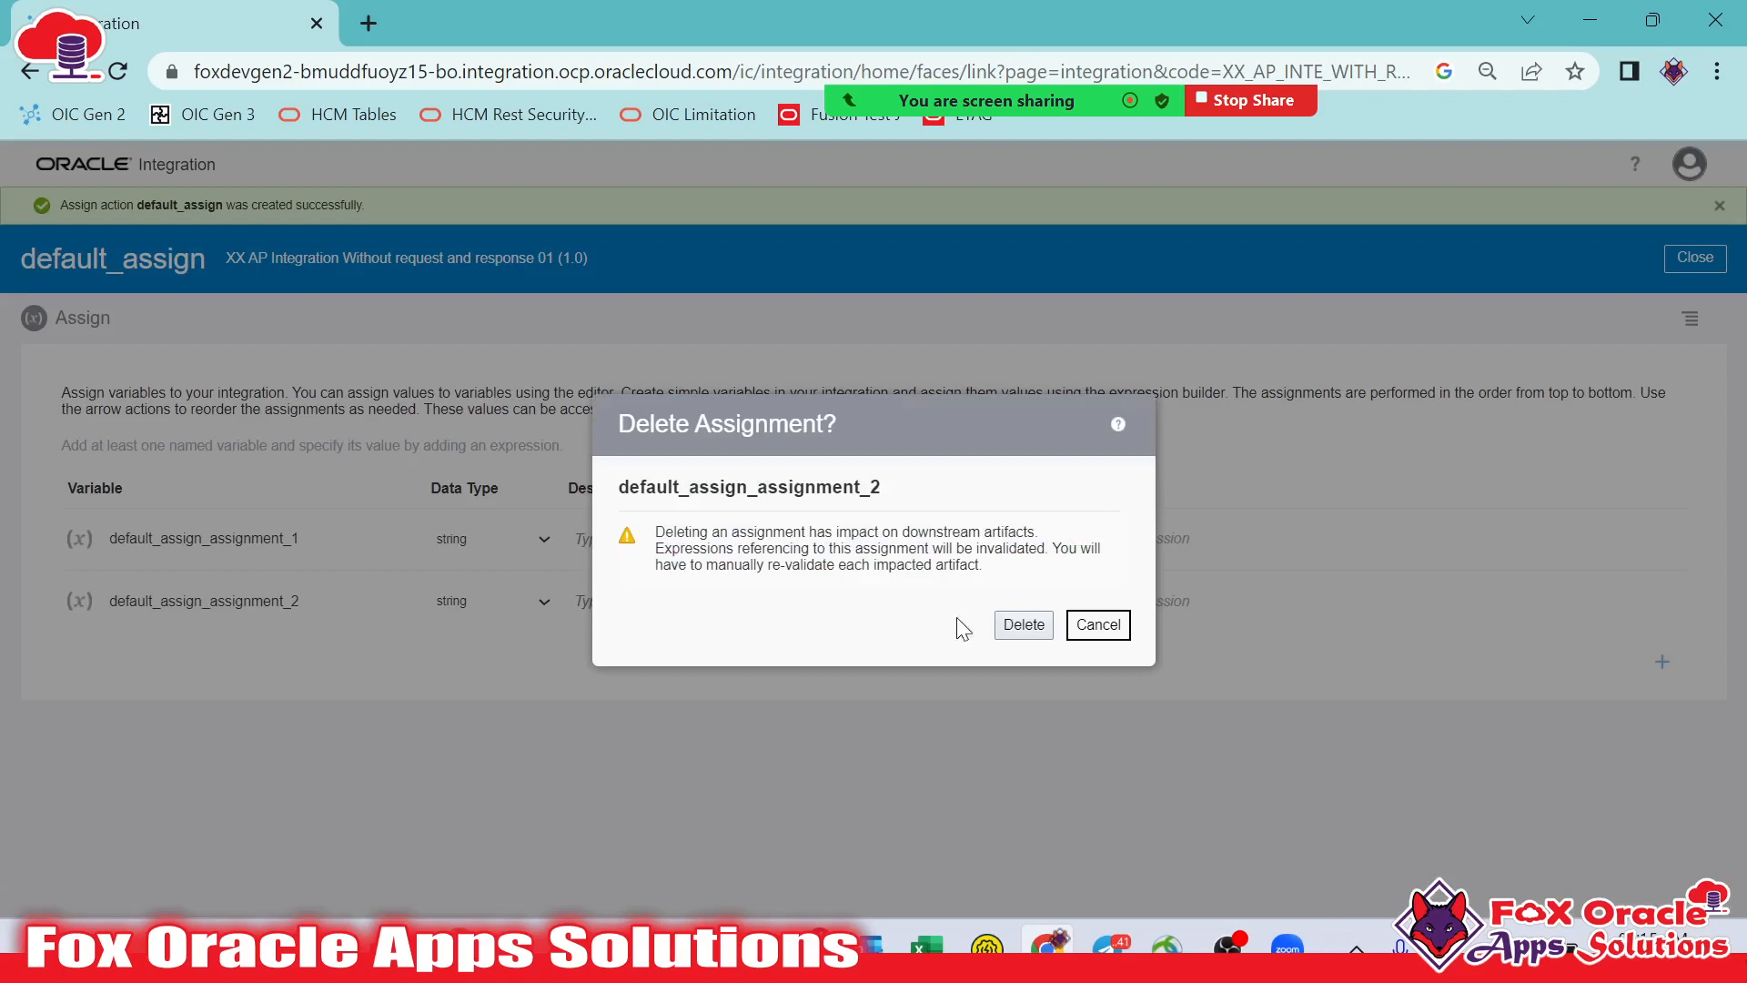
click(1024, 624)
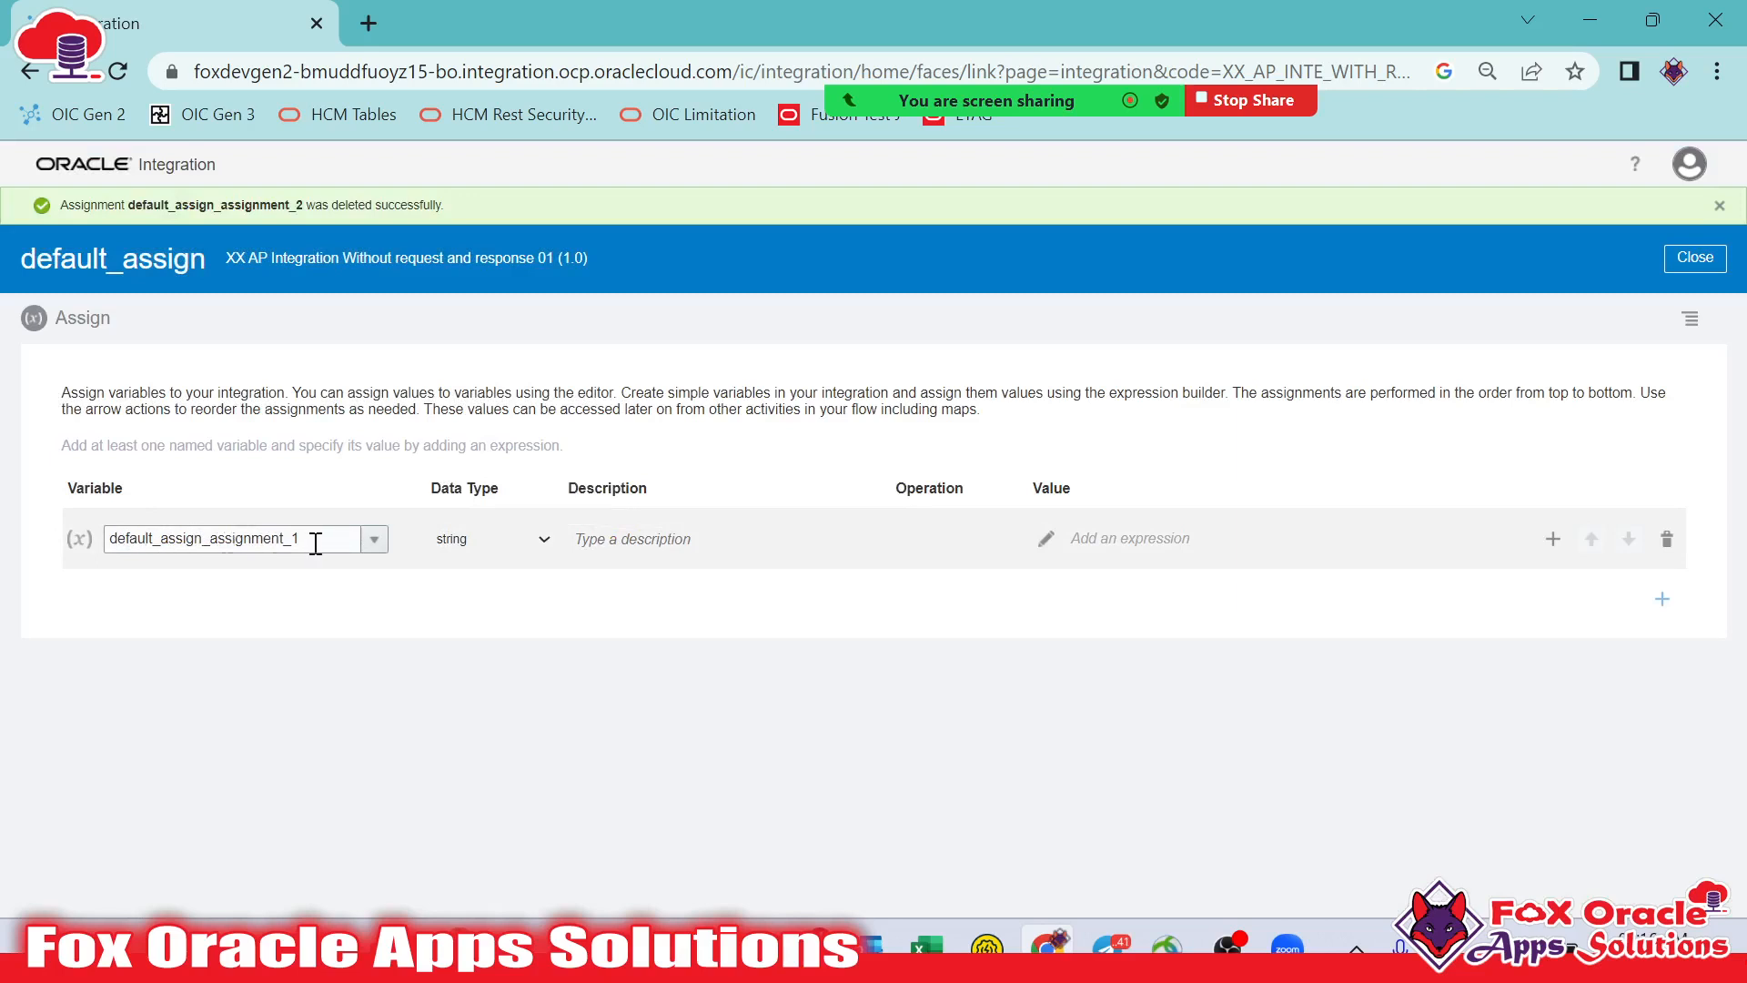
Add another assignment variable below the first and delete it again
click(1662, 599)
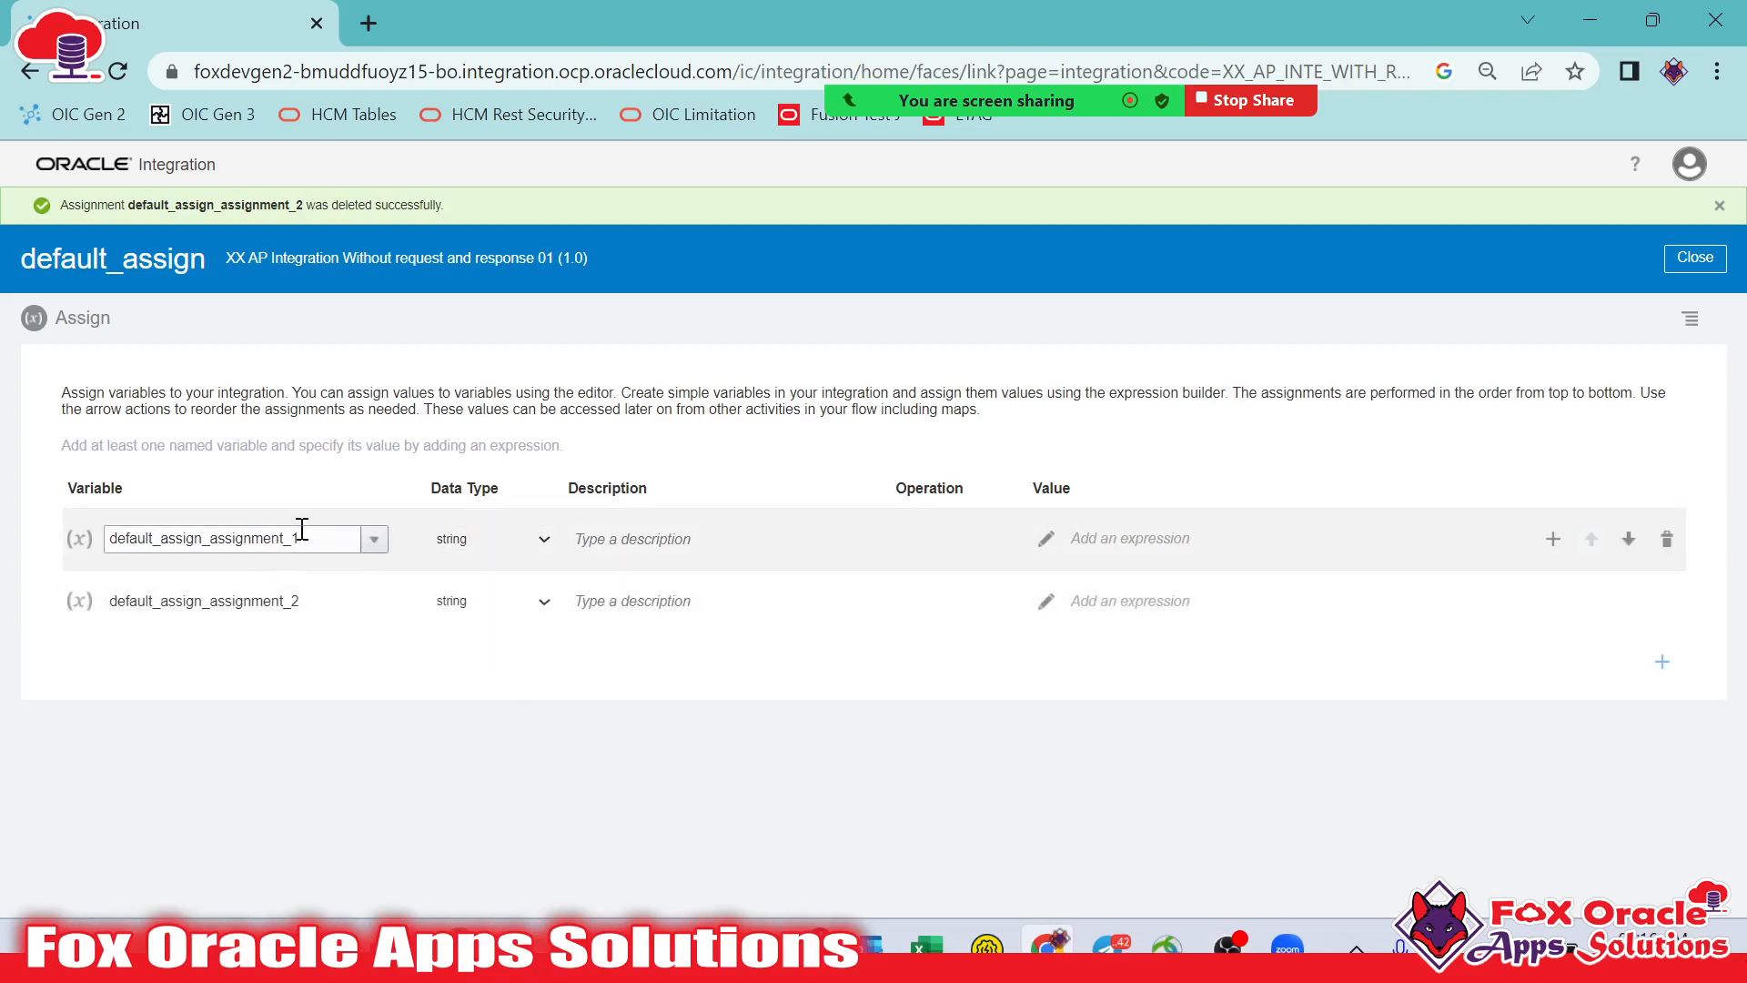
click(1666, 601)
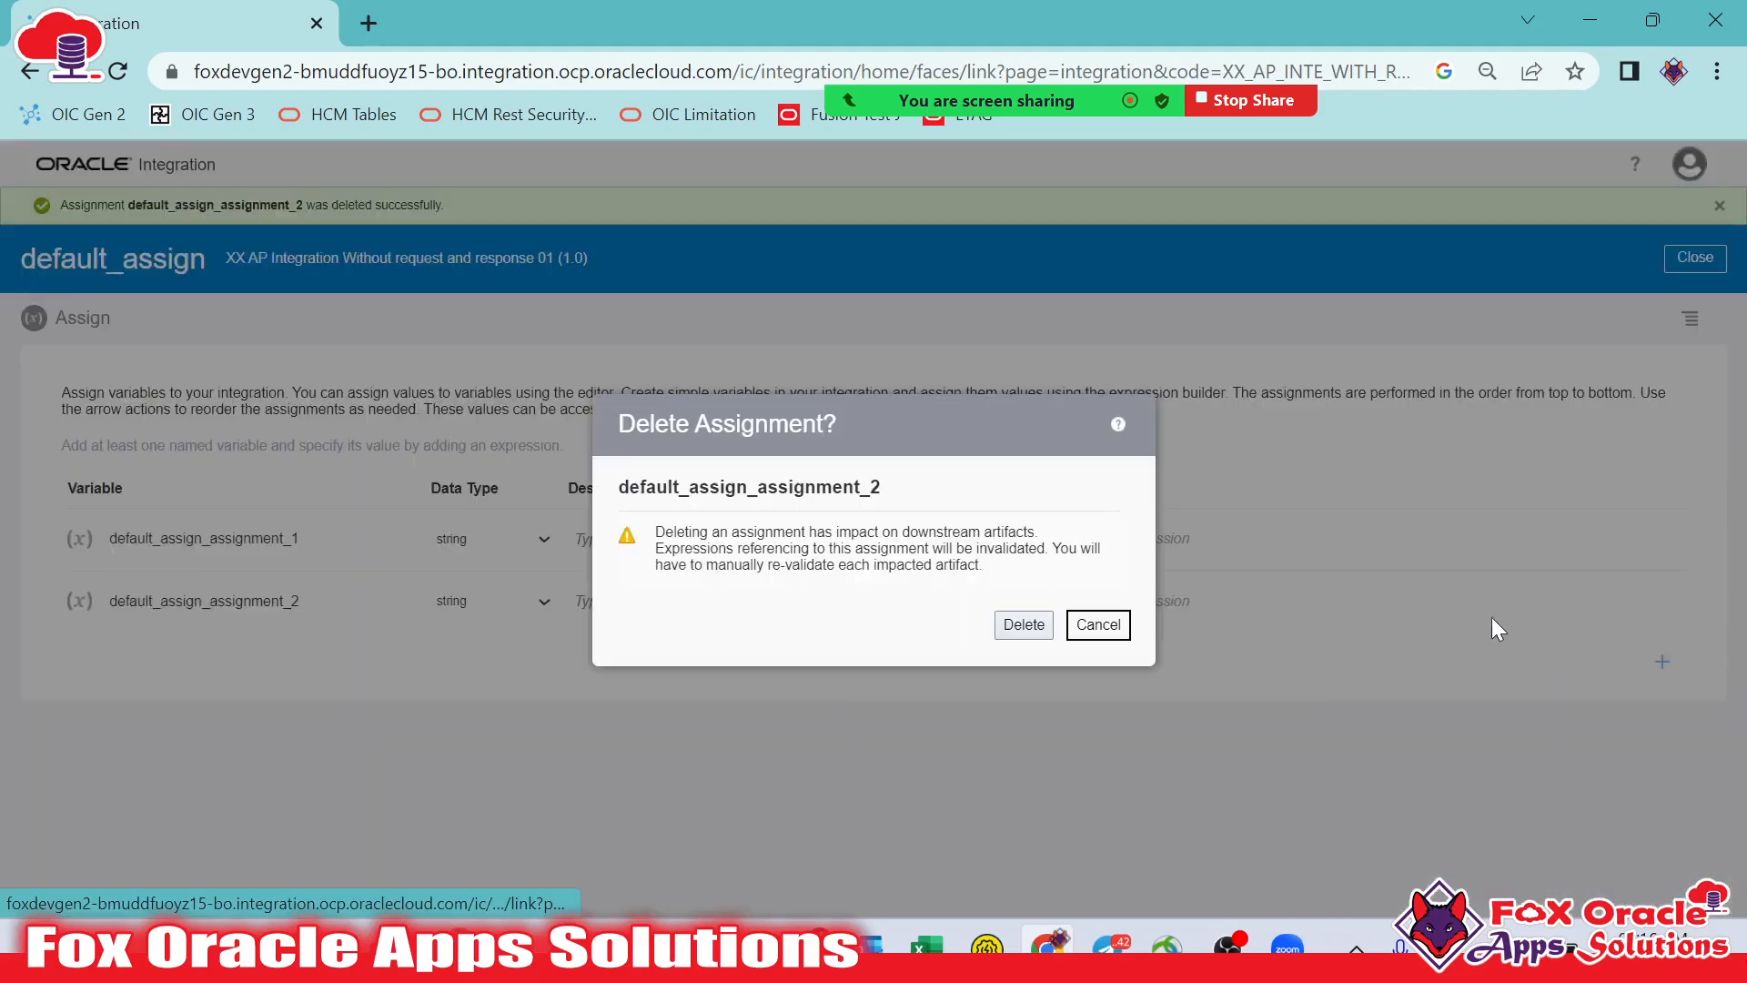
click(1024, 625)
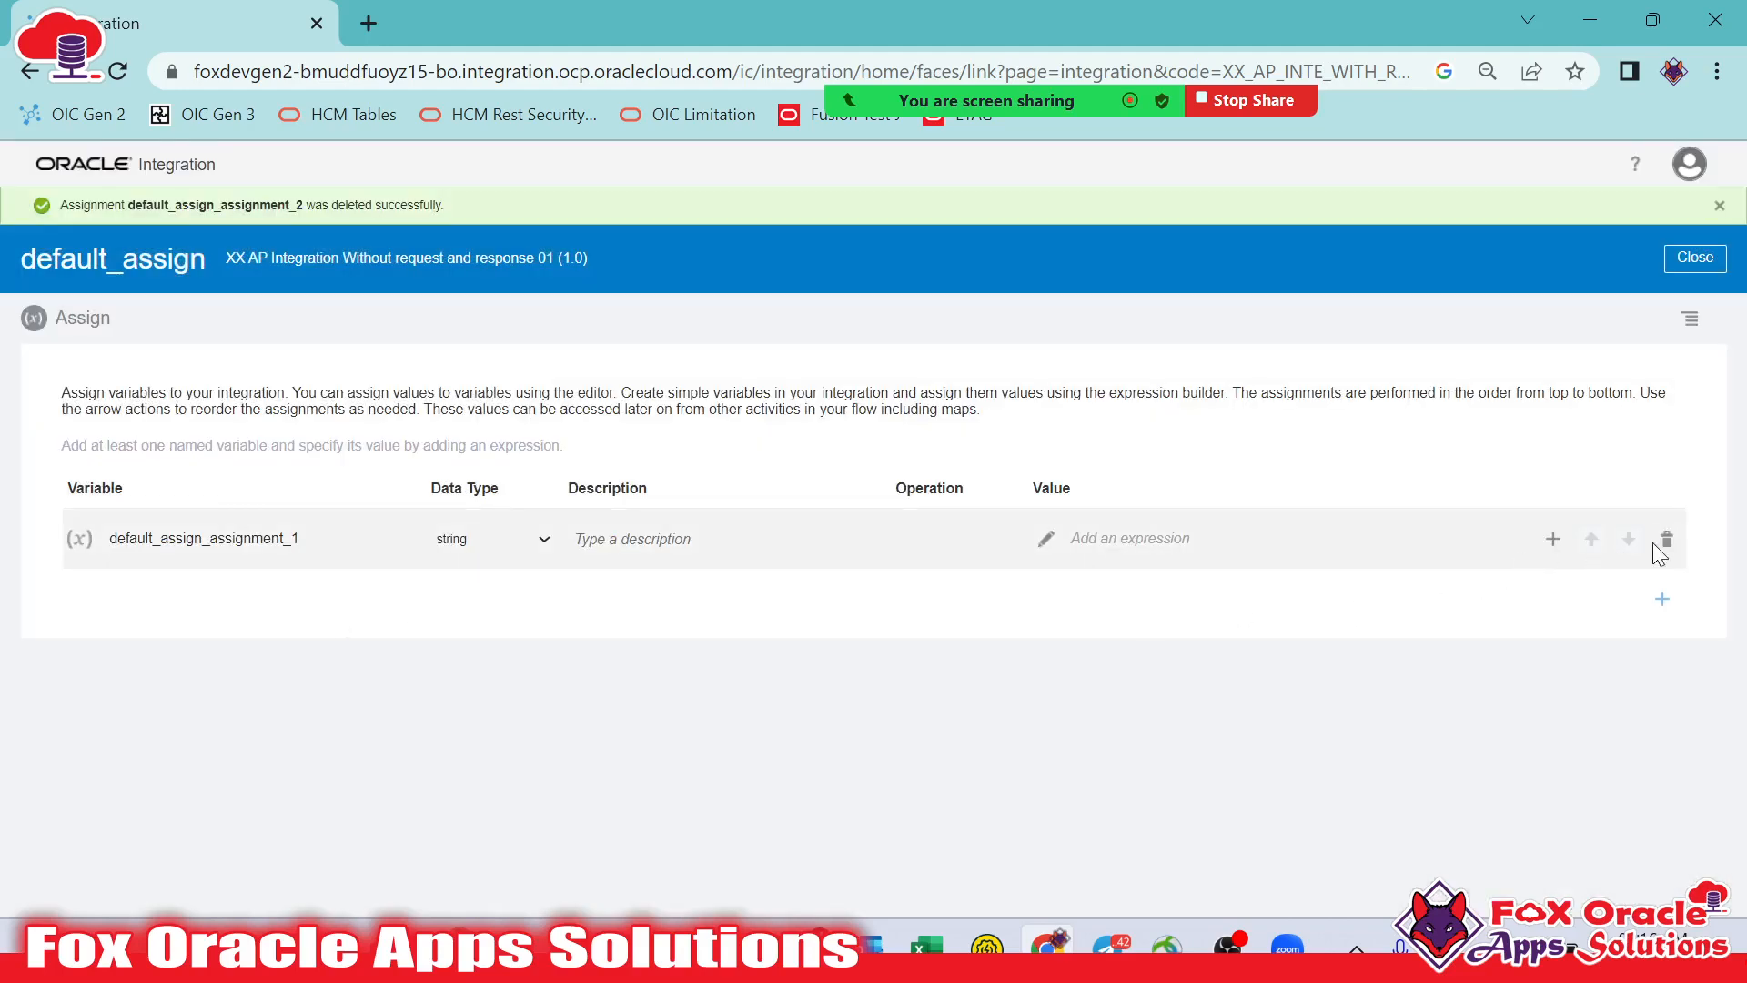
Rename the default_assign action's only assignment variable to var_Number1
click(312, 535)
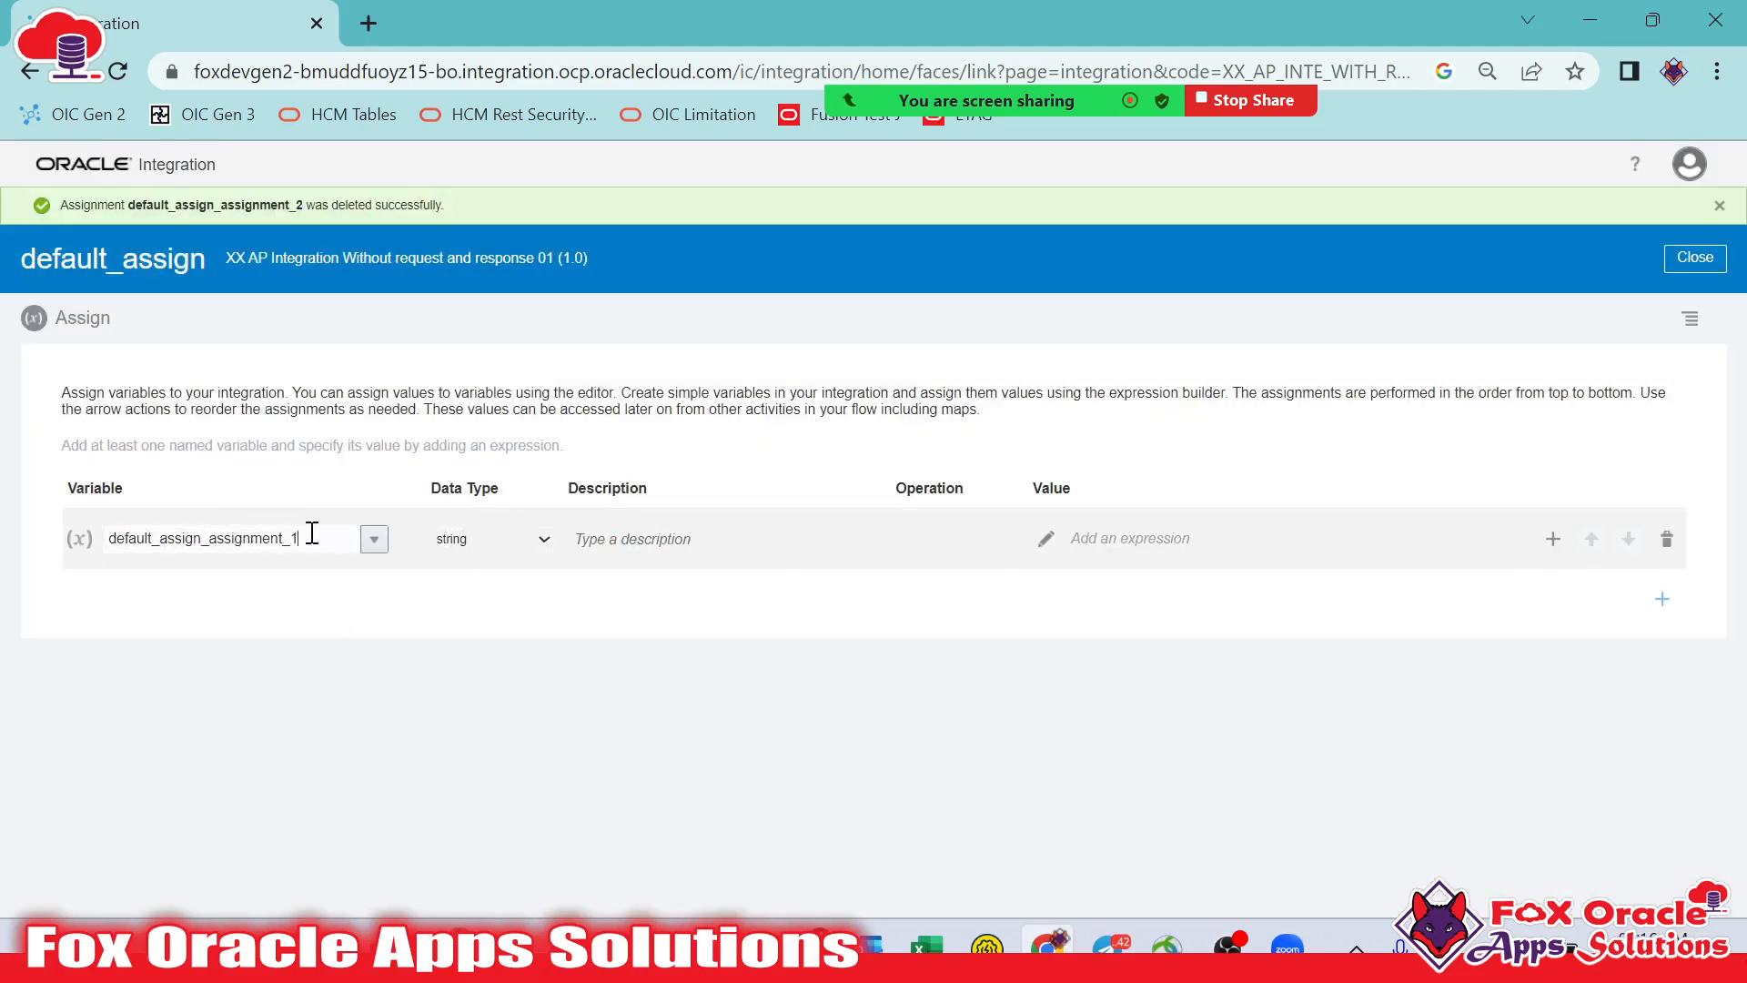
drag(312, 535, 77, 537)
key(BackSpace)
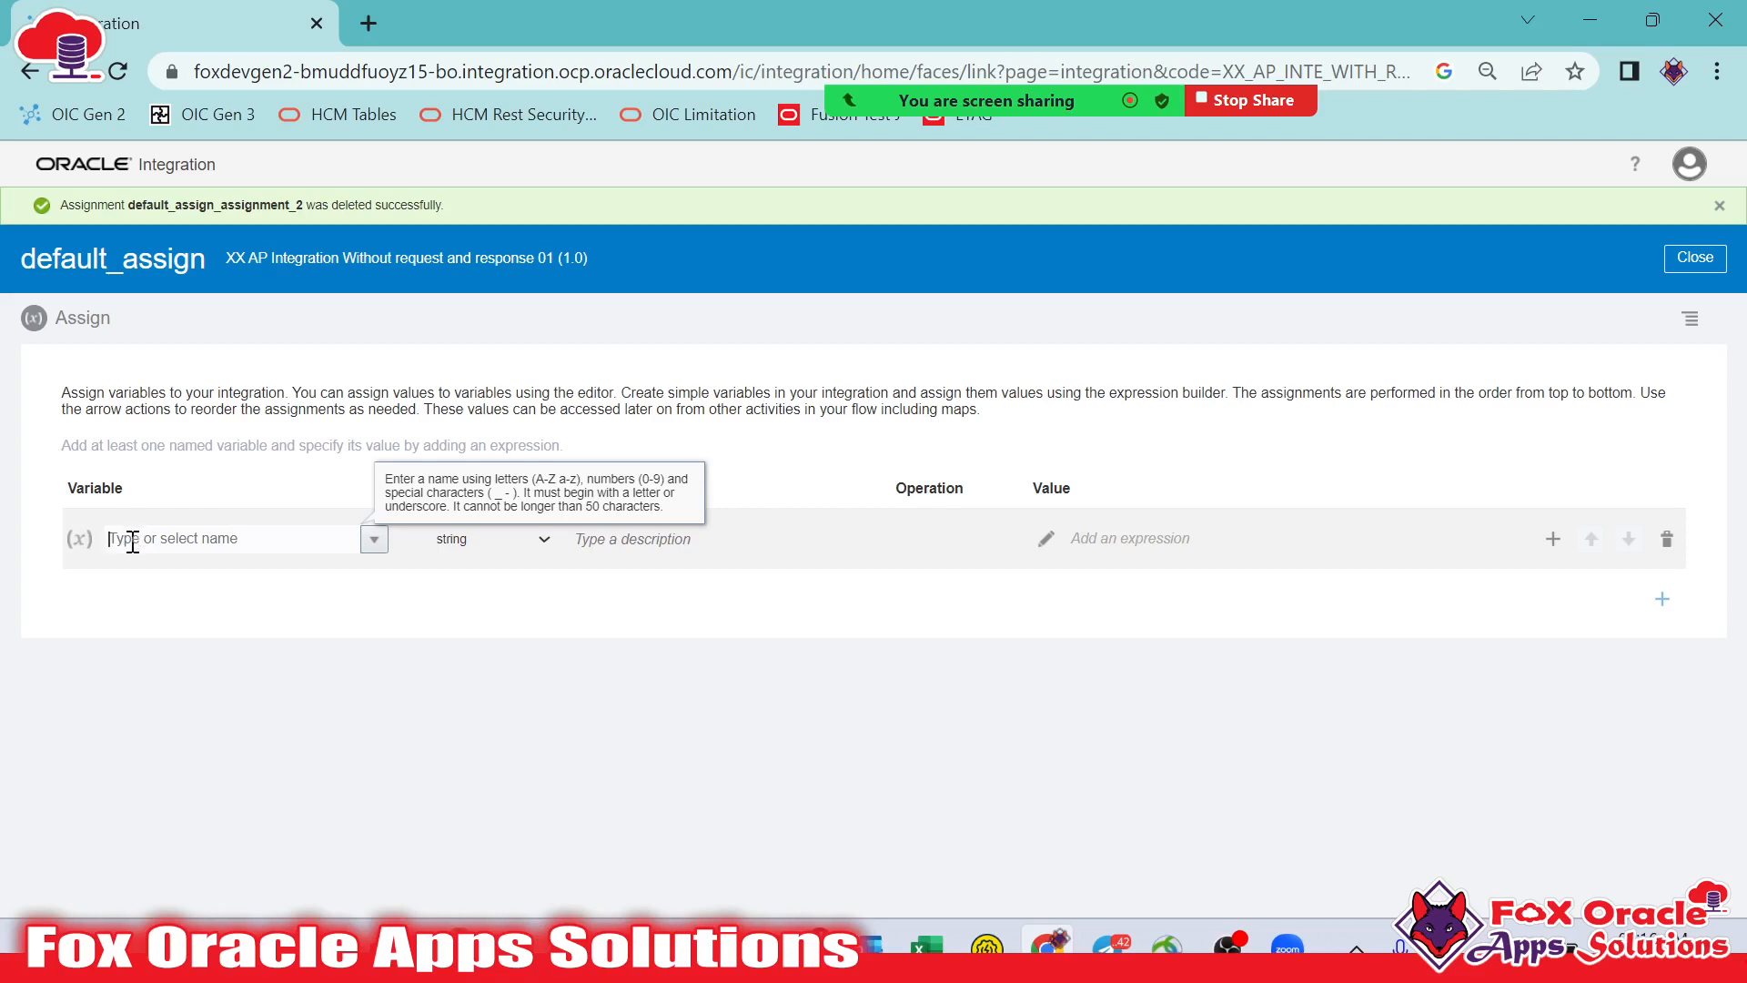
text(var_)
drag(141, 539, 117, 538)
click(155, 546)
text(_)
text(Number1)
click(353, 644)
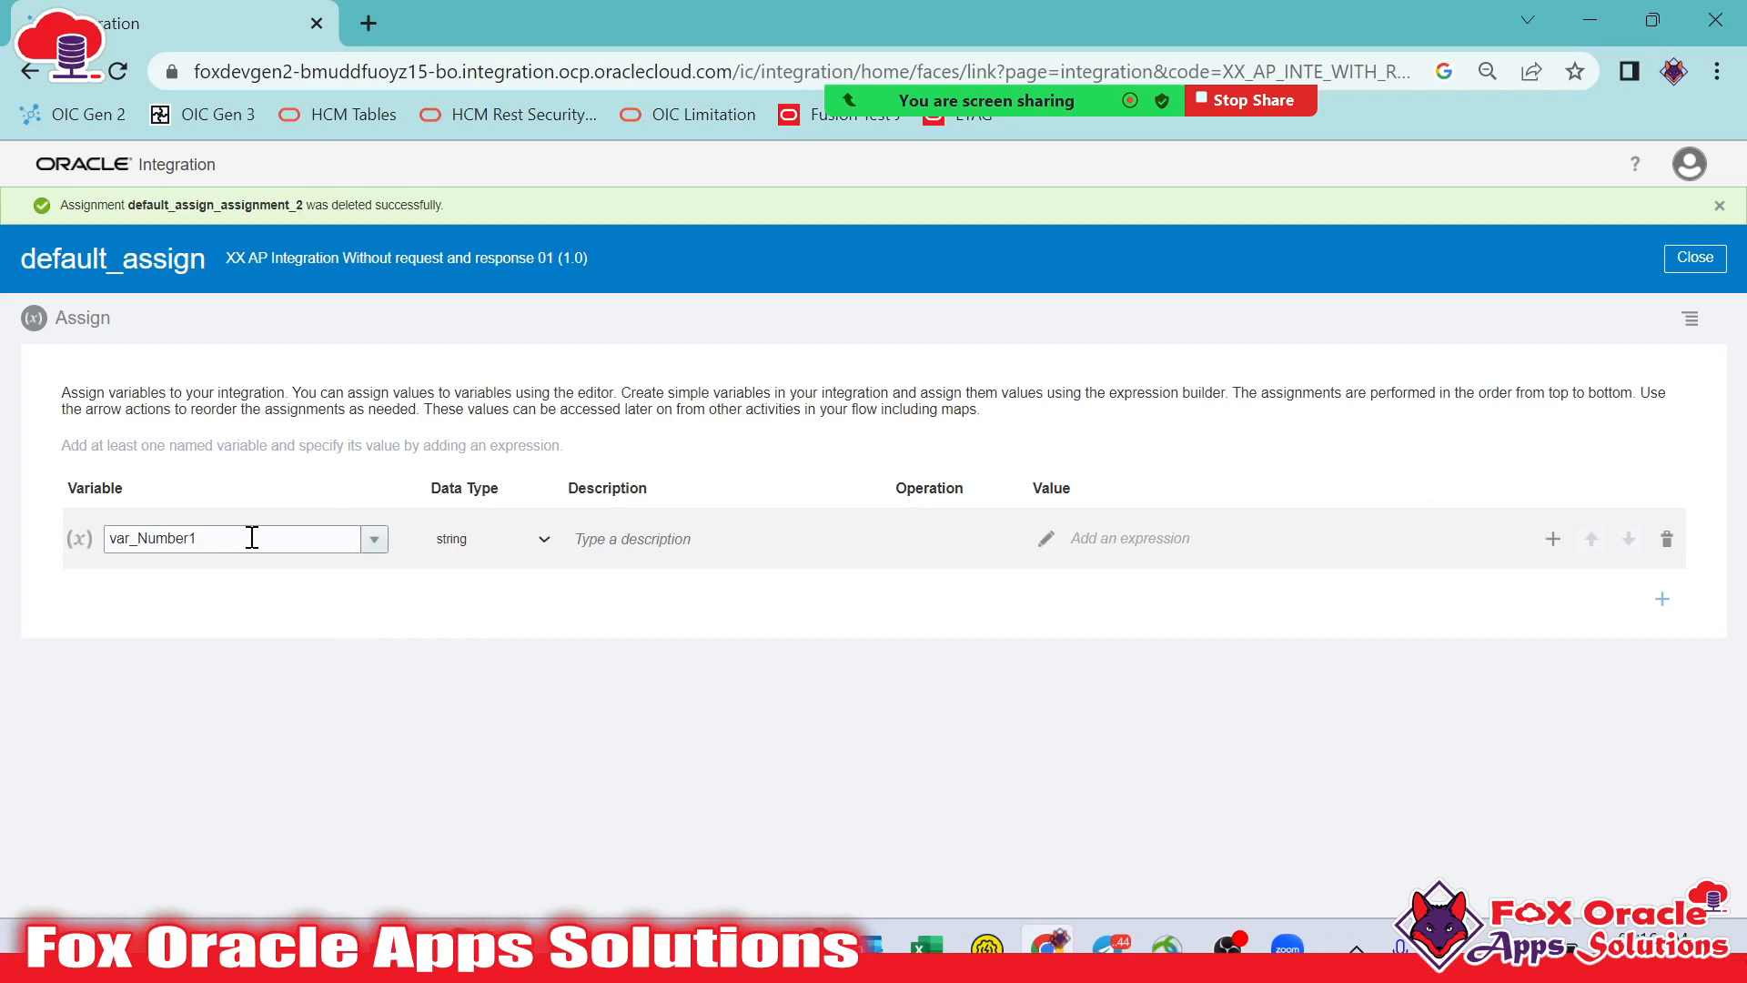
Check which data types are available for the var_Number1 variable
click(533, 546)
click(496, 568)
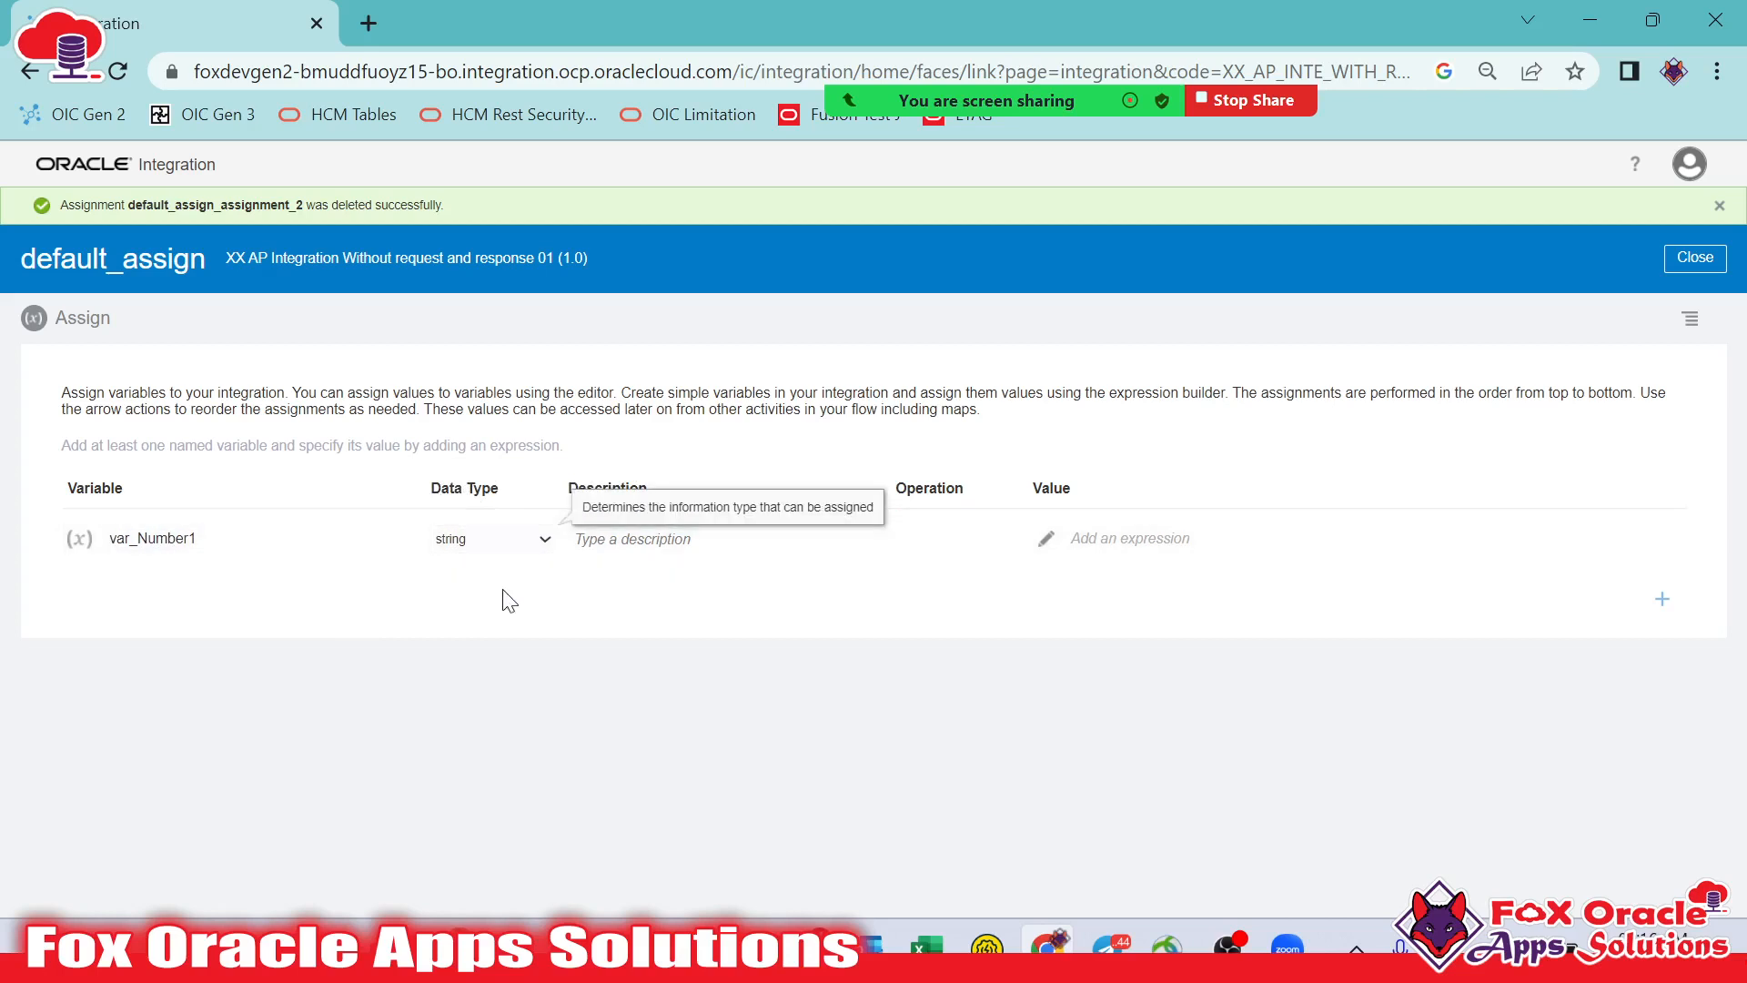
click(546, 544)
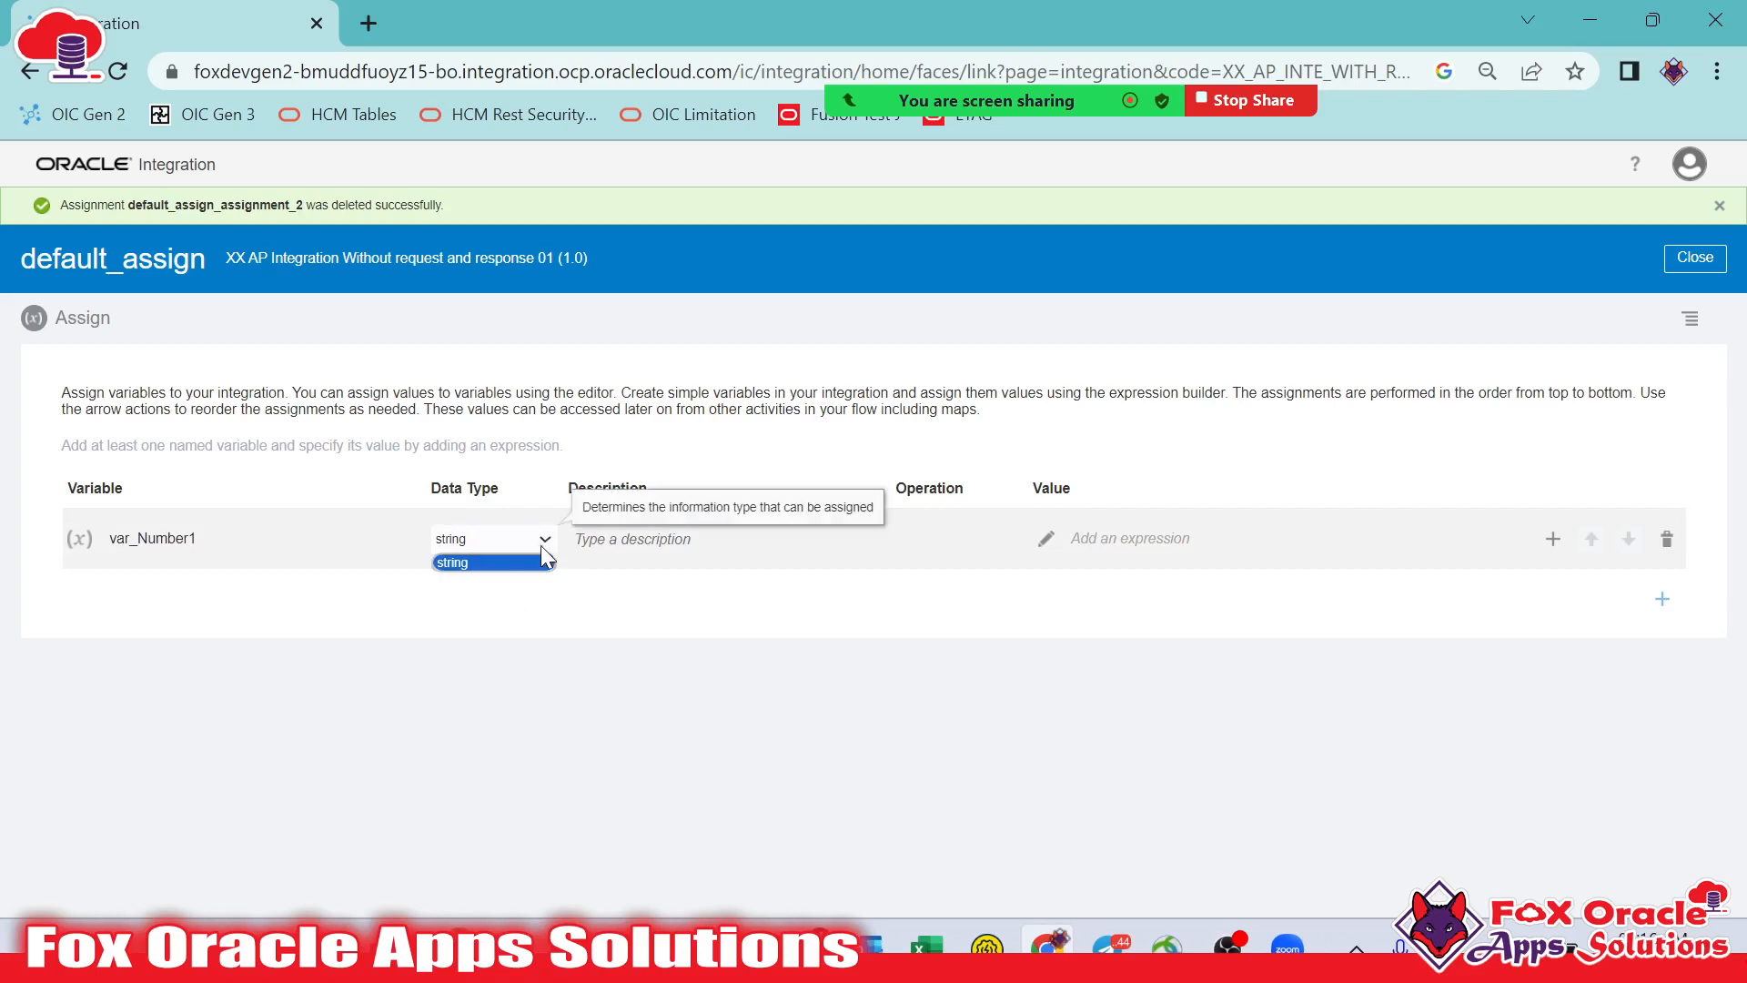
click(497, 562)
click(505, 537)
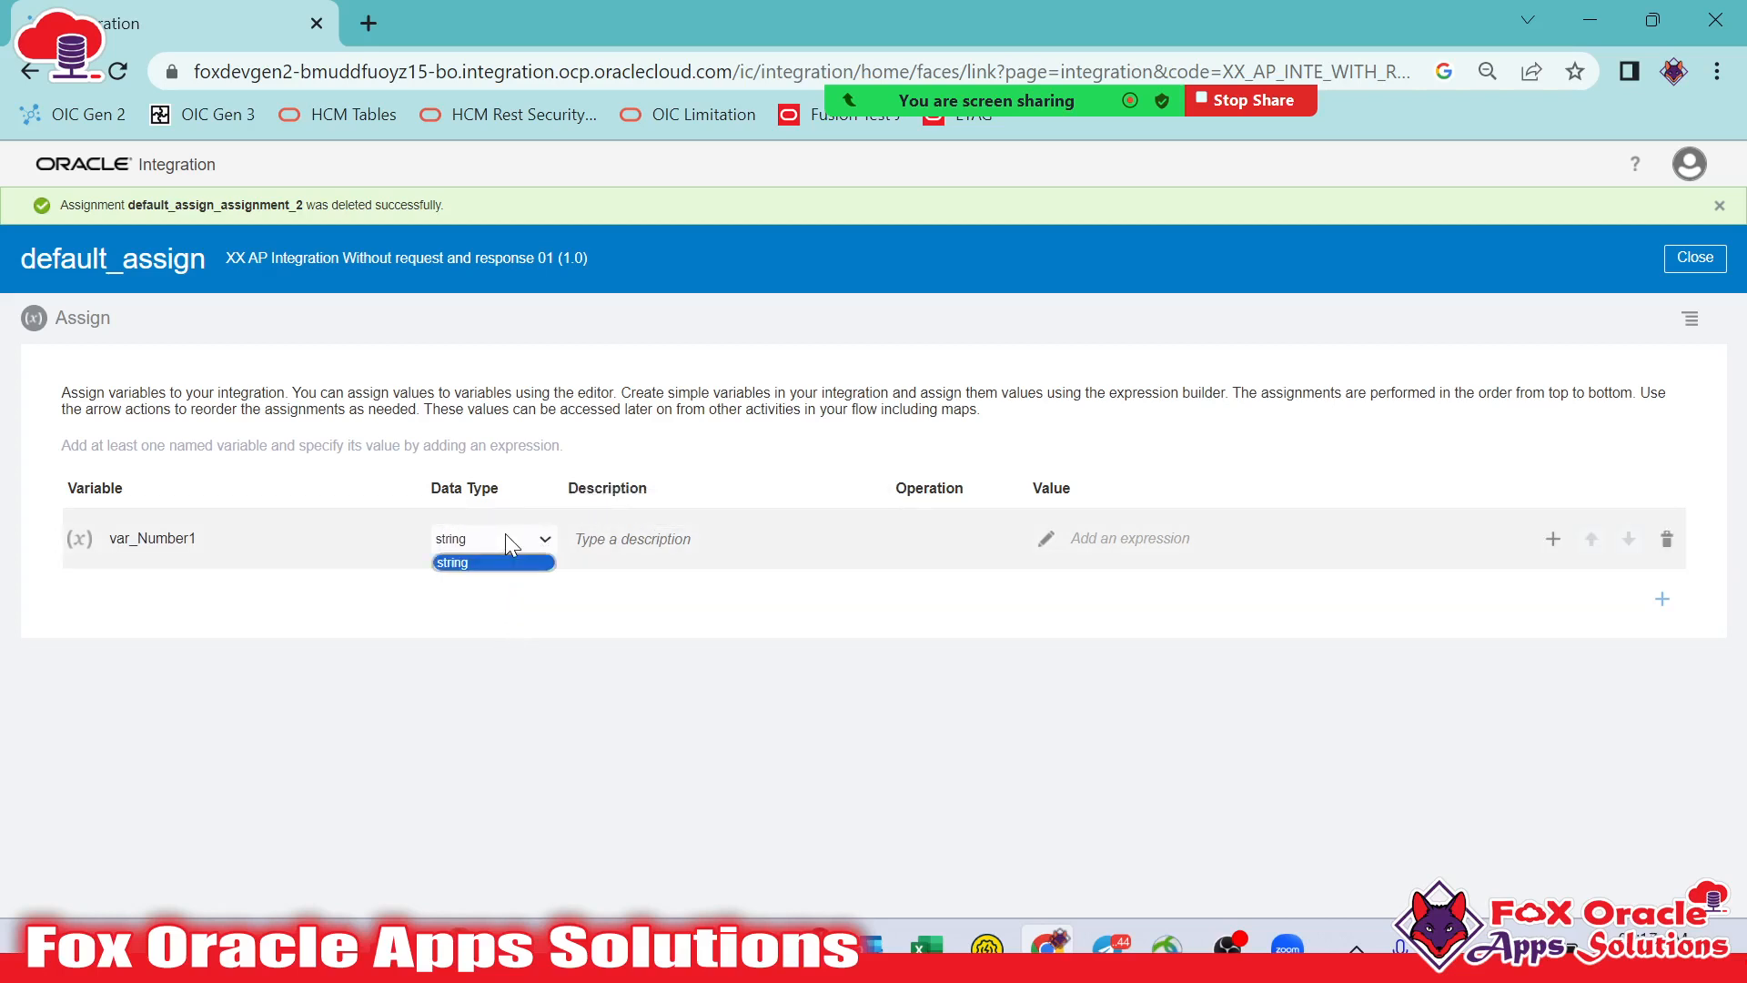
click(493, 563)
Try to open the value expression editor for var_Number1
click(269, 540)
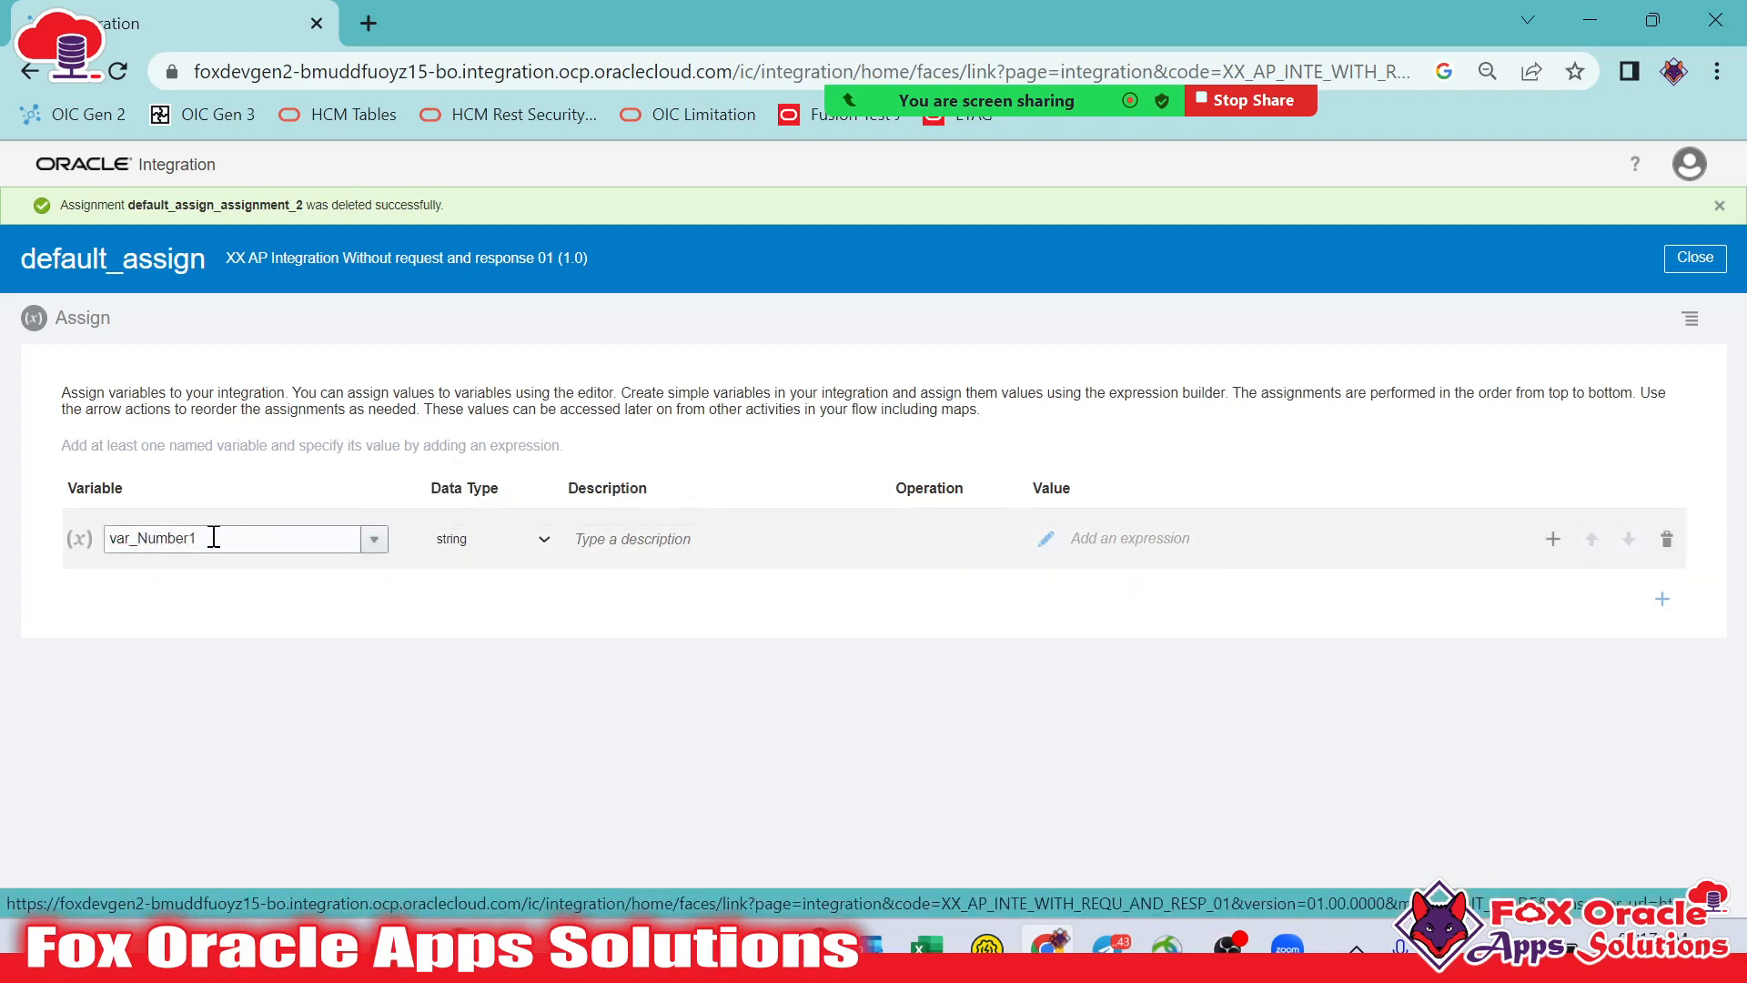
click(1052, 538)
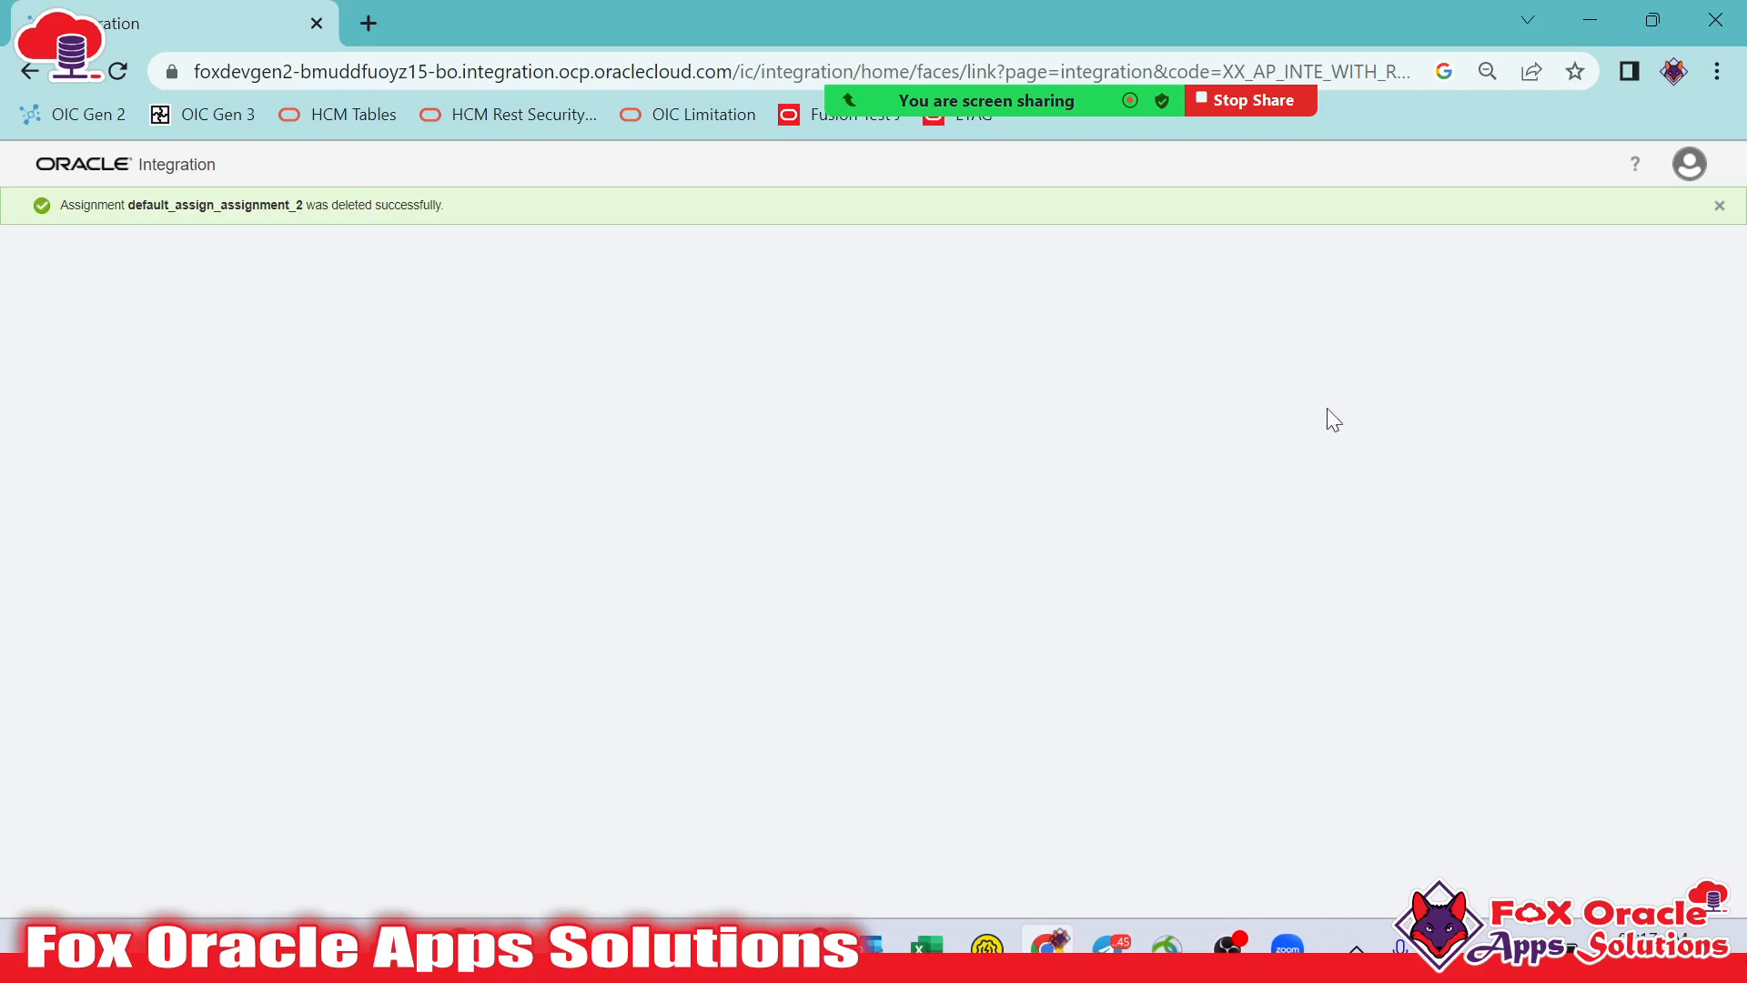
click(1722, 209)
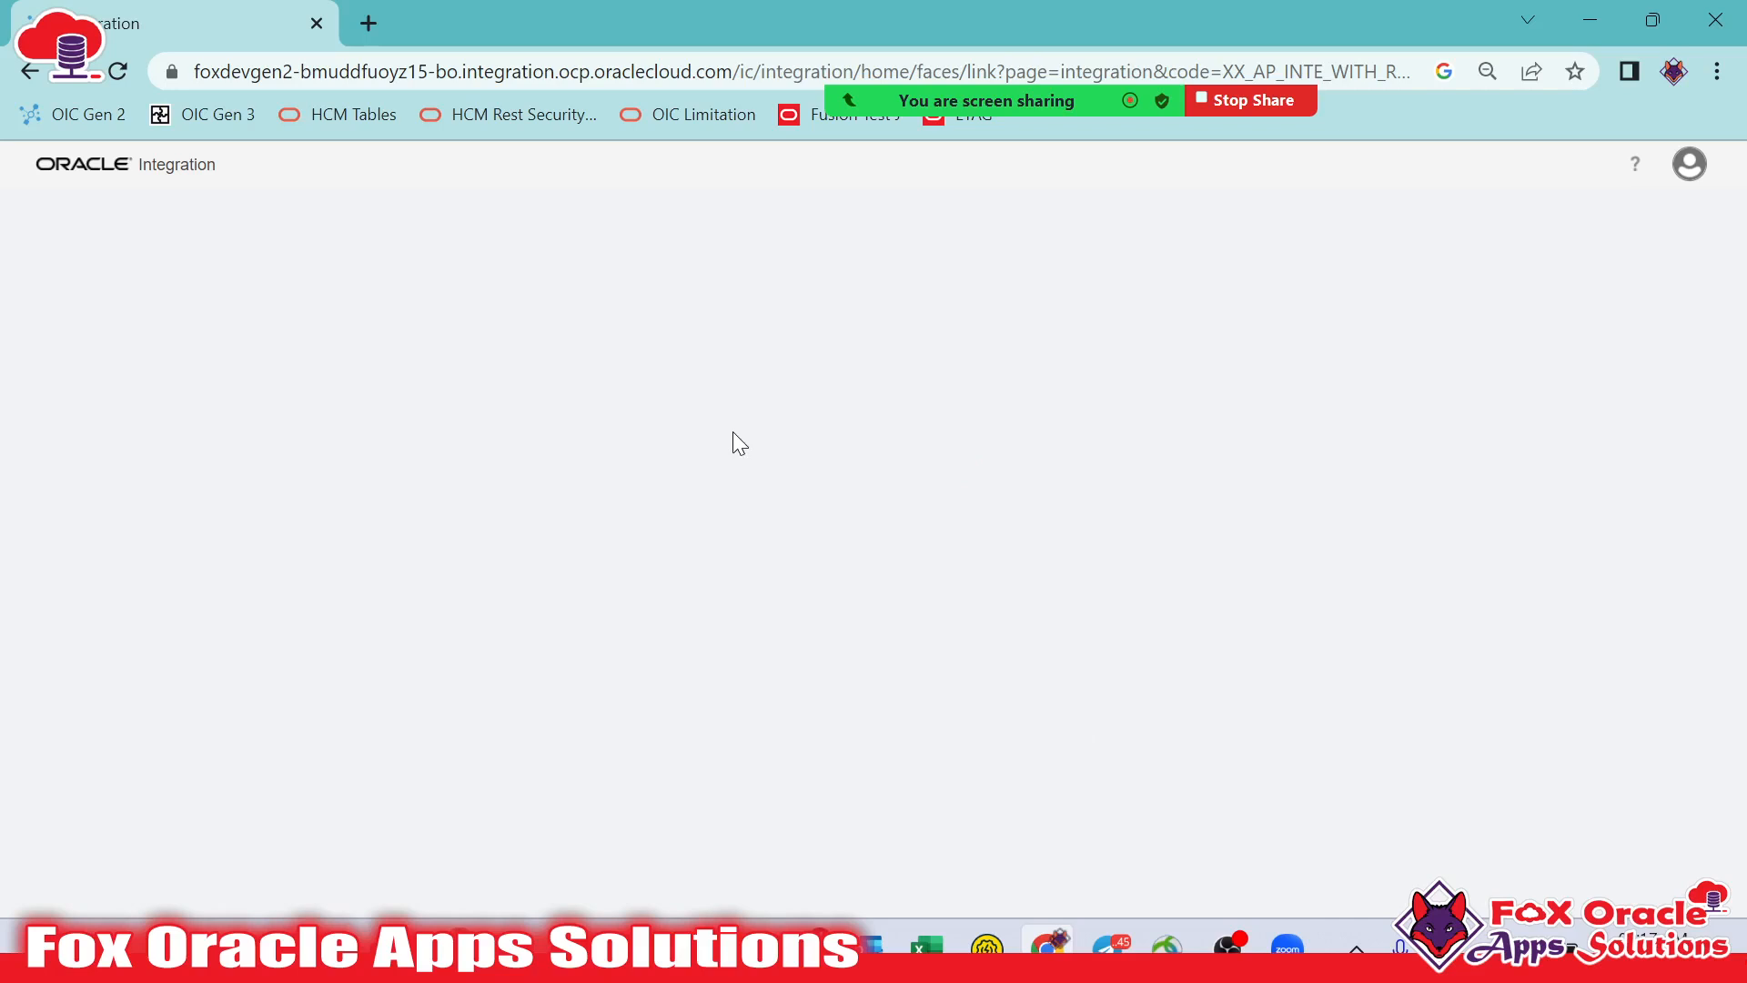
Reload the OIC Gen 2 home page, open it in a second browser tab as well, and display the integrations list in the first
click(79, 124)
click(1005, 224)
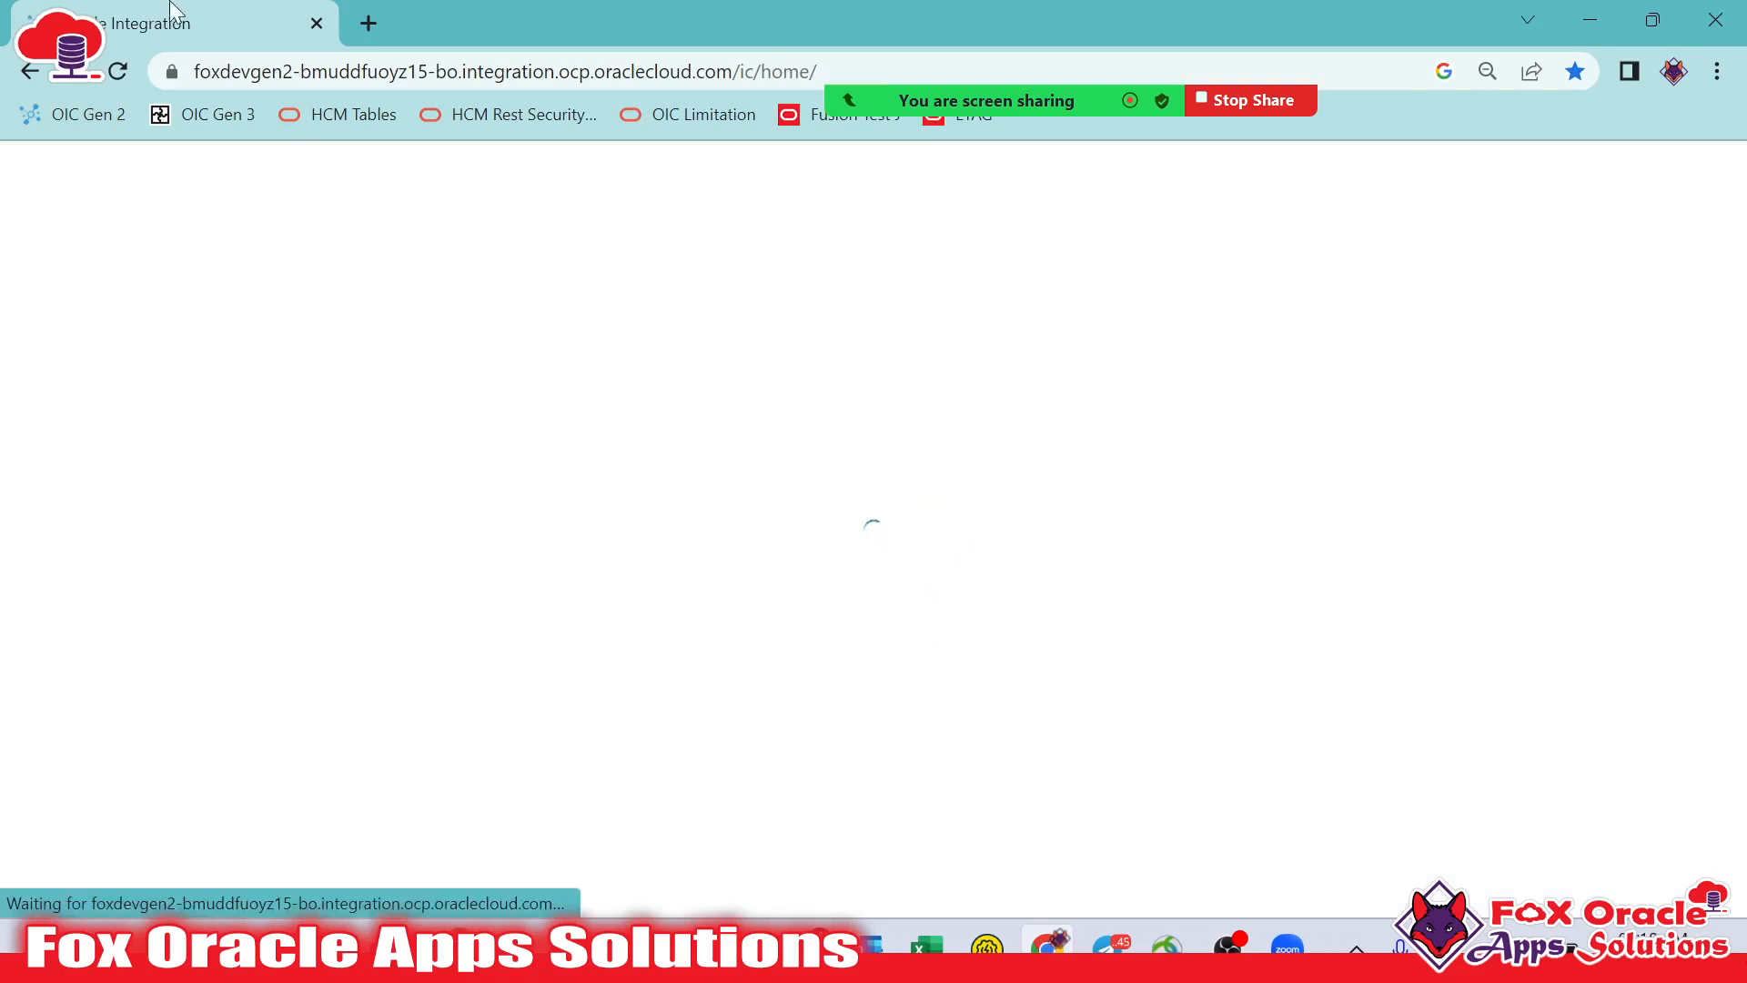
click(375, 25)
click(62, 116)
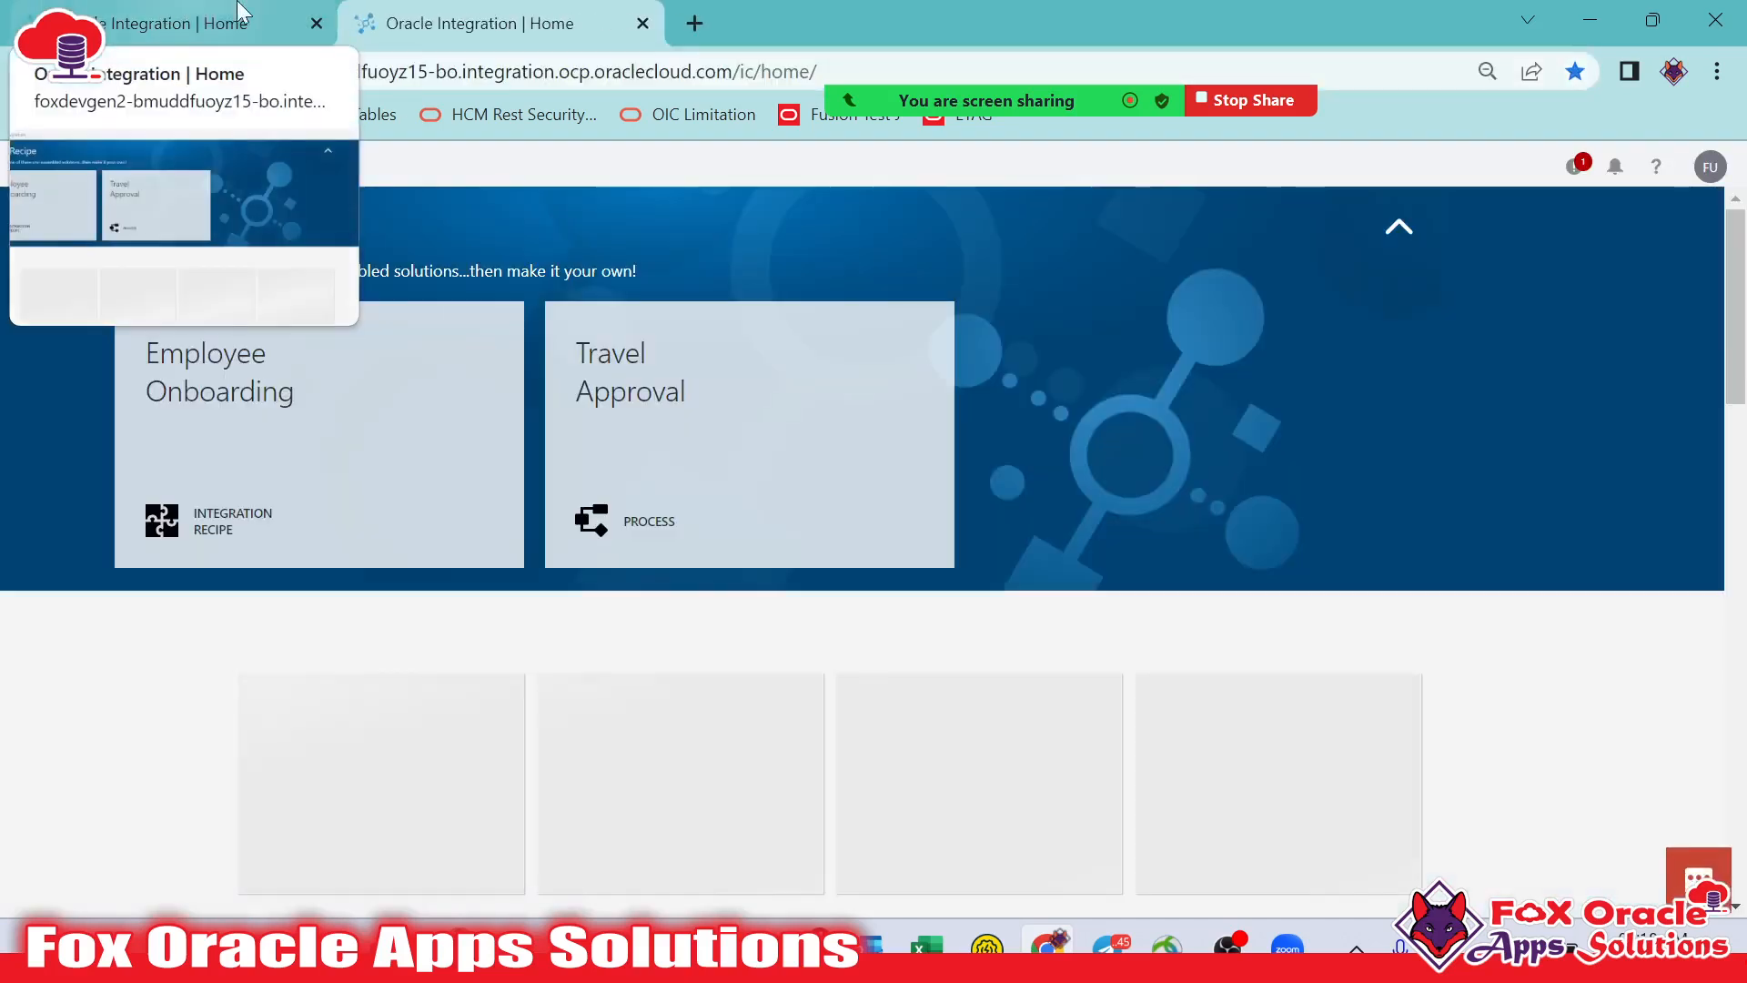
click(37, 167)
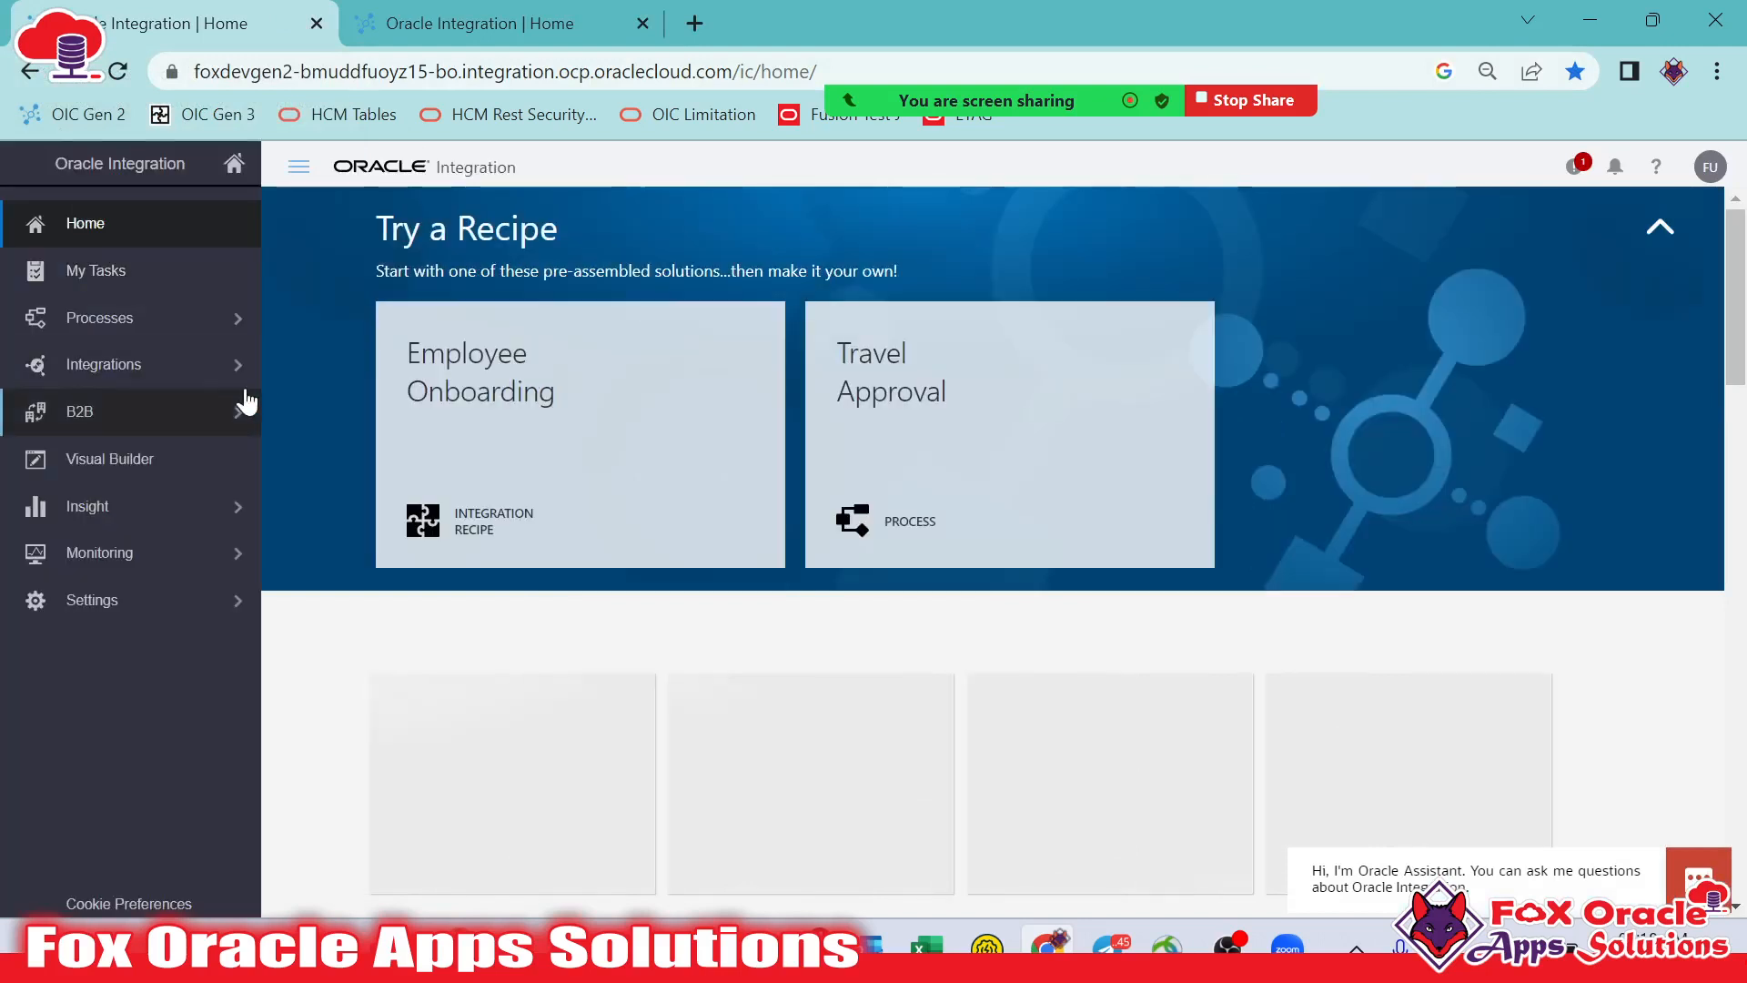
click(109, 360)
click(159, 225)
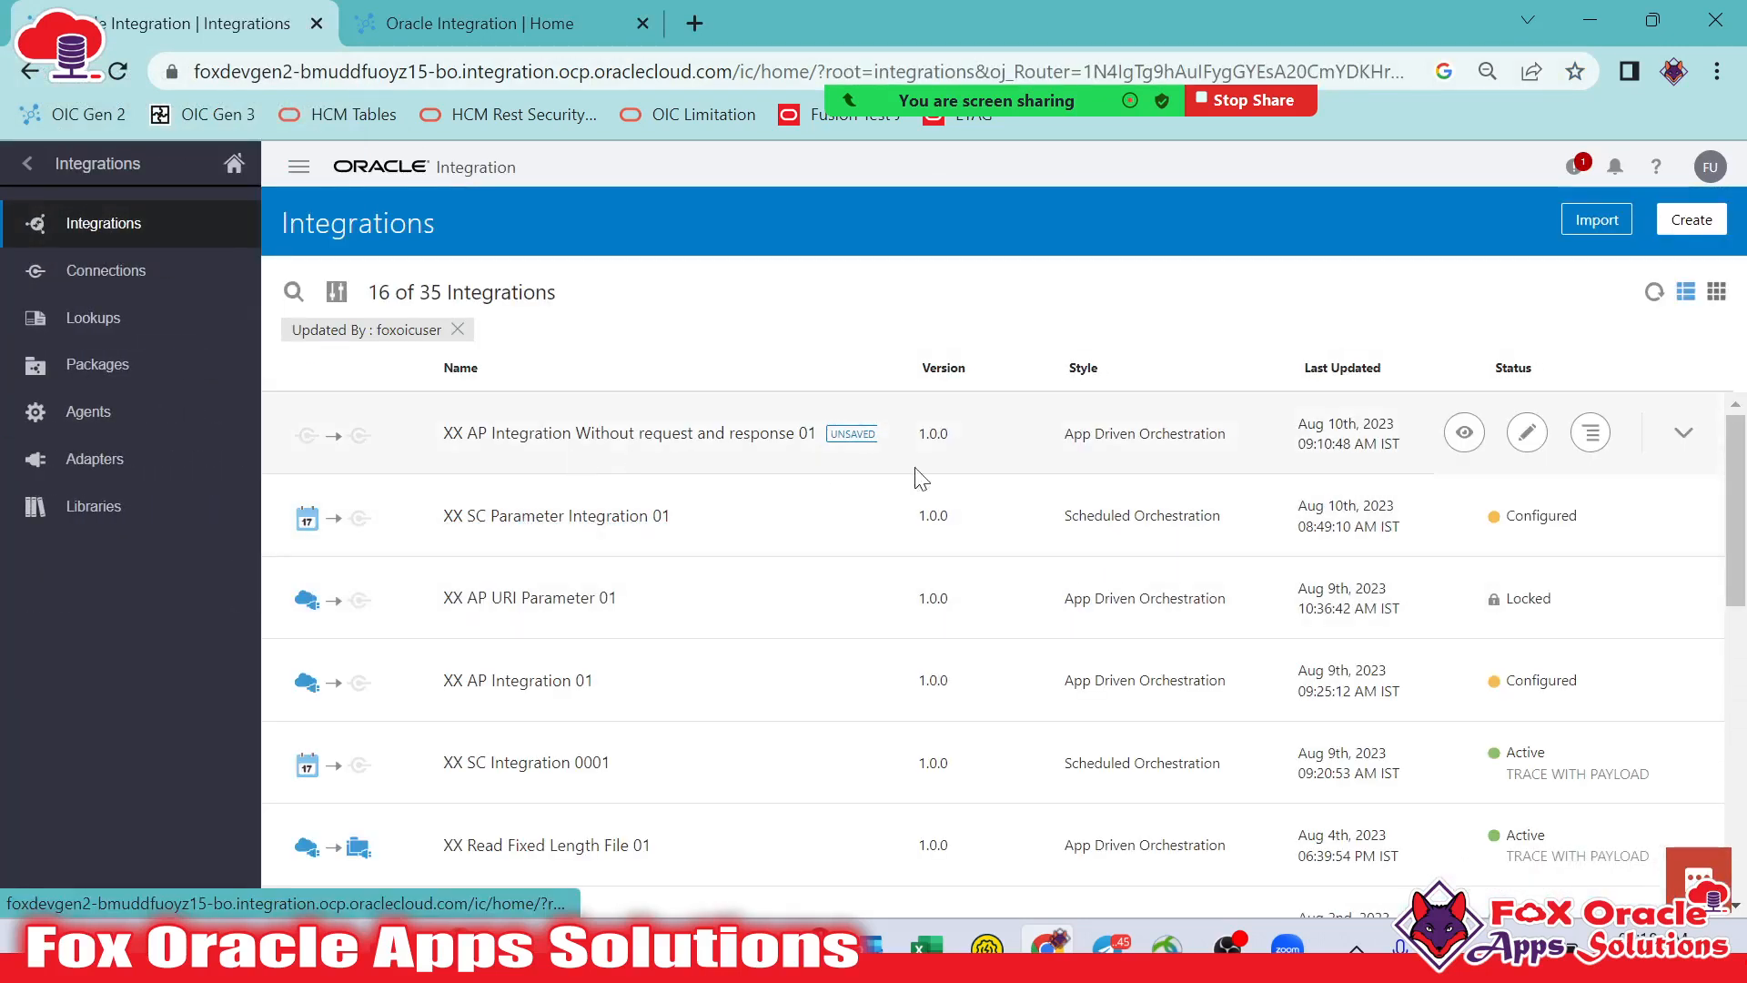
Unlock XX AP Integration Without request and response 01 by editing it and recovering its unsaved changes
click(1527, 432)
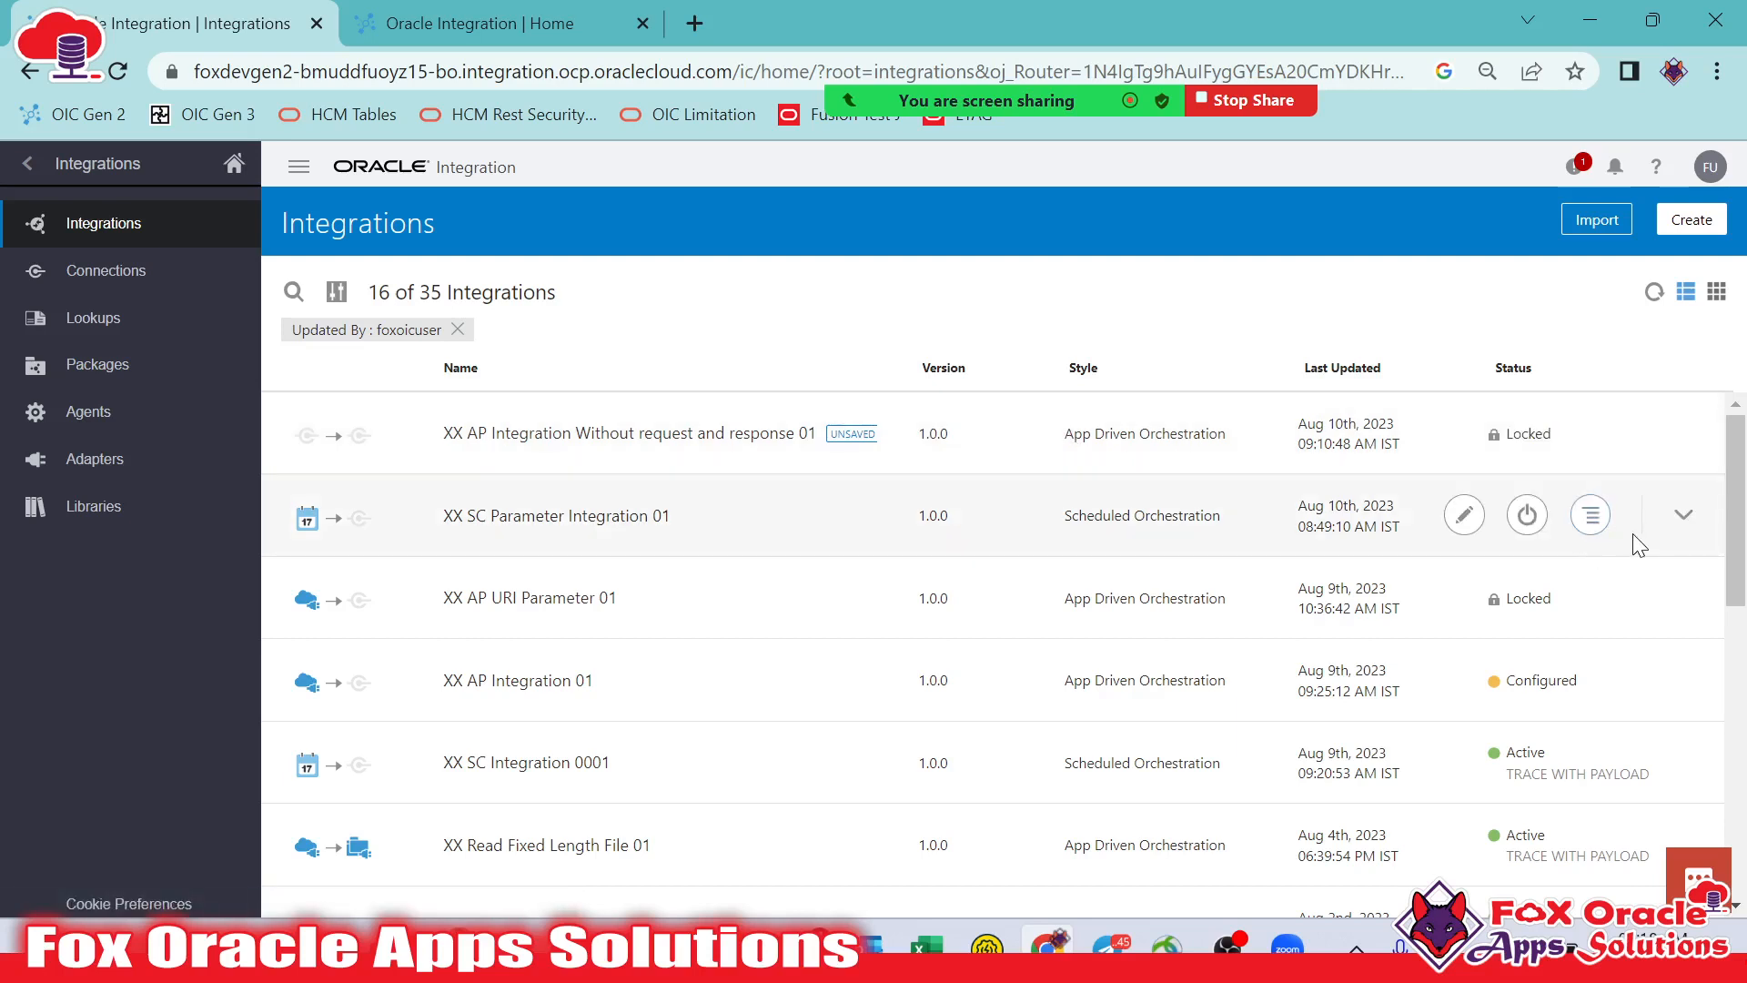
click(1591, 433)
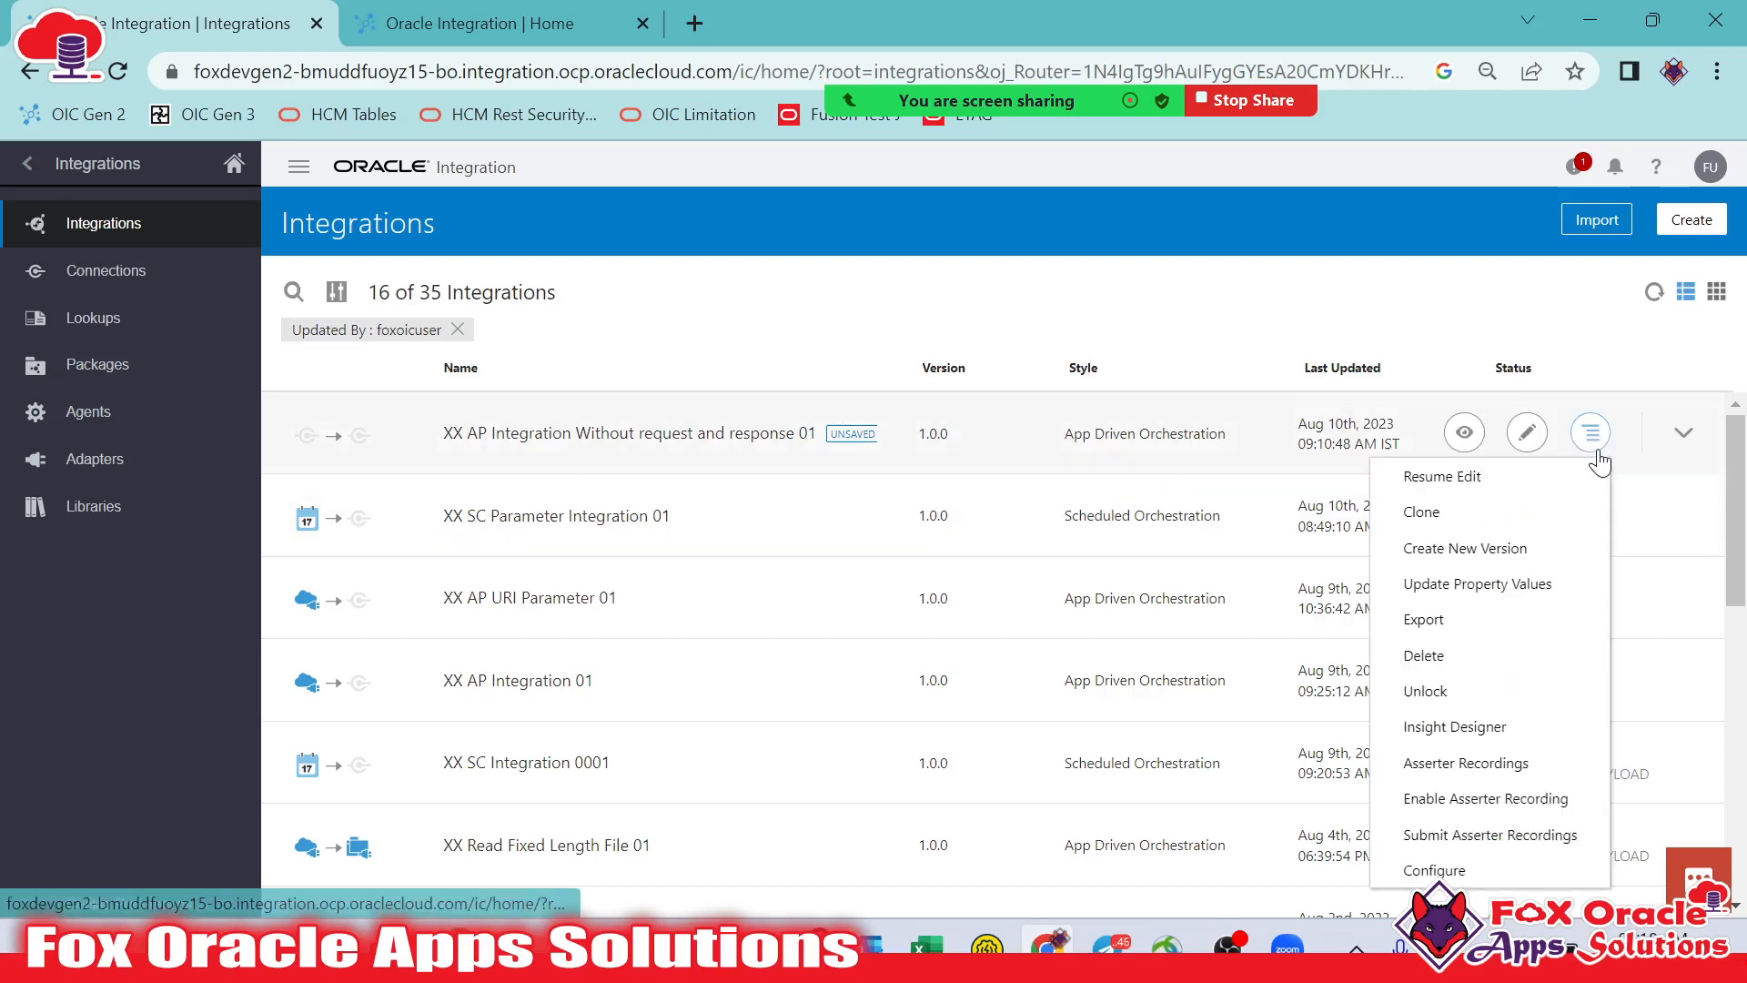
click(1464, 692)
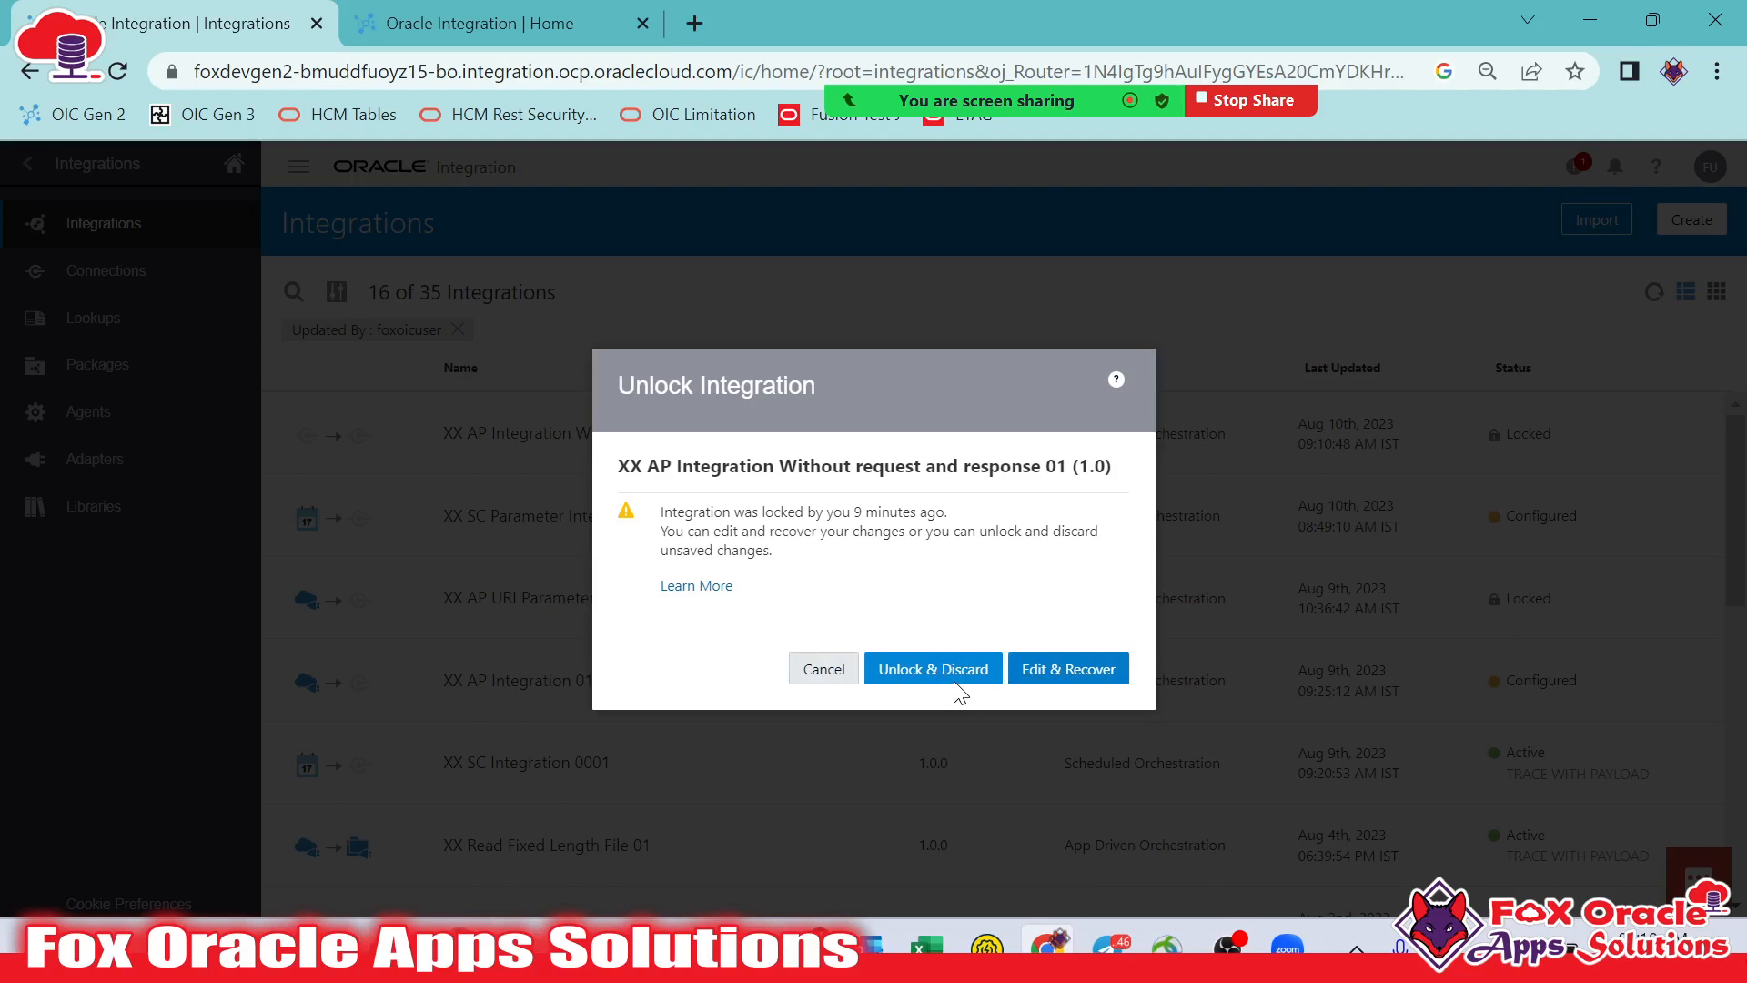
click(1071, 670)
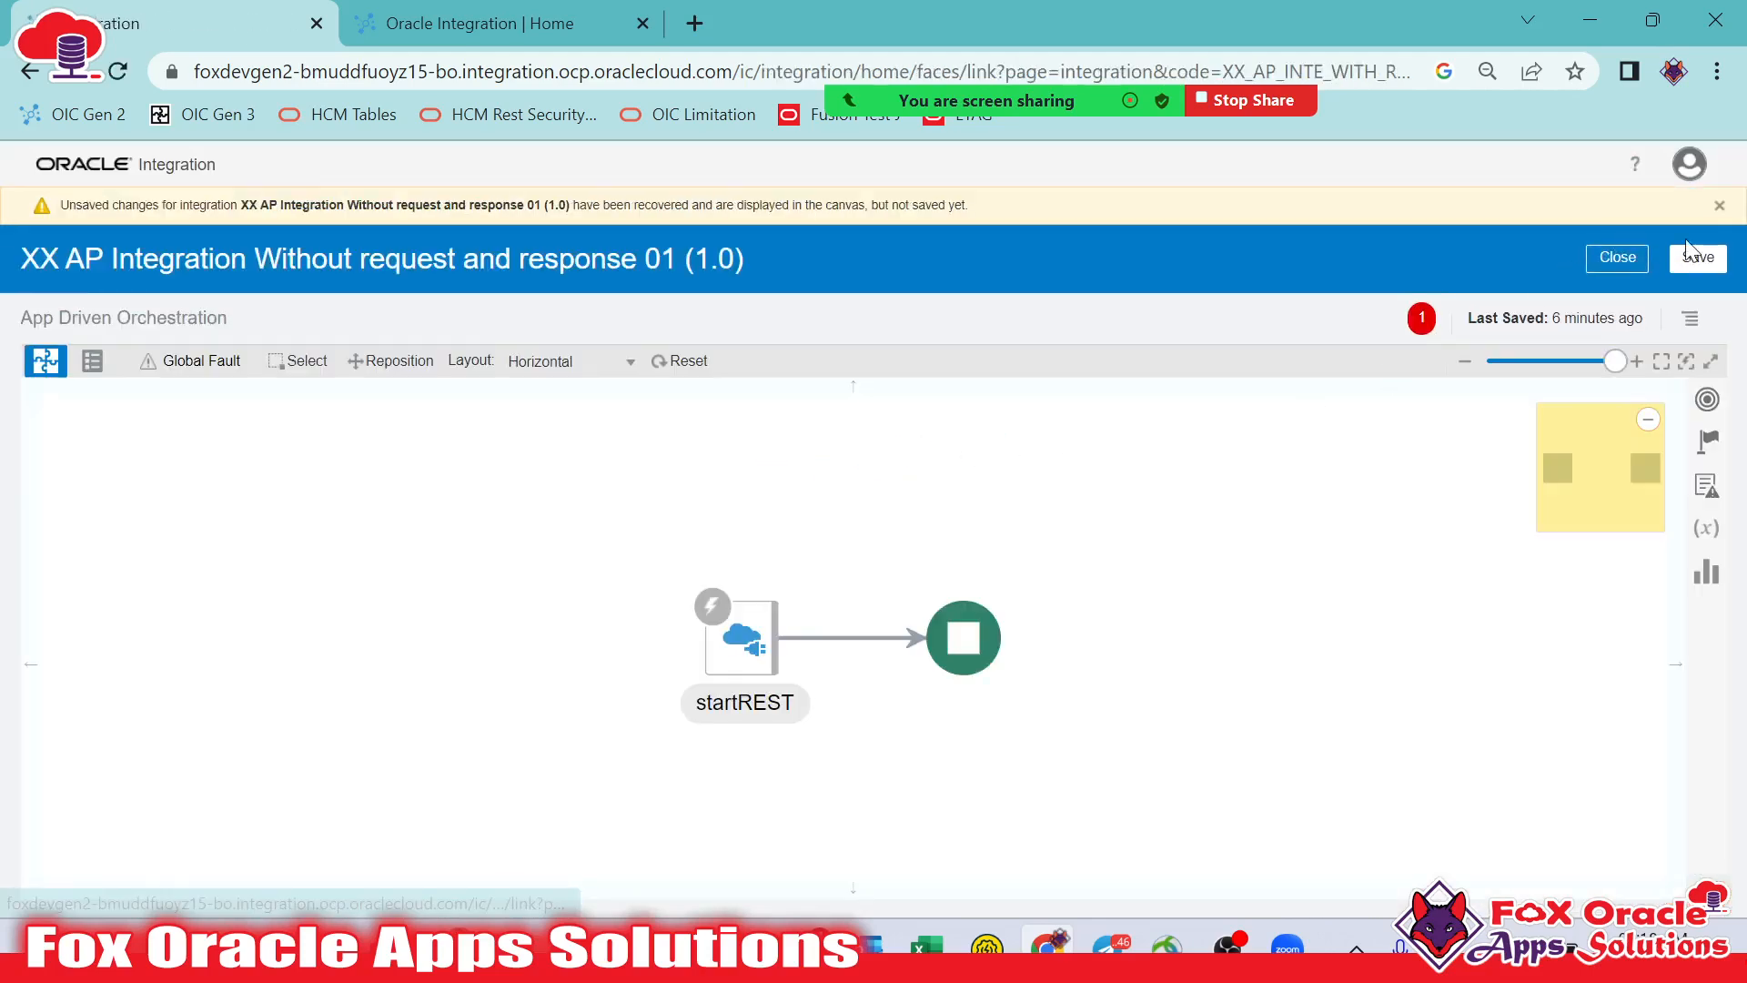
click(1719, 204)
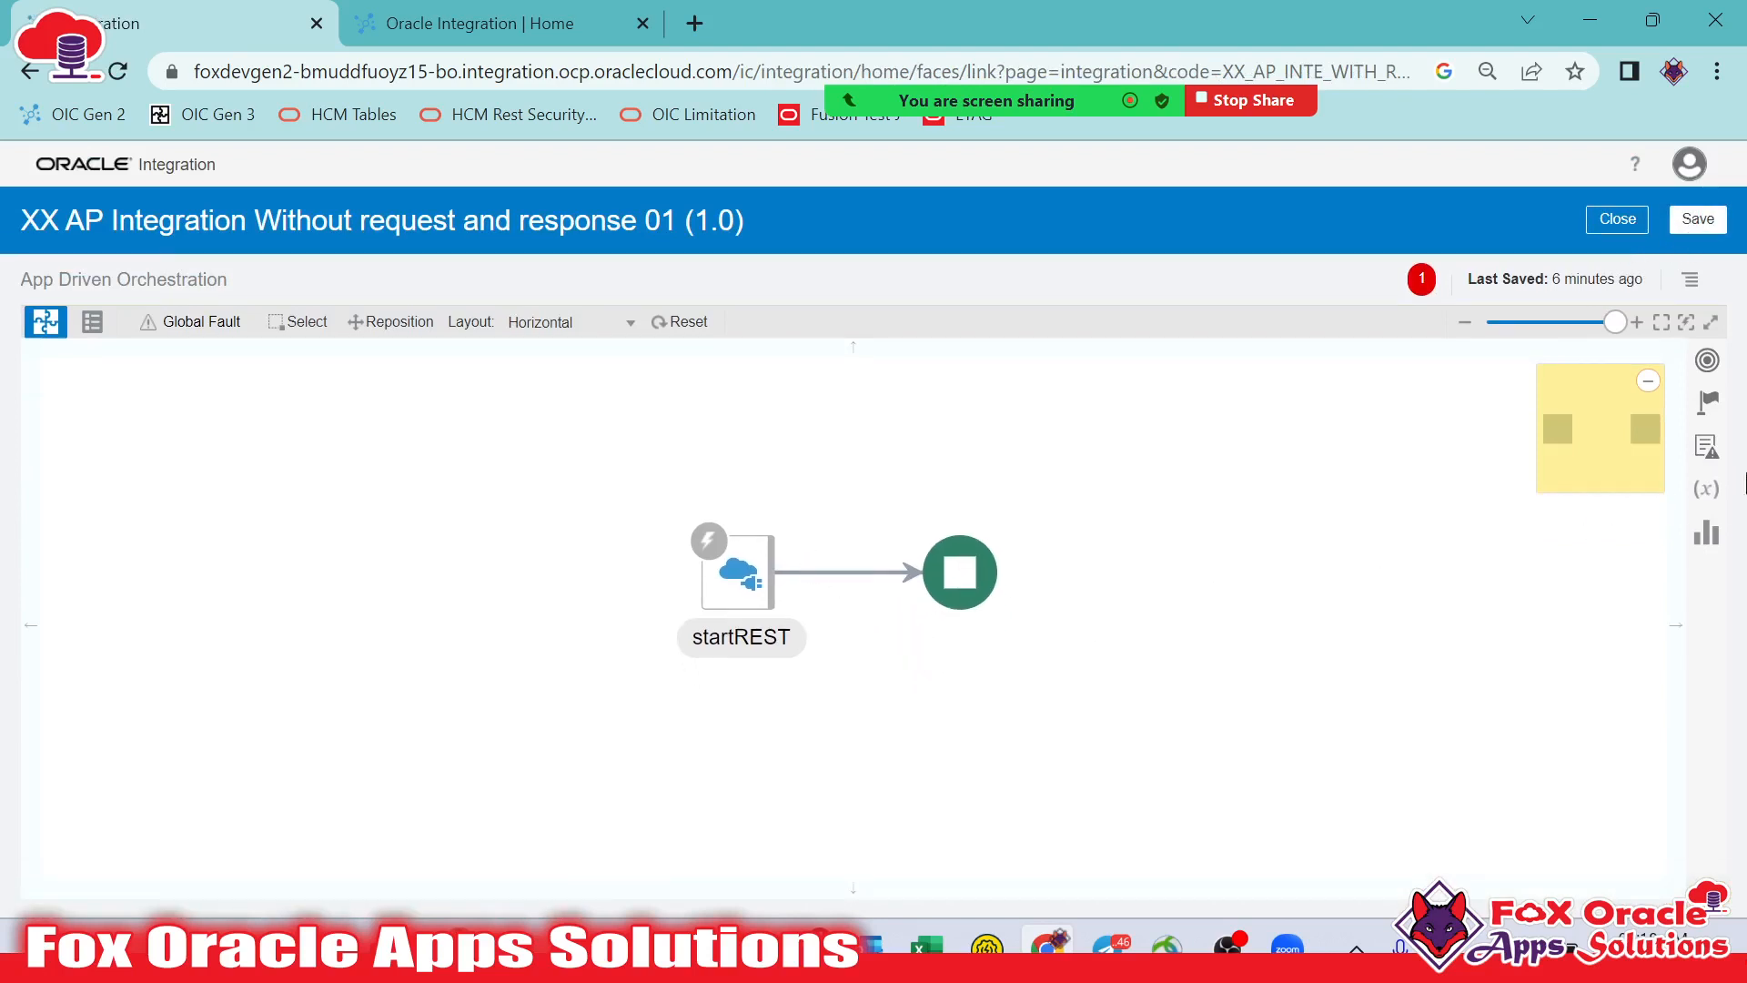
Insert an Assign action on the connection from the startREST trigger to the end node
click(1709, 408)
drag(1230, 479, 879, 540)
click(1708, 402)
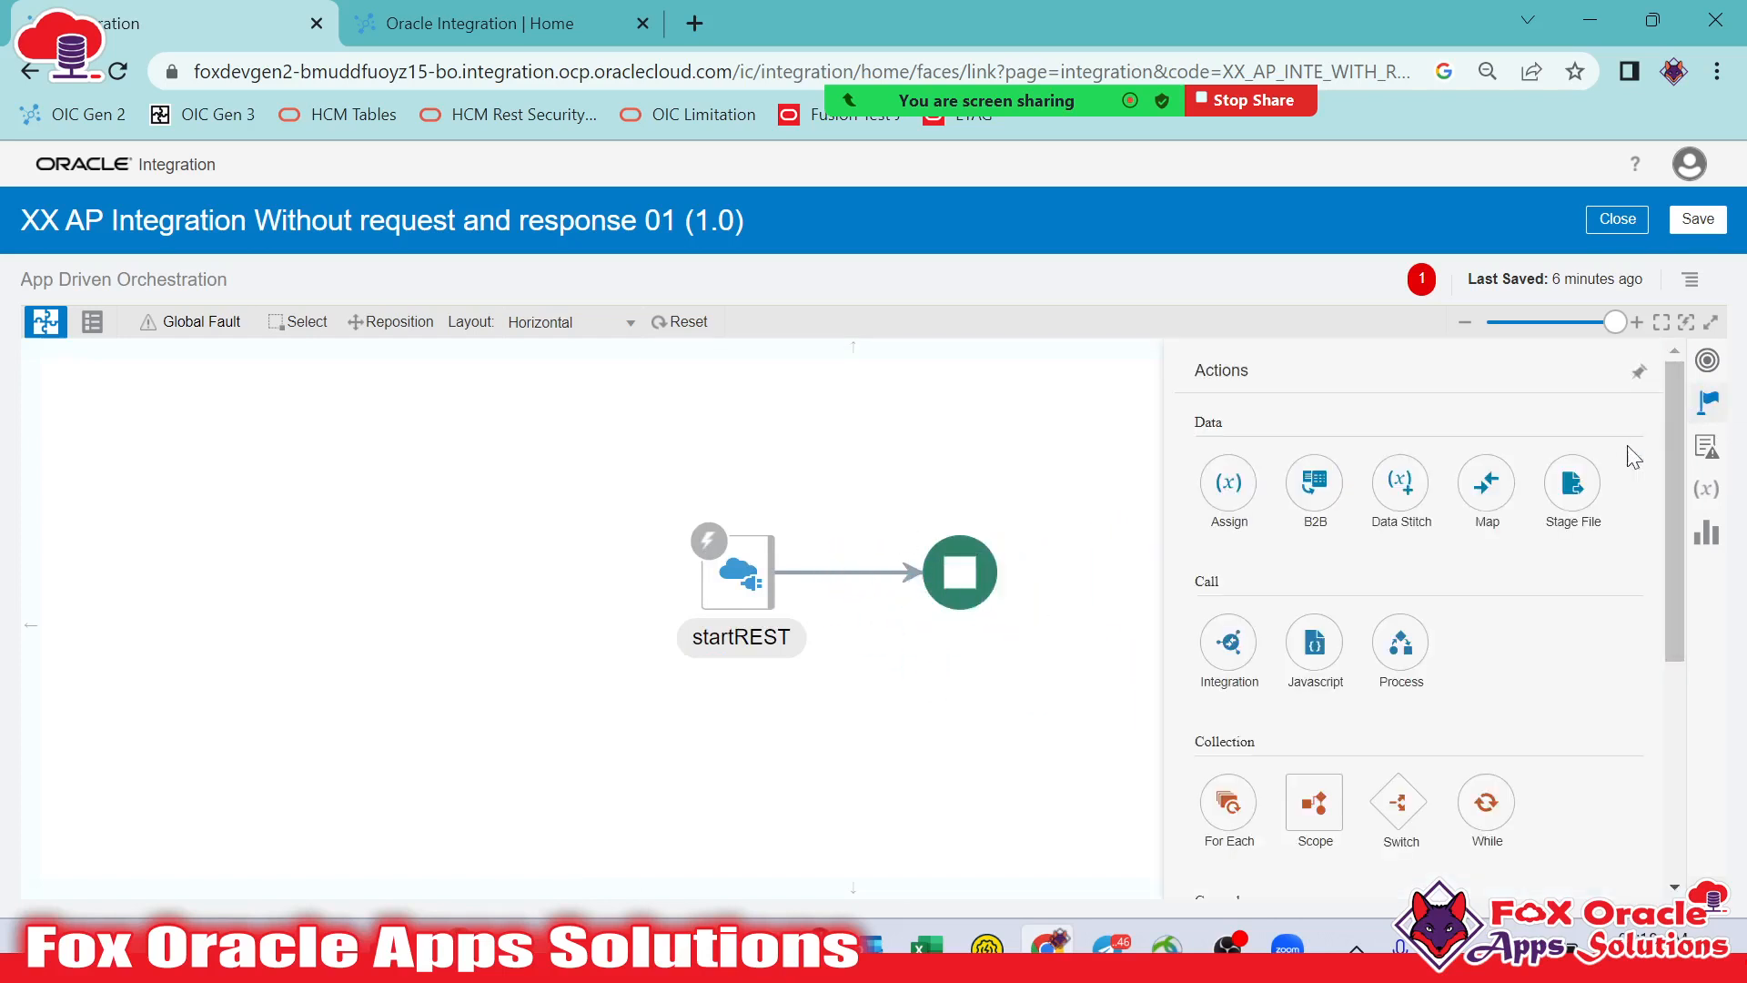
drag(1230, 483, 832, 558)
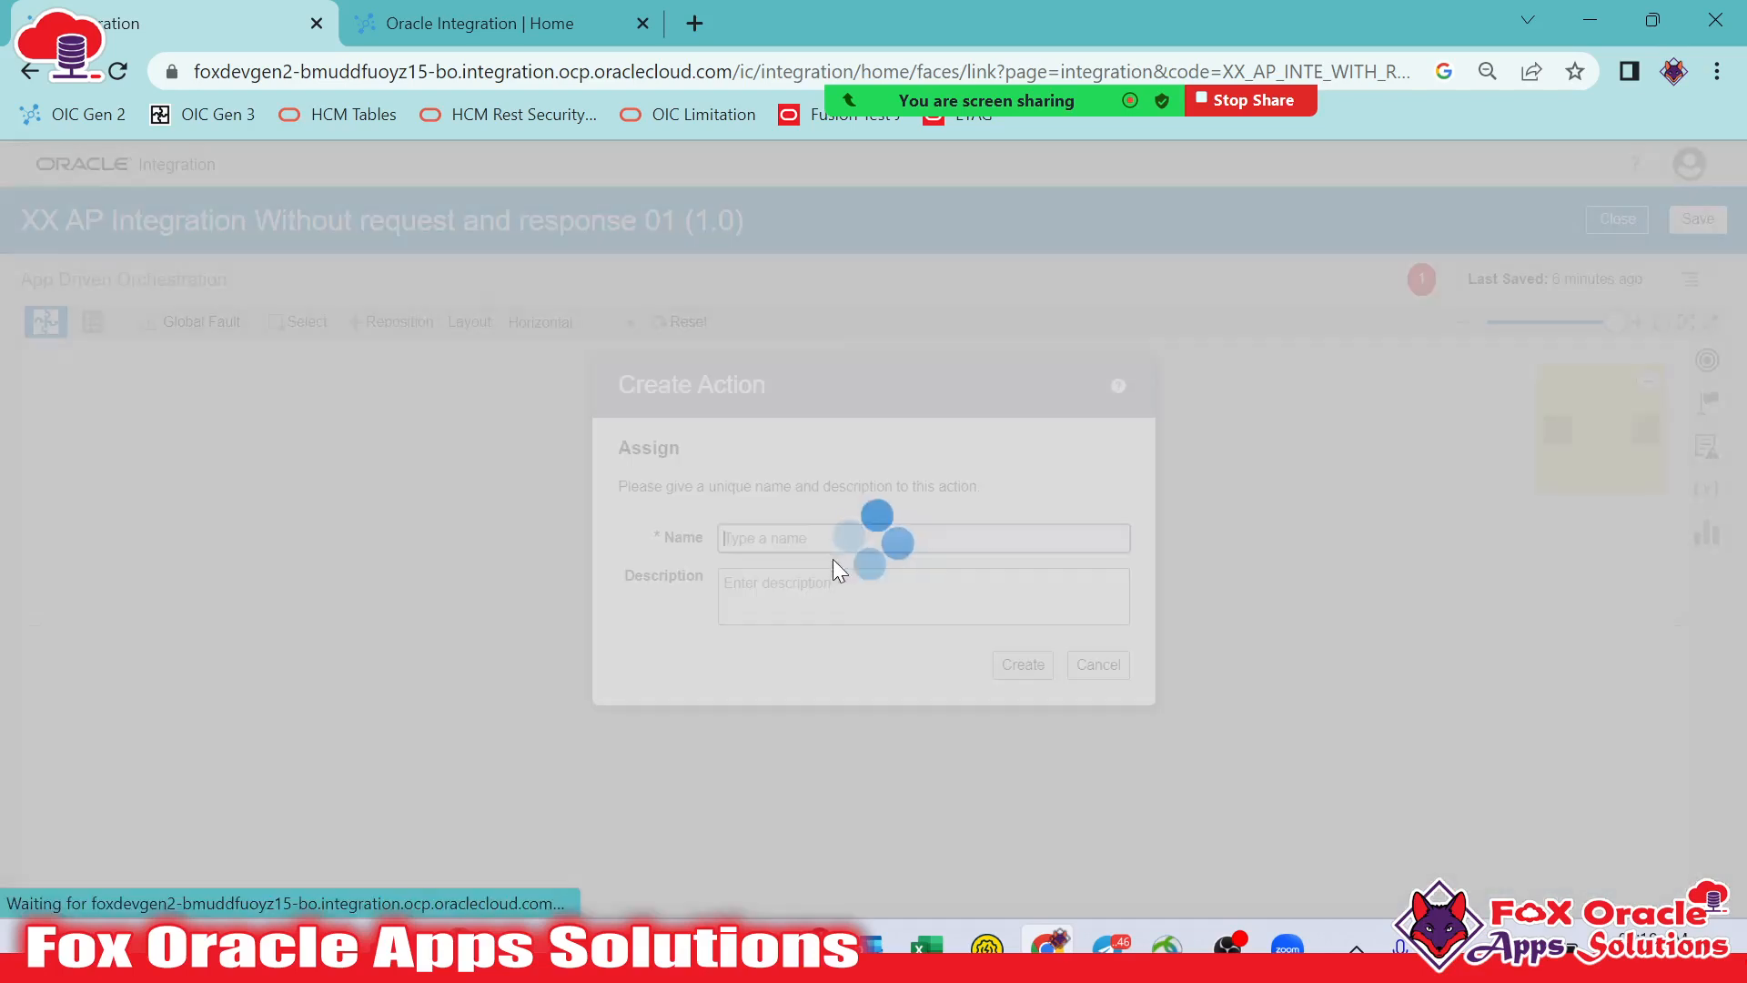
Name the new Assign action default_assign and create it
click(893, 540)
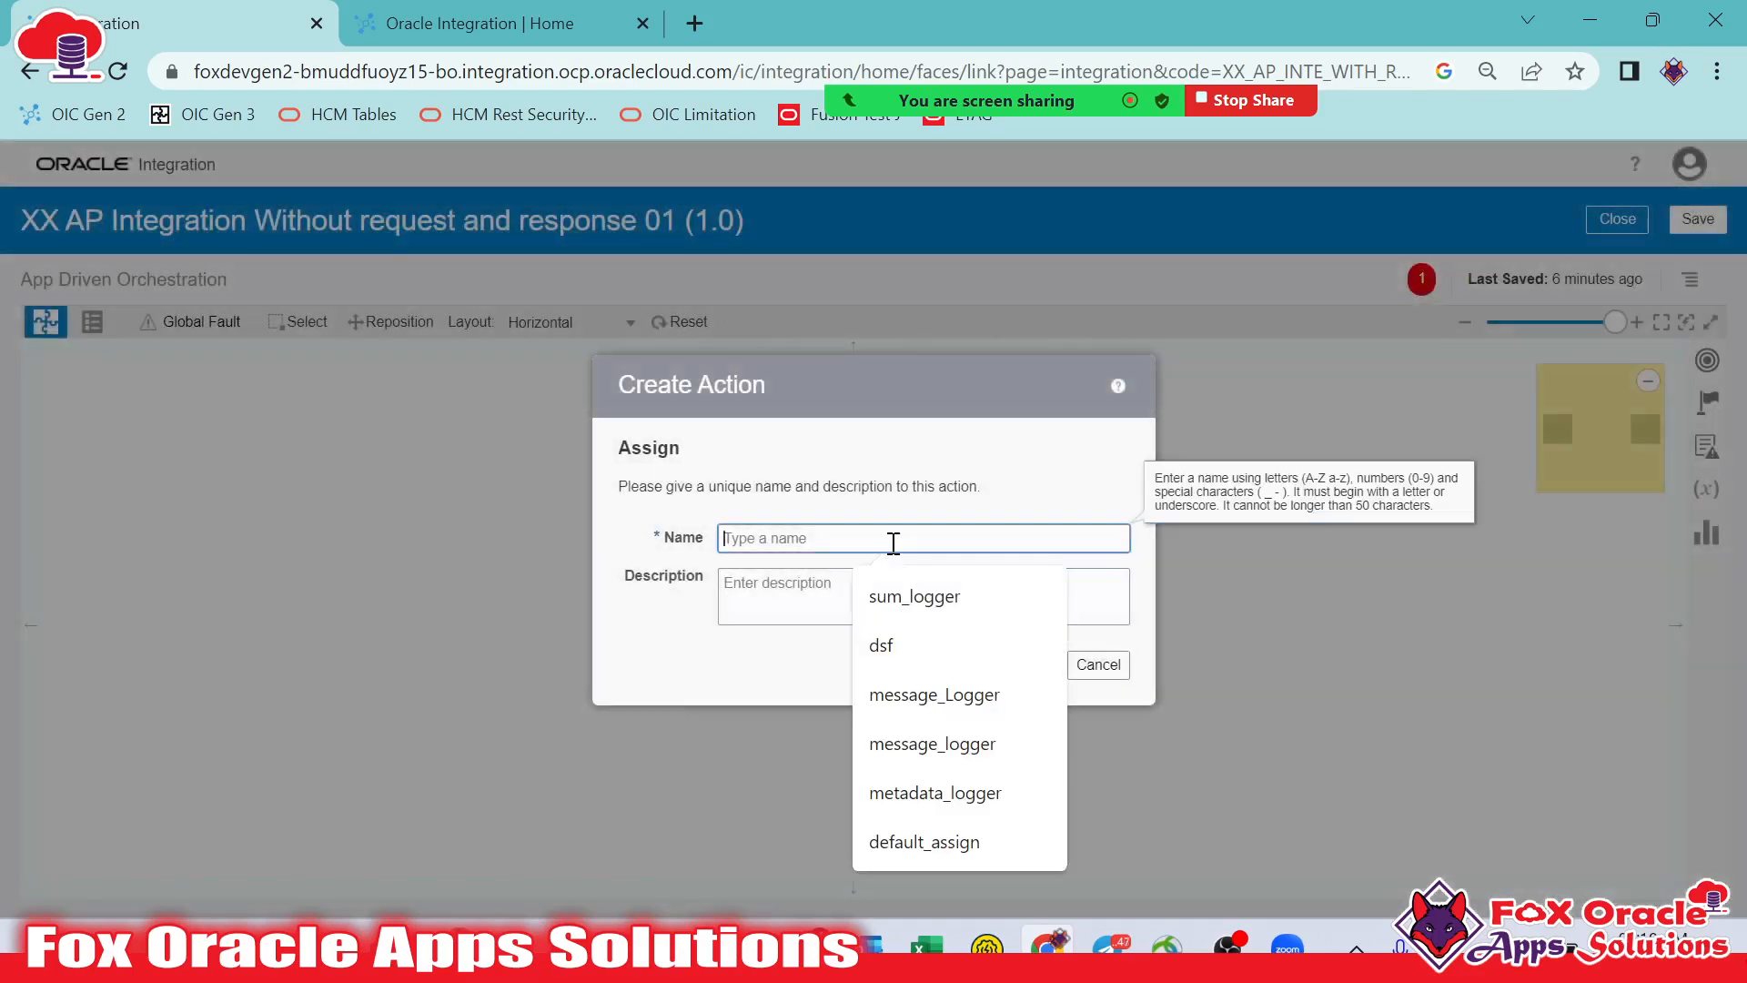
text(de)
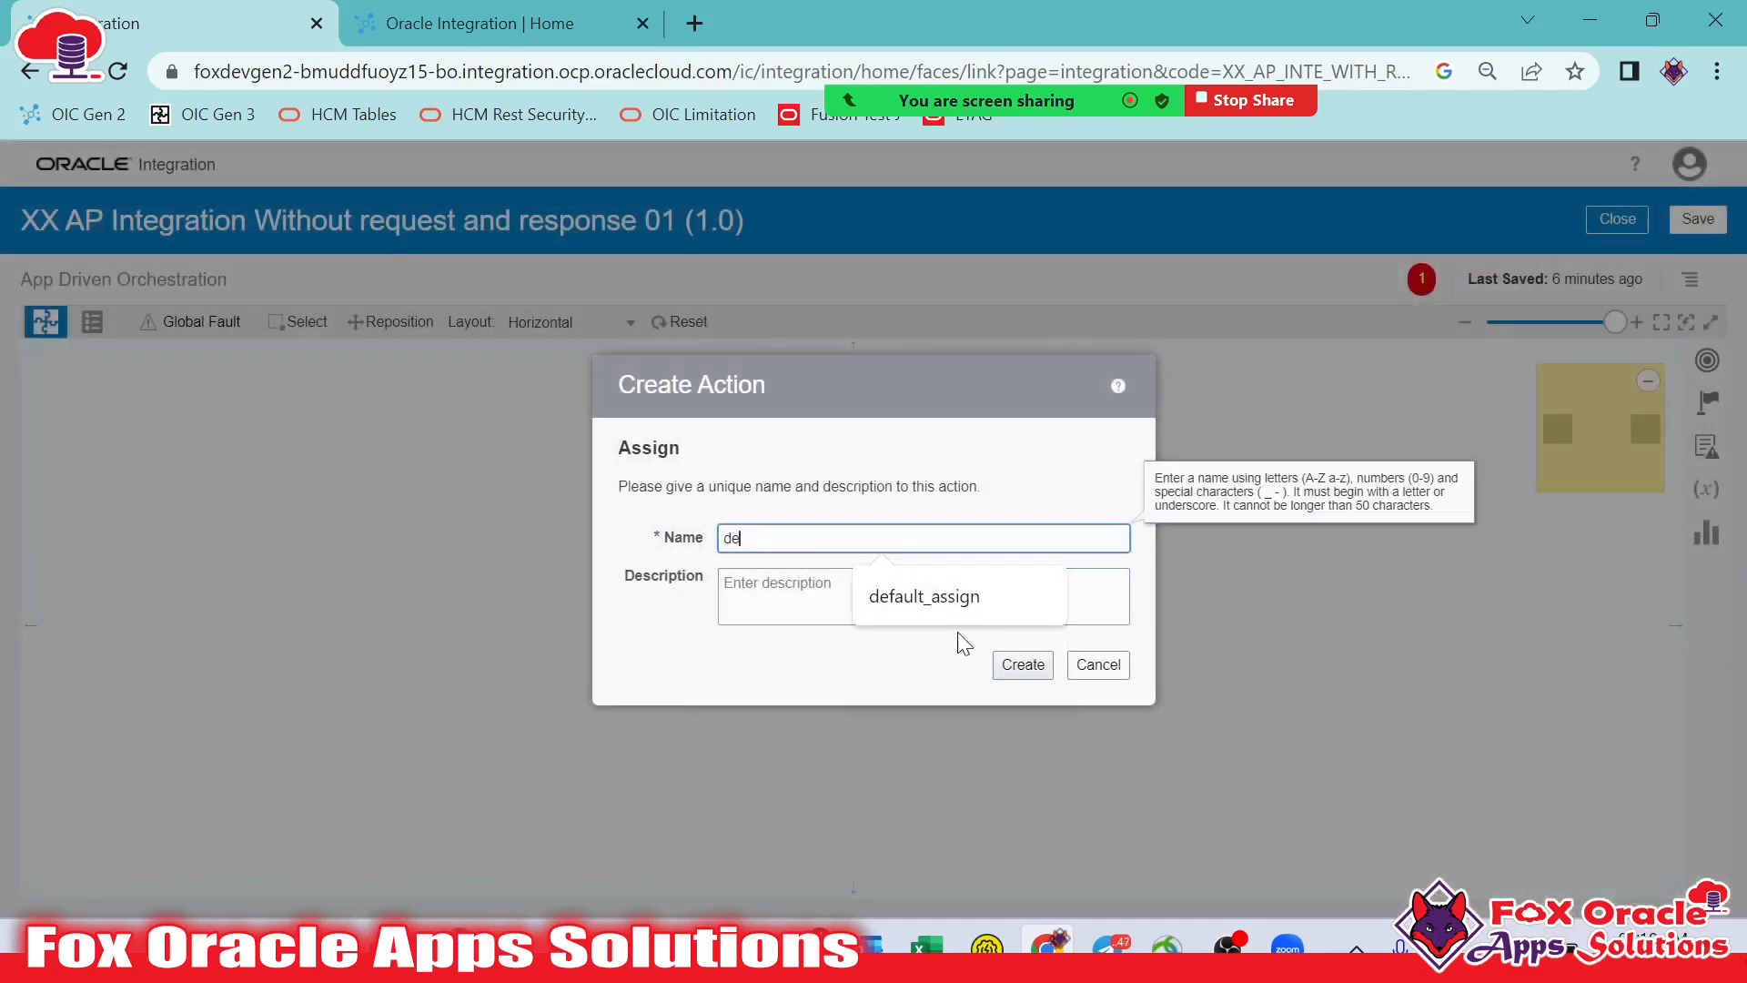
click(960, 602)
click(1021, 669)
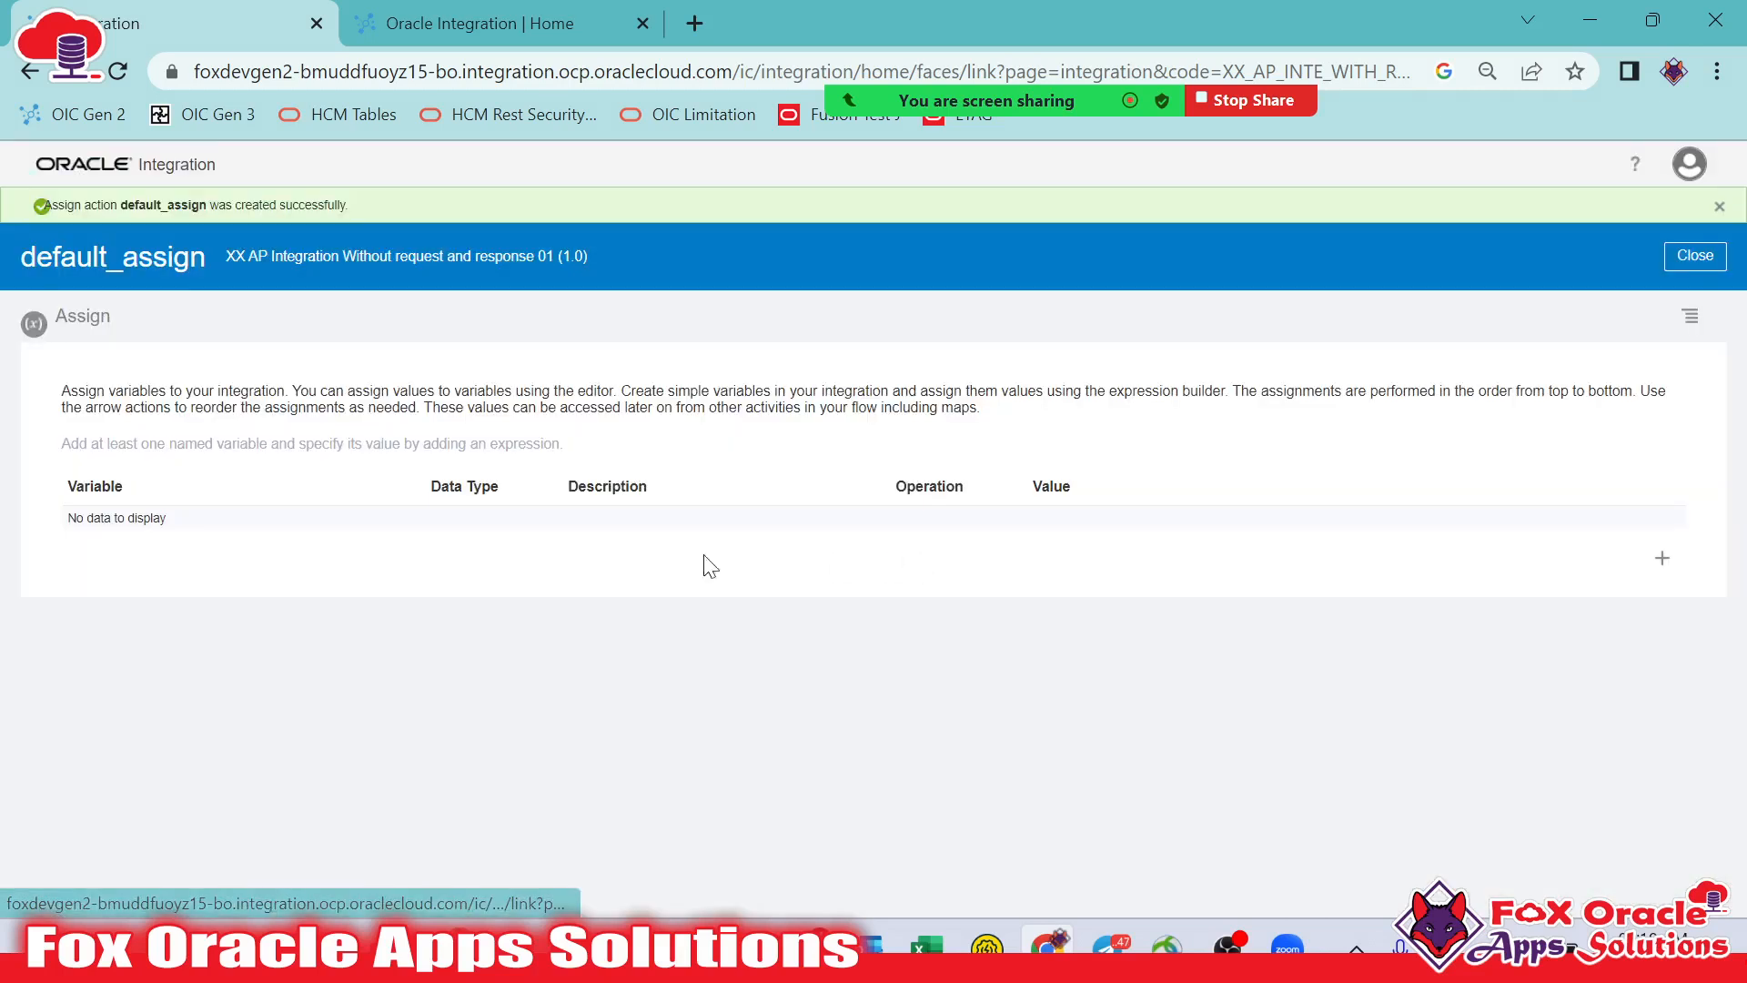
Add an assignment variable to default_assign and name it var_num1
click(1663, 560)
drag(328, 535, 10, 541)
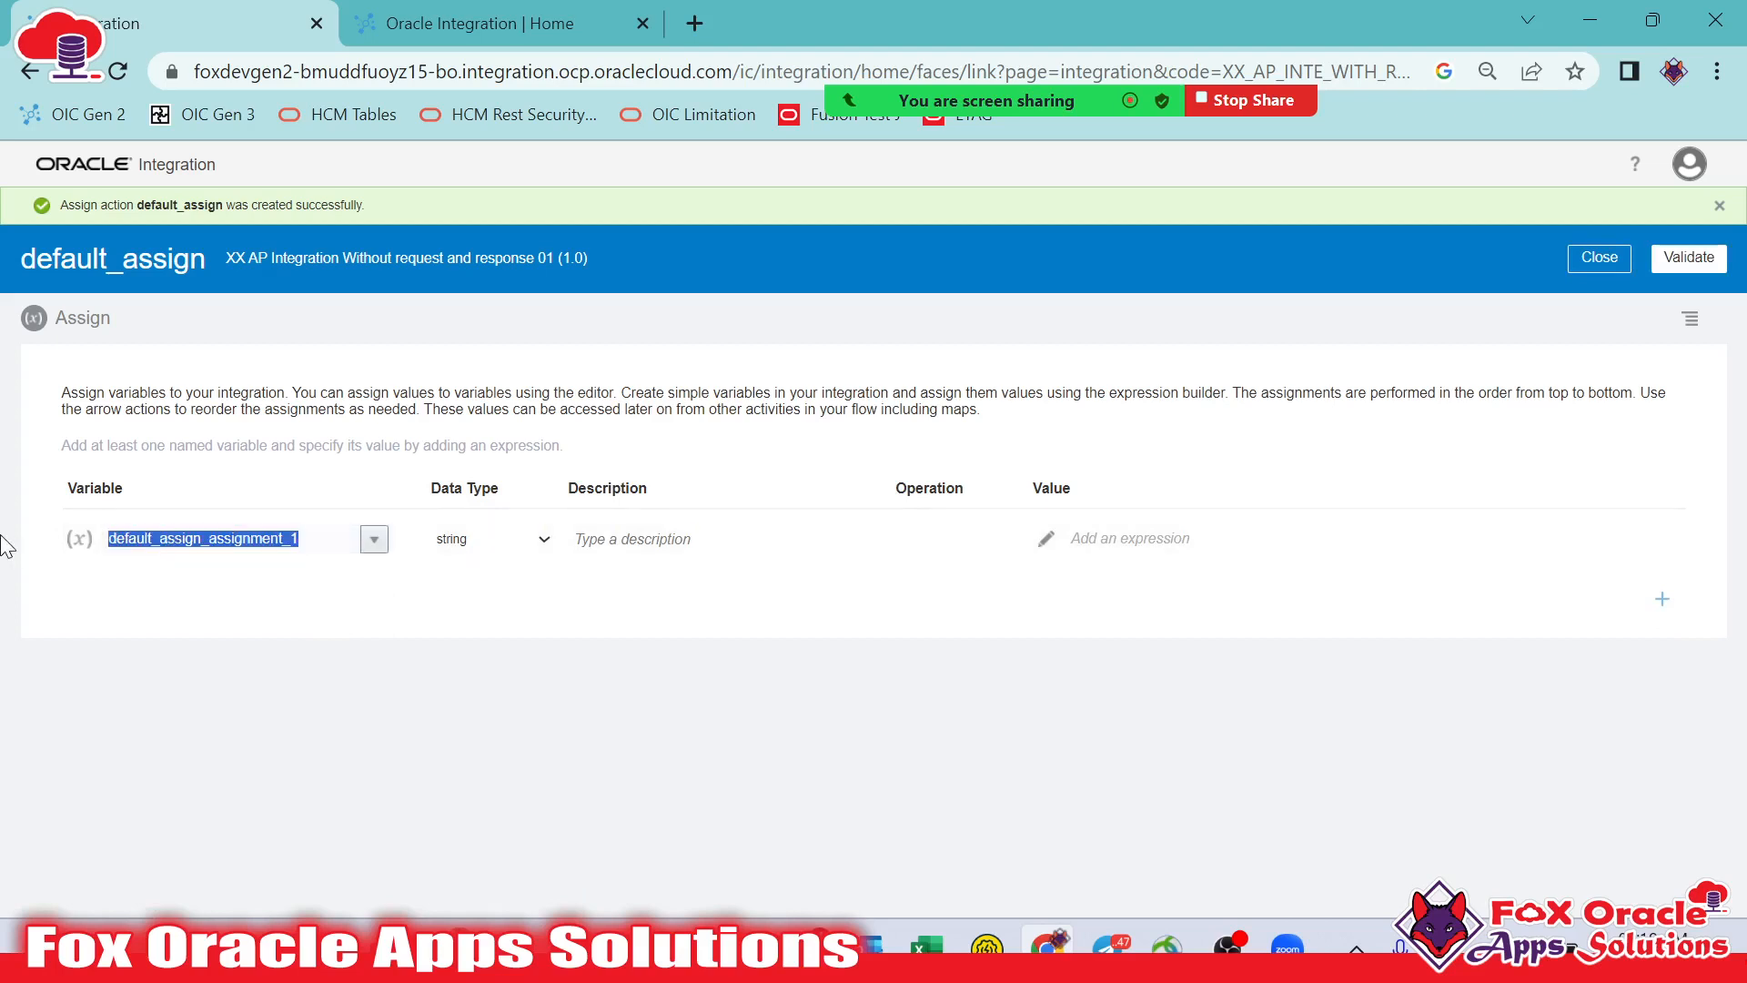
text(var_num1)
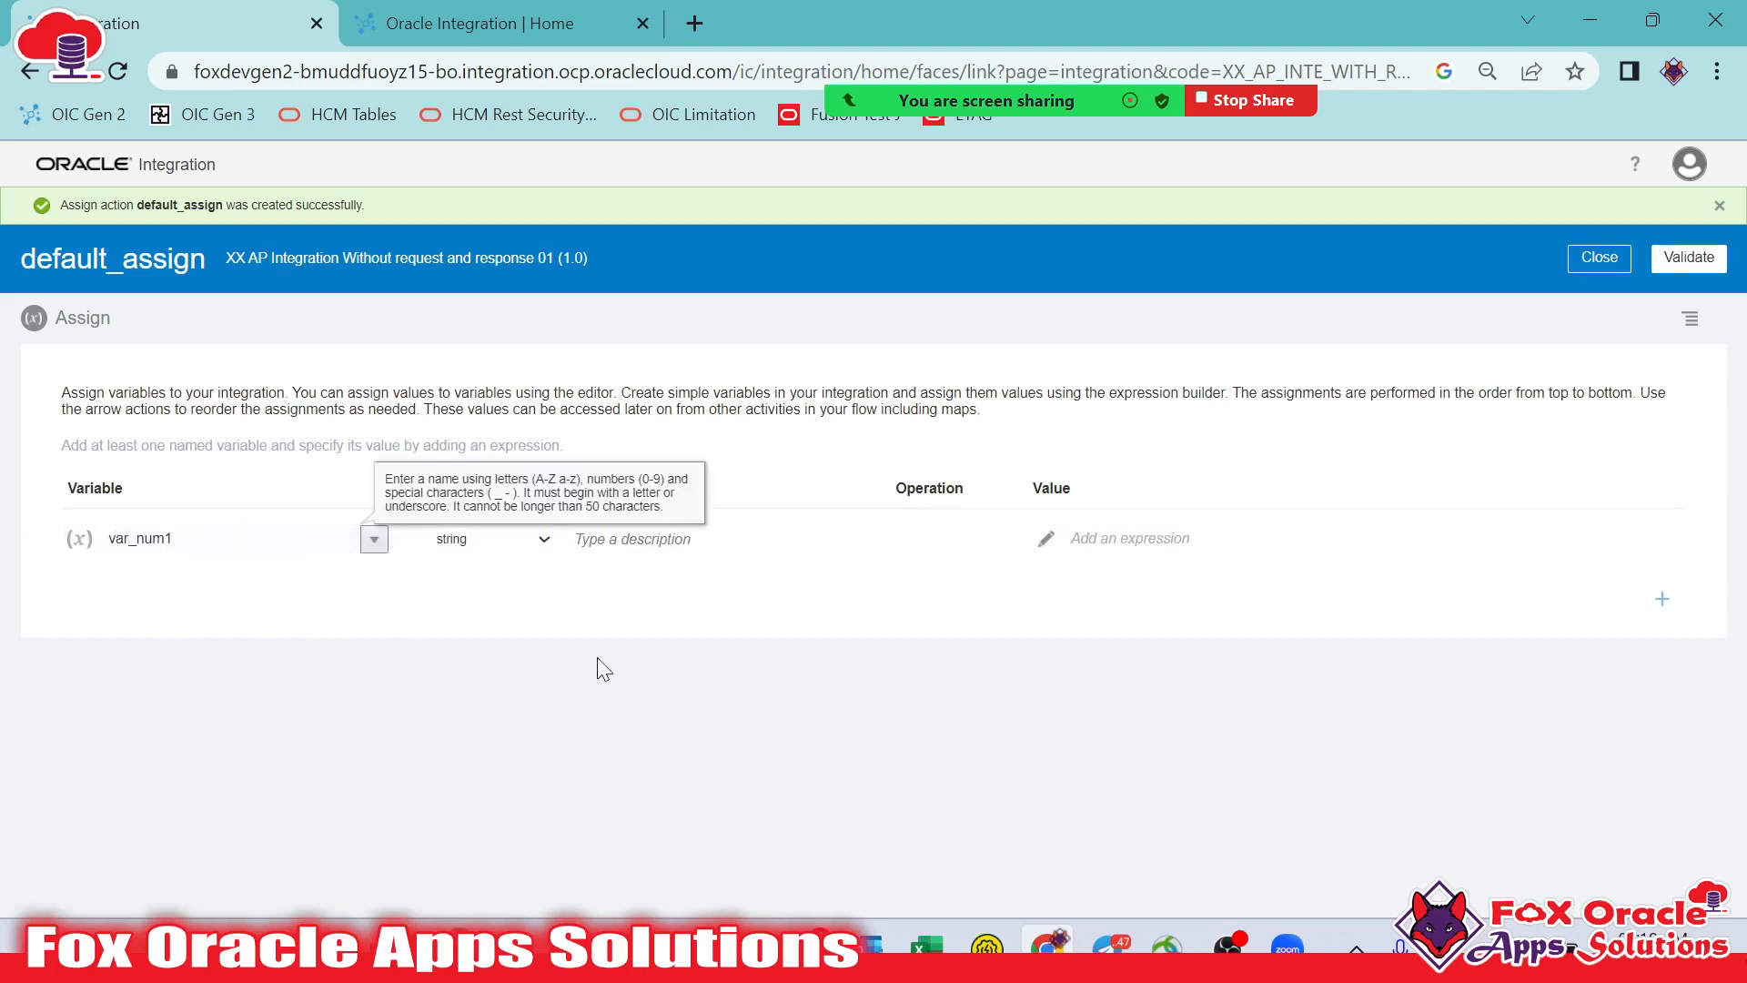
click(958, 587)
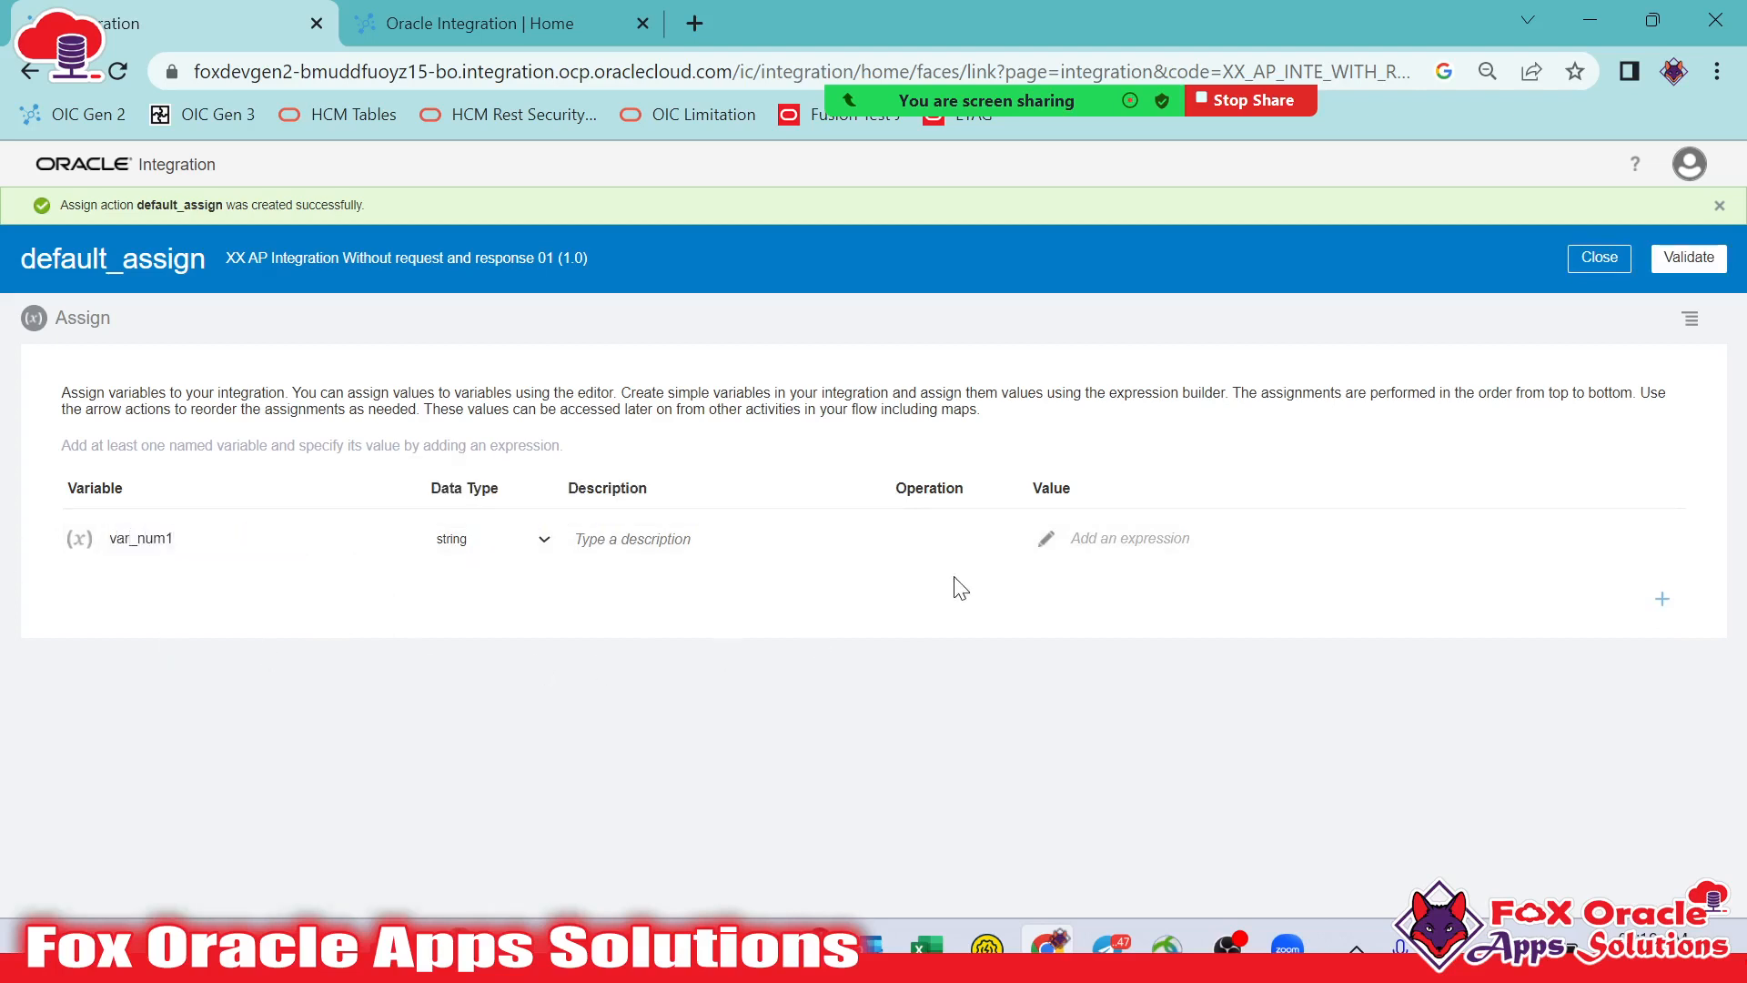
Set the value expression of var_num1 to 10 and validate it
click(1048, 545)
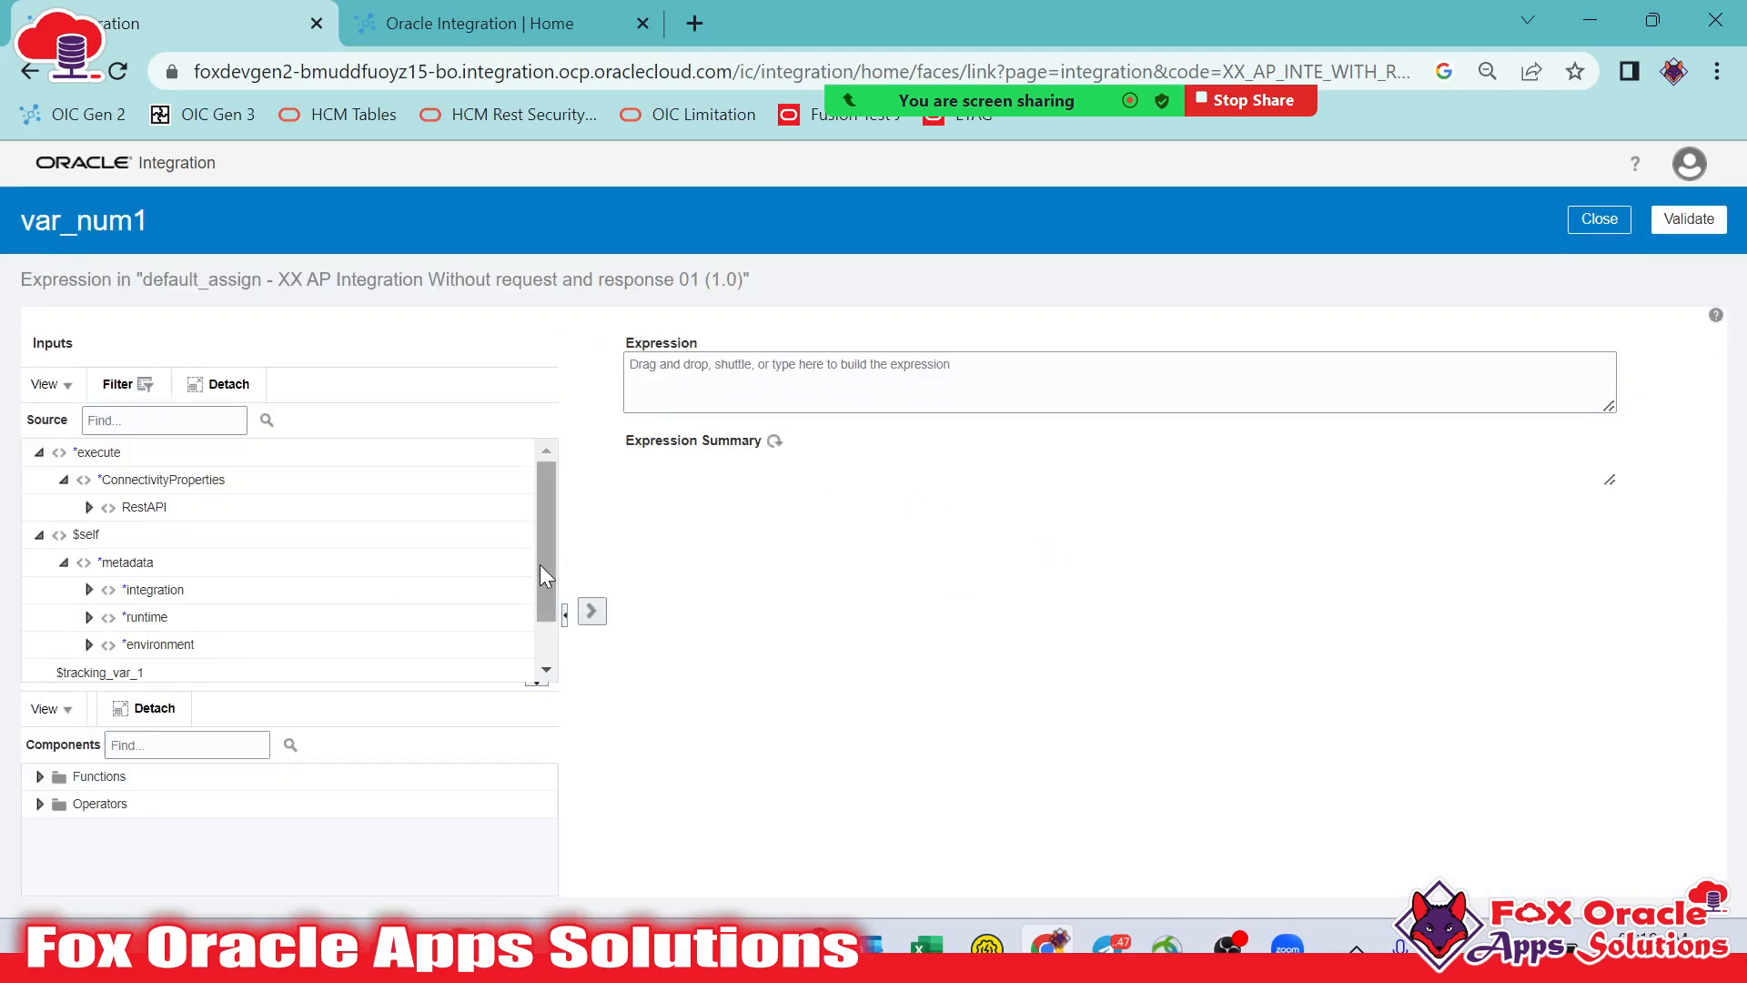
click(743, 395)
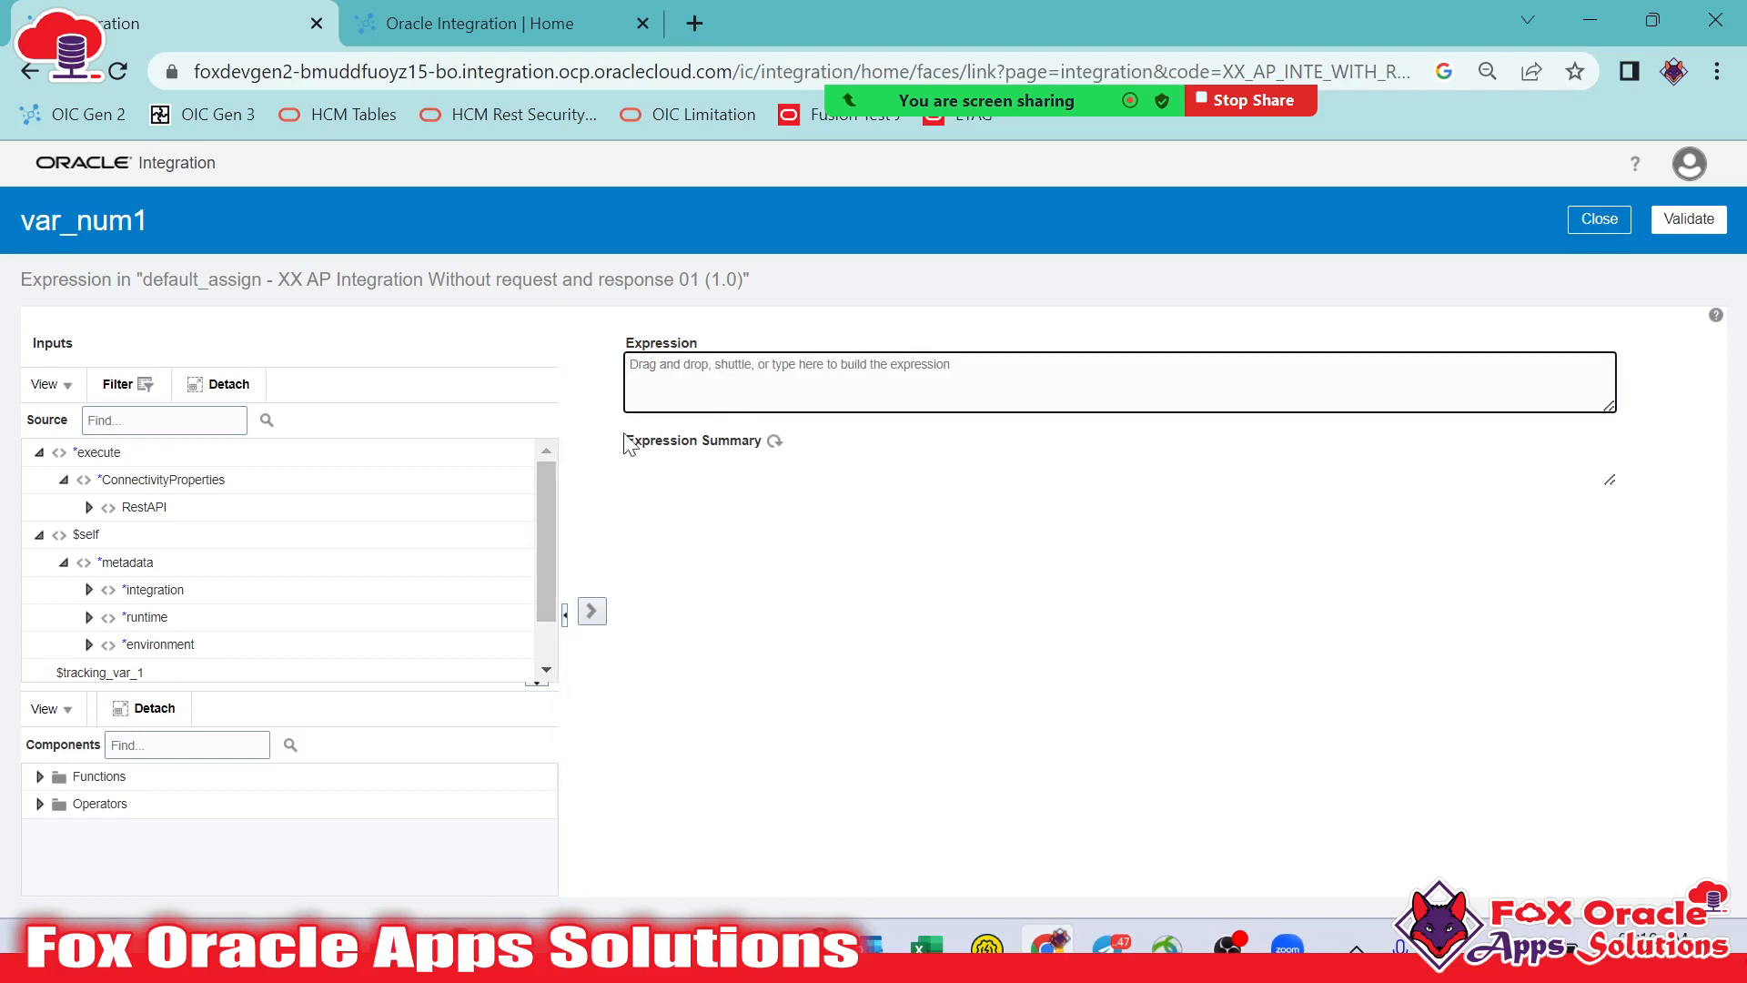
scroll(136, 564, down, 1)
scroll(132, 656, up, 1)
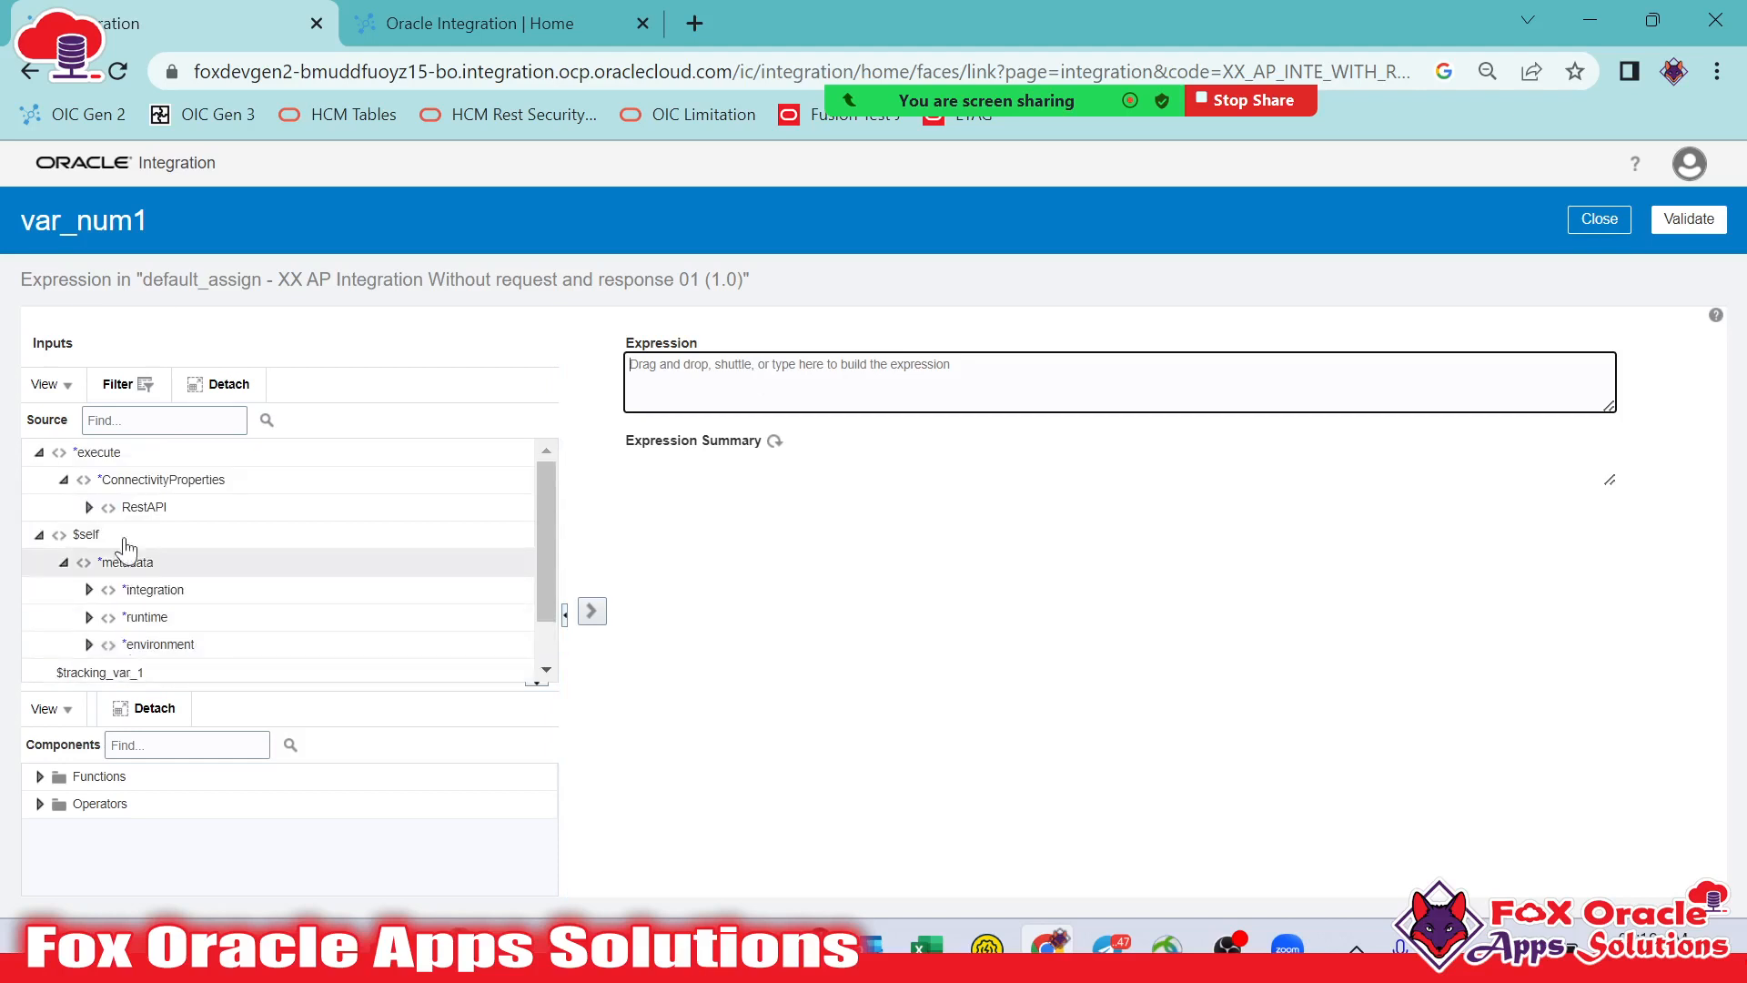
scroll(128, 616, down, 1)
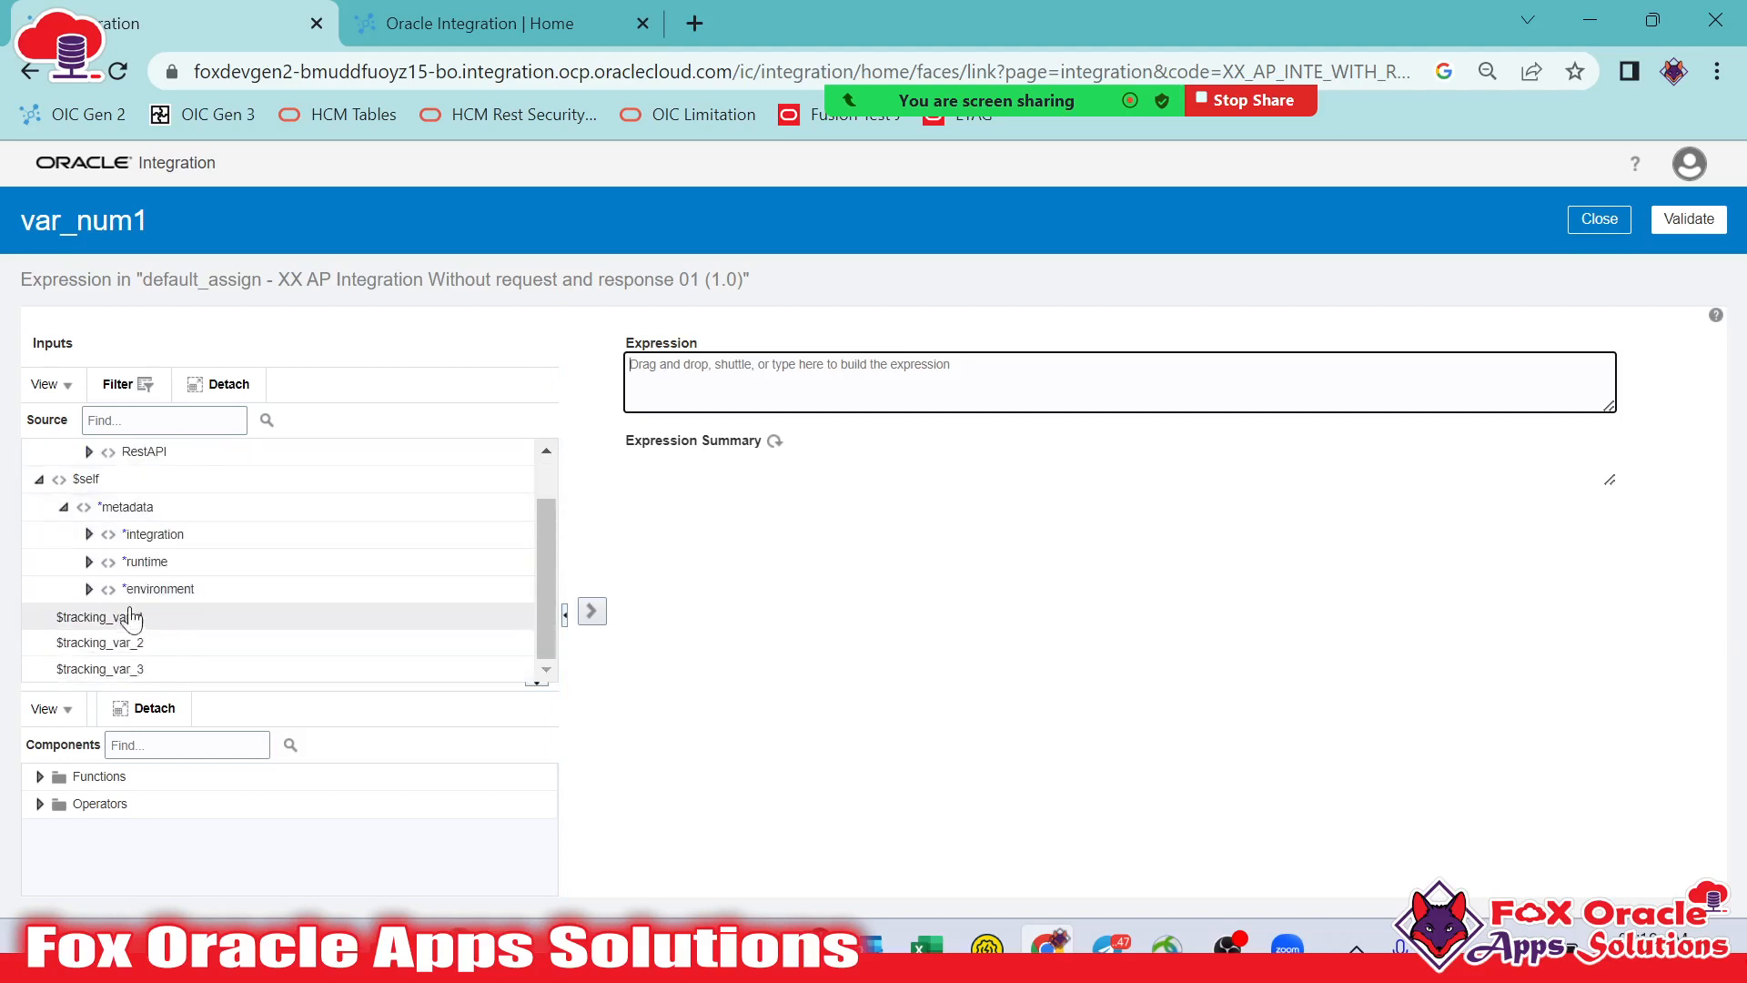
scroll(136, 613, up, 1)
scroll(136, 601, down, 1)
scroll(141, 590, up, 1)
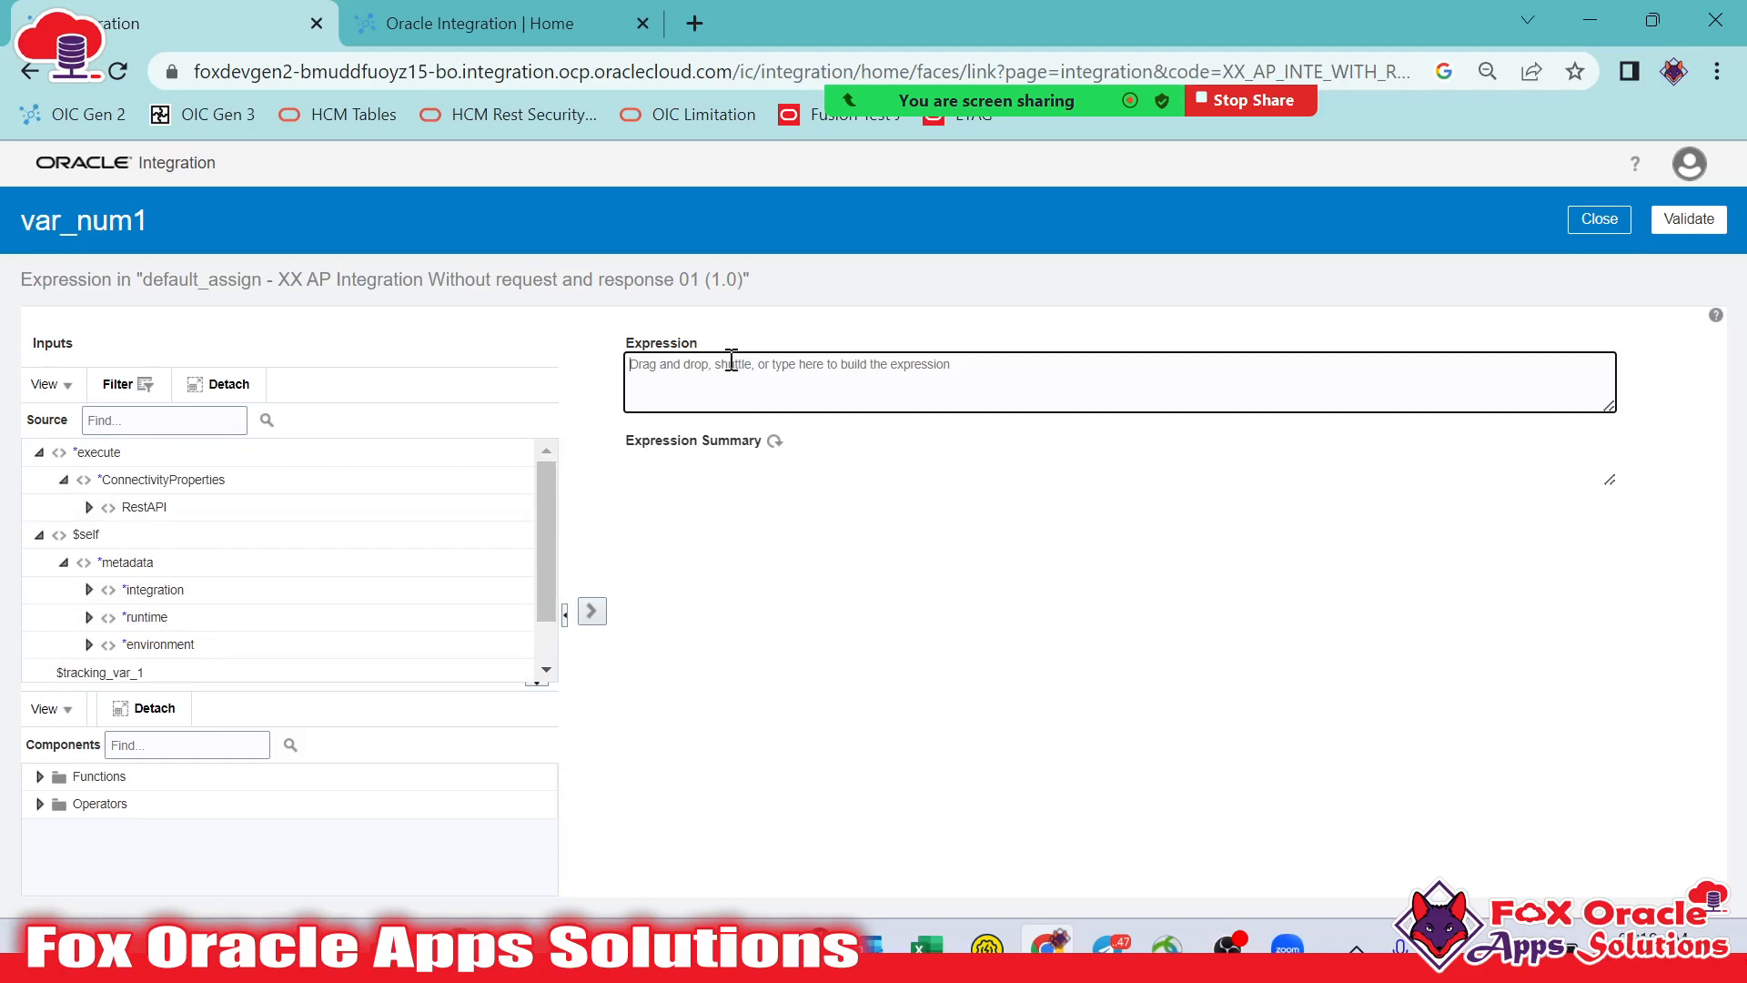
scroll(123, 610, down, 1)
scroll(121, 668, up, 1)
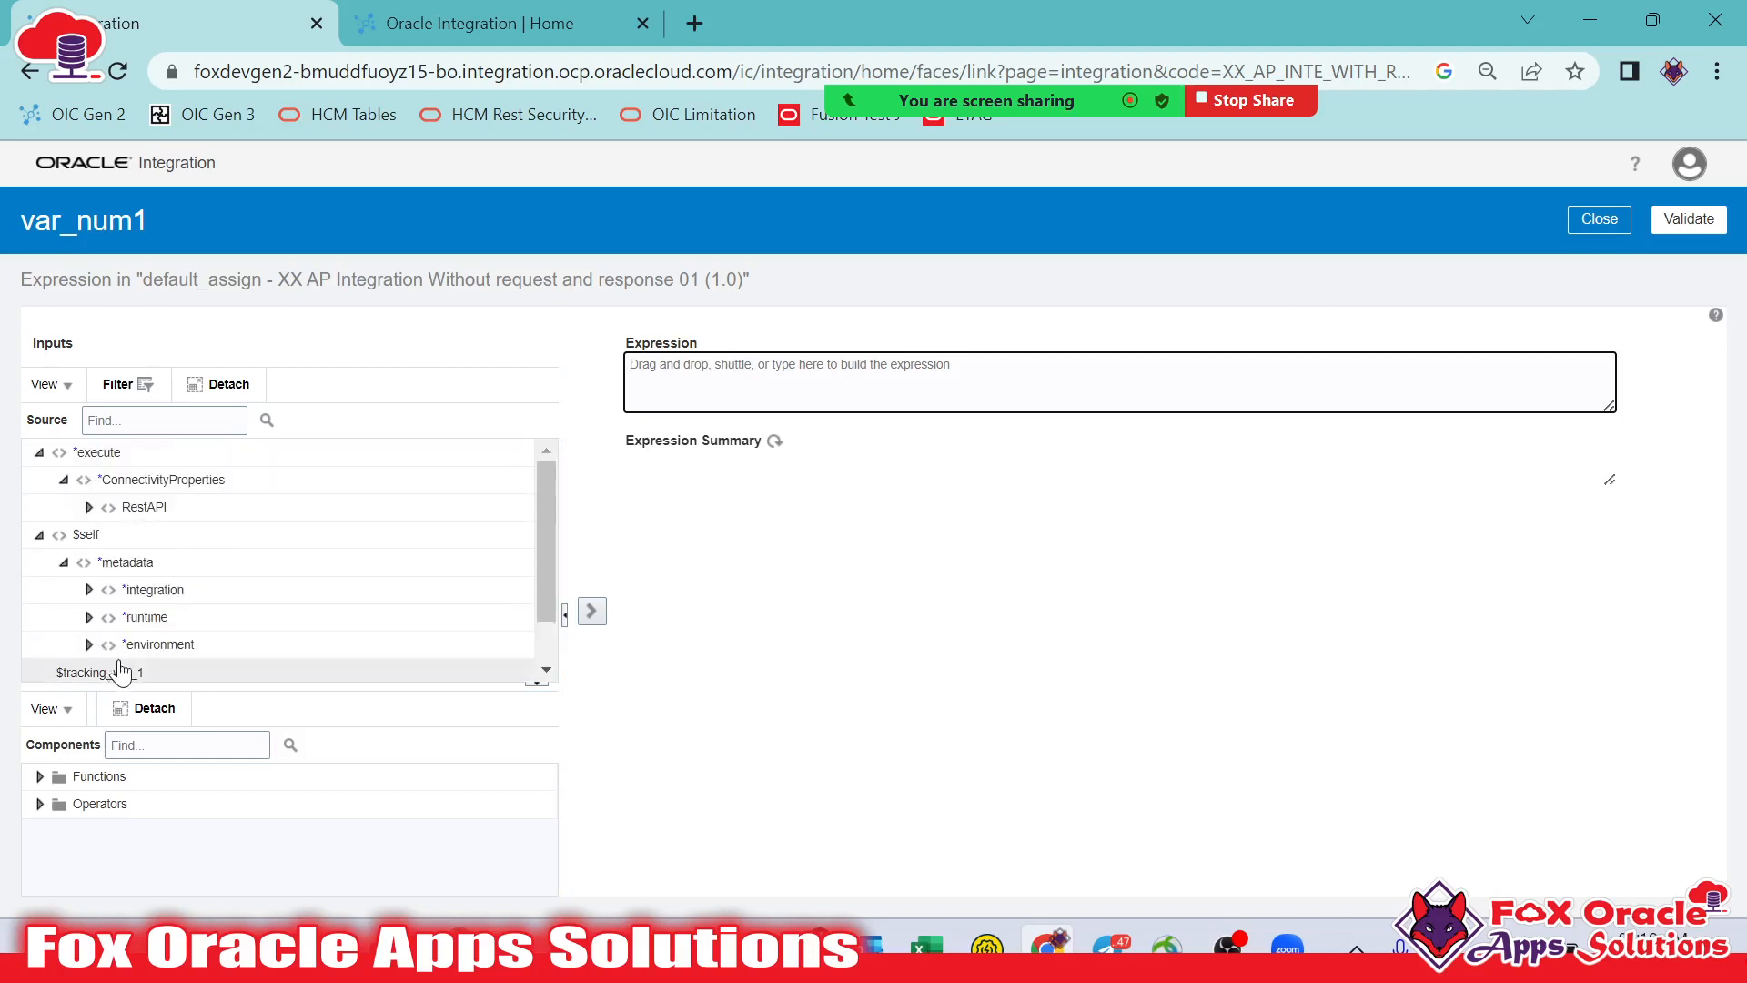
scroll(116, 605, down, 1)
scroll(116, 473, up, 1)
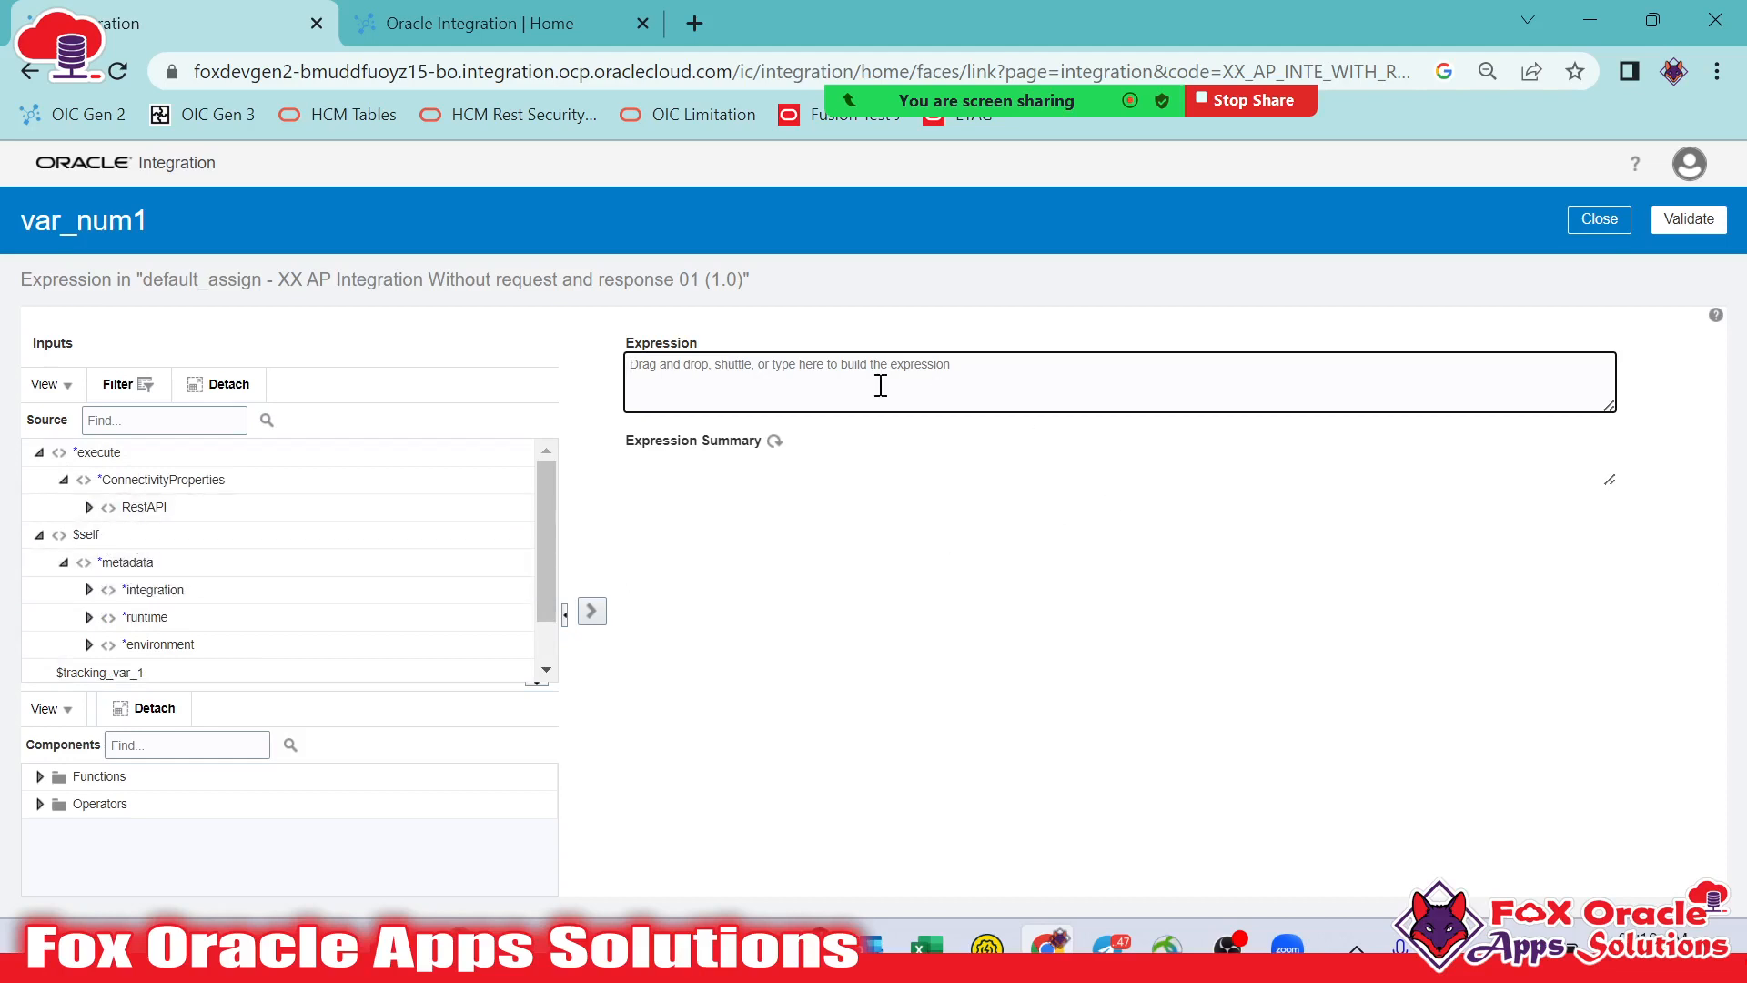
text(10)
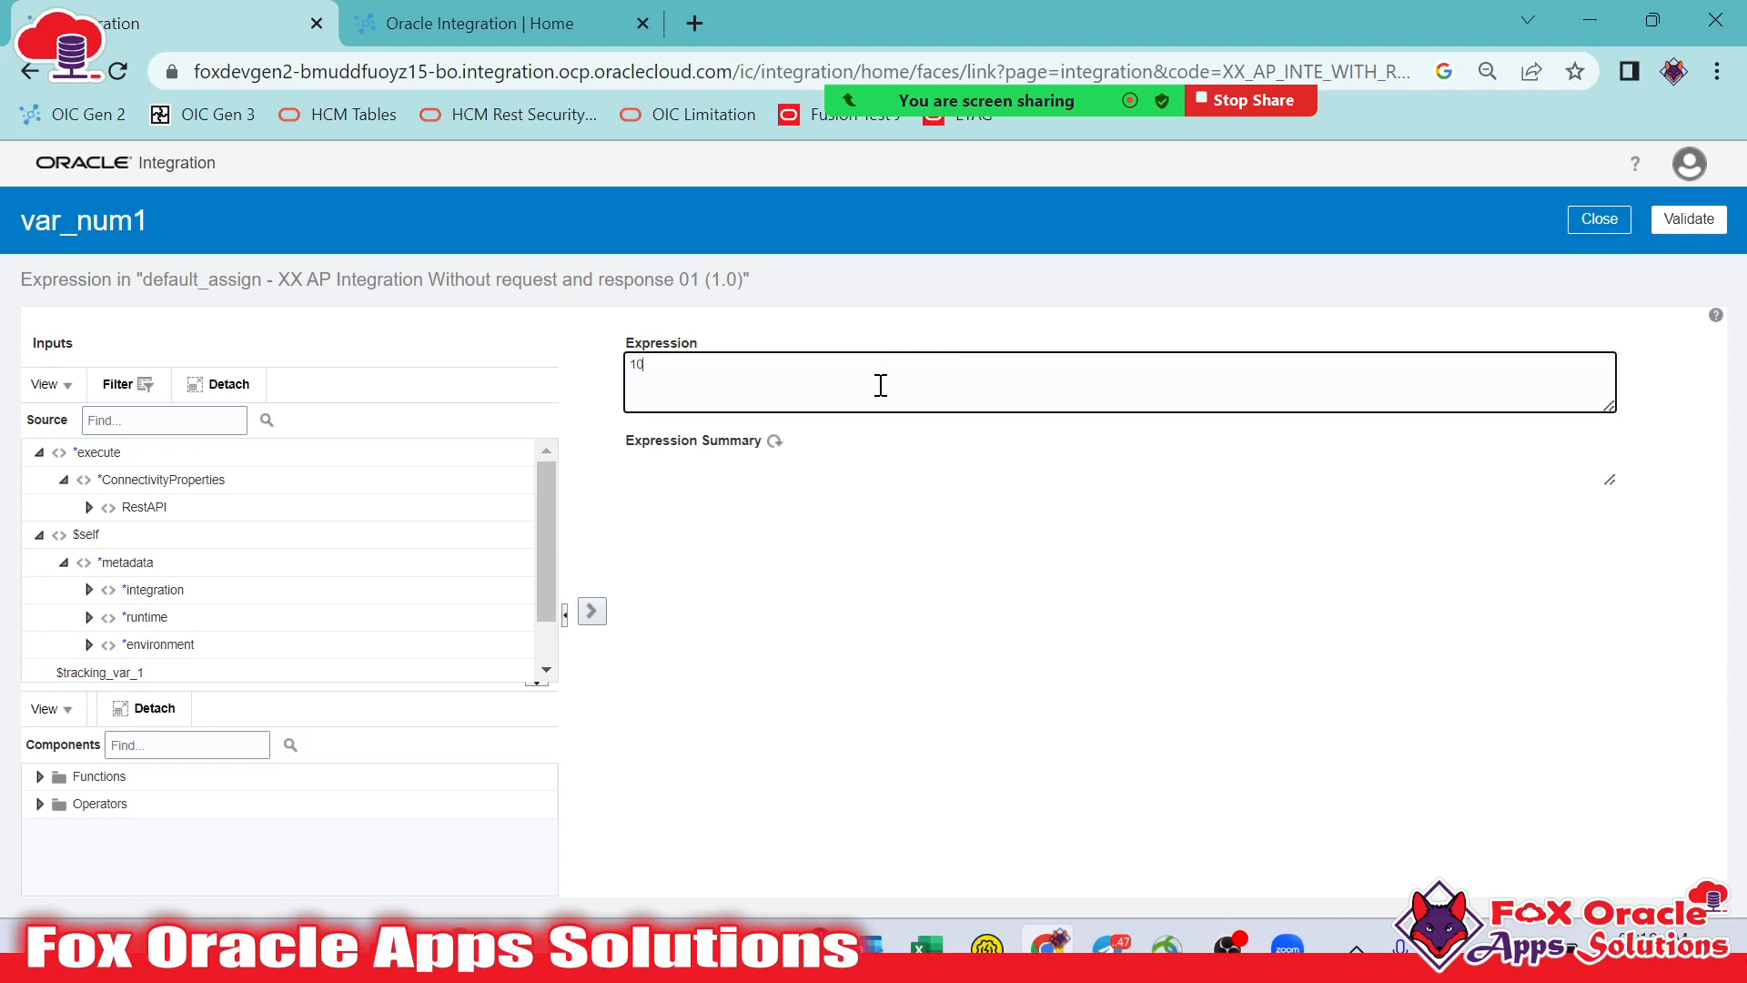
click(1689, 219)
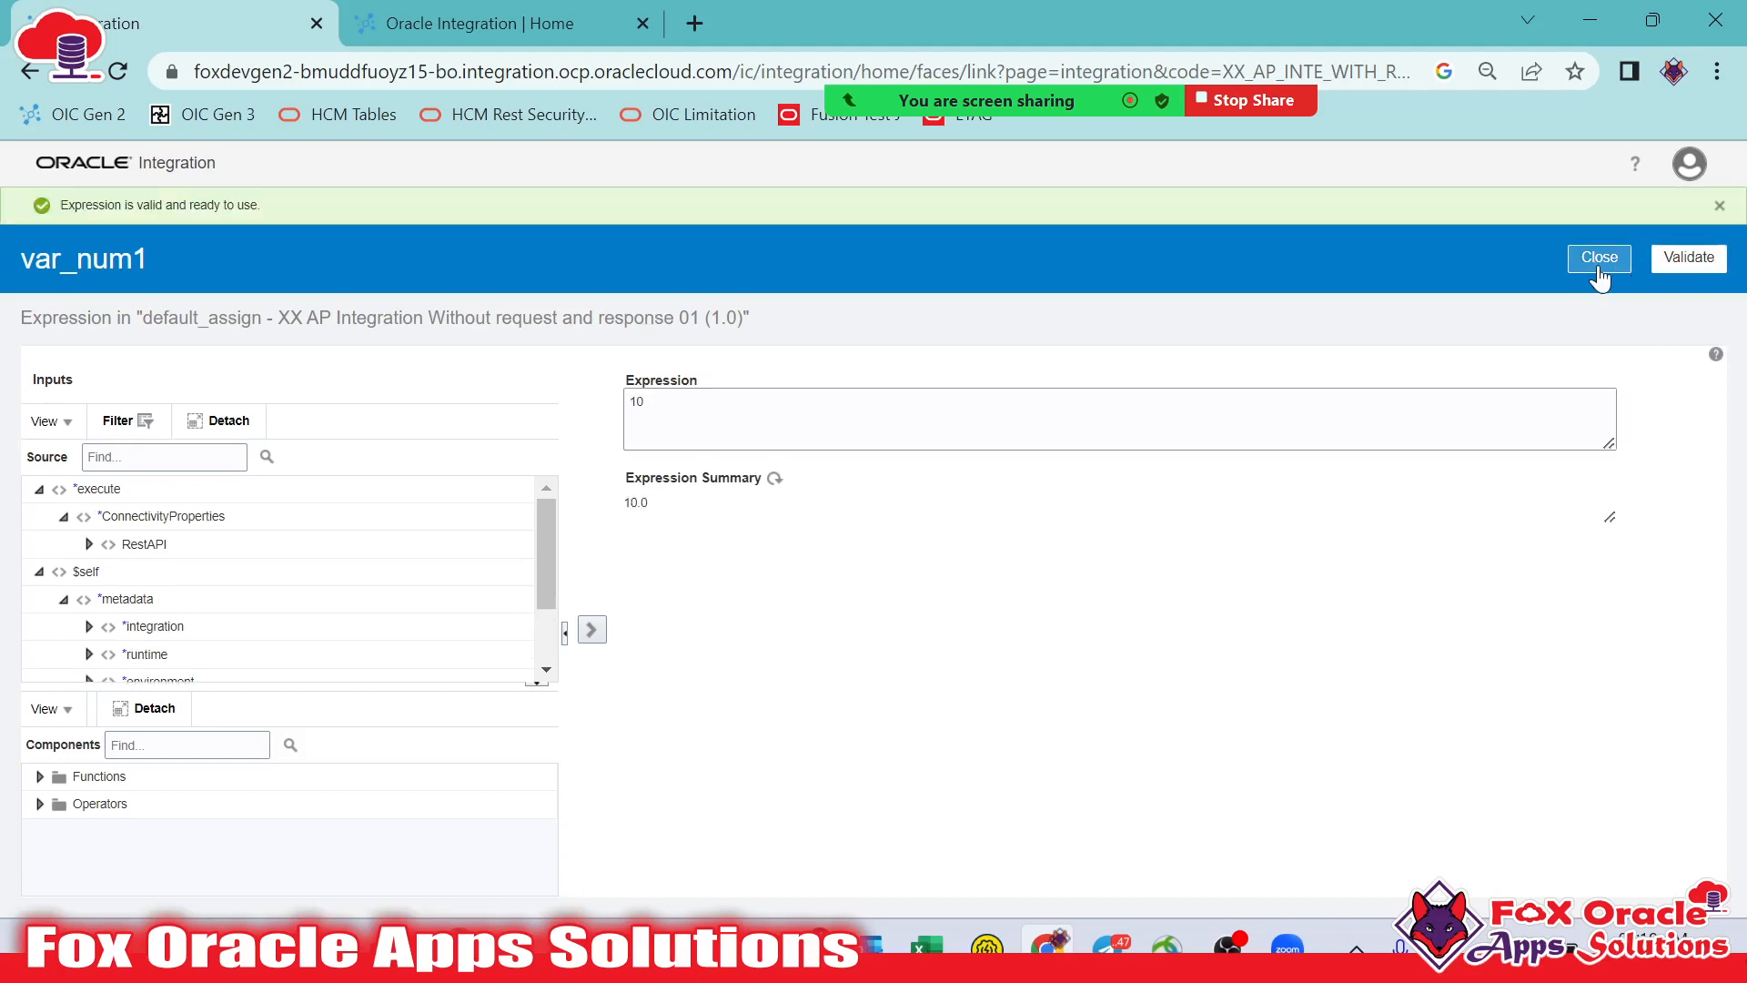
Return to the default_assign variable list and add a second assignment variable named var_num2
click(1591, 261)
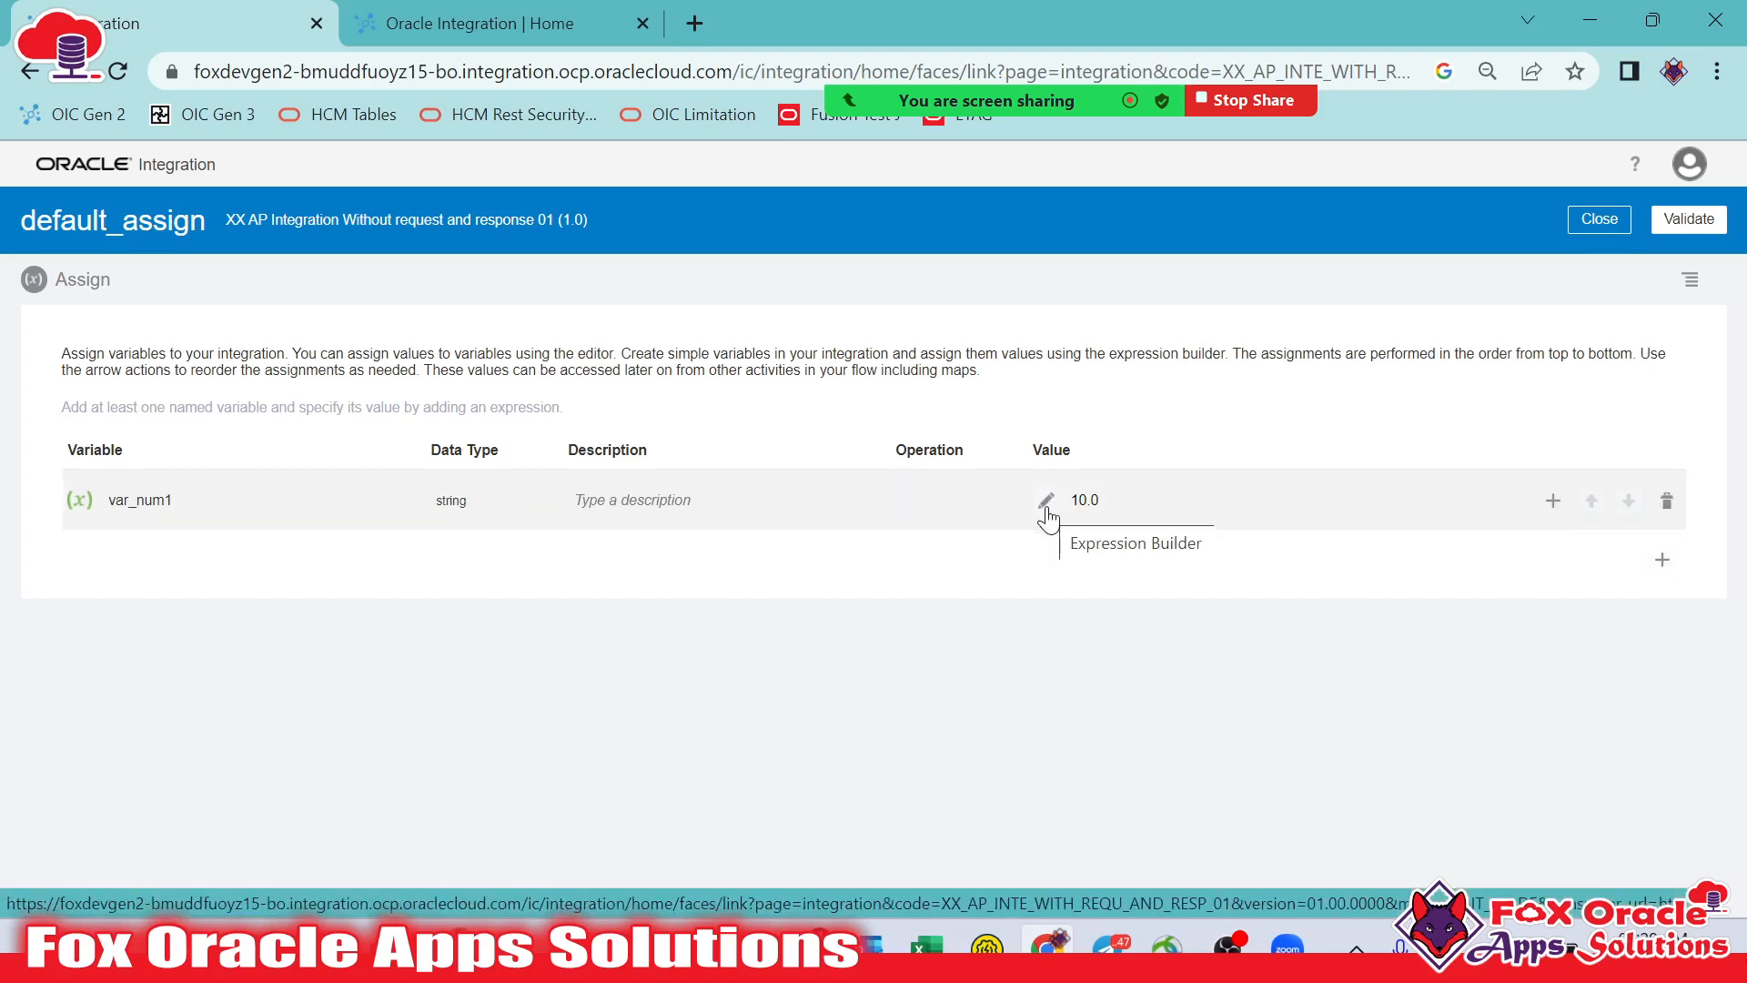
click(1662, 558)
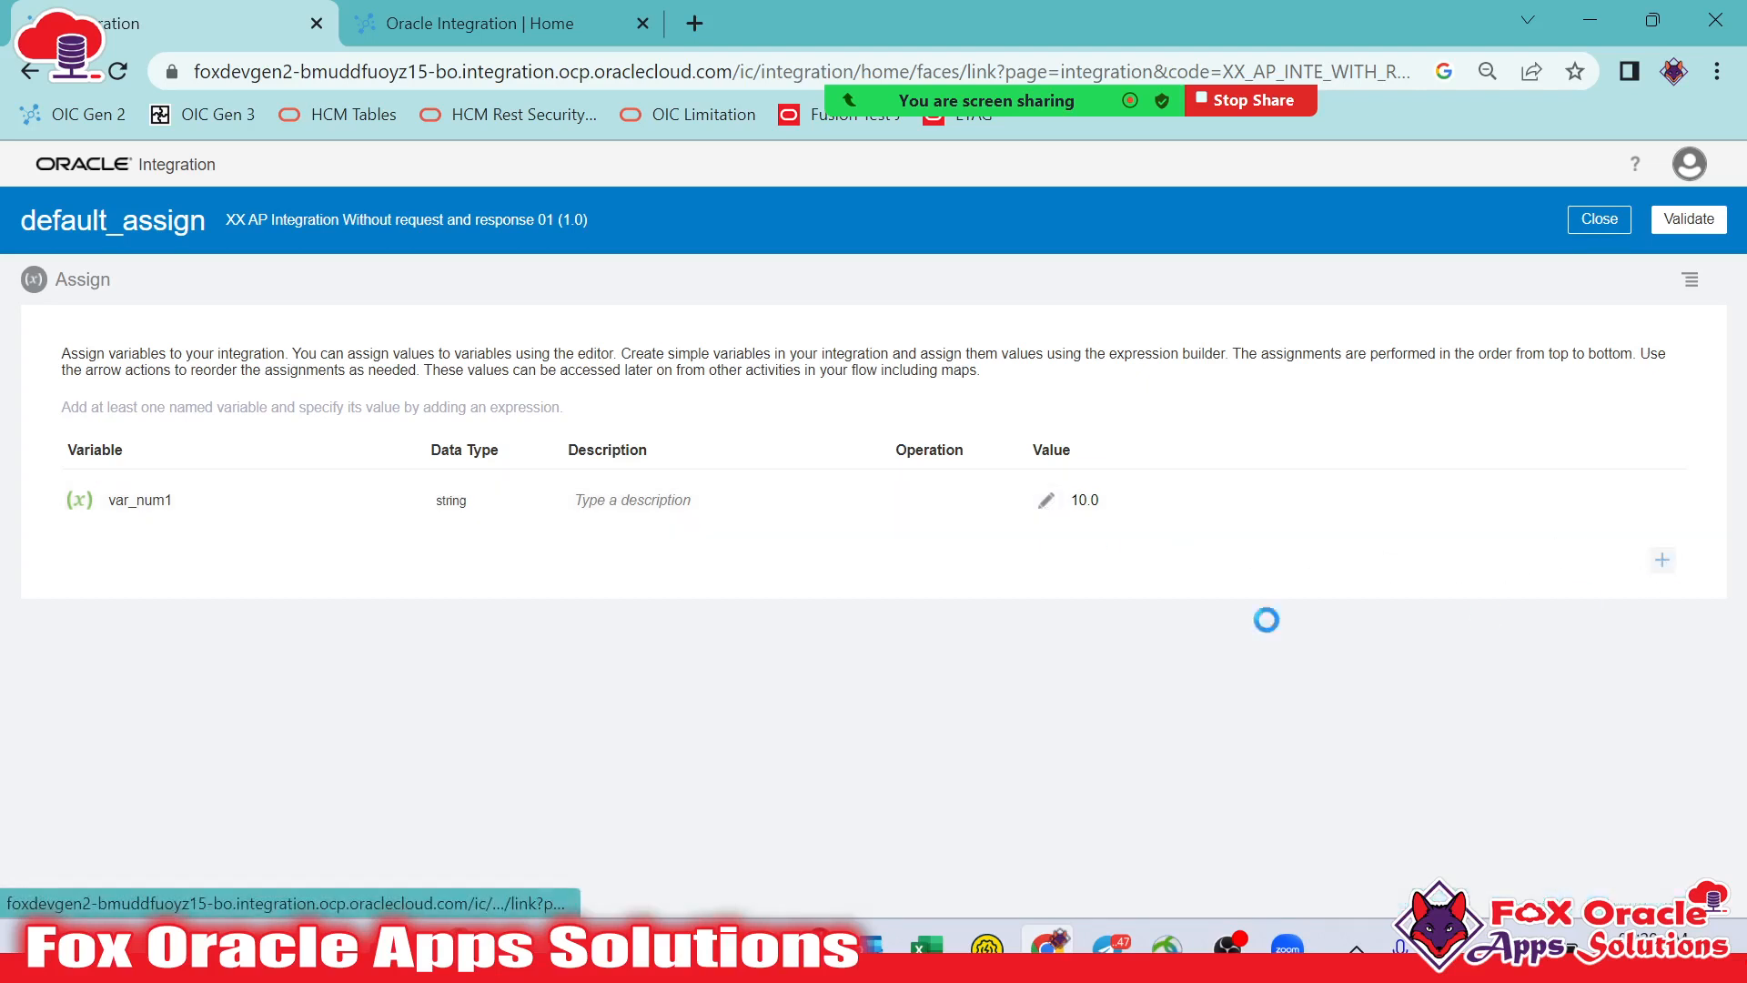
drag(299, 563, 9, 583)
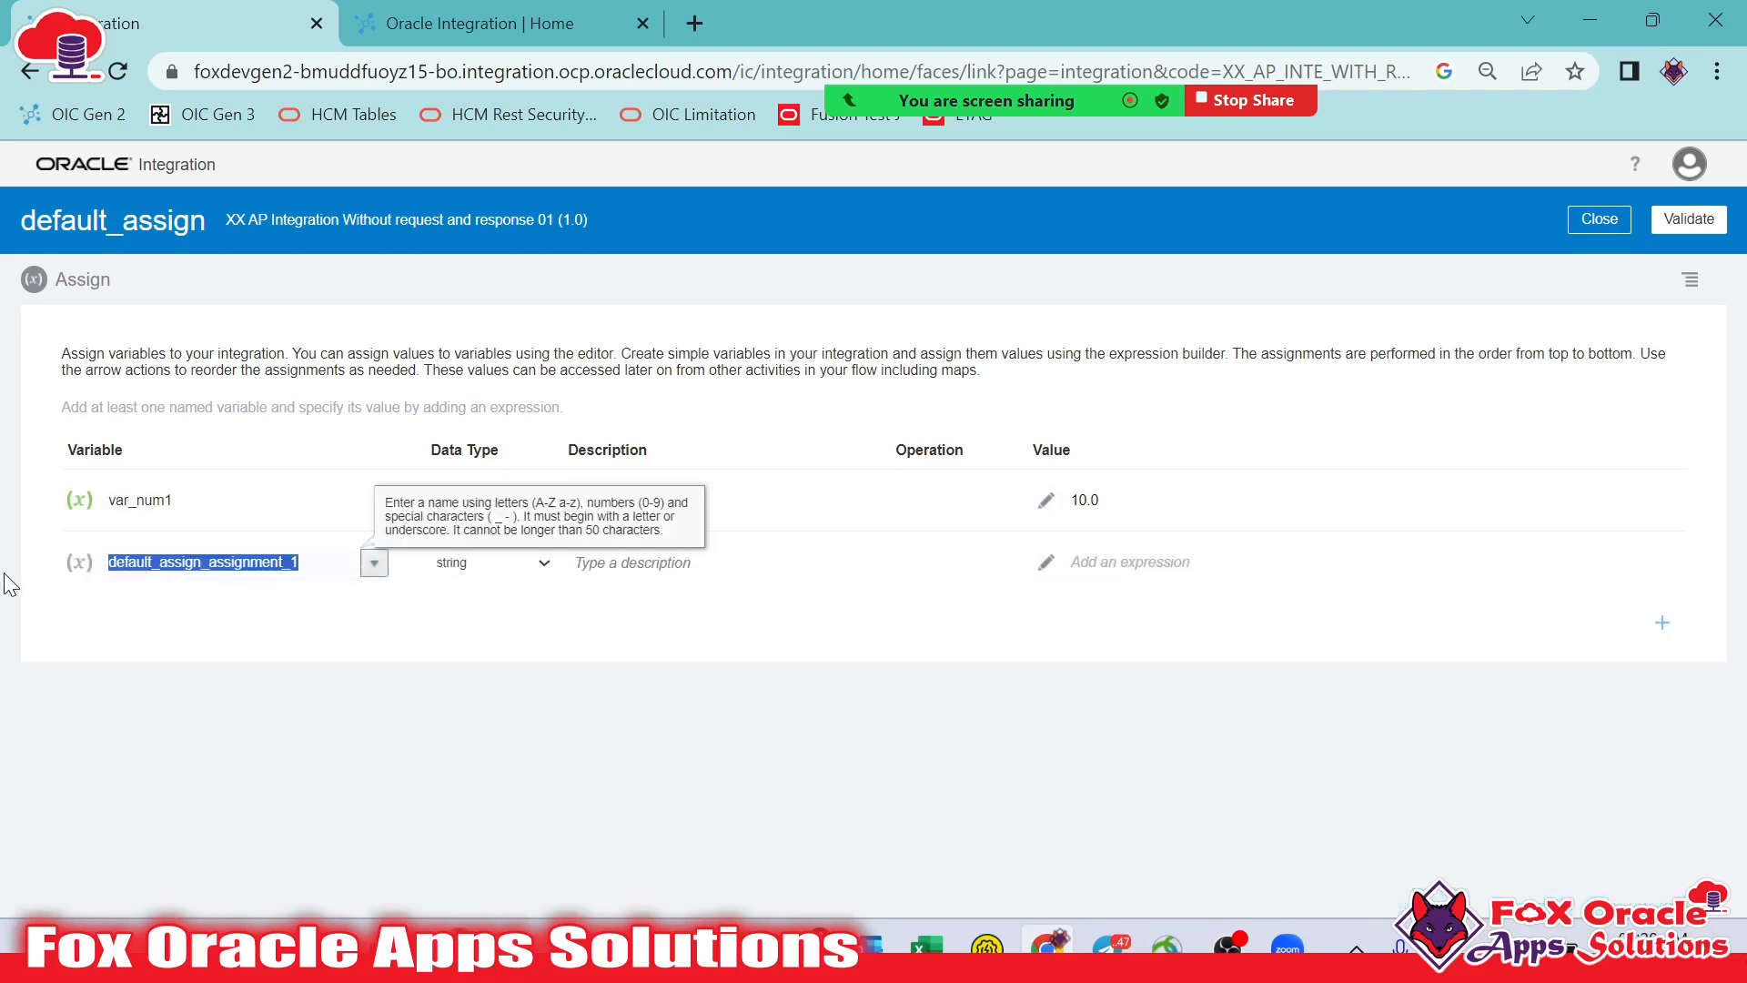
text(var_num2)
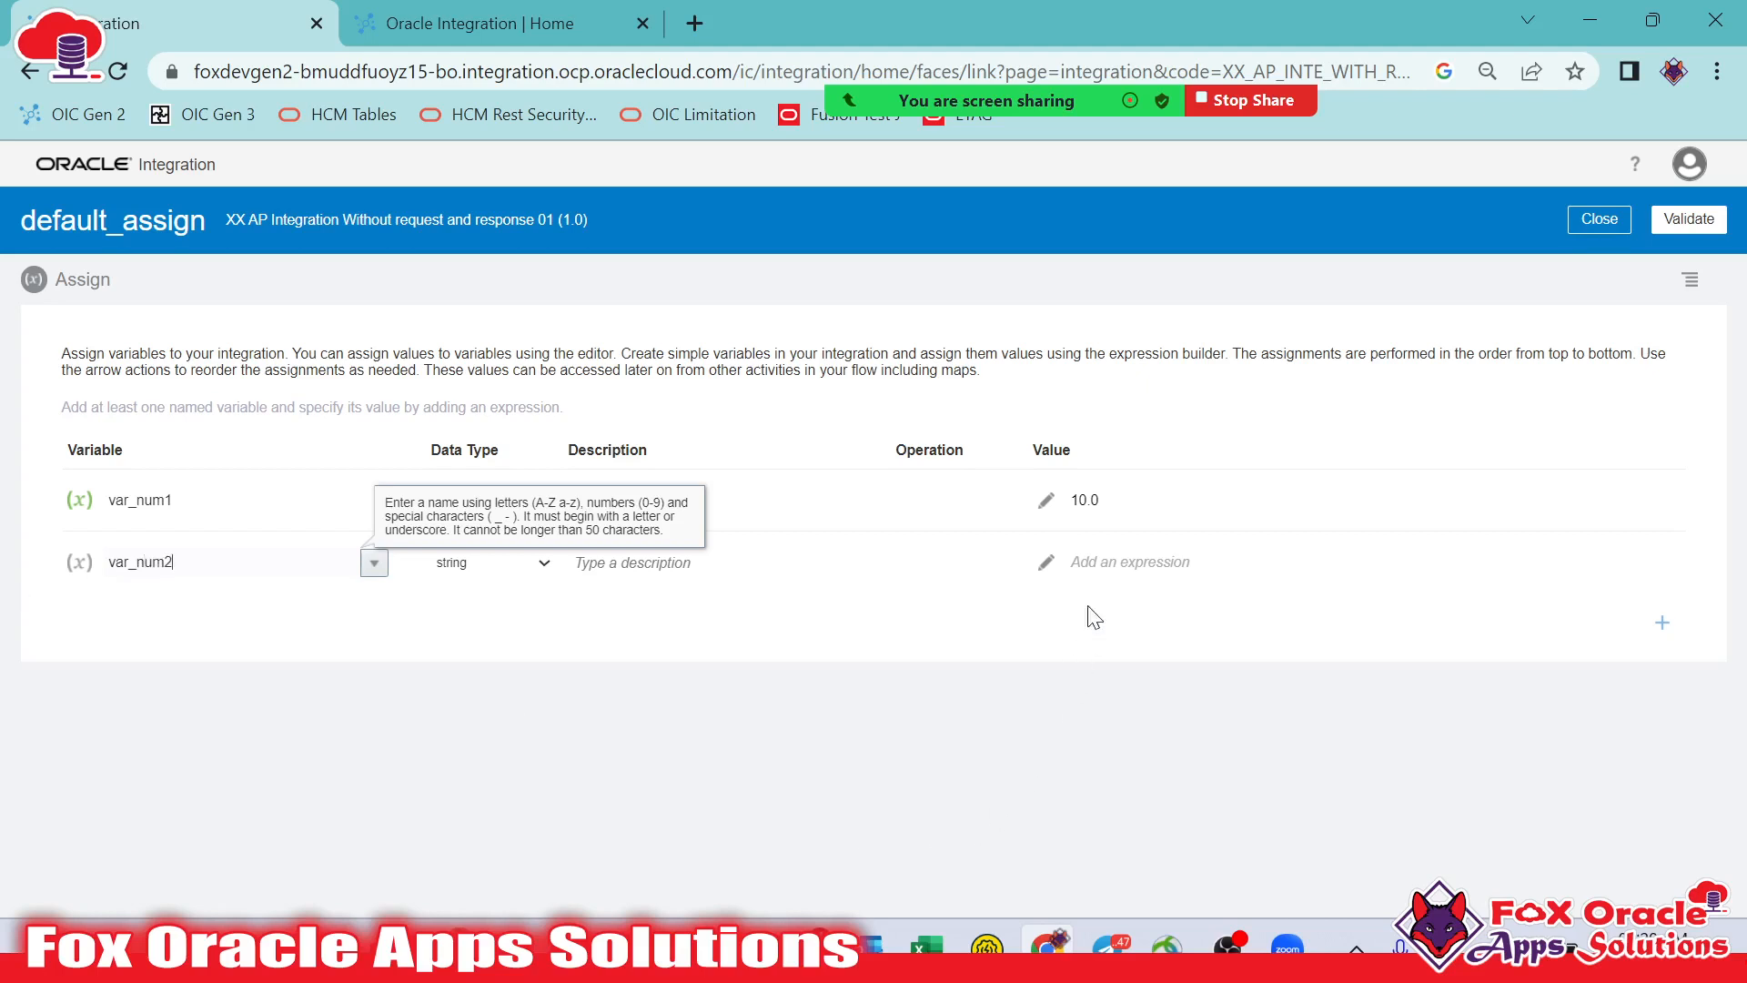
Set the value expression of var_num2 to 20 and validate it
click(1046, 563)
text(20)
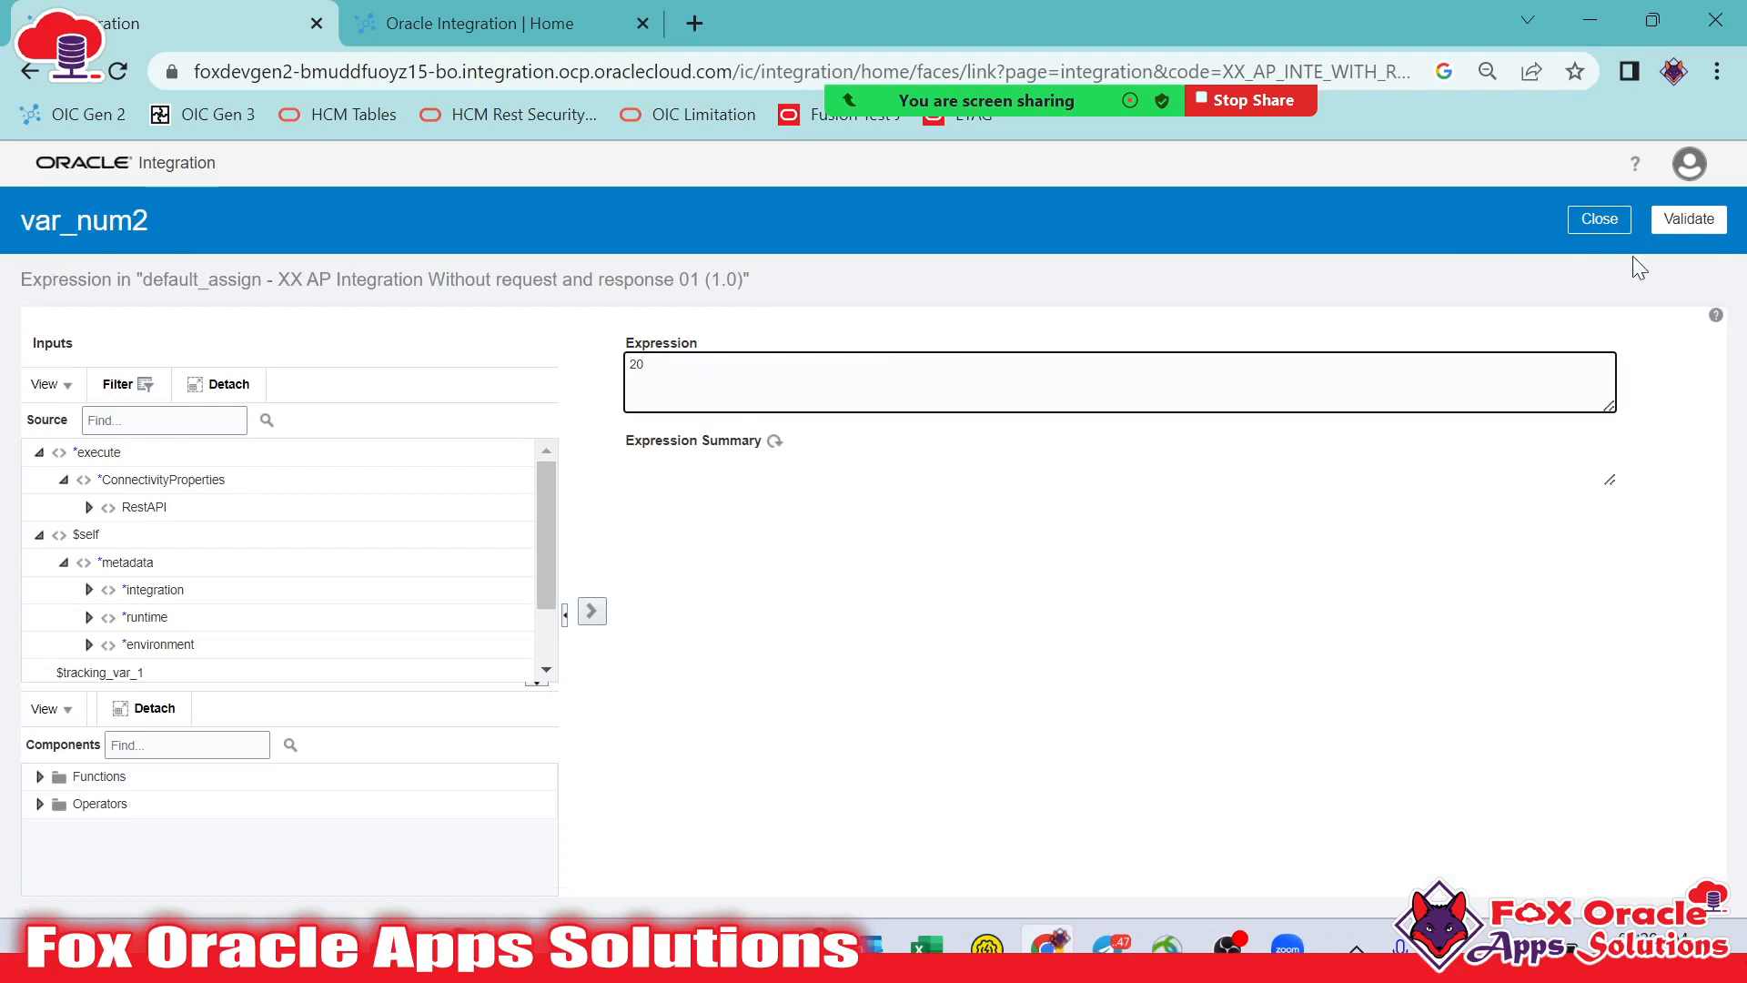
click(1689, 220)
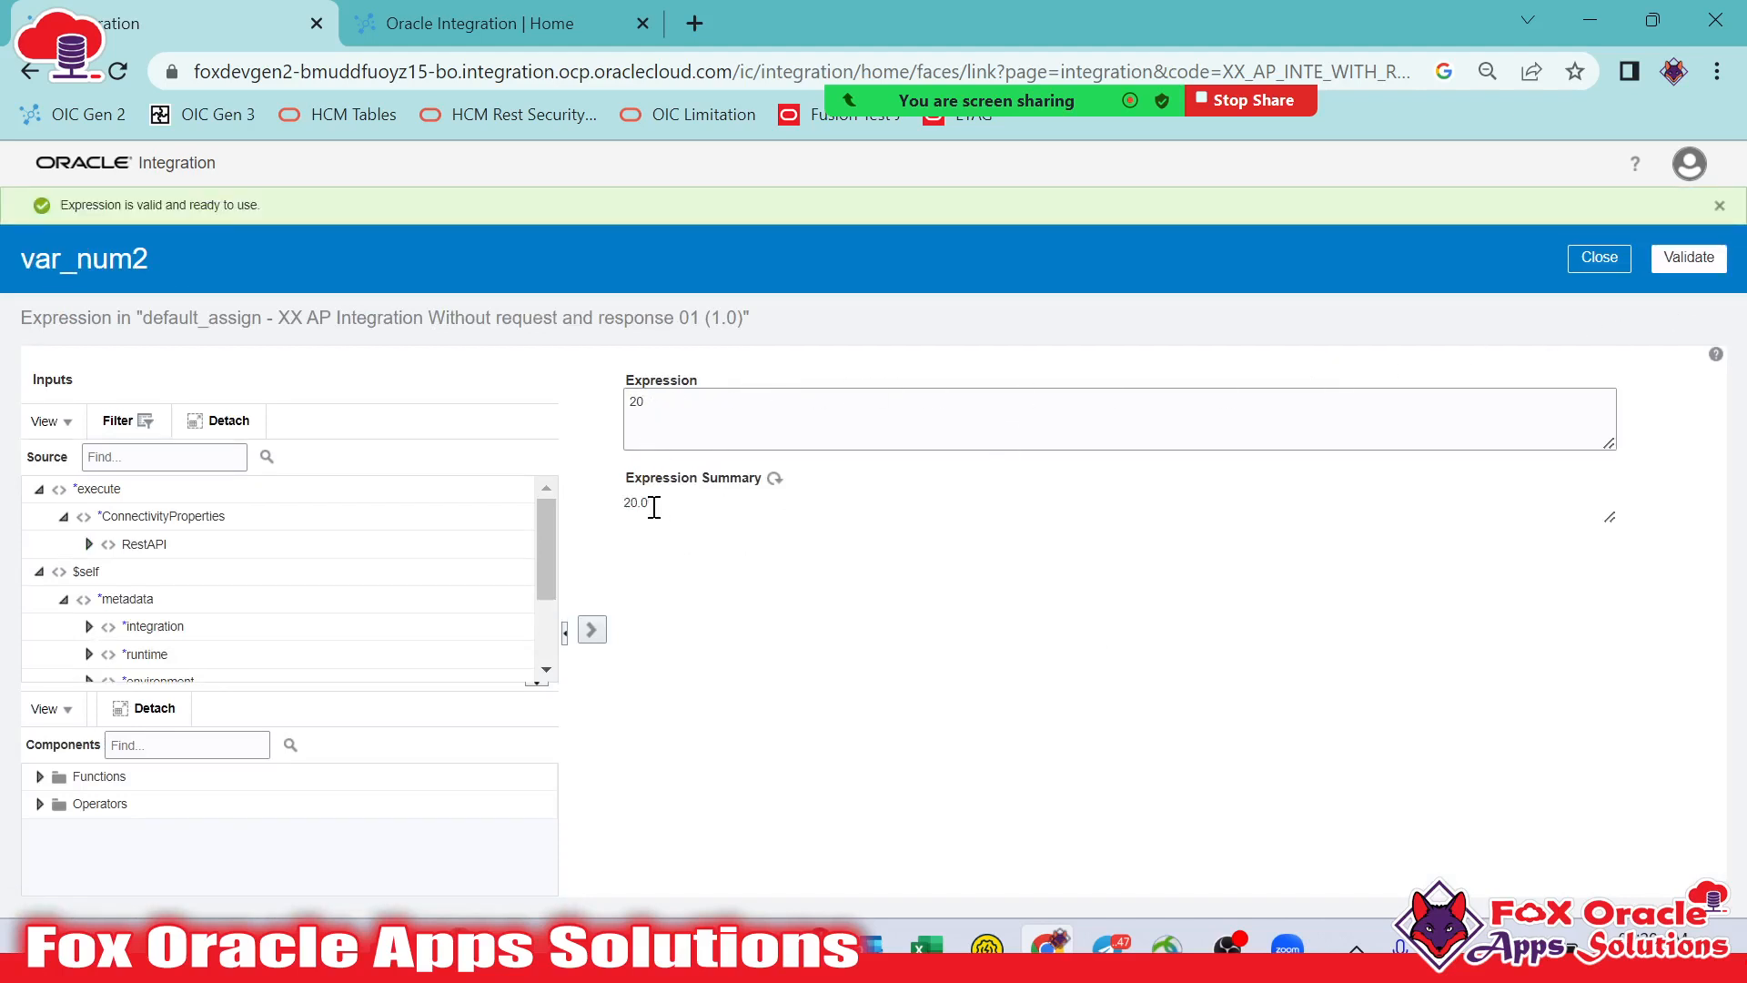
drag(655, 507, 626, 514)
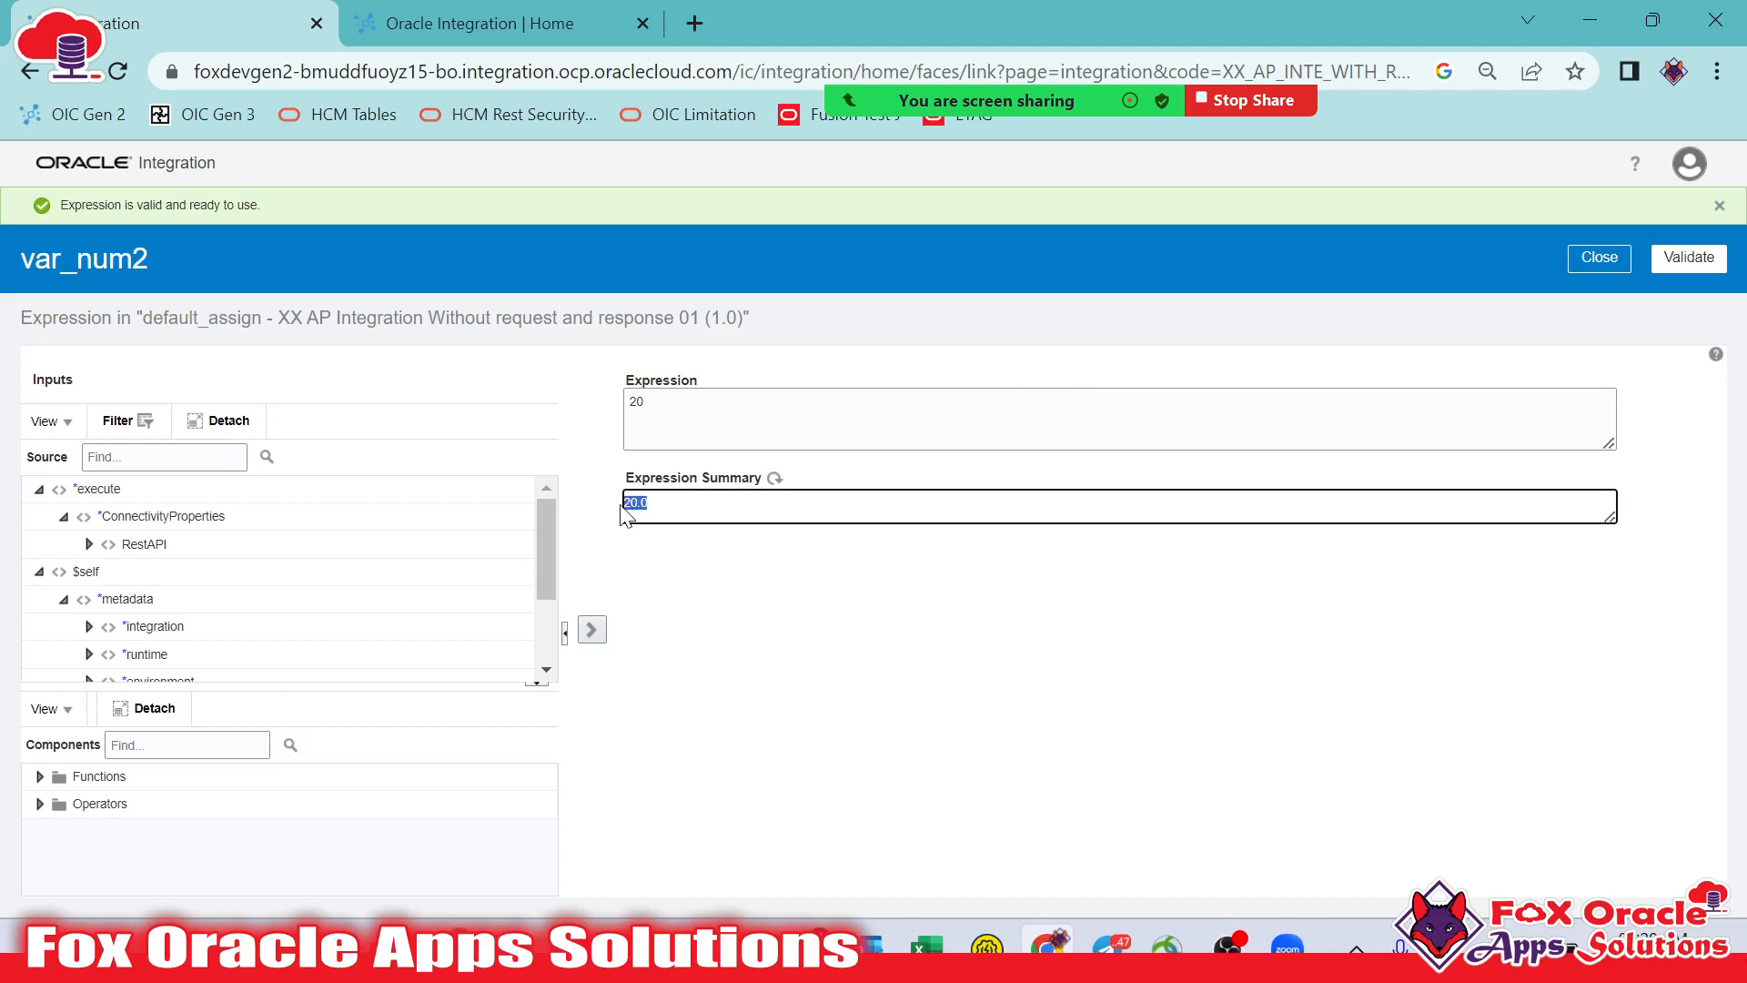
Try the quoted string '20' as the var_num2 expression, validate it and check the expression summary
click(669, 405)
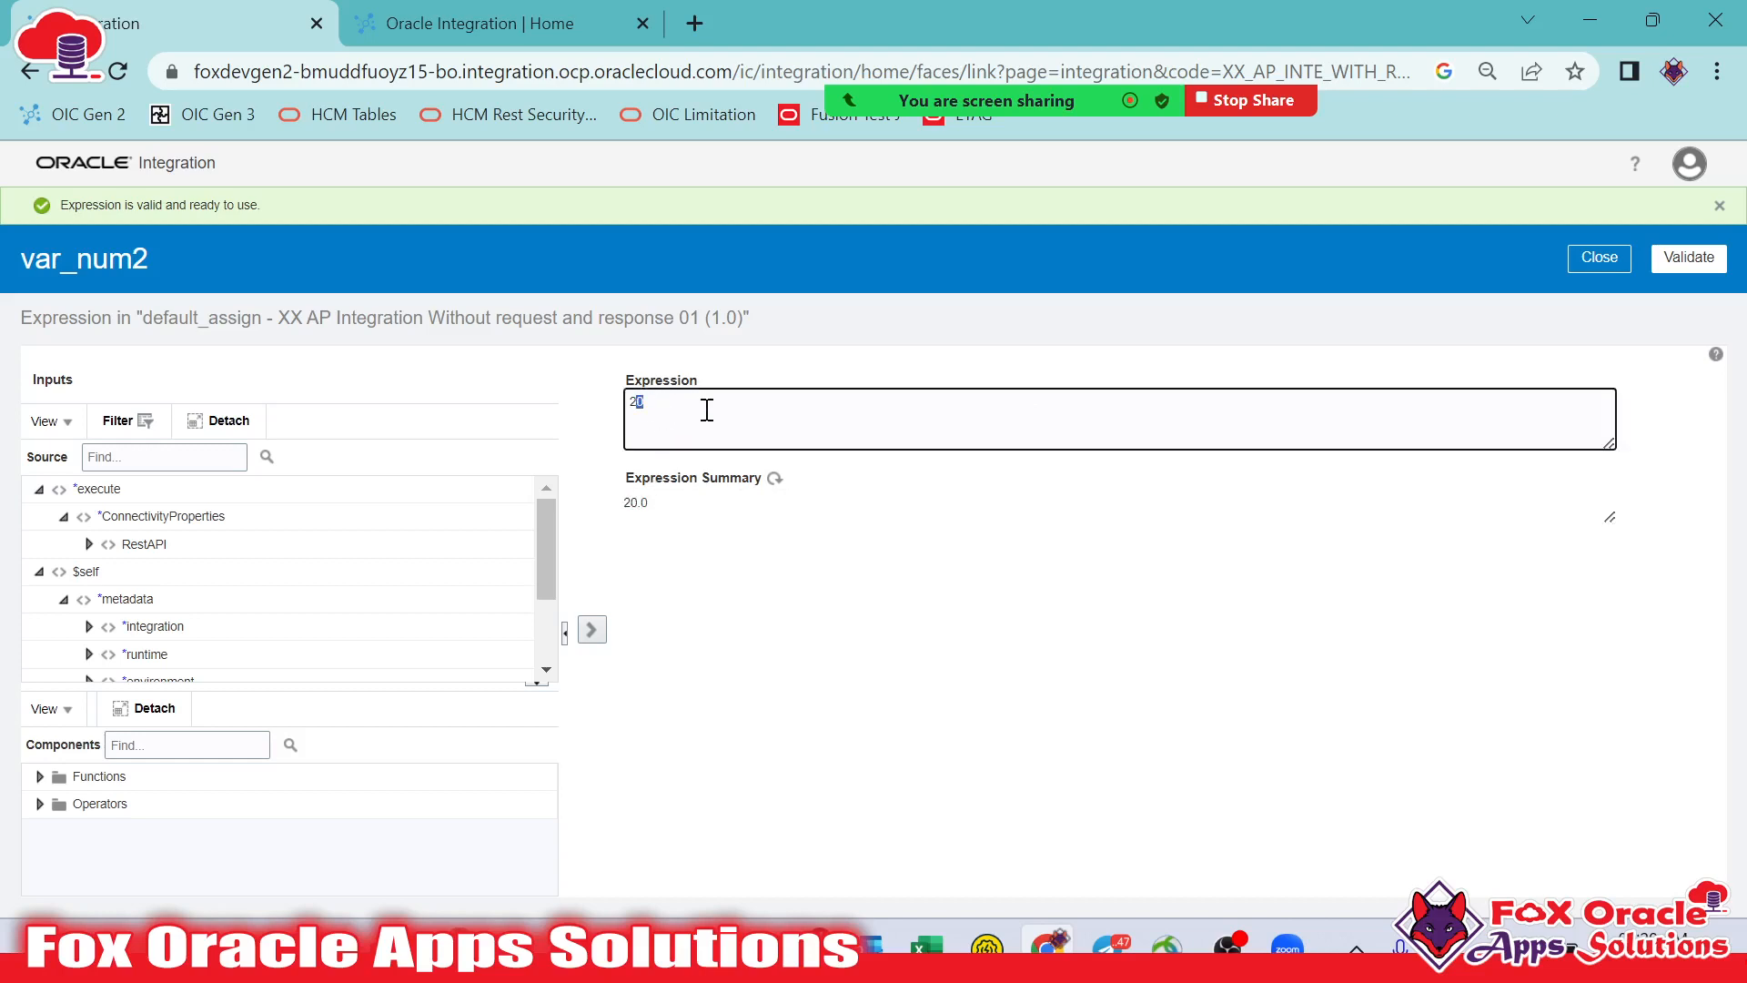
click(722, 386)
click(705, 397)
text('20)
key(Home)
text(')
drag(661, 396, 637, 401)
click(1689, 258)
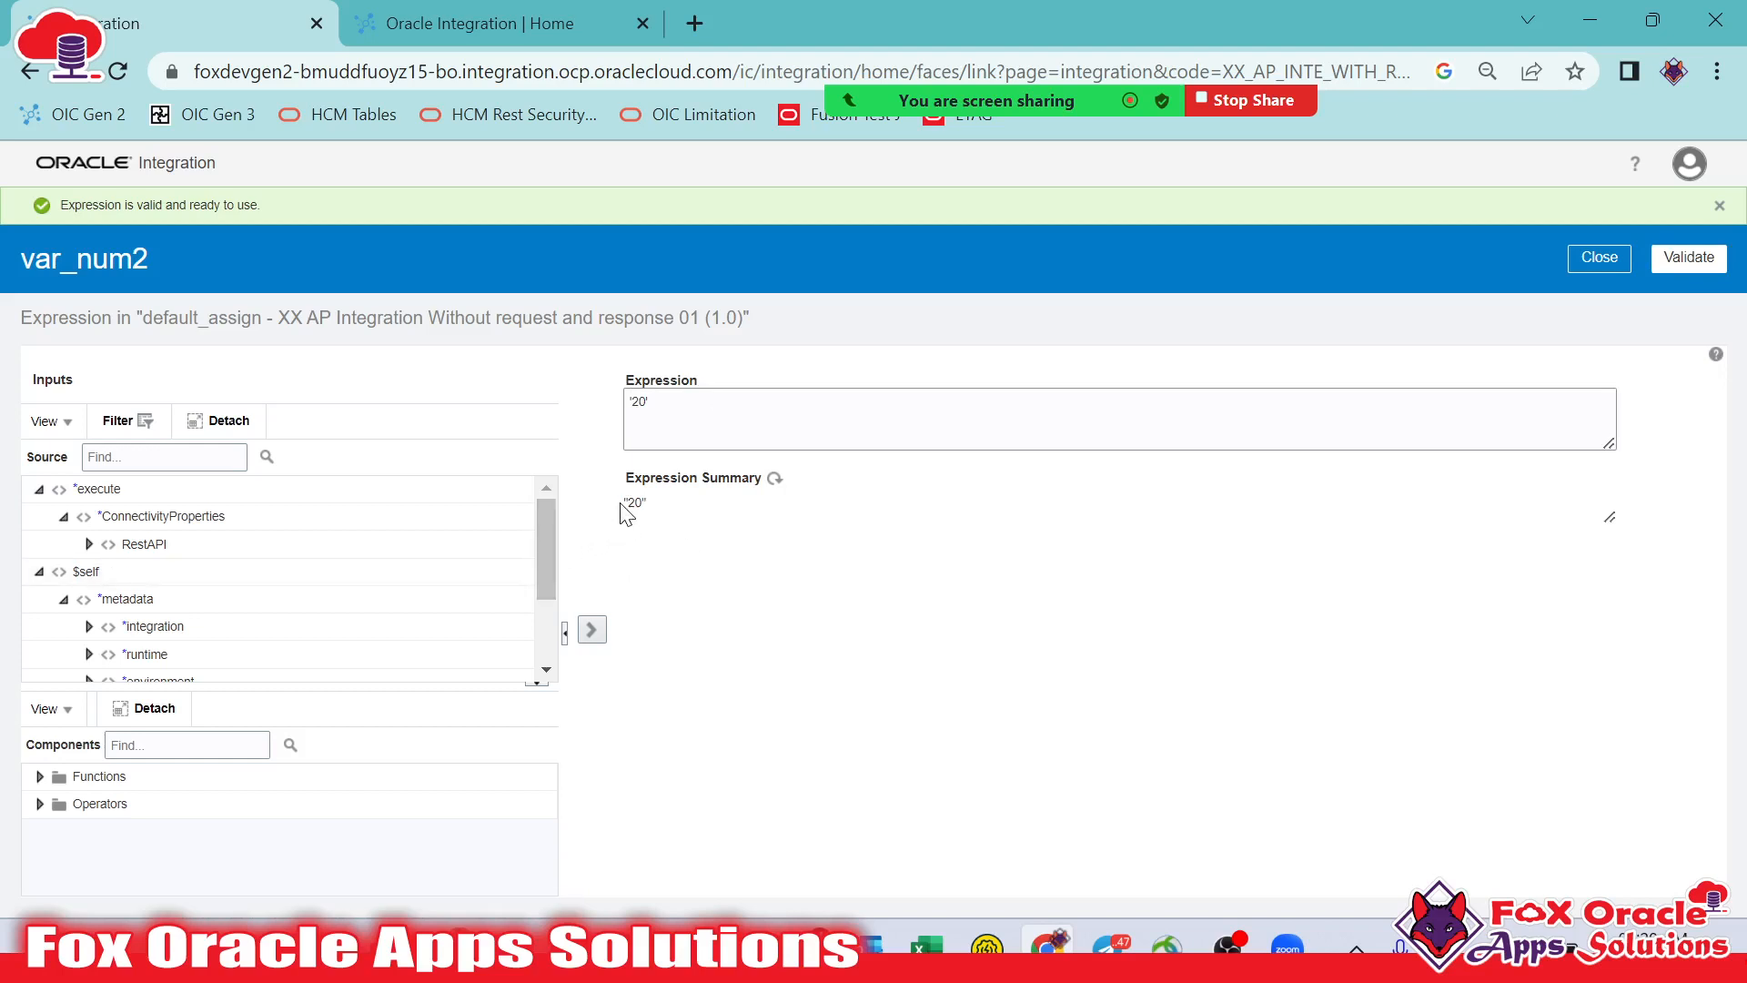
drag(663, 504, 610, 508)
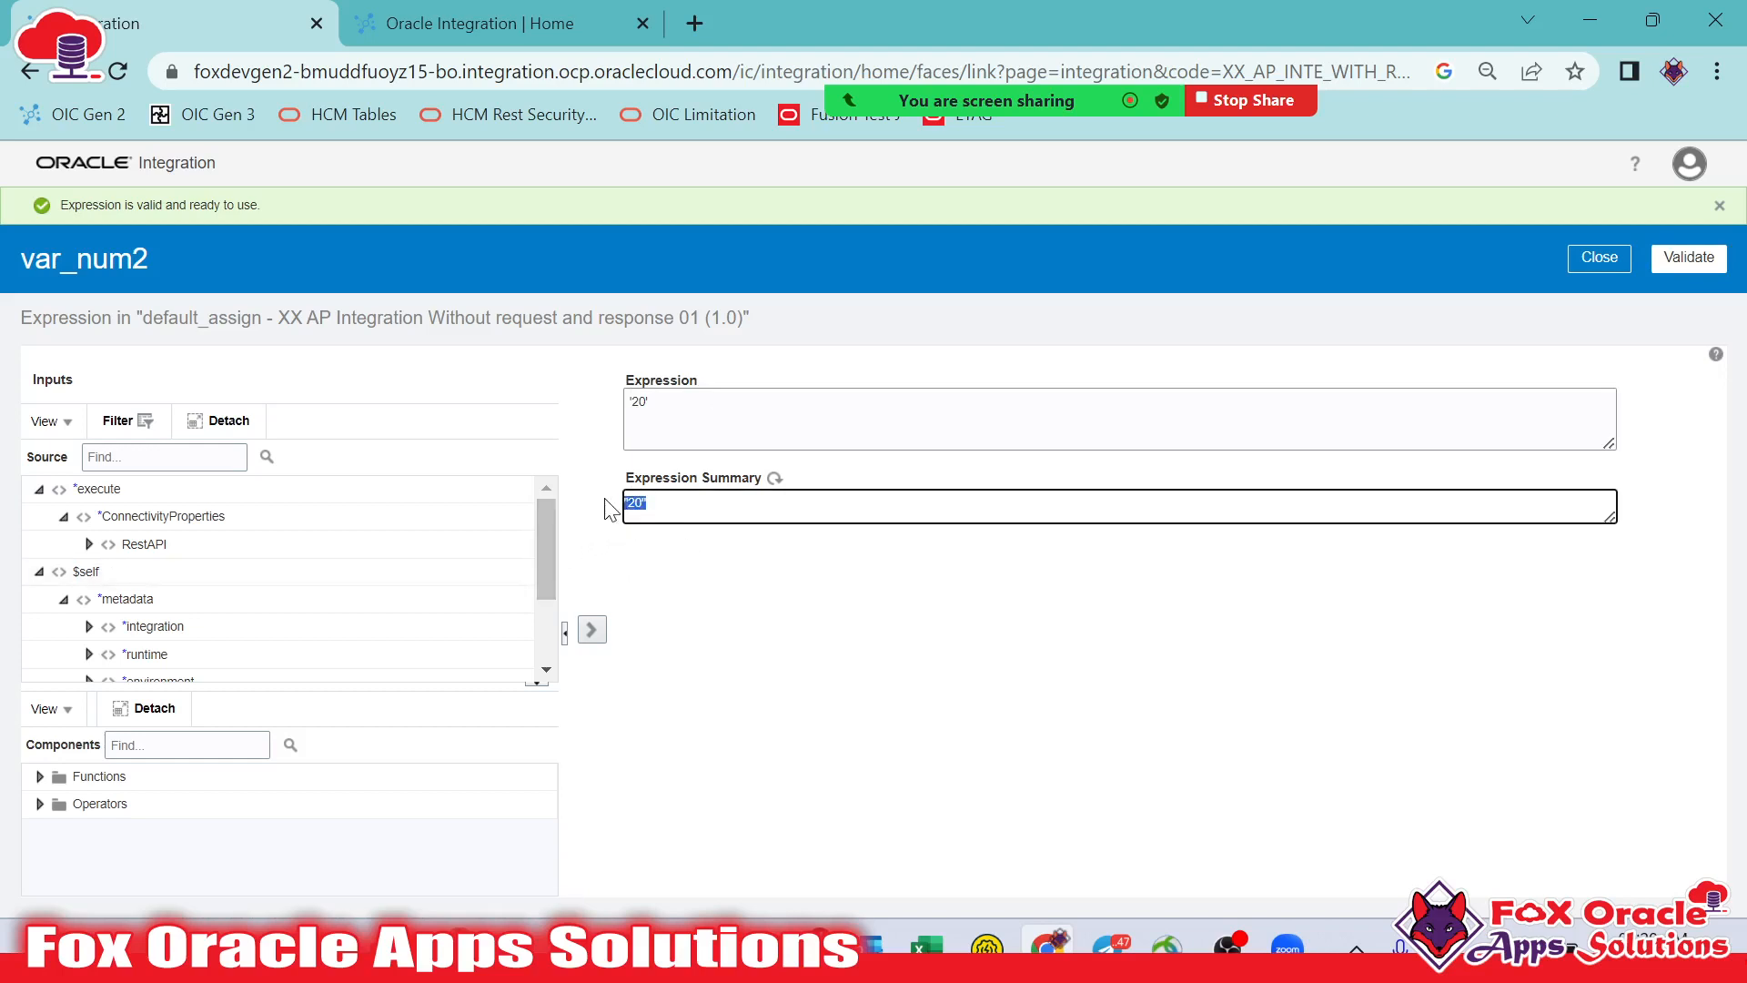
Restore the var_num2 expression to an unquoted 20, validate it and close the expression builder
click(706, 421)
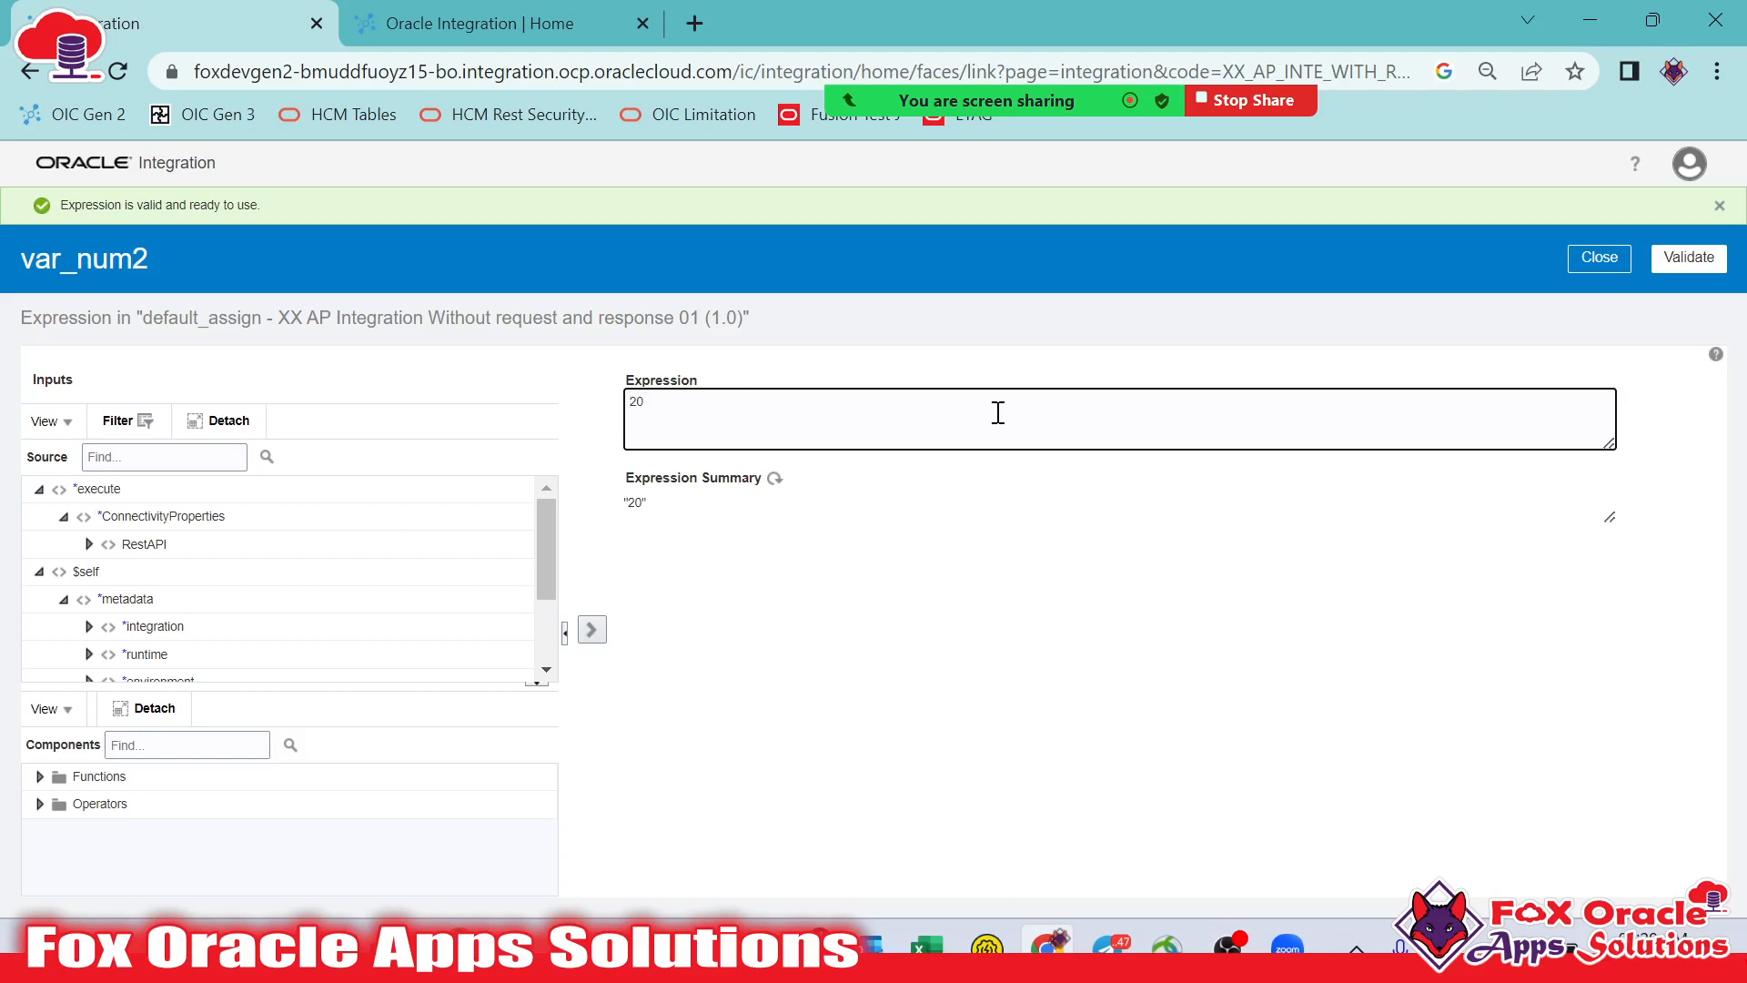
click(1688, 257)
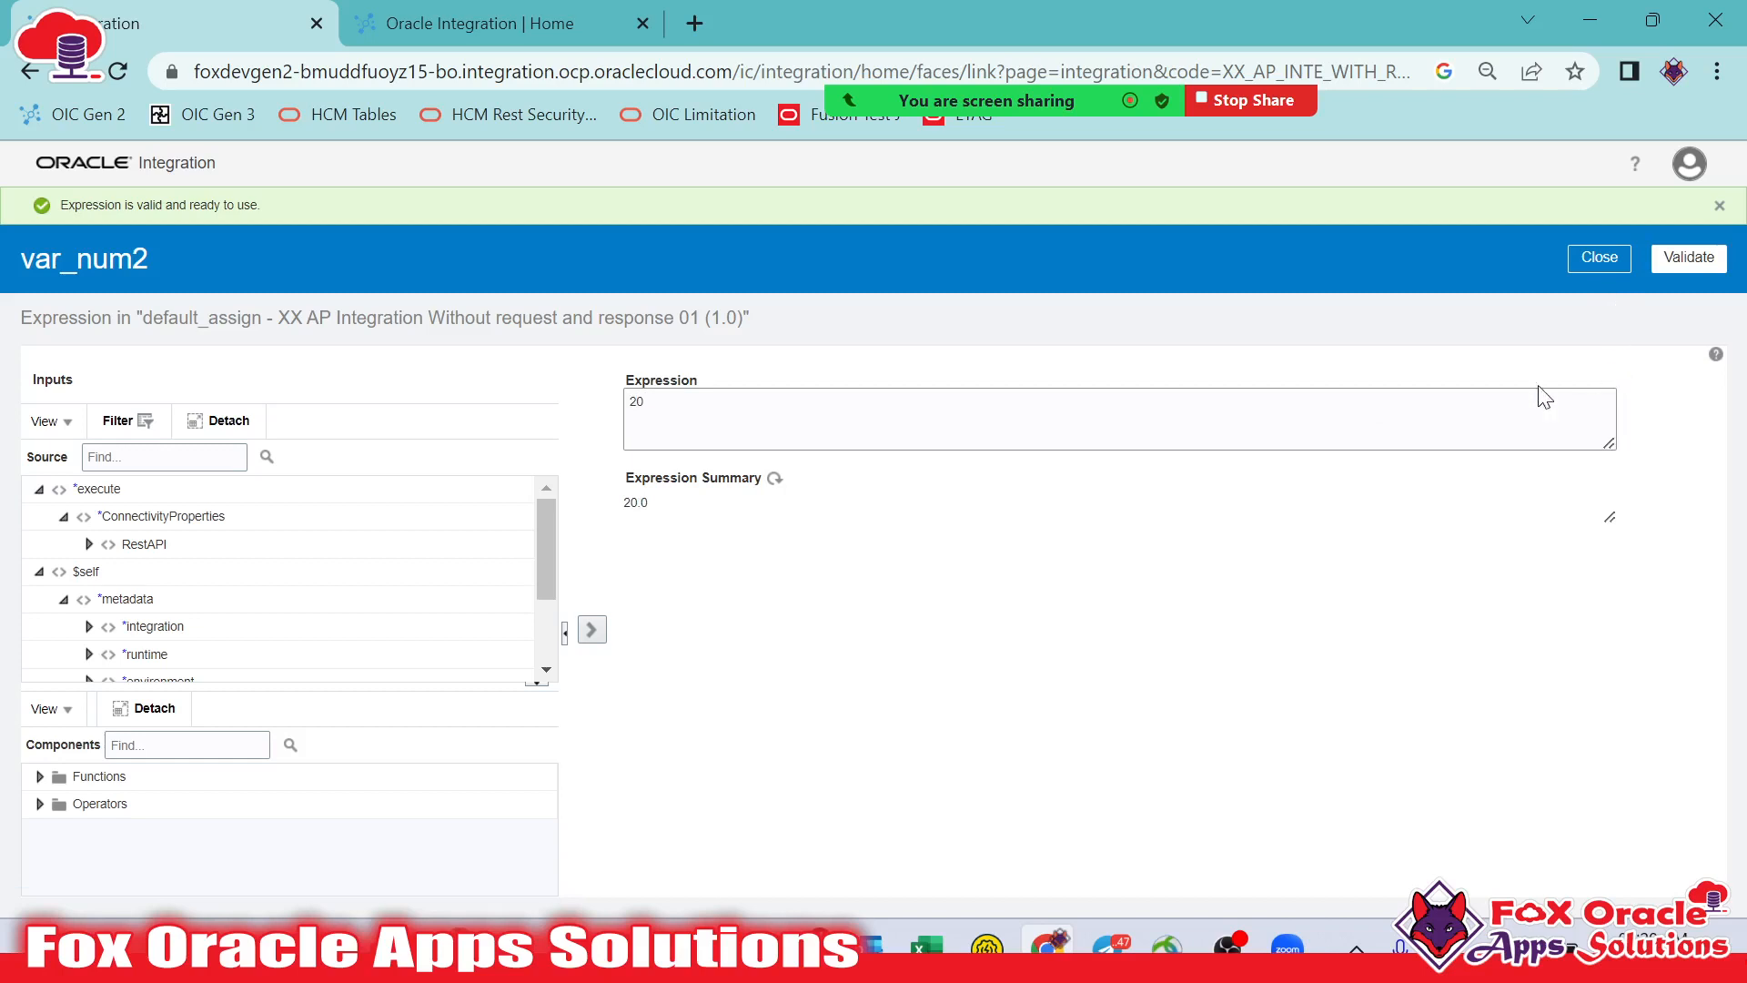
click(1624, 258)
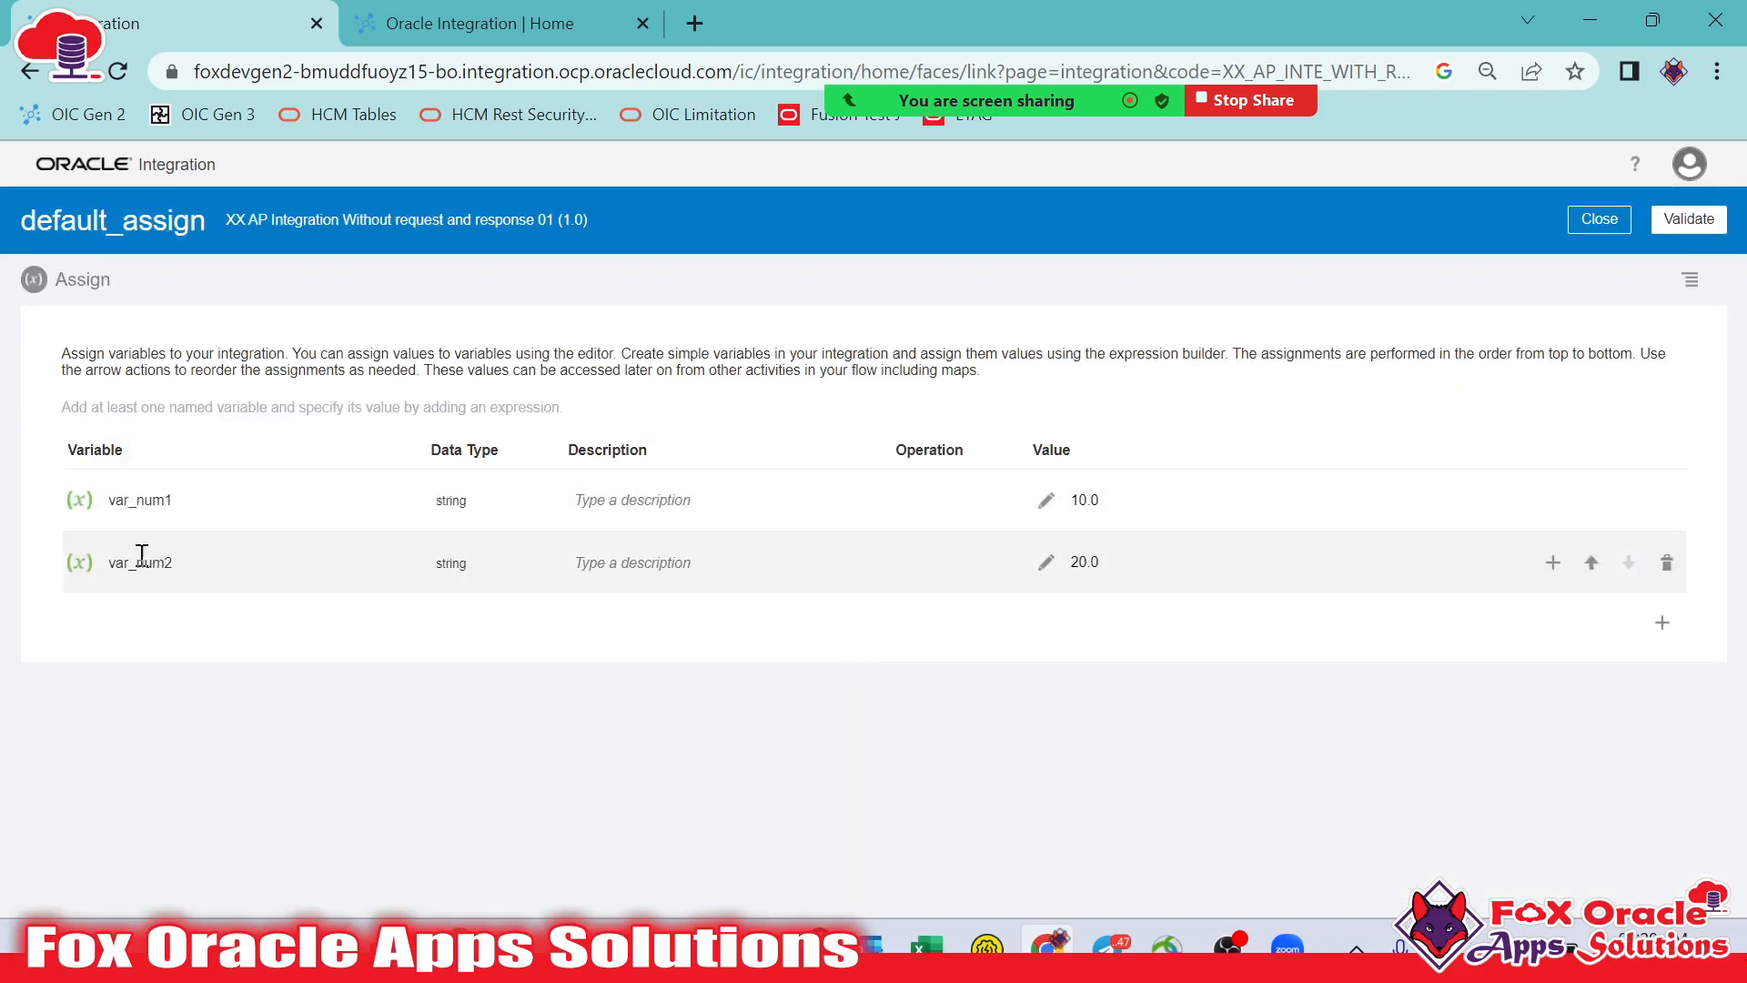
Validate the default_assign action, return to the integration canvas and check its assignments on the node
click(1688, 219)
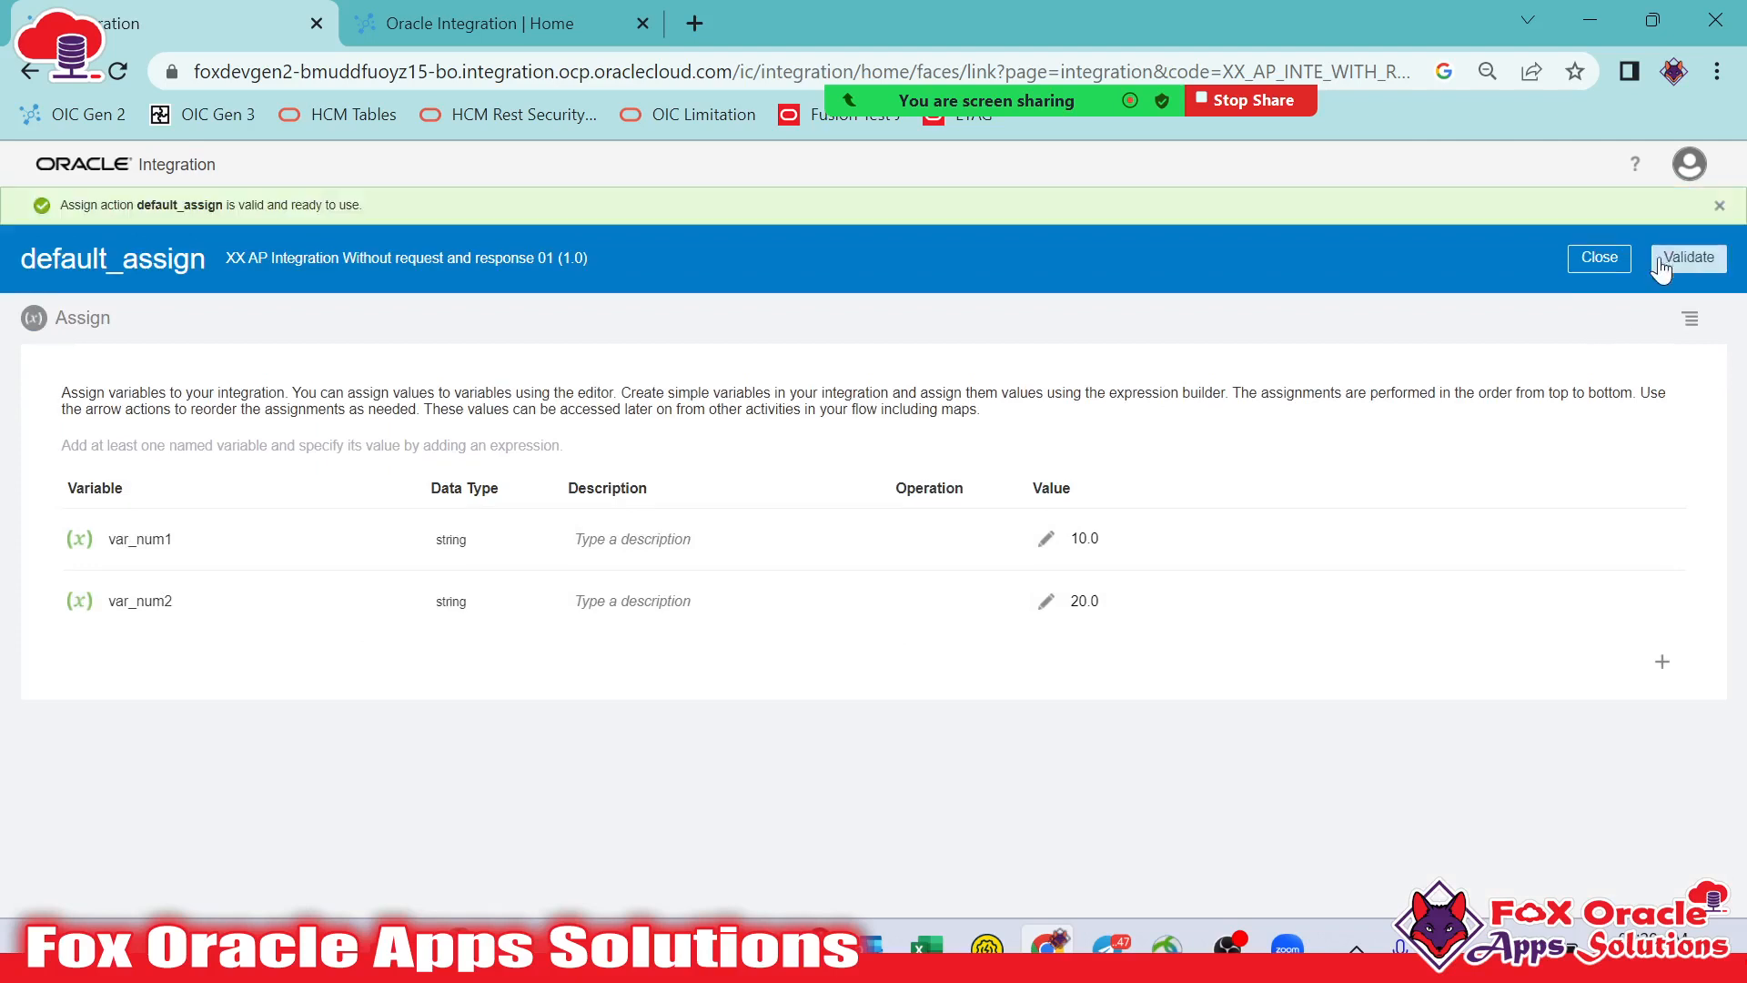
click(1597, 257)
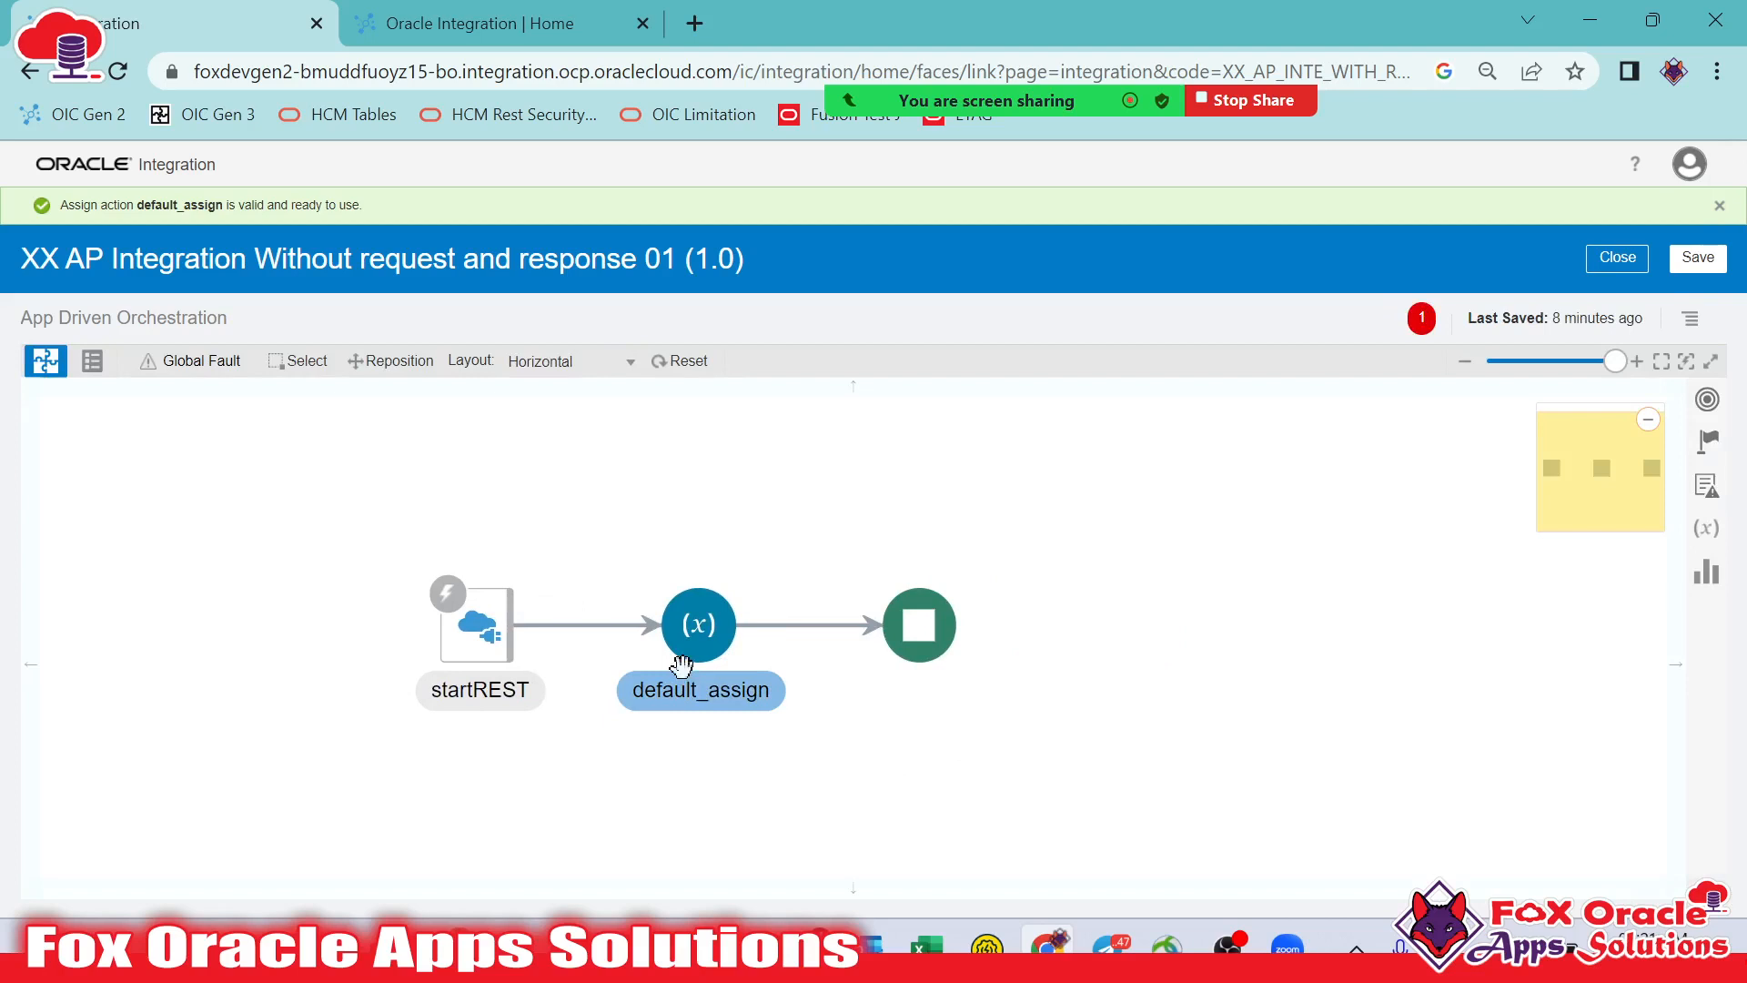
mouse_move(682, 665)
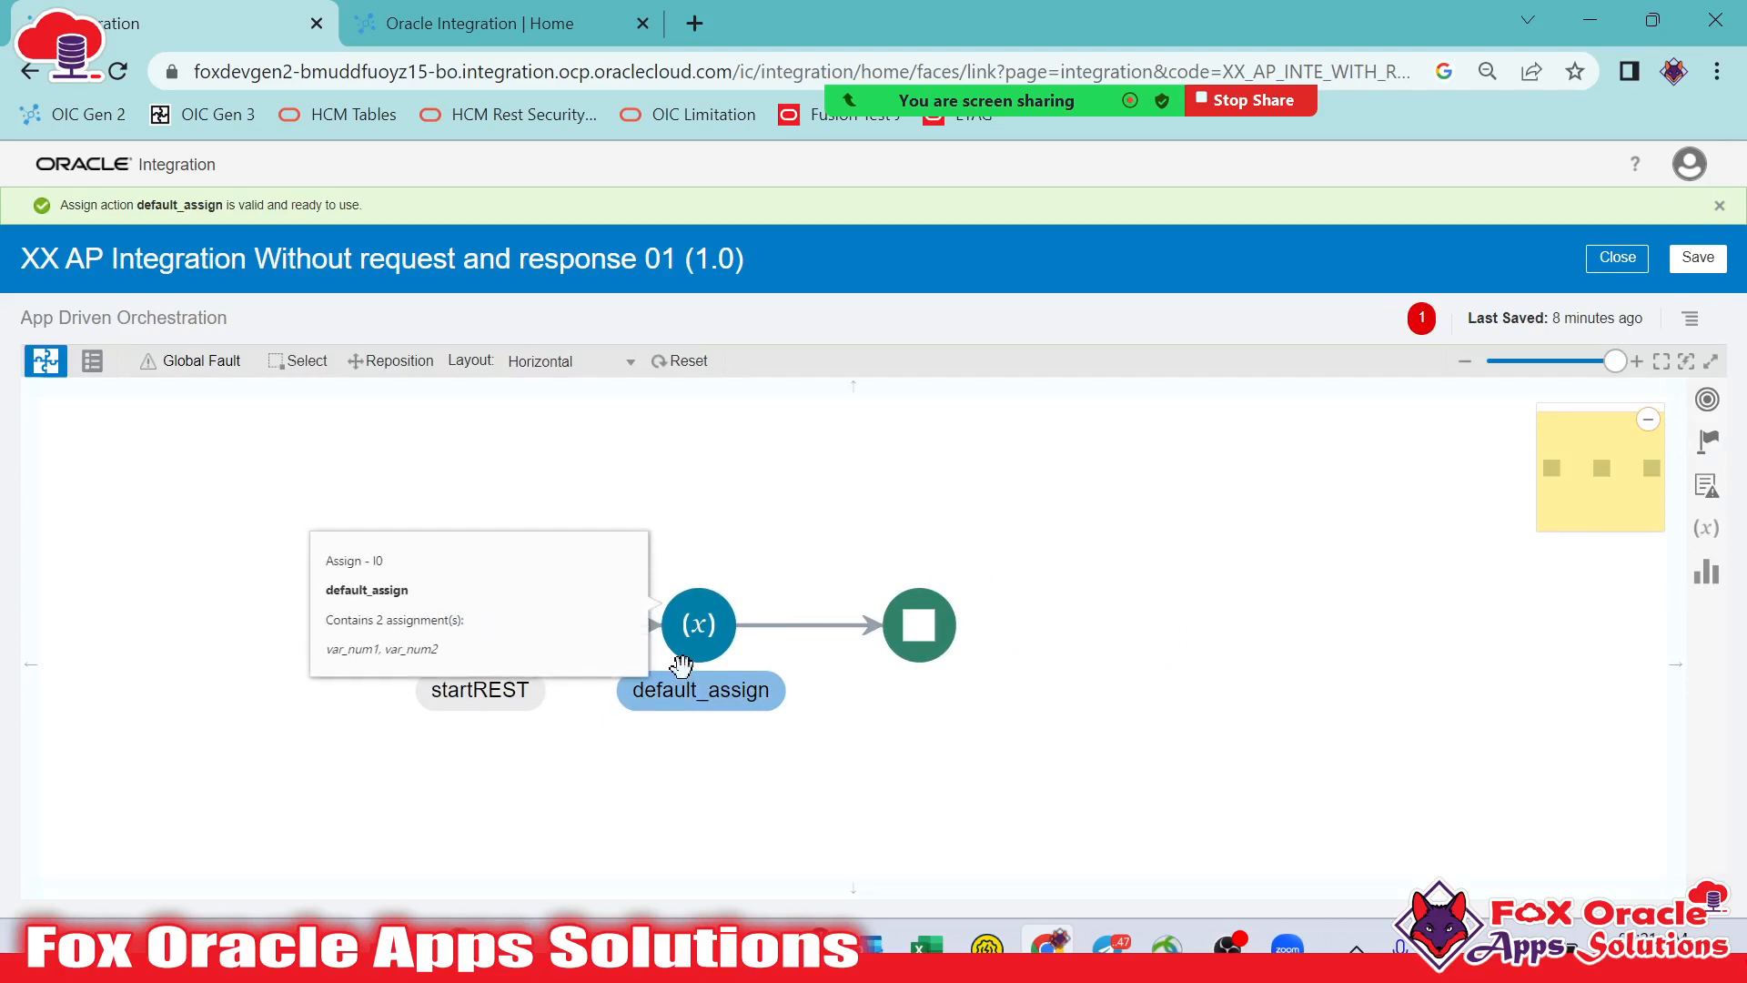
click(718, 619)
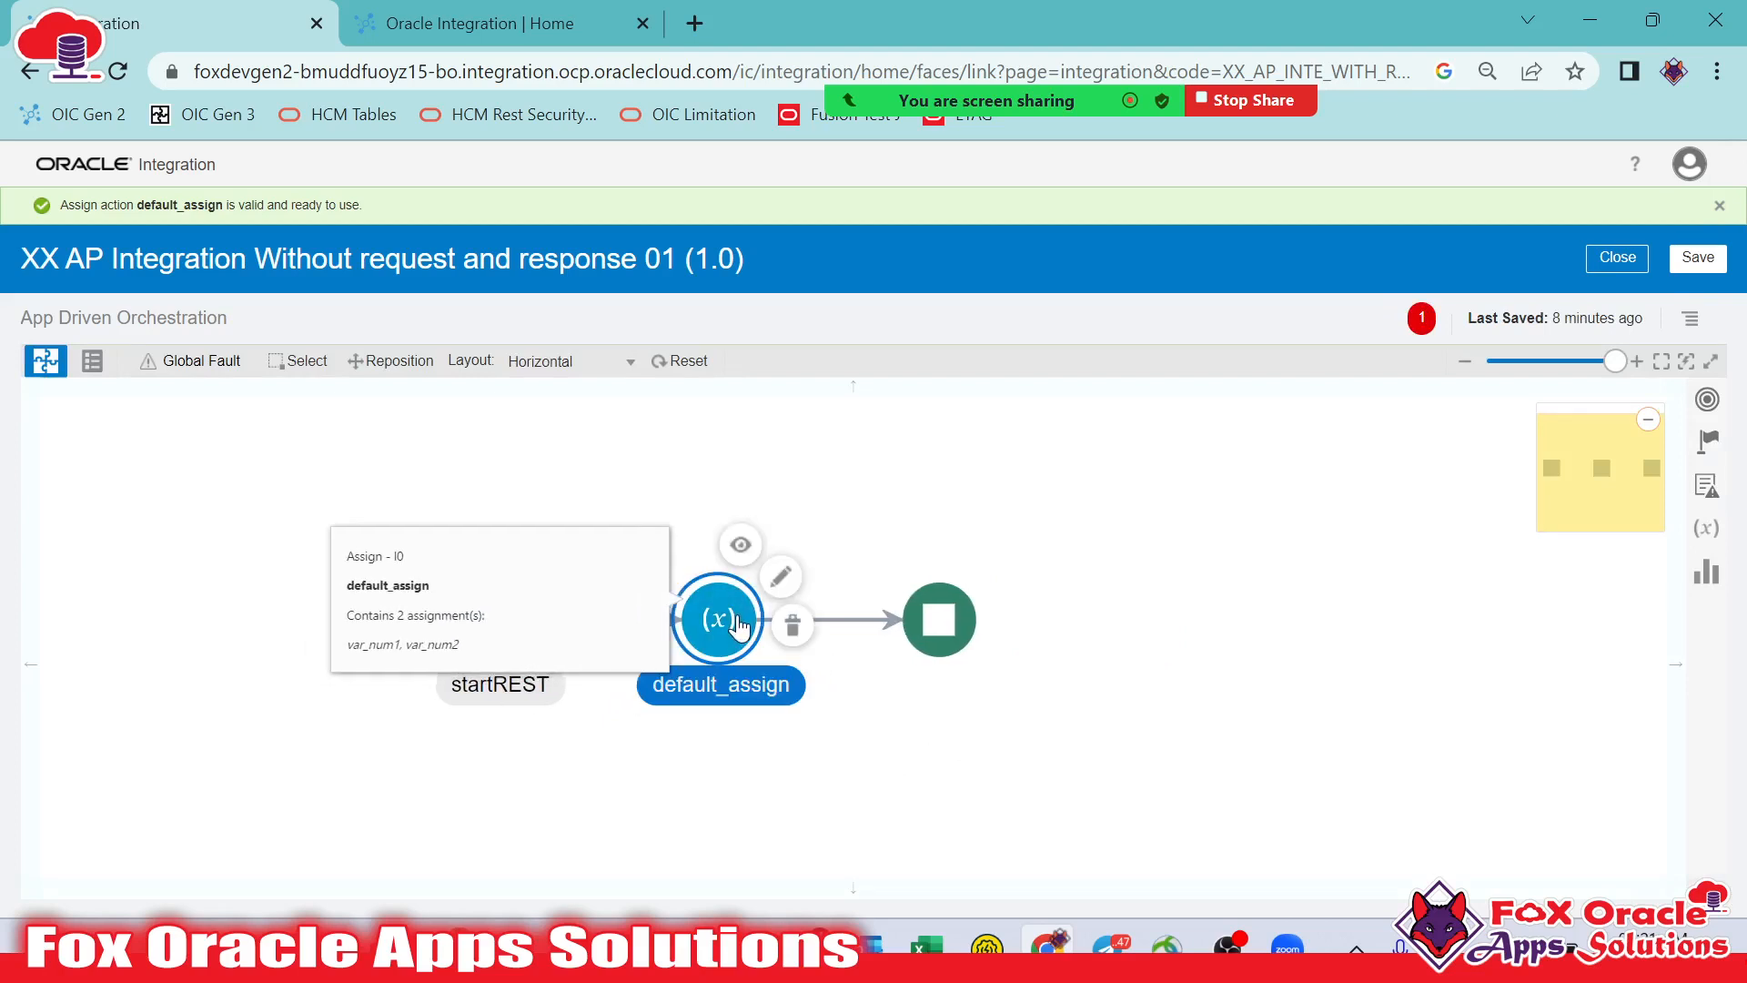
Insert a second Assign action between default_assign and the end node, naming it sum_assign
click(1710, 444)
drag(1228, 520, 692, 537)
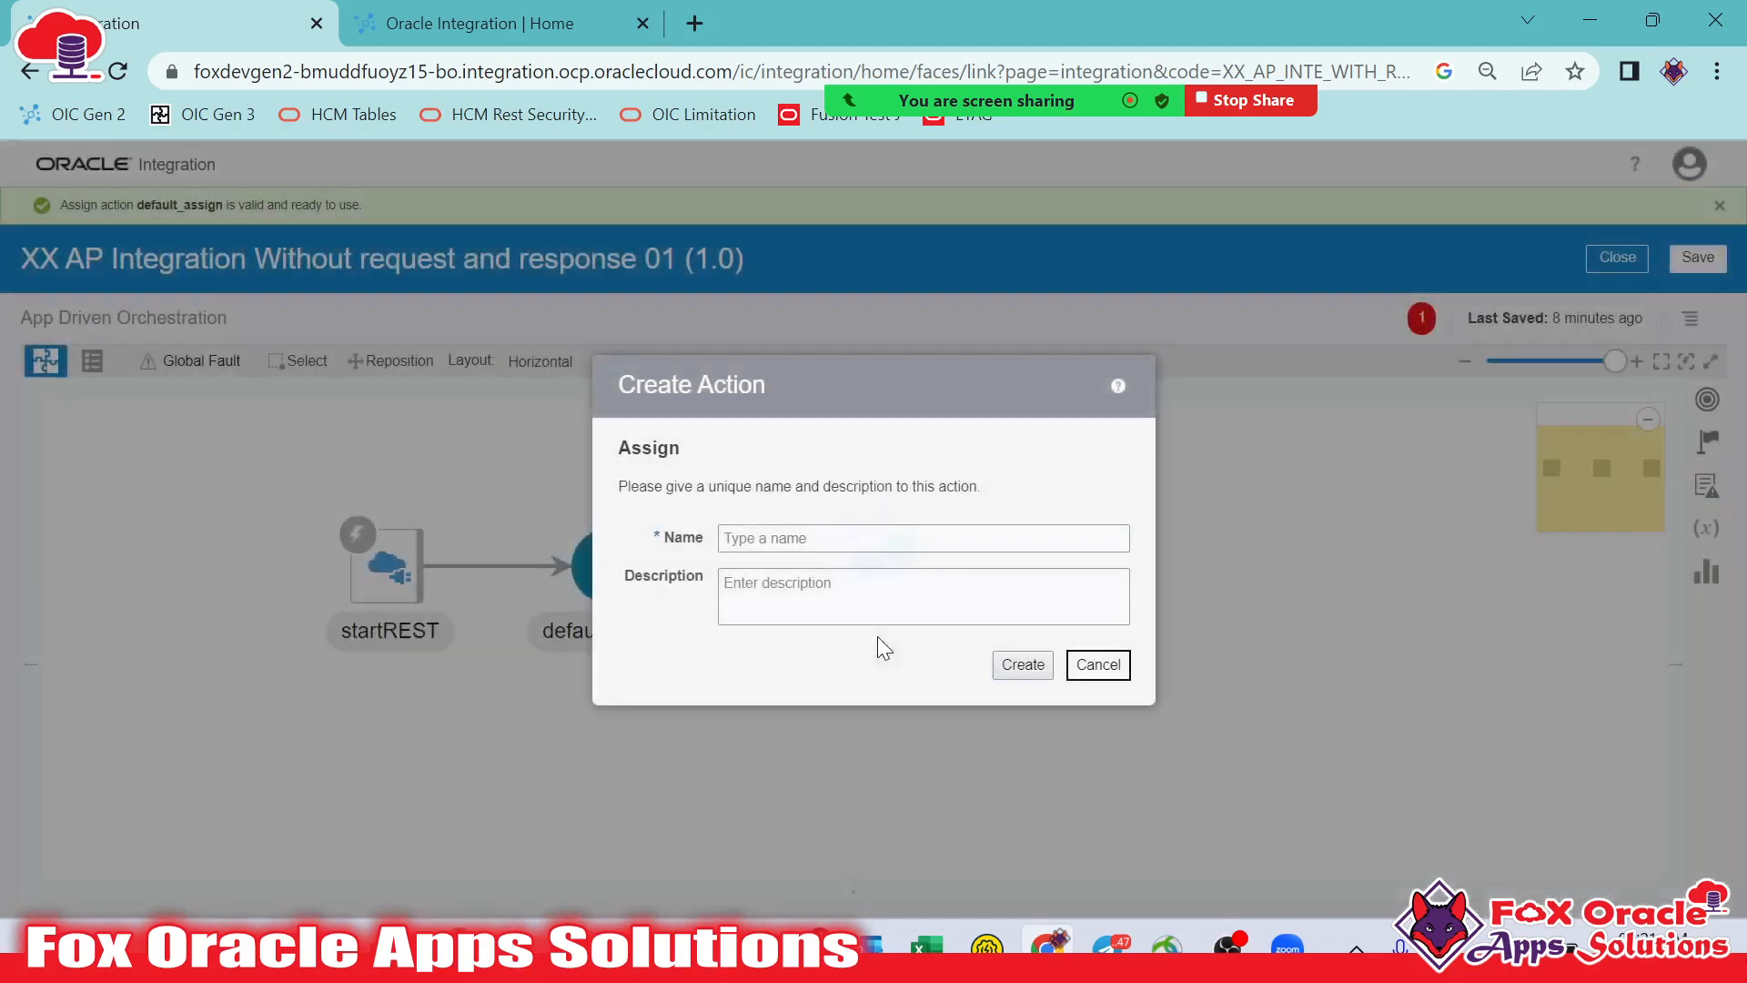
click(843, 538)
text(su)
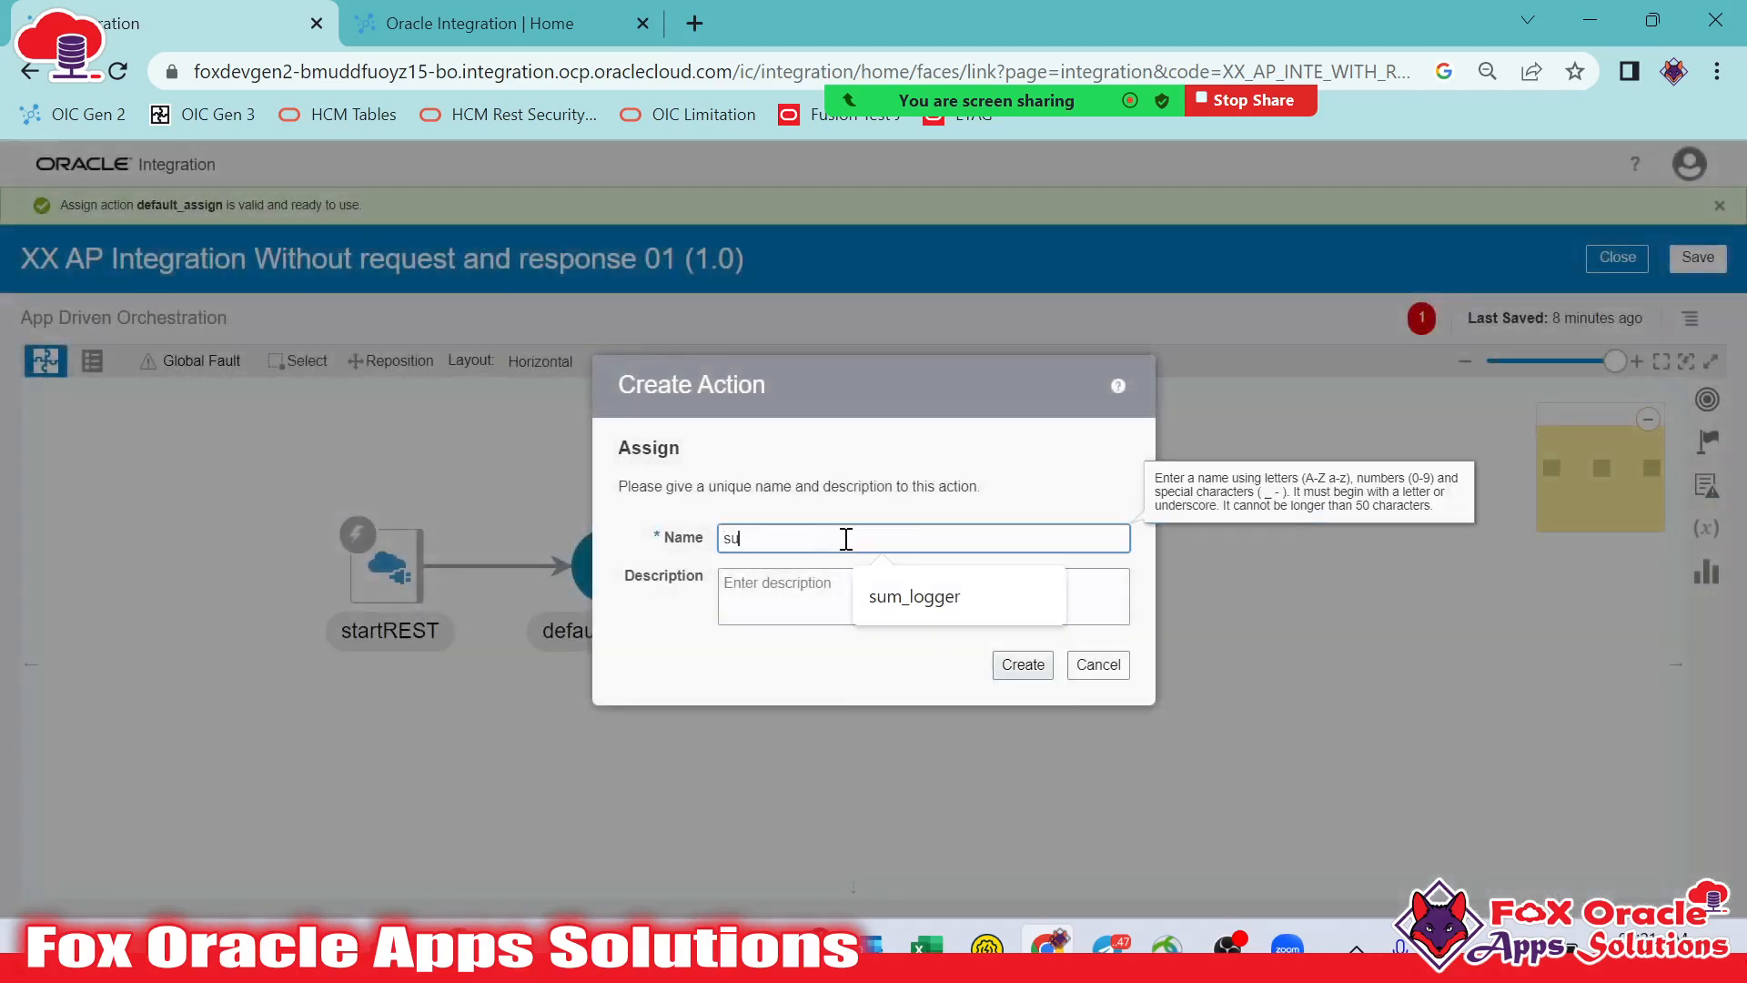
text(m_assign)
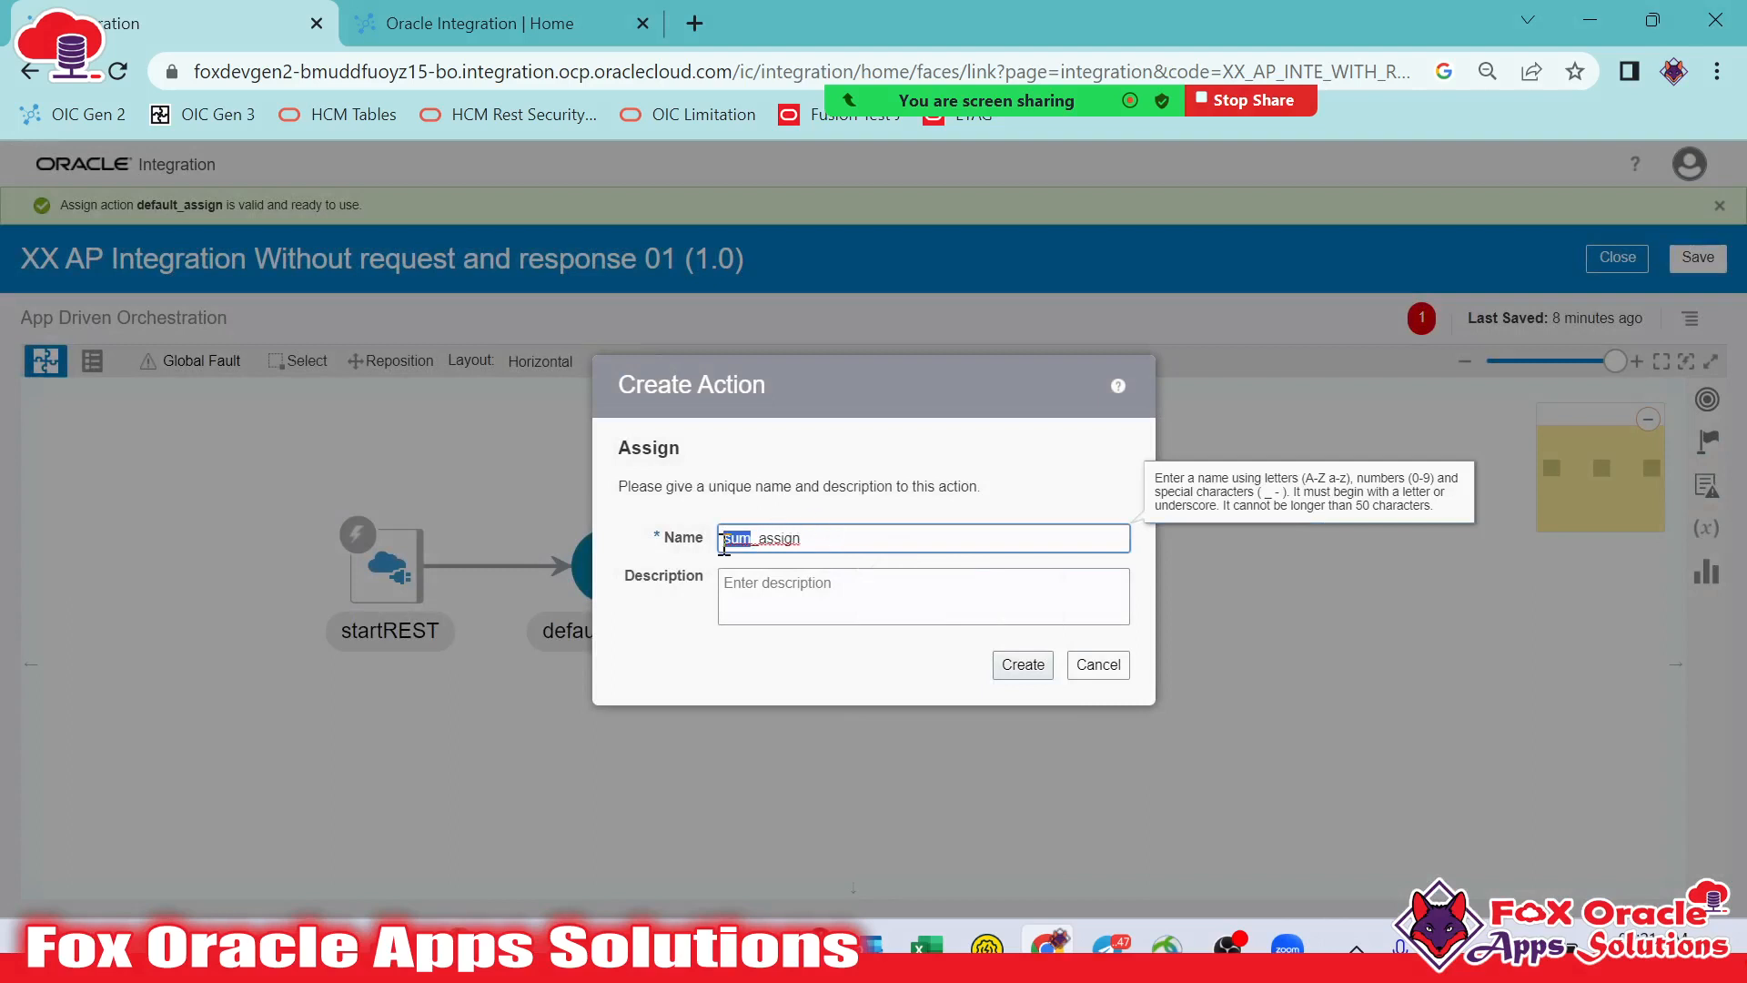
click(1023, 667)
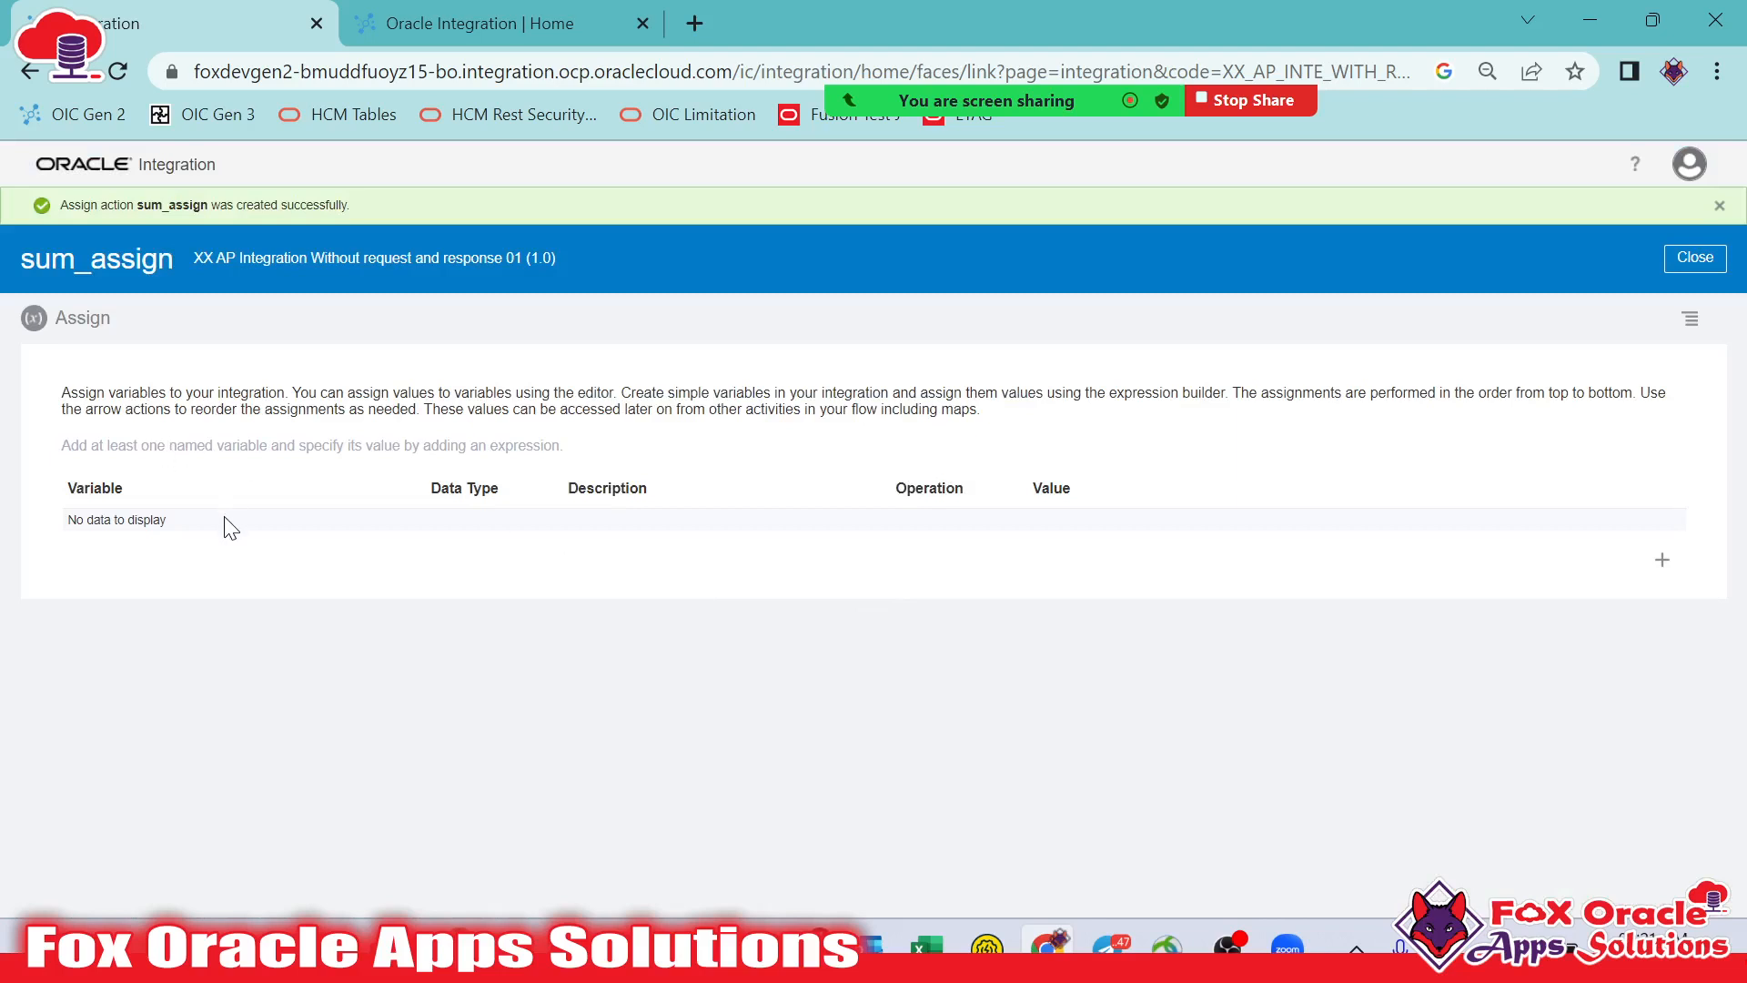
Add an assignment variable to sum_assign and name it var_result
click(1662, 560)
drag(300, 527, 67, 541)
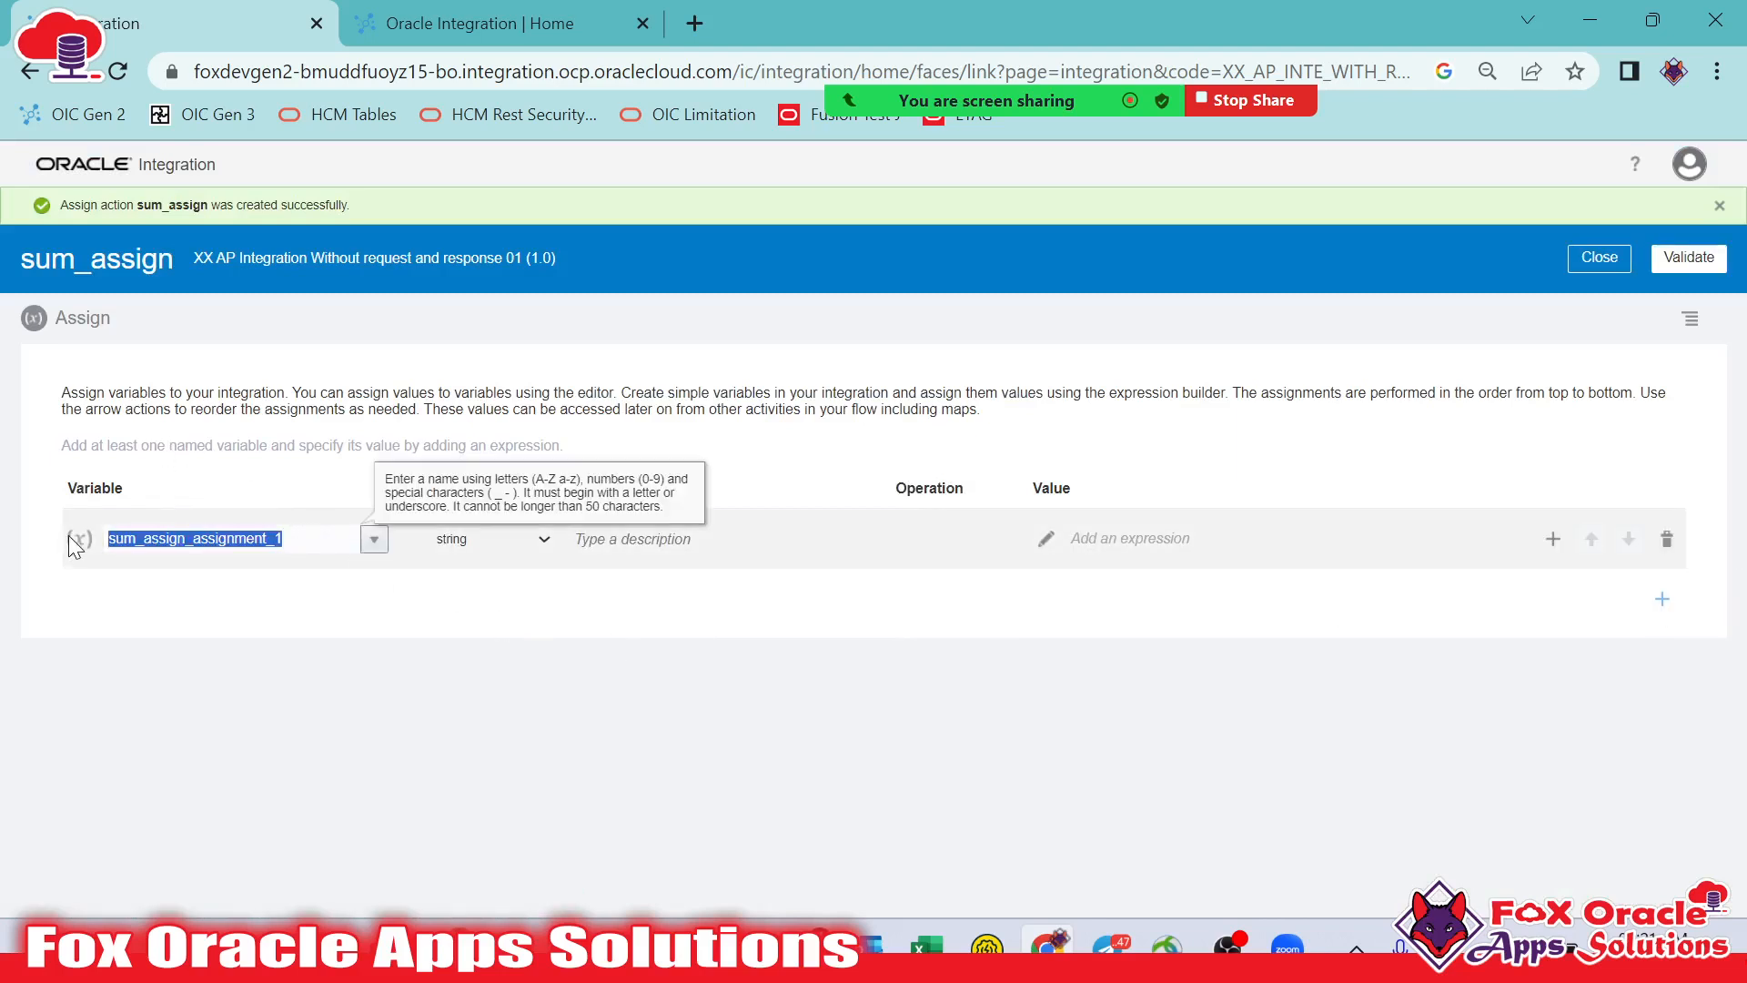
text(var_result)
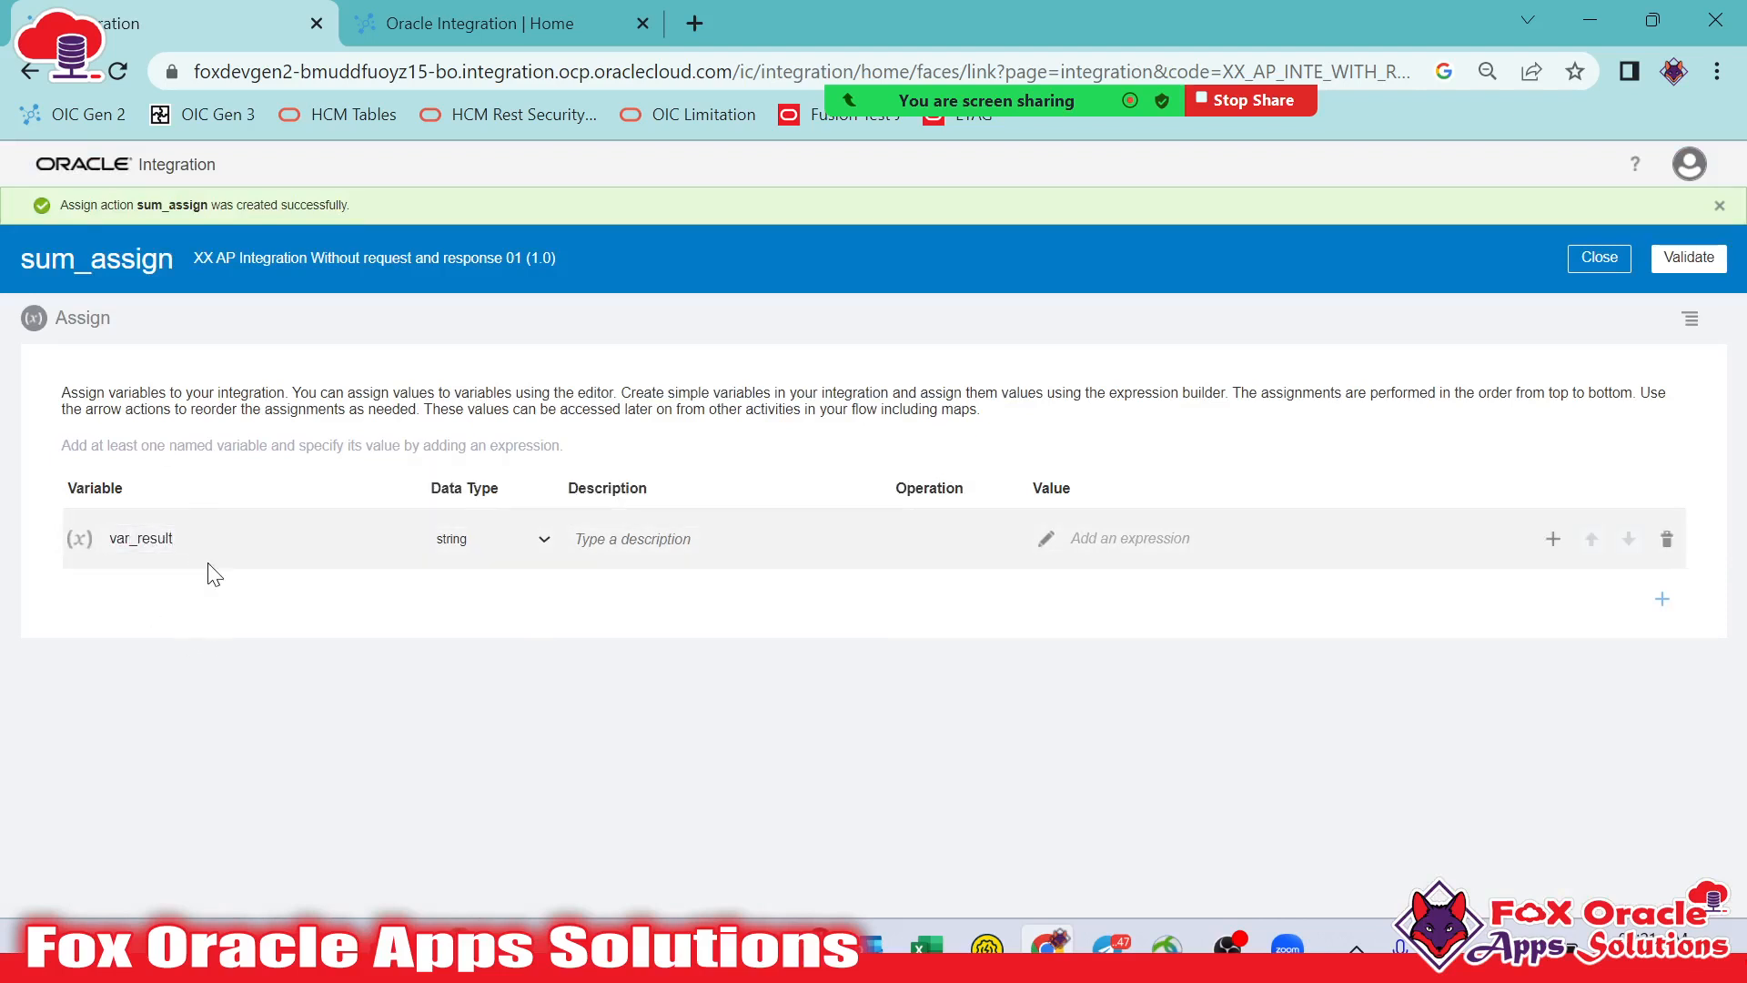
click(223, 544)
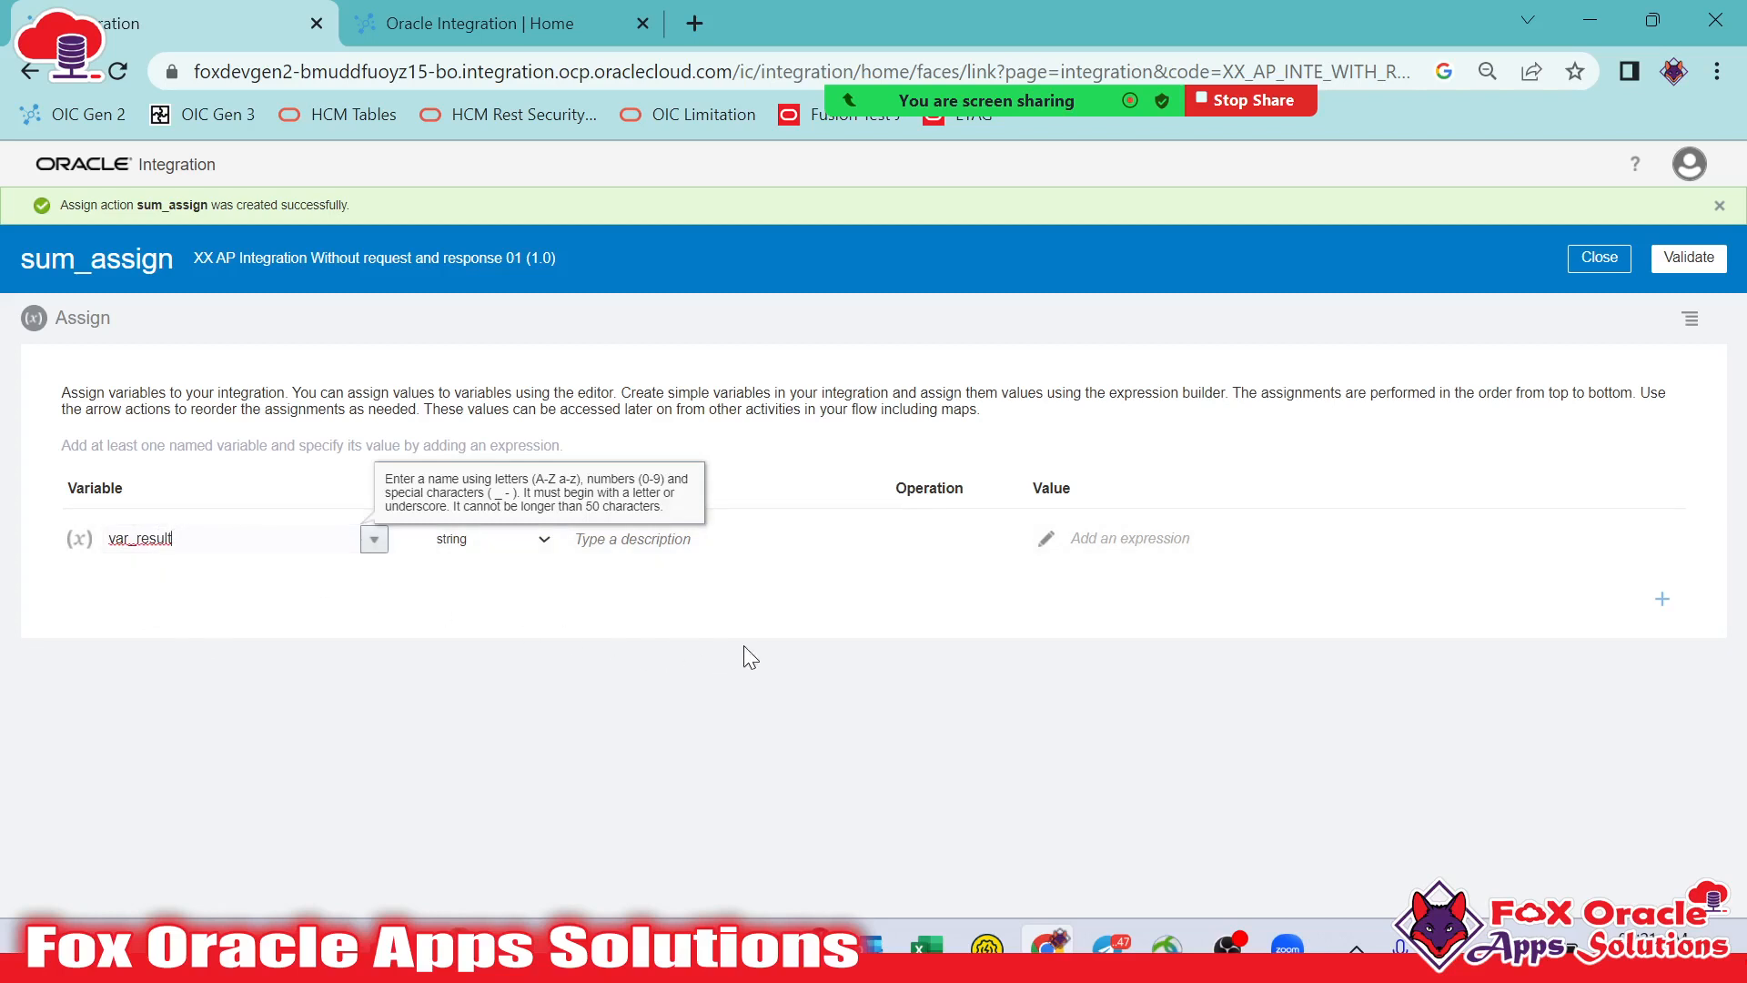
Build the var_result expression as $var_num1+$var_num2 from the source variables, validate it and check the expression summary
click(1049, 540)
click(783, 383)
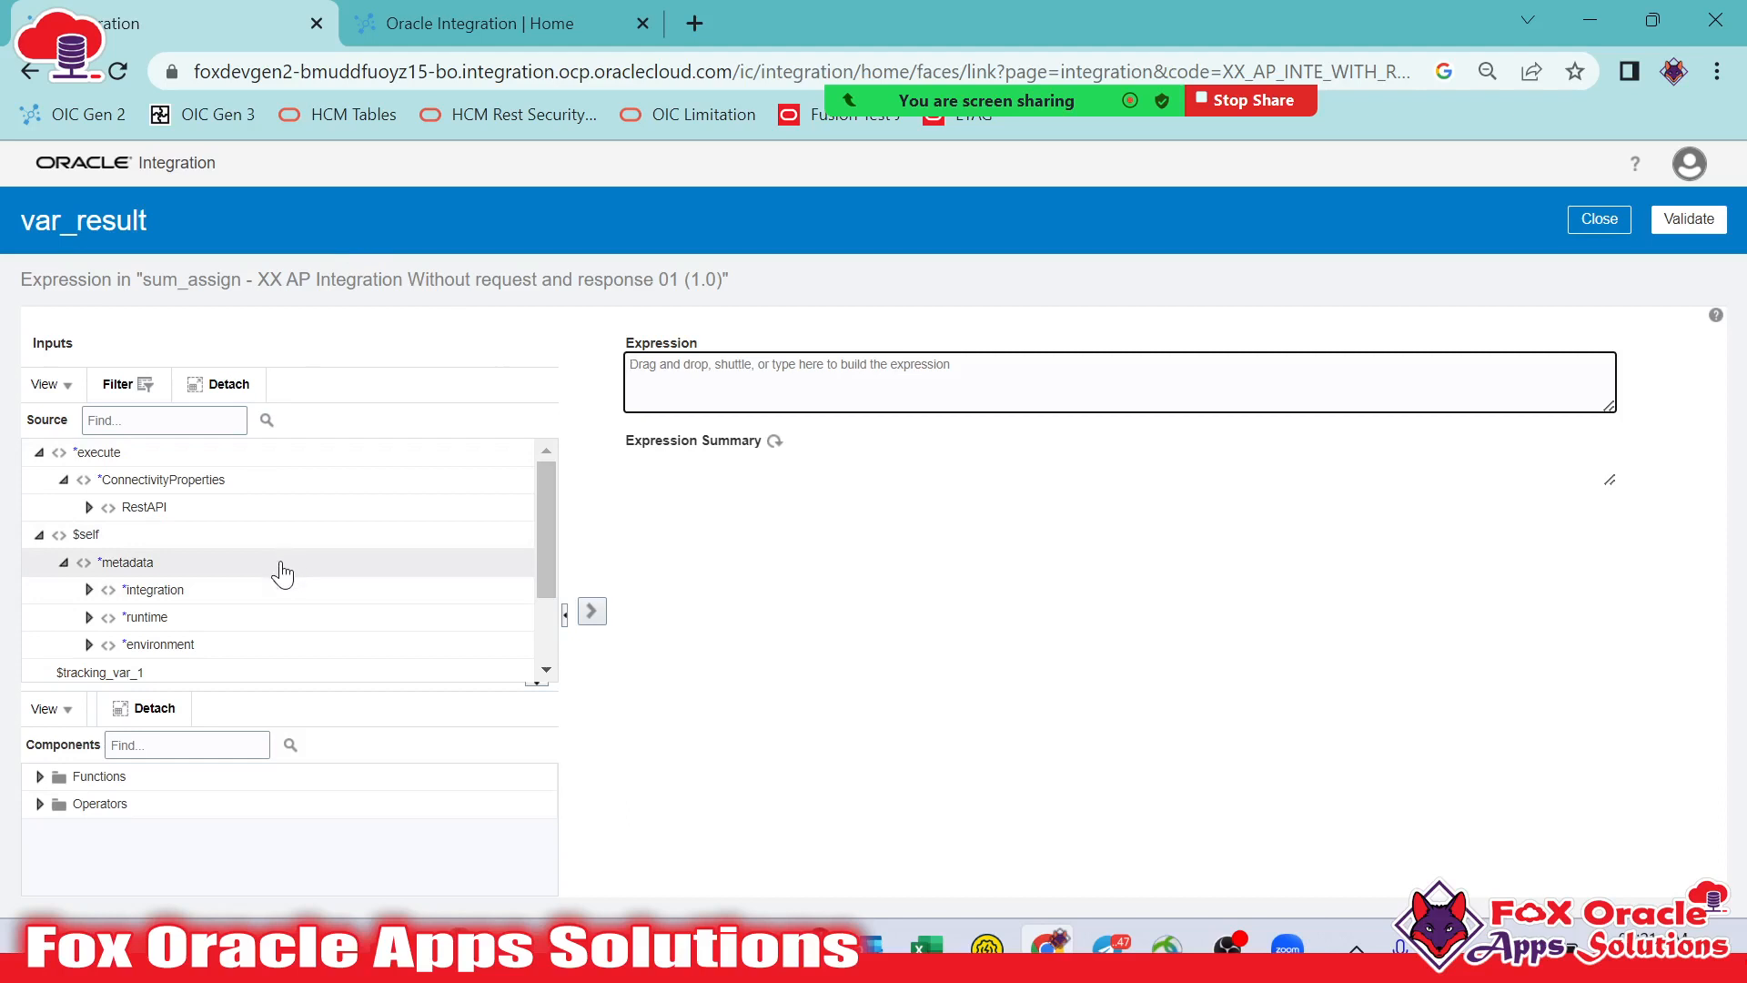
drag(548, 475, 538, 627)
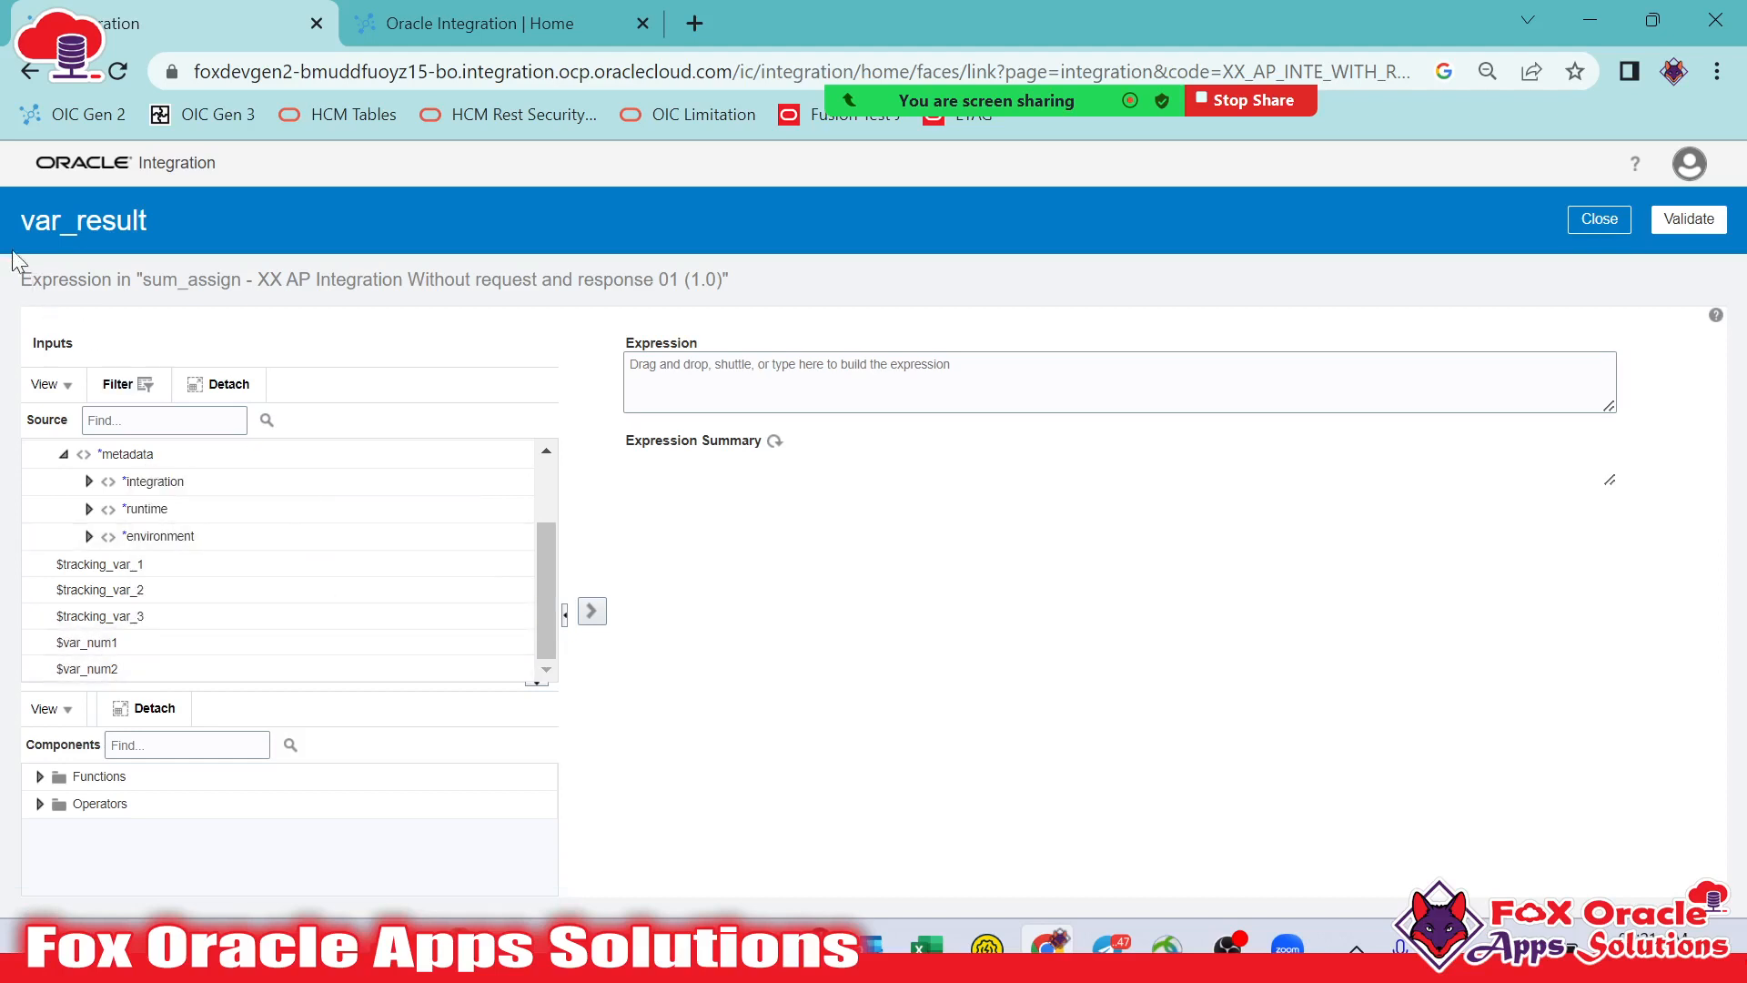
drag(20, 223, 149, 235)
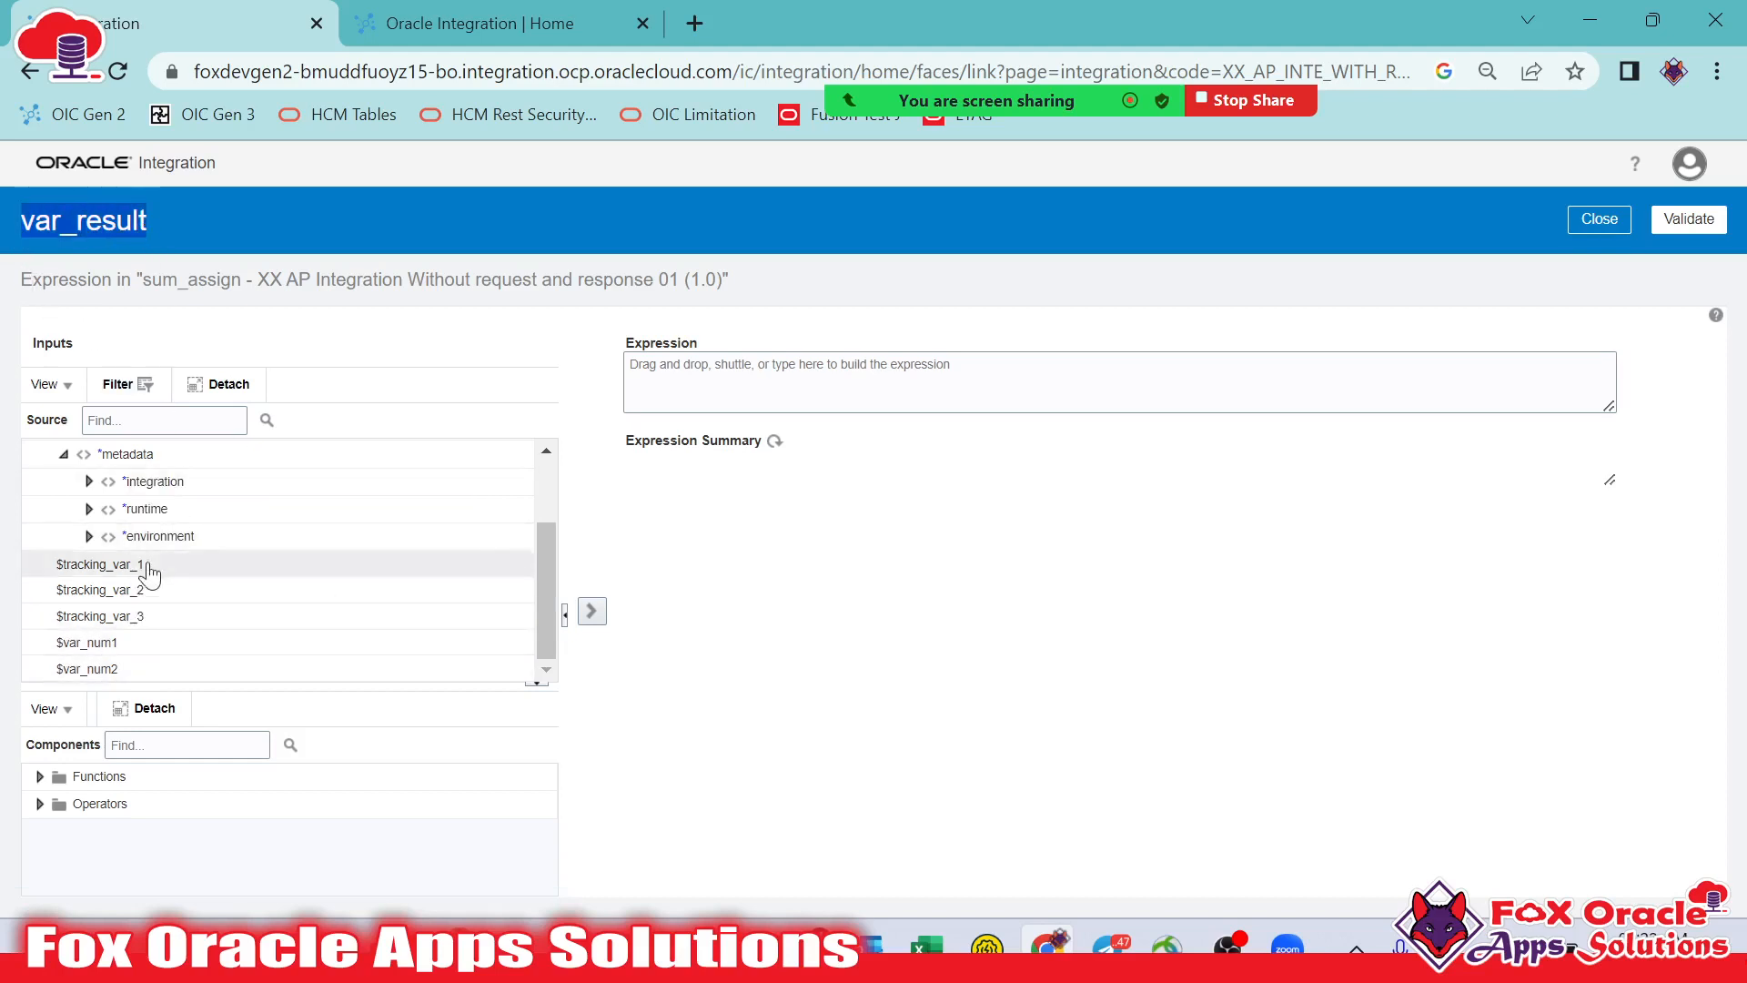
click(717, 401)
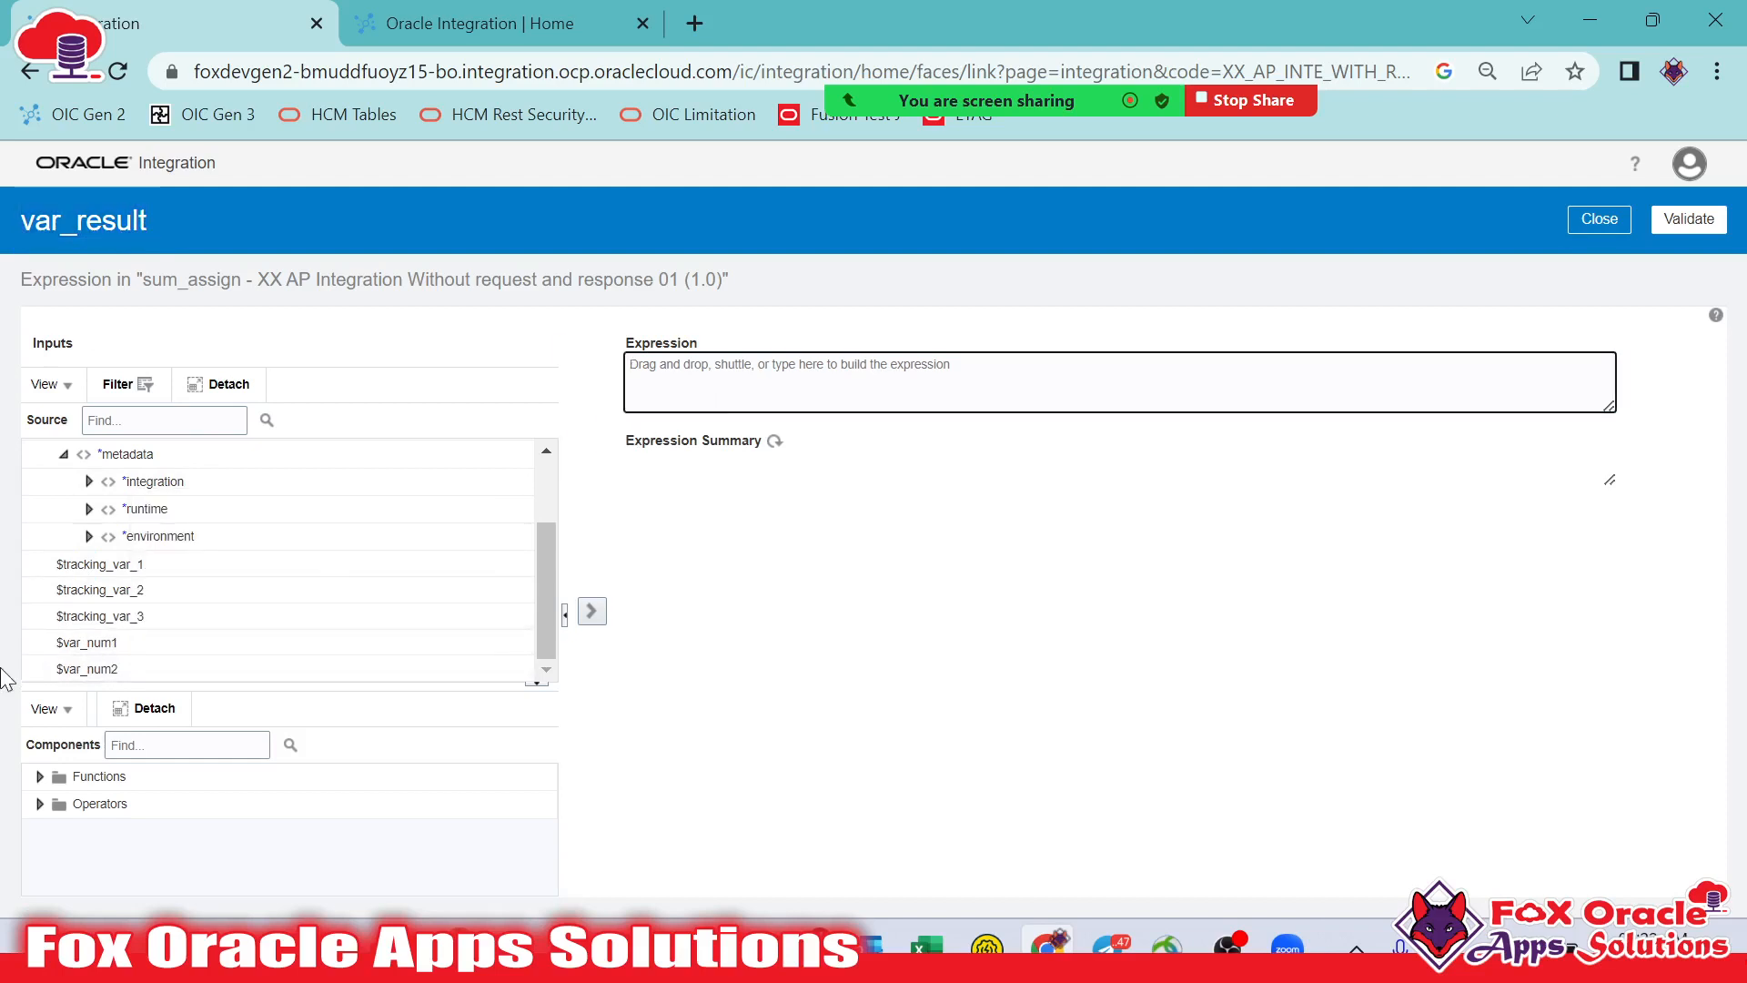
drag(87, 642, 801, 381)
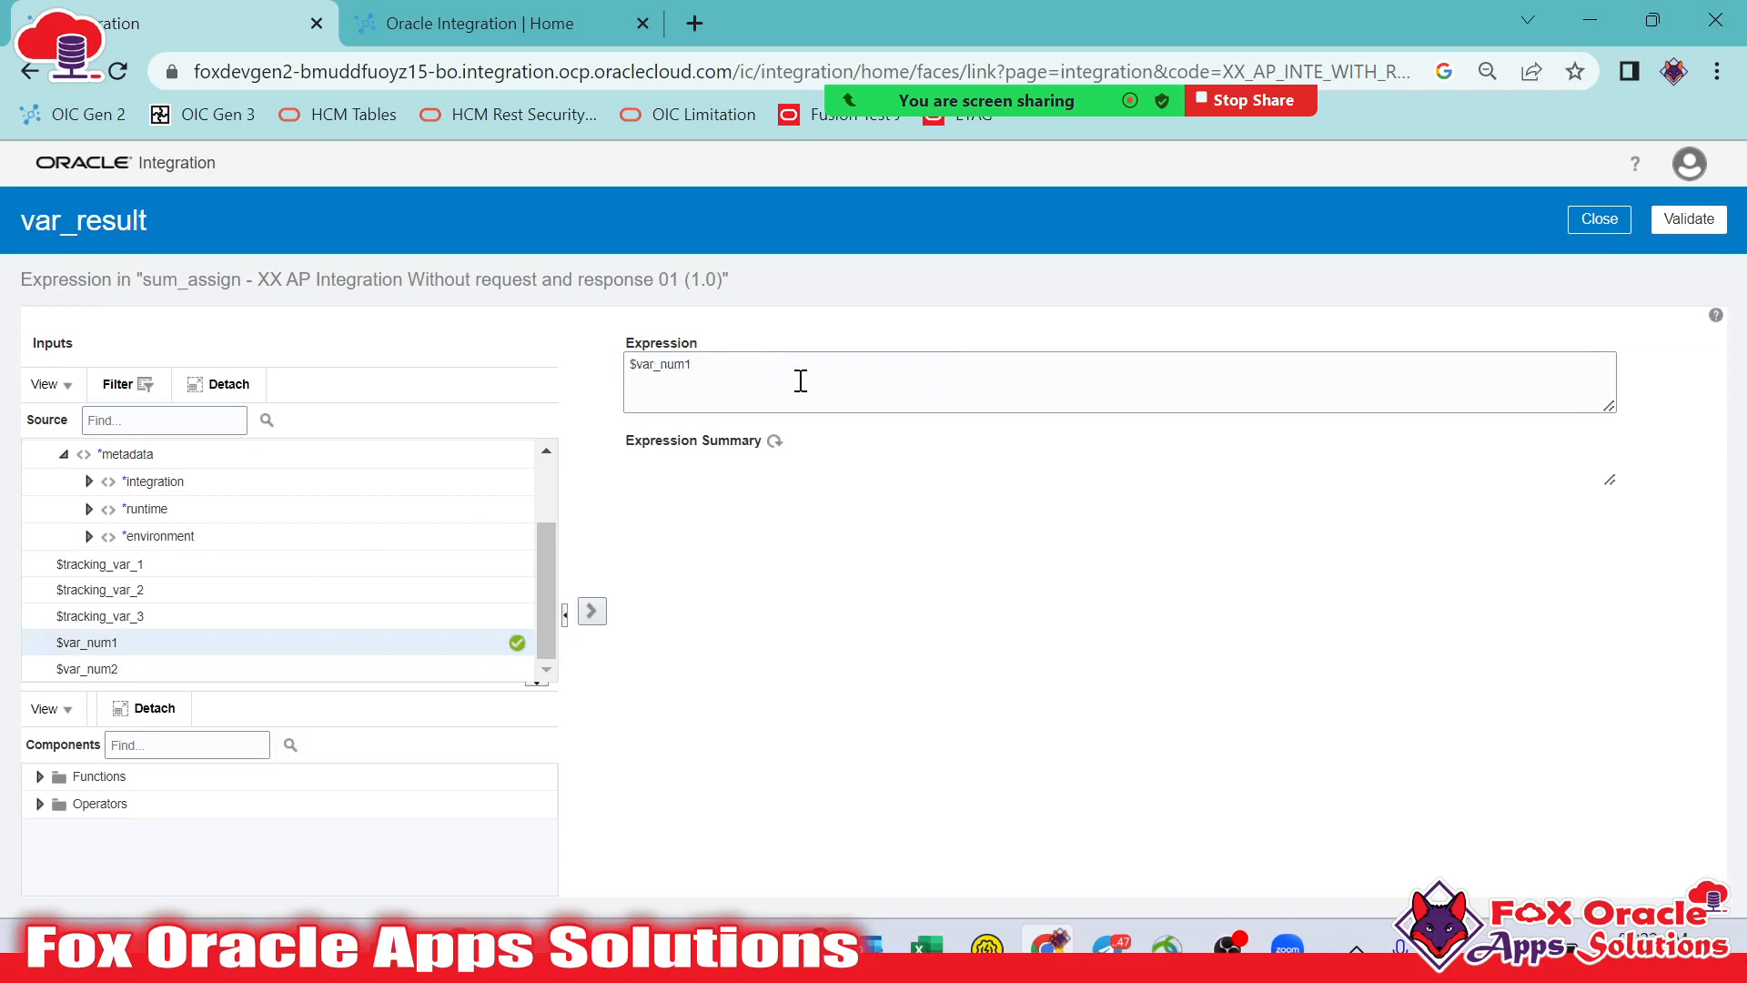
click(803, 369)
text(+)
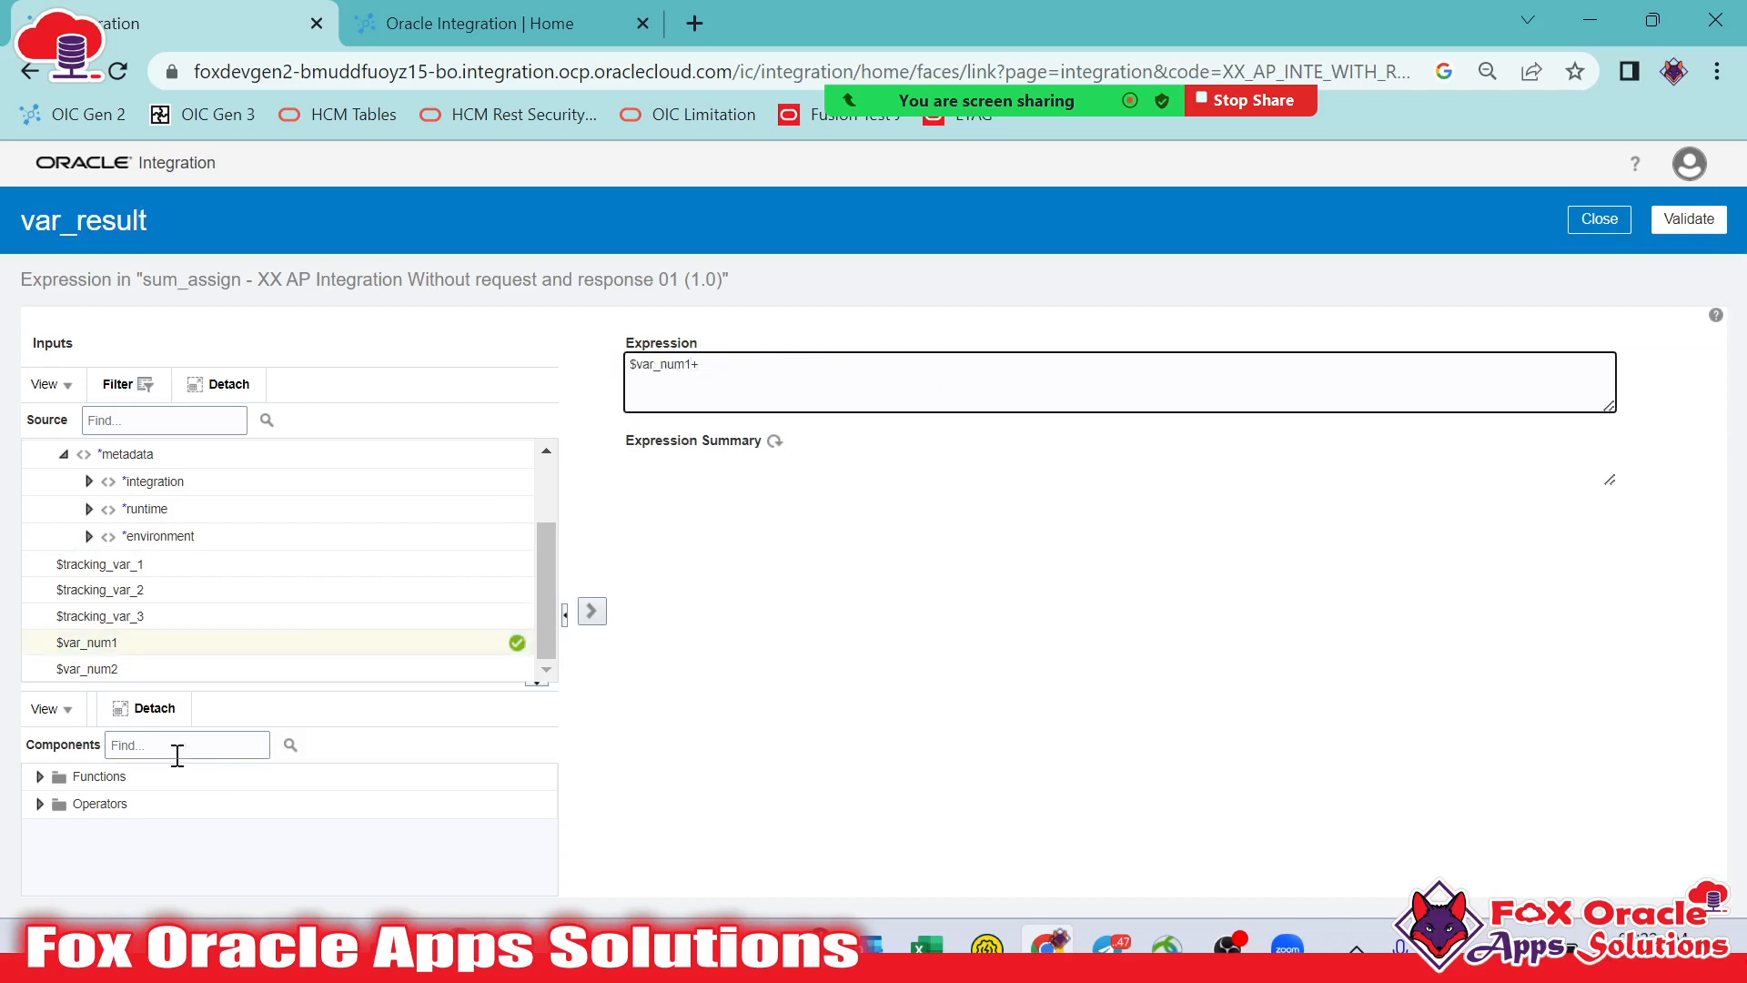
drag(101, 665, 792, 369)
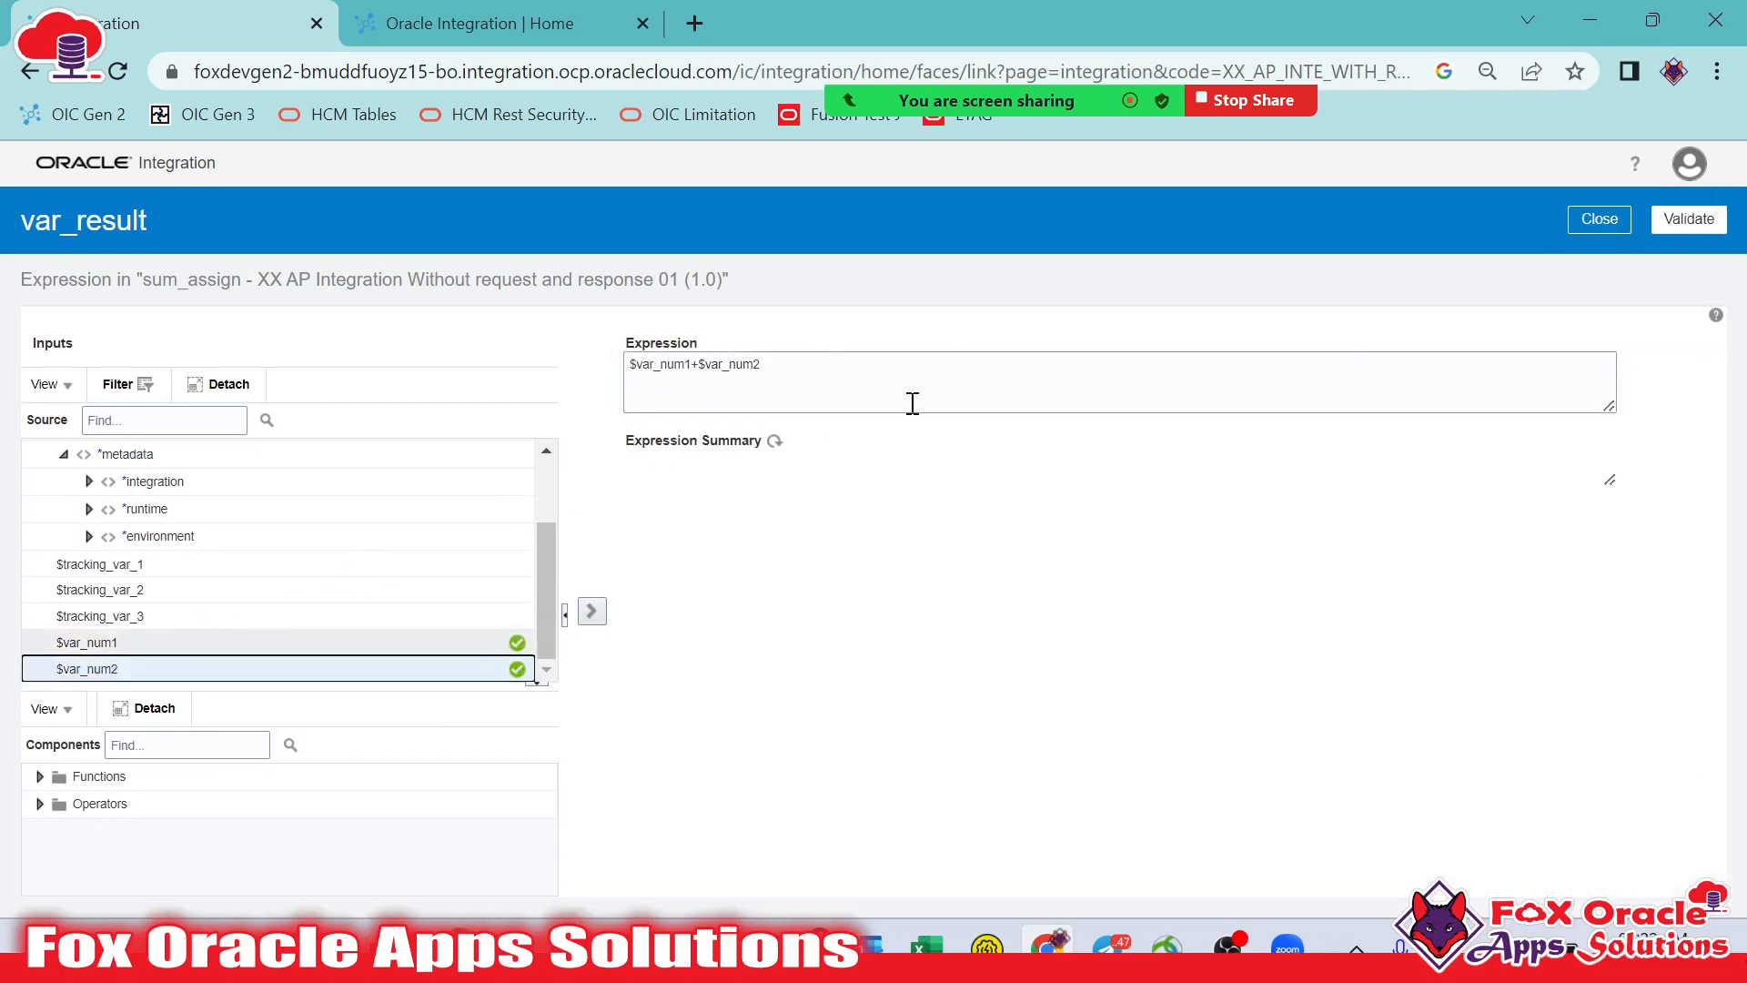
click(1665, 219)
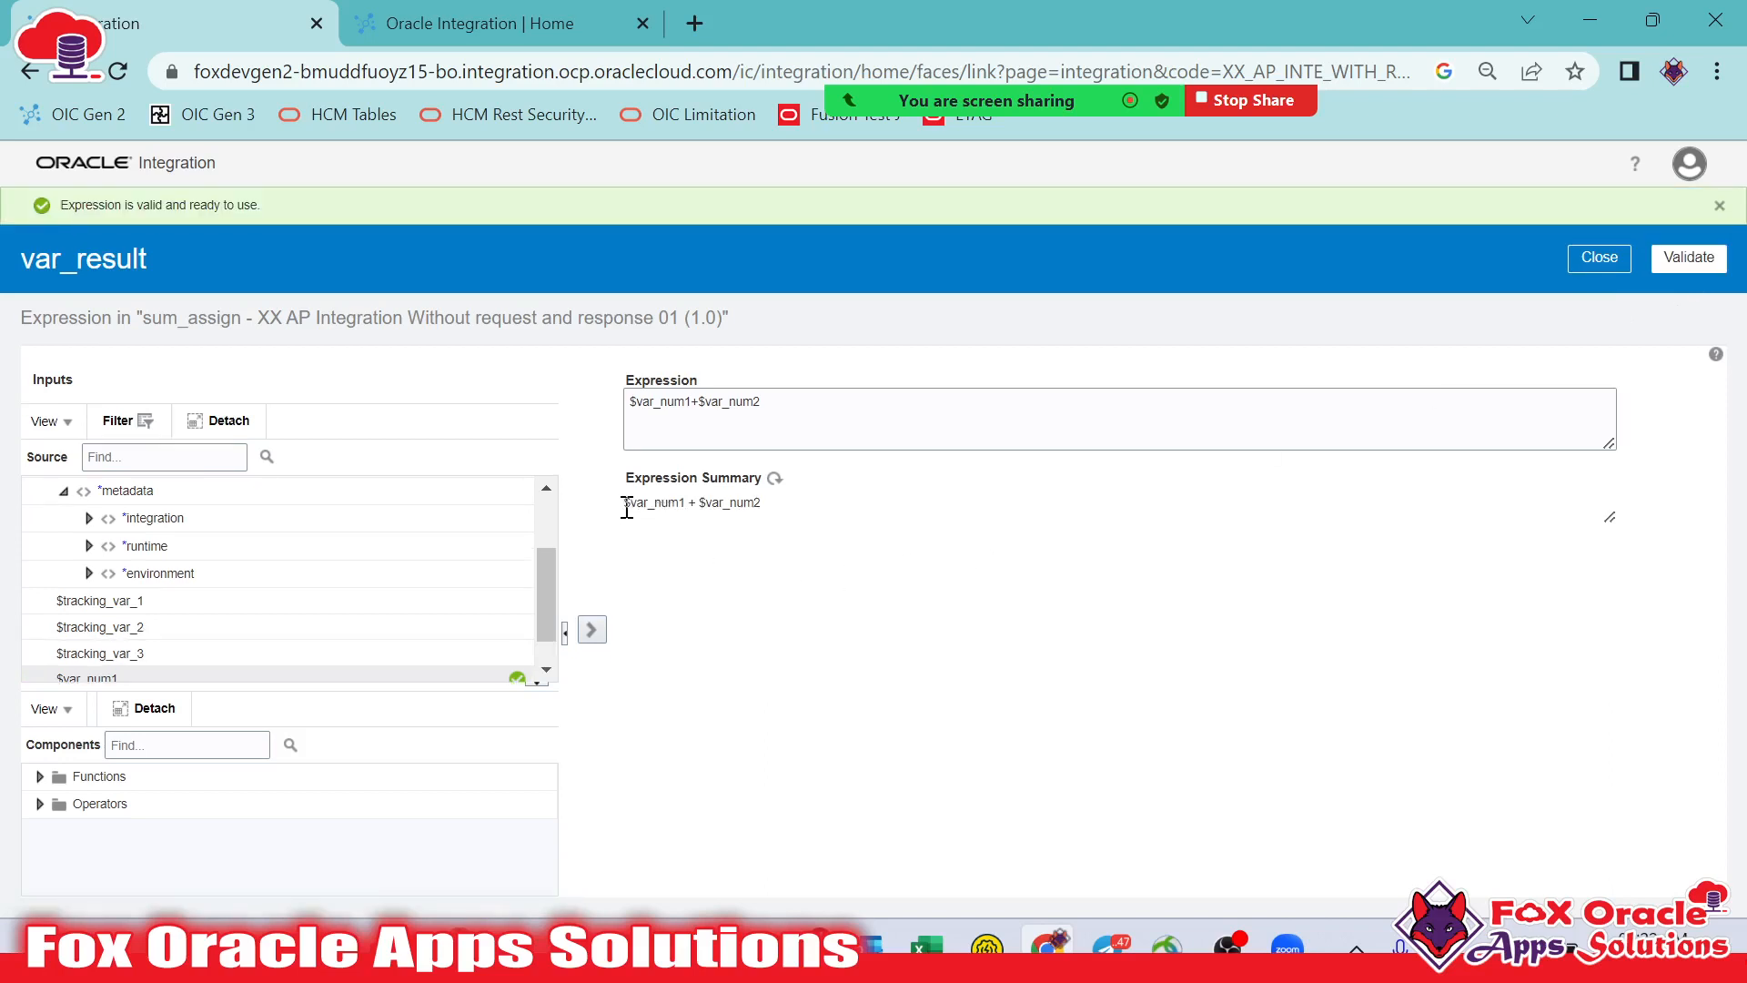
drag(627, 507, 788, 500)
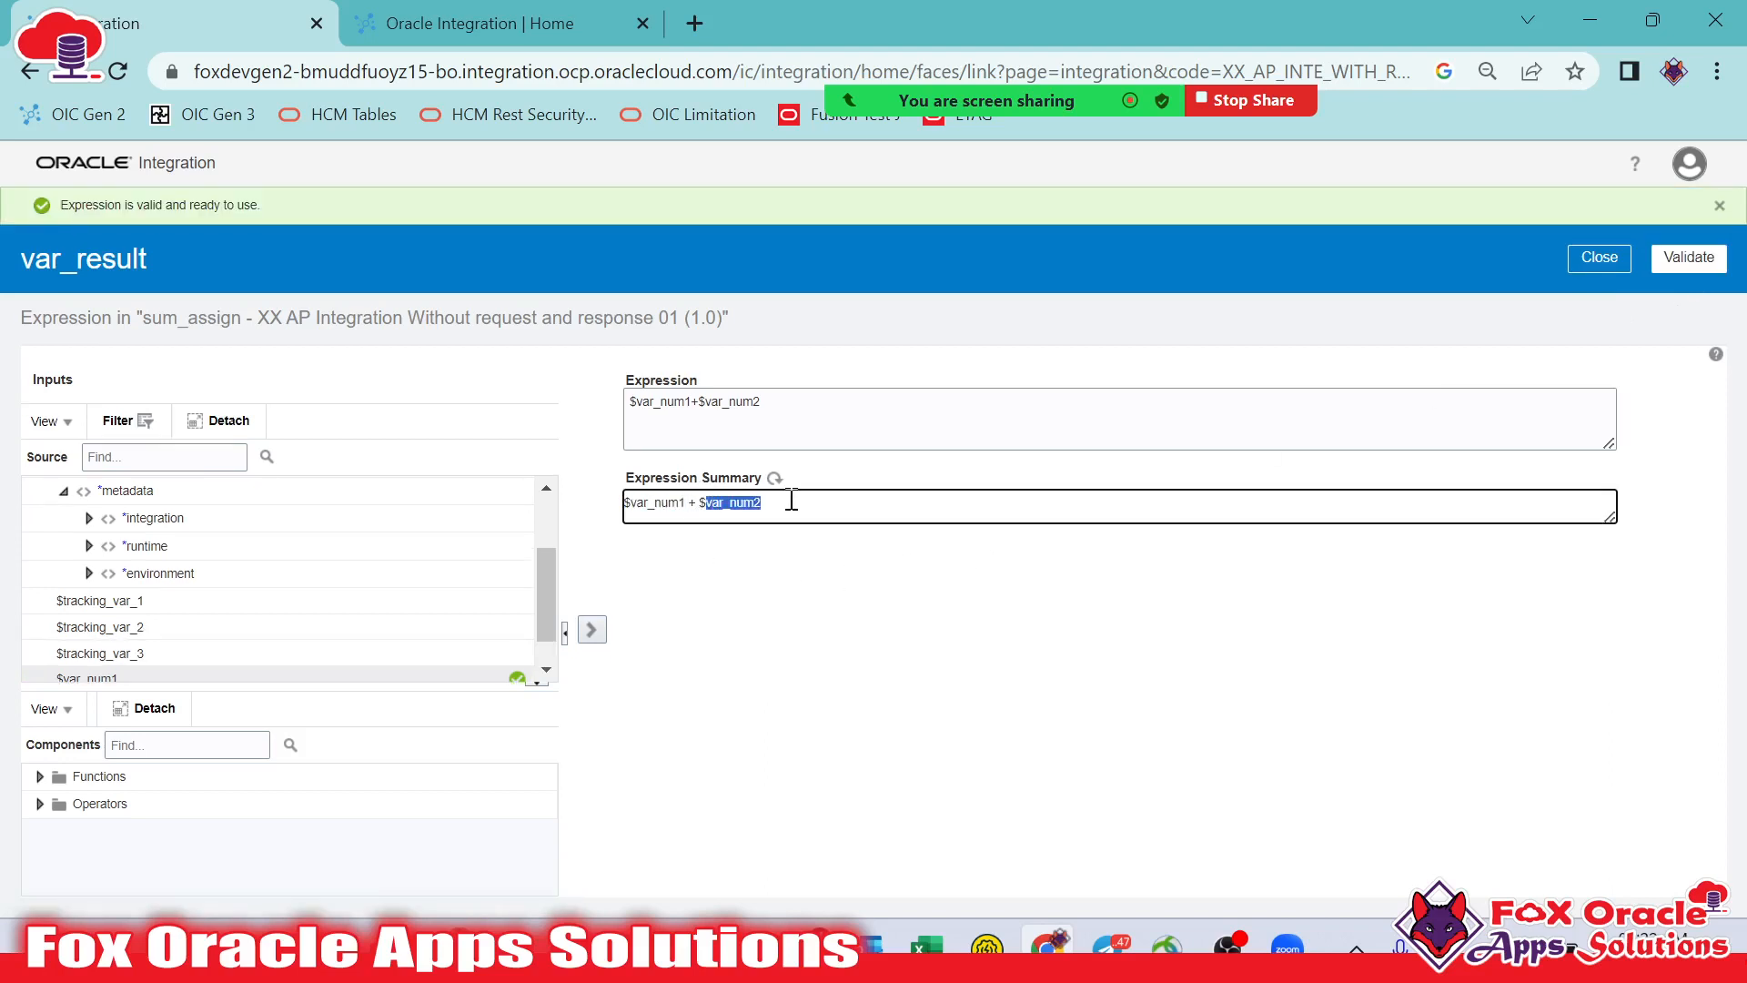
click(791, 499)
Close the var_result expression, validate the sum_assign action and return to the integration canvas
click(1611, 258)
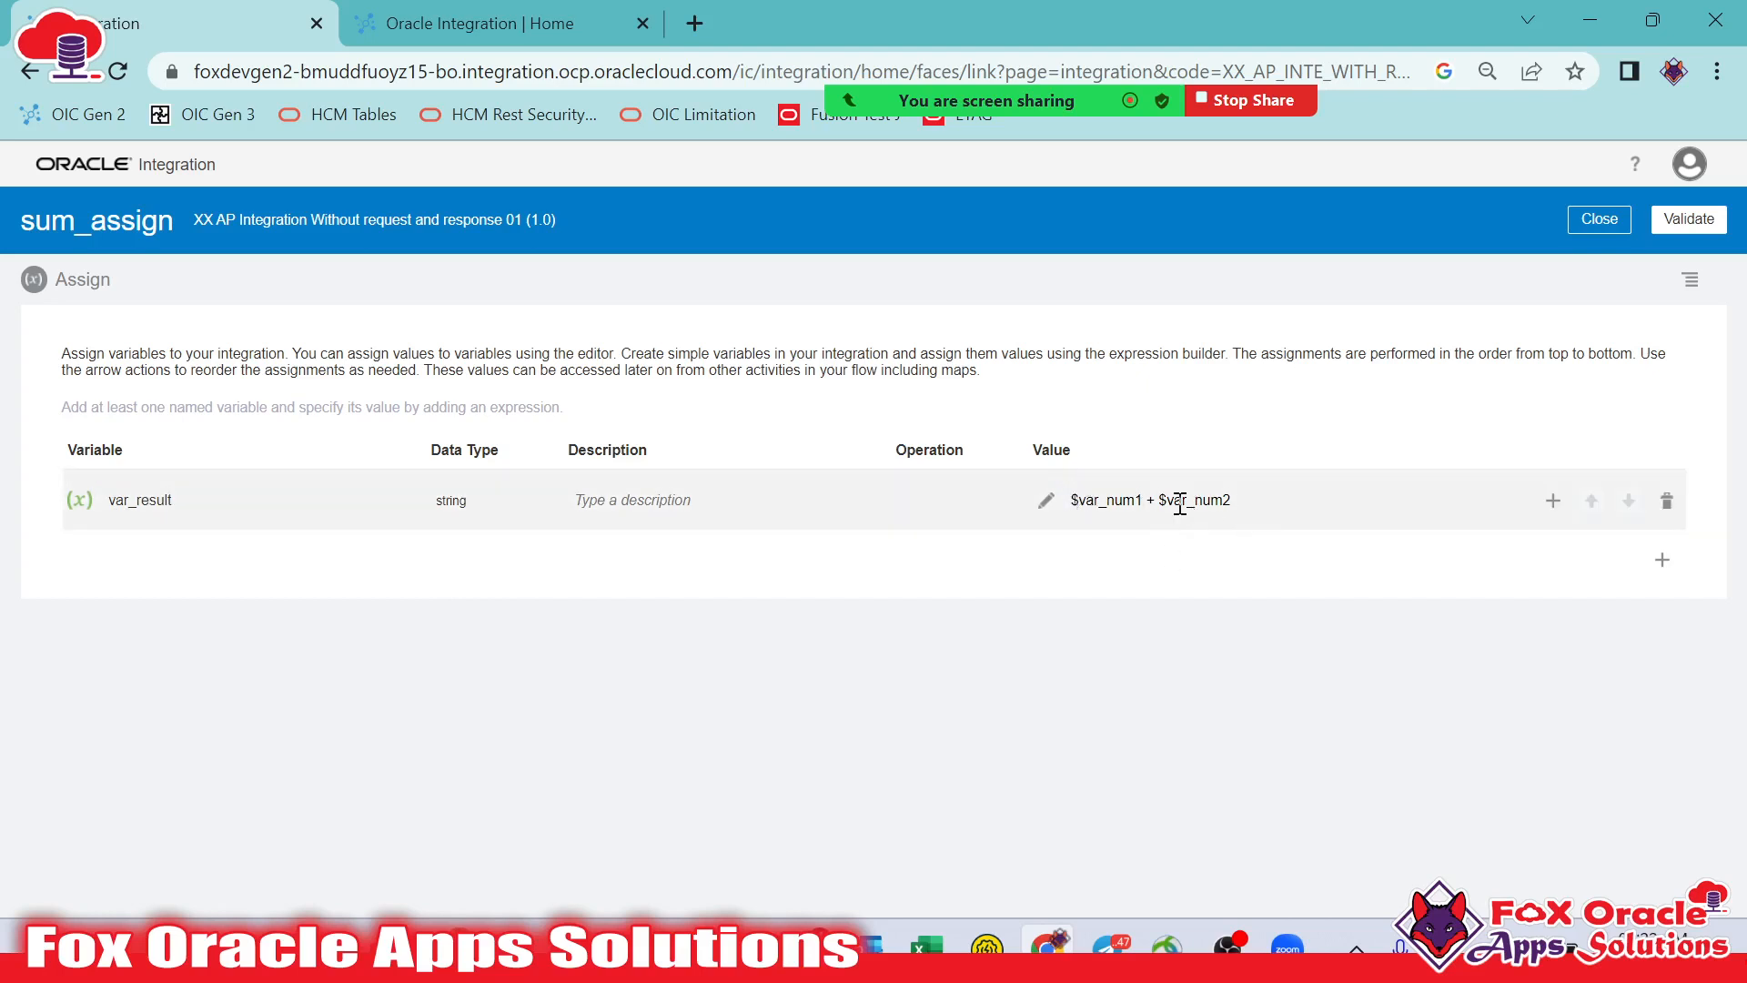
click(1674, 221)
click(1598, 257)
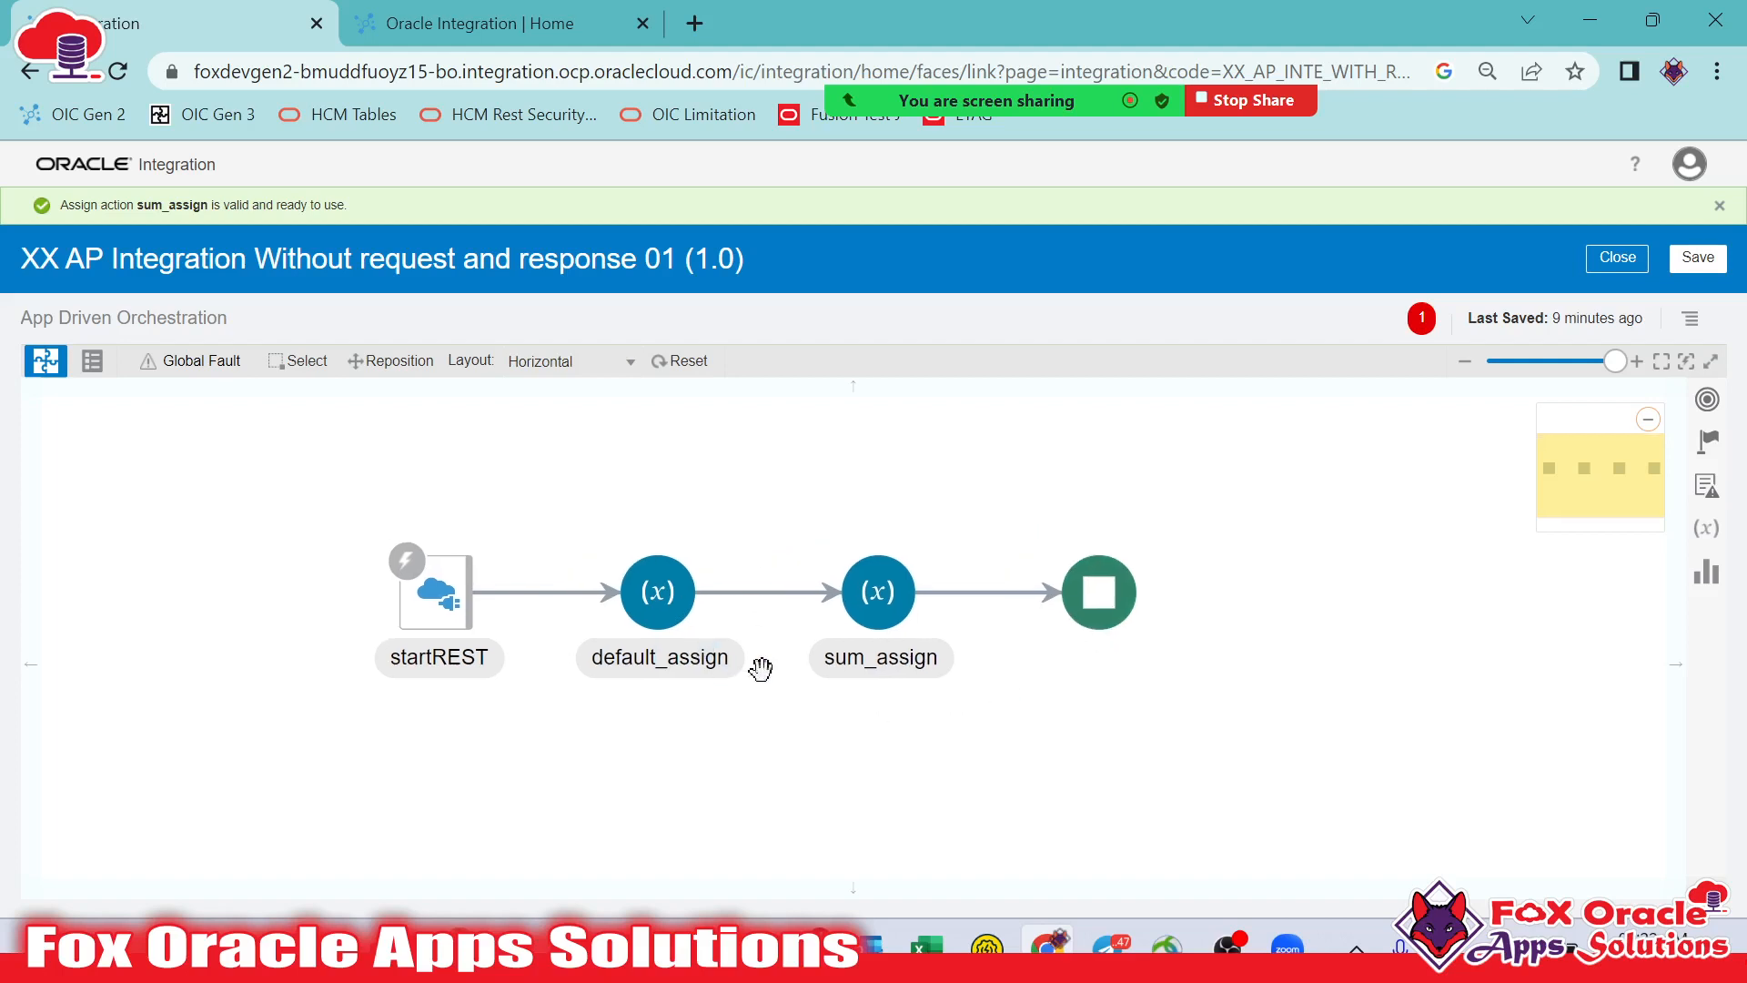
Show the available integration actions with sum_assign selected and locate the Logger among the general actions
click(1709, 441)
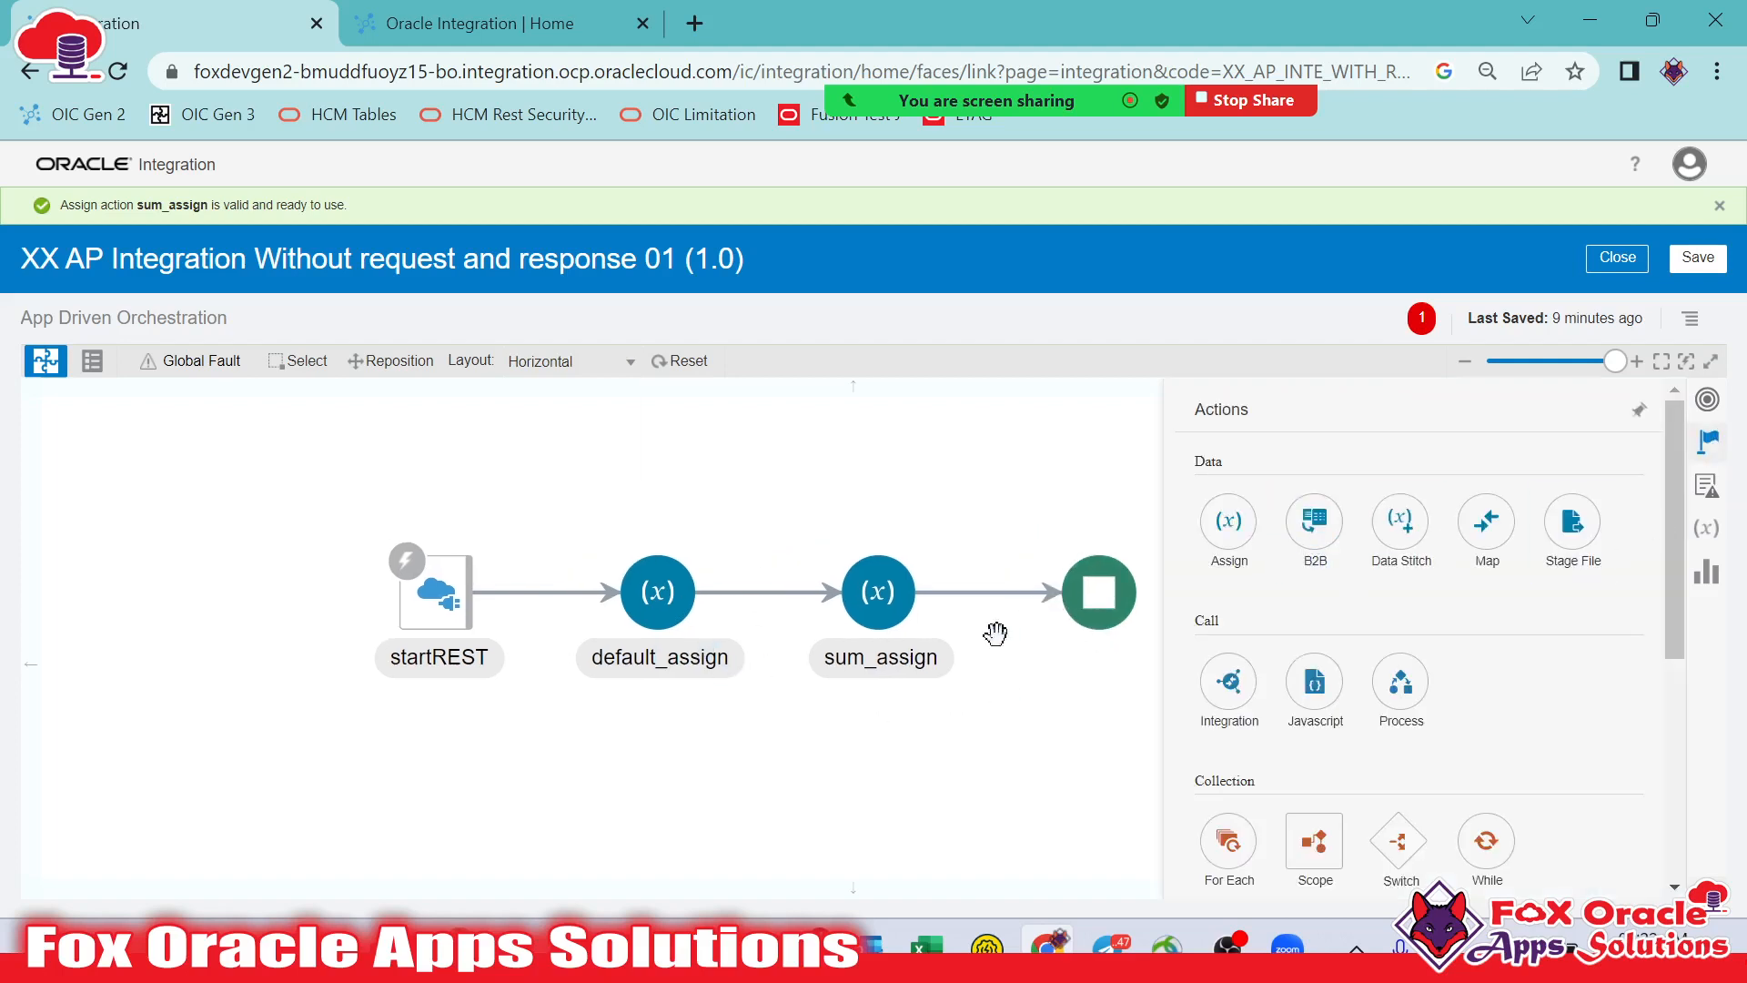
click(877, 590)
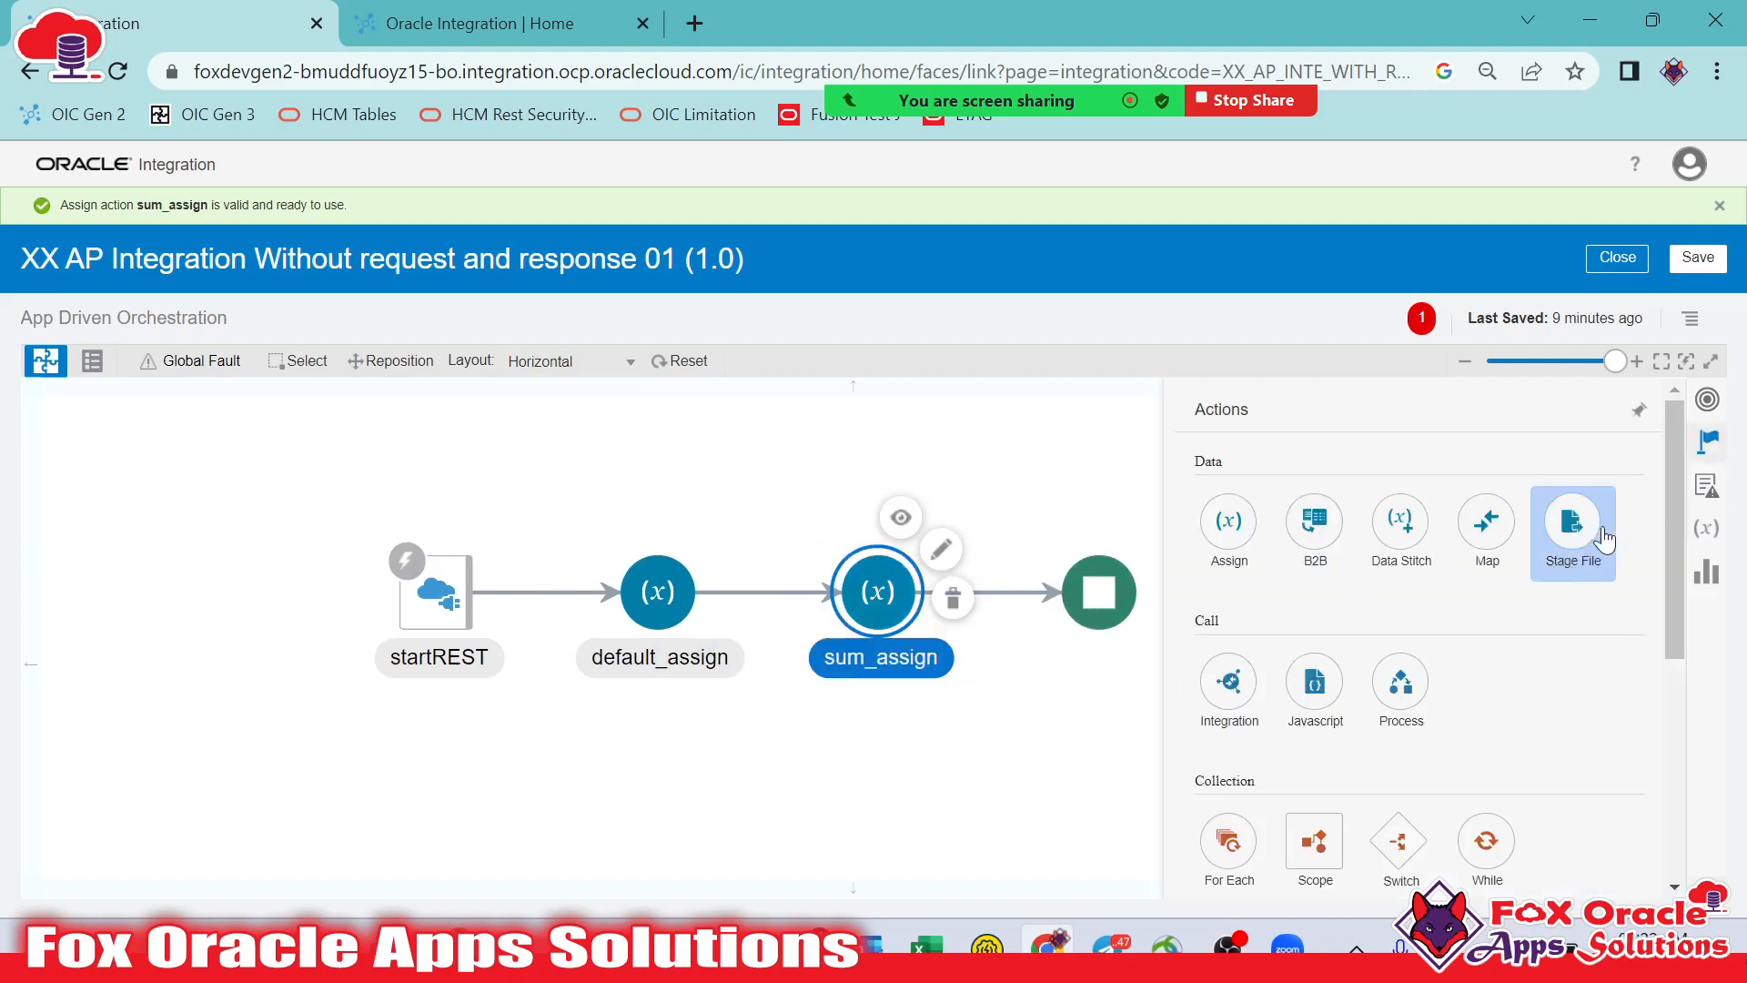
scroll(1365, 829, down, 3)
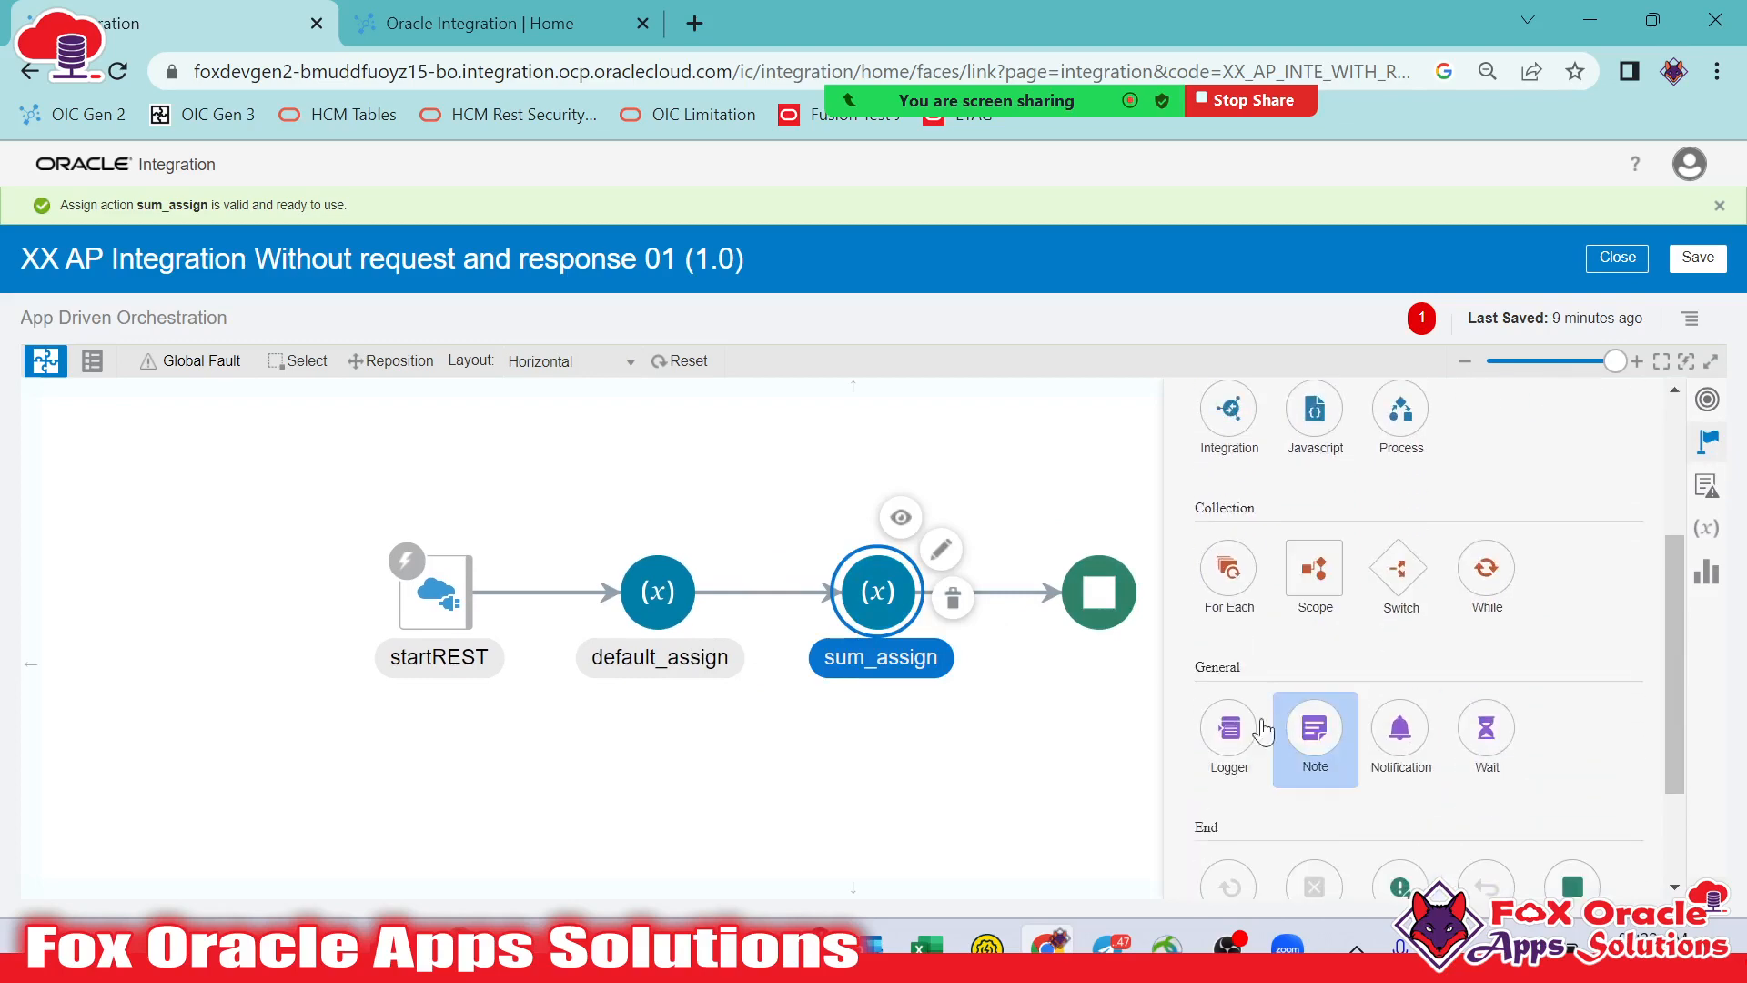
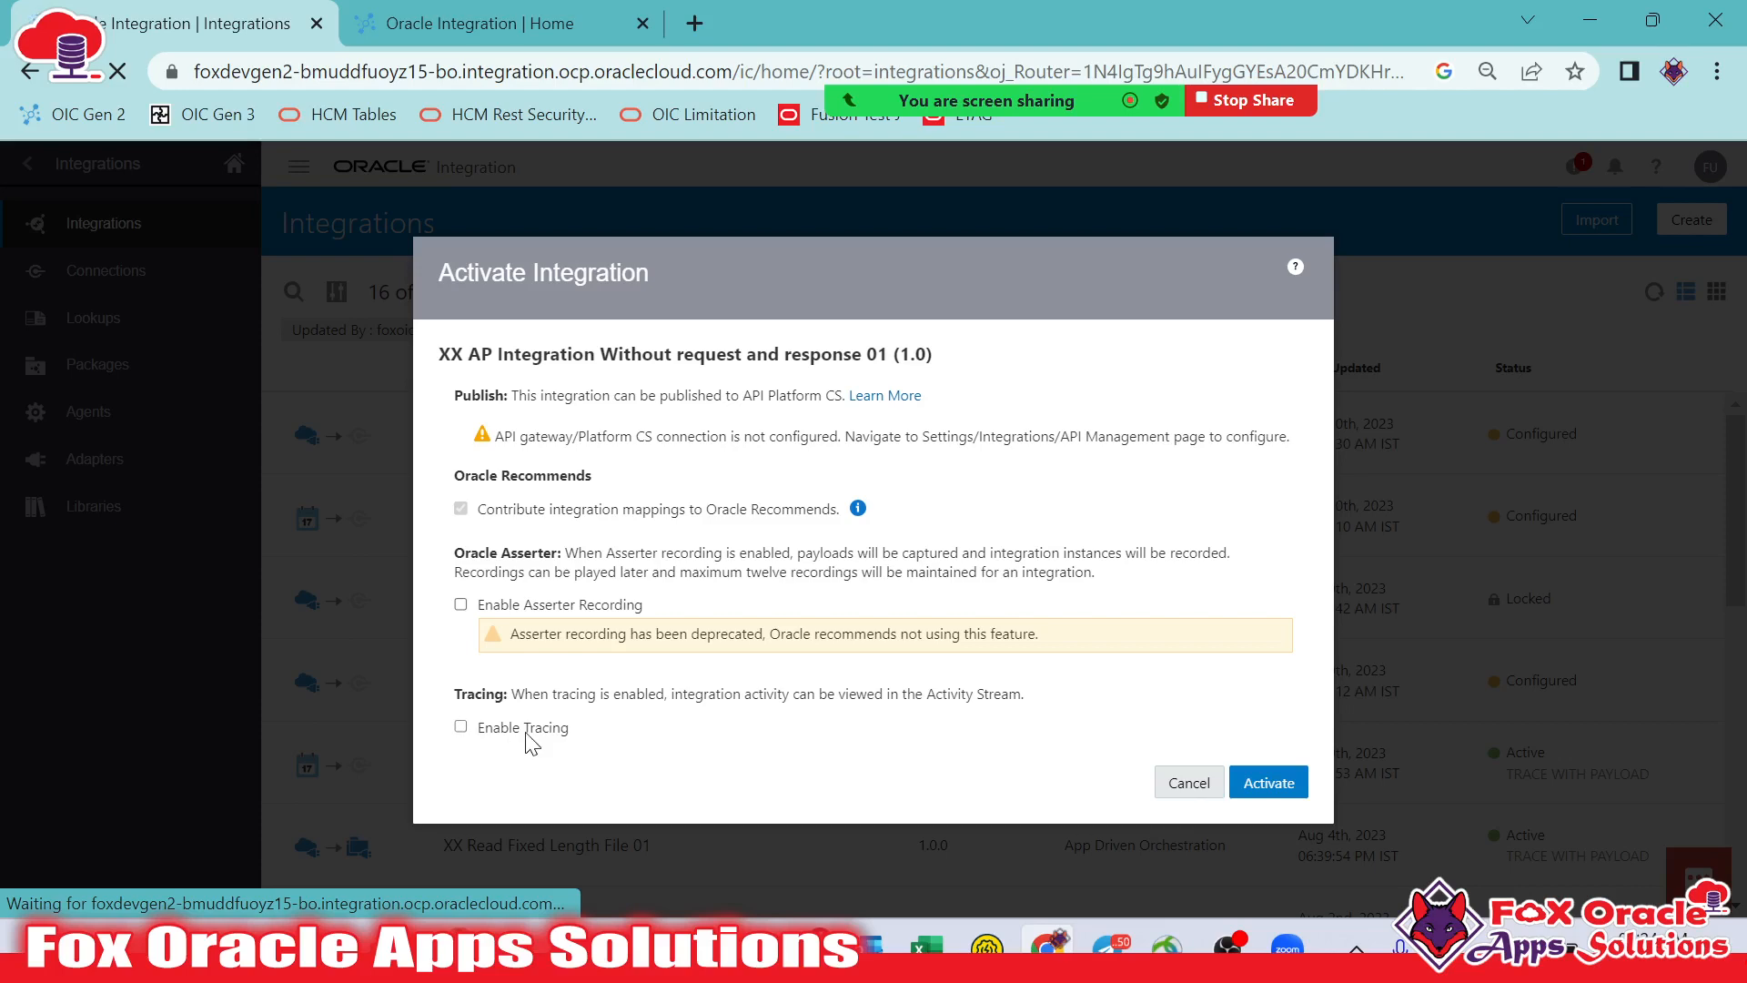
Activate XX AP Integration Without request and response 01 with tracing and payload enabled, and refresh the integrations list
click(524, 727)
click(551, 760)
scroll(910, 819, down, 1)
click(1268, 876)
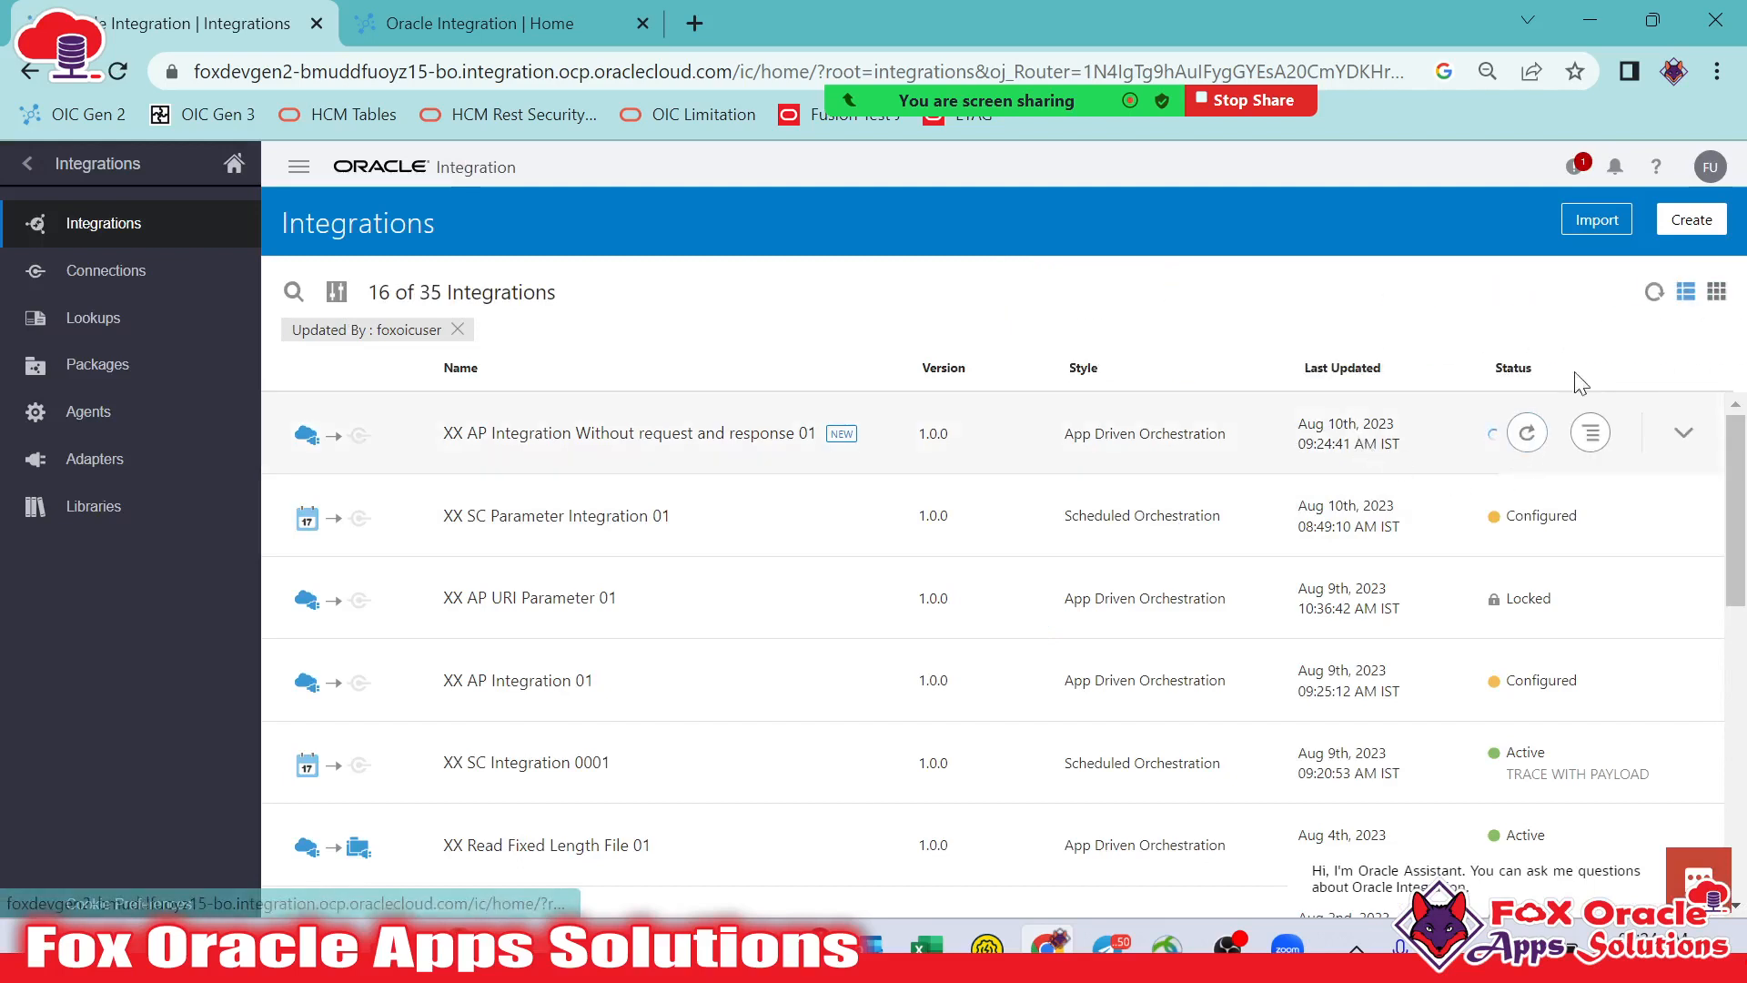
click(1655, 292)
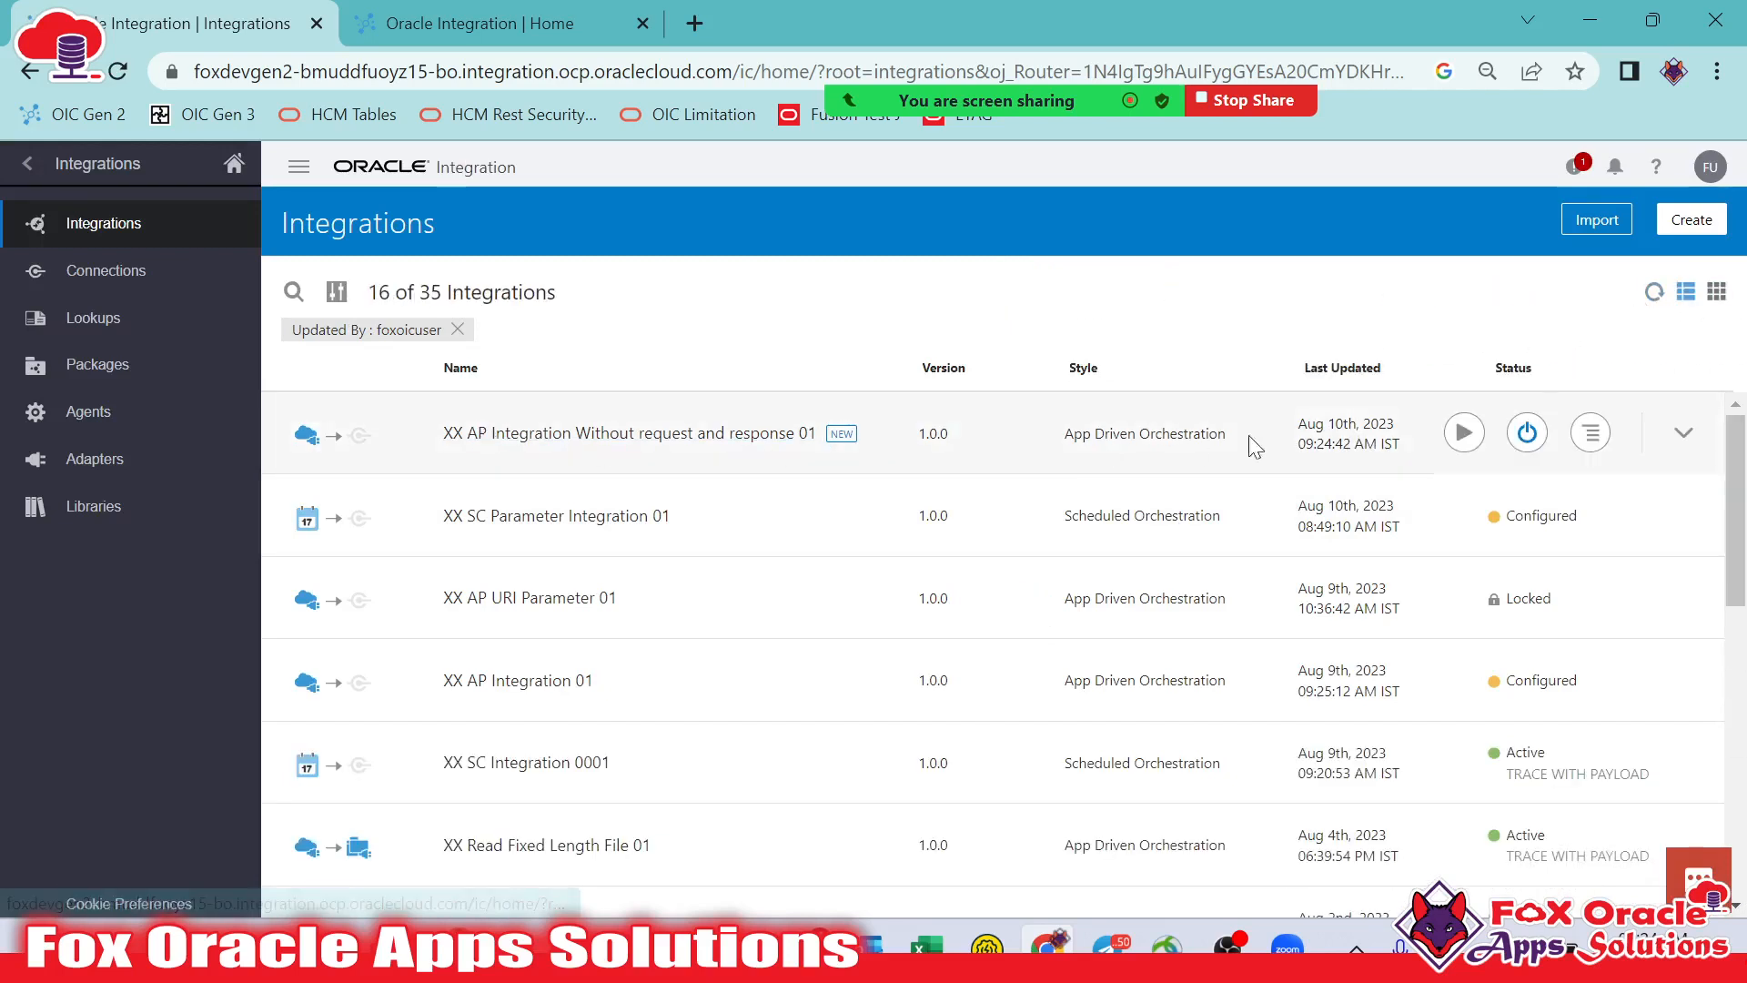
Open the test page of XX AP Integration Without request and response 01 and check its request URI parameters and body
click(1463, 432)
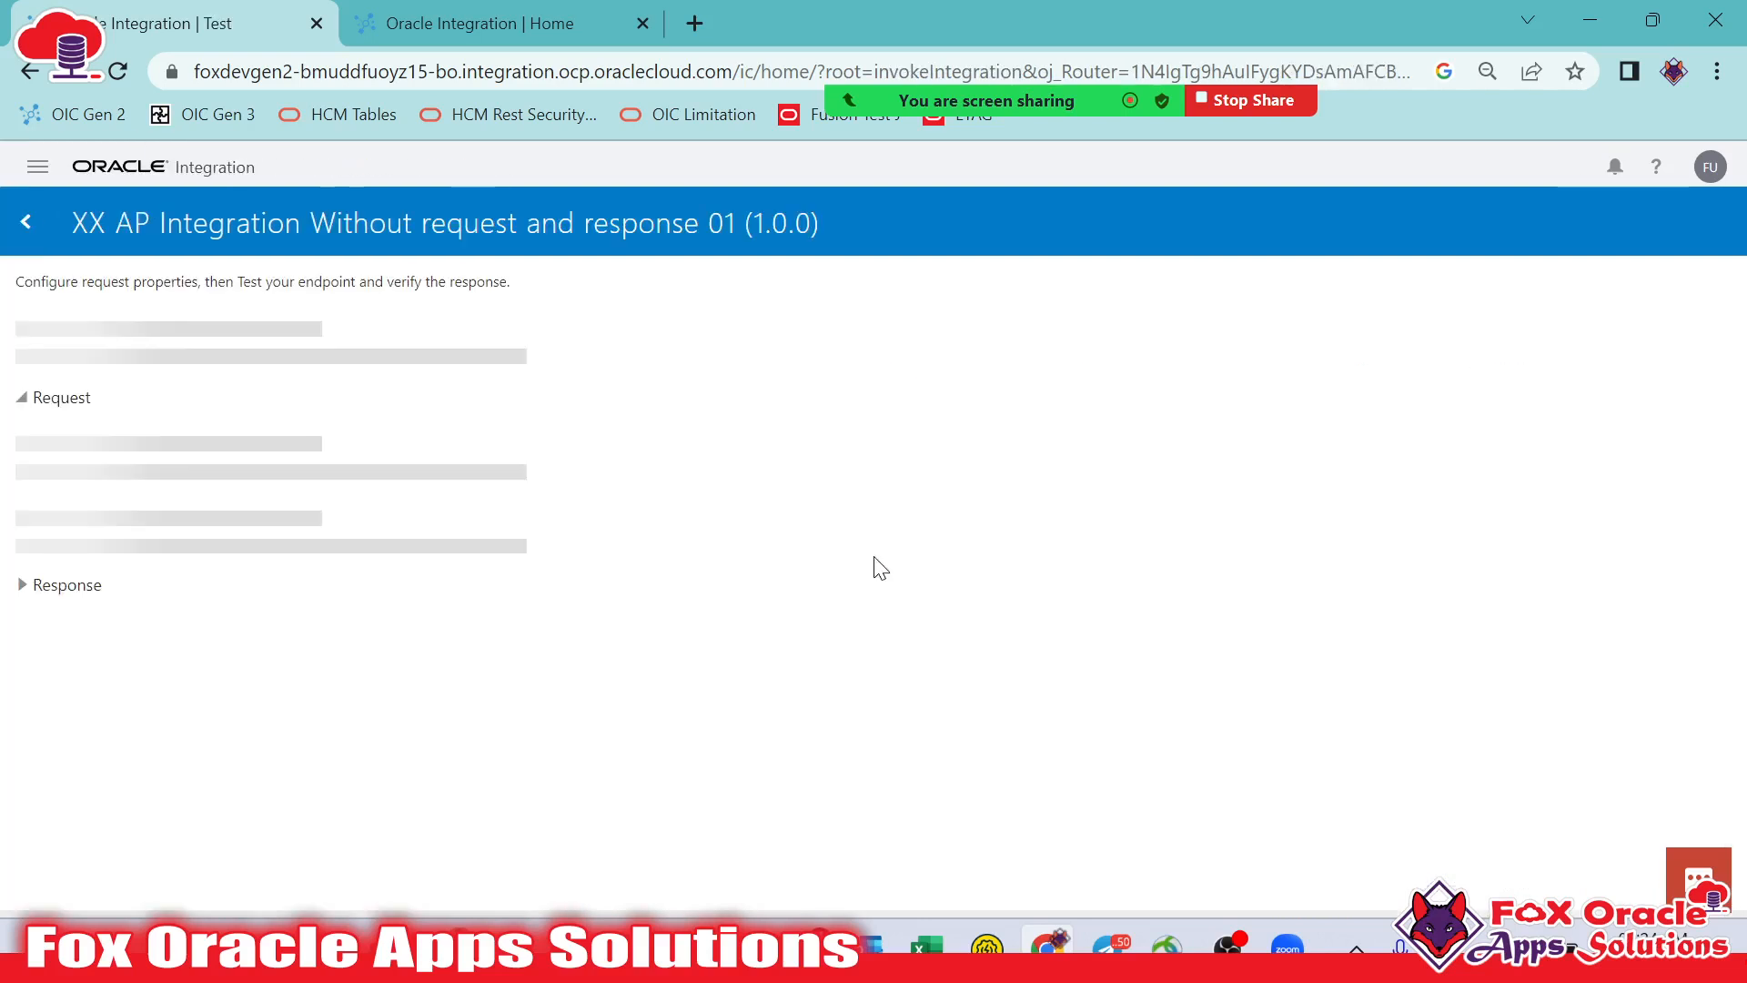
click(308, 453)
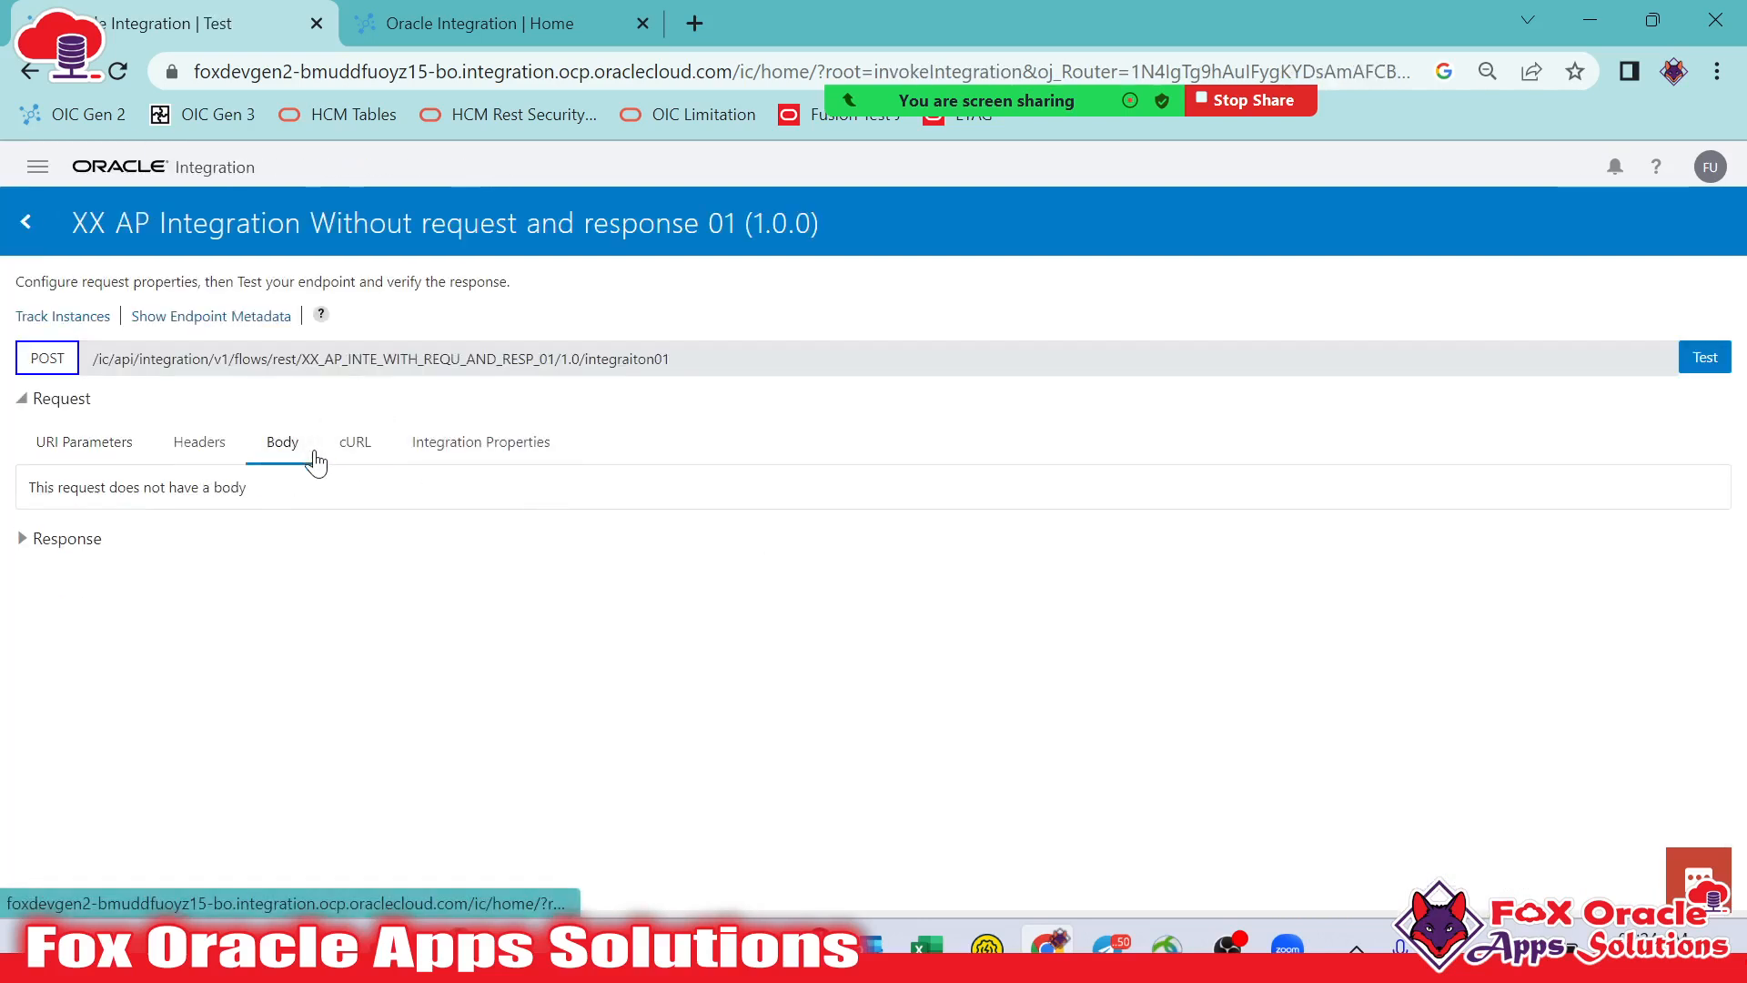
click(73, 446)
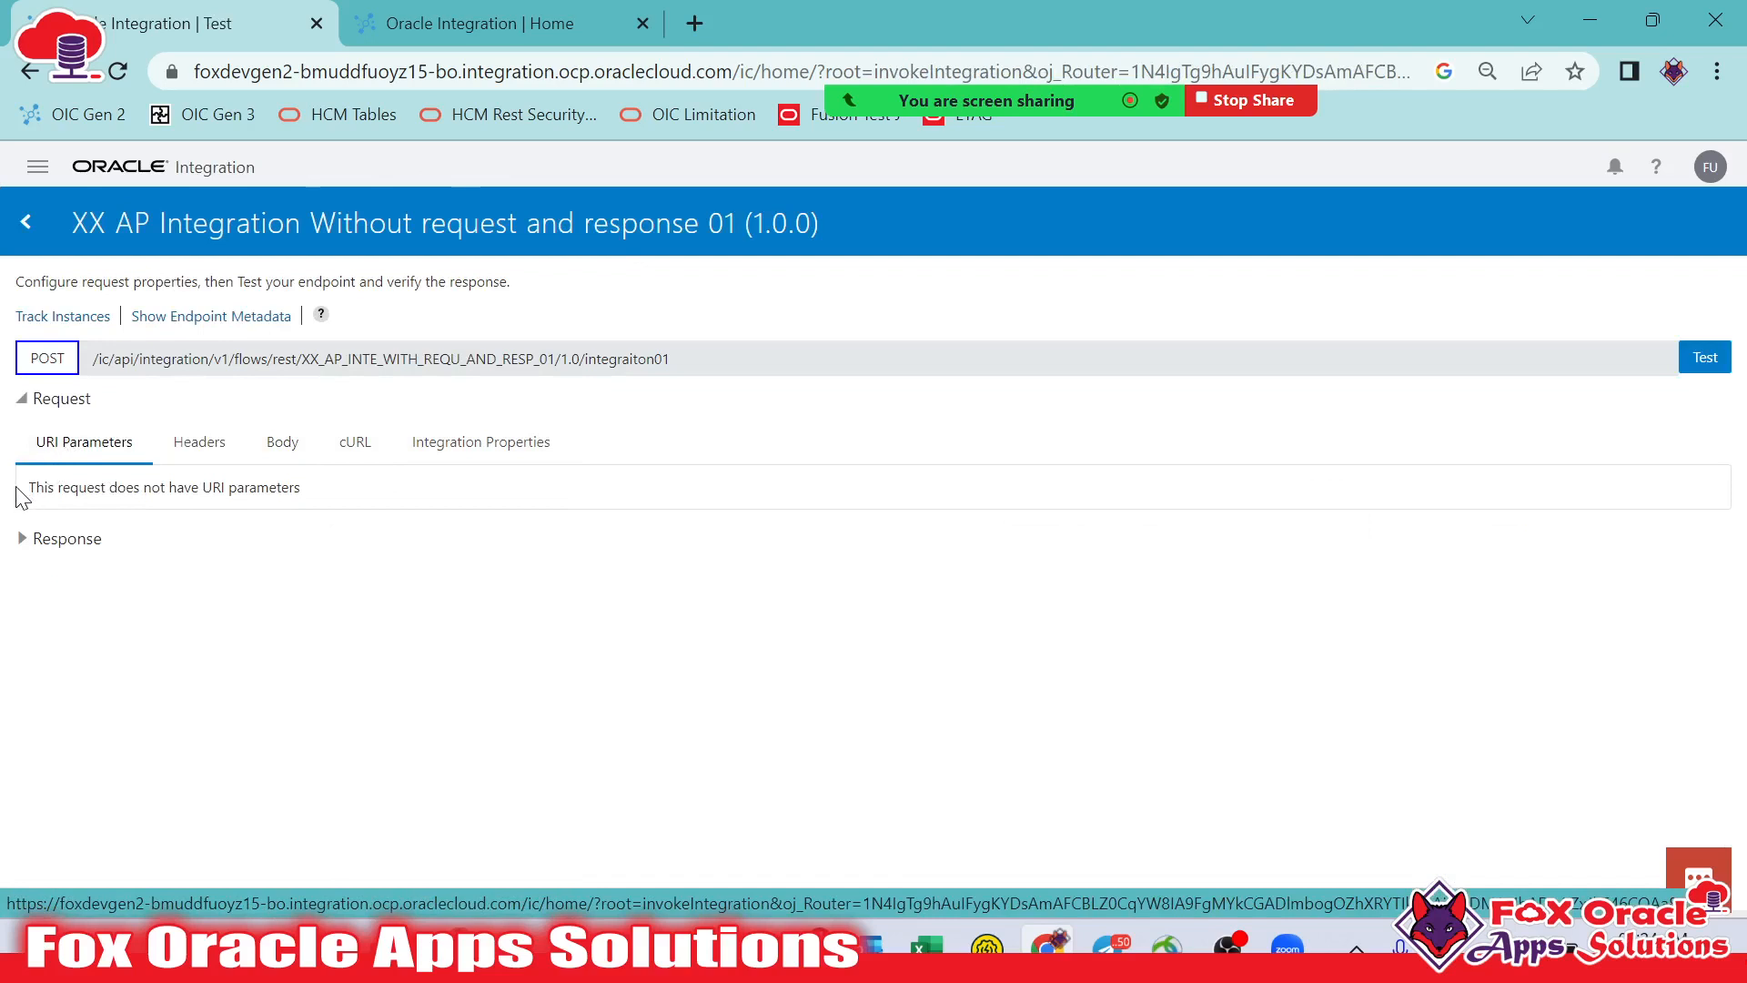
drag(20, 491, 309, 499)
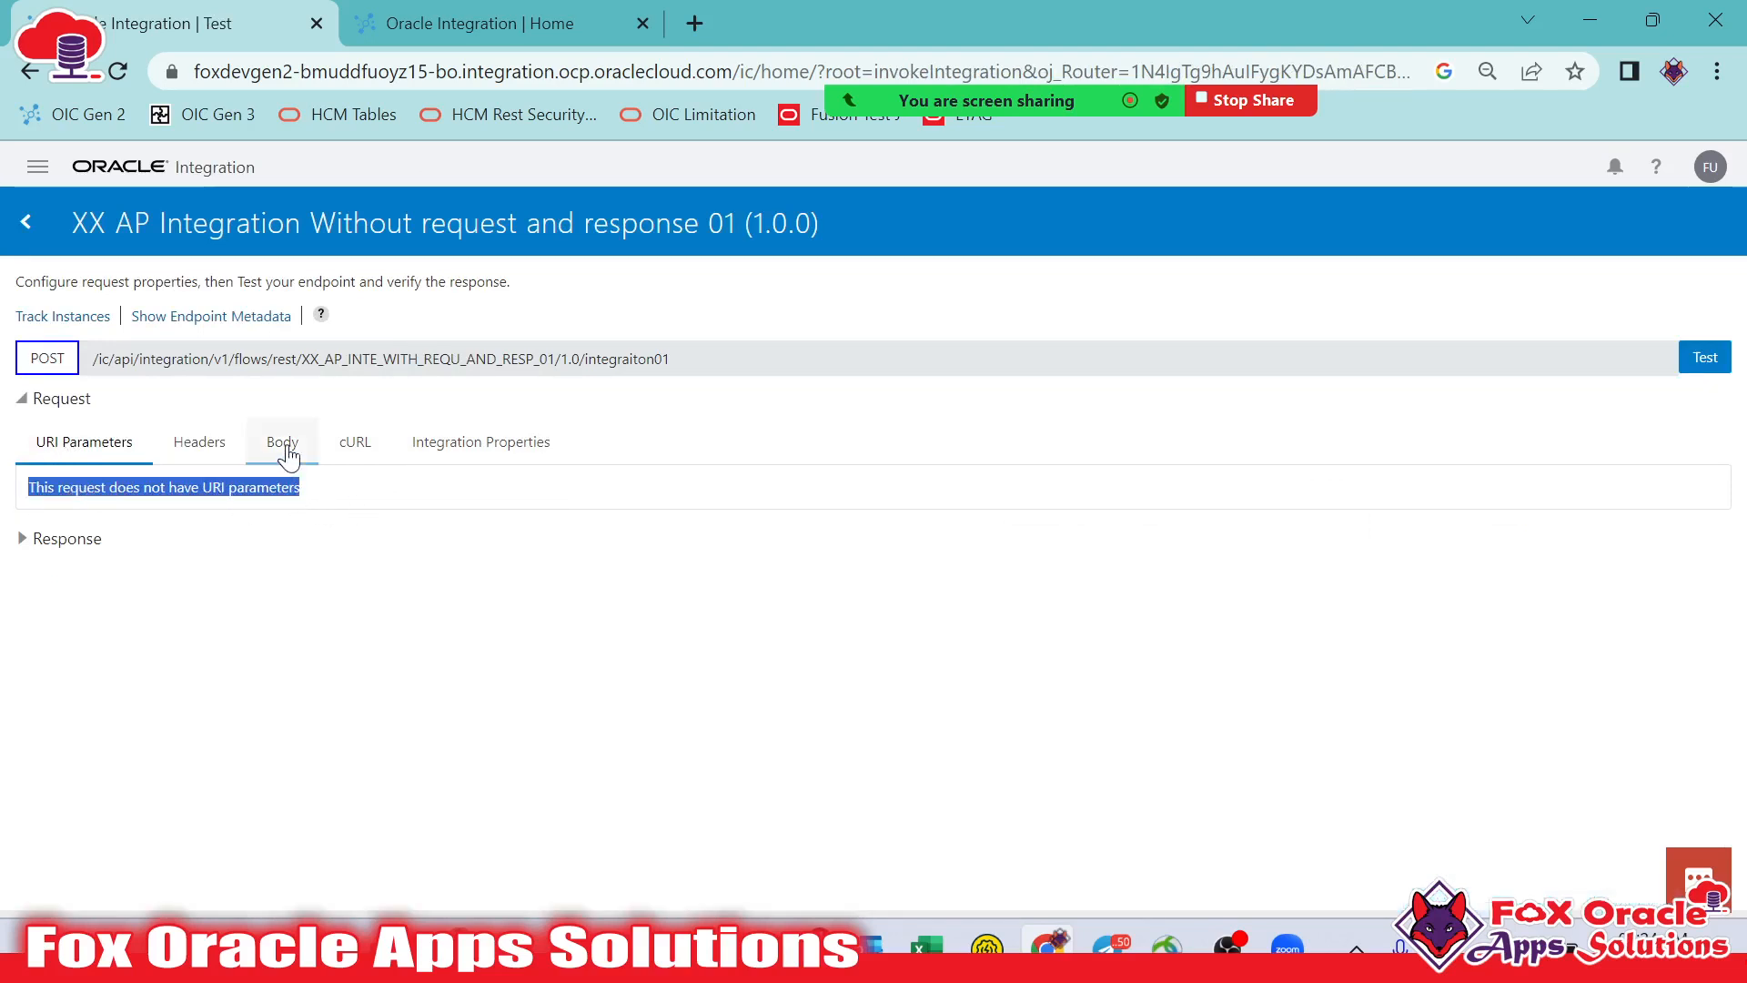
click(287, 455)
drag(25, 495, 305, 507)
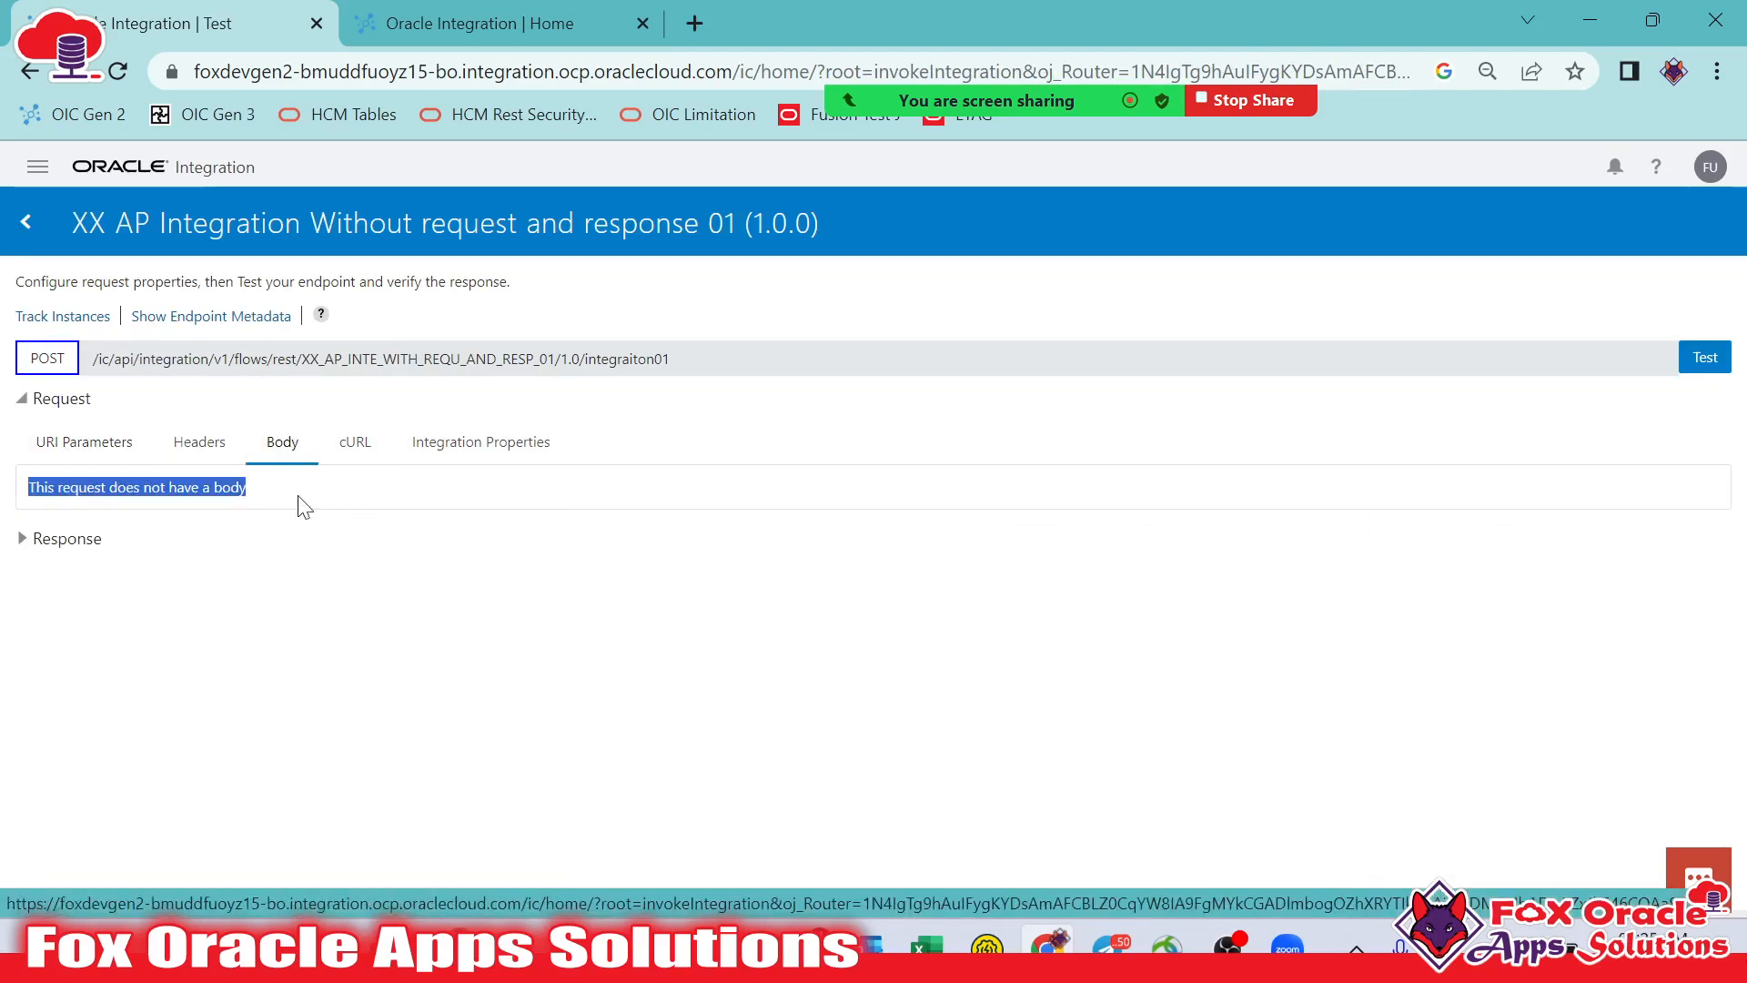
click(405, 507)
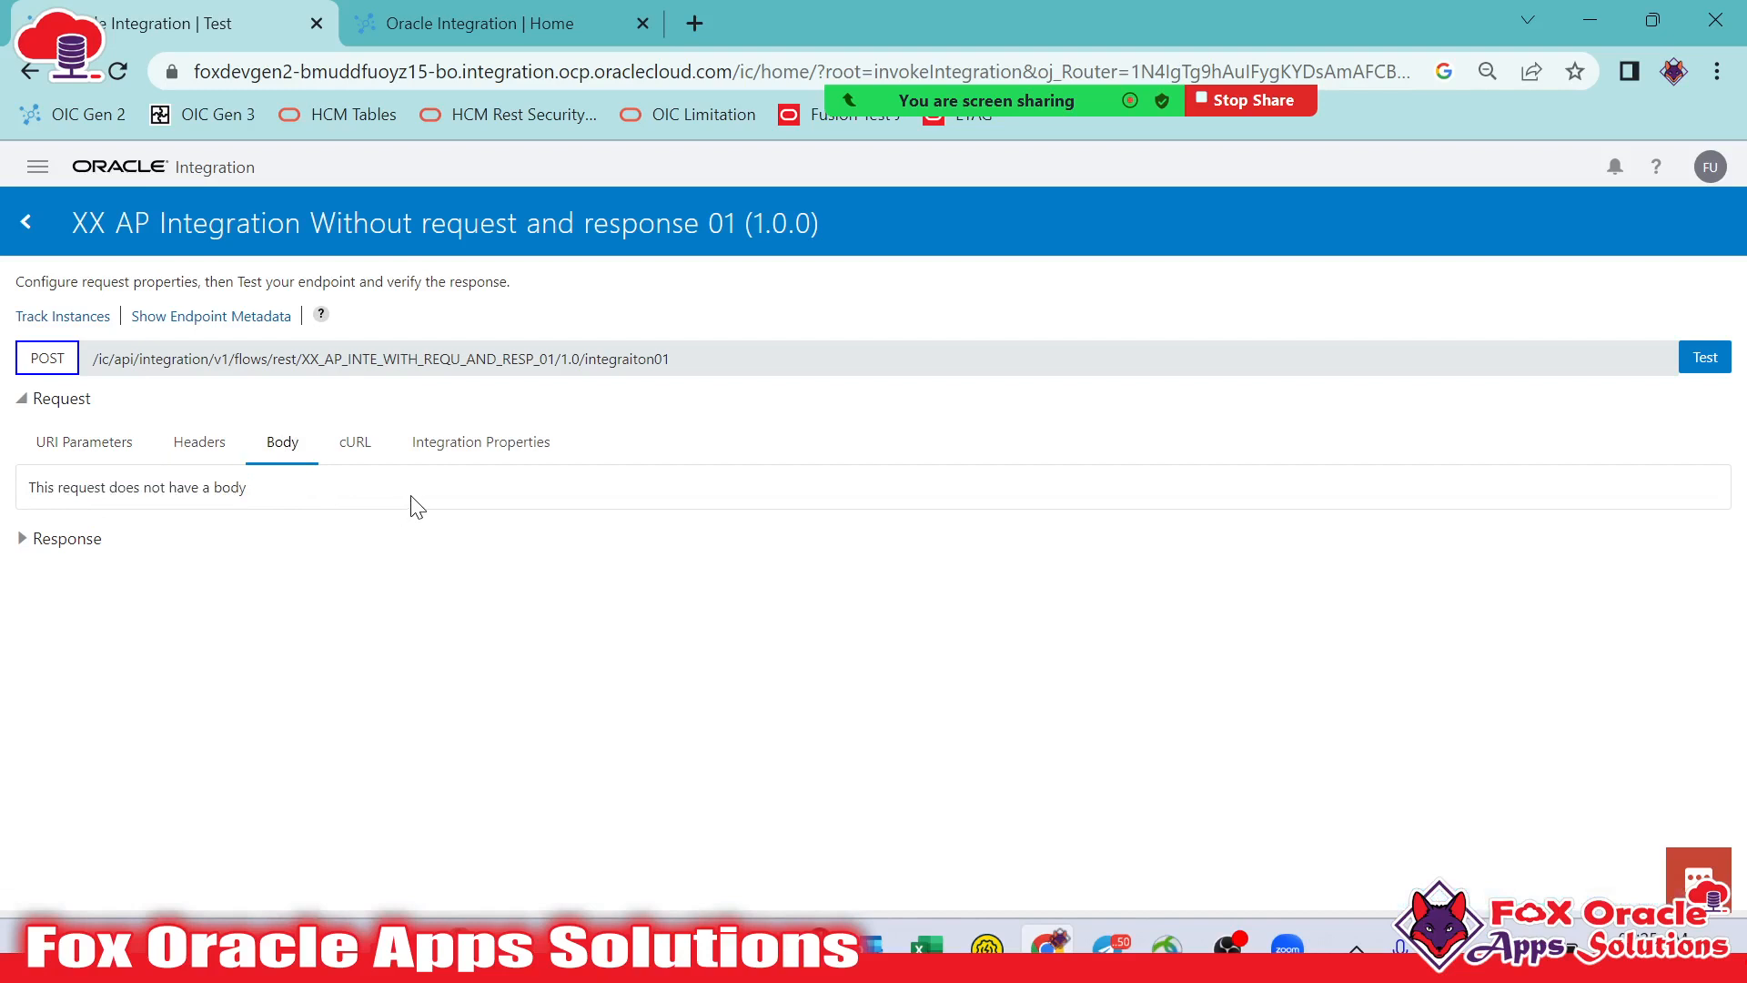
Run the POST test without any request data and refresh the activity stream to fetch the latest tracing data
click(1711, 360)
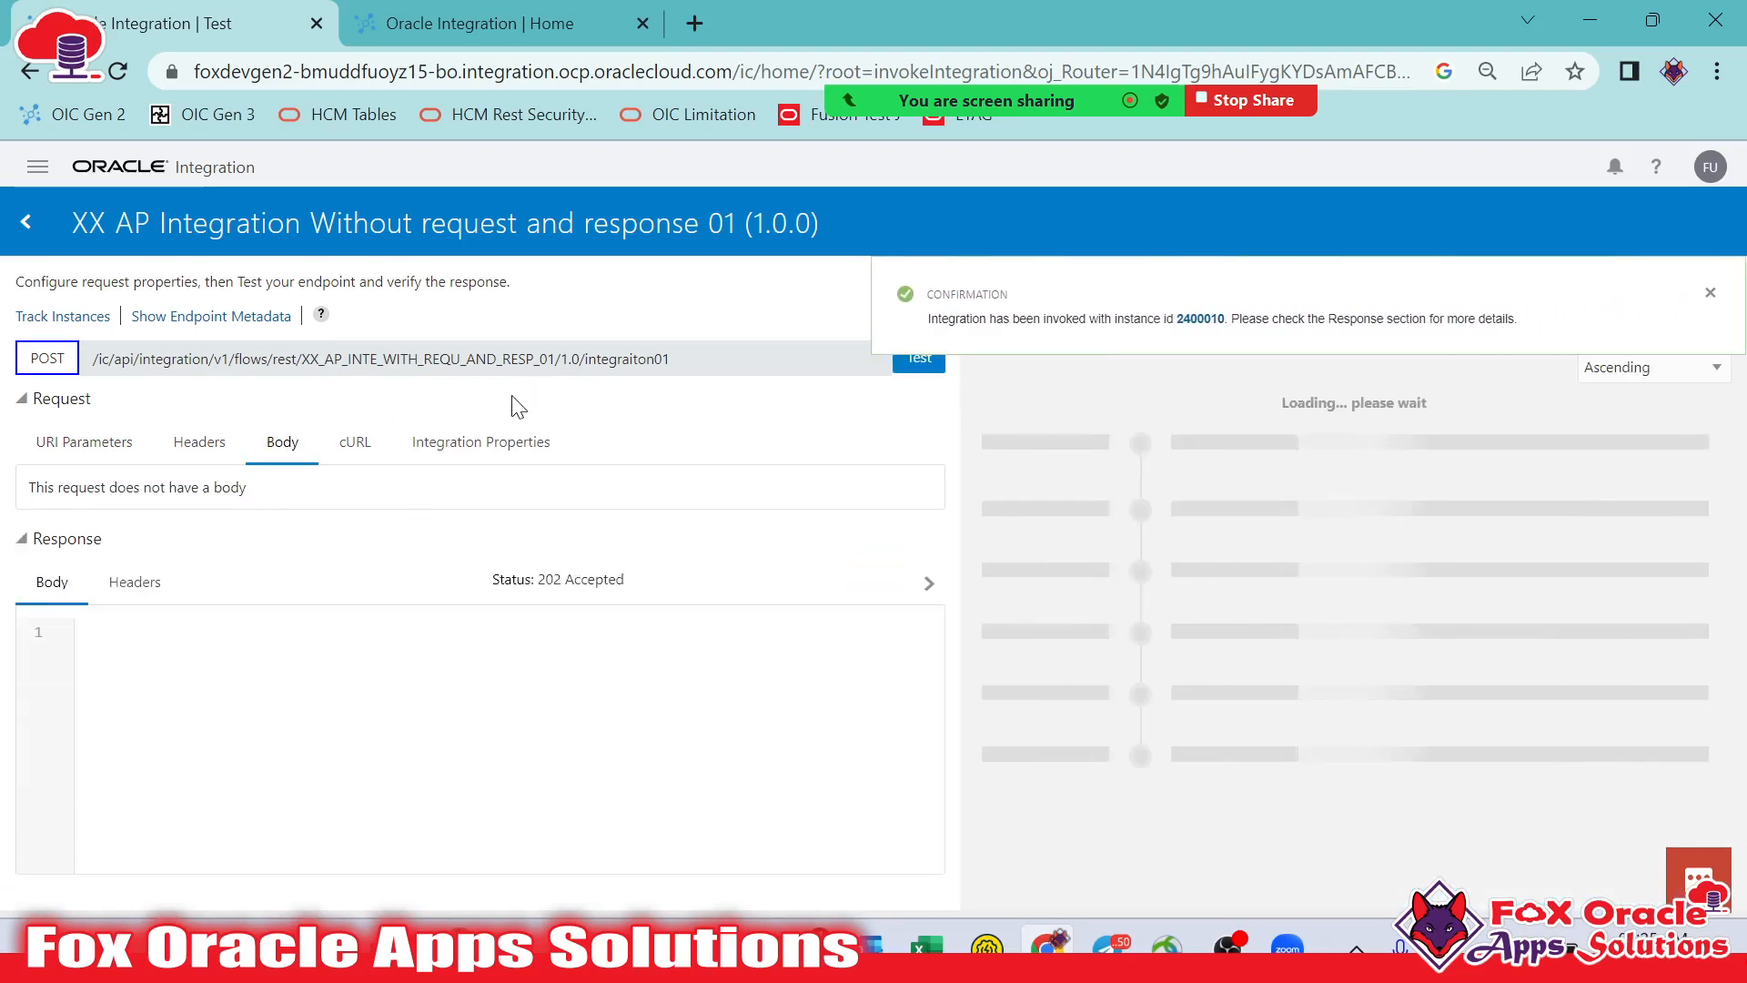
click(1718, 300)
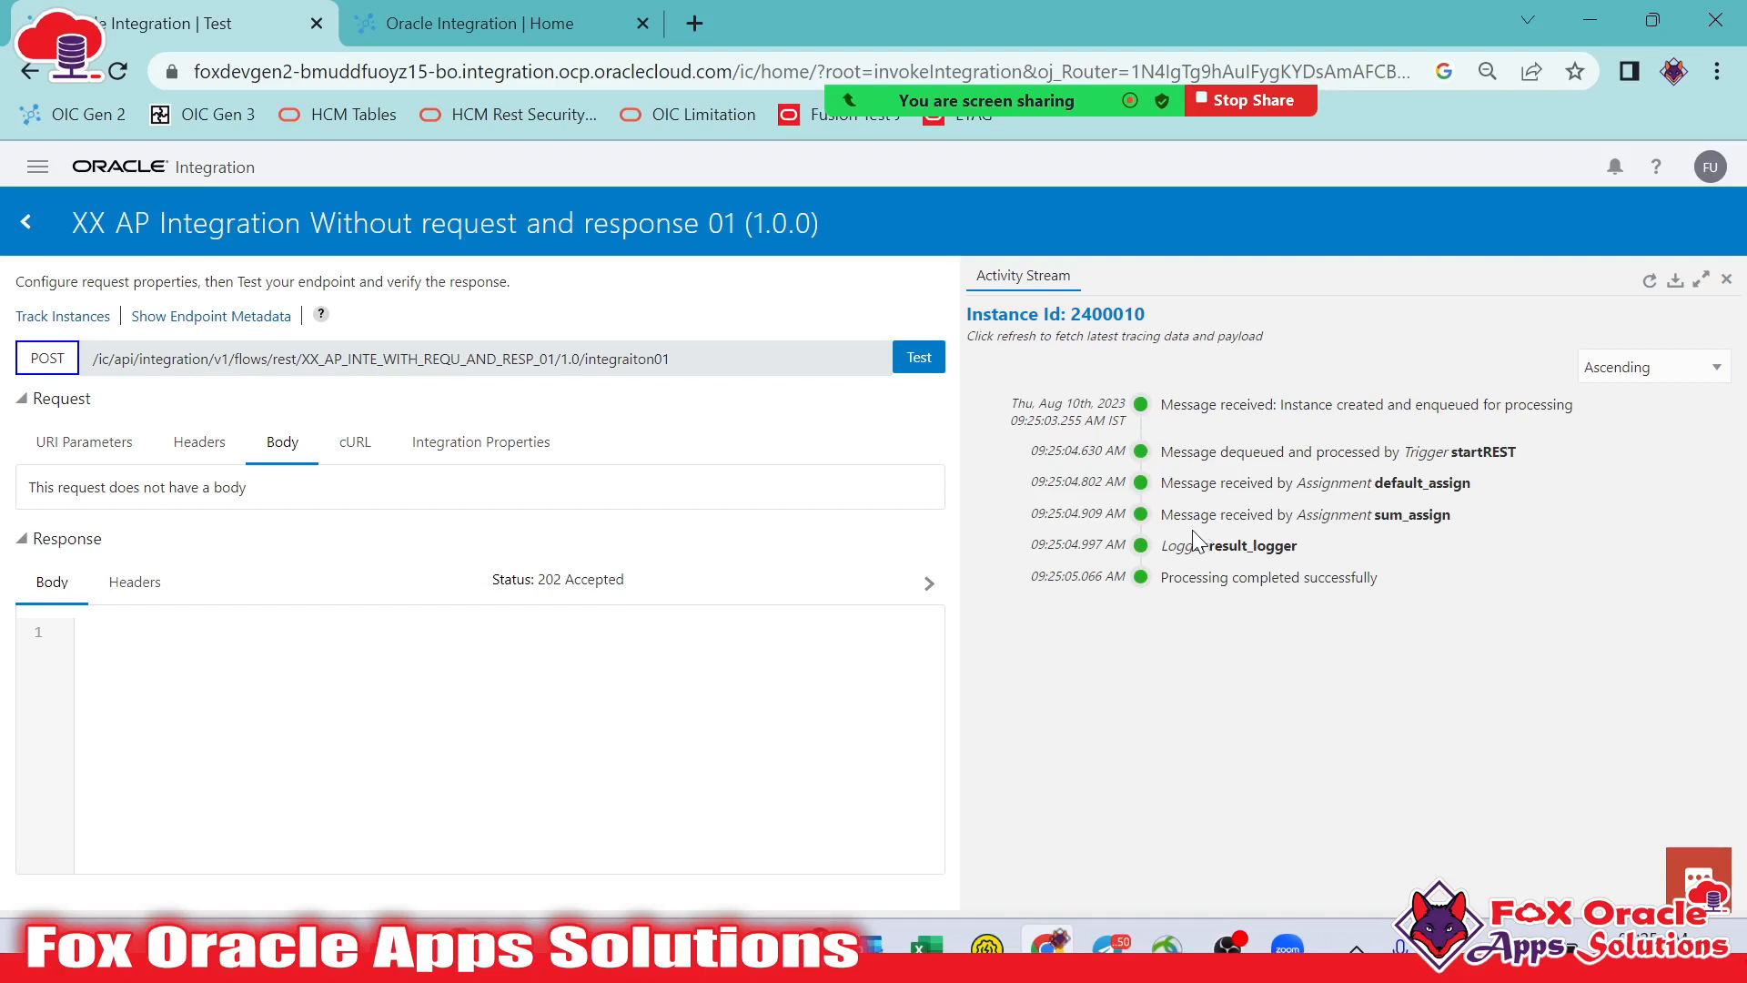
click(1651, 284)
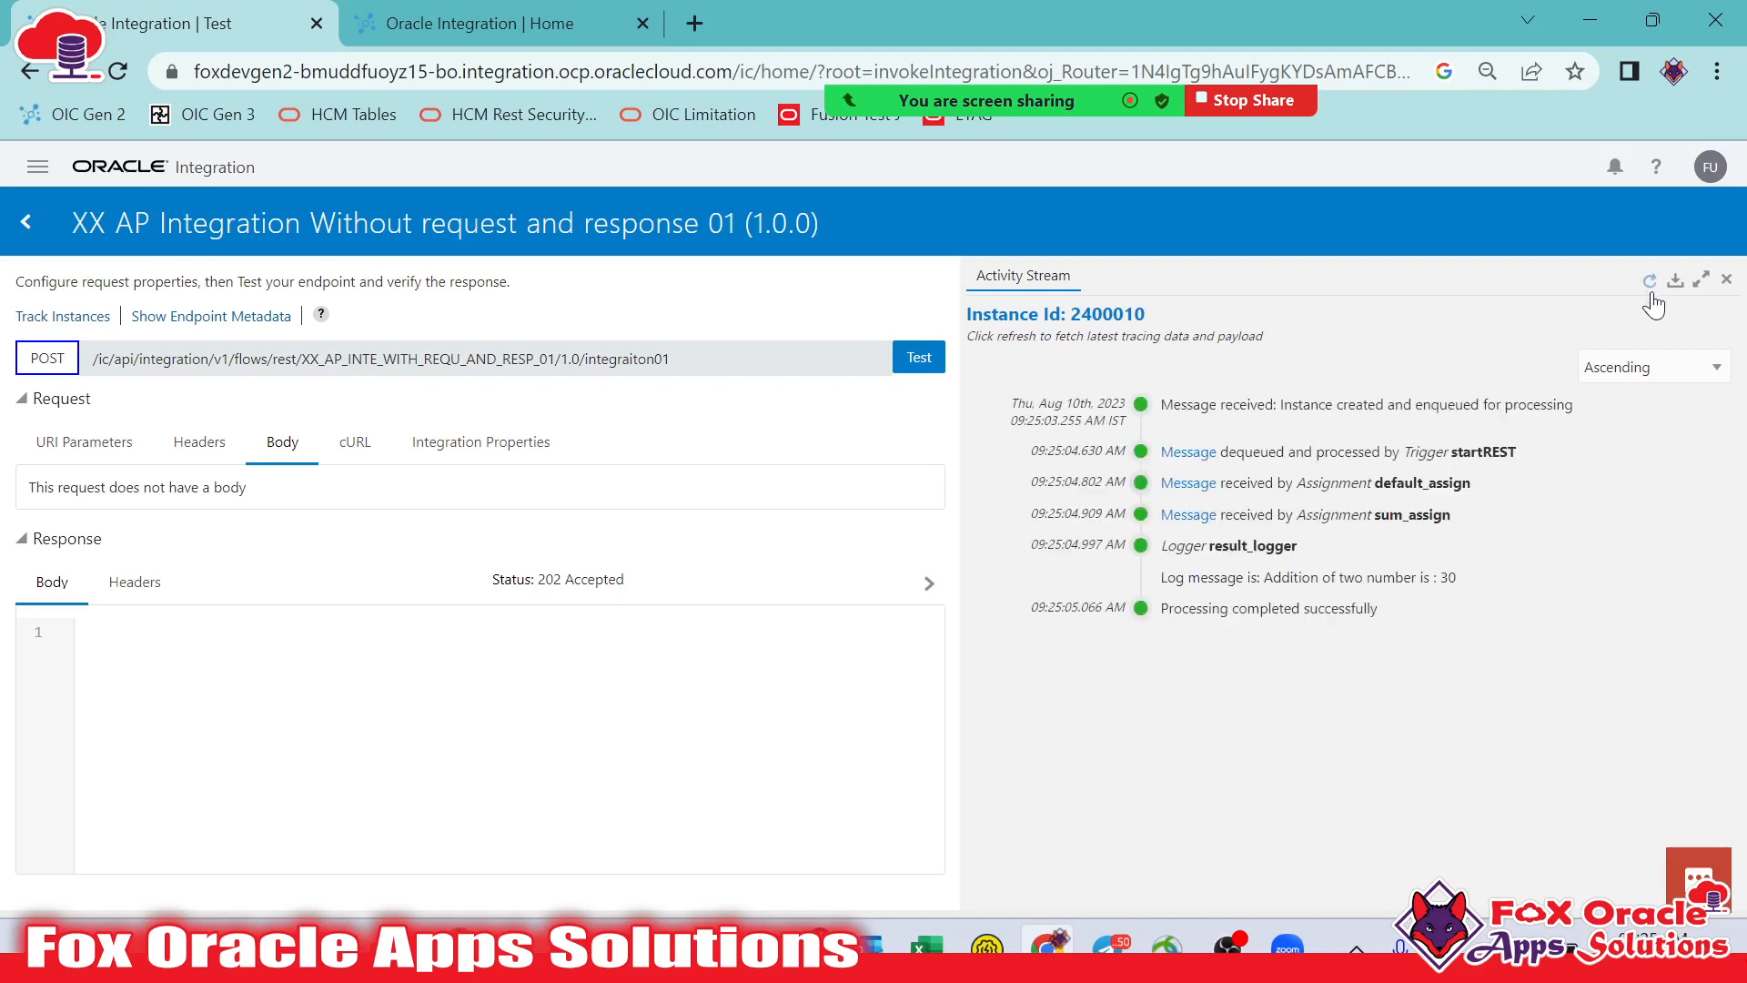
click(1650, 282)
Expand the startREST trigger message in the activity stream and examine its request method and full request URI
click(1197, 455)
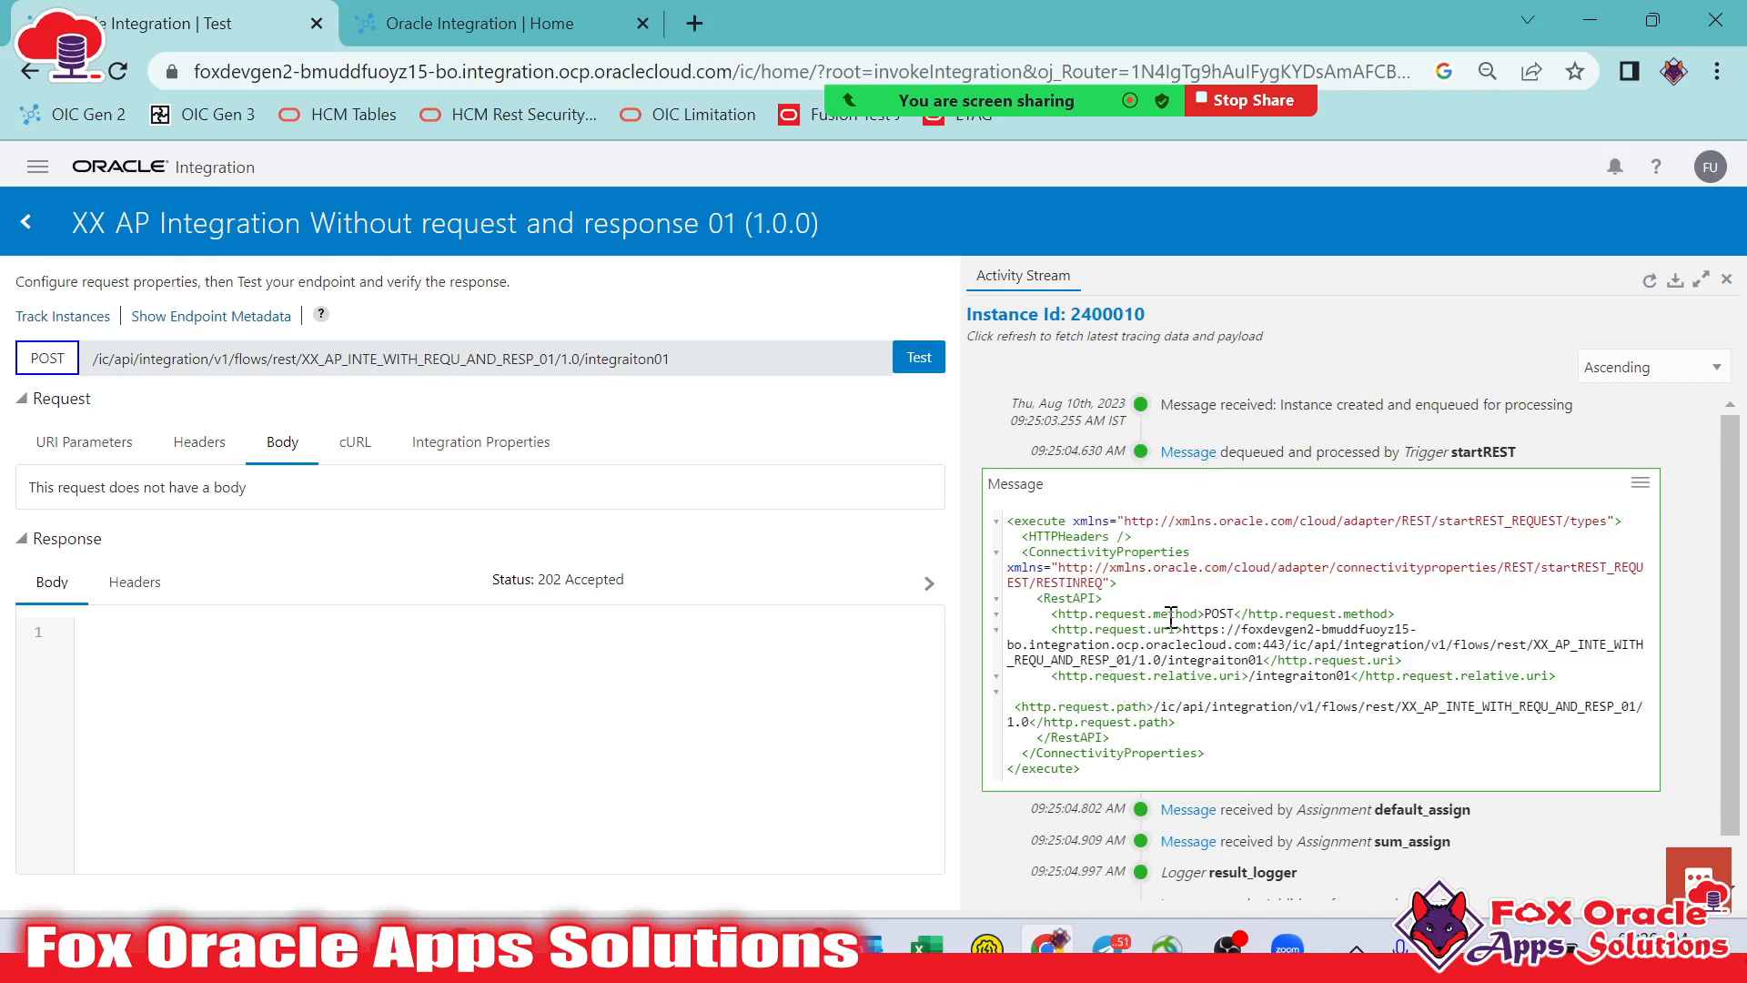
double_click(1219, 616)
double_click(1165, 631)
drag(1177, 633, 1268, 657)
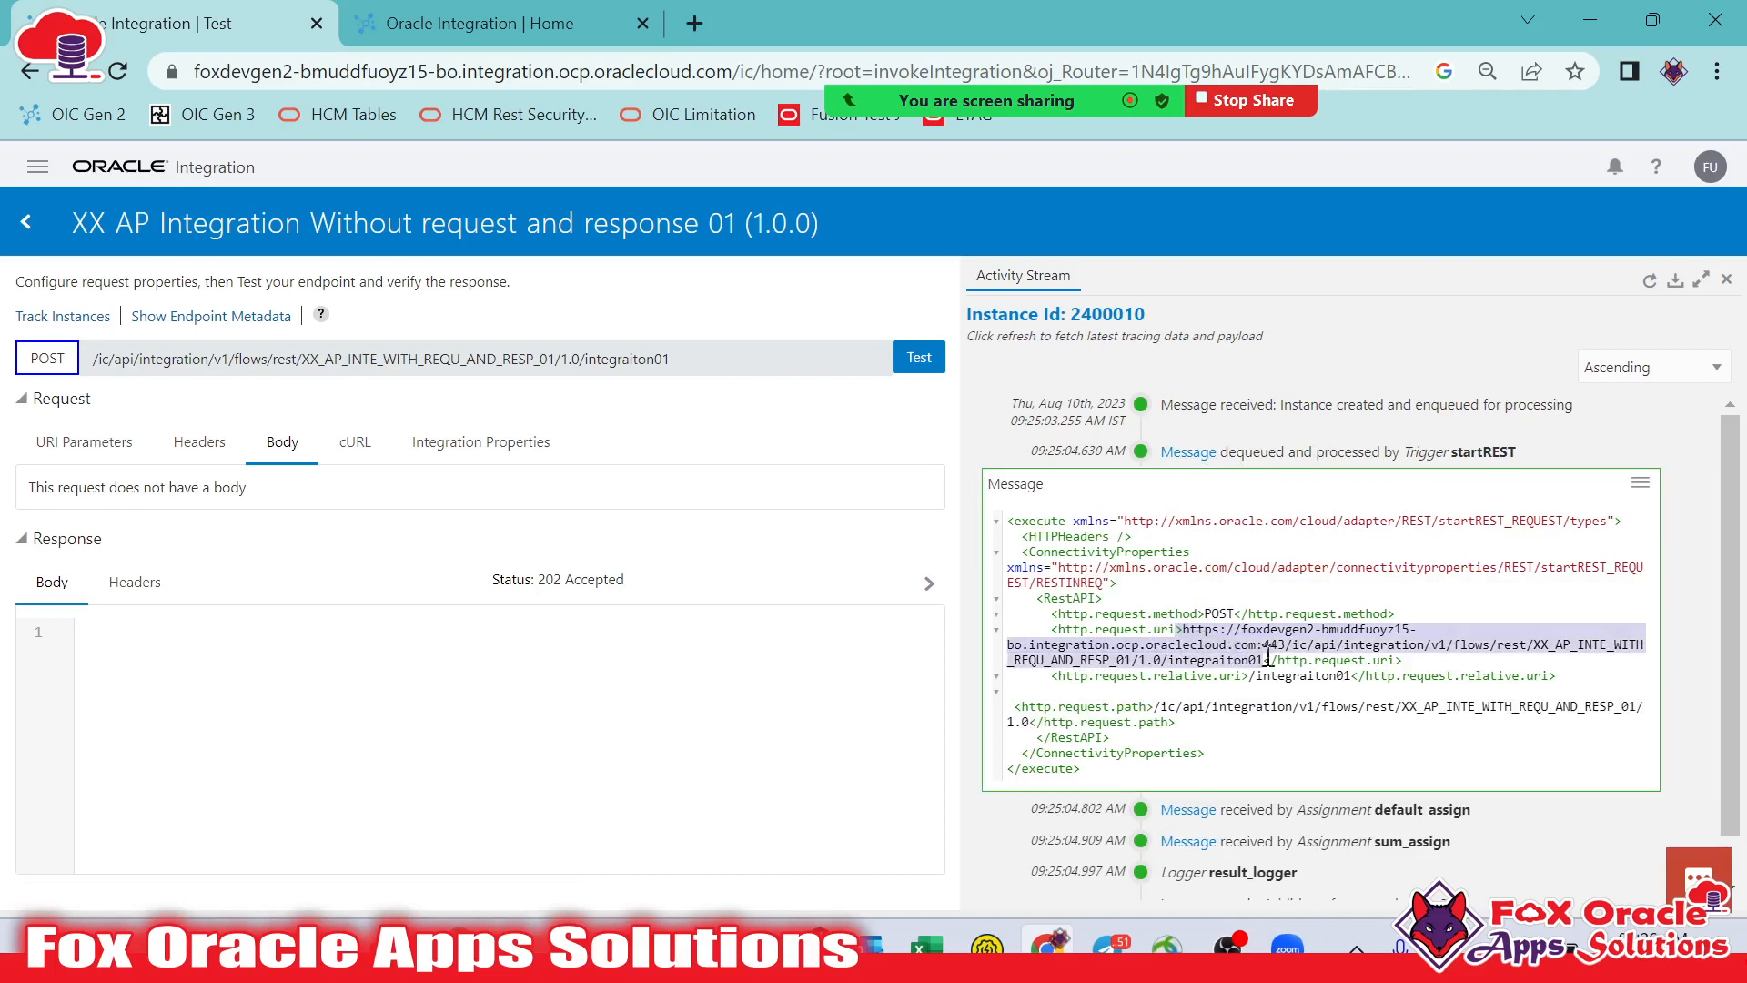
click(1238, 657)
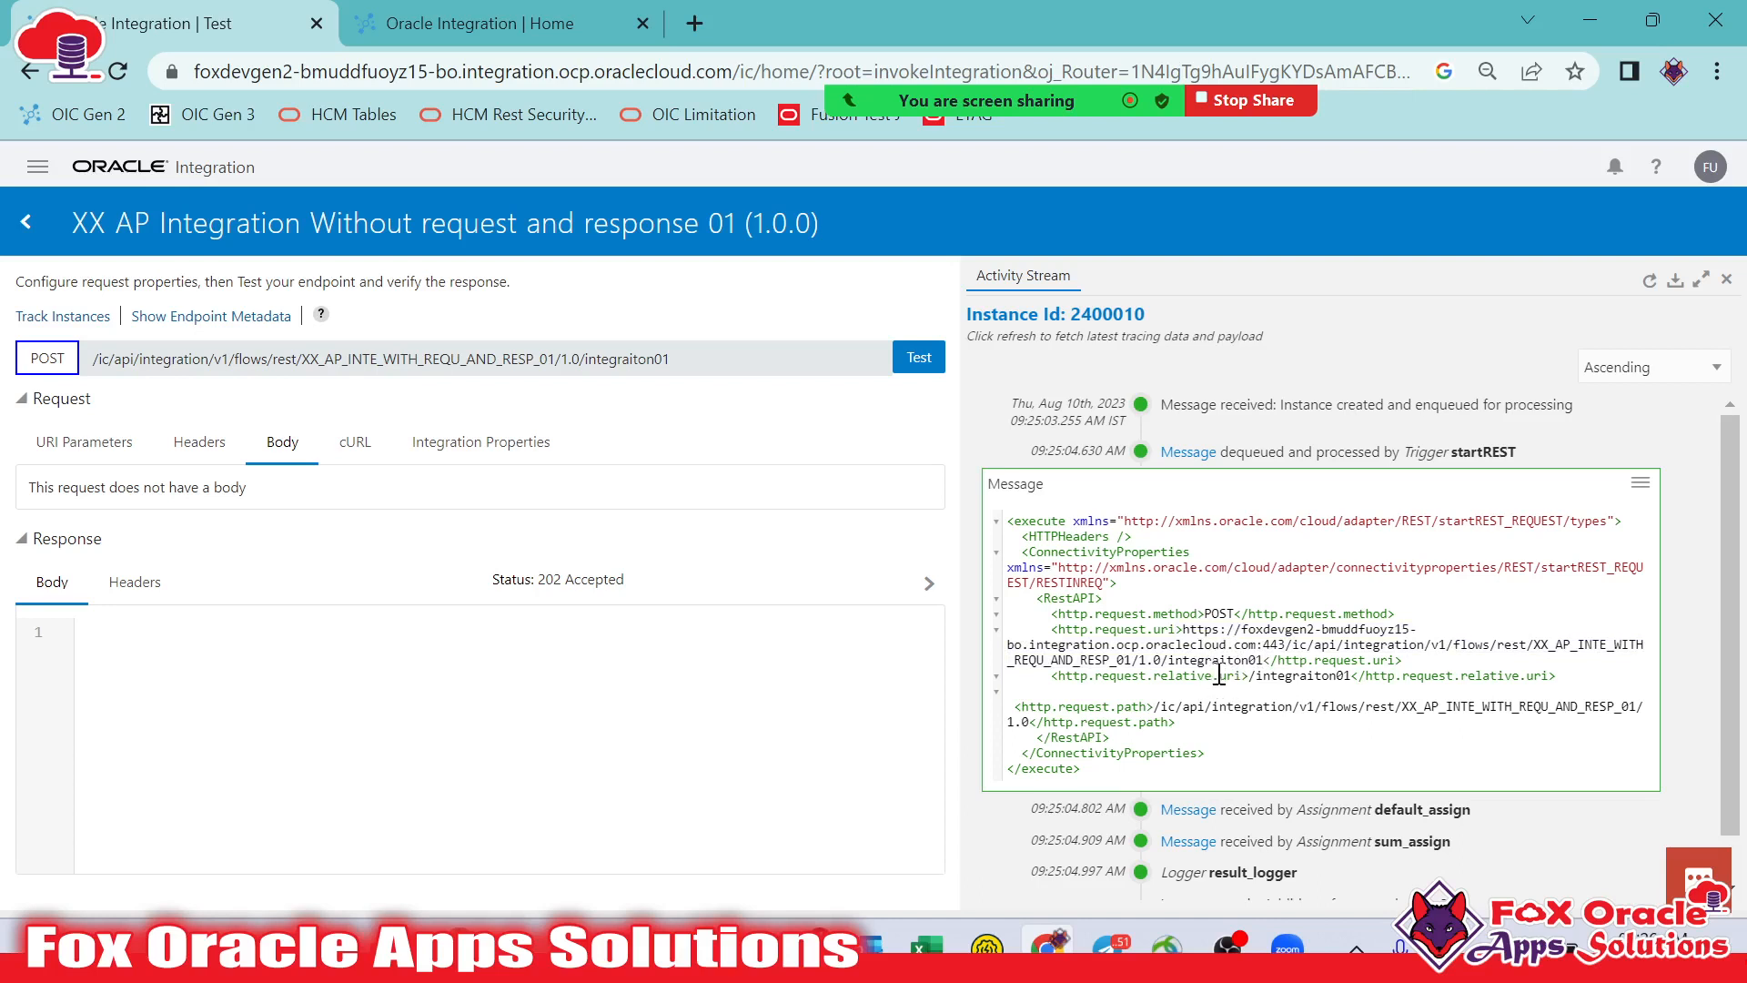
Compare the relative URI and request path in the startREST message with the full request URI, and collapse the message
double_click(1216, 675)
click(1253, 677)
drag(1253, 677, 1181, 632)
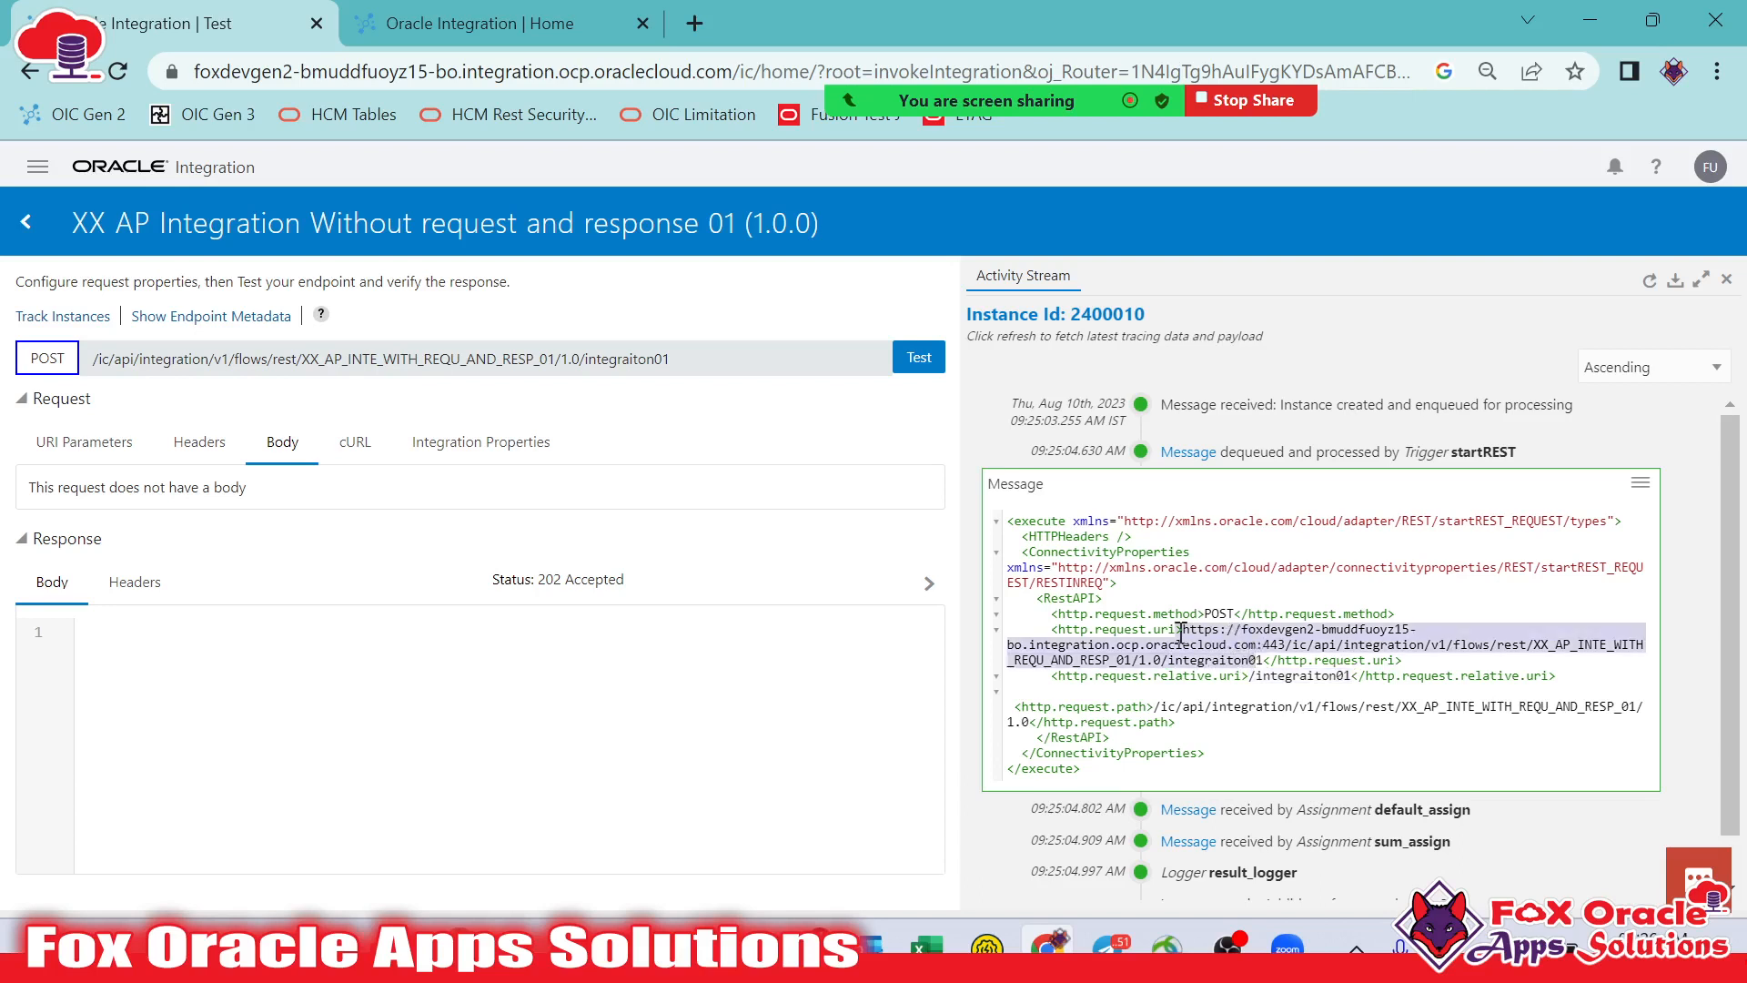
double_click(1218, 662)
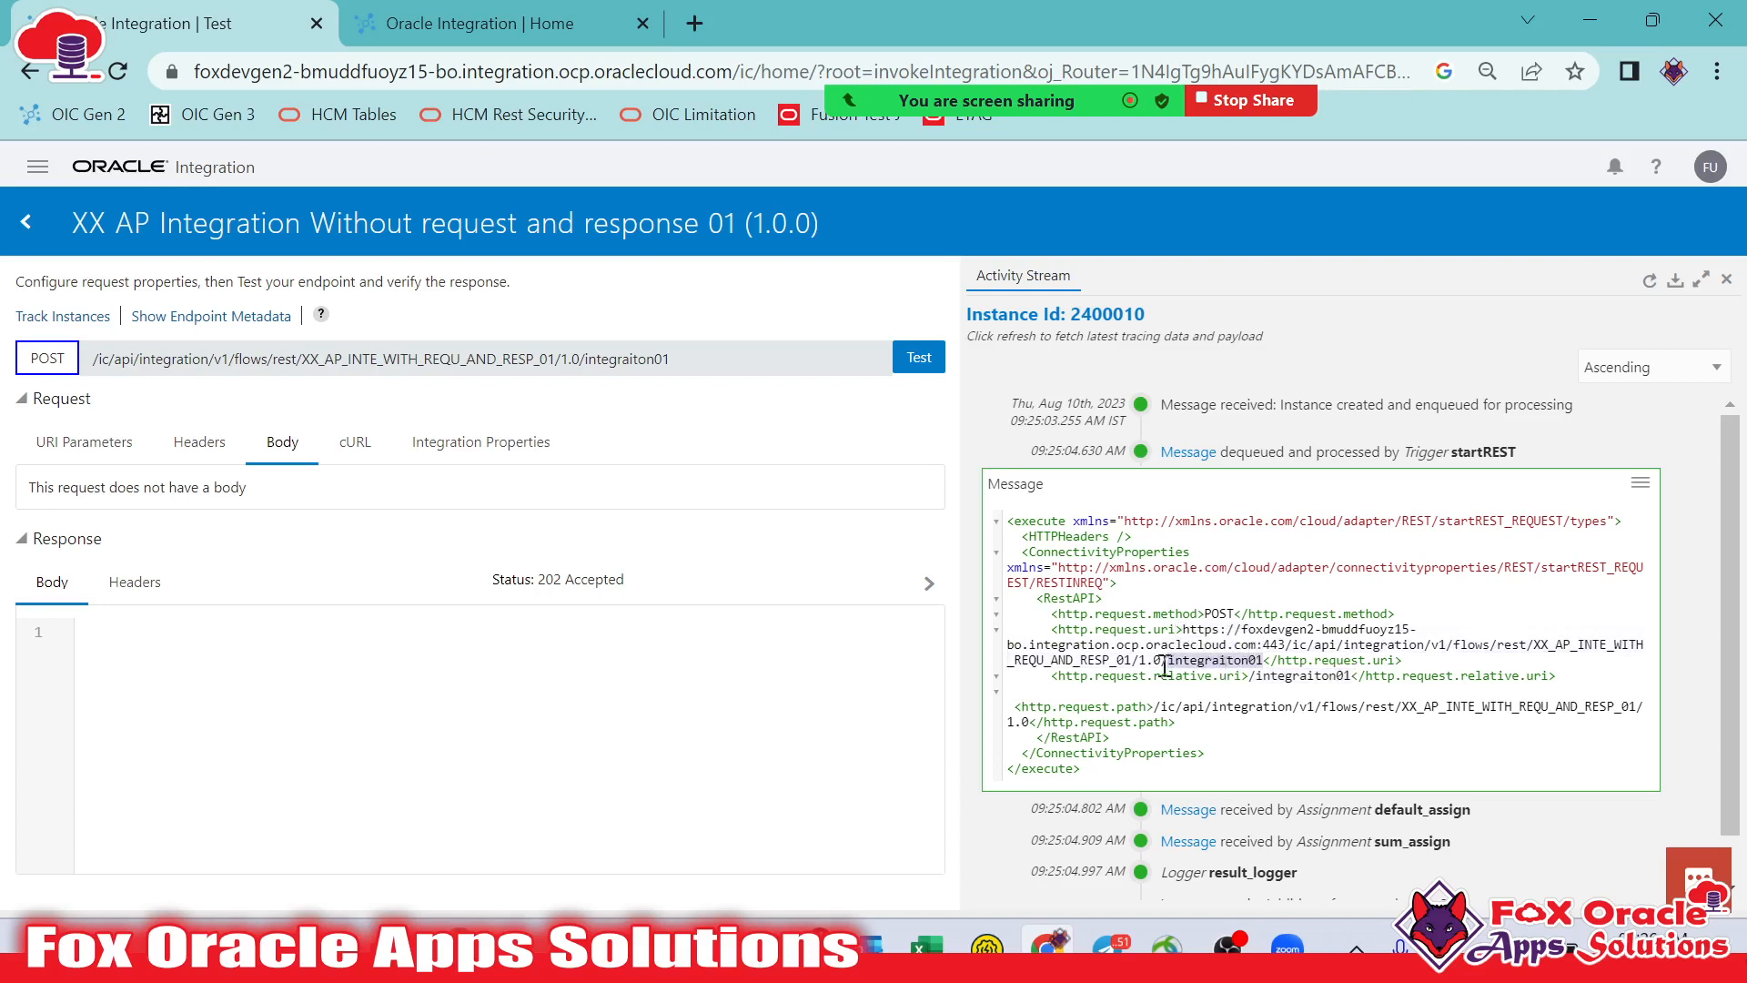
click(1171, 659)
drag(1171, 661, 1259, 662)
double_click(1135, 707)
drag(1154, 707, 1033, 721)
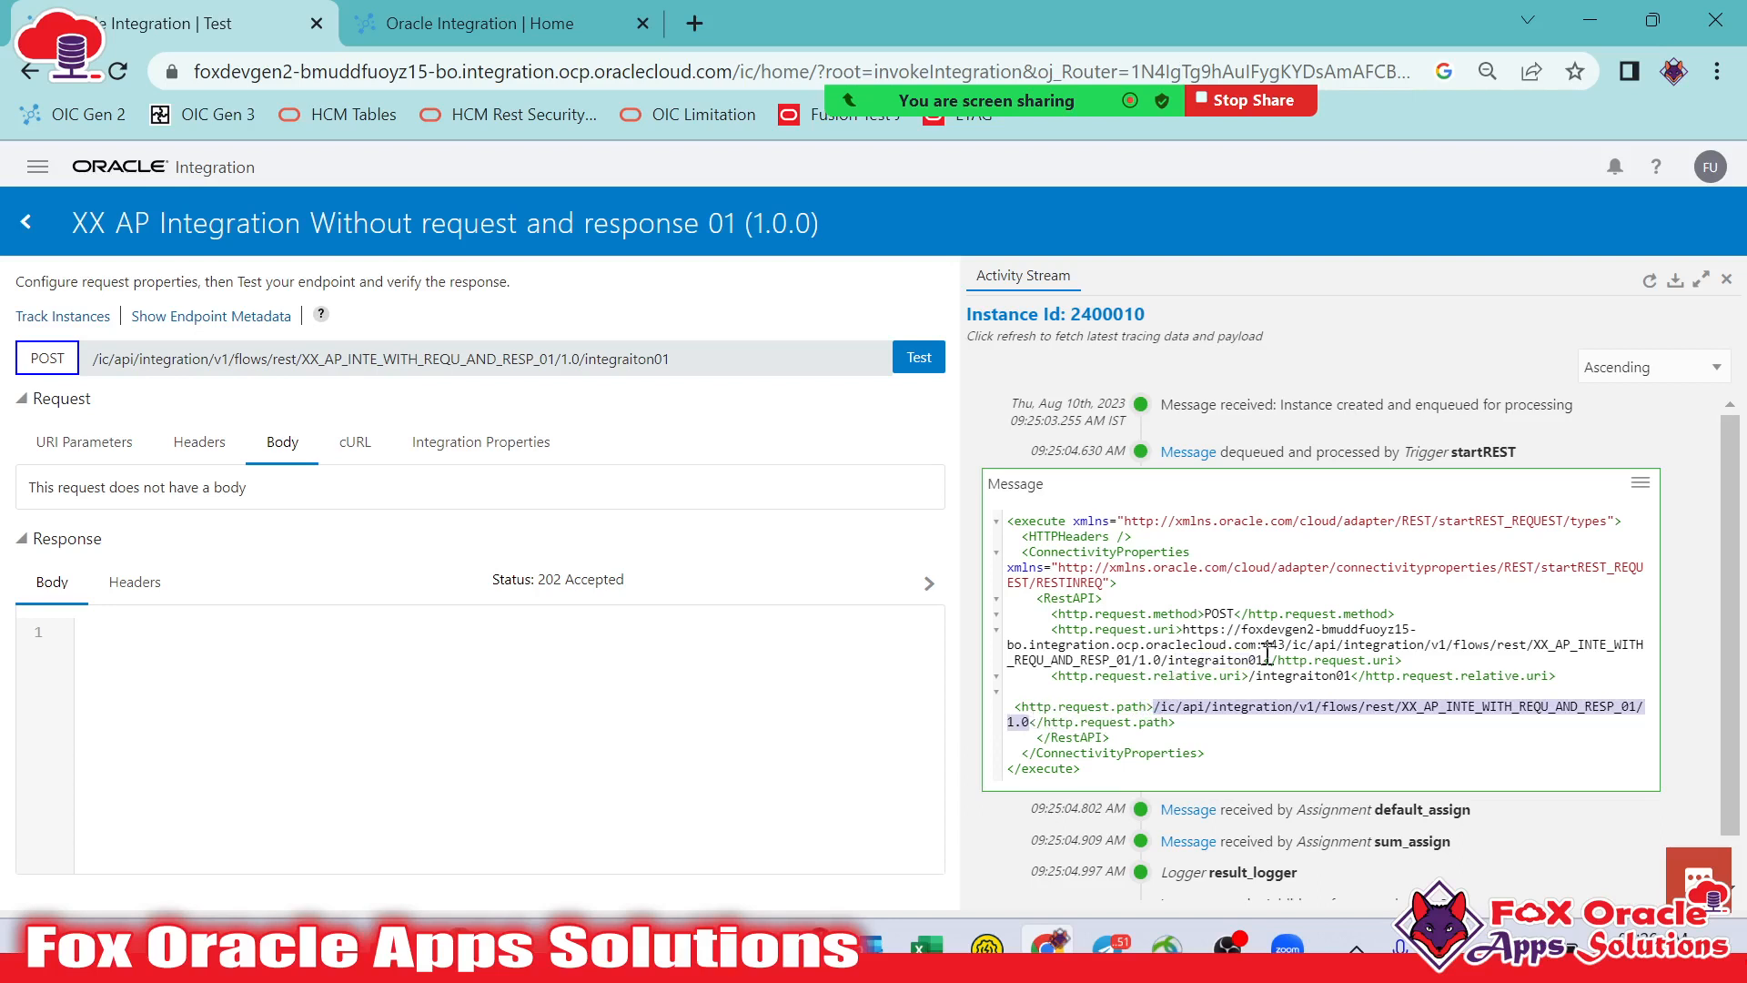
click(1295, 648)
mouse_move(1296, 648)
mouse_down()
mouse_move(1263, 659)
mouse_move(1183, 631)
mouse_move(1283, 635)
mouse_move(1267, 659)
mouse_move(1171, 658)
mouse_move(1263, 660)
mouse_up()
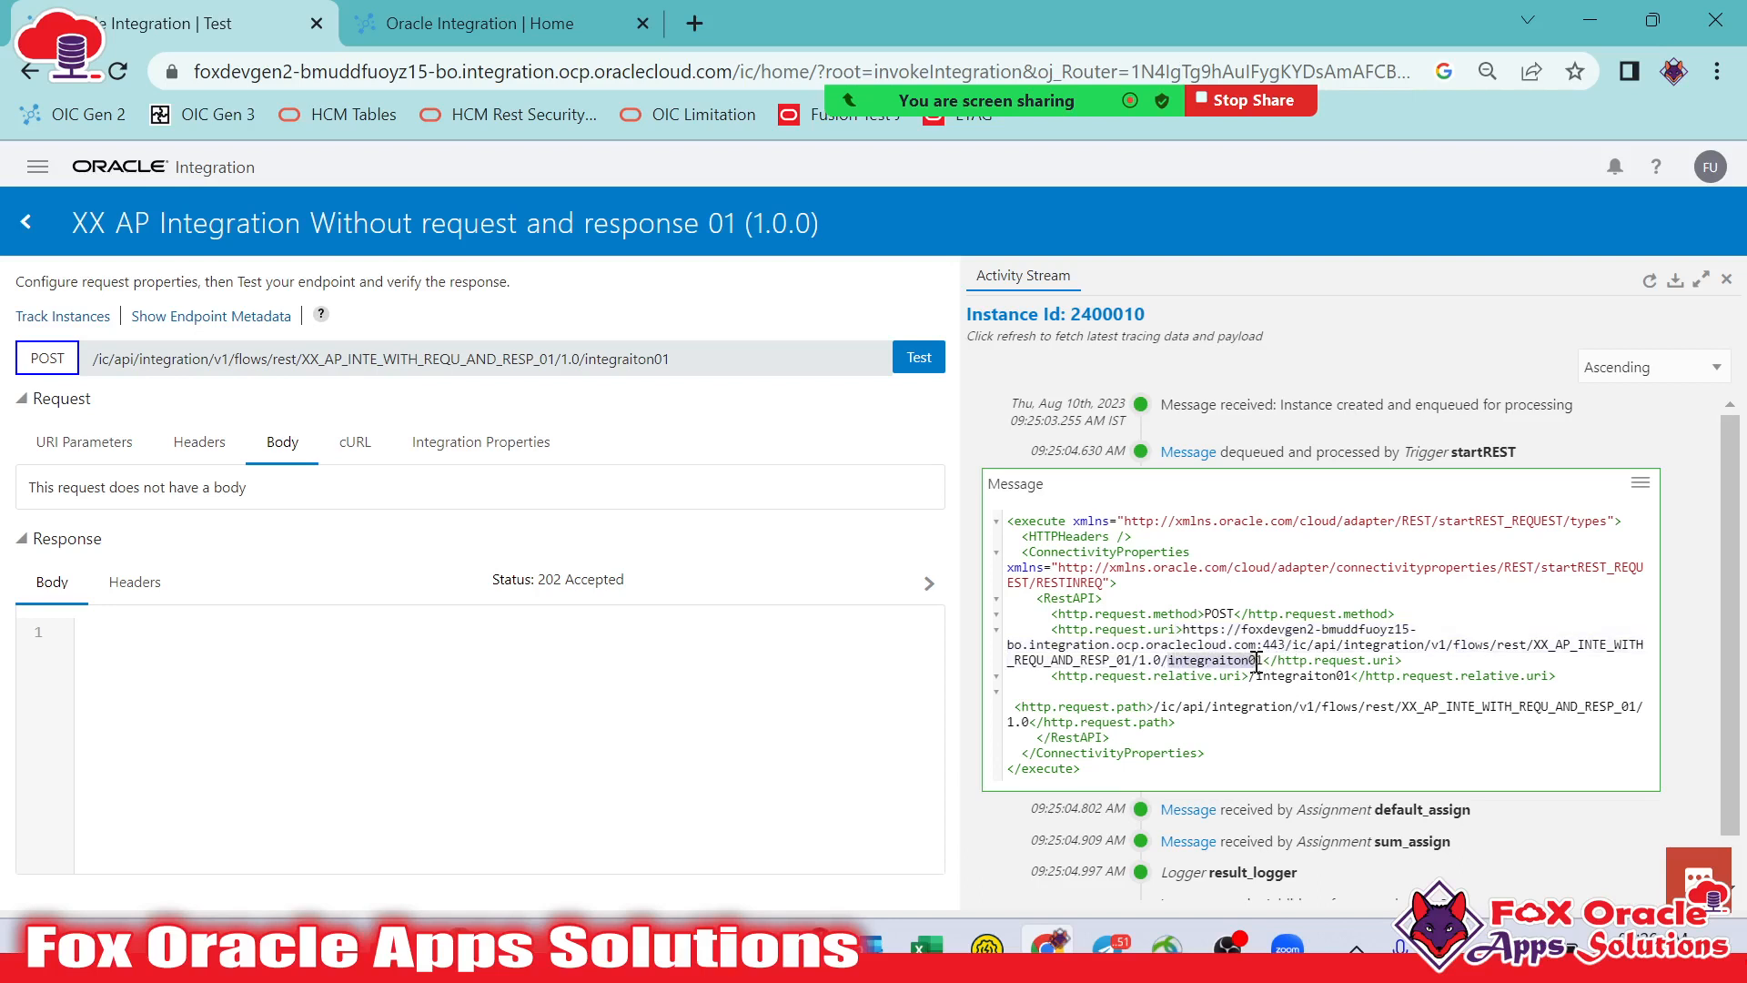
click(1183, 455)
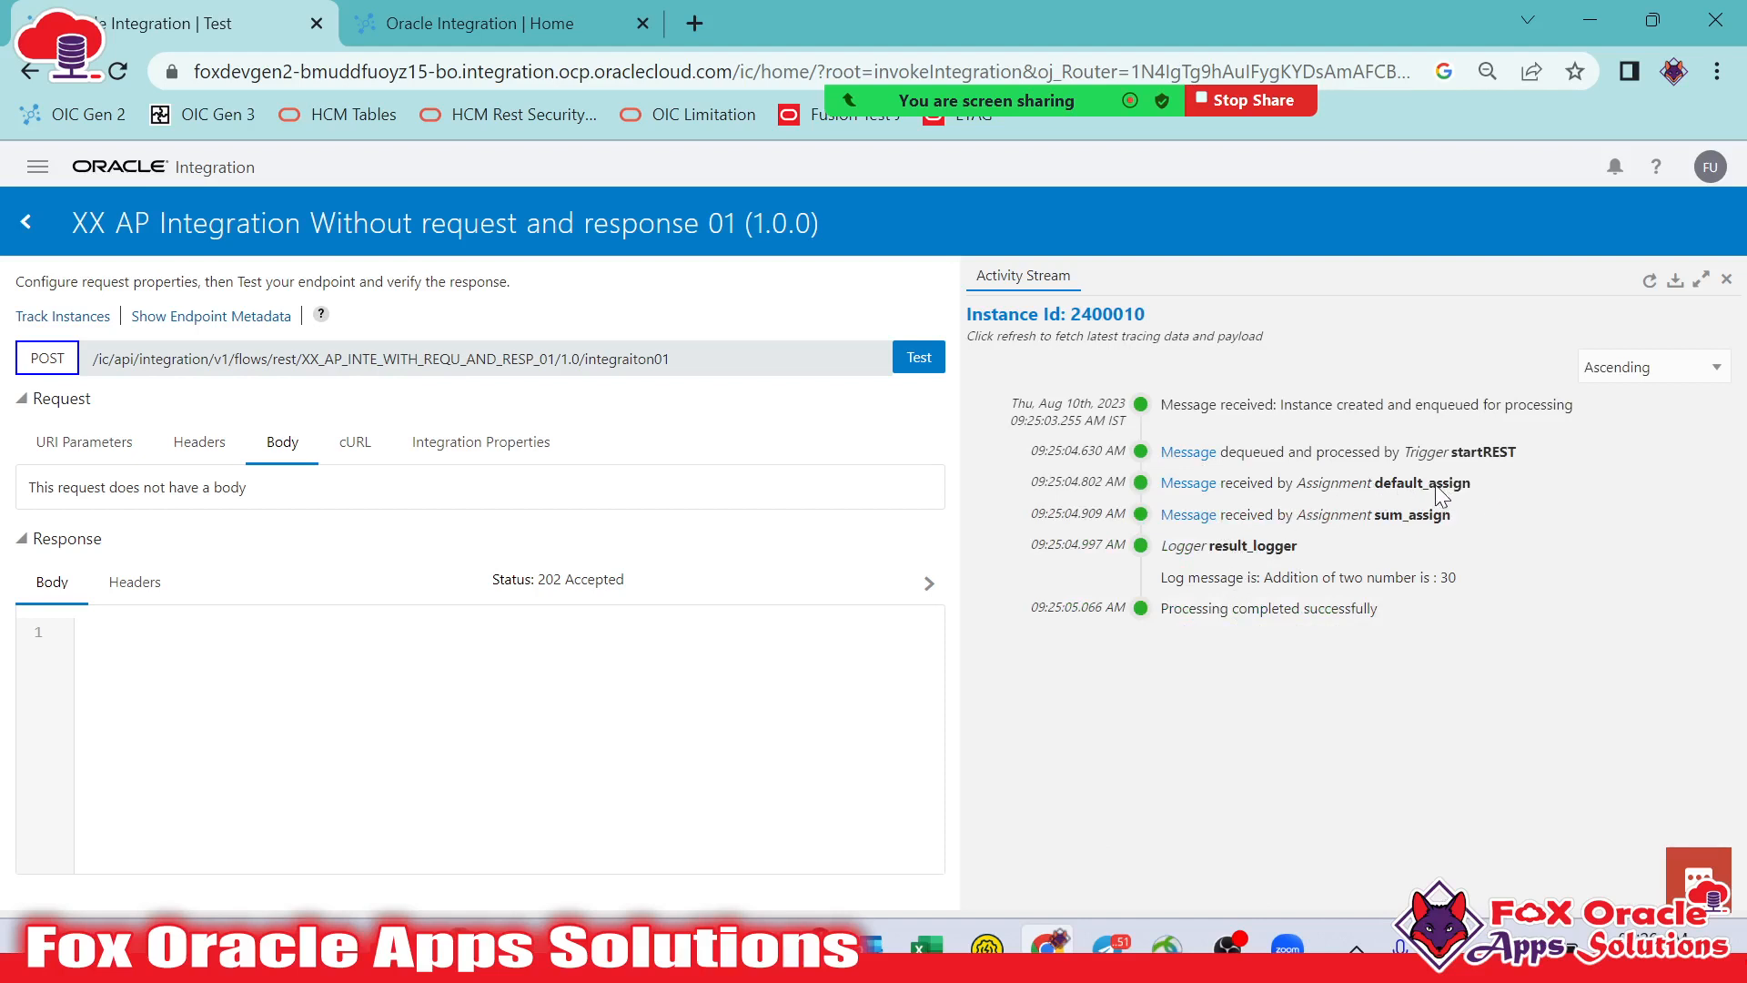
Examine the default_assign and sum_assign messages in the activity stream for the values assigned to the variables
click(1192, 484)
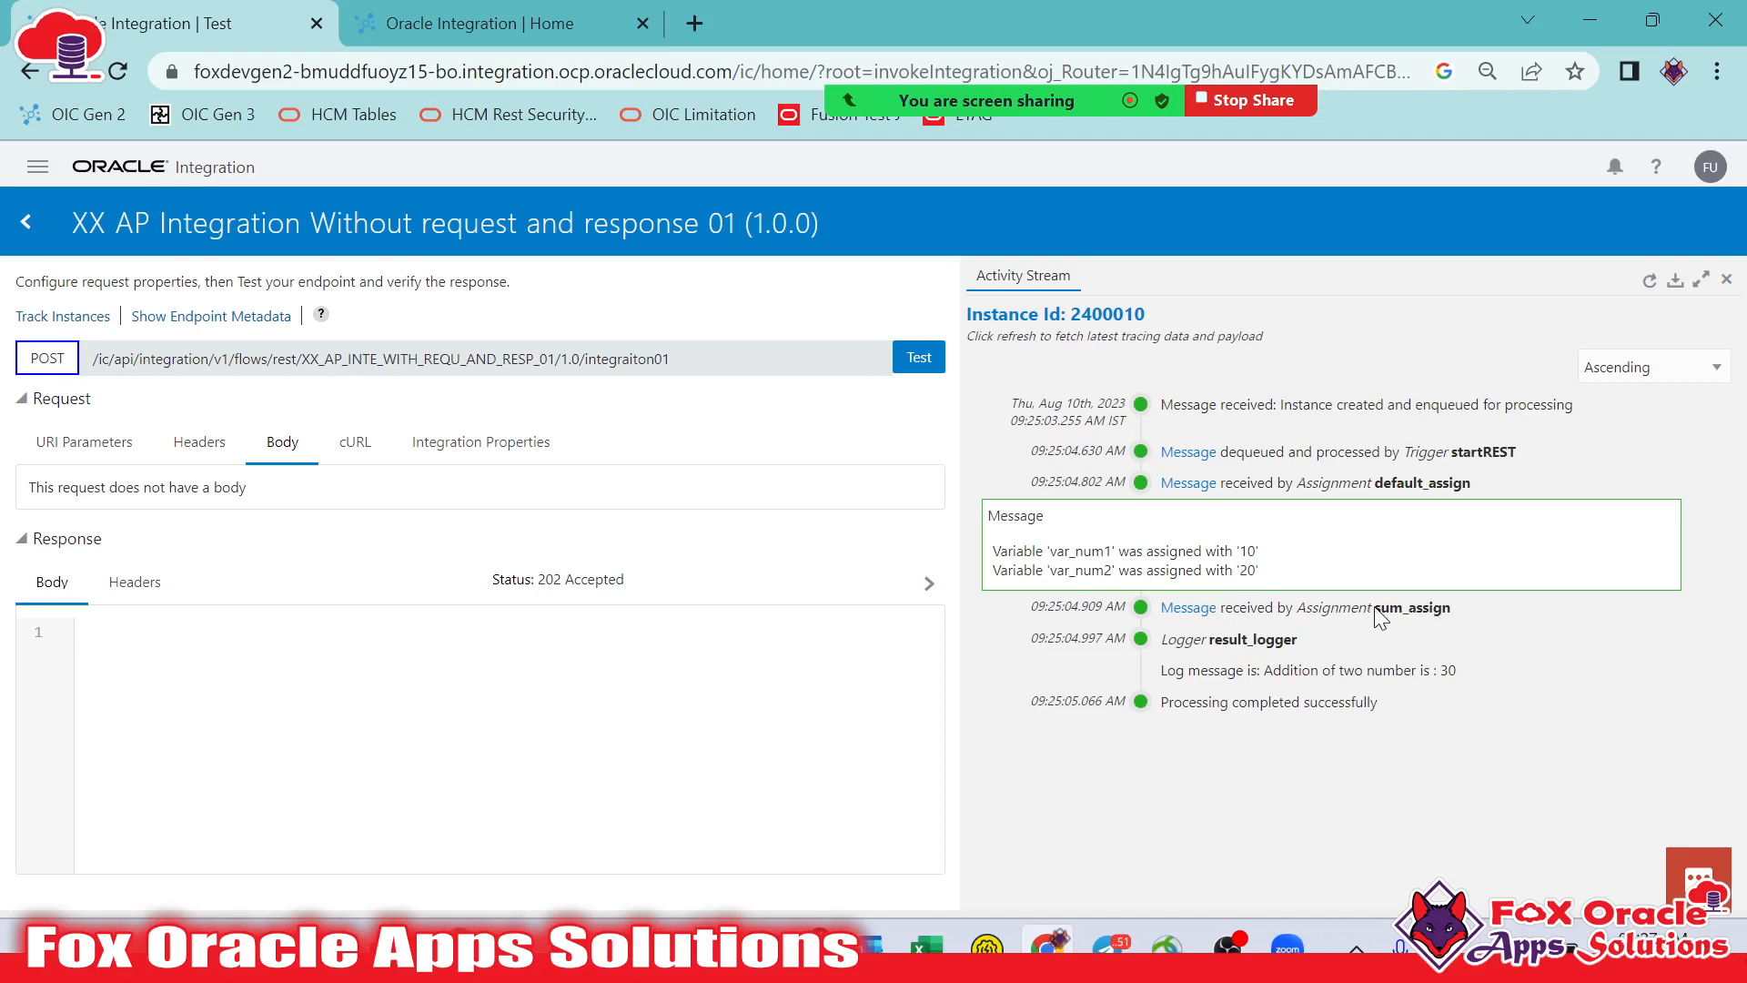
click(1201, 487)
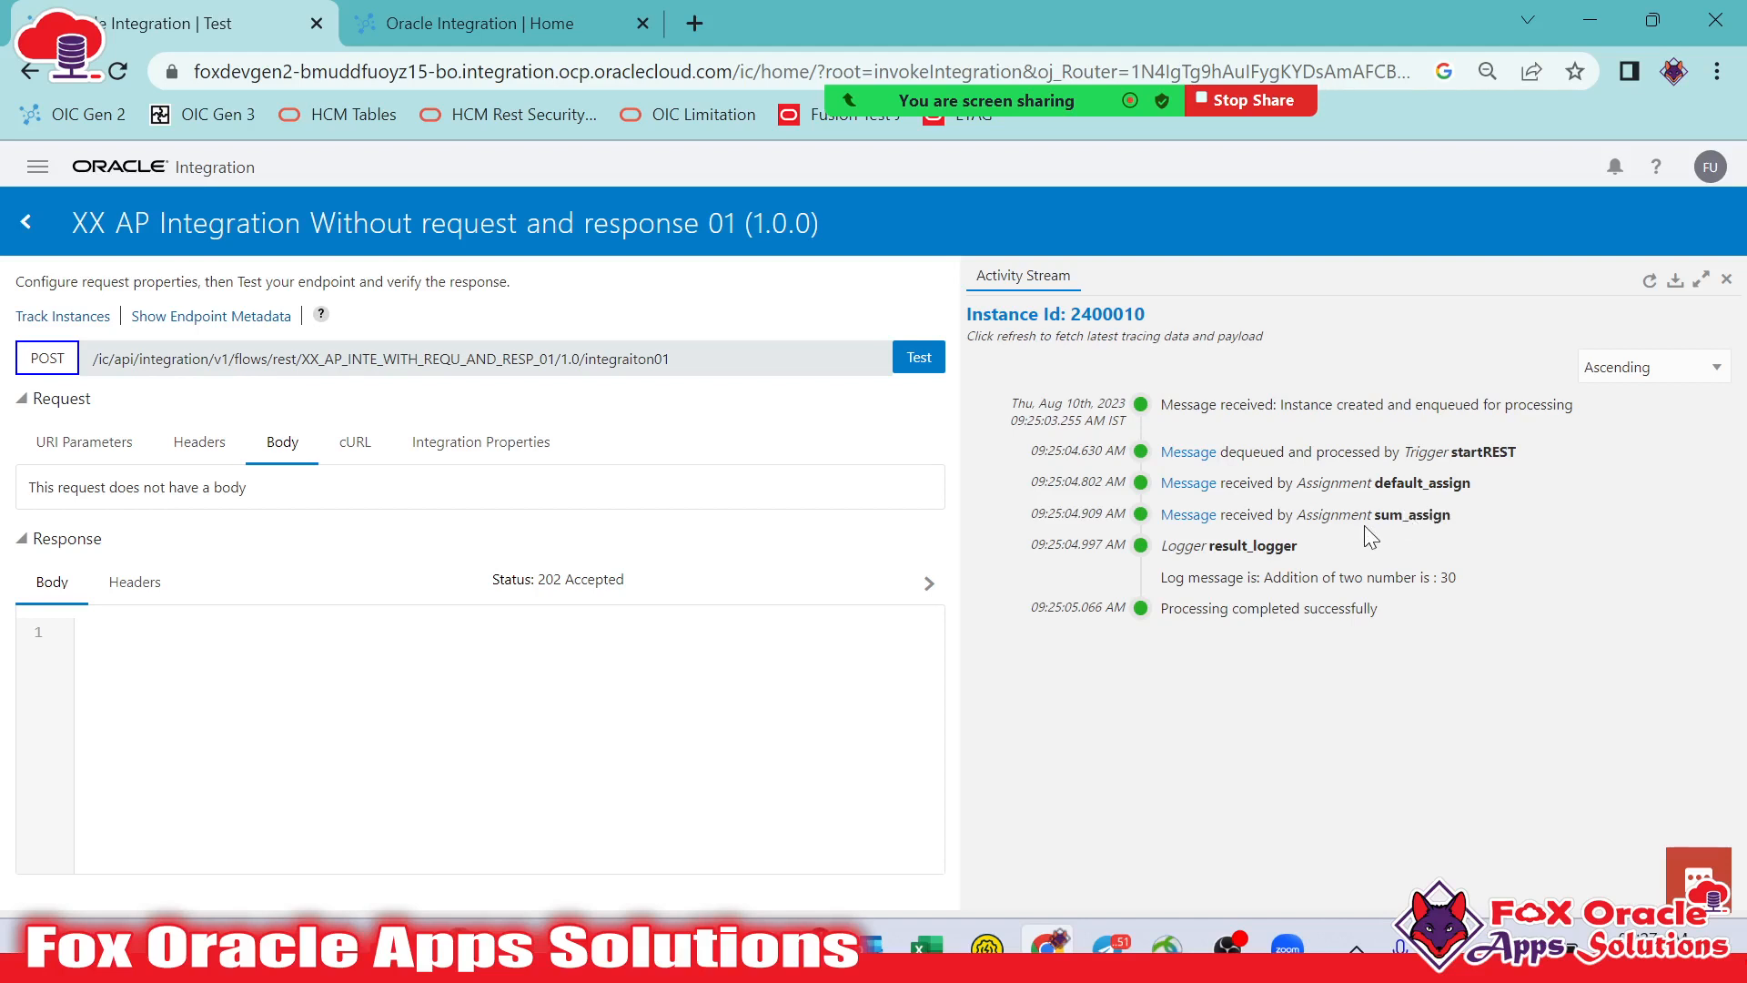
click(1186, 516)
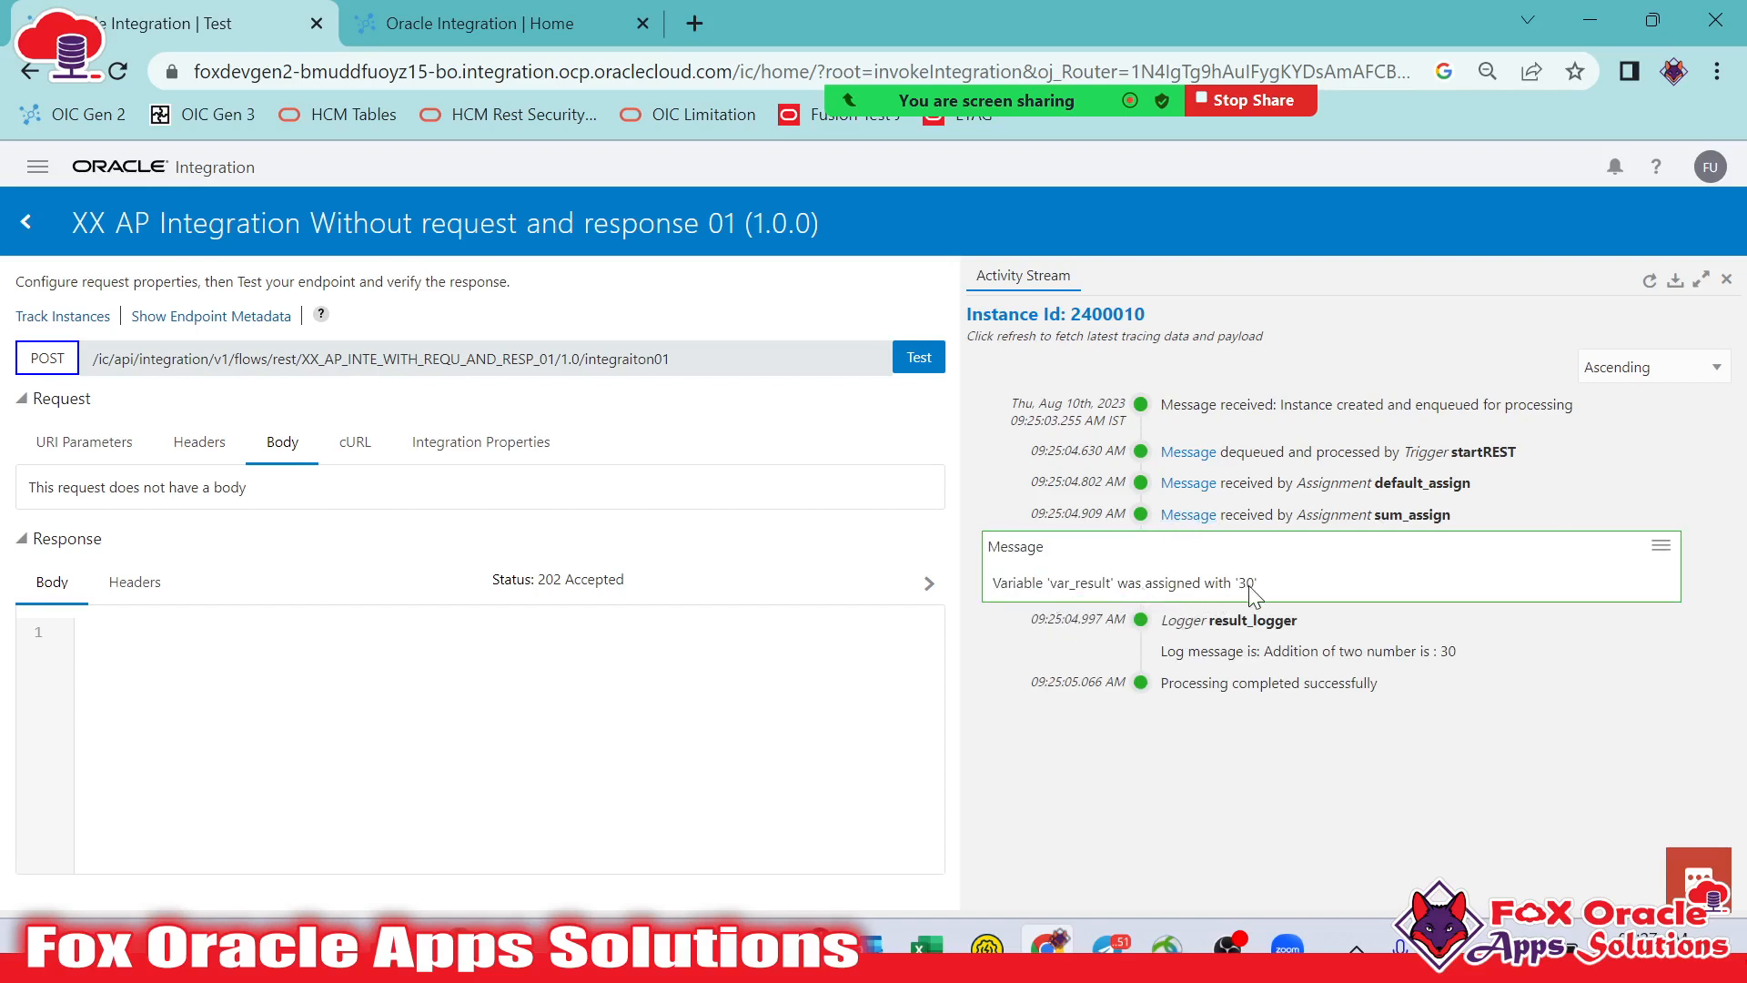
click(1186, 484)
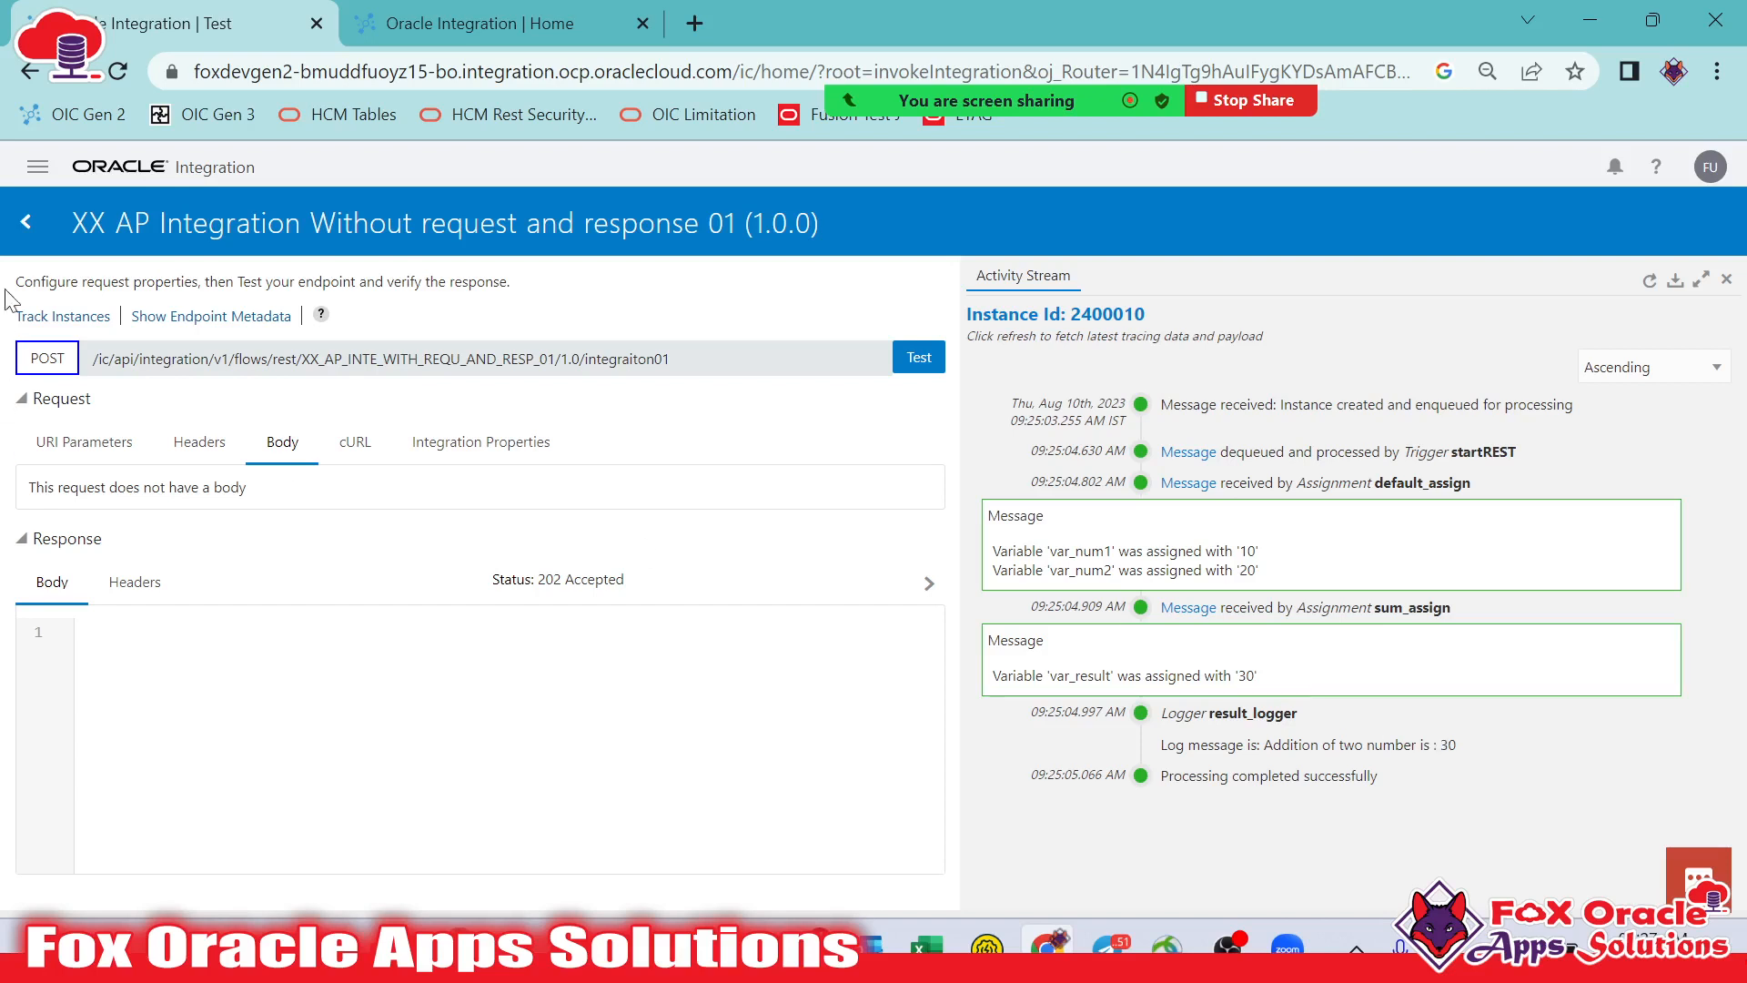
Leave the test page, view the activated integration, and check the variable values in default_assign before returning to its canvas
click(25, 223)
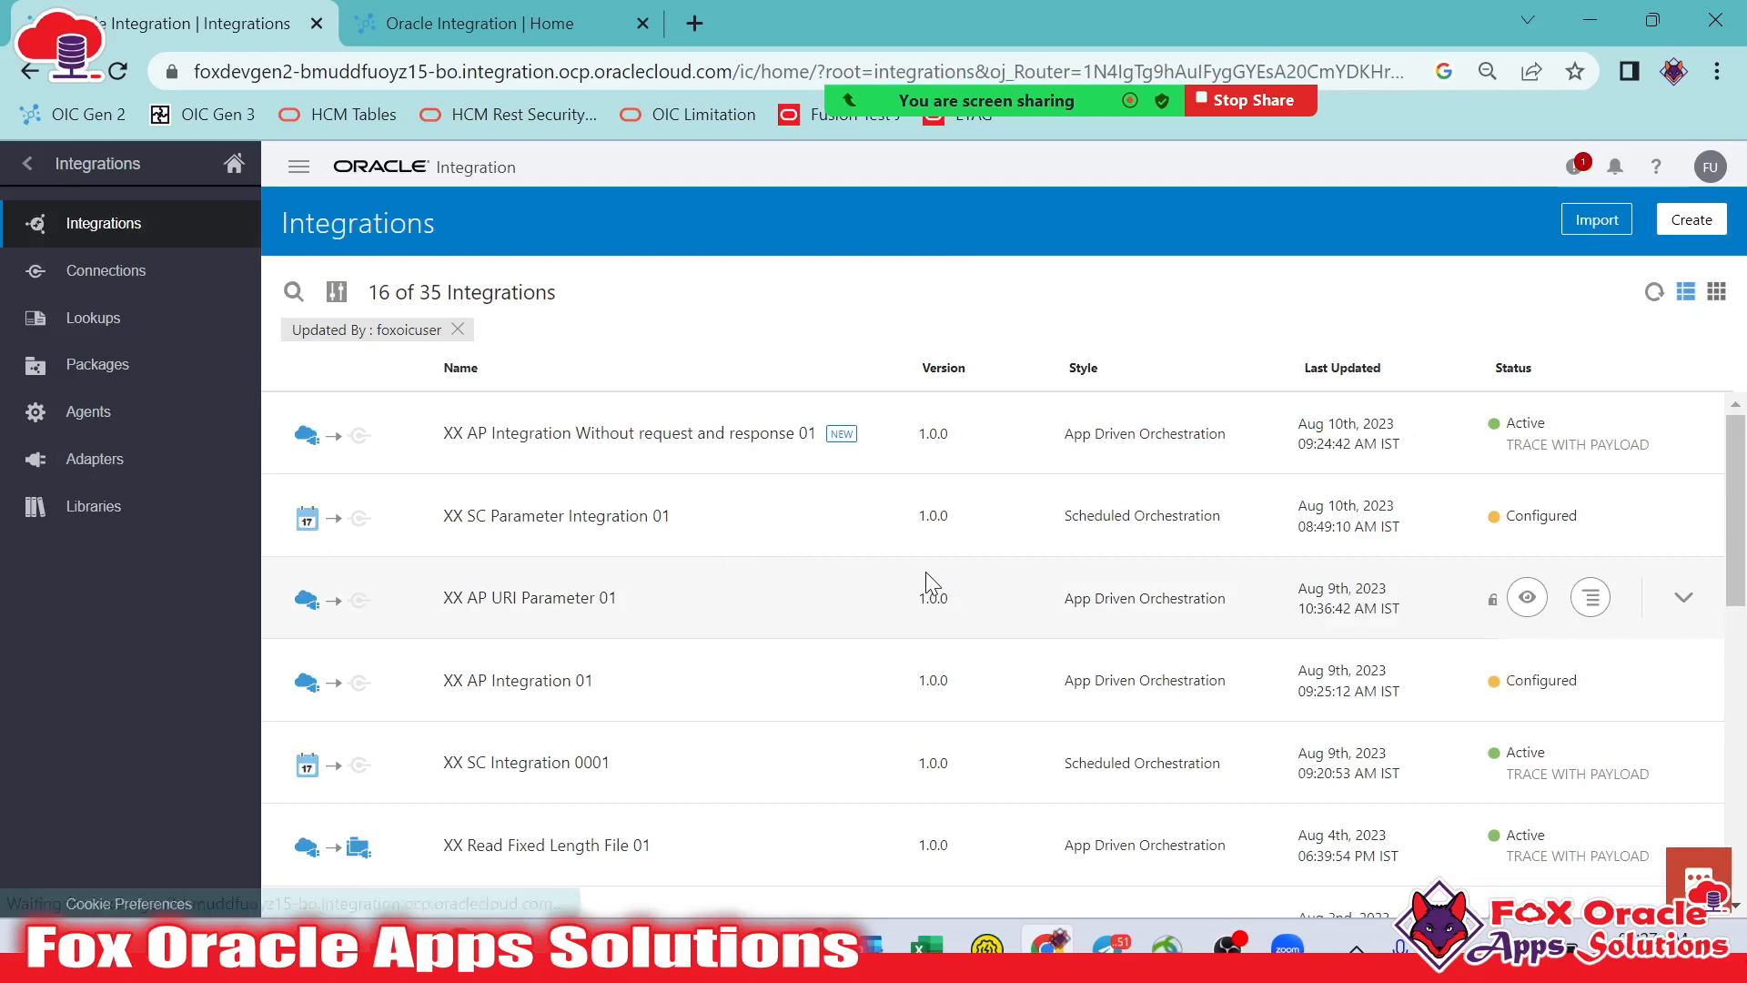
click(646, 435)
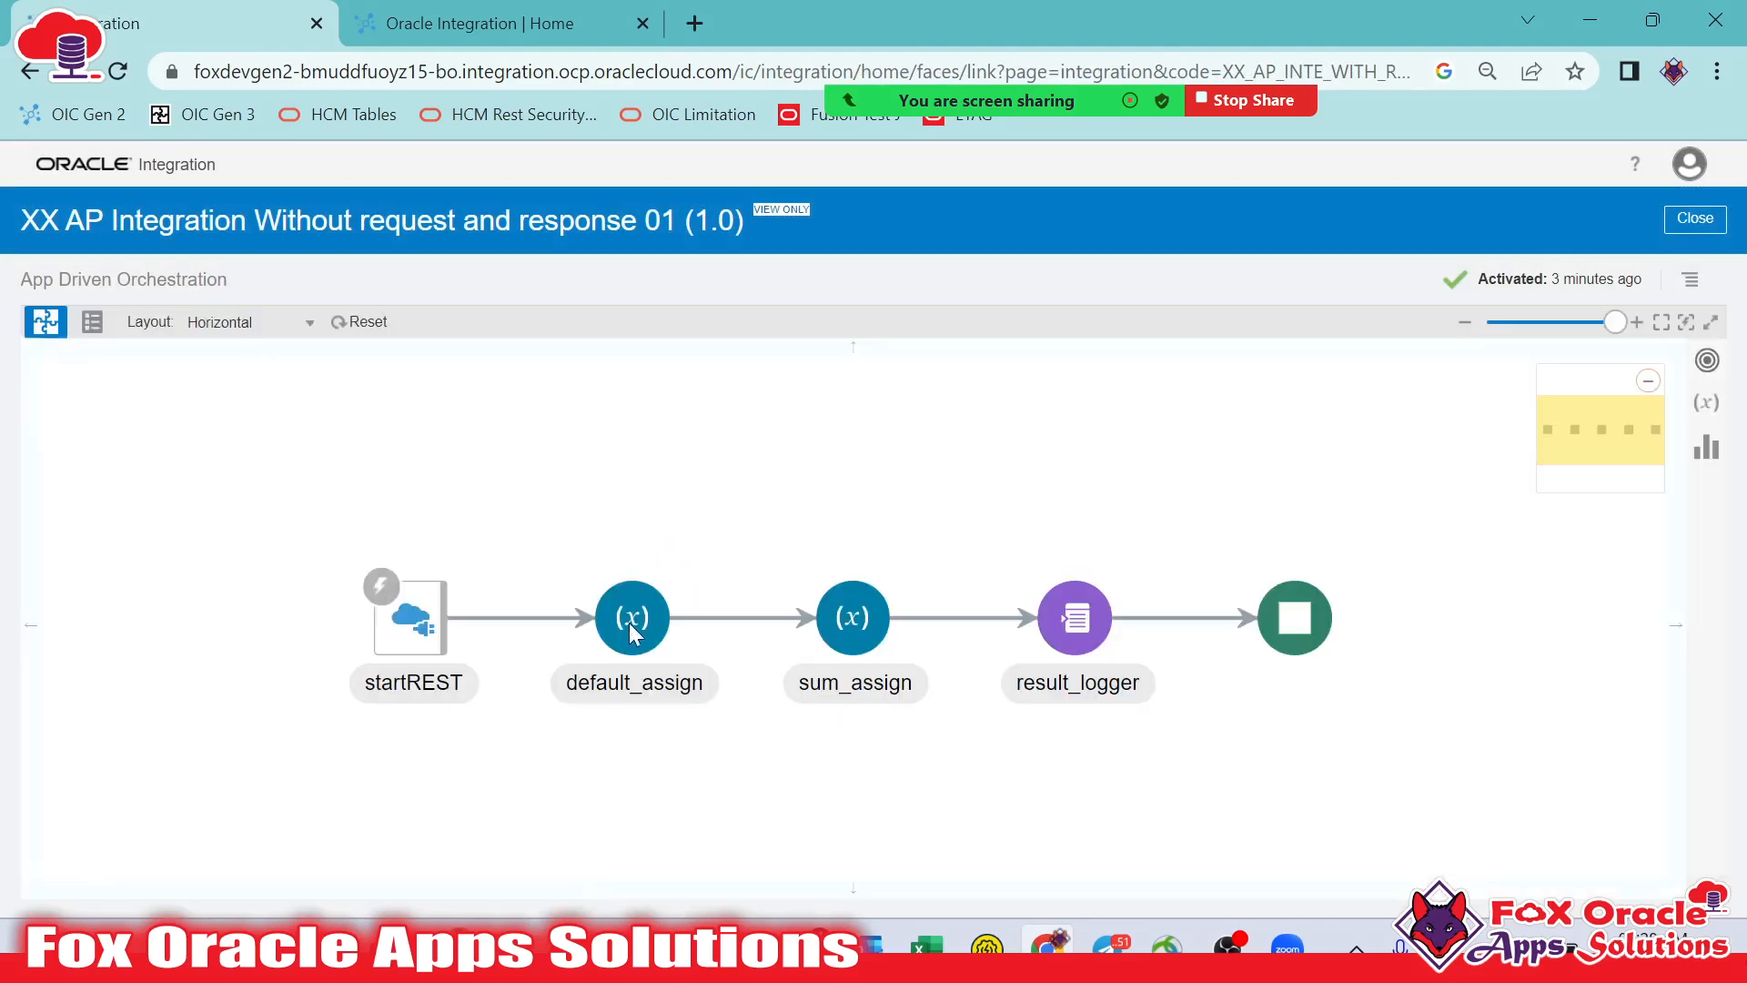
click(637, 621)
click(654, 542)
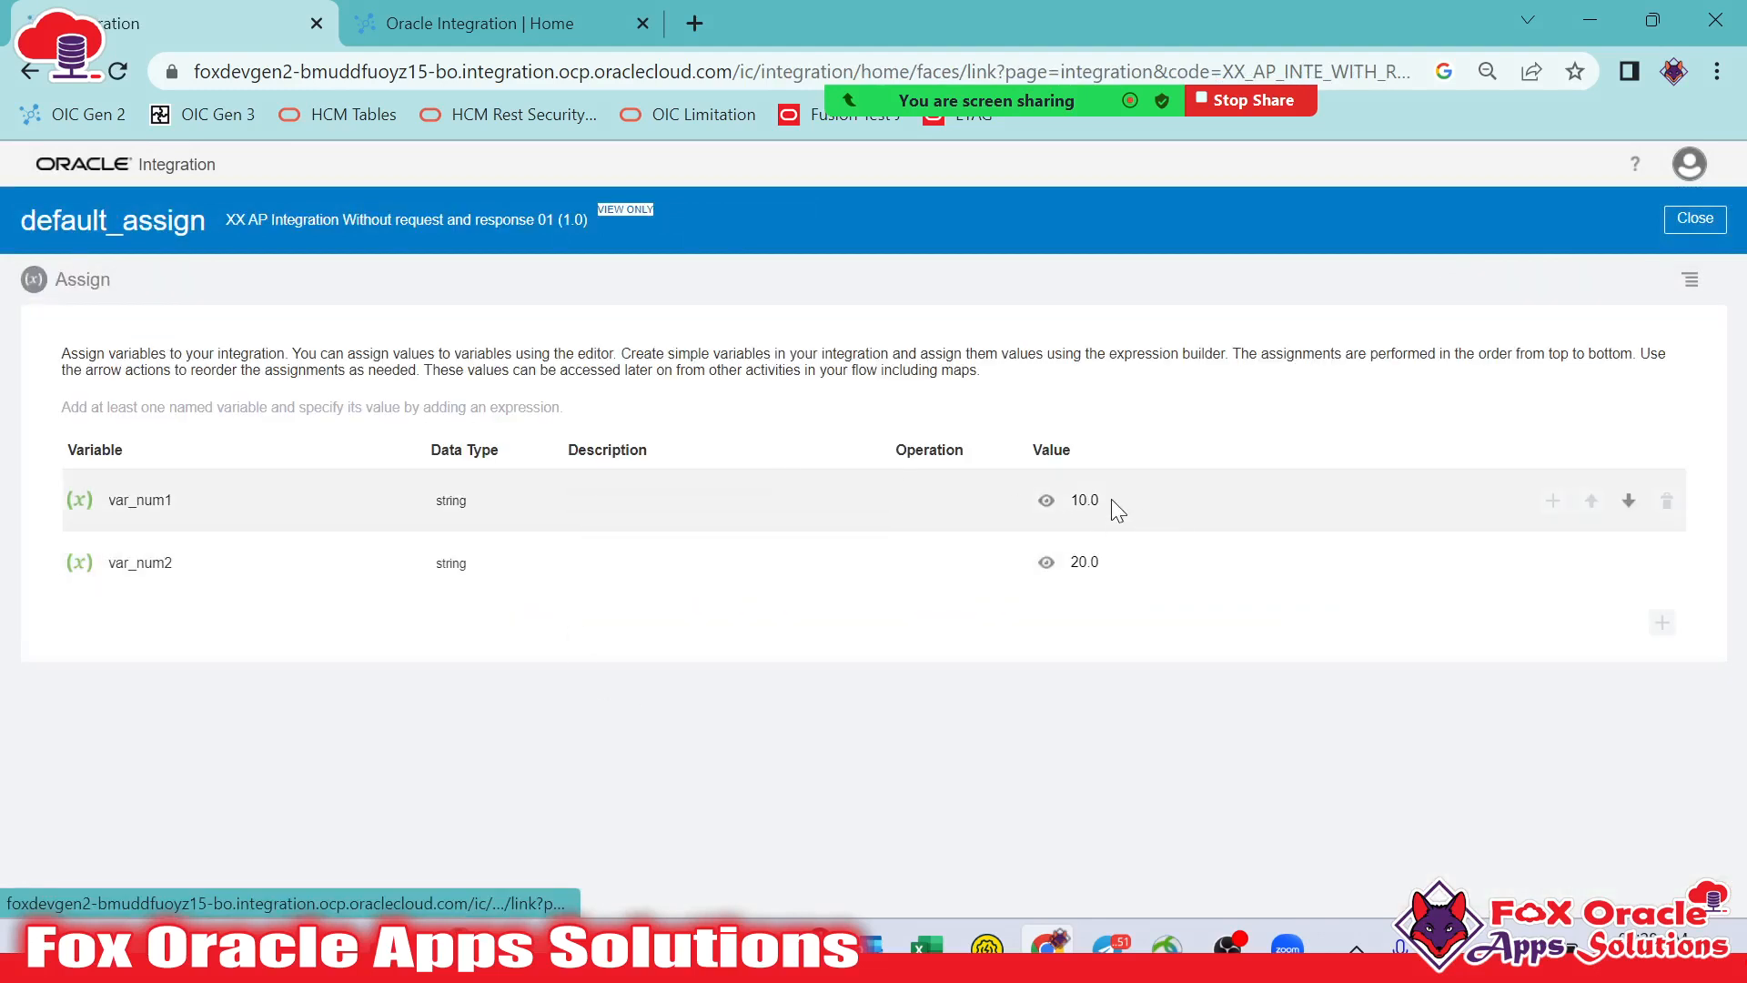
double_click(1075, 499)
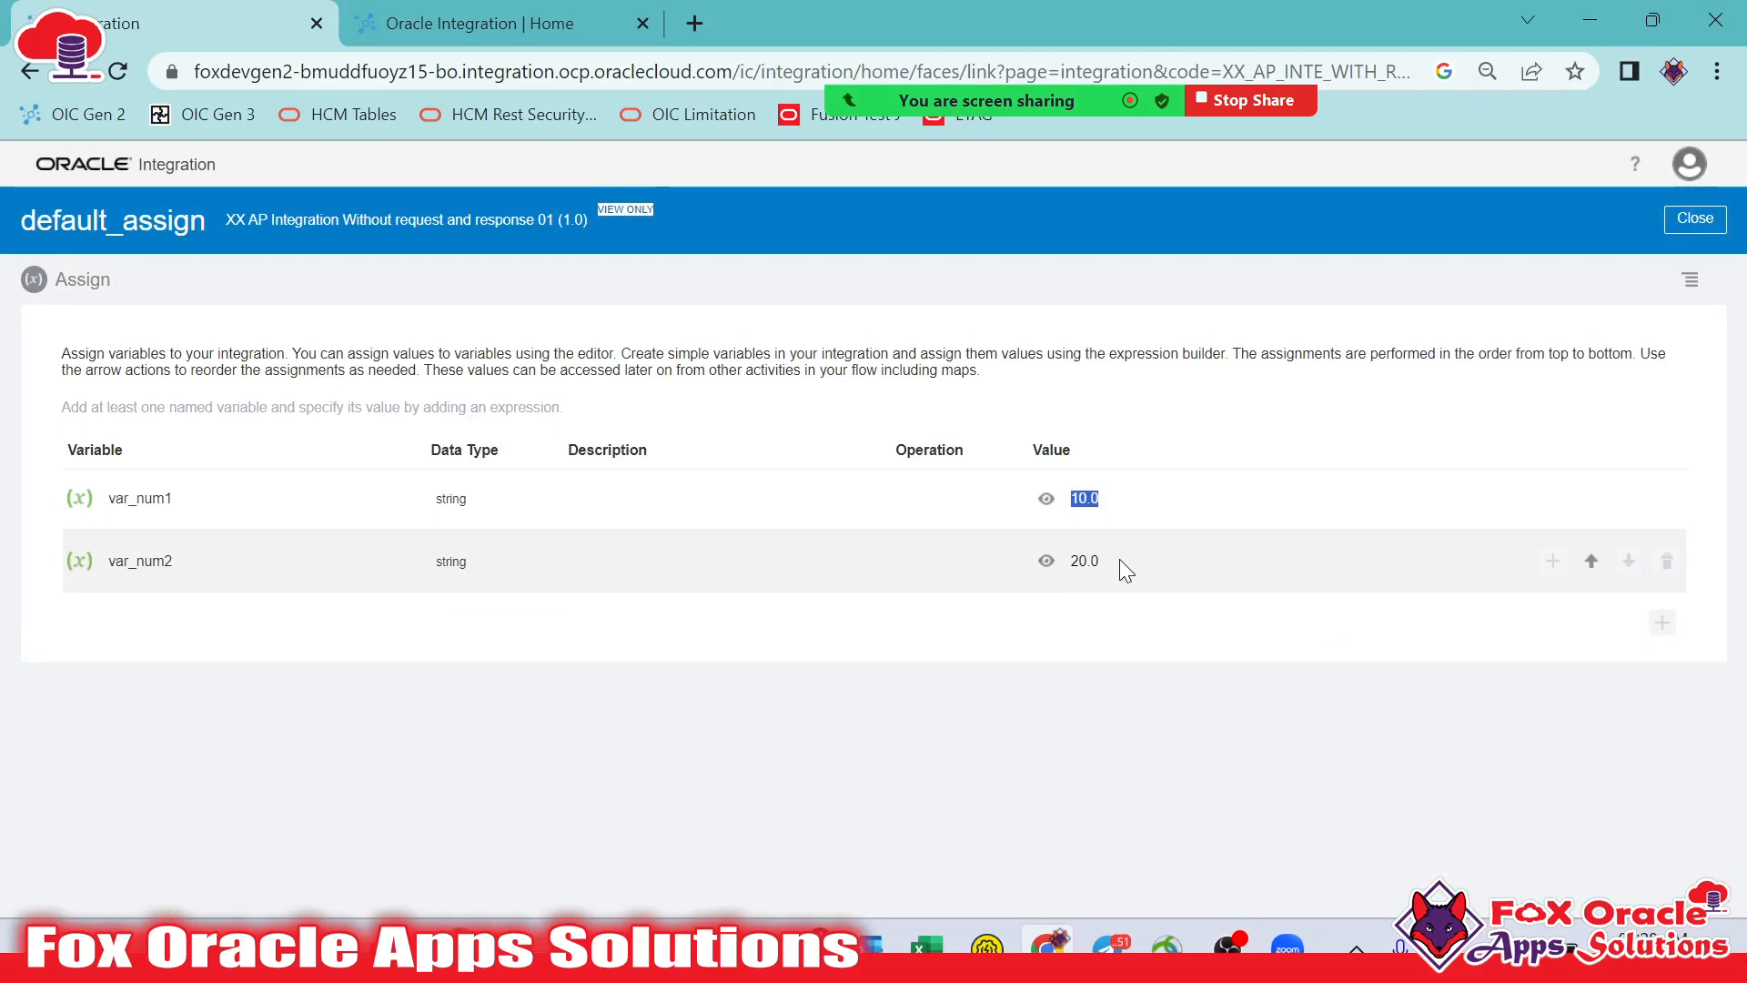
click(1694, 219)
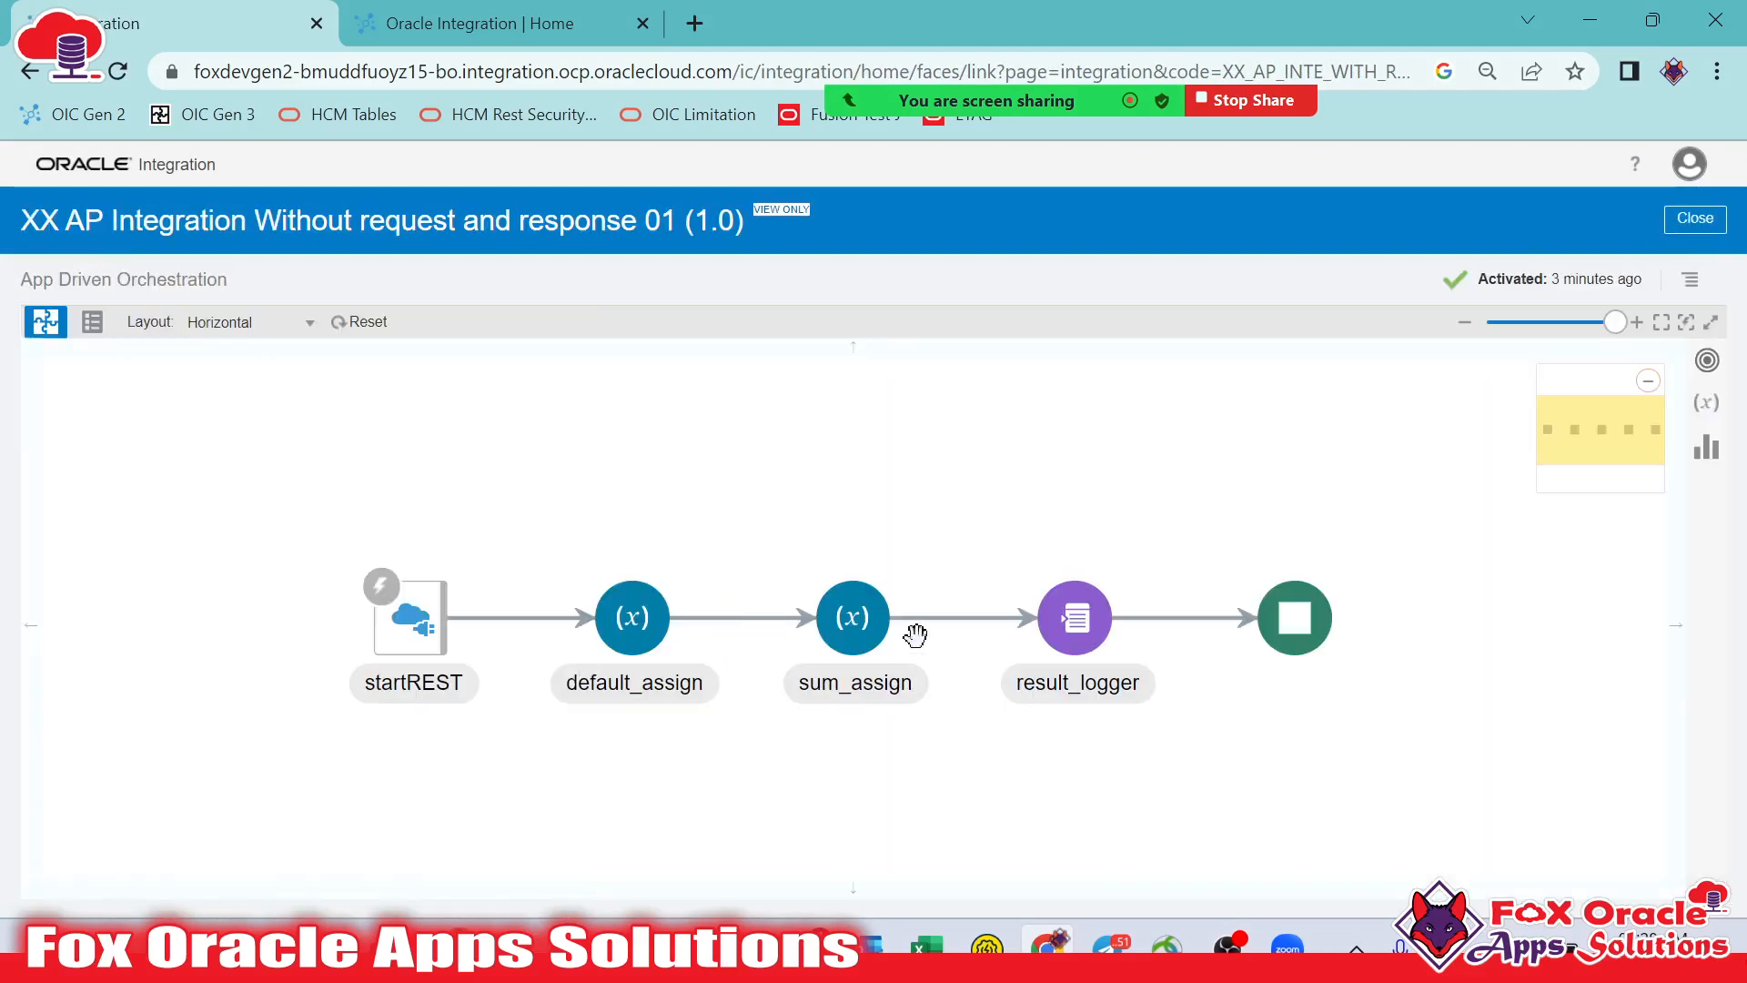
click(634, 623)
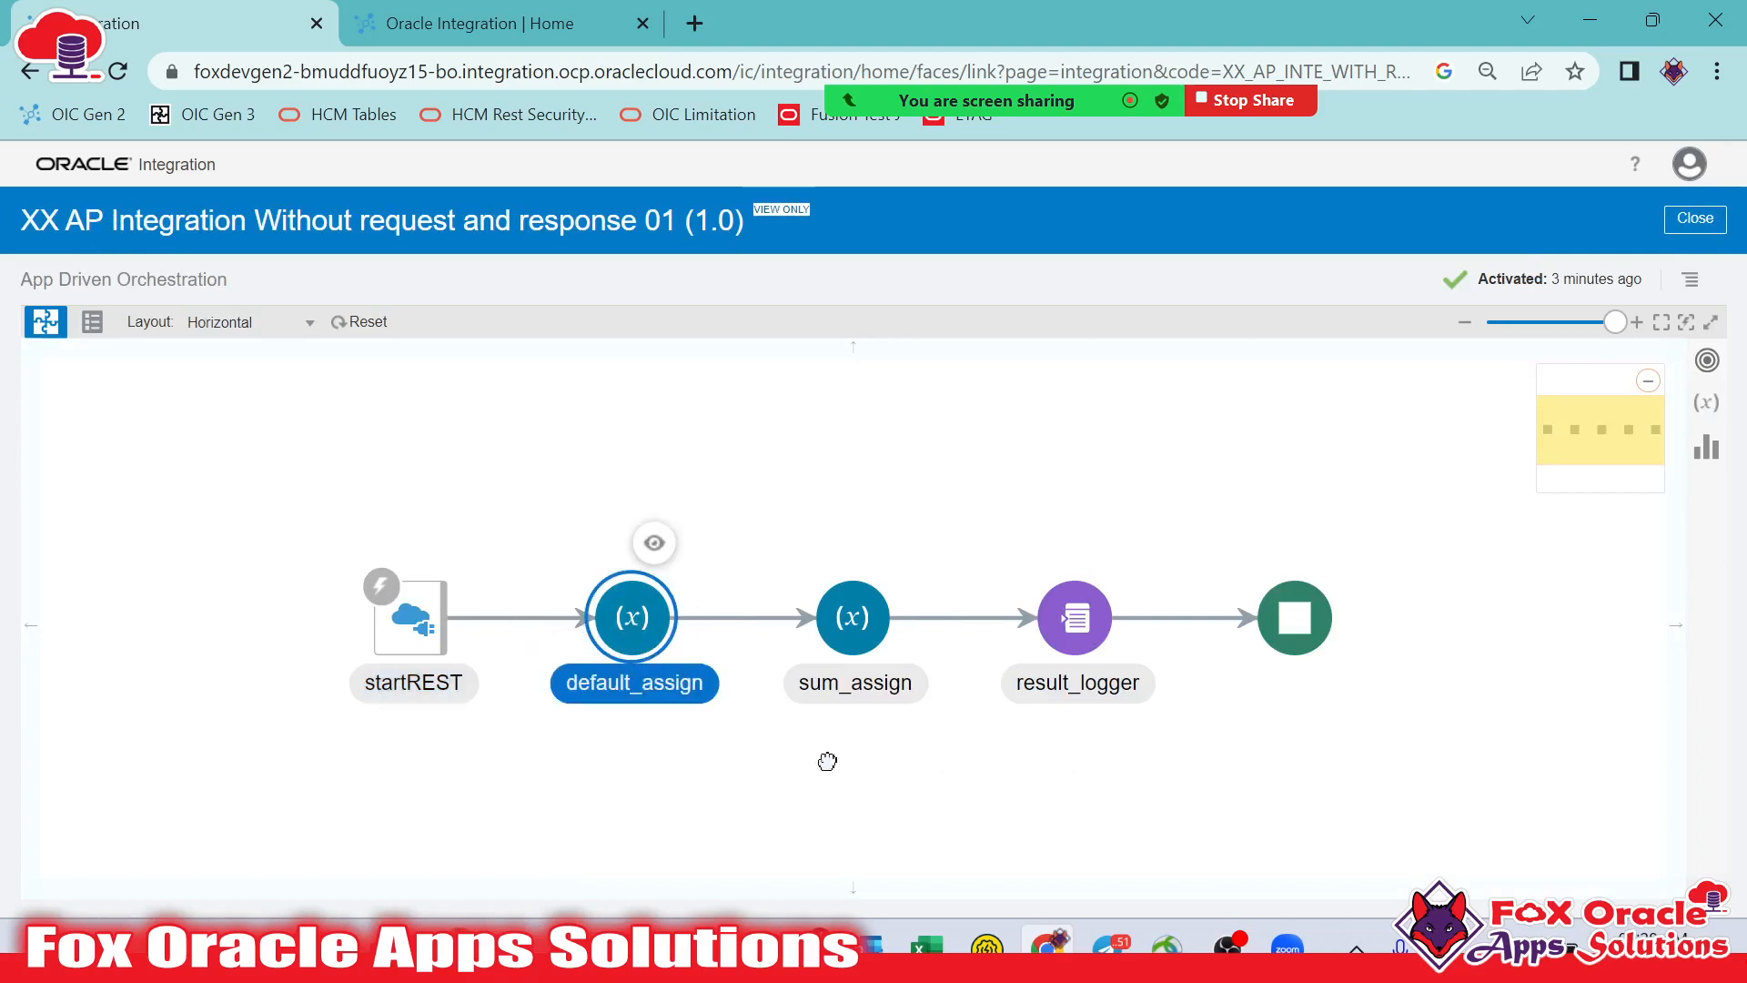
Open the integrations list in the other Oracle Integration browser tab
click(509, 24)
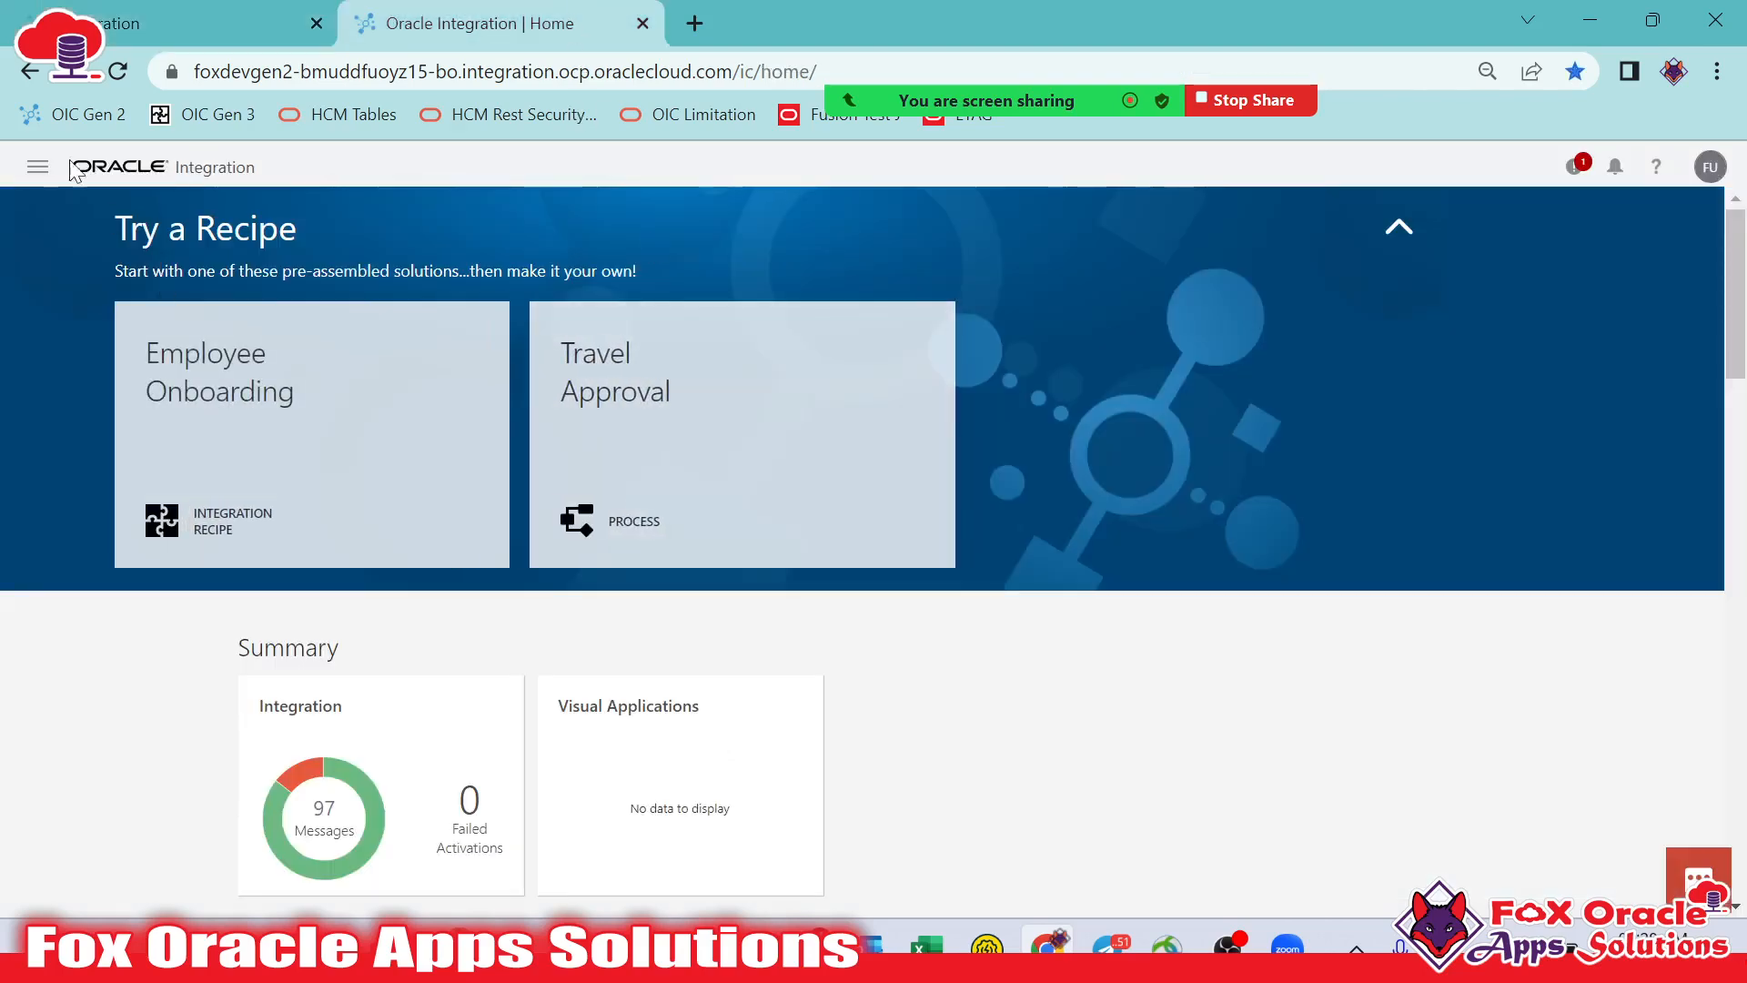
click(37, 166)
click(137, 363)
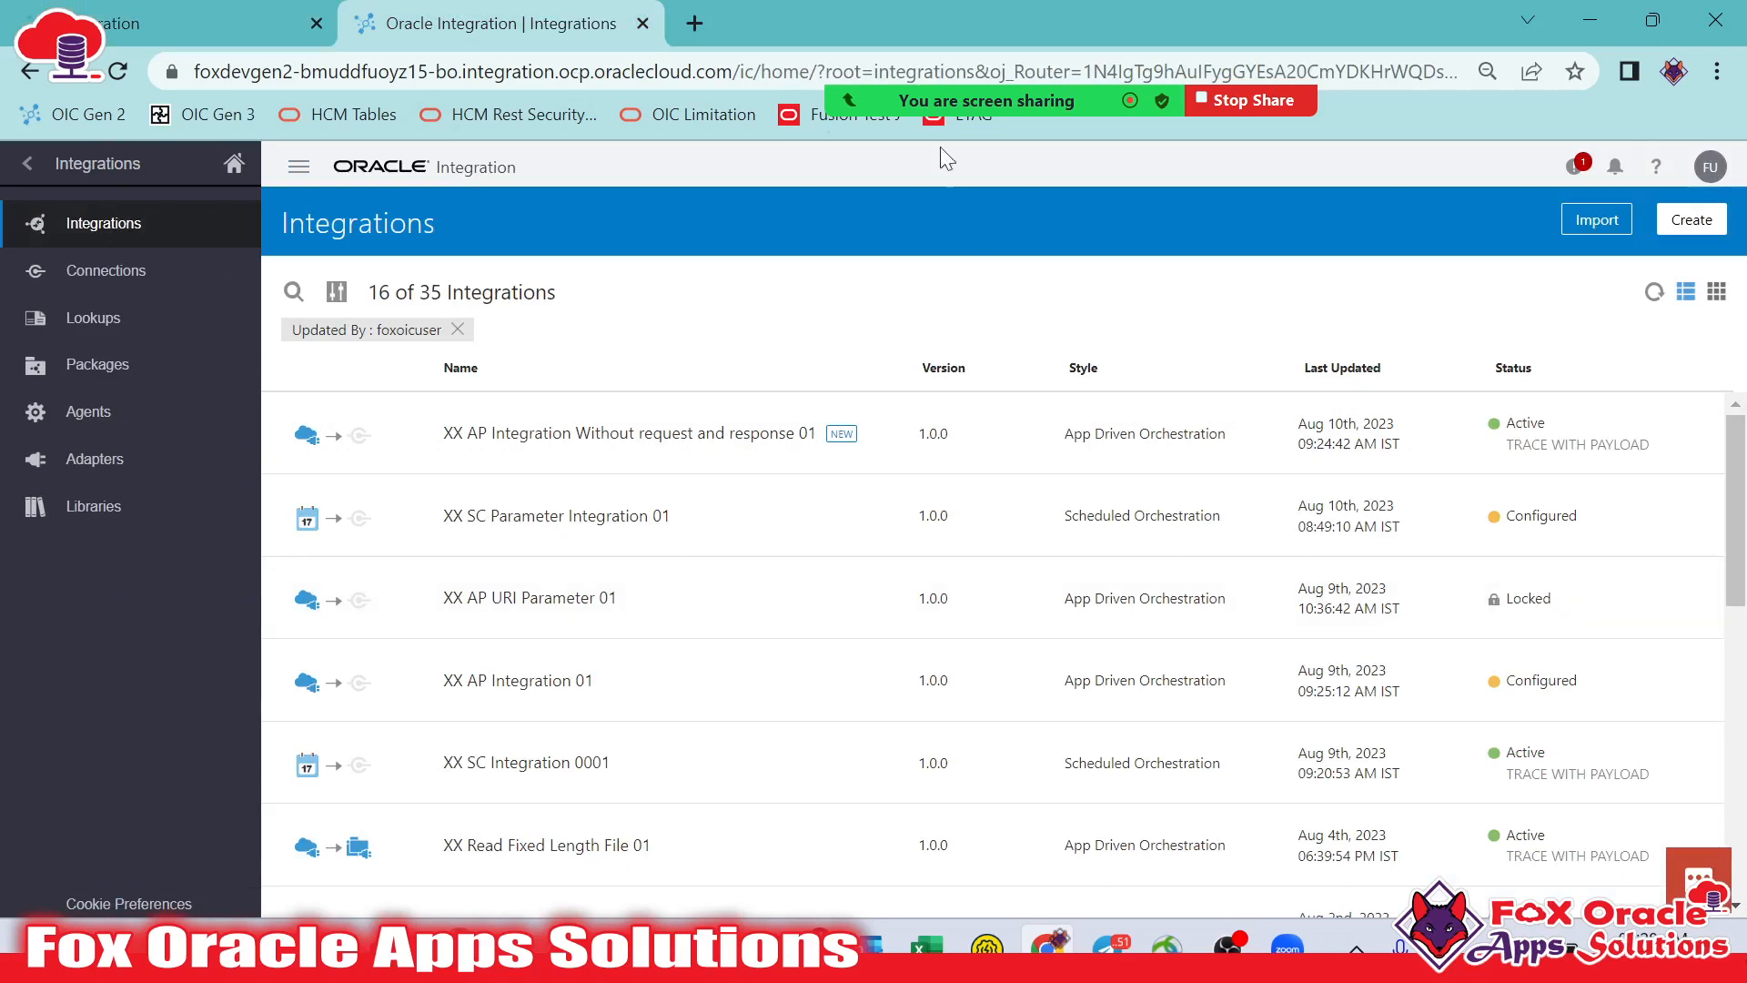
mouse_move(893, 80)
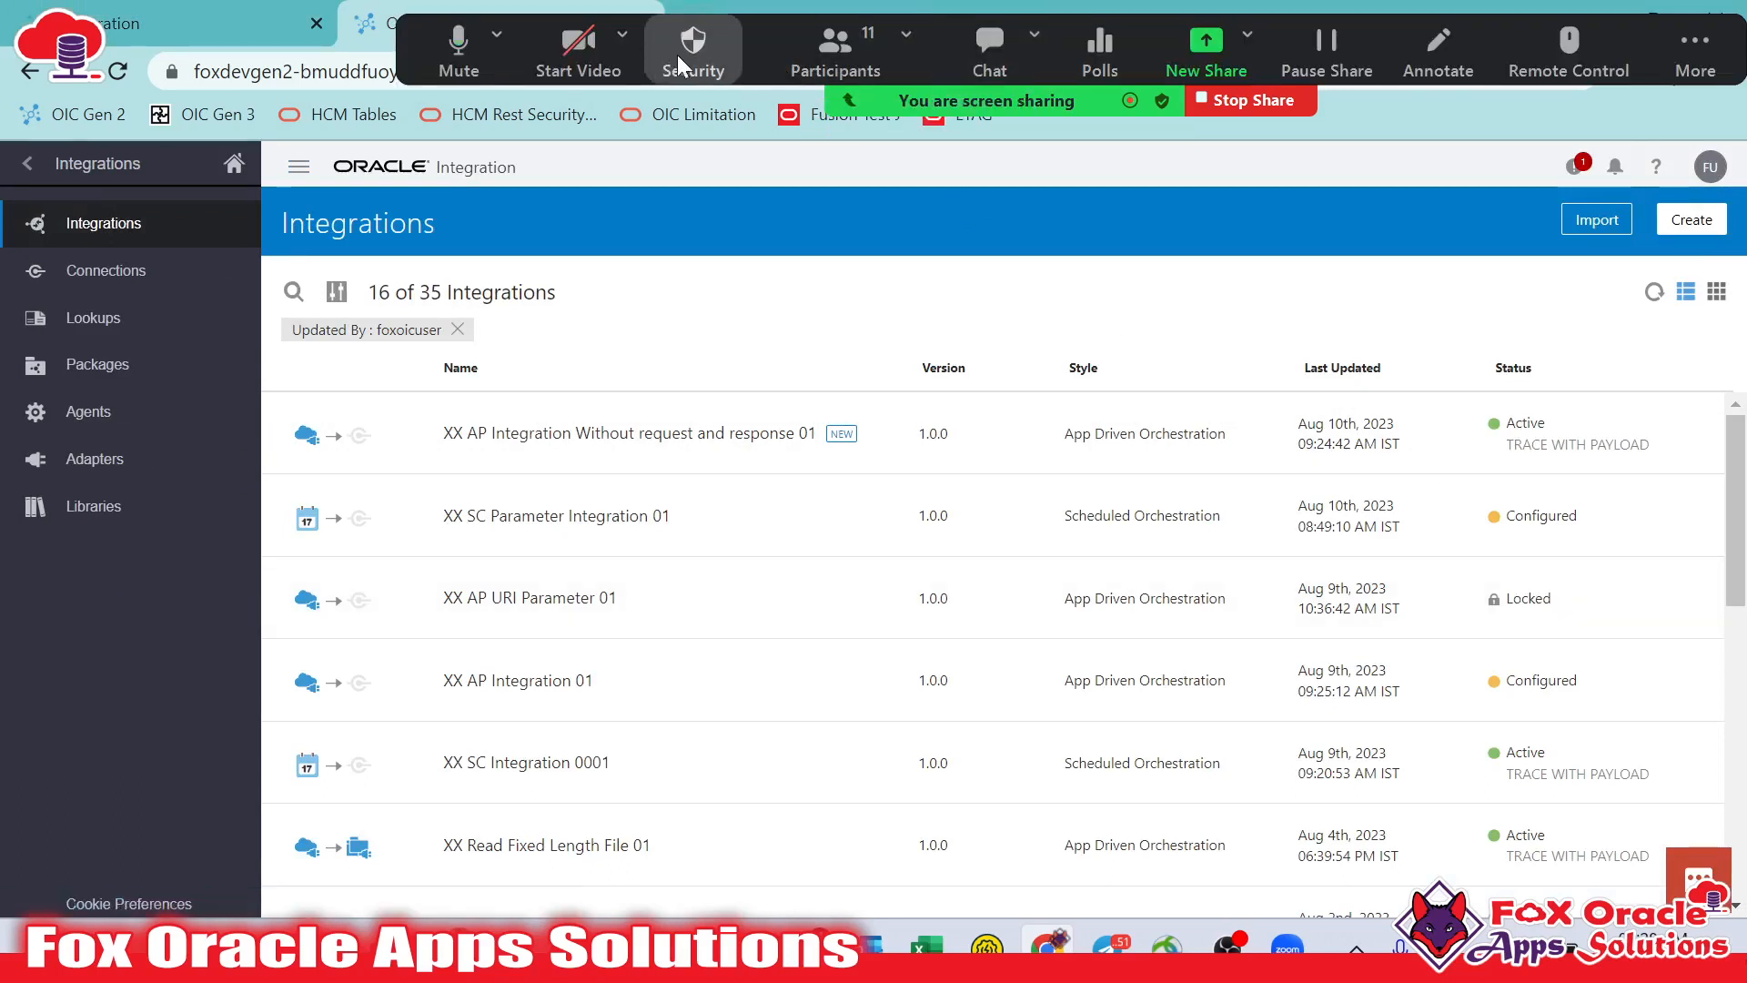
click(848, 73)
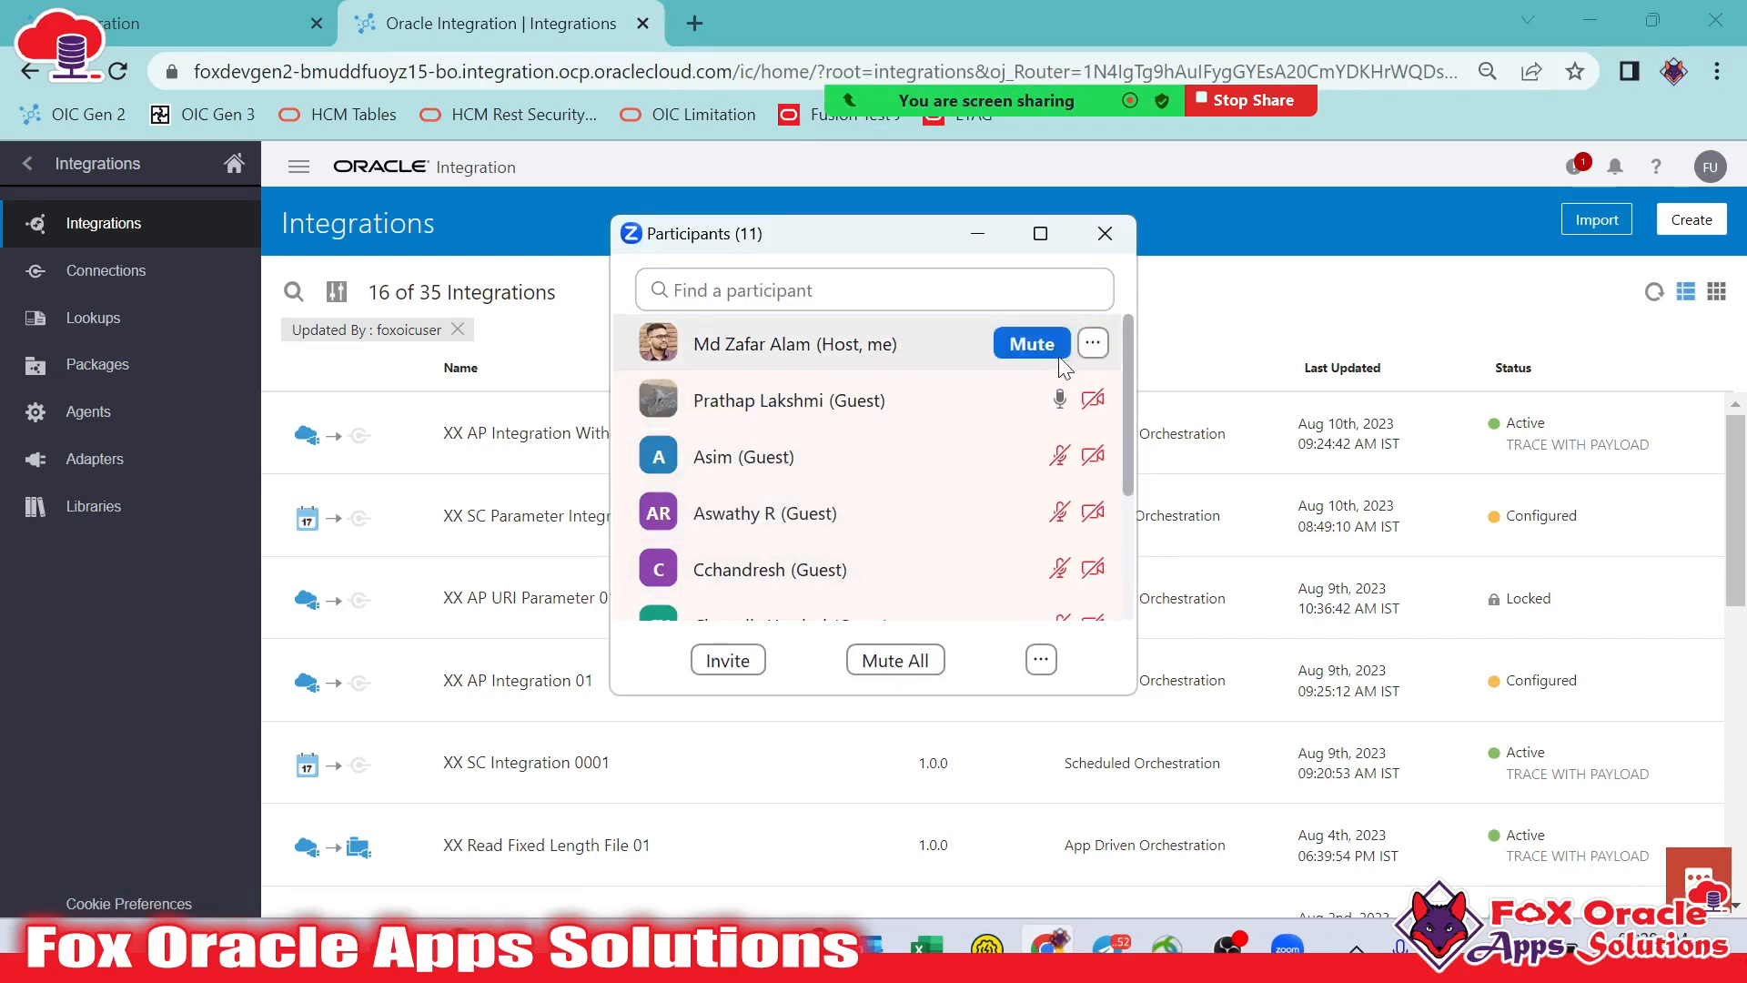
click(1105, 233)
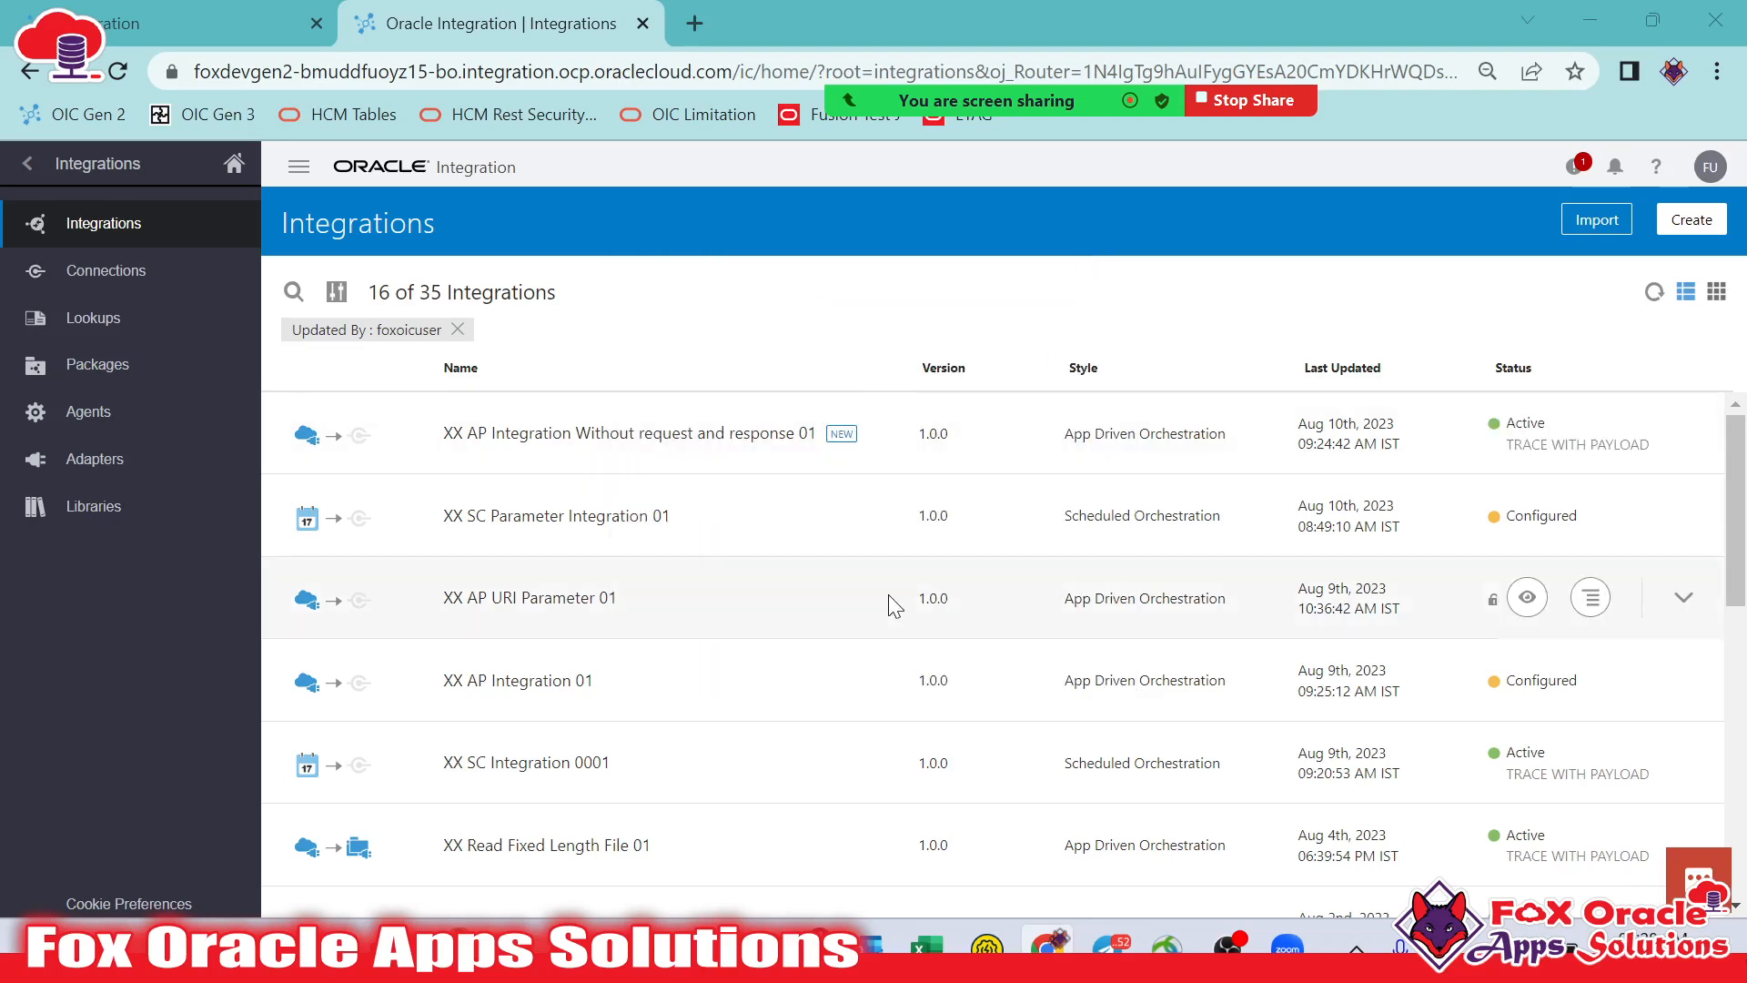
Compare the activated integration's canvas with its entry in the integrations list, XX AP Integration Without request and response 01
click(182, 23)
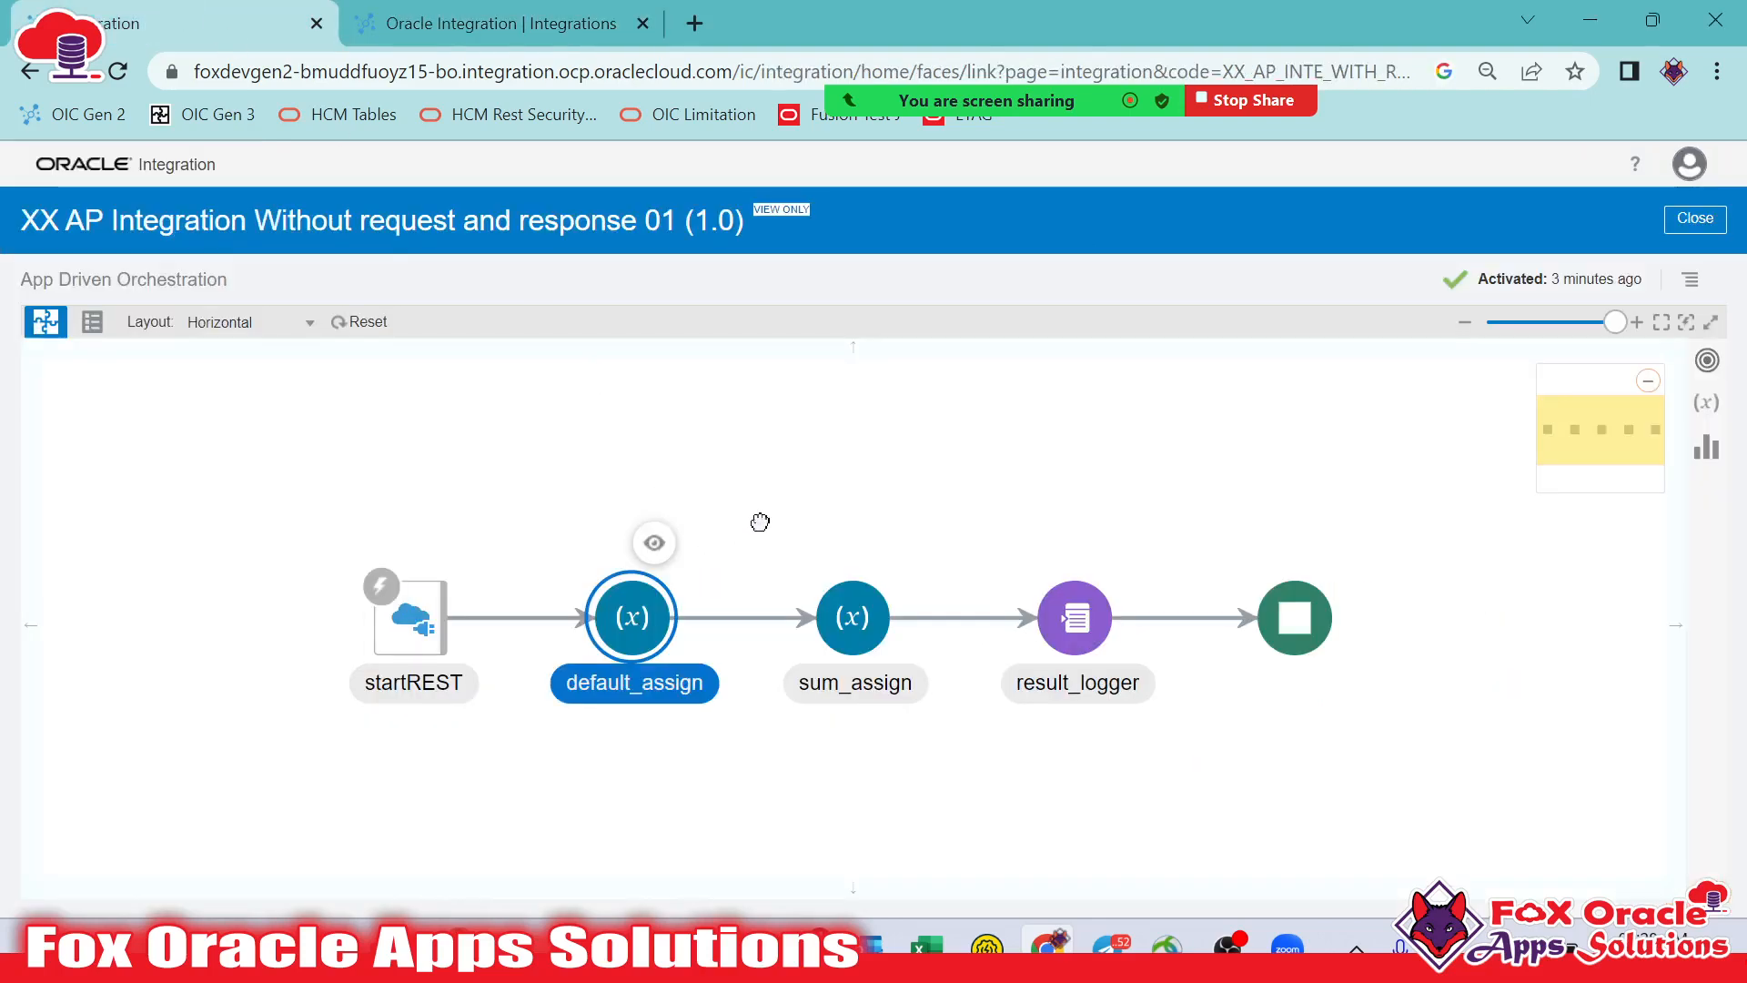
drag(760, 521, 738, 485)
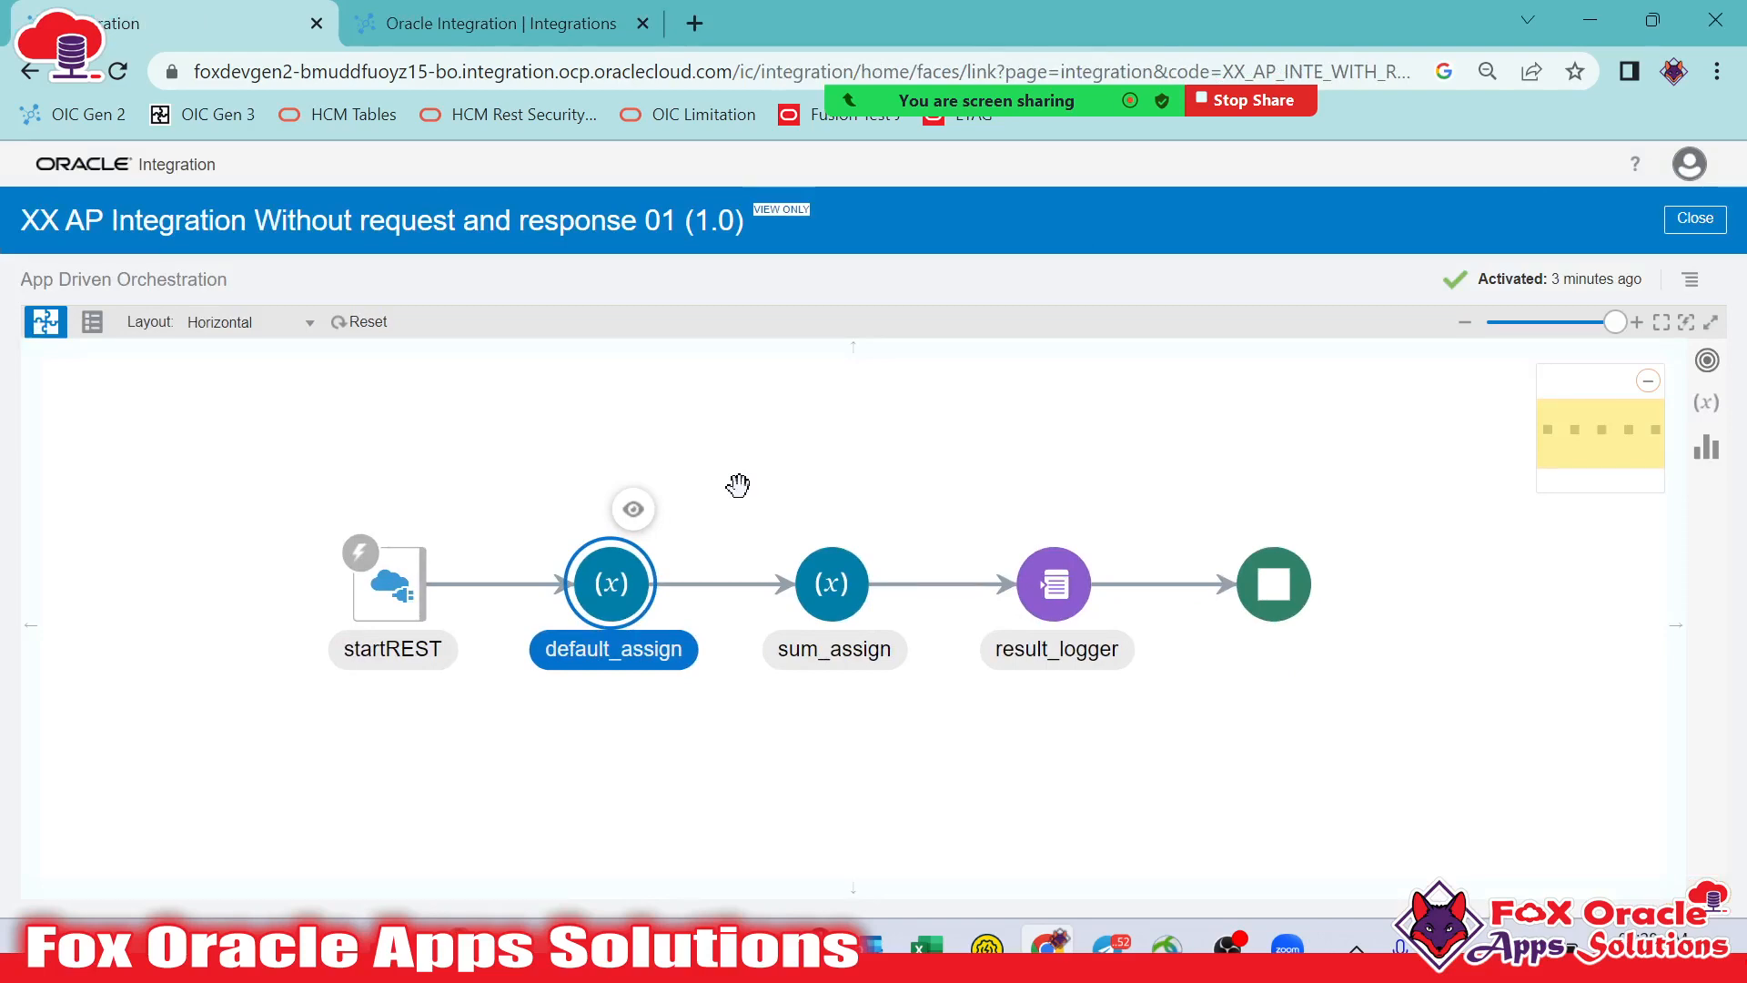
click(519, 26)
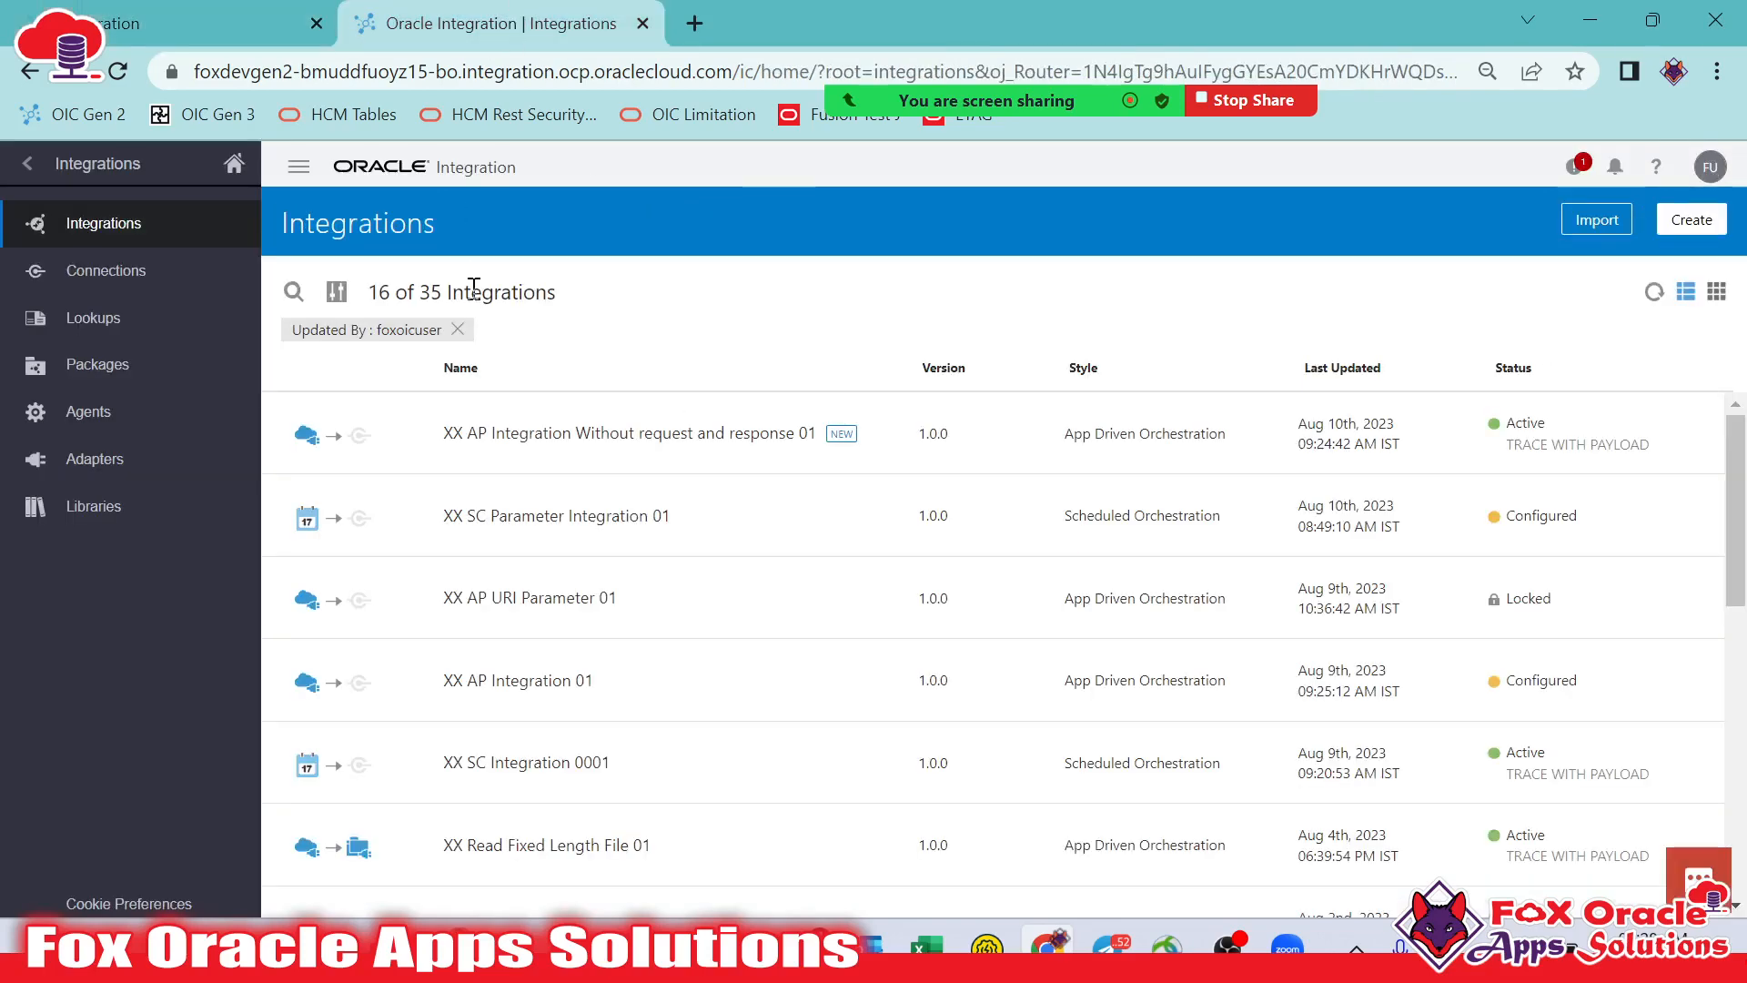
click(185, 20)
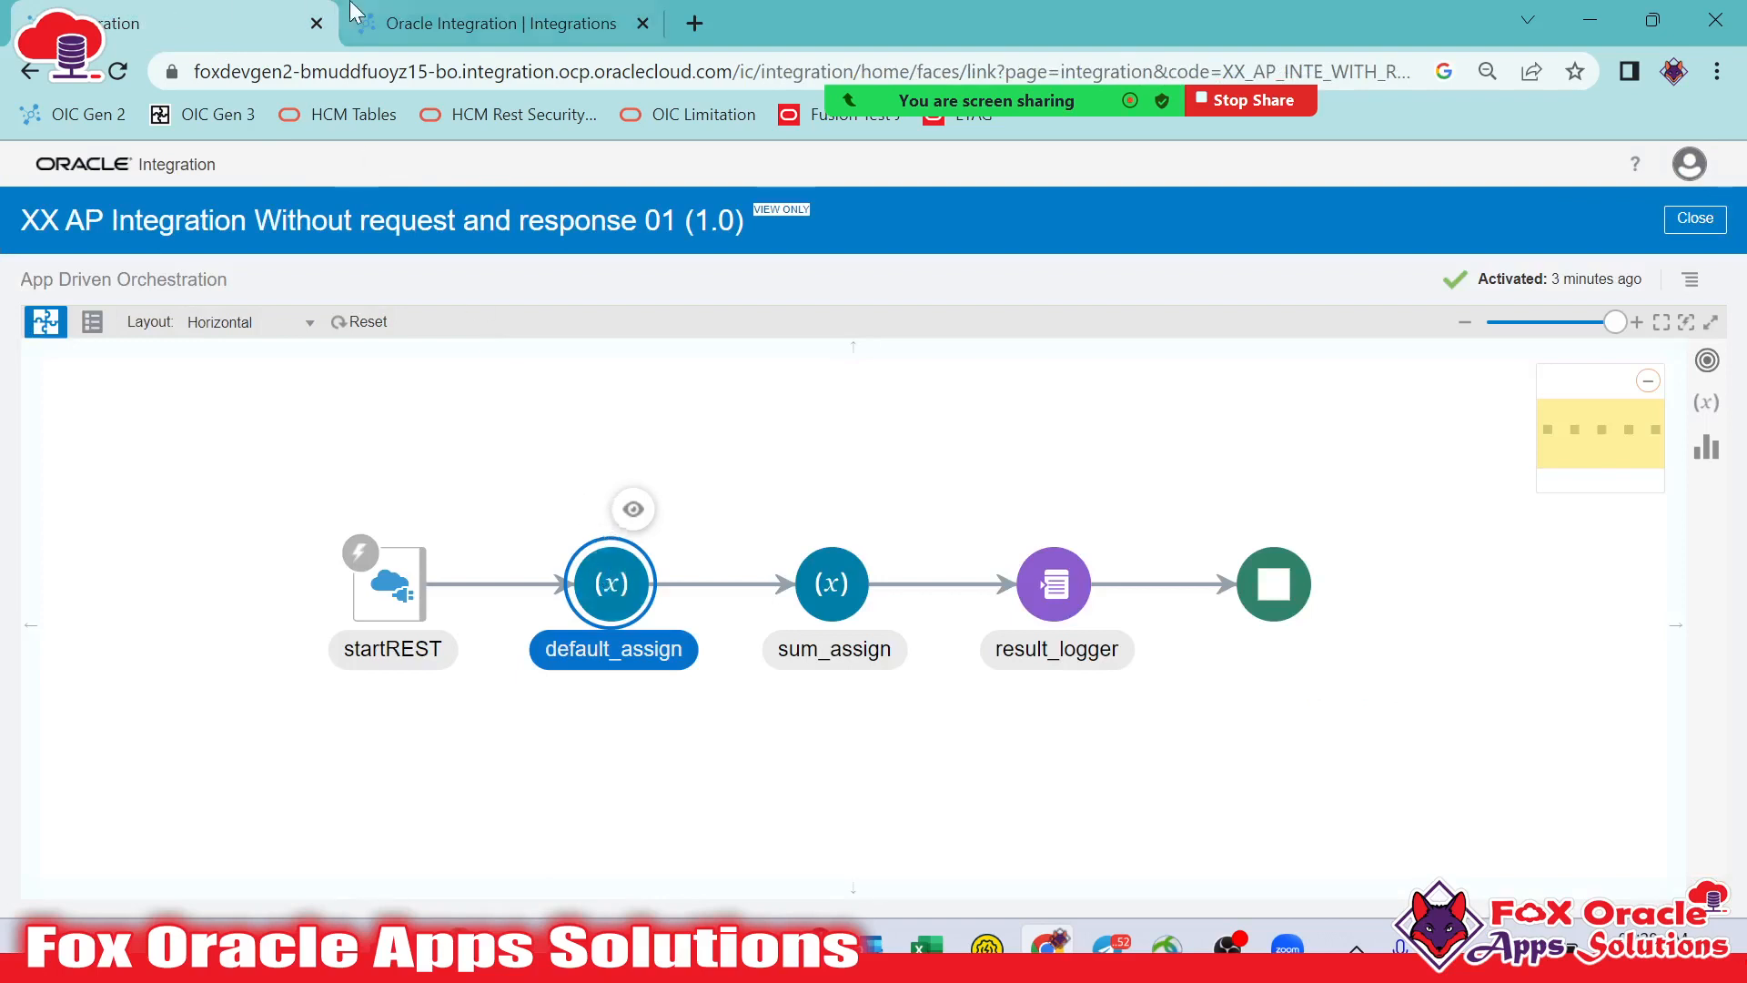
click(414, 27)
mouse_move(653, 453)
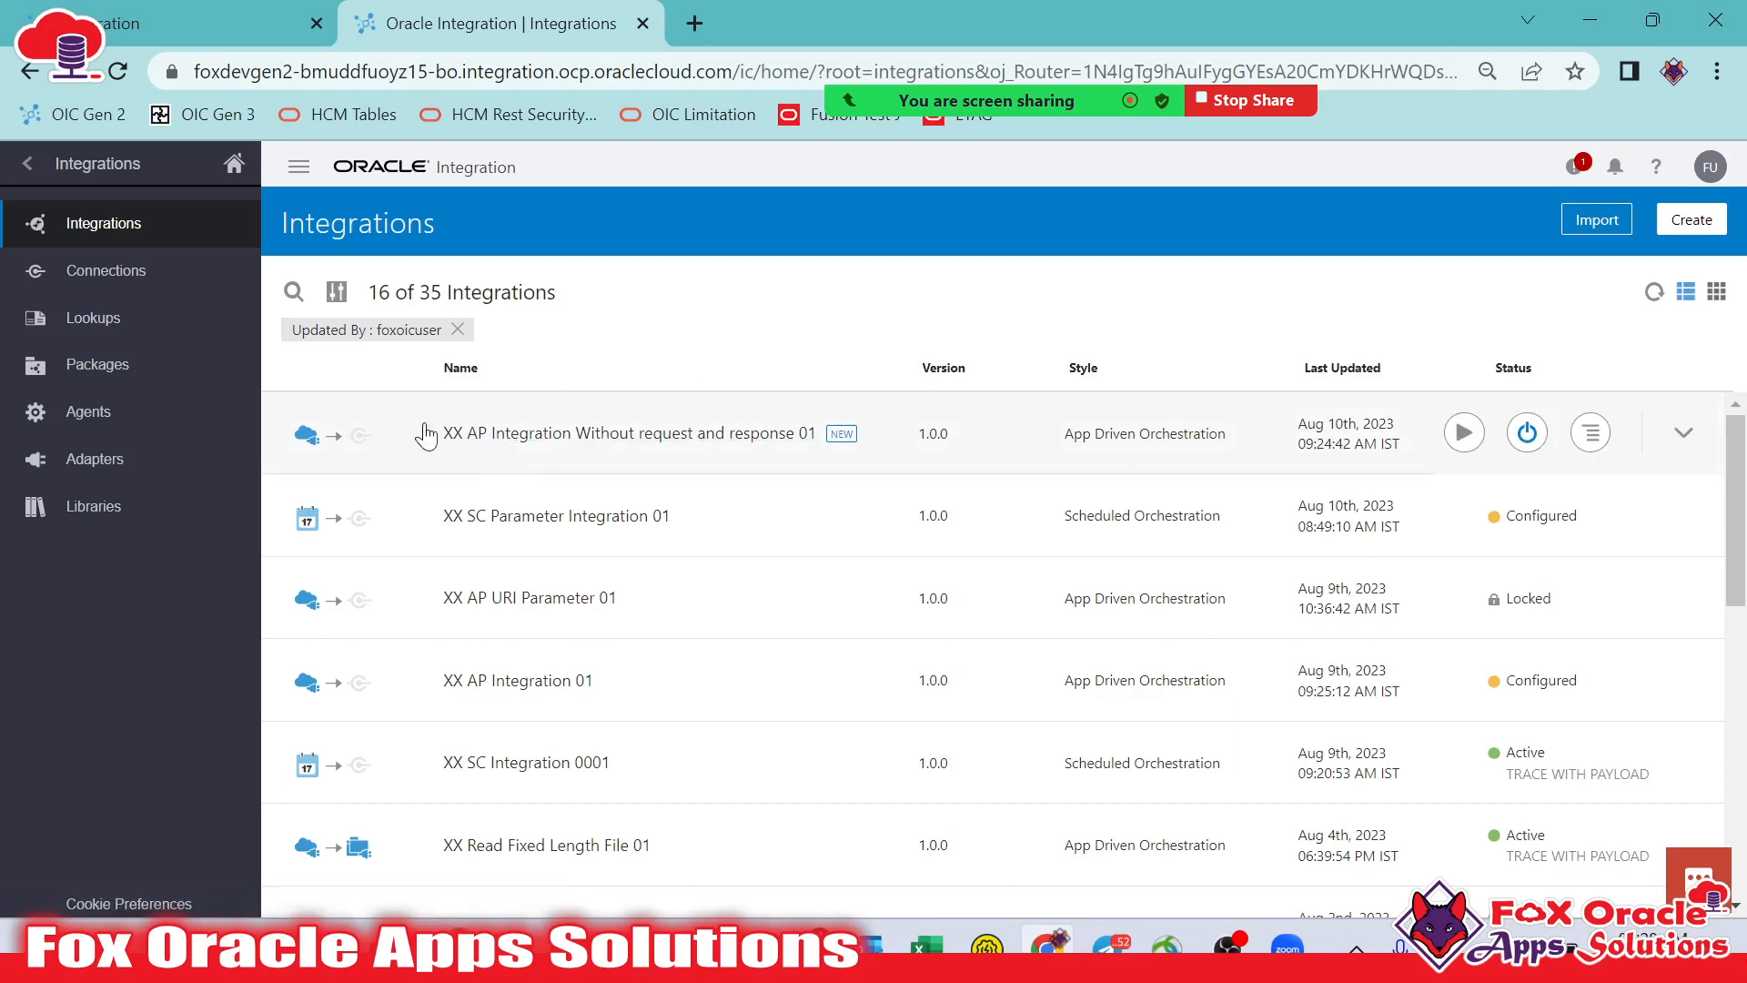
drag(422, 433, 834, 420)
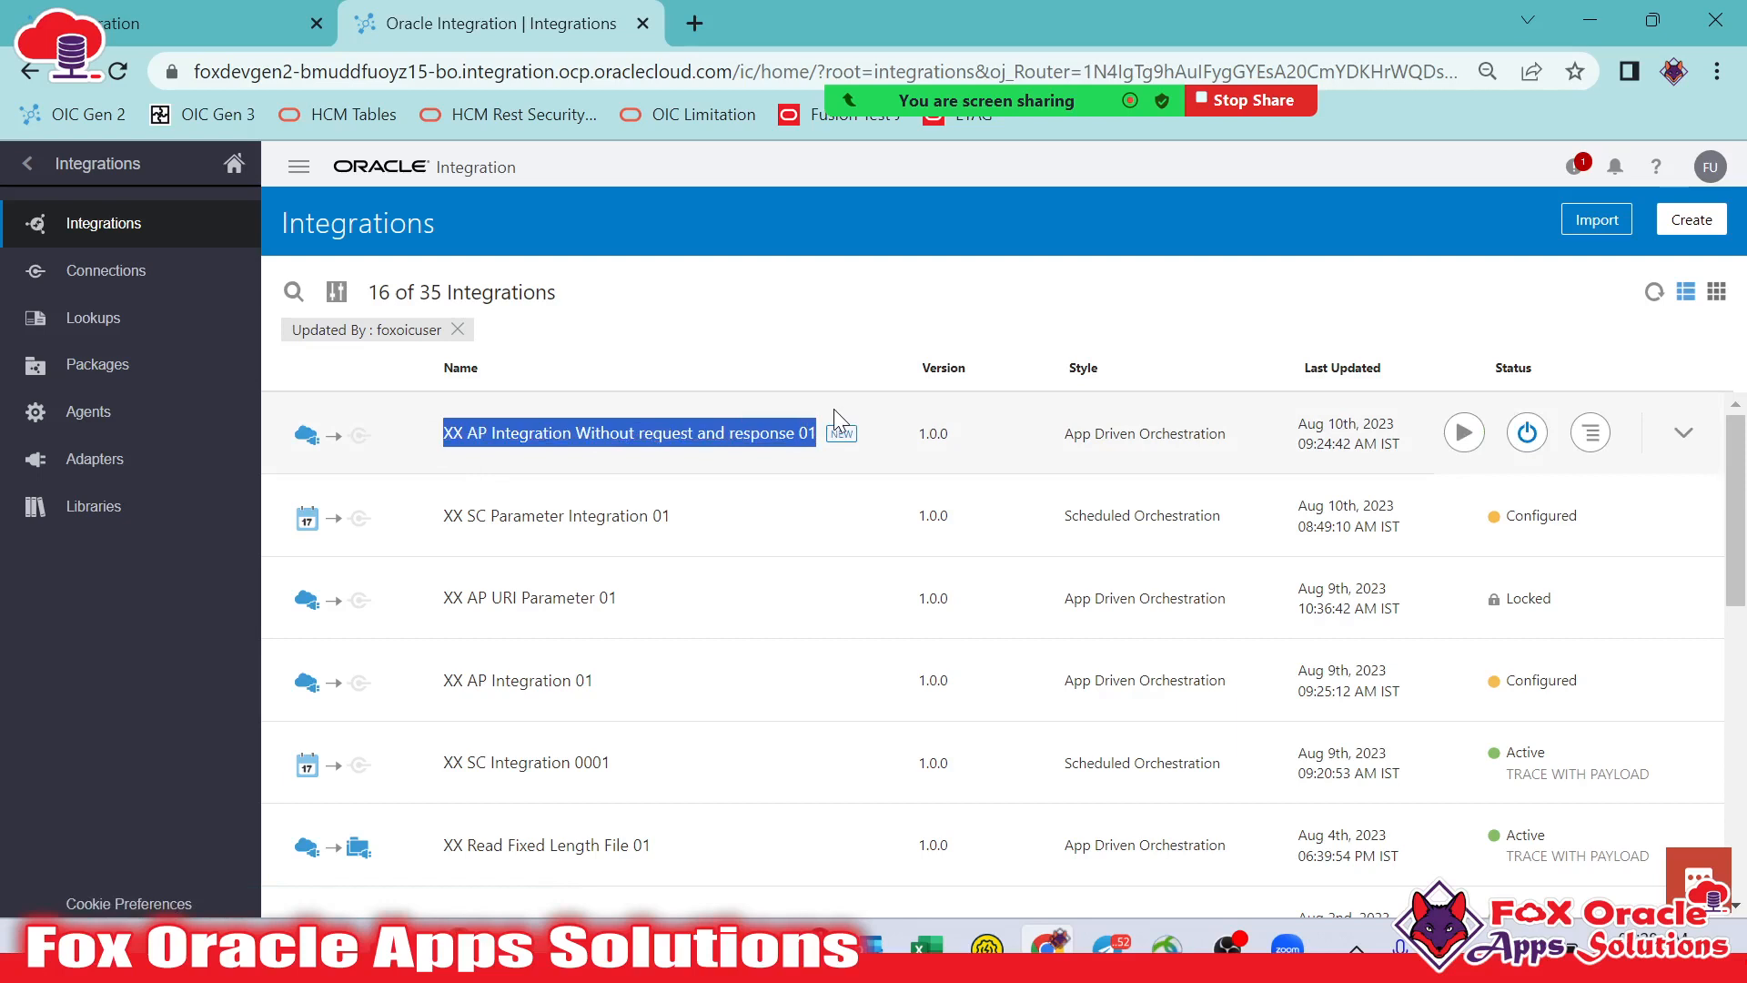
click(817, 408)
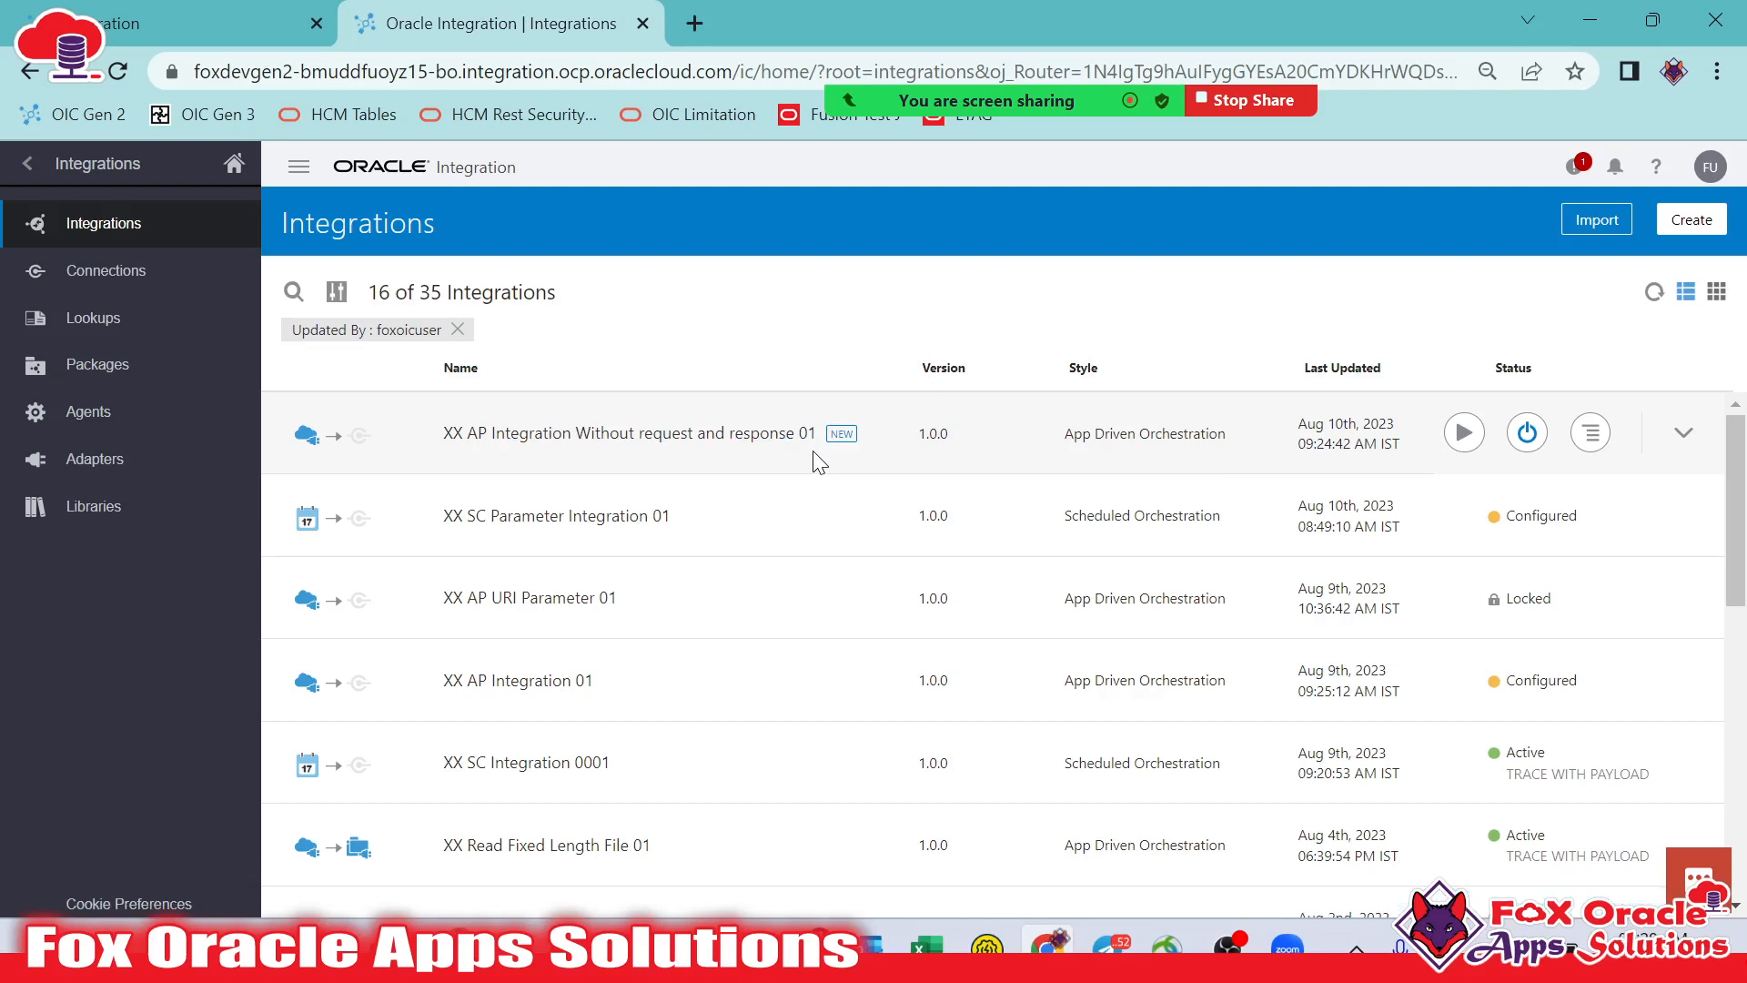
drag(400, 435, 830, 416)
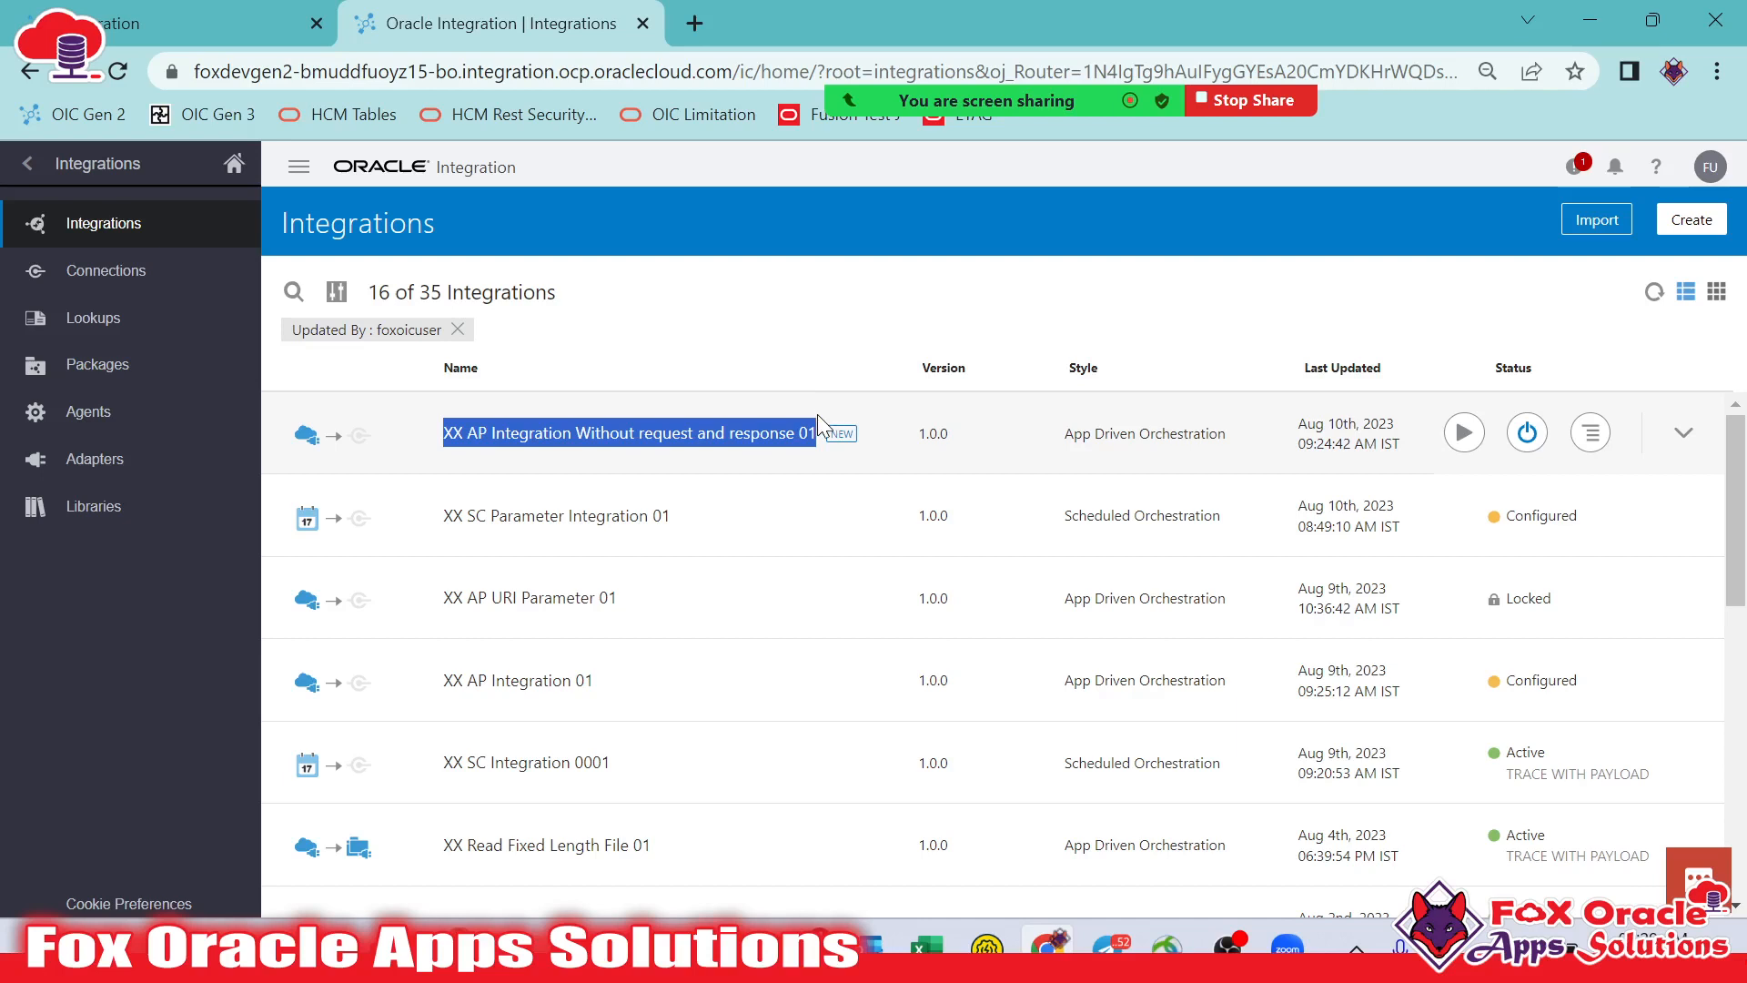
click(822, 412)
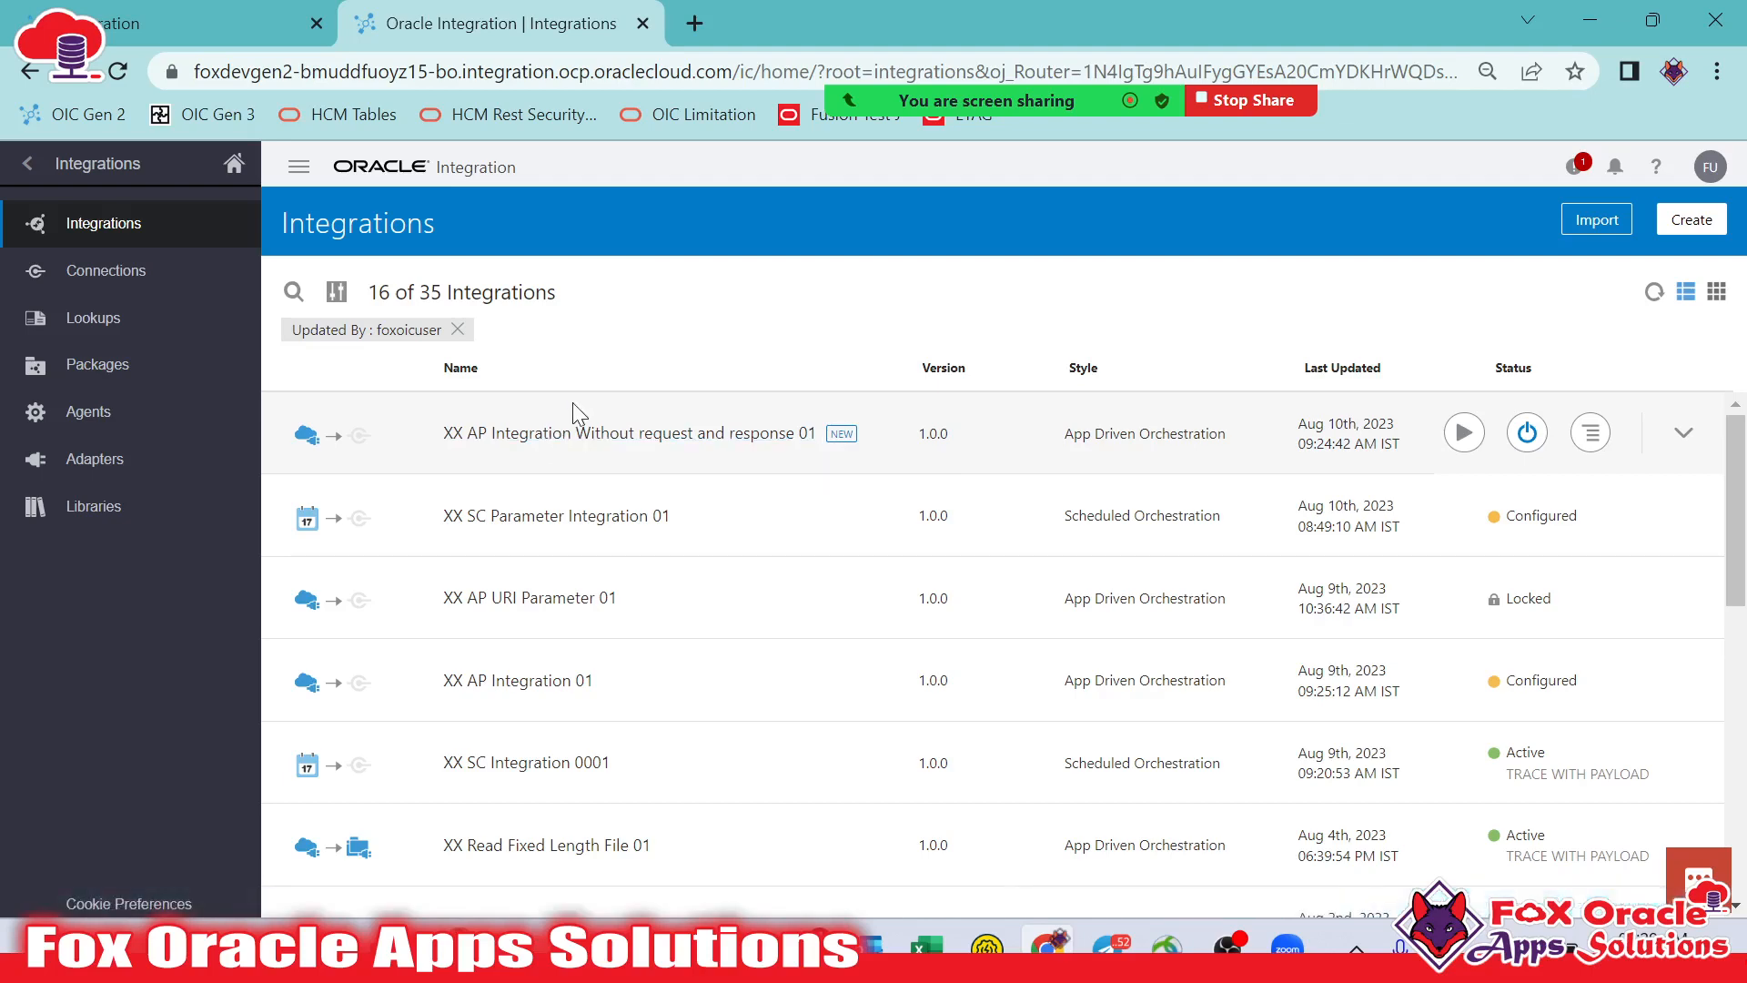
click(271, 11)
click(501, 23)
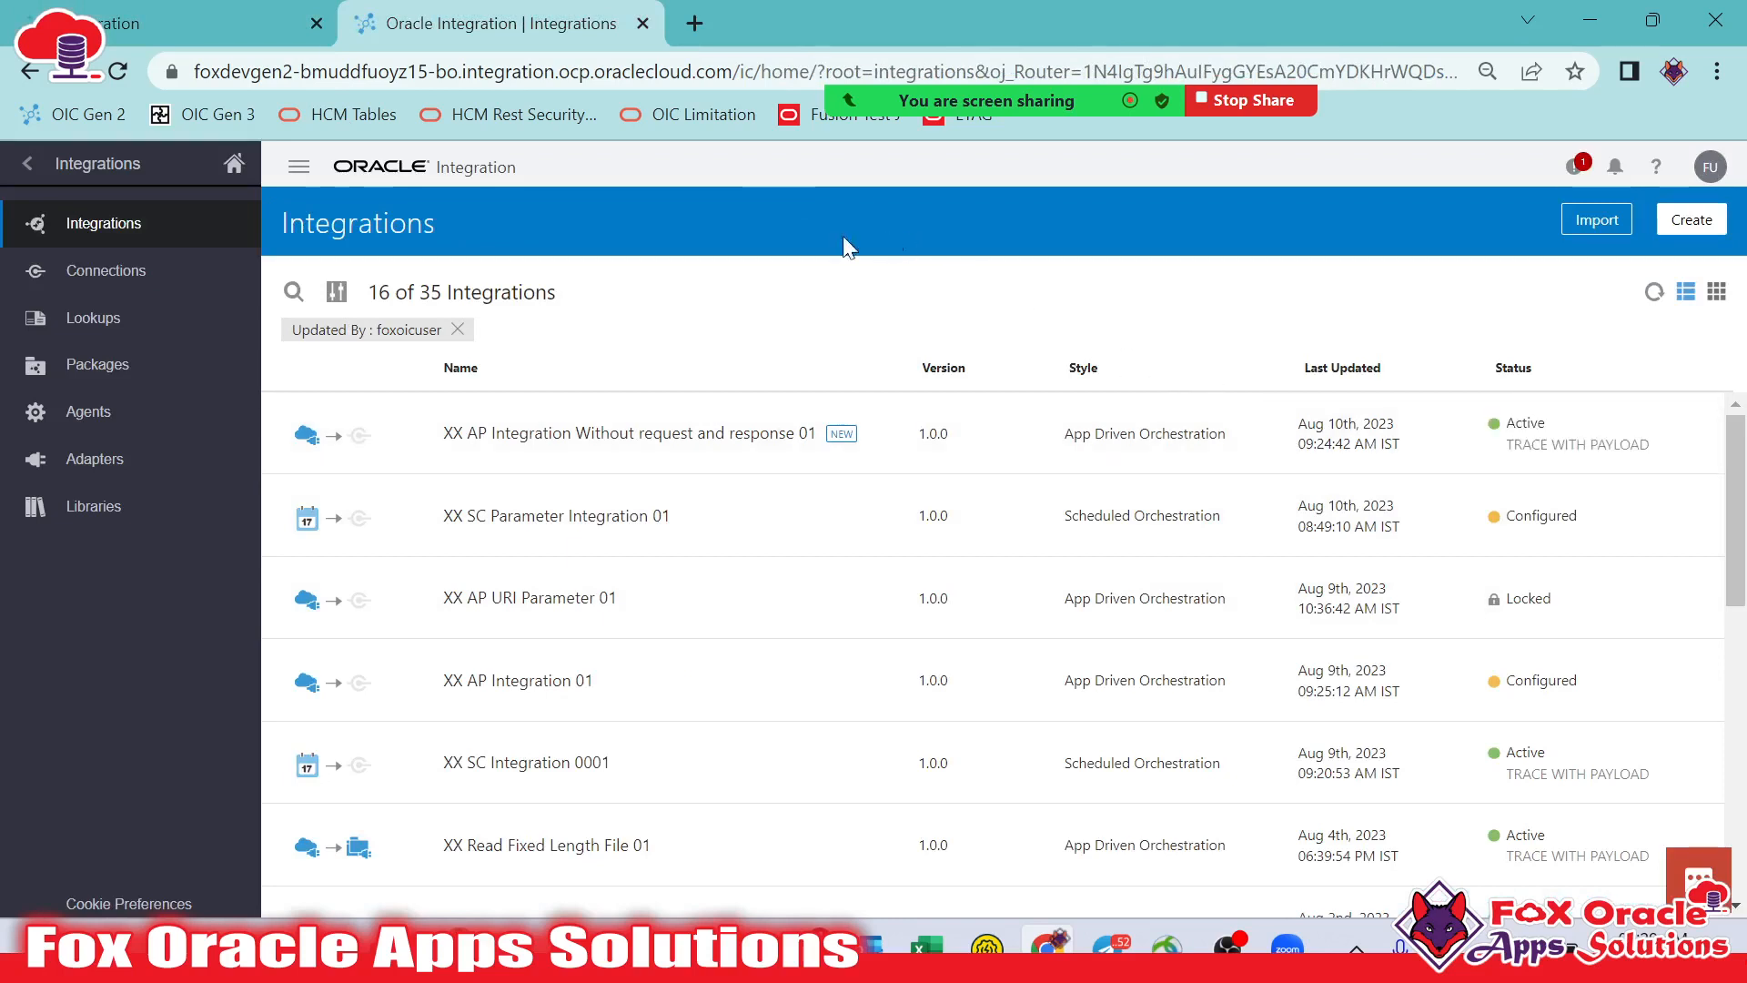
Return to the activated integration's canvas and inspect its default_assign action
click(227, 23)
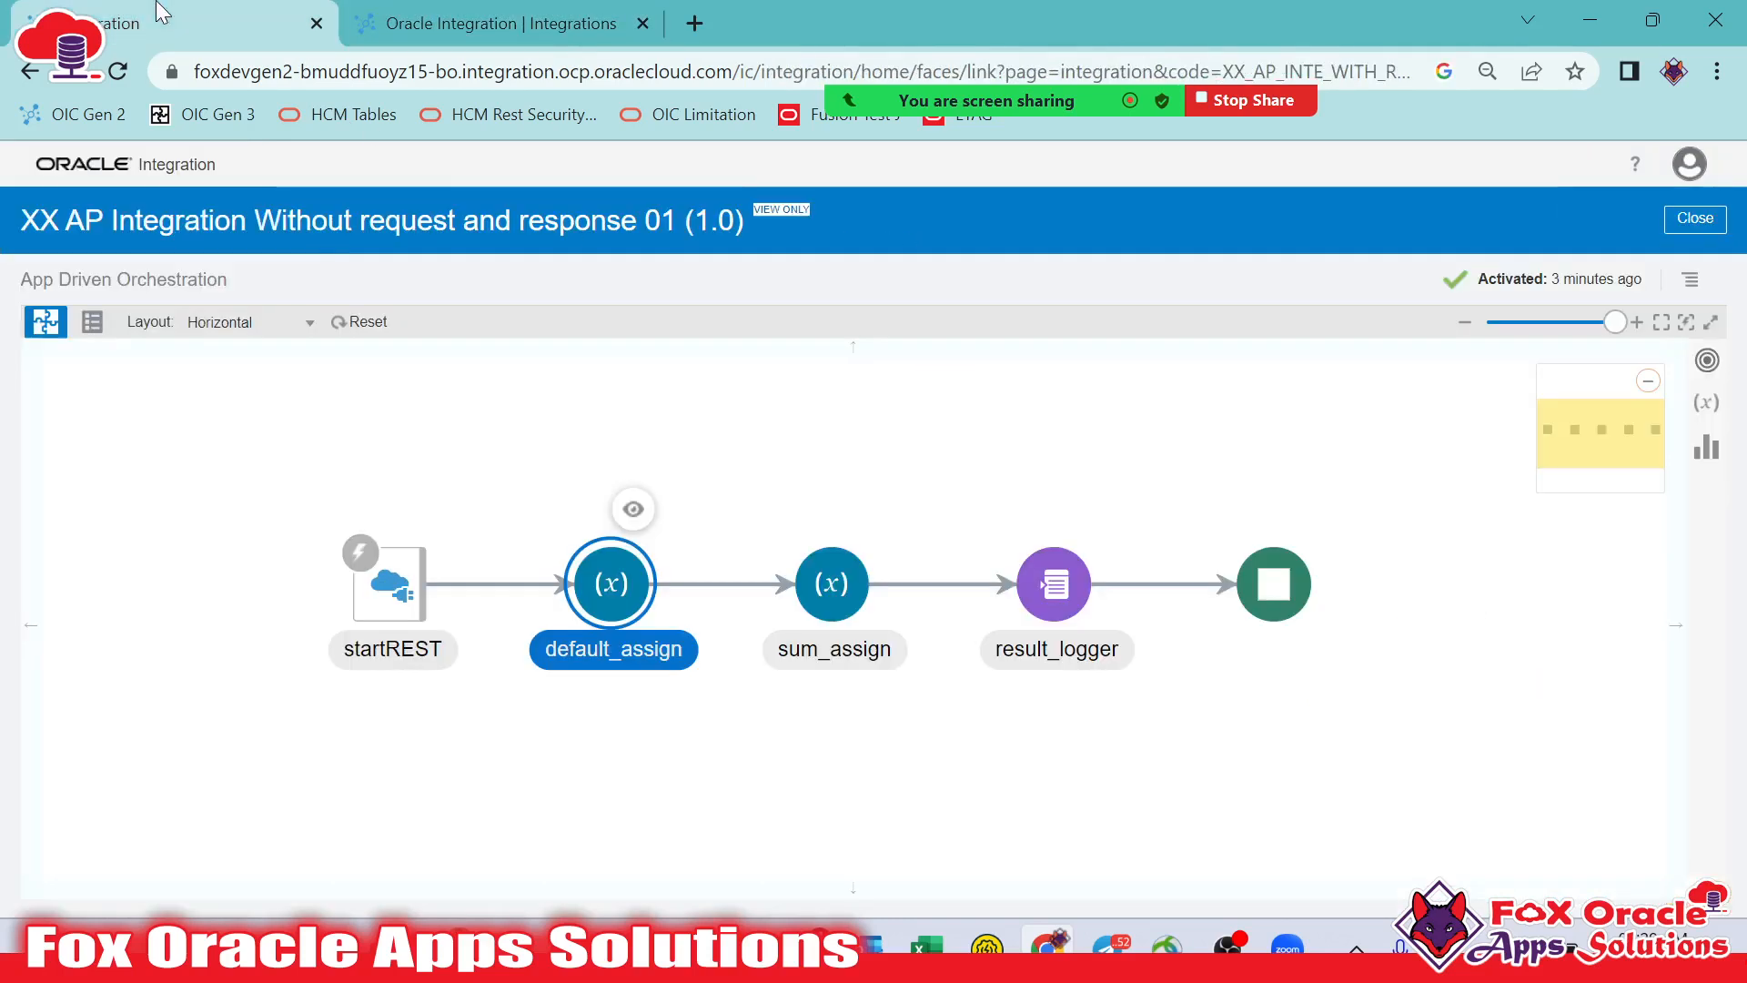
click(633, 509)
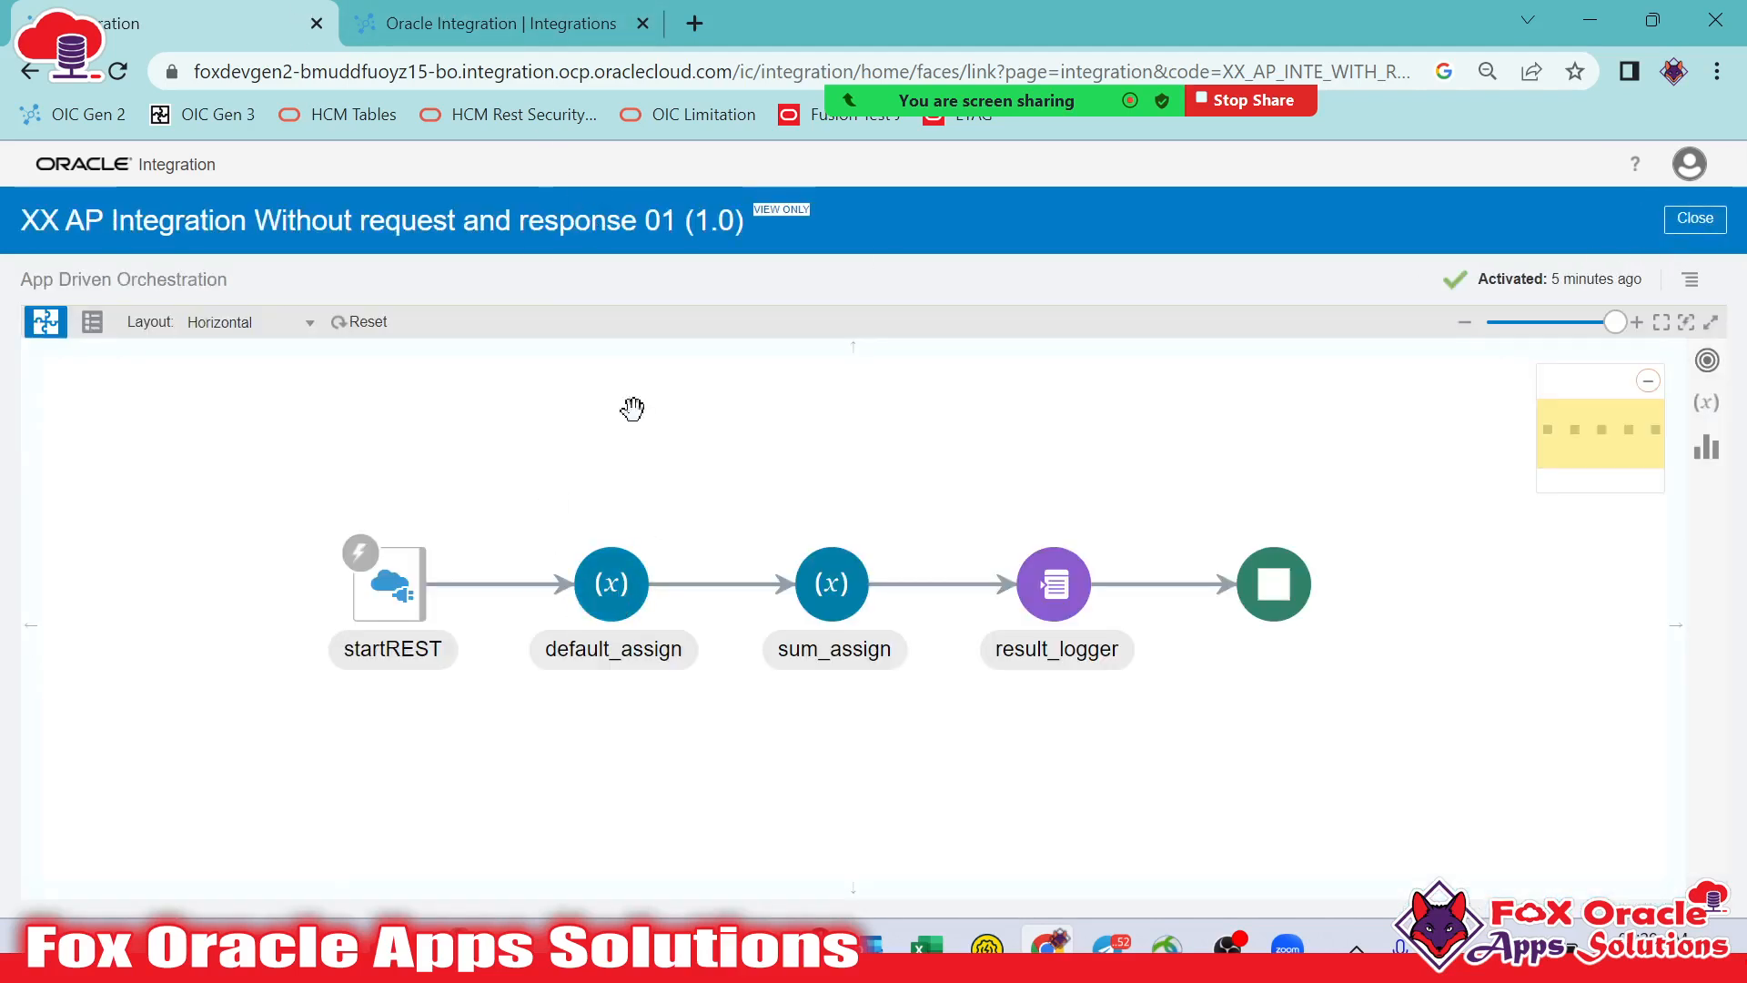
click(602, 579)
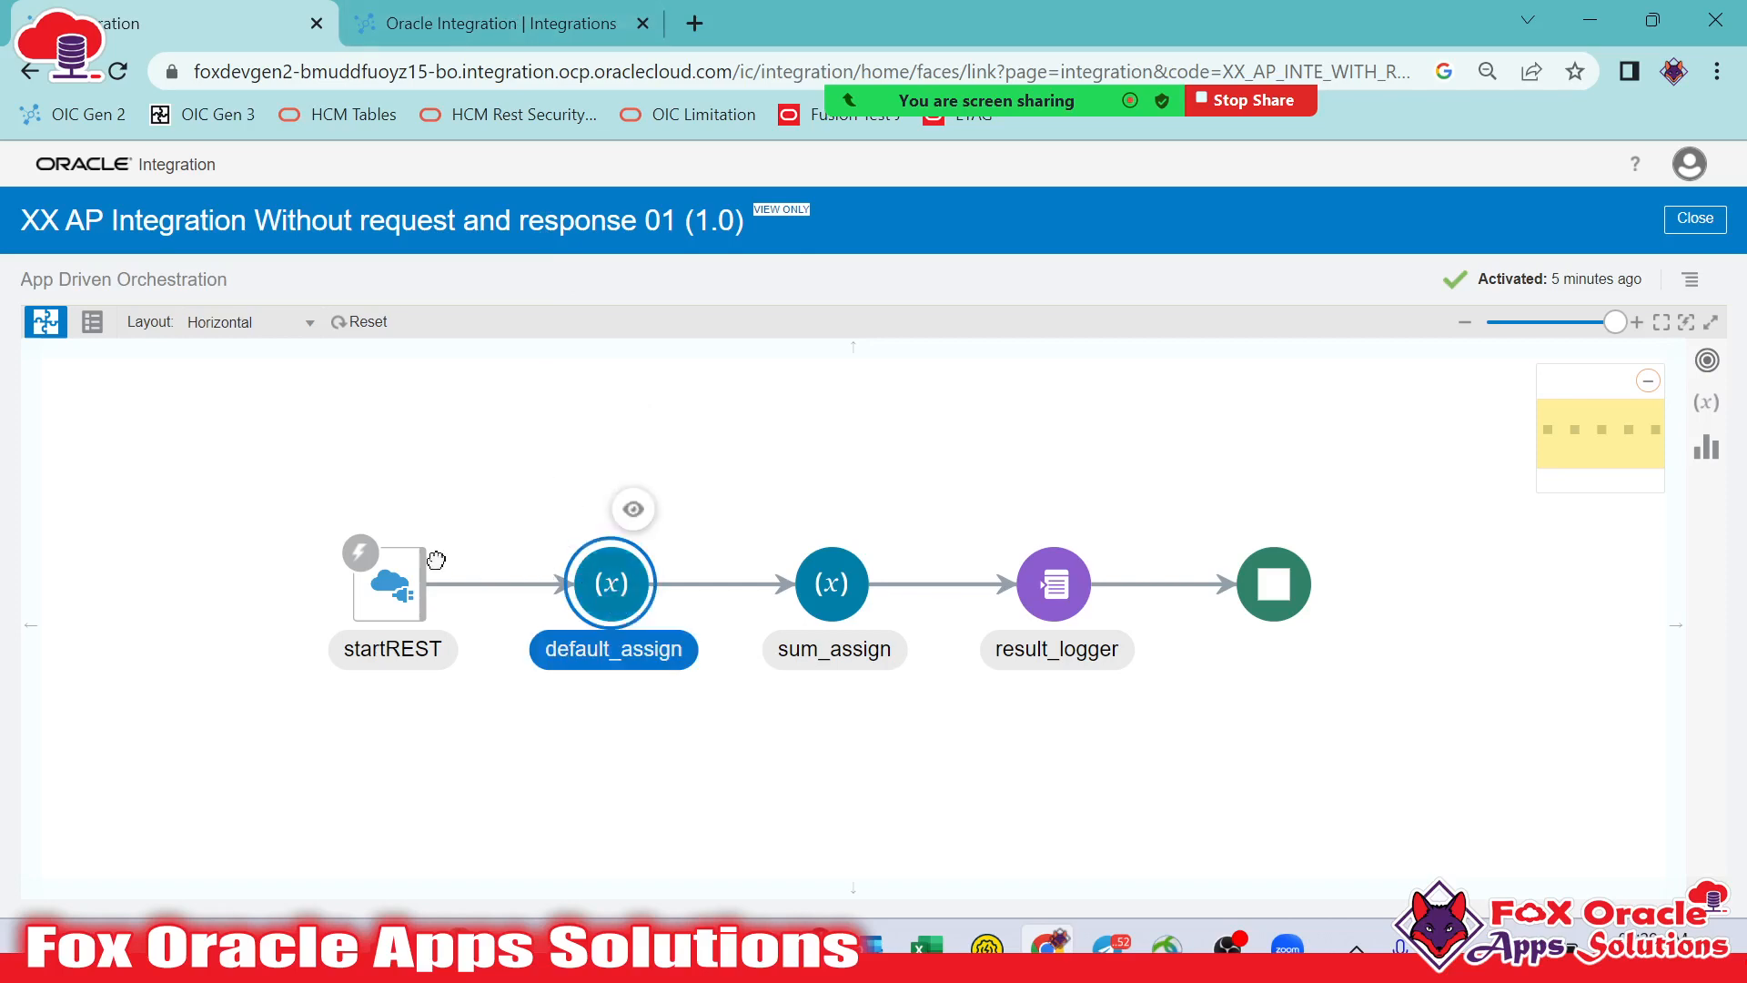
Create an App Driven Orchestration integration named XX AP Integration with Request Payload 01 from the integrations list
click(414, 27)
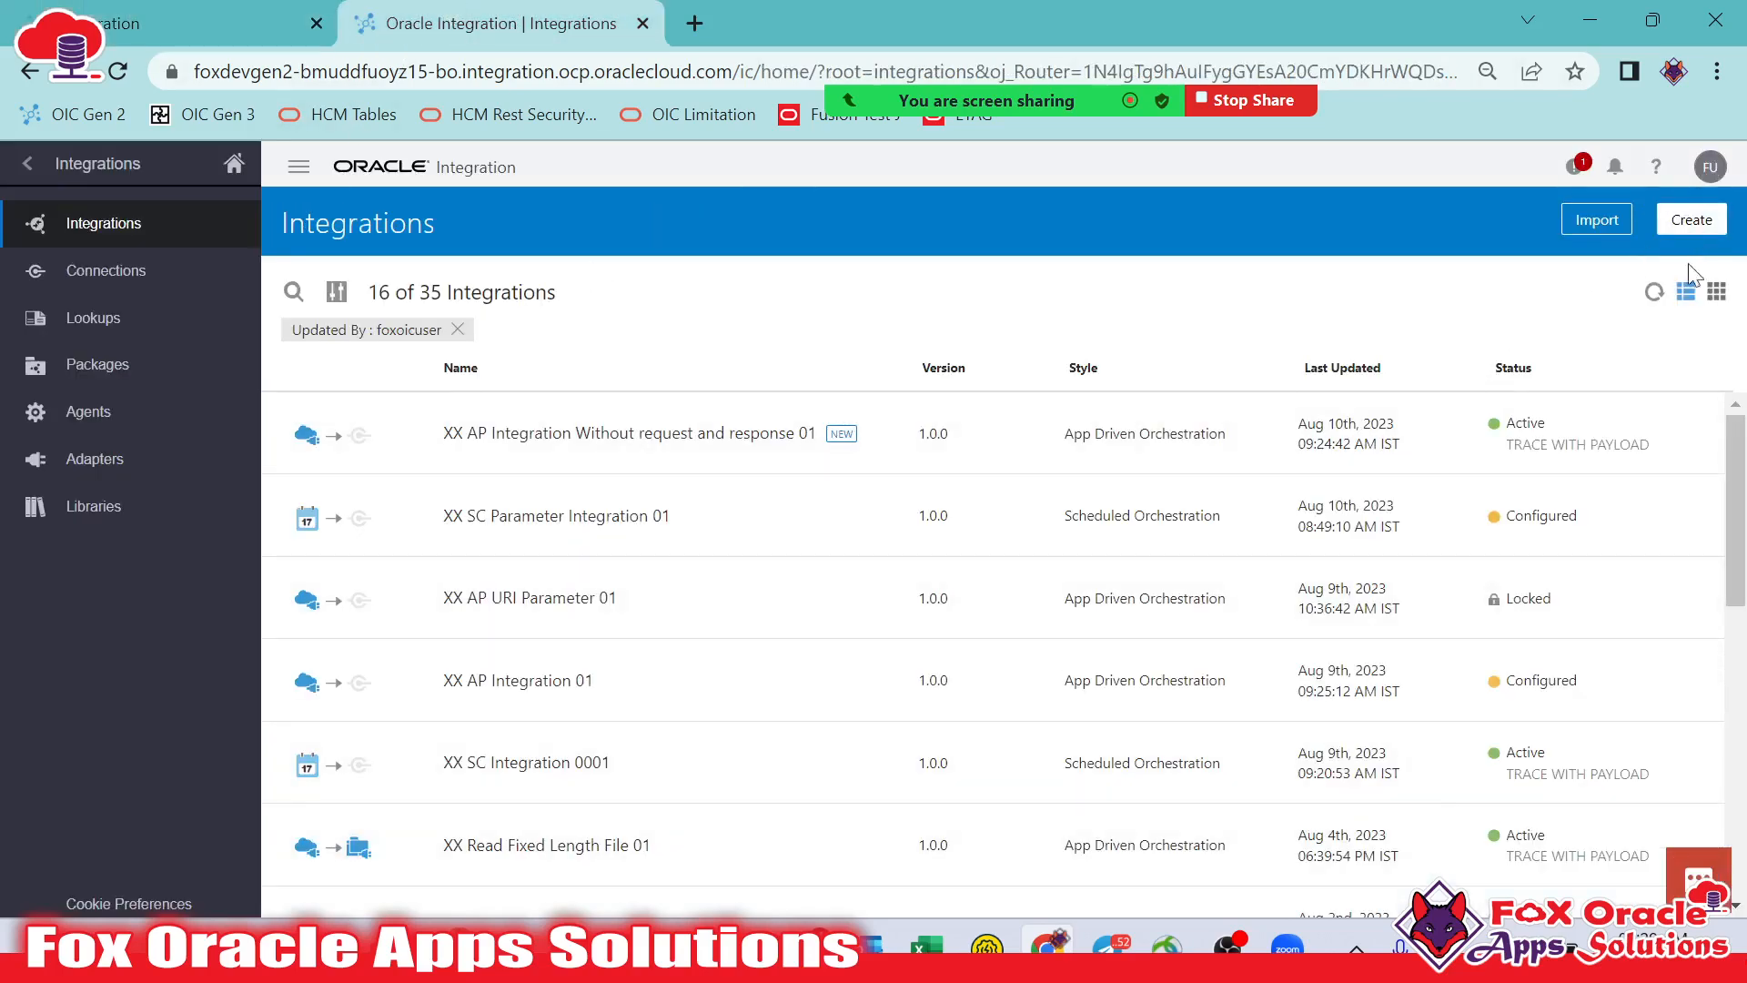
click(1691, 219)
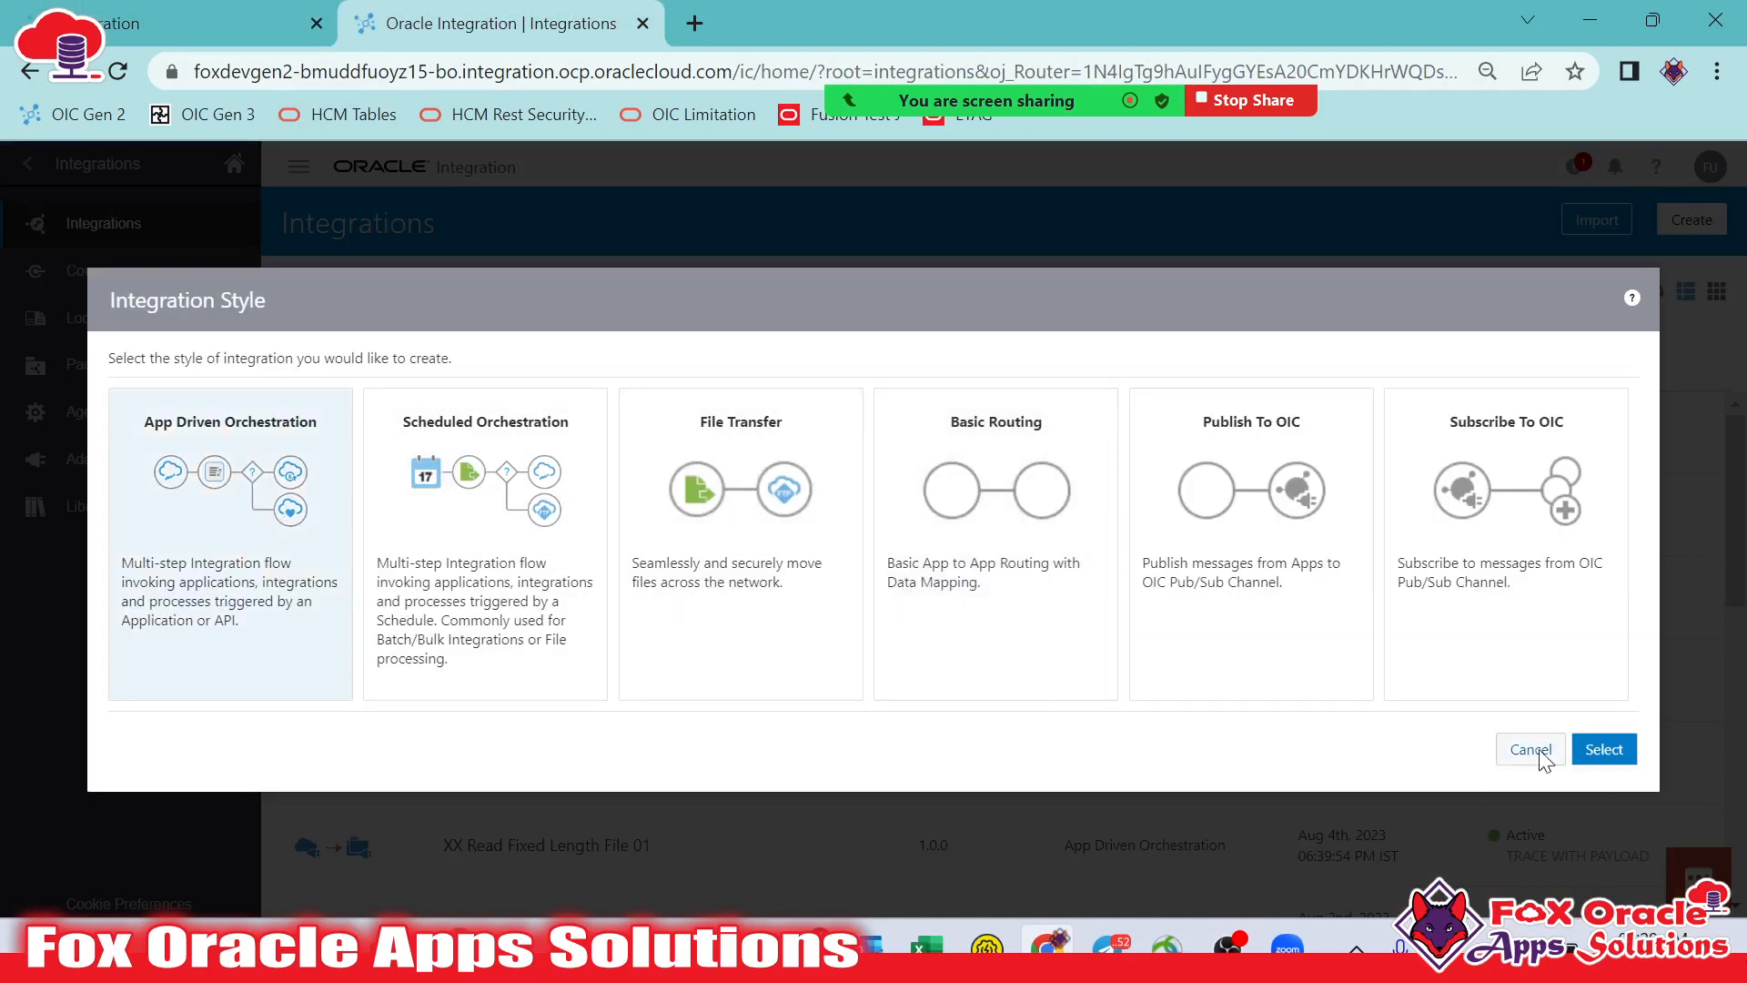
click(1601, 751)
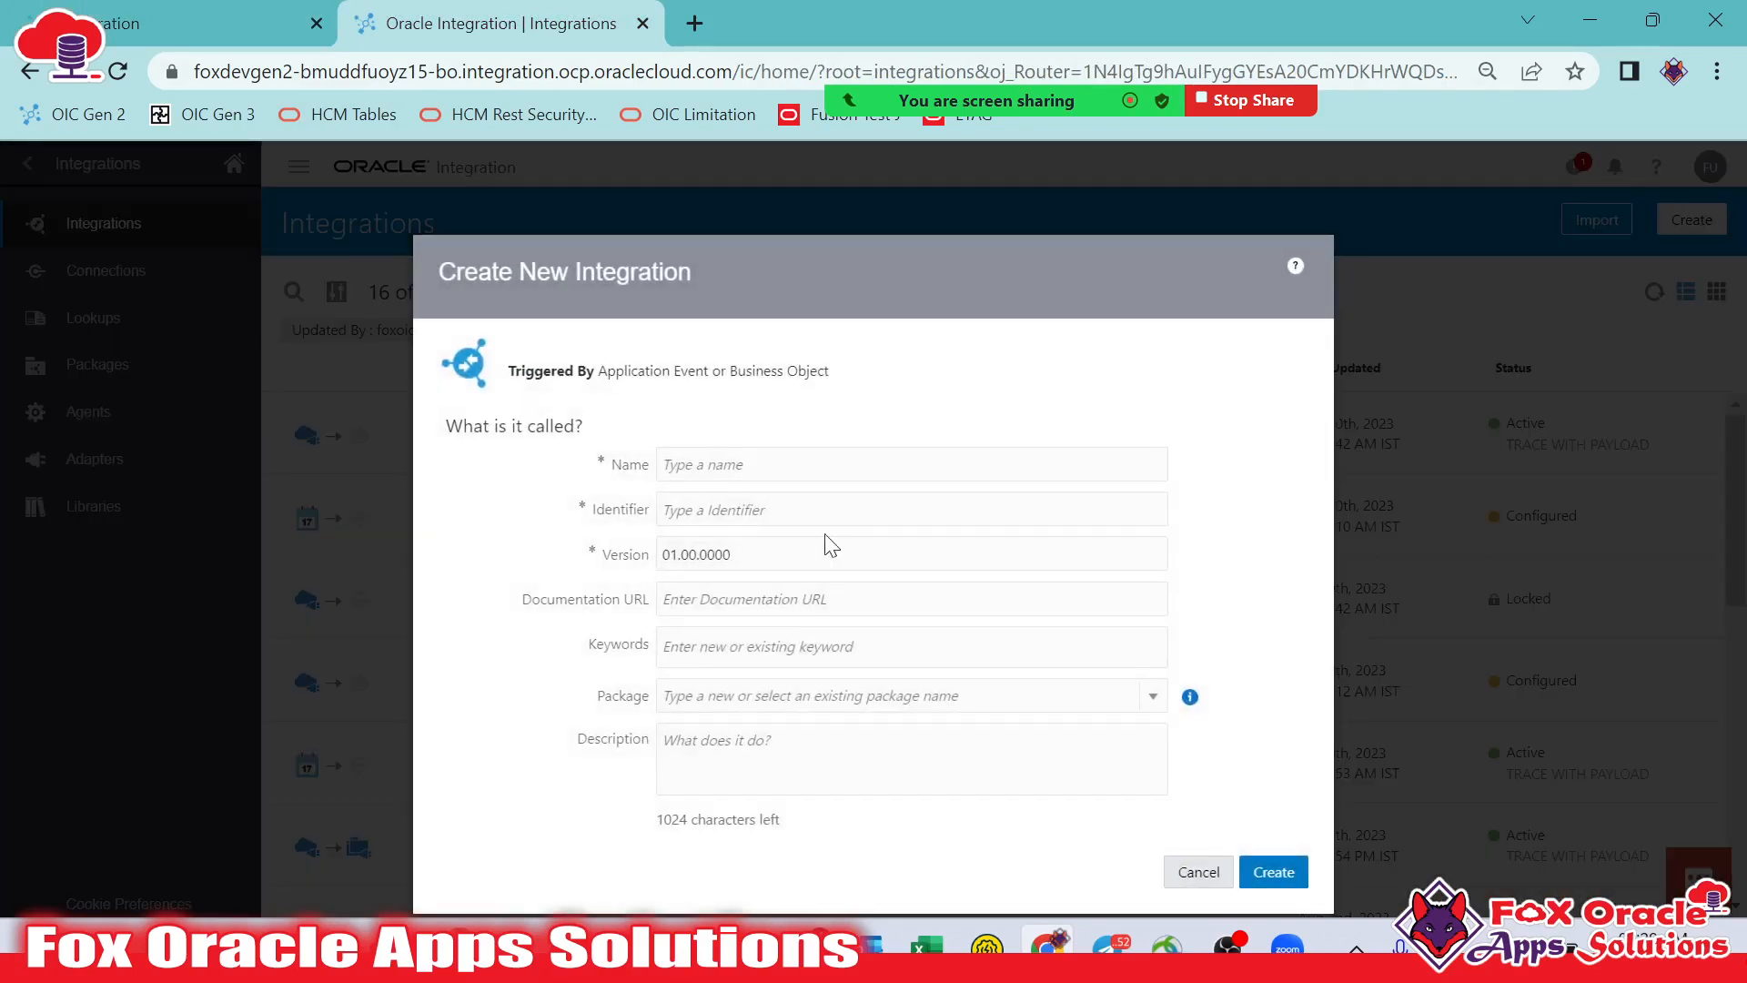
click(754, 463)
text(XX AP )
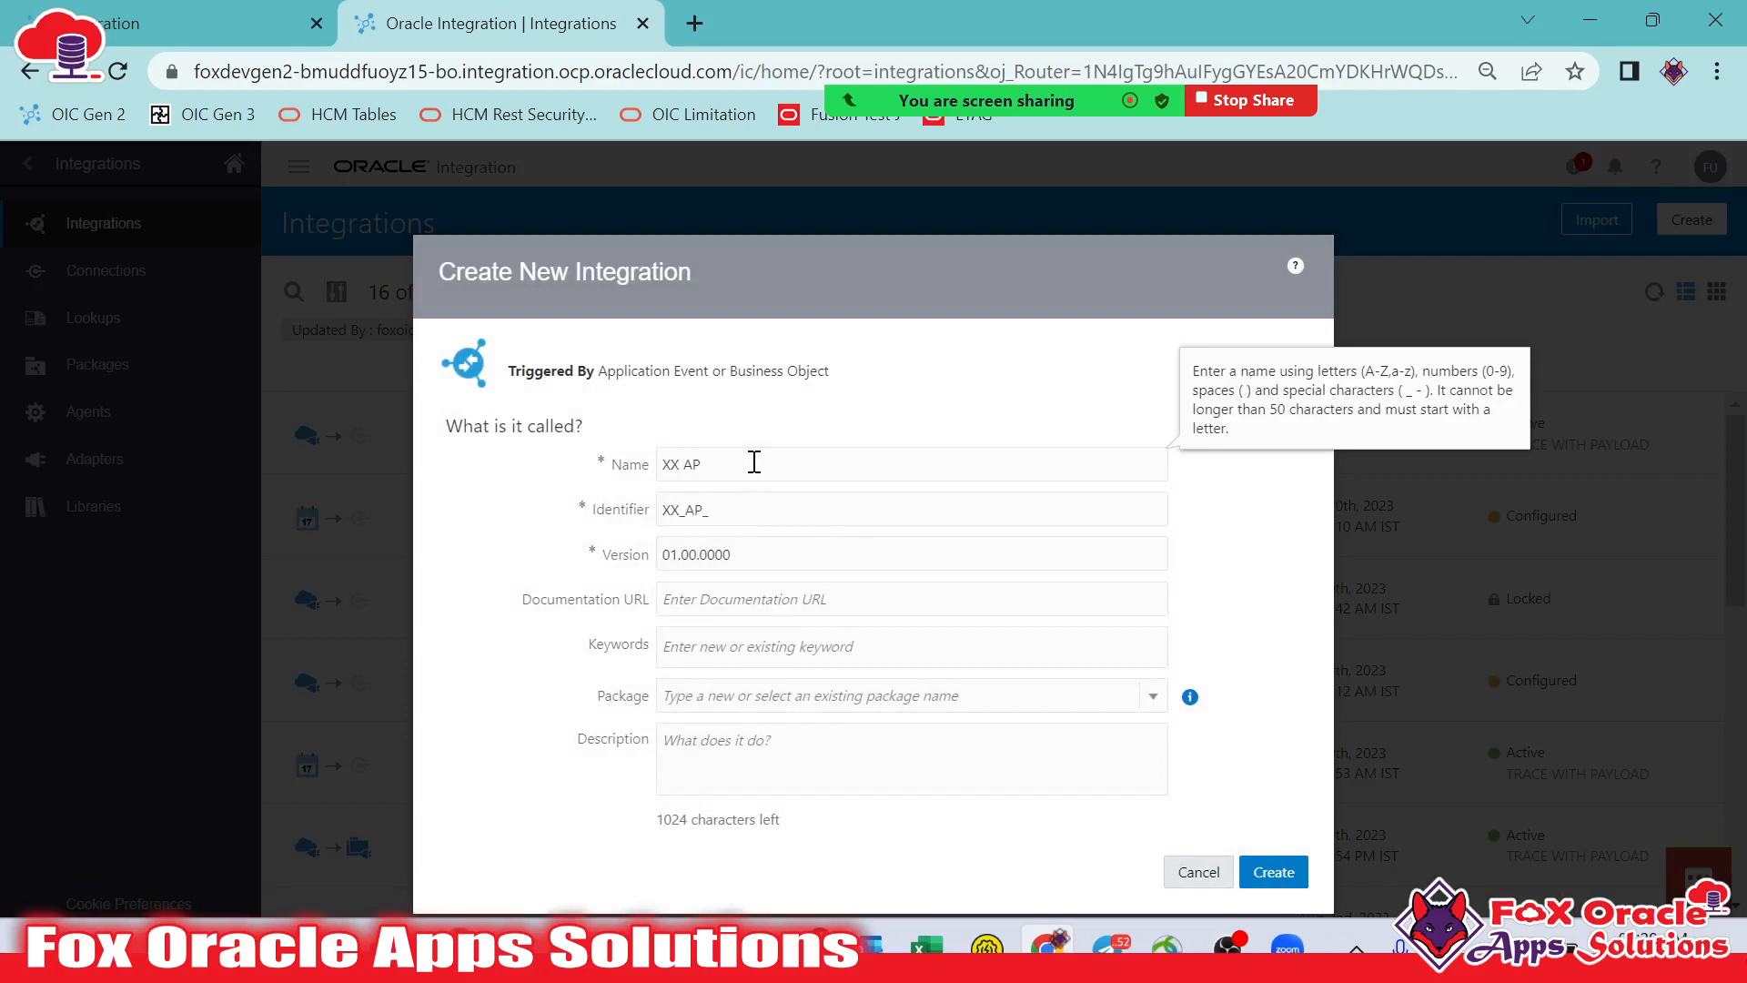
text(Integration with)
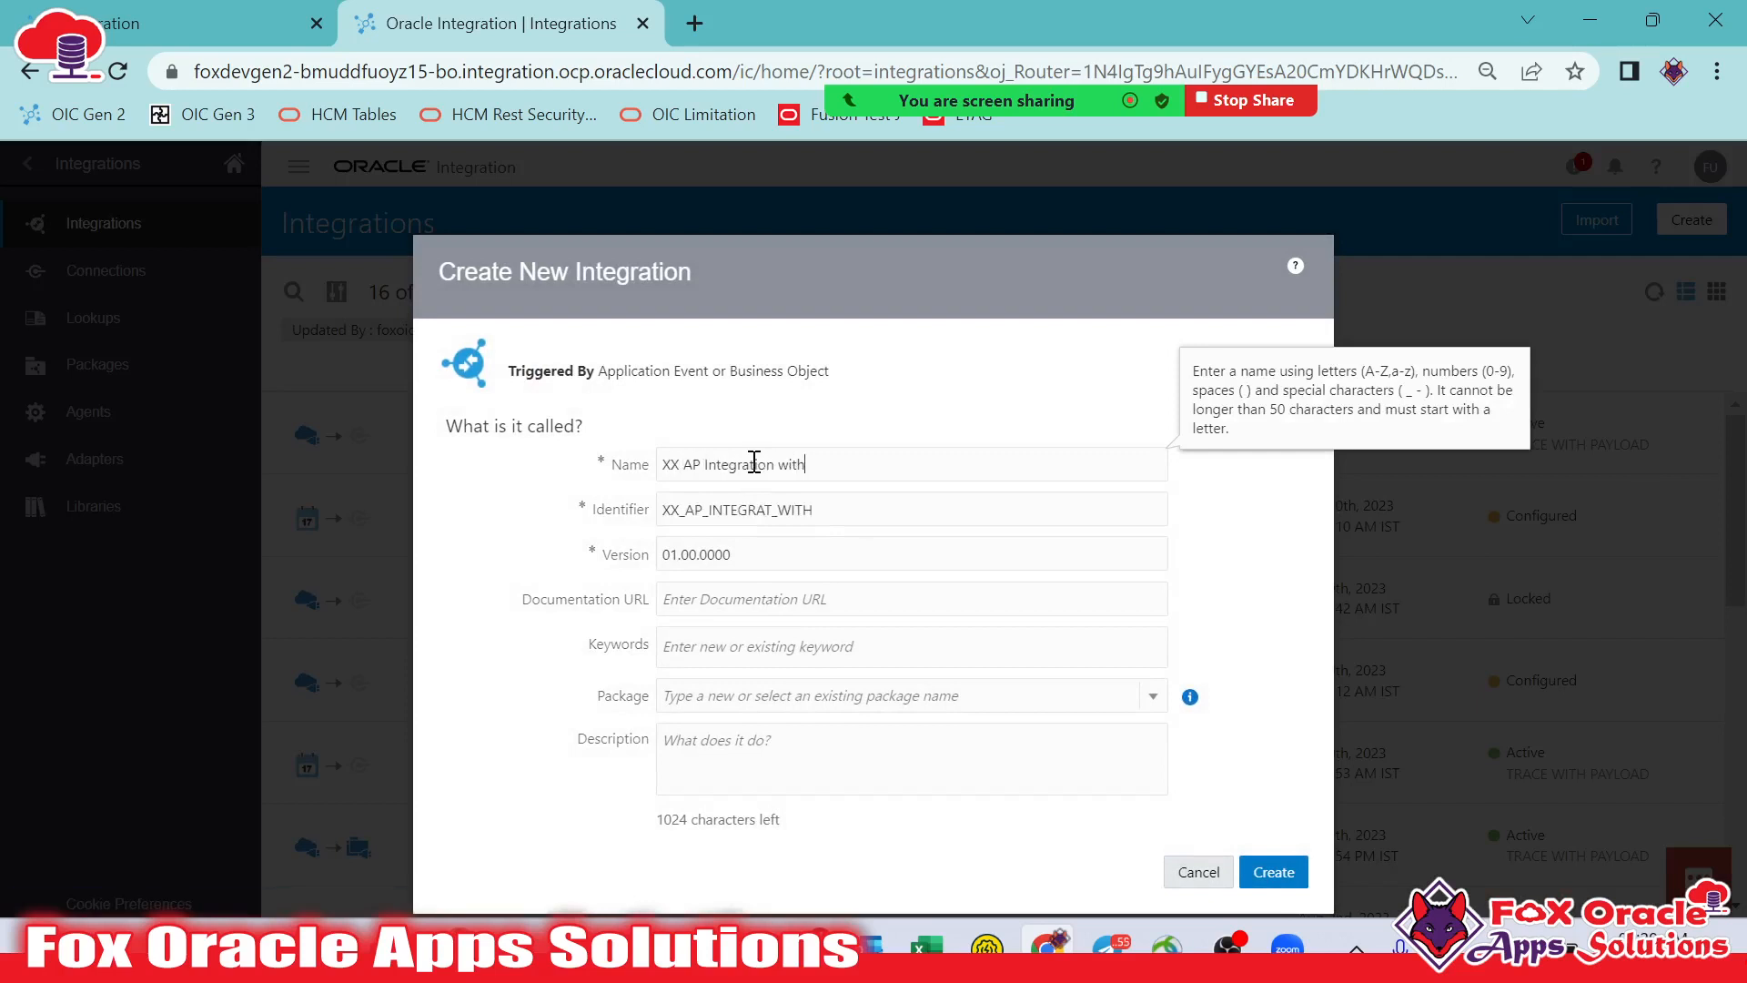
text( Request Paylo)
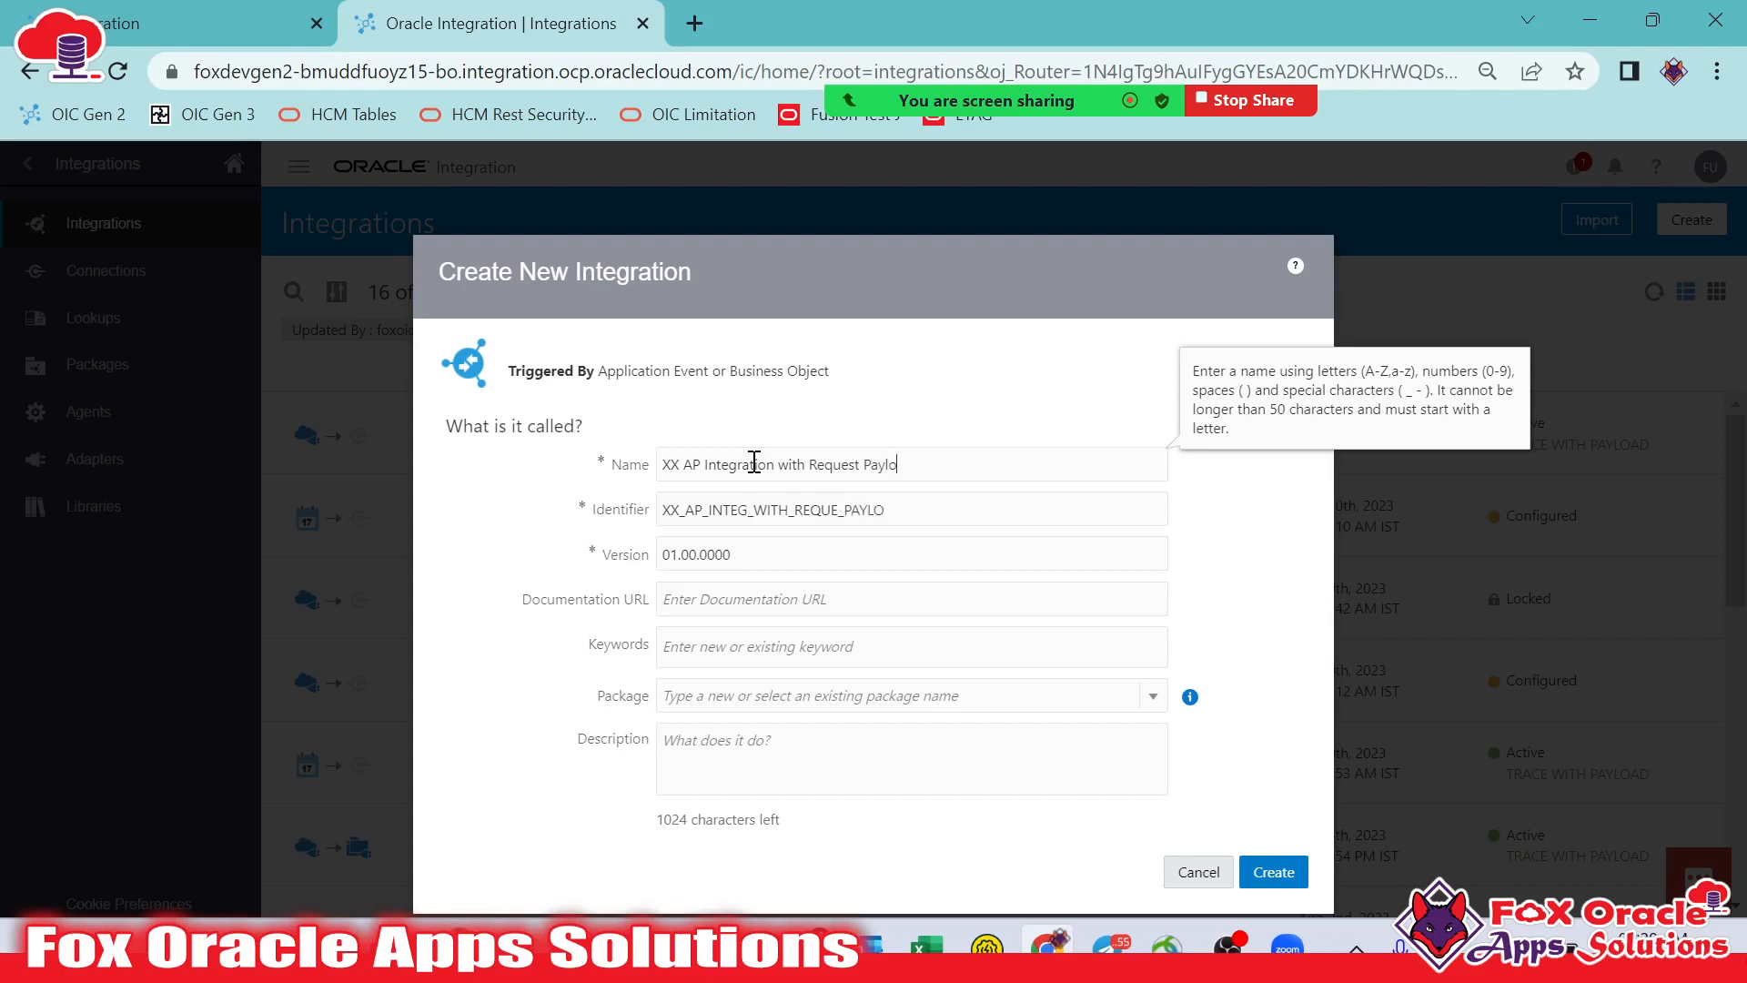
text(ad 01)
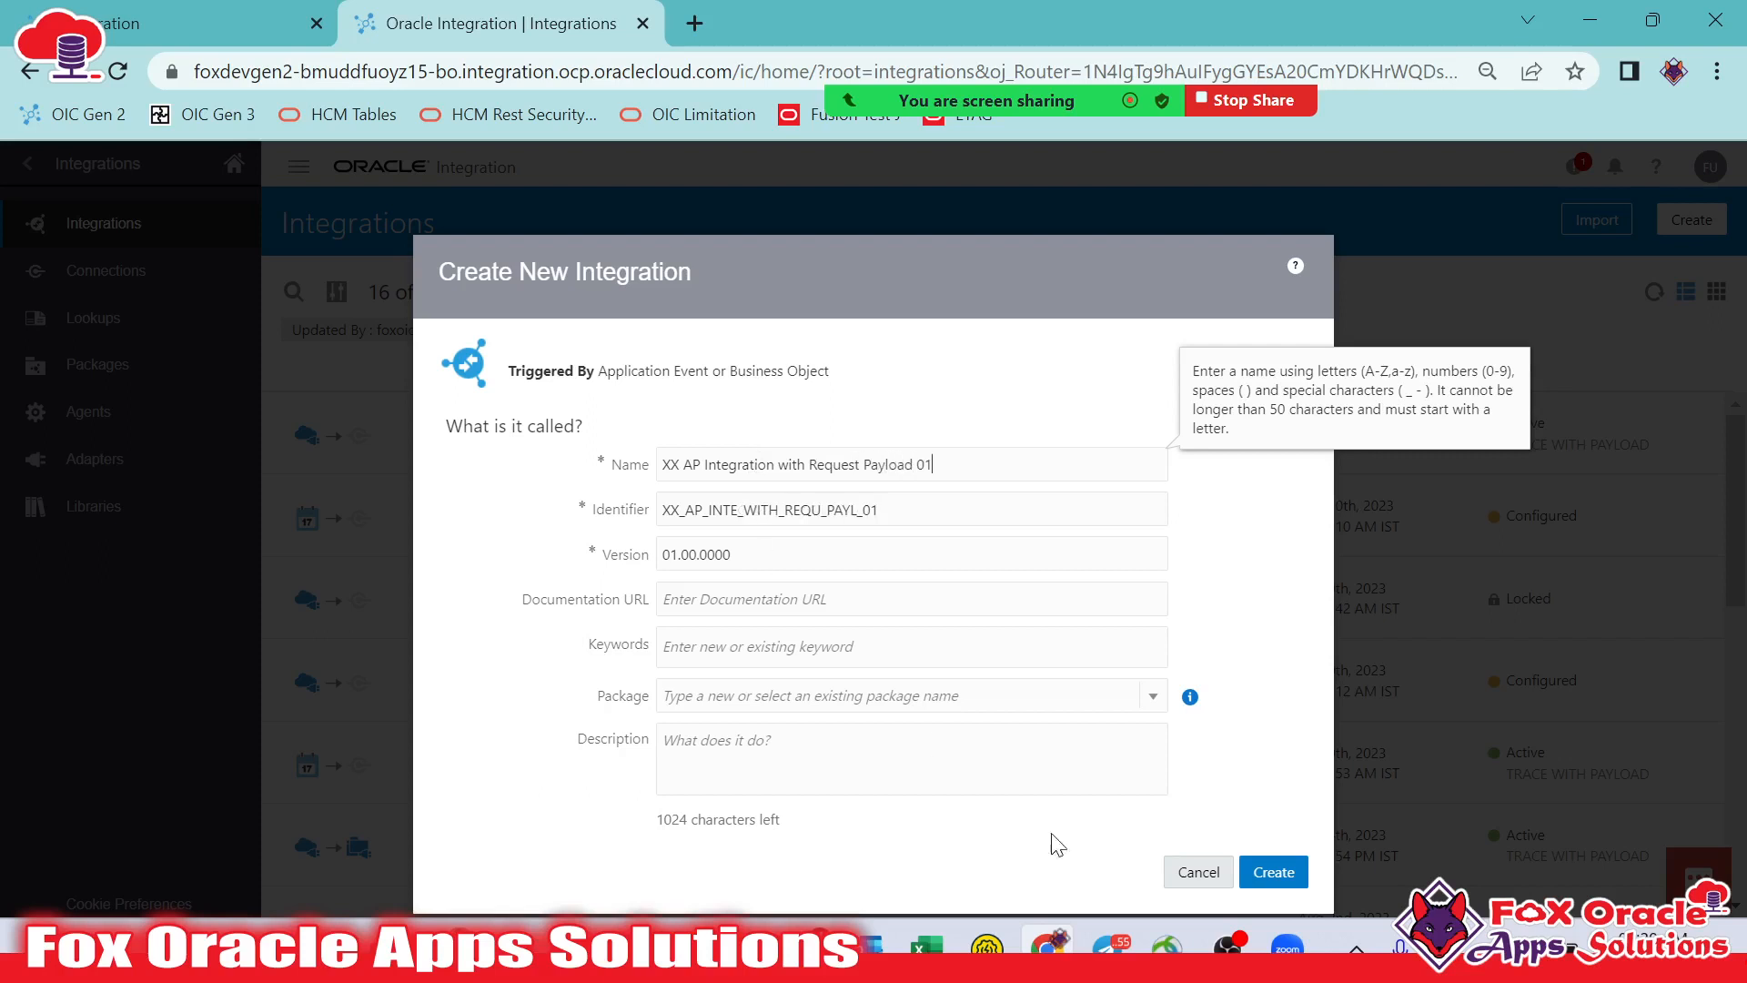
click(1292, 871)
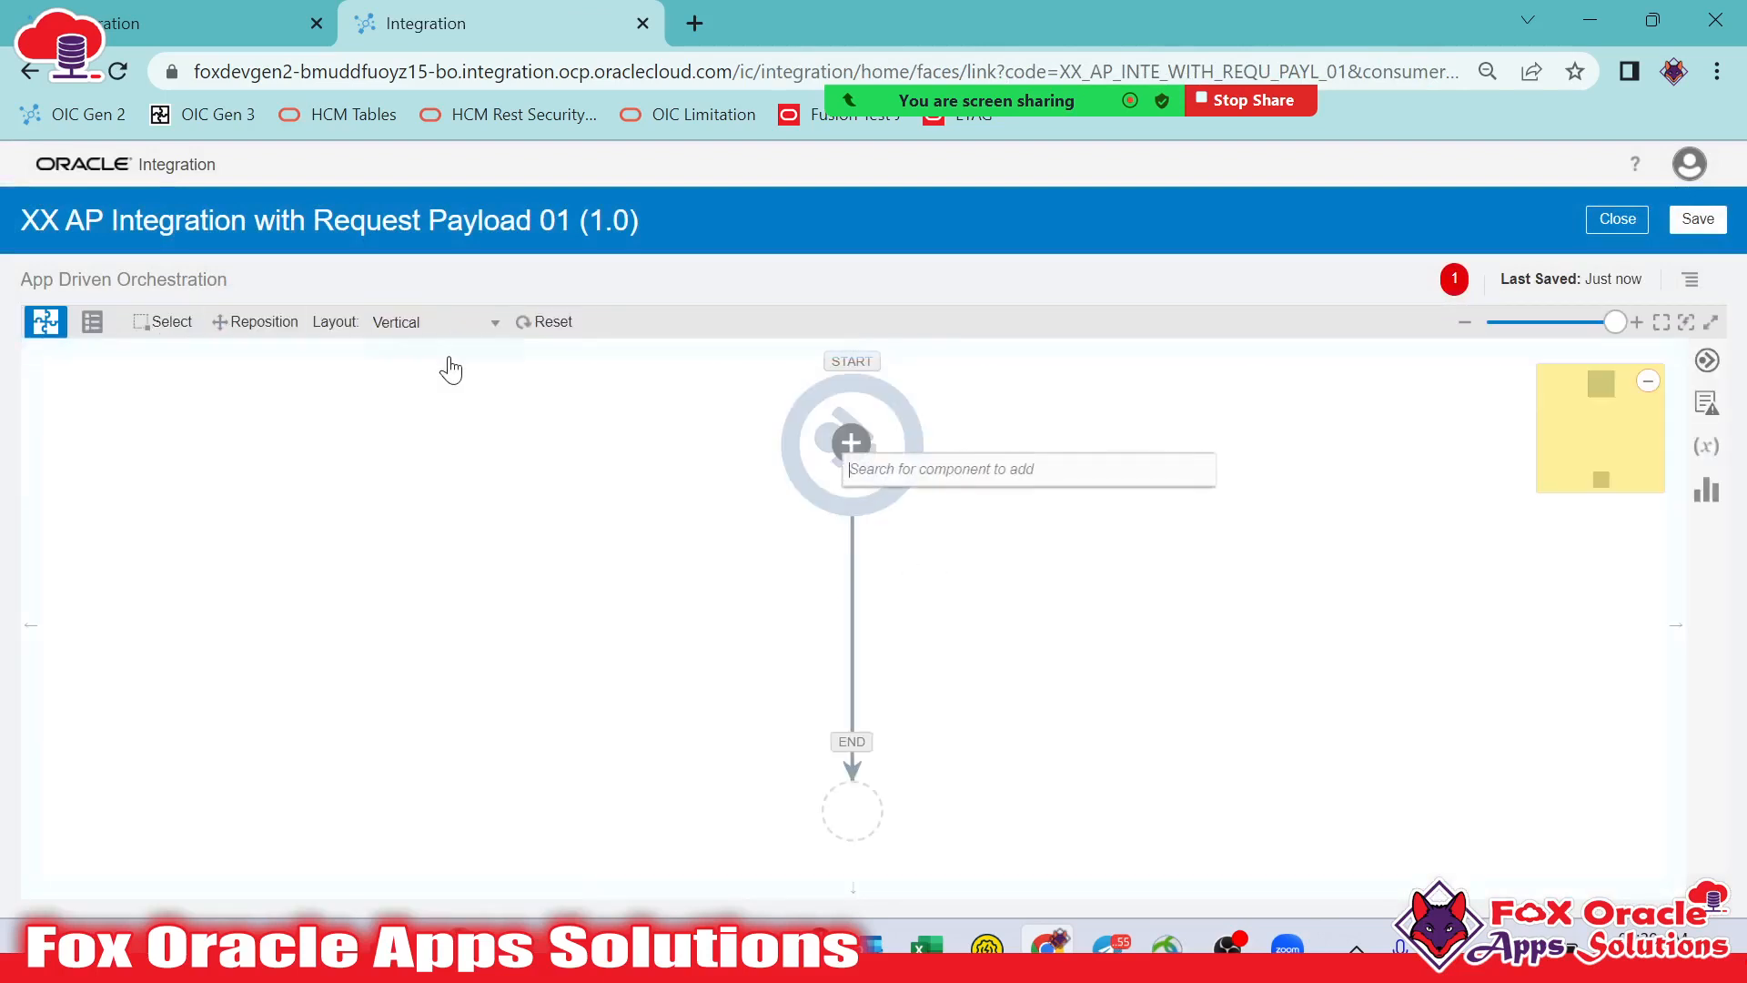
Set the canvas layout to Horizontal and add the XX REST Connection TEST TRG trigger at the start of the flow
click(460, 323)
click(426, 352)
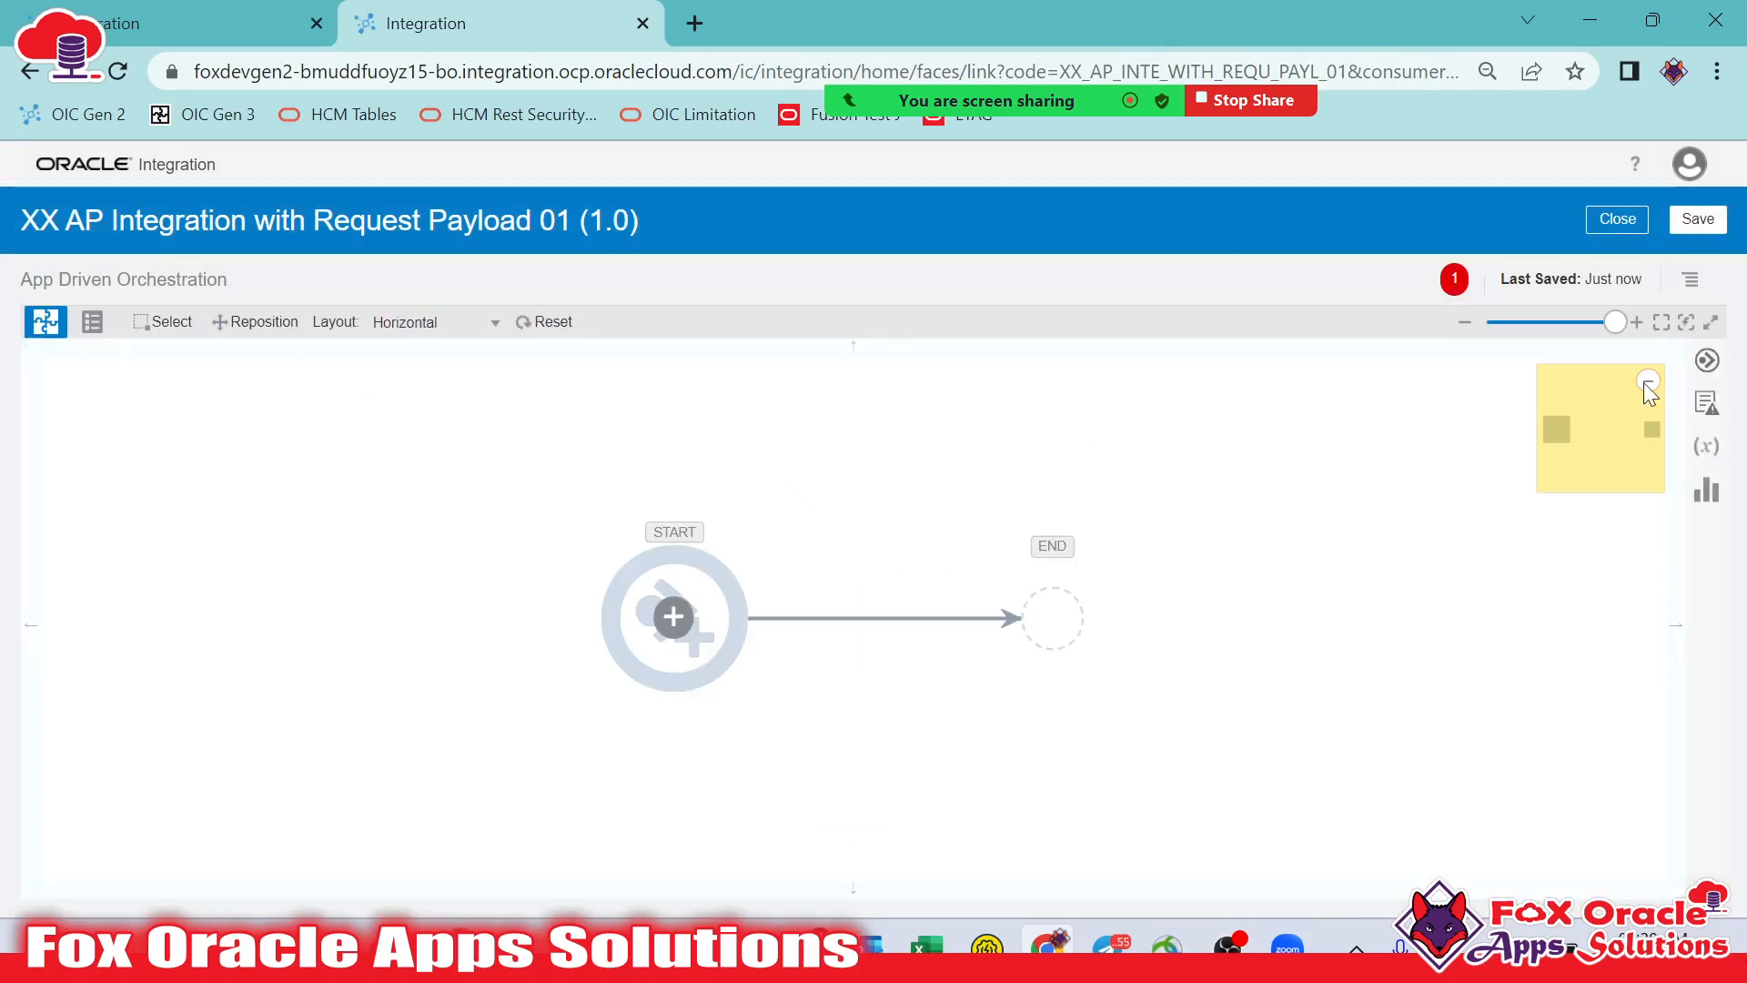
click(1707, 361)
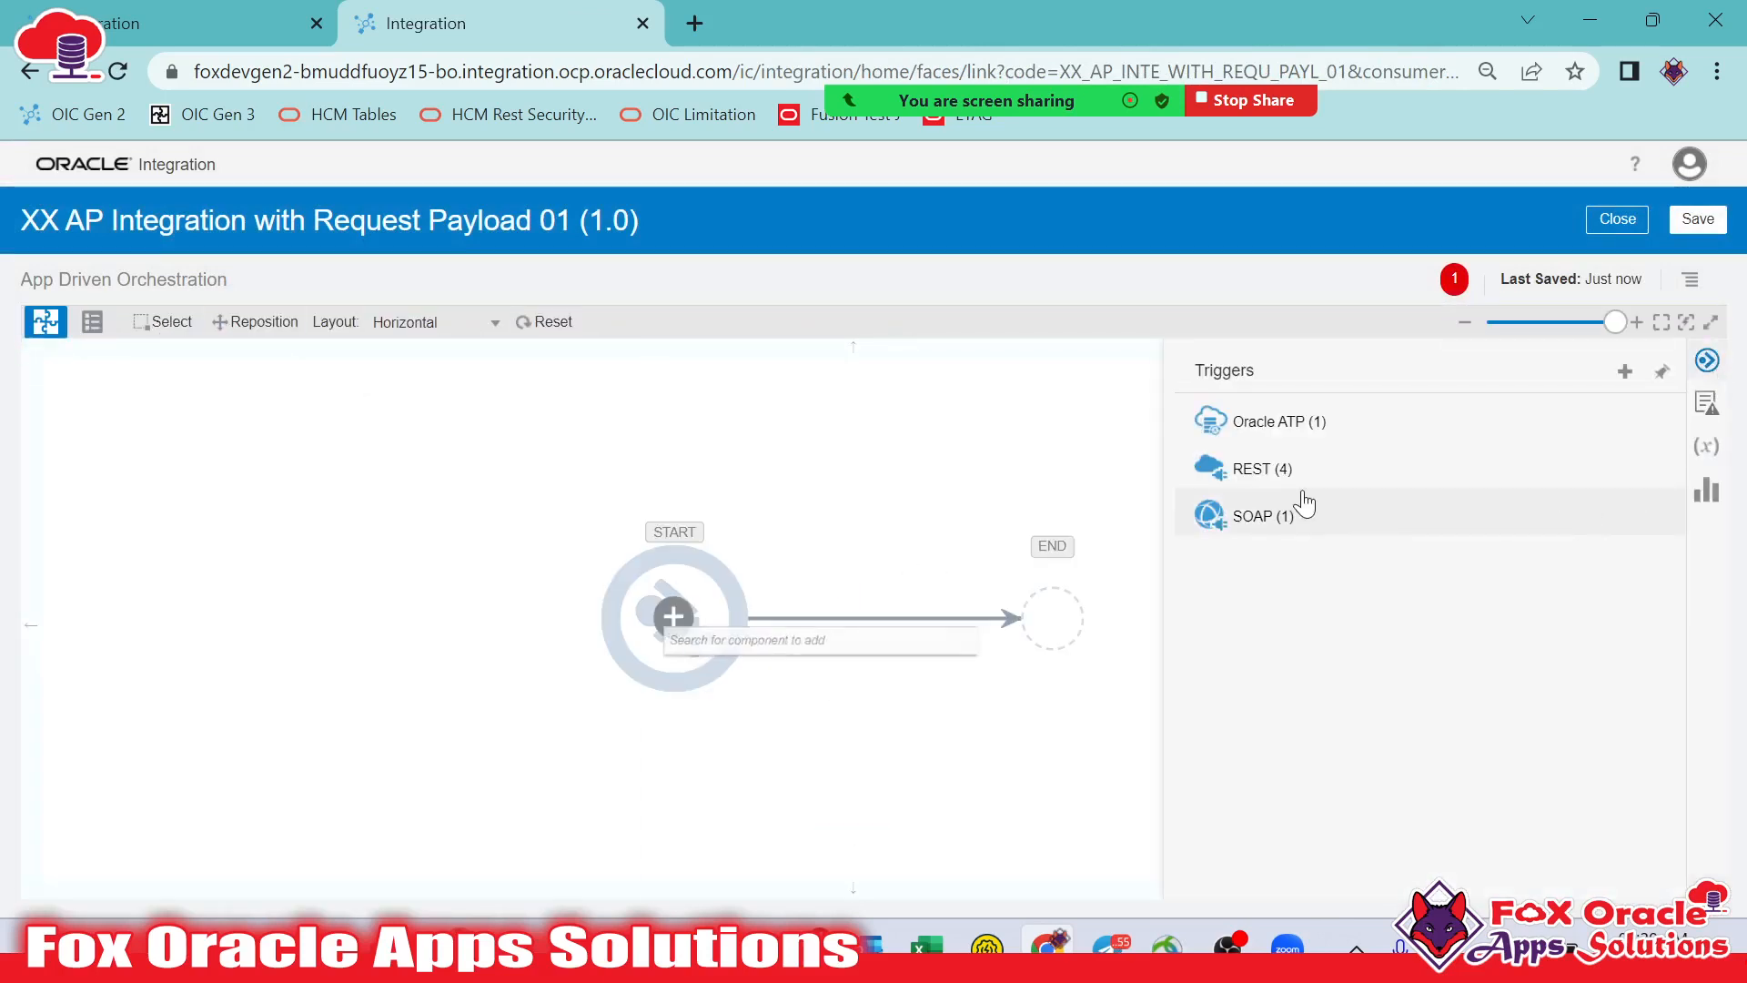
click(1261, 468)
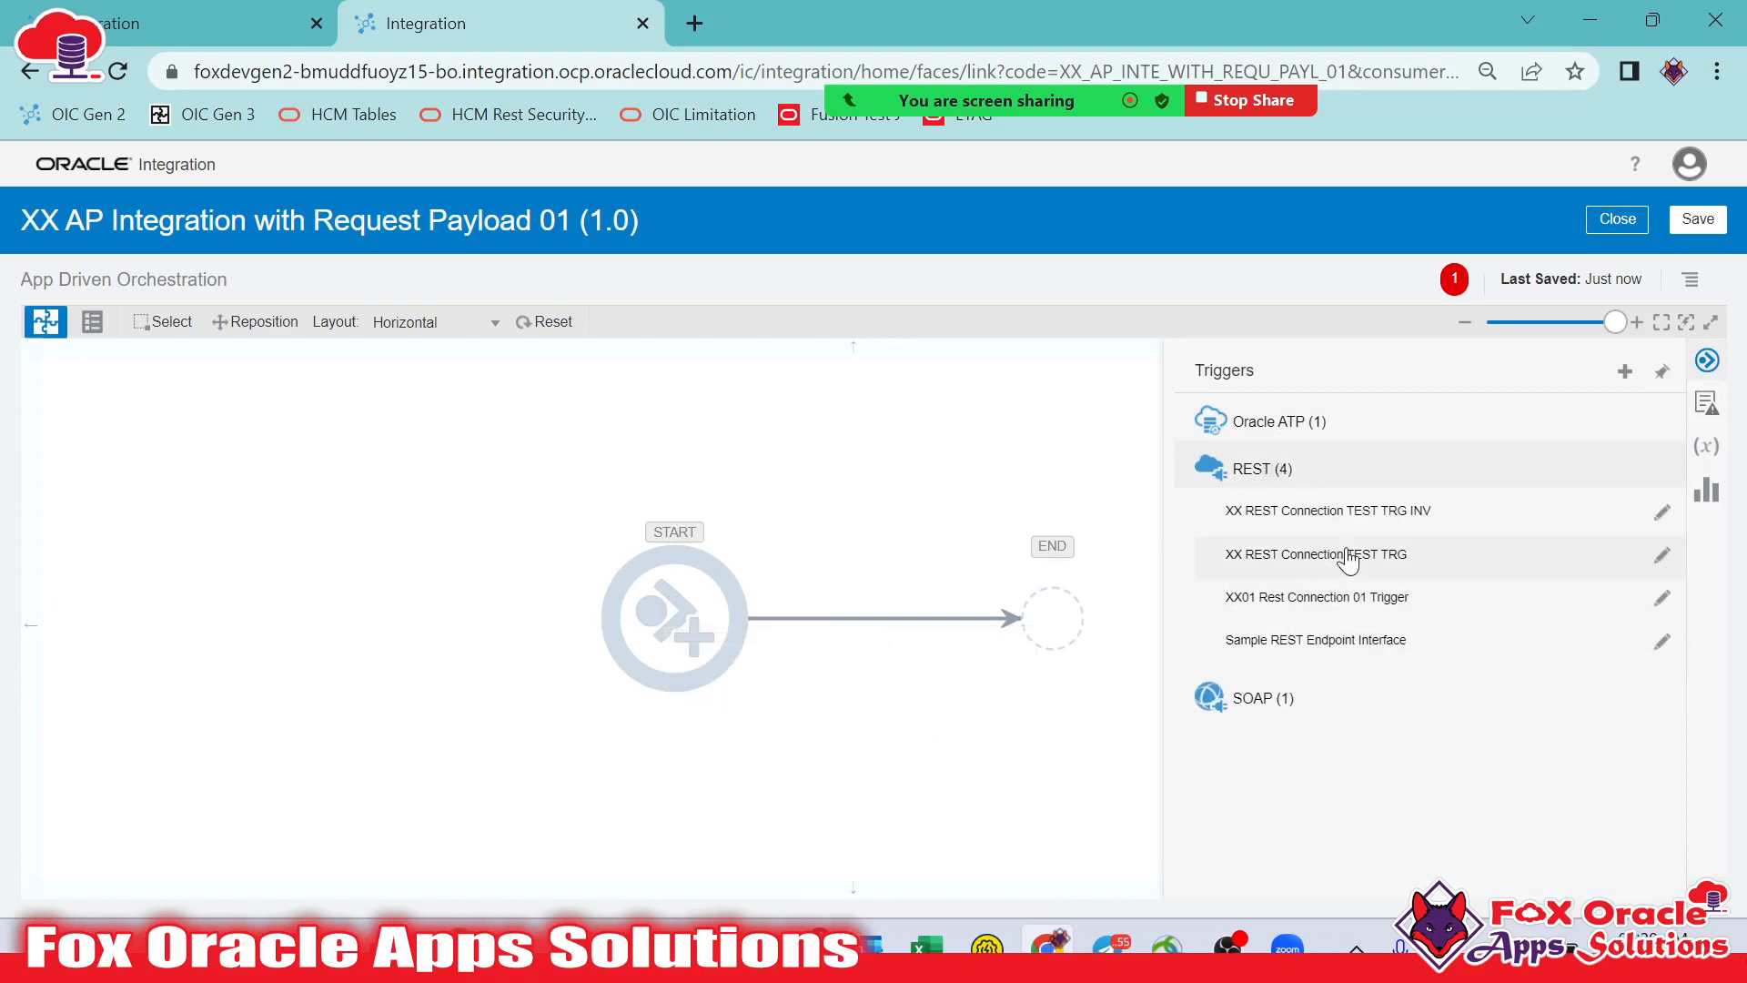
drag(1348, 562, 619, 576)
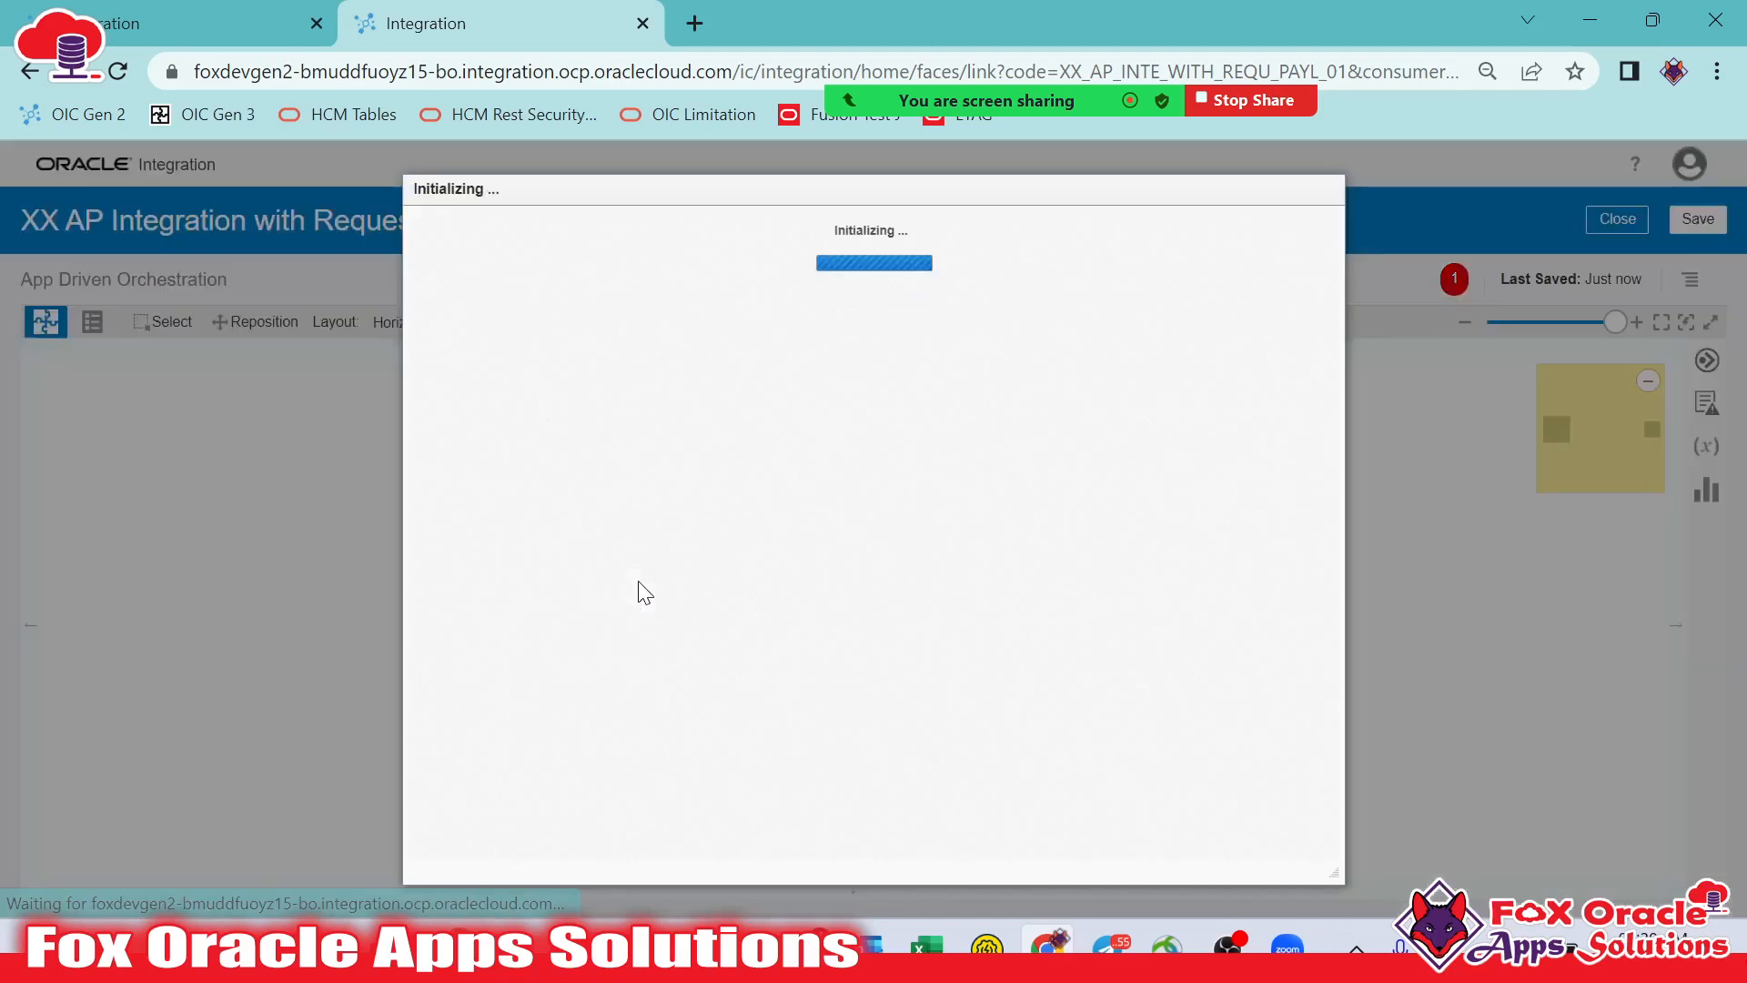
Name the REST endpoint startREST and continue to its resource configuration
click(654, 404)
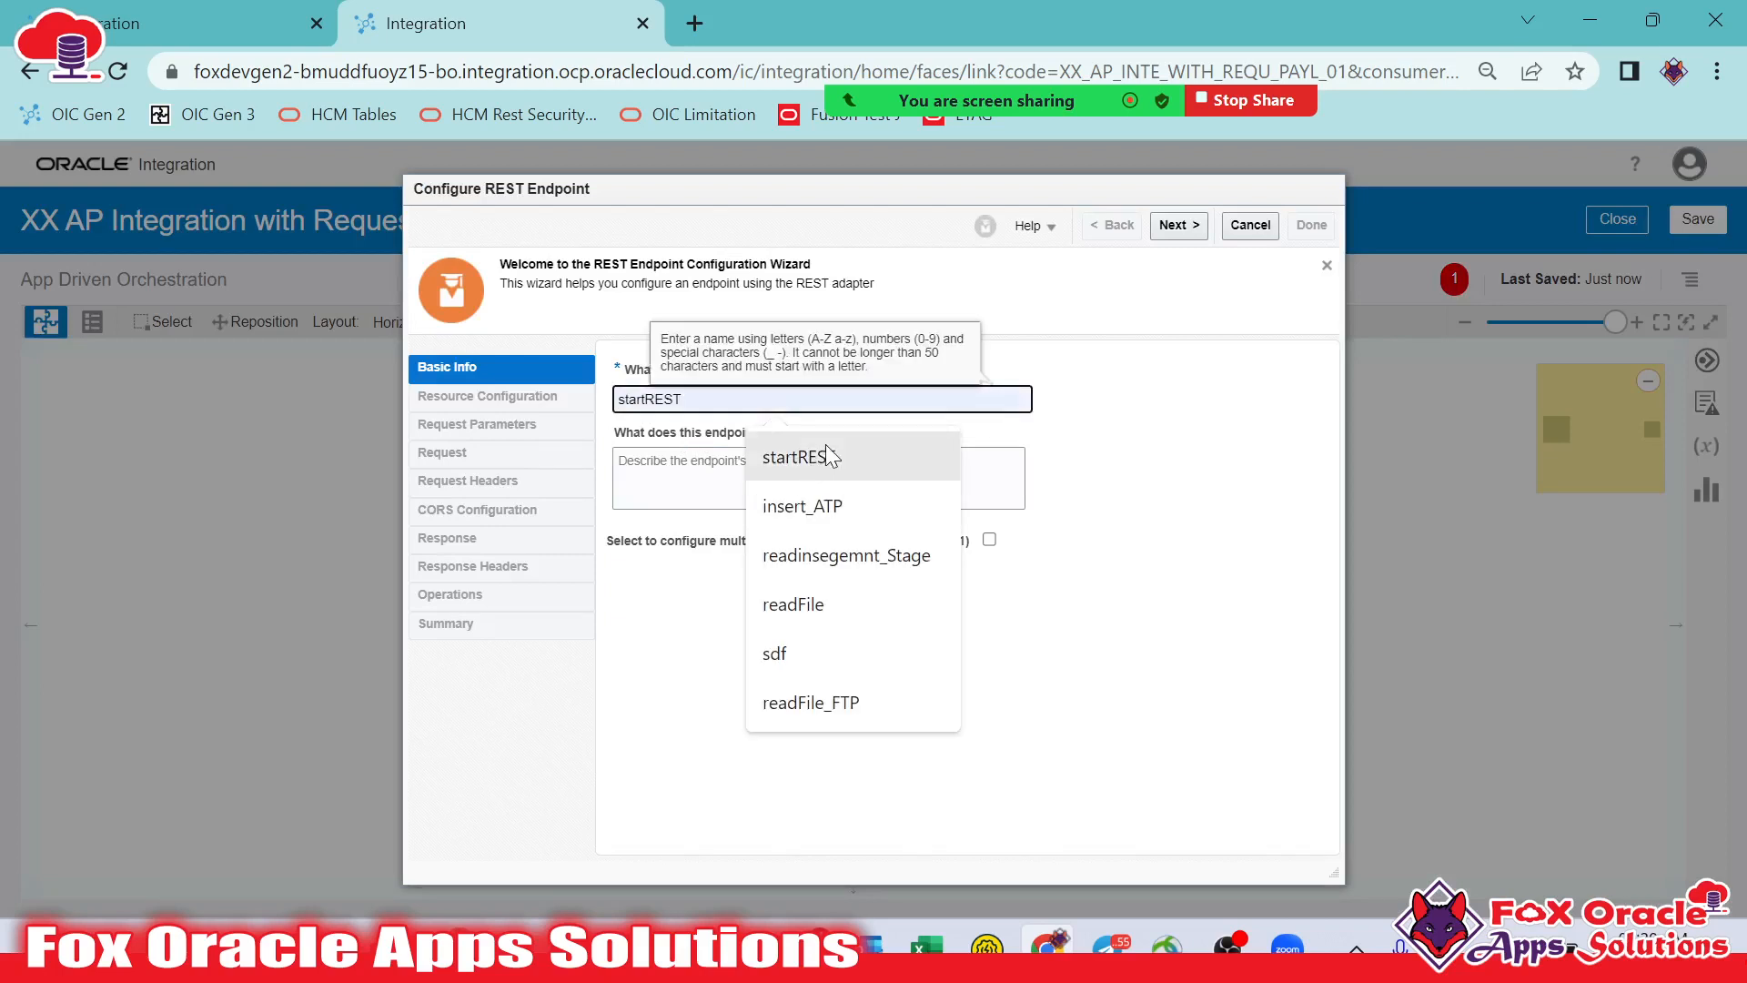
click(800, 453)
click(1180, 226)
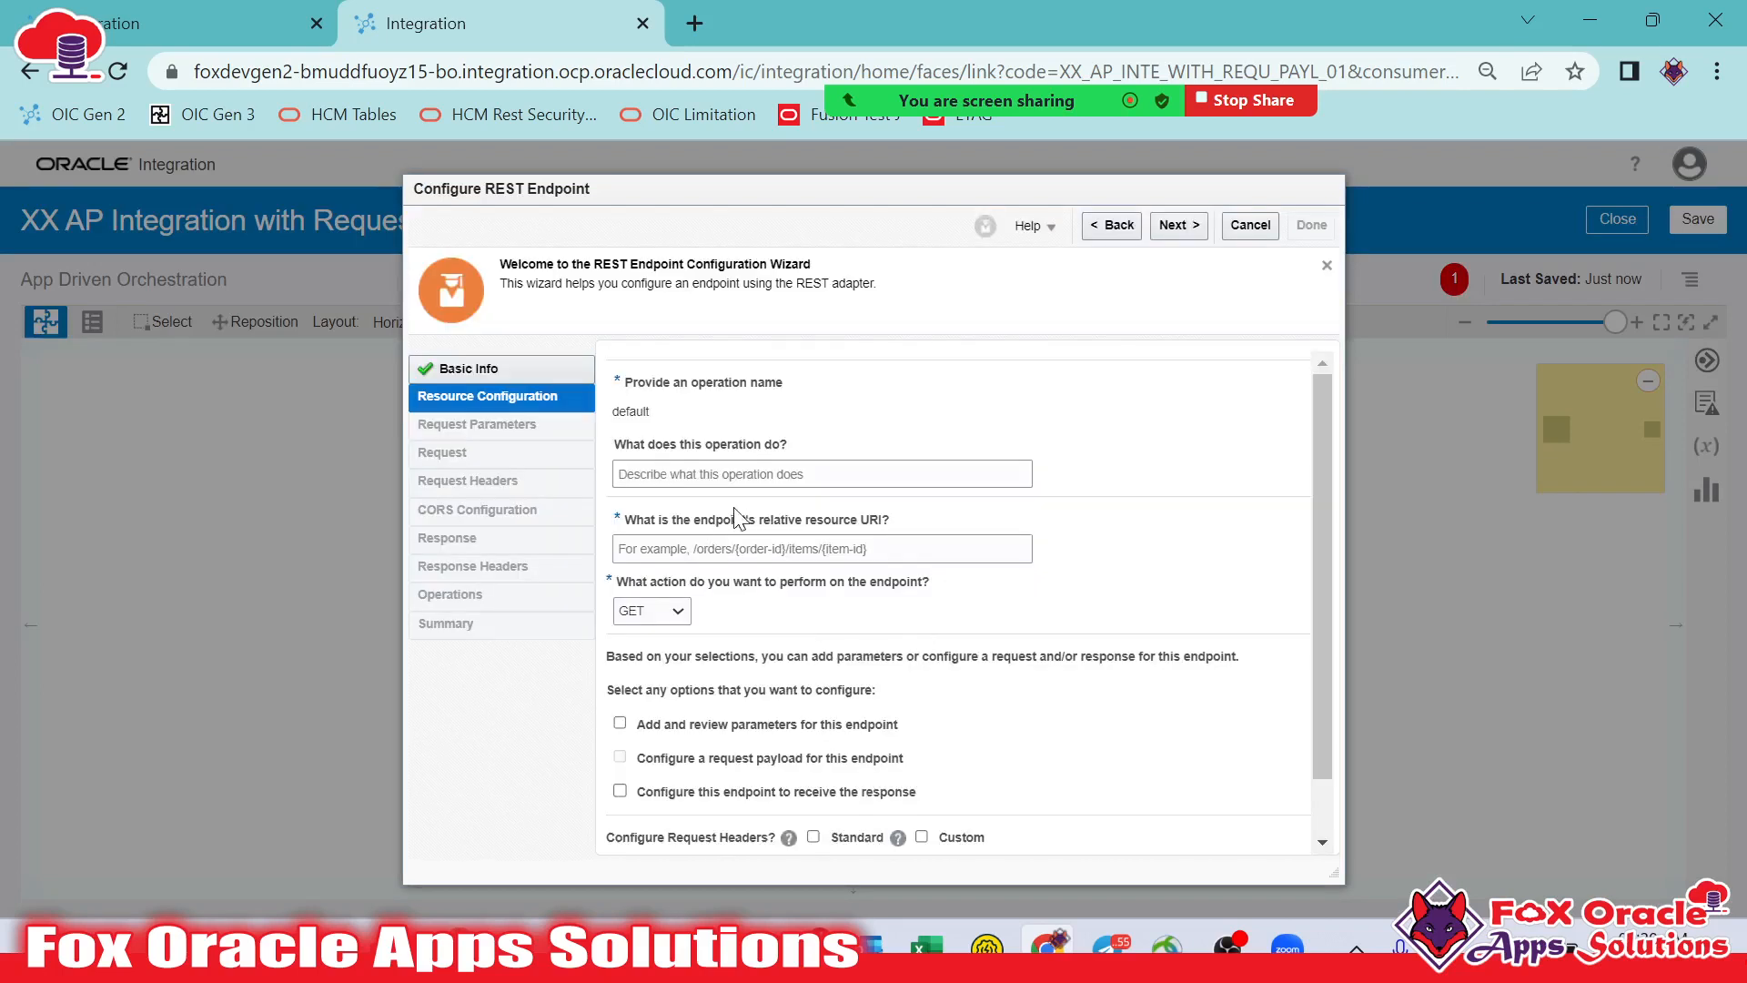
Enter /integrationwithreqeuest as the endpoint's relative resource URI
scroll(739, 514, down, 1)
click(732, 484)
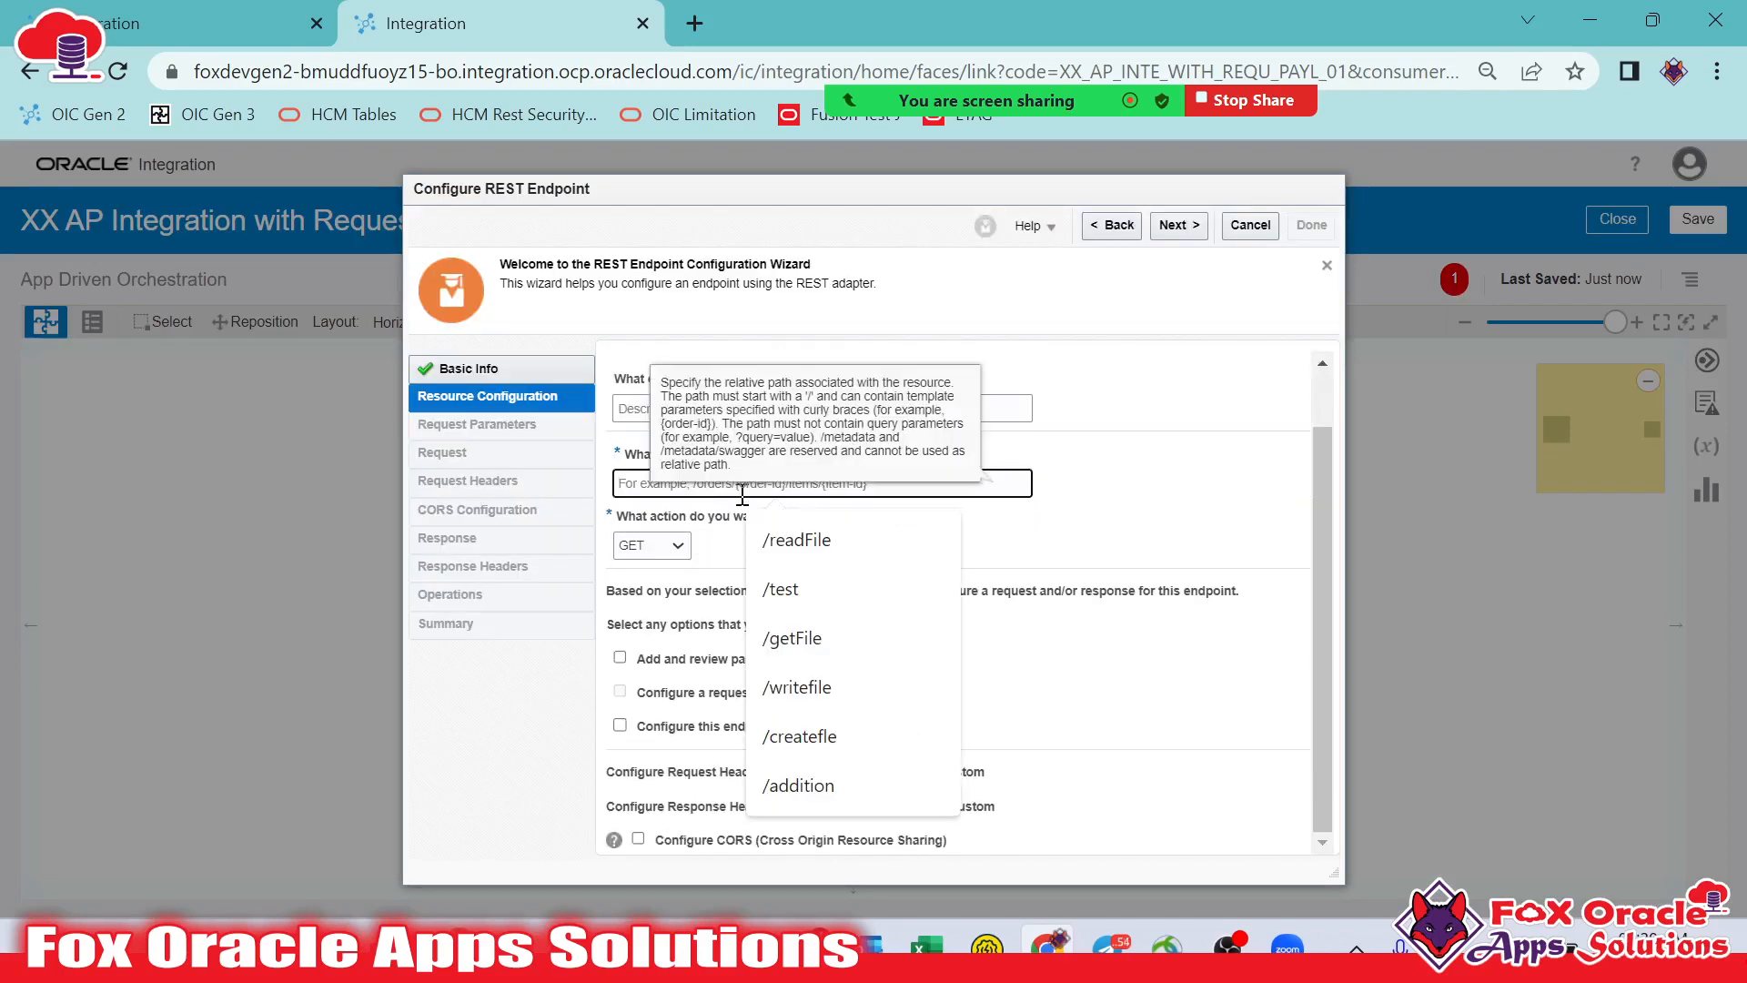
text(/)
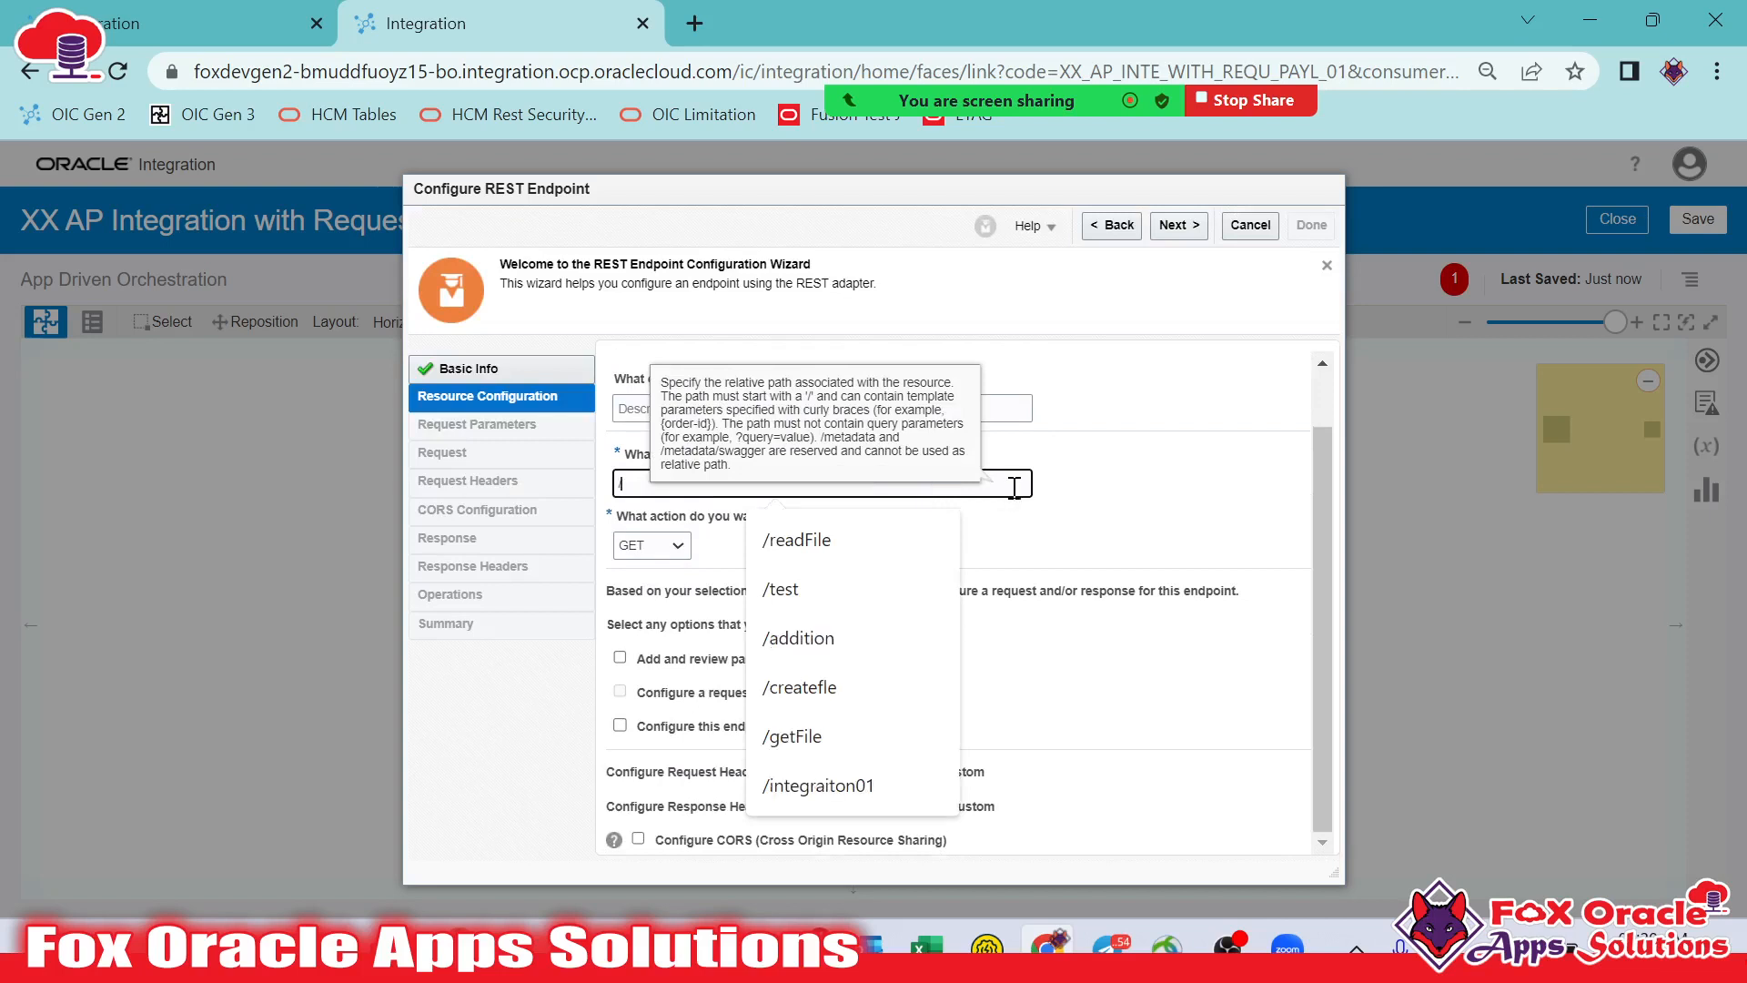
text(integration w)
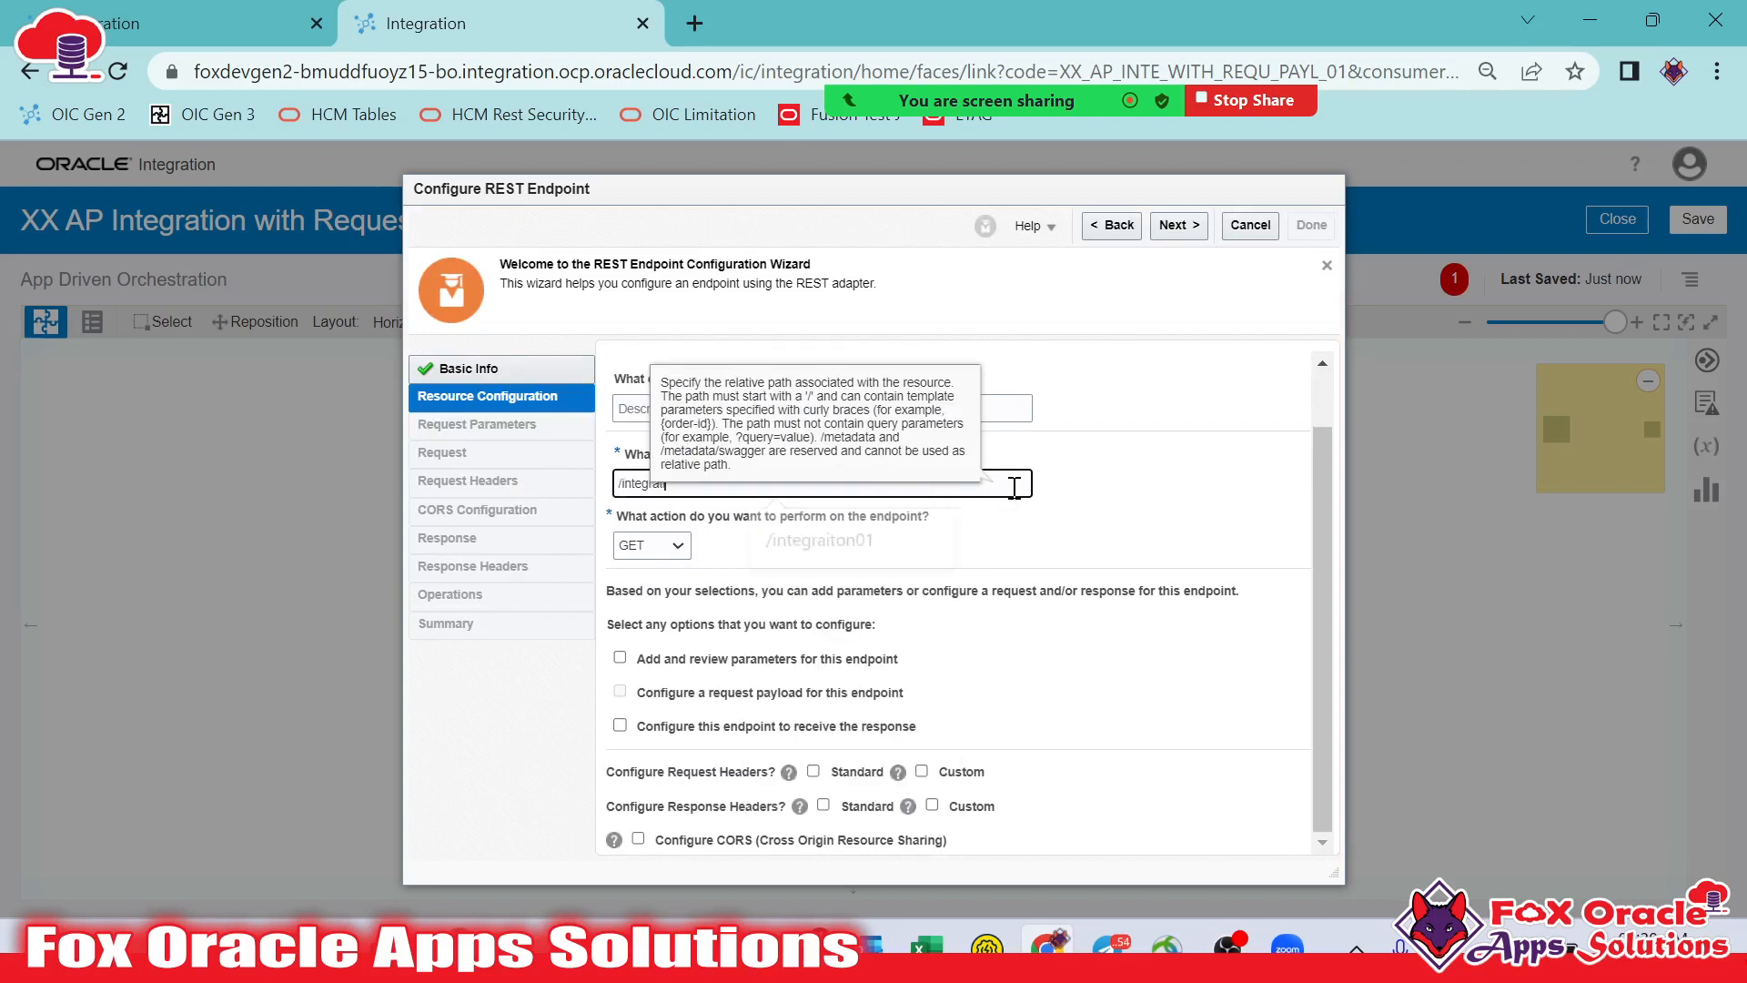
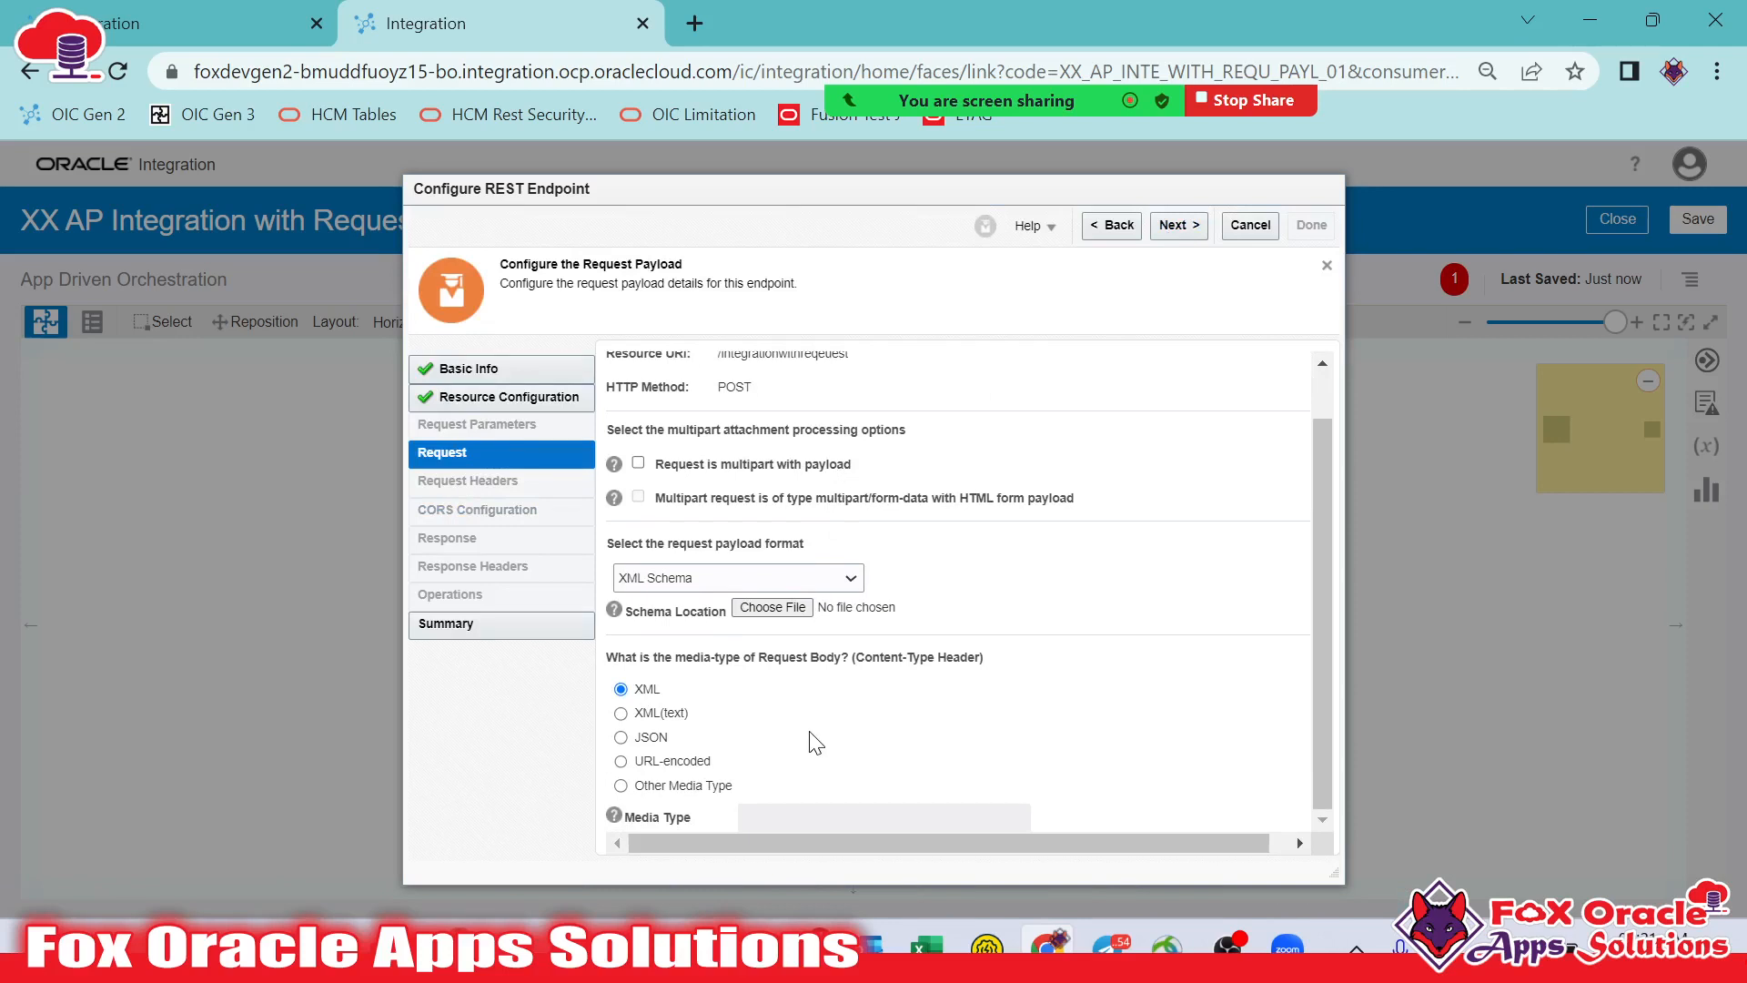
Set the request payload format to JSON Sample
click(808, 589)
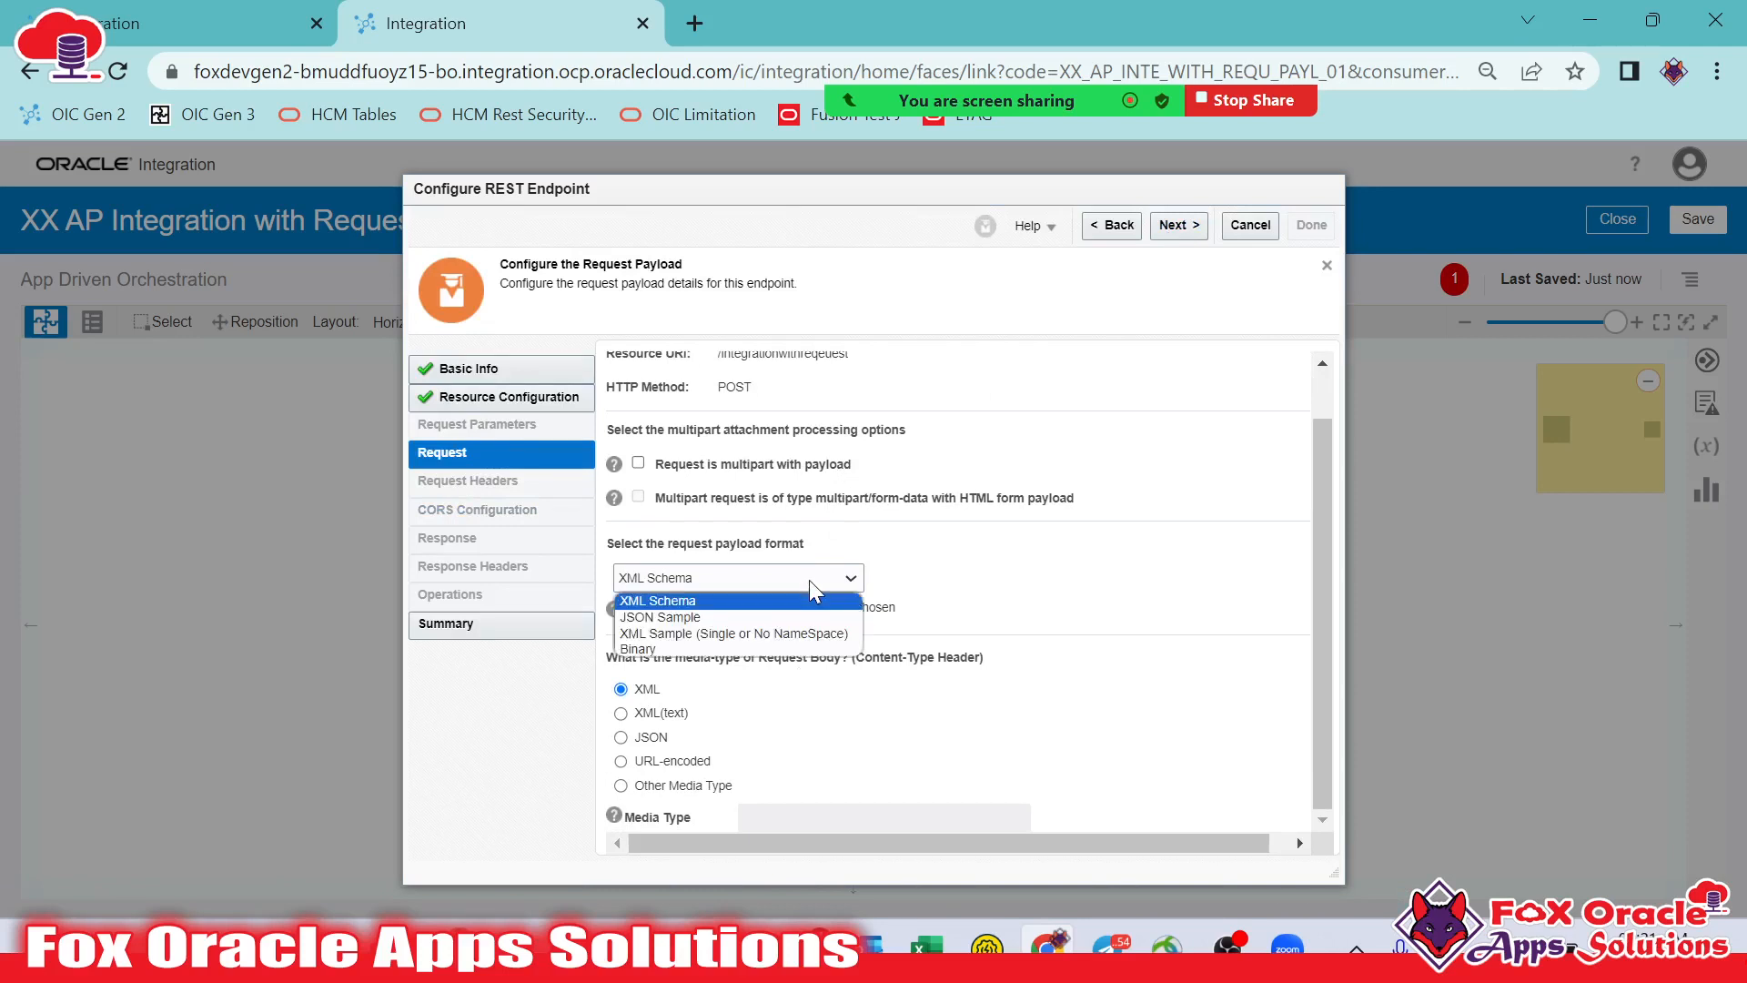
click(736, 619)
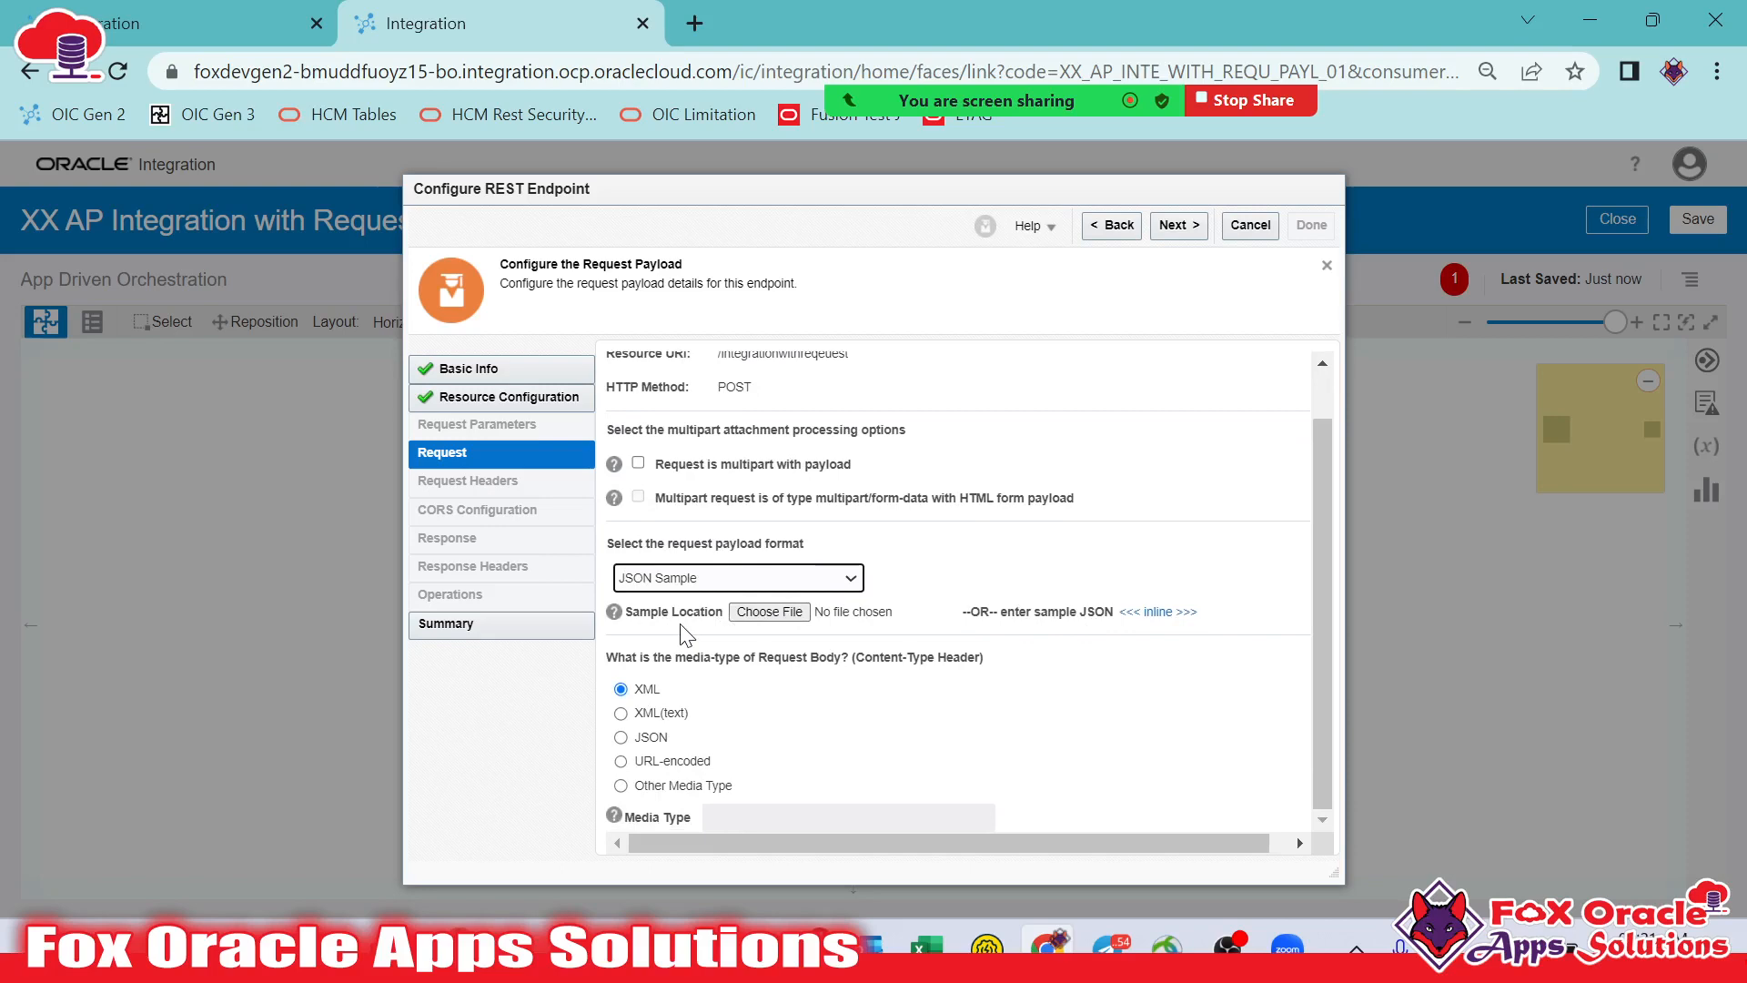
Switch to Notepad++ and start a JSON object in a new document with the entry "Number1" : "30",
click(546, 946)
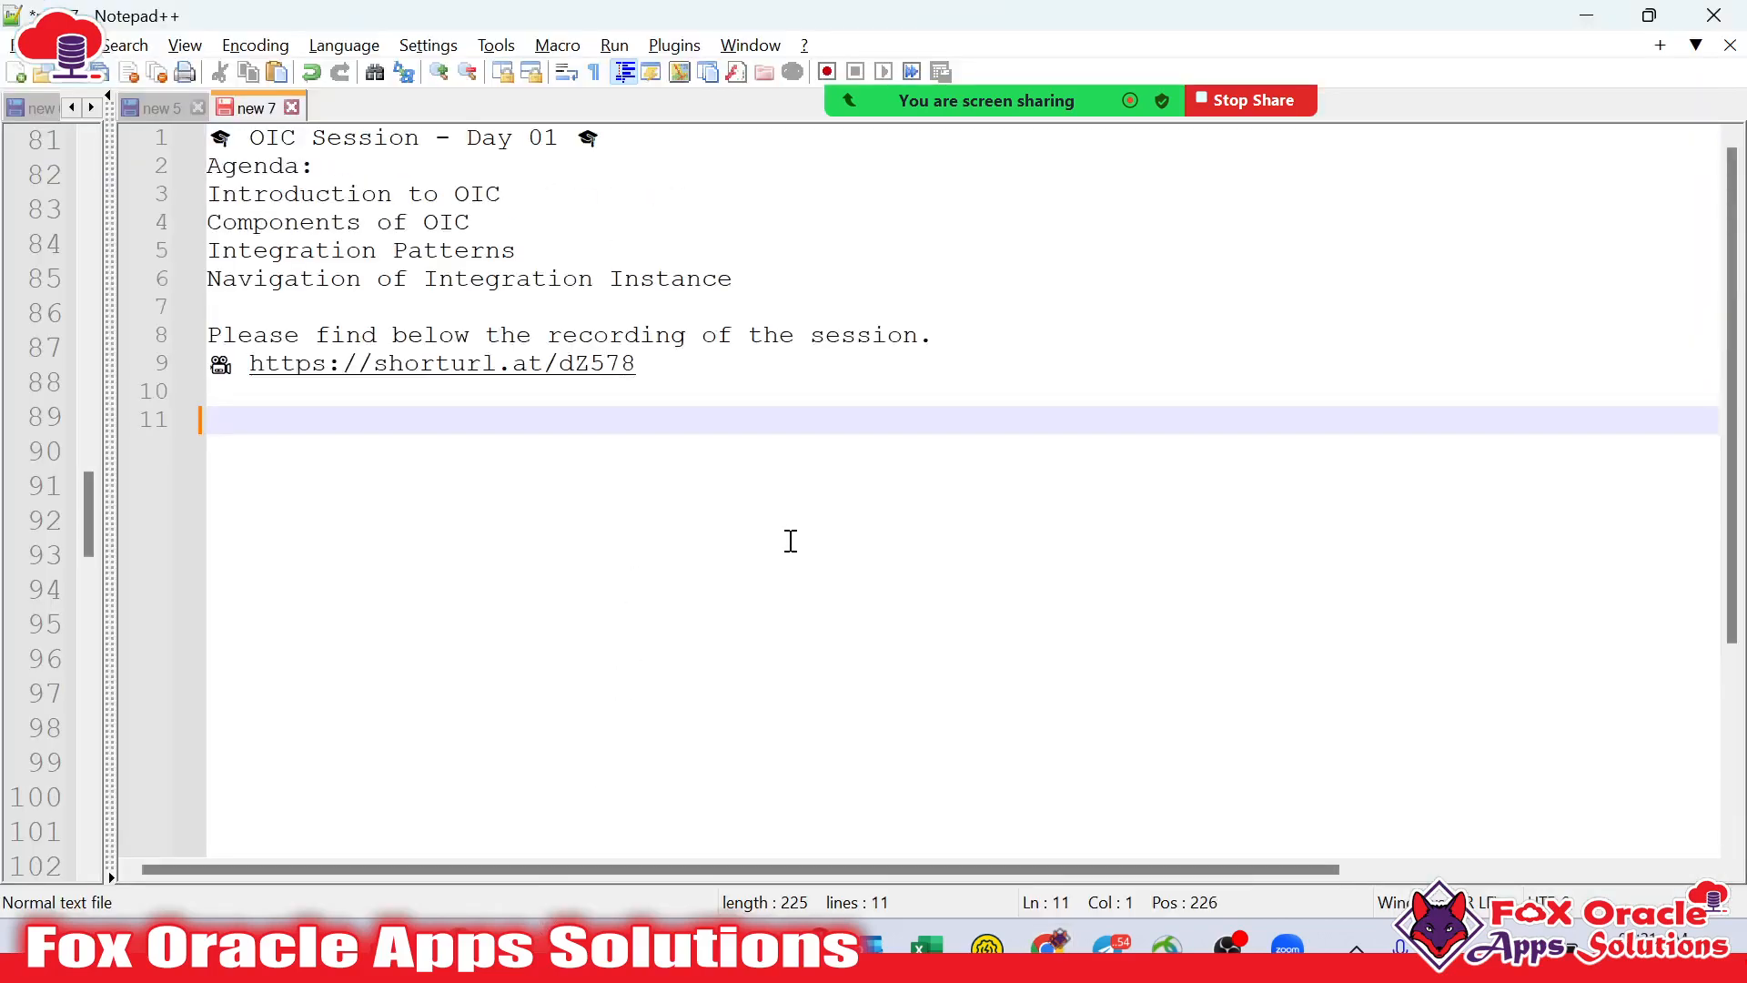
key(ctrl+n)
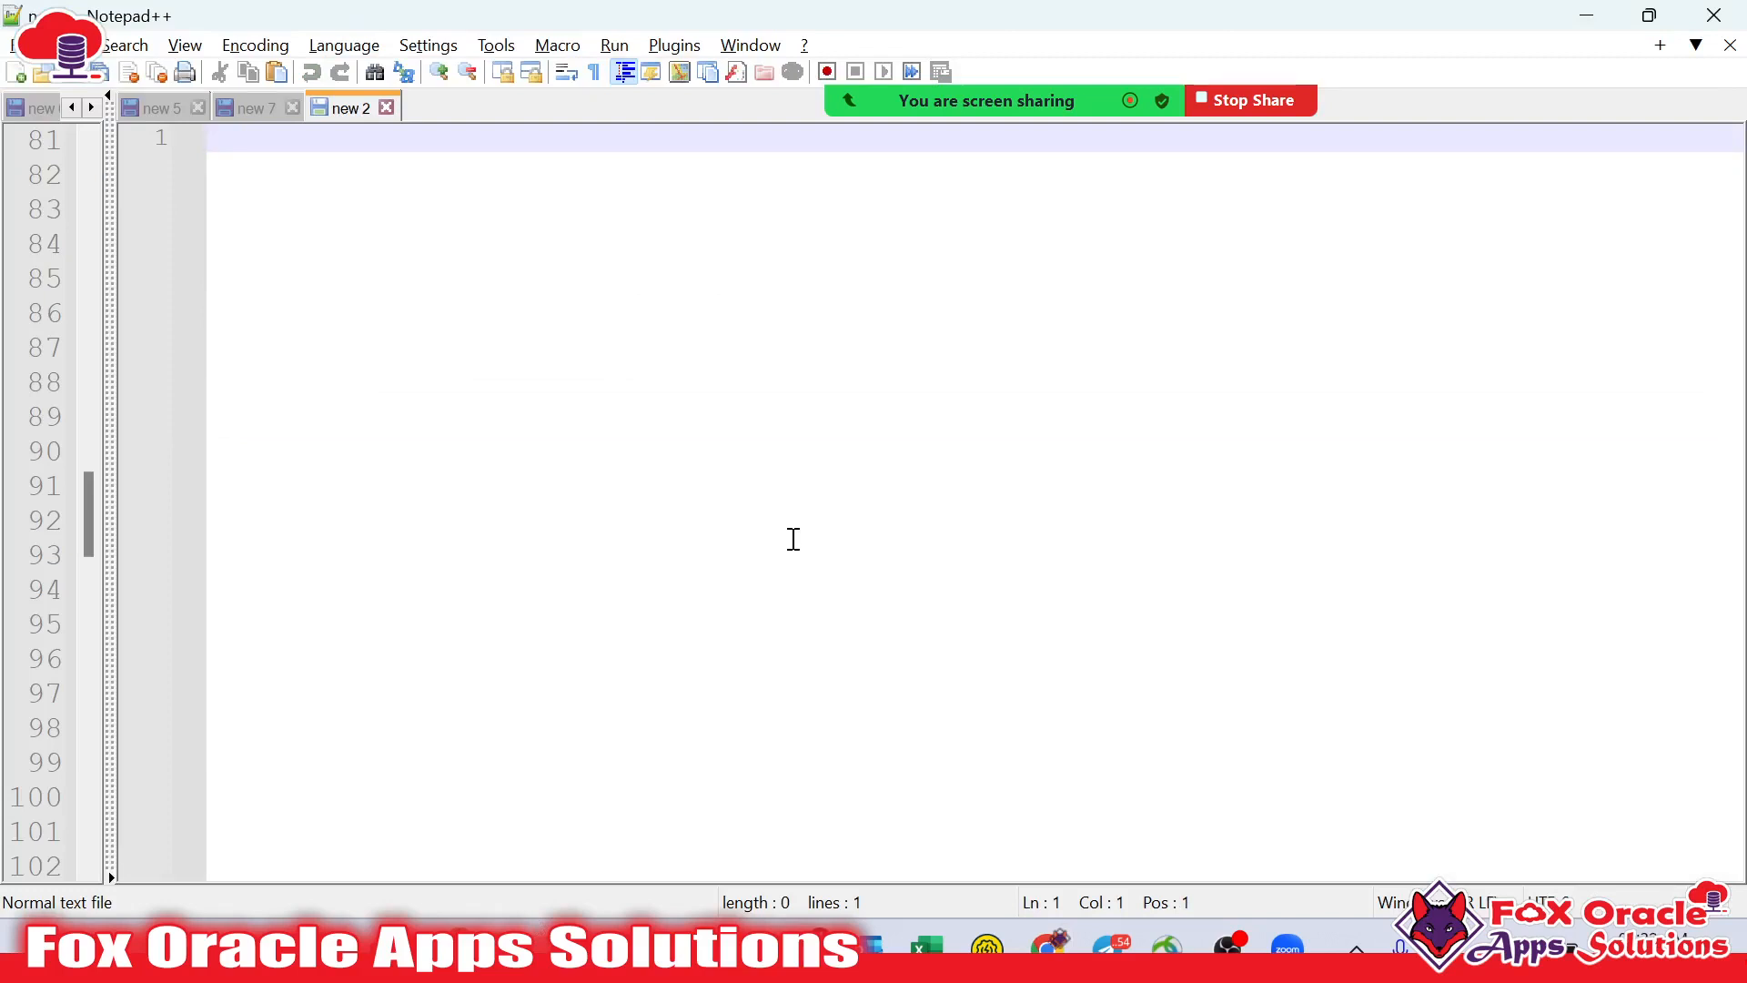
text({)
key(Return)
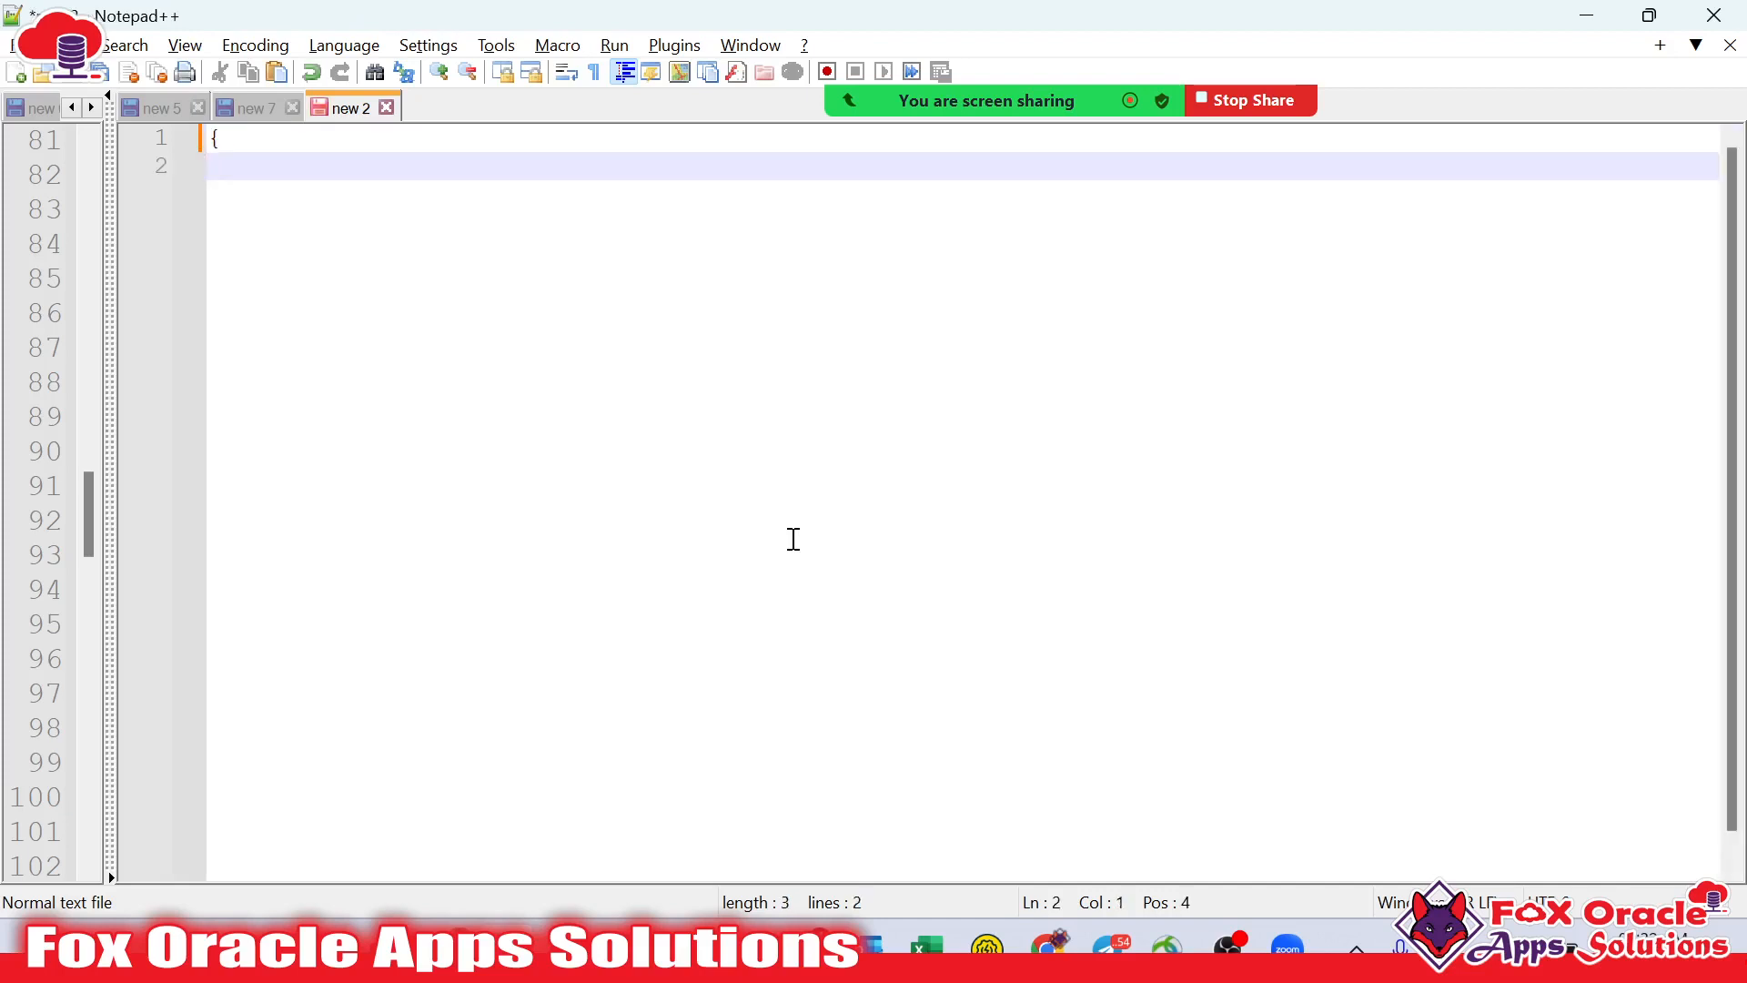
key(Tab)
text("Number)
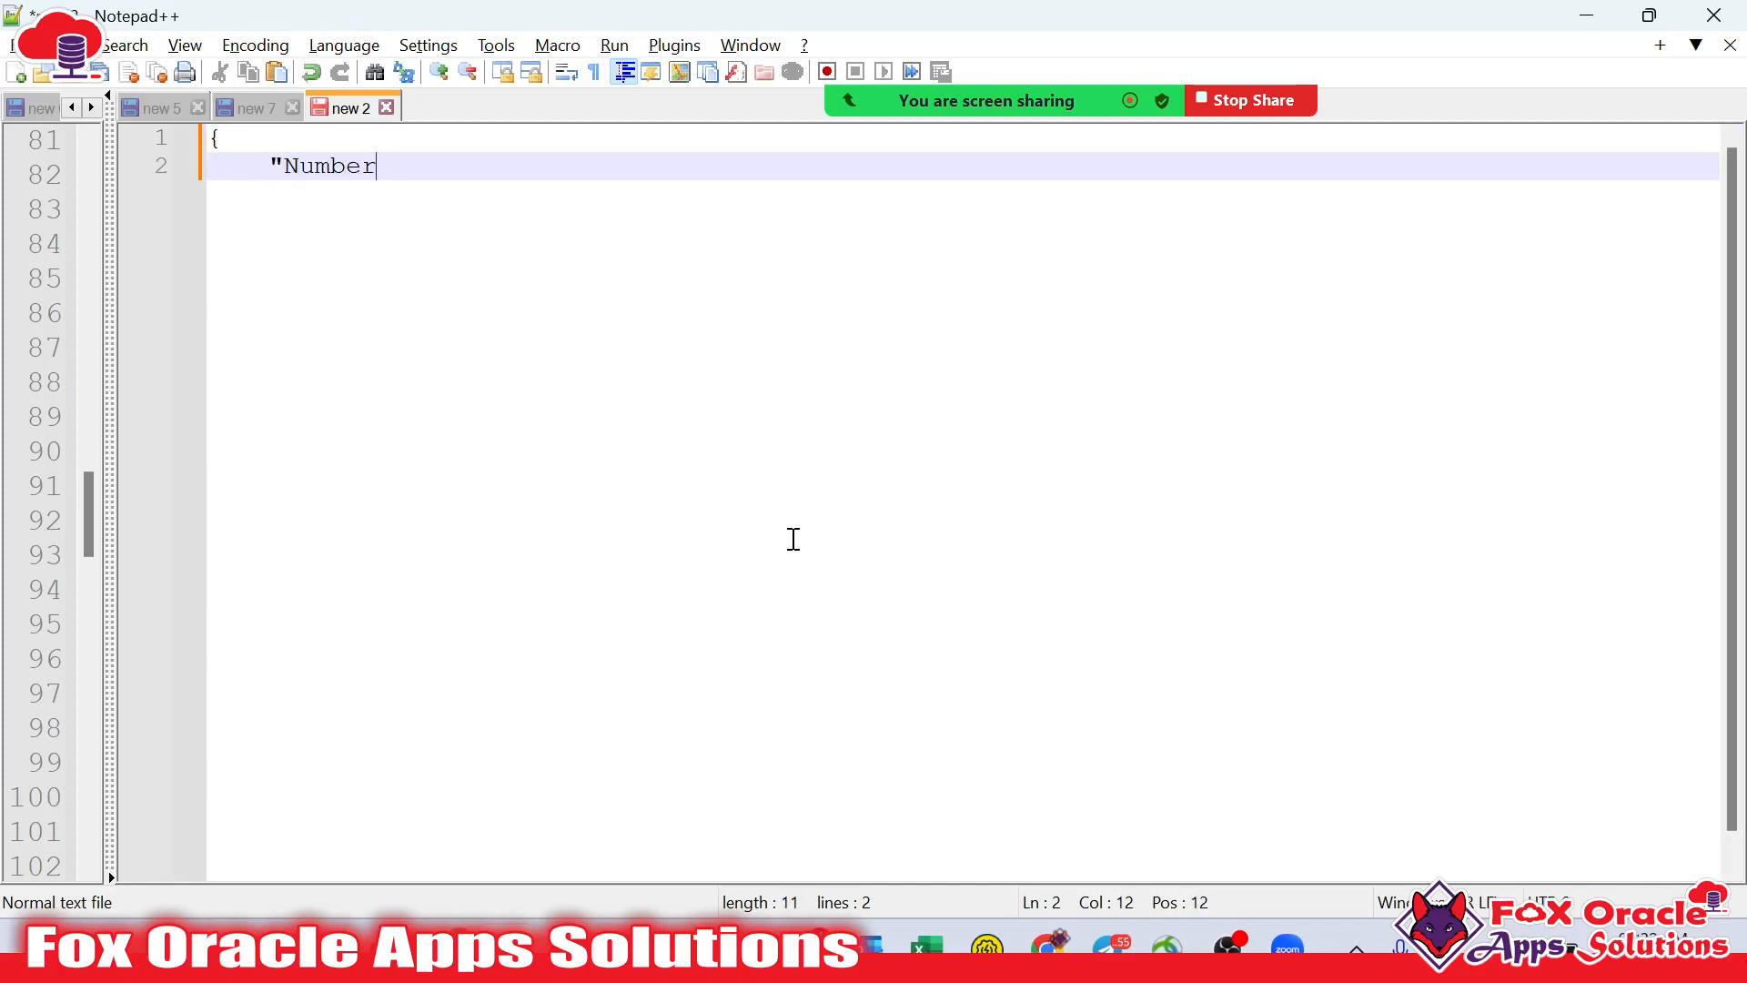
text(1" : "30")
drag(468, 165, 502, 165)
click(567, 167)
text(,)
Add the entry "Number2" : "50" to the JSON object and close it with a brace
key(Return)
text("Number)
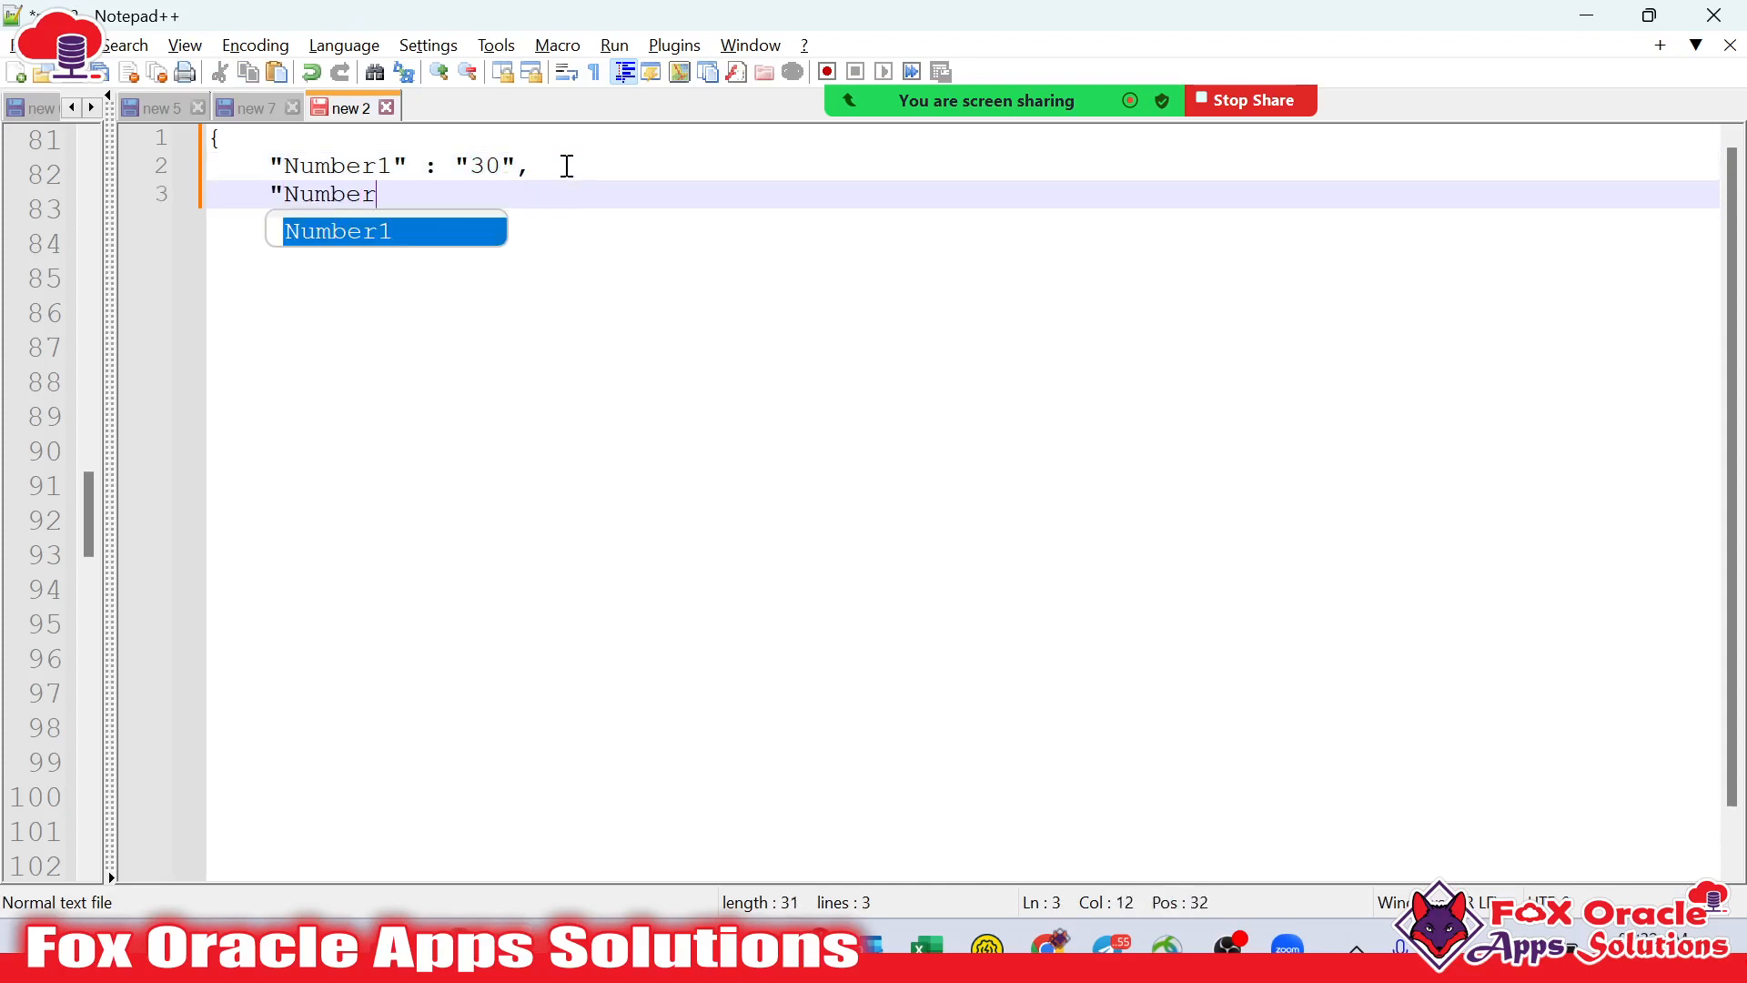
text(2" : )
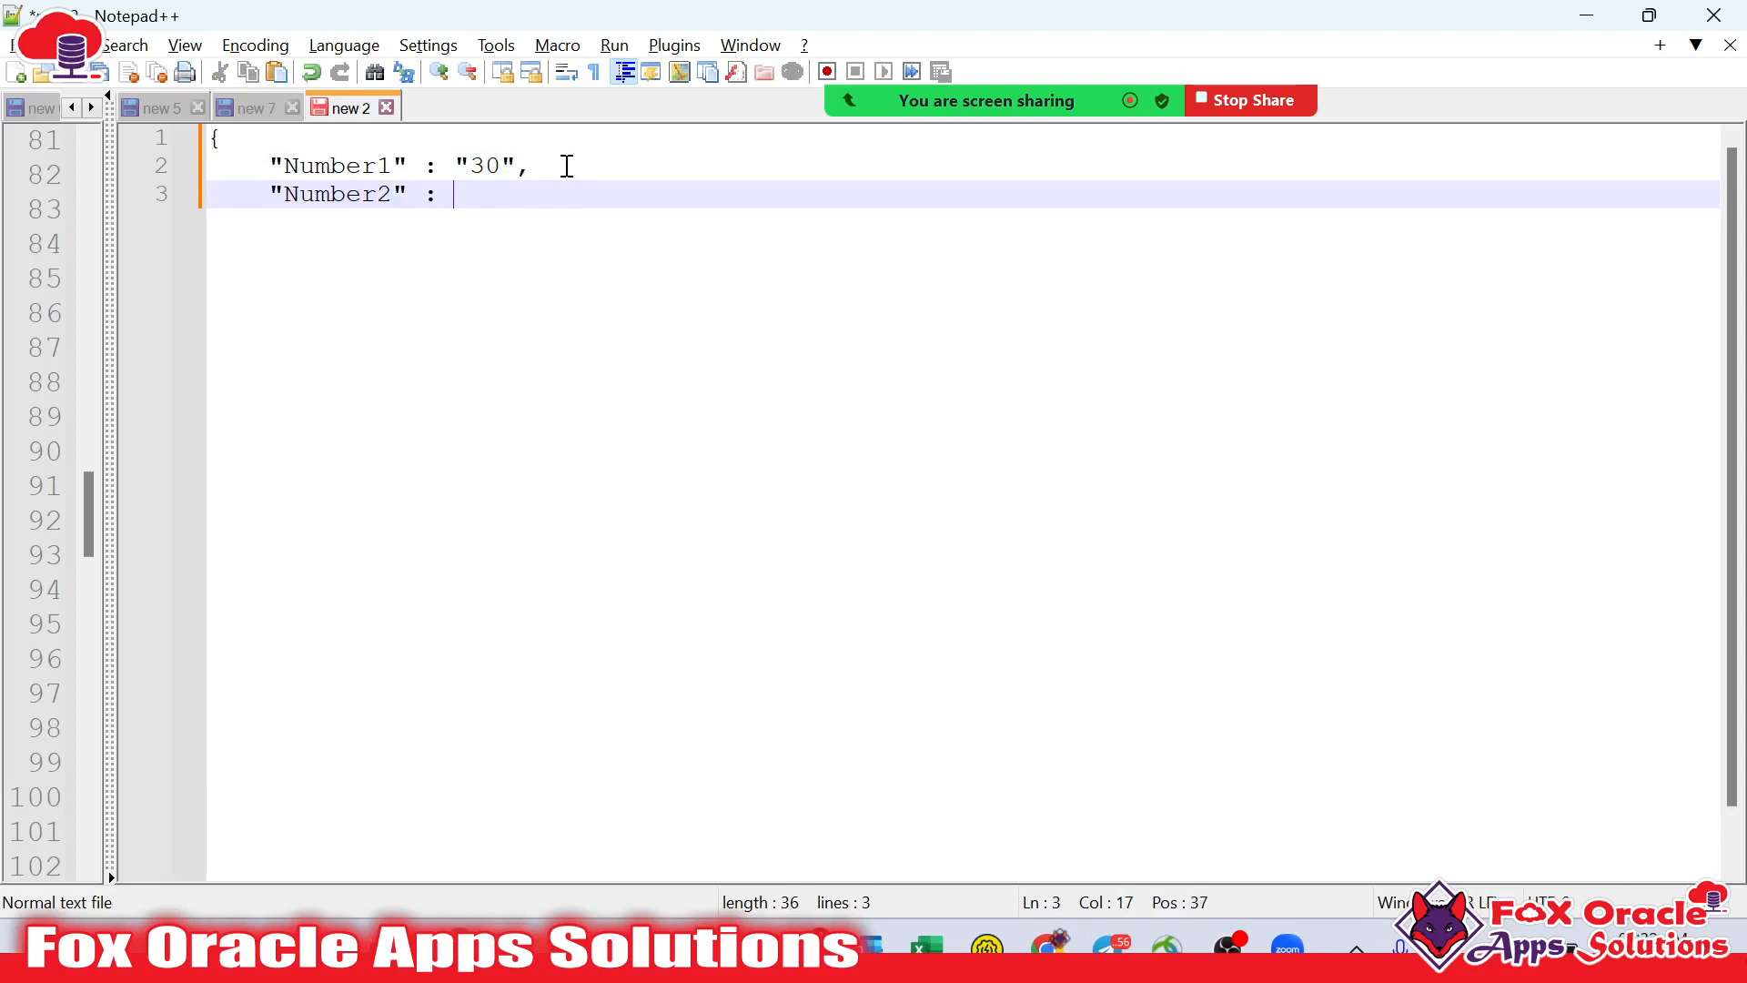
text("50")
key(Return)
text(})
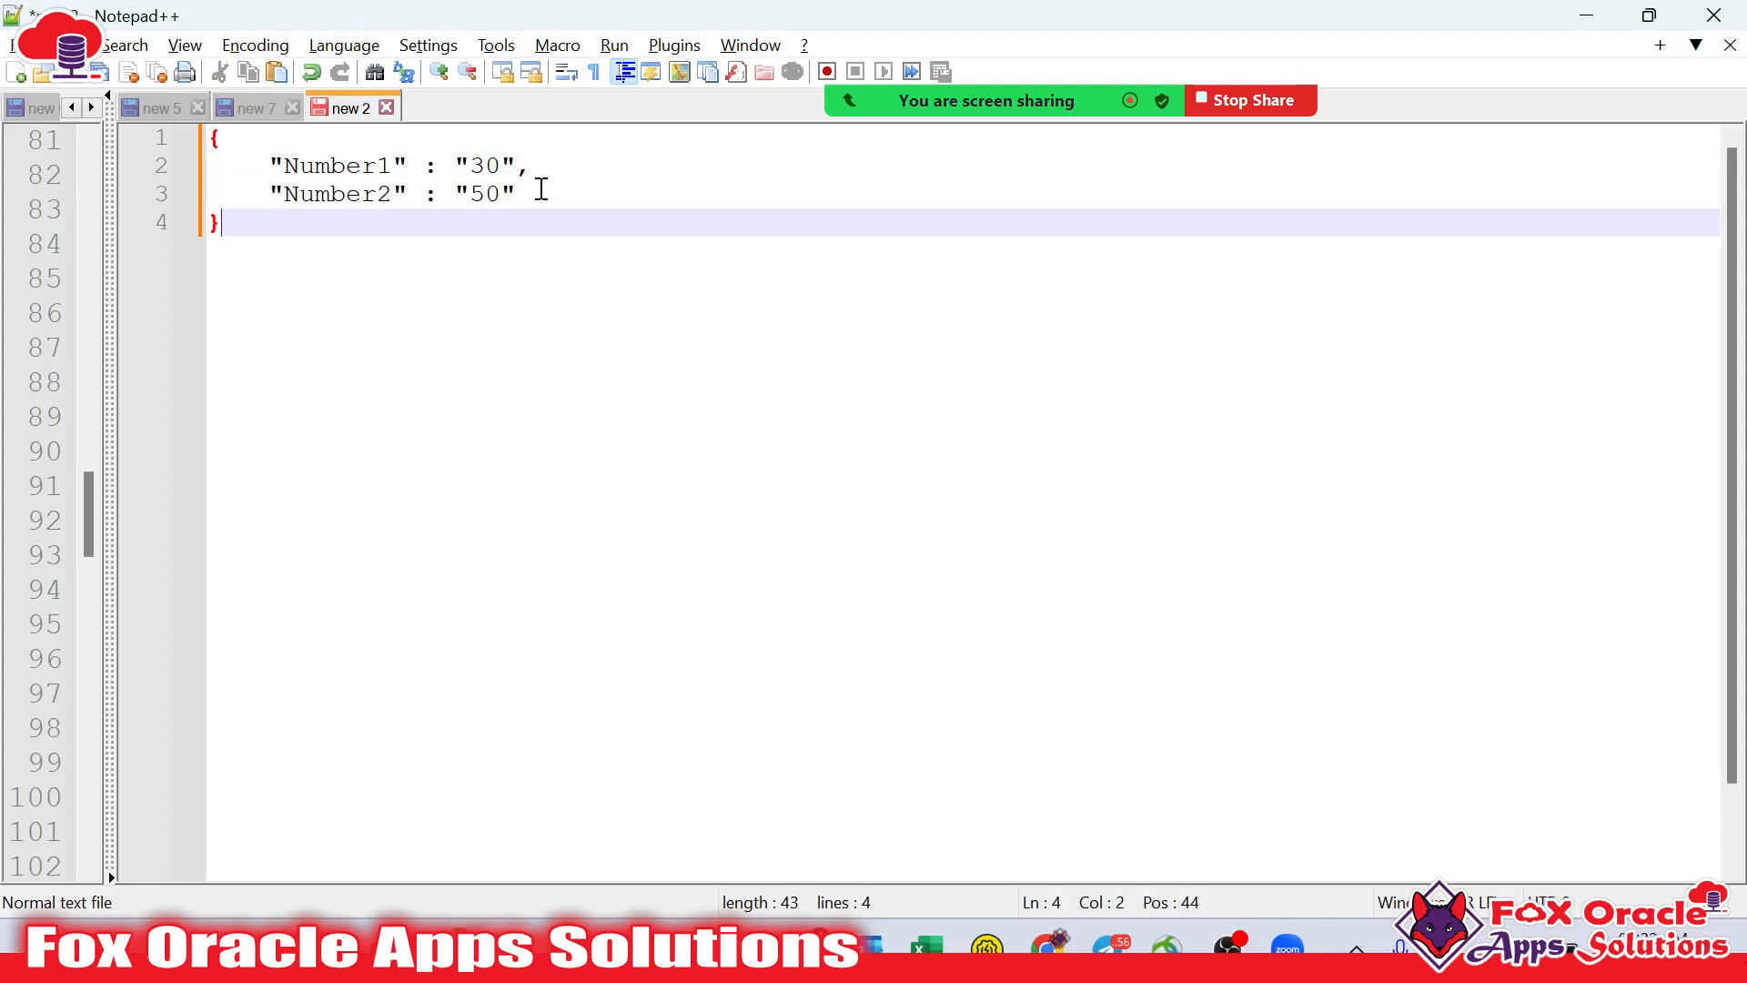
Insert the heading "======= Request Payload ==========" above the JSON object, leaving a blank line between them
drag(346, 241, 272, 166)
click(212, 138)
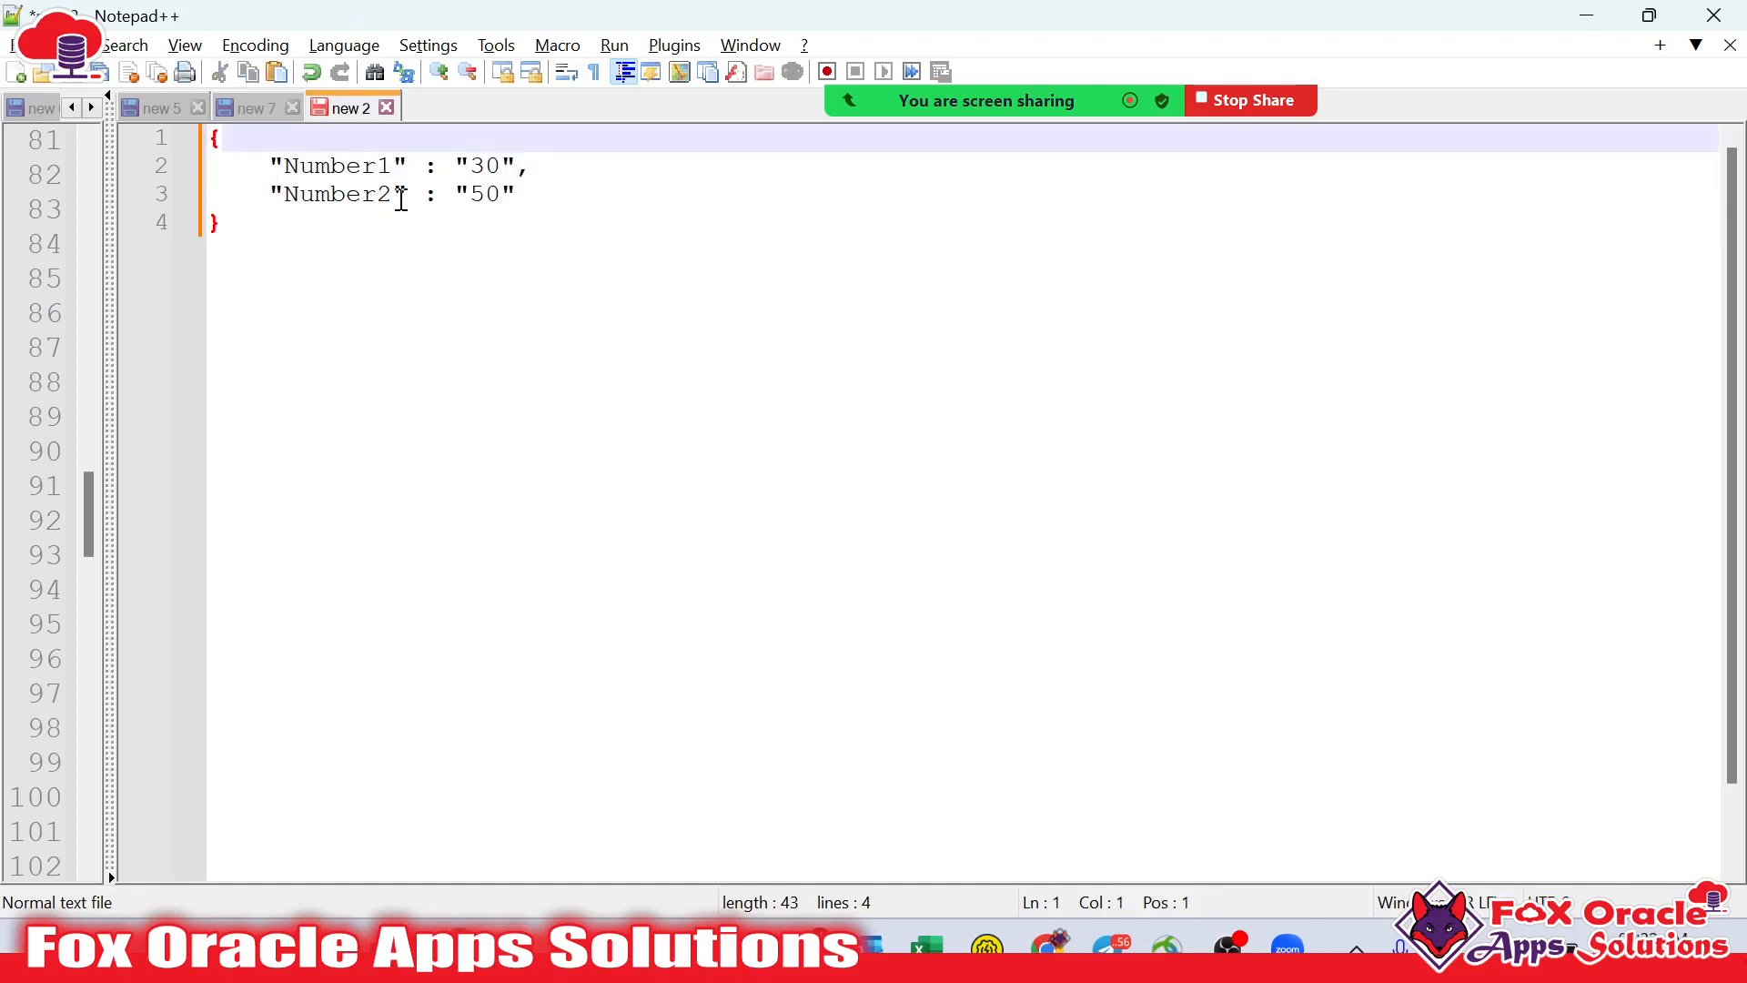
text(\)
key(Return)
key(Return)
key(Up)
key(Up)
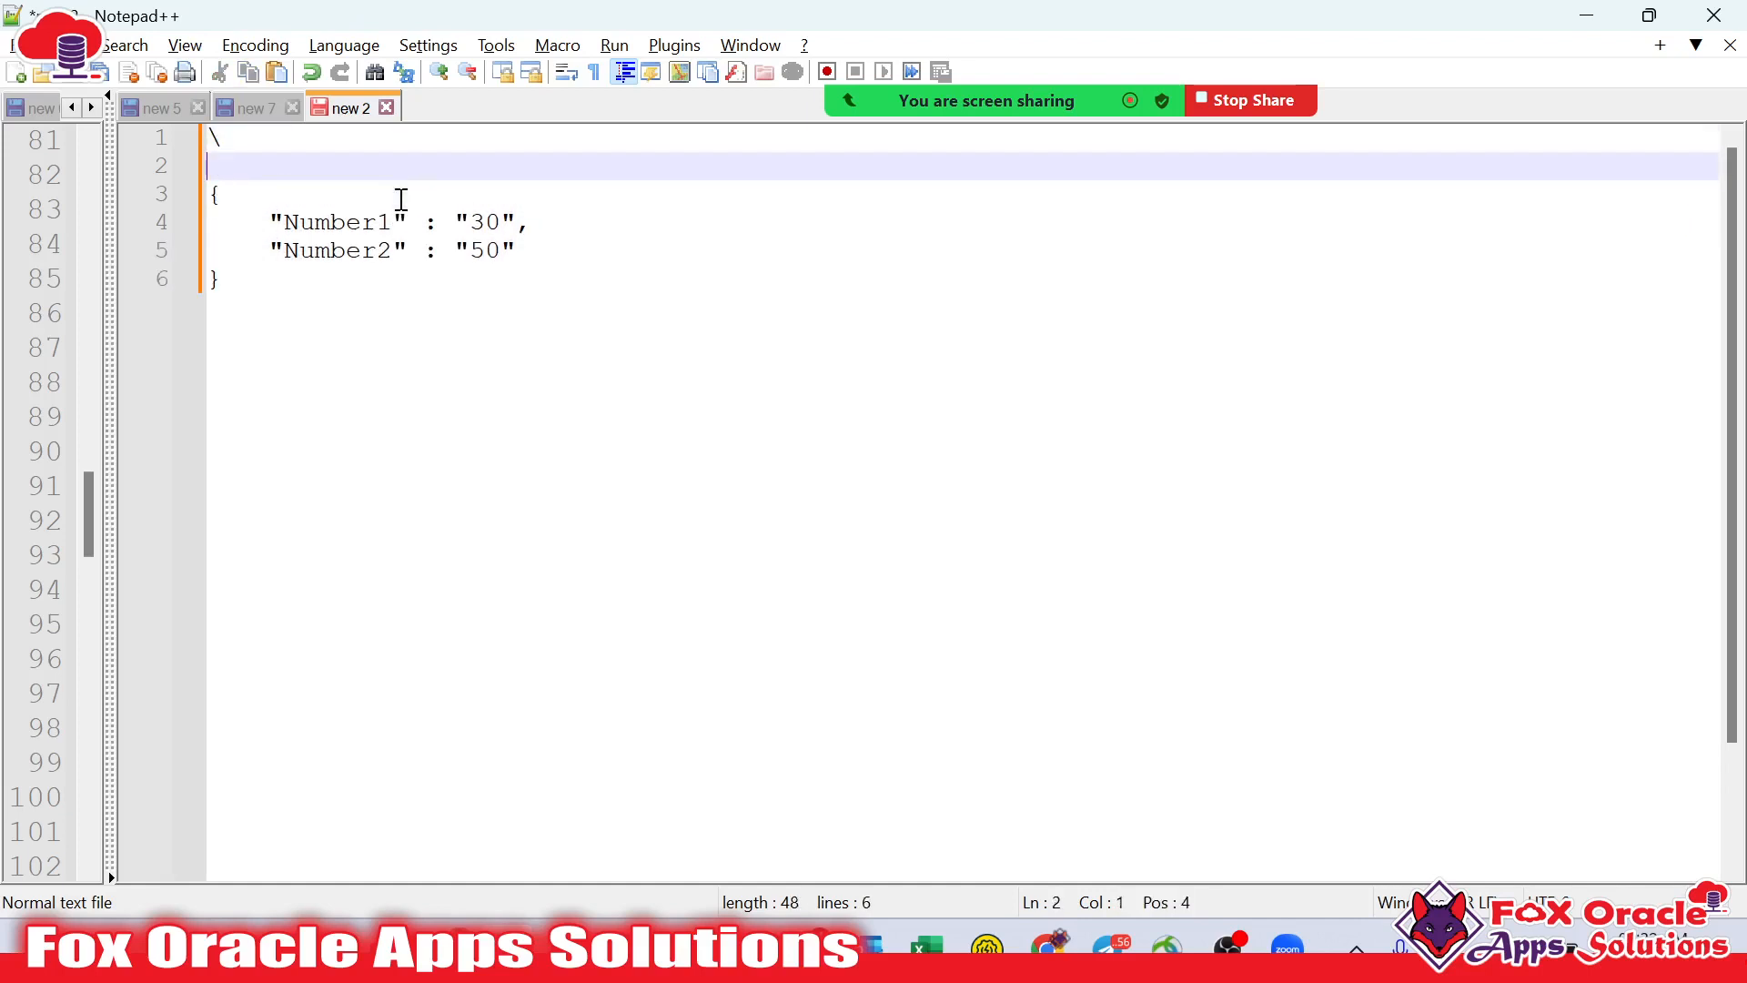
text(=====)
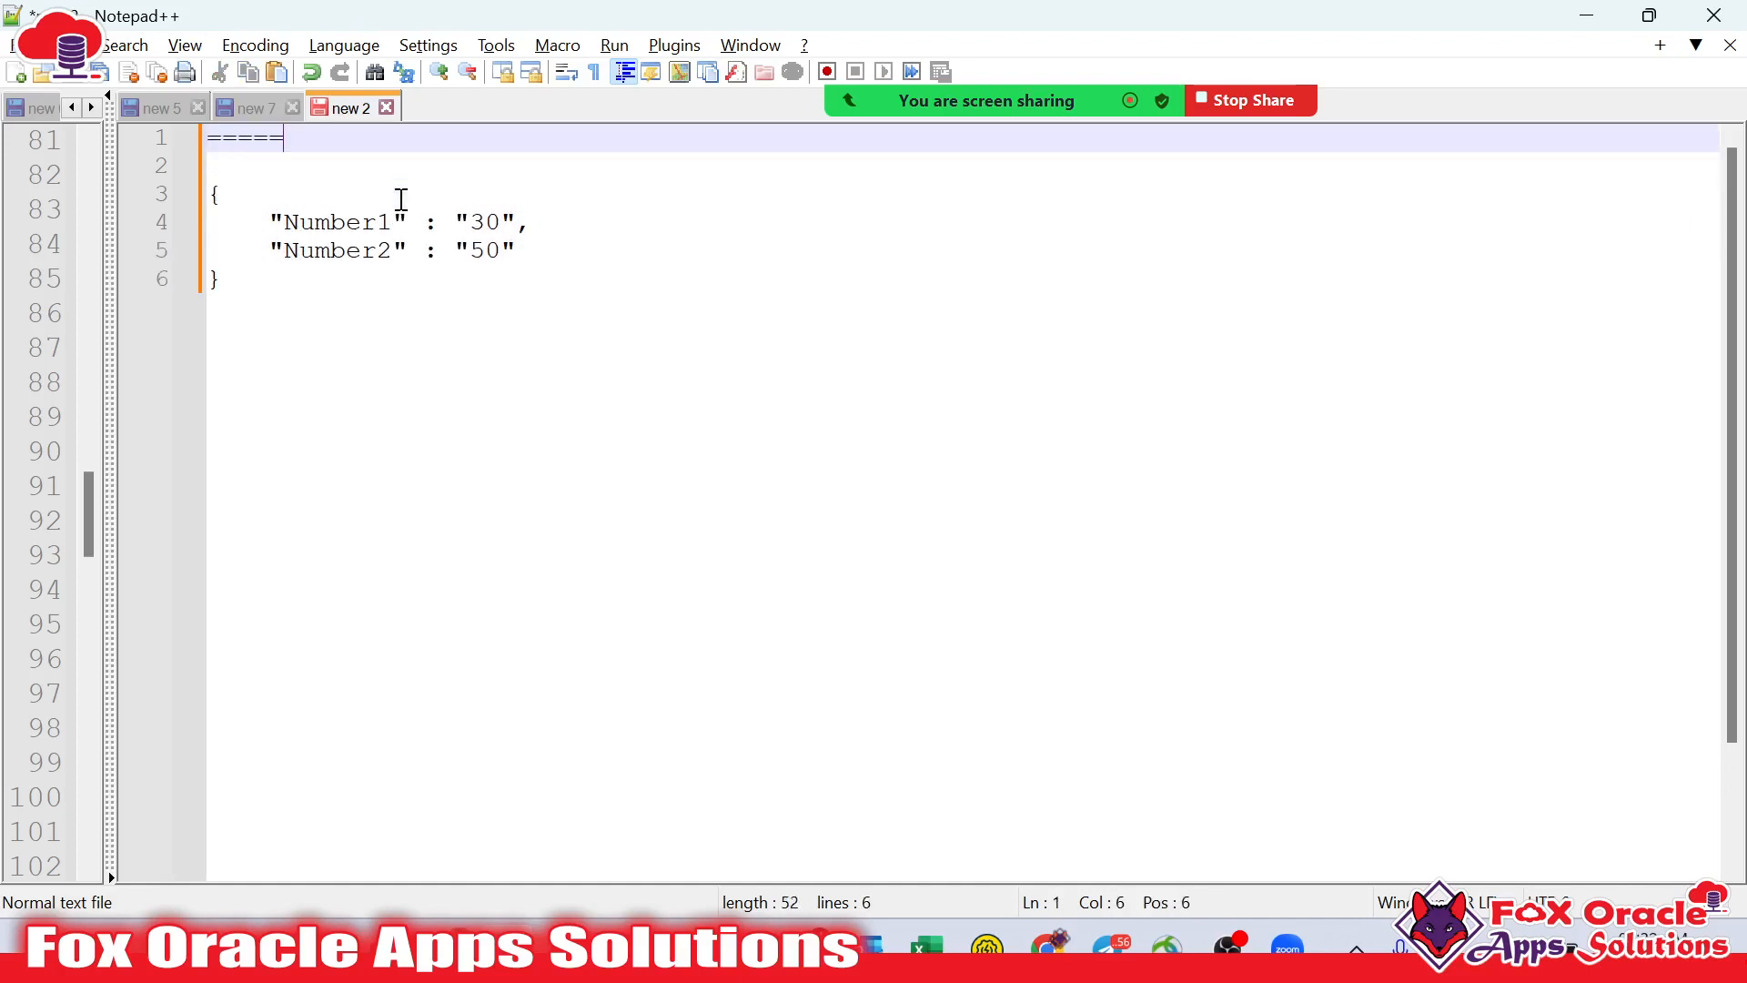
text(== Request Payl)
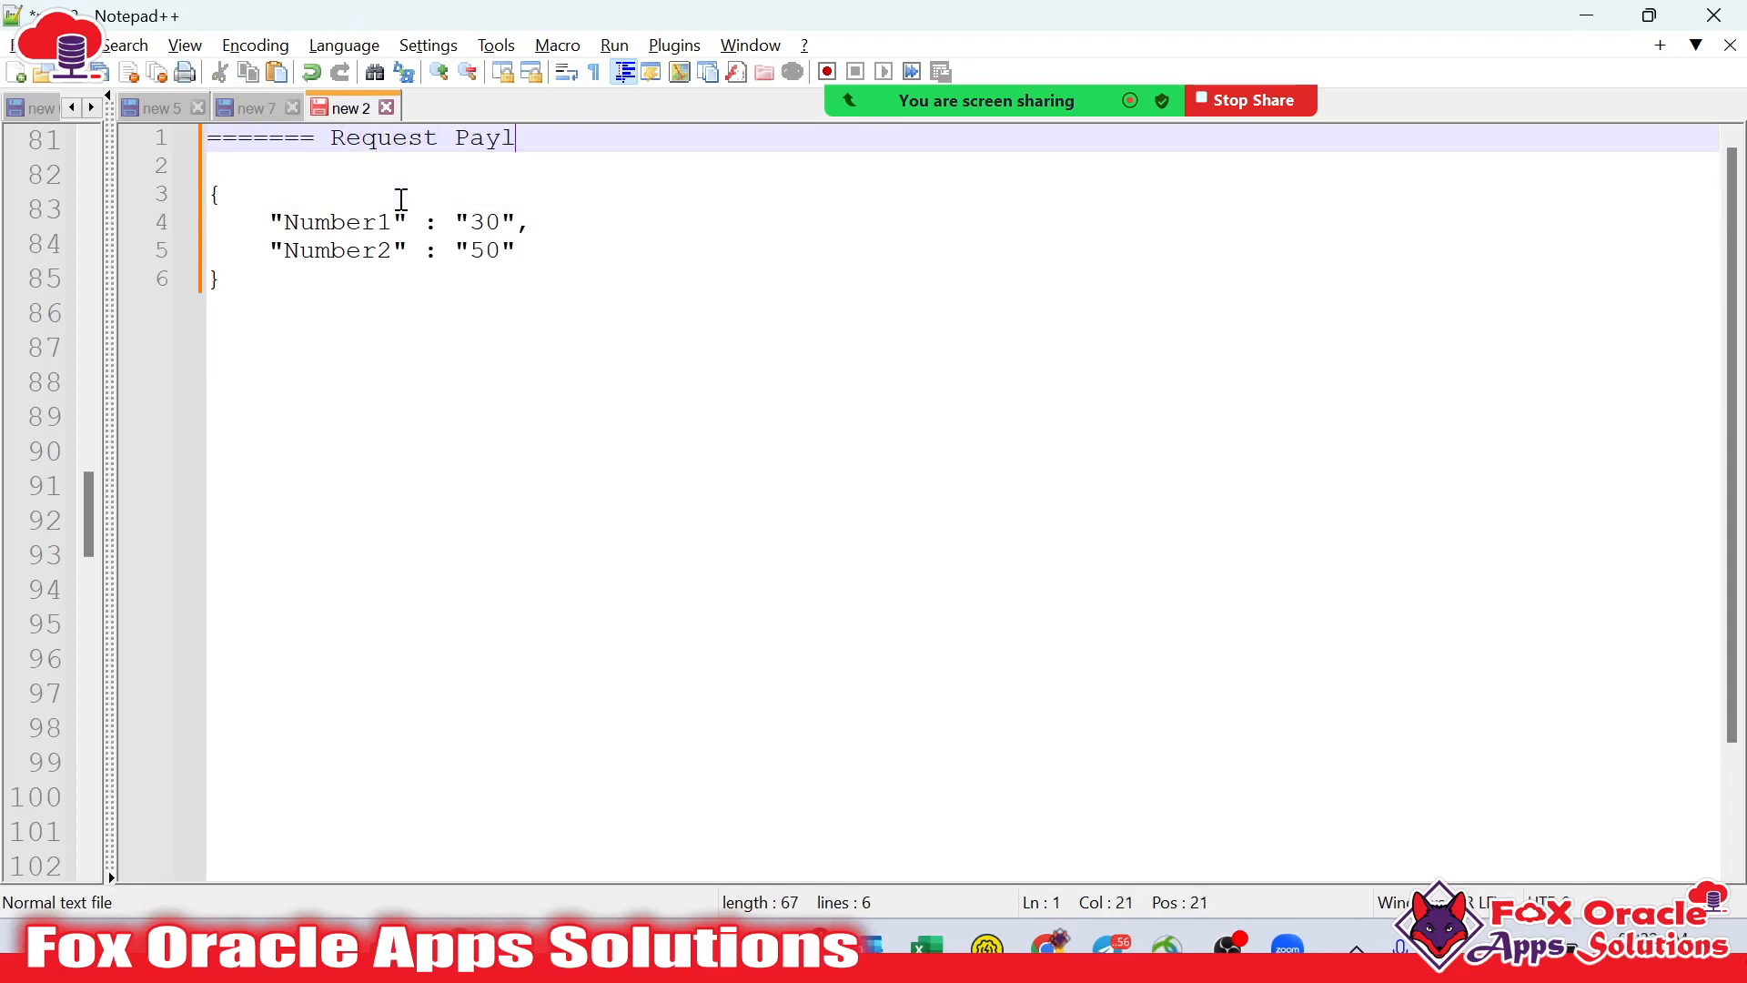
text(oad ==========)
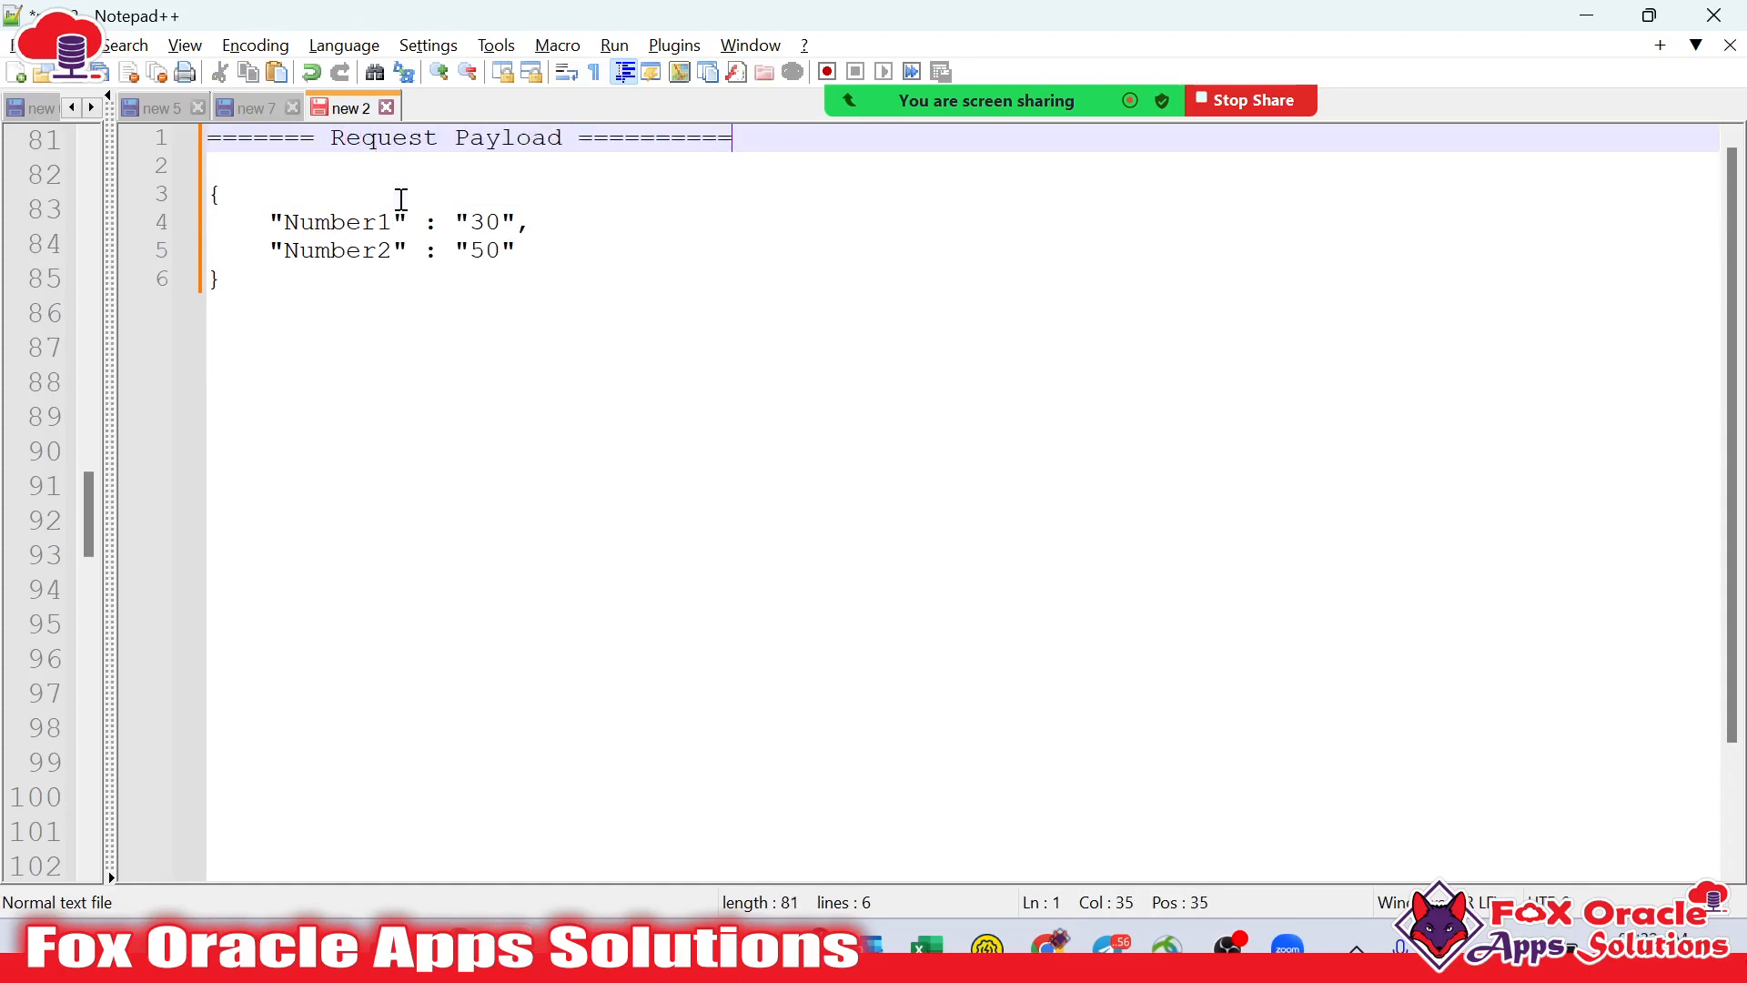
Copy the complete JSON object below the heading and switch back to the REST endpoint configuration in the browser
drag(291, 282, 200, 196)
click(213, 195)
click(238, 281)
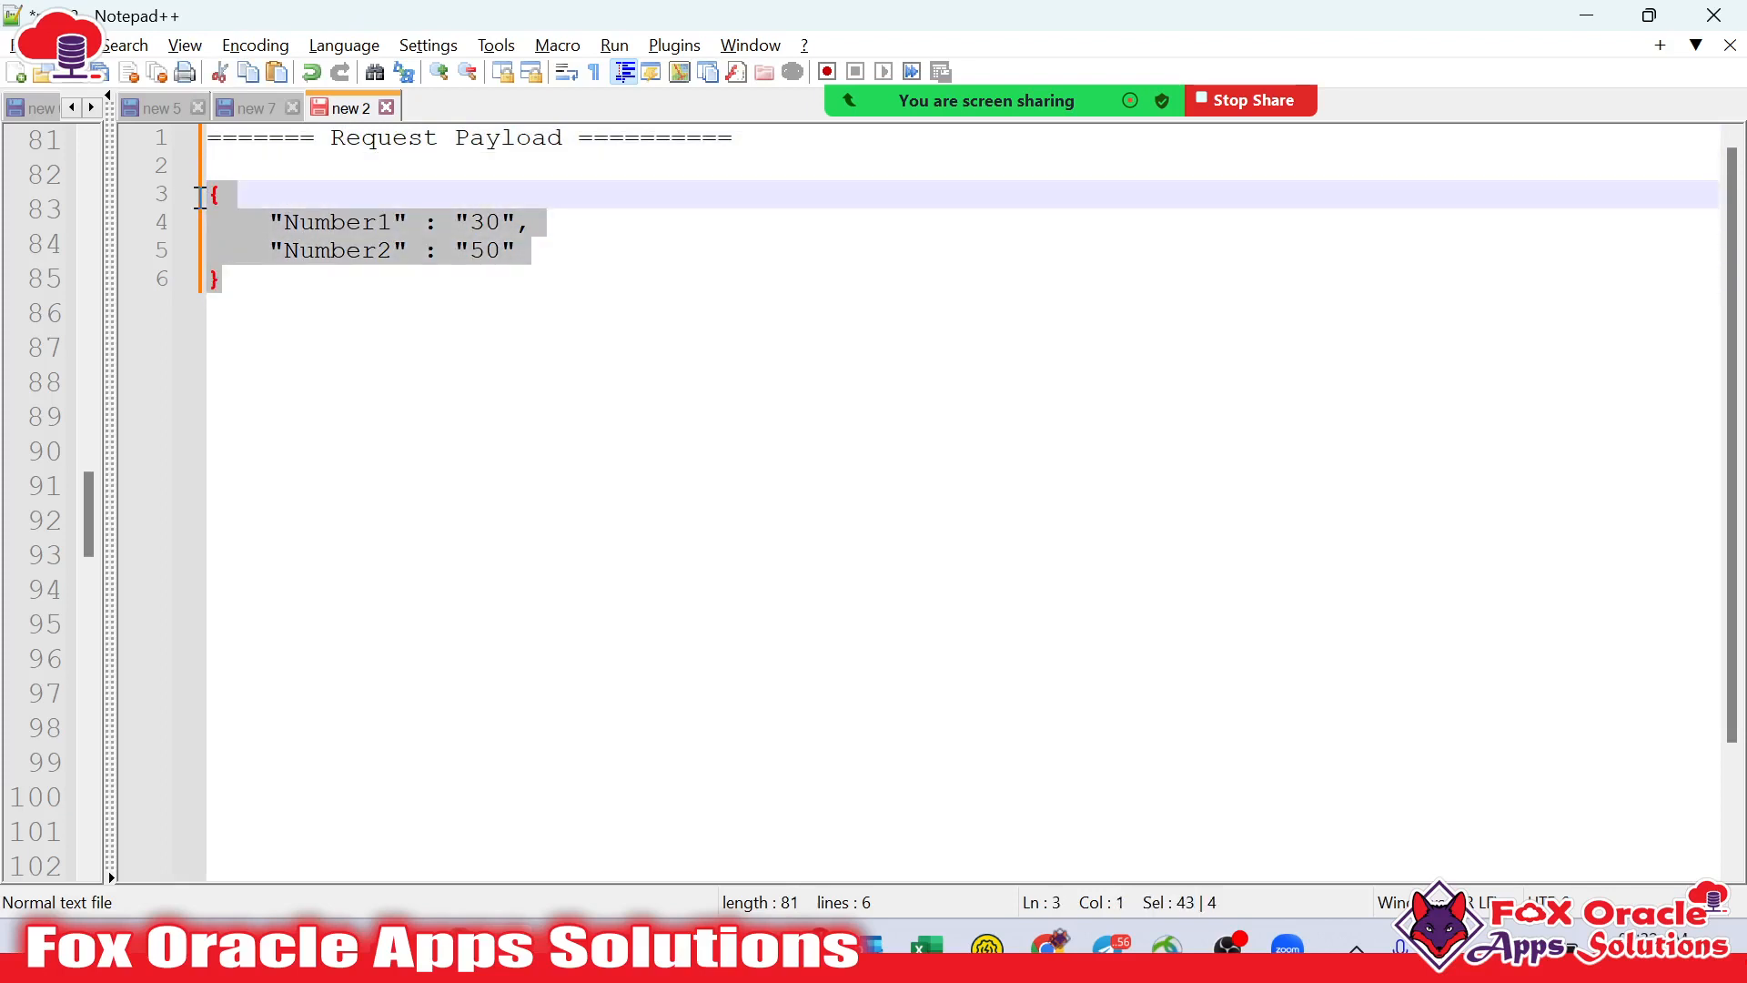
click(242, 273)
drag(242, 273, 215, 200)
key(alt+Tab)
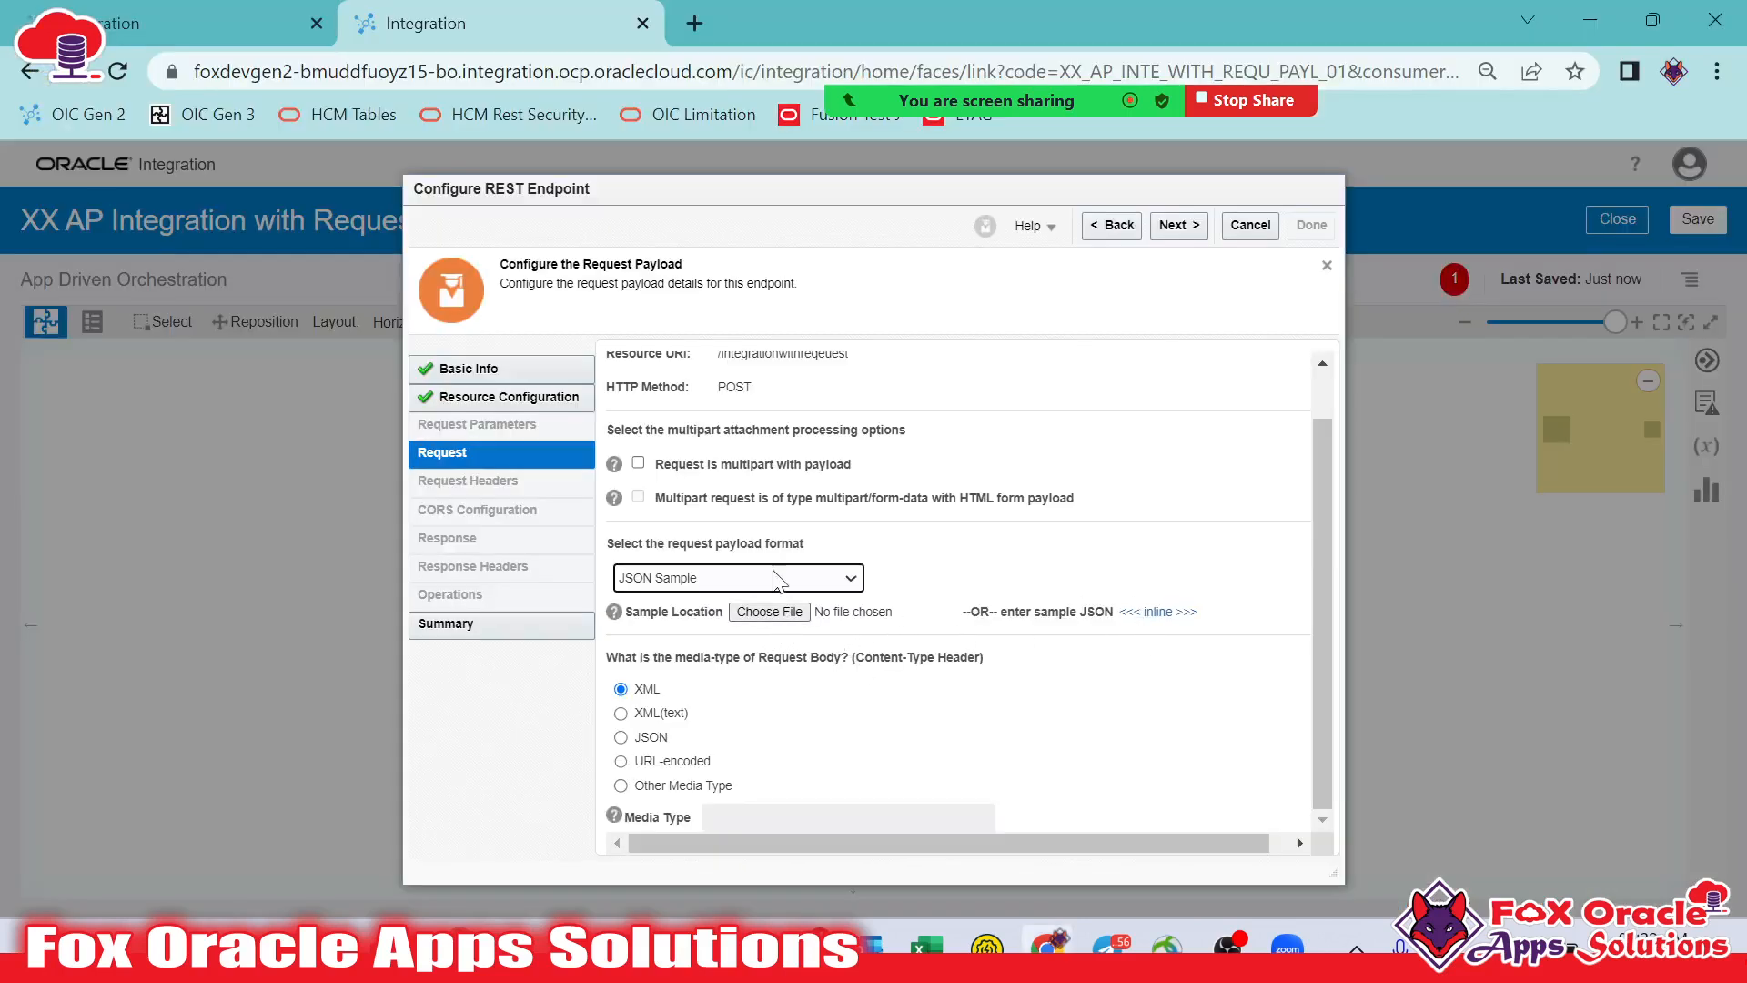
key(alt+Tab)
click(261, 273)
drag(261, 273, 212, 202)
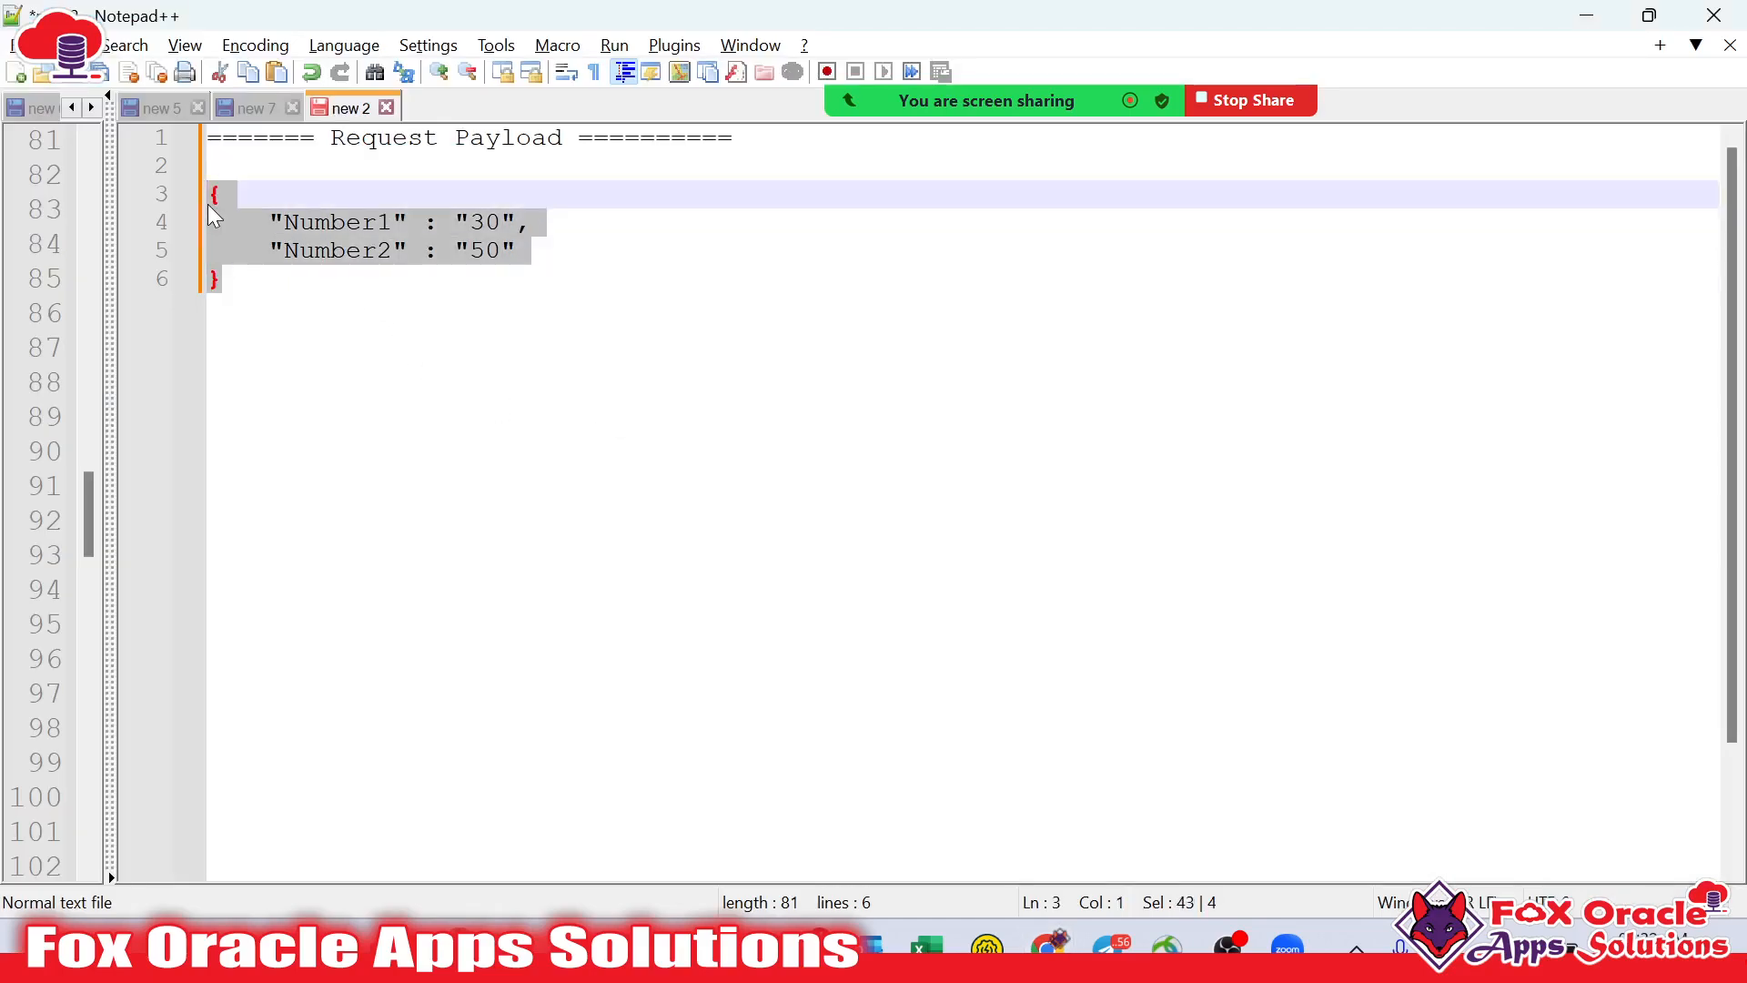
key(alt+Tab)
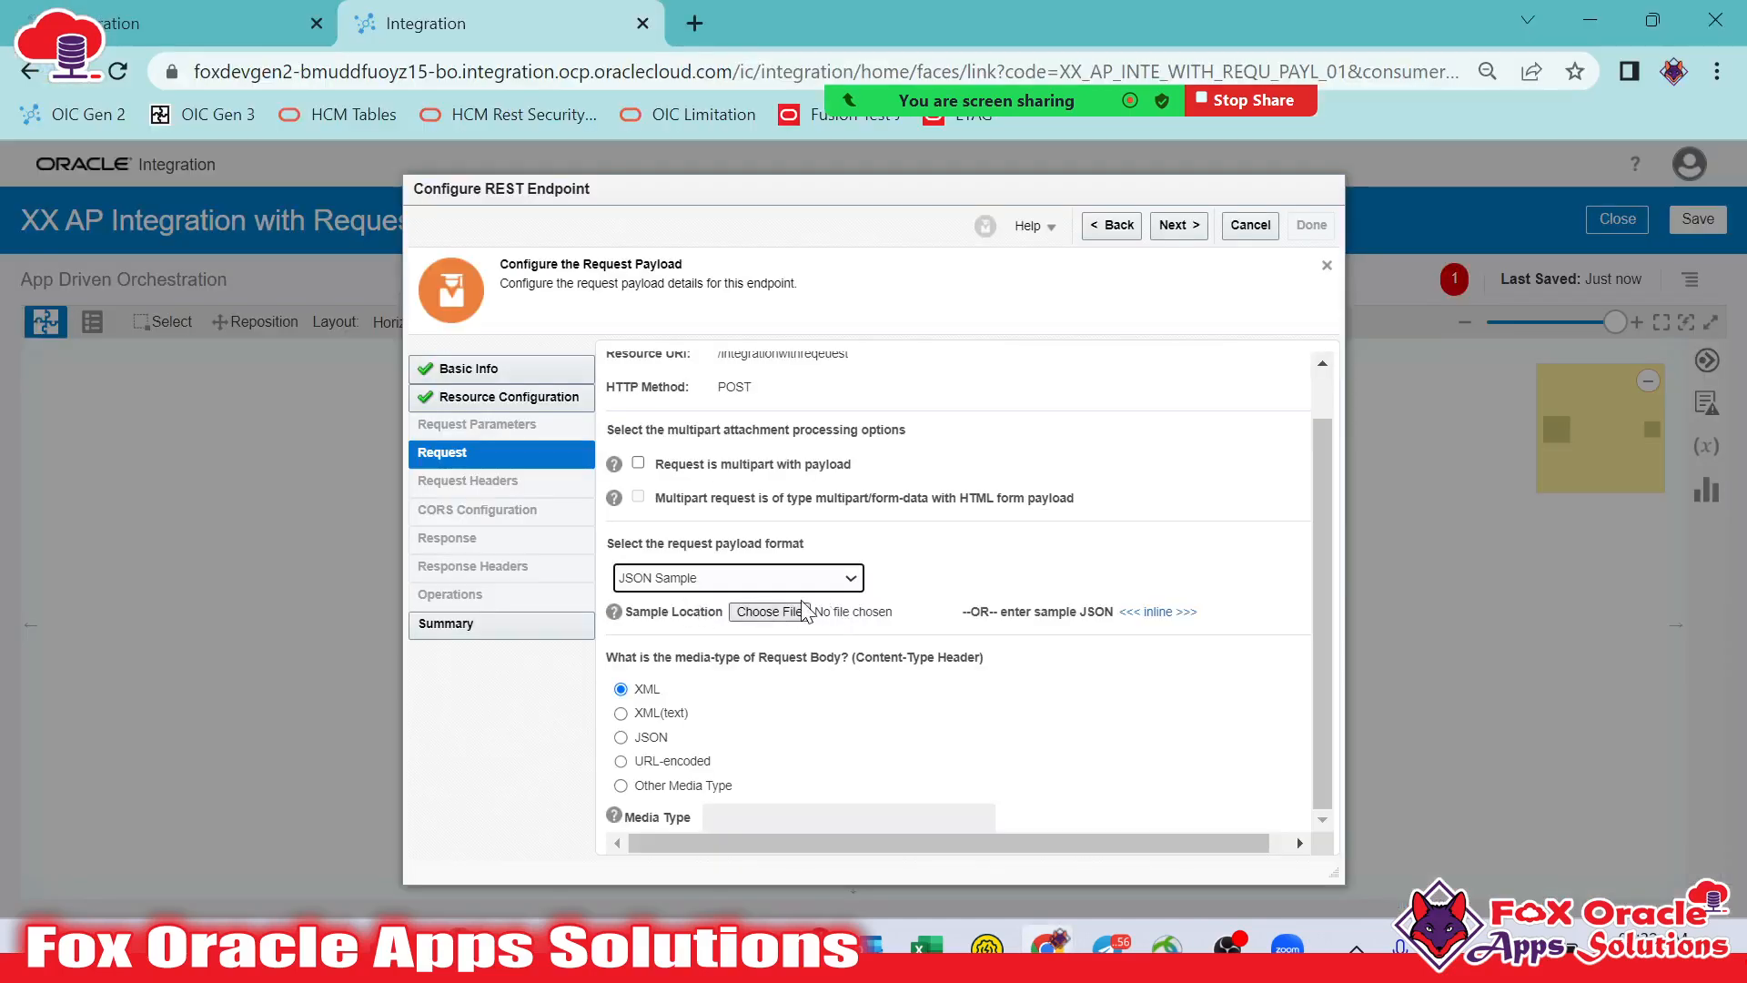
key(alt+Tab)
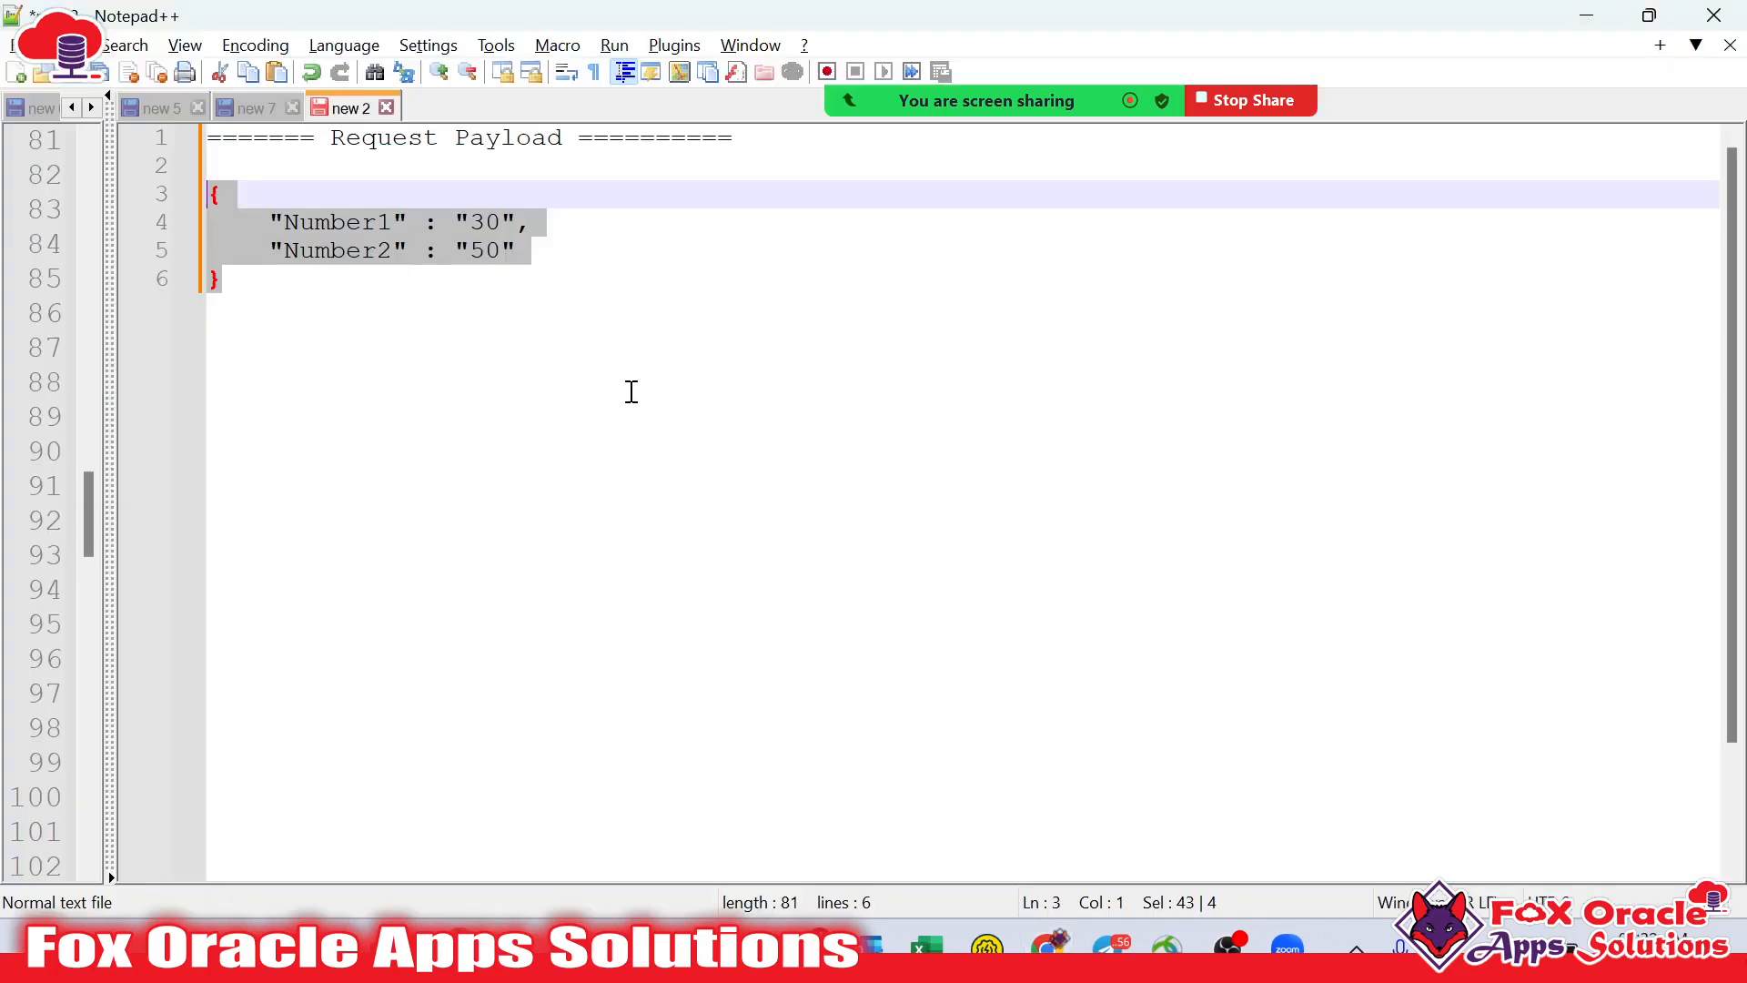
key(alt+Tab)
key(alt+Tab)
click(238, 280)
drag(237, 281, 194, 206)
key(ctrl+c)
key(alt+Tab)
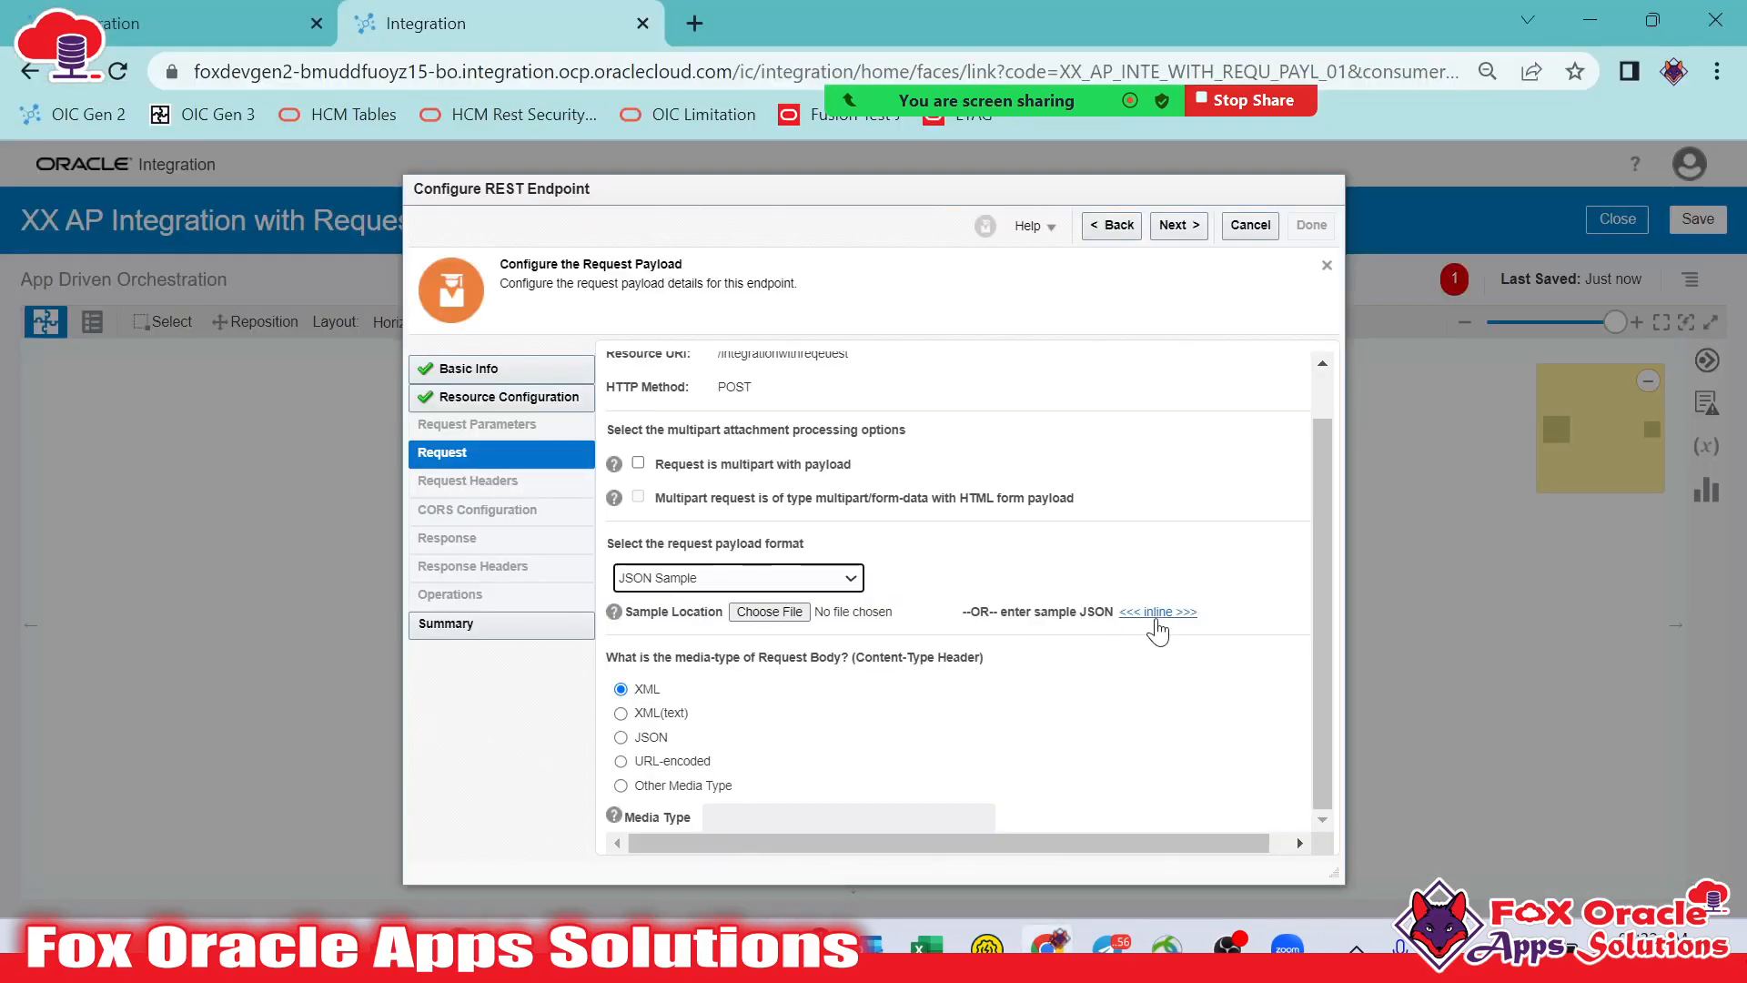
Paste the copied JSON as the inline request sample and confirm it
click(1156, 618)
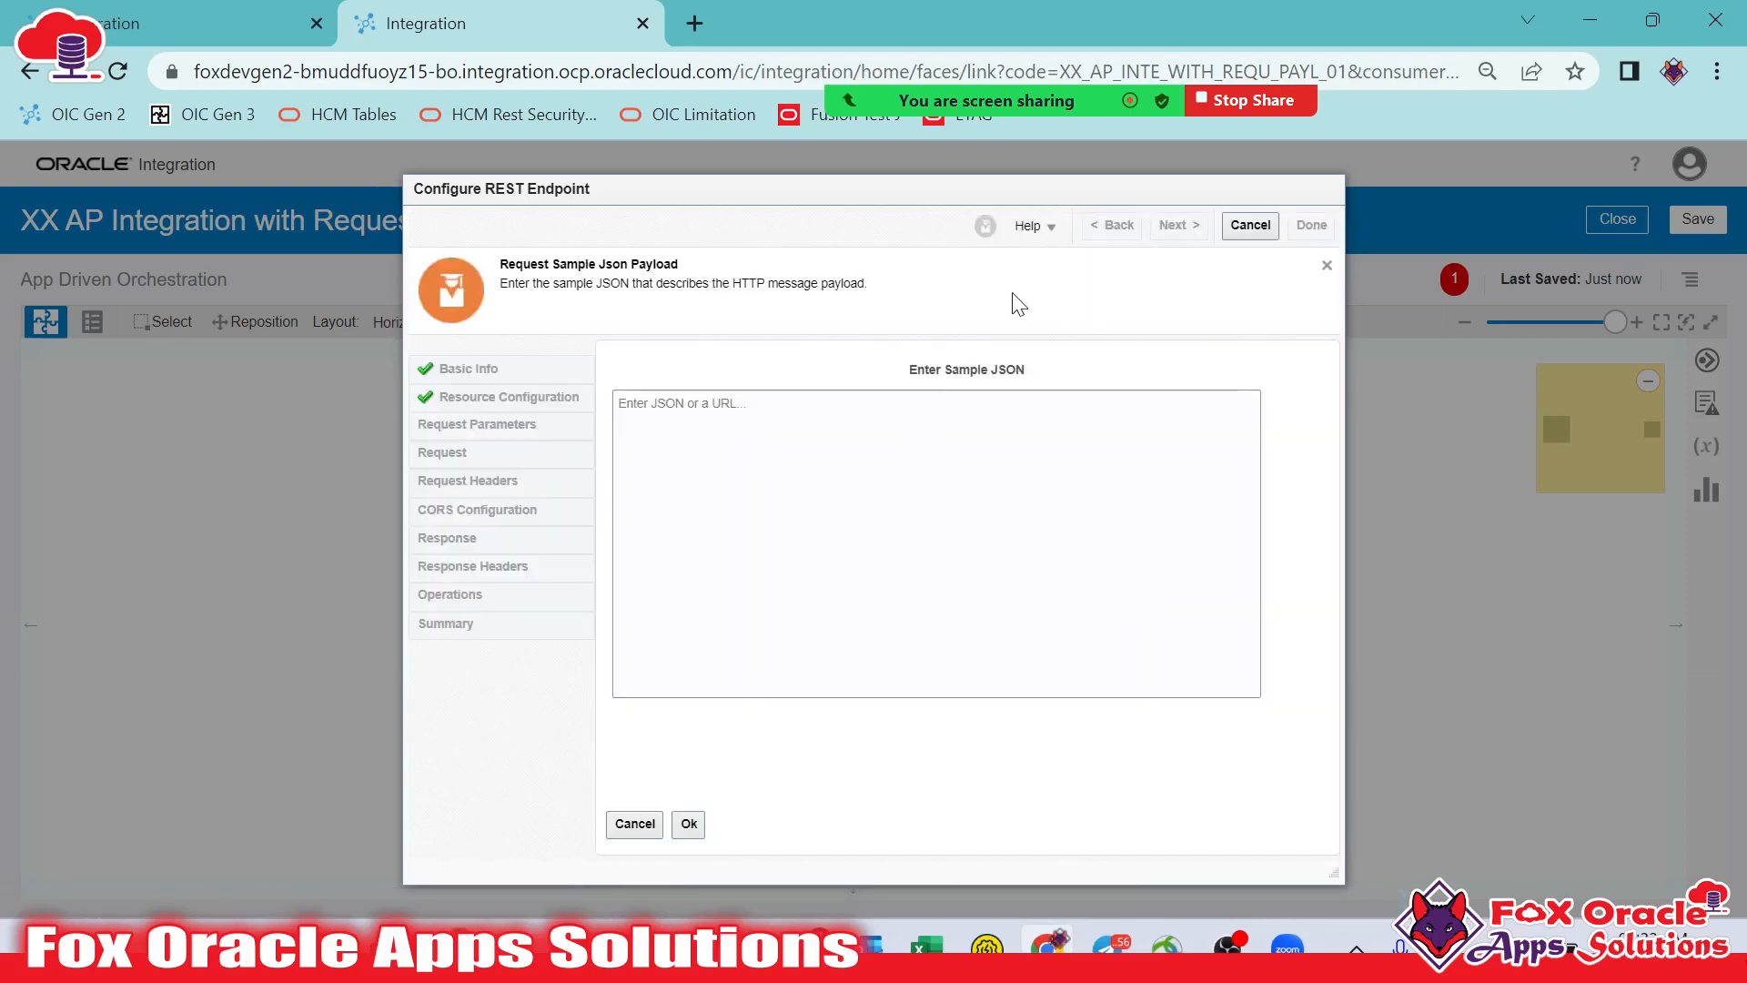
click(916, 420)
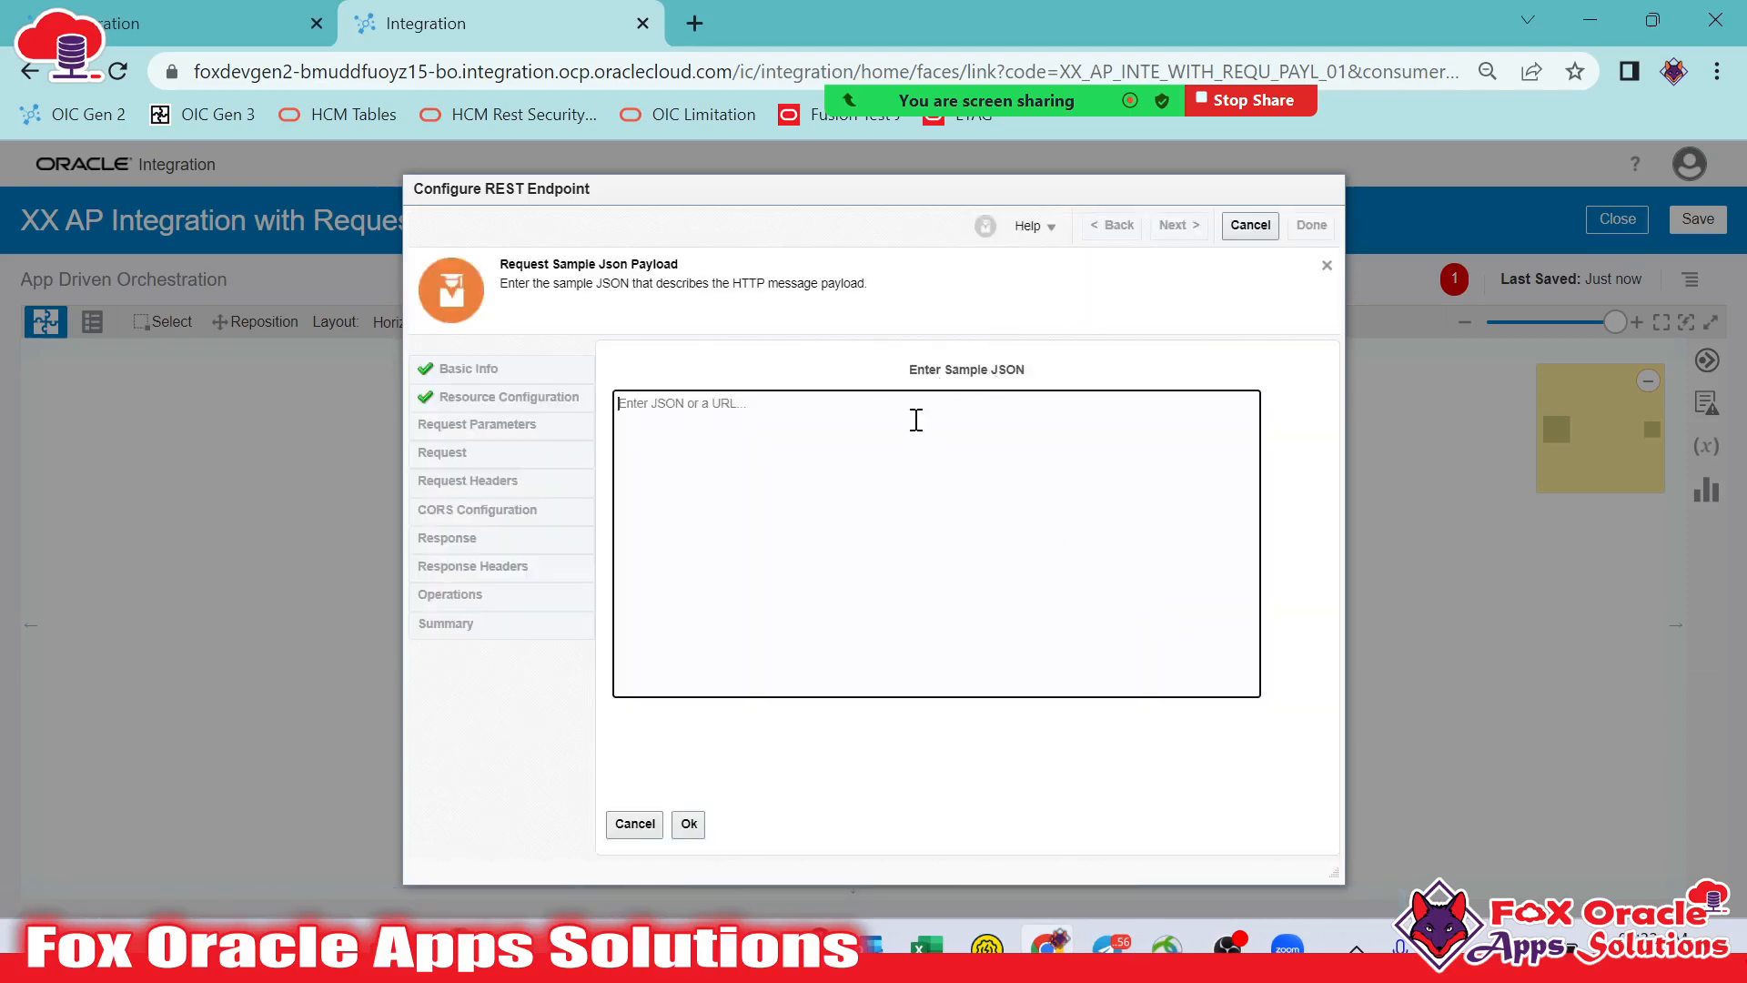
key(ctrl+v)
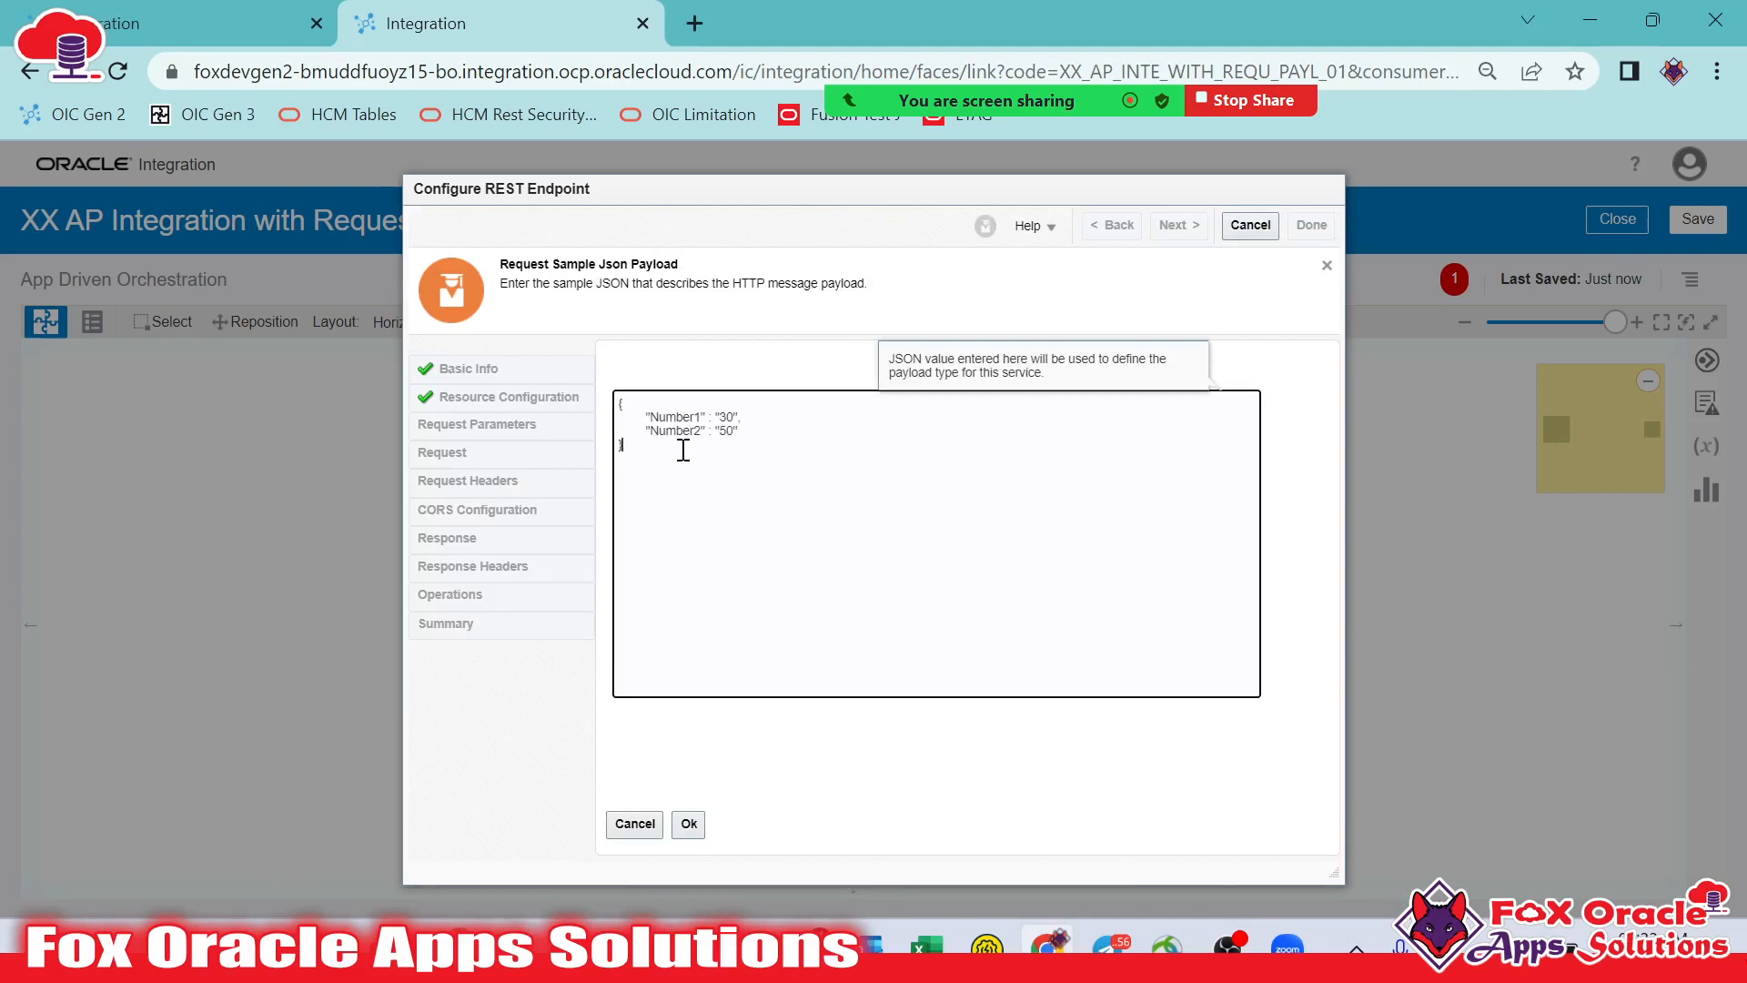
click(688, 823)
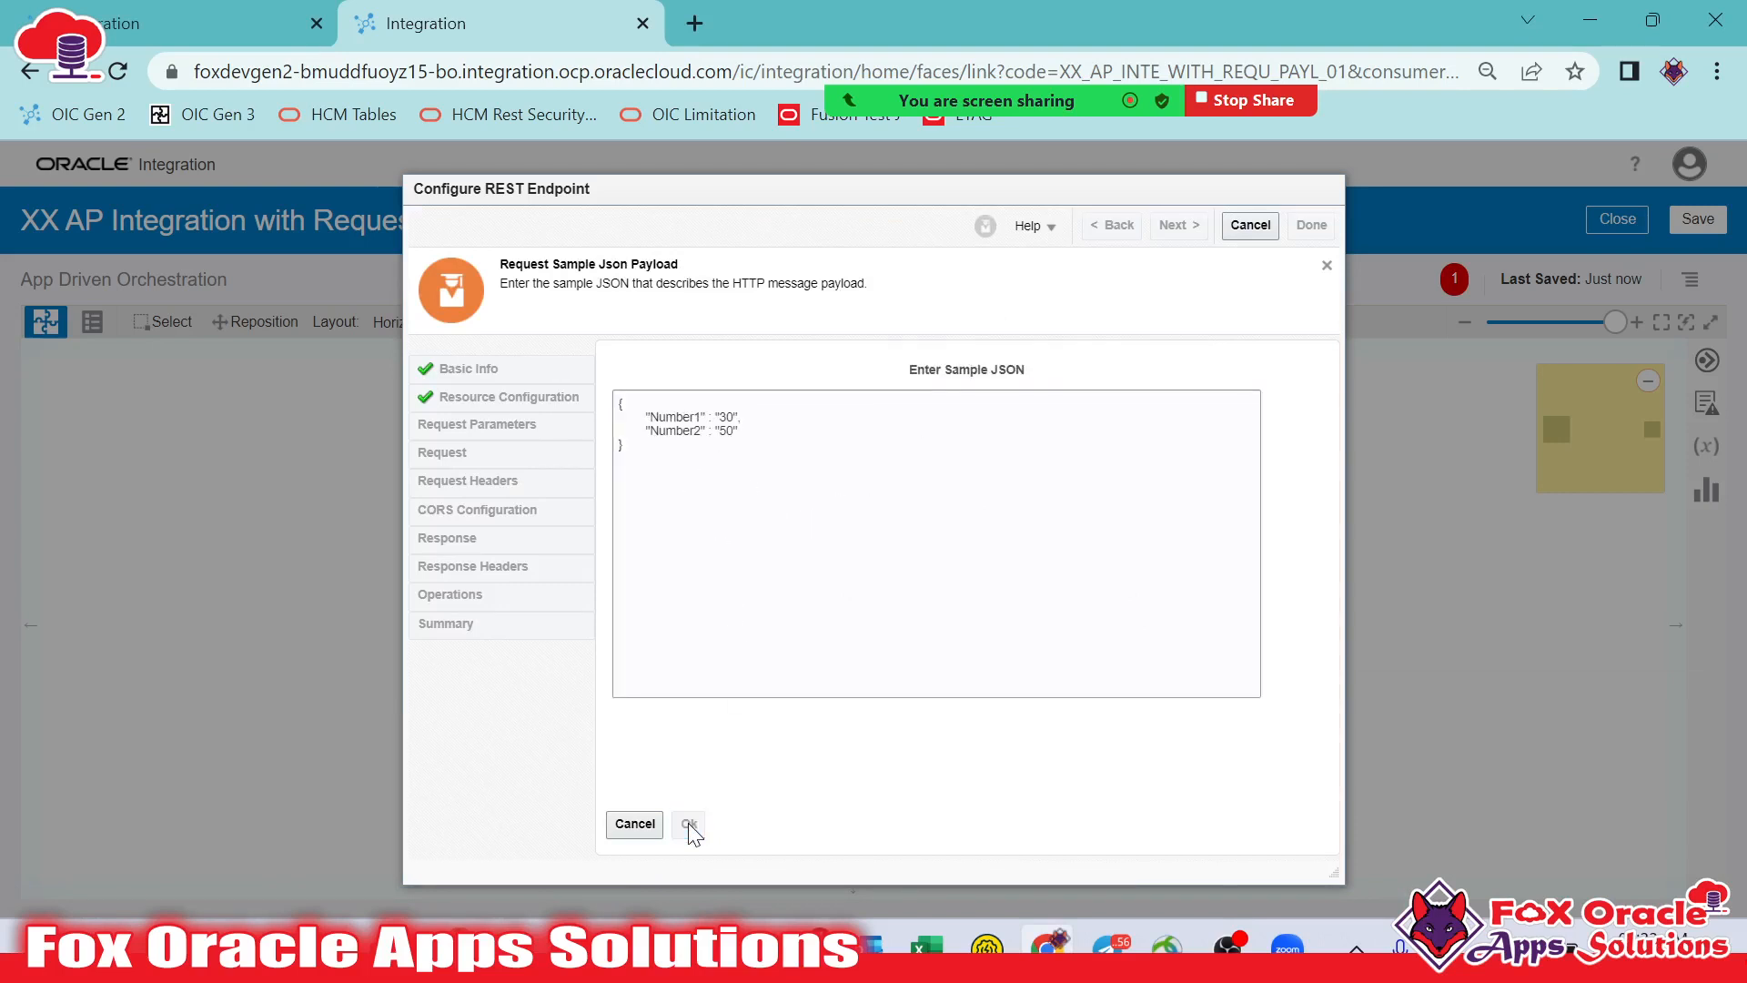
Reopen the inline request sample, review its Number1 and Number2 entries, and confirm it again
click(1142, 676)
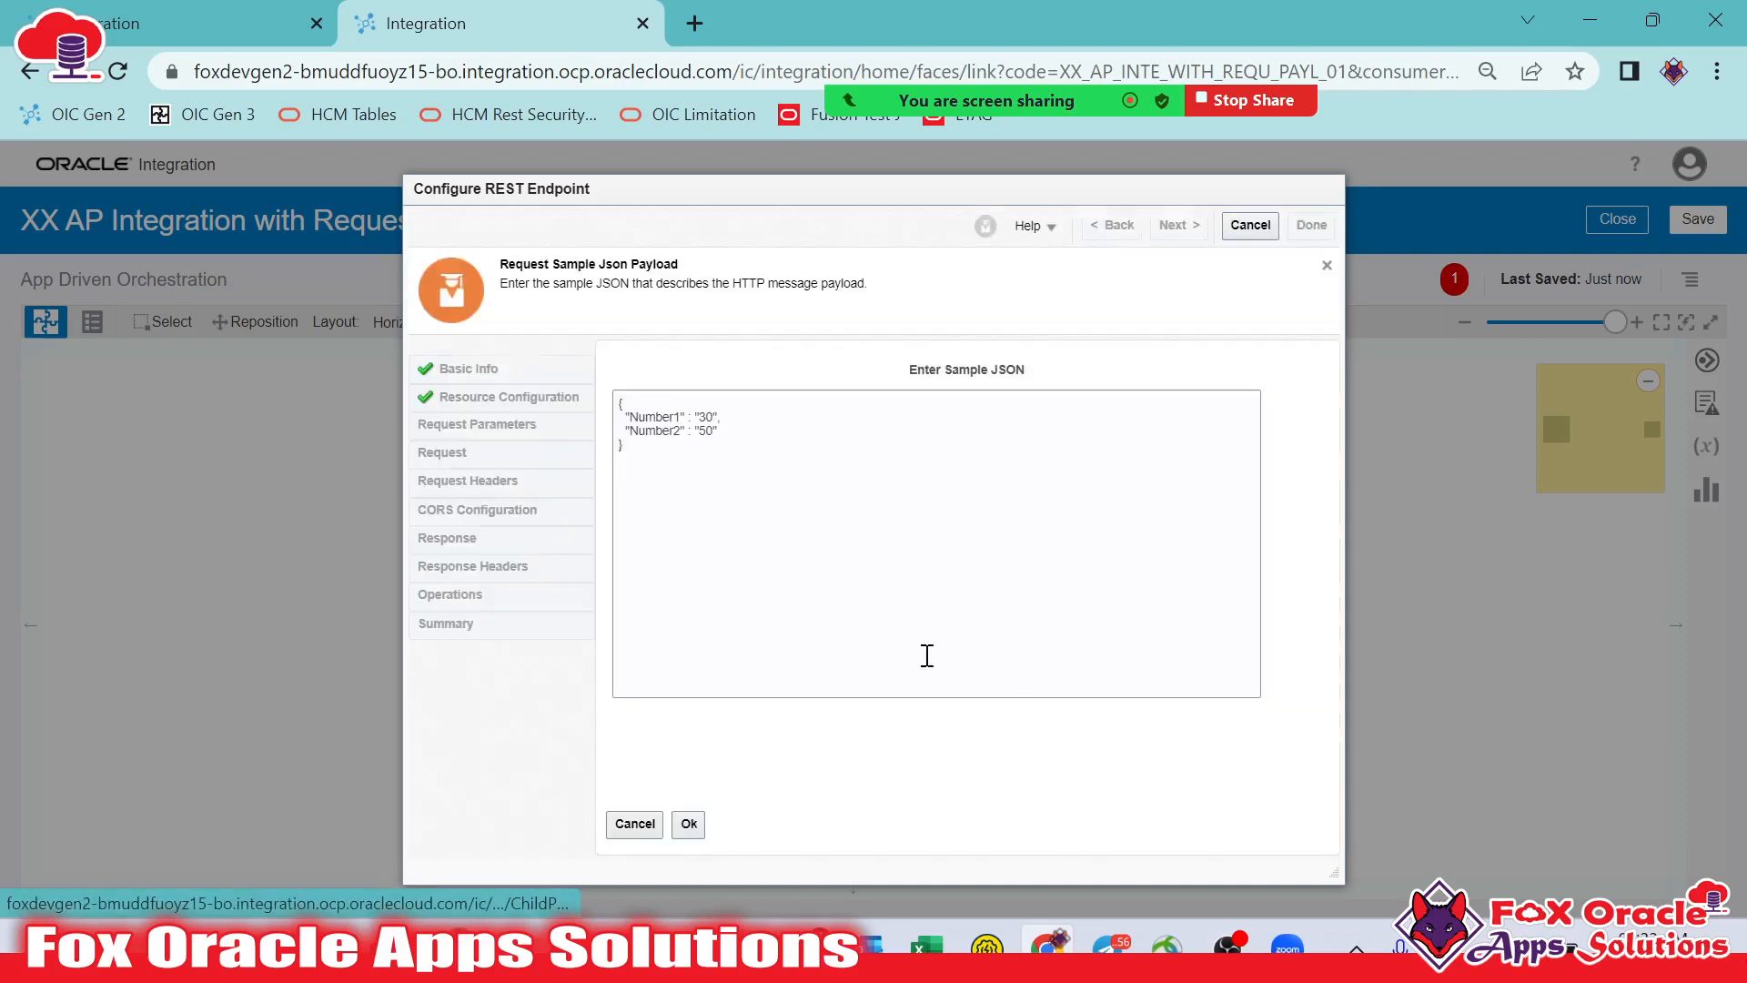
drag(694, 459, 592, 342)
click(591, 342)
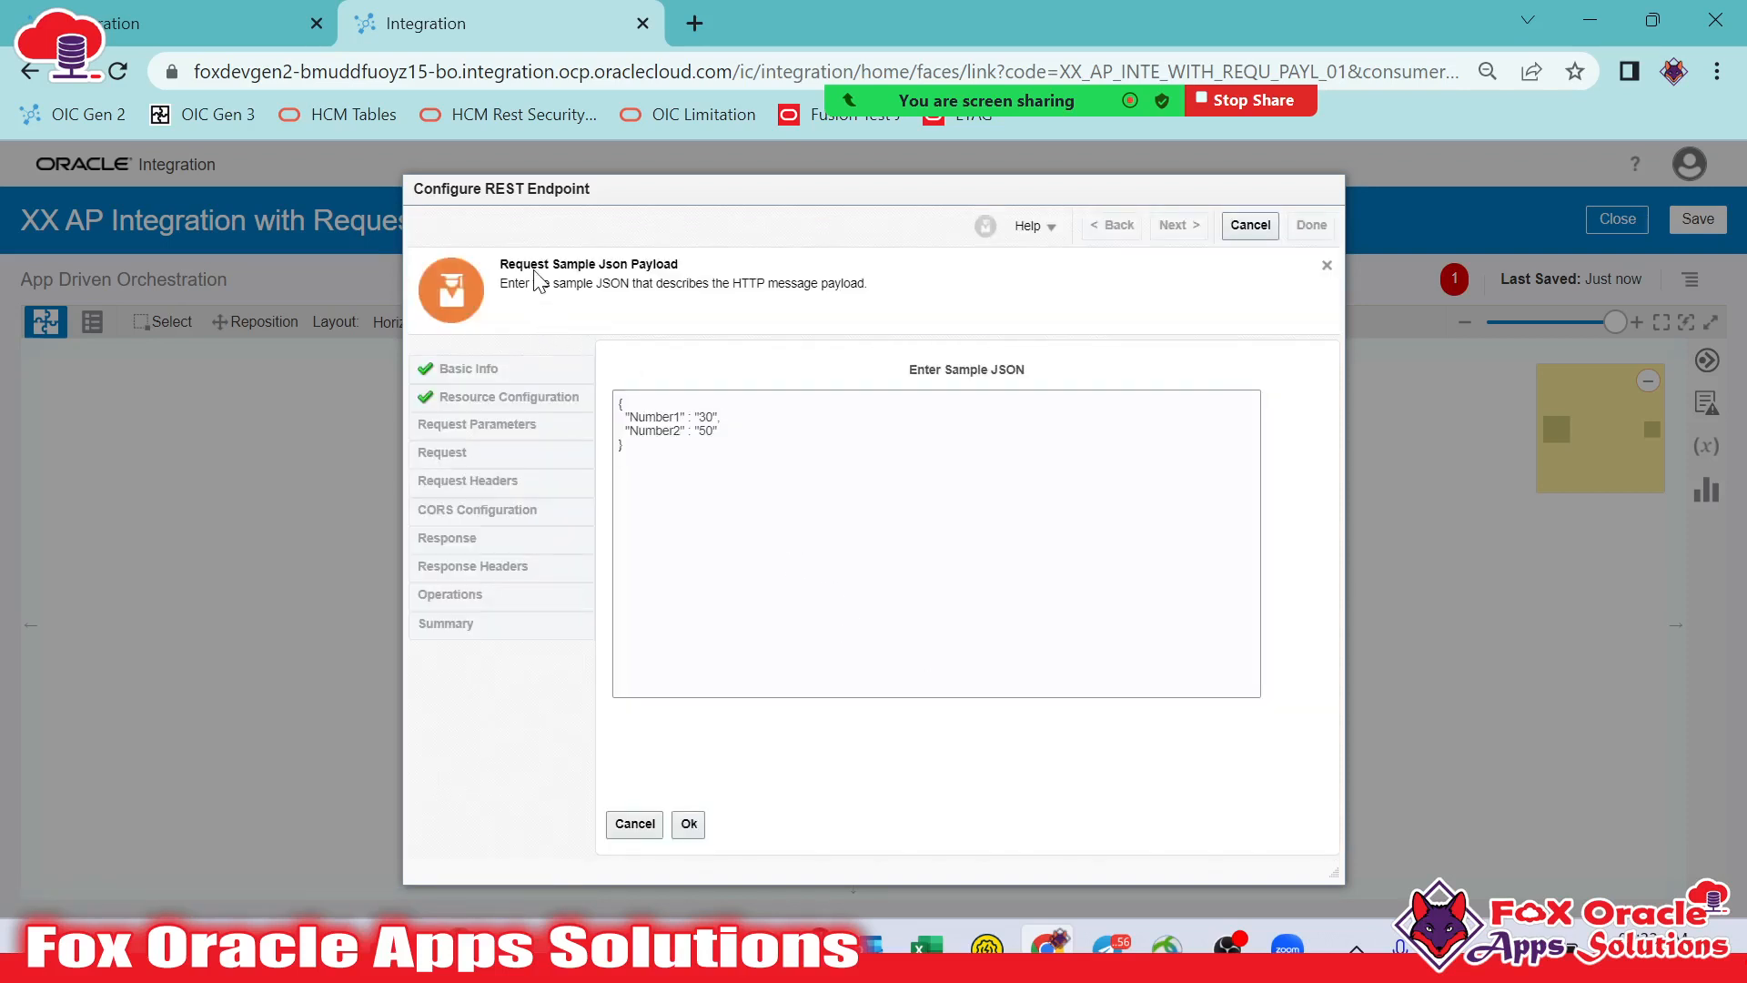
drag(626, 473, 603, 405)
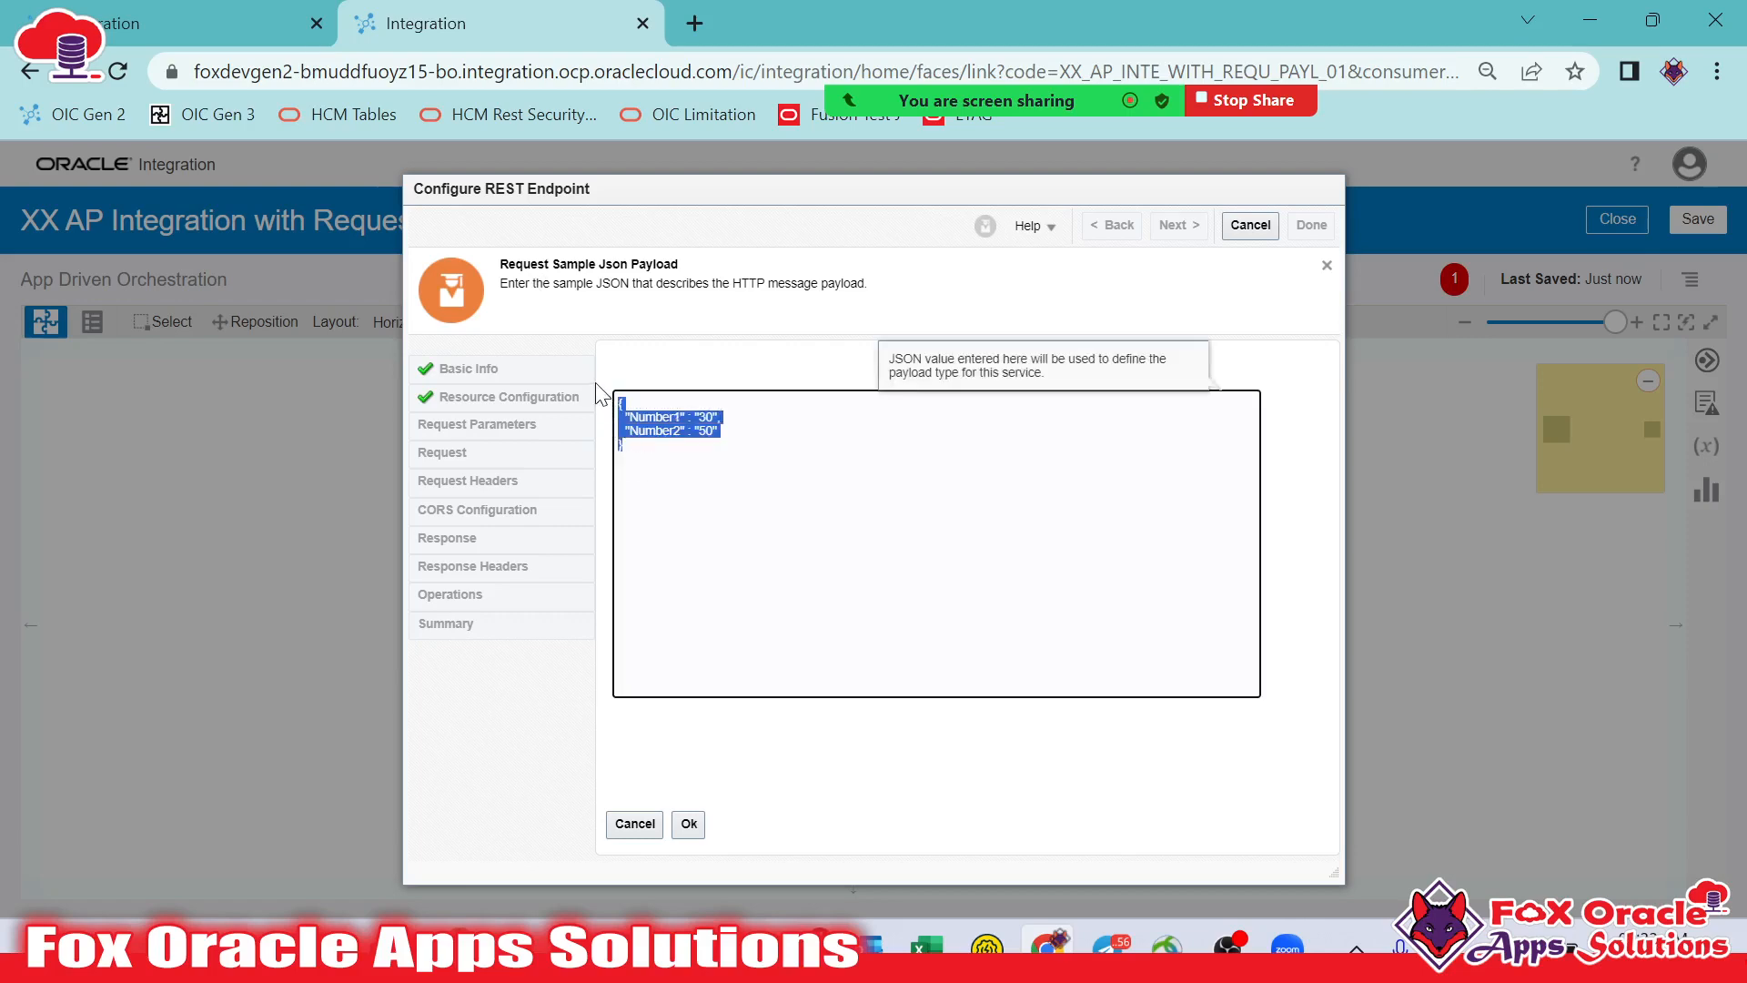
click(694, 476)
drag(694, 476, 558, 401)
click(737, 373)
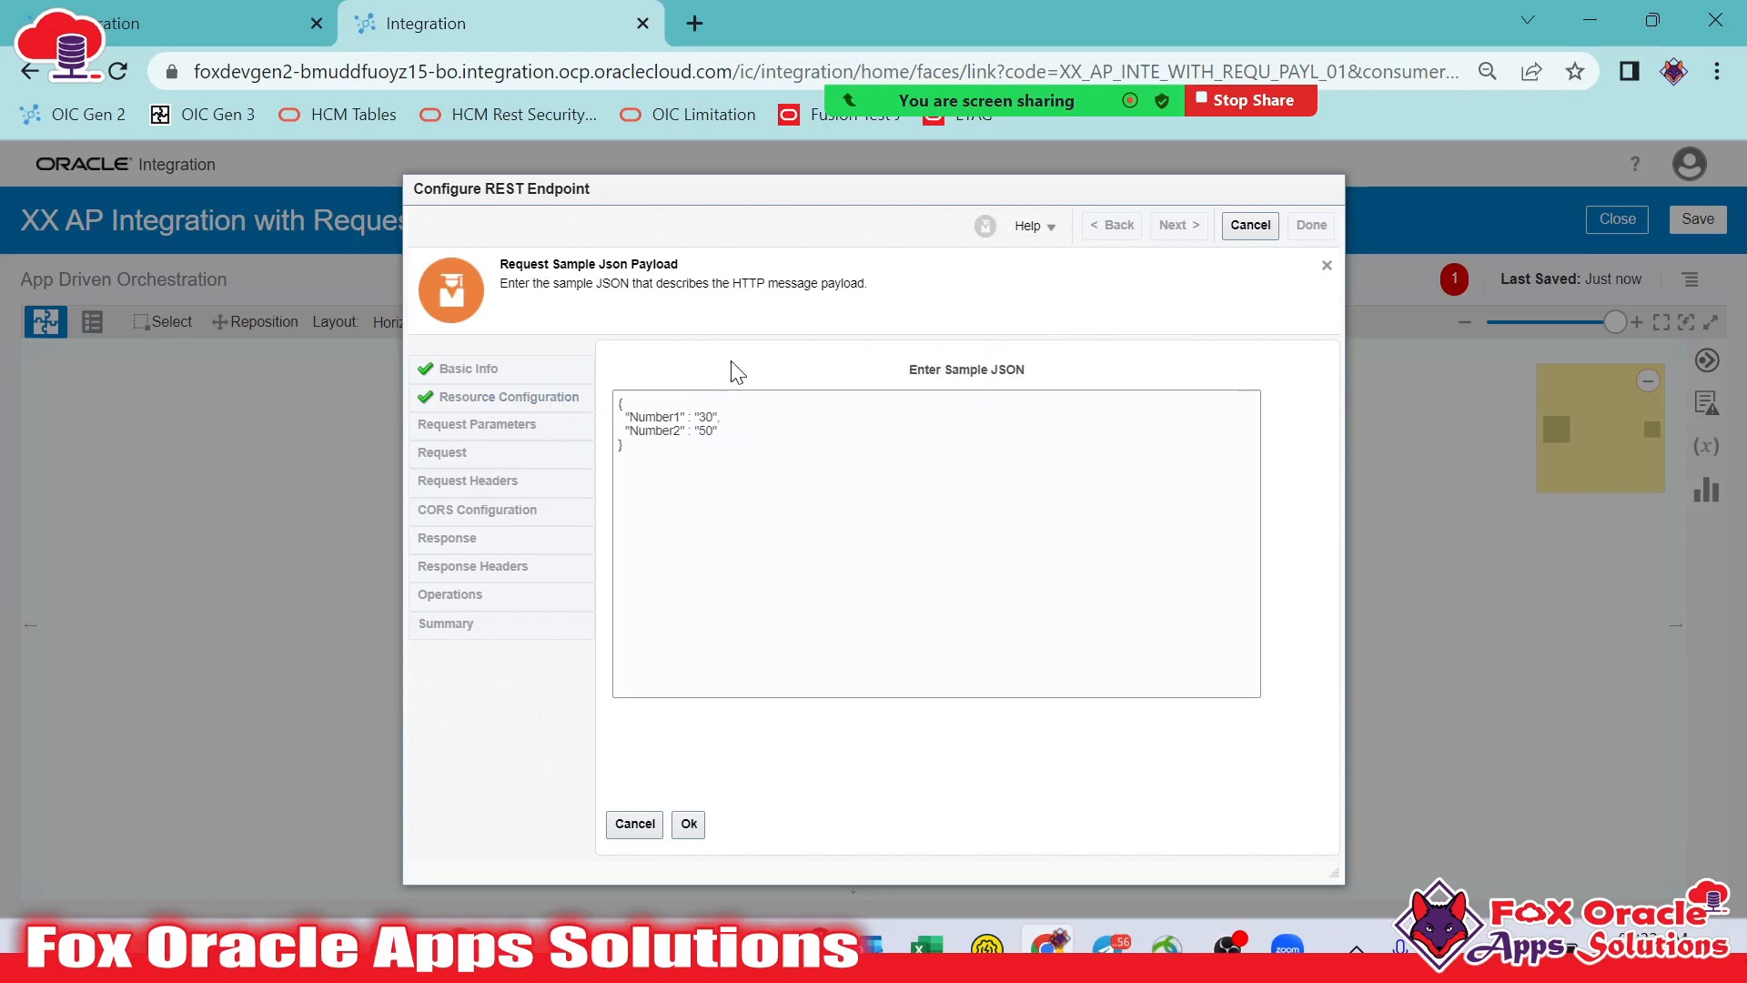
click(663, 448)
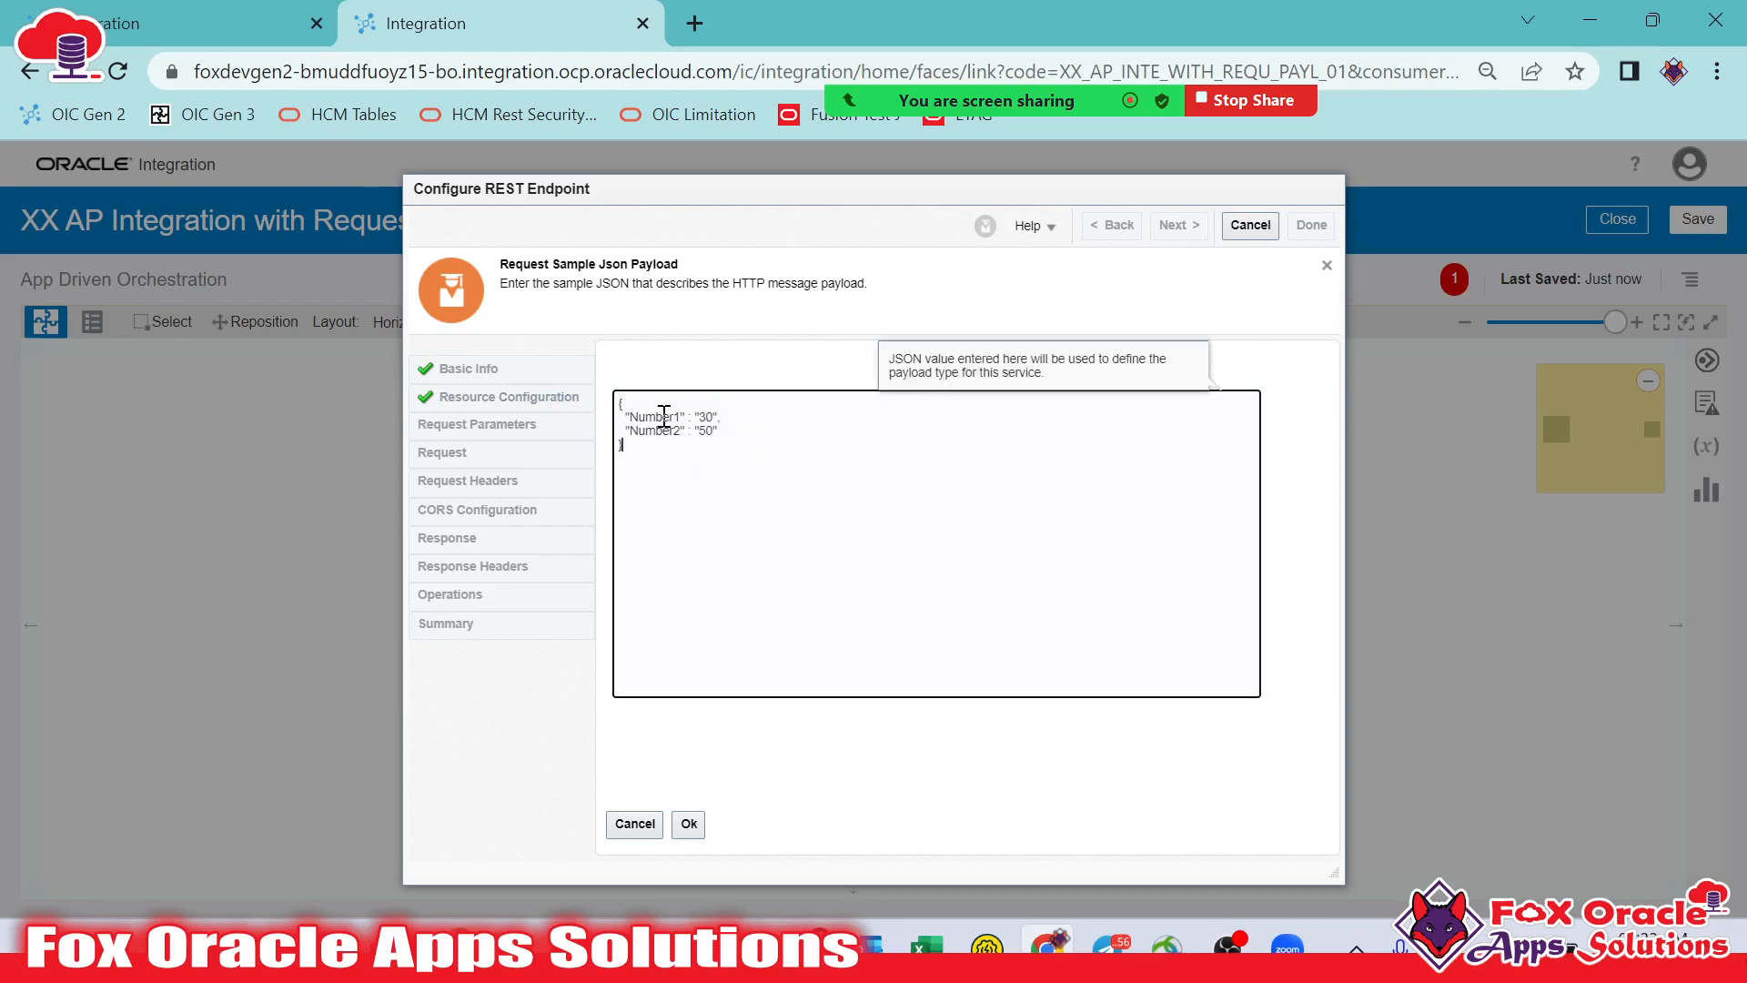
click(689, 824)
Check the payload format options, keep JSON Sample with the JSON media type, and finish the startREST endpoint configuration
click(773, 633)
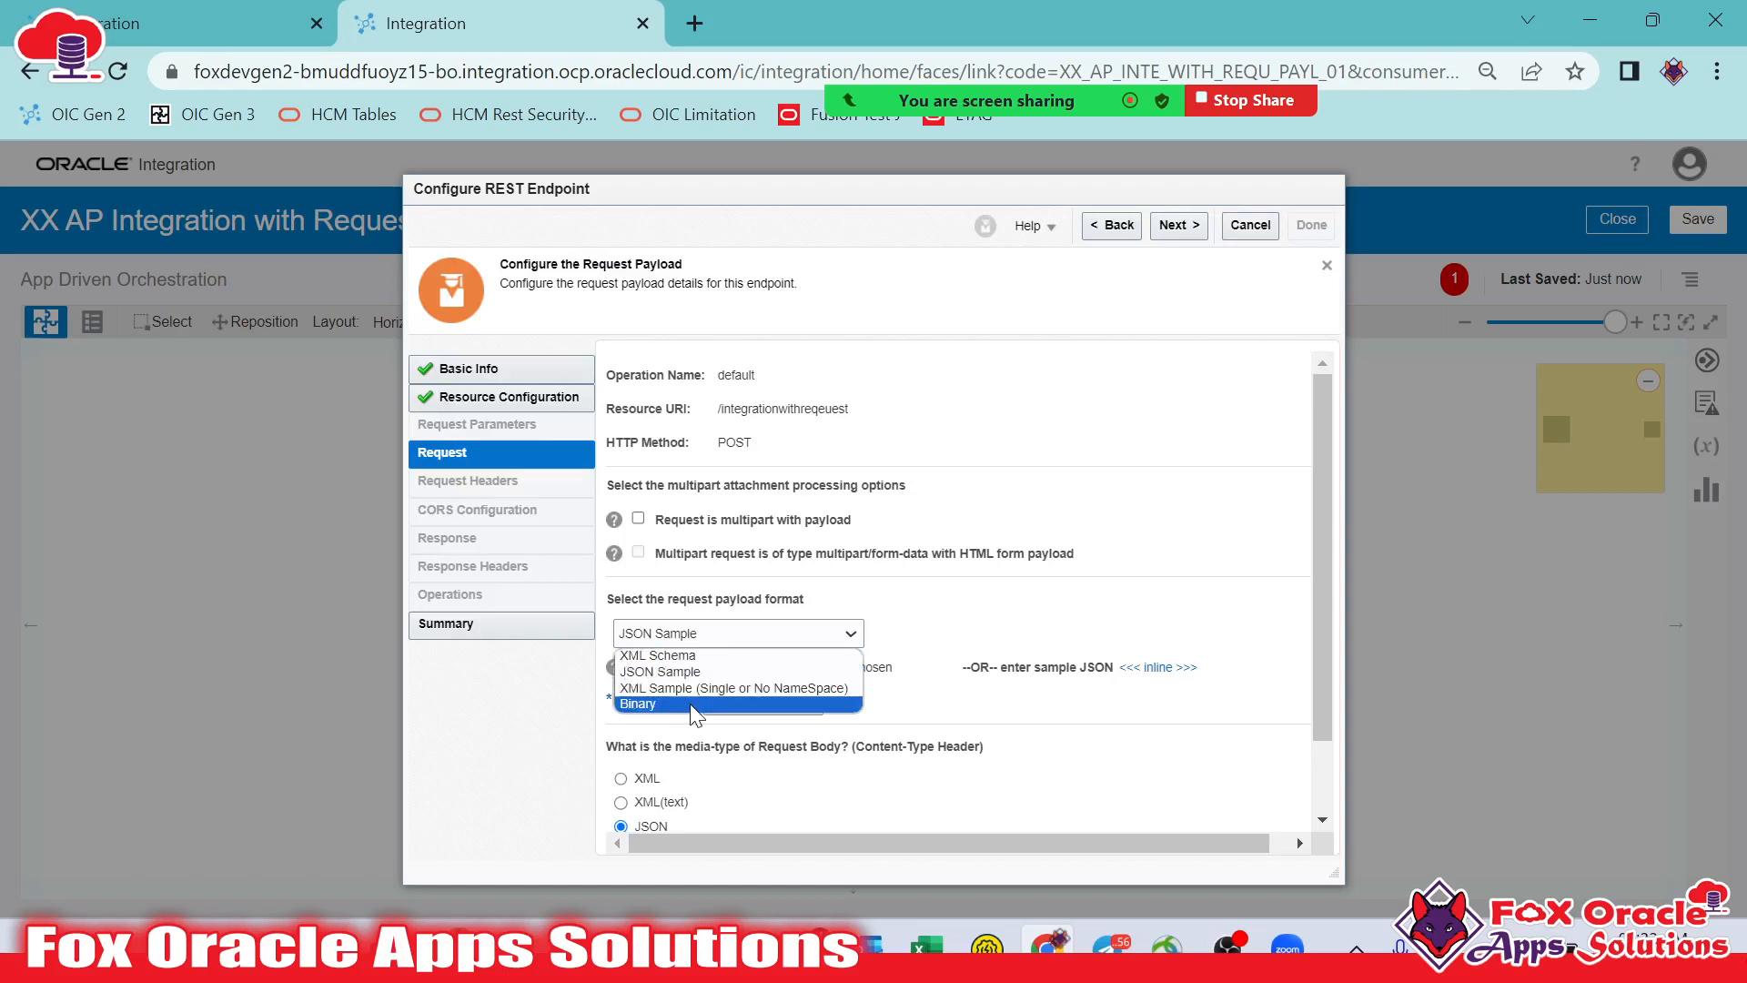
click(887, 575)
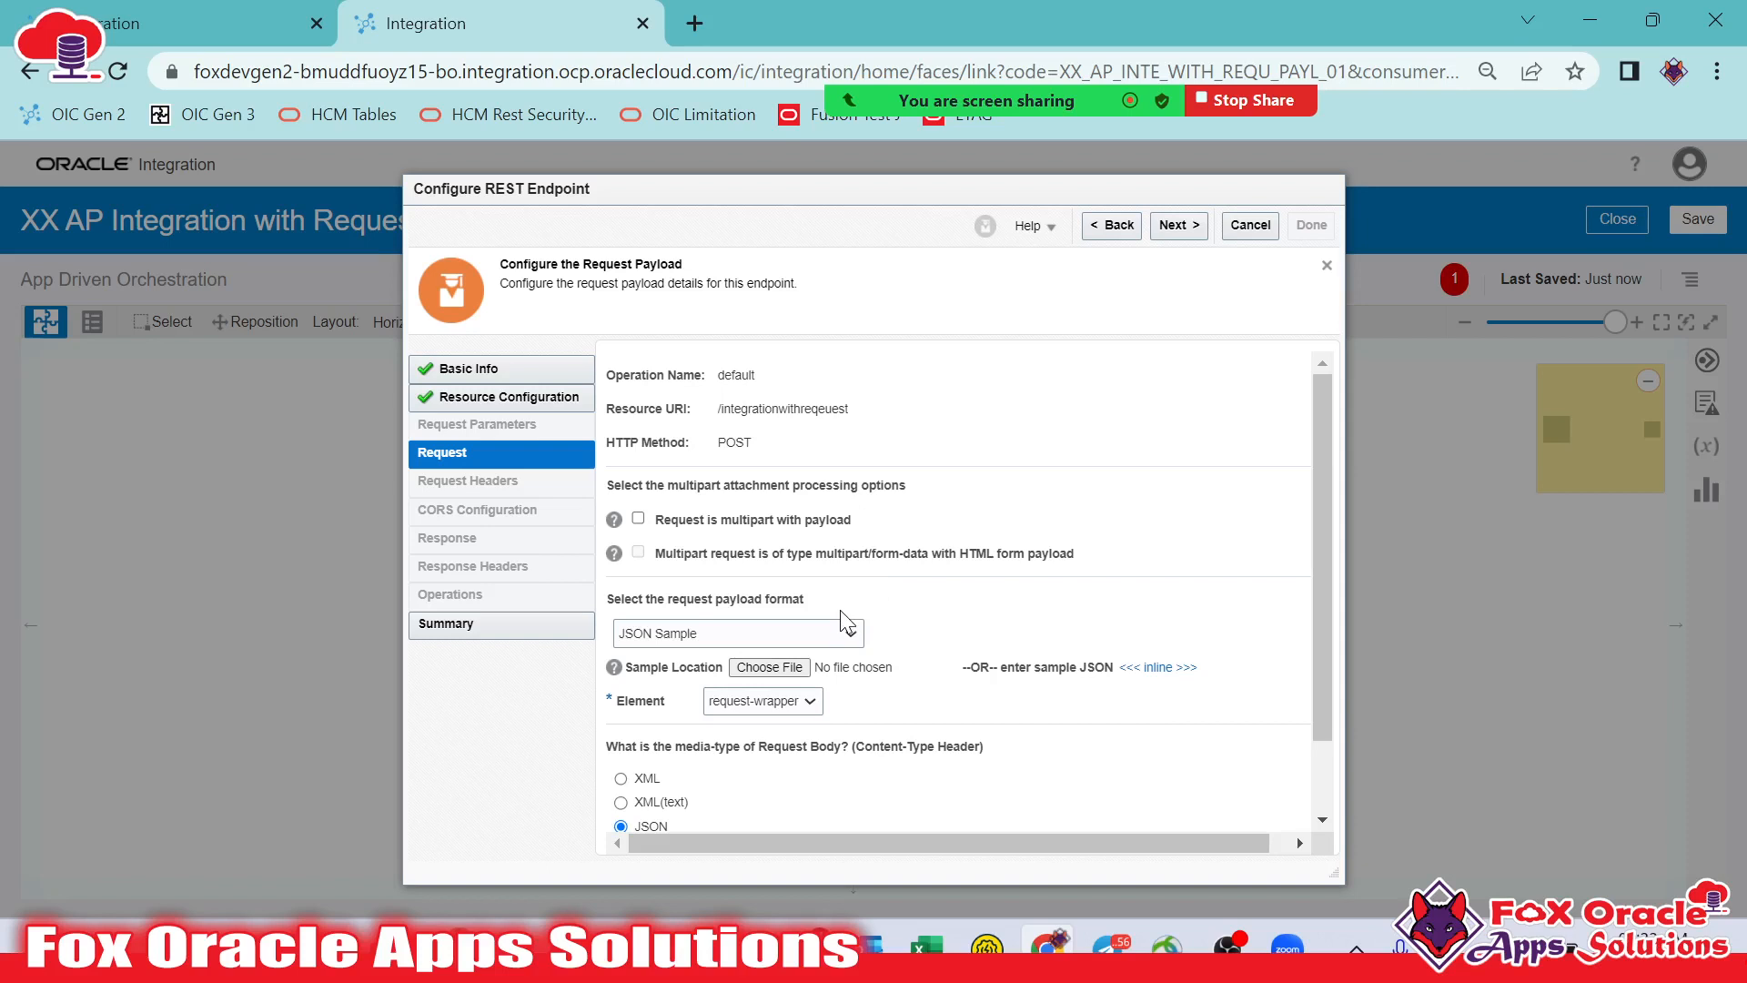
scroll(921, 578, down, 1)
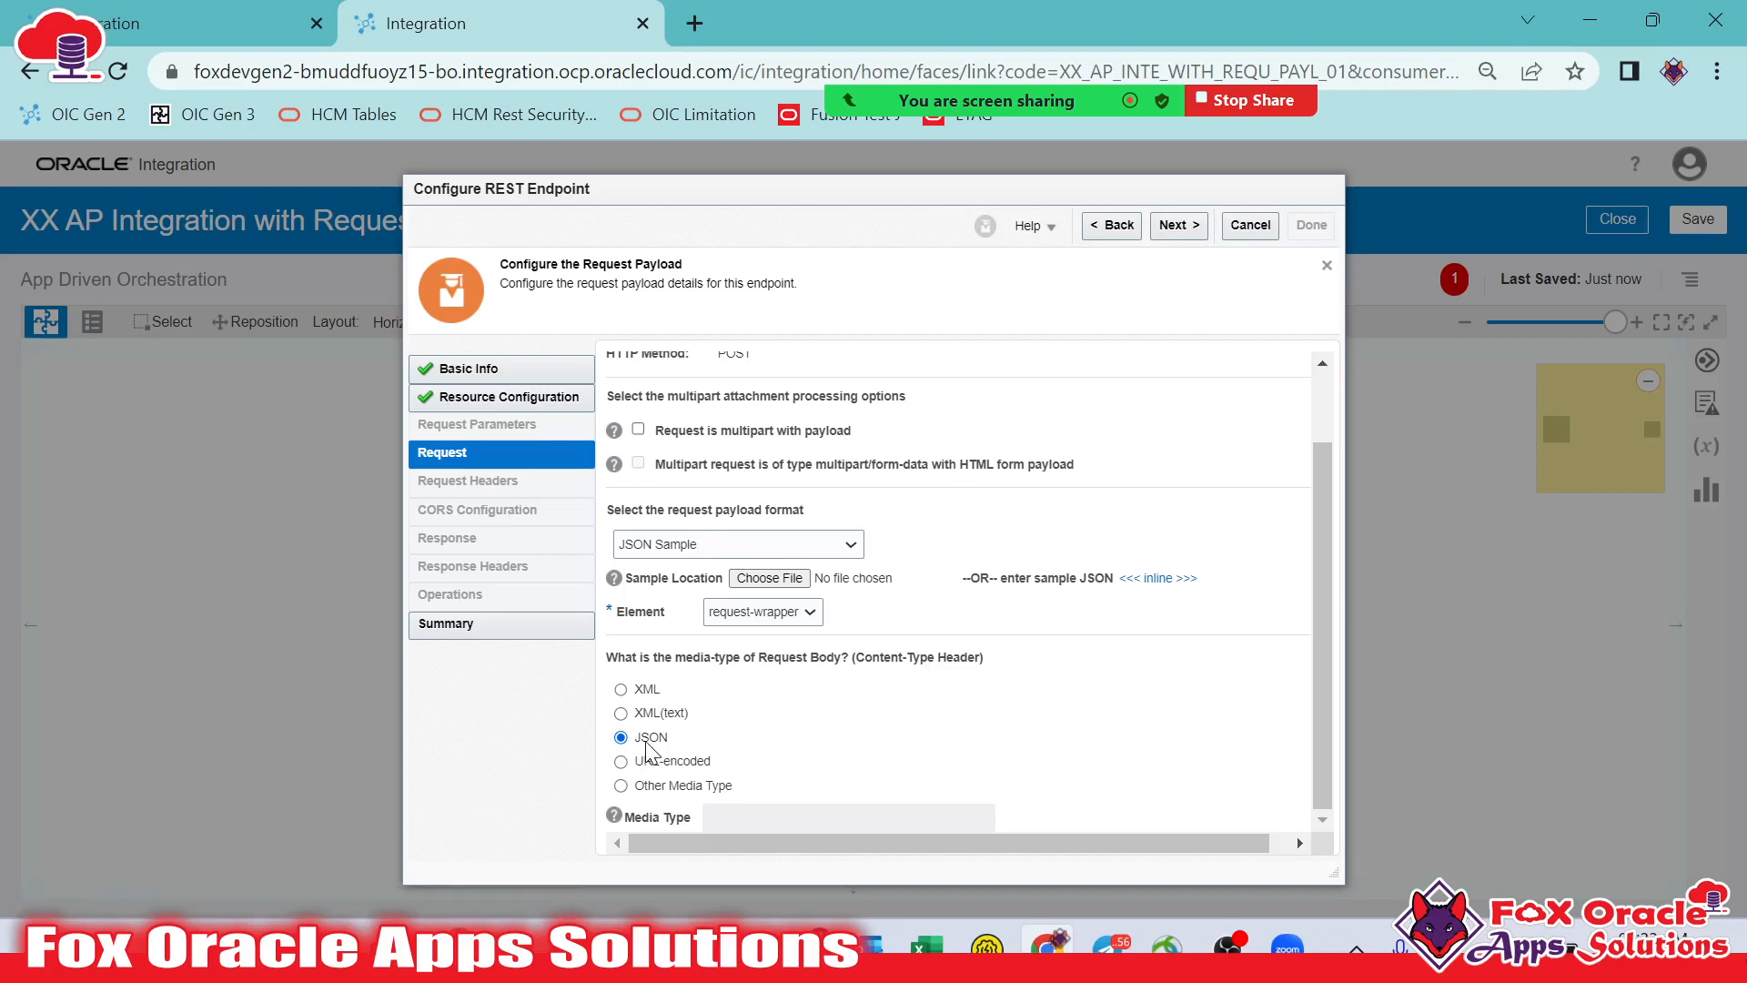
click(1177, 227)
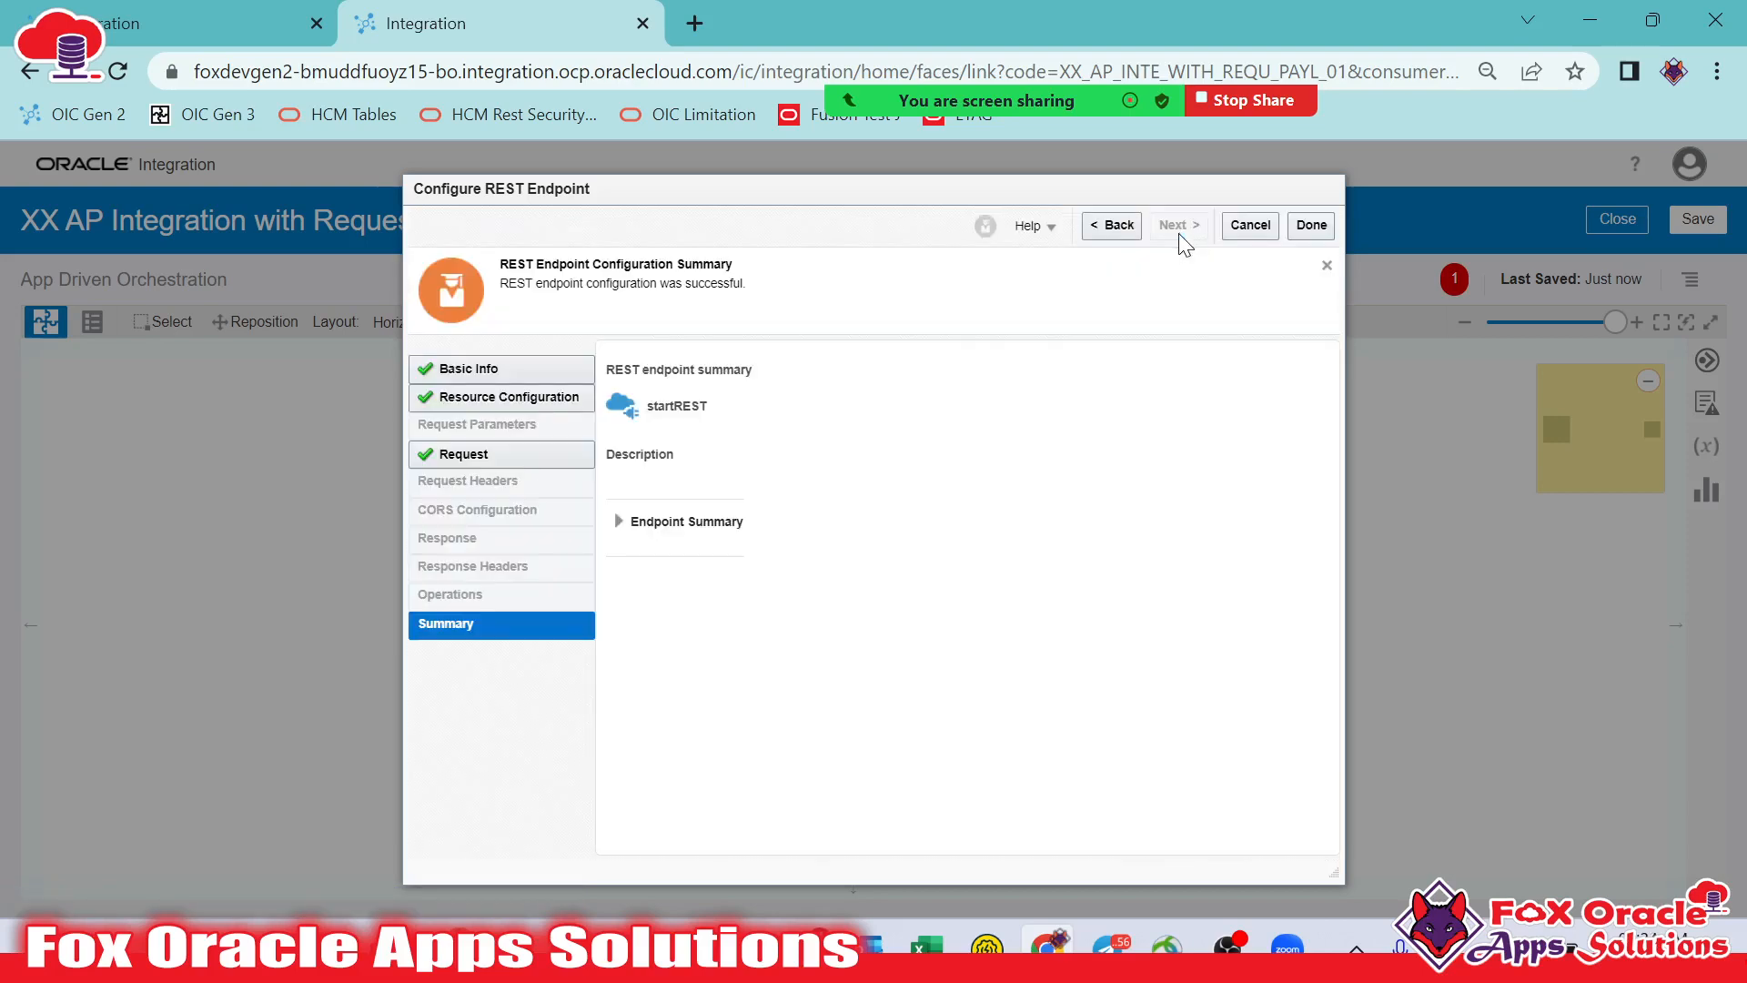
click(1308, 228)
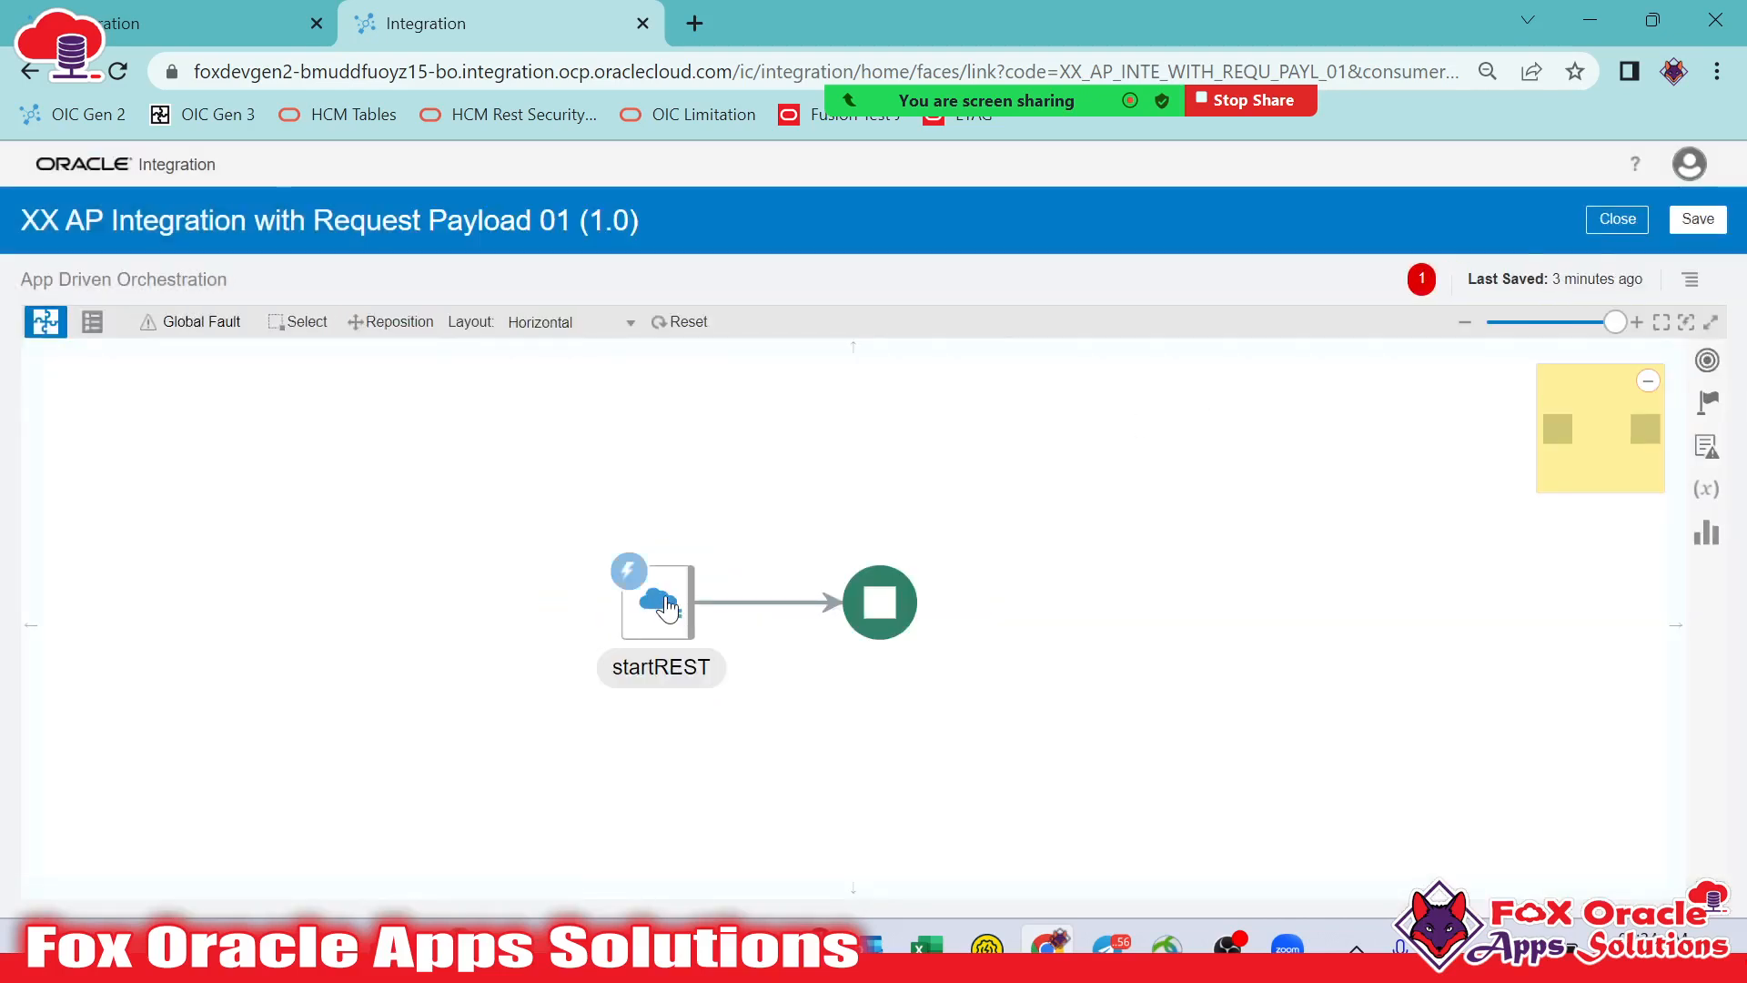
Move the flow's end node farther away from the startREST trigger on the canvas
click(665, 601)
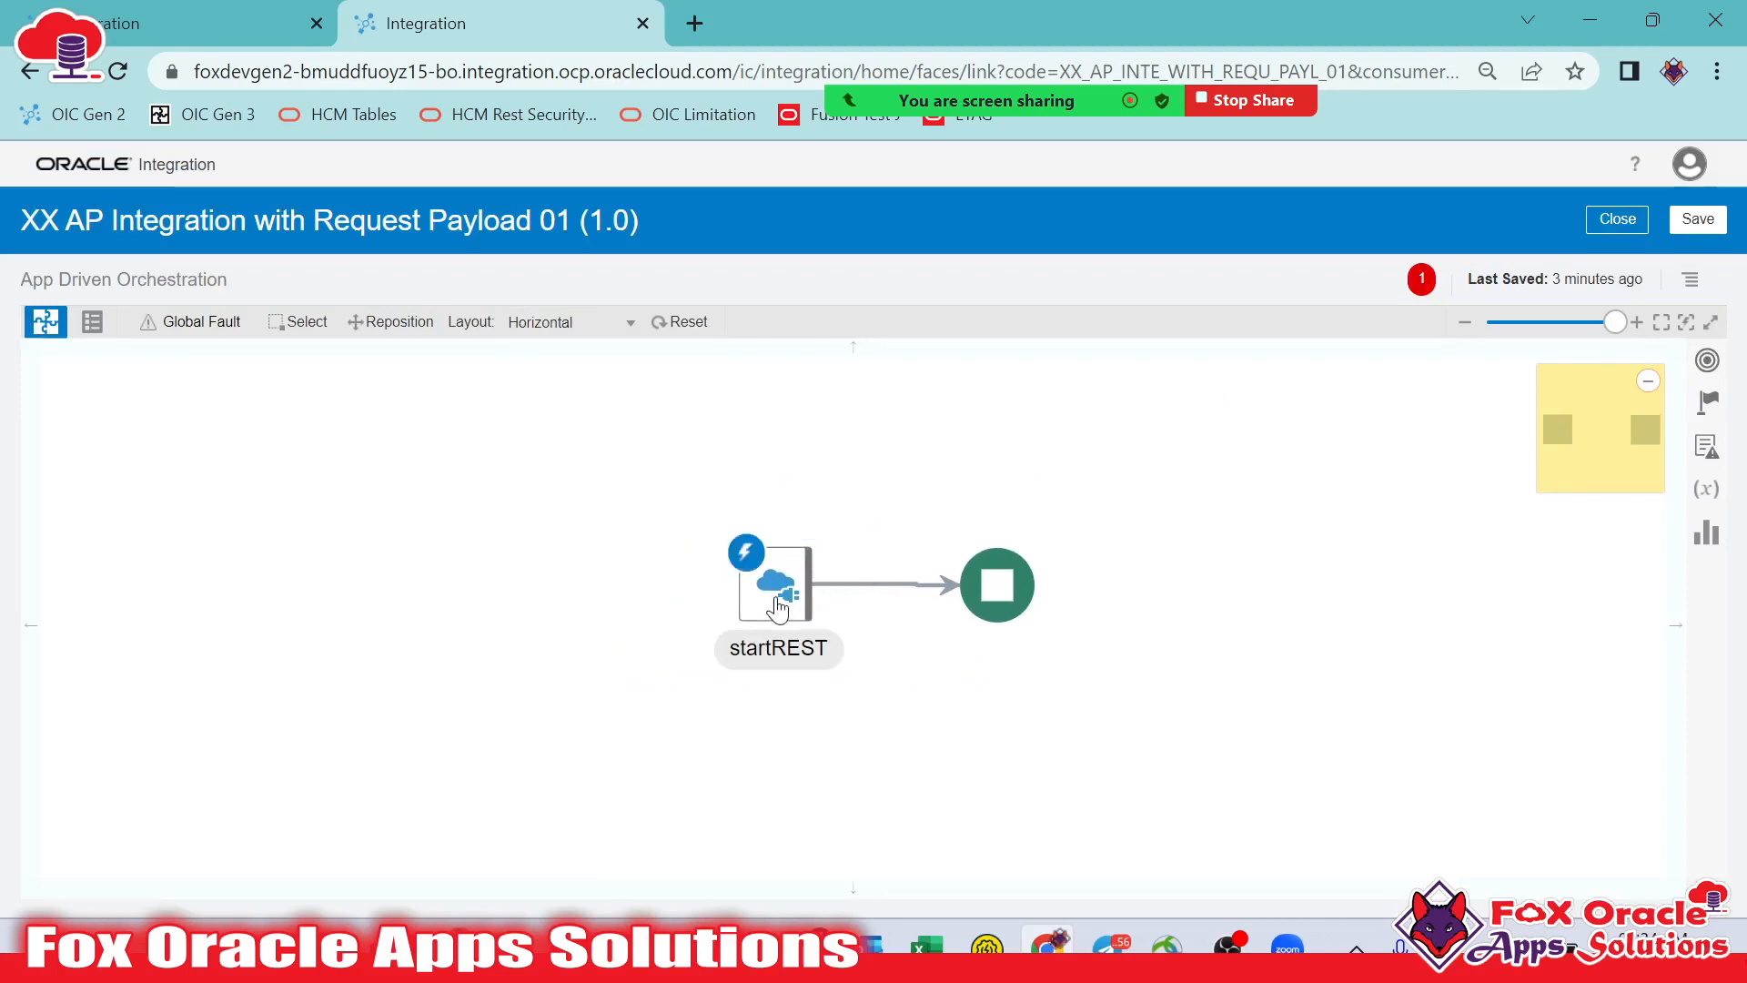
click(775, 610)
drag(1001, 582, 1177, 546)
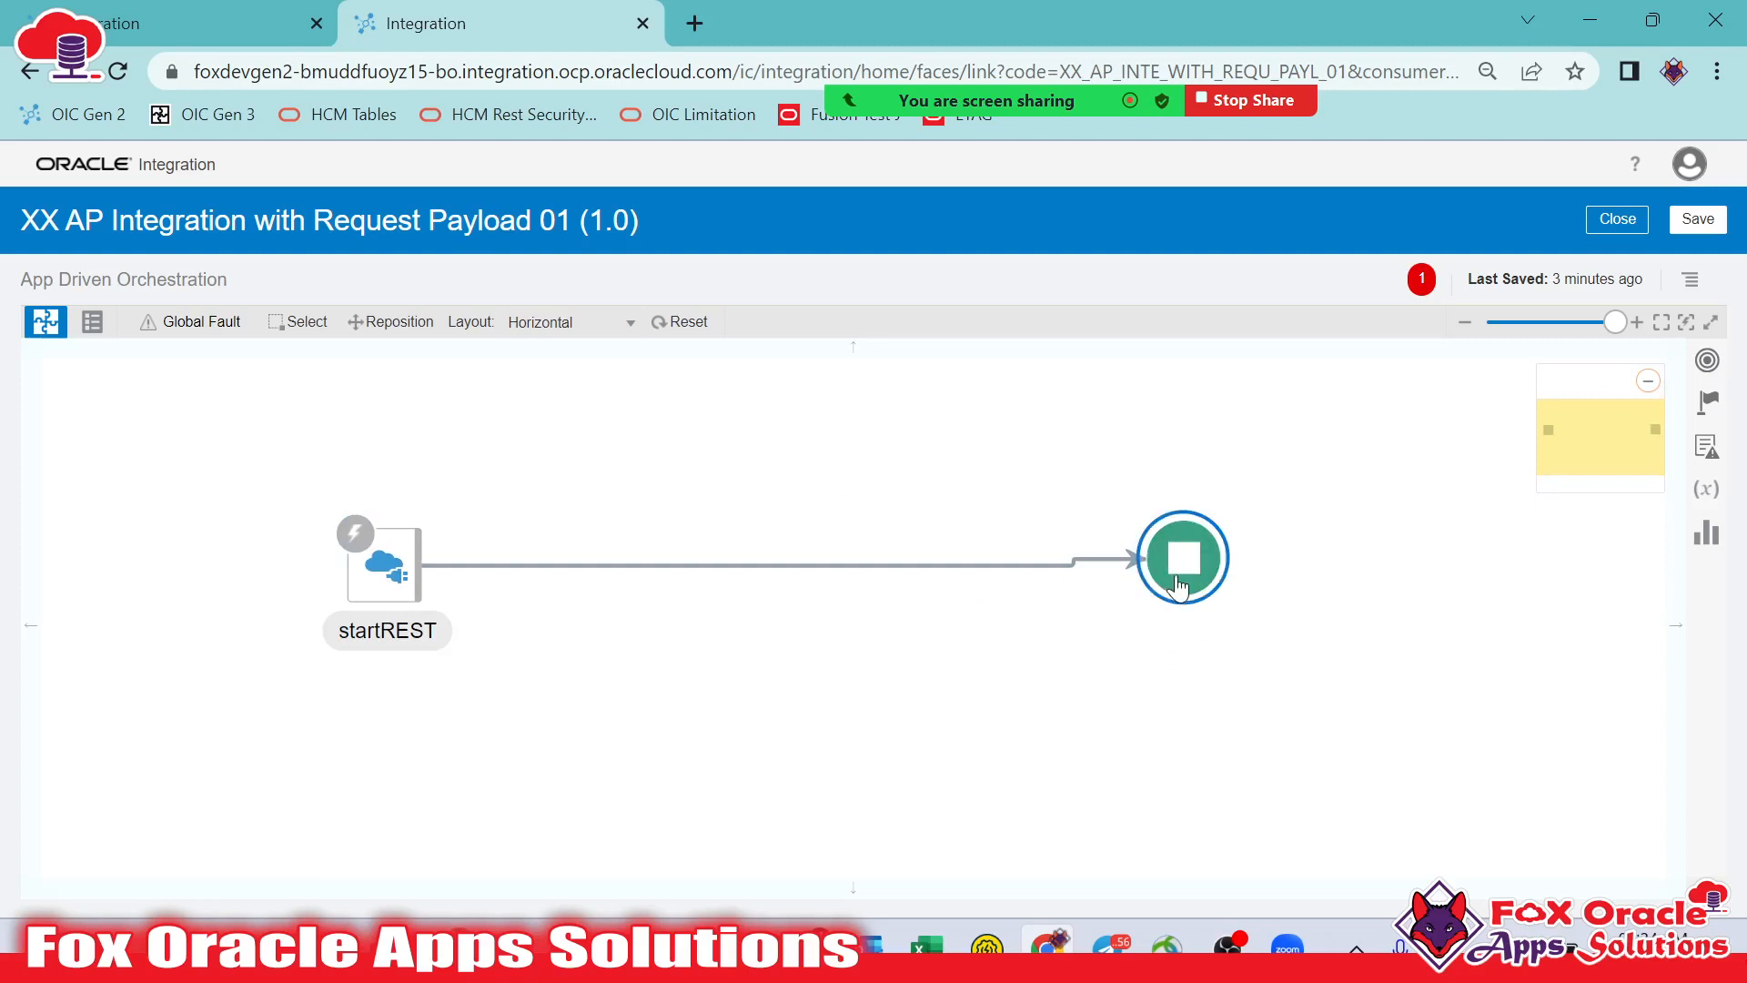
drag(1177, 569, 1175, 584)
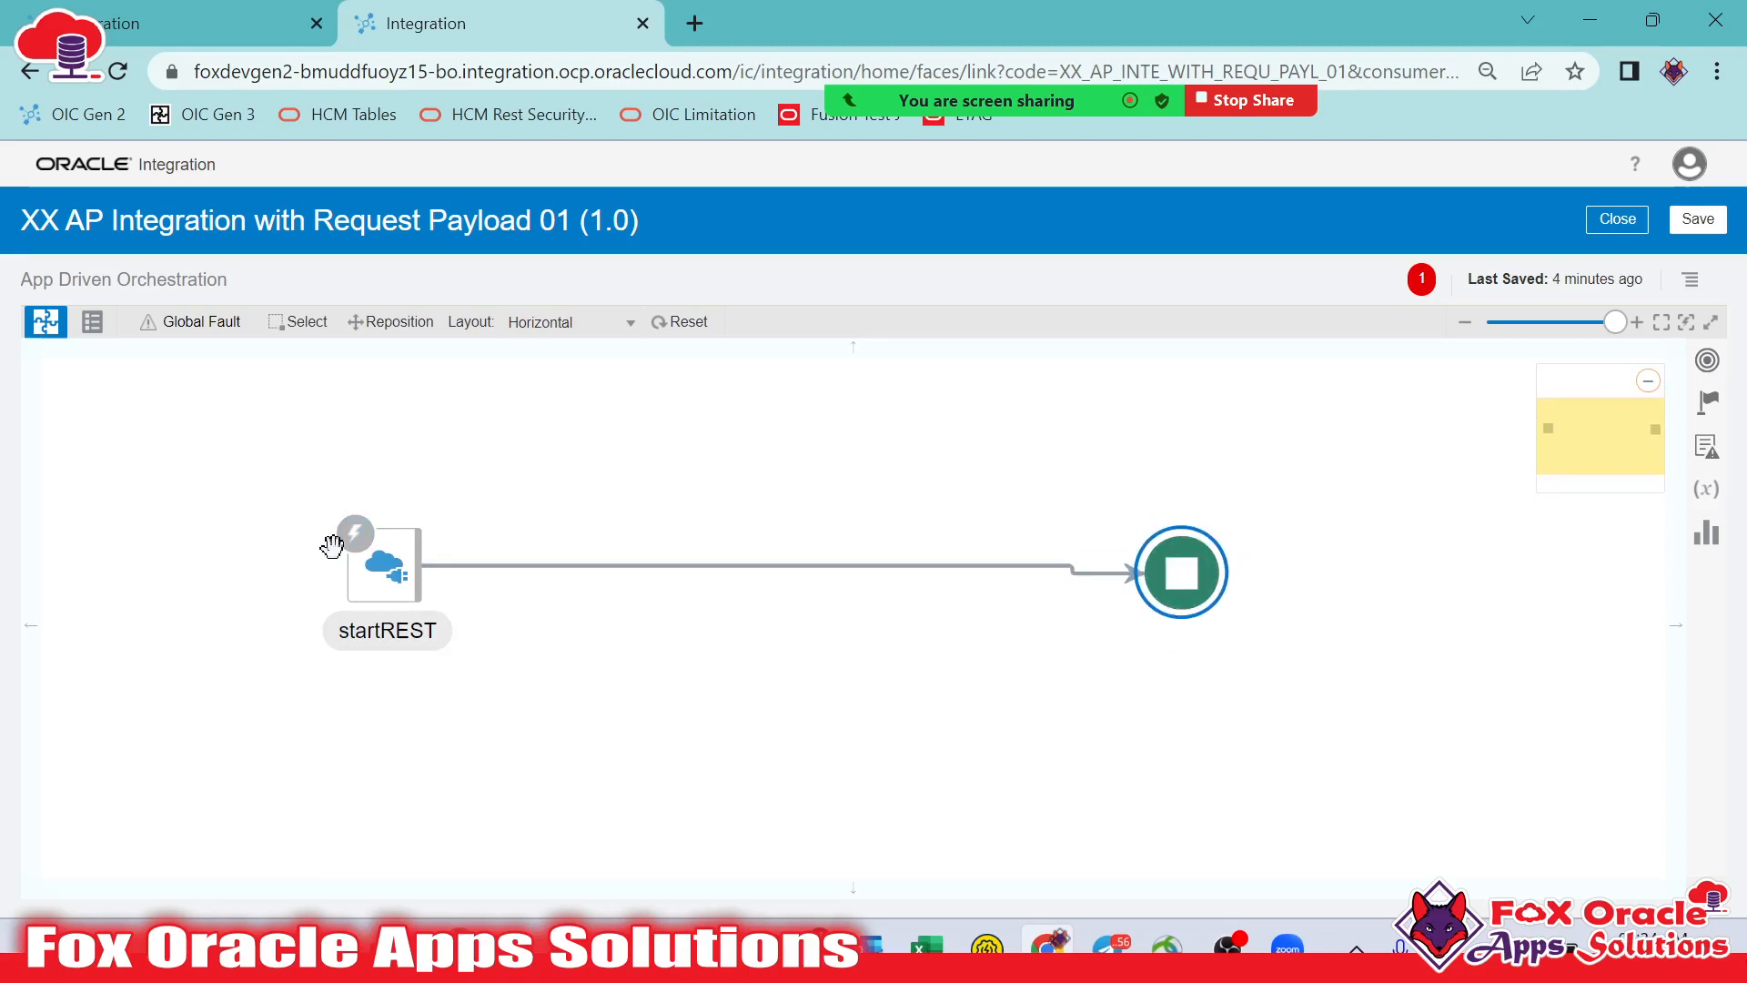
click(407, 591)
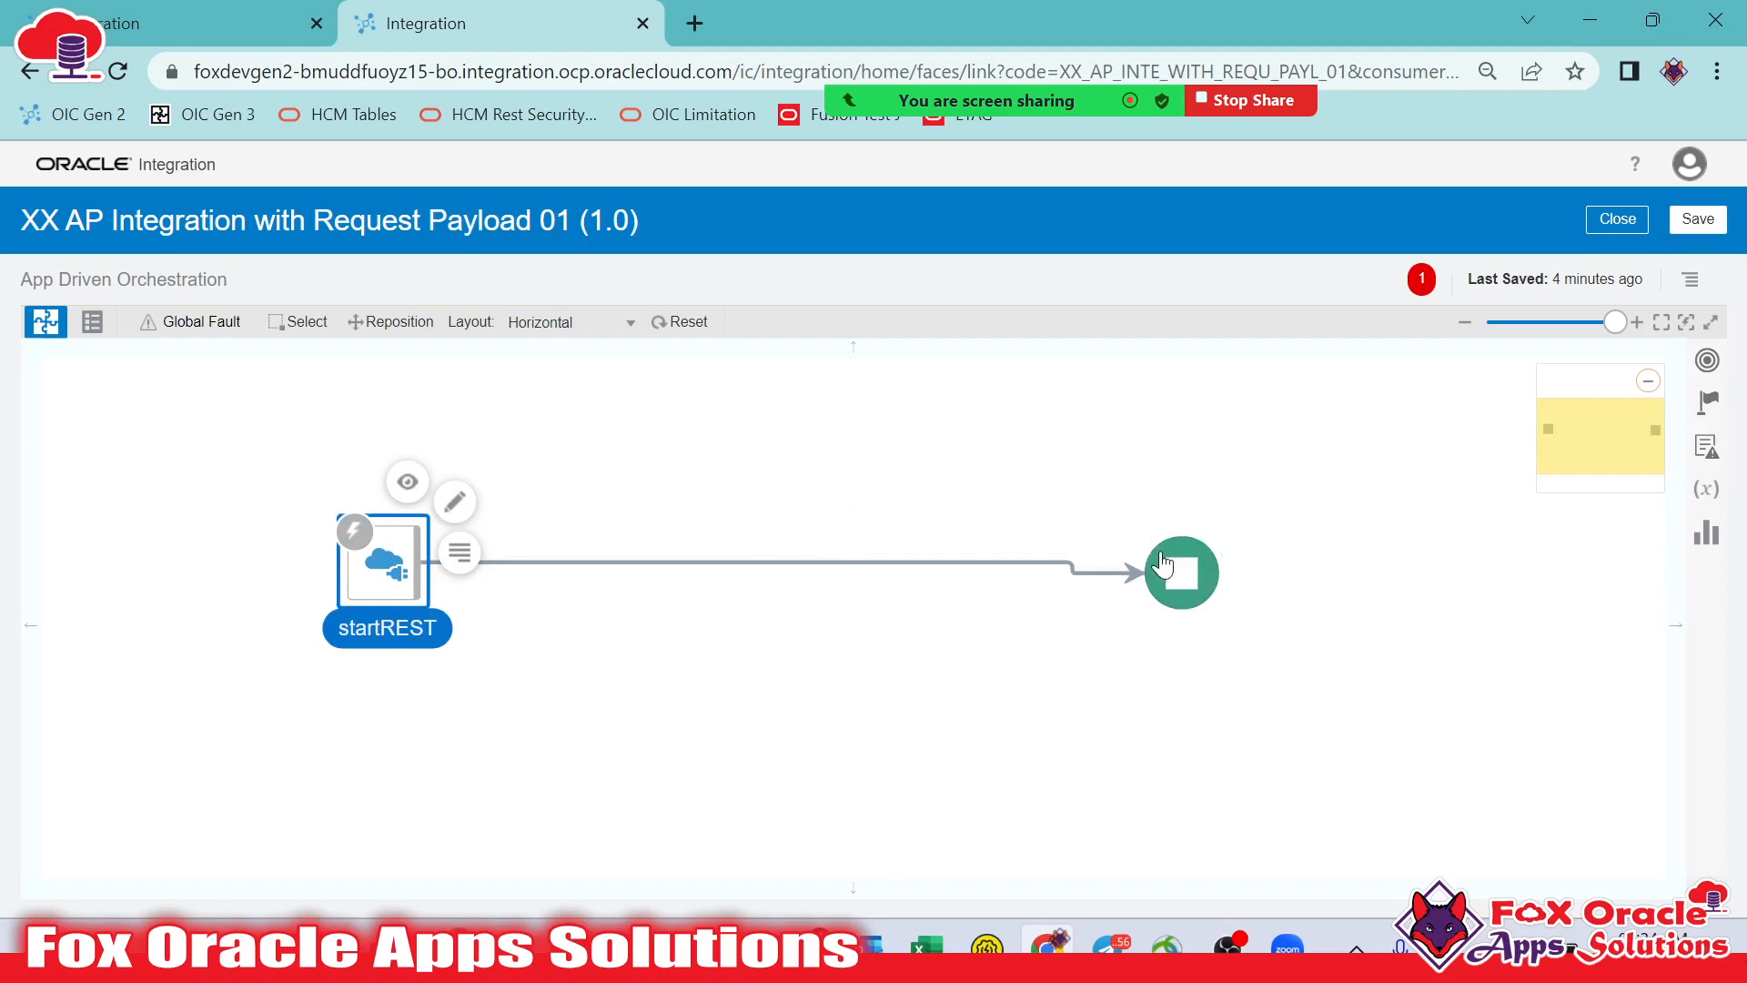
click(1210, 580)
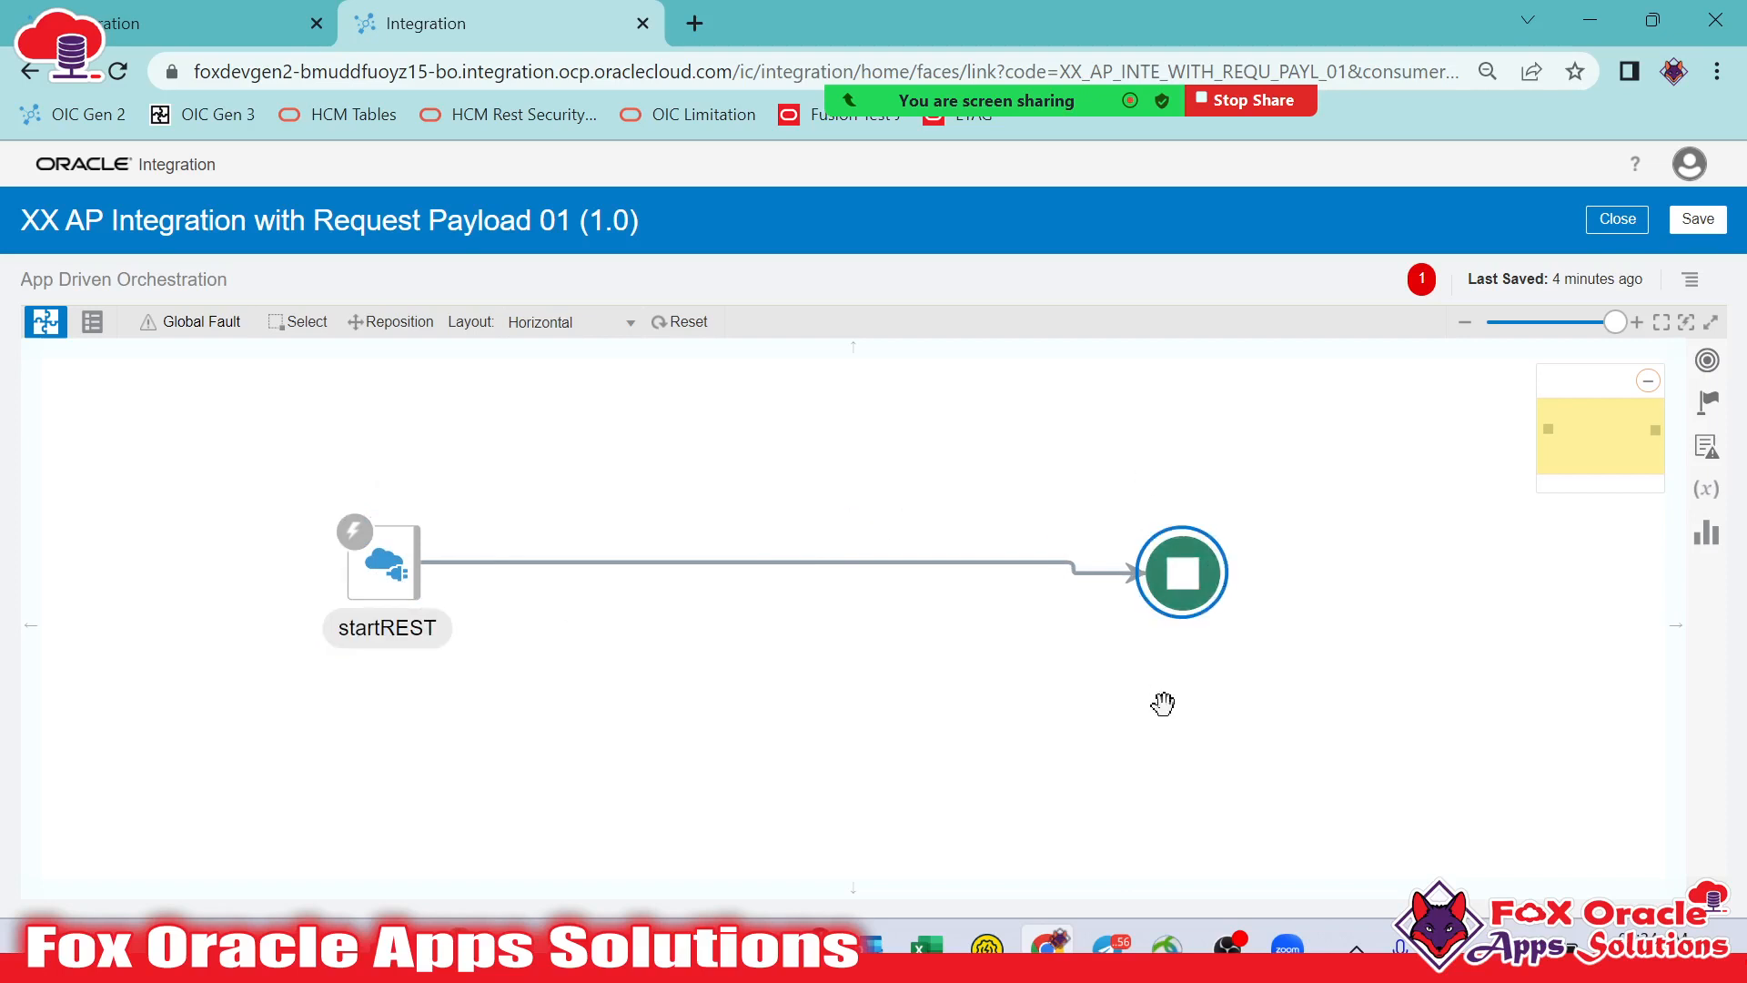
Add an Assign action named default_assign to the flow between startREST and the end node
click(1120, 728)
drag(1038, 686, 1064, 718)
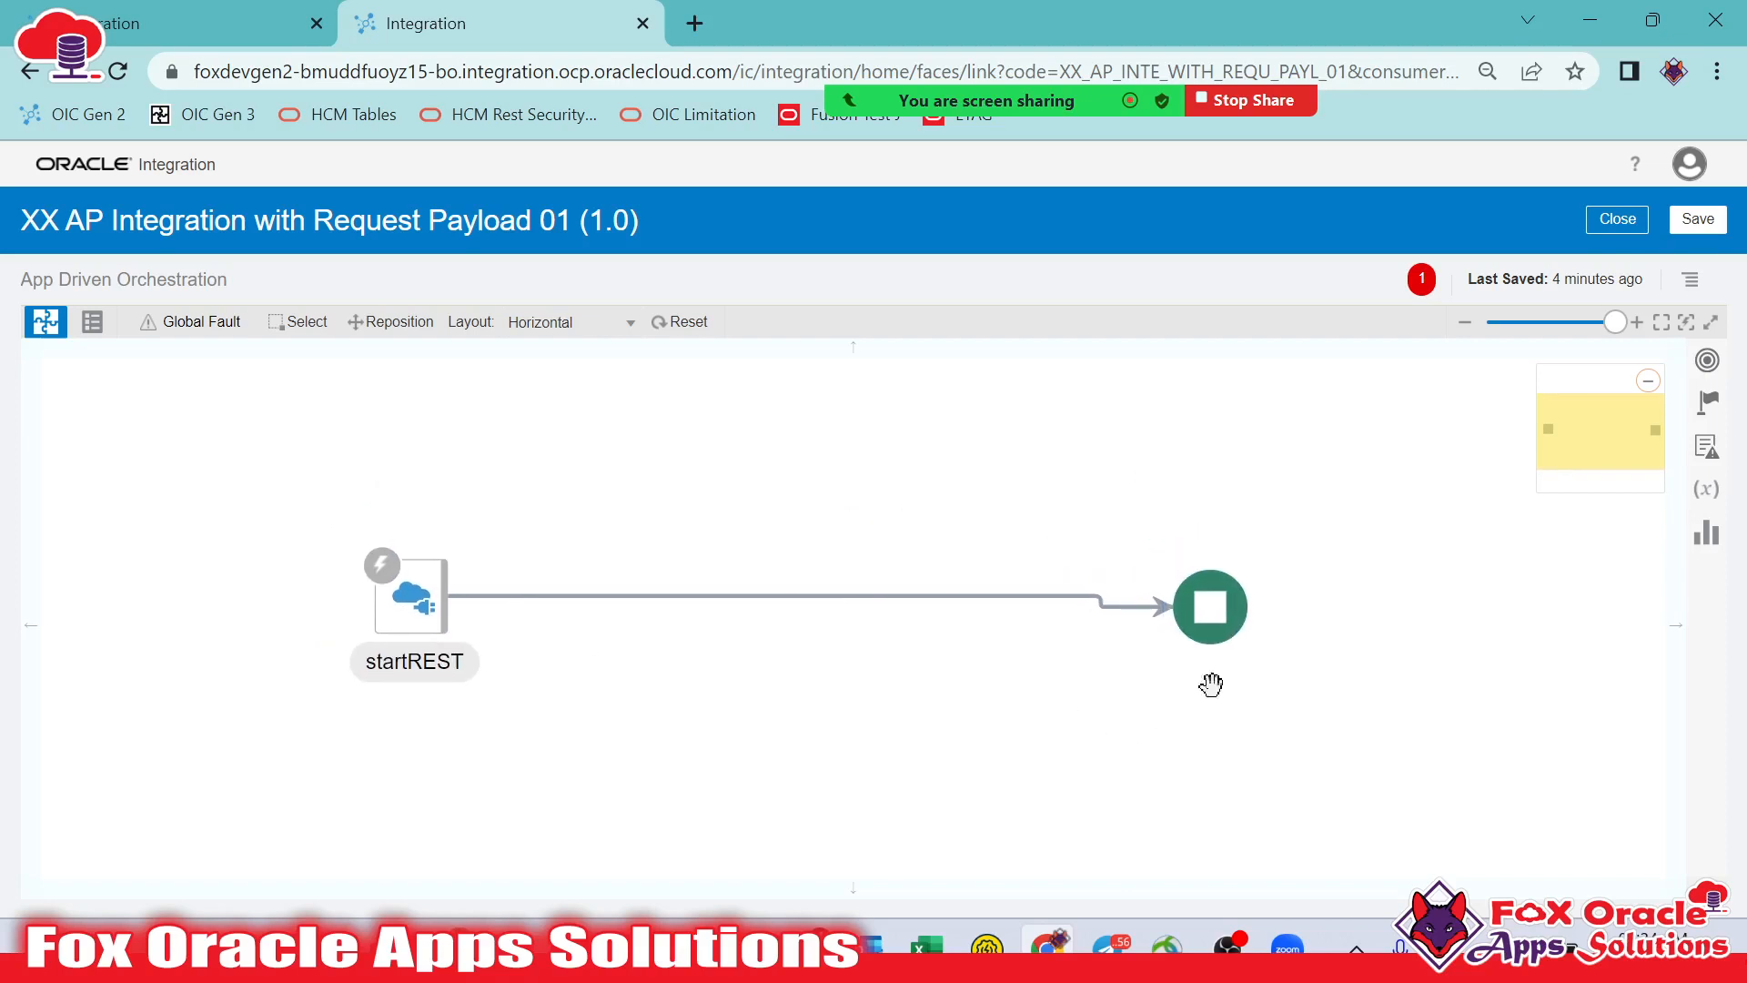
click(1705, 400)
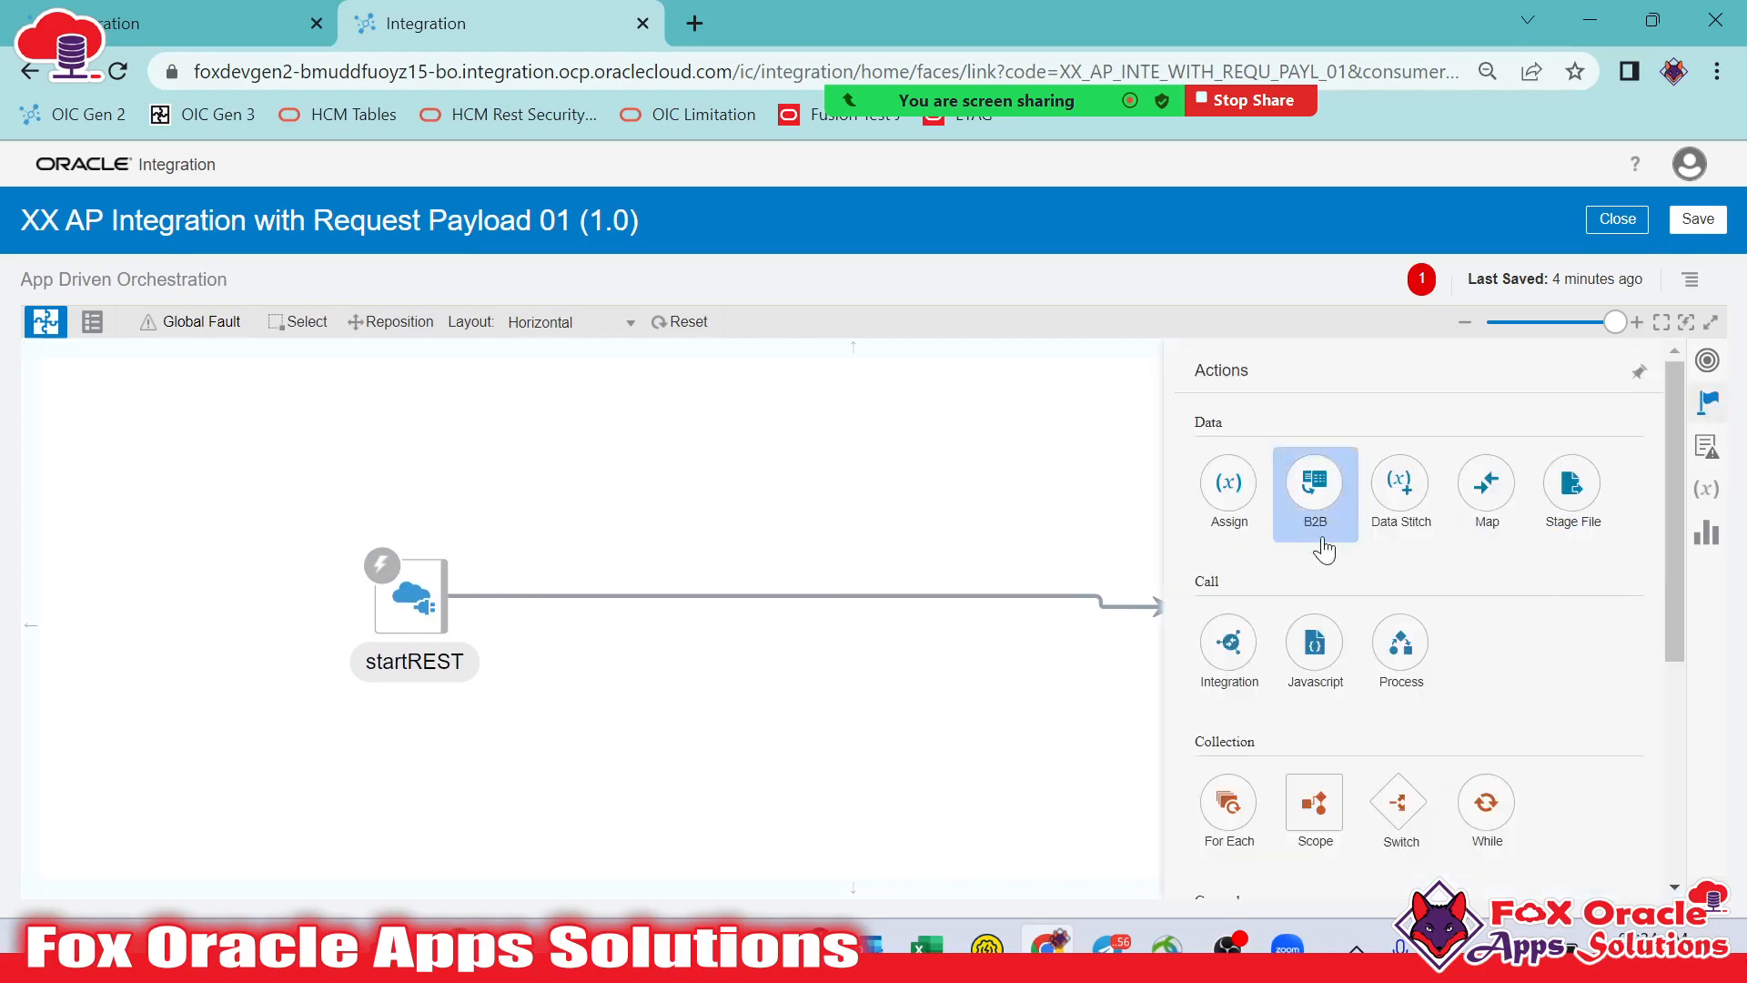
drag(1228, 478, 814, 591)
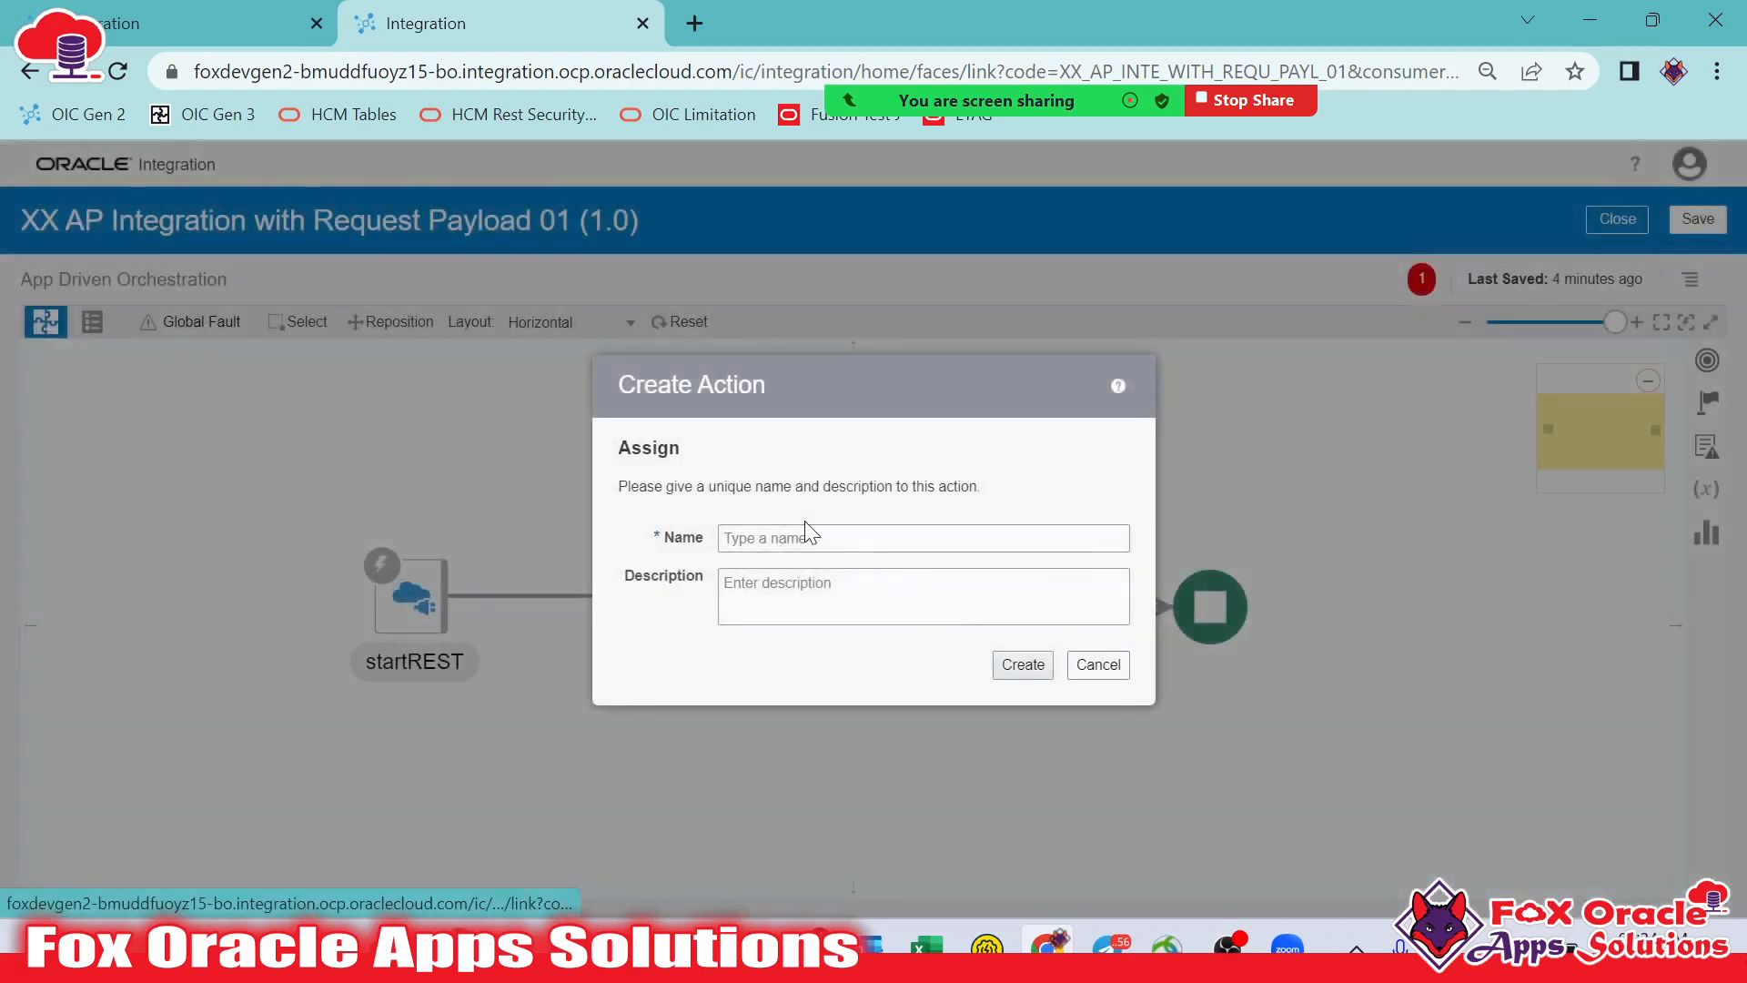
click(804, 537)
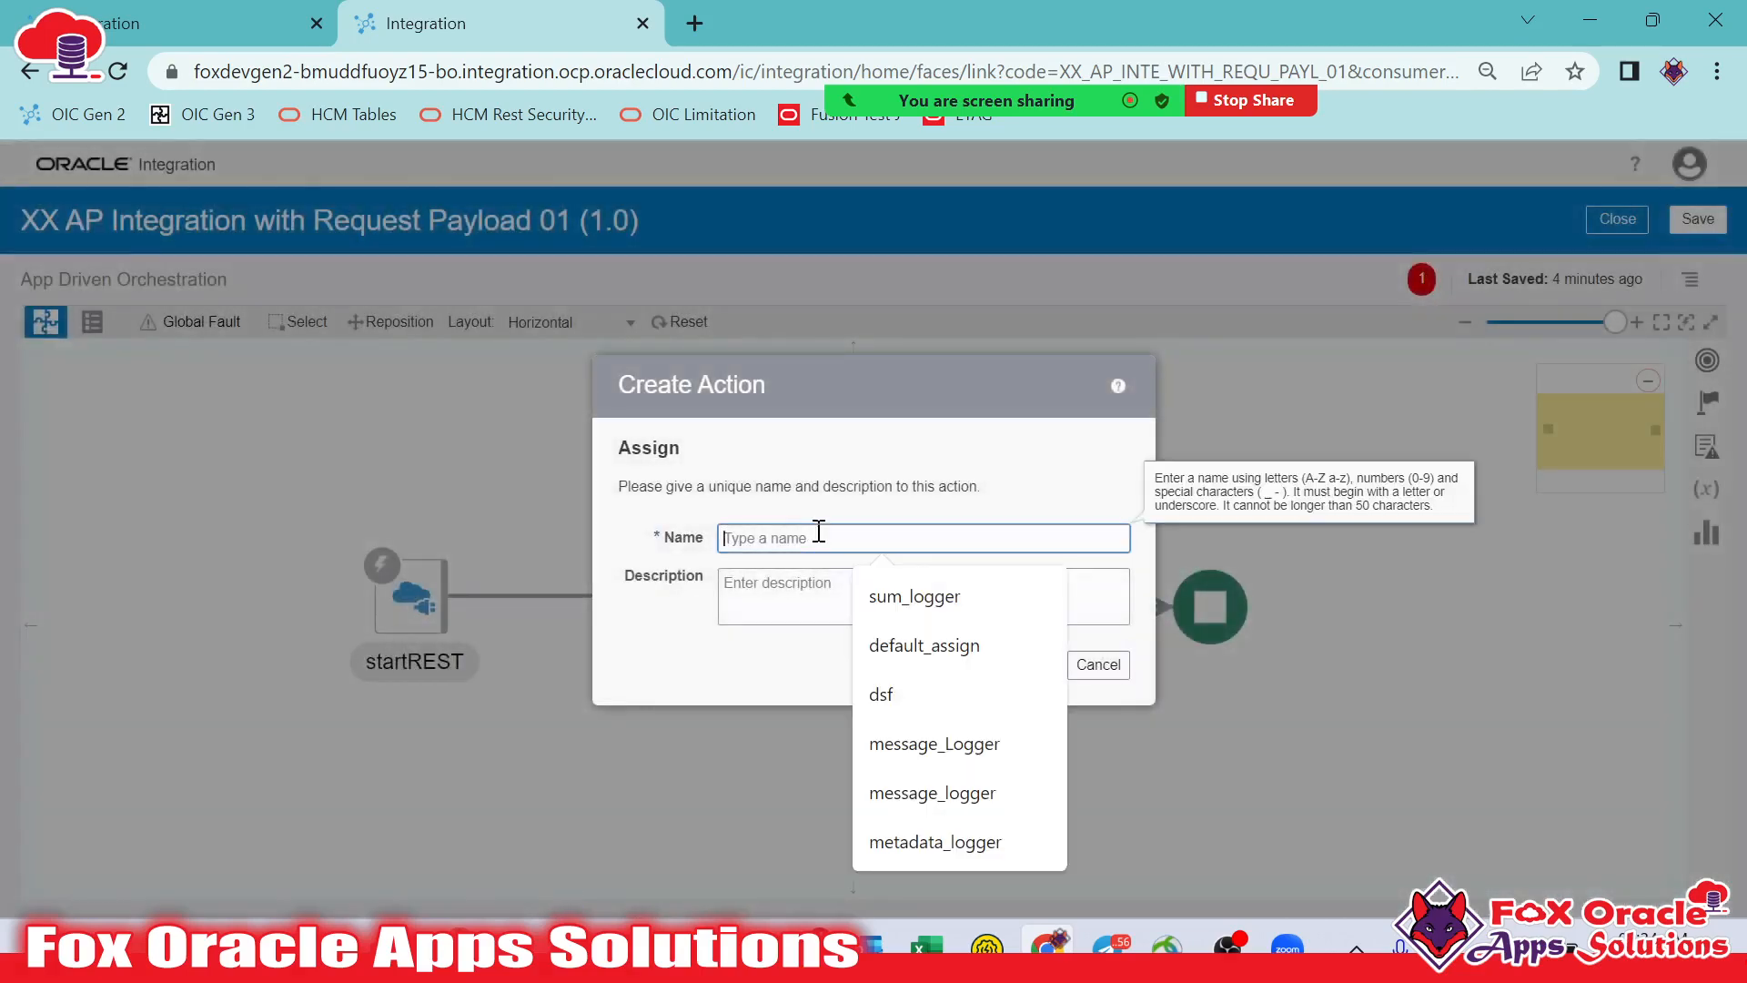
click(915, 644)
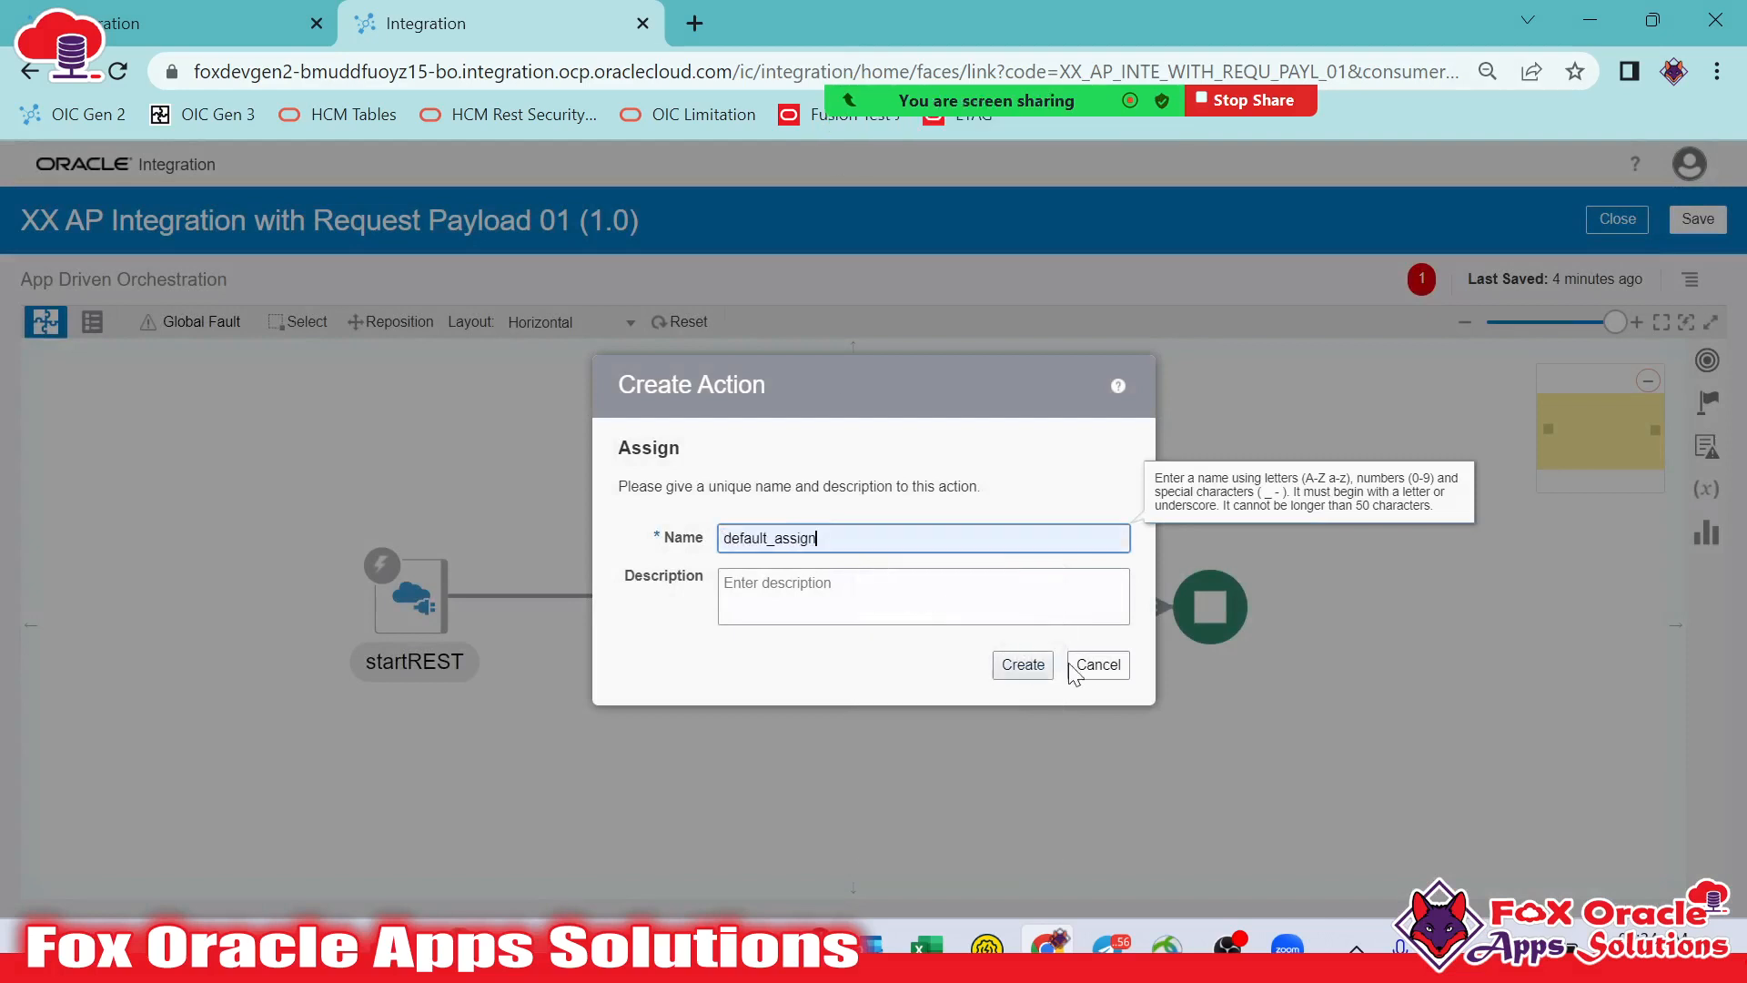
click(1023, 665)
Add a string variable named var_num1 to the default_assign action and open its value expression for editing
click(1662, 558)
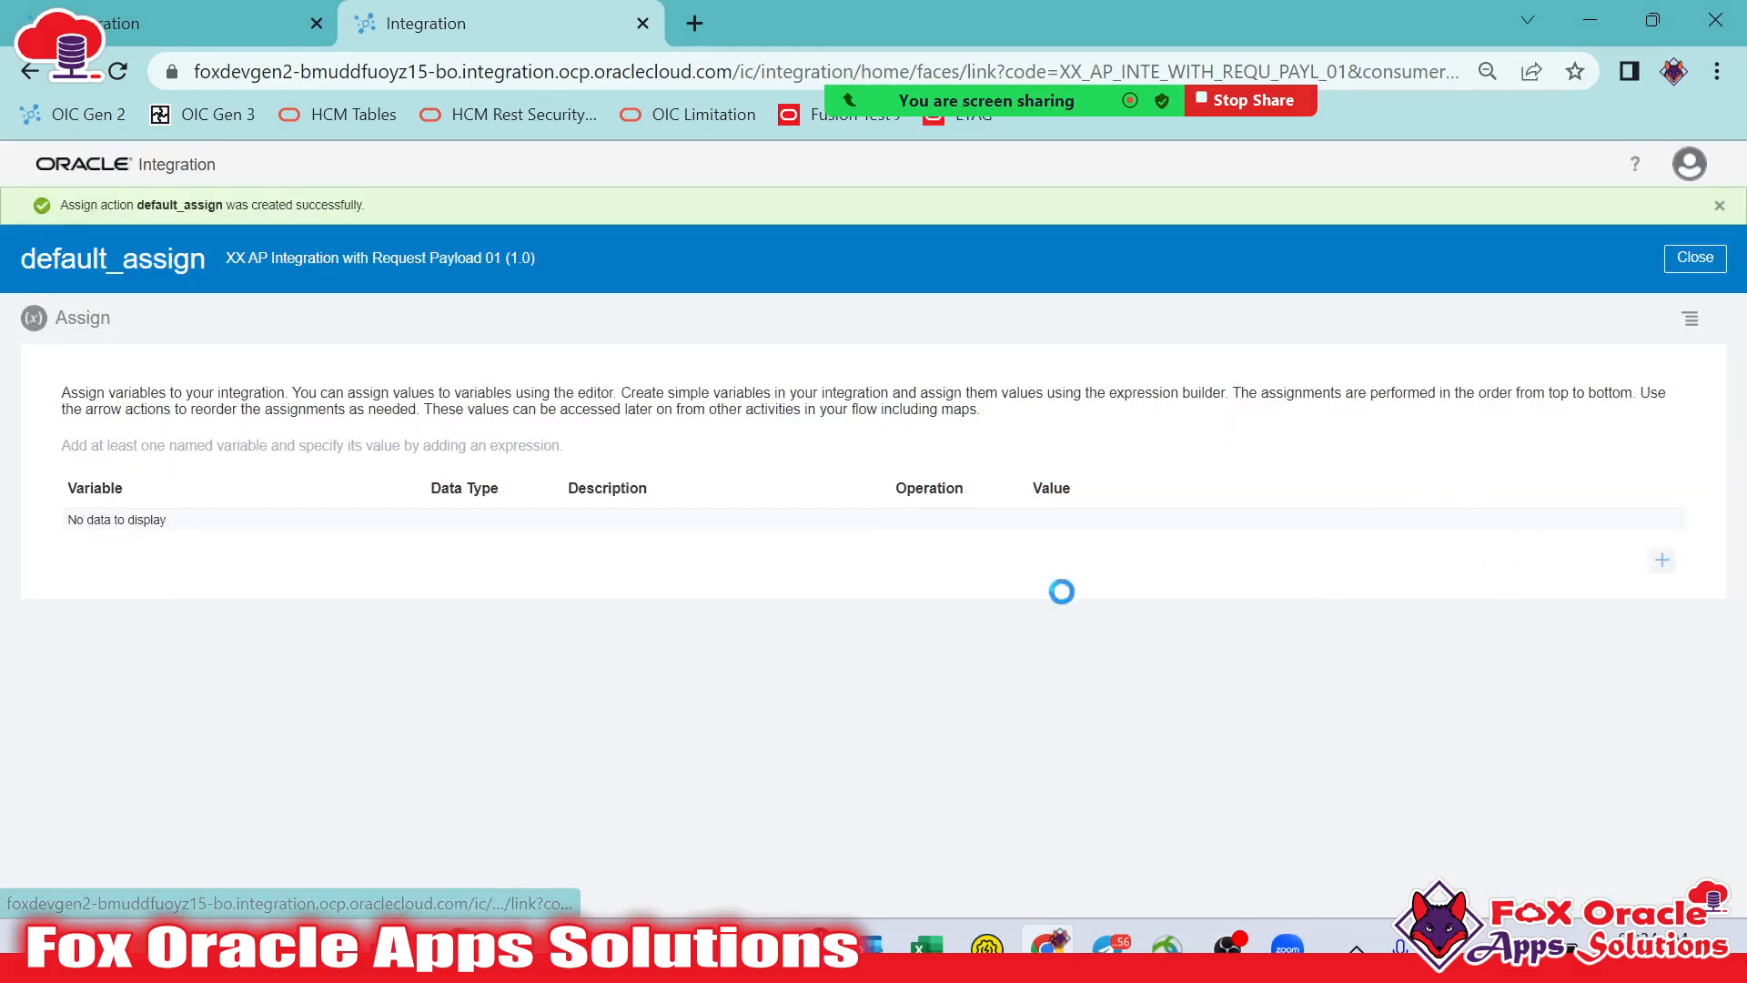
drag(313, 537, 8, 538)
text(va)
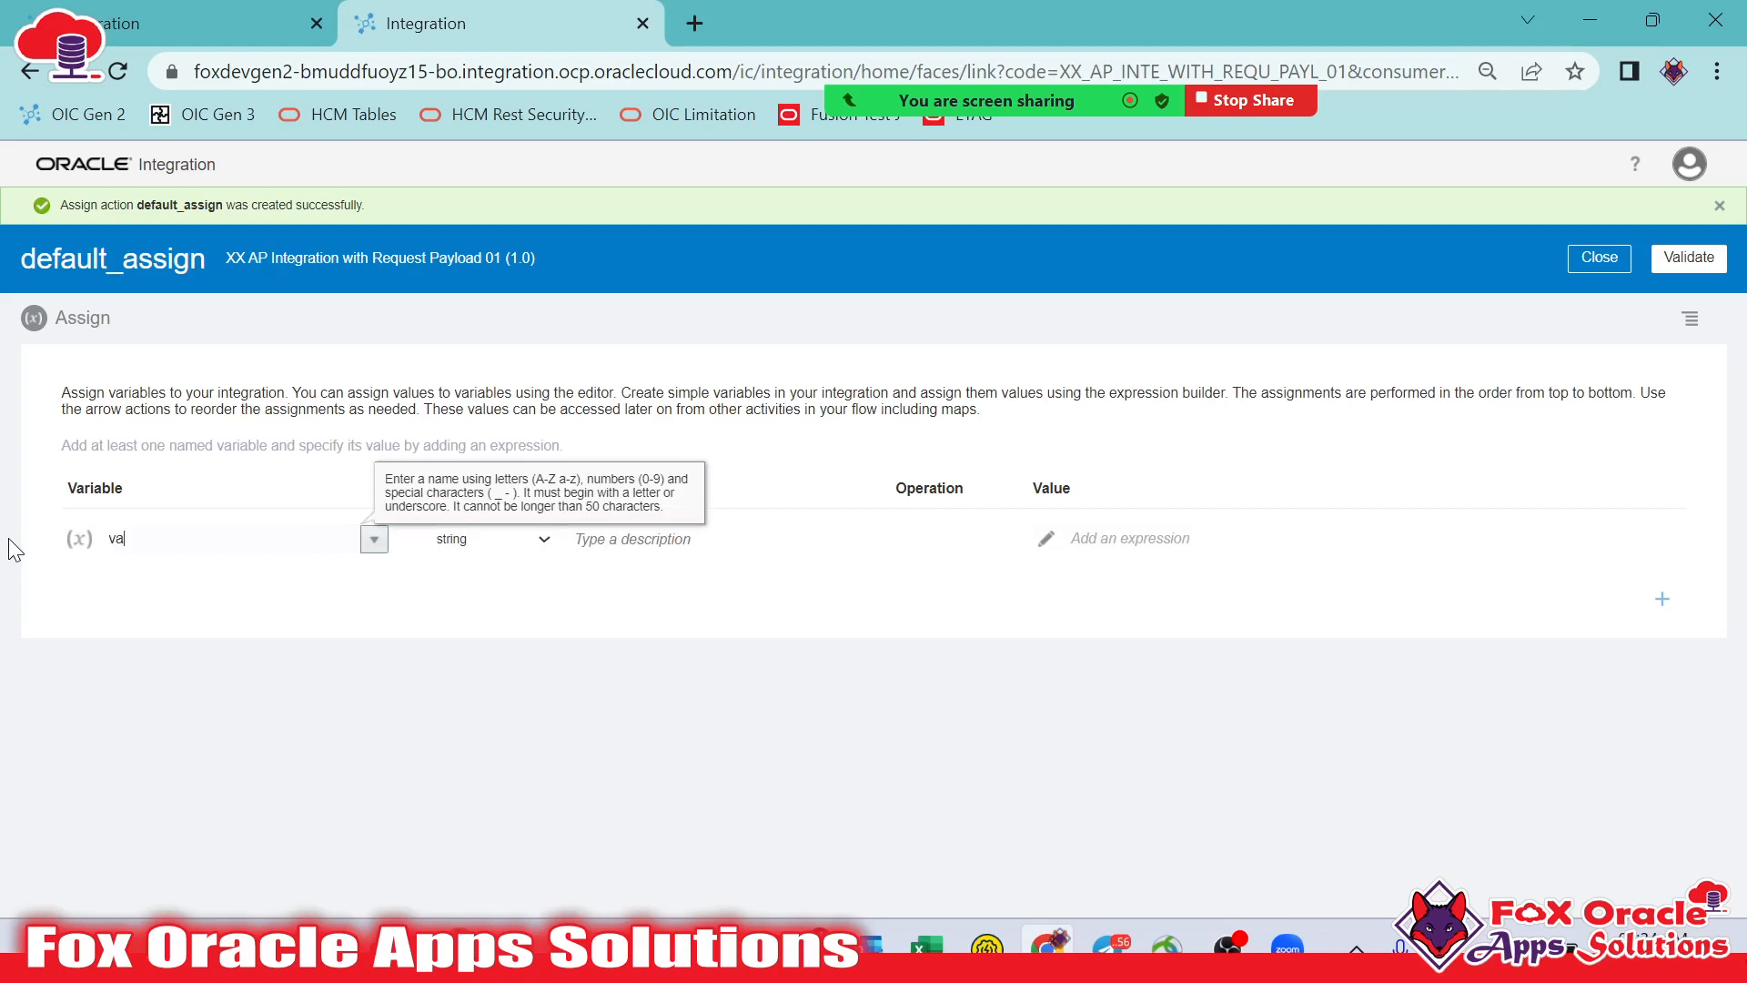
text(r_num1)
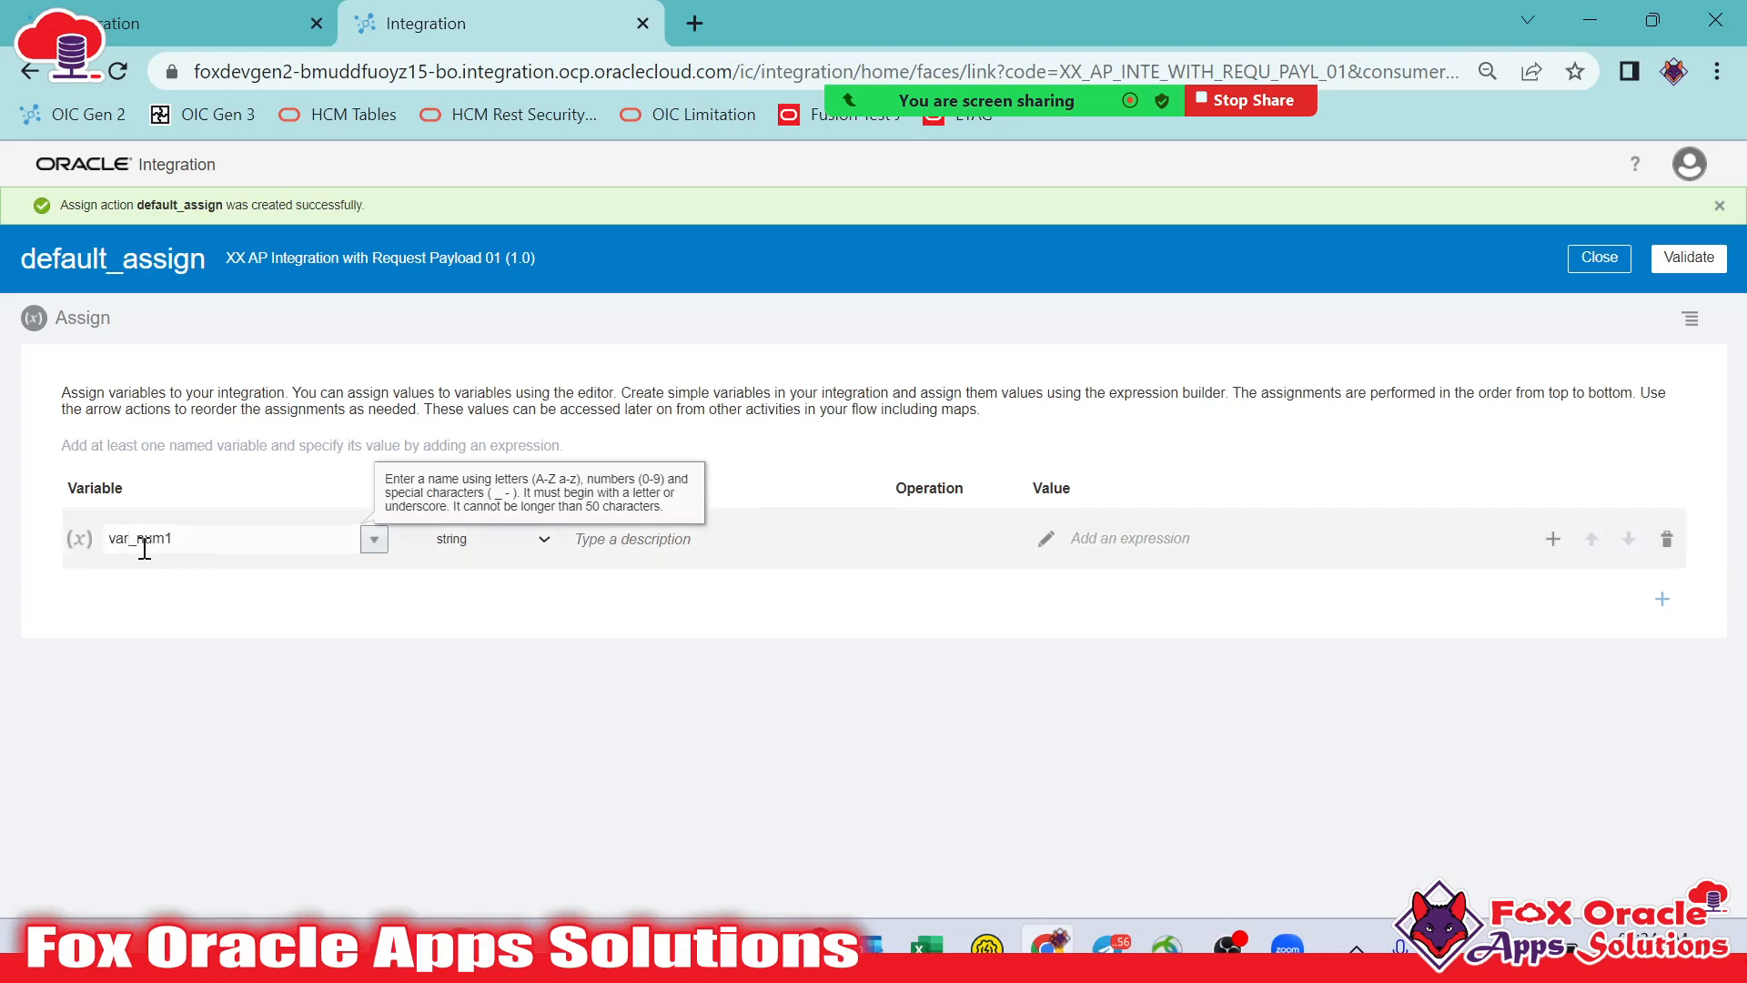
click(1039, 543)
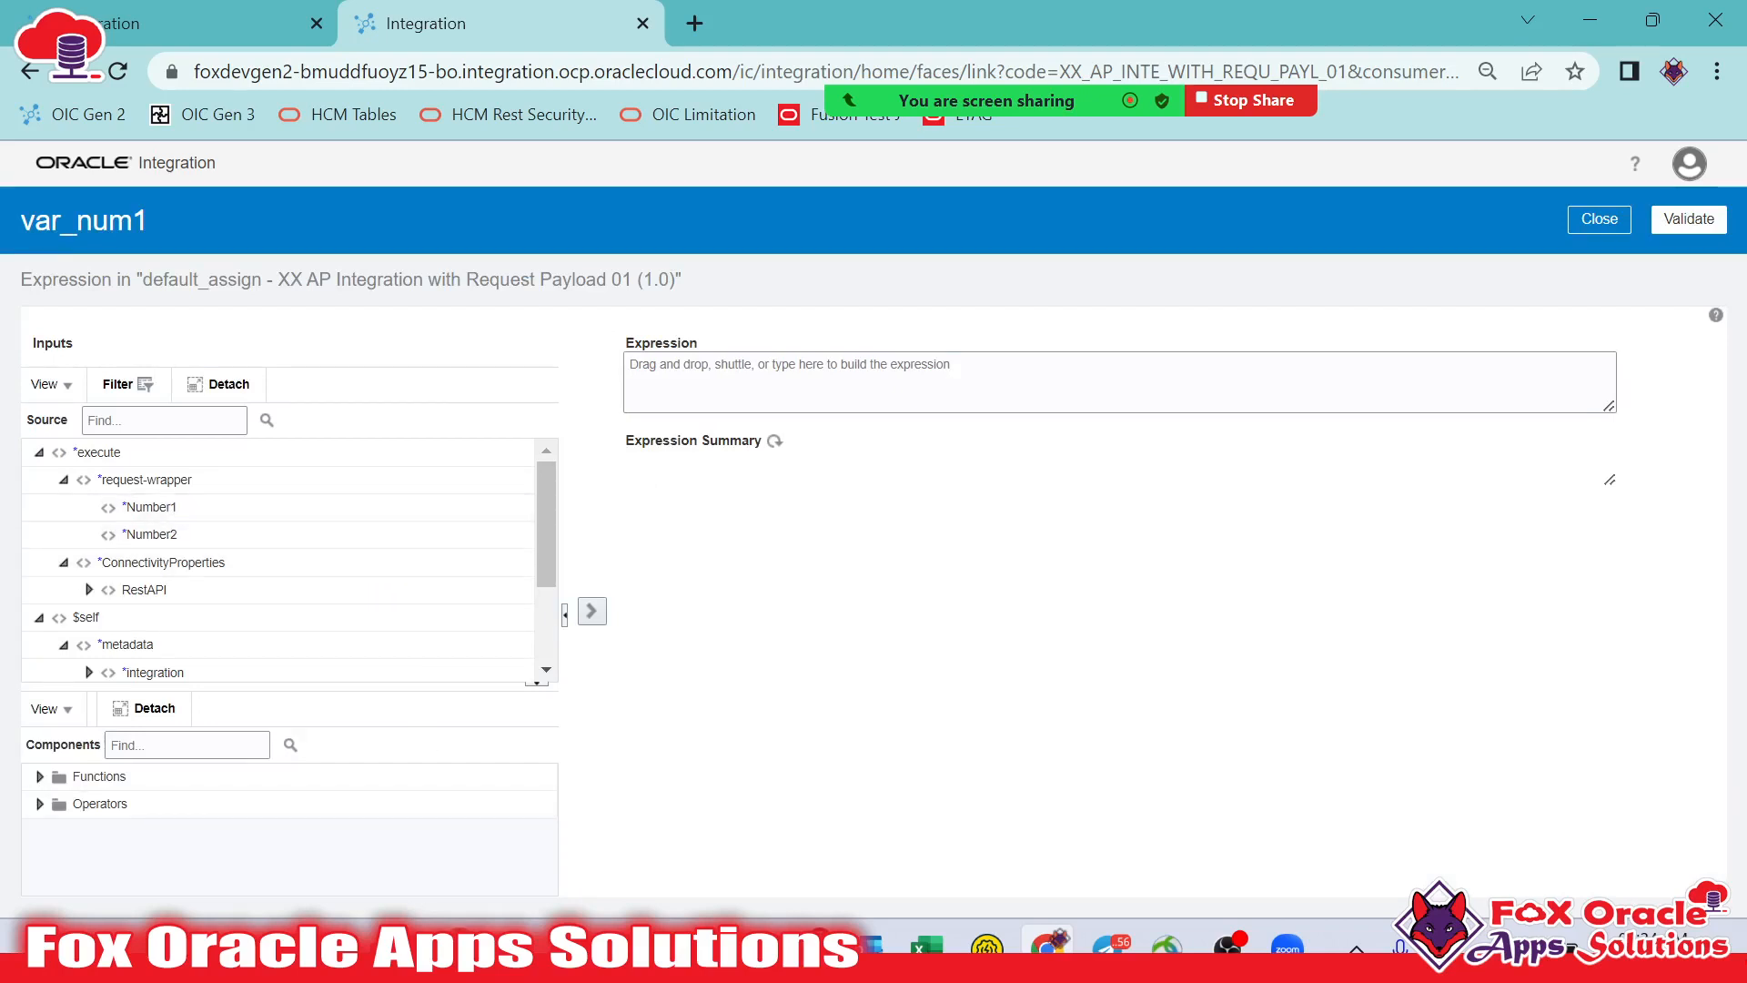
Switch to the request payload in Notepad++ and compare its Number1 and Number2 fields with the request-wrapper source elements in Oracle Integration
key(alt+Tab)
click(328, 196)
double_click(337, 222)
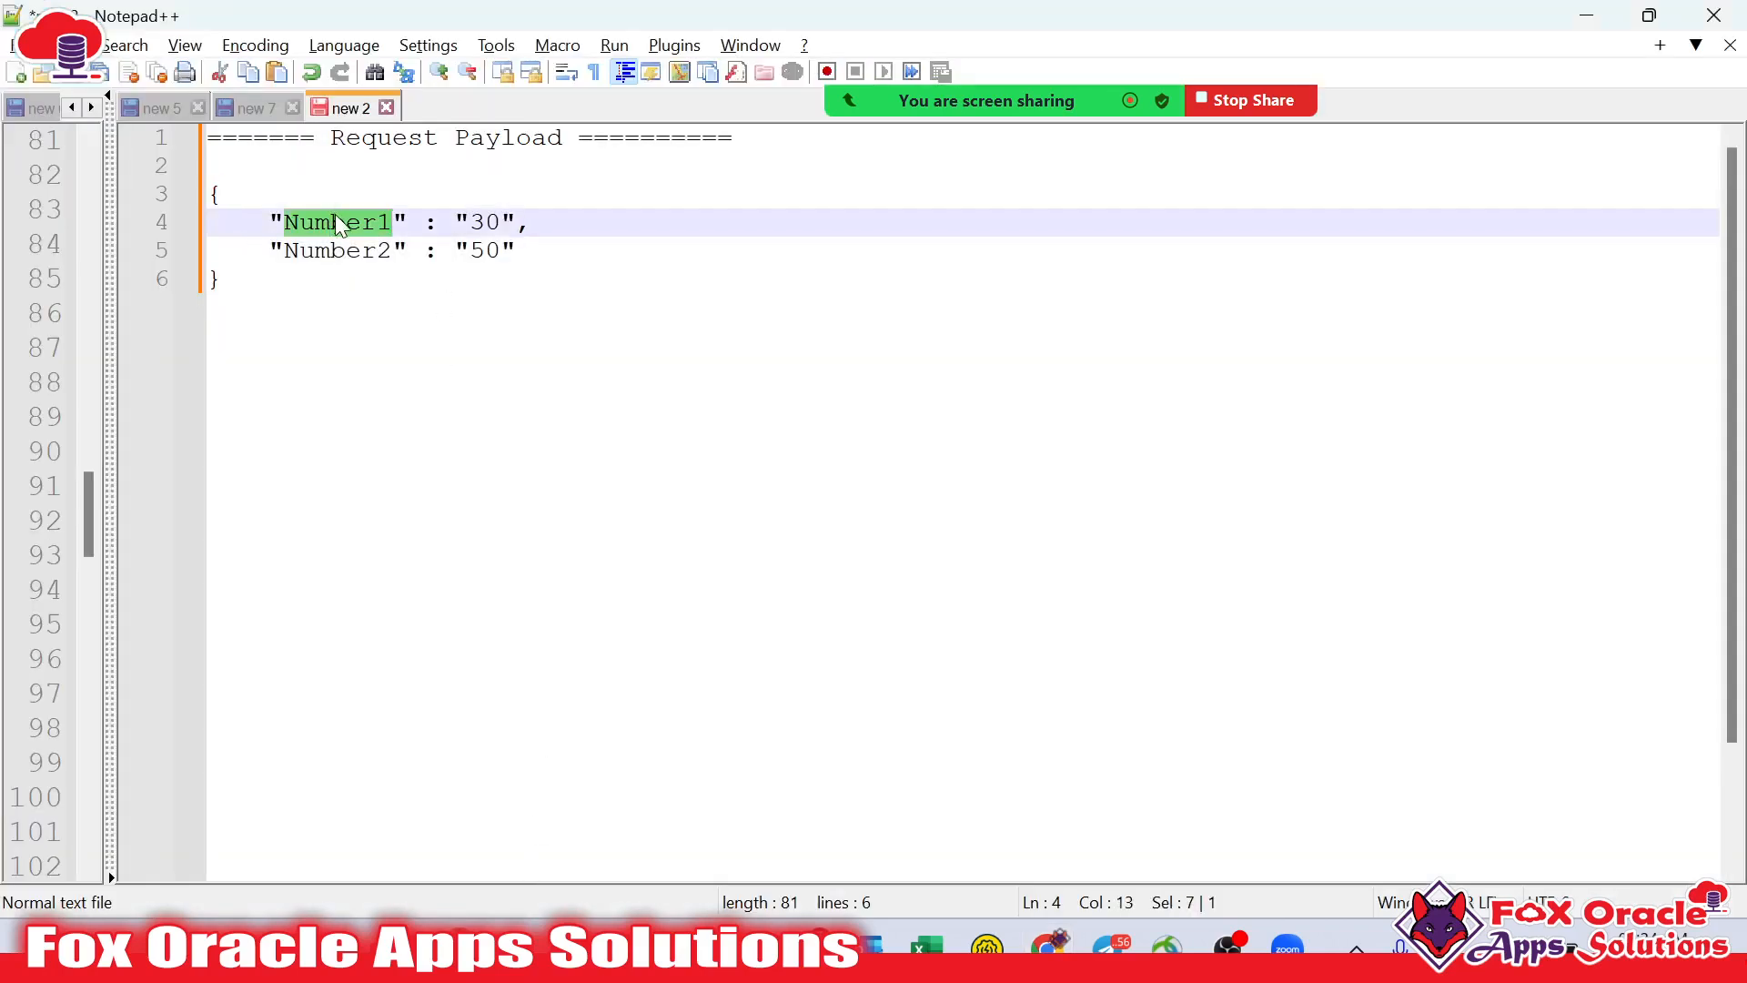
key(alt+Tab)
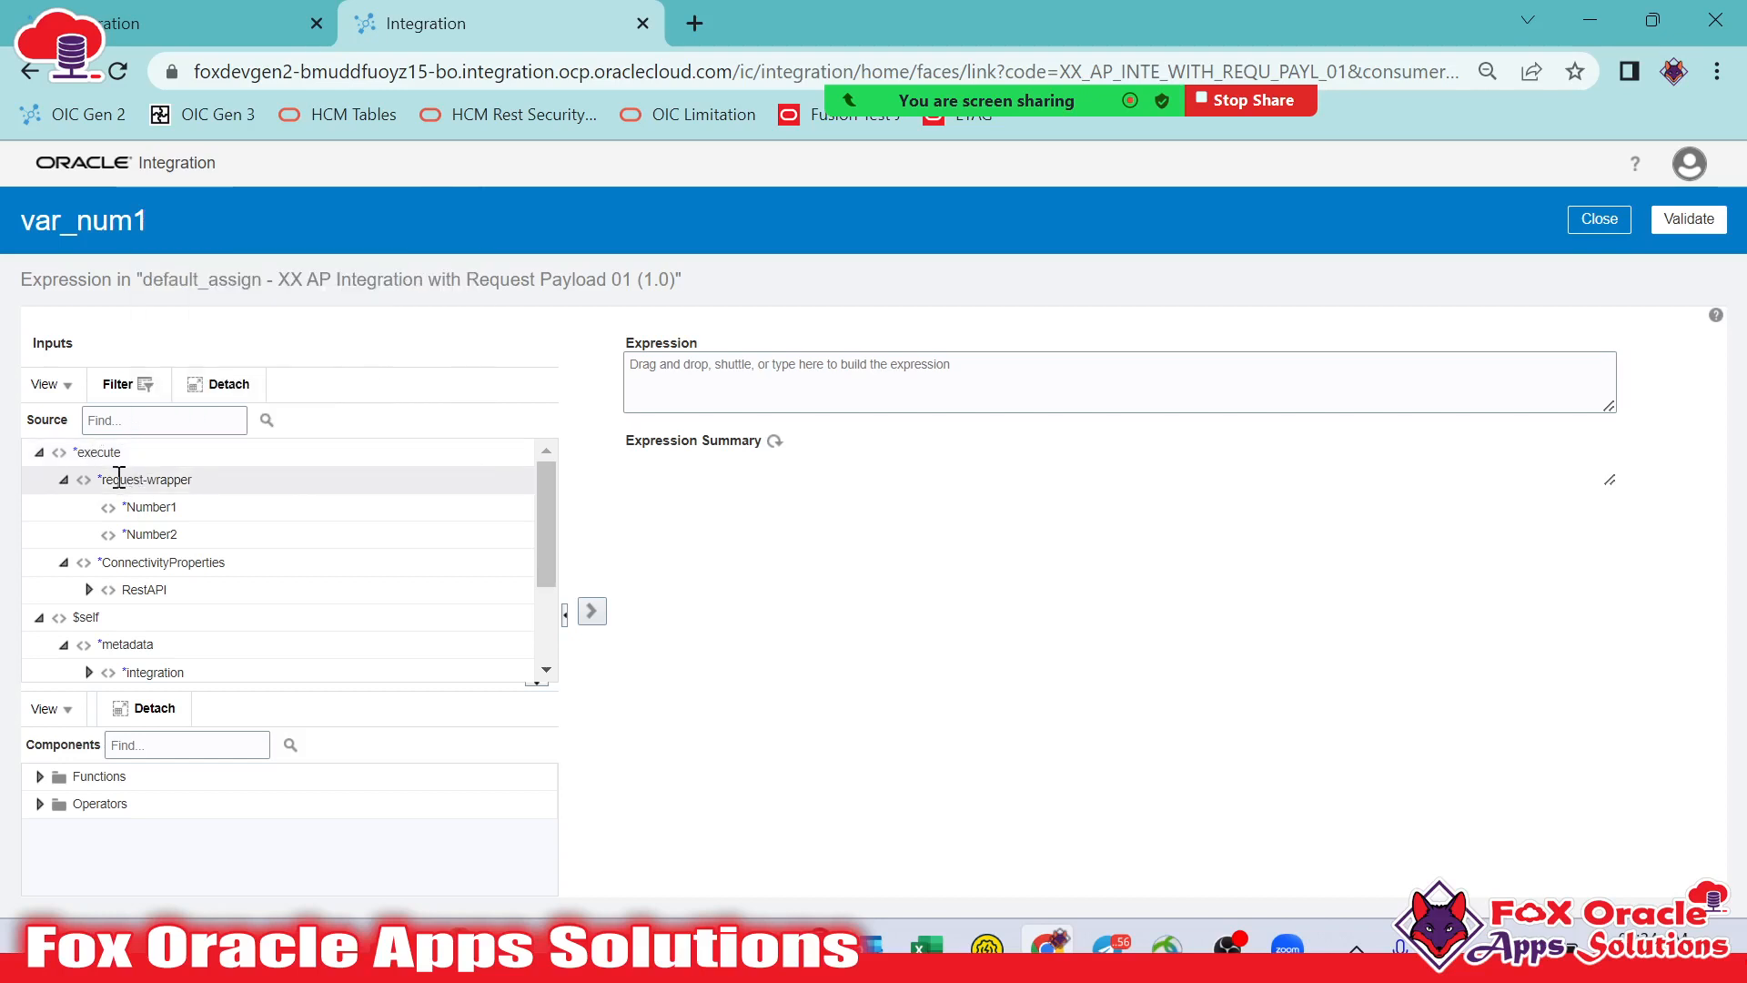
mouse_move(106, 480)
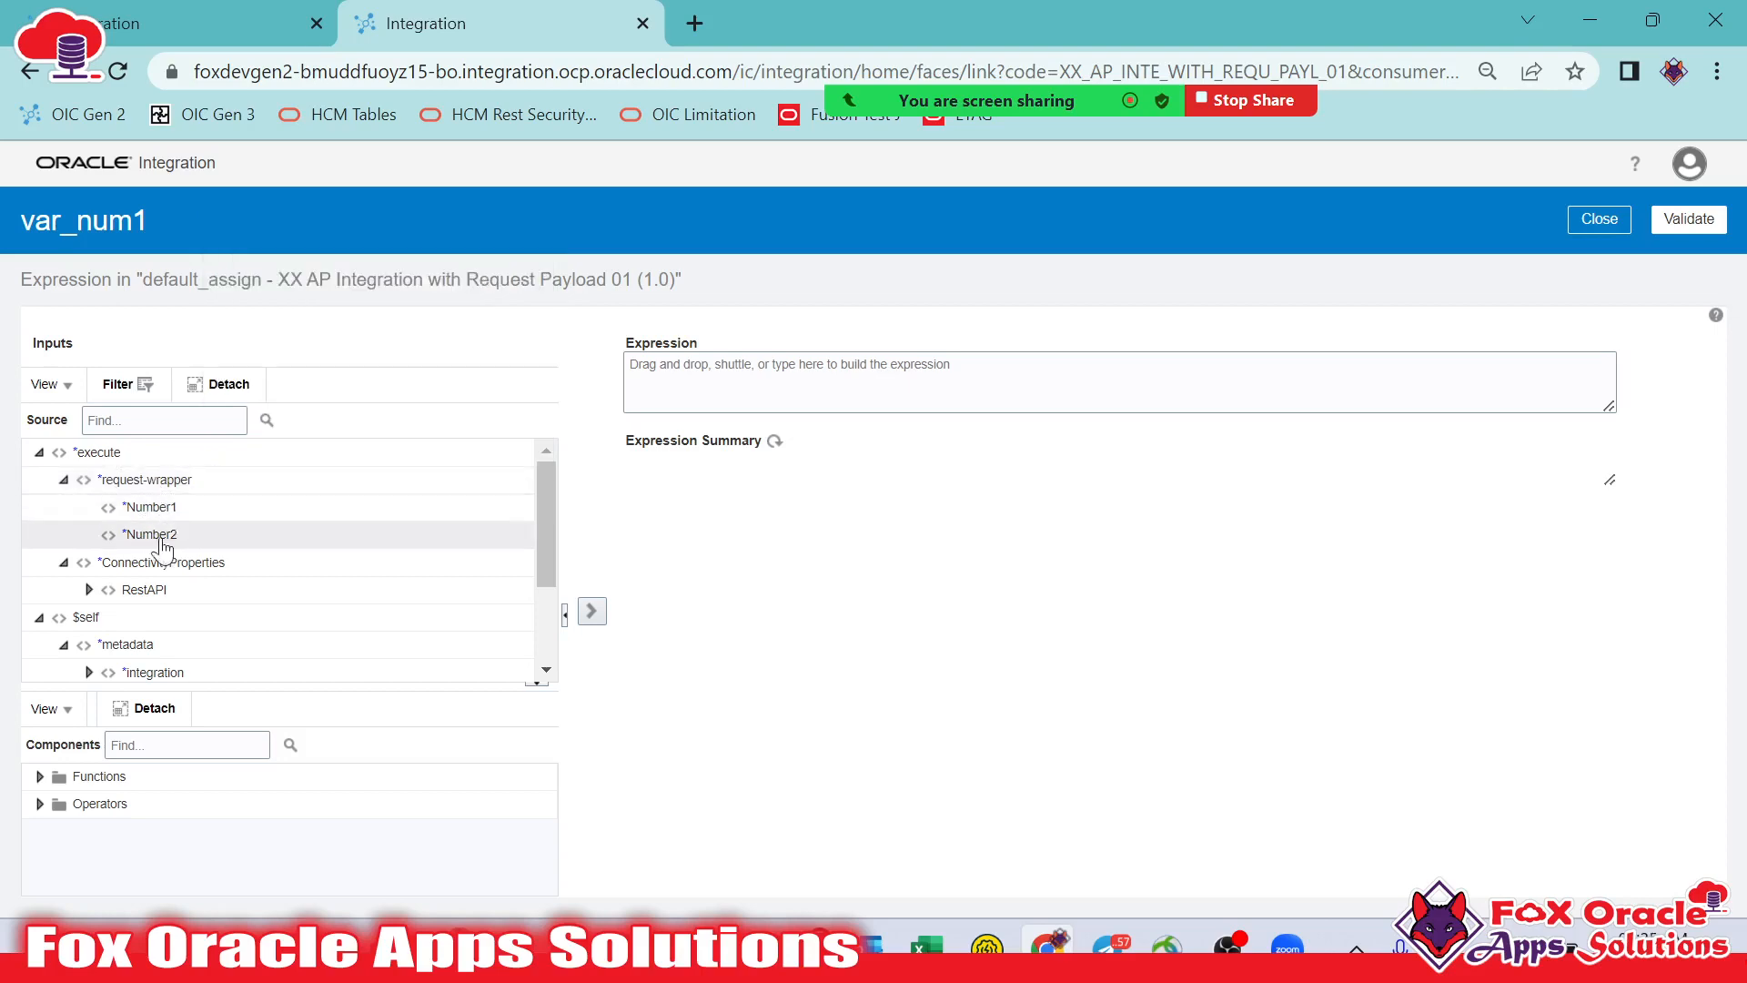
key(alt+Tab)
click(341, 252)
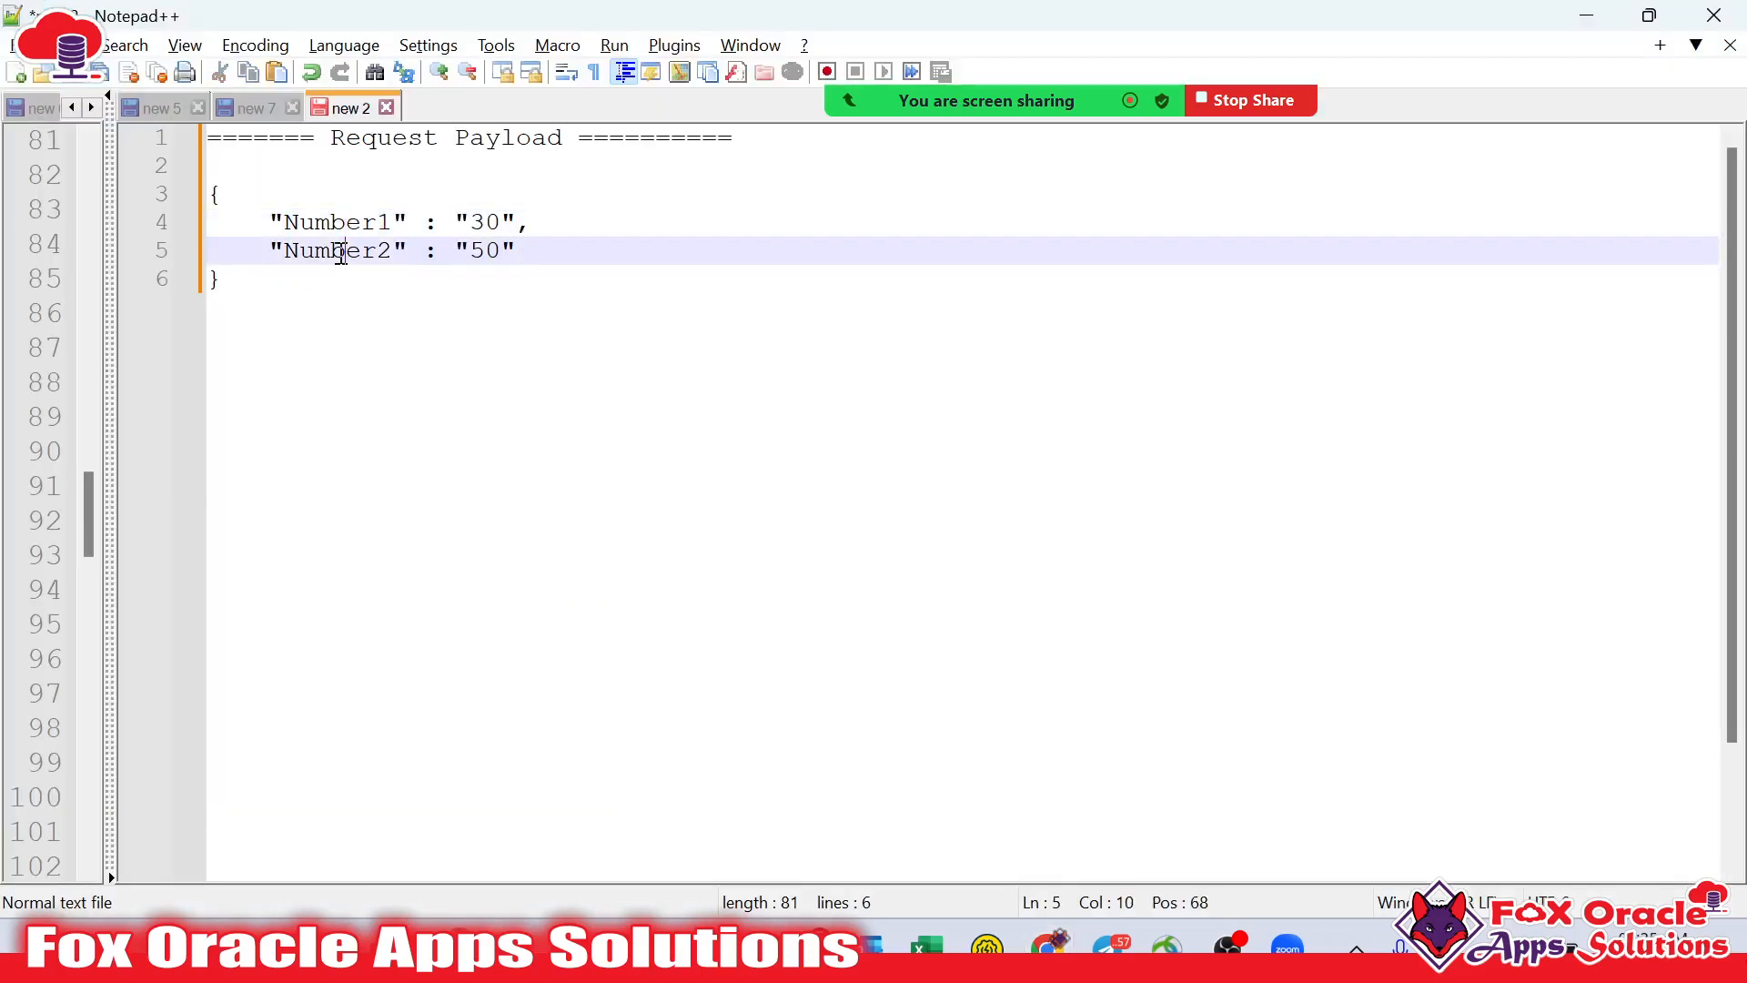
key(alt+Tab)
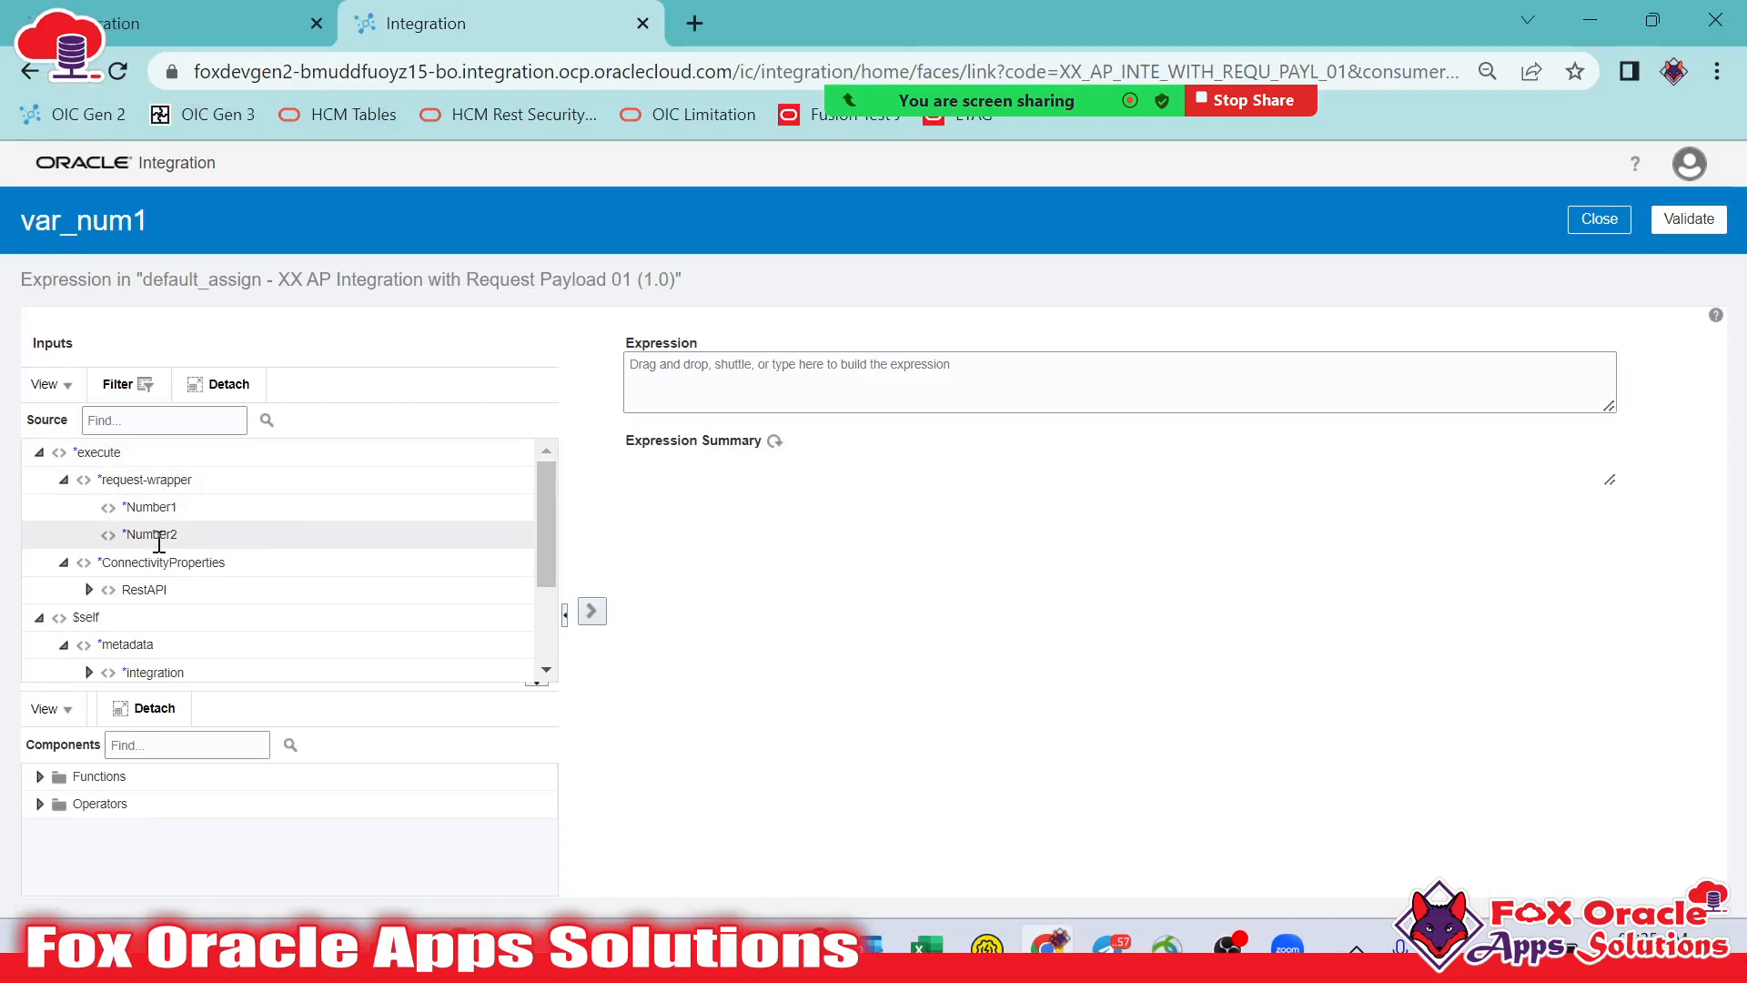
Assign the request-wrapper element Number1 to var_num1 as its expression, validate it and return to the variable list
drag(181, 506, 776, 380)
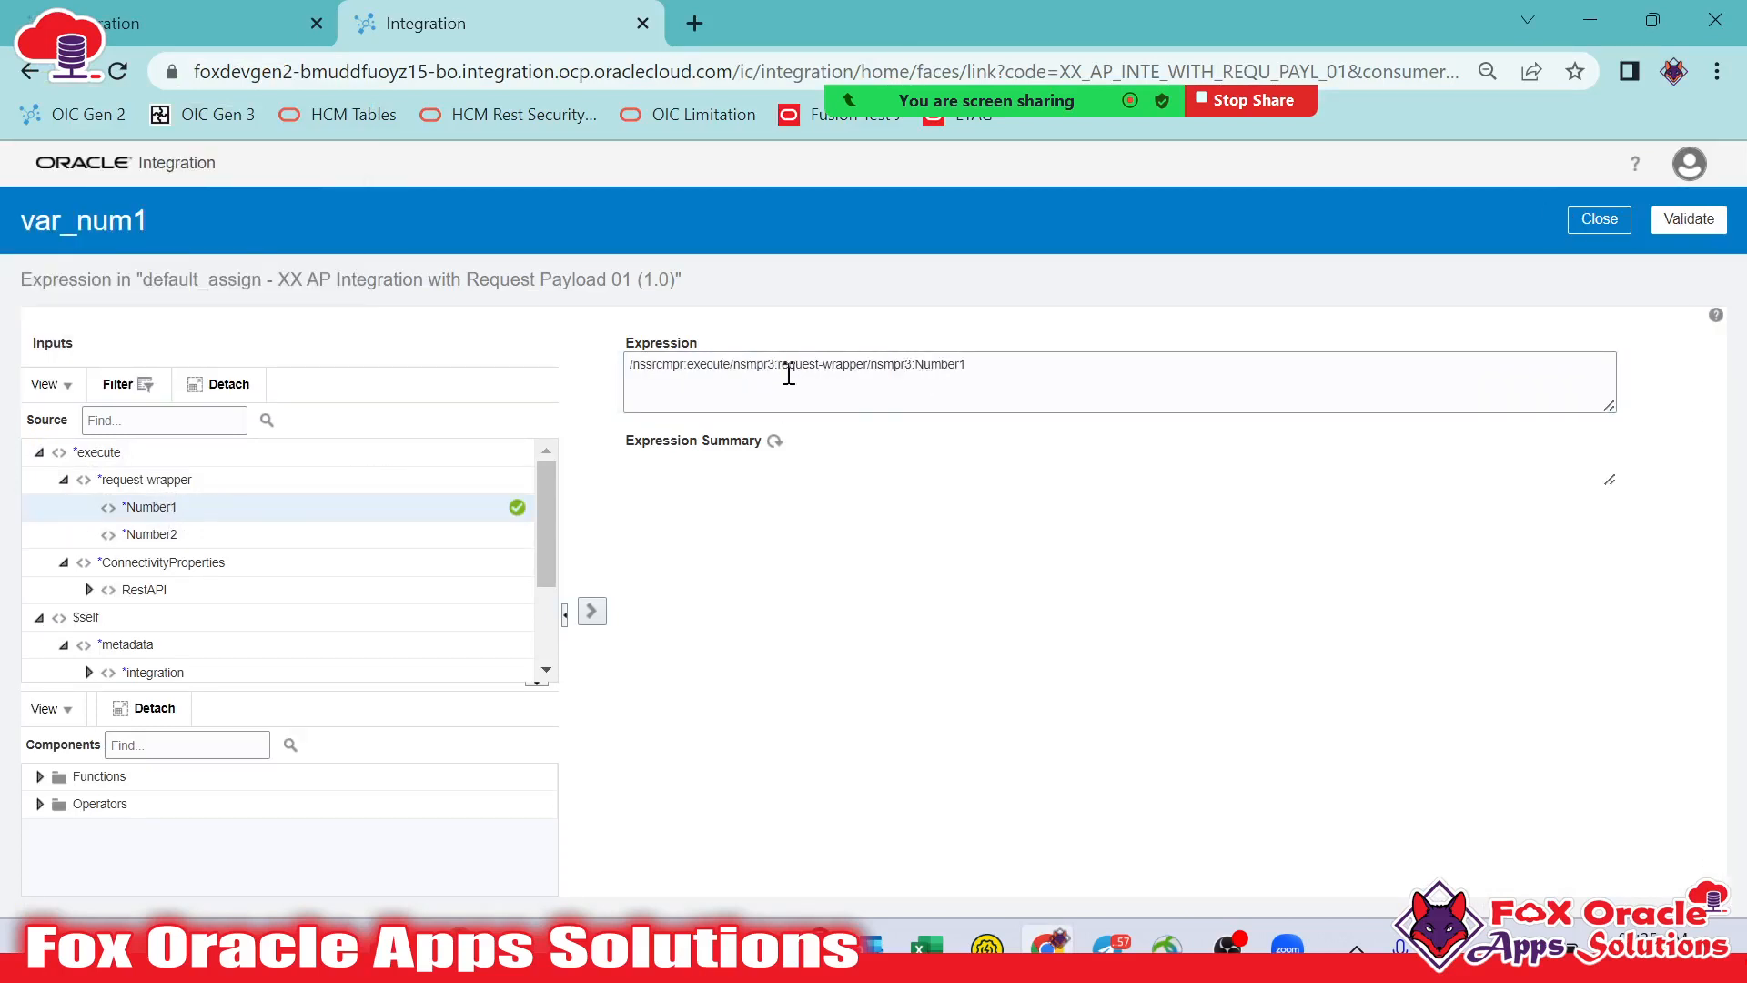
drag(918, 364, 536, 362)
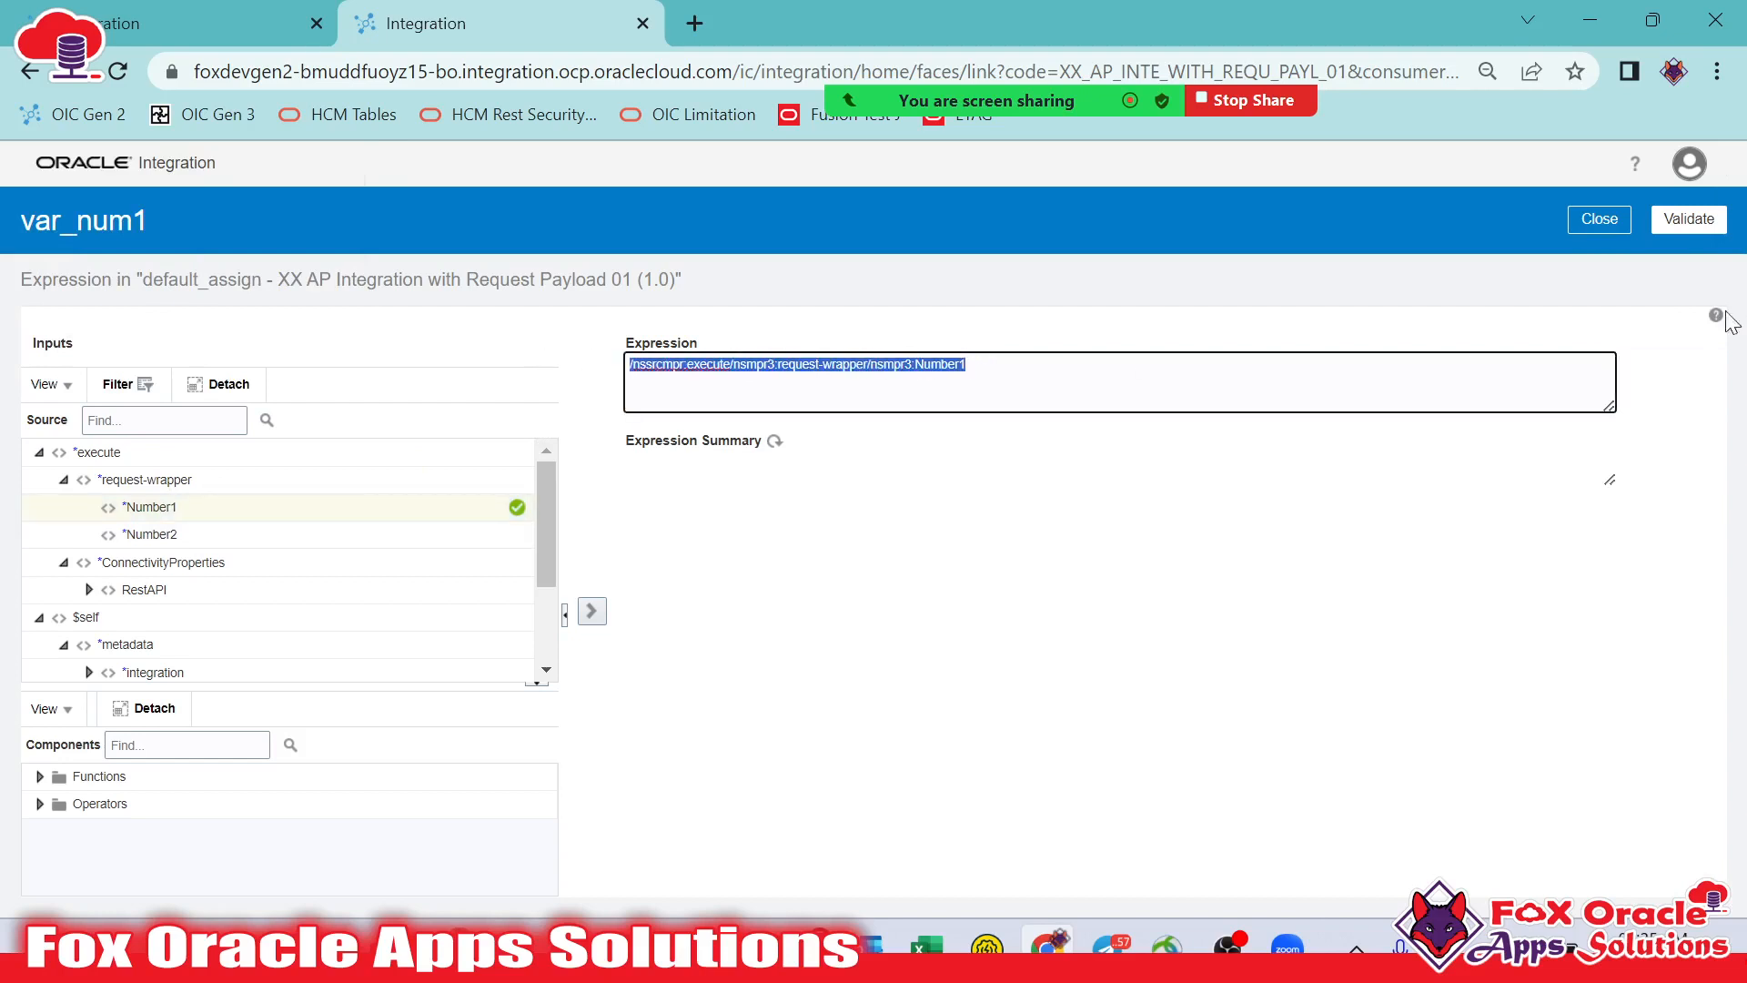
click(1689, 219)
click(1599, 219)
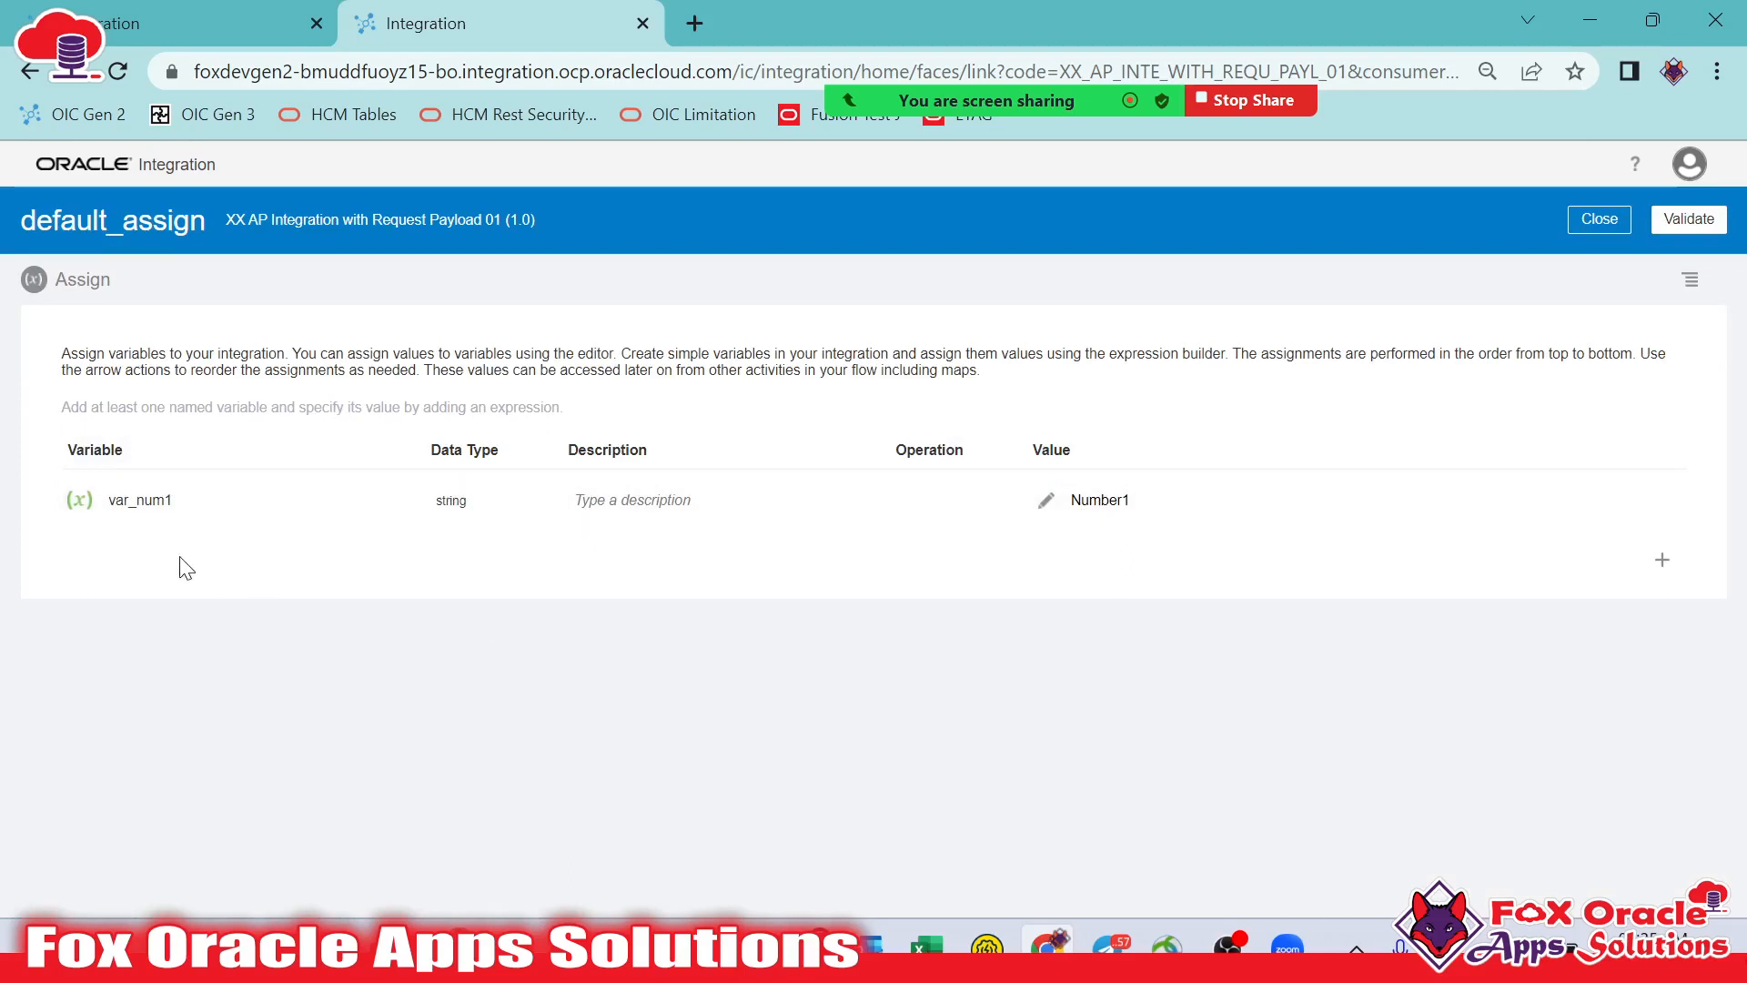
Add a second string variable named var_num2 to the default_assign action
click(1664, 572)
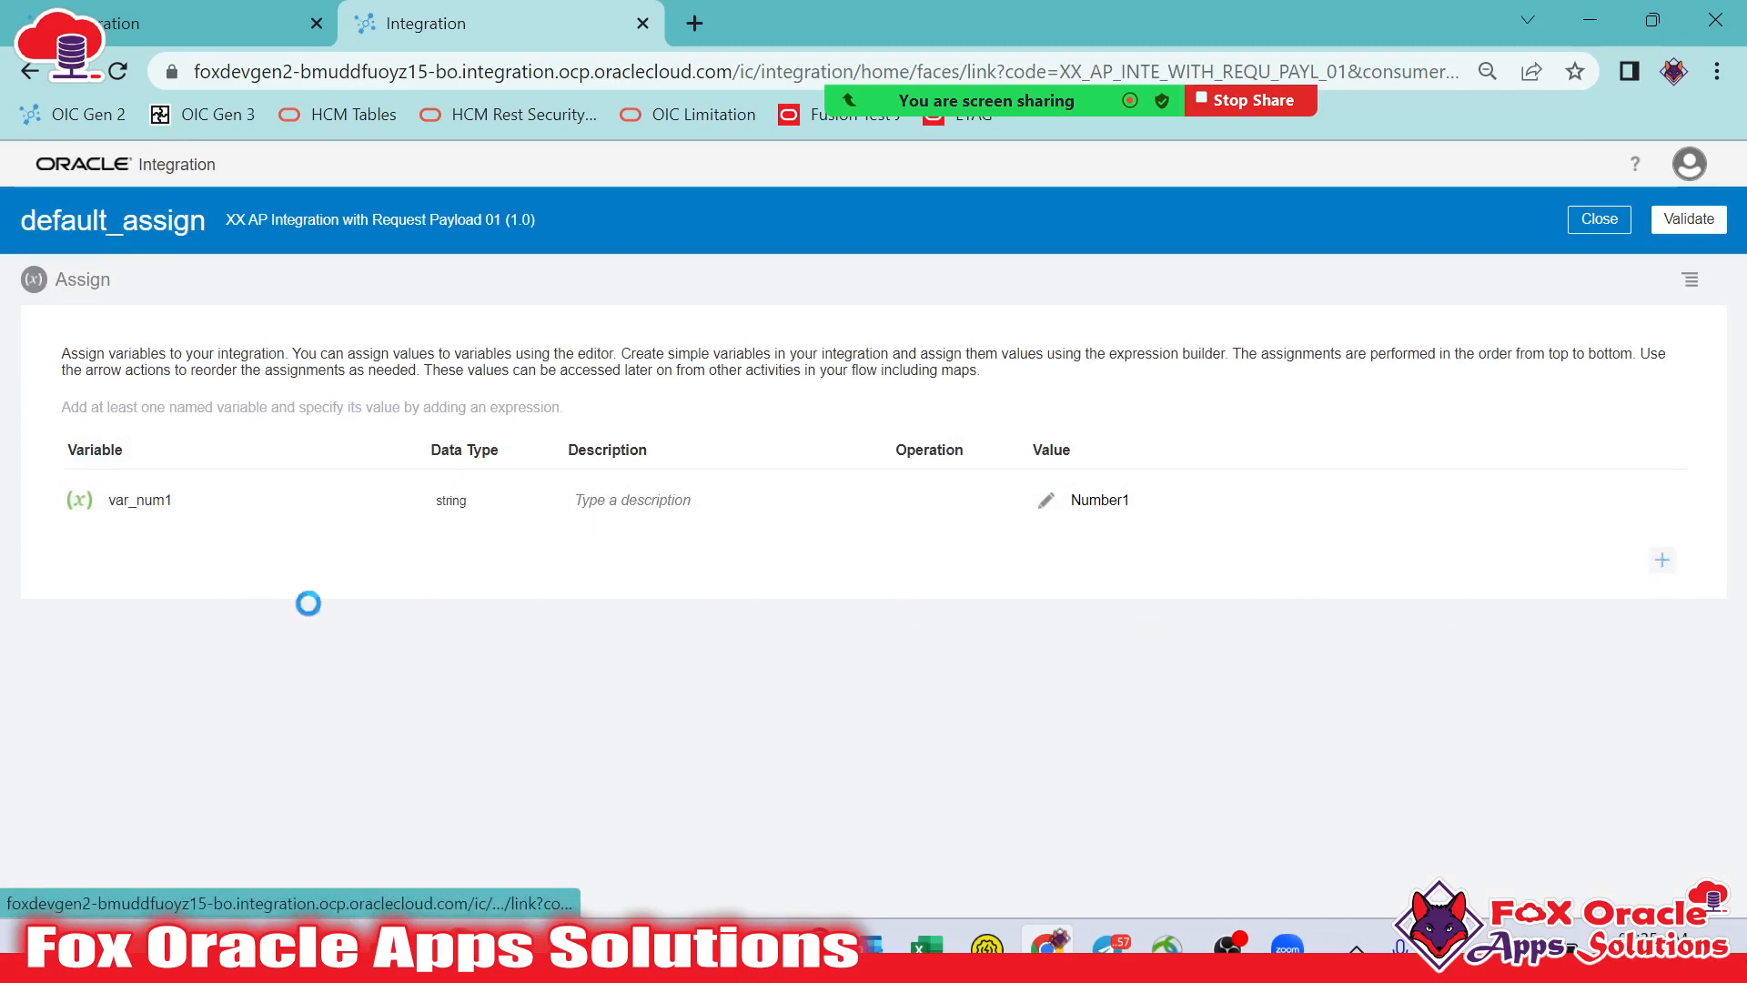
drag(302, 562, 52, 572)
text(var_n)
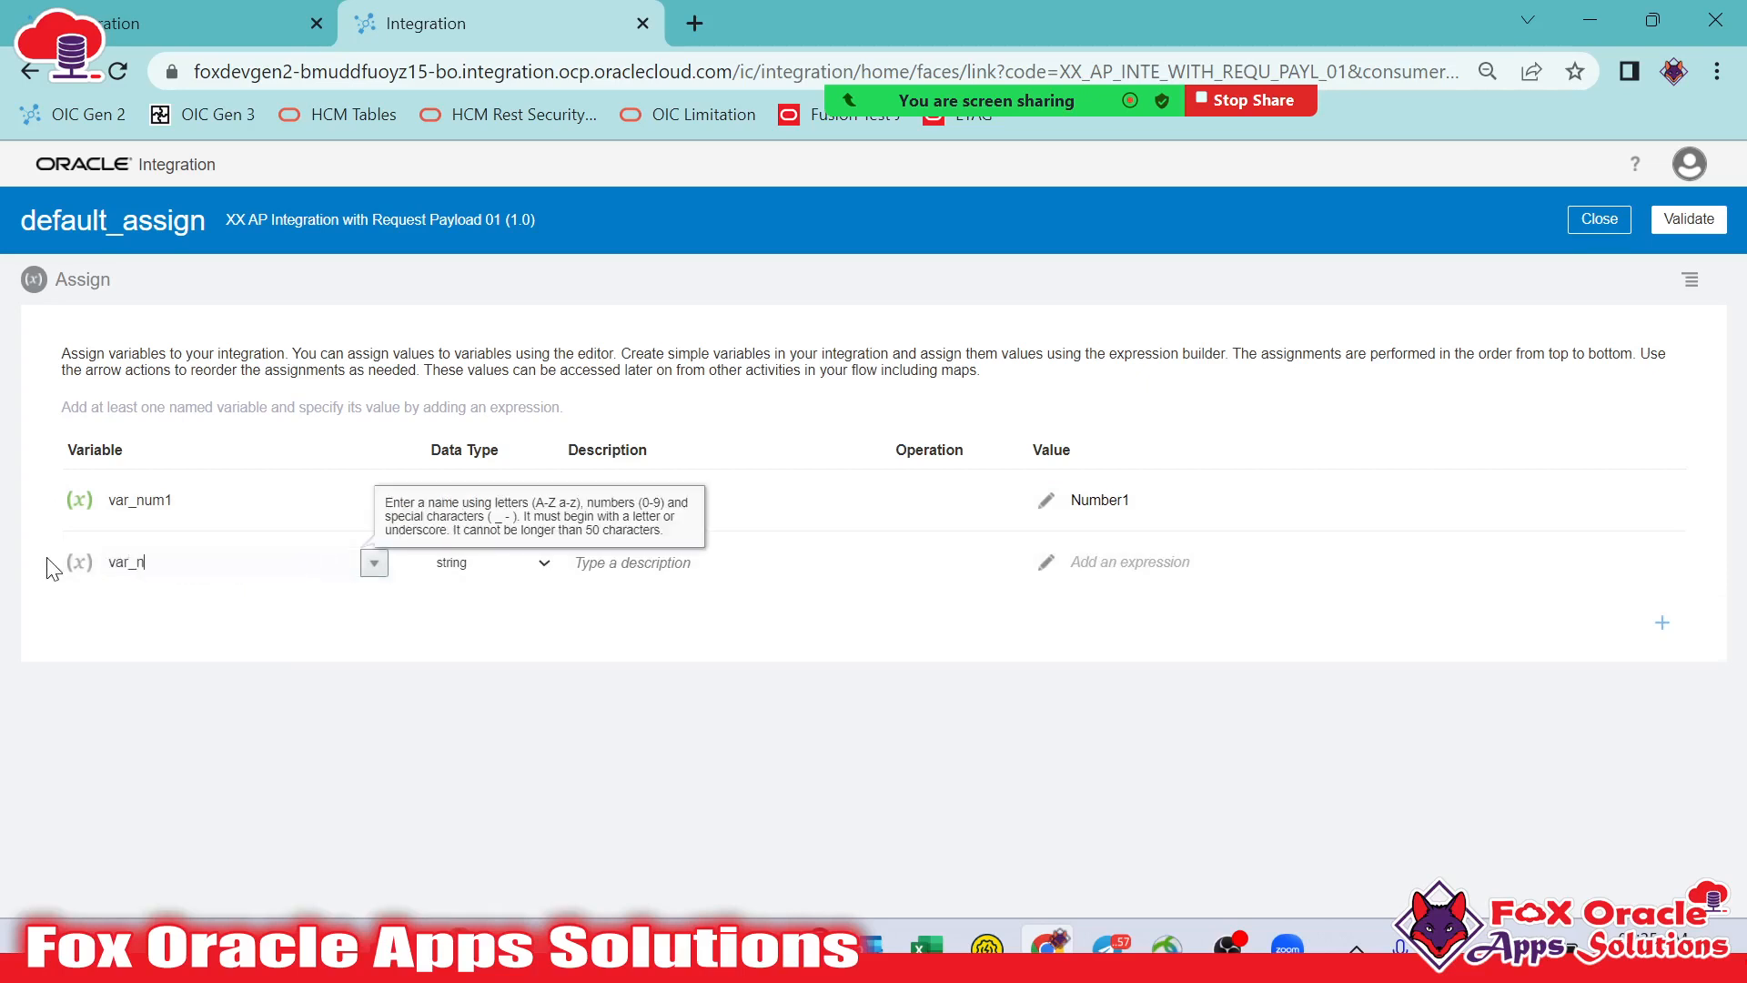
text(um2)
Assign the request-wrapper element Number2 to var_num2, then validate the expression and the default_assign action to return to the flow
click(1046, 563)
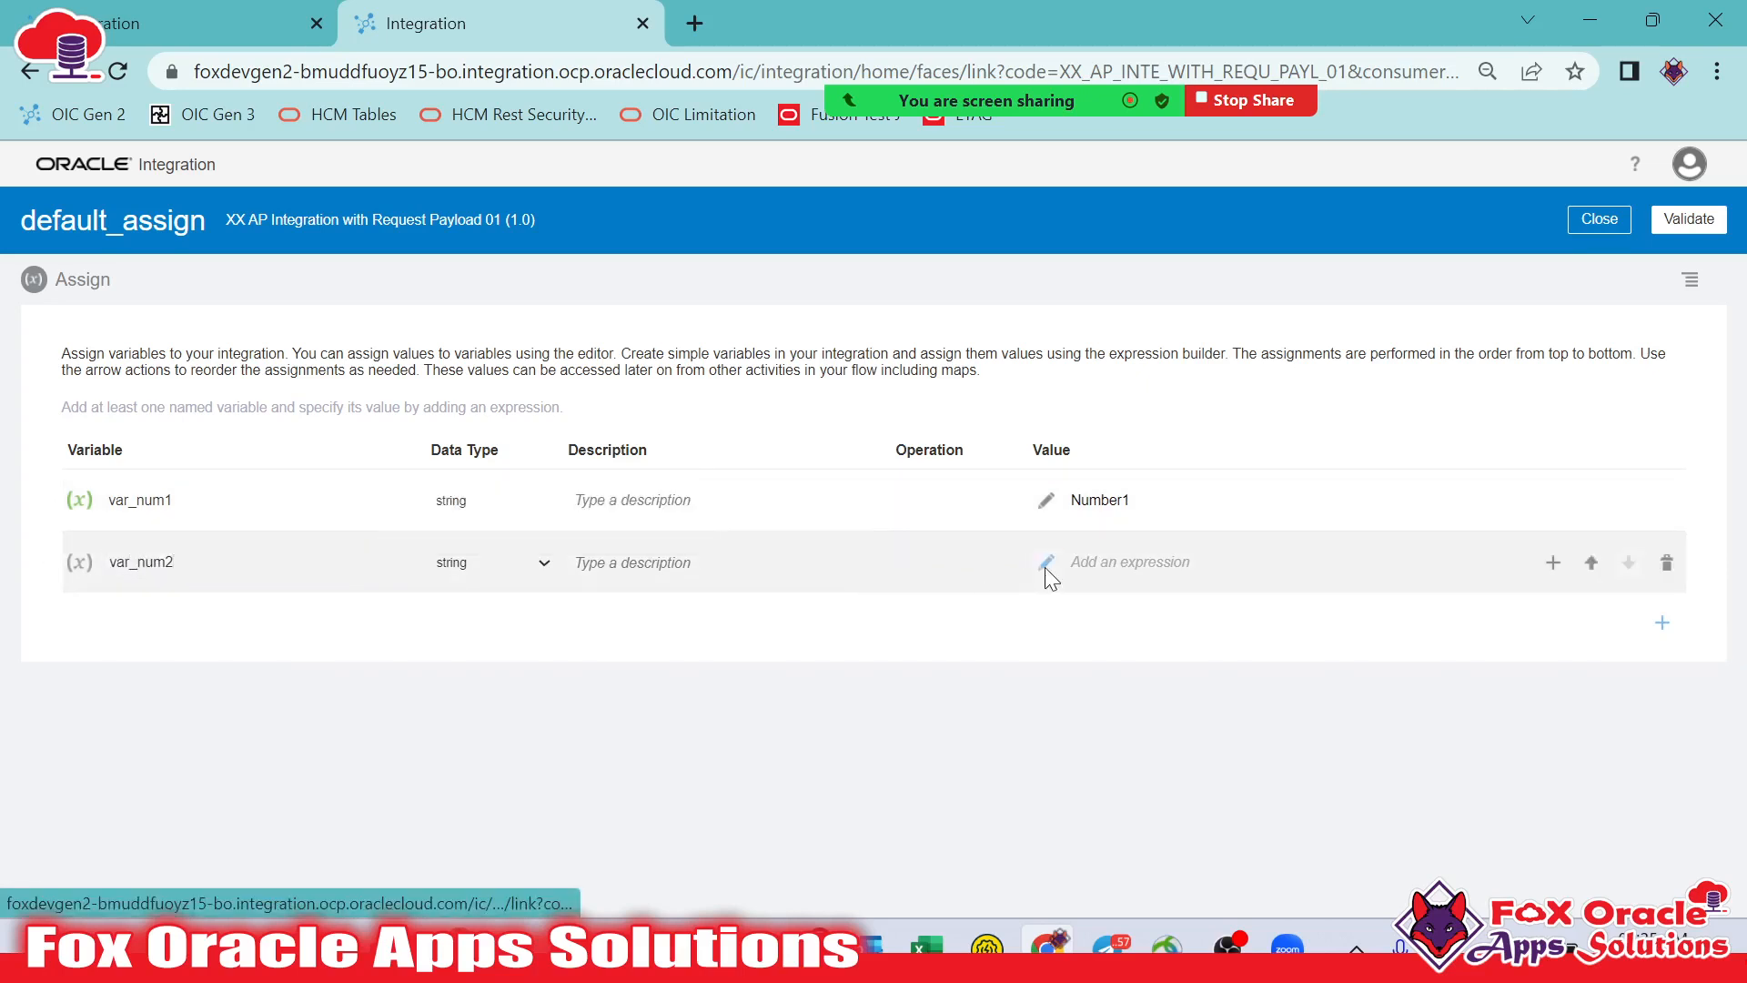
click(139, 533)
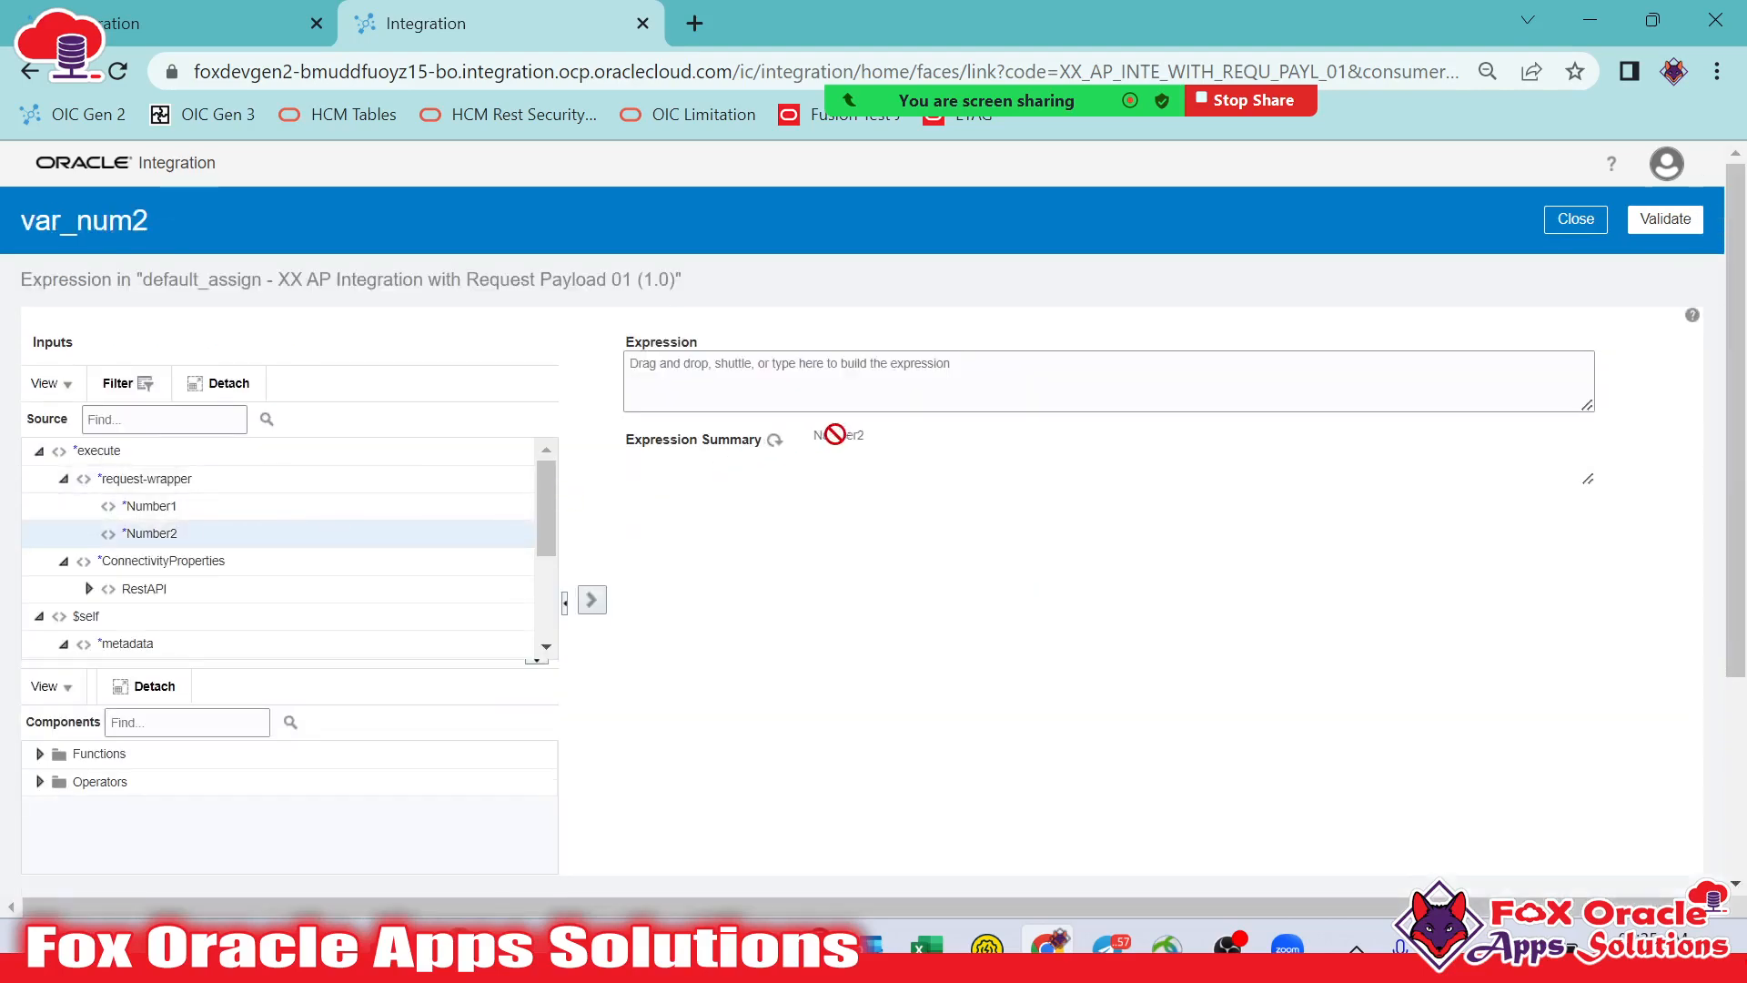
drag(1083, 388, 1083, 388)
click(1674, 219)
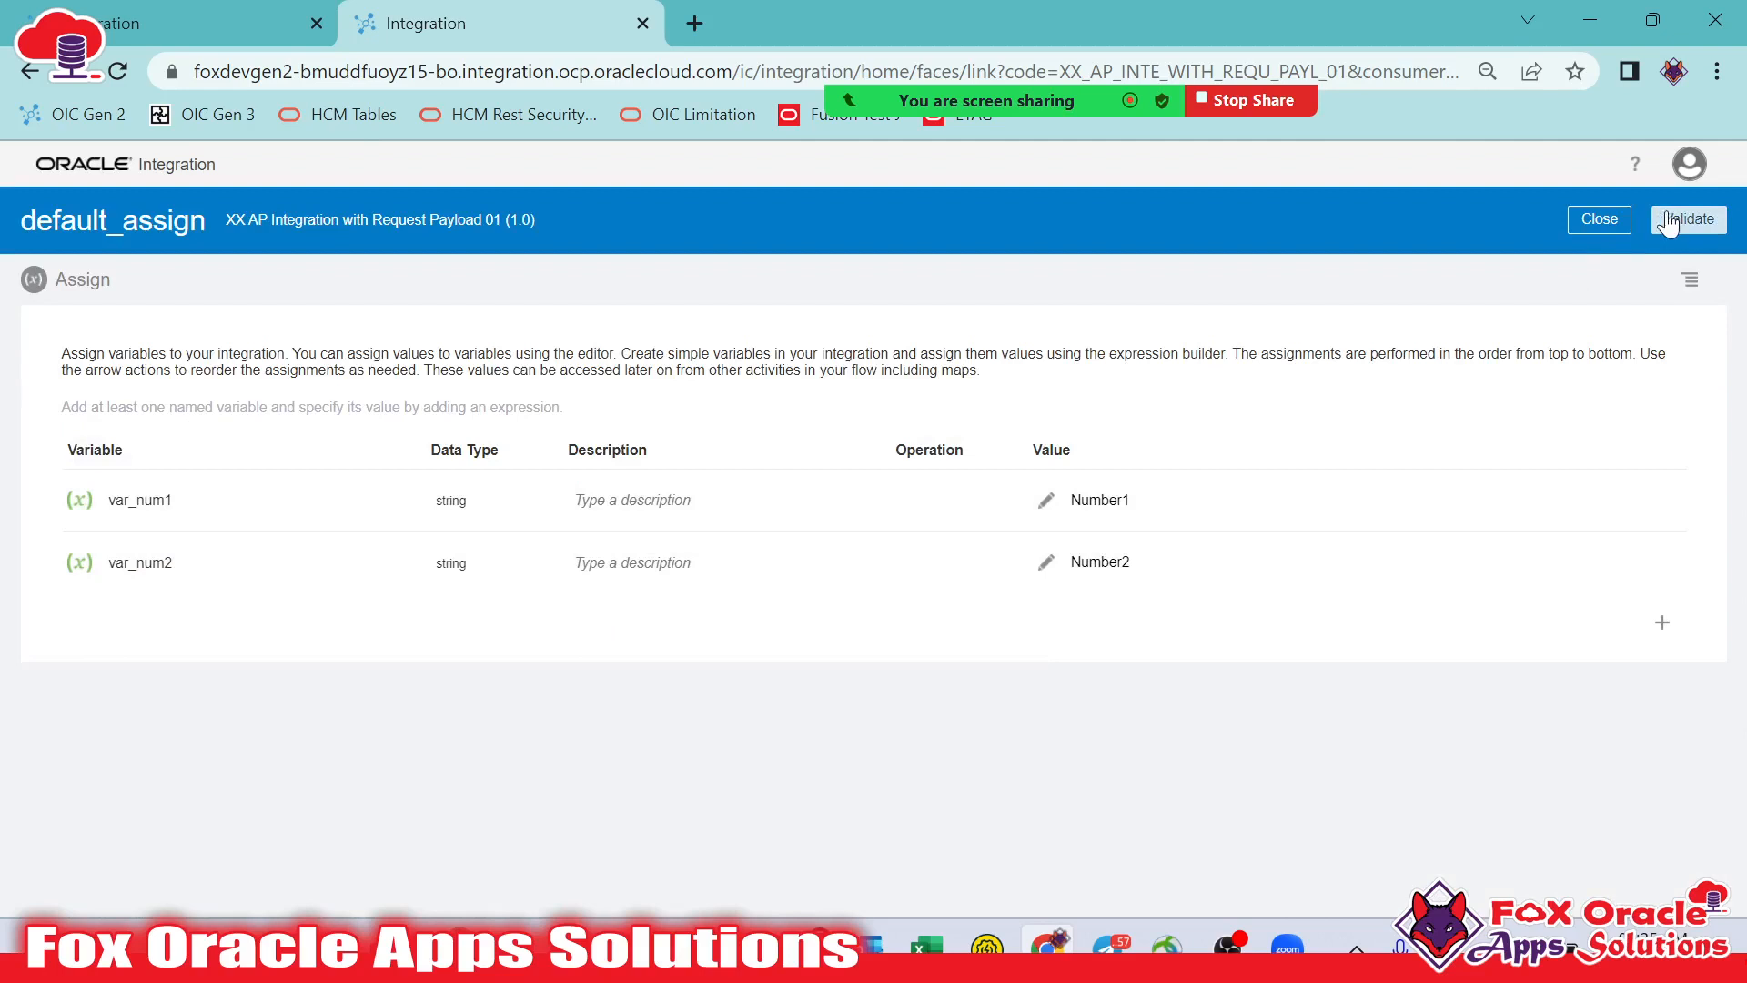
click(1679, 223)
click(1603, 260)
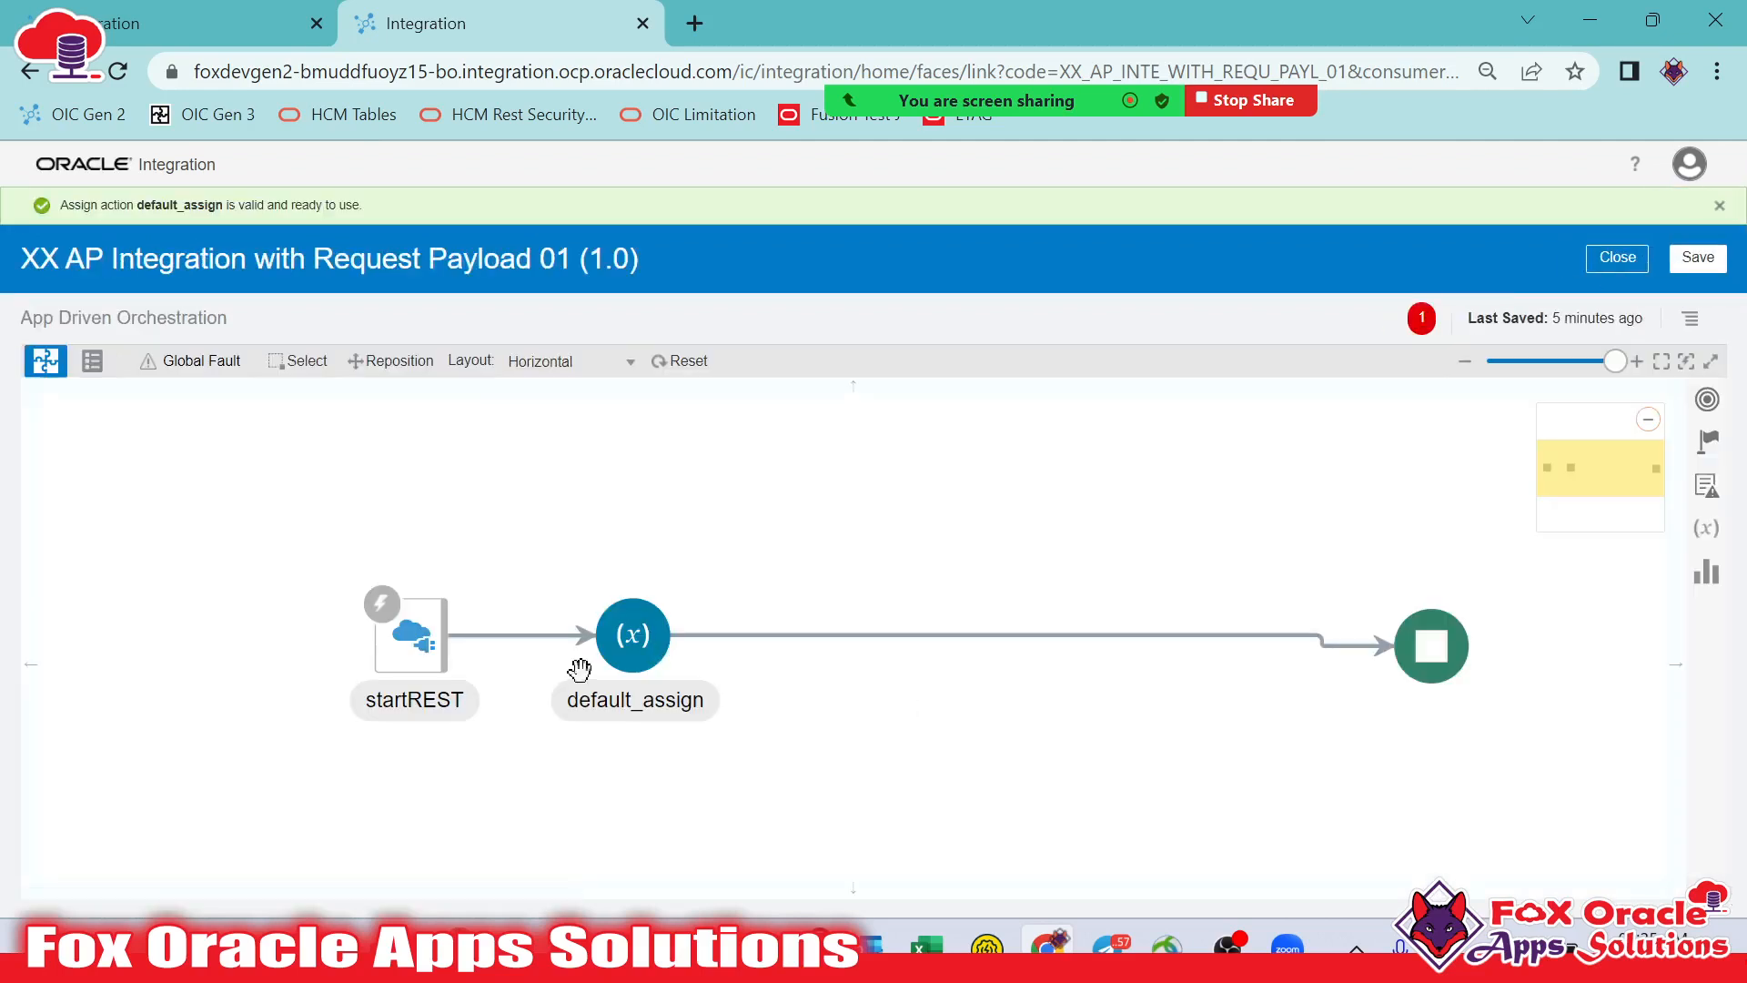
Add another Assign action named sum_assign to the flow between default_assign and the end node
click(619, 653)
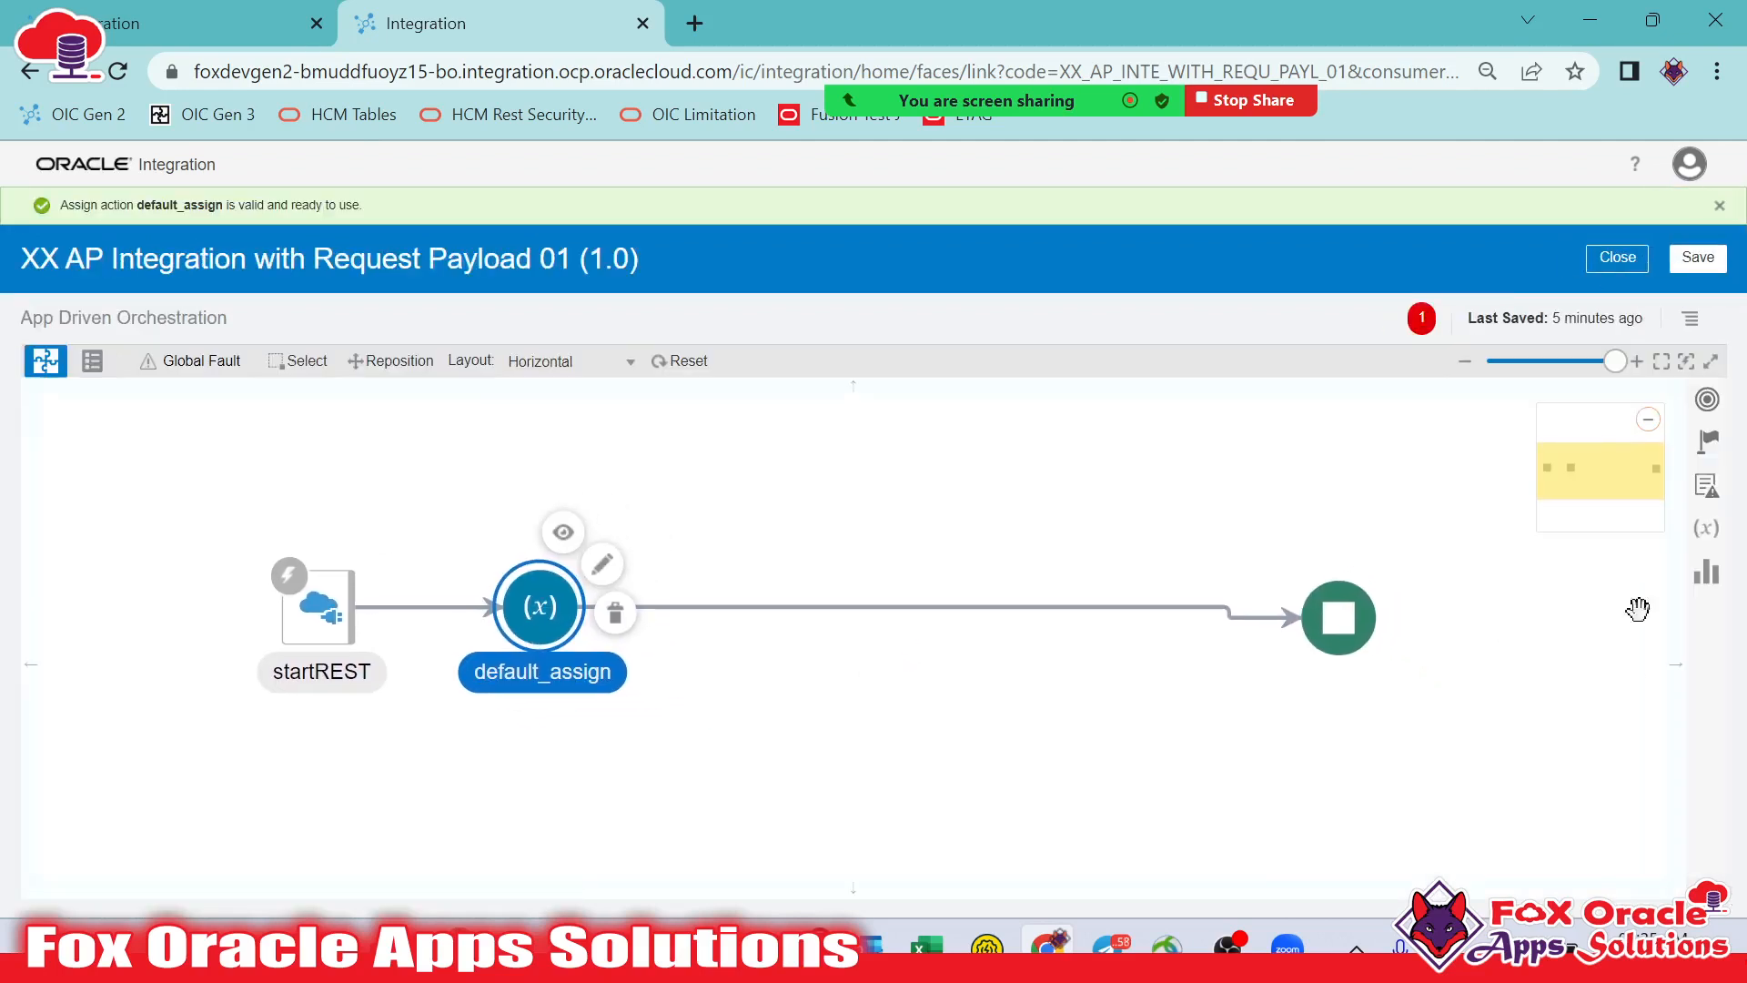
click(1710, 444)
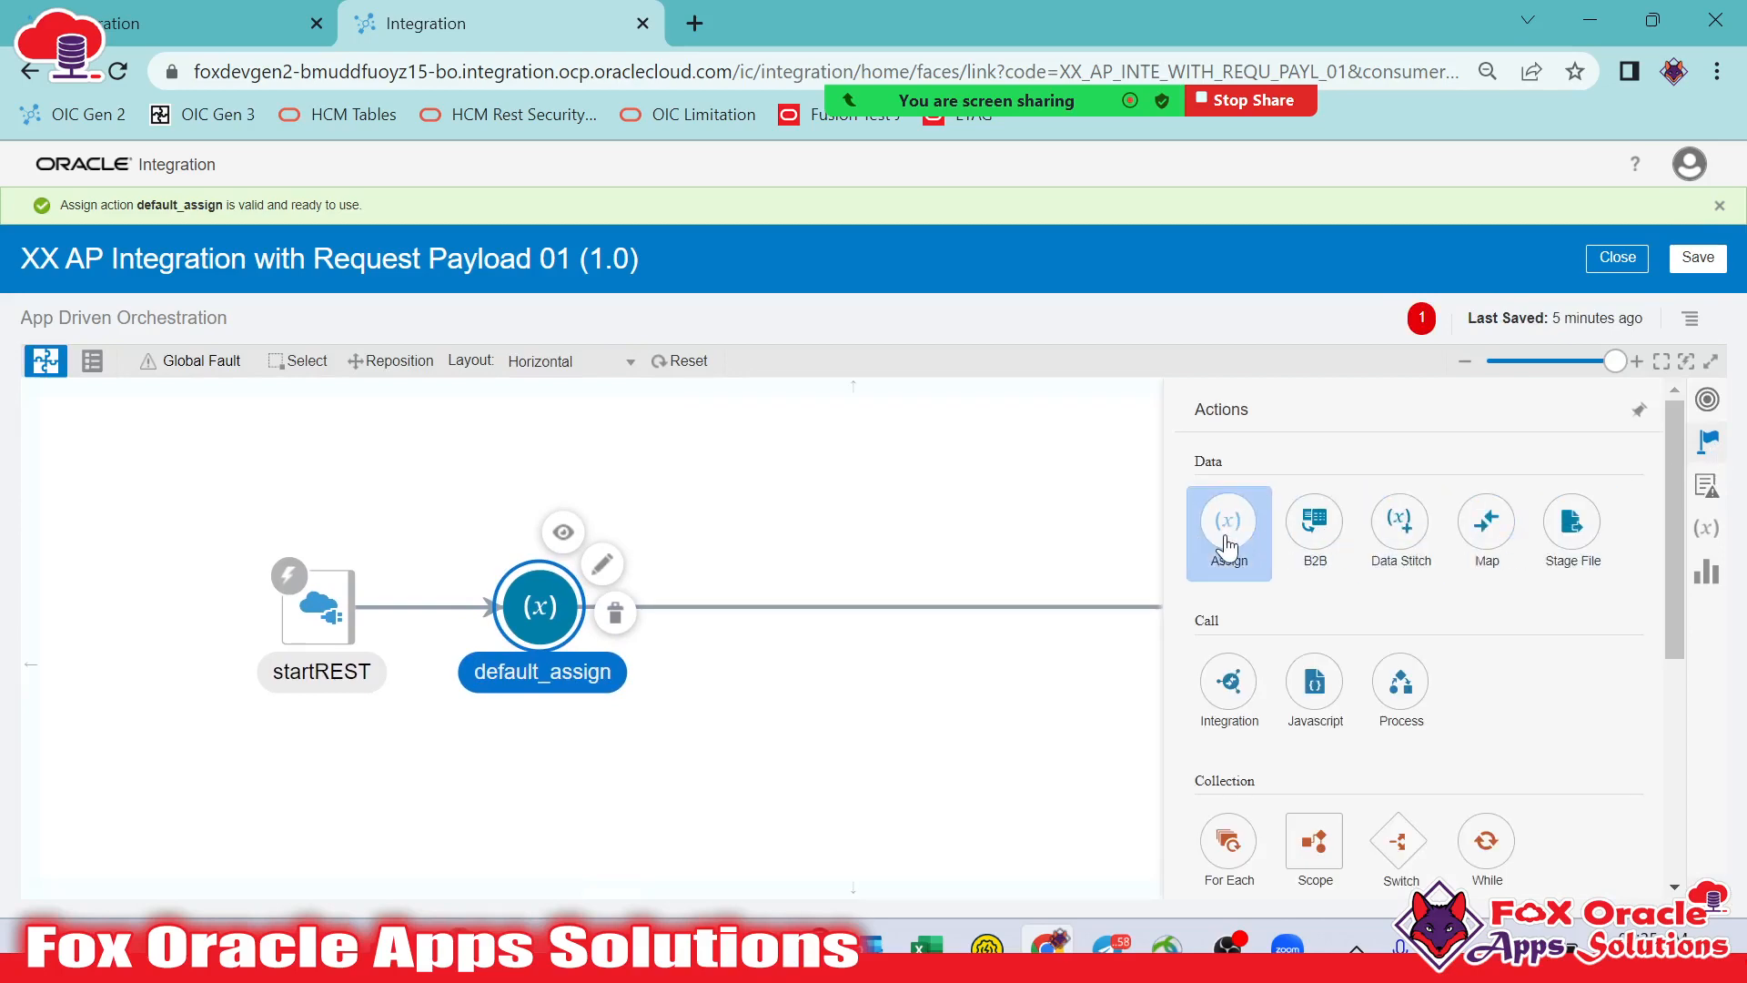
drag(1225, 546, 967, 608)
click(948, 538)
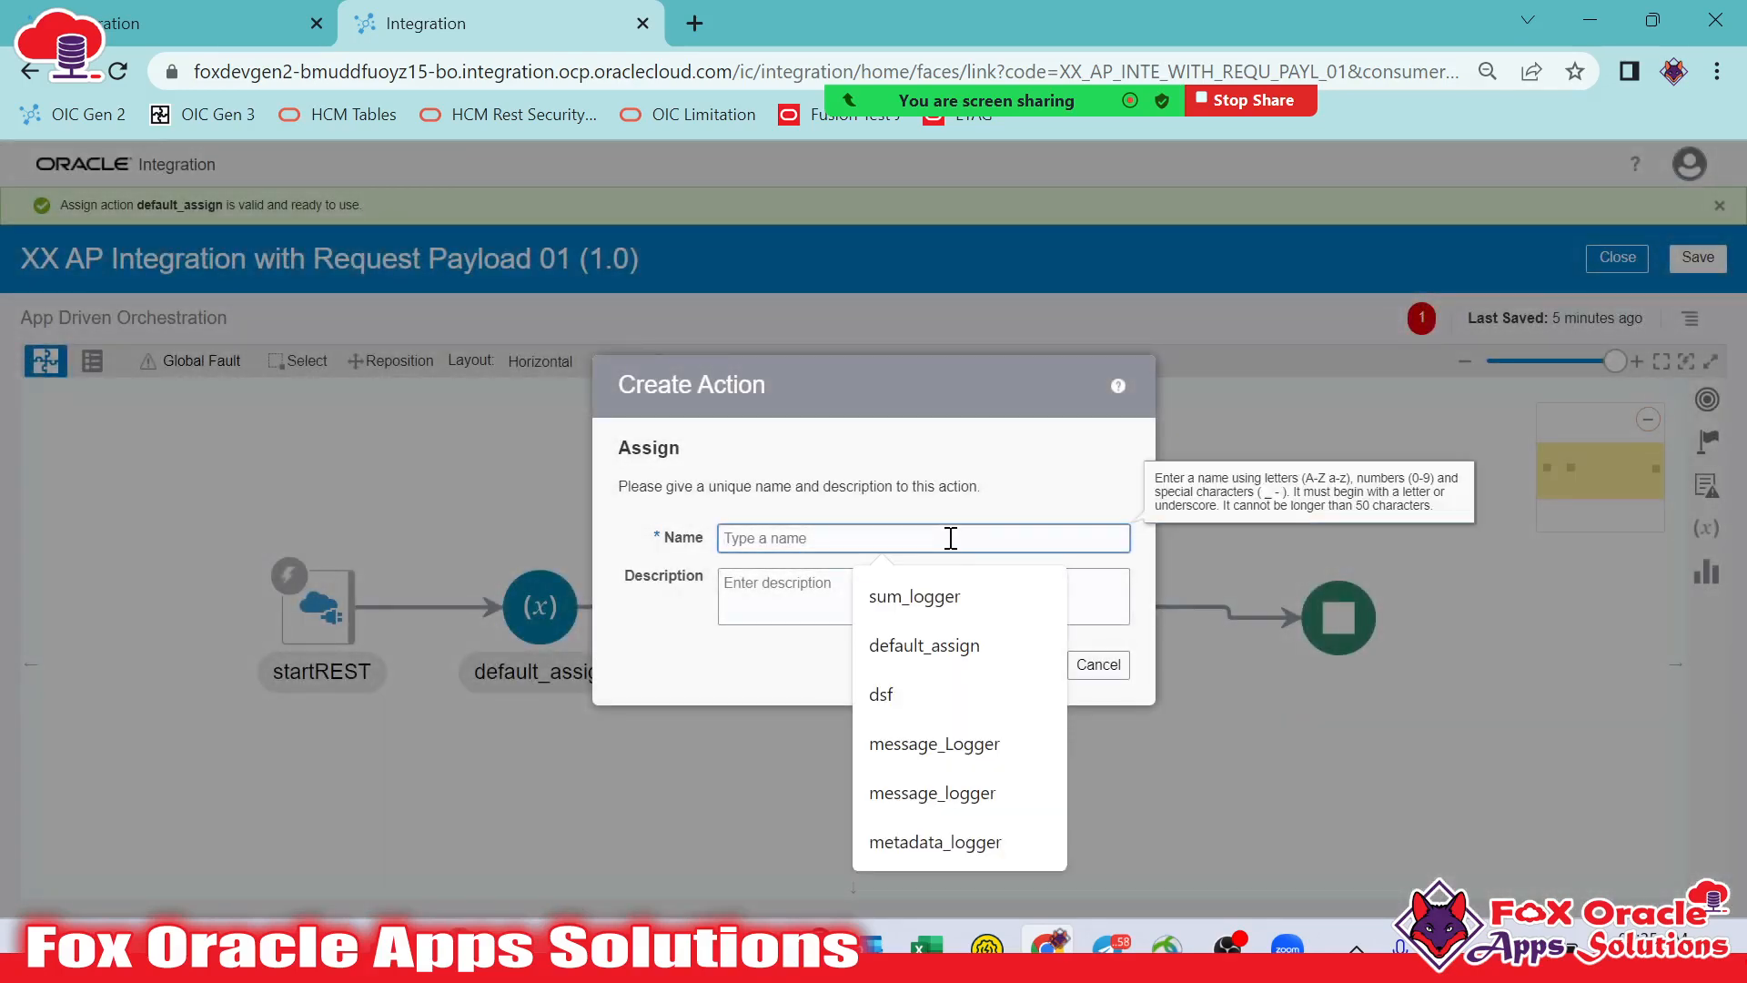
text(sum_assign)
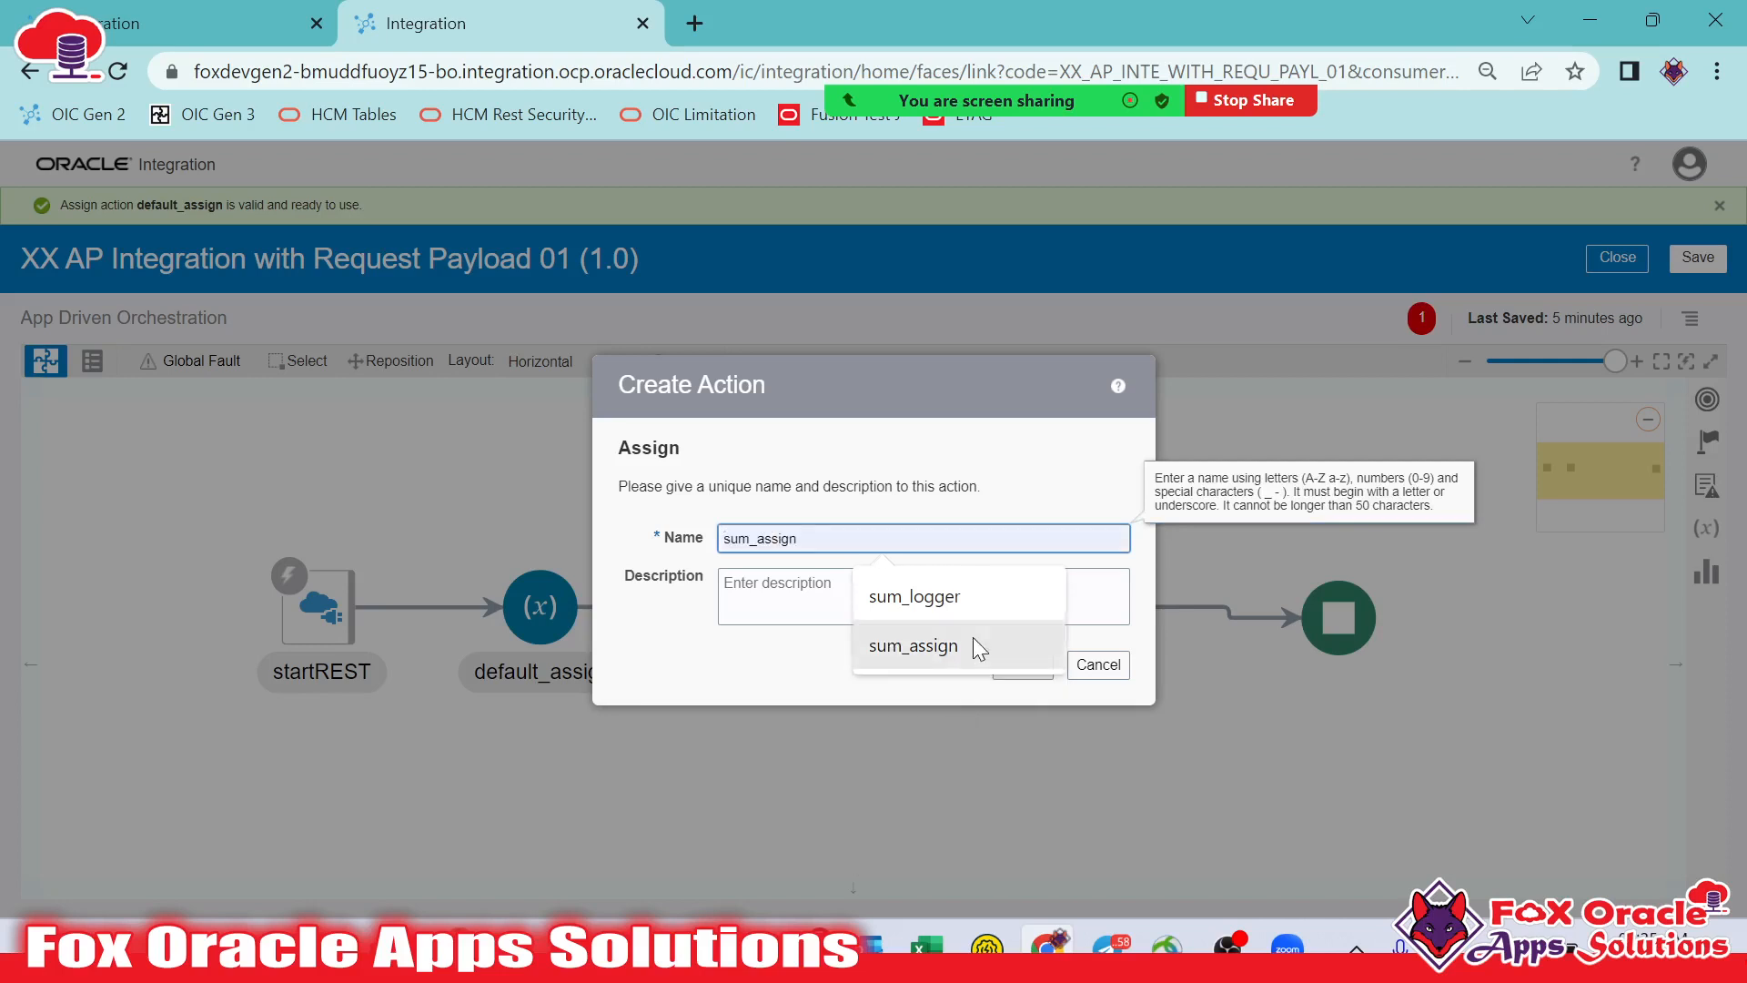
click(949, 647)
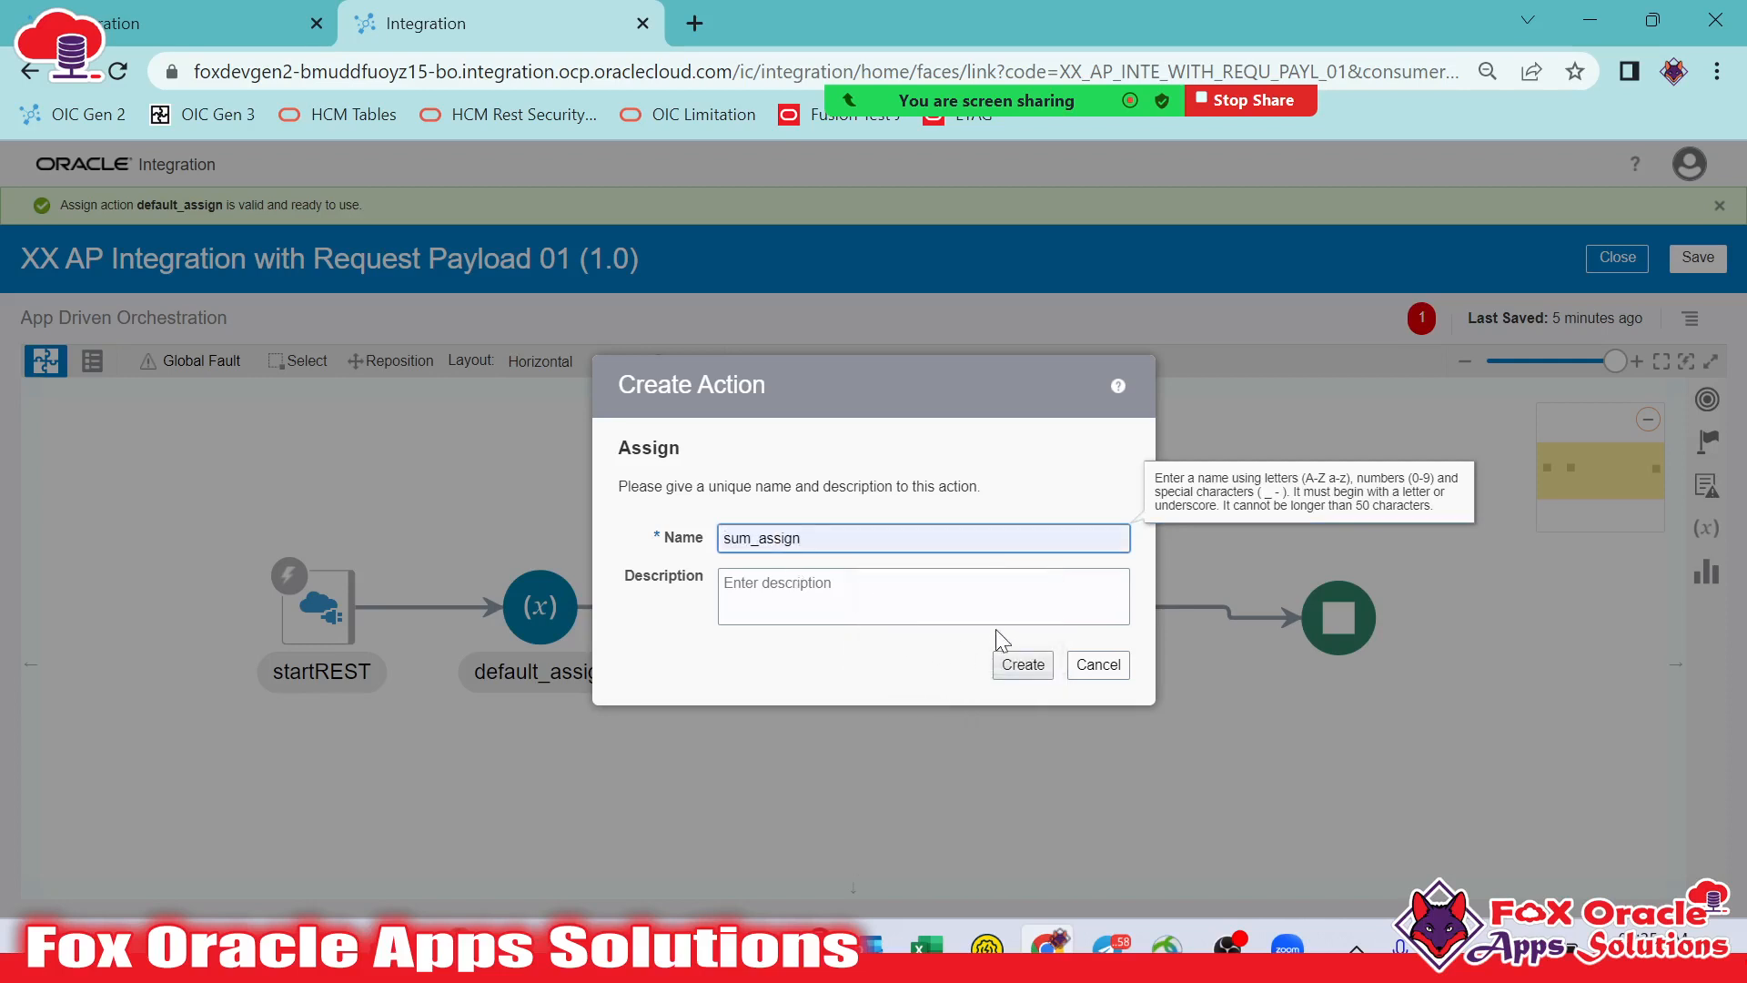
click(1021, 664)
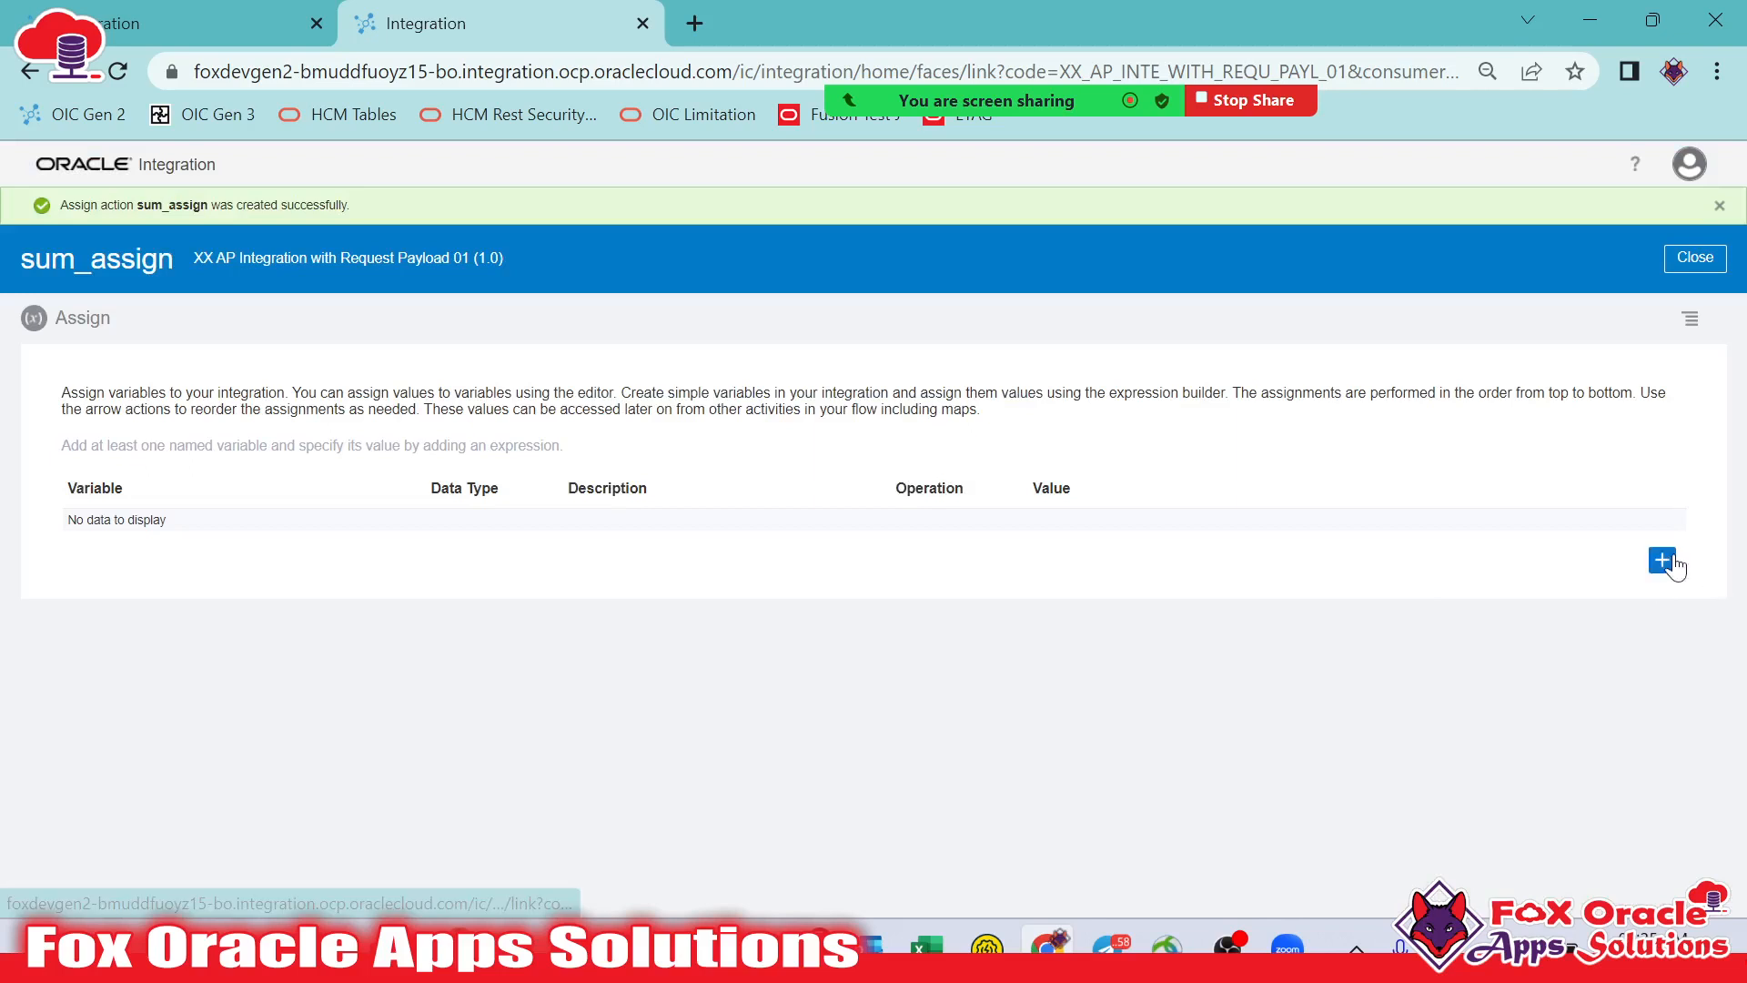
Add a string variable named var_result to the sum_assign action
click(1661, 559)
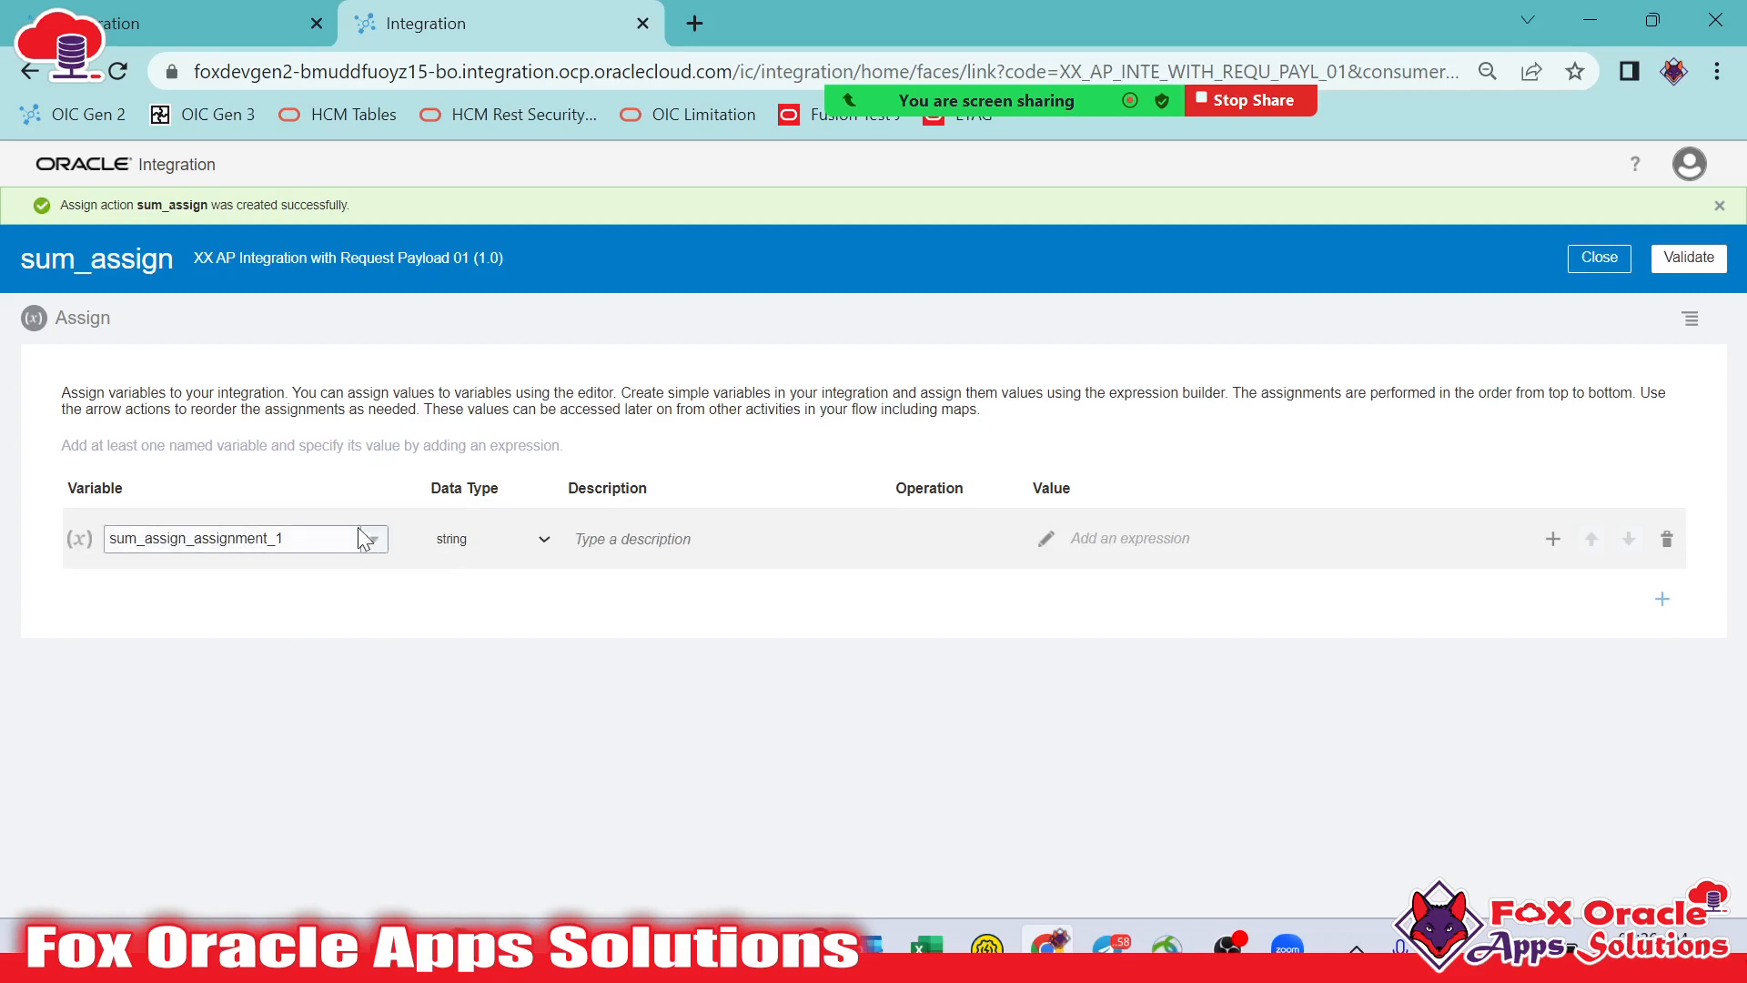
double_click(364, 539)
text(var_resu)
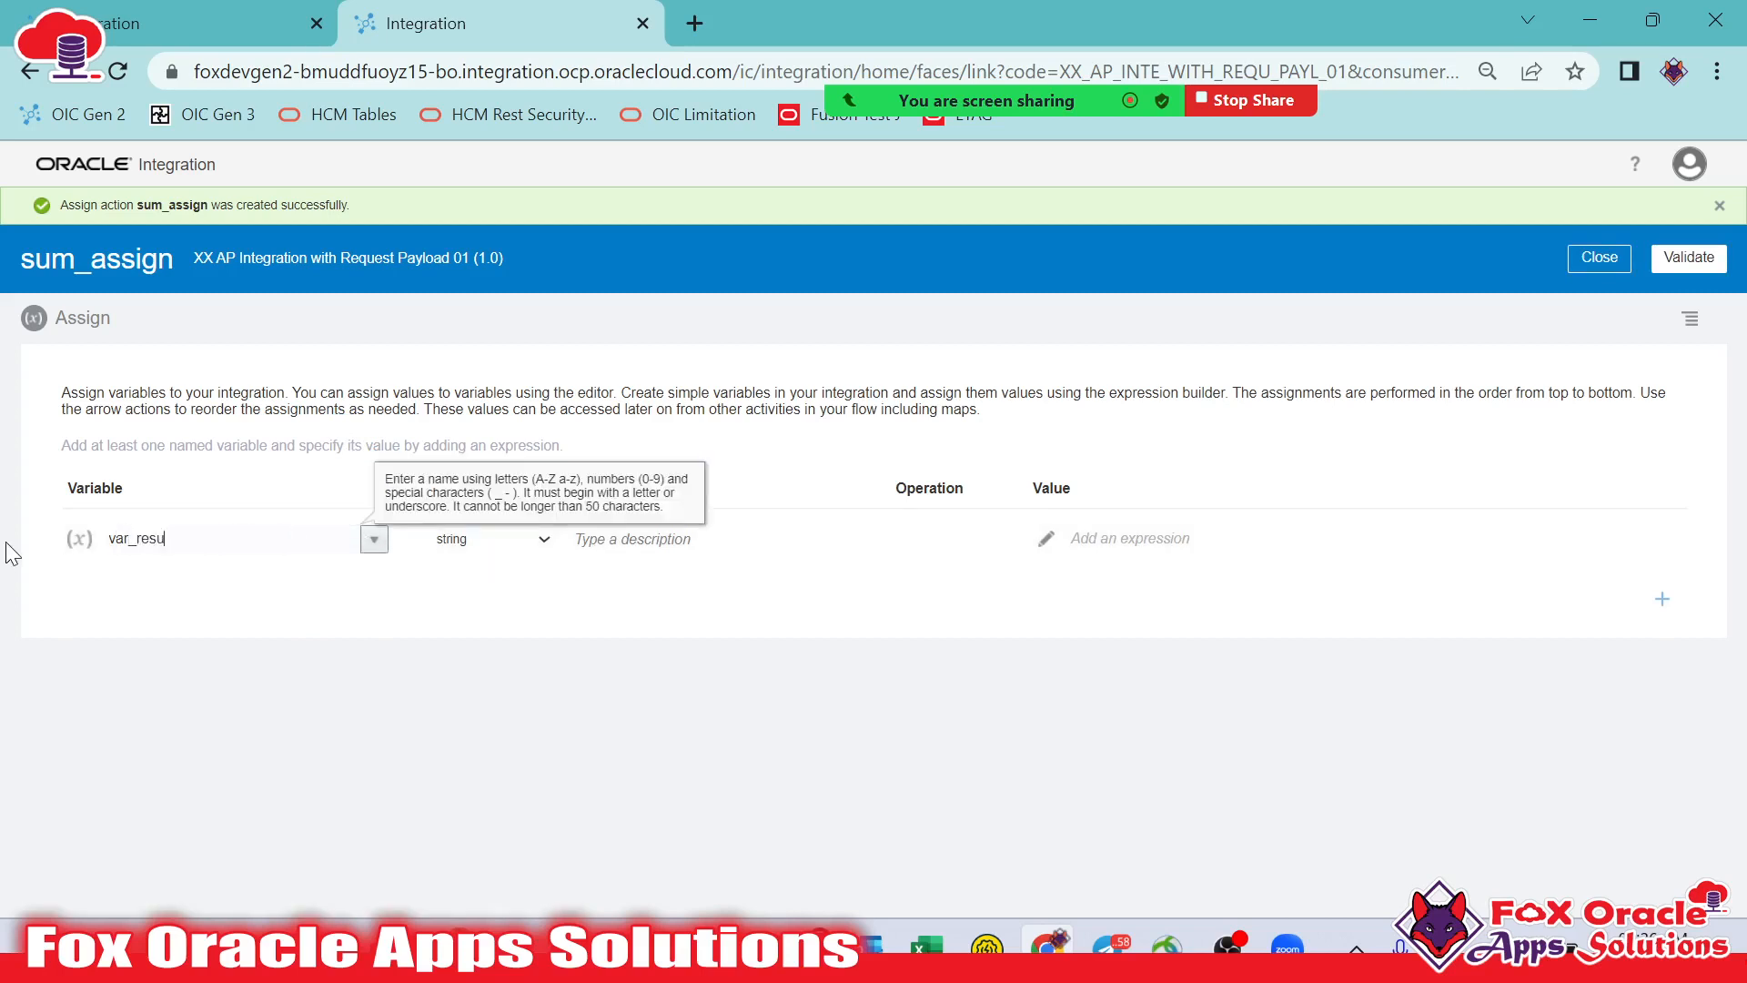
text(lt)
Build the value expression of var_result in sum_assign as $var_num1+$var_num2
click(1045, 539)
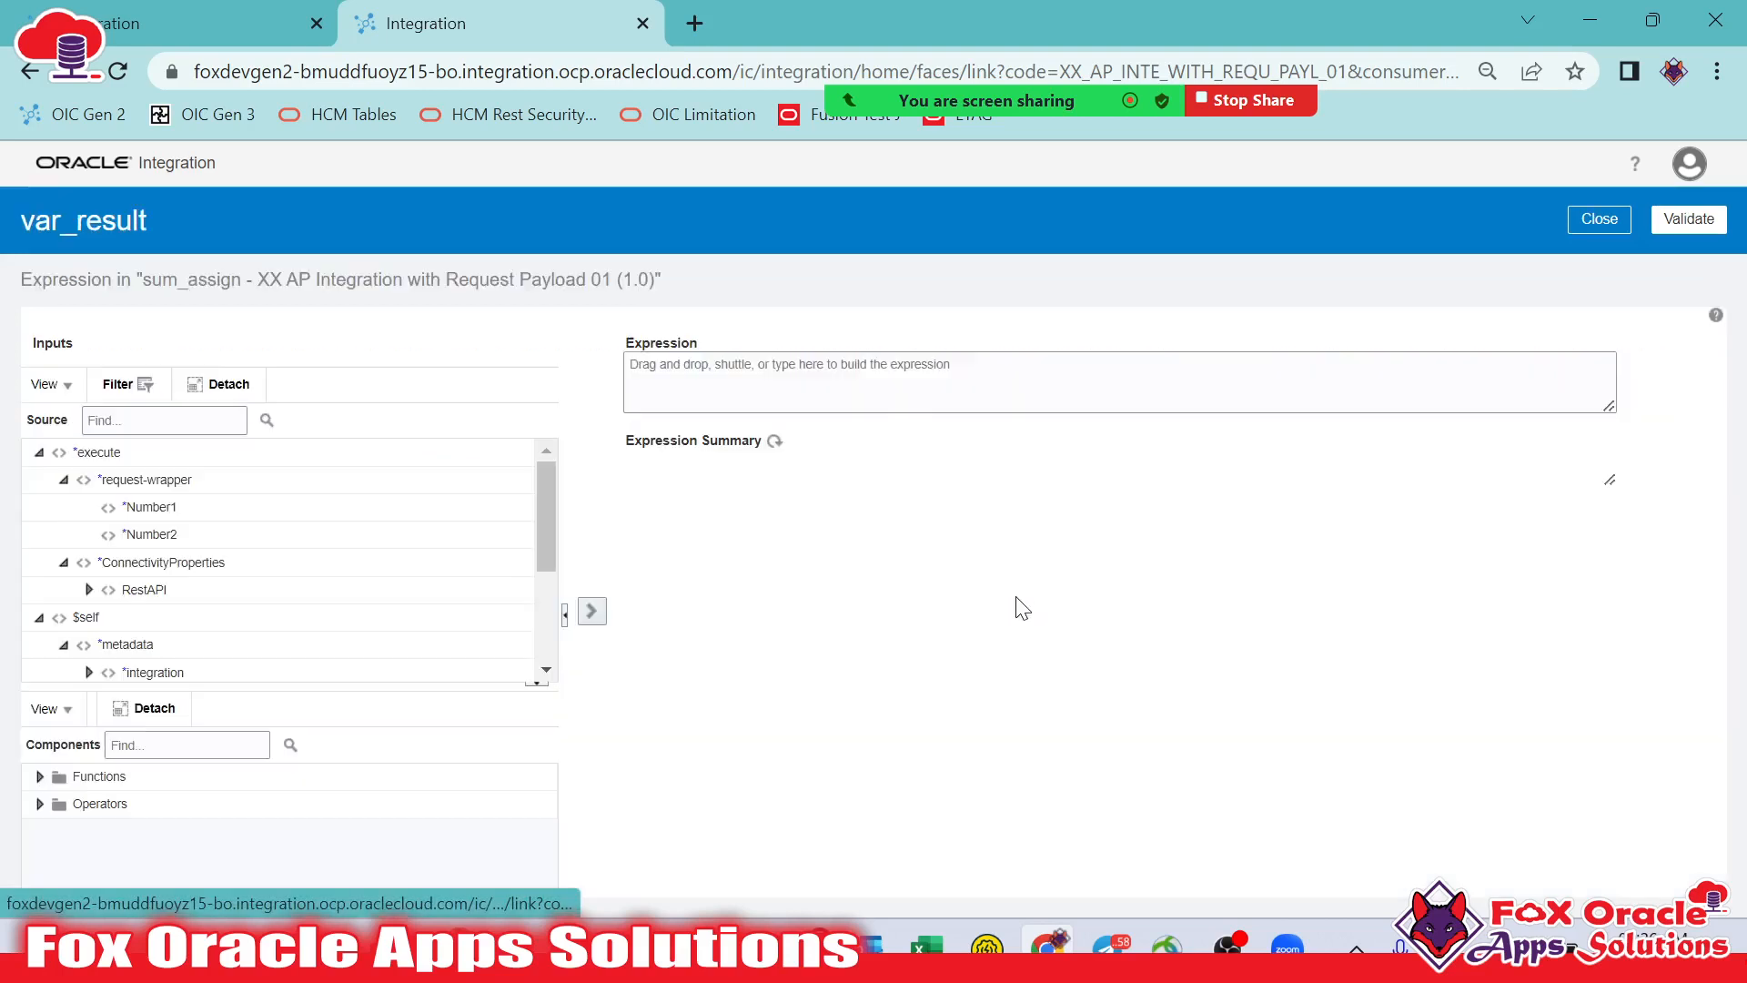
click(709, 373)
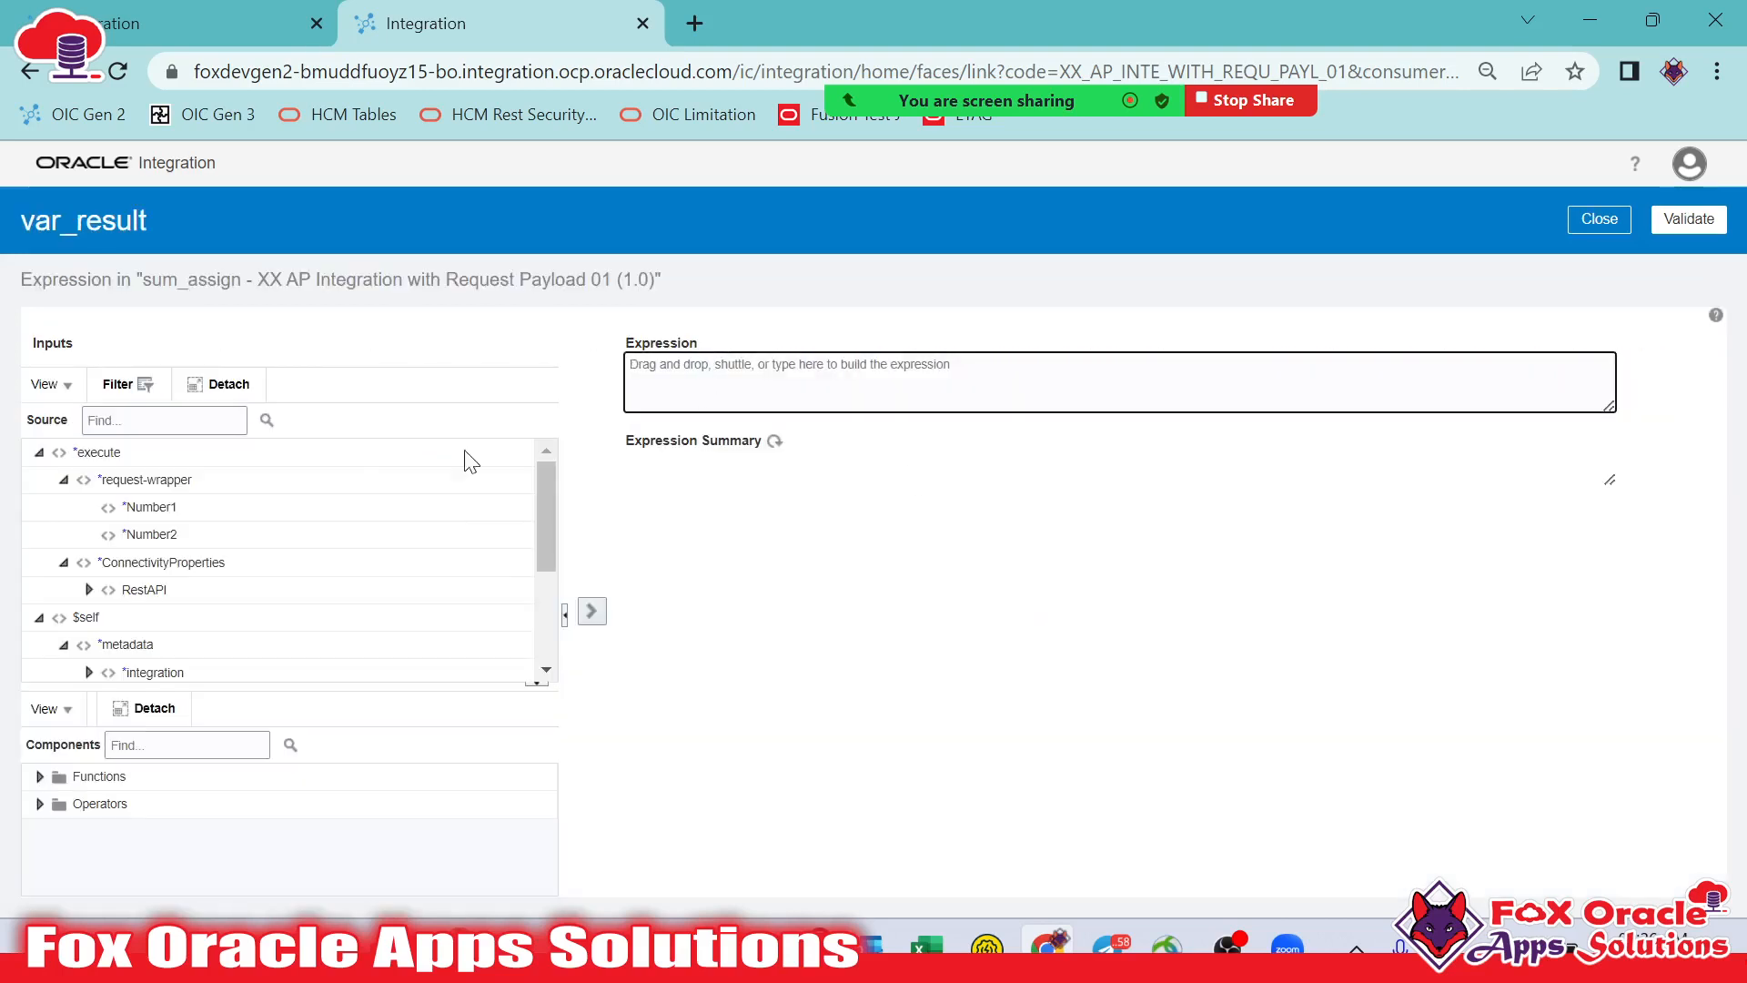
scroll(382, 510, down, 3)
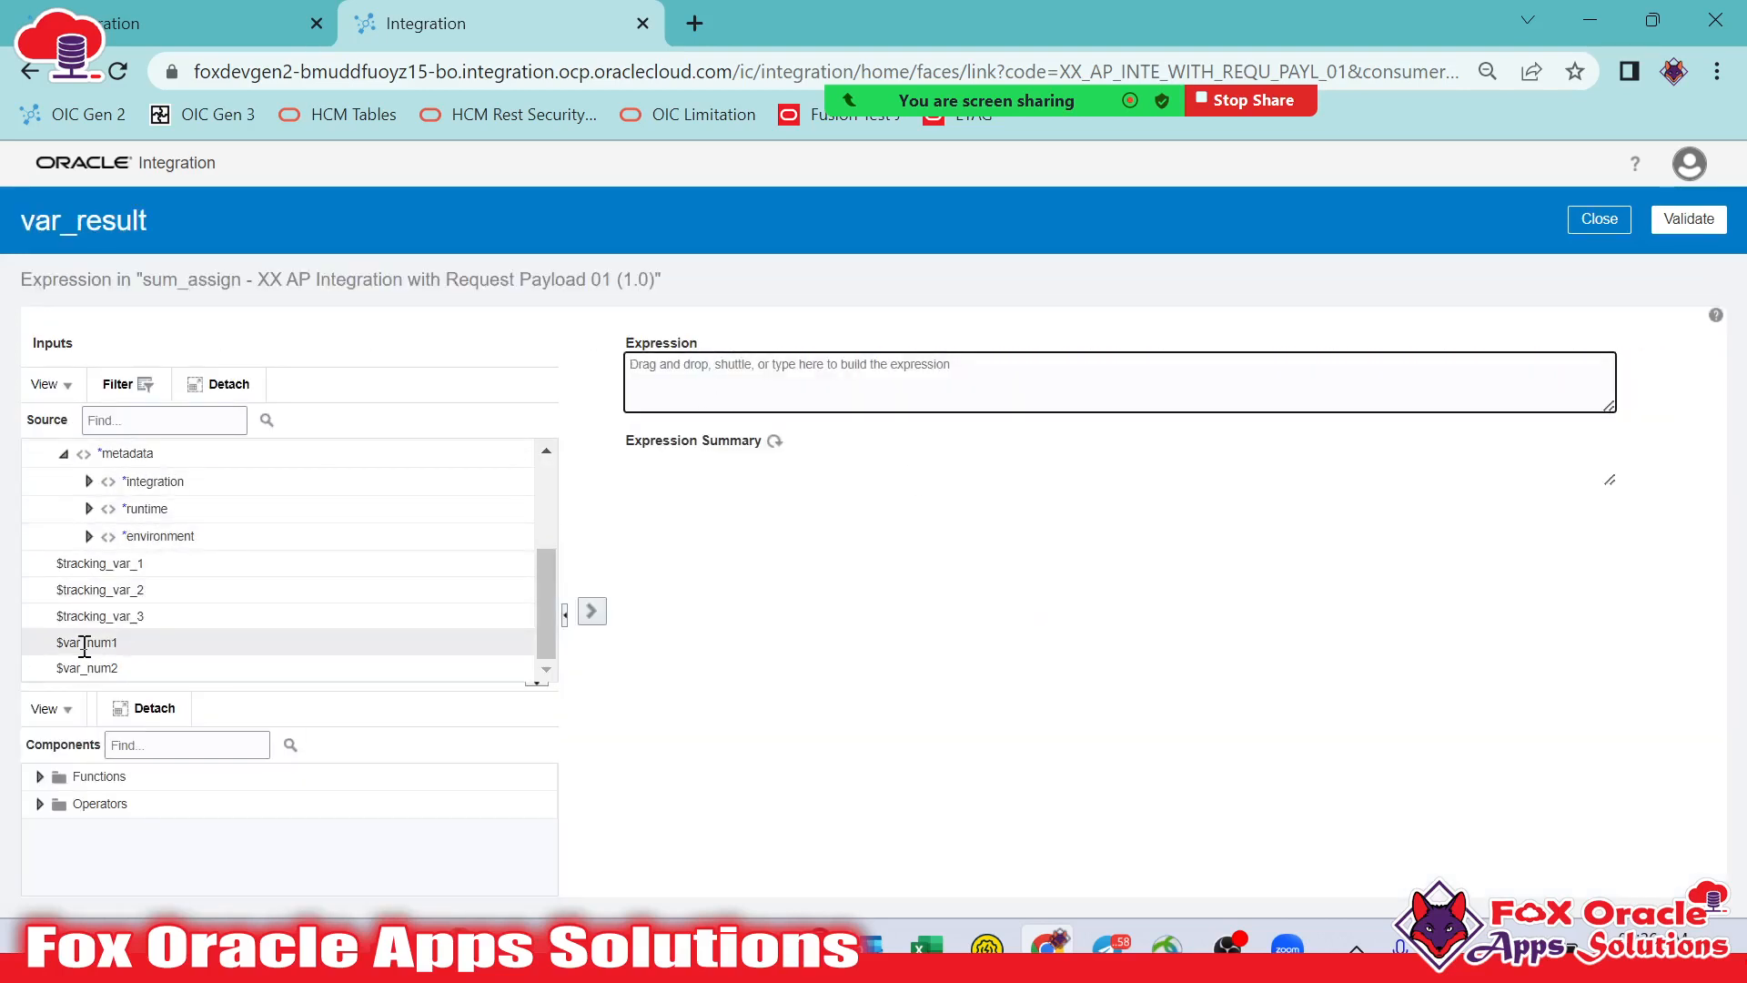
scroll(182, 637, up, 3)
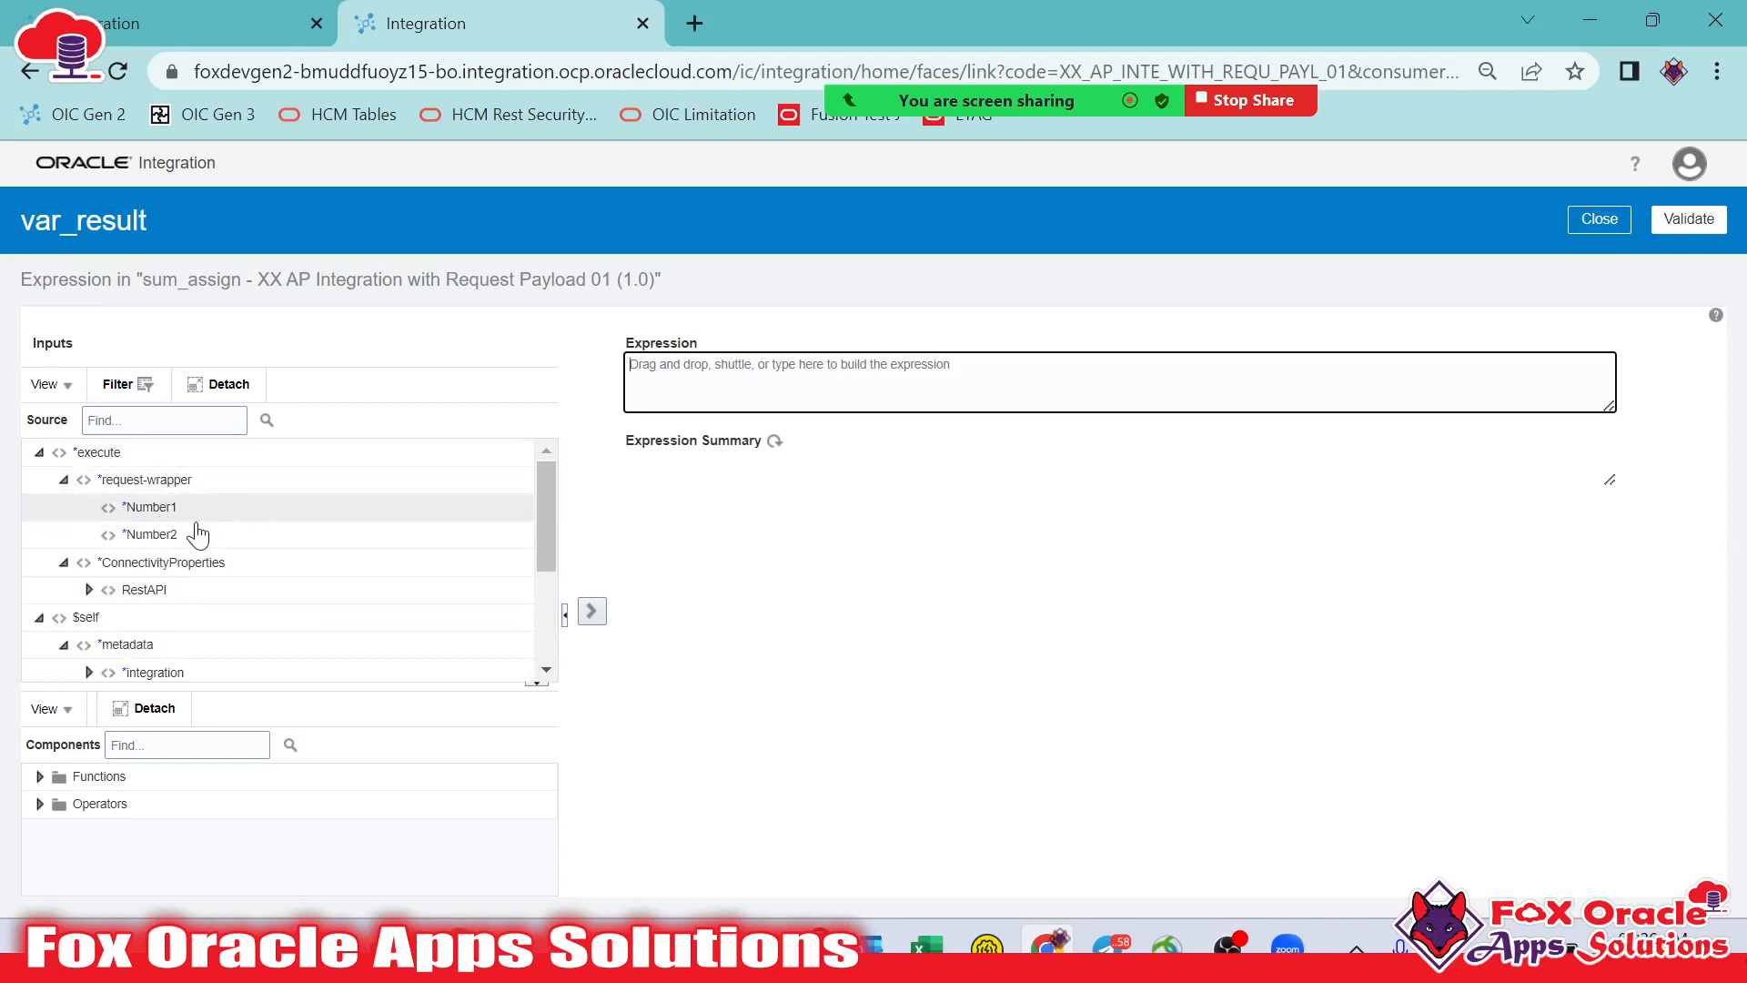
scroll(242, 546, down, 3)
drag(165, 649, 961, 368)
click(961, 368)
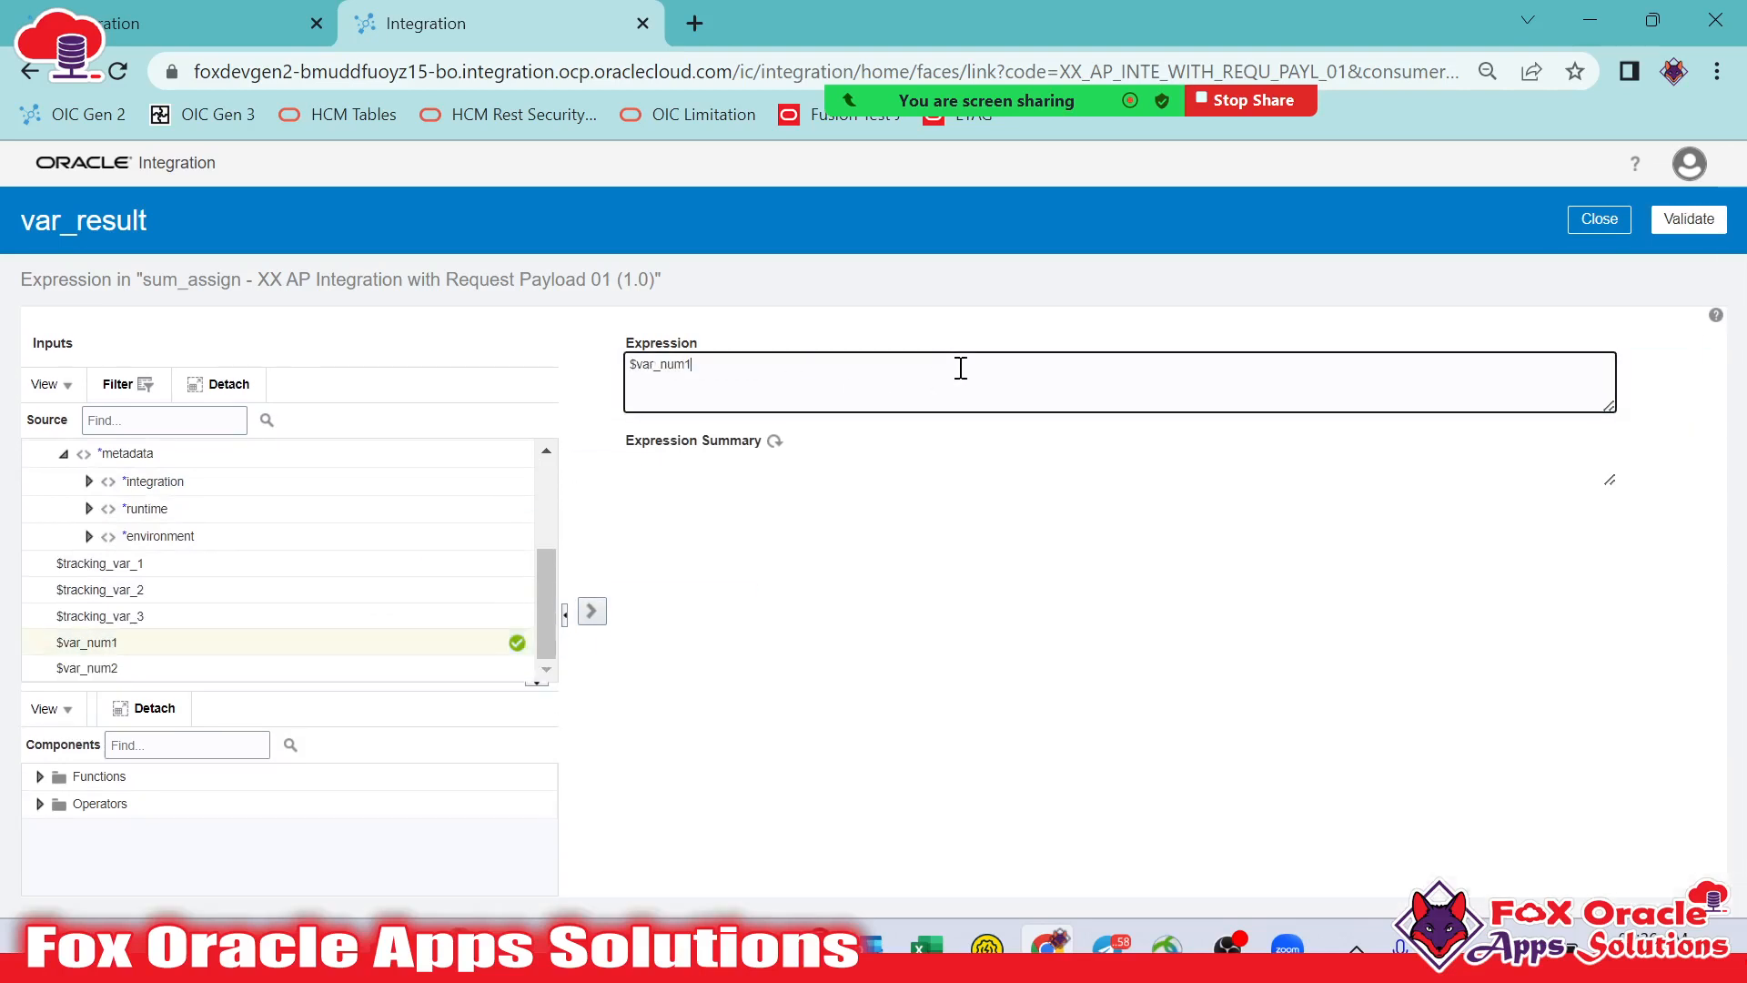
drag(147, 665, 901, 394)
click(928, 382)
scroll(450, 553, up, 3)
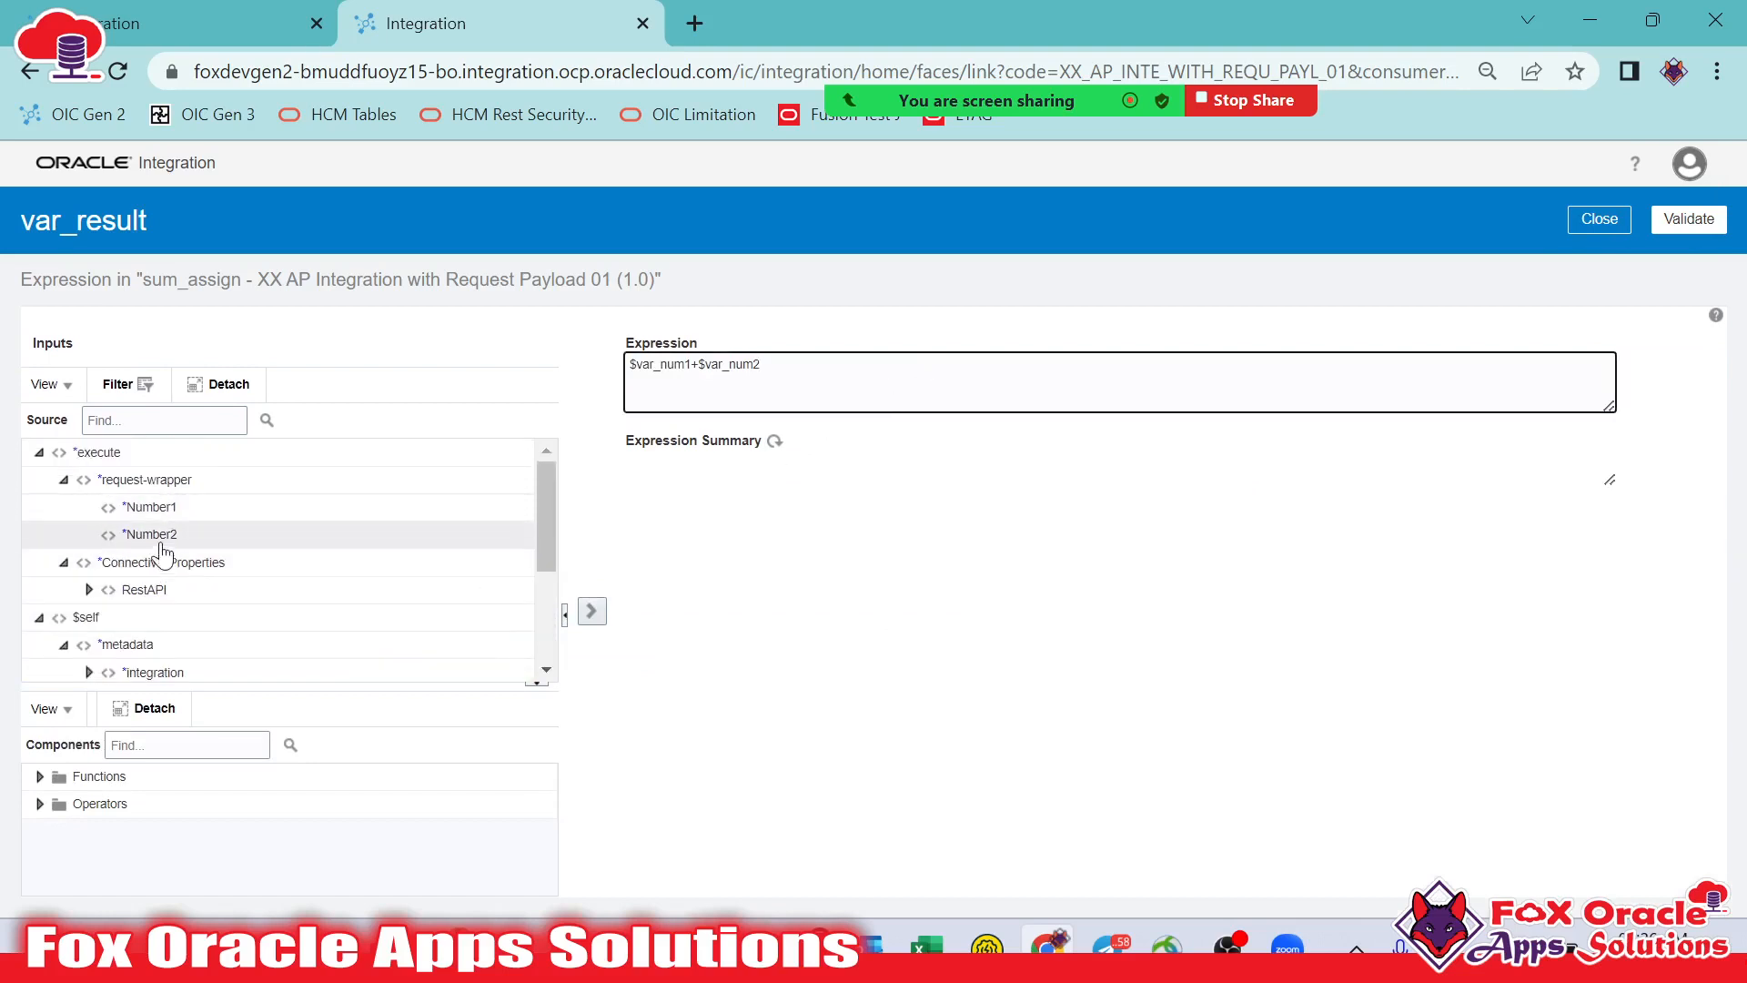
Validate and close the var_result expression and the sum_assign action to return to the integration flow
click(1689, 218)
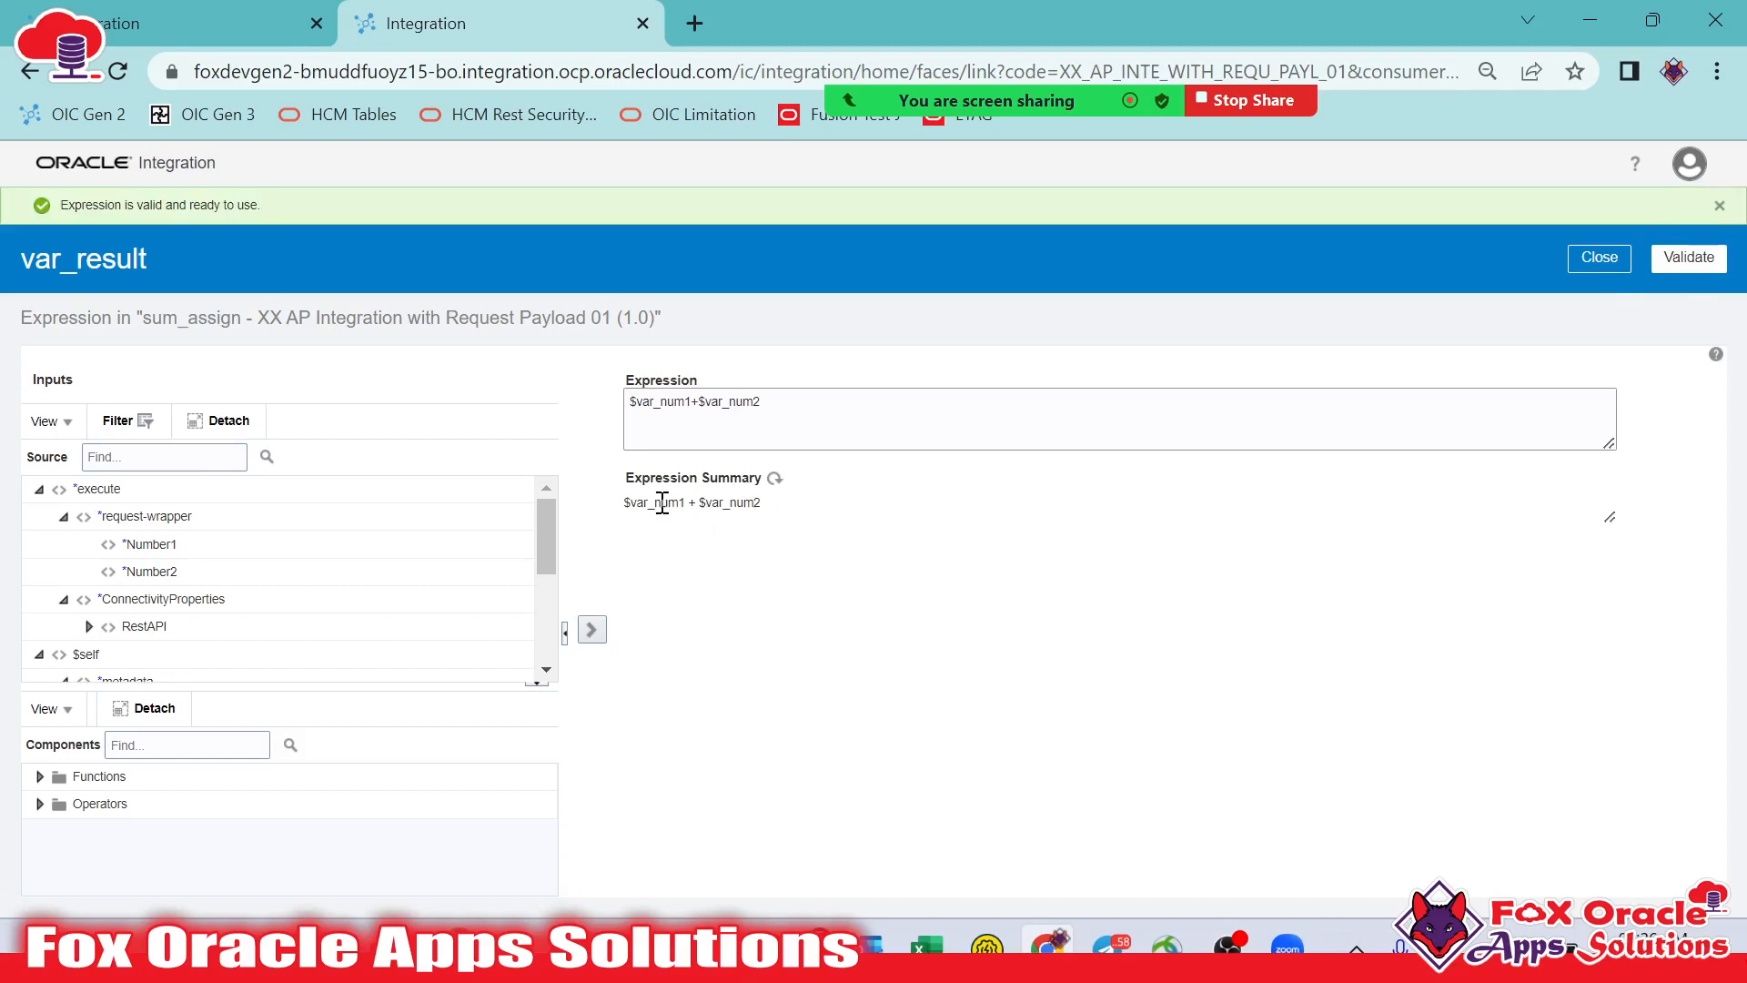
drag(36, 263, 173, 275)
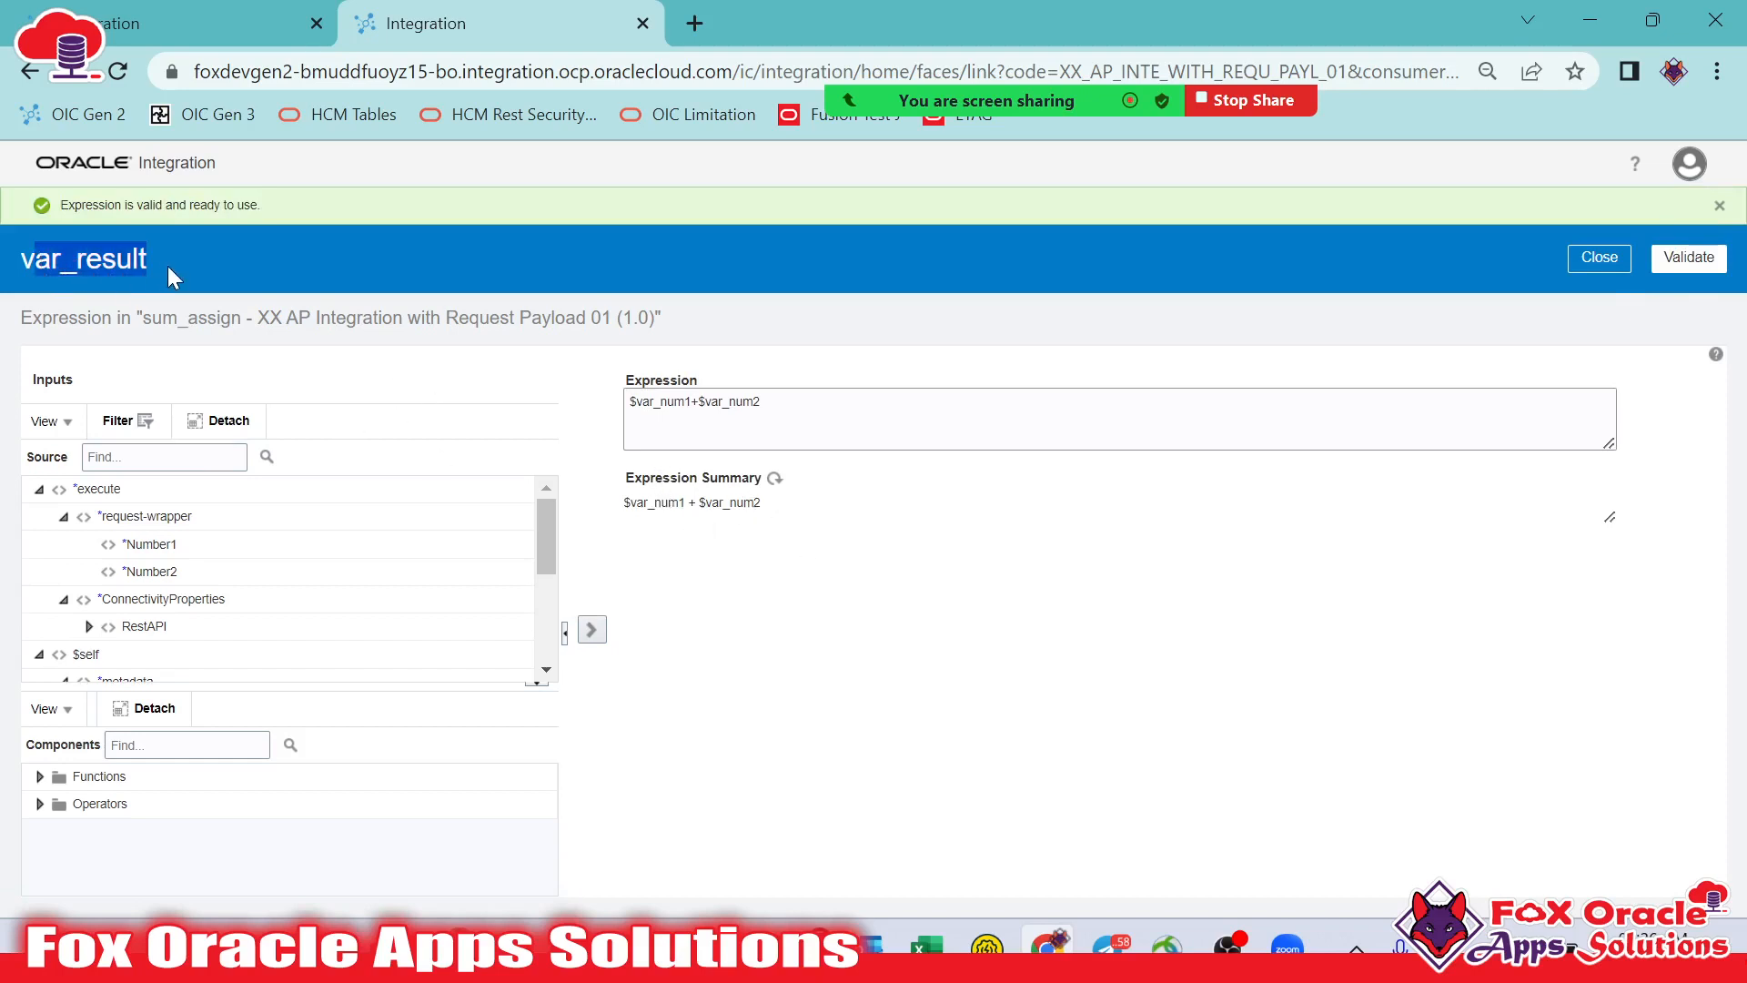
click(756, 510)
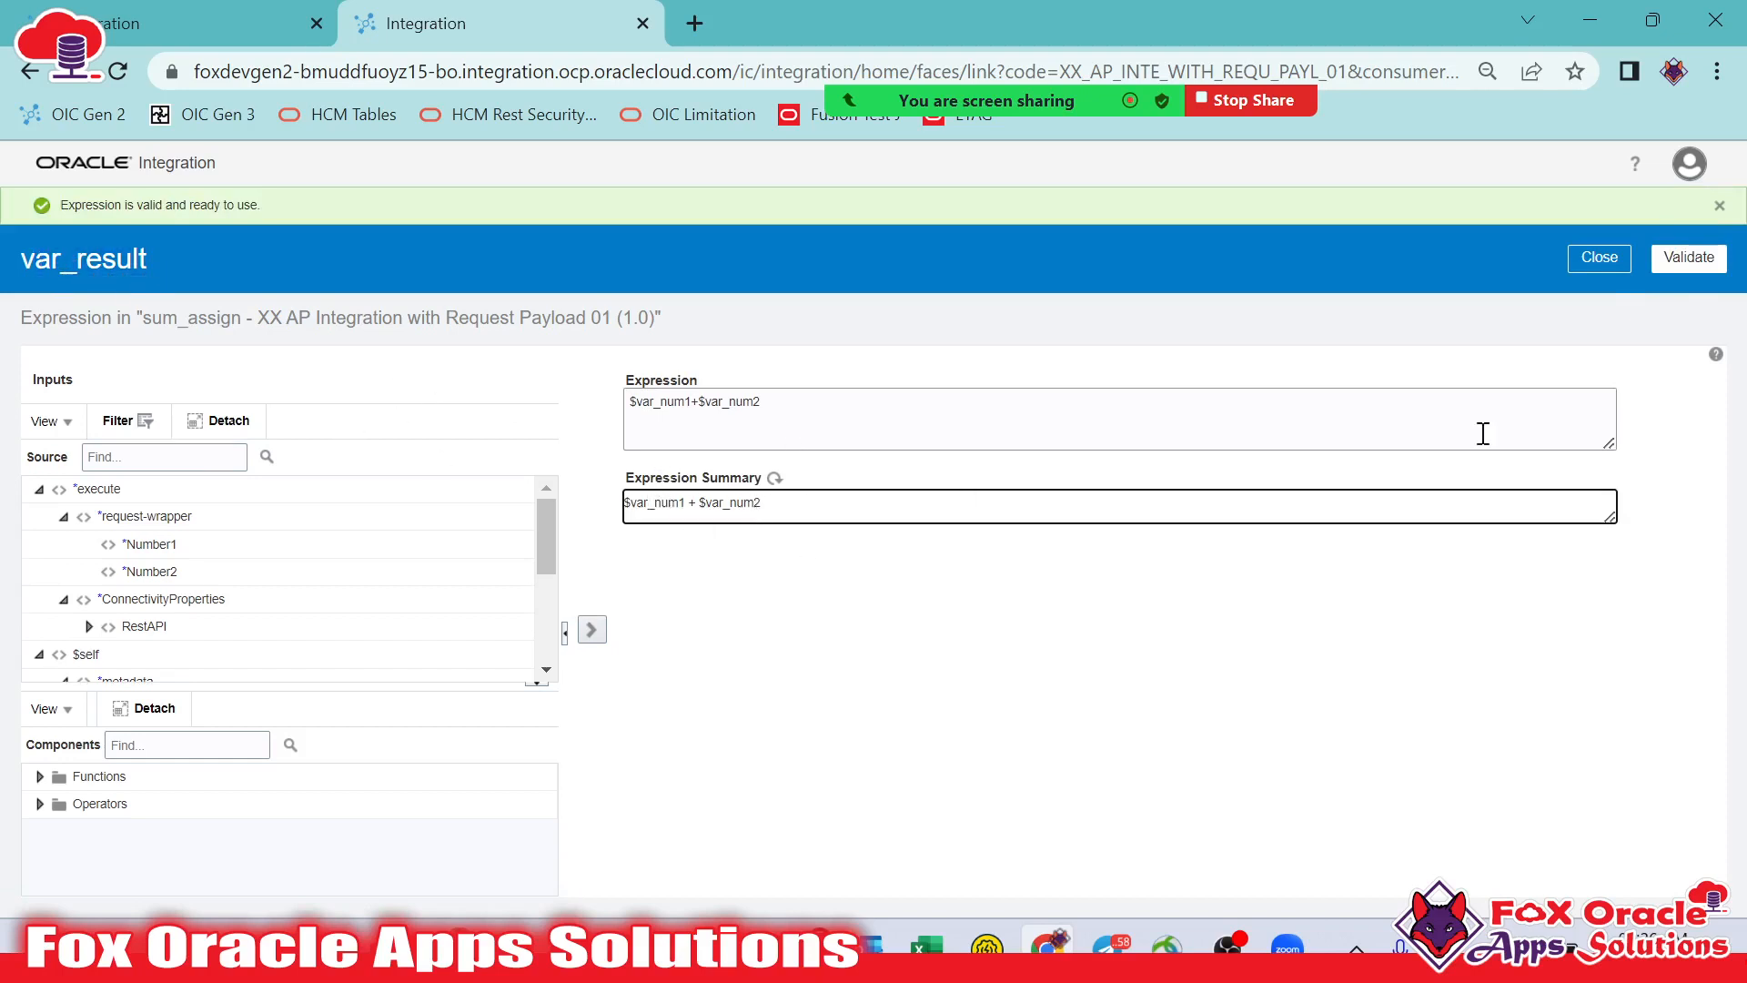
click(1599, 258)
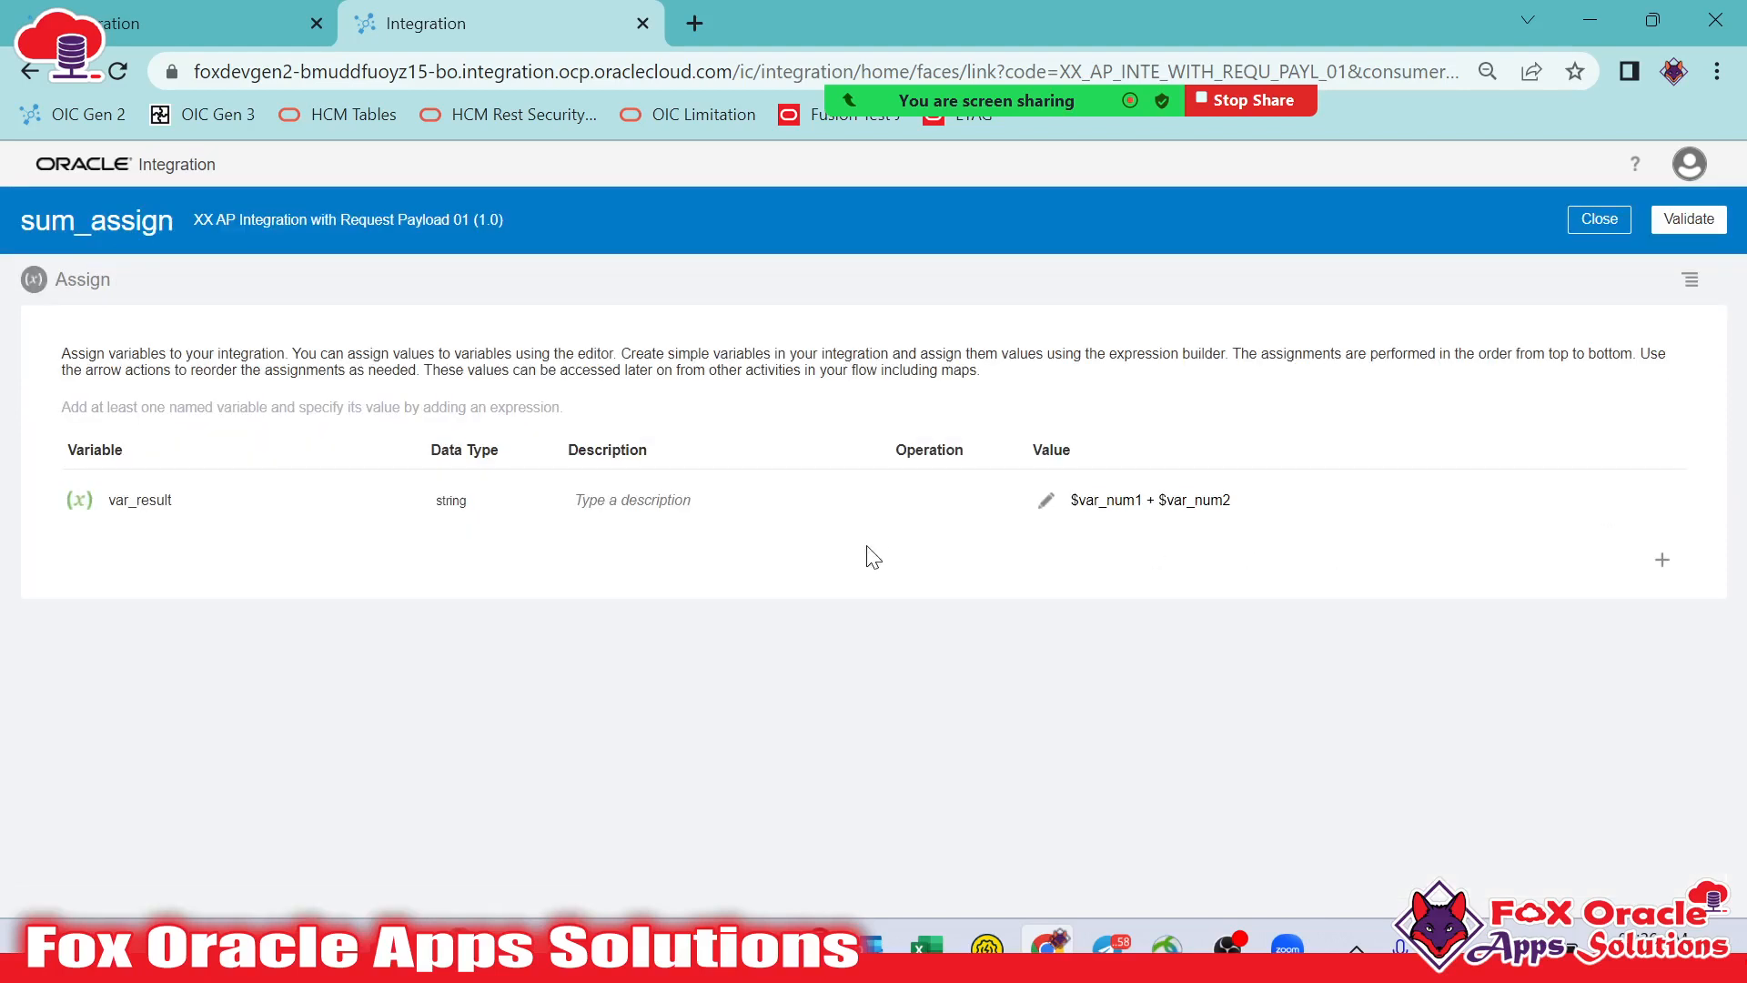
click(1689, 218)
click(1598, 258)
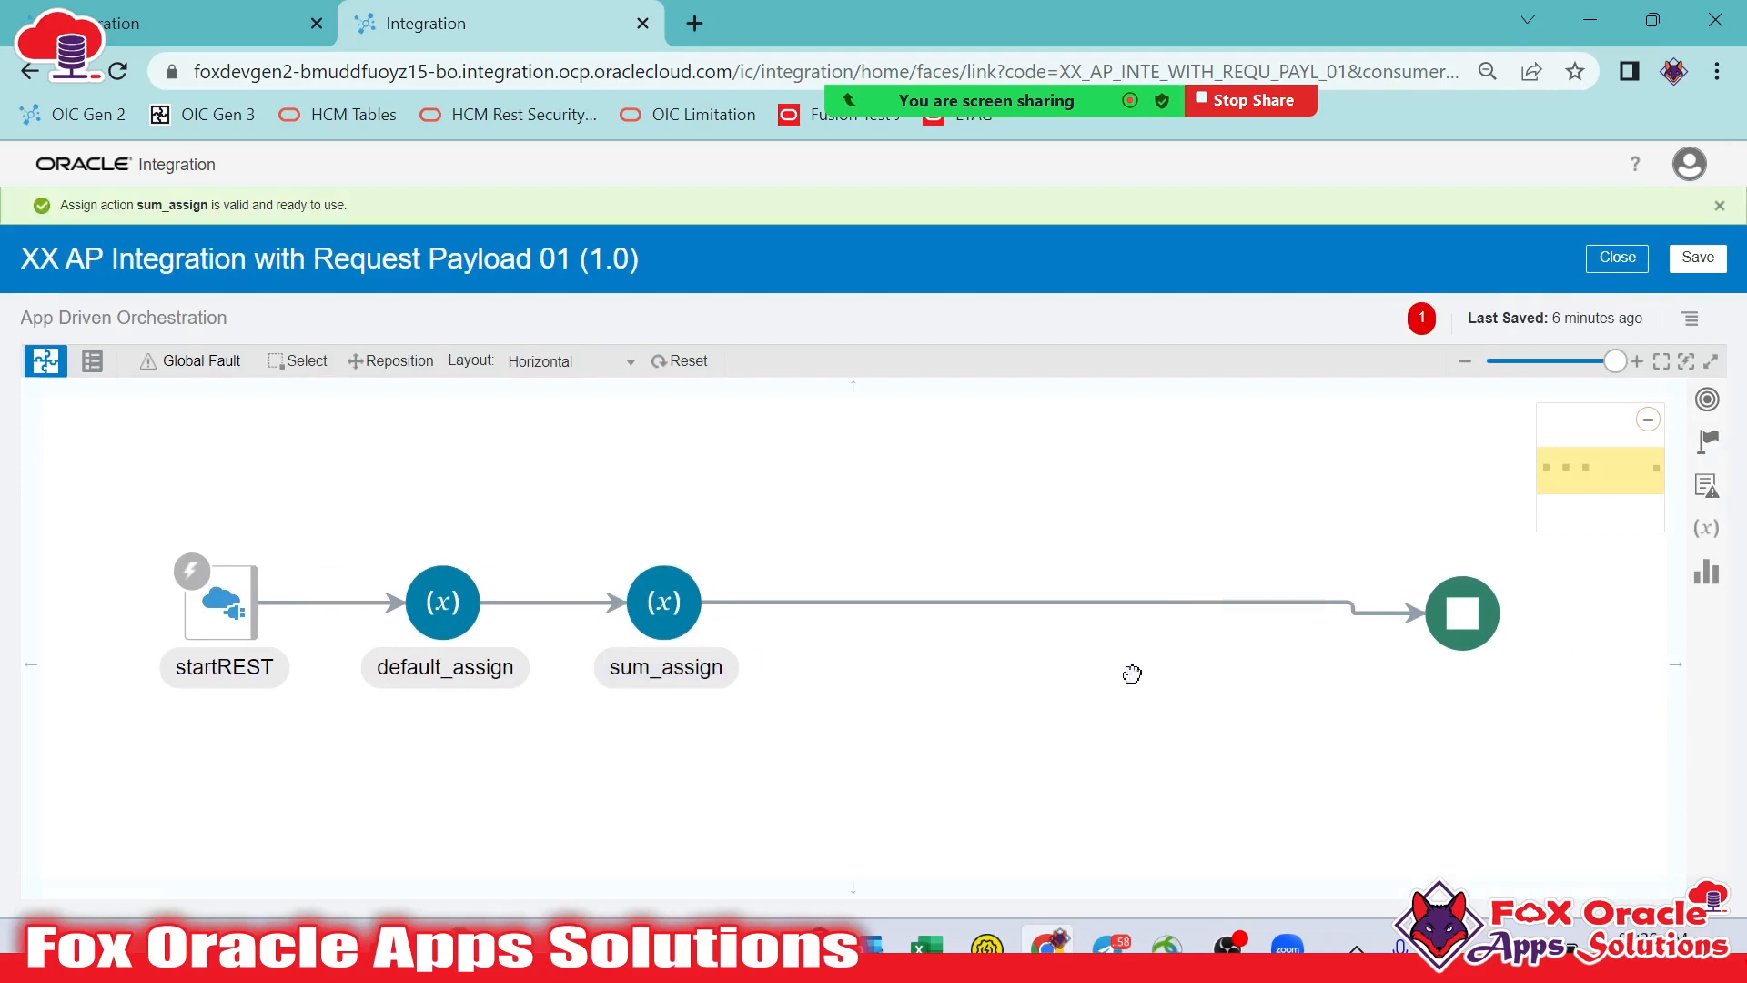
Add a Logger action named sum_logger to the flow between sum_assign and the end node
click(1047, 600)
scroll(1228, 721, down, 4)
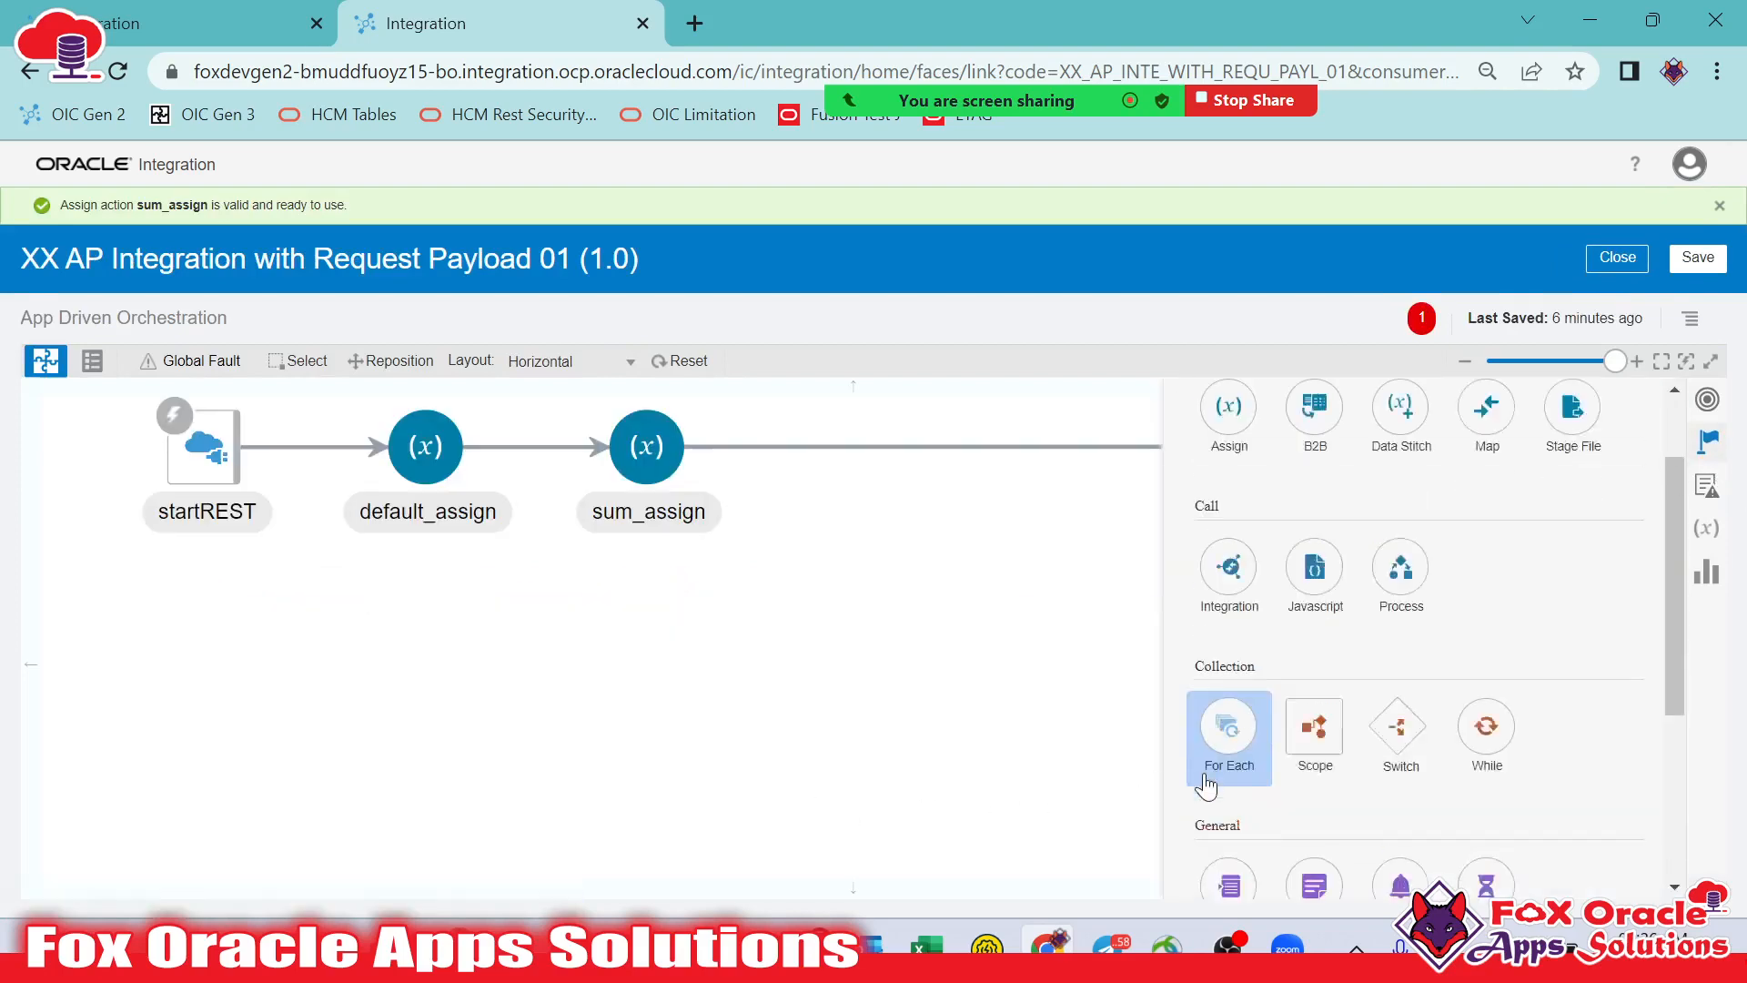
drag(1229, 725, 1014, 469)
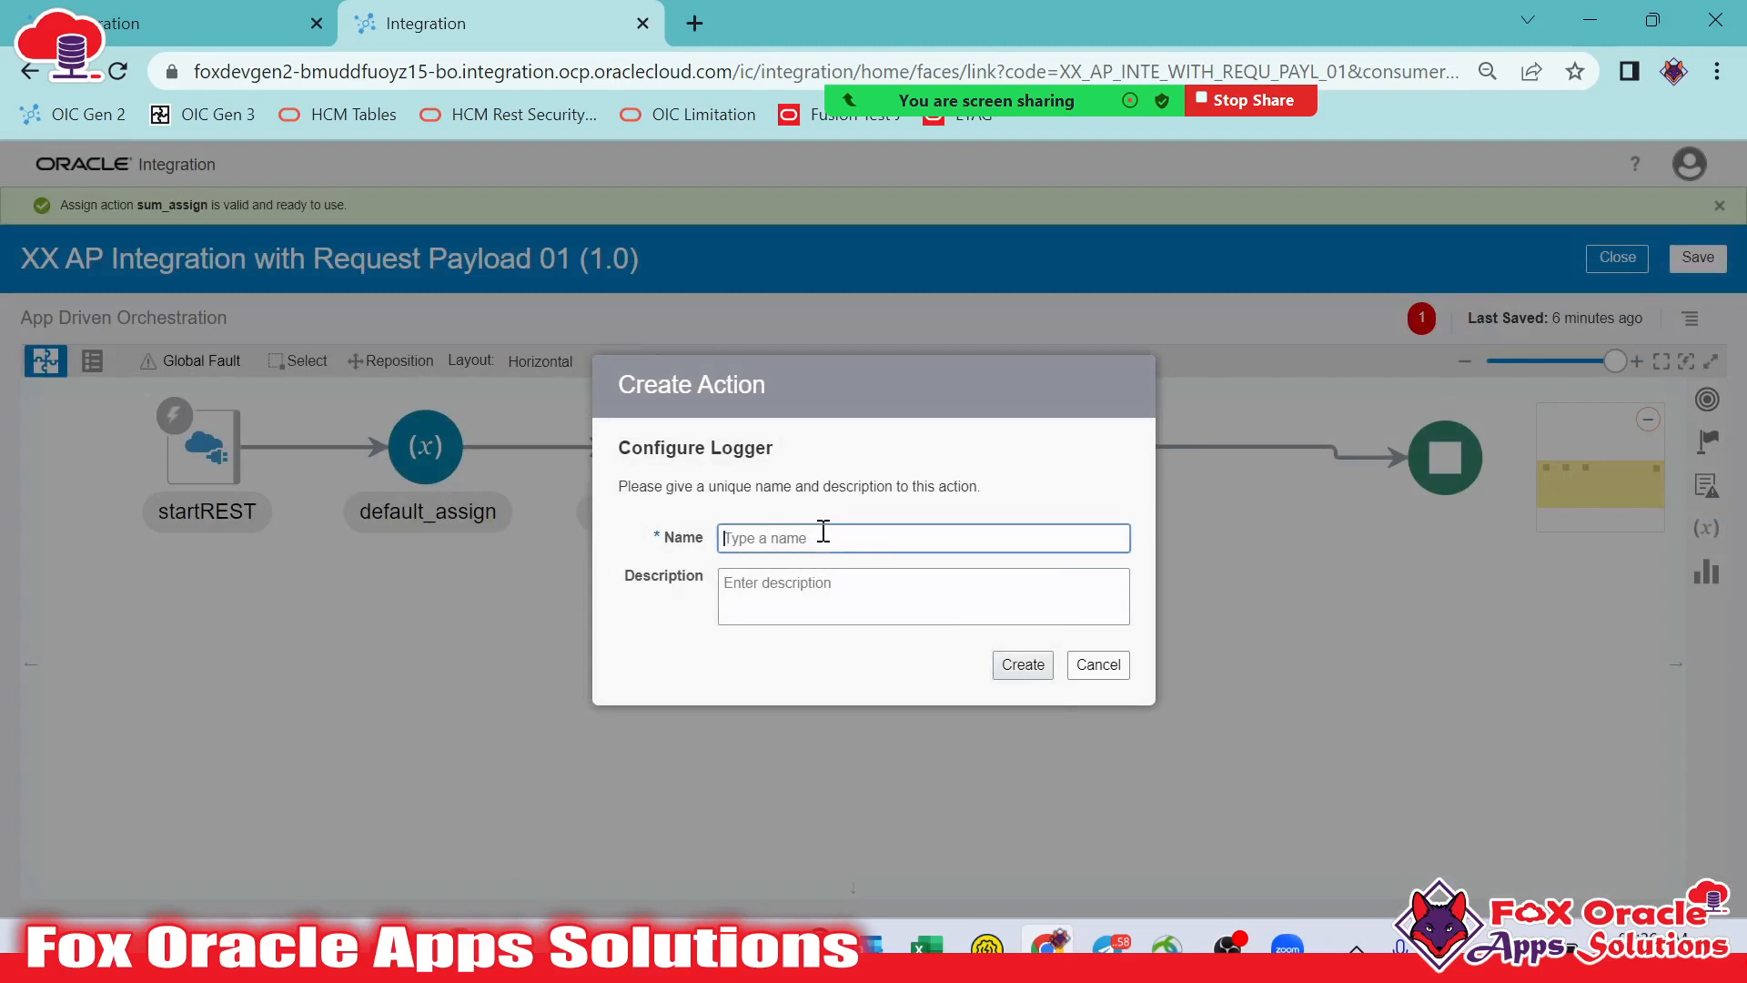
click(819, 536)
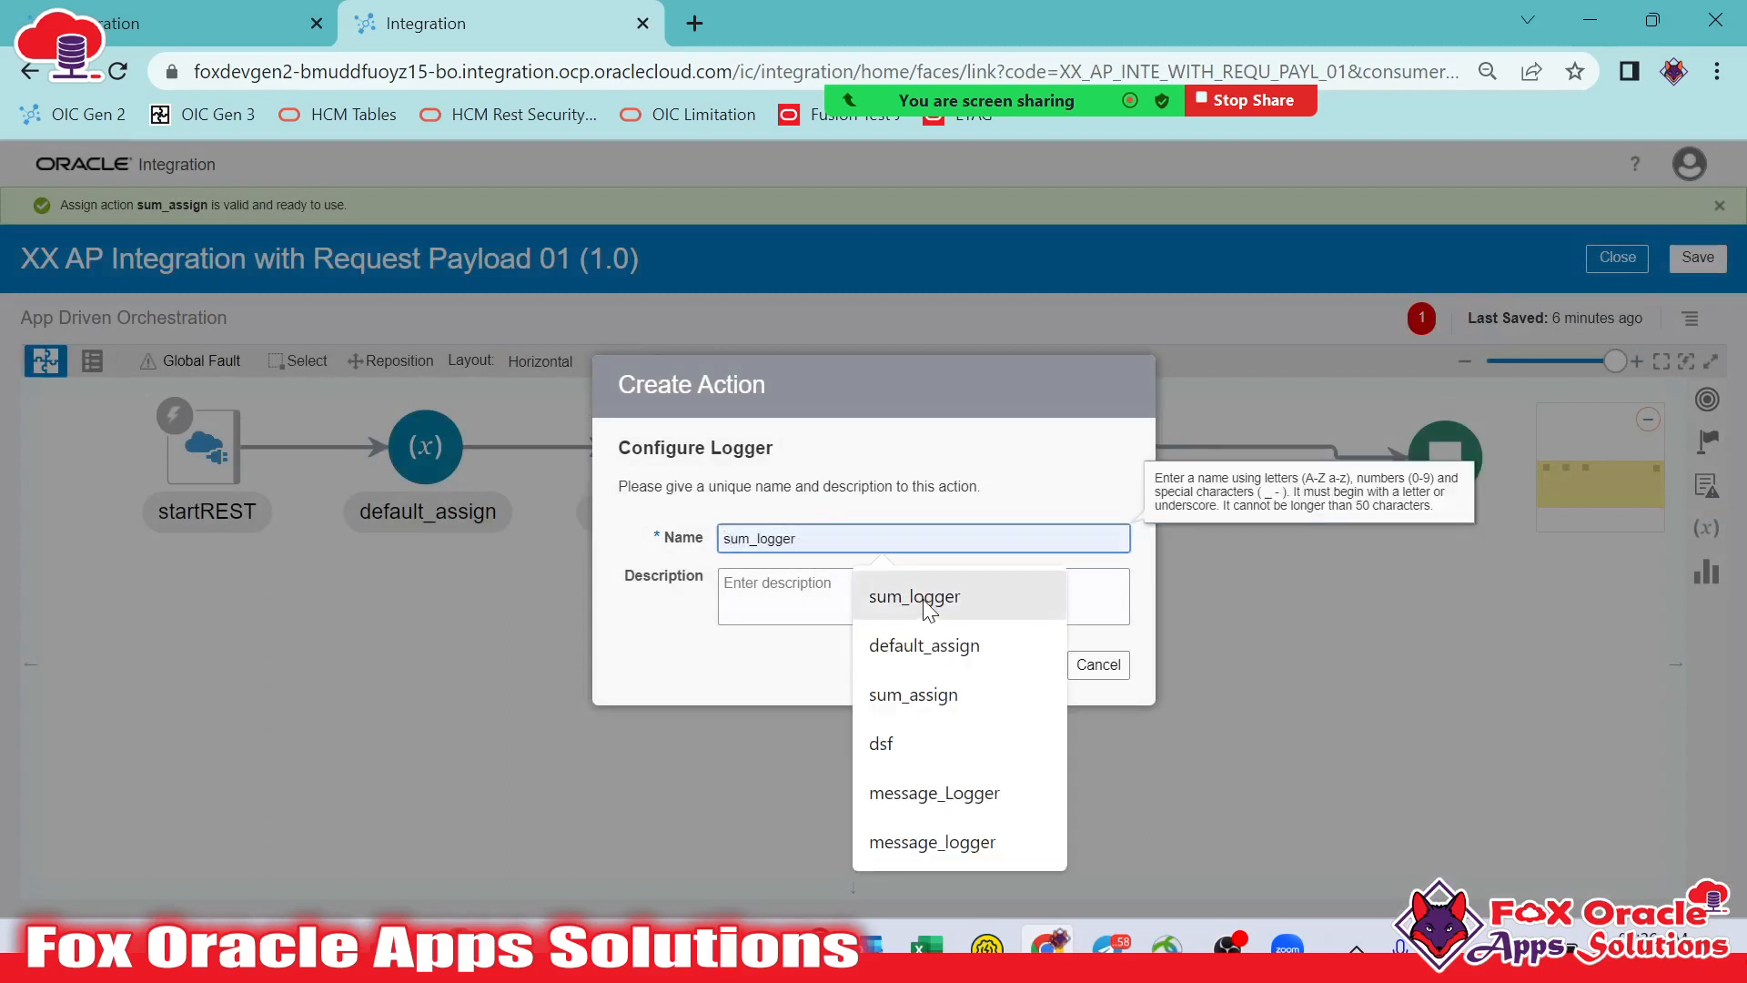
click(926, 599)
click(1028, 664)
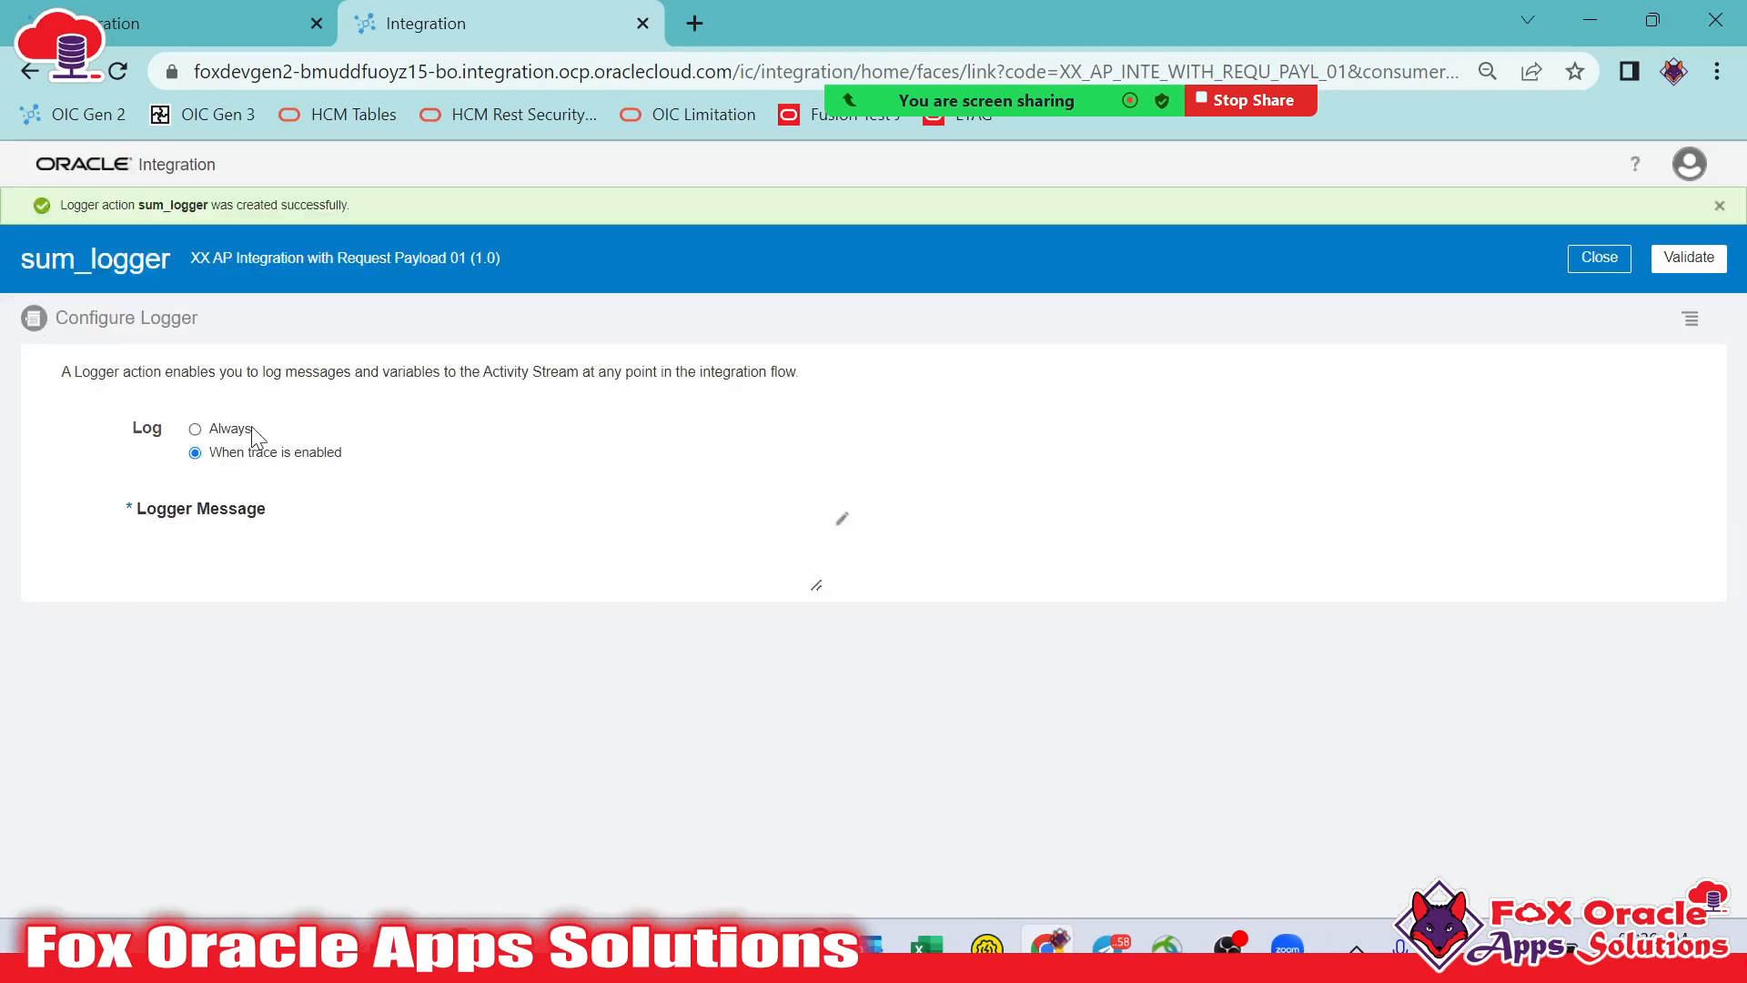
Set sum_logger to log always, with the message expression concat('Result is : ',$var_result)
click(839, 520)
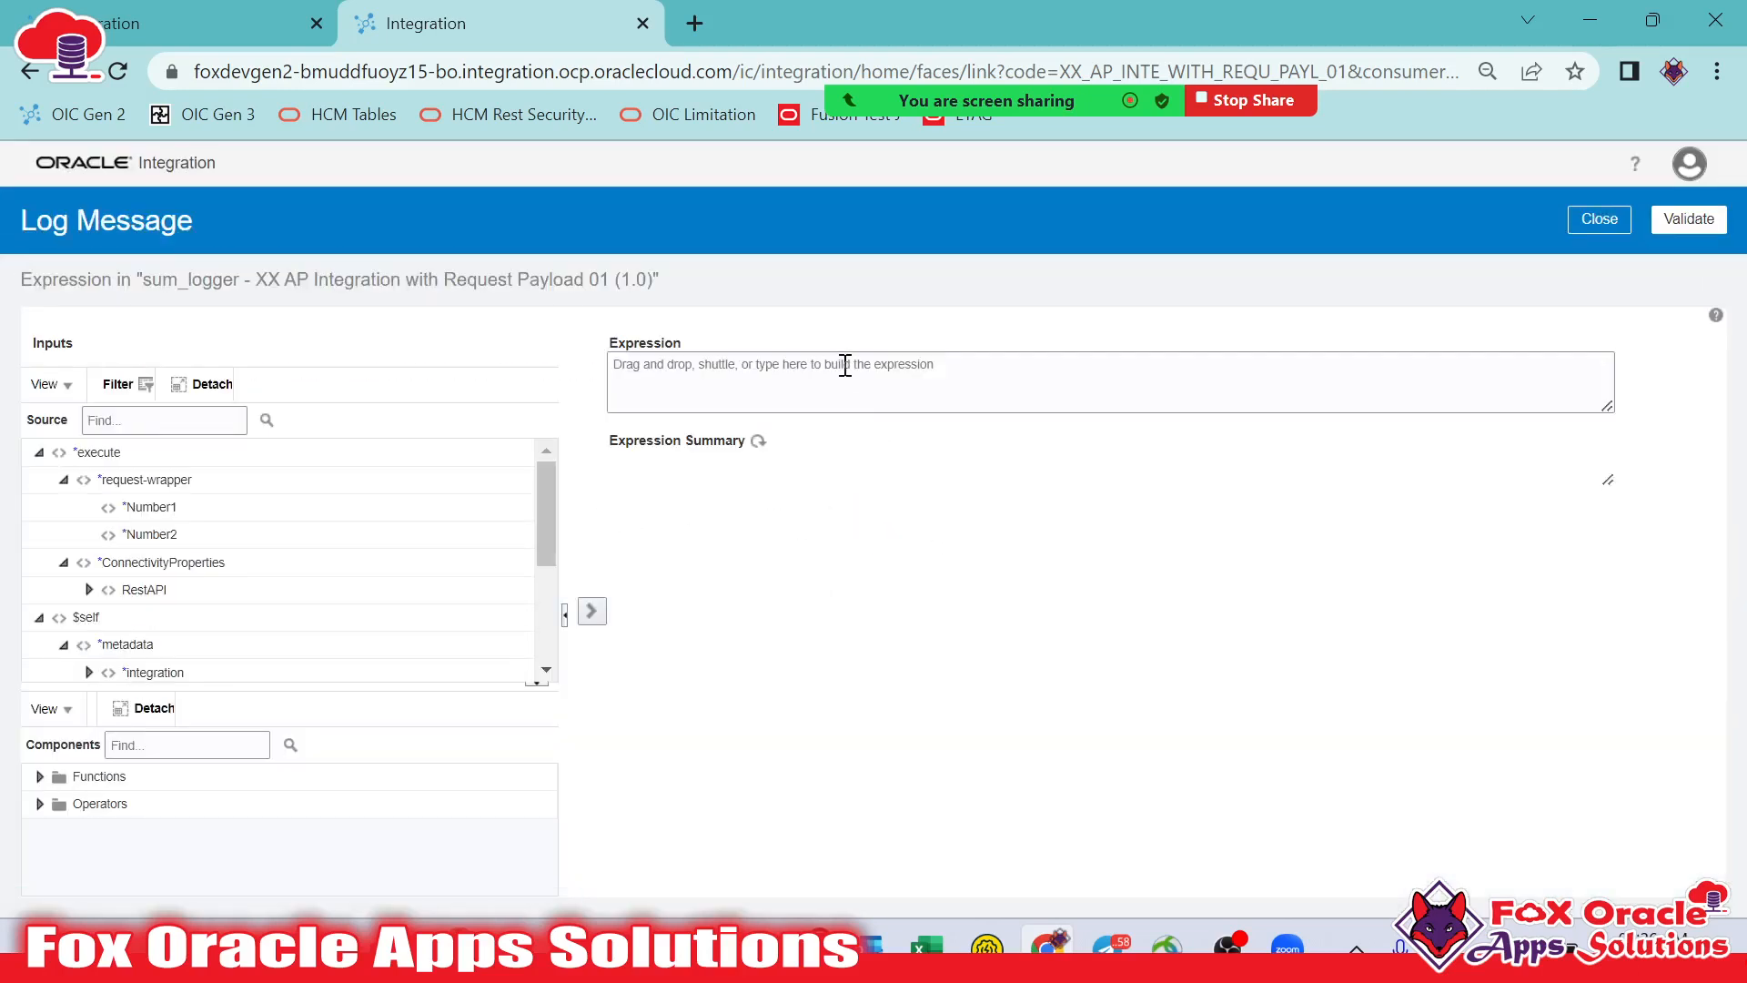
click(846, 360)
text(concat('Result is :)
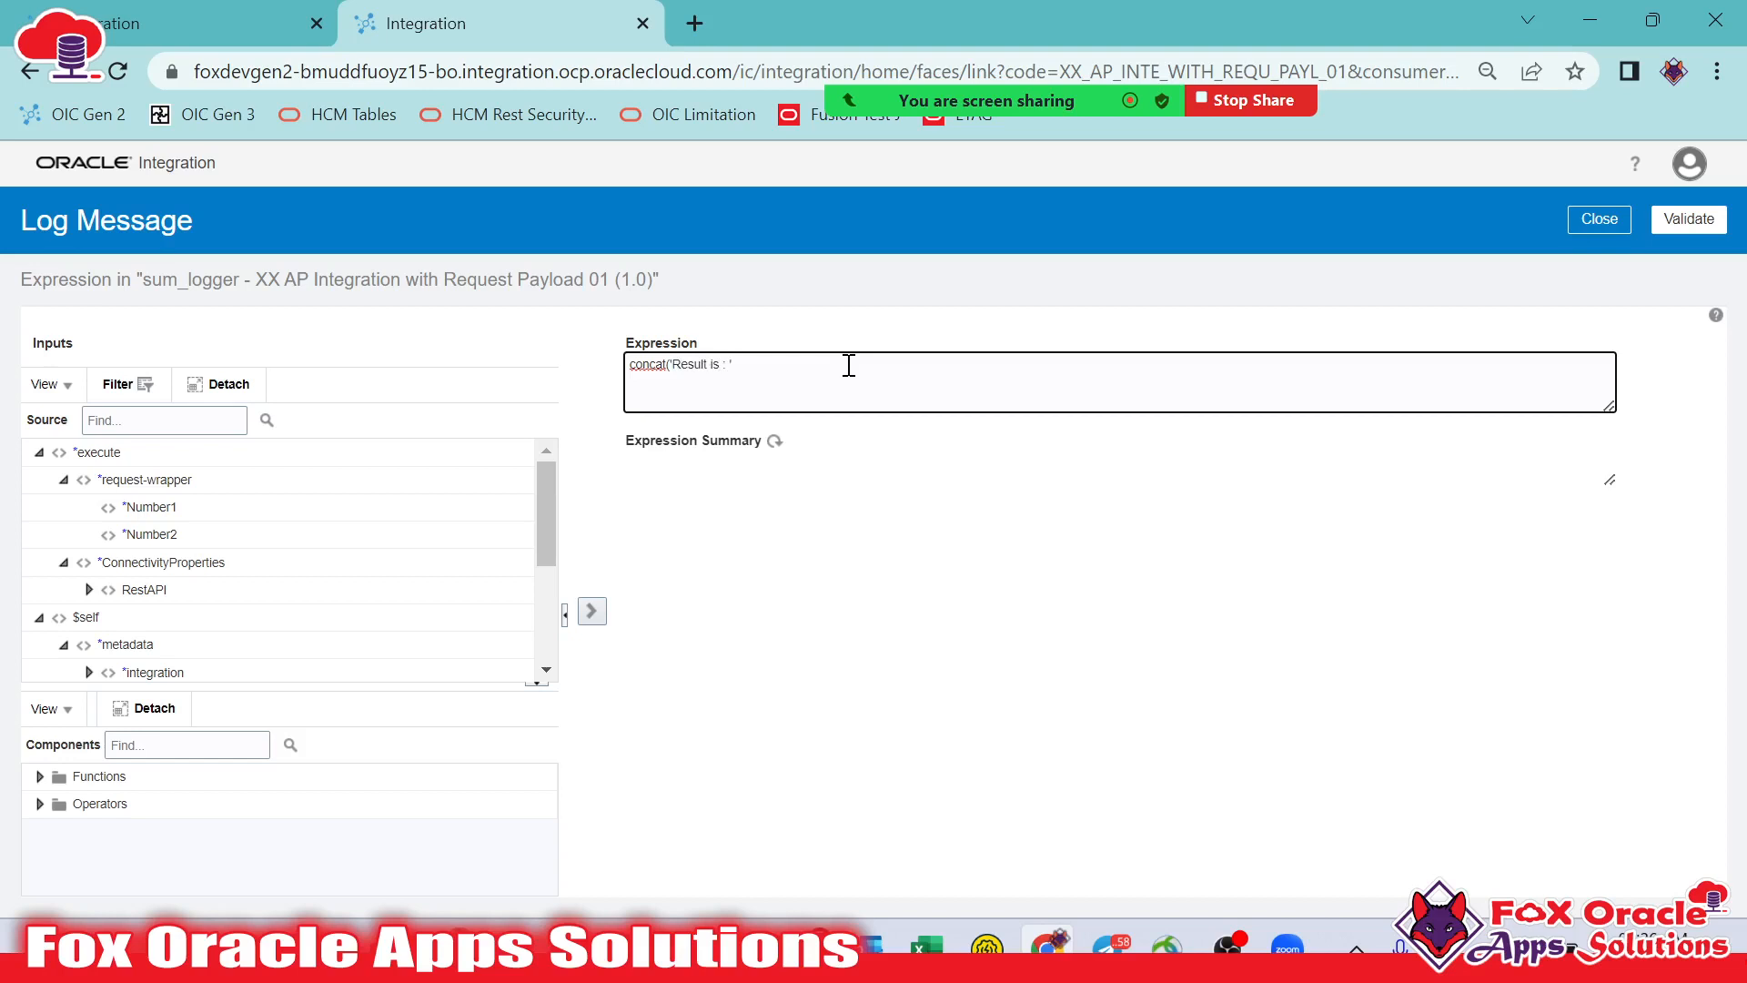
text(,)
scroll(156, 624, down, 5)
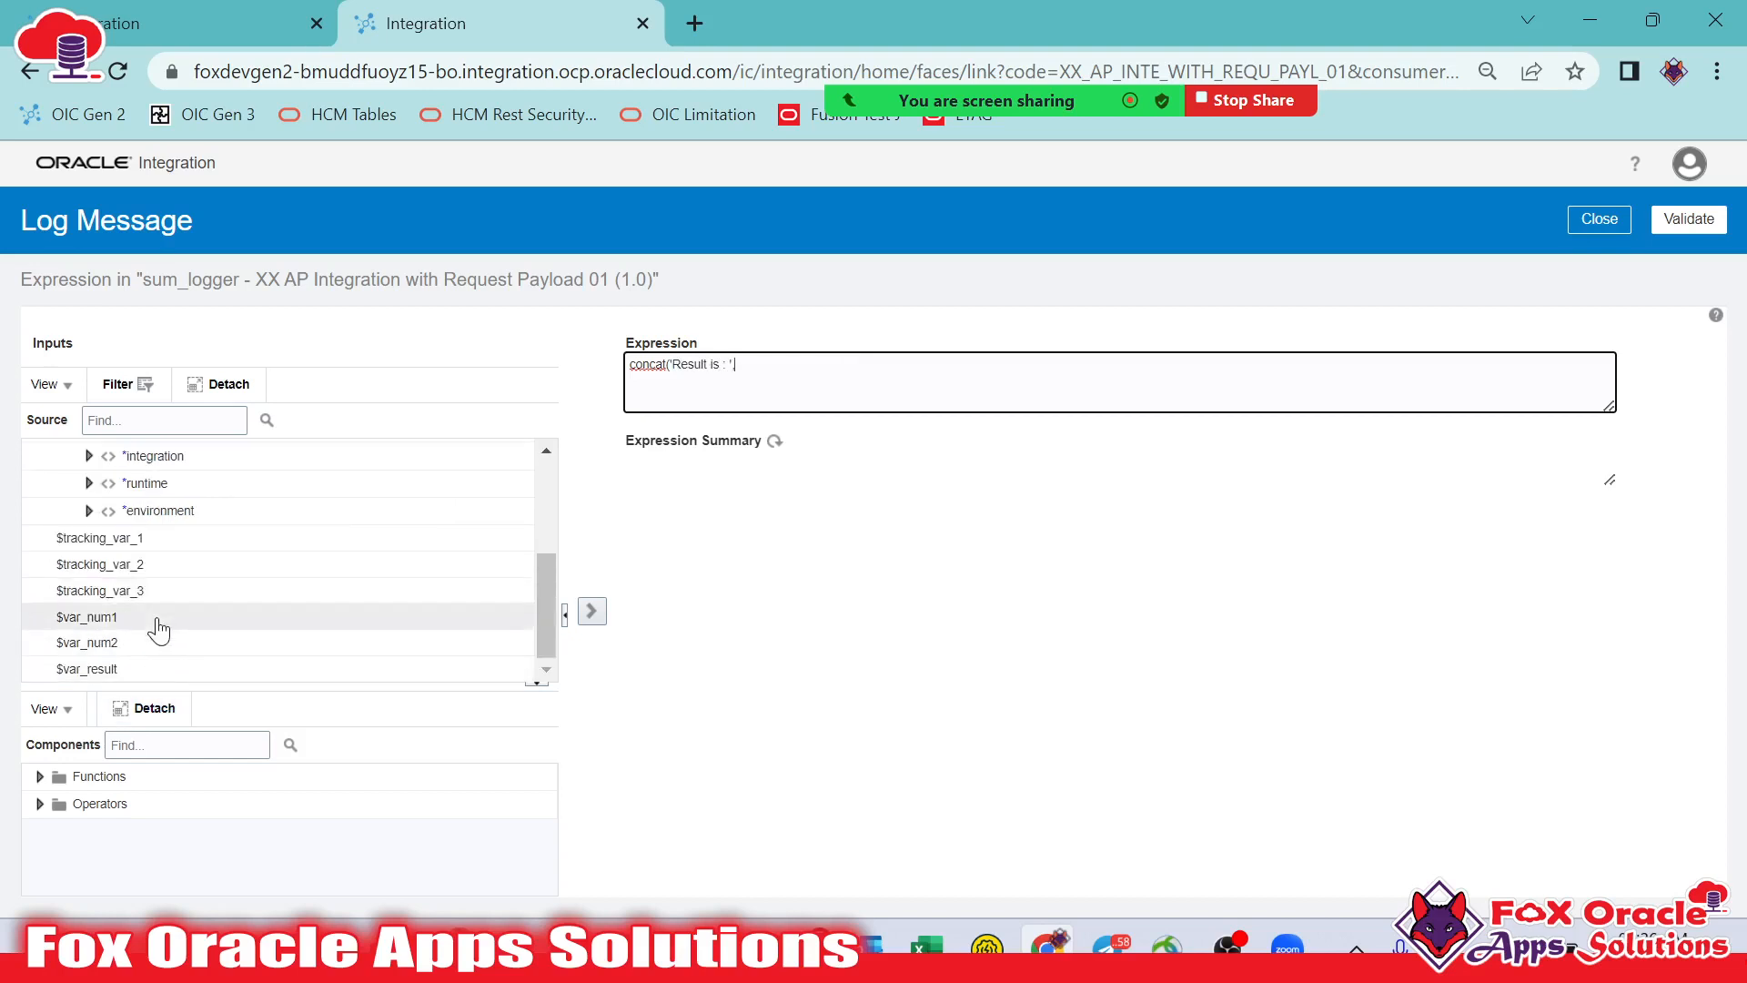
drag(82, 669, 875, 381)
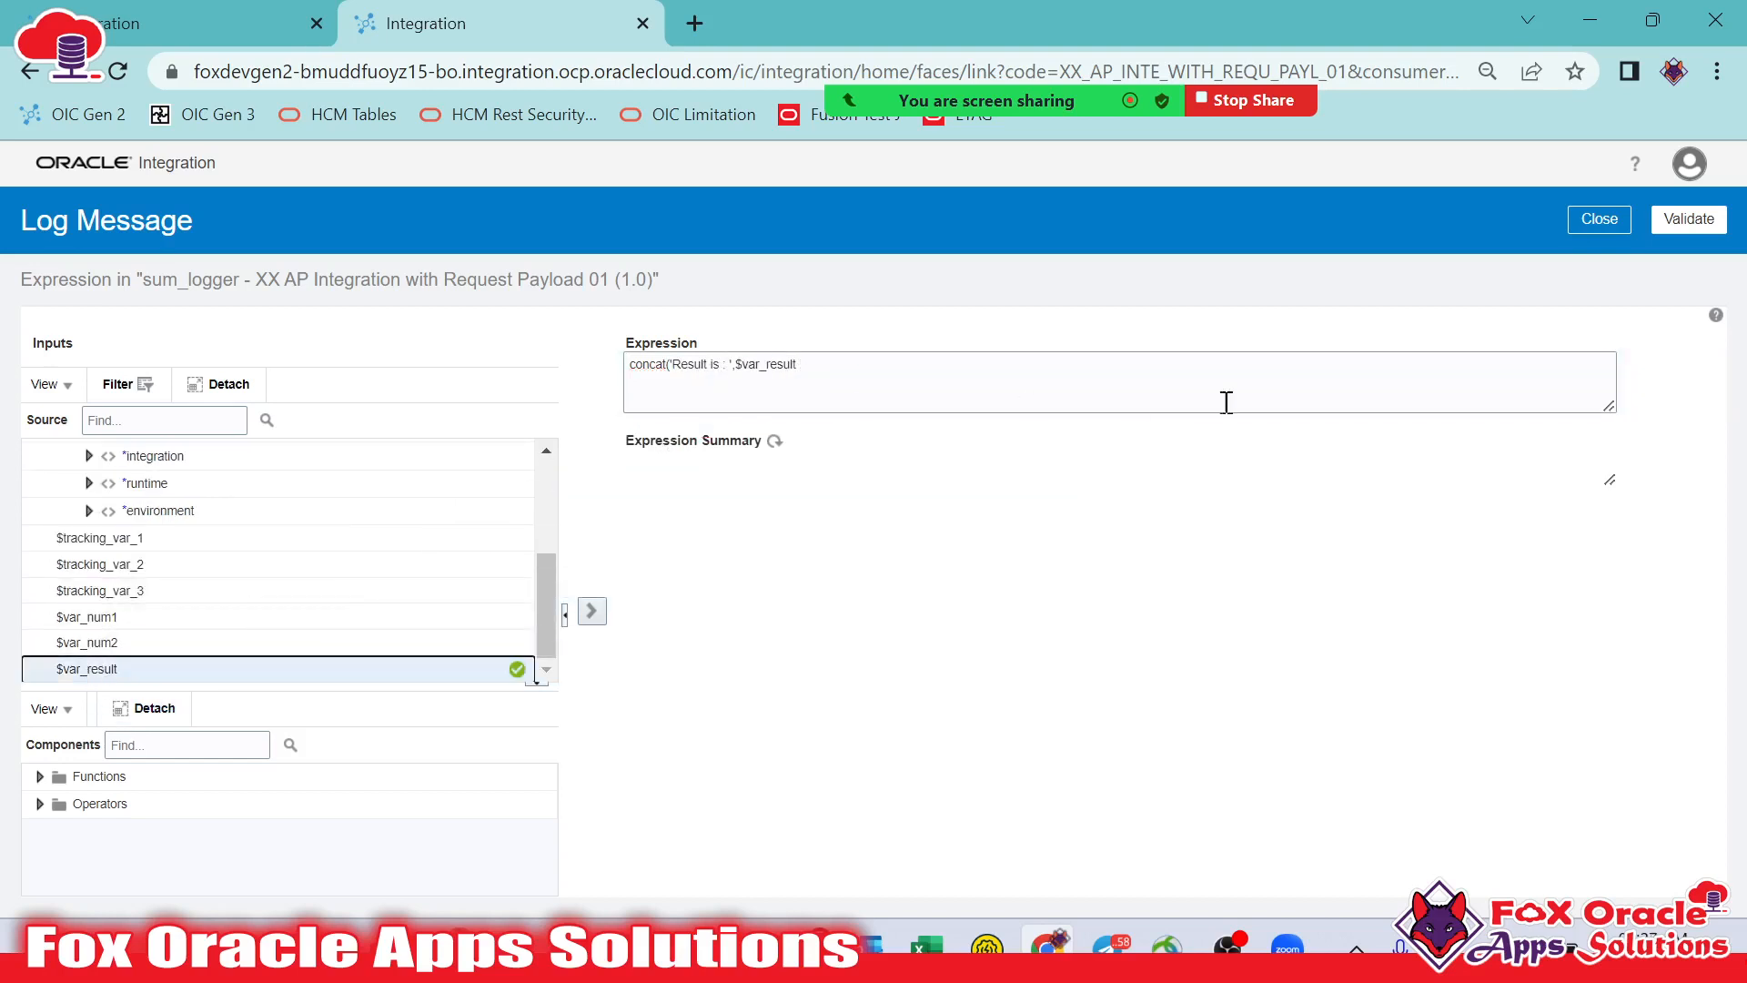
click(1690, 220)
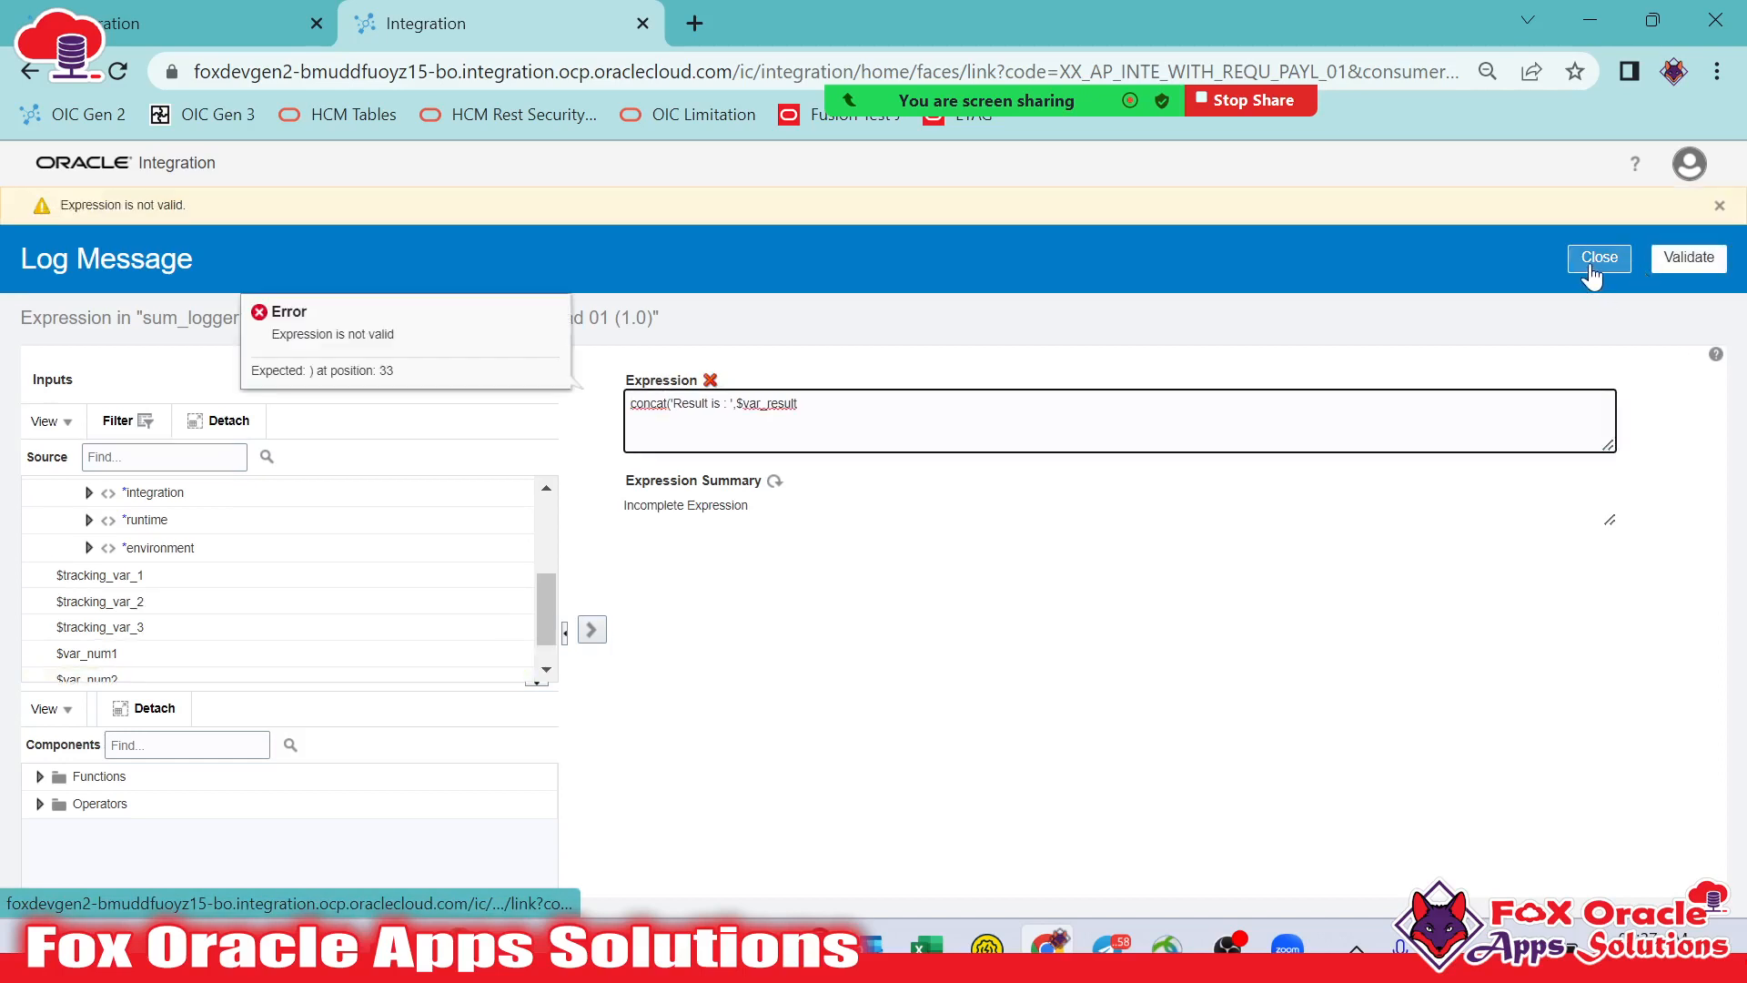
click(935, 392)
text())
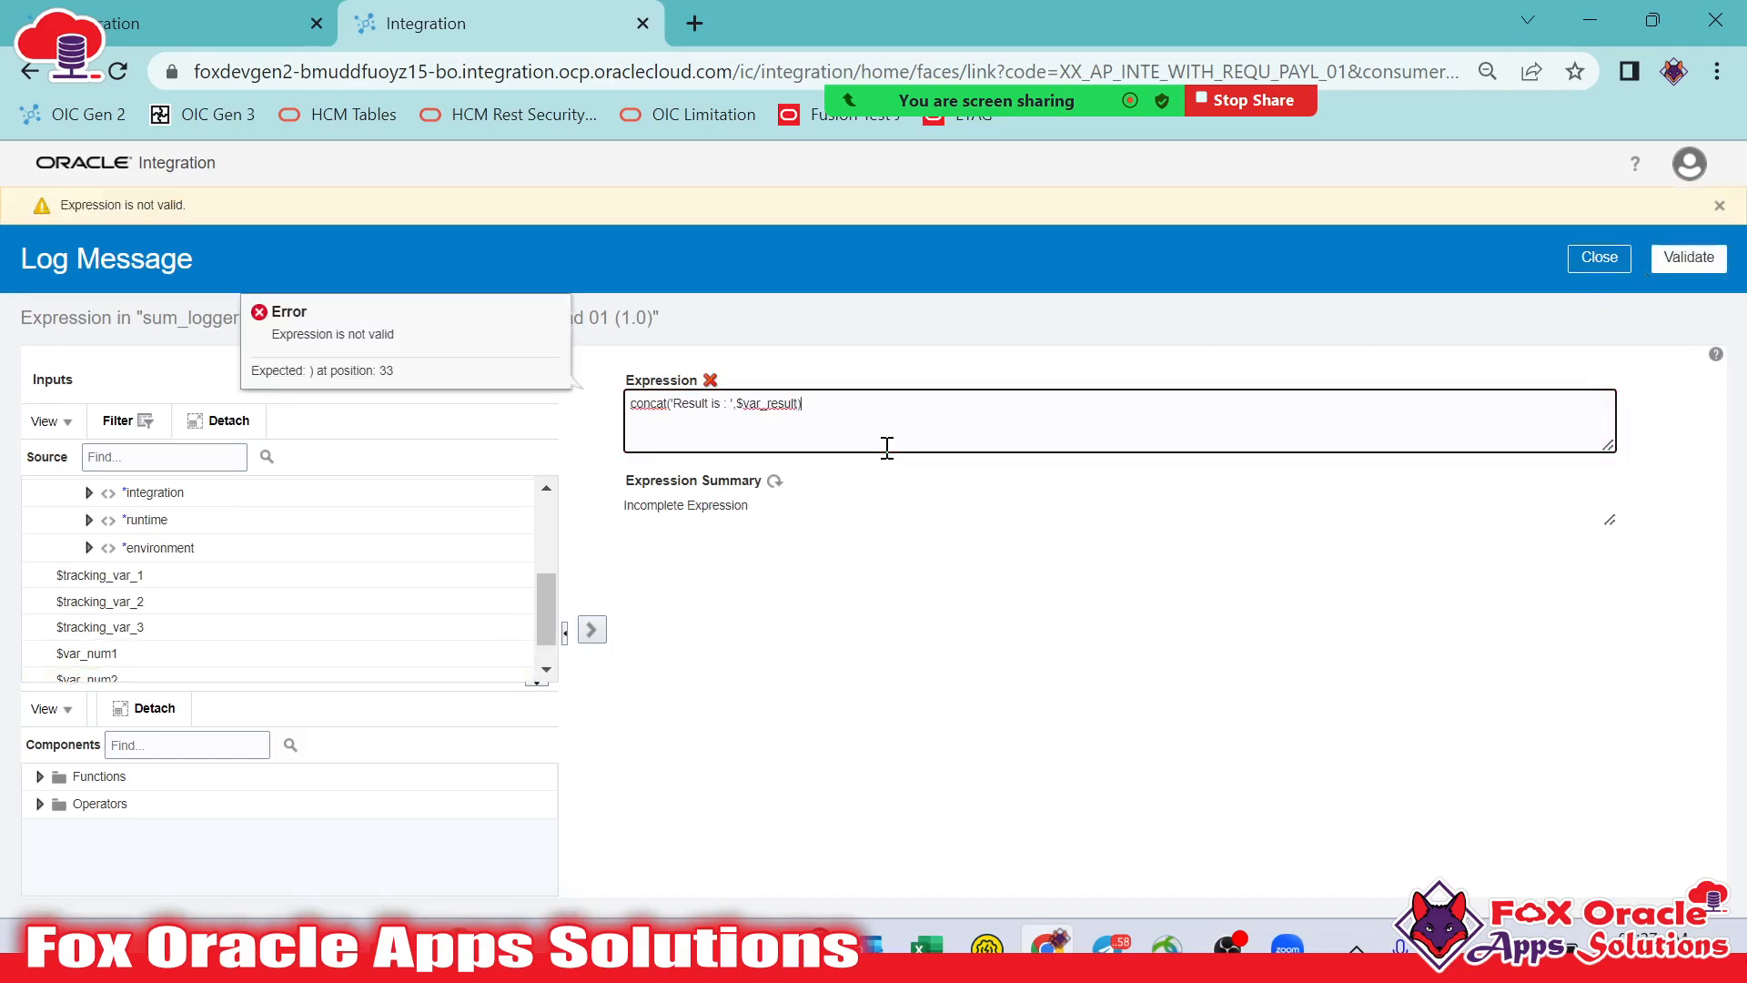
Validate and close the log message expression and the sum_logger action to return to the integration flow
click(1685, 264)
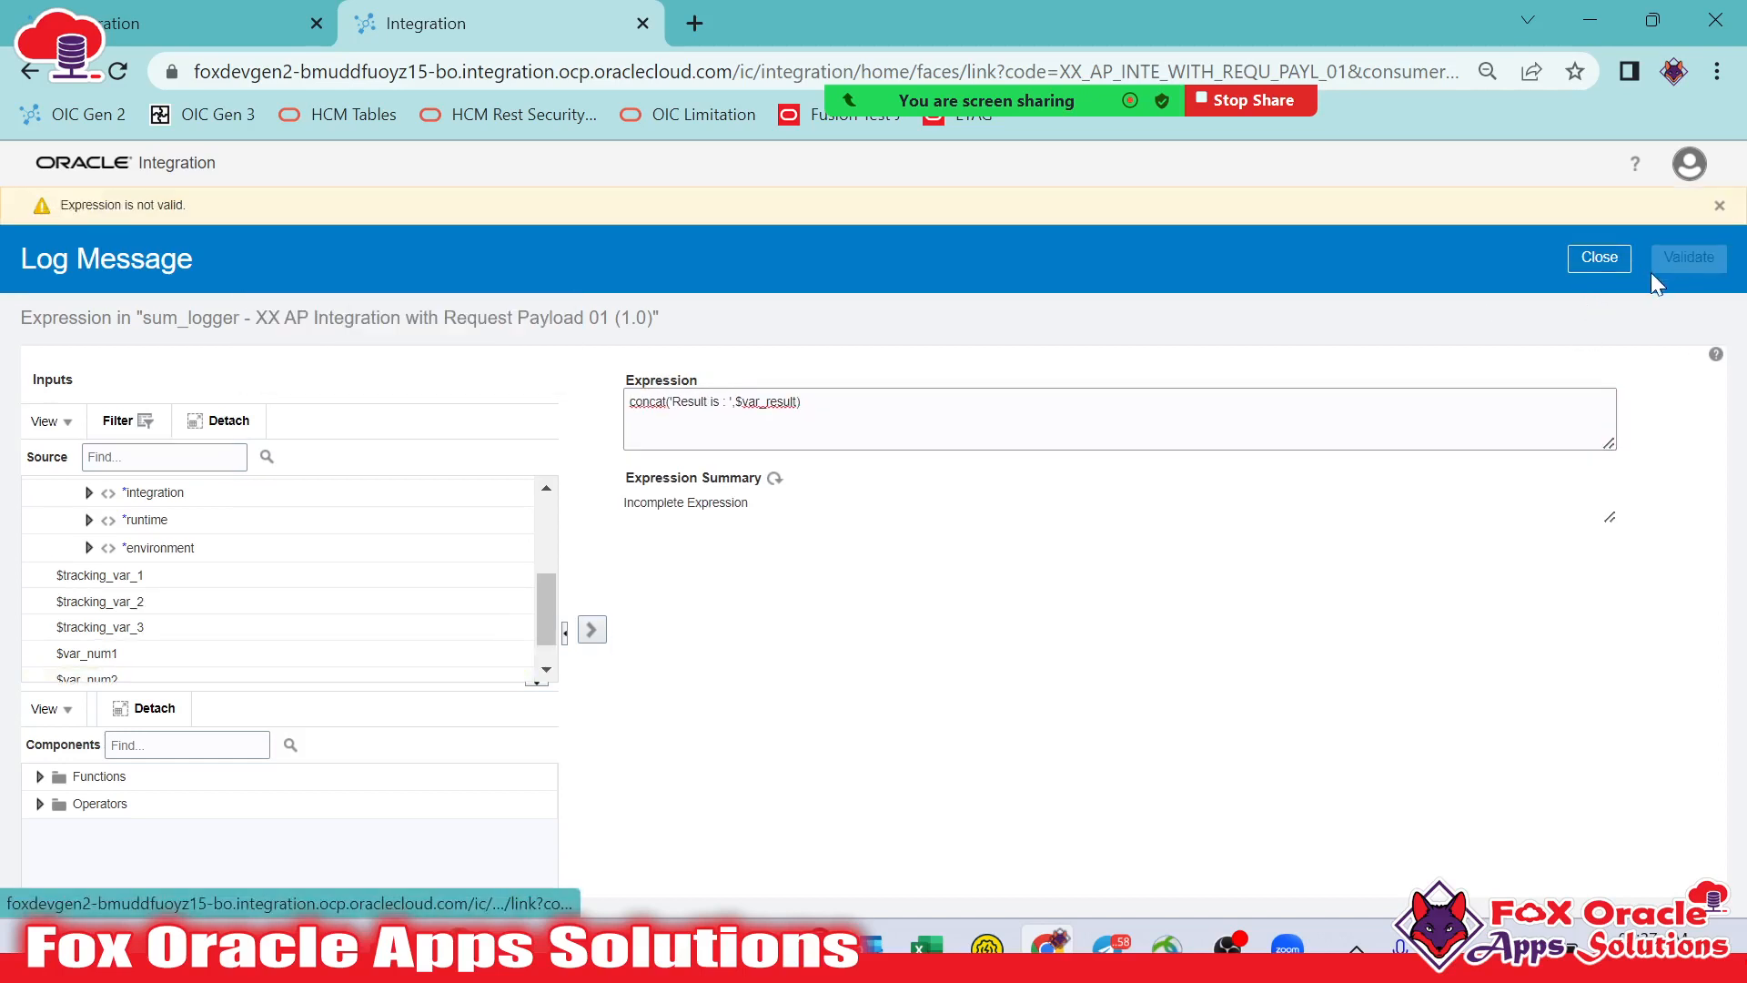
click(1599, 257)
click(1687, 218)
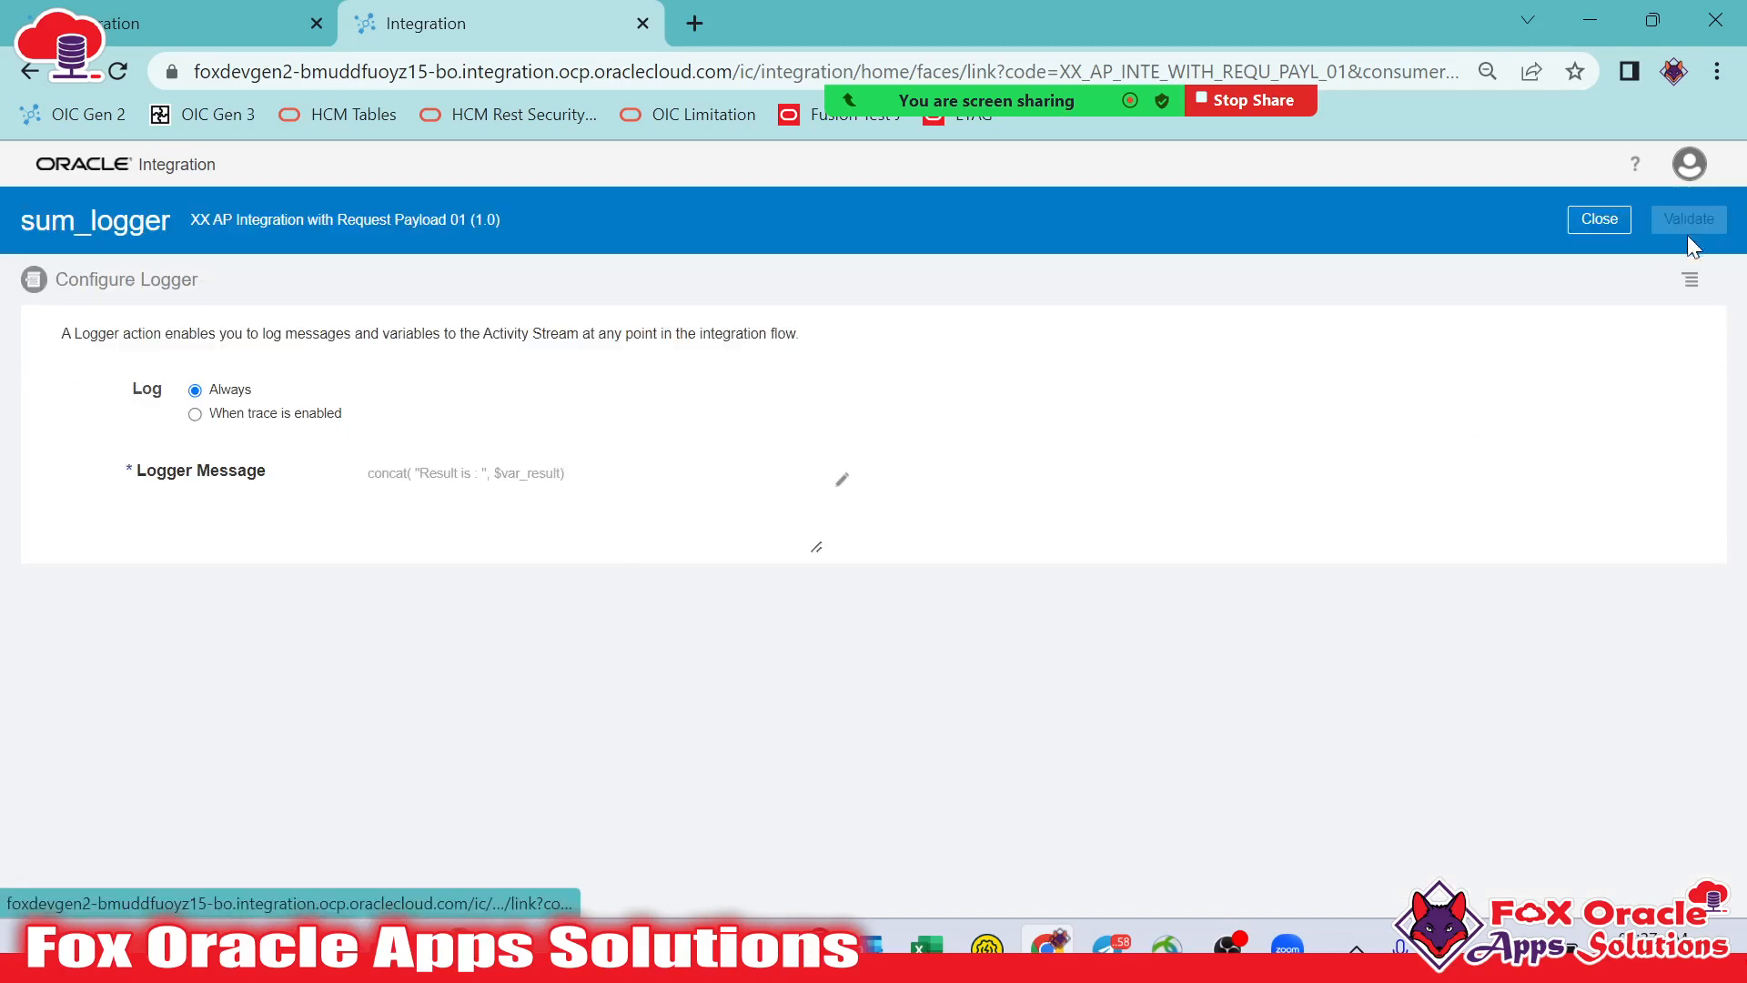
click(1599, 257)
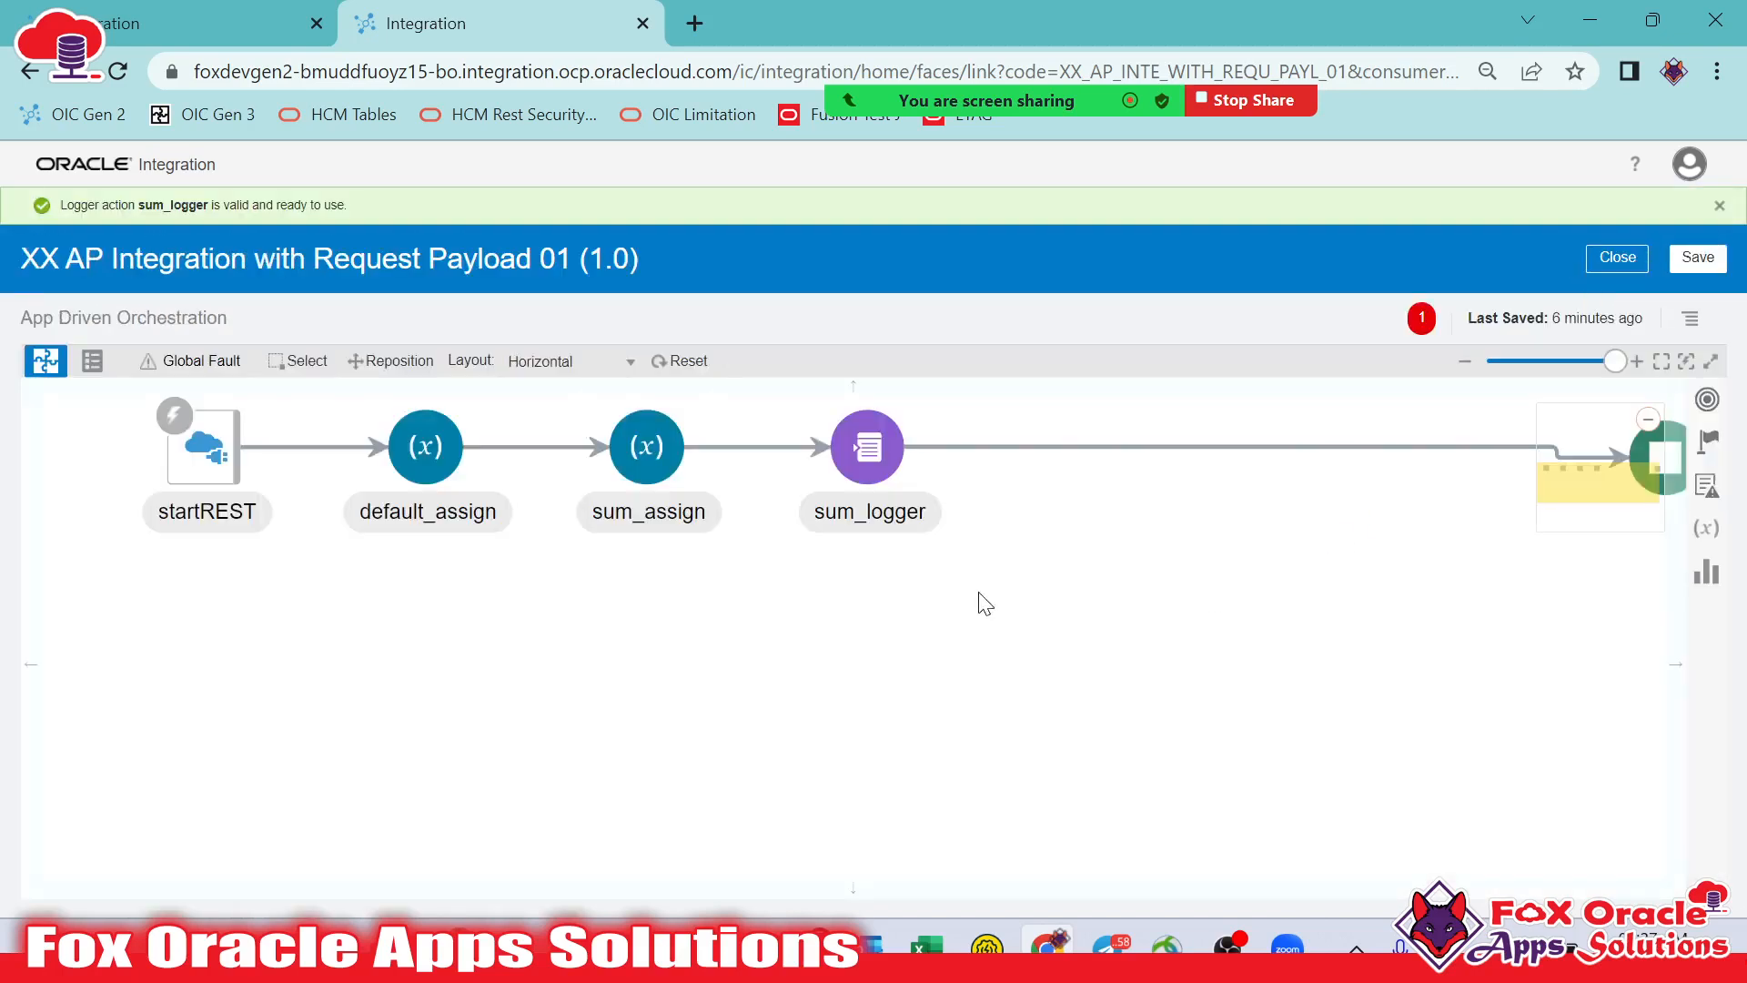
Set Number1 as the primary business identifier for tracking with the tracking name NUM1, then save and close the integration
click(1691, 321)
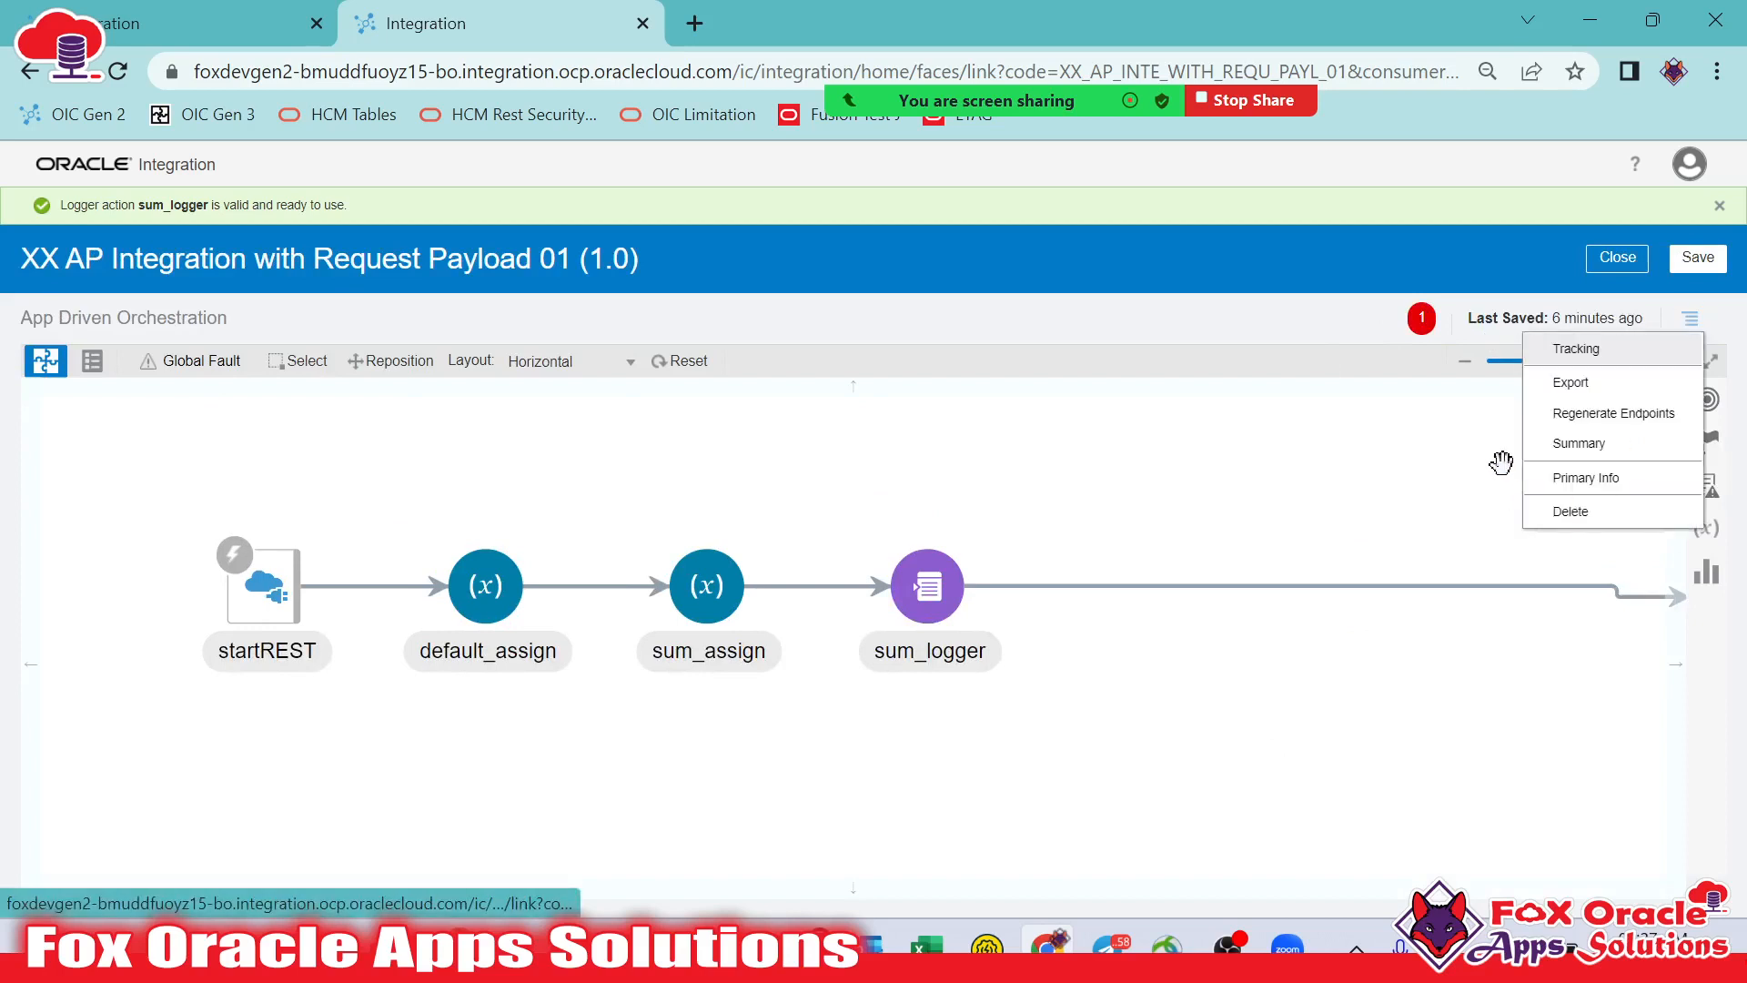
click(1584, 353)
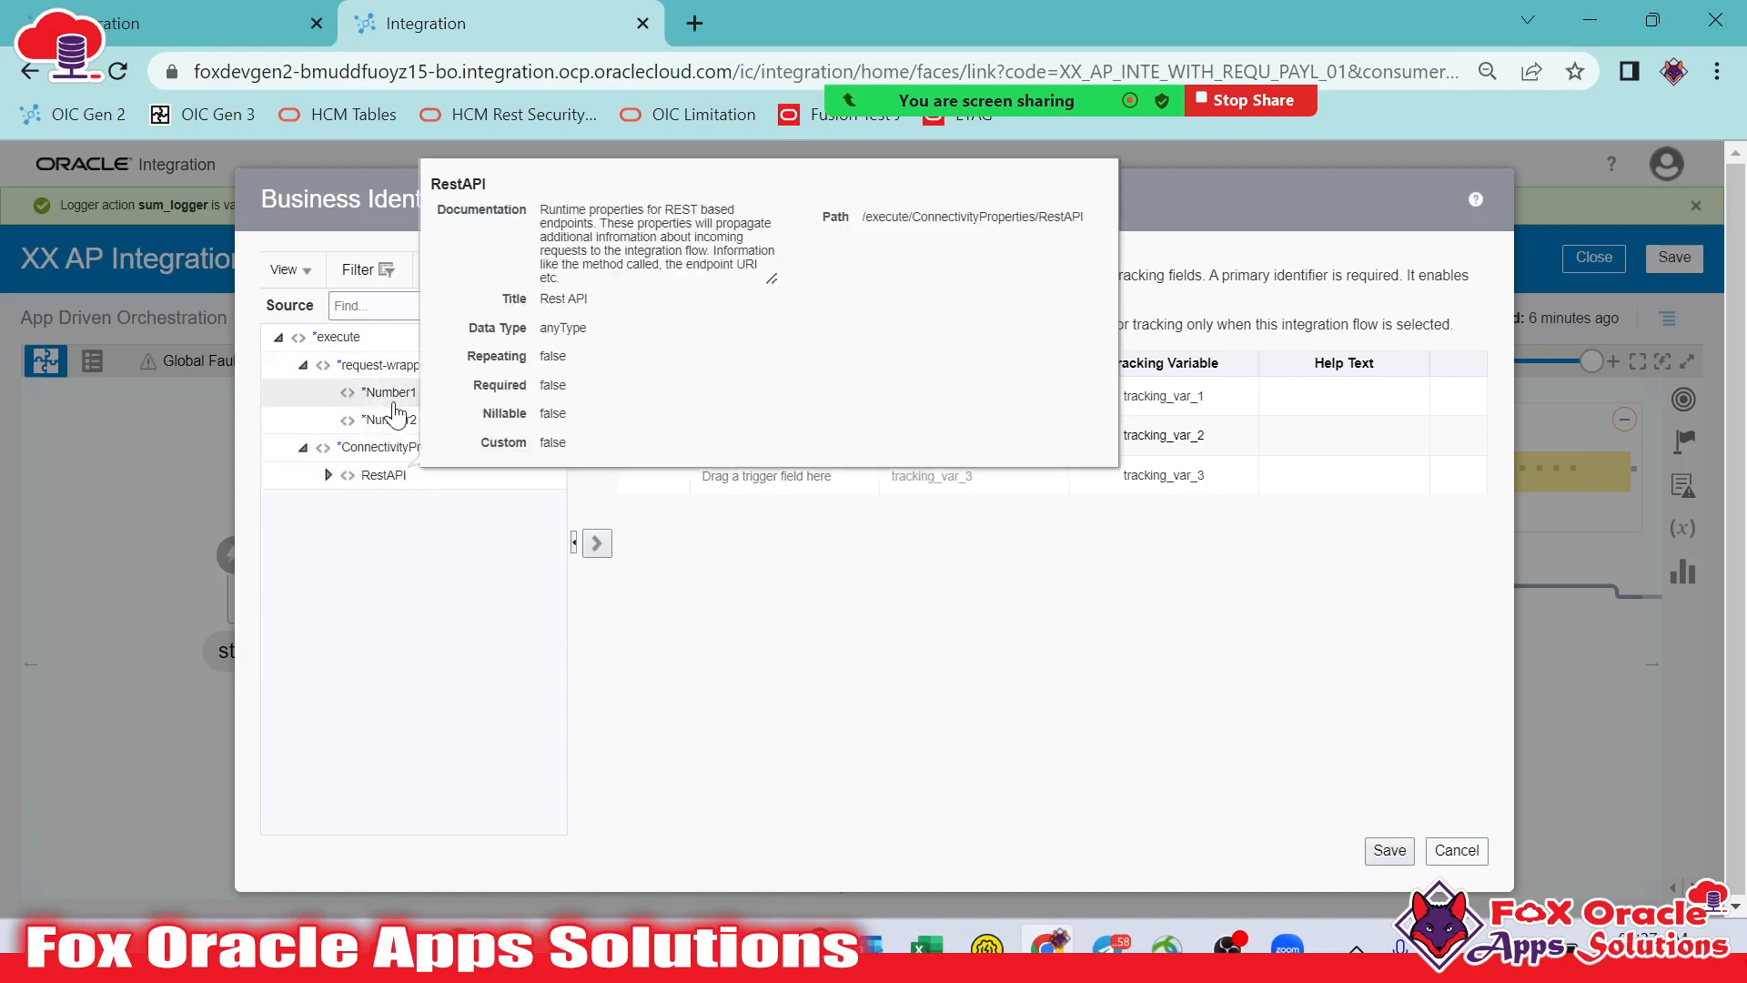
mouse_move(387, 420)
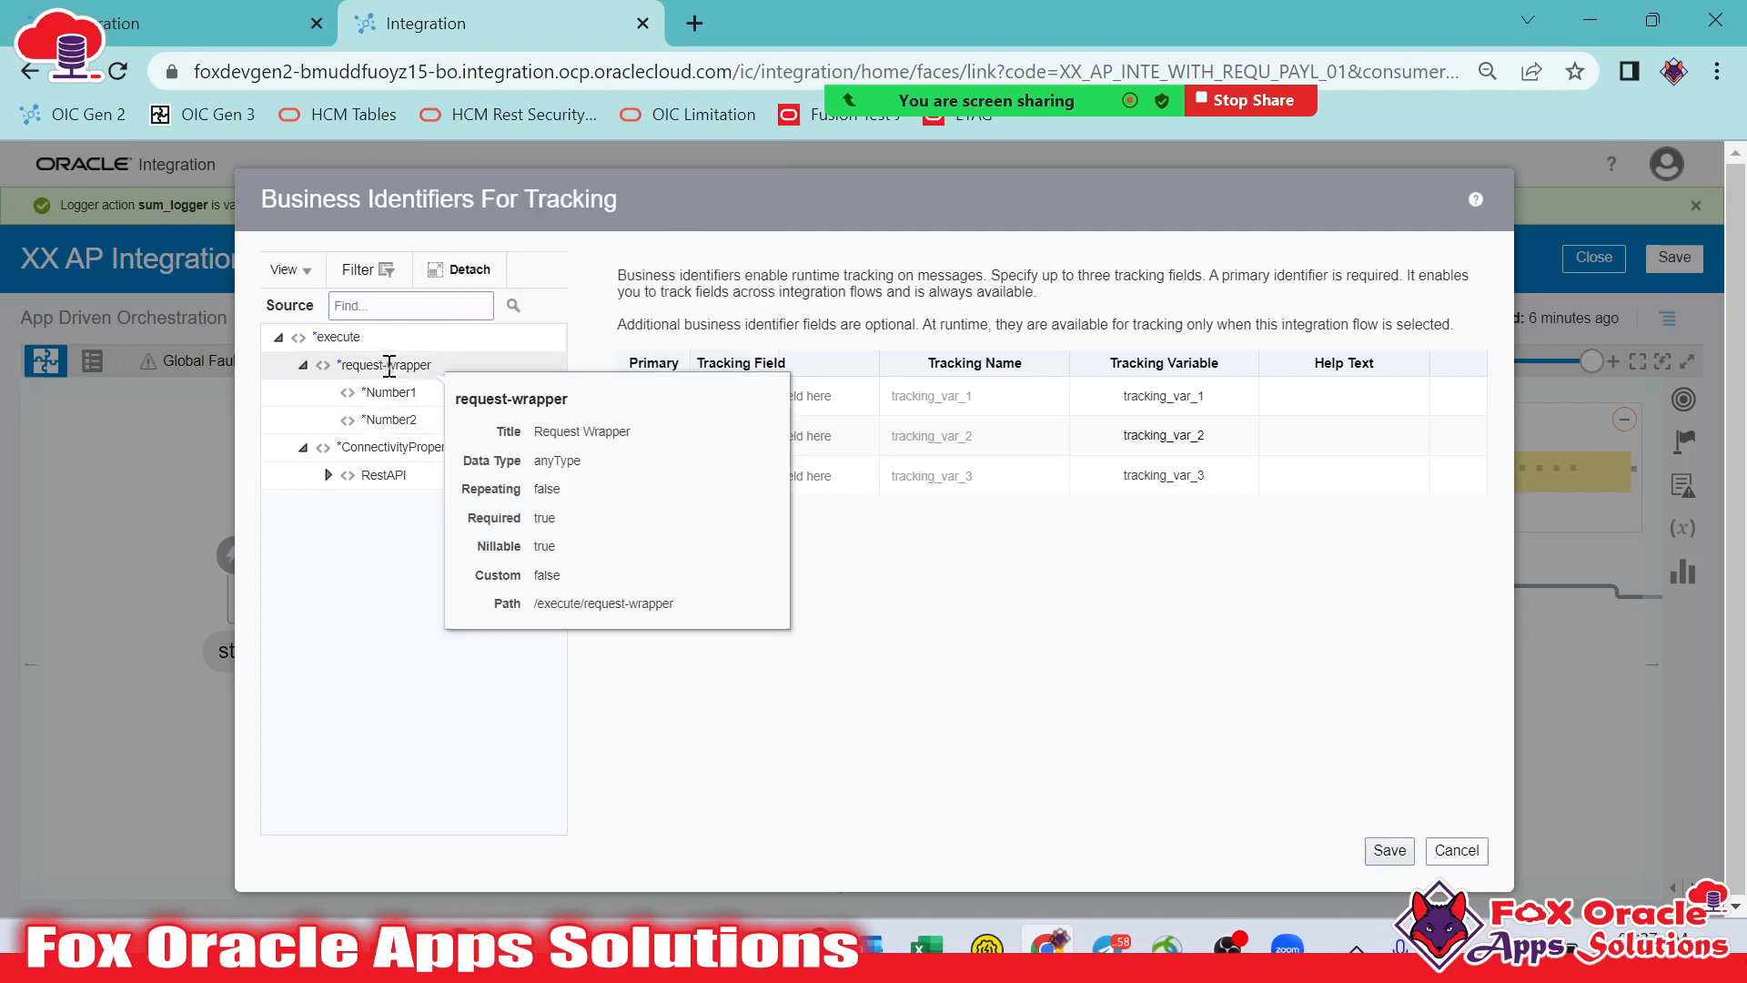
drag(389, 391, 744, 398)
click(964, 395)
double_click(965, 395)
text(N)
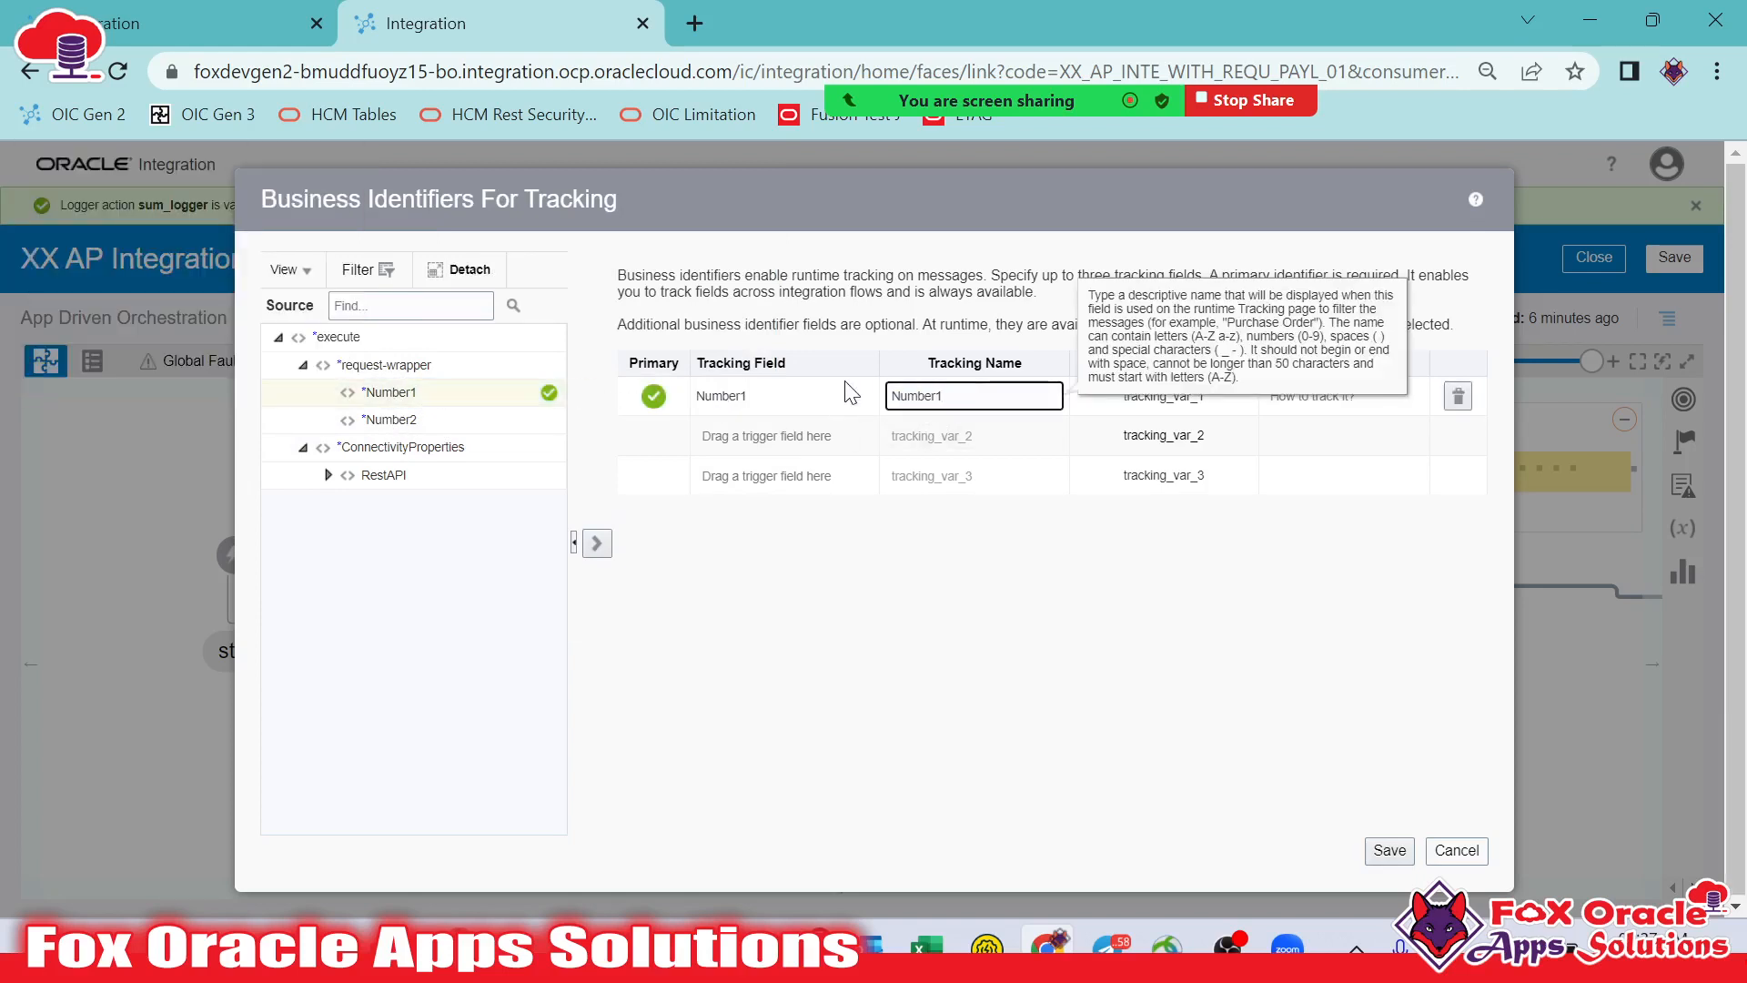
text(UM1)
click(1390, 850)
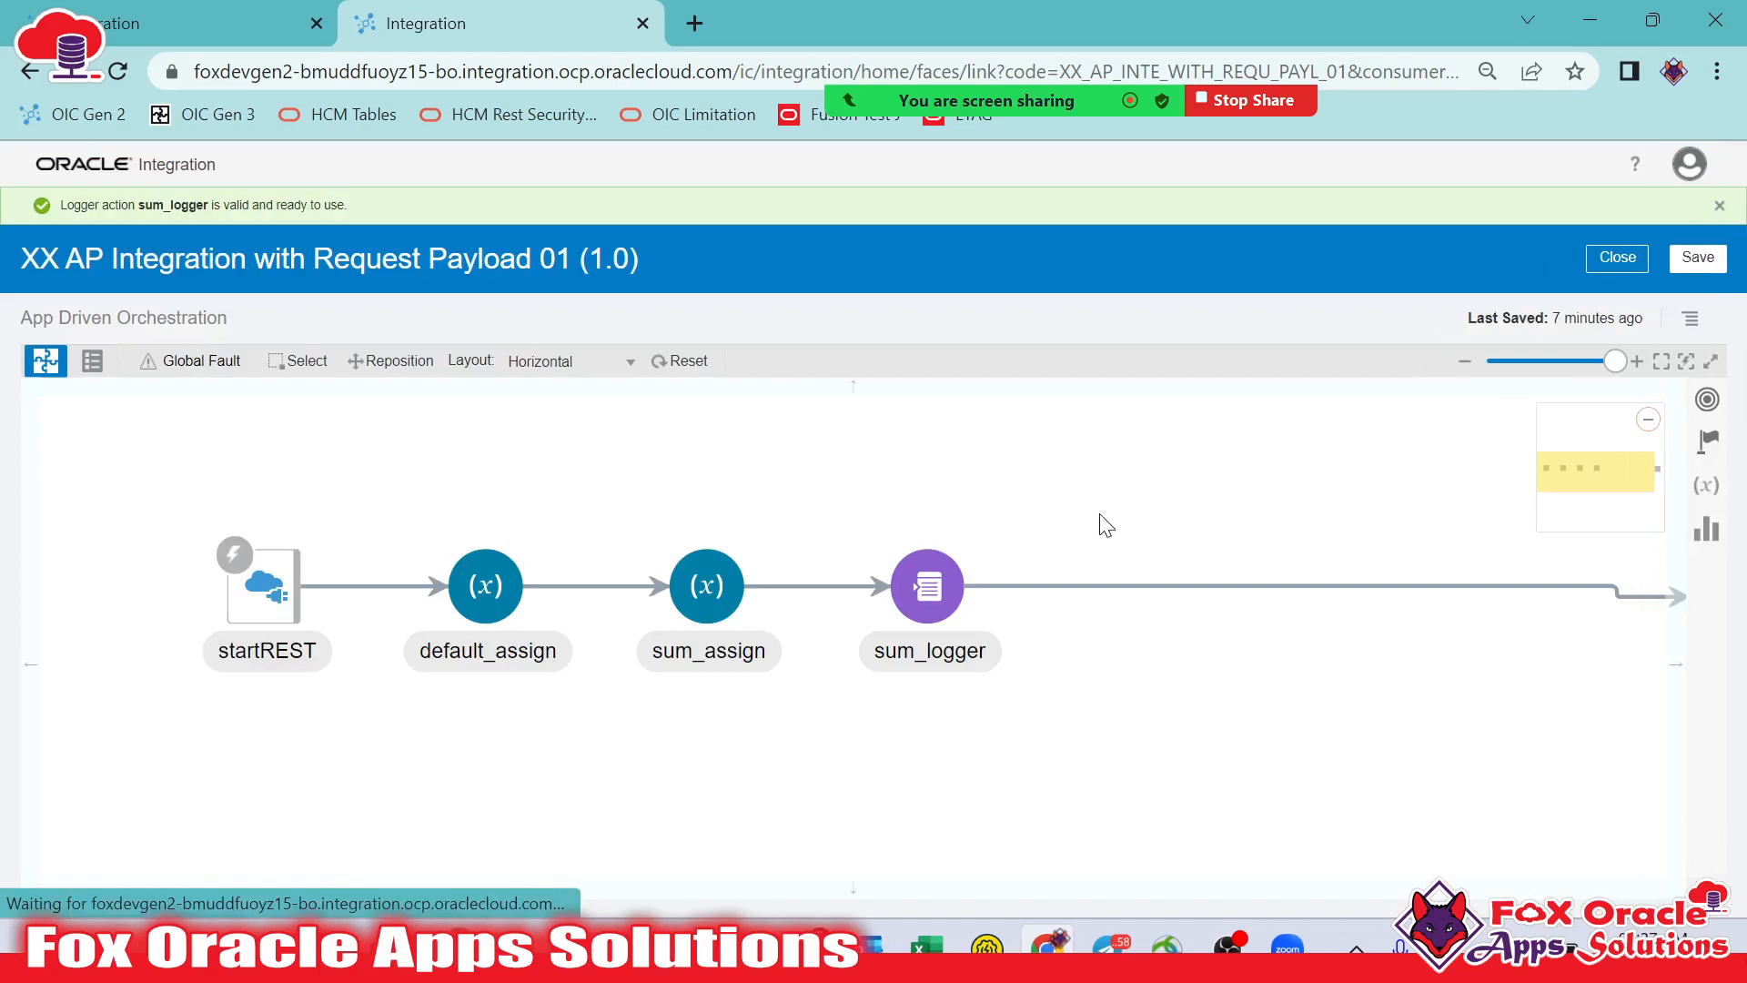
click(1698, 262)
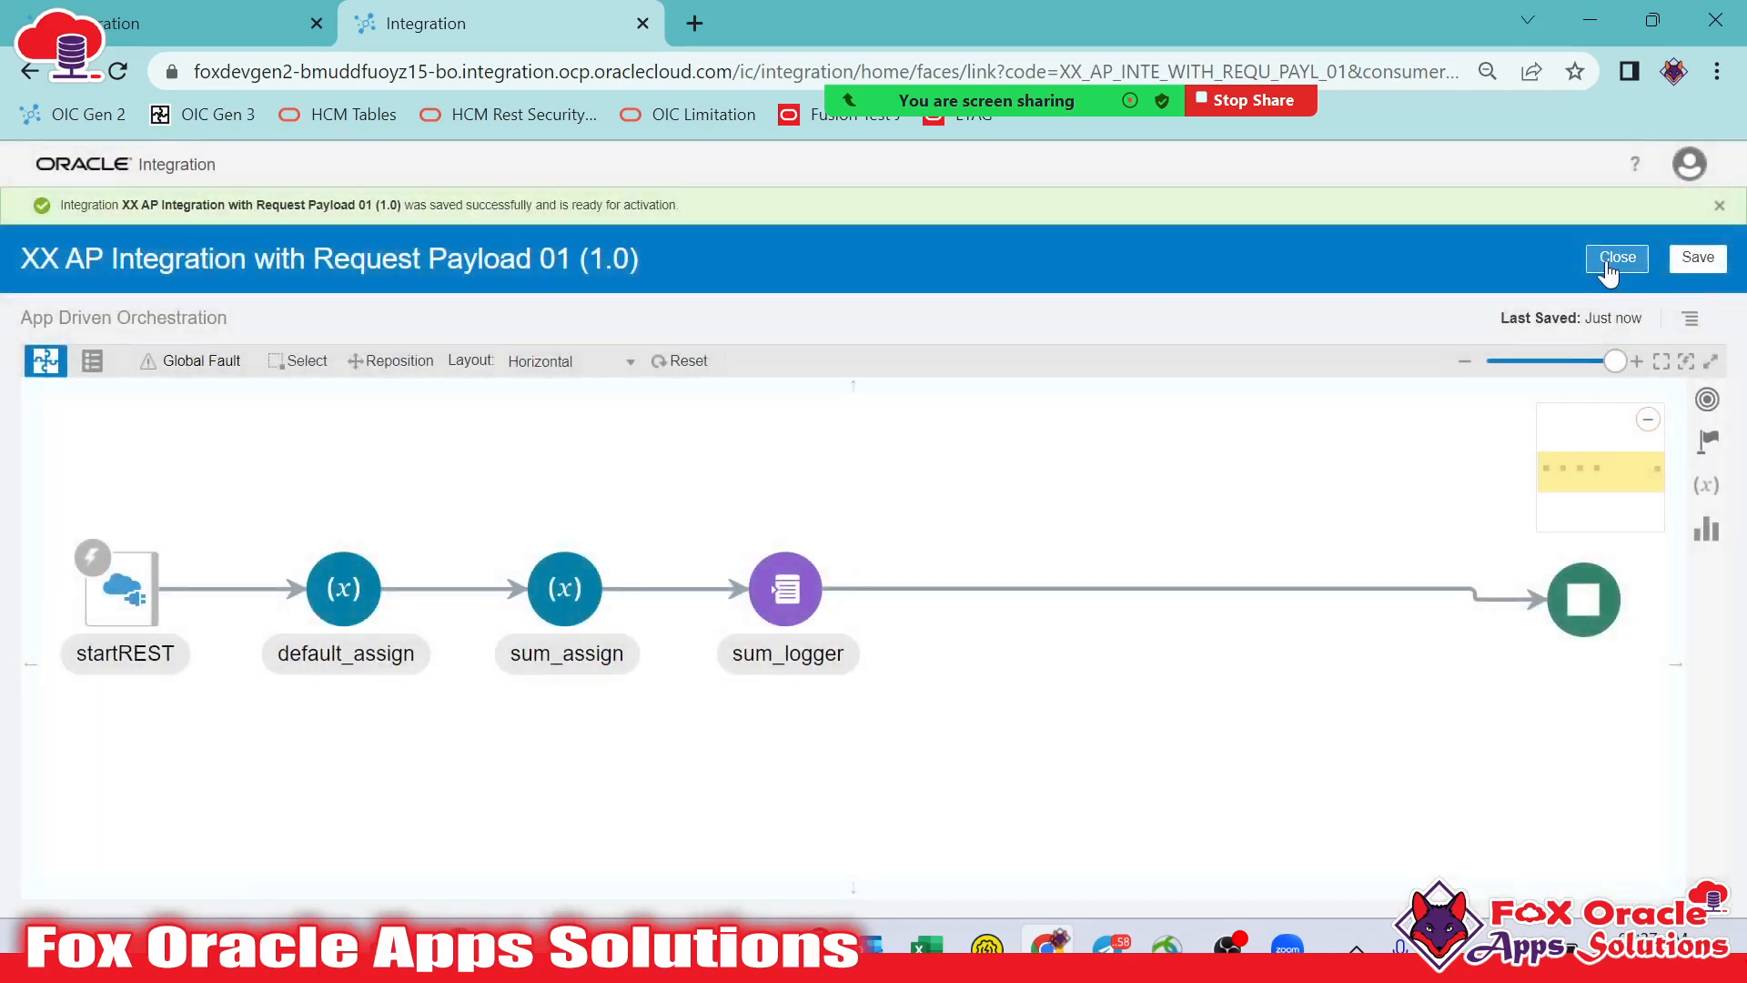
click(1618, 257)
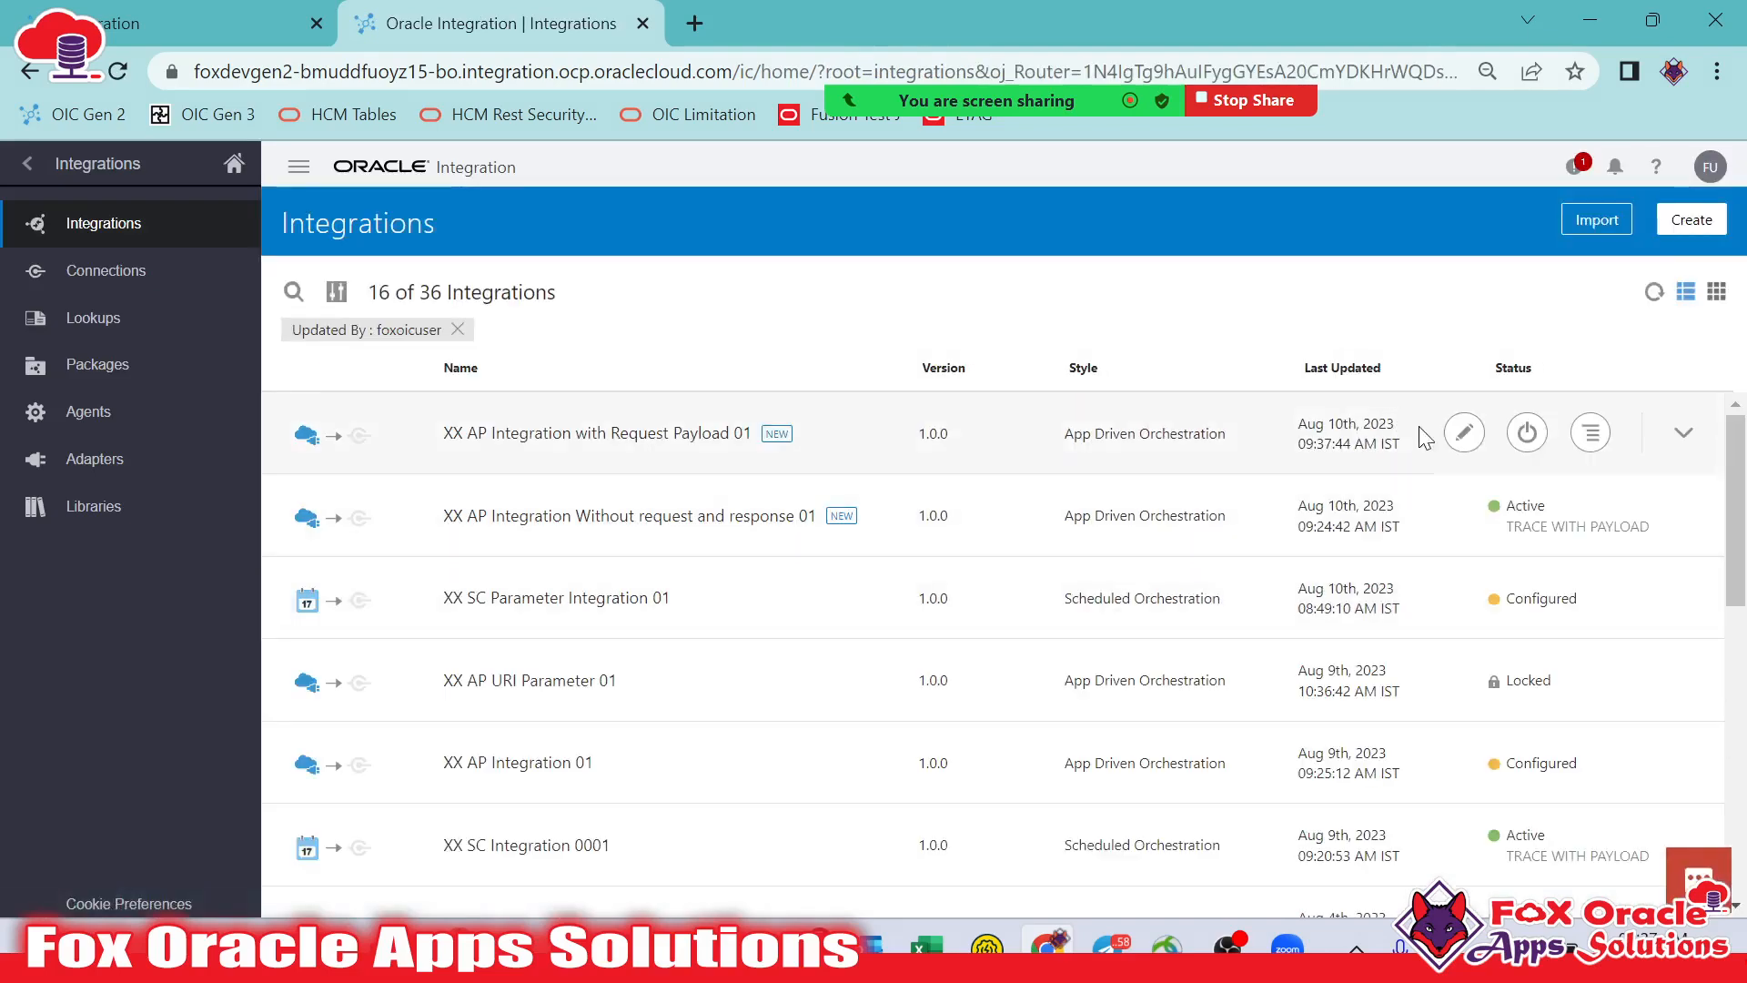
Activate XX AP Integration with Request Payload 01 with tracing enabled and payload included, then refresh the integrations list
click(1526, 433)
click(516, 727)
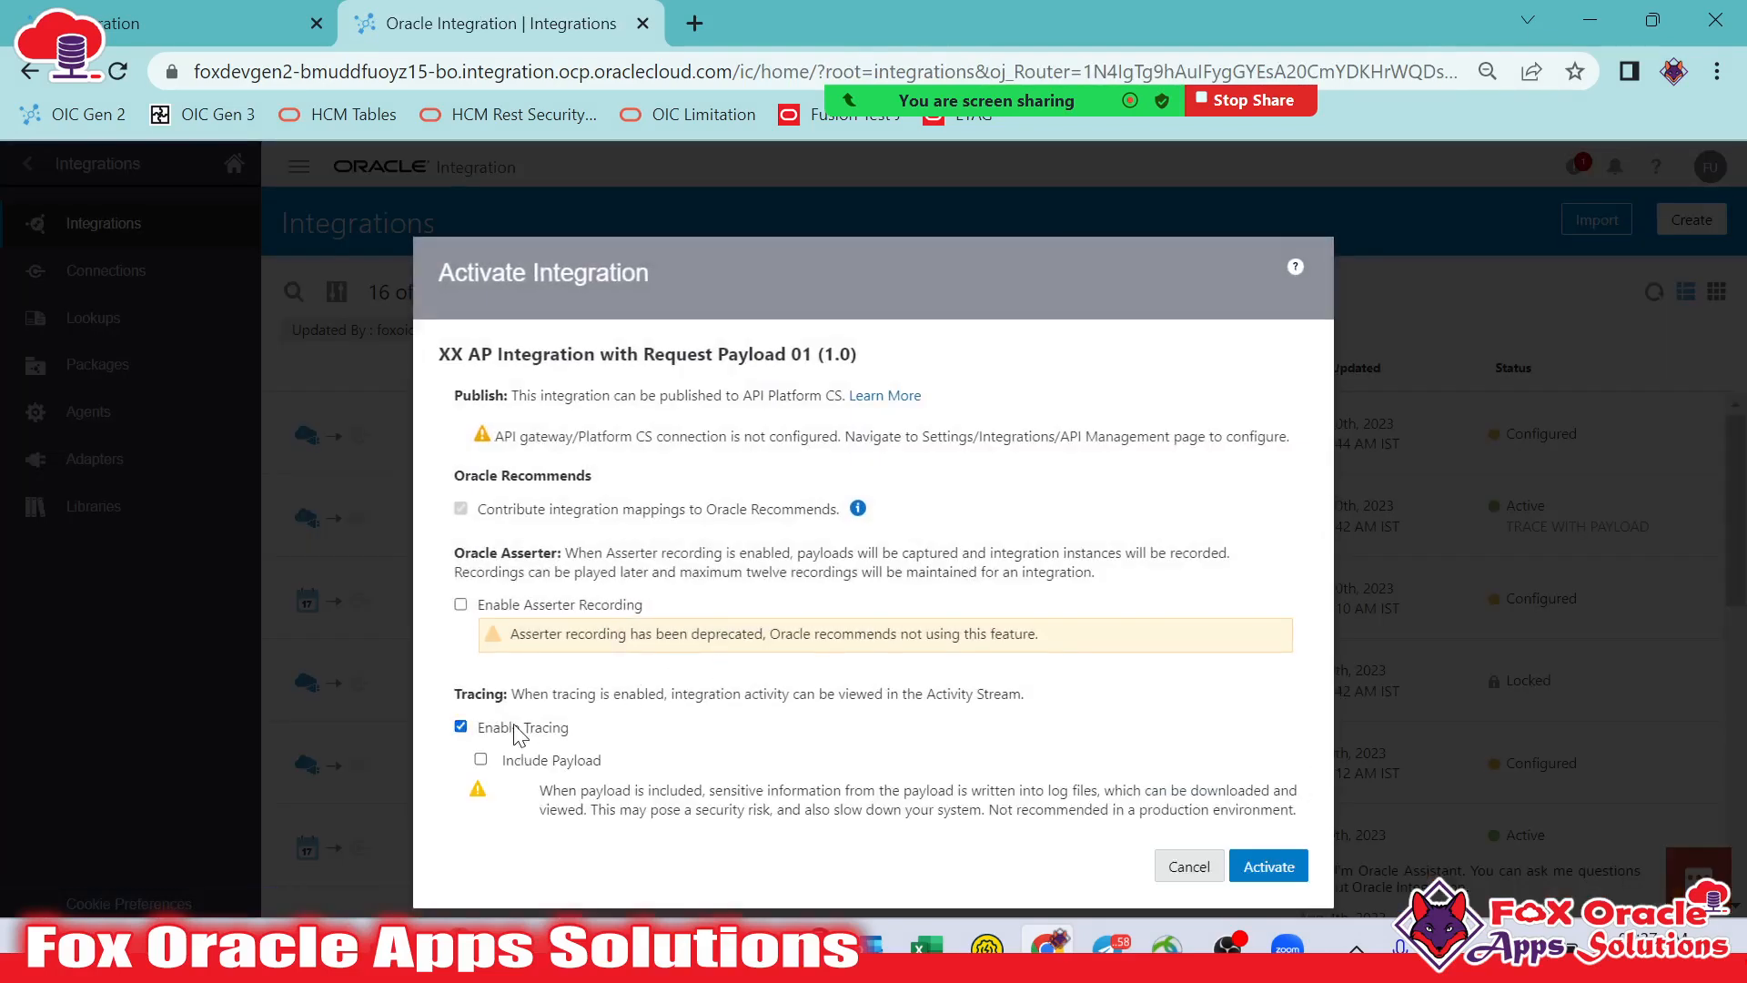
click(523, 761)
click(1272, 878)
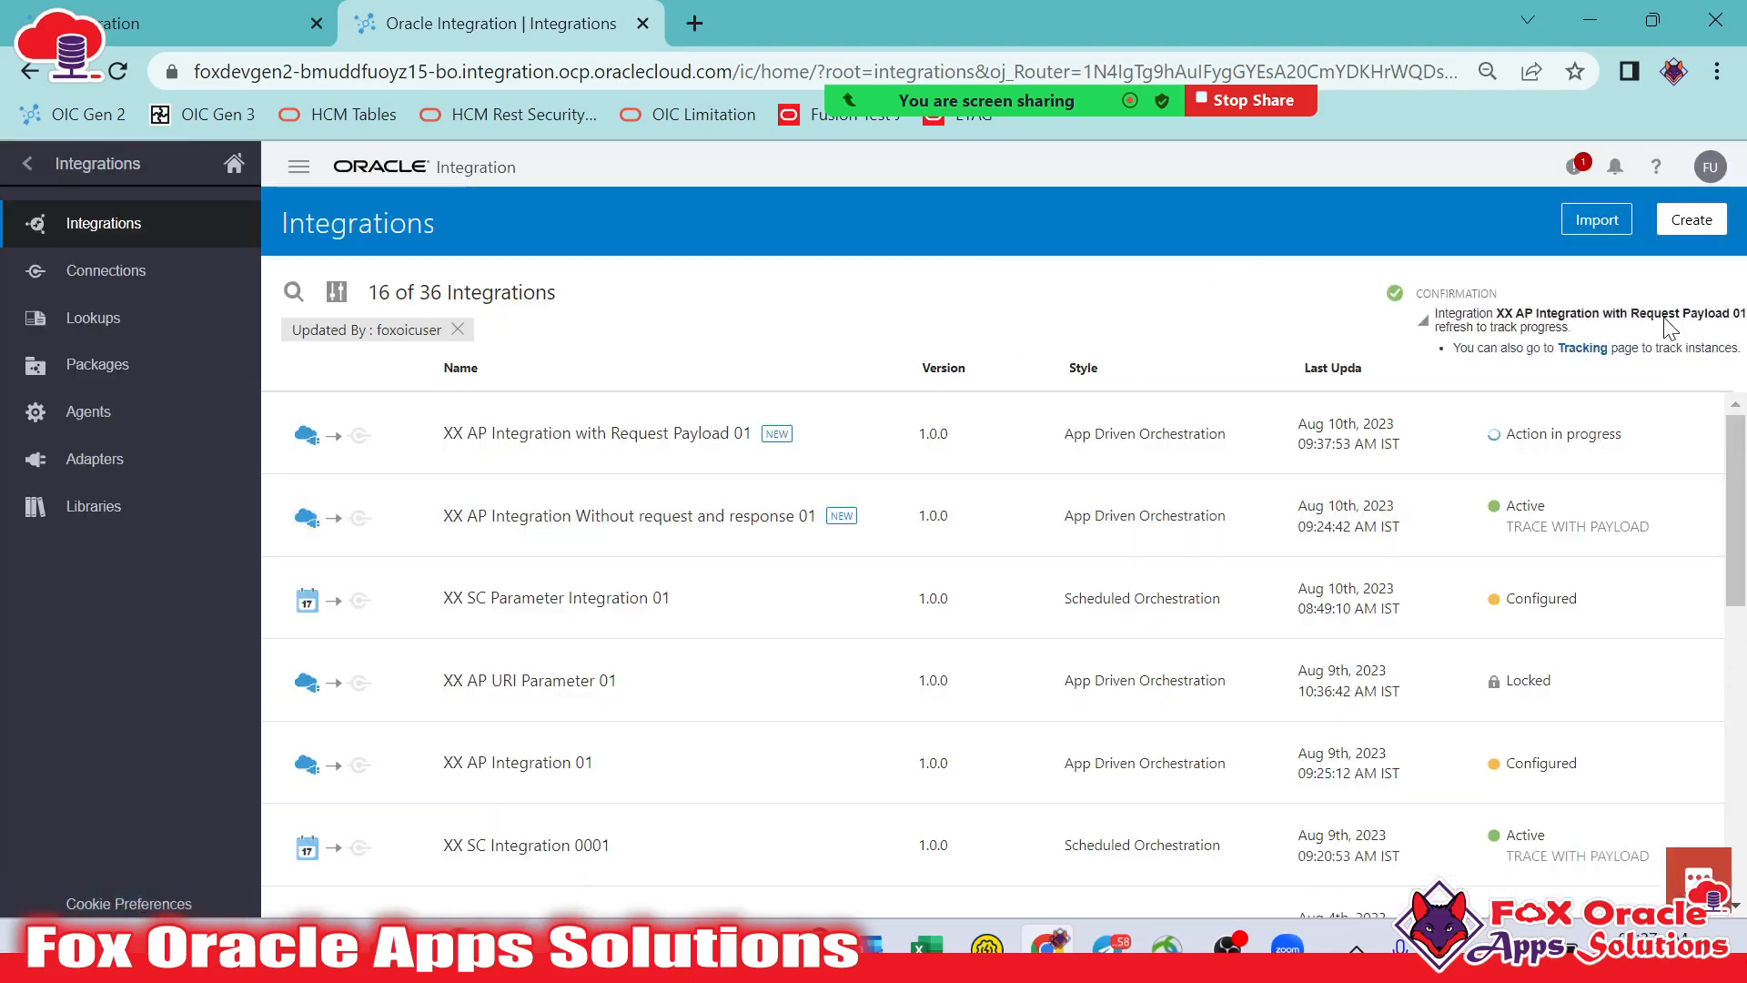
click(1654, 293)
click(1655, 293)
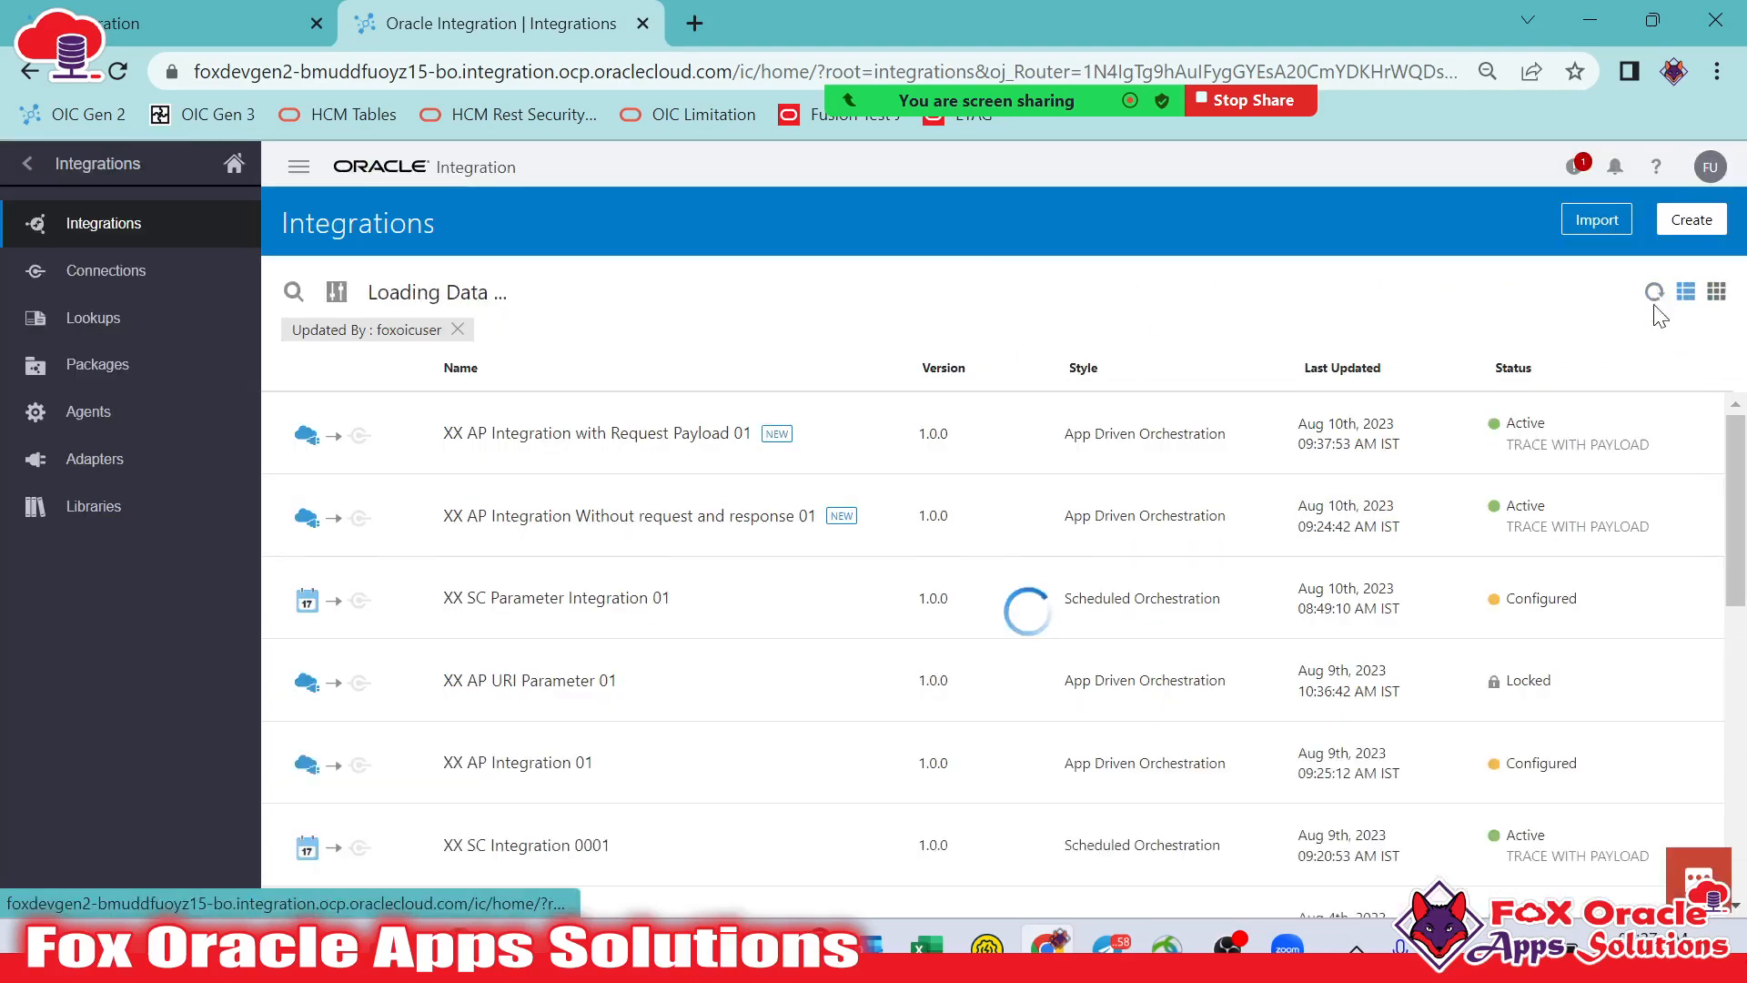
mouse_move(1460, 452)
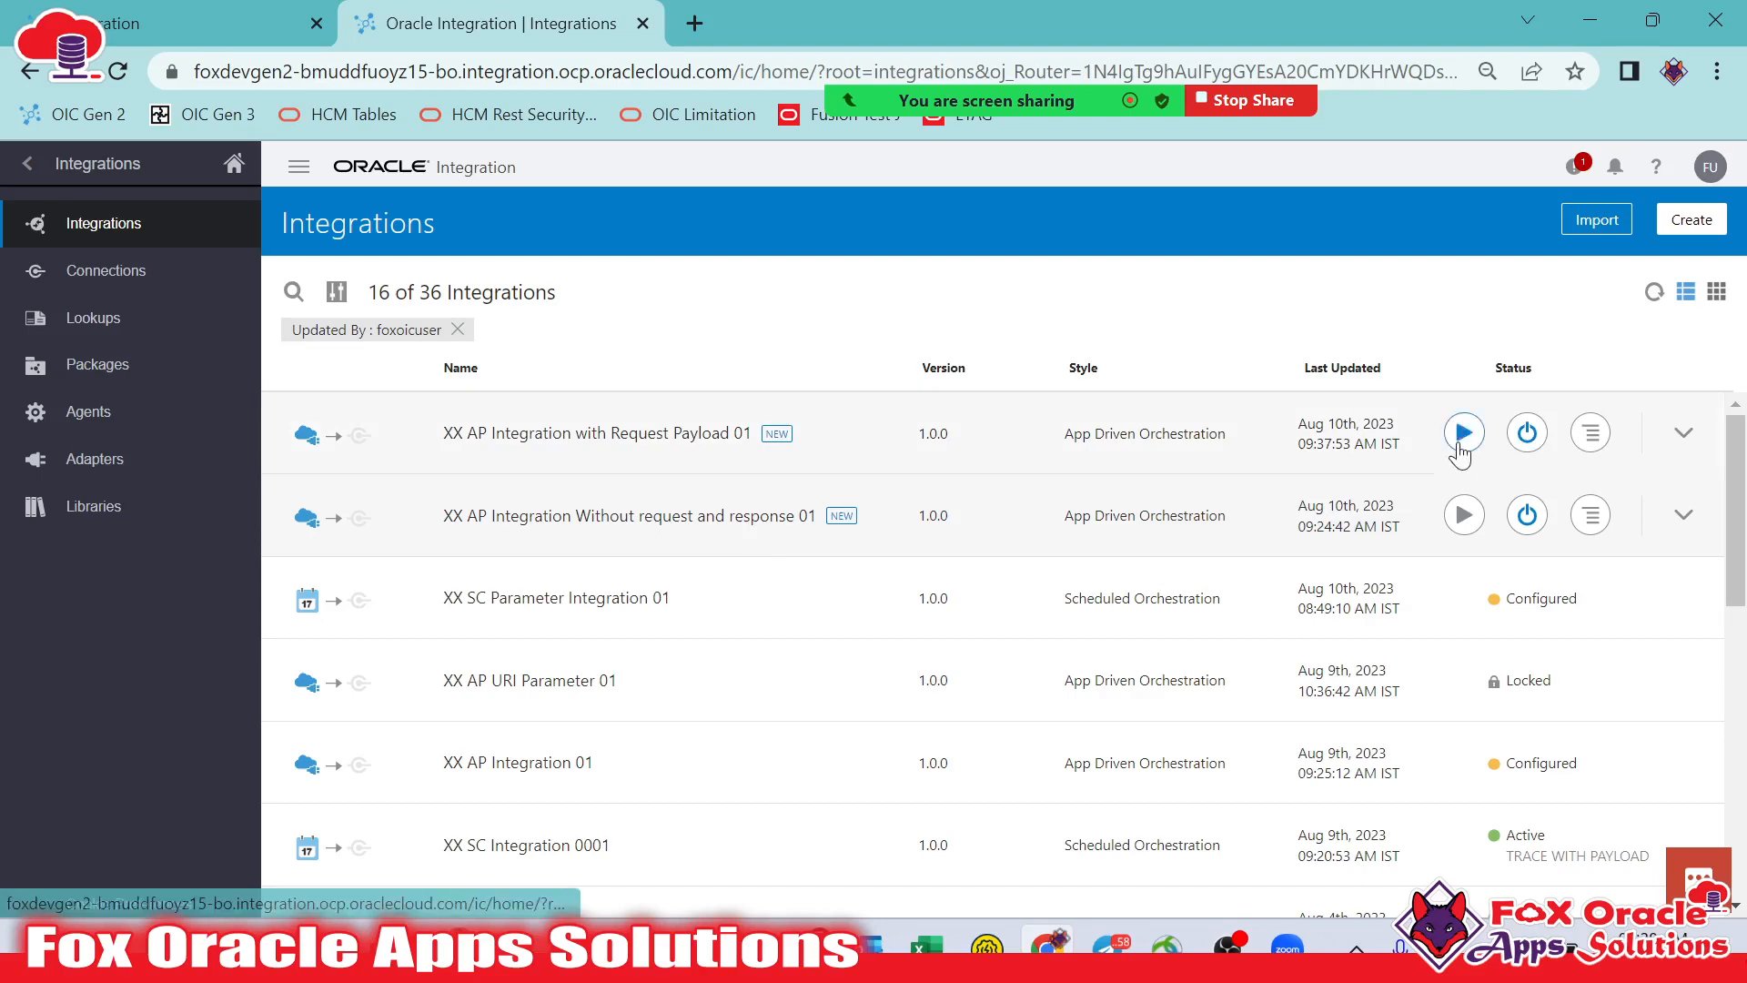
Open the test page for XX AP Integration with Request Payload 01, check its URI parameters and show the request body
click(1251, 549)
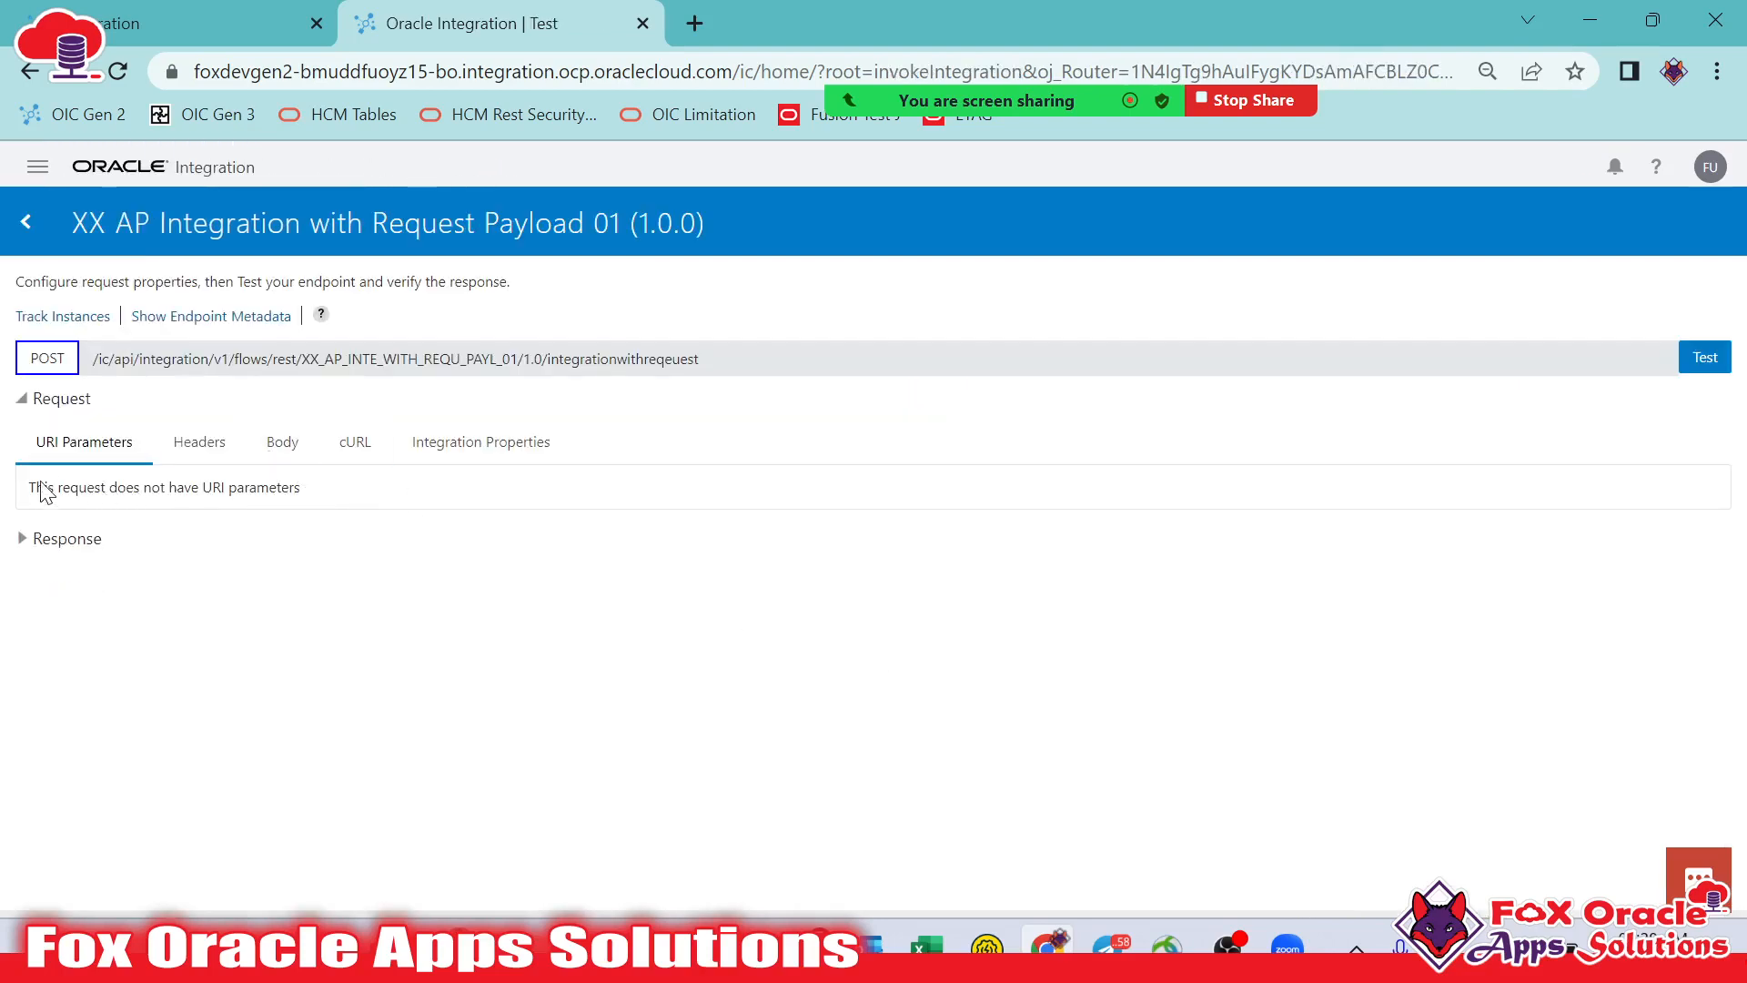
drag(28, 484, 317, 479)
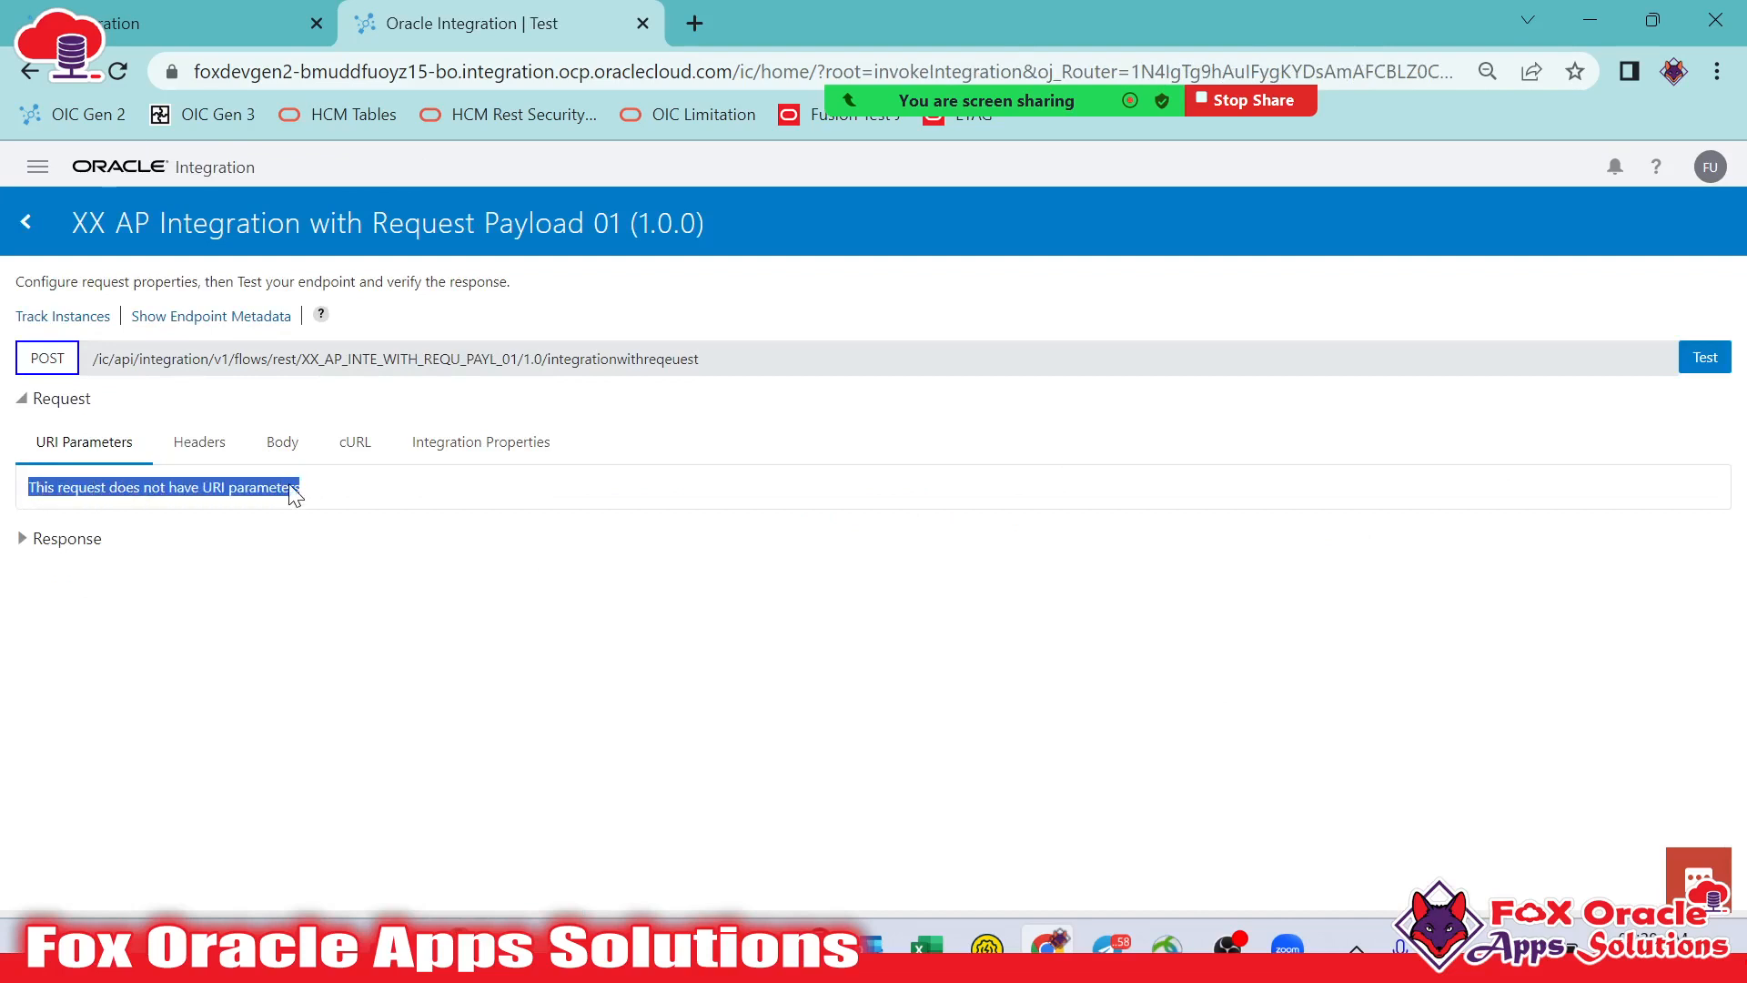
click(293, 491)
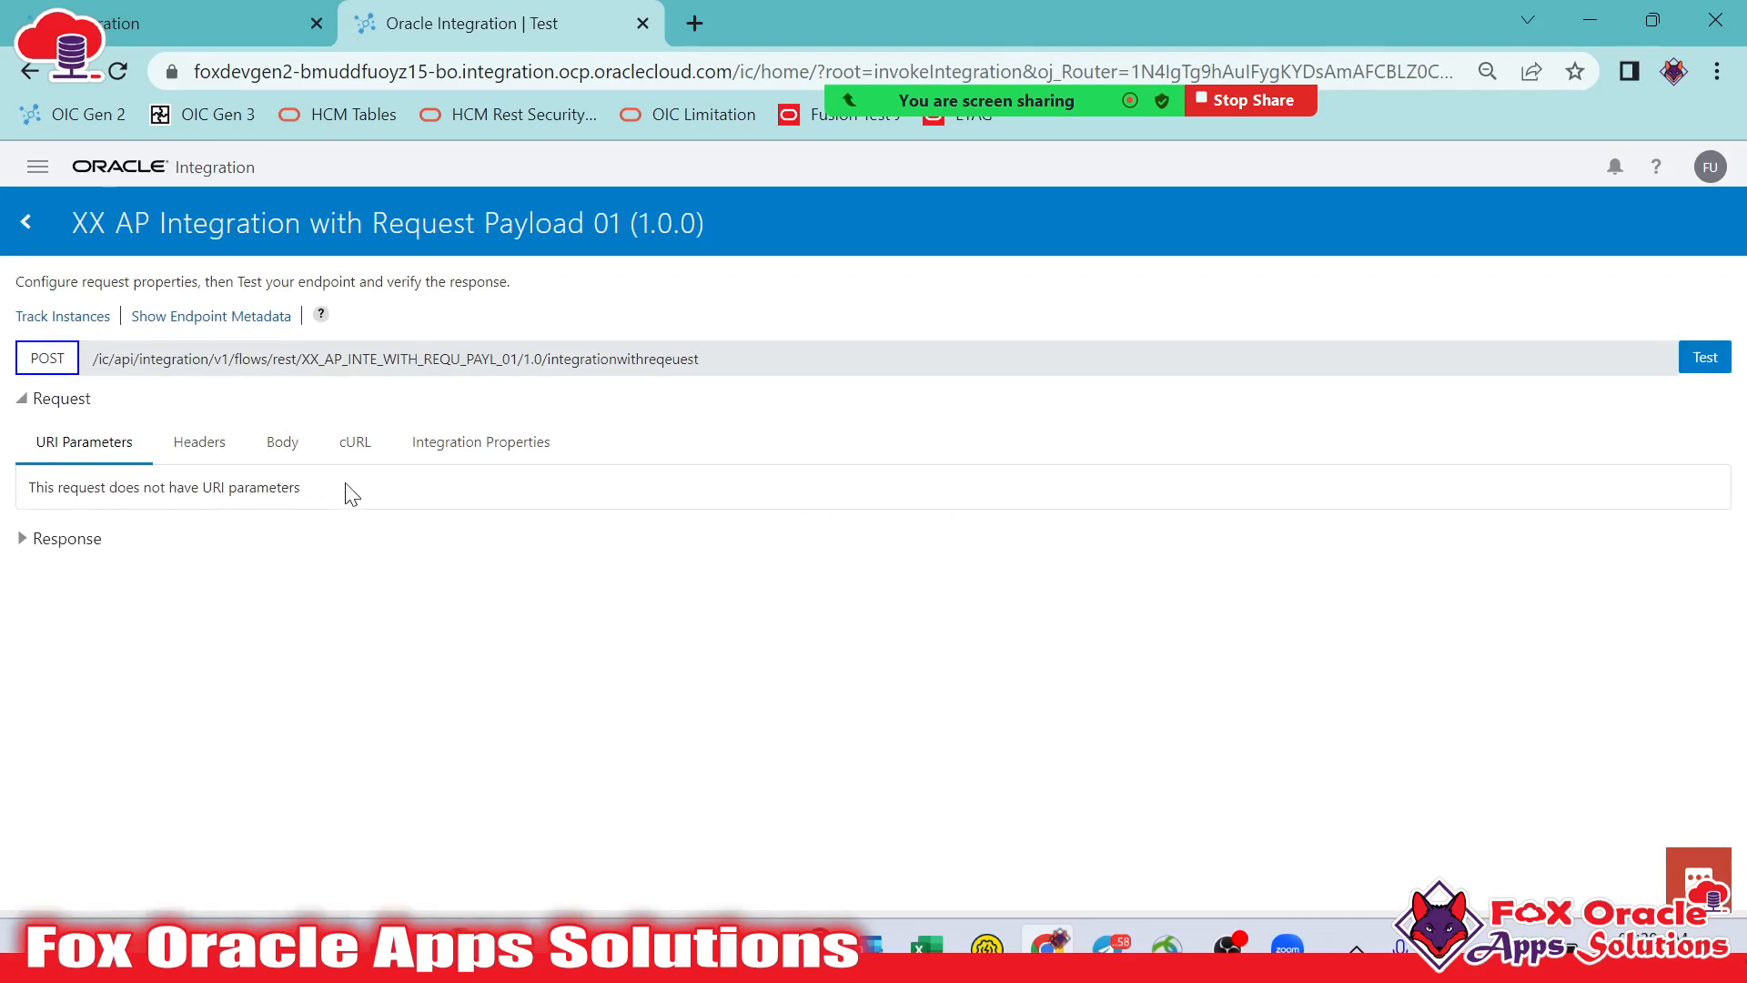
click(283, 443)
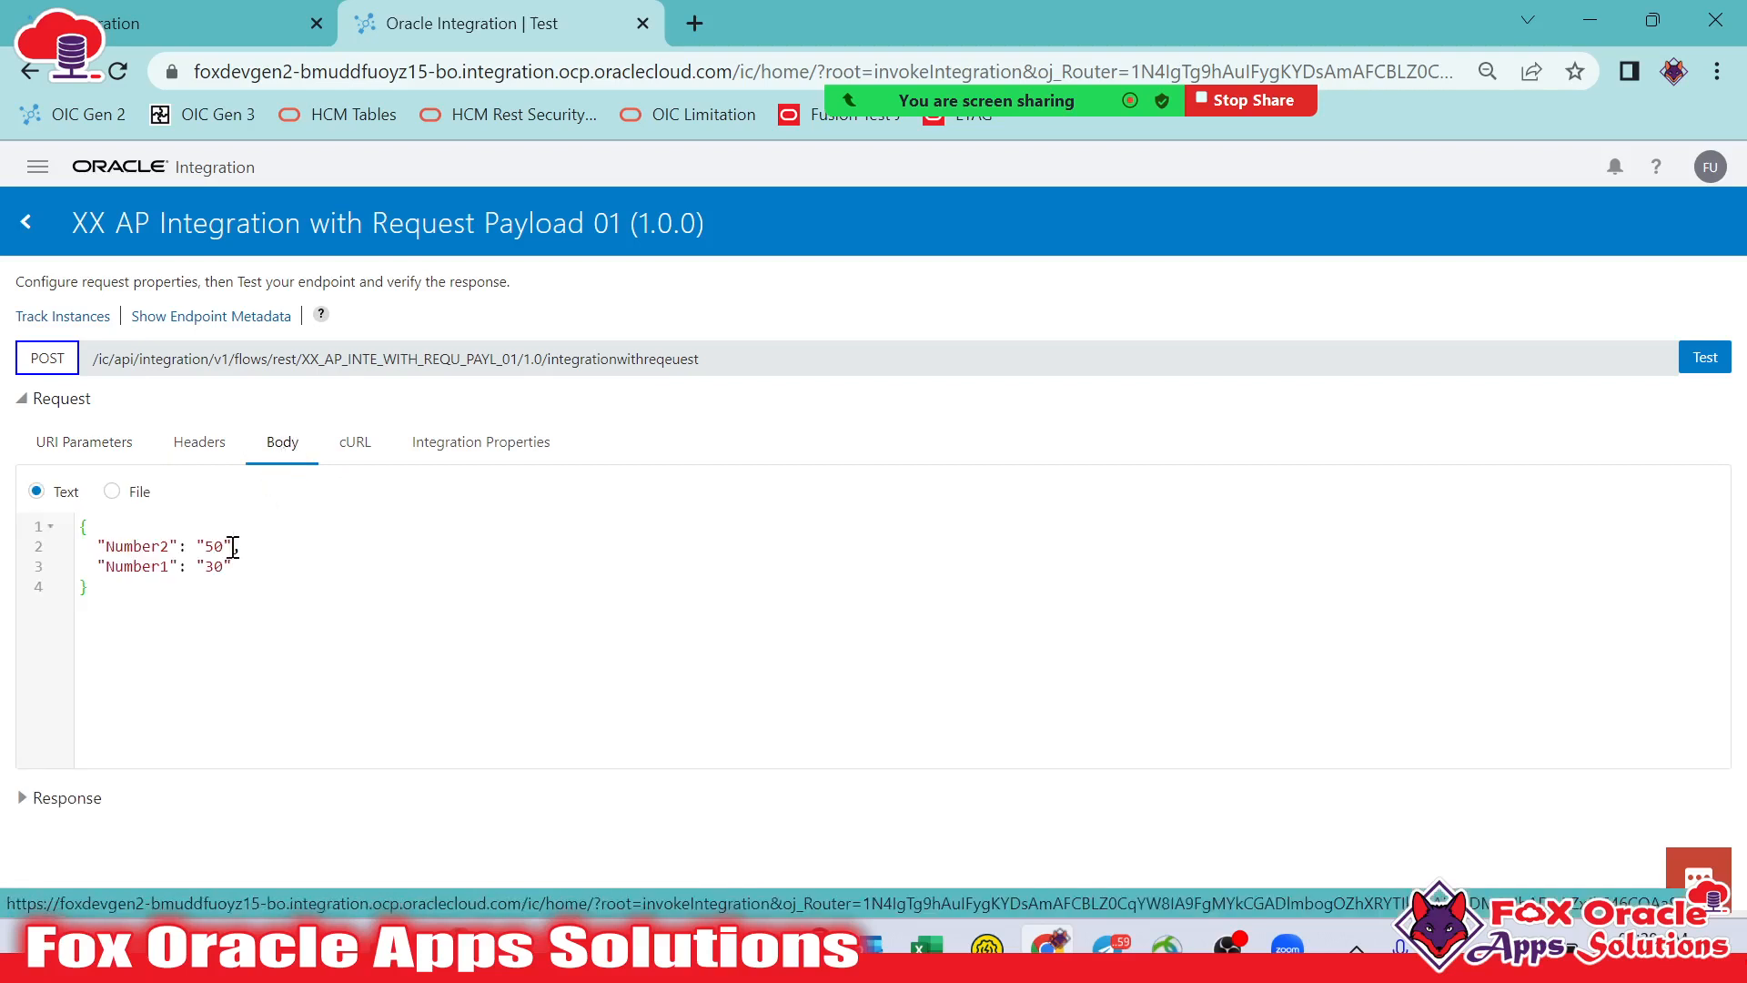
Compare the generated request body with the sample request payload in Notepad++, then return to the integration test page
drag(82, 586, 17, 527)
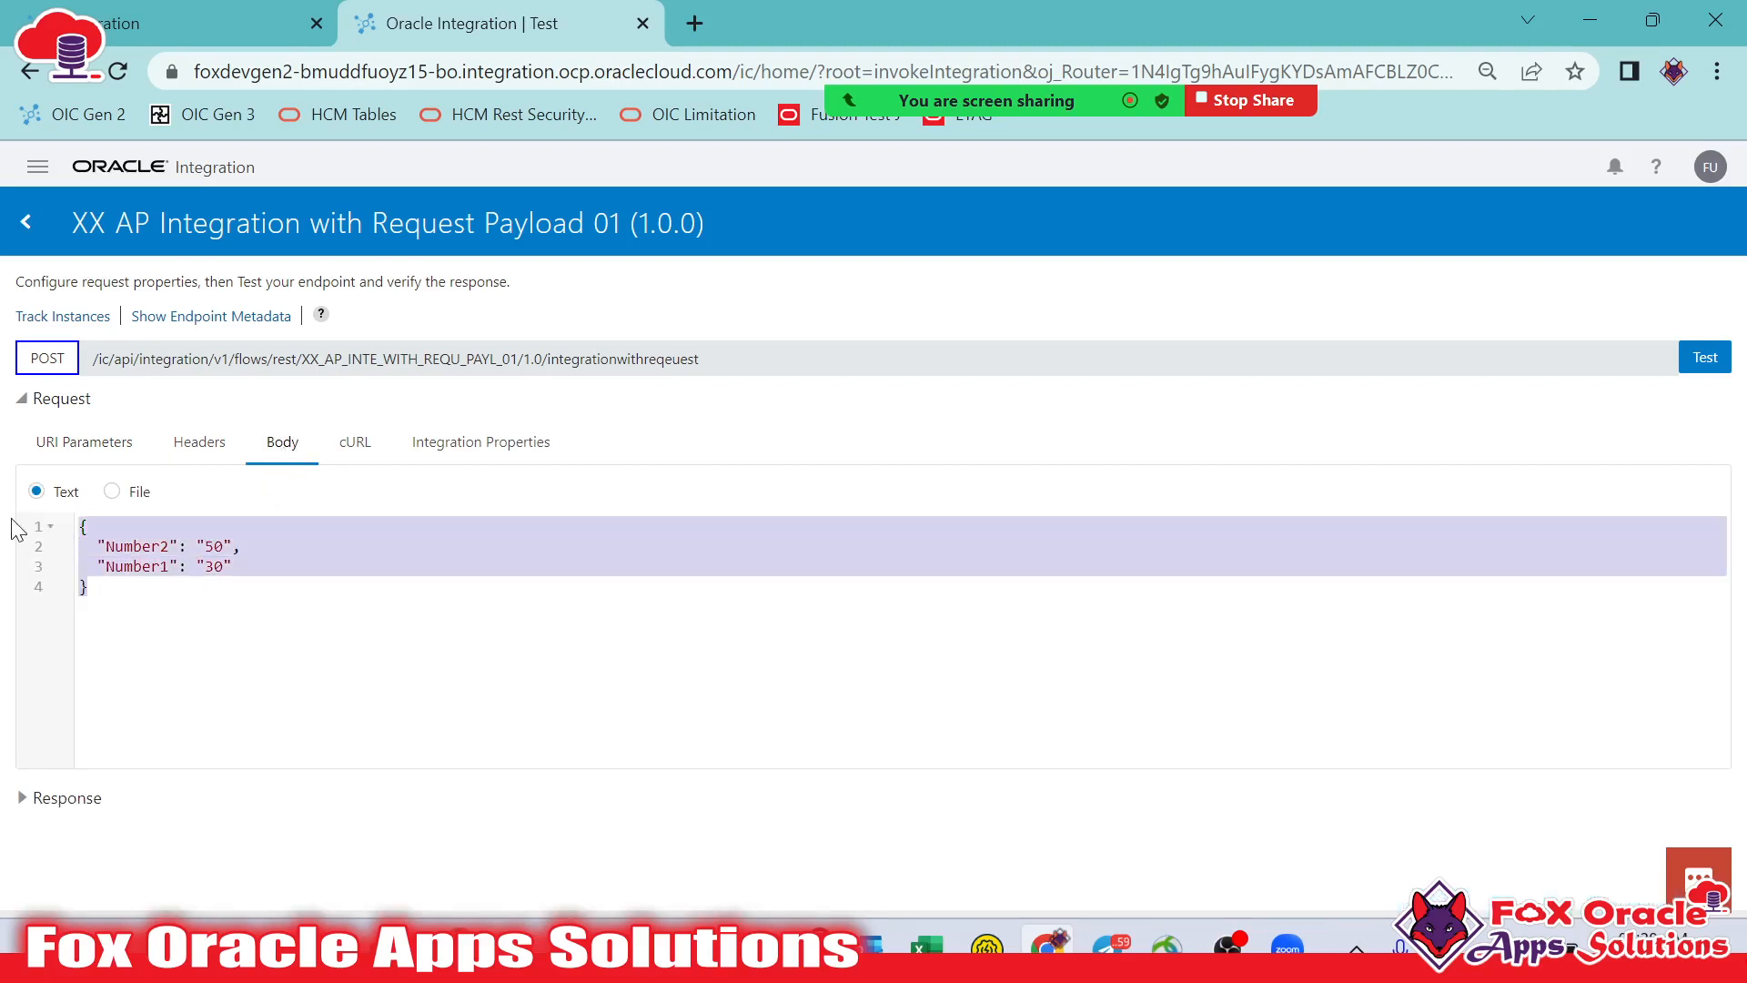
click(175, 582)
key(alt+Tab)
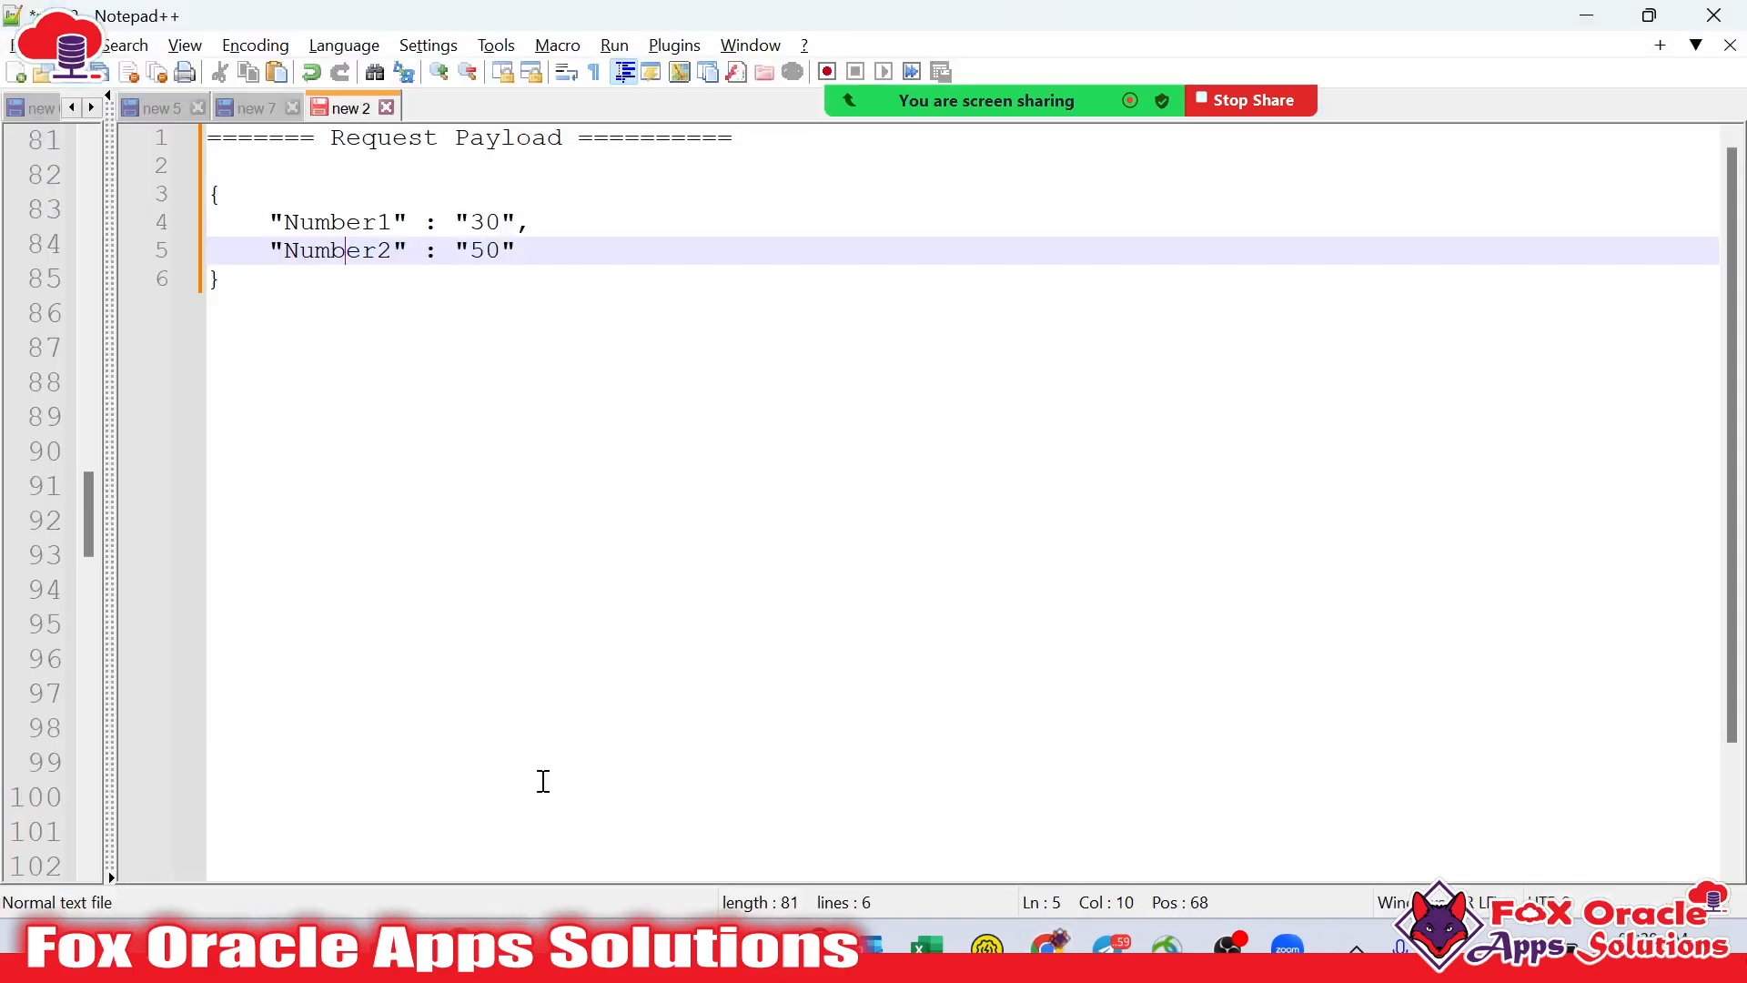
drag(441, 289, 239, 273)
key(alt+Tab)
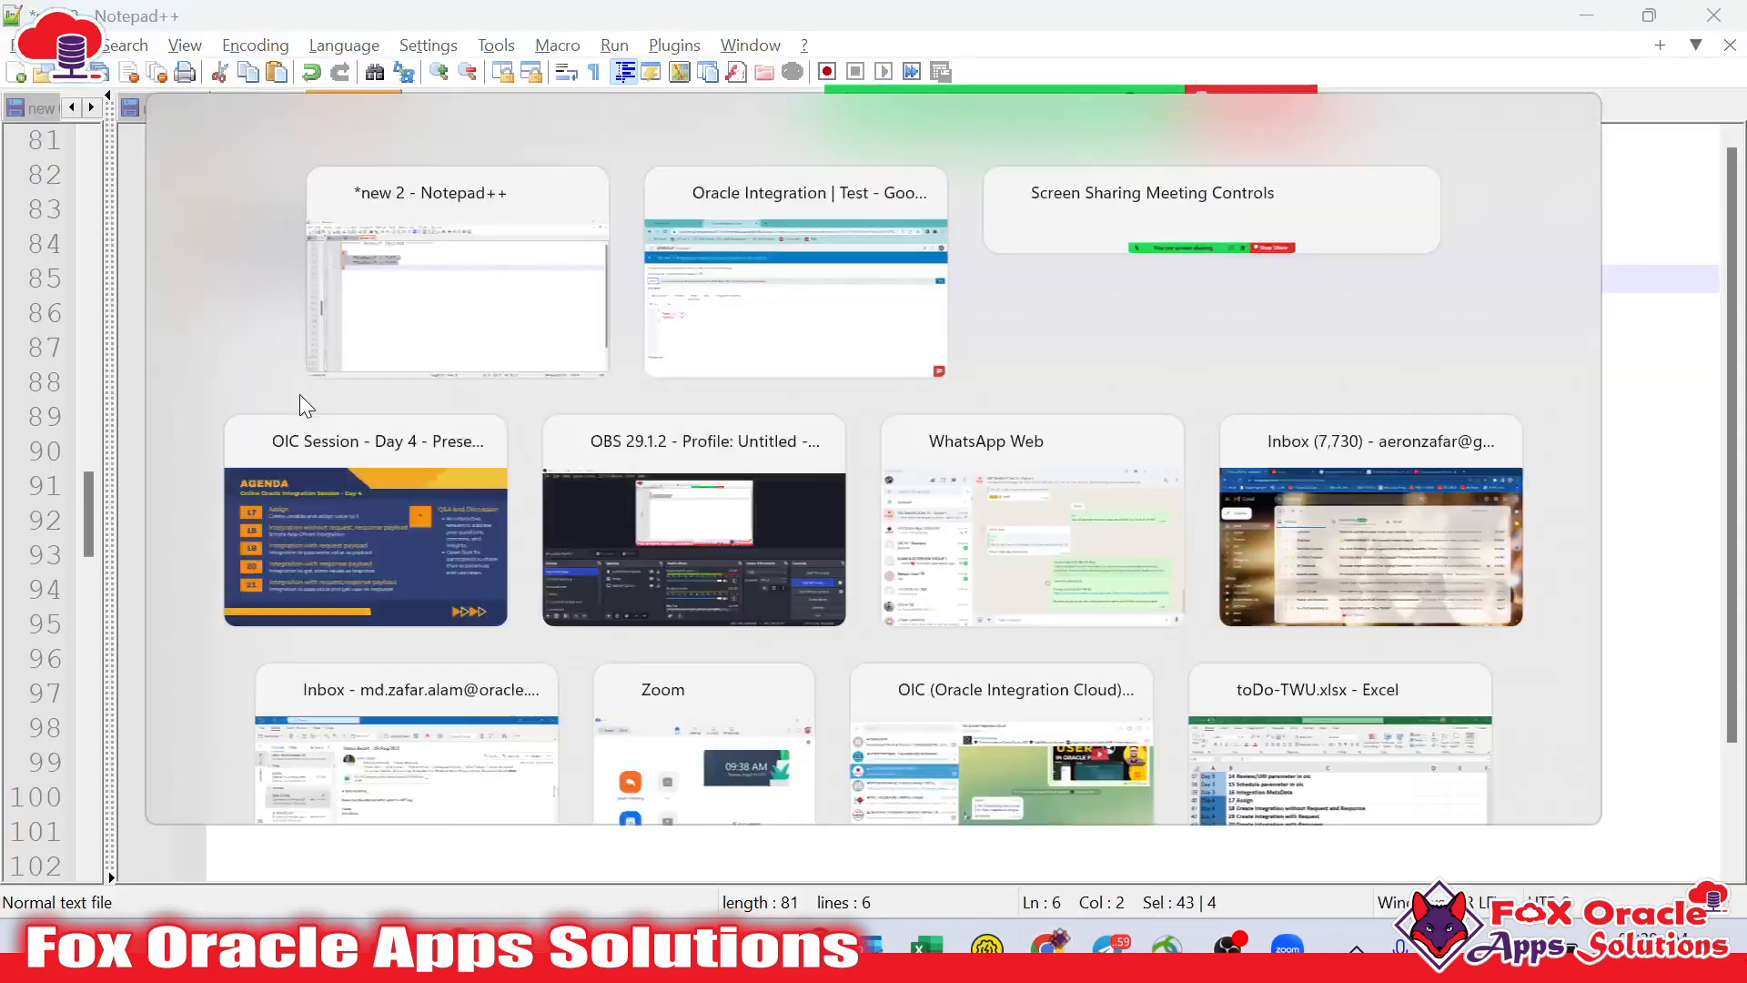
click(96, 558)
drag(96, 558, 72, 522)
click(150, 546)
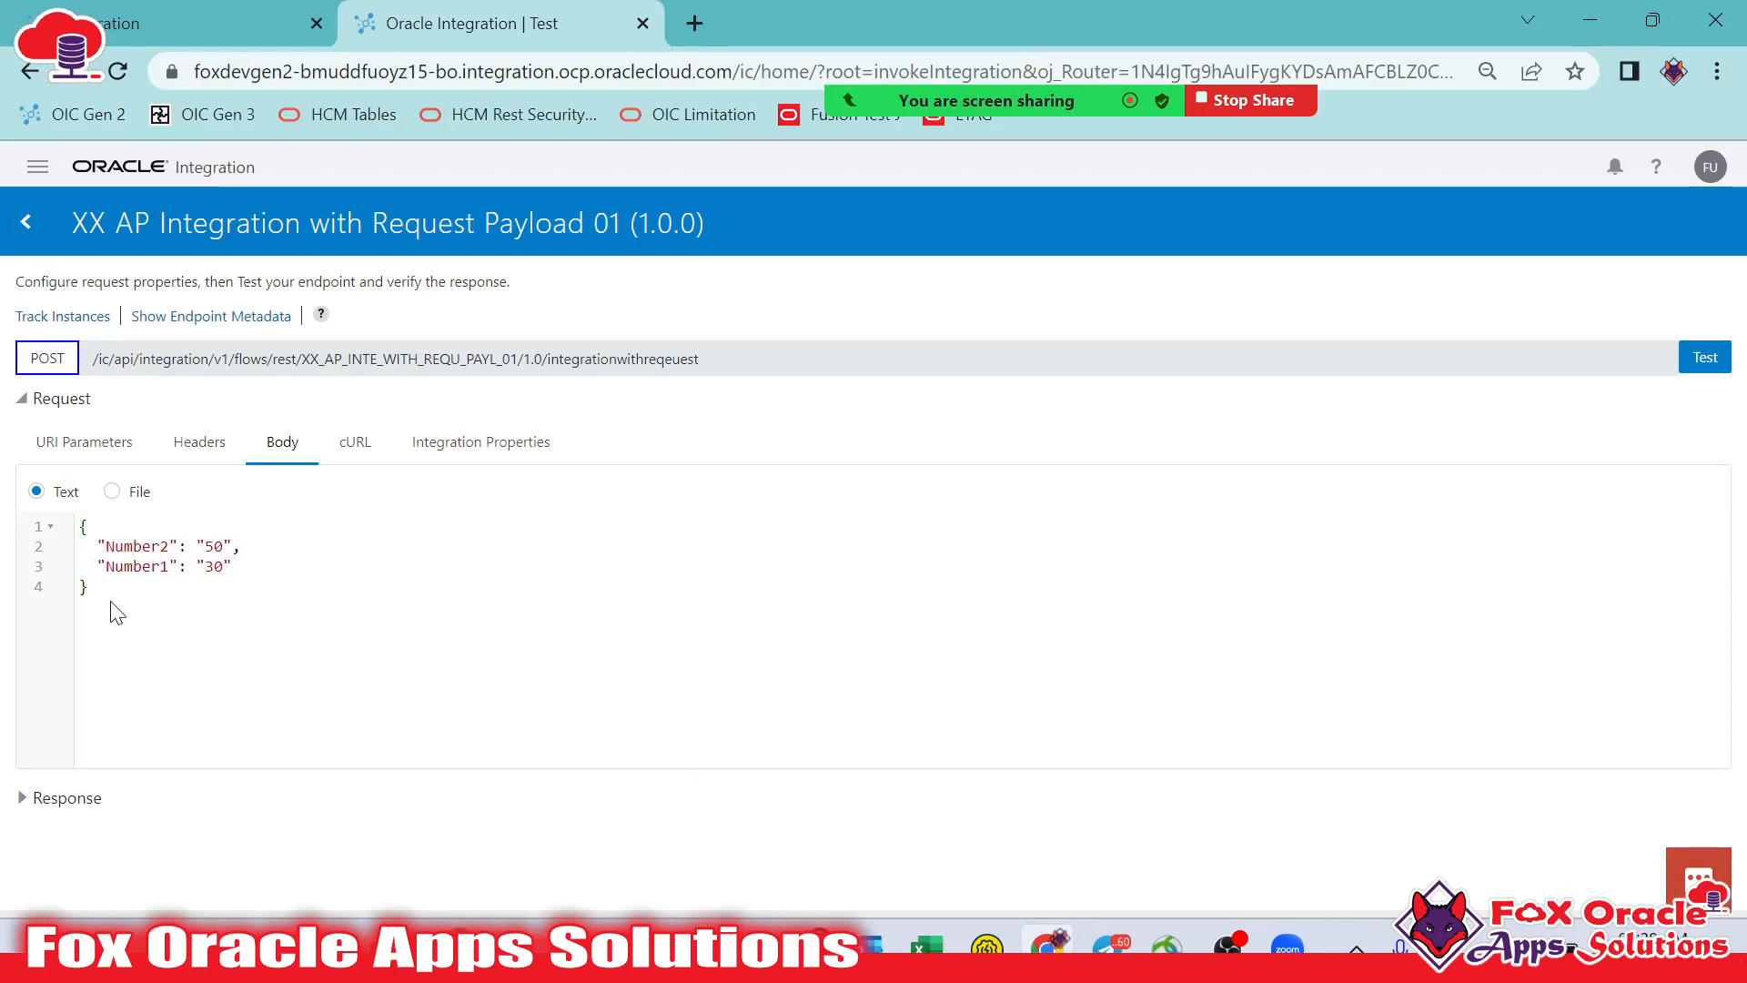
drag(80, 588, 77, 527)
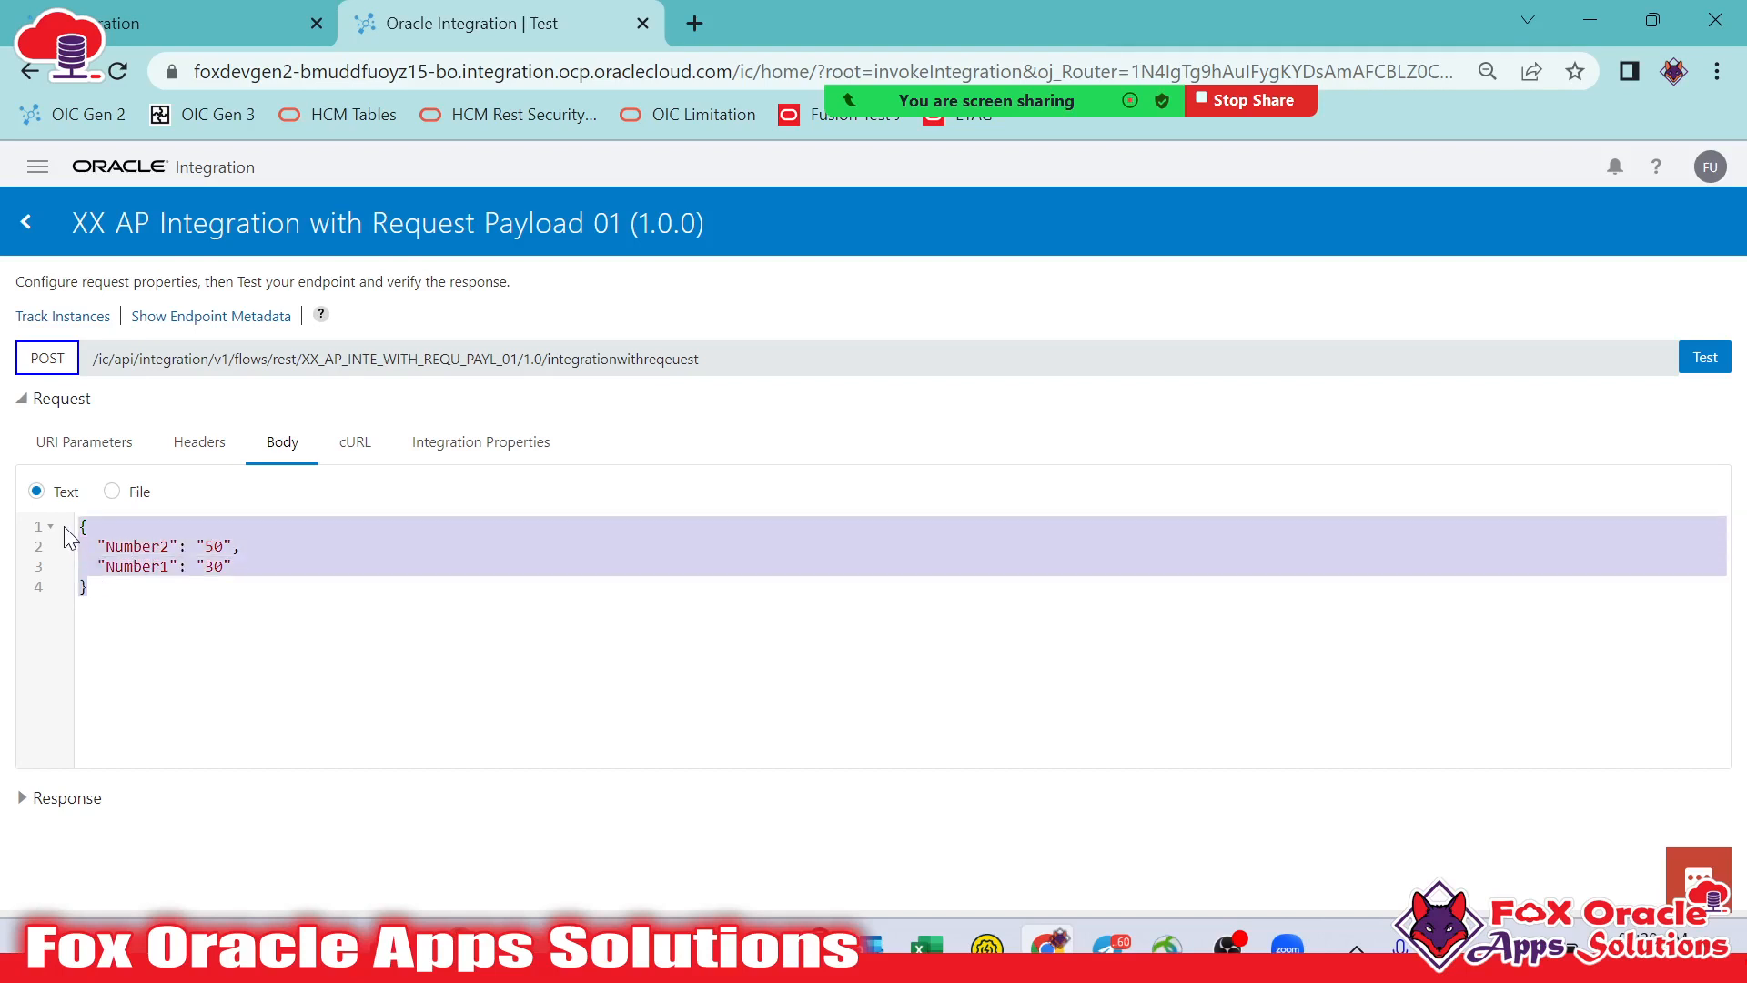
click(136, 588)
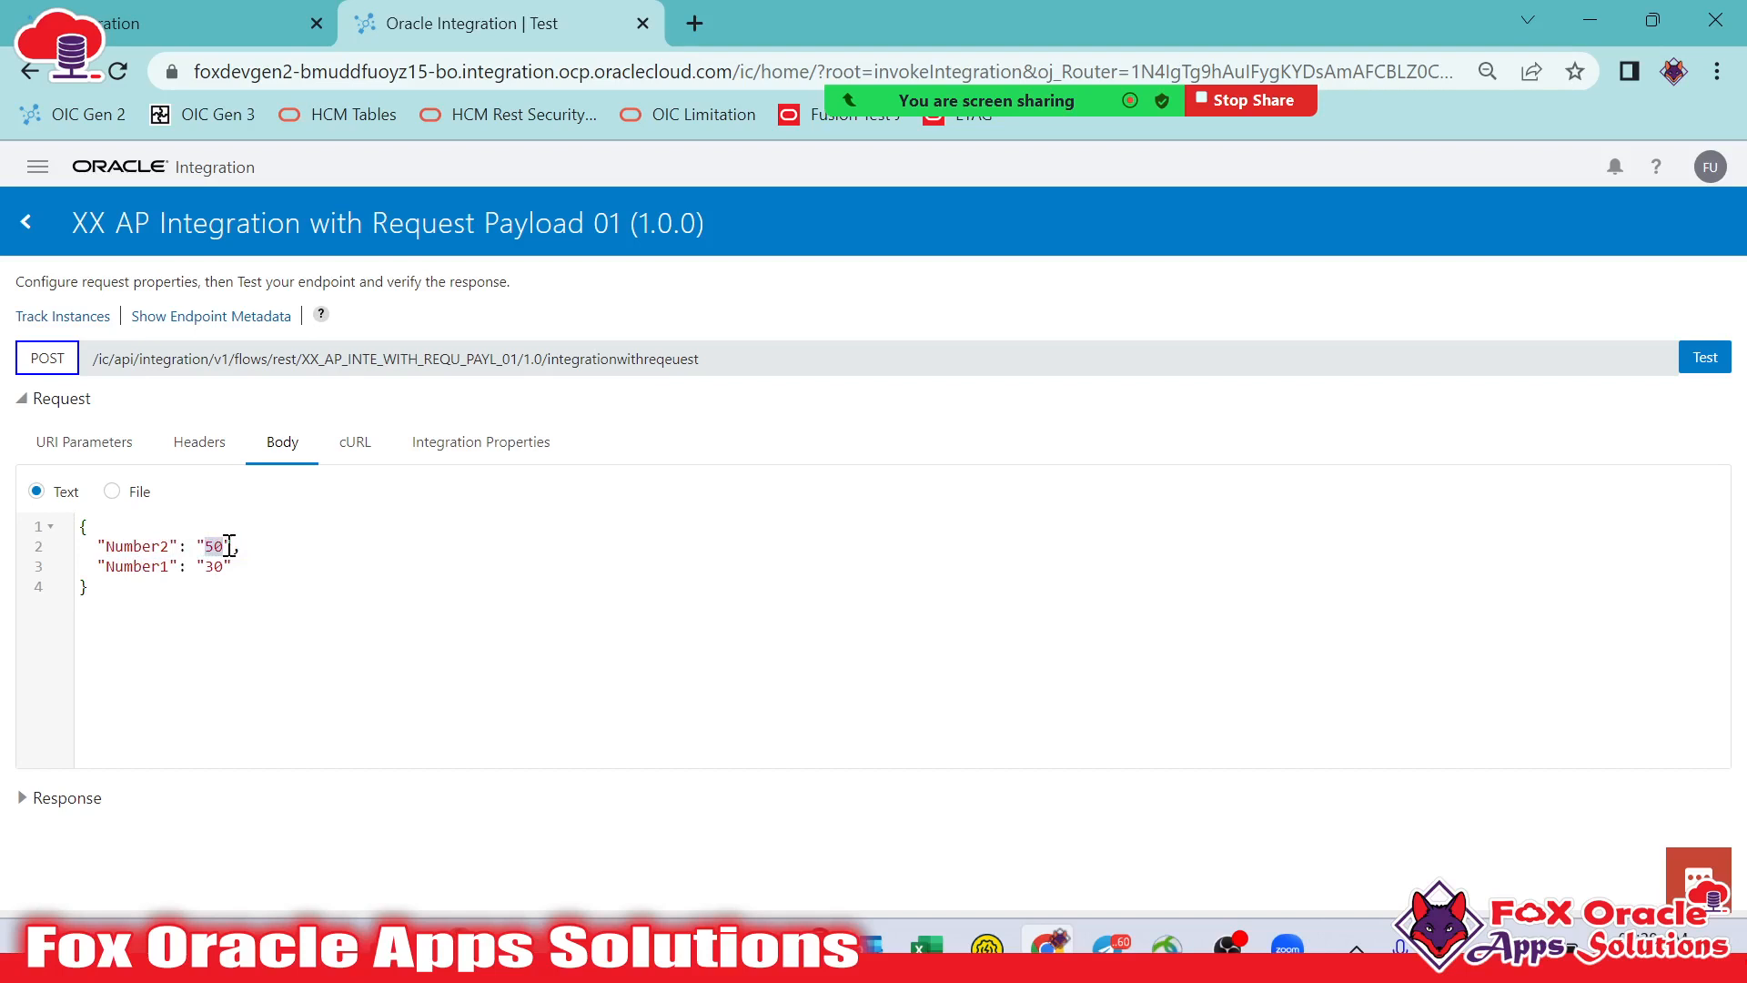
Set Number2 to 100 and Number1 to 50 in the test request body
text(100)
text(50)
drag(242, 578, 165, 527)
click(218, 550)
drag(160, 592, 60, 499)
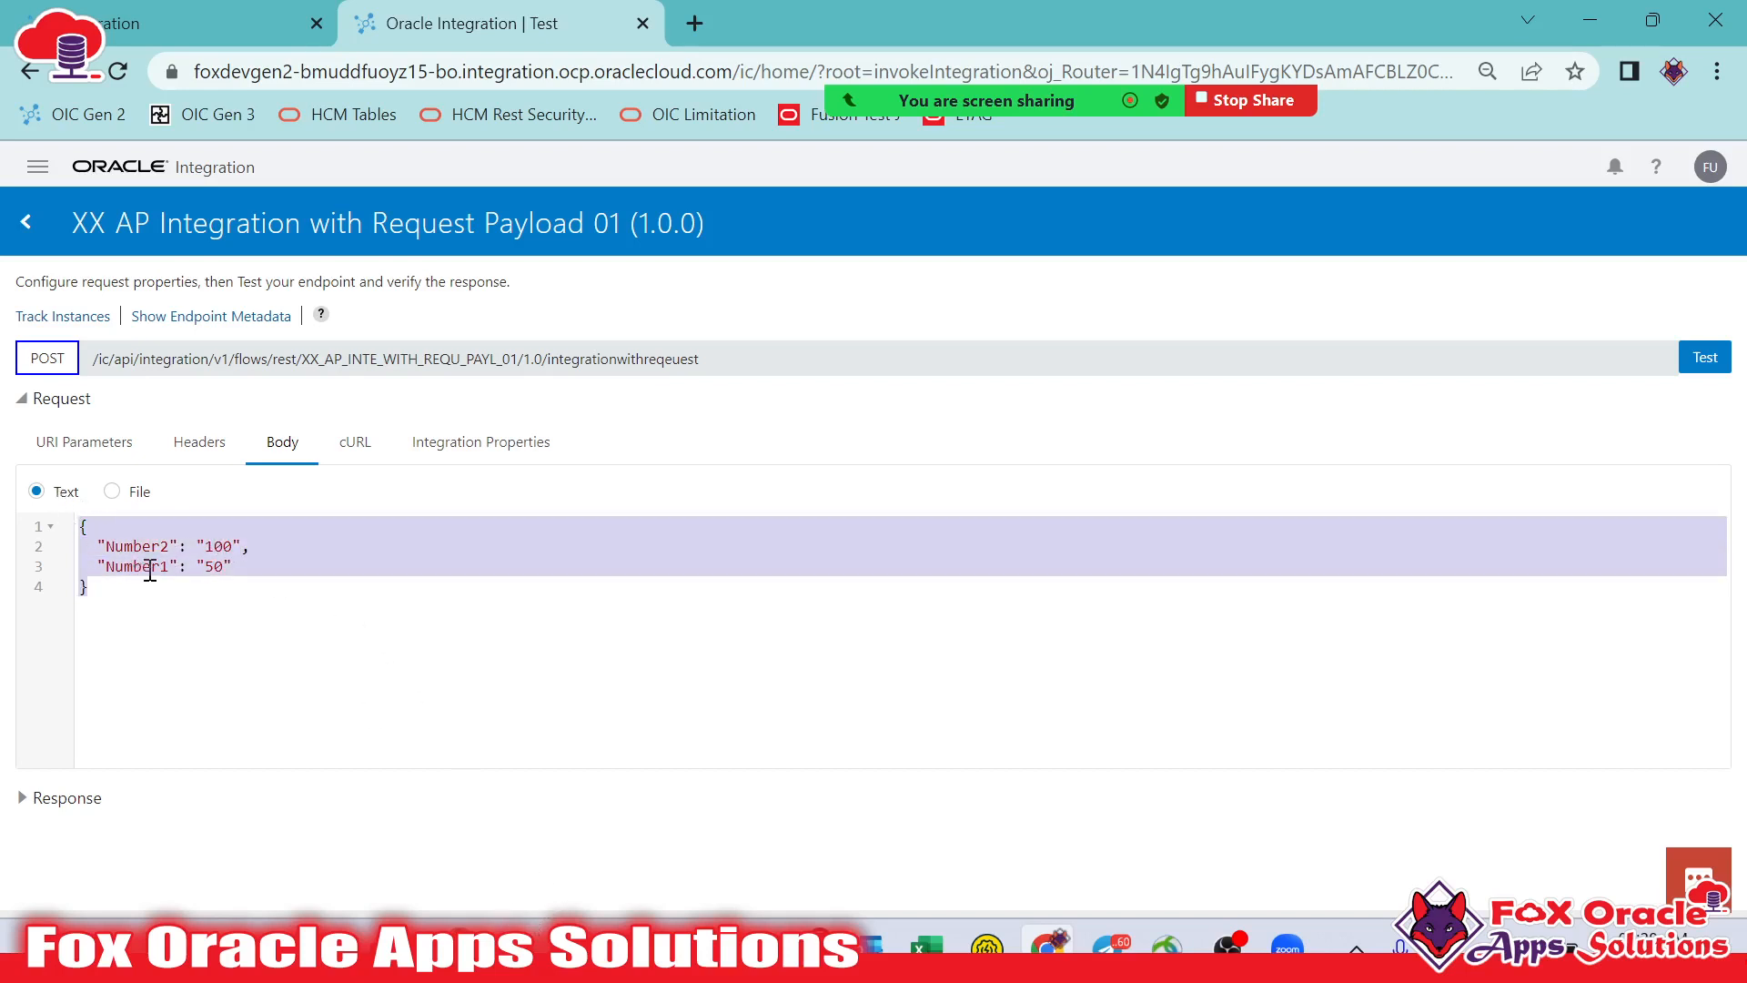
click(198, 627)
drag(204, 546, 249, 547)
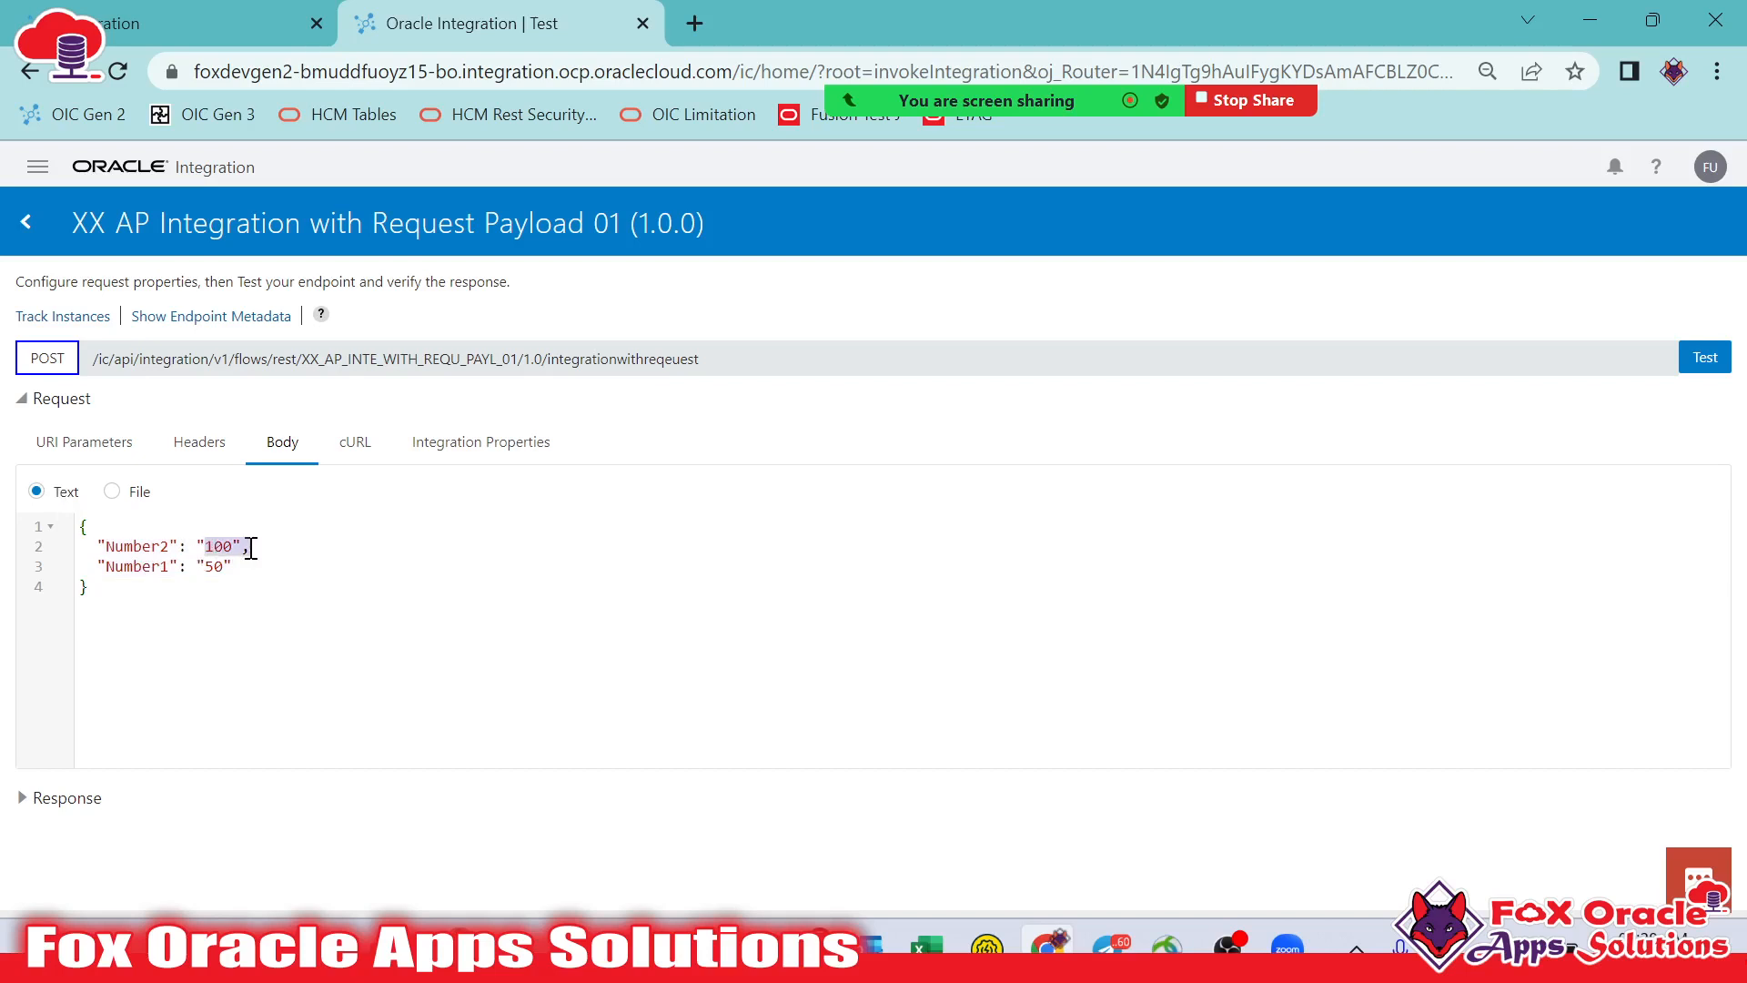
click(228, 570)
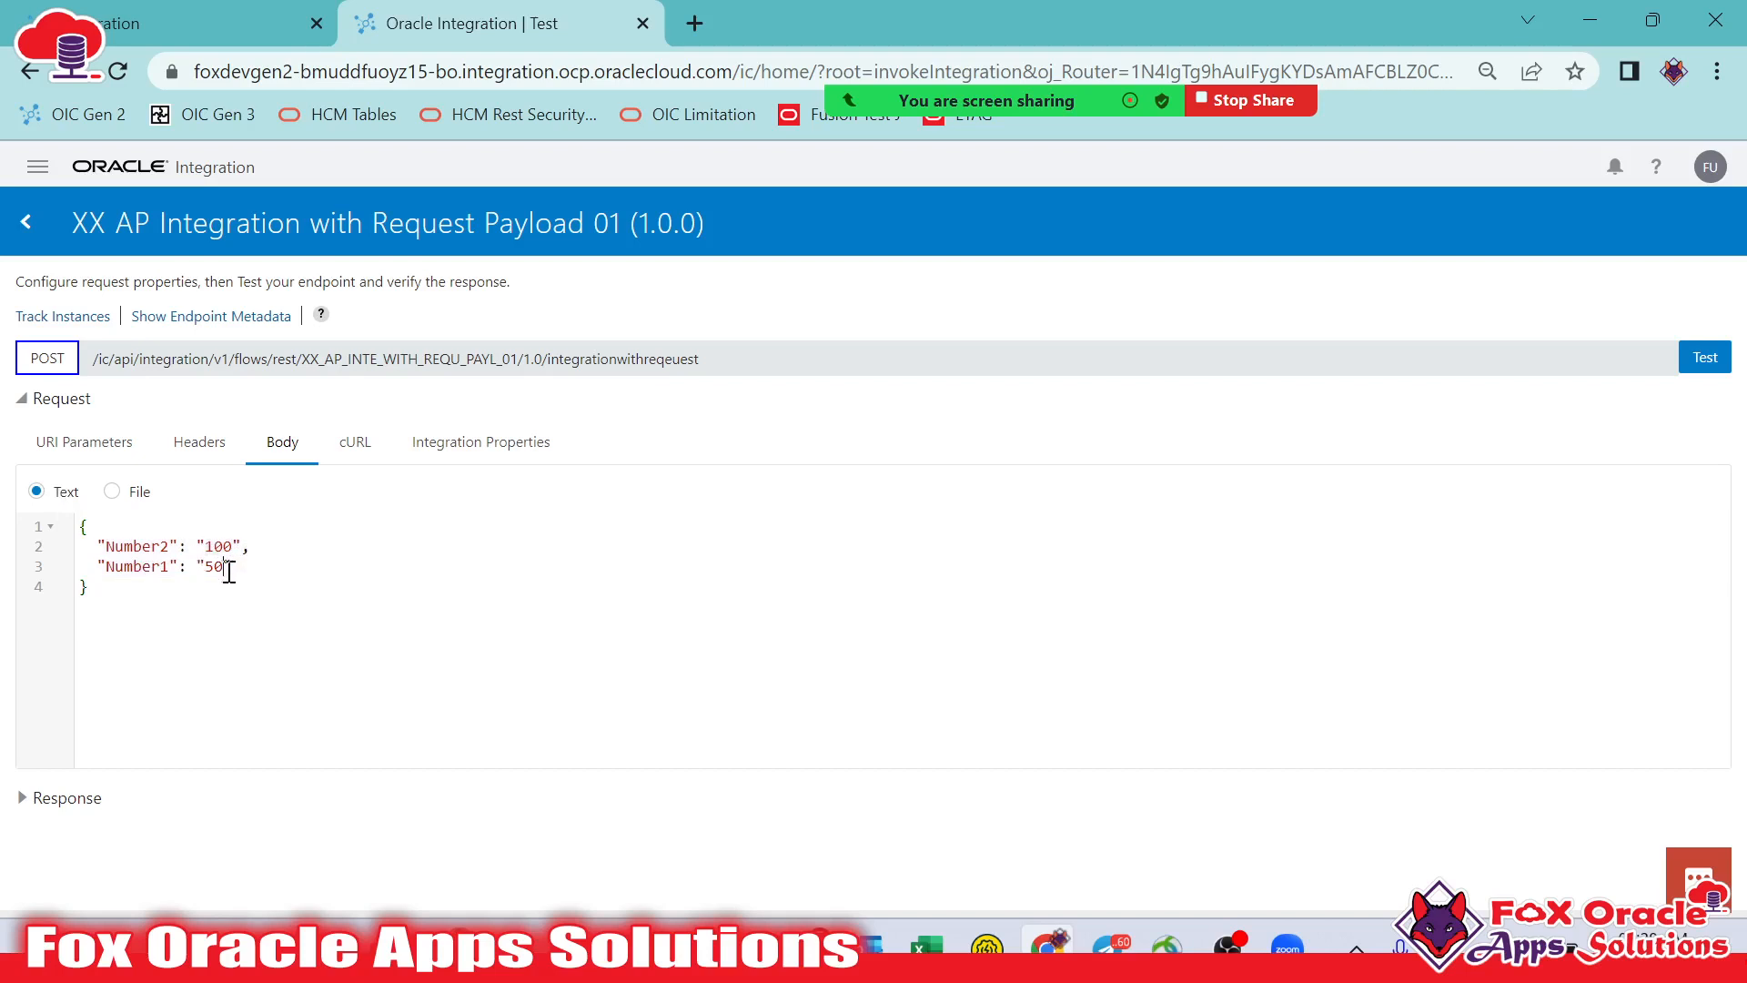
Run the test, refresh the activity stream and expand the default_assign and sum_assign messages to check the assigned variables
click(1701, 357)
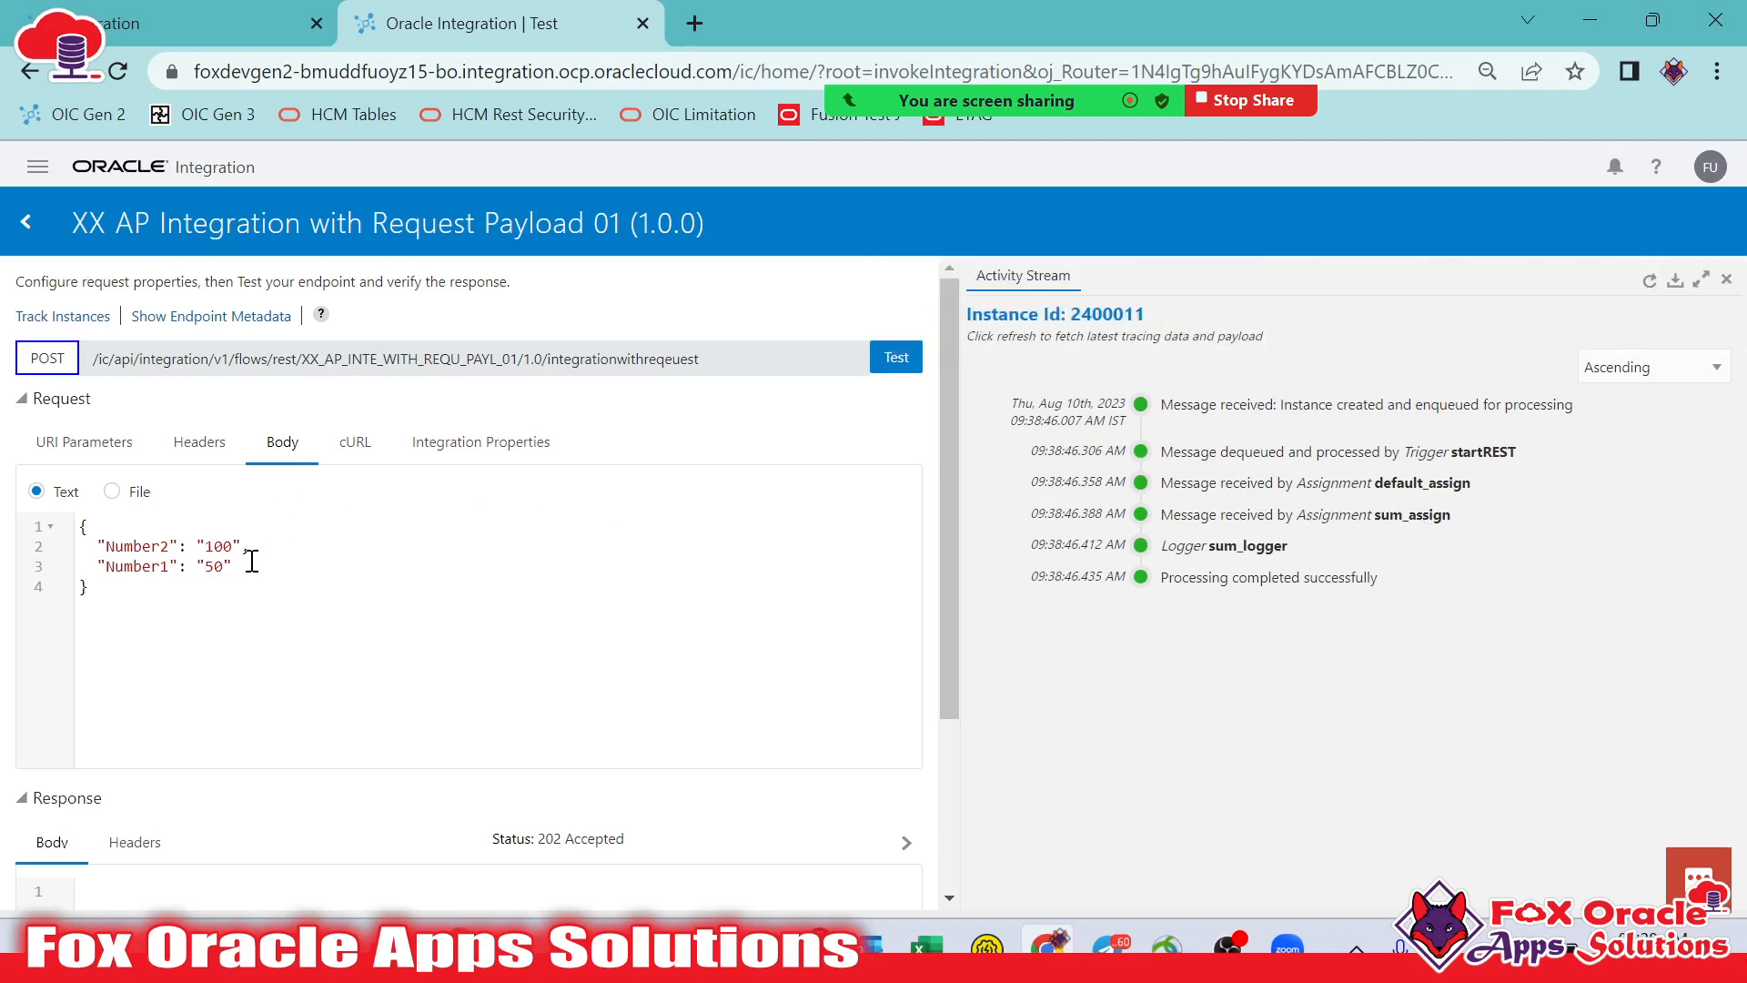
click(1650, 282)
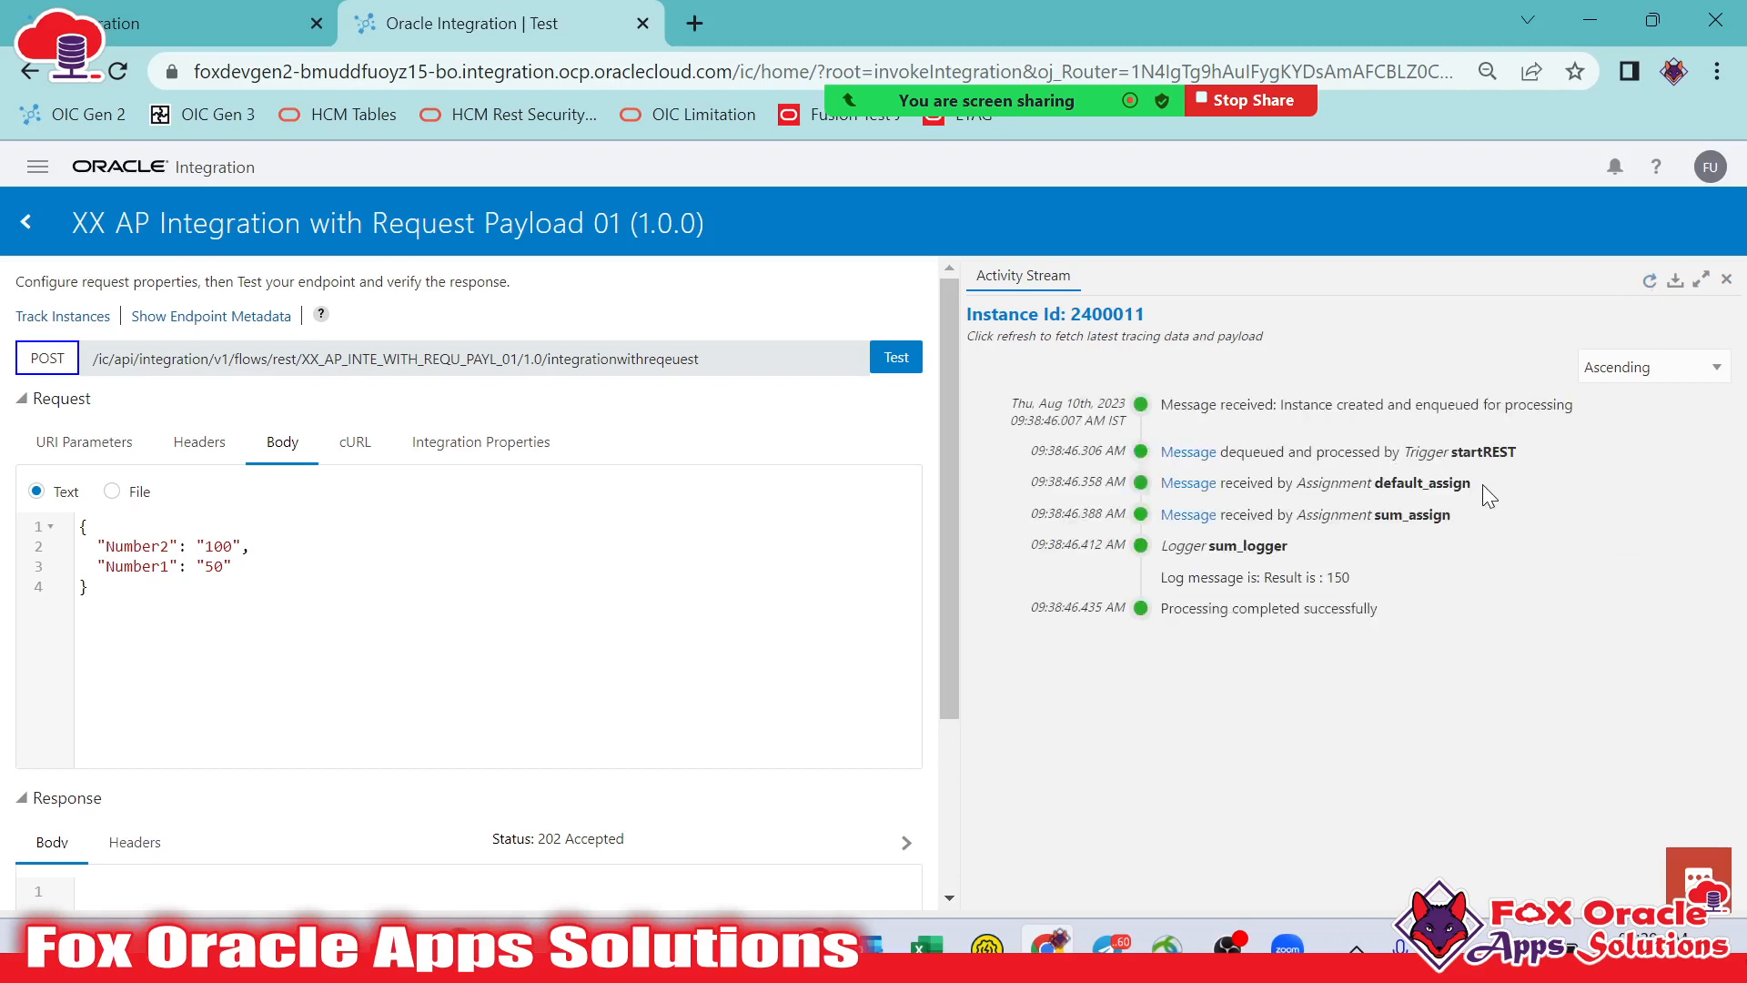
click(1187, 483)
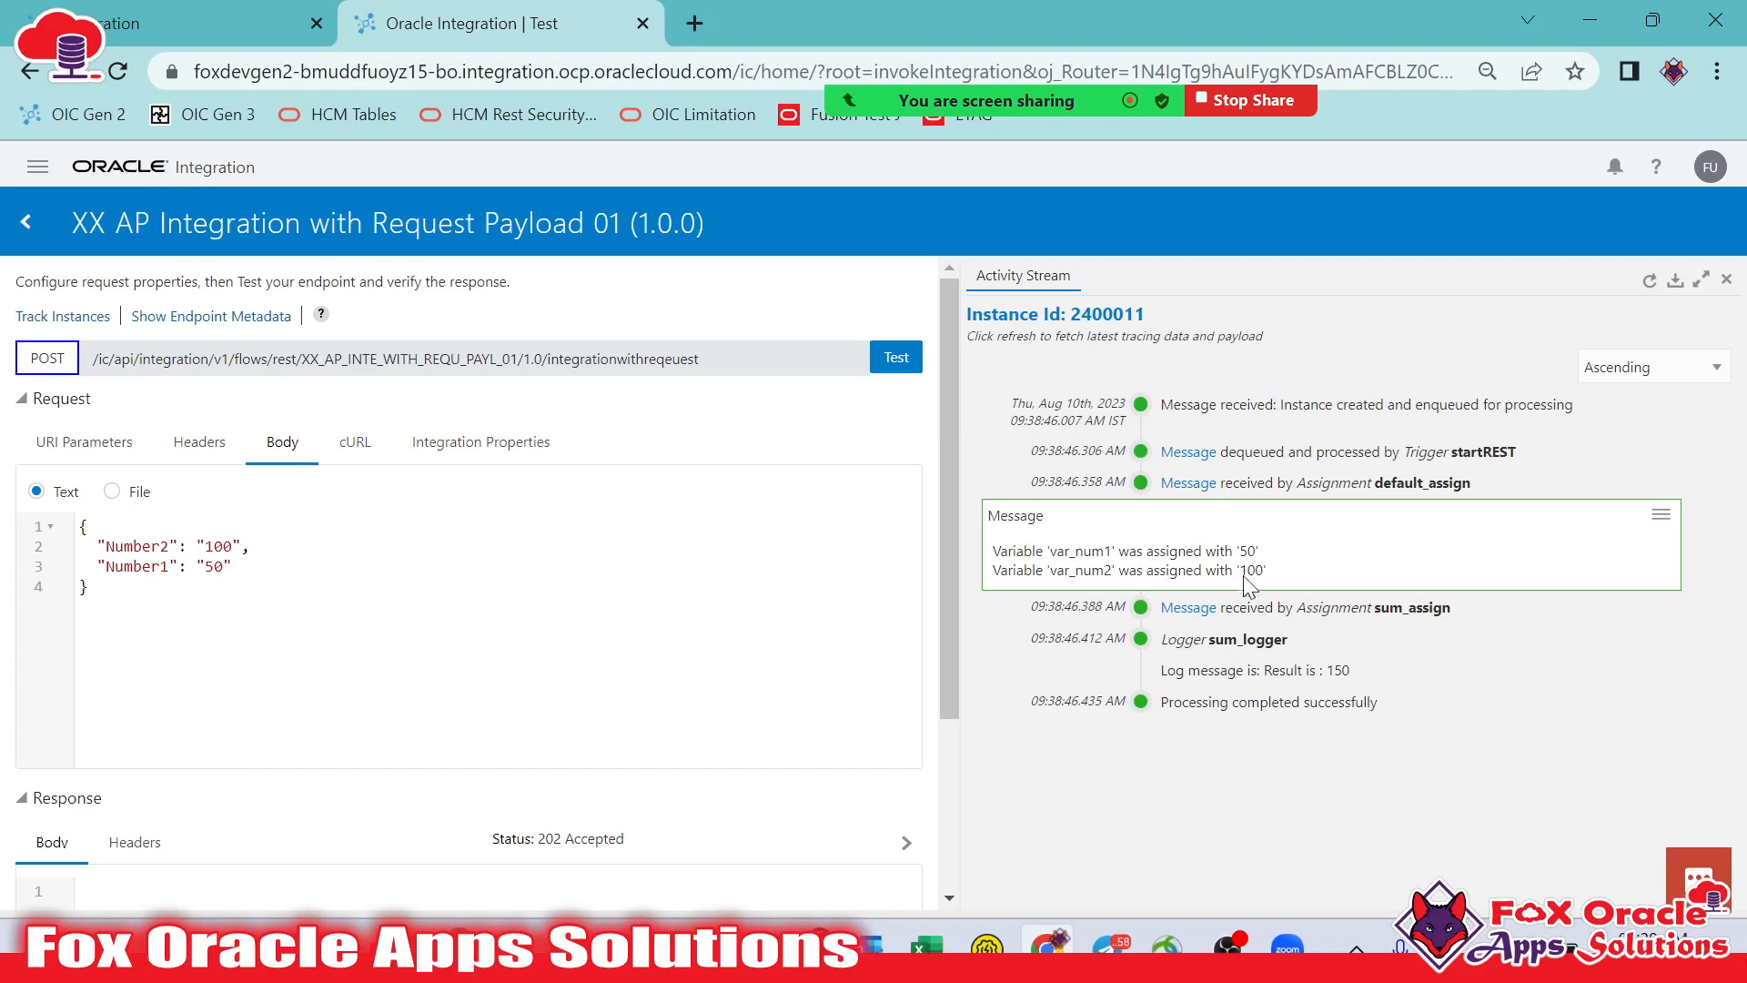
click(1187, 608)
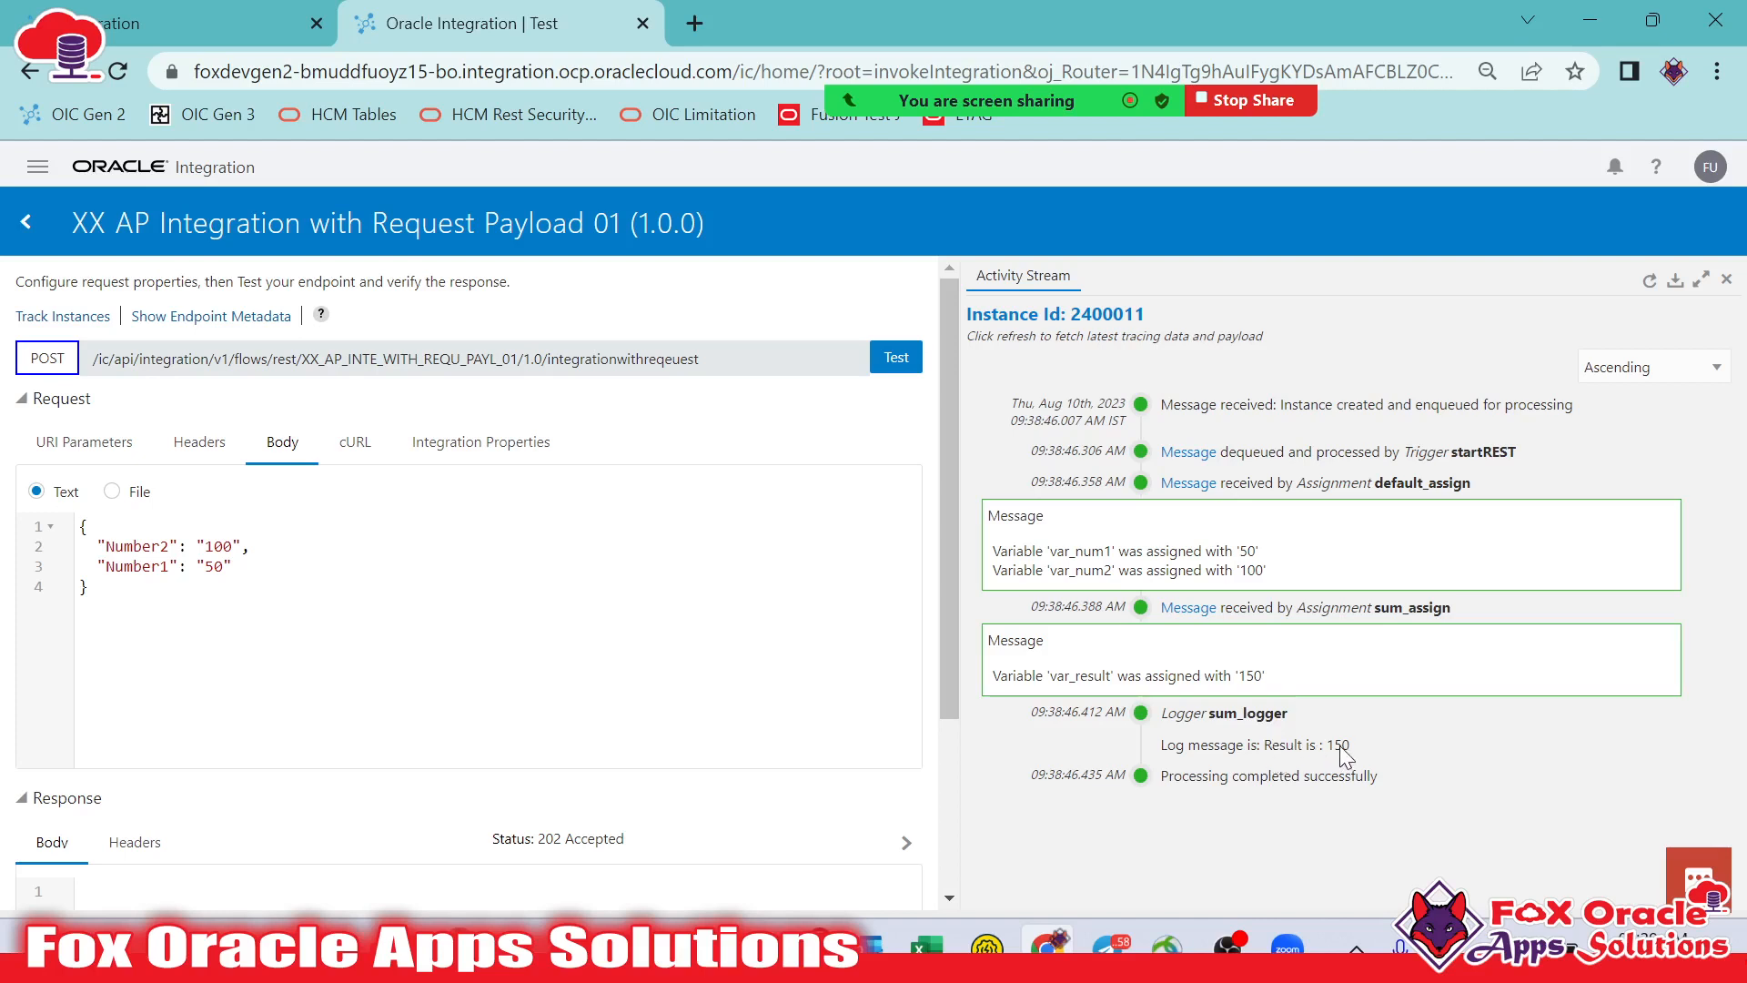
Set Number2 to 6 and Number1 to 9 in the request body and run the test again
drag(210, 546, 234, 547)
text(6)
double_click(212, 567)
text(9)
click(897, 357)
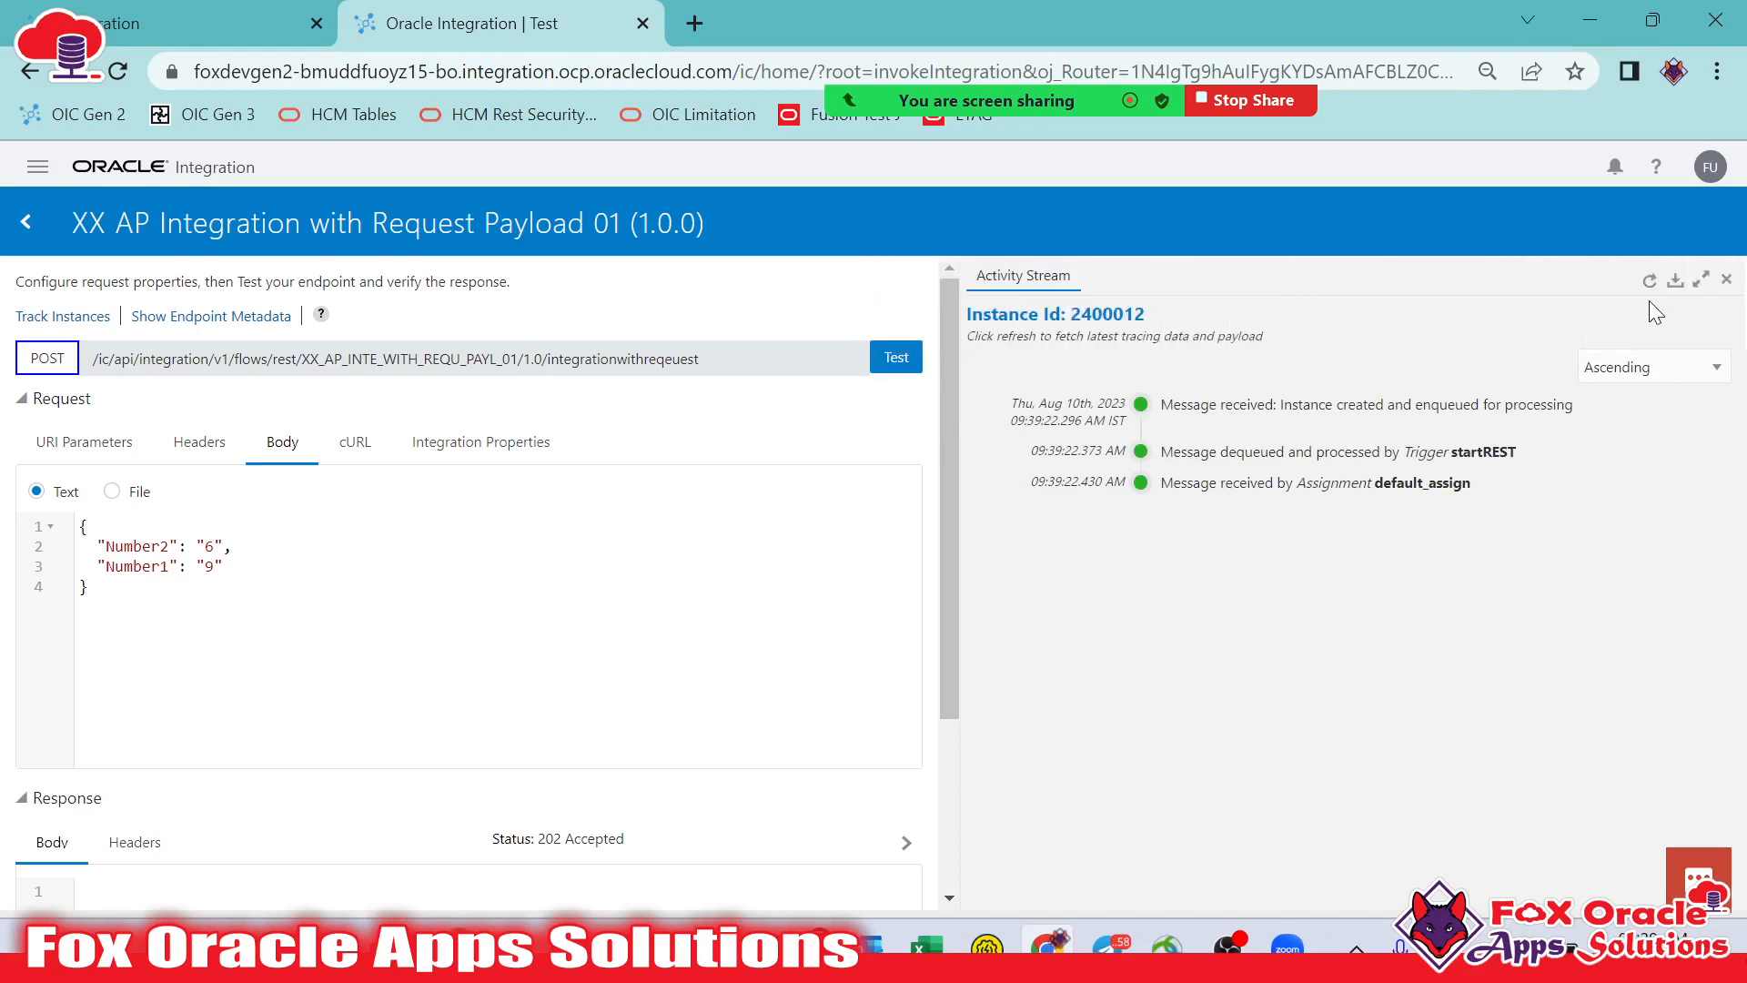
Refresh the activity stream of the second test and compare the default_assign message with the request body
click(1649, 281)
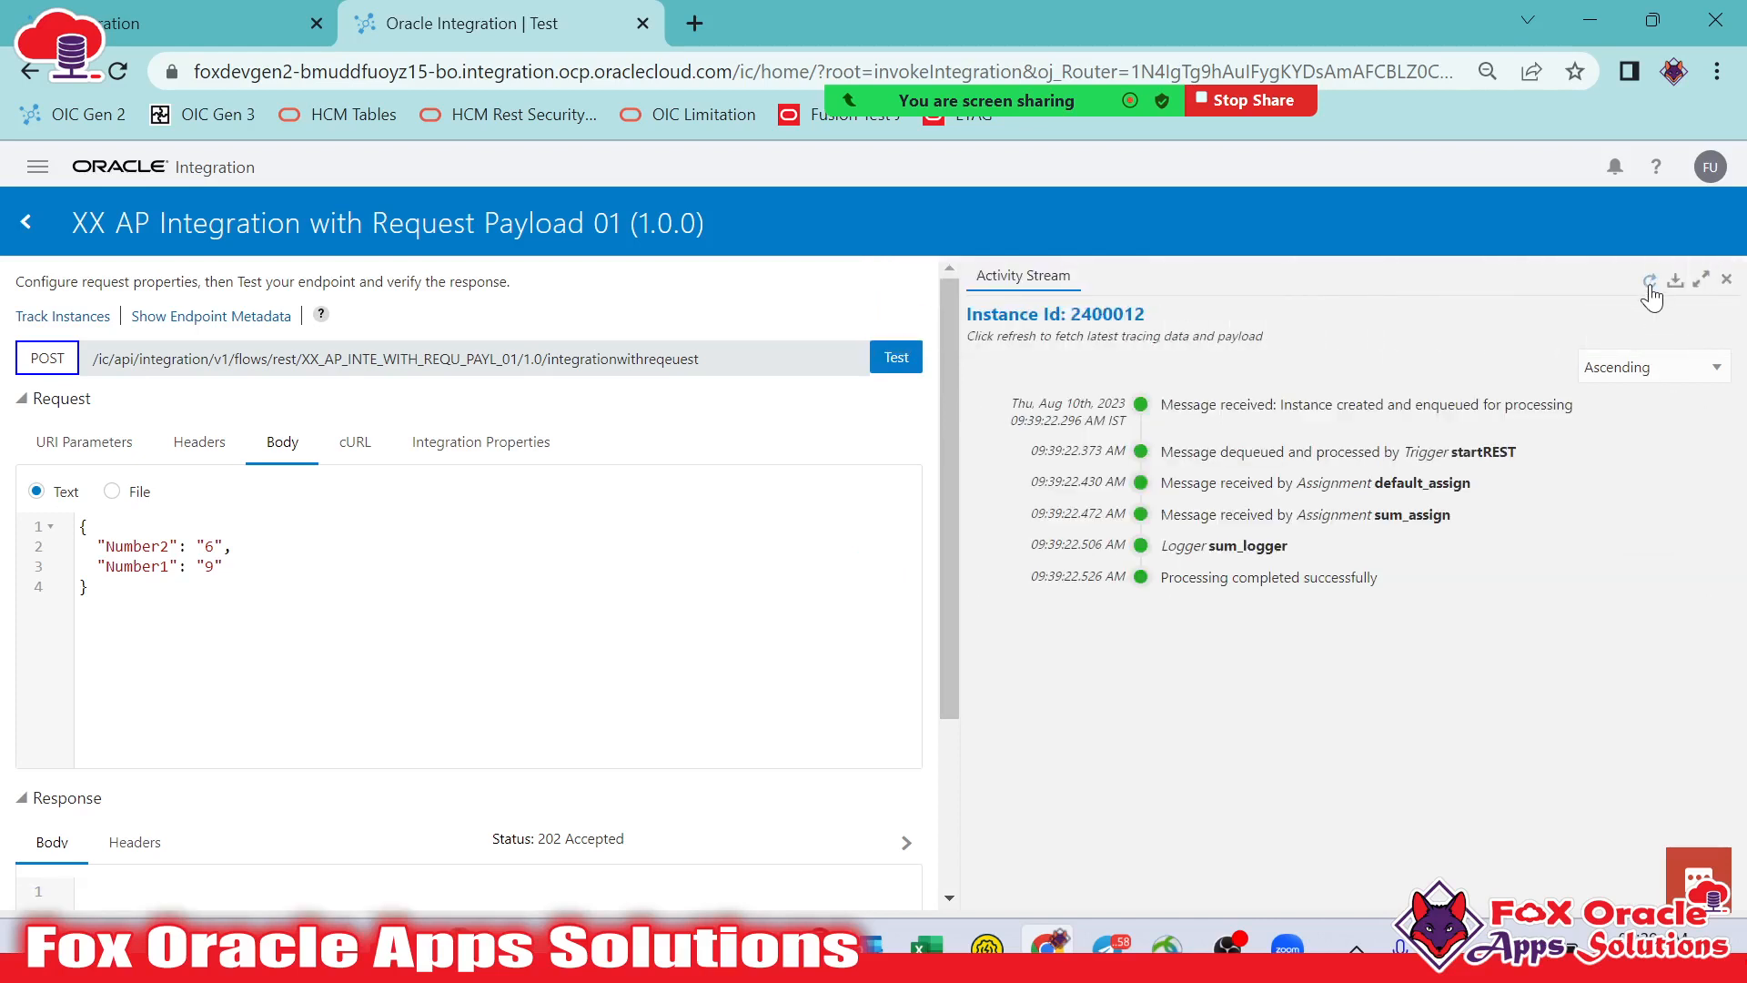
click(1648, 281)
click(1649, 281)
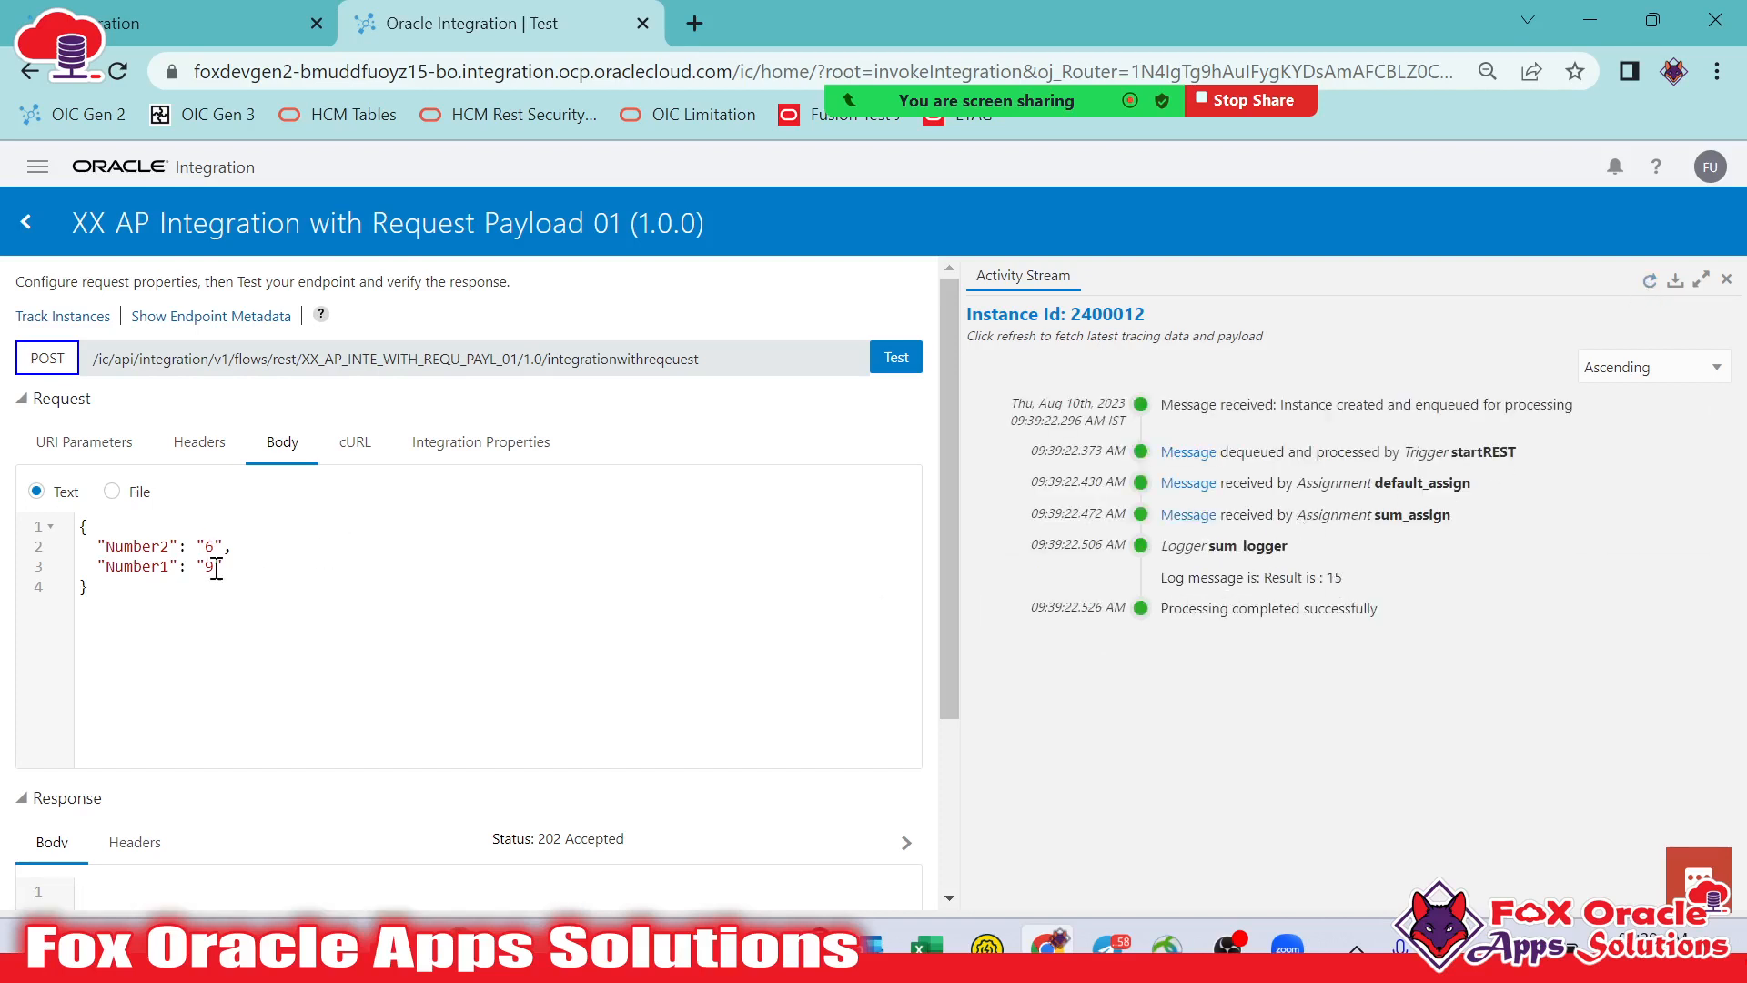
click(1207, 486)
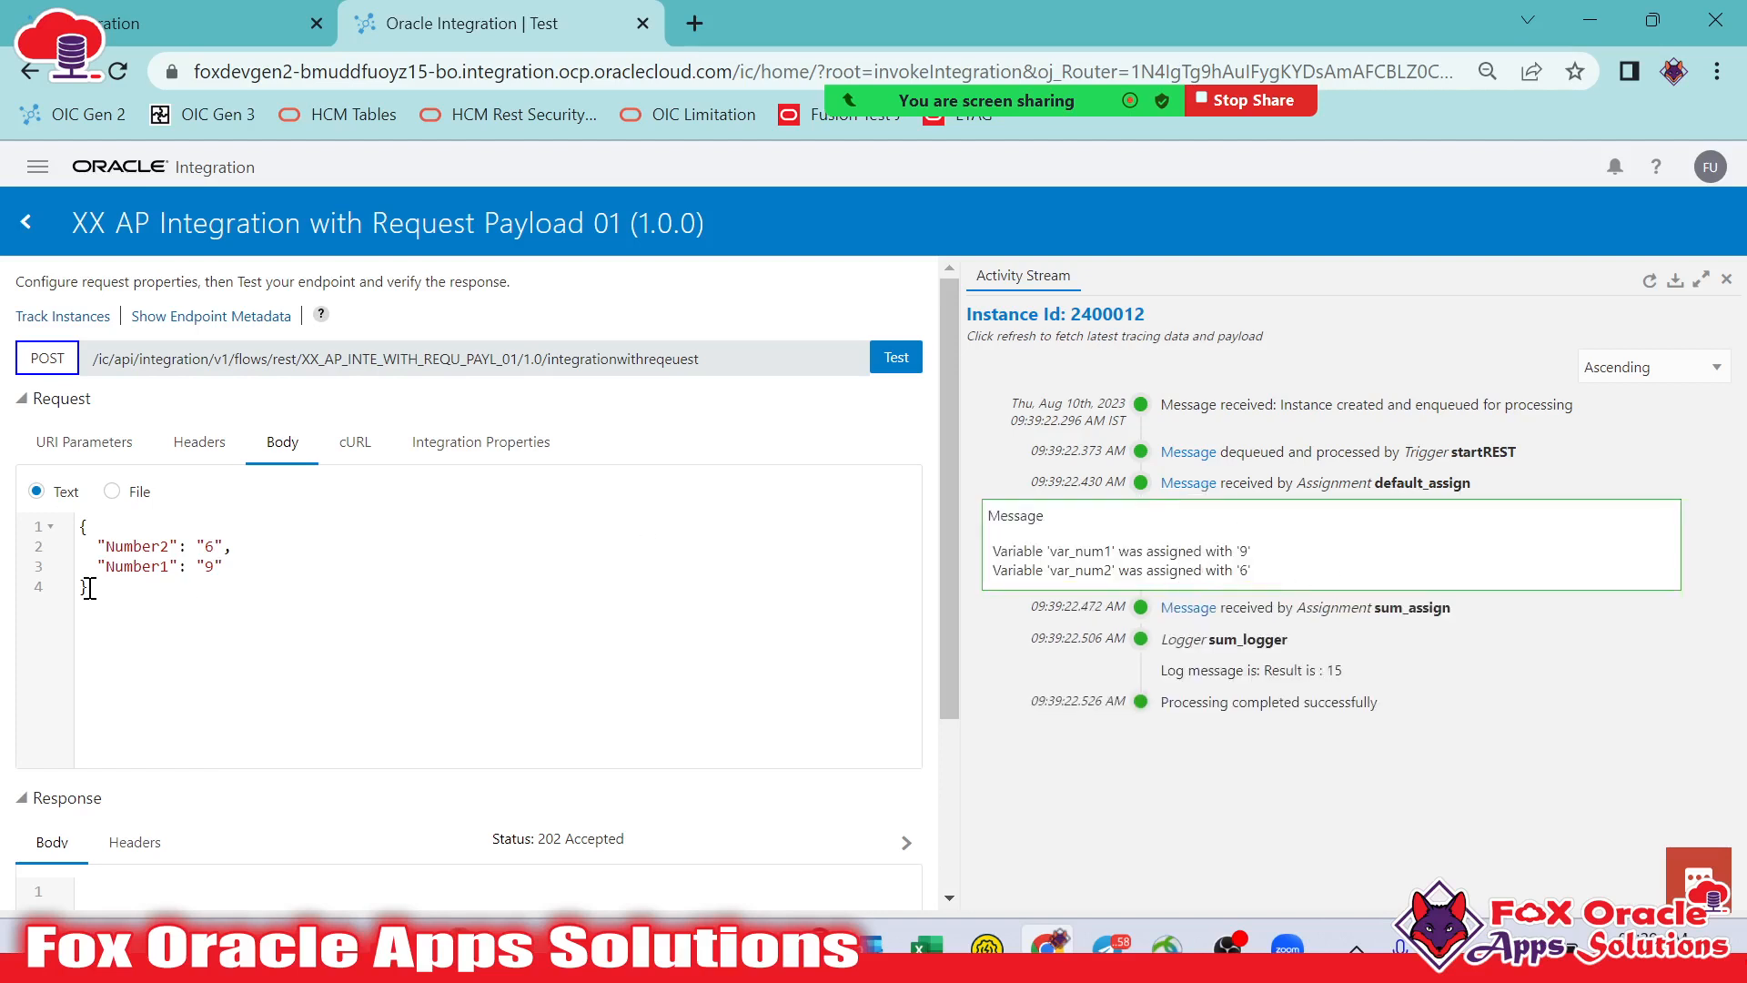
drag(135, 547, 179, 596)
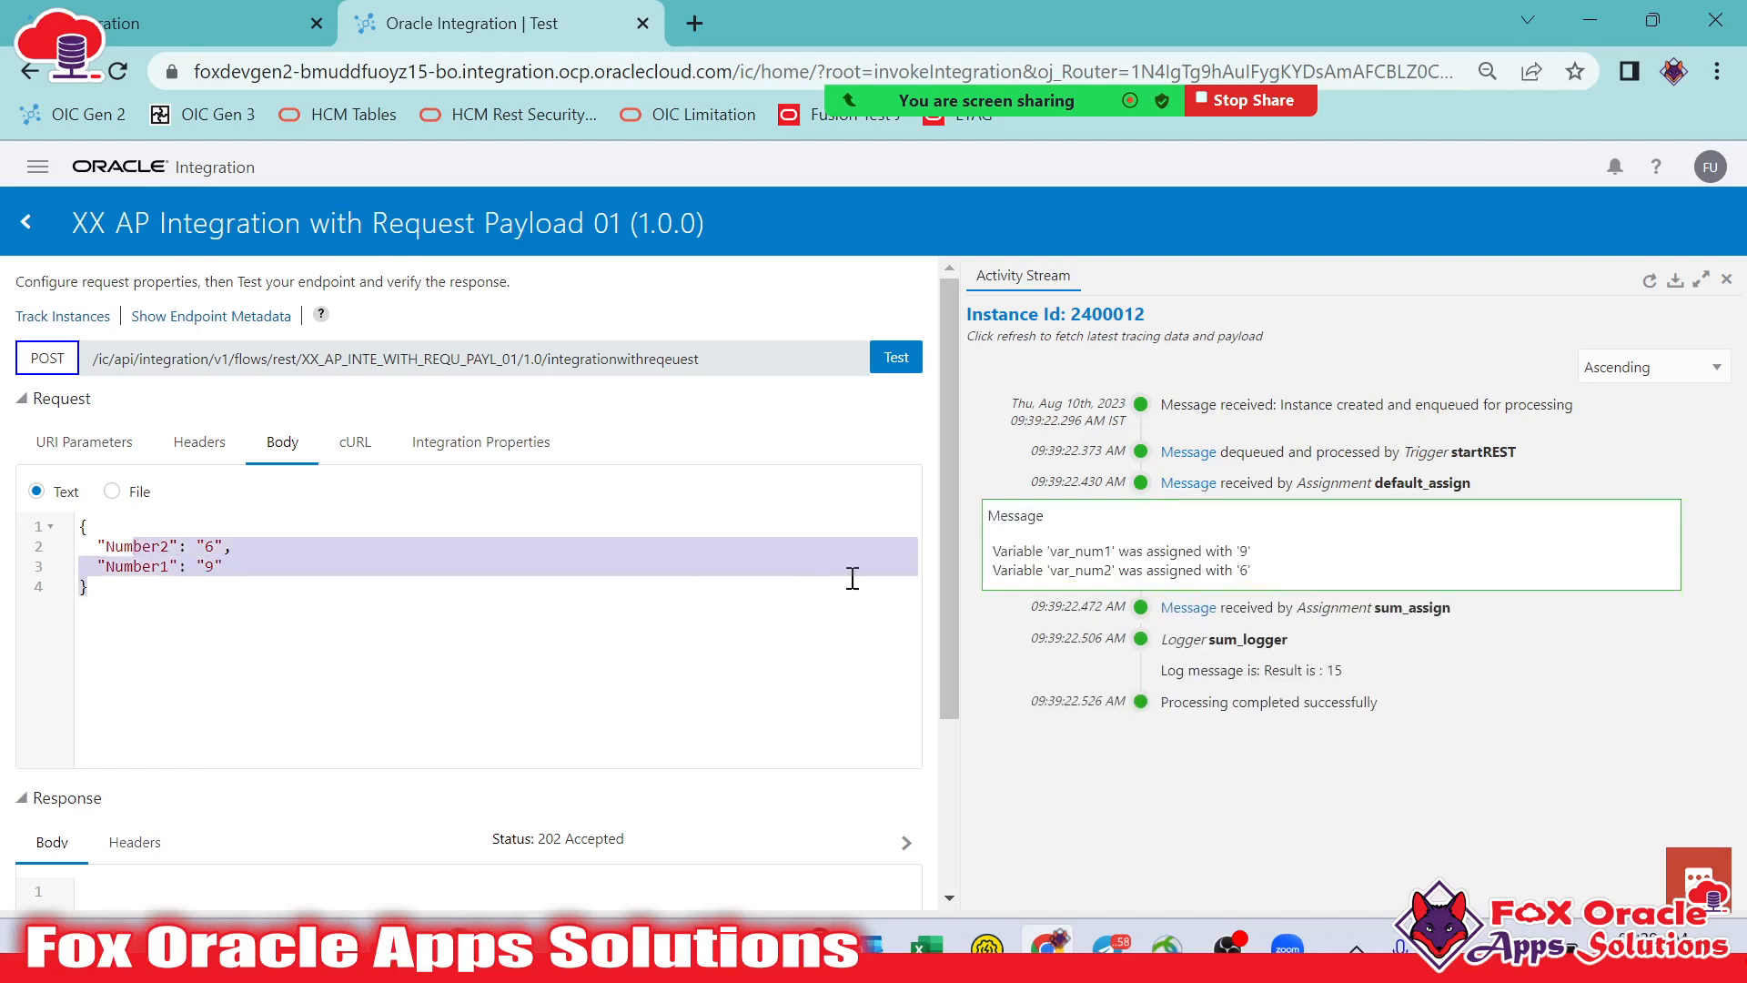
click(1117, 566)
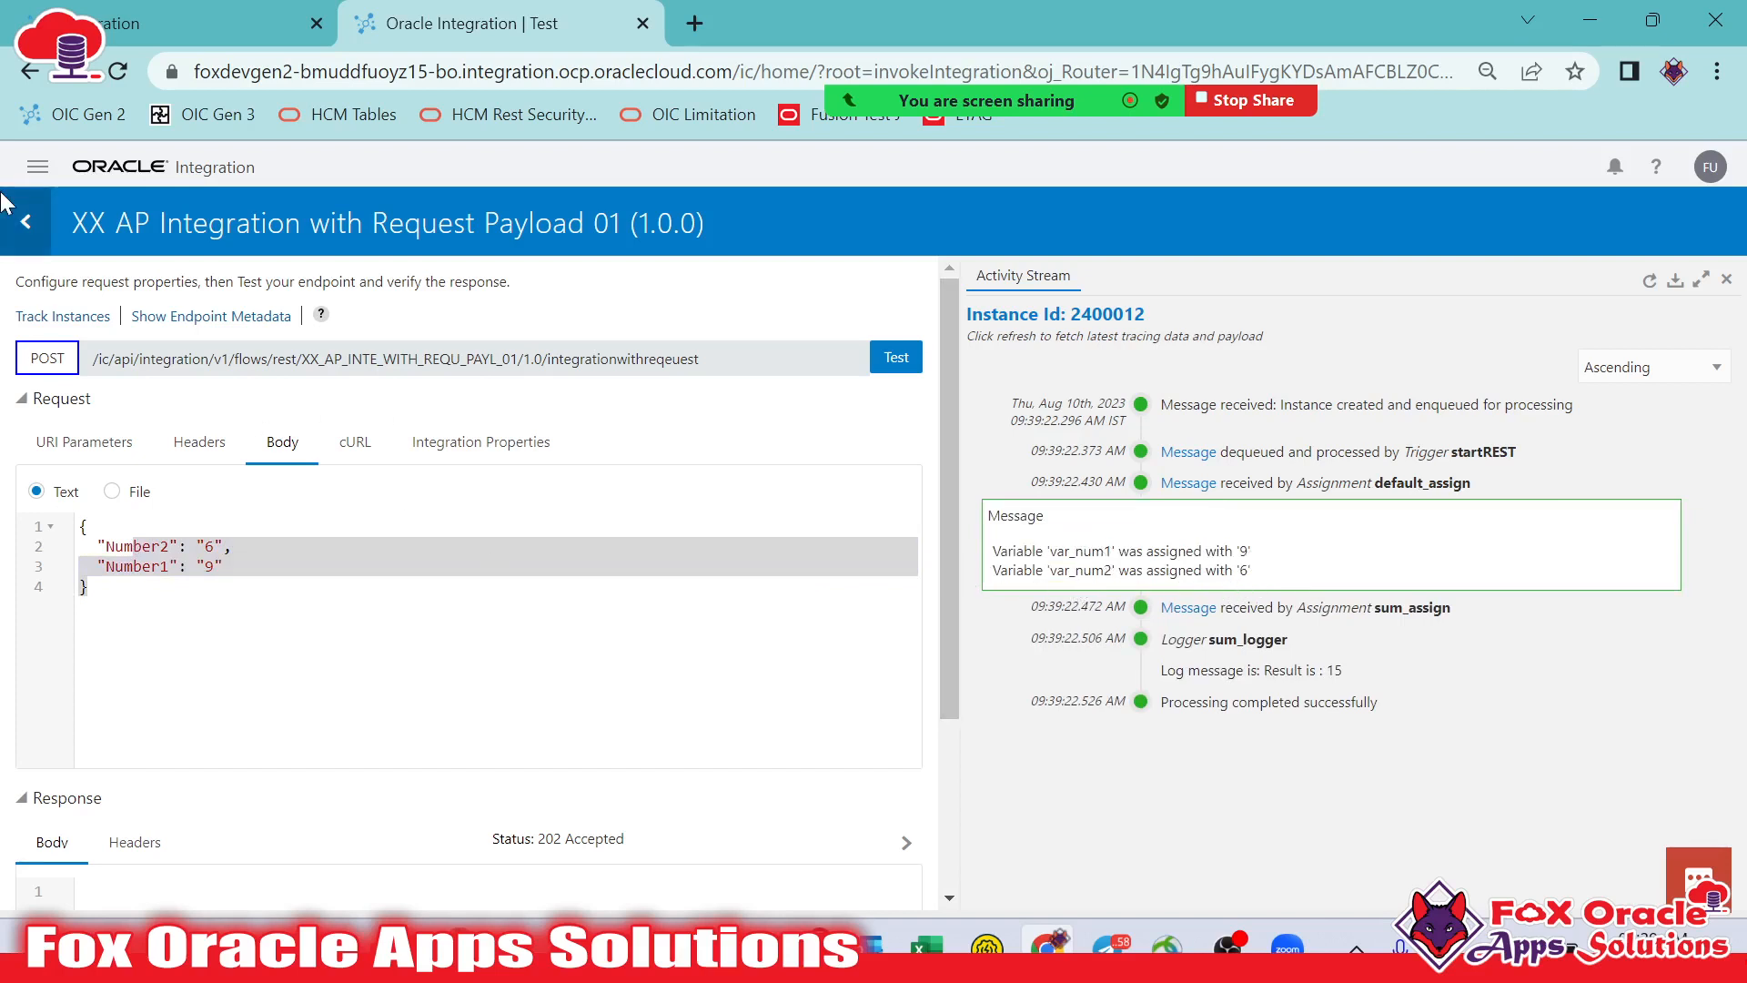
Open a new browser tab, then return to the test page to review its request and response bodies
click(695, 24)
click(496, 10)
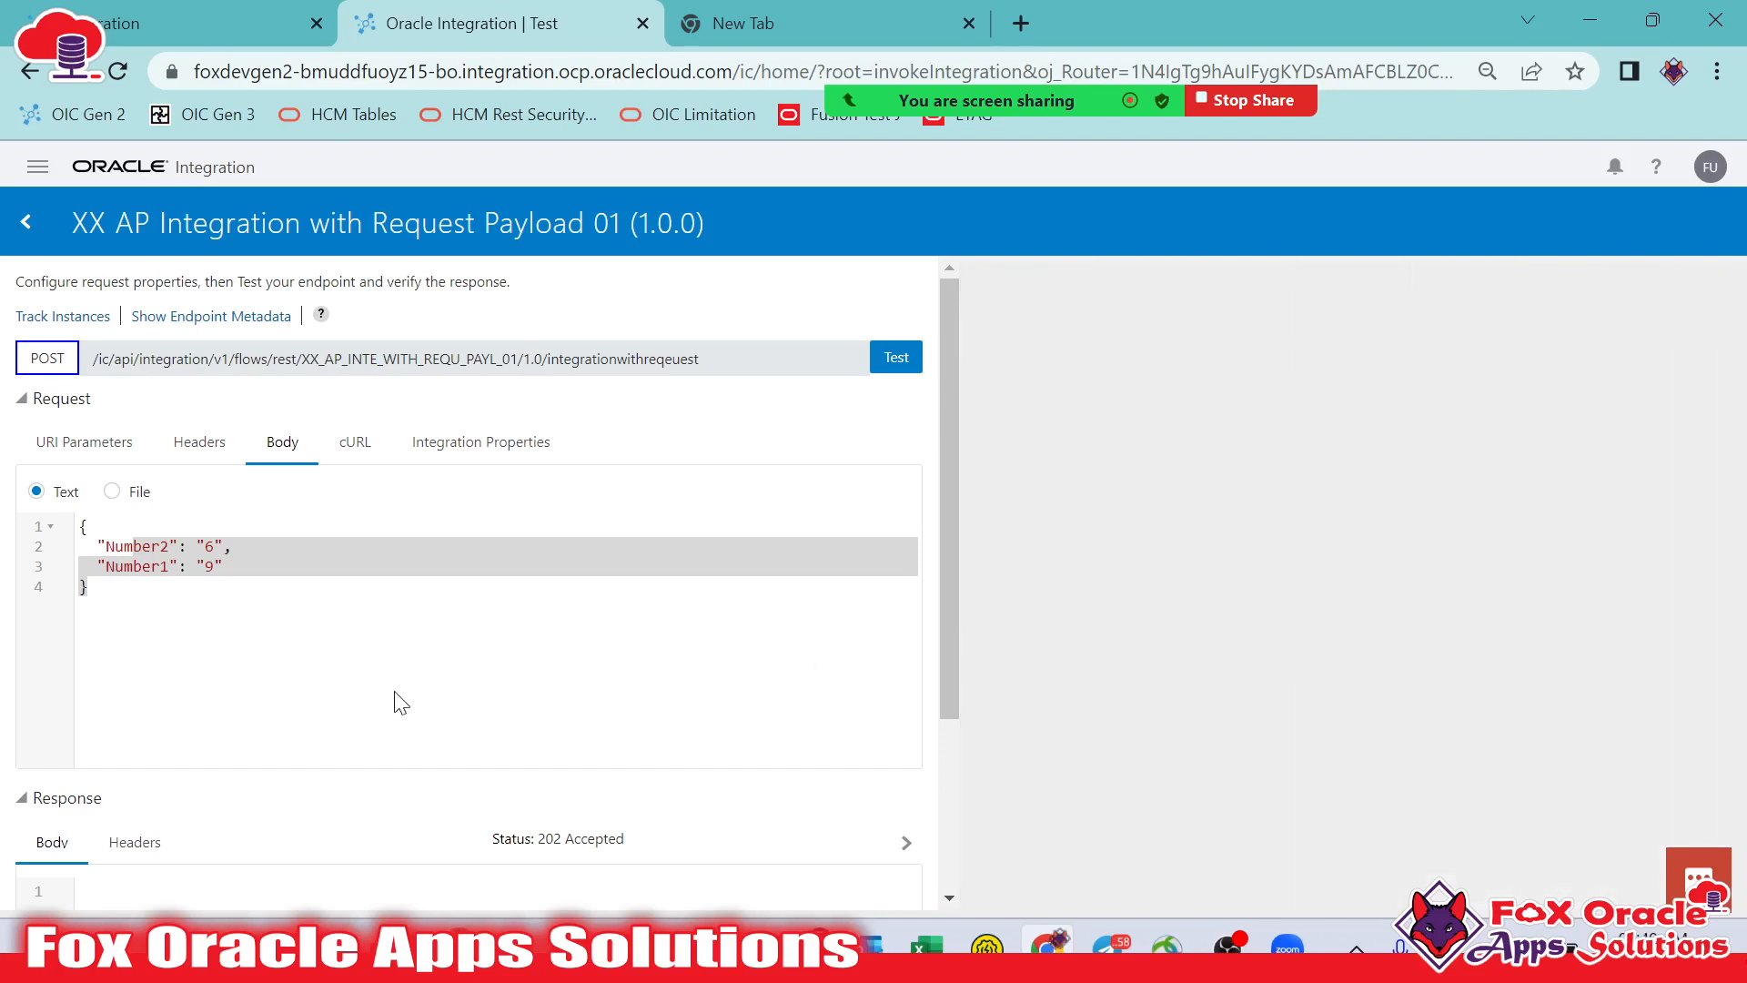
scroll(455, 628, down, 3)
scroll(285, 449, up, 1)
drag(273, 488, 61, 419)
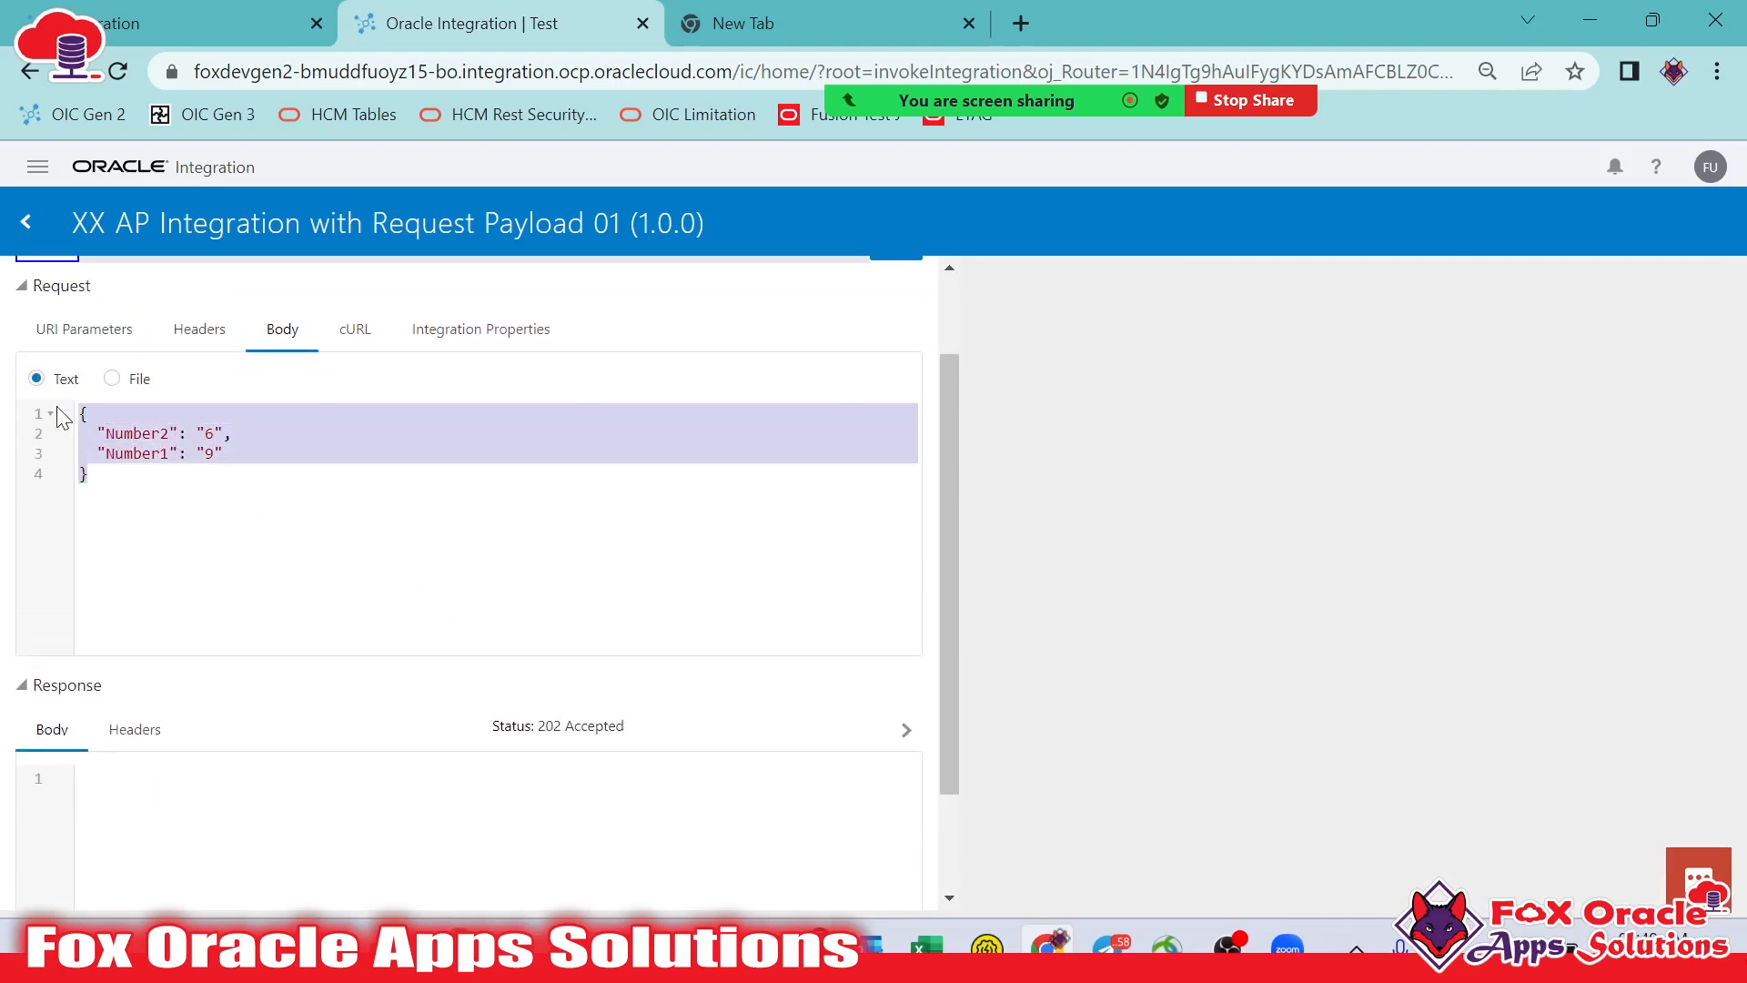
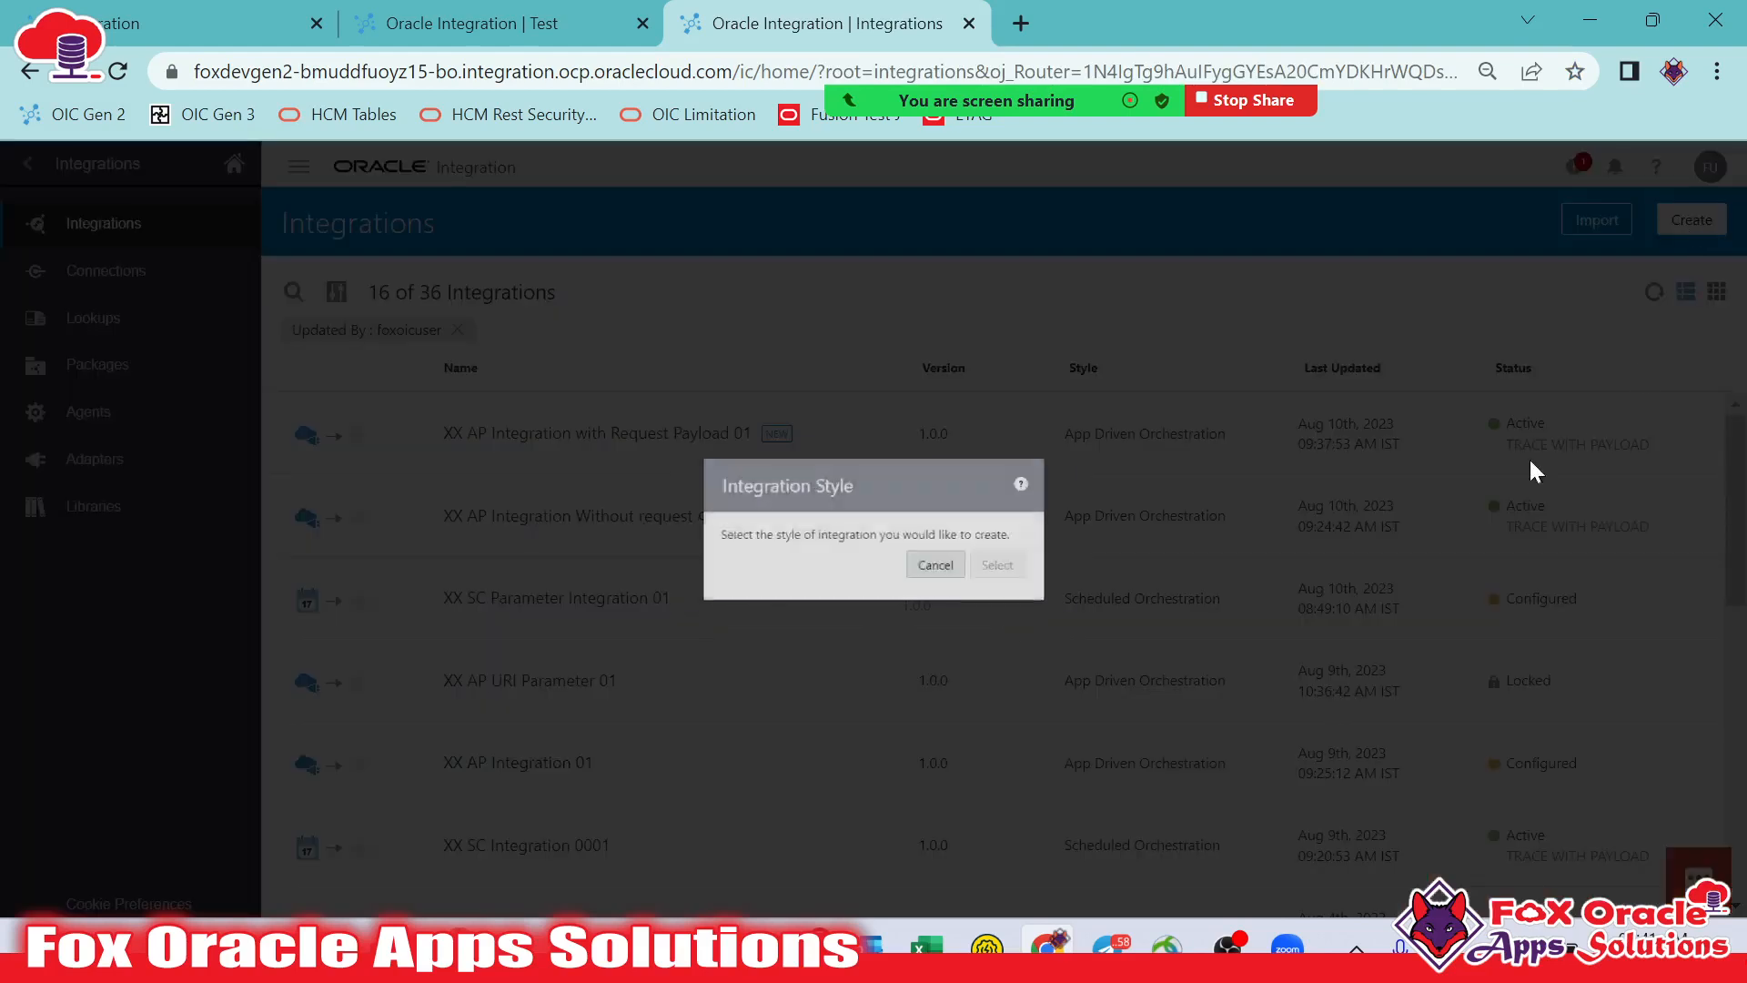
Create an App Driven Orchestration integration named XX AP Request and Response payload 01
click(268, 491)
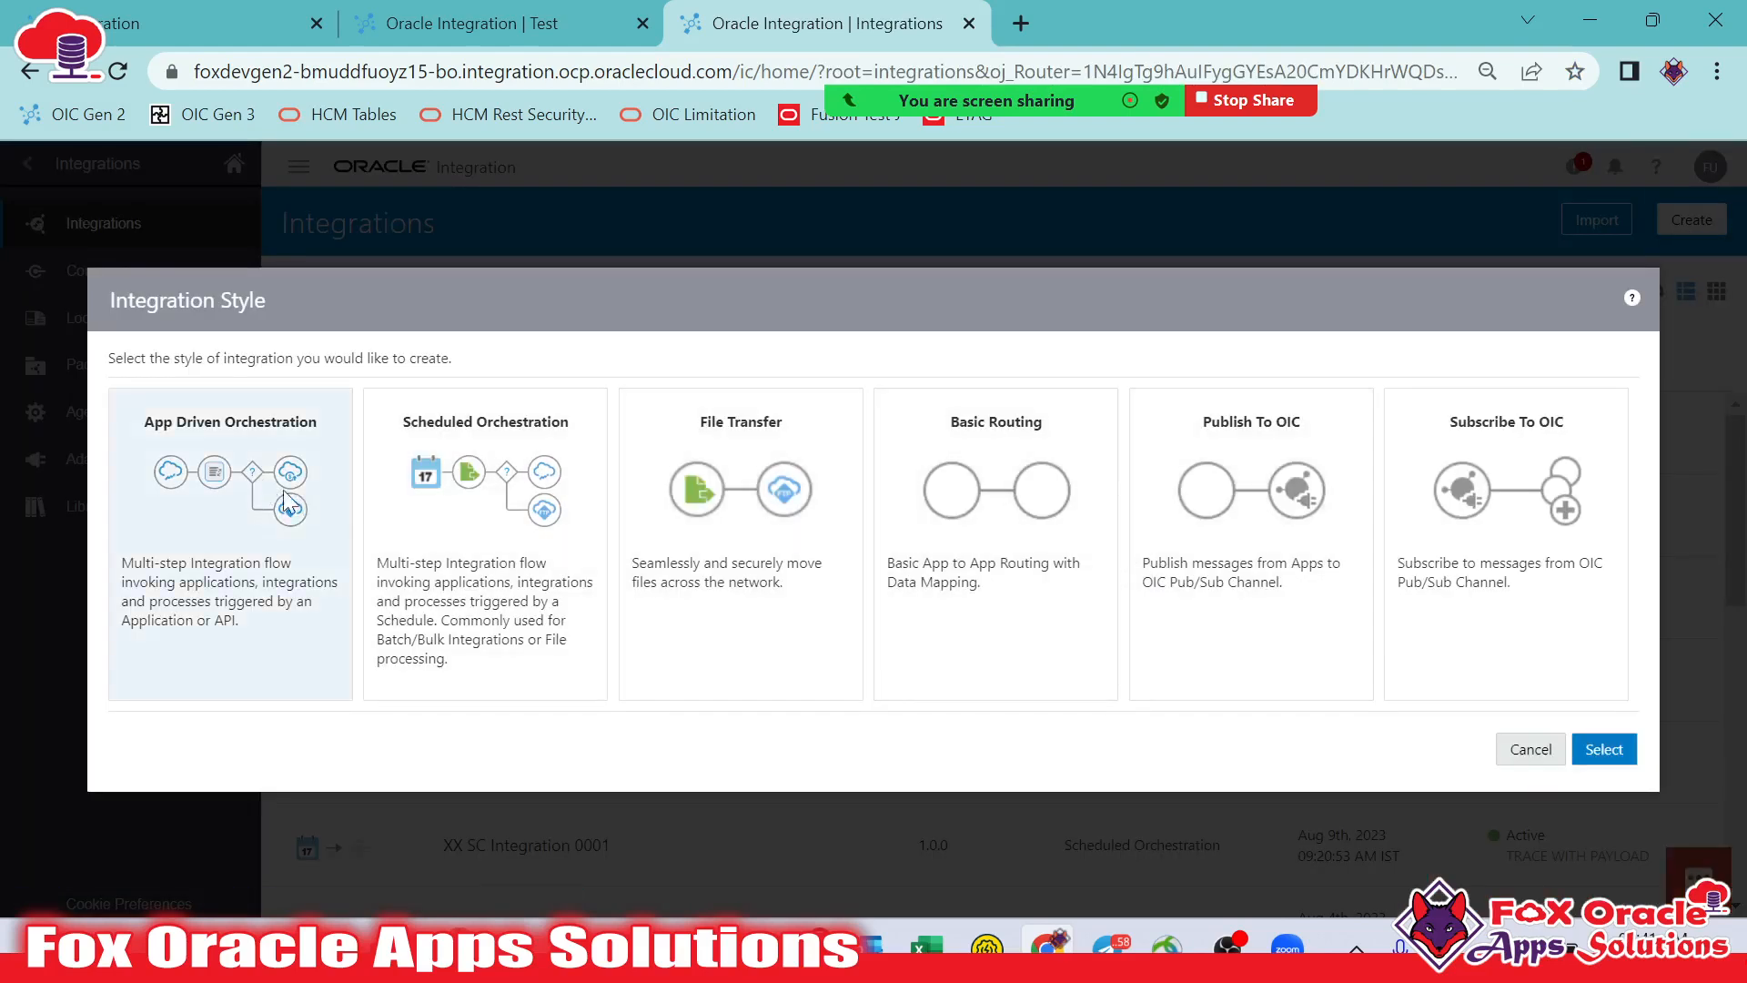
click(1594, 761)
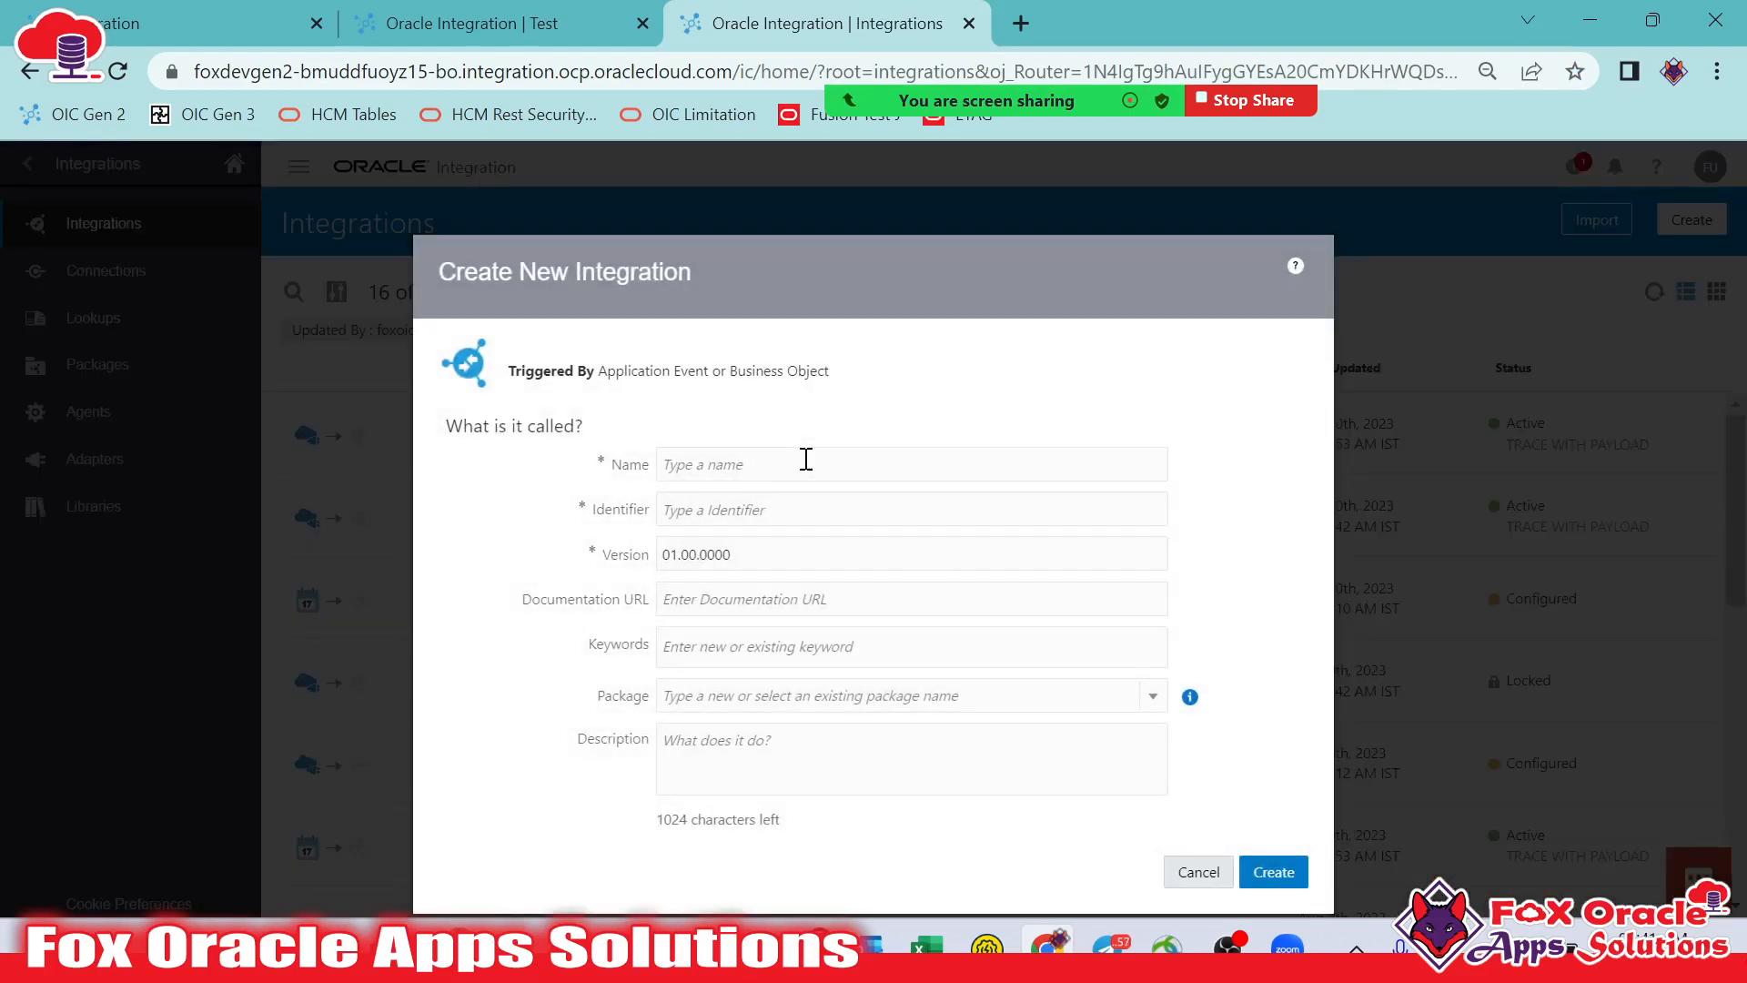
click(805, 461)
text(XX AP Requ)
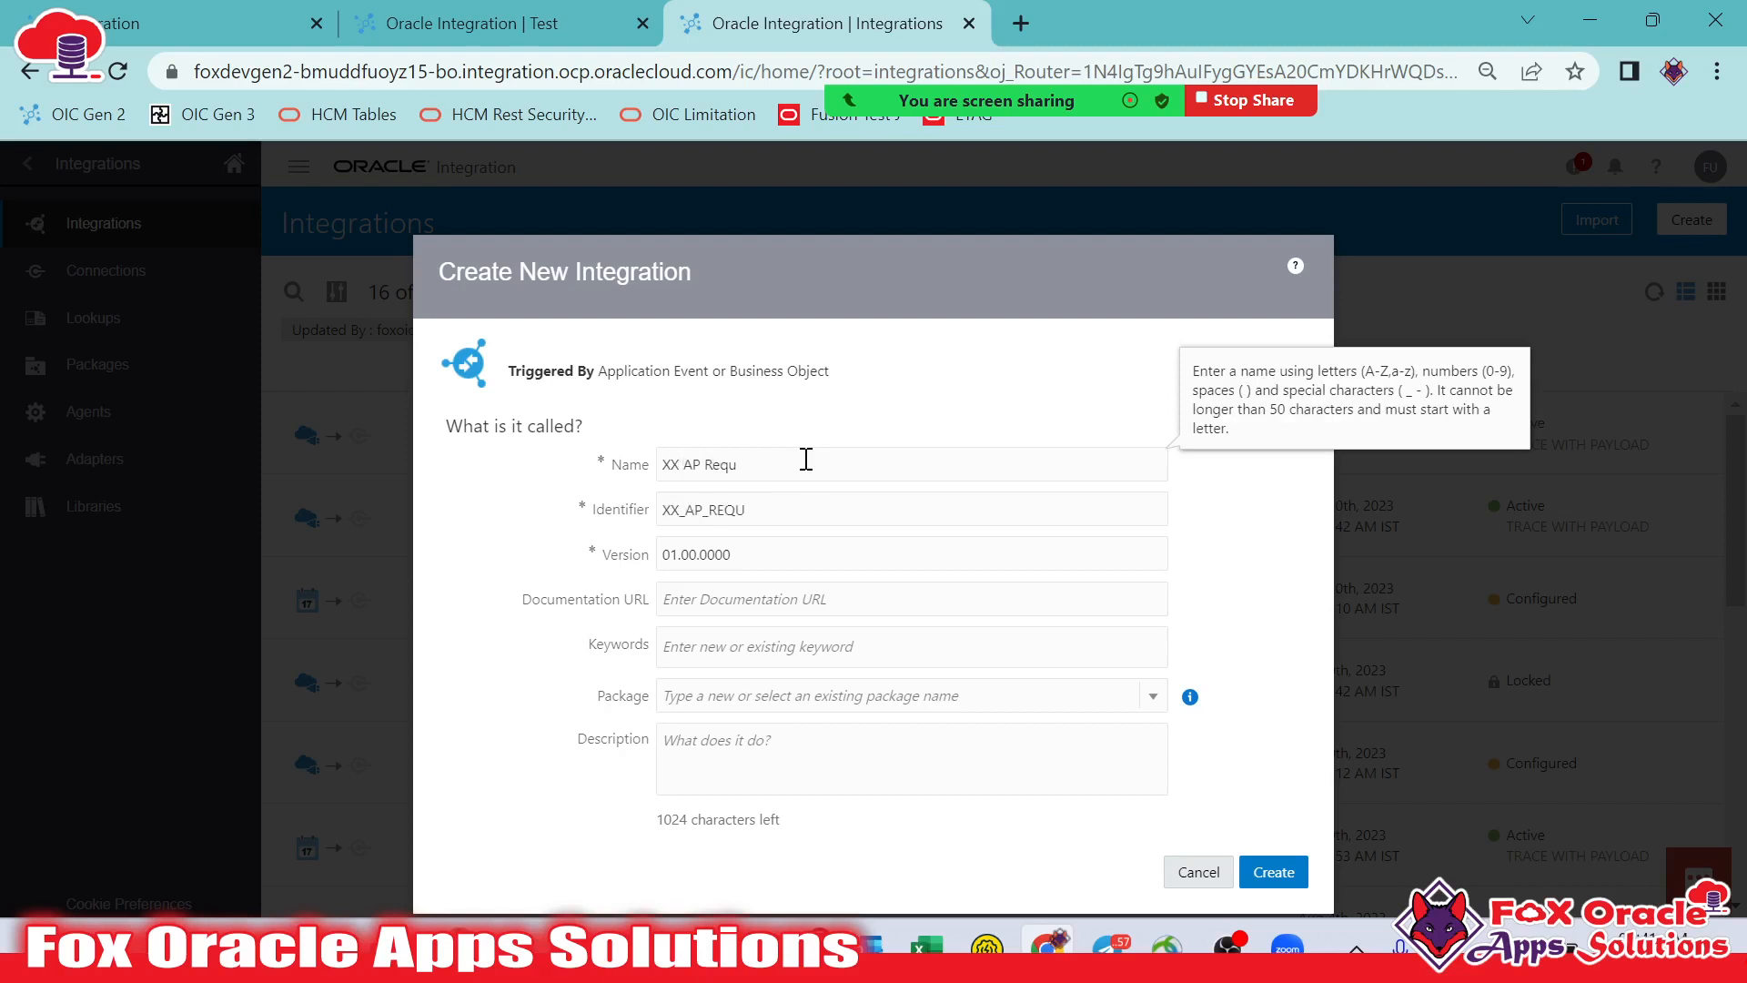
text(est and Response payload 01)
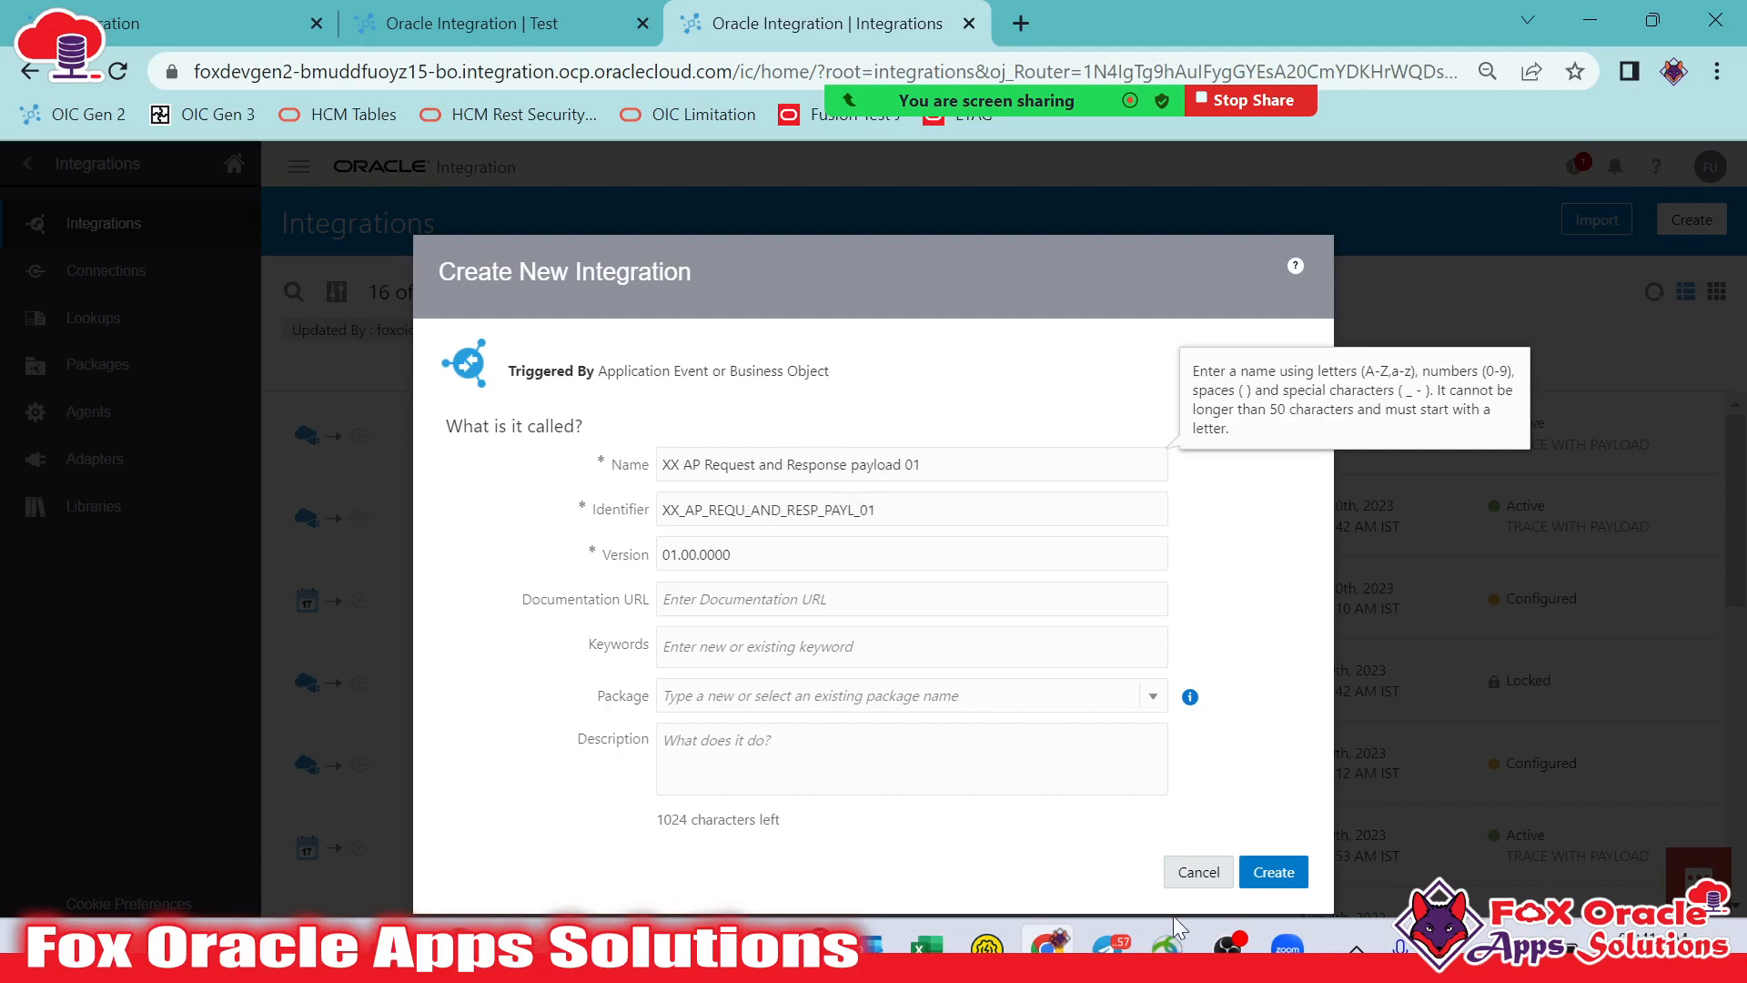
click(1277, 870)
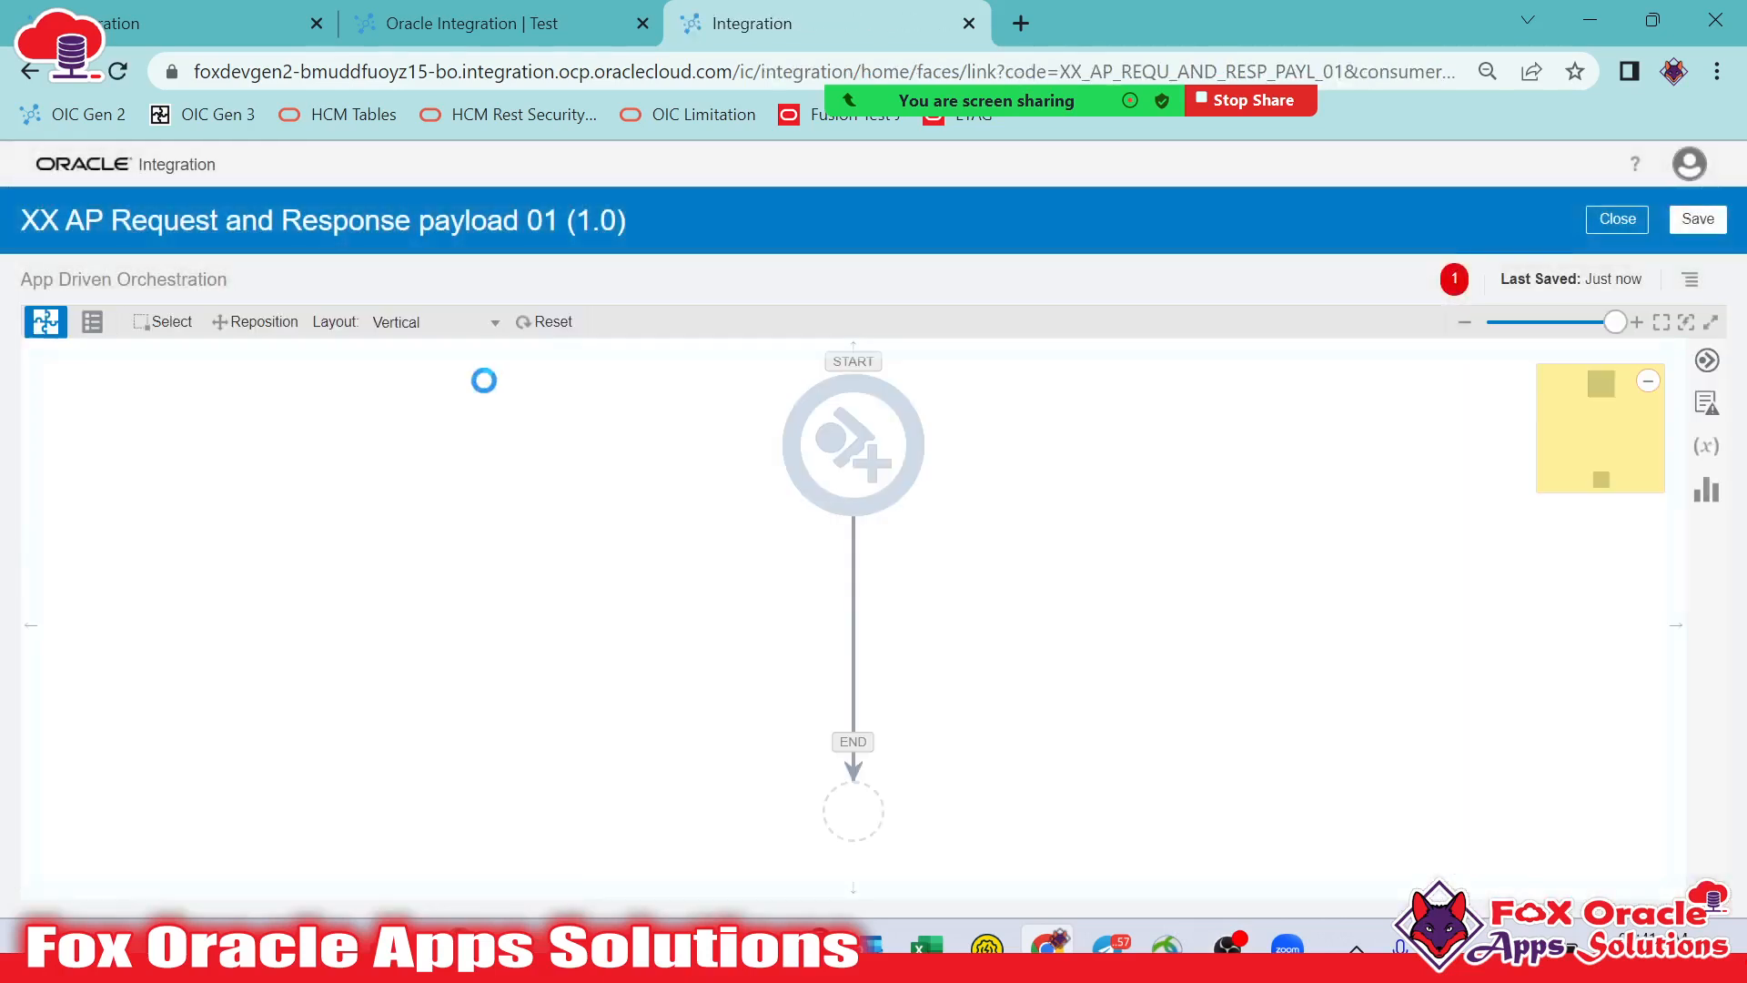
Switch the integration canvas to the Horizontal layout
click(467, 328)
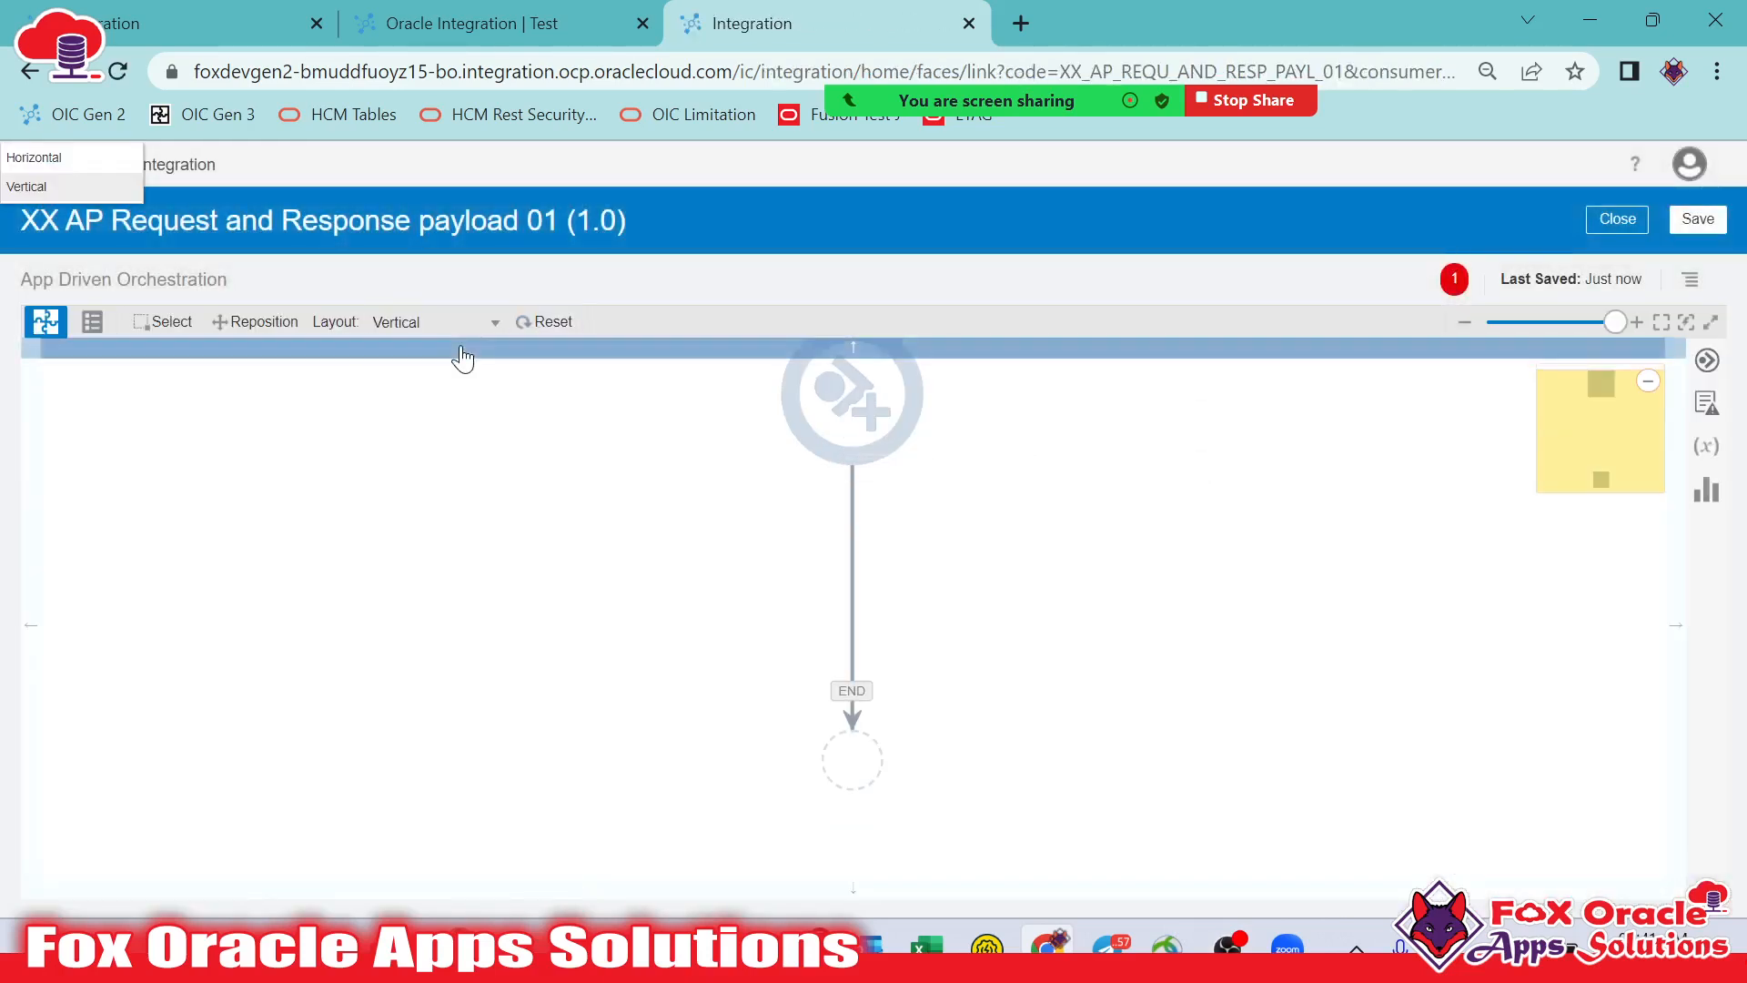
click(467, 327)
click(400, 354)
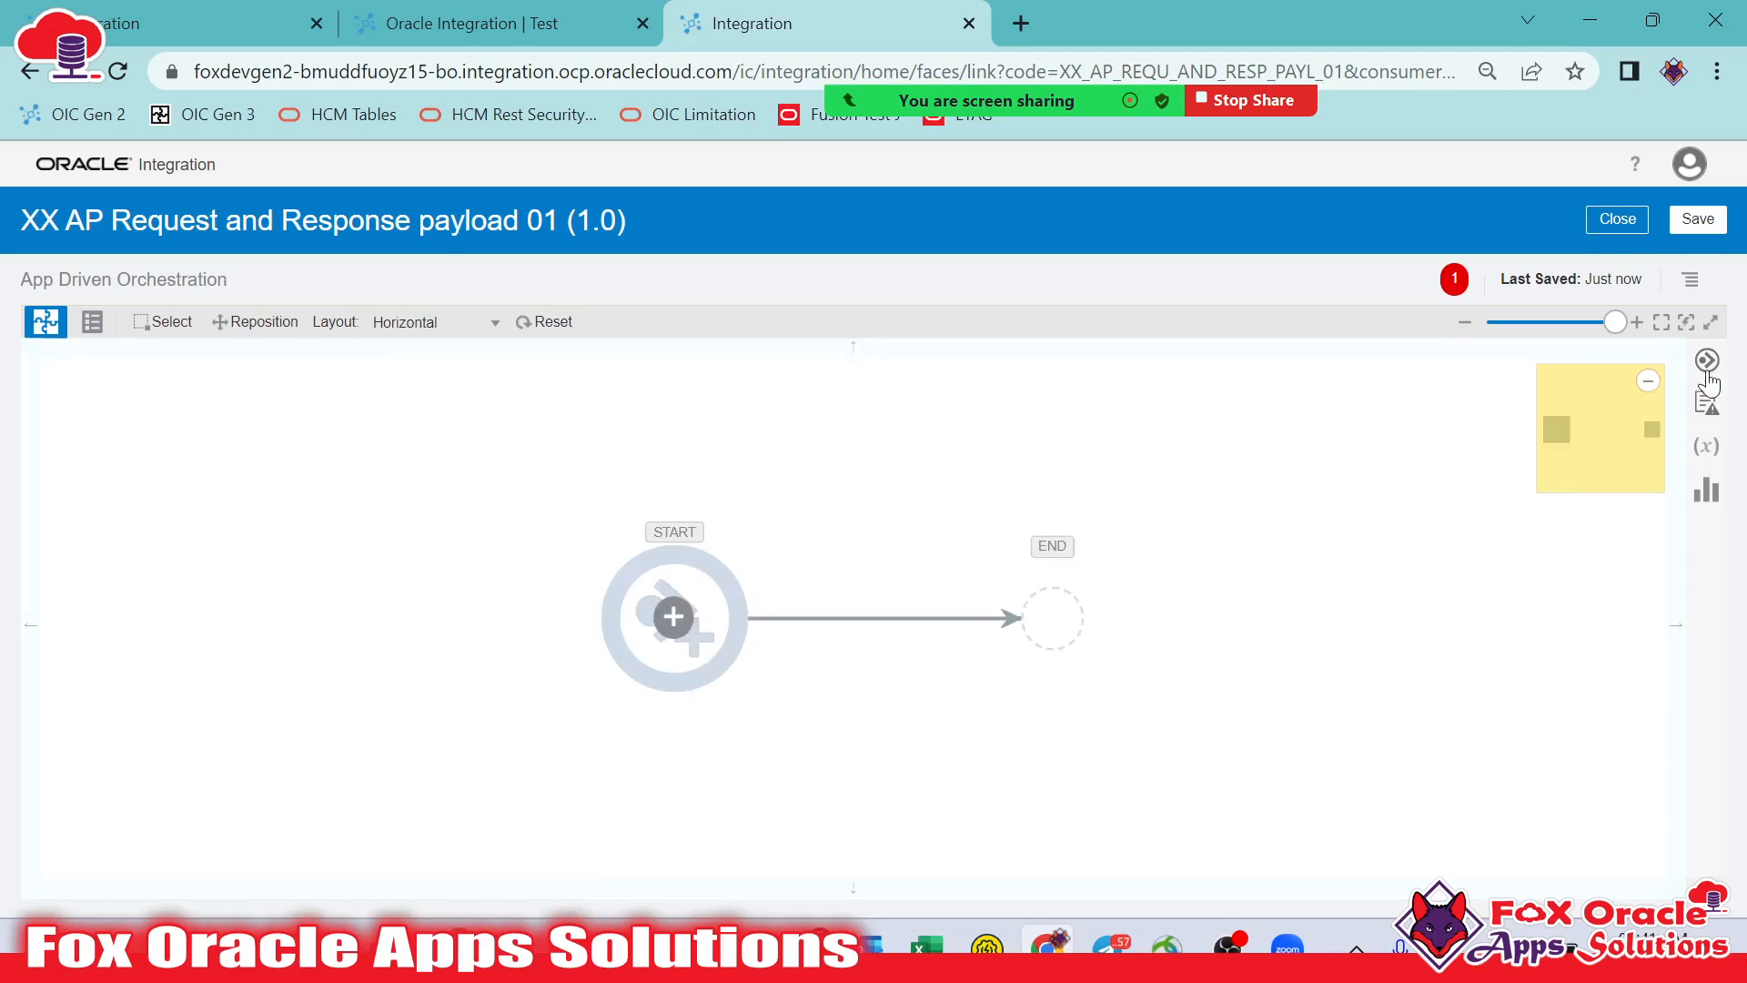
Add a REST connection as the trigger at the flow's start and name the endpoint startREST
click(1317, 465)
drag(1315, 563, 671, 623)
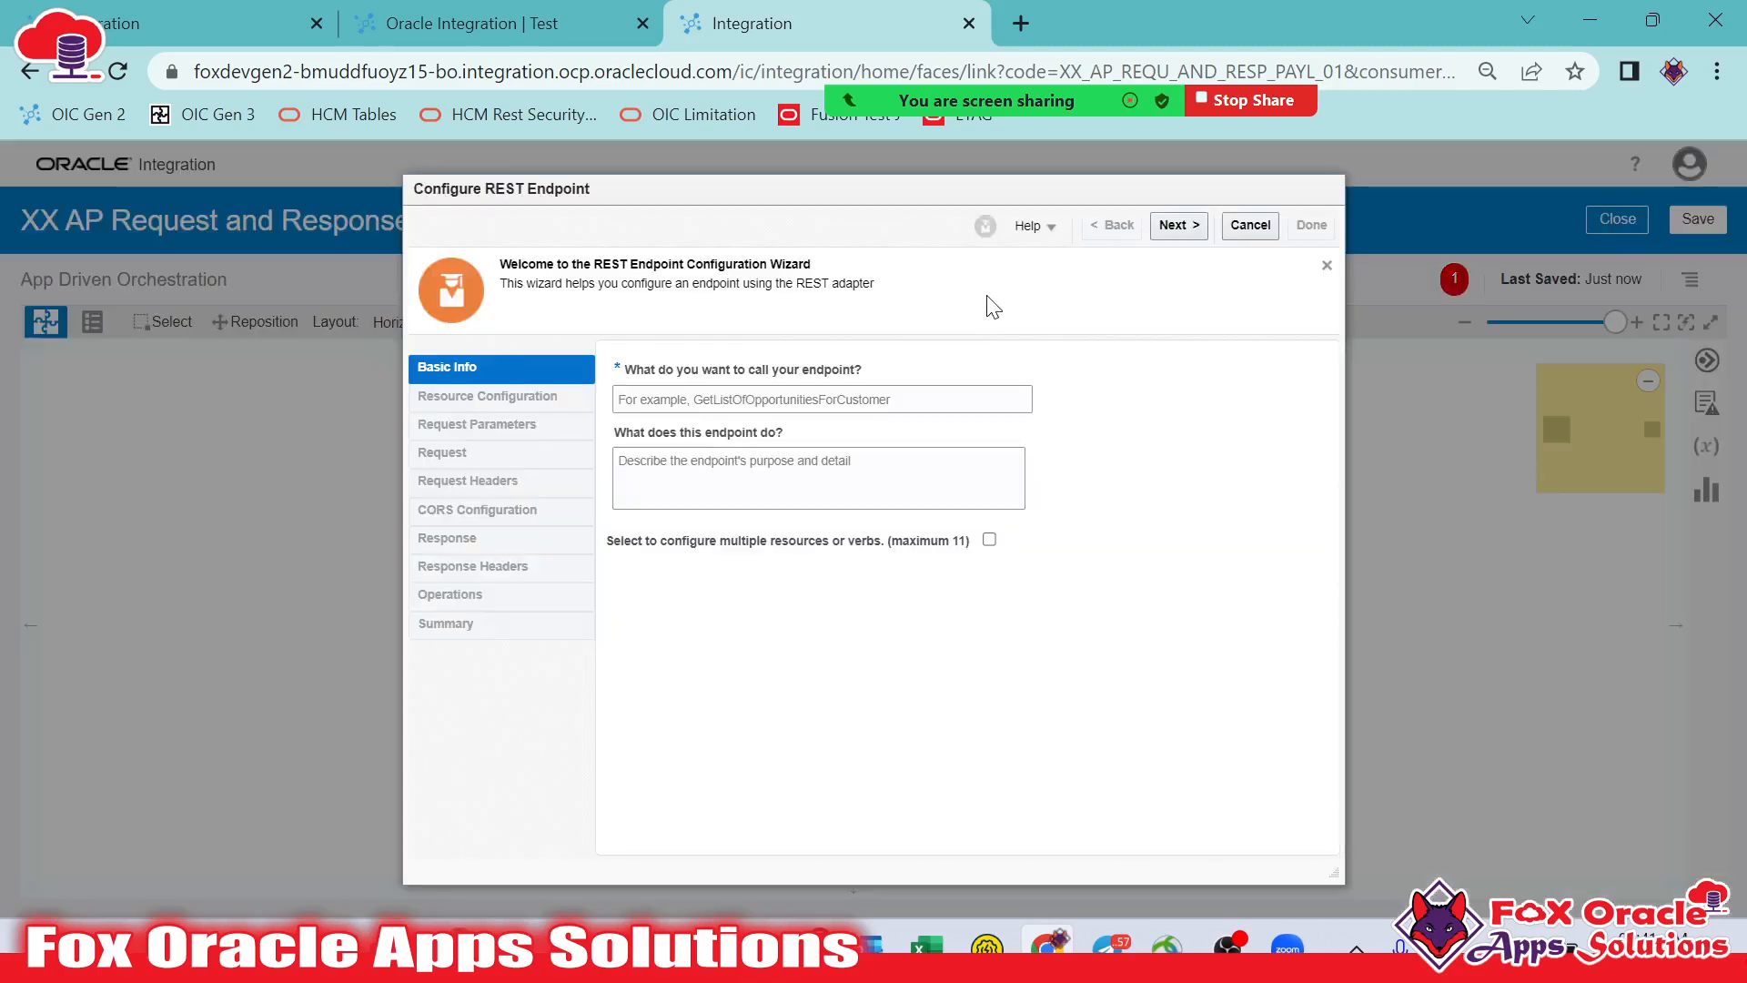
click(844, 398)
click(801, 455)
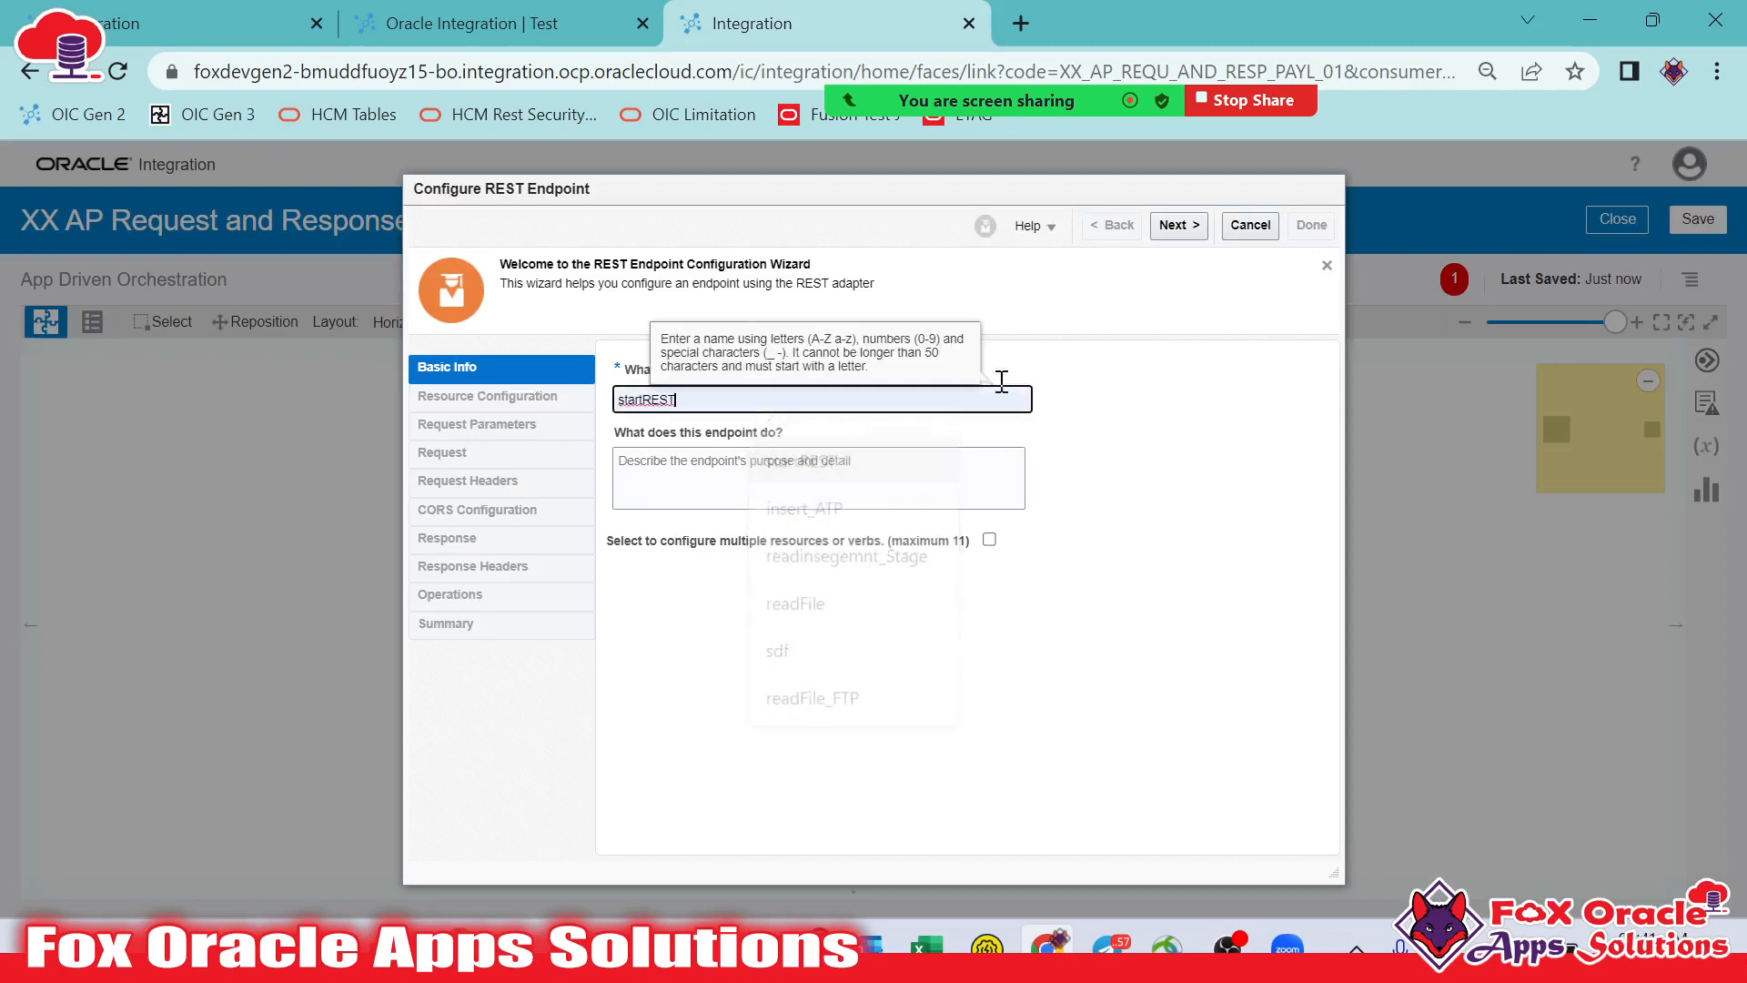
Configure the startREST resource with relative URI /addition and the POST action, with a request payload and a response enabled
click(1178, 225)
click(673, 546)
text(/)
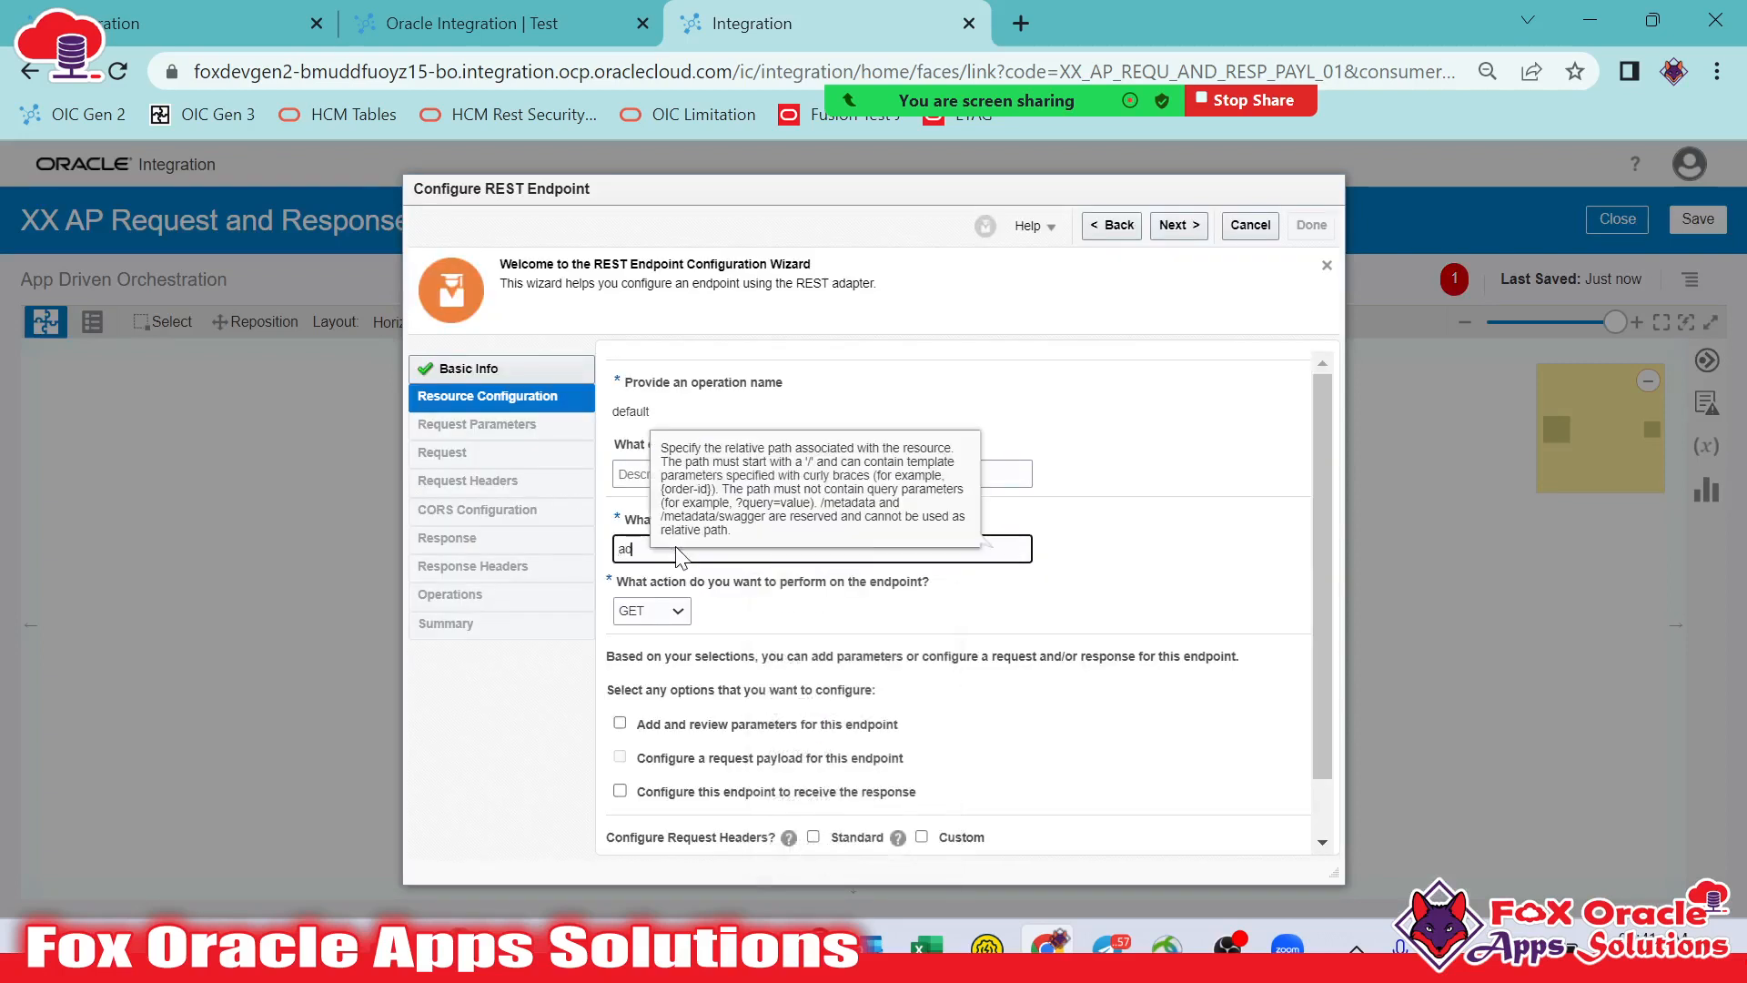
text(addition)
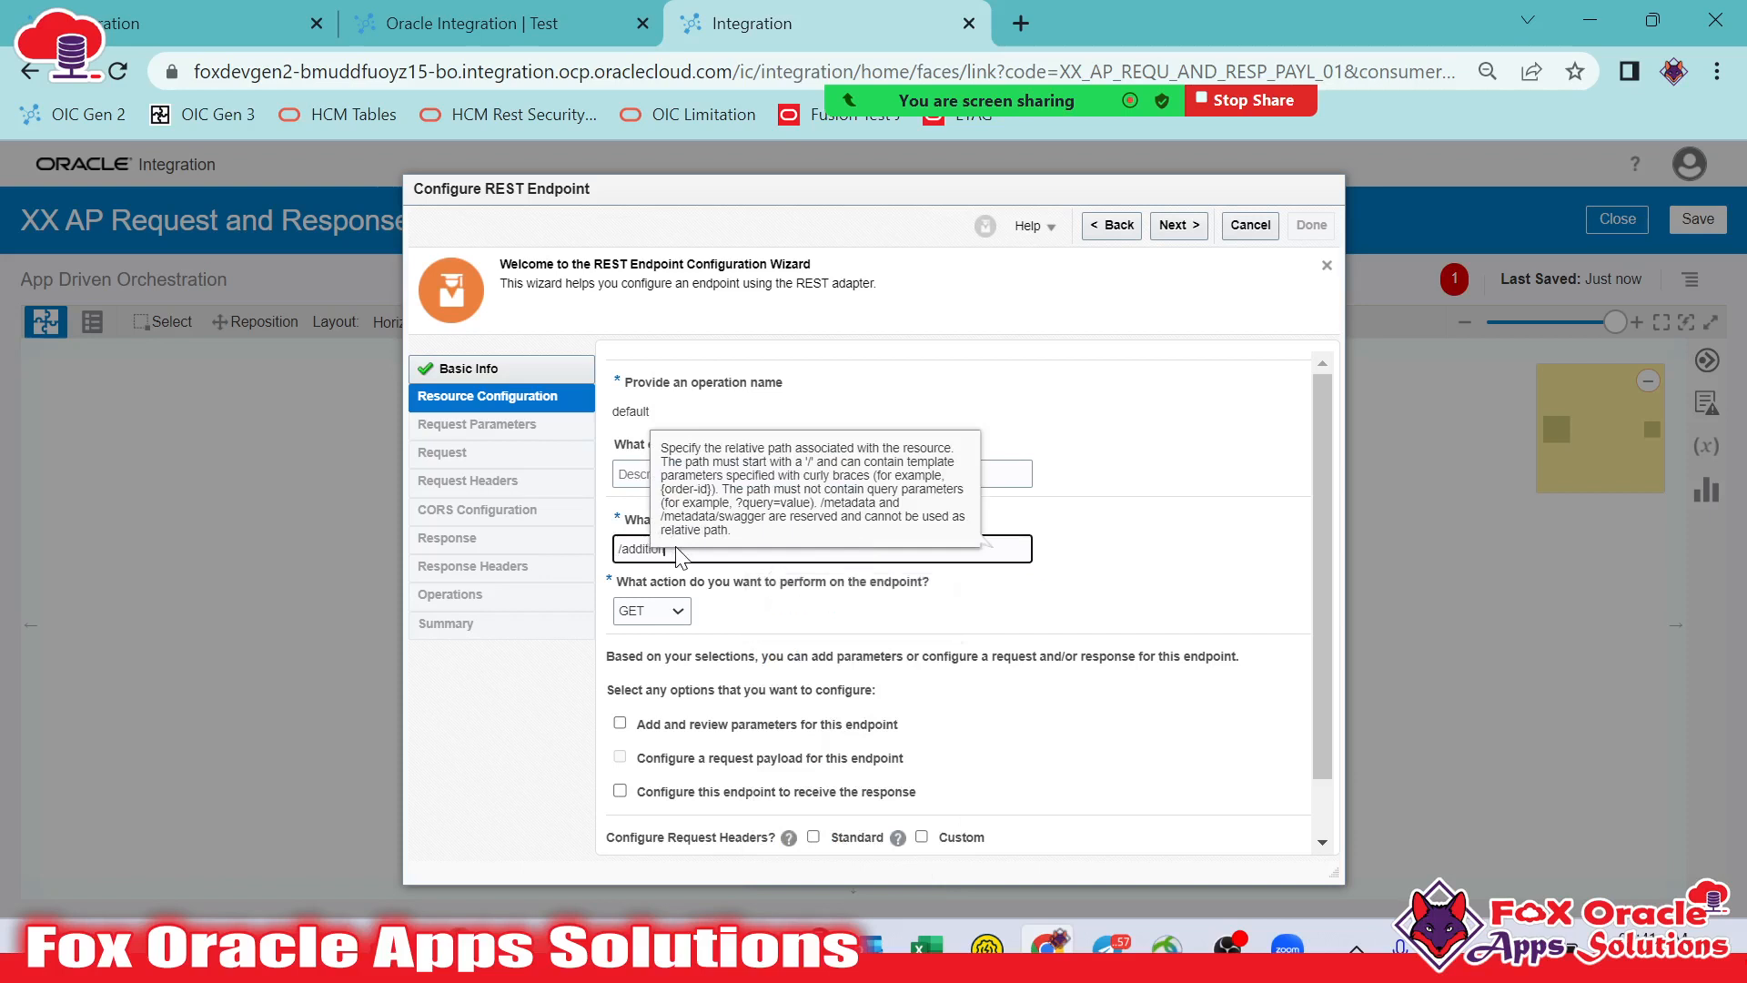
click(652, 611)
click(654, 658)
scroll(654, 658, down, 1)
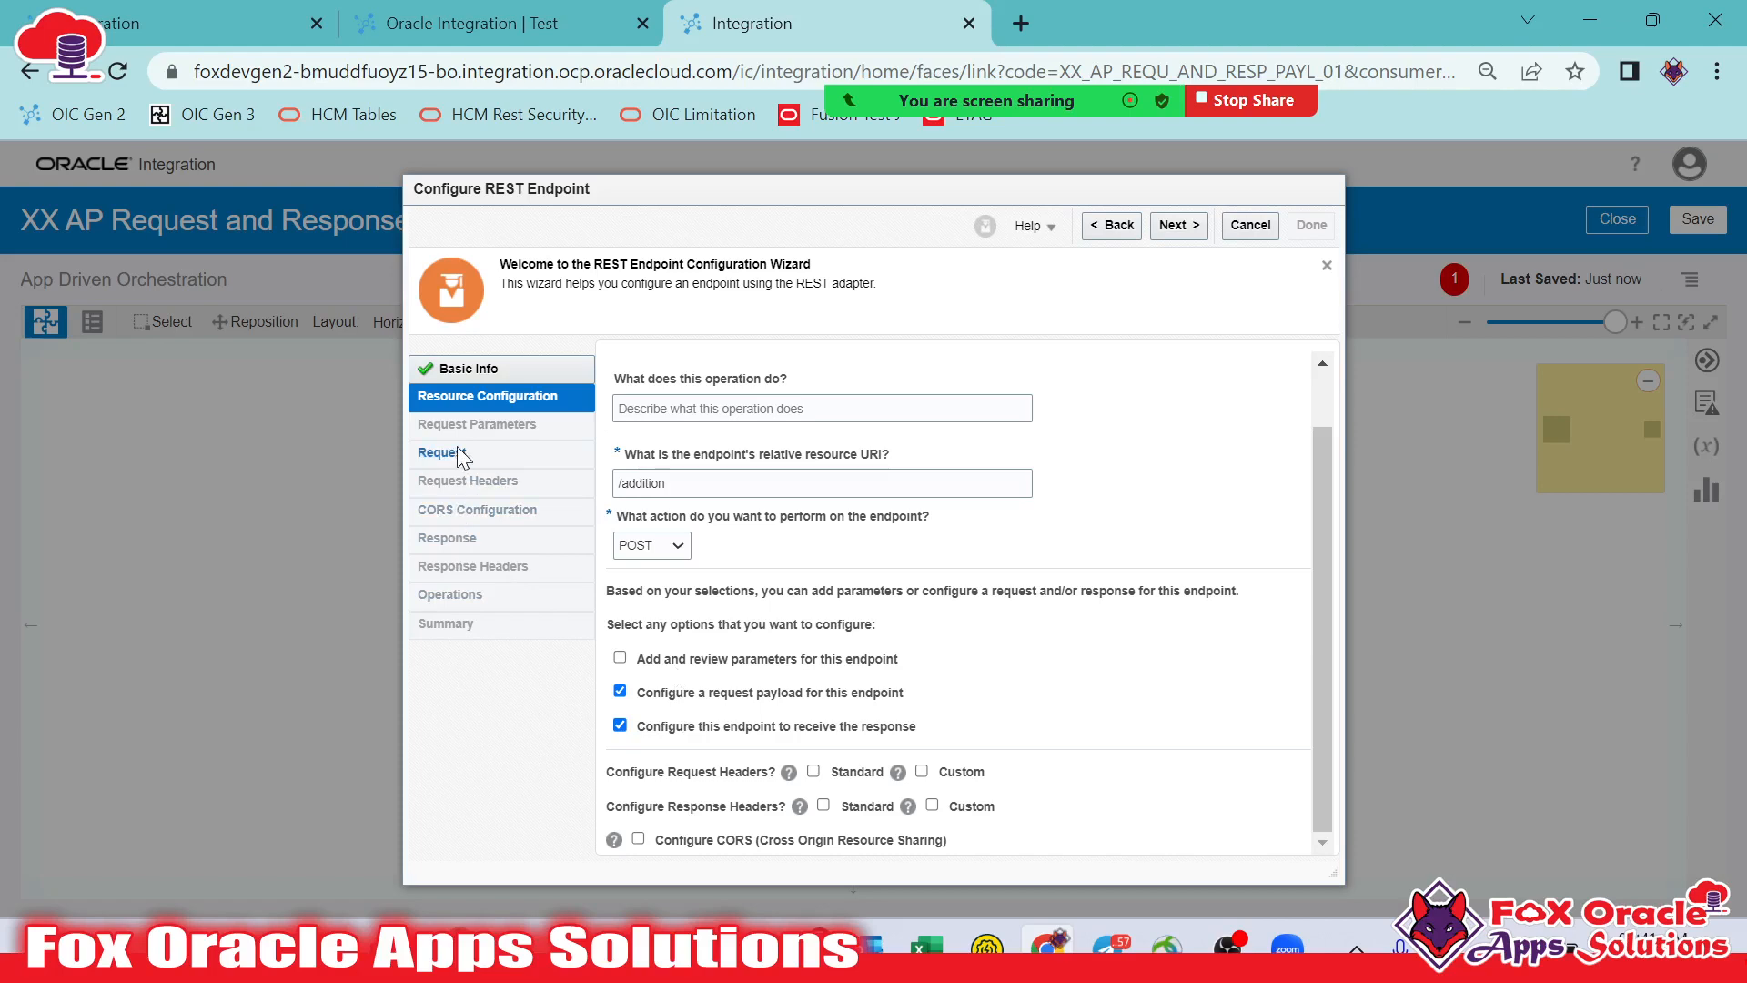
click(1169, 226)
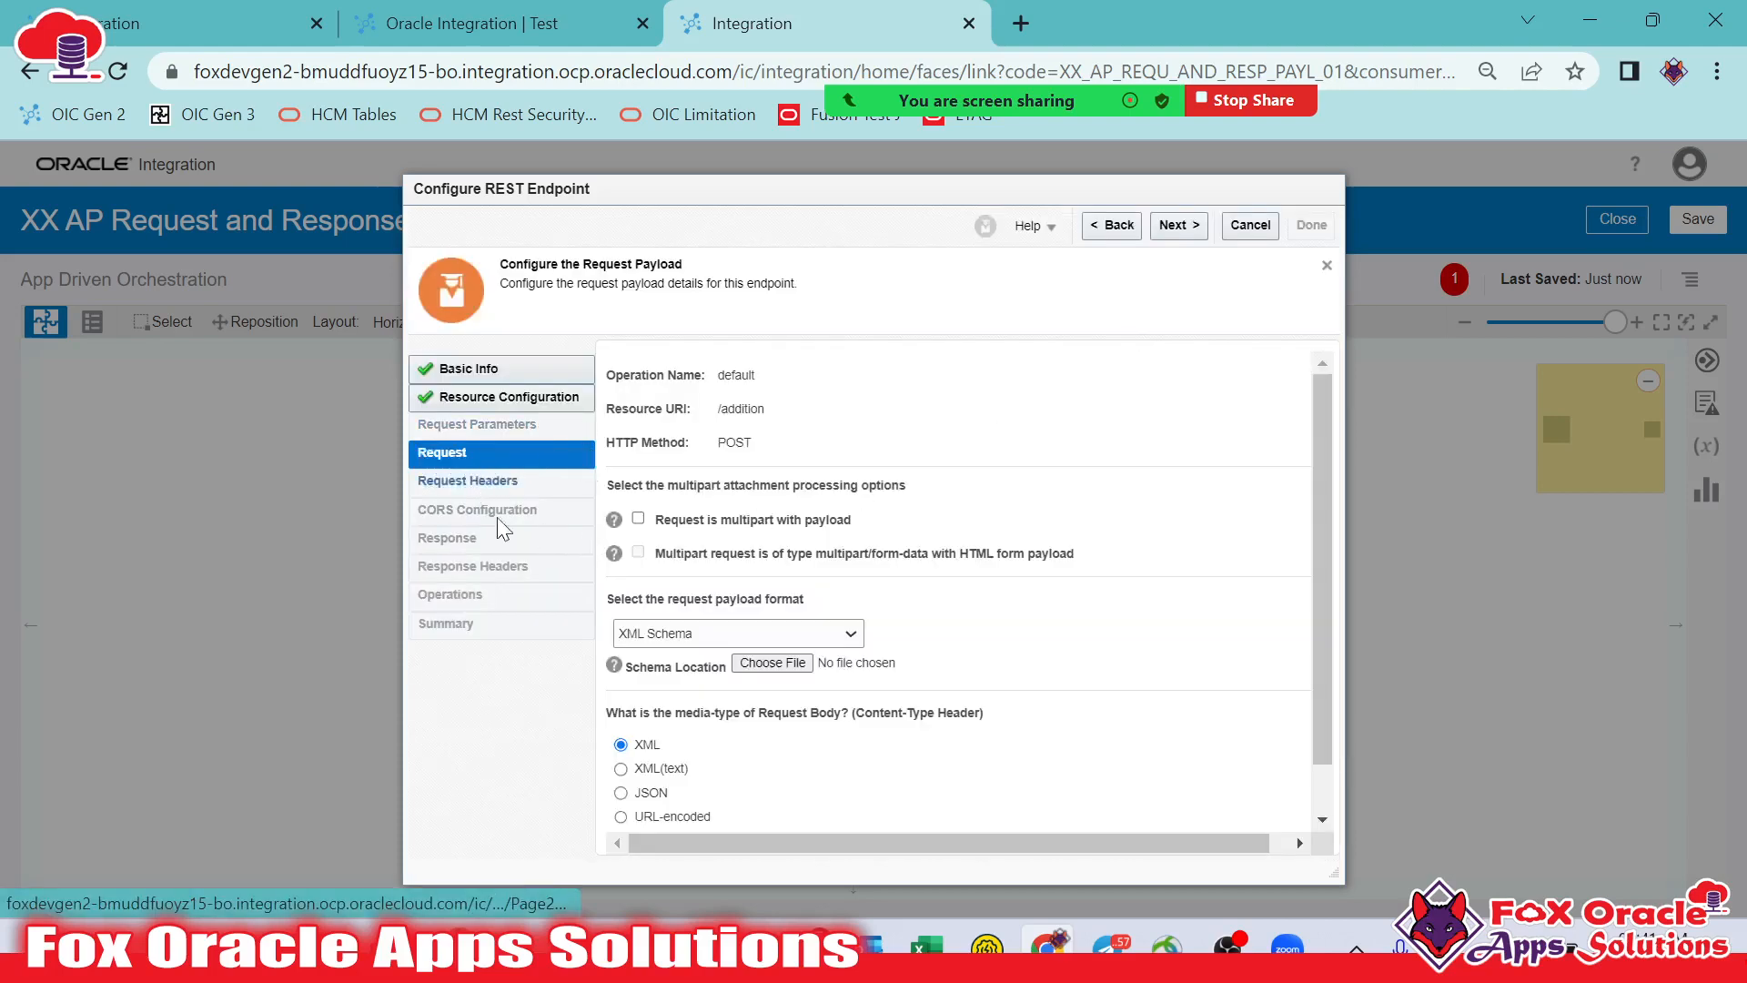
Set the request payload format to JSON Sample
scroll(806, 601, down, 1)
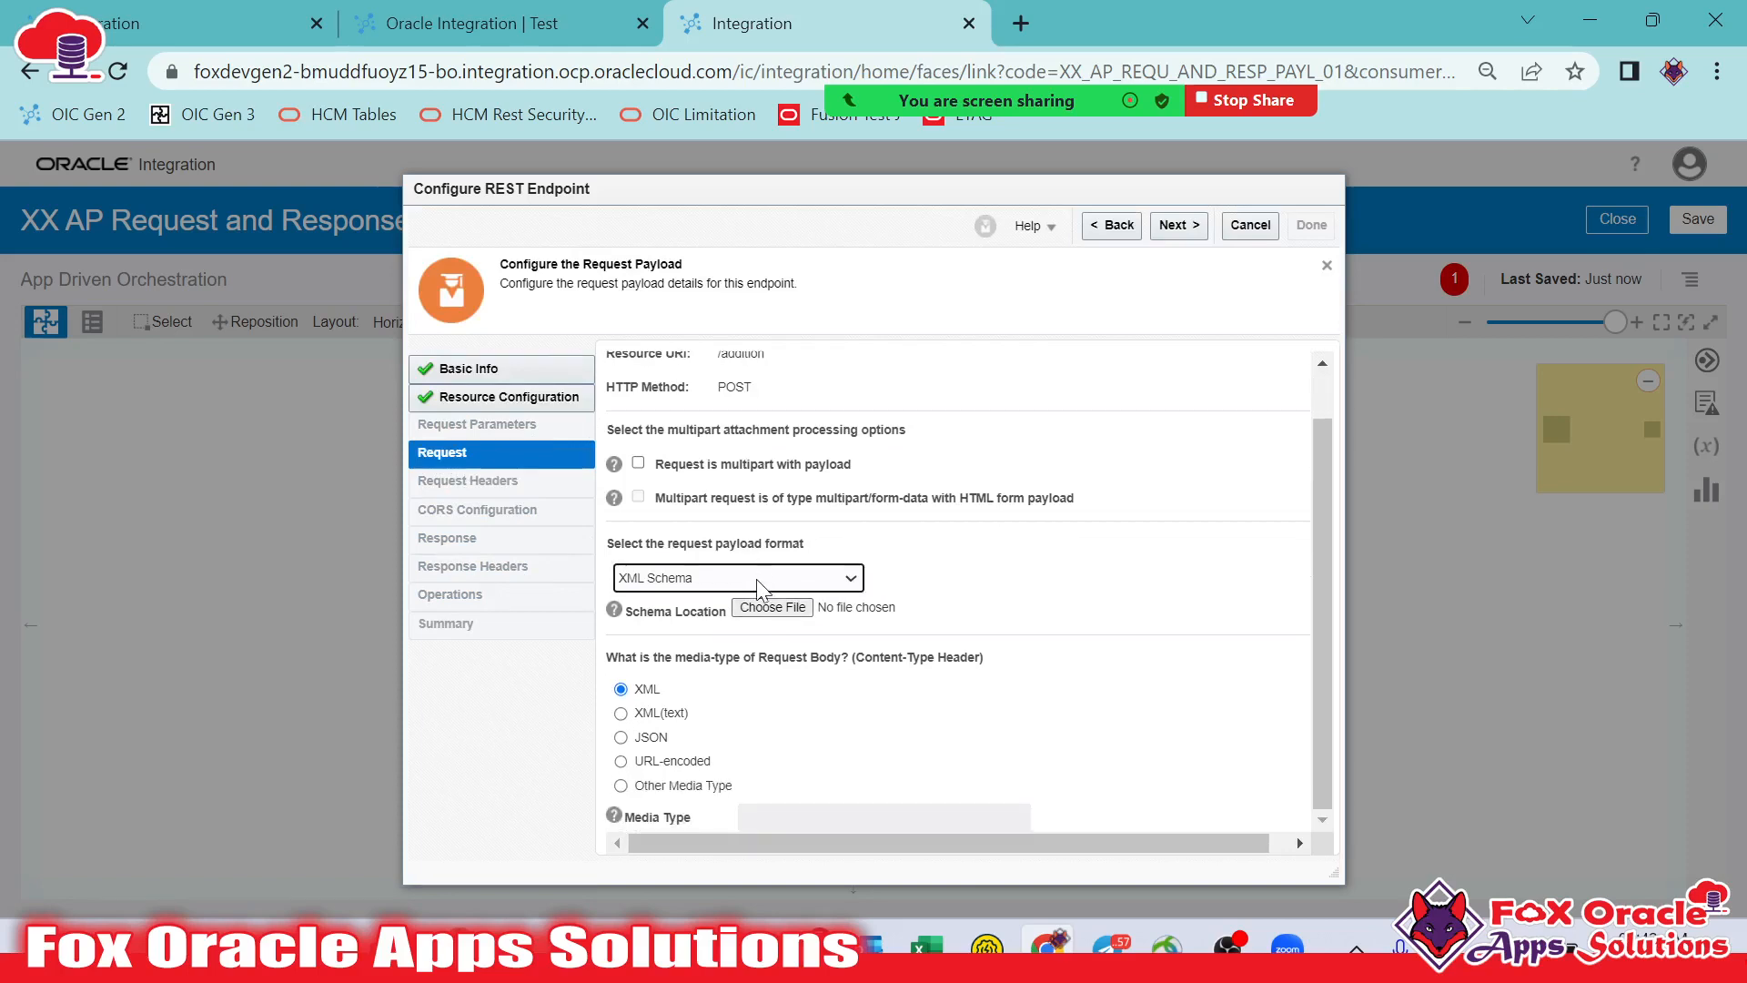
click(651, 581)
click(655, 619)
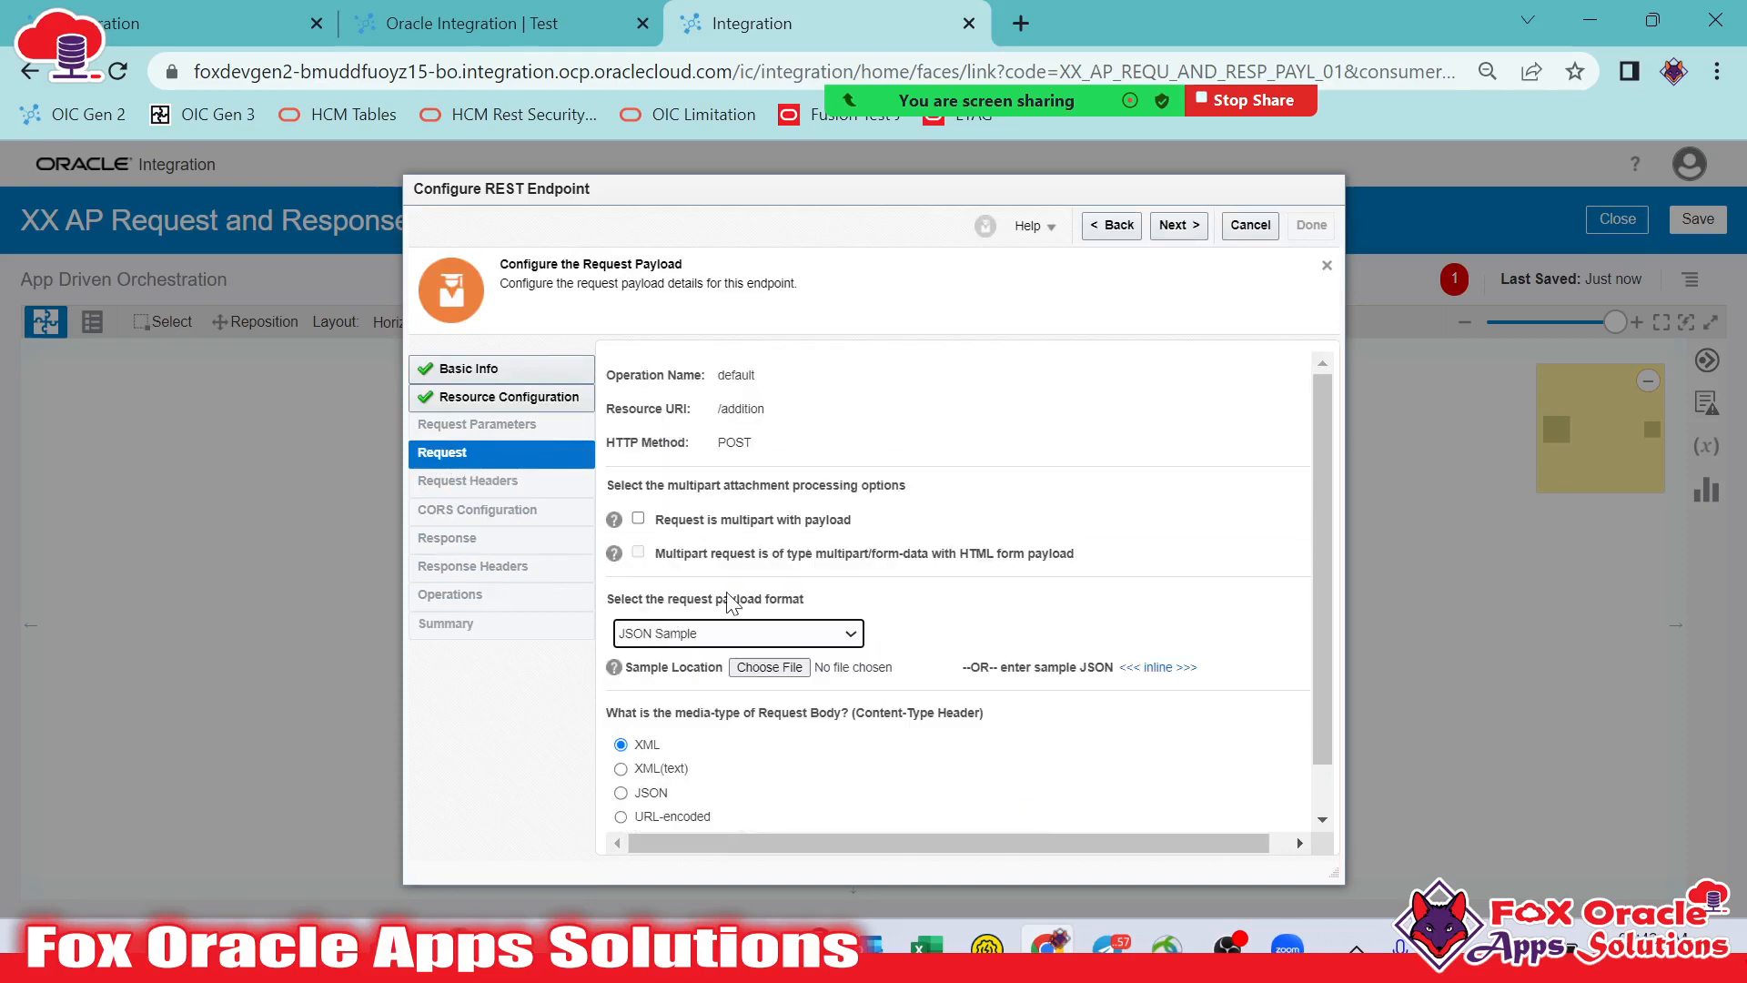
Copy the Number1 "30" and Number2 "50" request JSON from Notepad++ and enter it as the inline request sample
key(alt+Tab)
drag(301, 271, 210, 195)
key(ctrl+c)
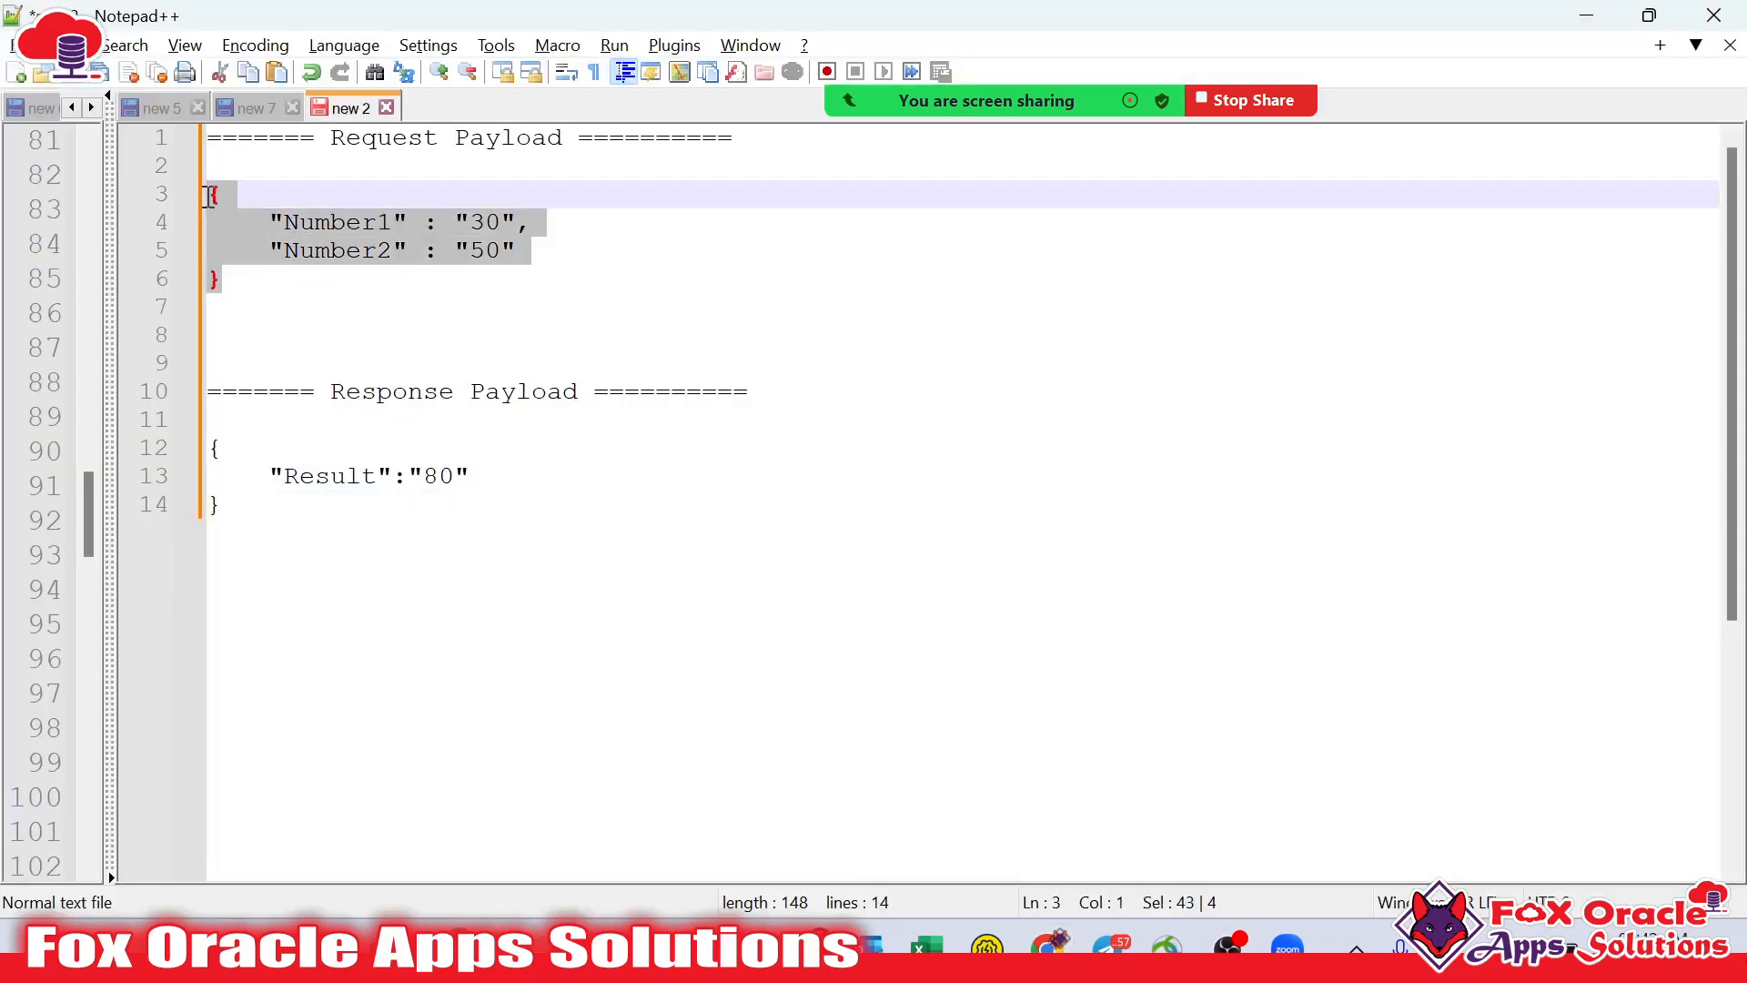
key(alt+Tab)
click(1183, 667)
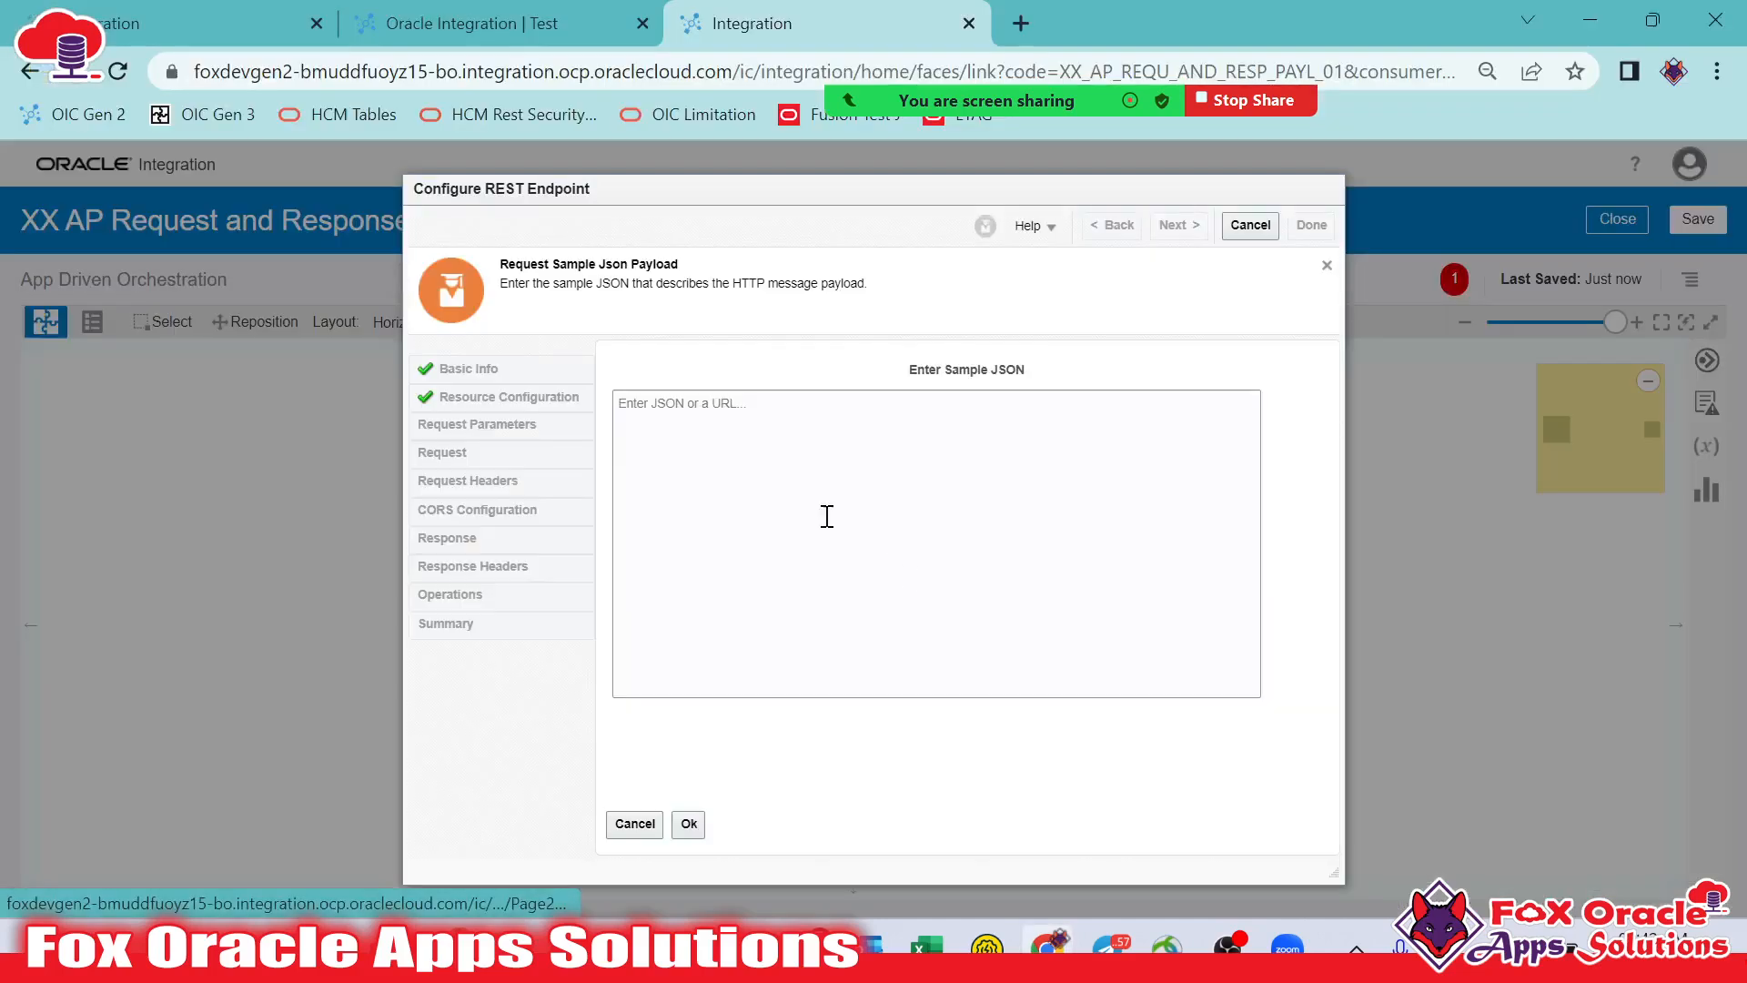
key(ctrl+v)
click(689, 823)
scroll(799, 739, down, 2)
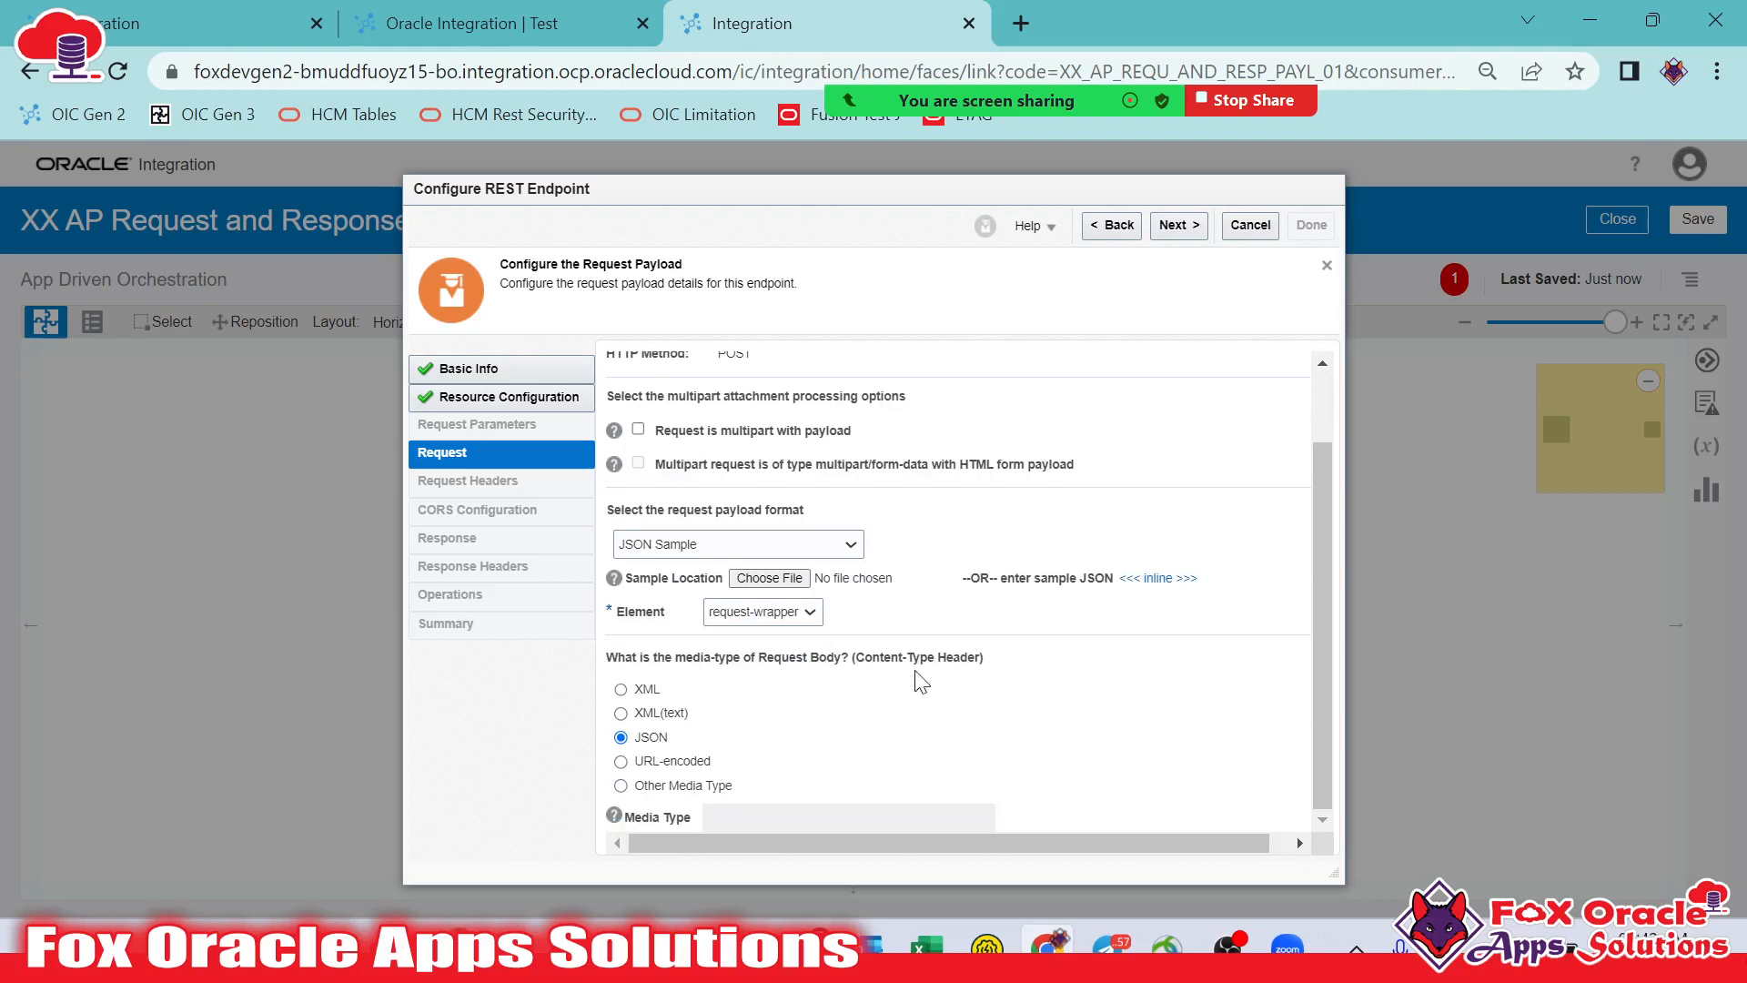
Reopen the inline request sample JSON to check its contents, and close it without changes
click(1157, 579)
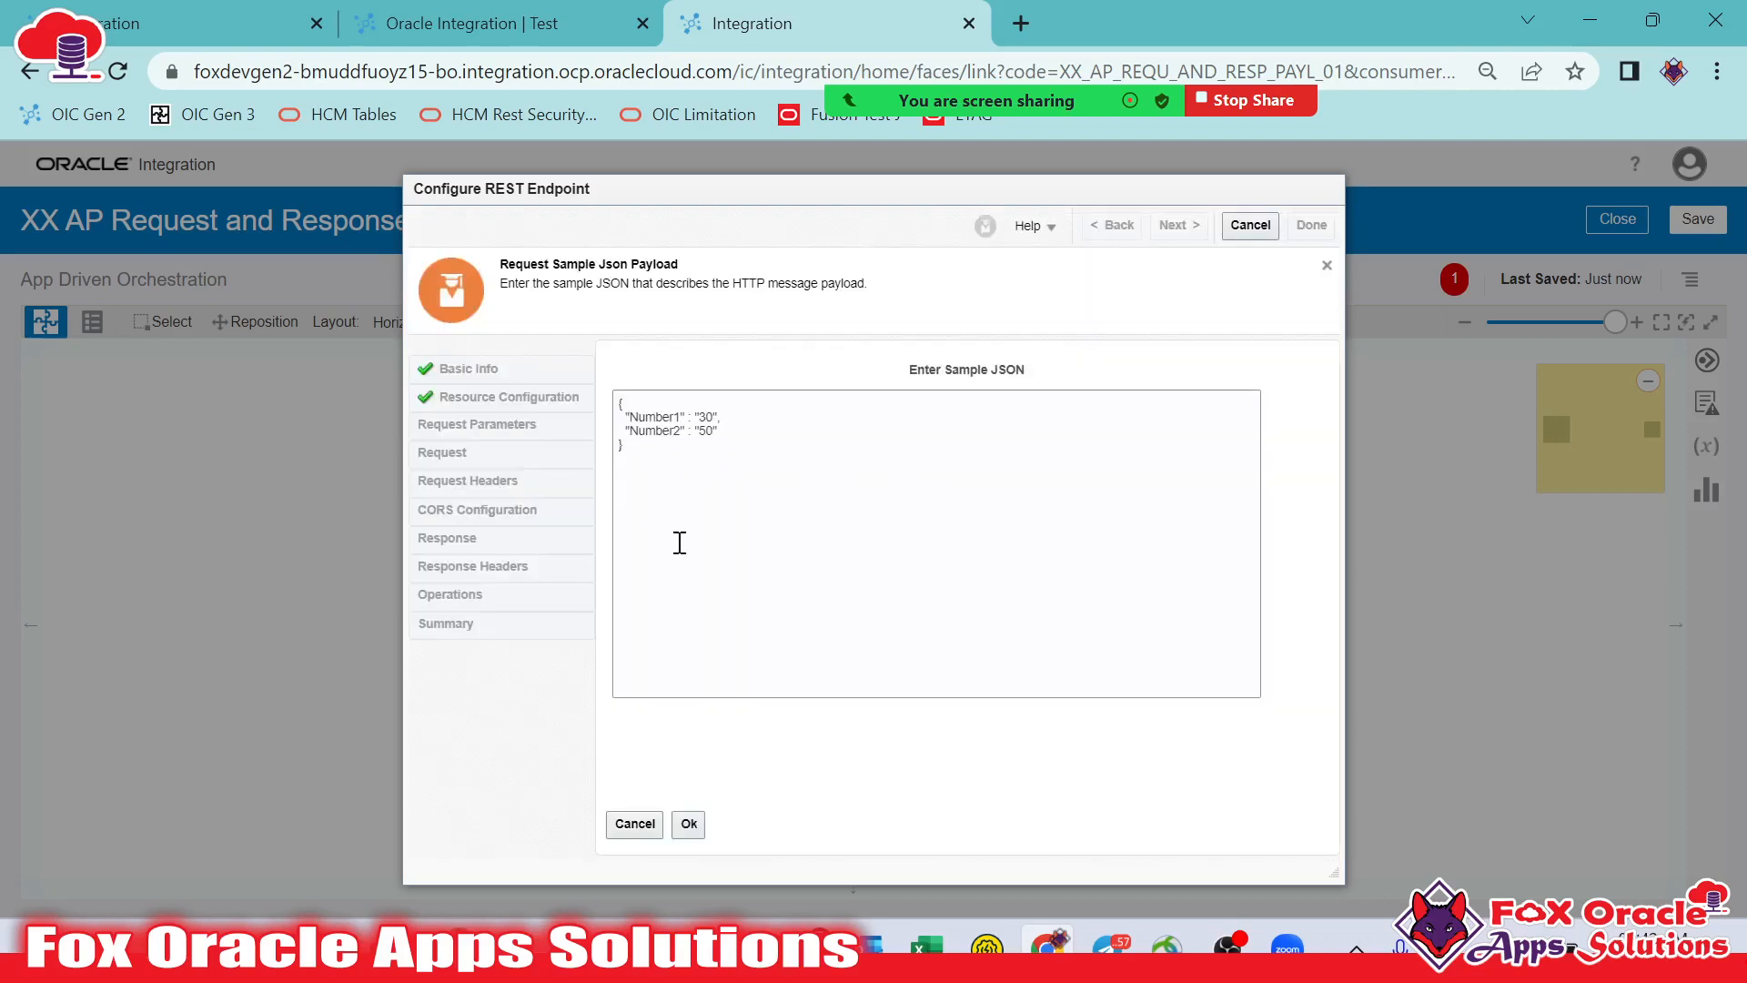
click(634, 823)
scroll(636, 808, down, 2)
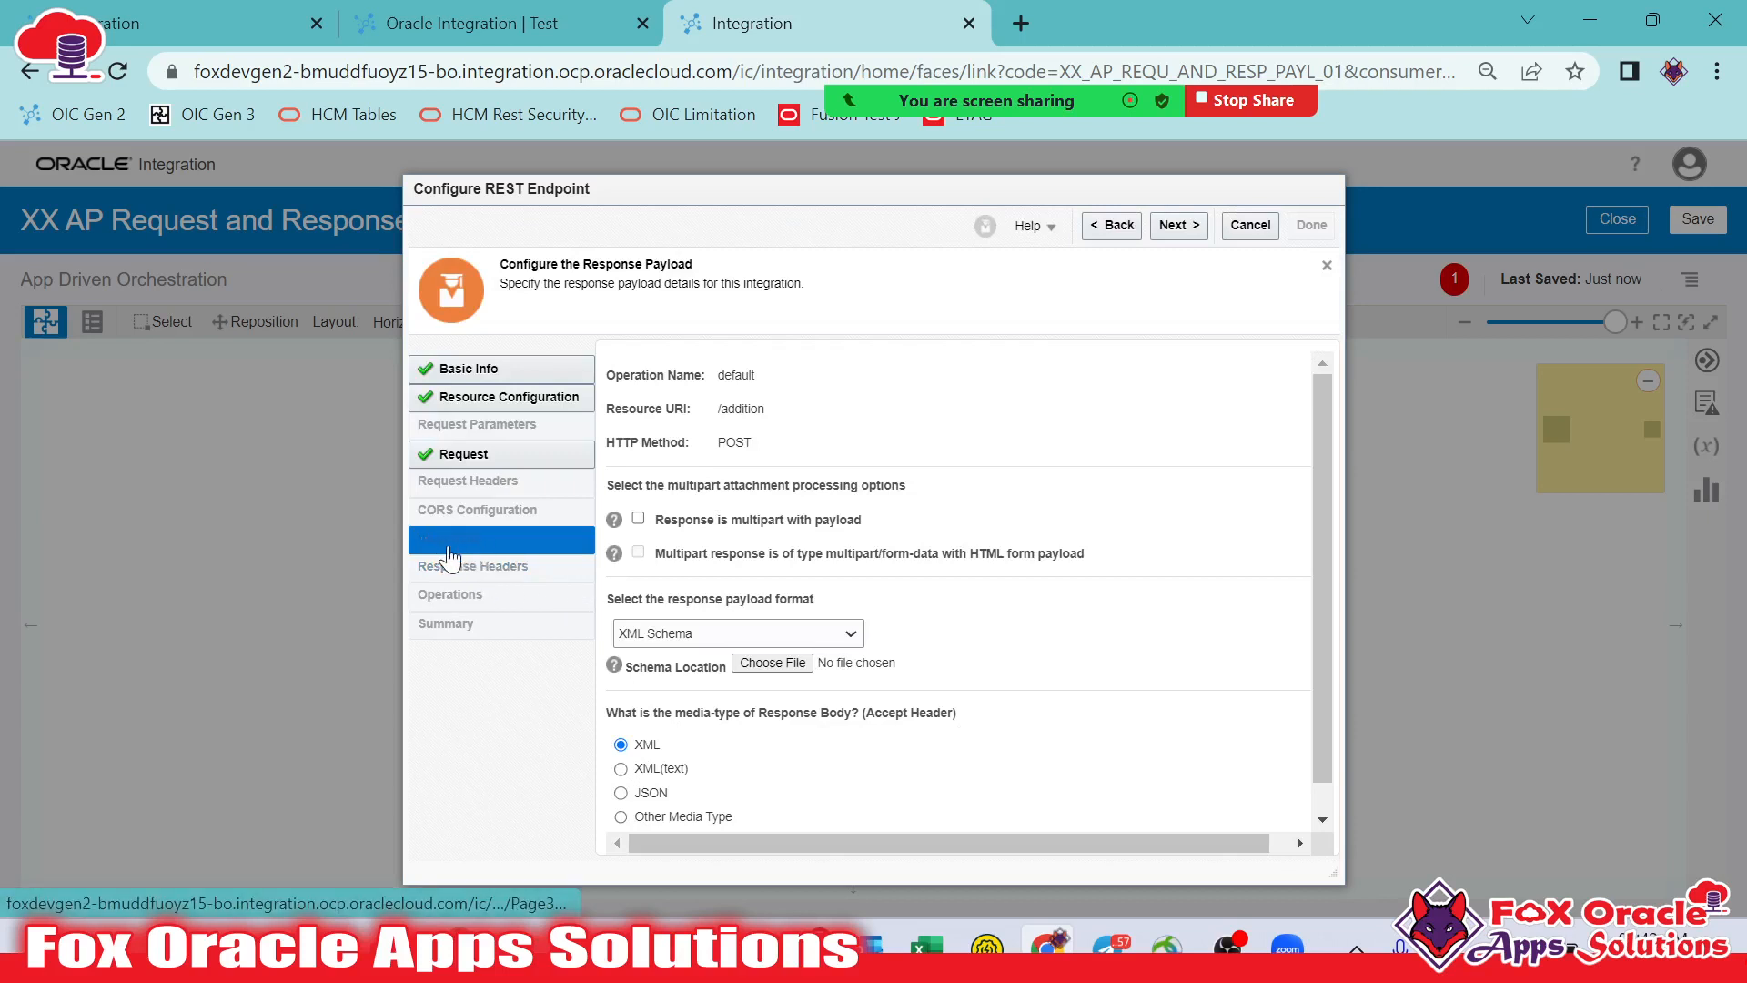
Set the response payload format to JSON Sample
scroll(691, 637, down, 1)
click(703, 605)
click(675, 641)
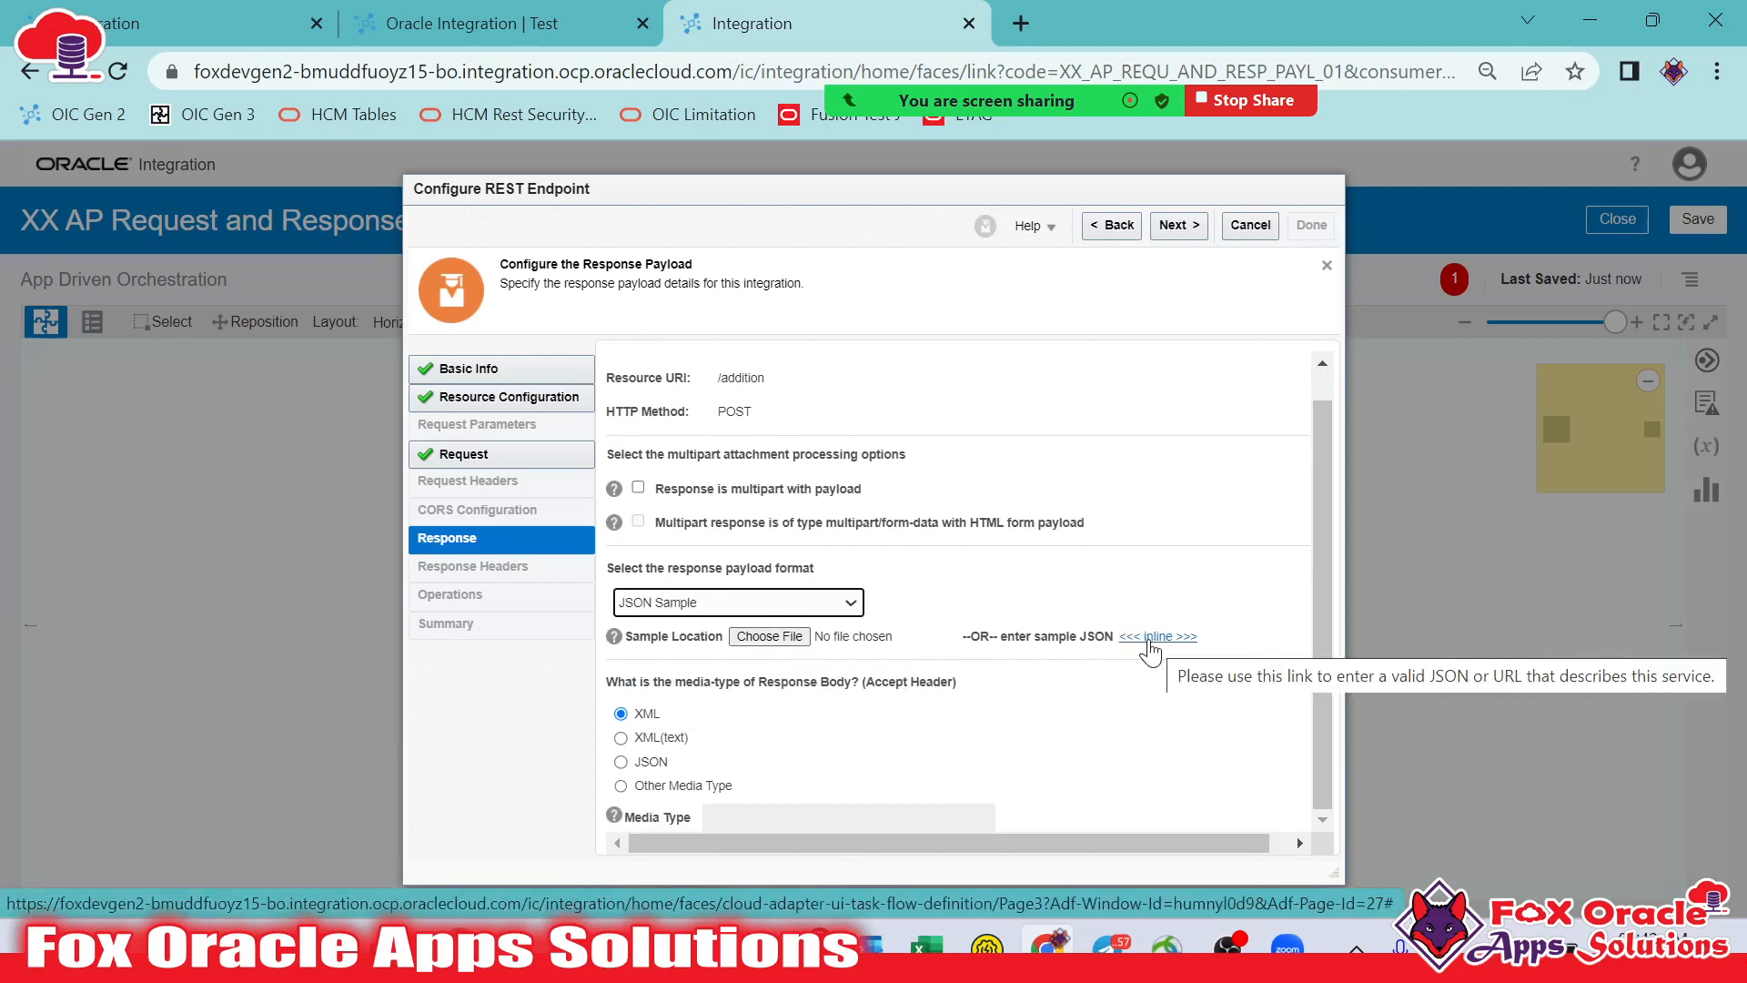
Switch to Notepad++ and copy the response JSON with Result "80" into a new document
key(alt+Tab)
drag(273, 505, 214, 461)
key(ctrl+c)
key(ctrl+n)
key(ctrl+v)
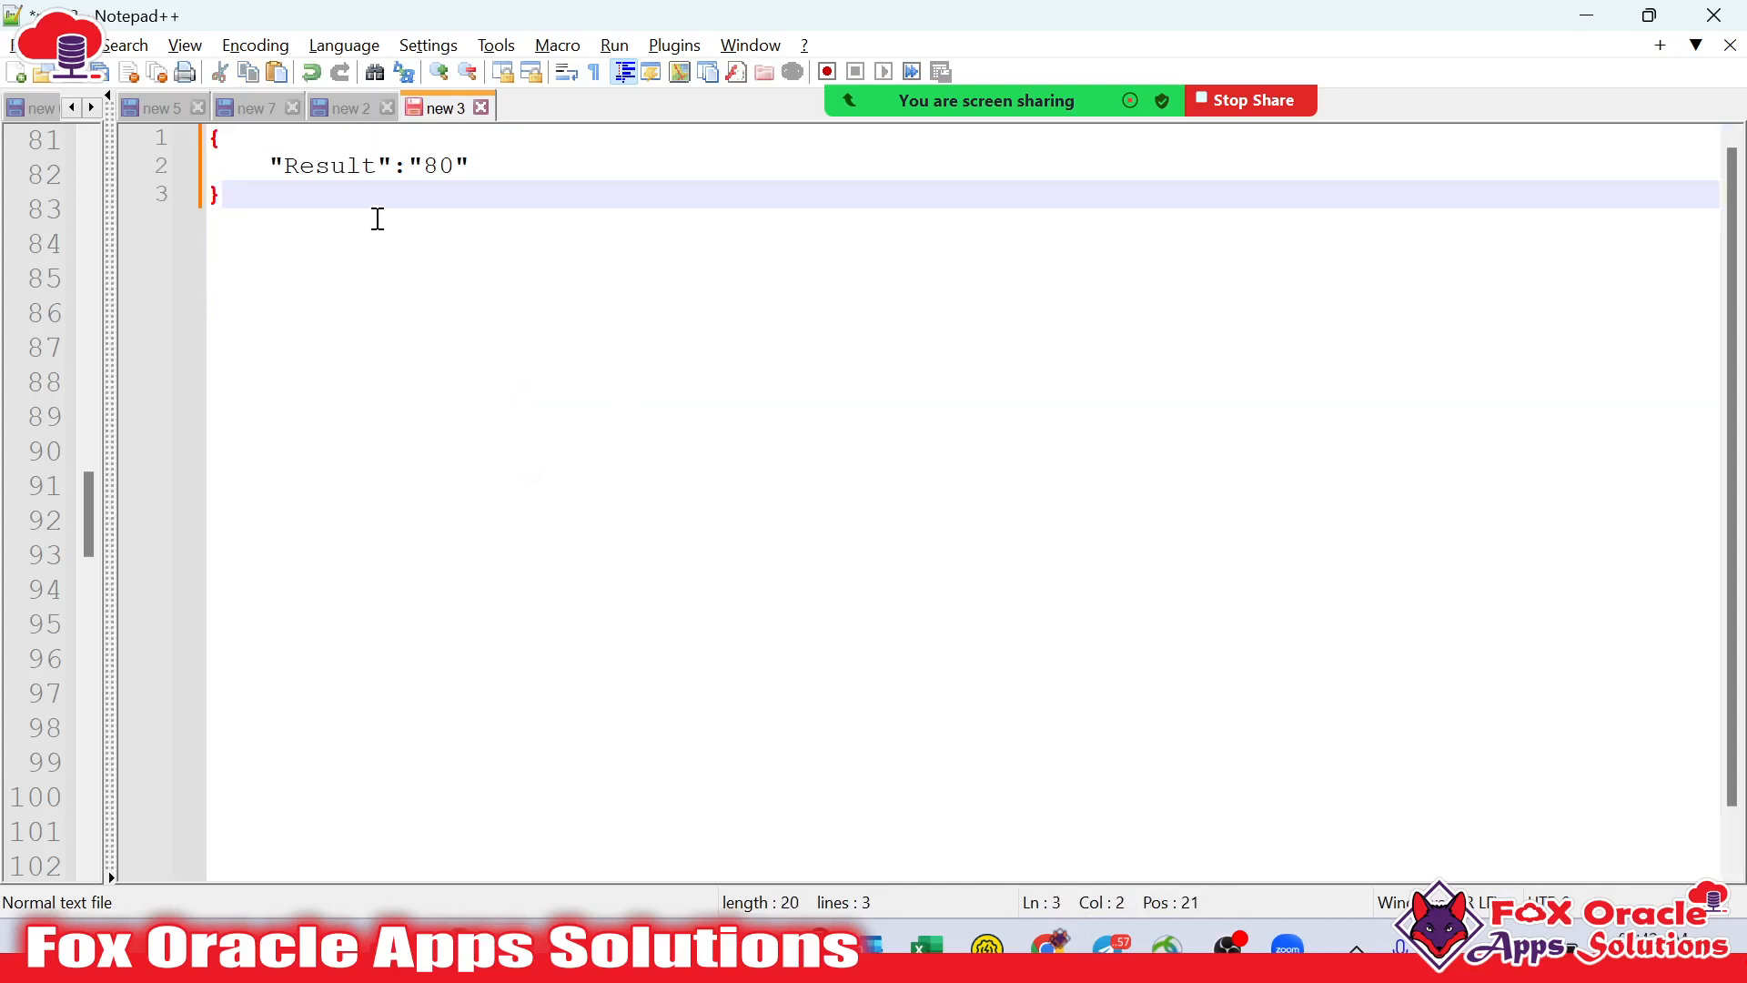
Save the new document to the Desktop as response.json with the All types file type
key(ctrl+s)
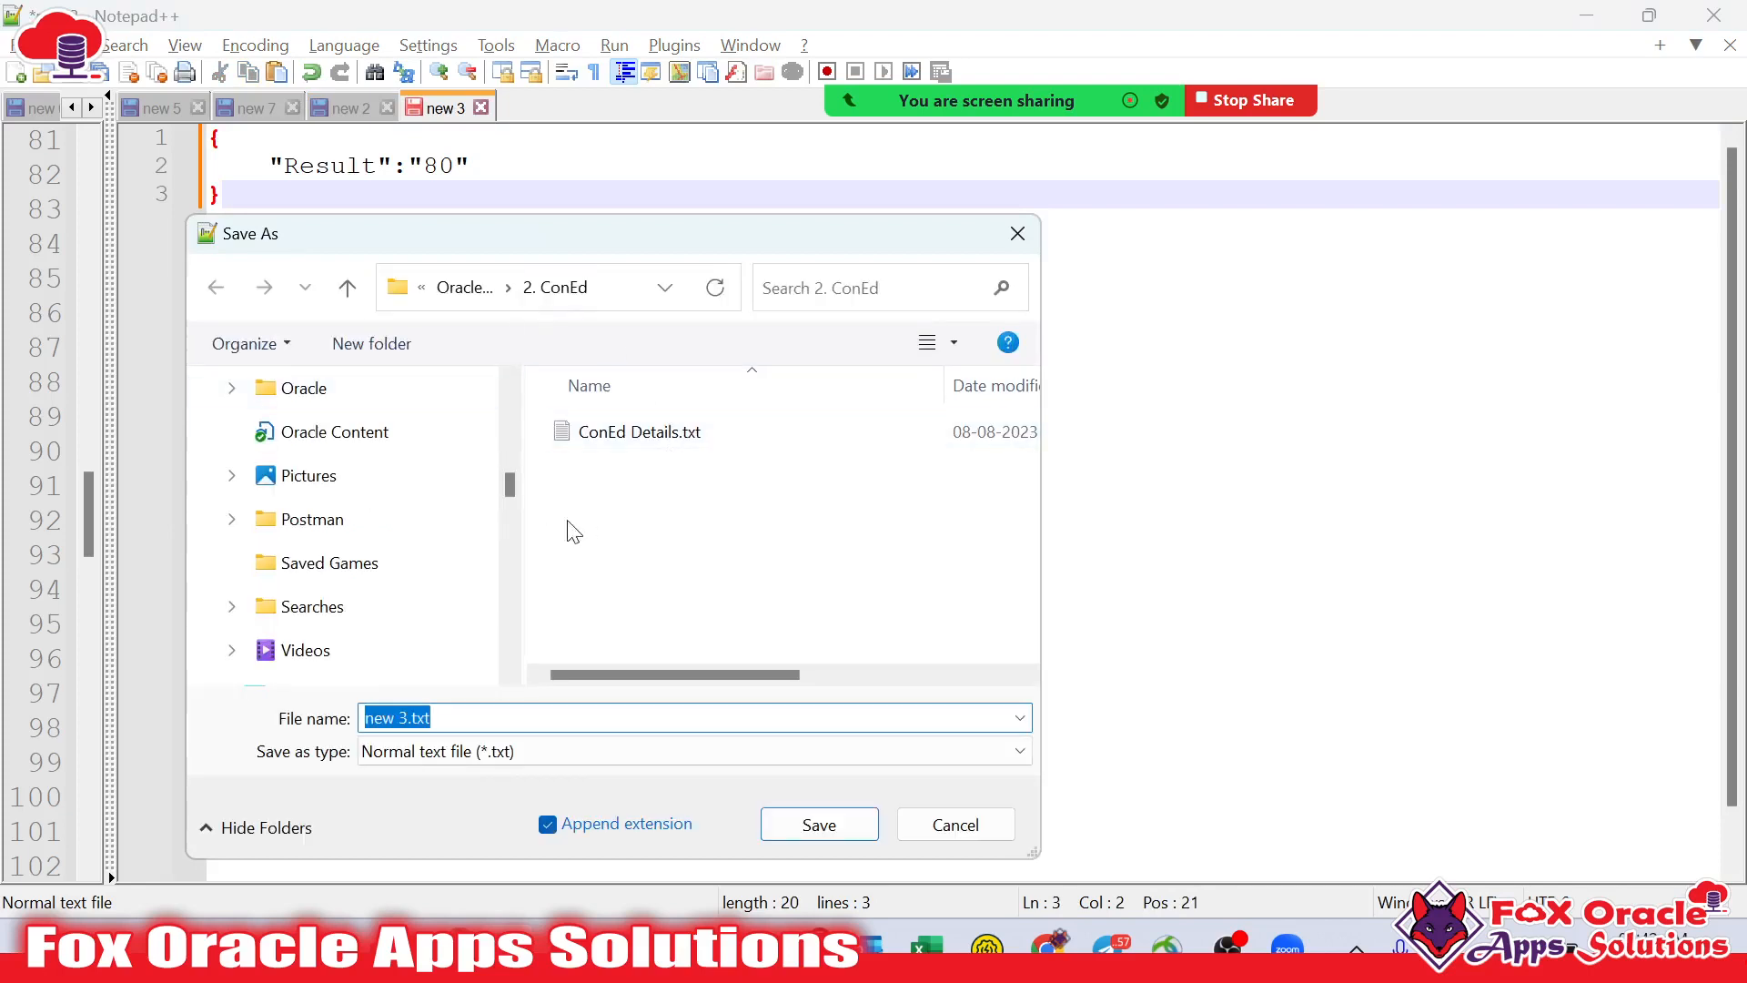
scroll(343, 583, up, 5)
scroll(332, 519, down, 1)
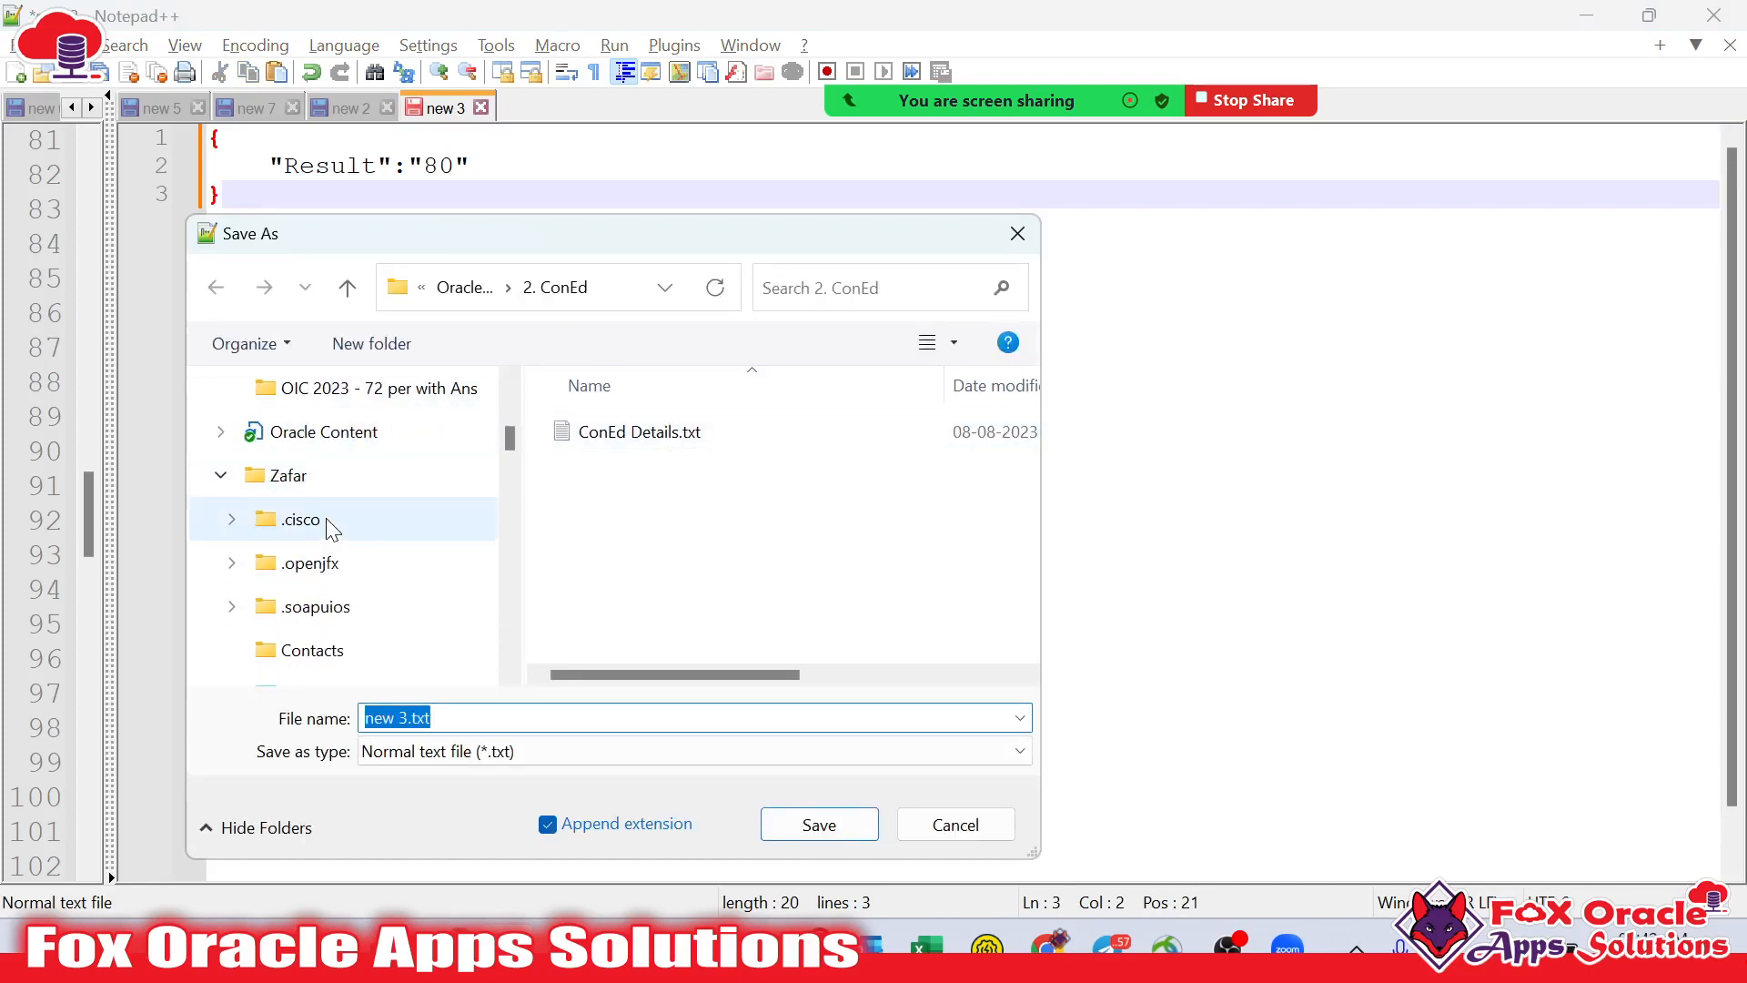
scroll(335, 472, up, 4)
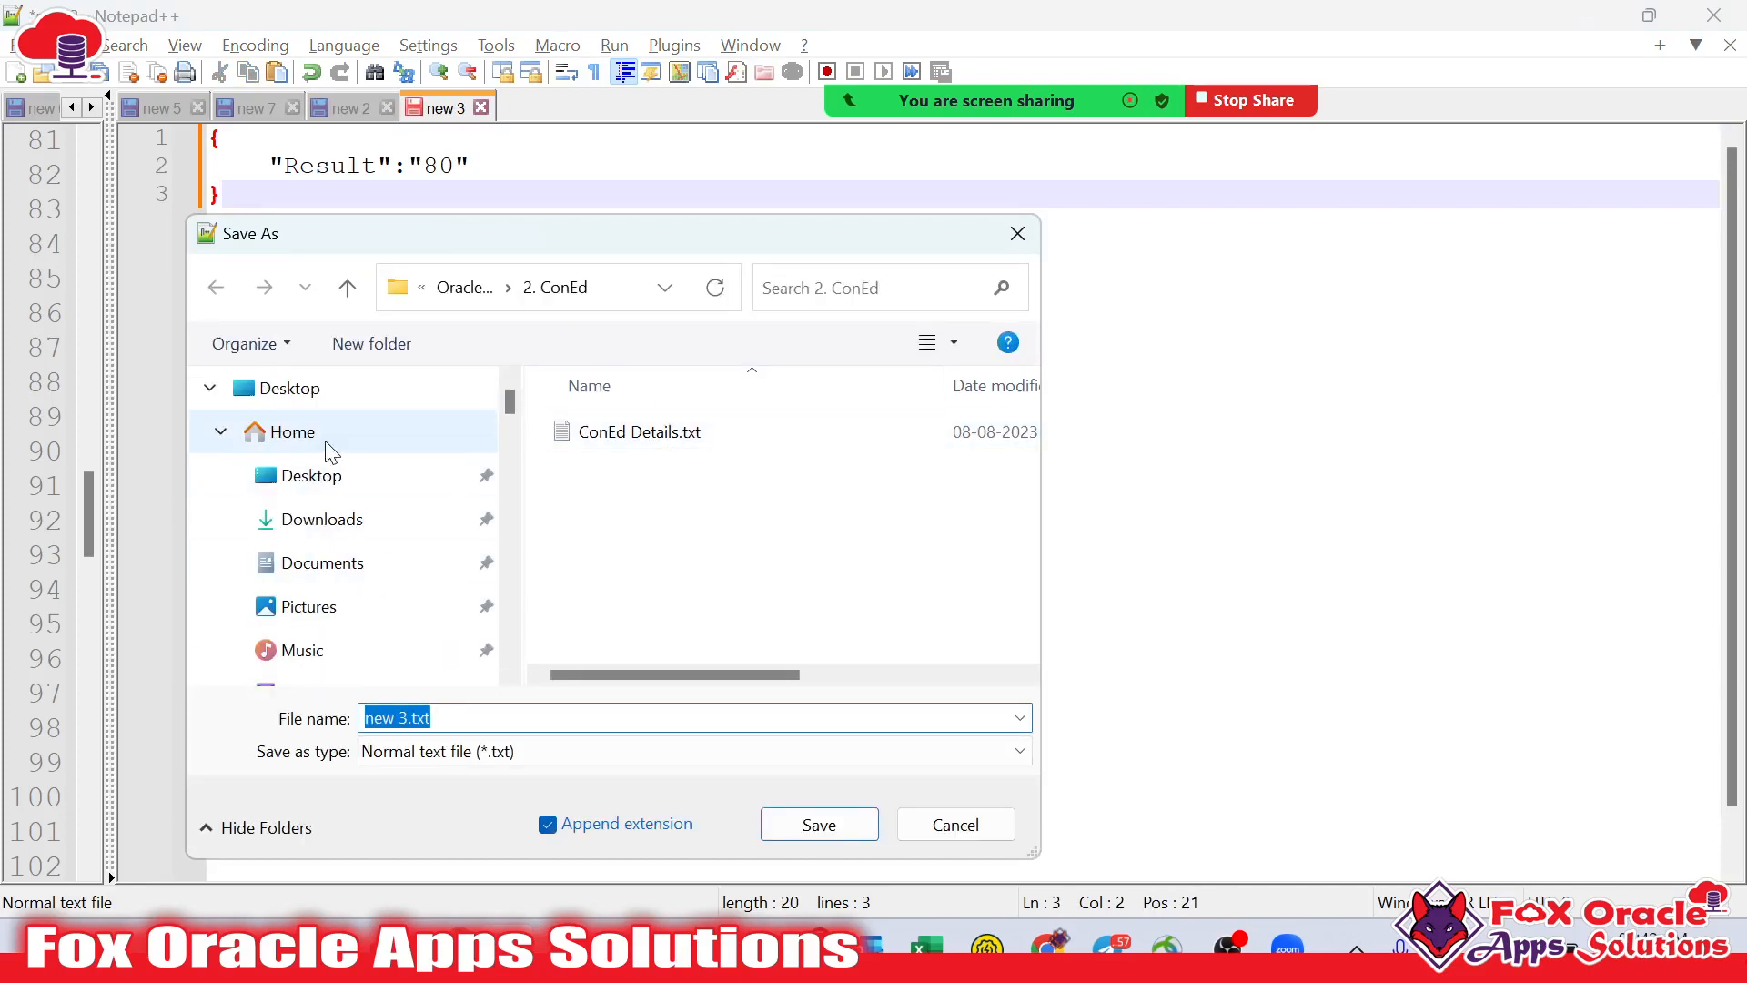
click(314, 475)
double_click(452, 714)
text(response)
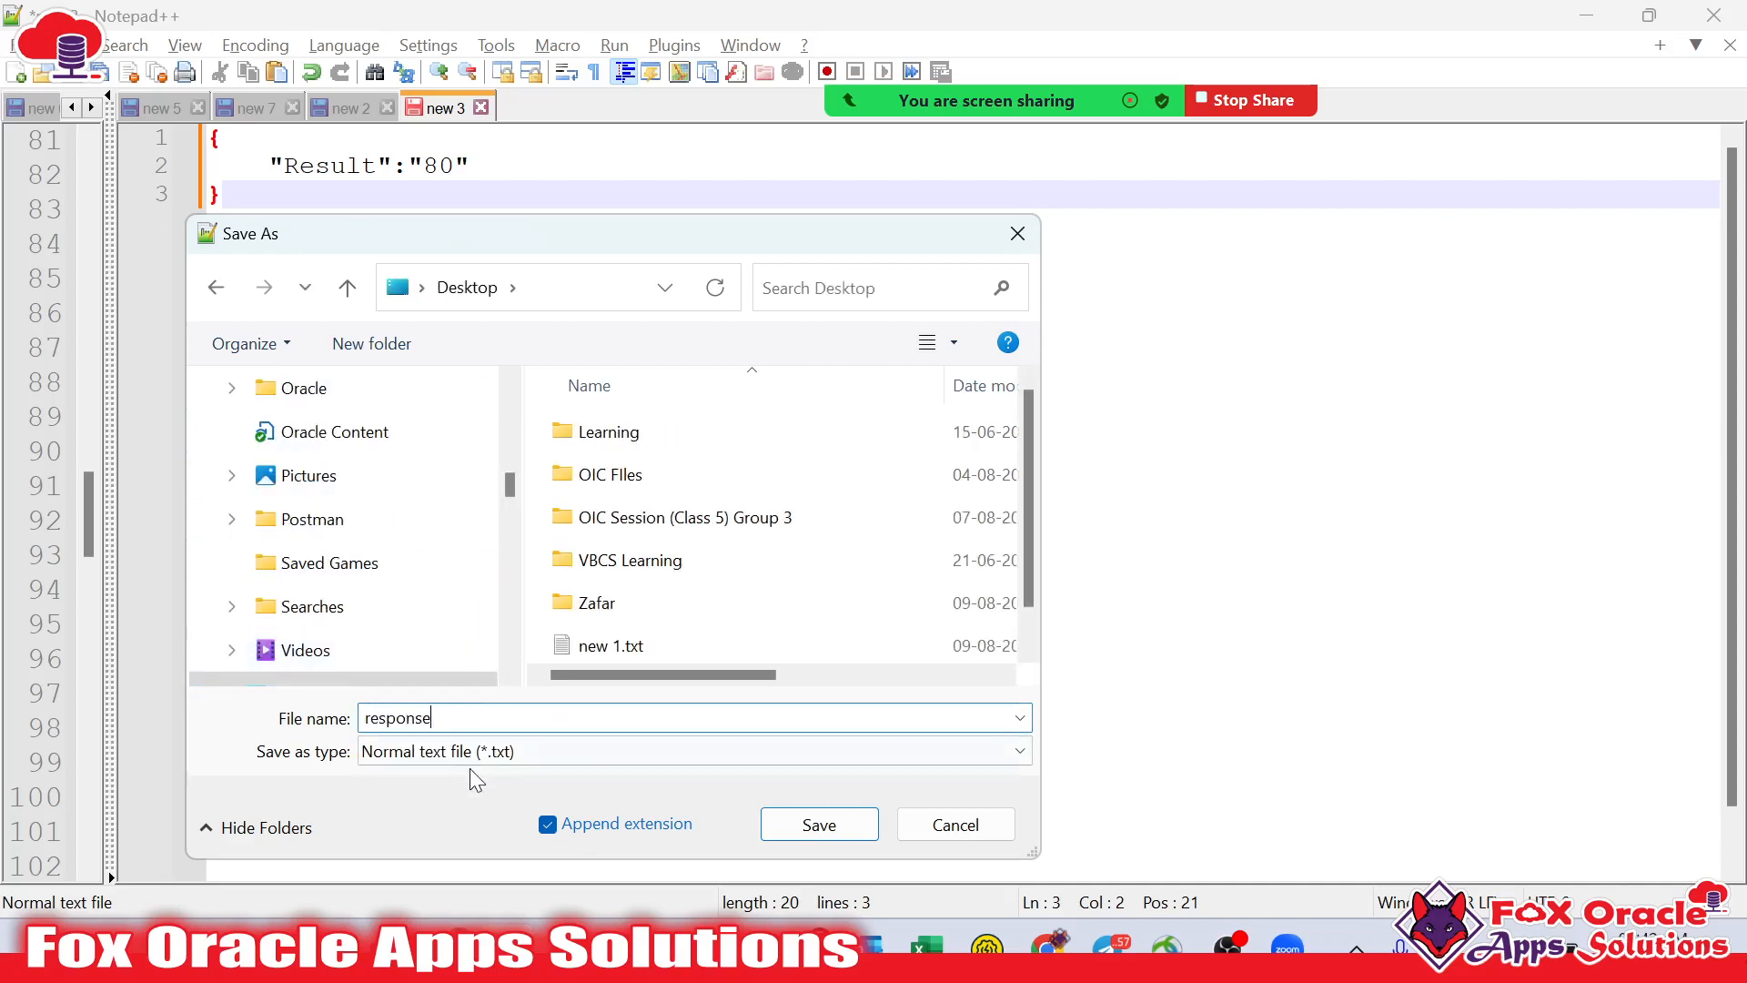
click(499, 751)
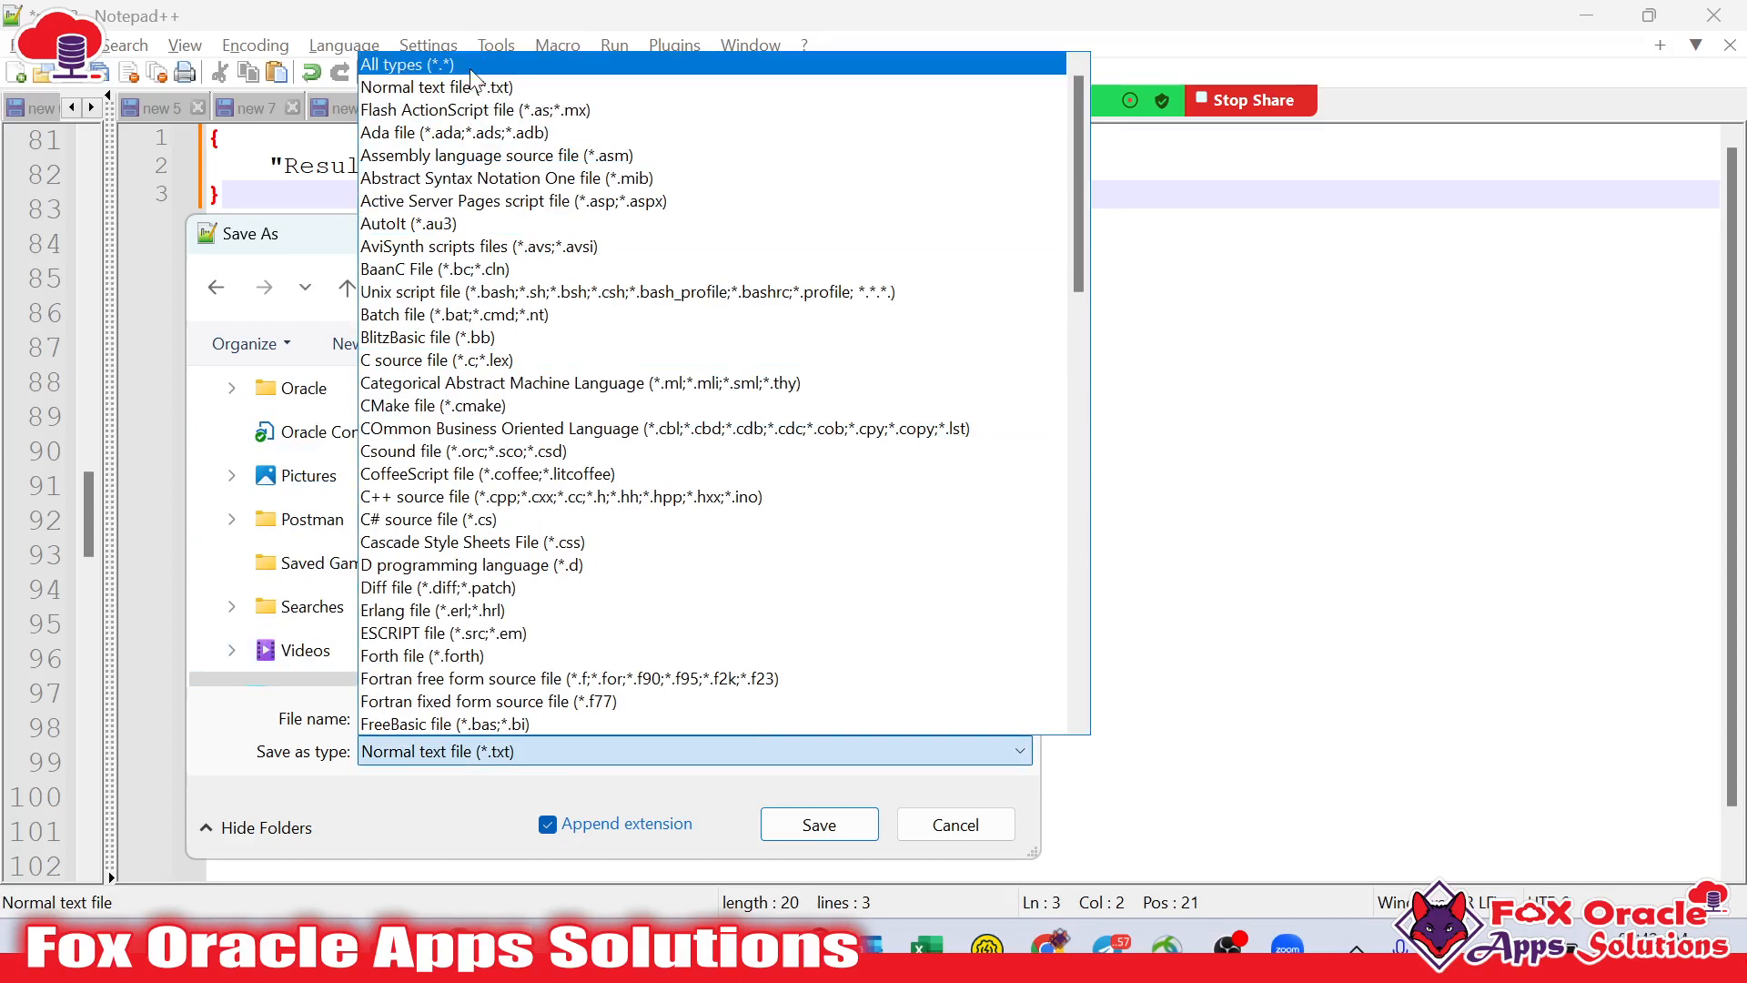
click(409, 63)
double_click(487, 711)
click(492, 711)
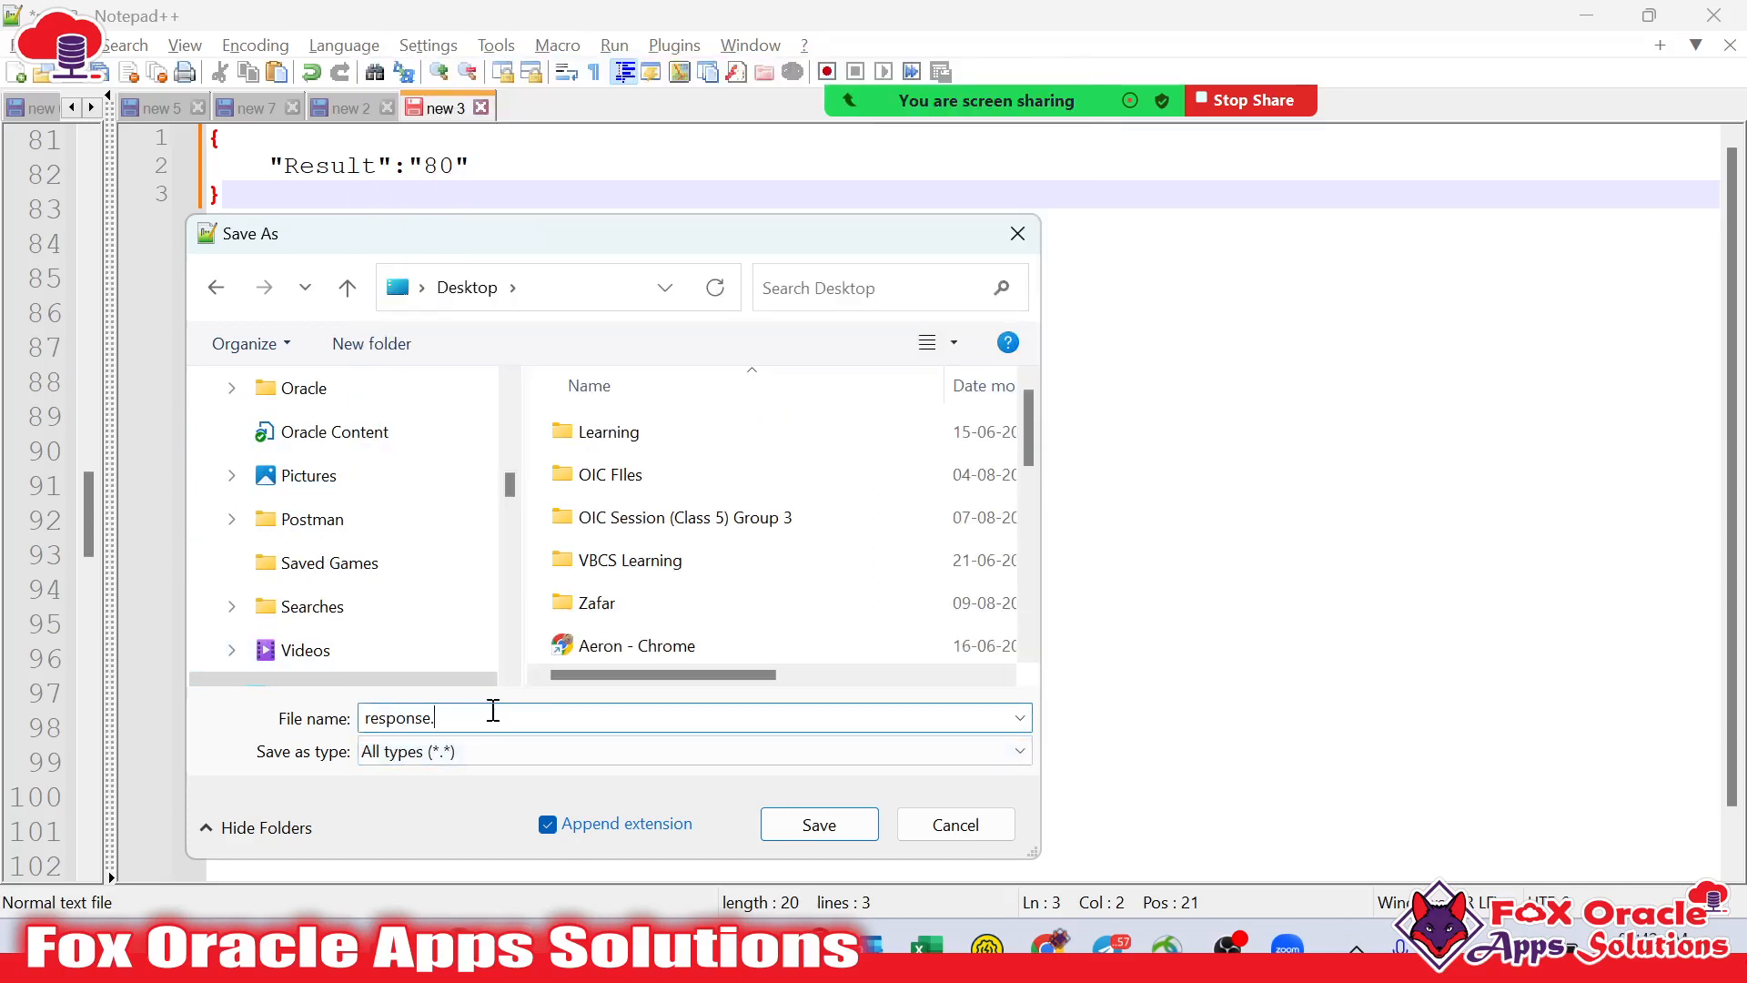
click(816, 824)
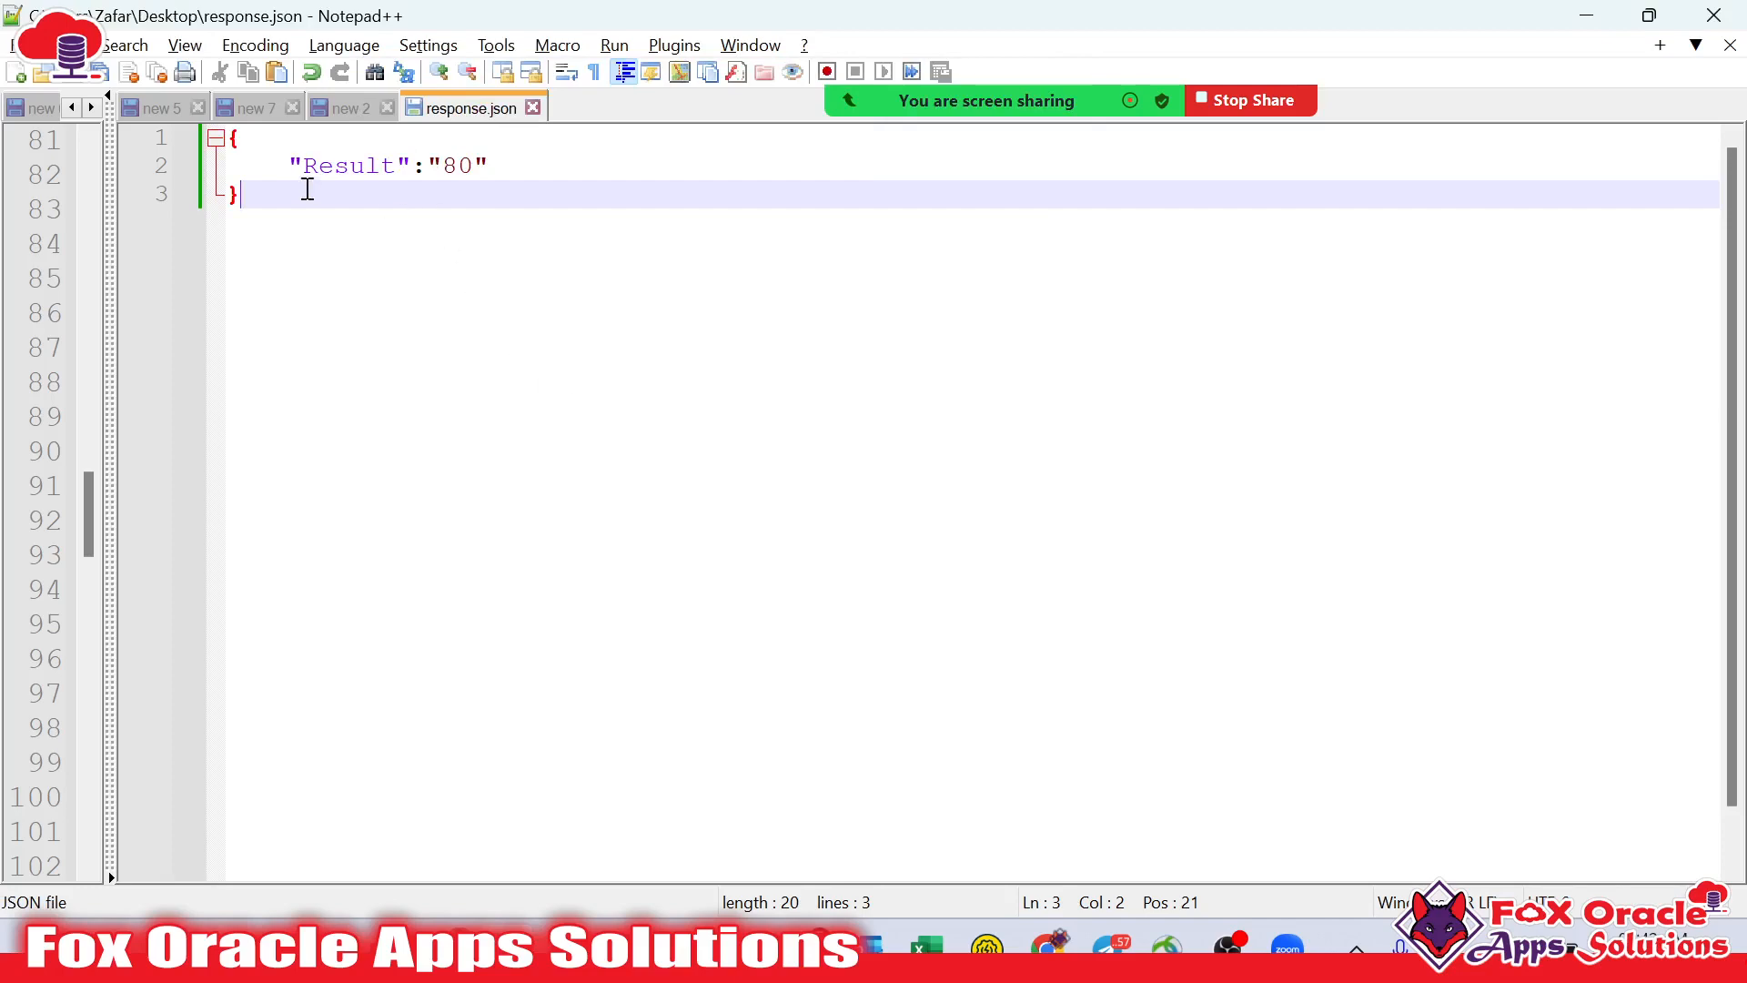
key(ctrl+a)
click(235, 138)
key(ctrl+a)
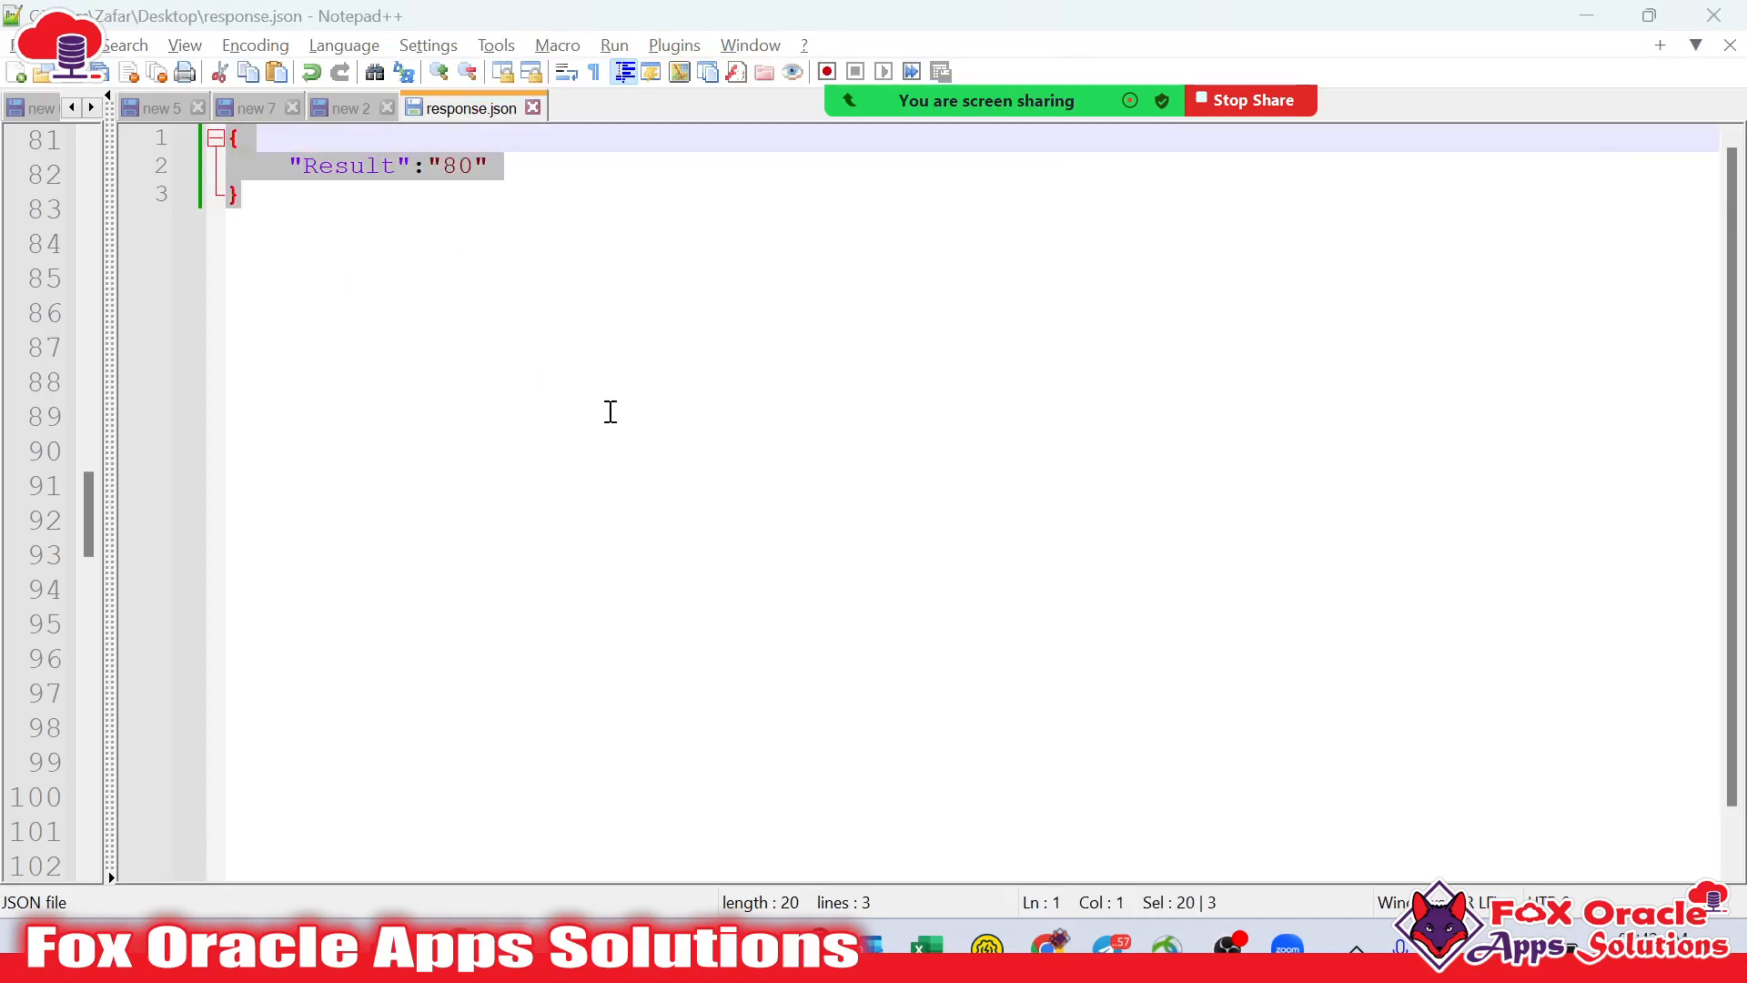
Return to the REST endpoint wizard in the browser and load response.json from the Desktop as the response sample
key(alt+Tab)
click(740, 636)
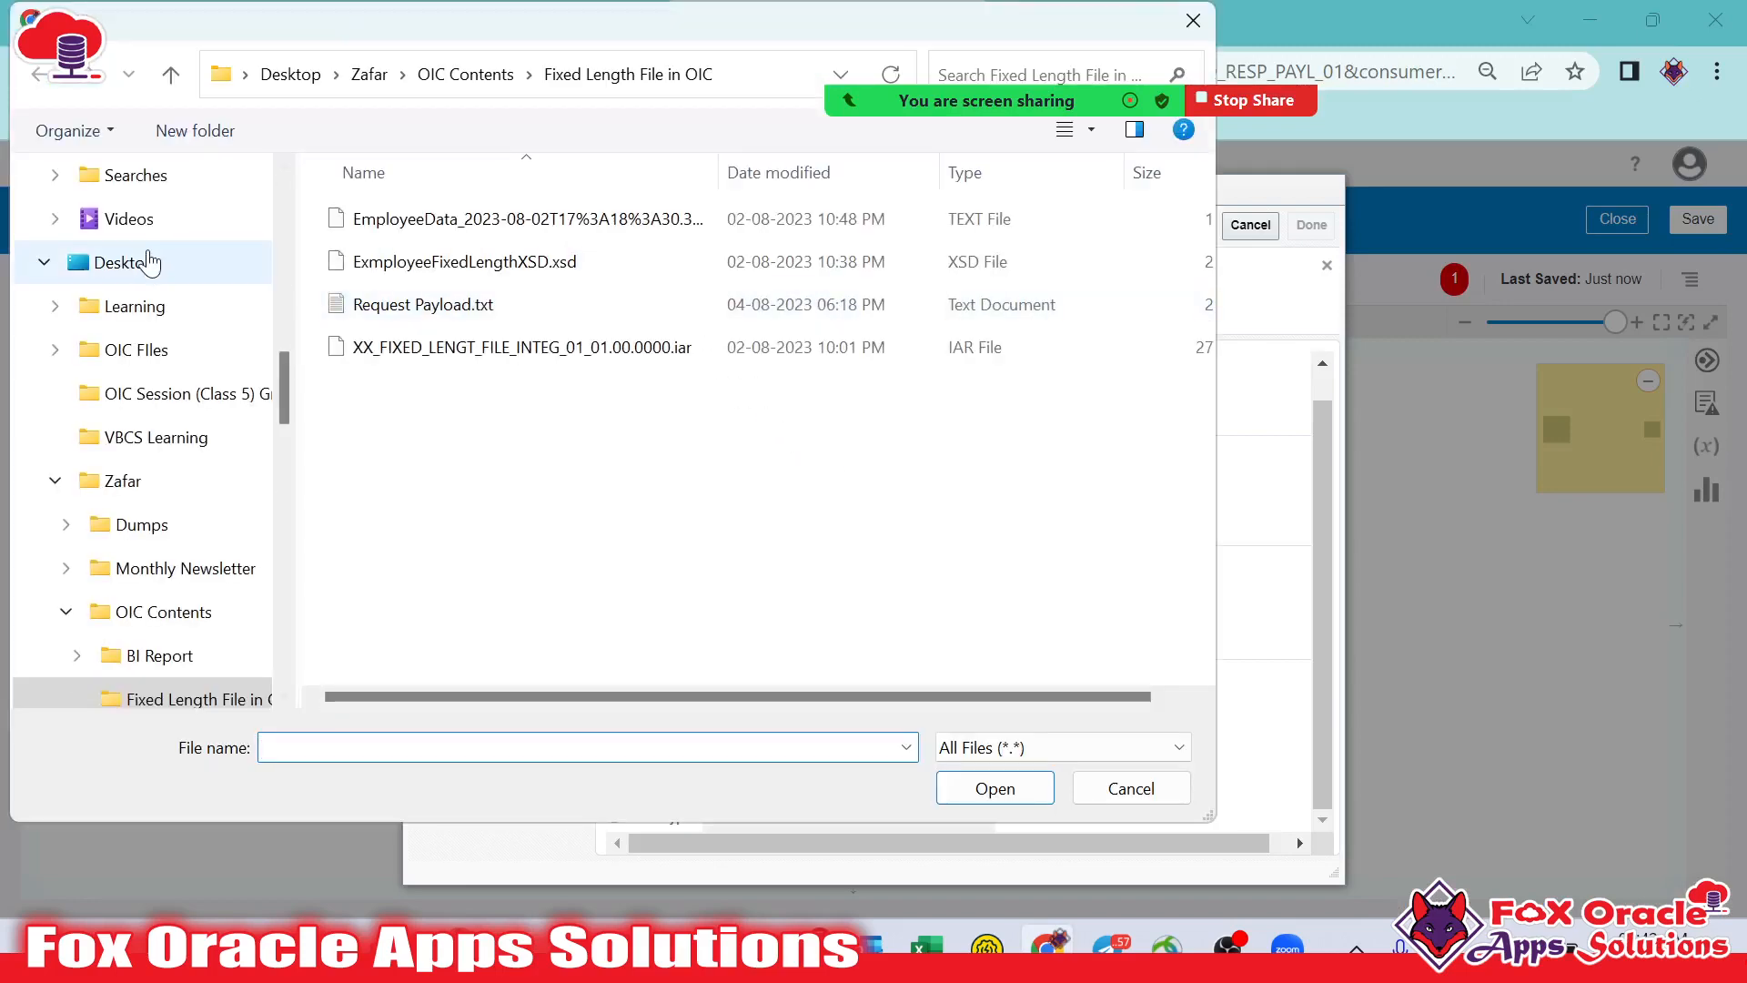
click(153, 265)
scroll(515, 467, down, 3)
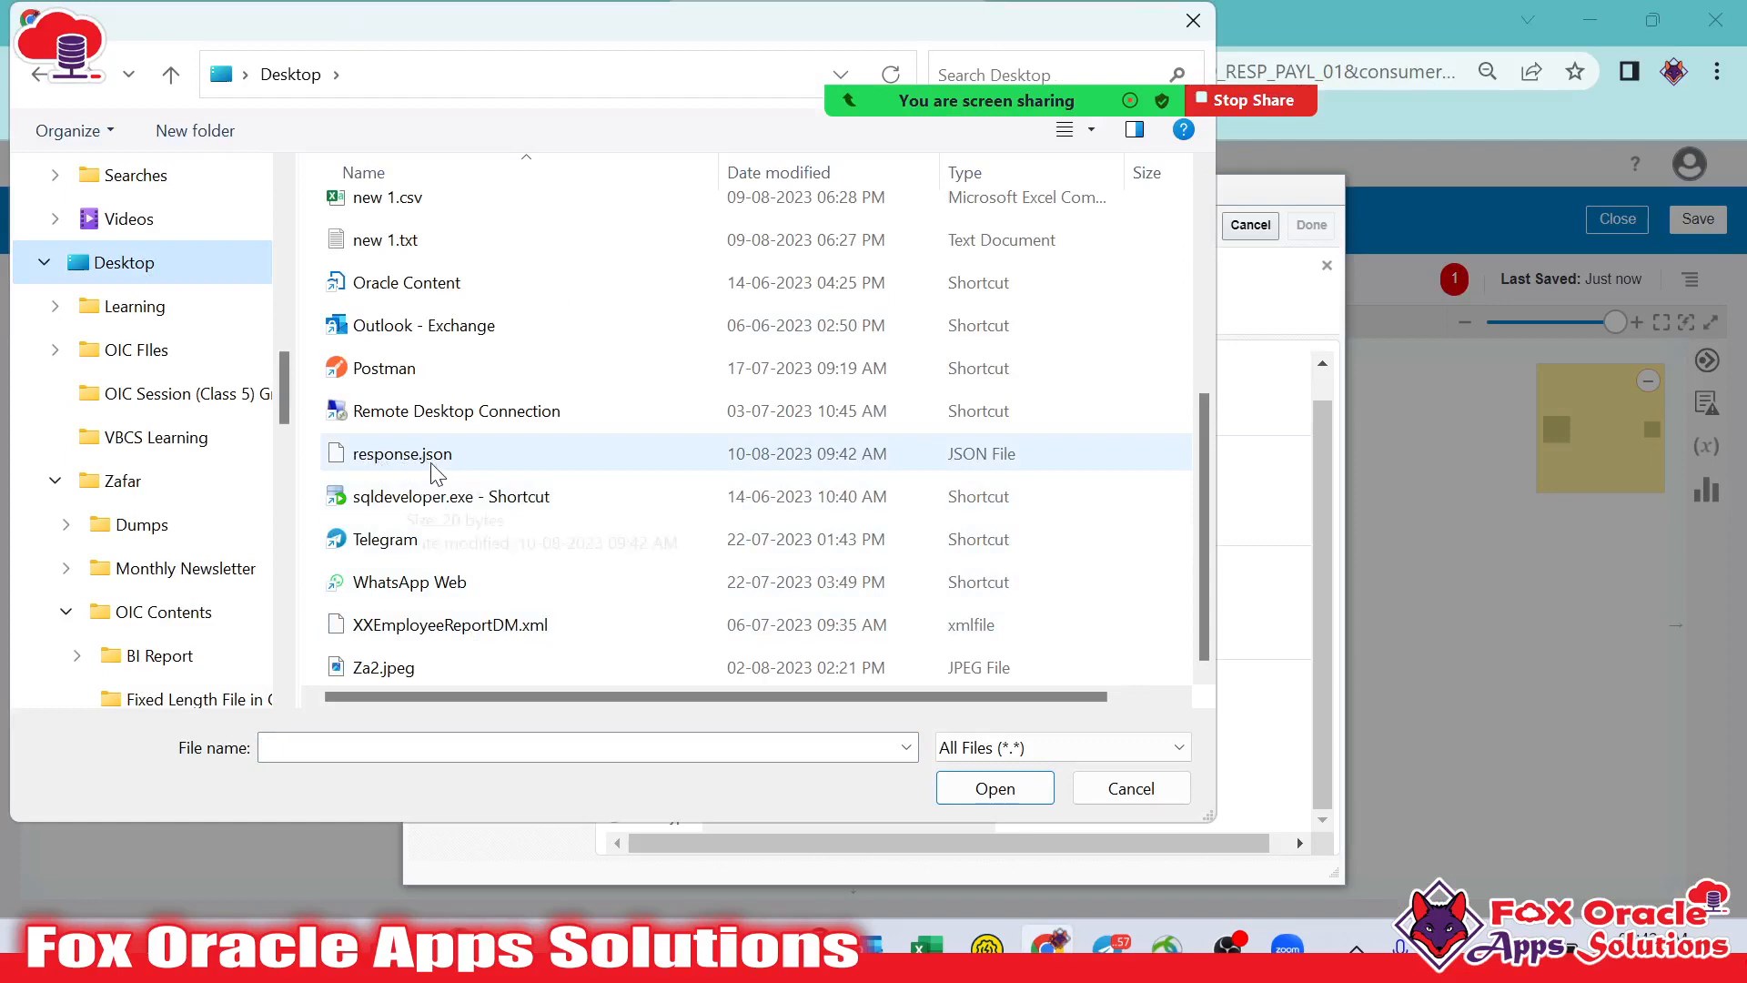
click(828, 455)
click(976, 792)
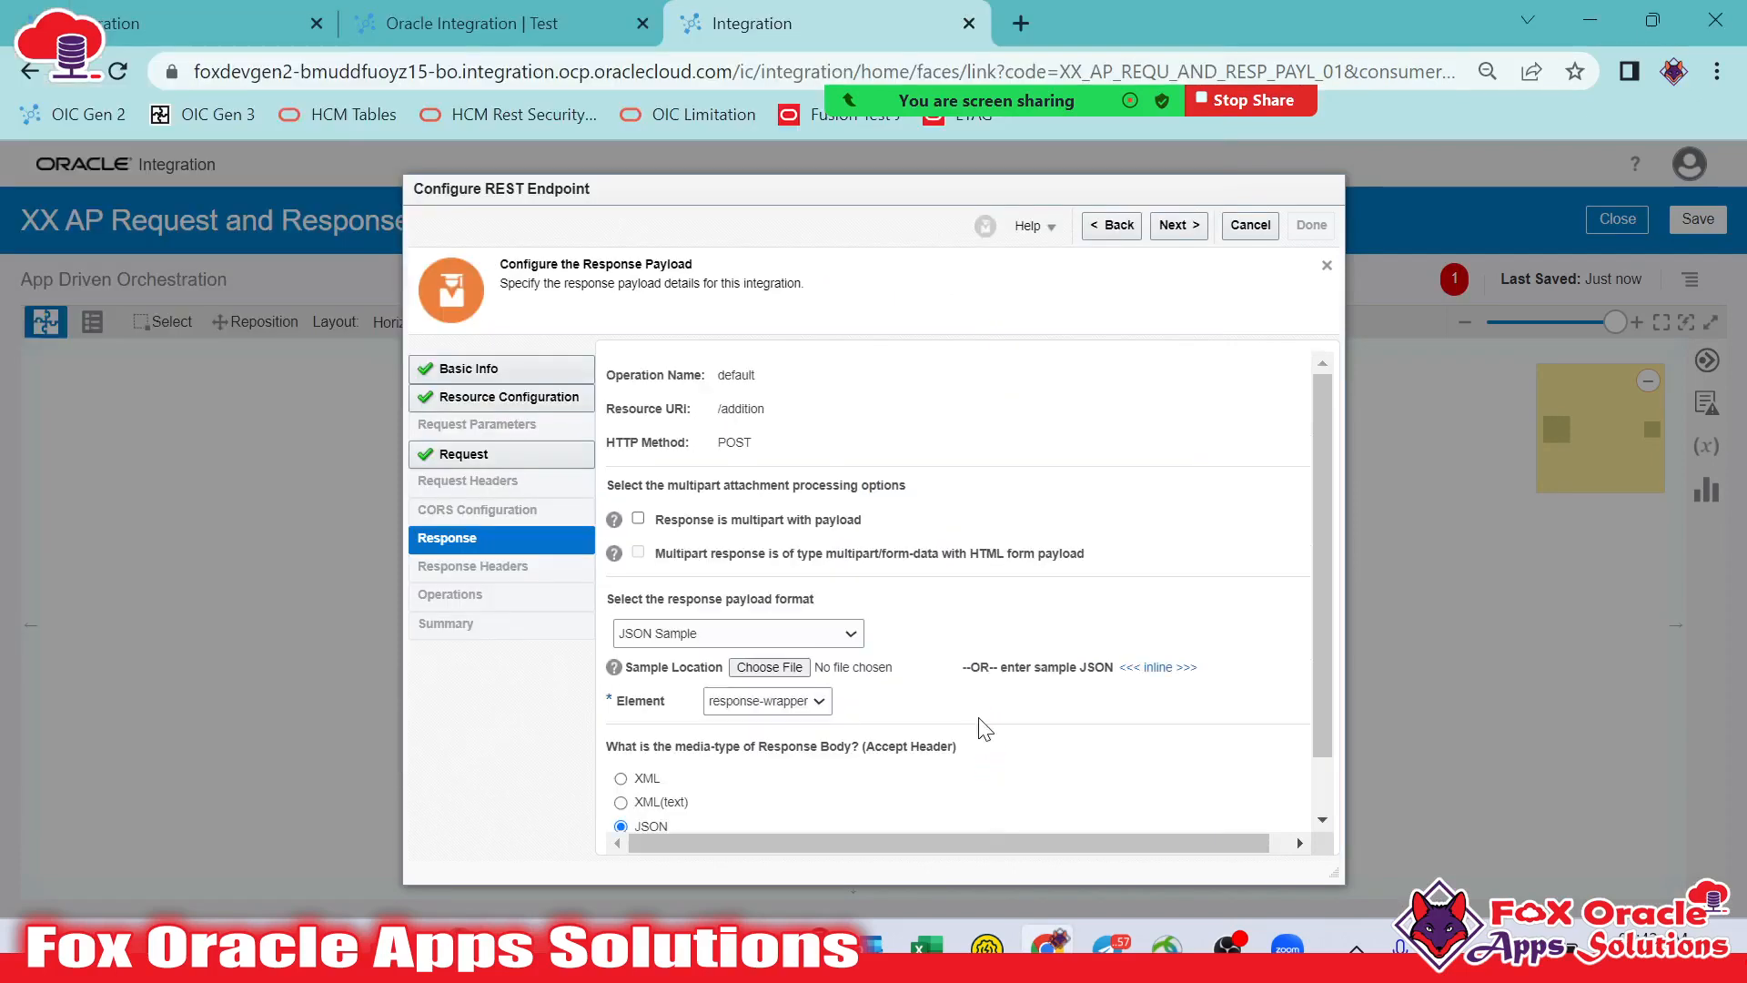
Open the inline response sample to check the JSON loaded from the file, and close it without changes
scroll(810, 657, down, 1)
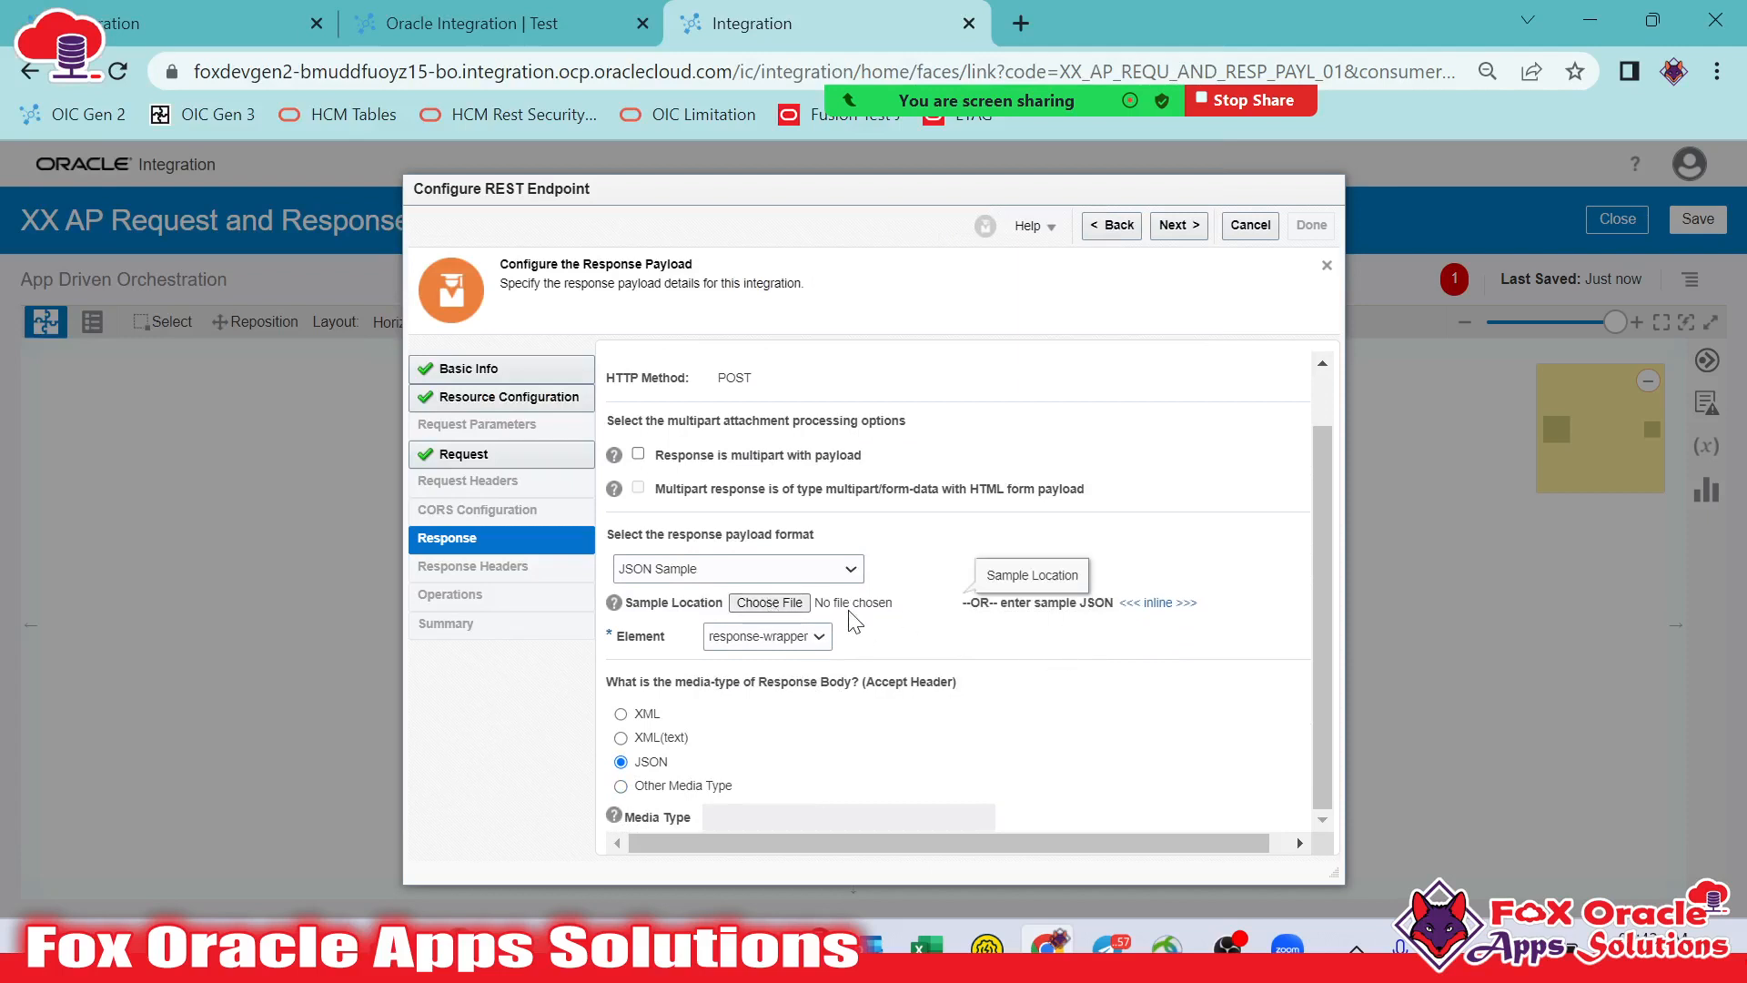
click(1154, 601)
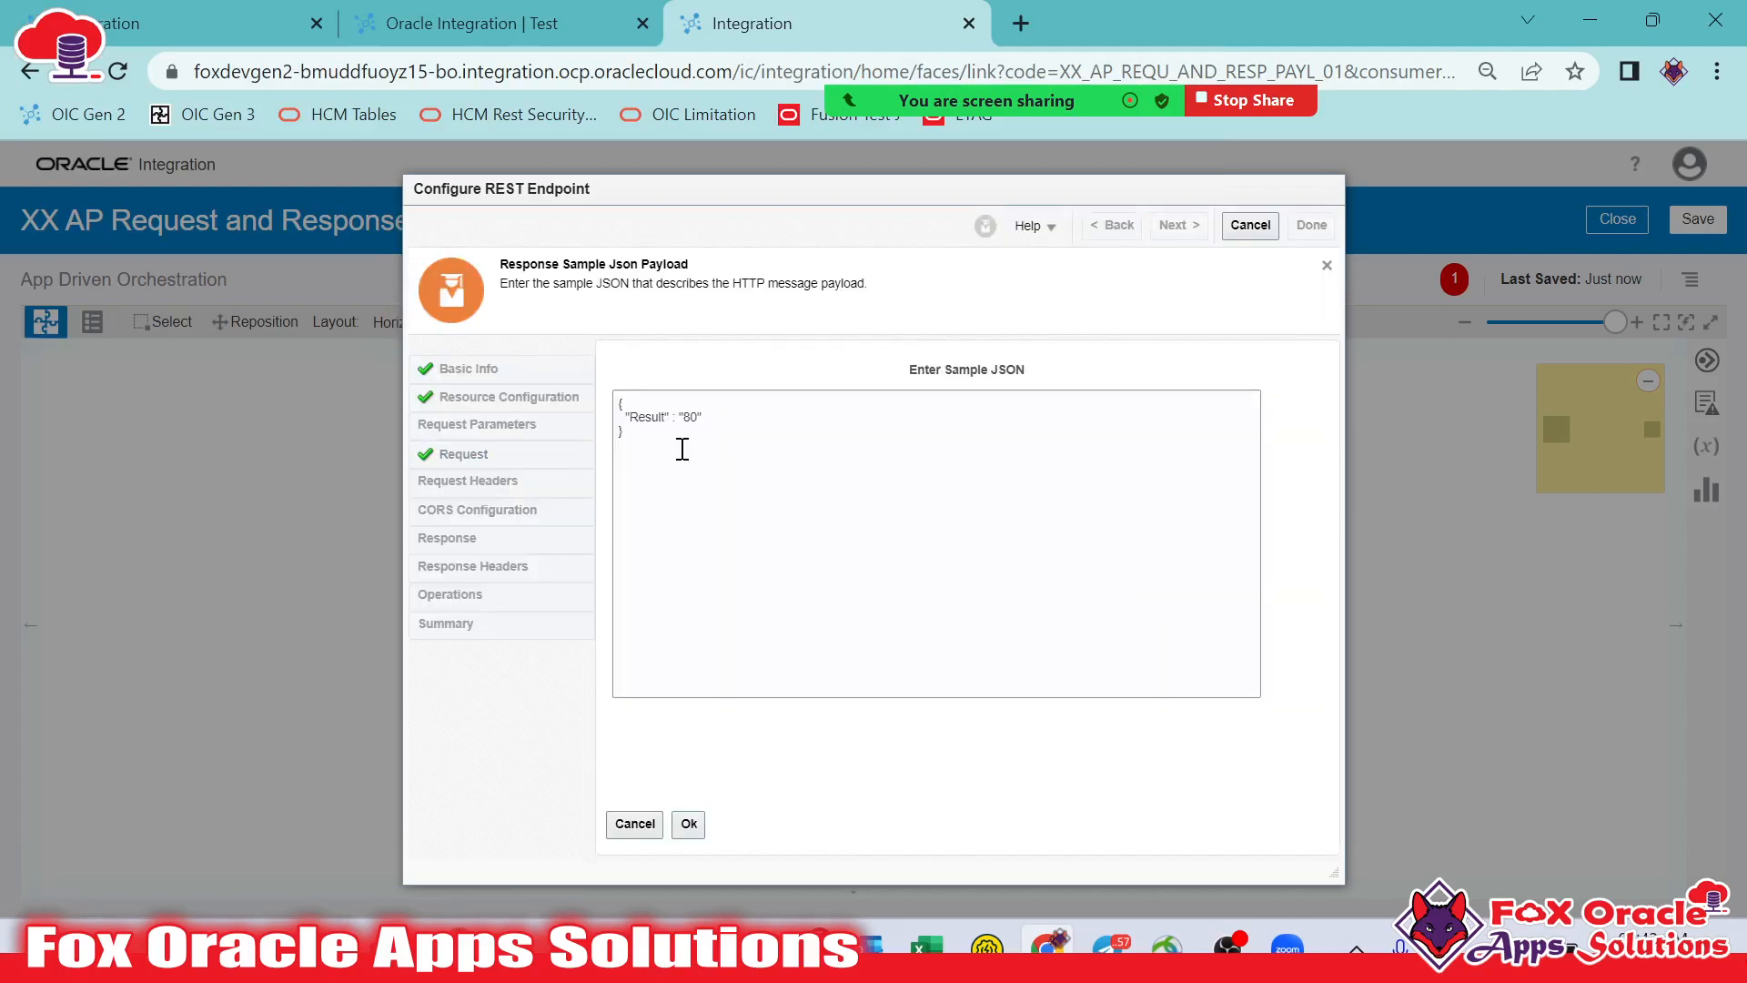
drag(682, 449, 608, 389)
click(644, 439)
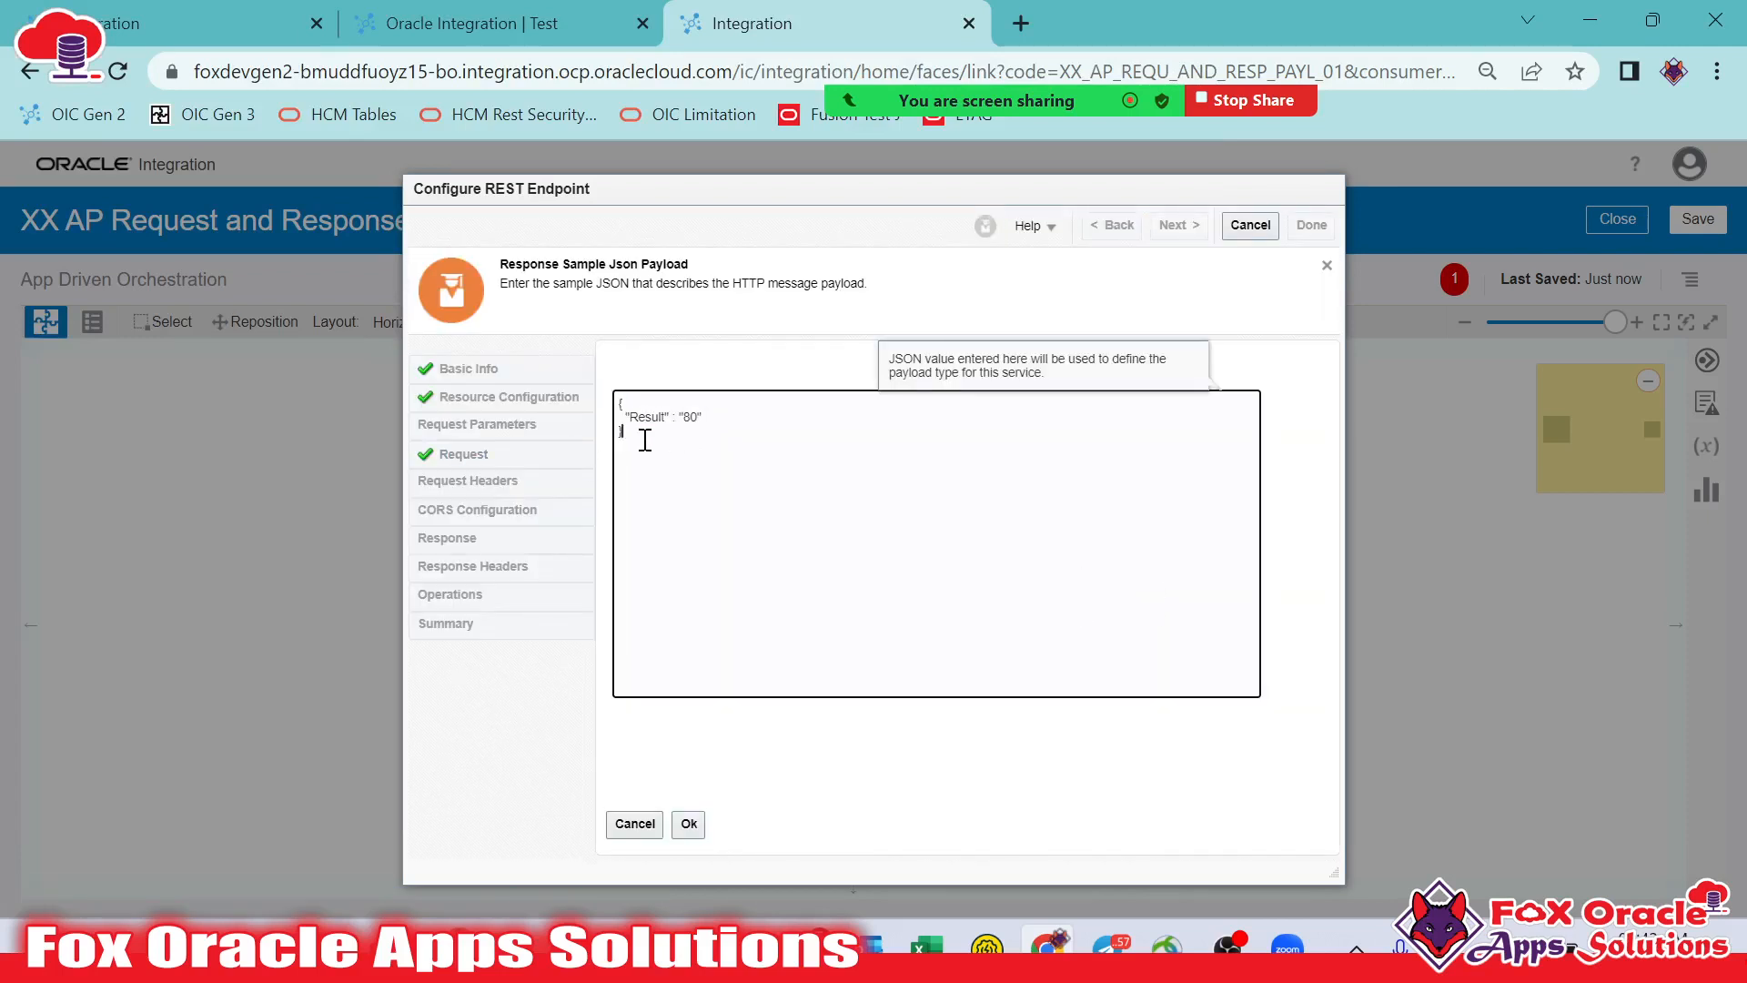
click(648, 819)
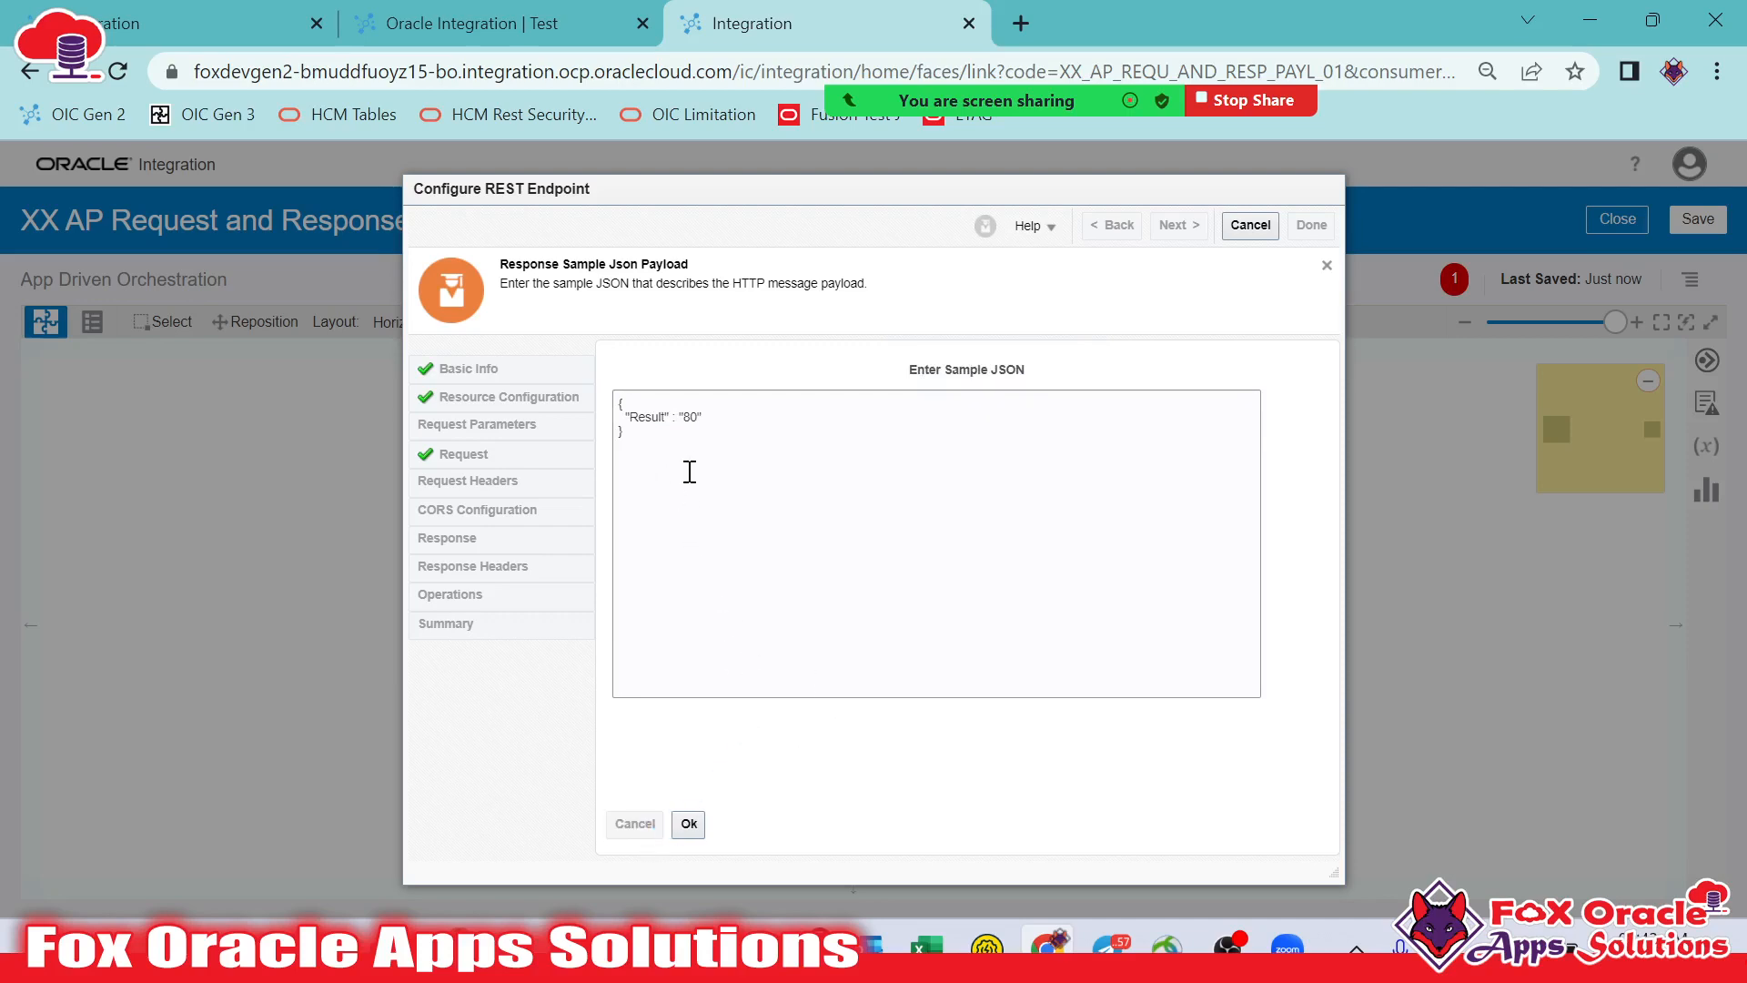
drag(675, 439, 652, 423)
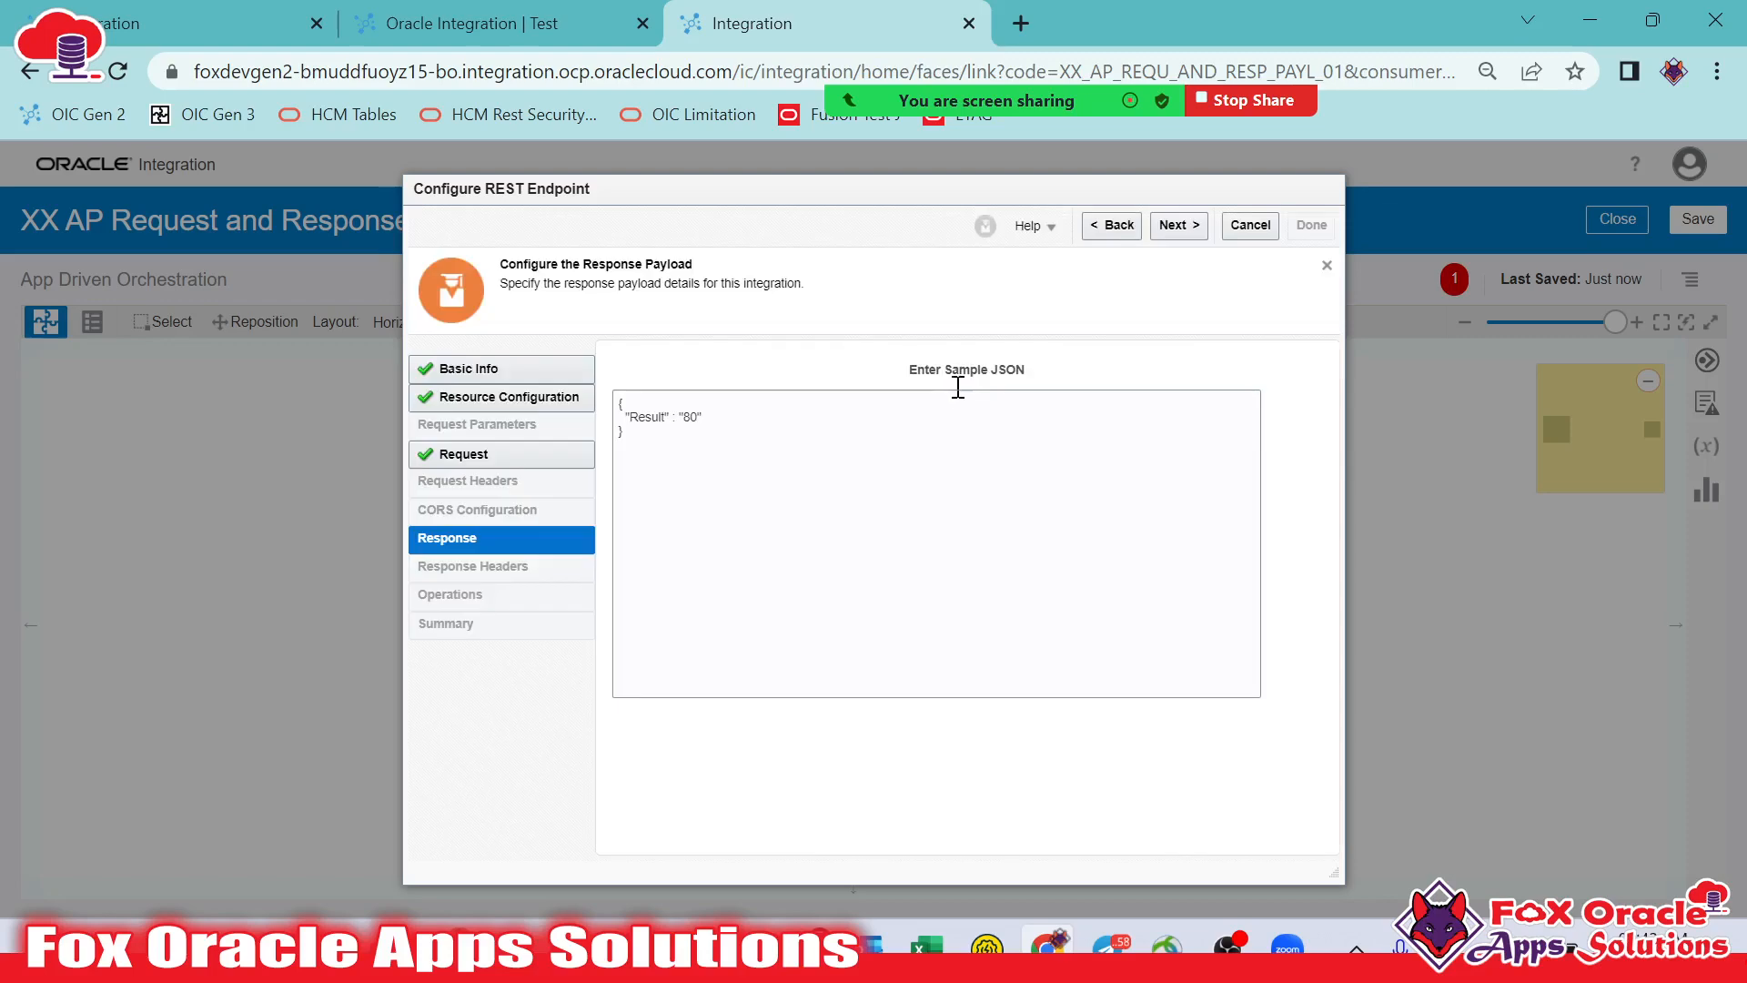
Complete the startREST endpoint configuration and save the integration
click(498, 554)
click(1176, 226)
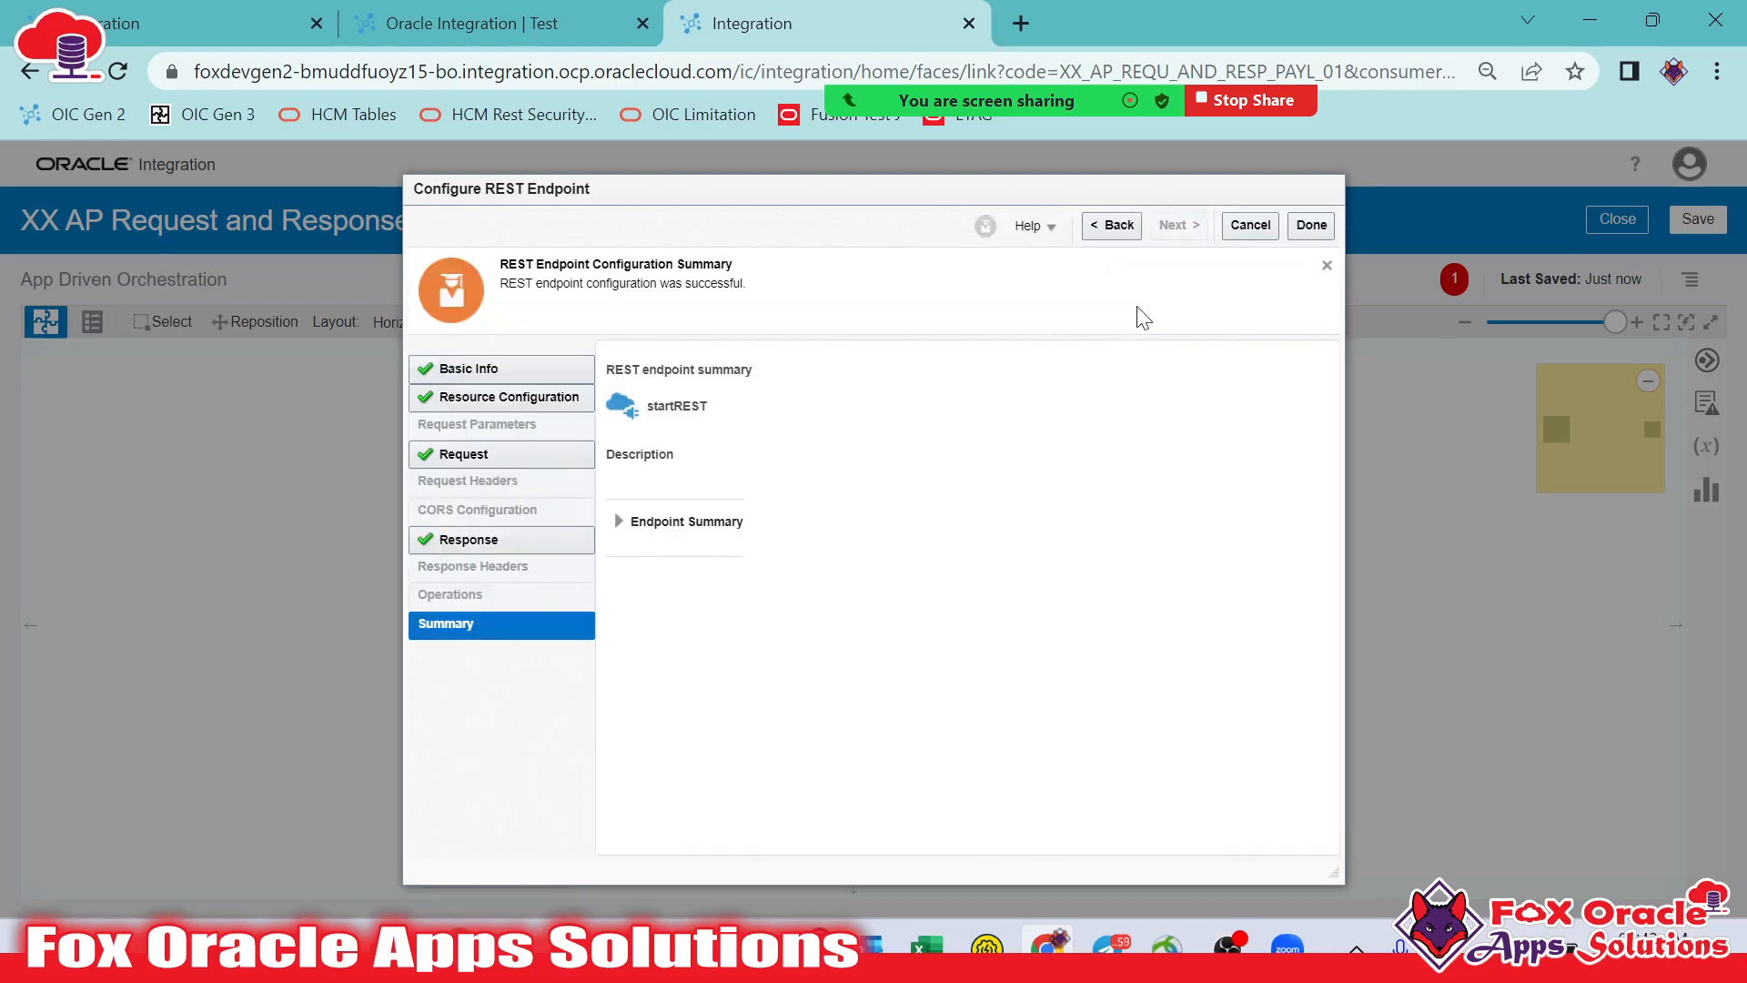
click(1310, 226)
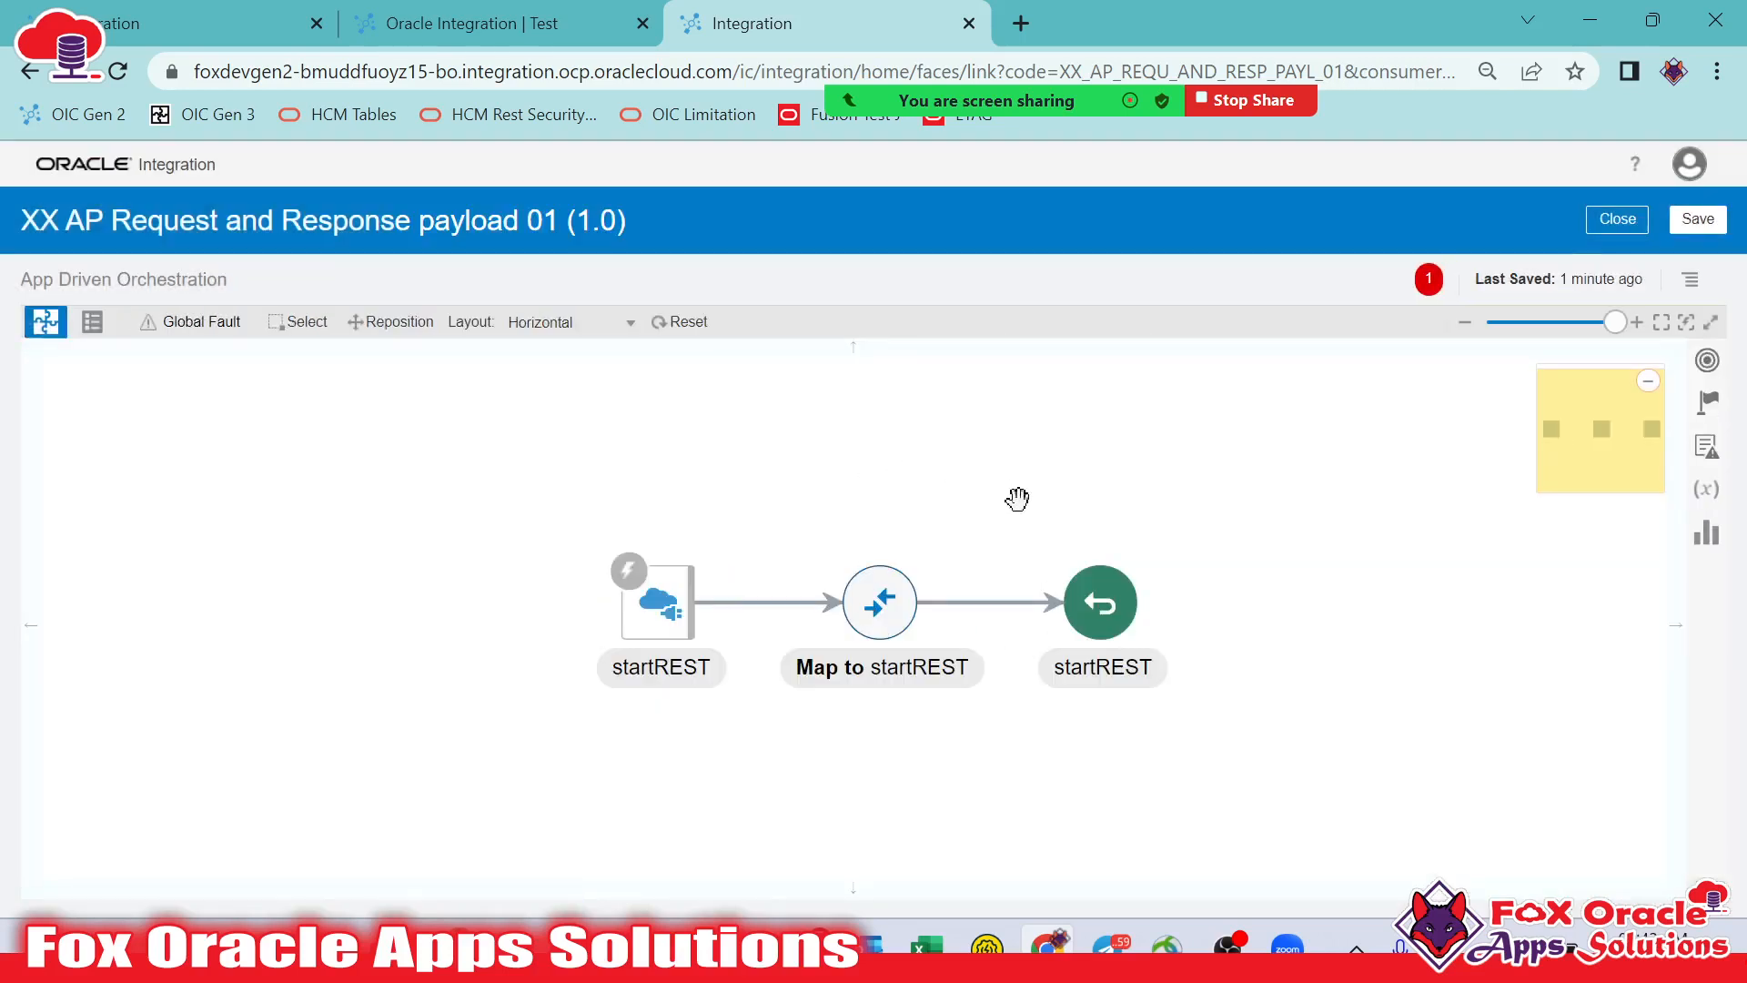
click(1692, 223)
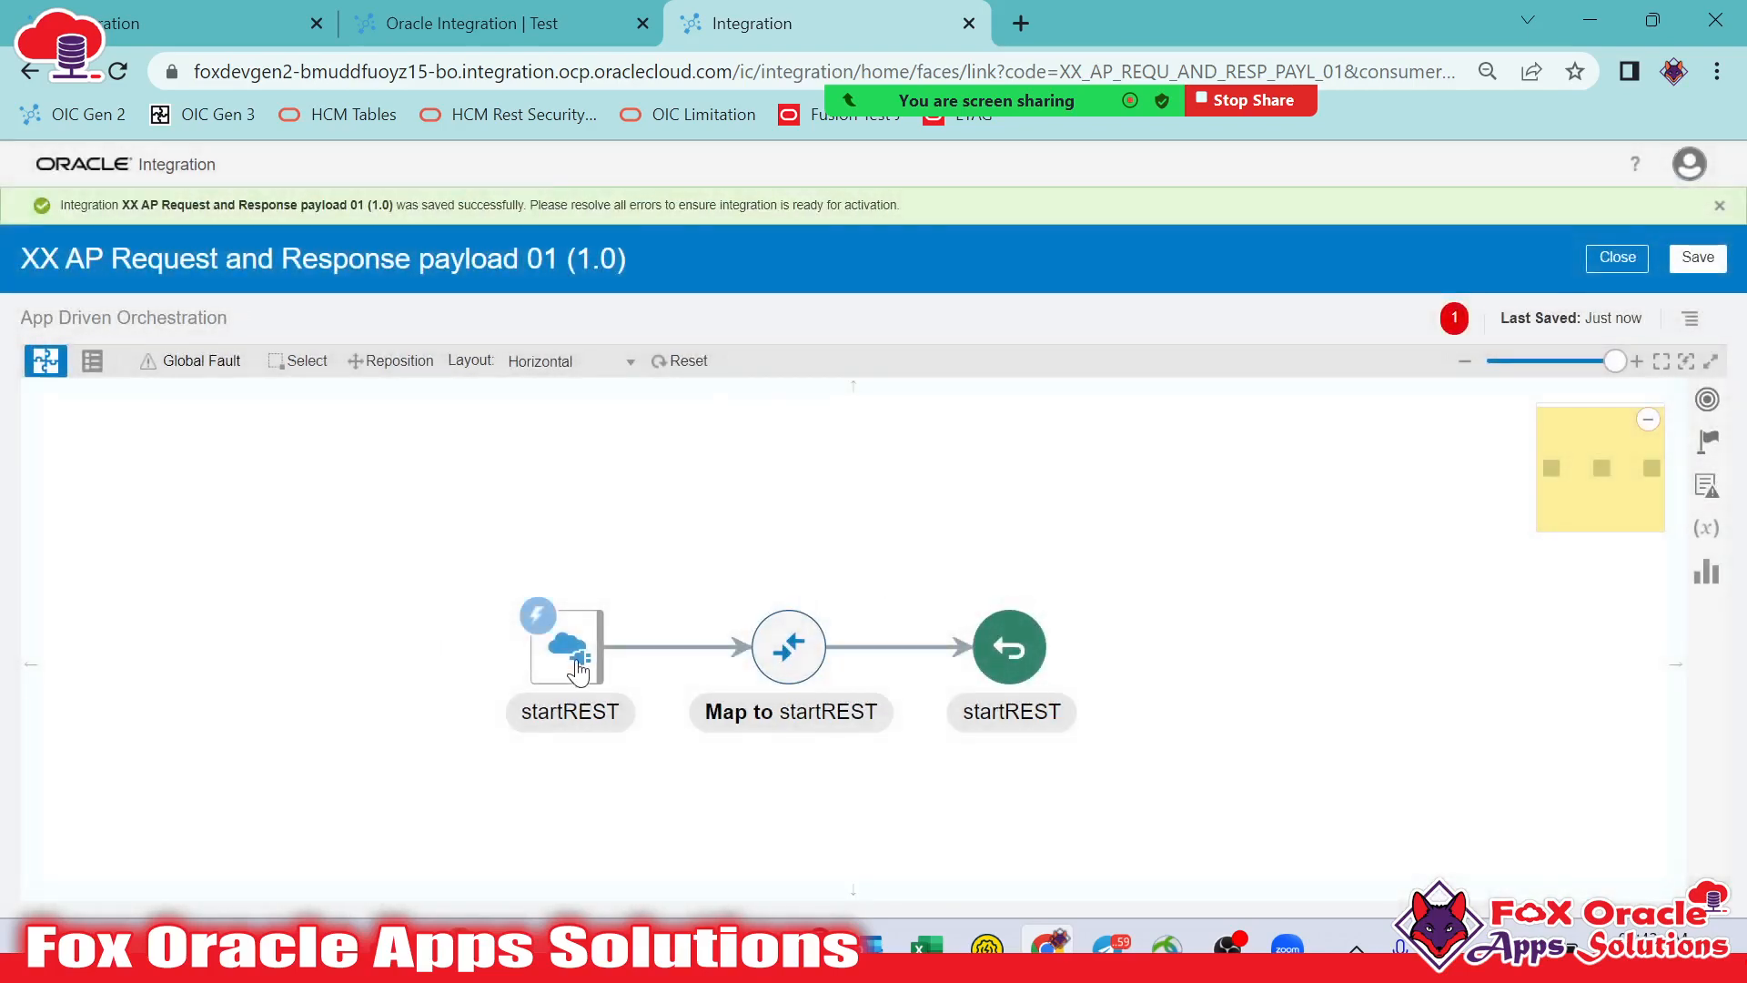
Switch to the test page of the earlier request payload integration and go back to the integrations list
click(577, 671)
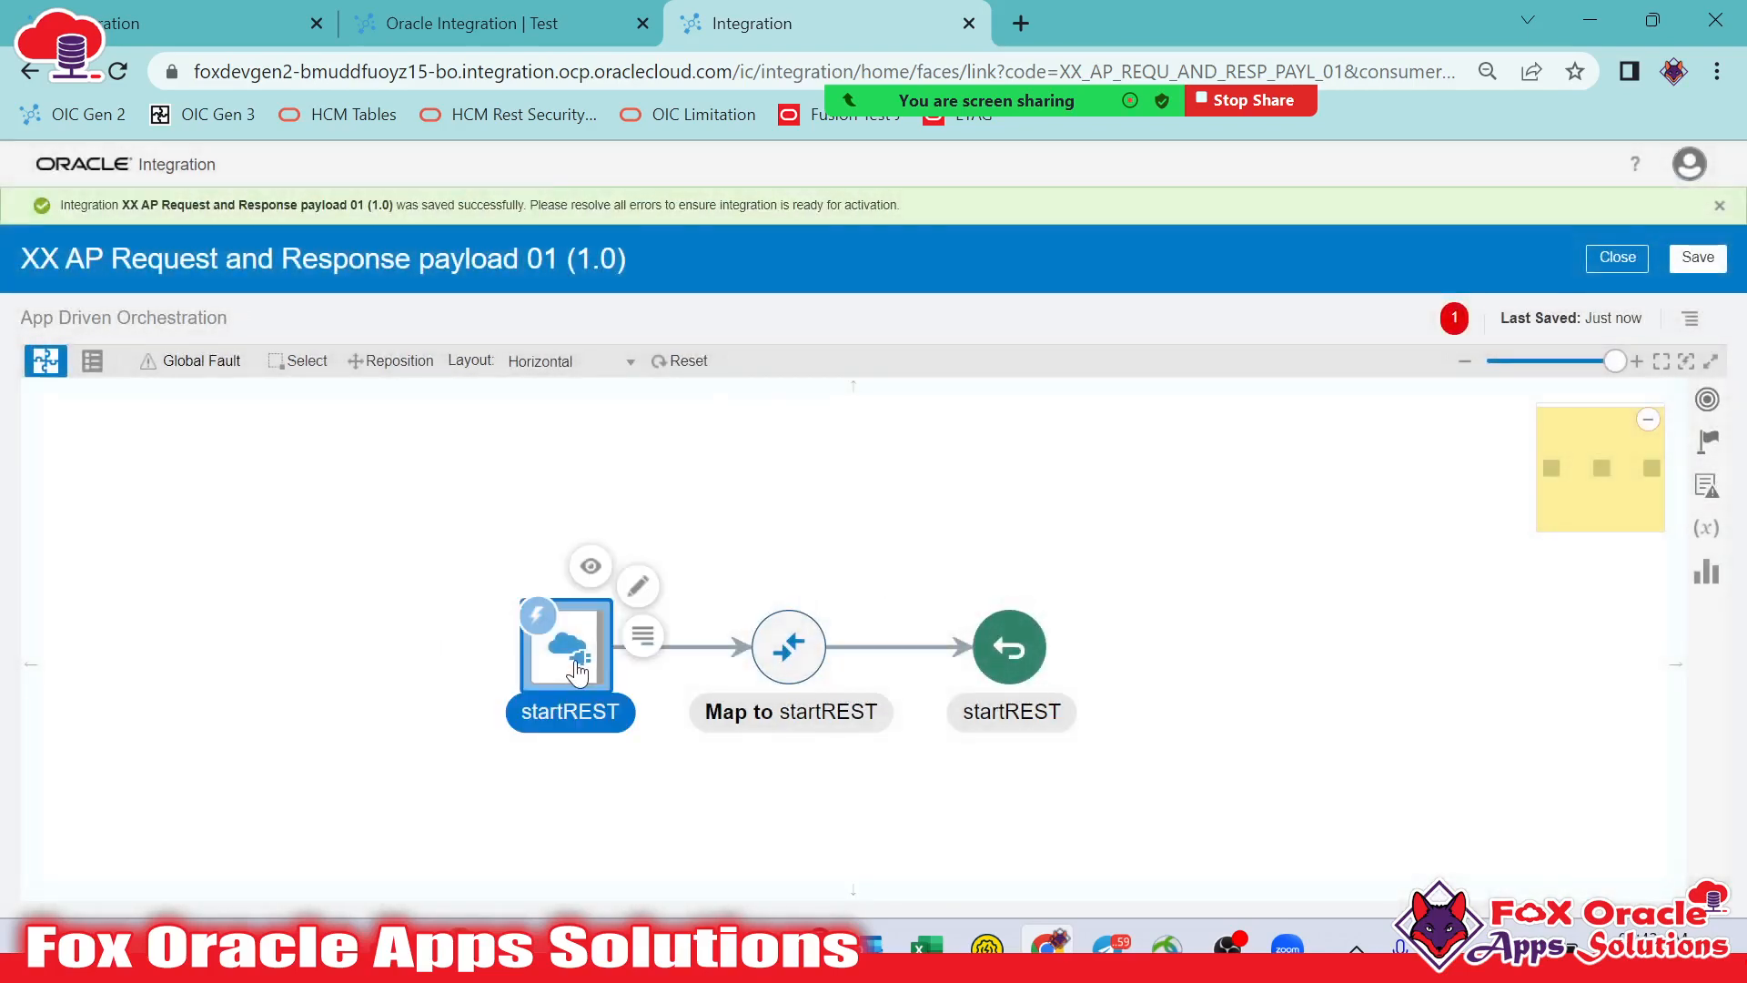
click(503, 30)
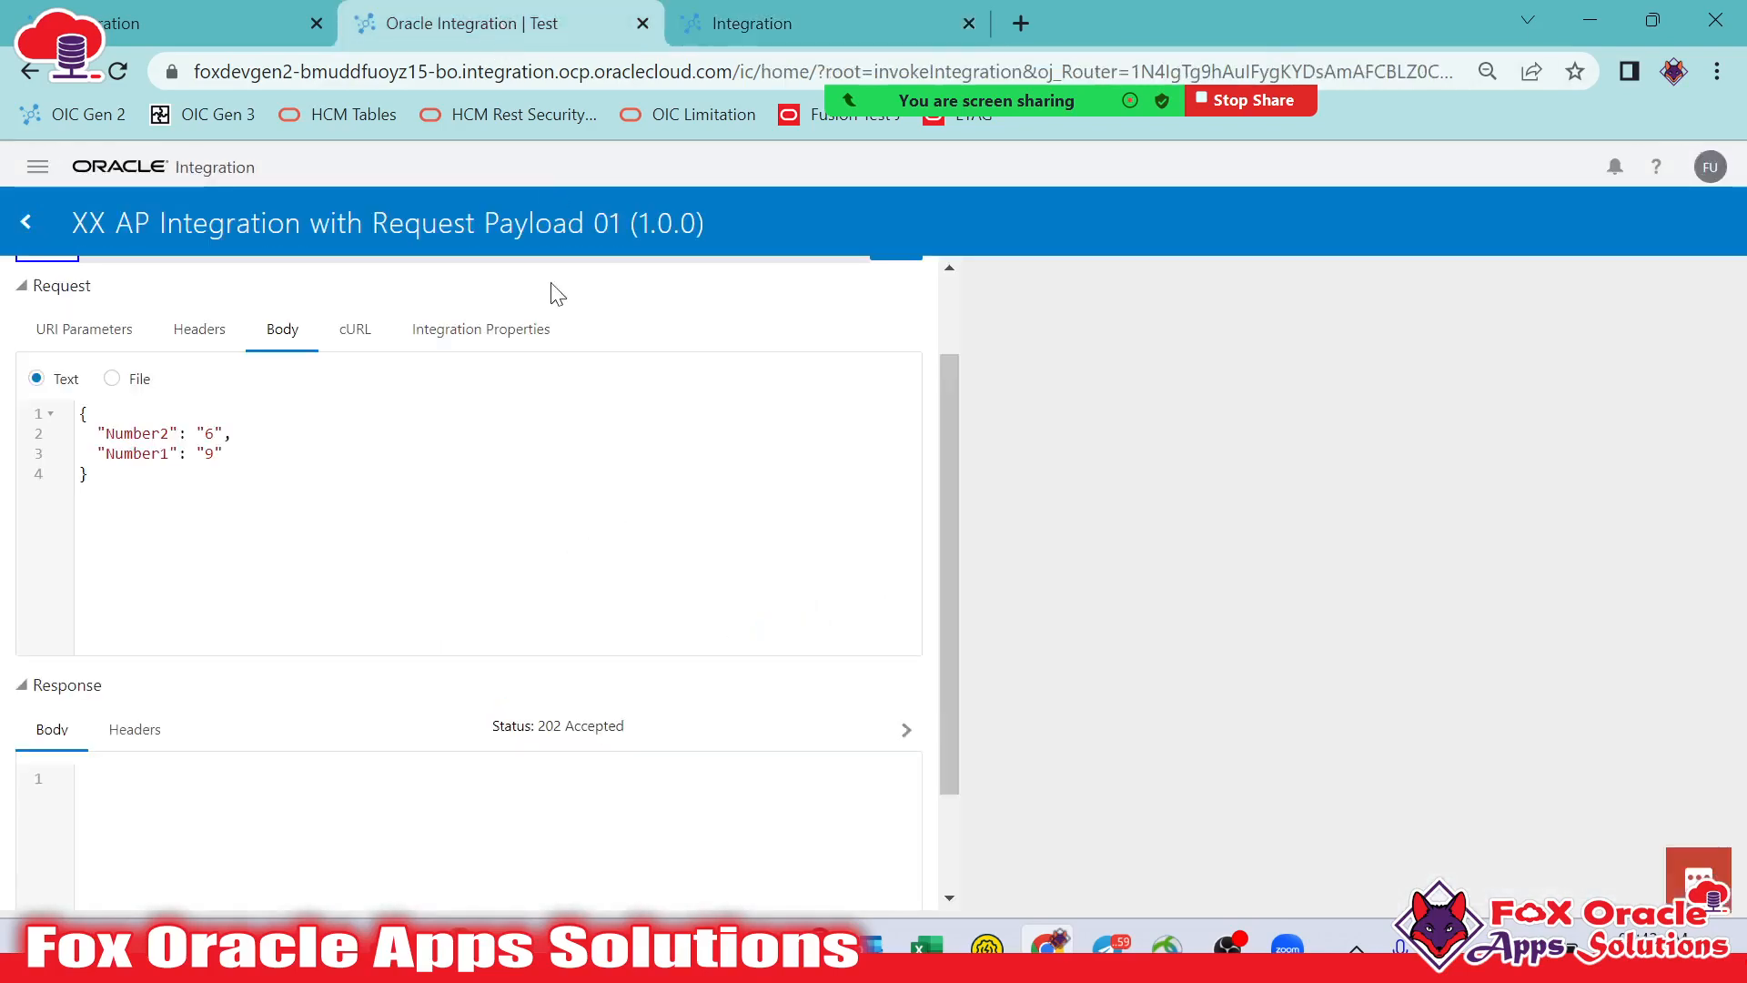
click(16, 223)
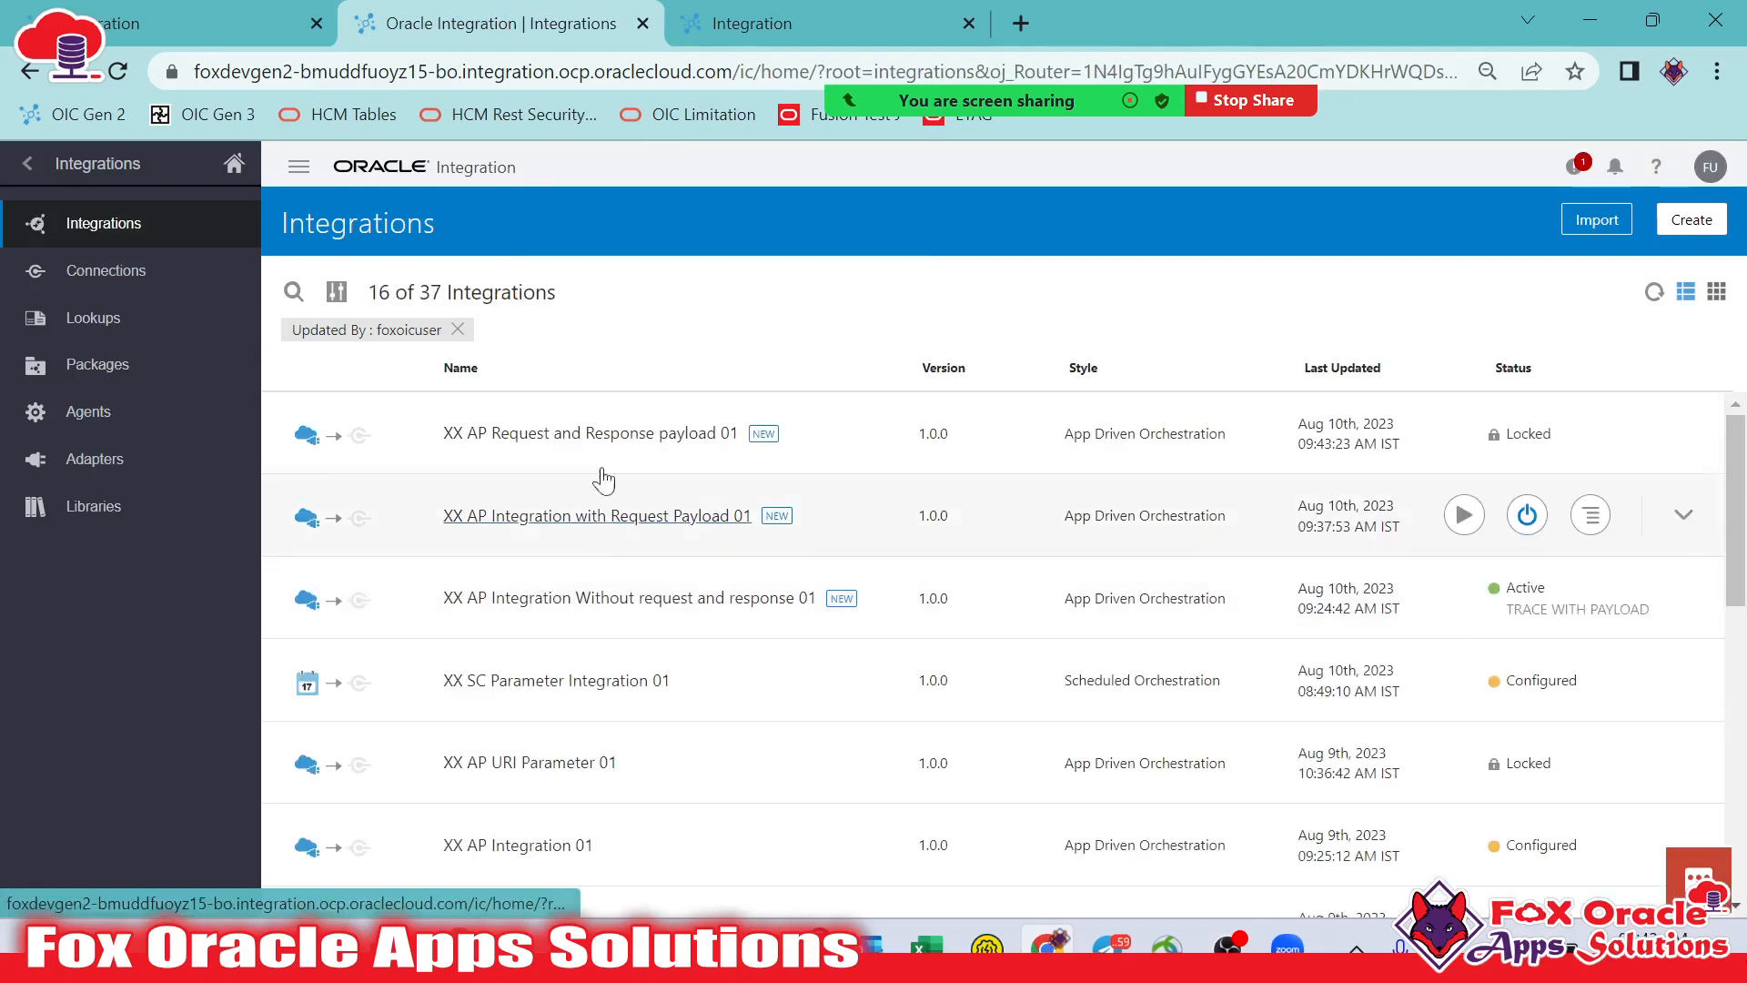
Open the XX AP Integration with Request Payload 01 flow, reset its layout to view its end node, and return to the request and response integration
click(624, 522)
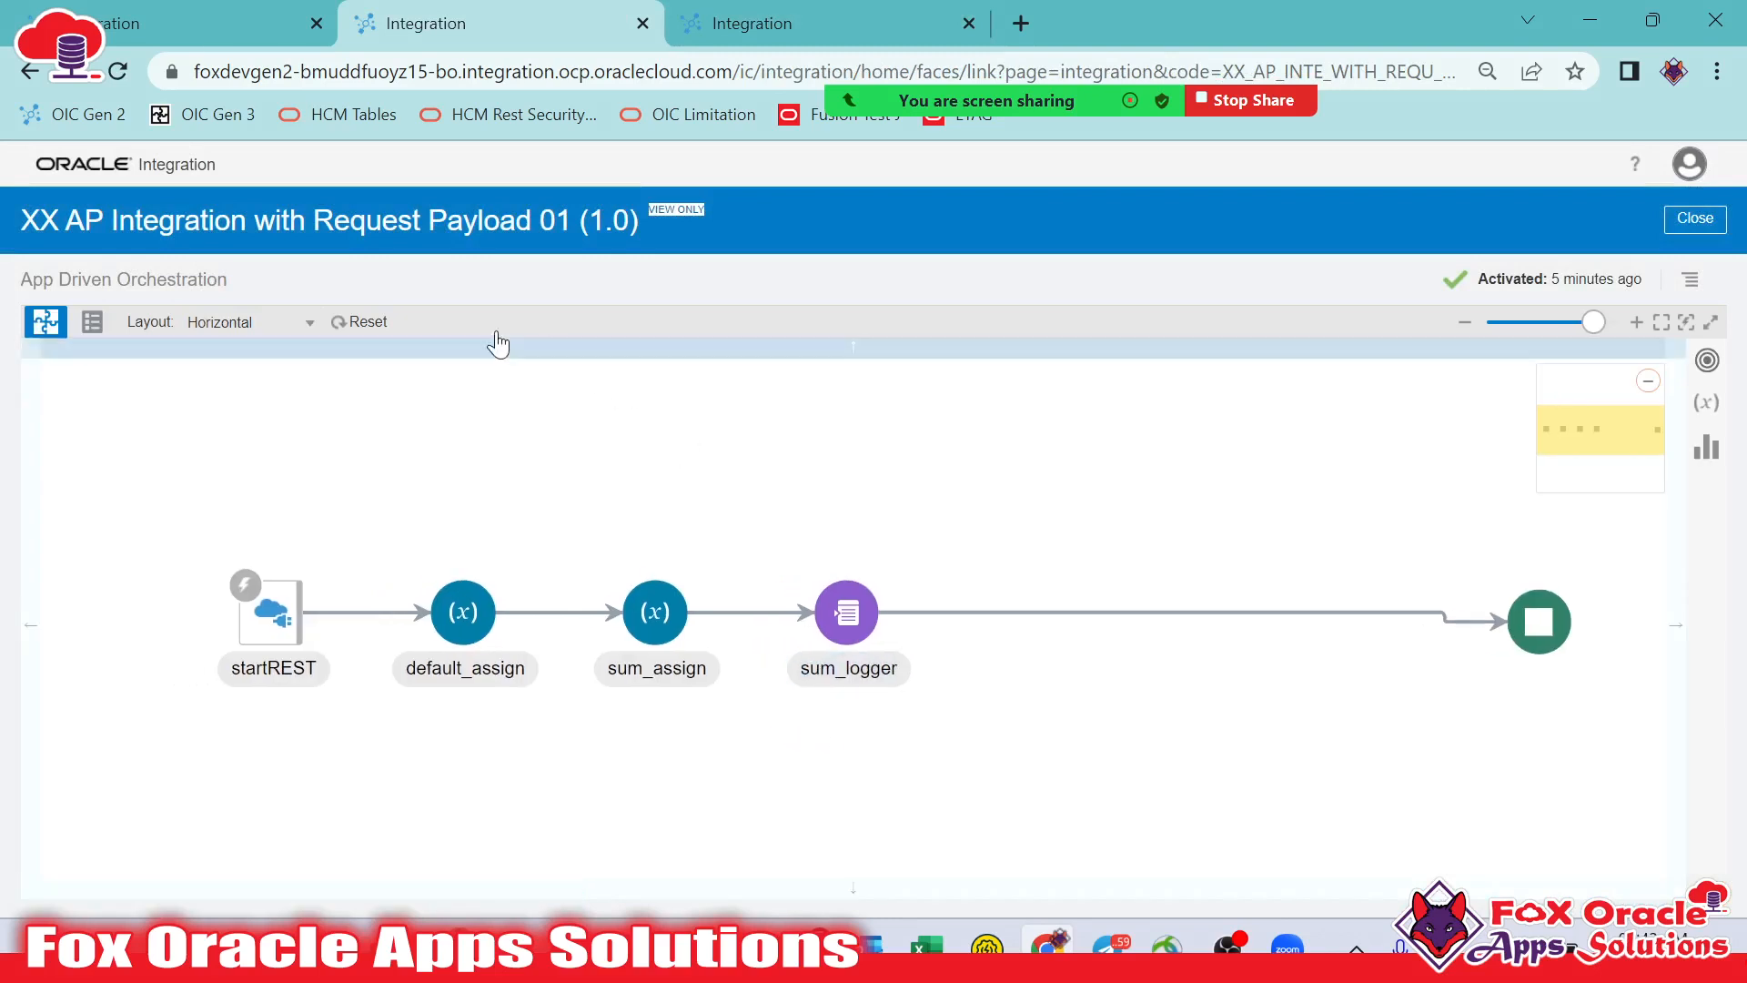
click(355, 321)
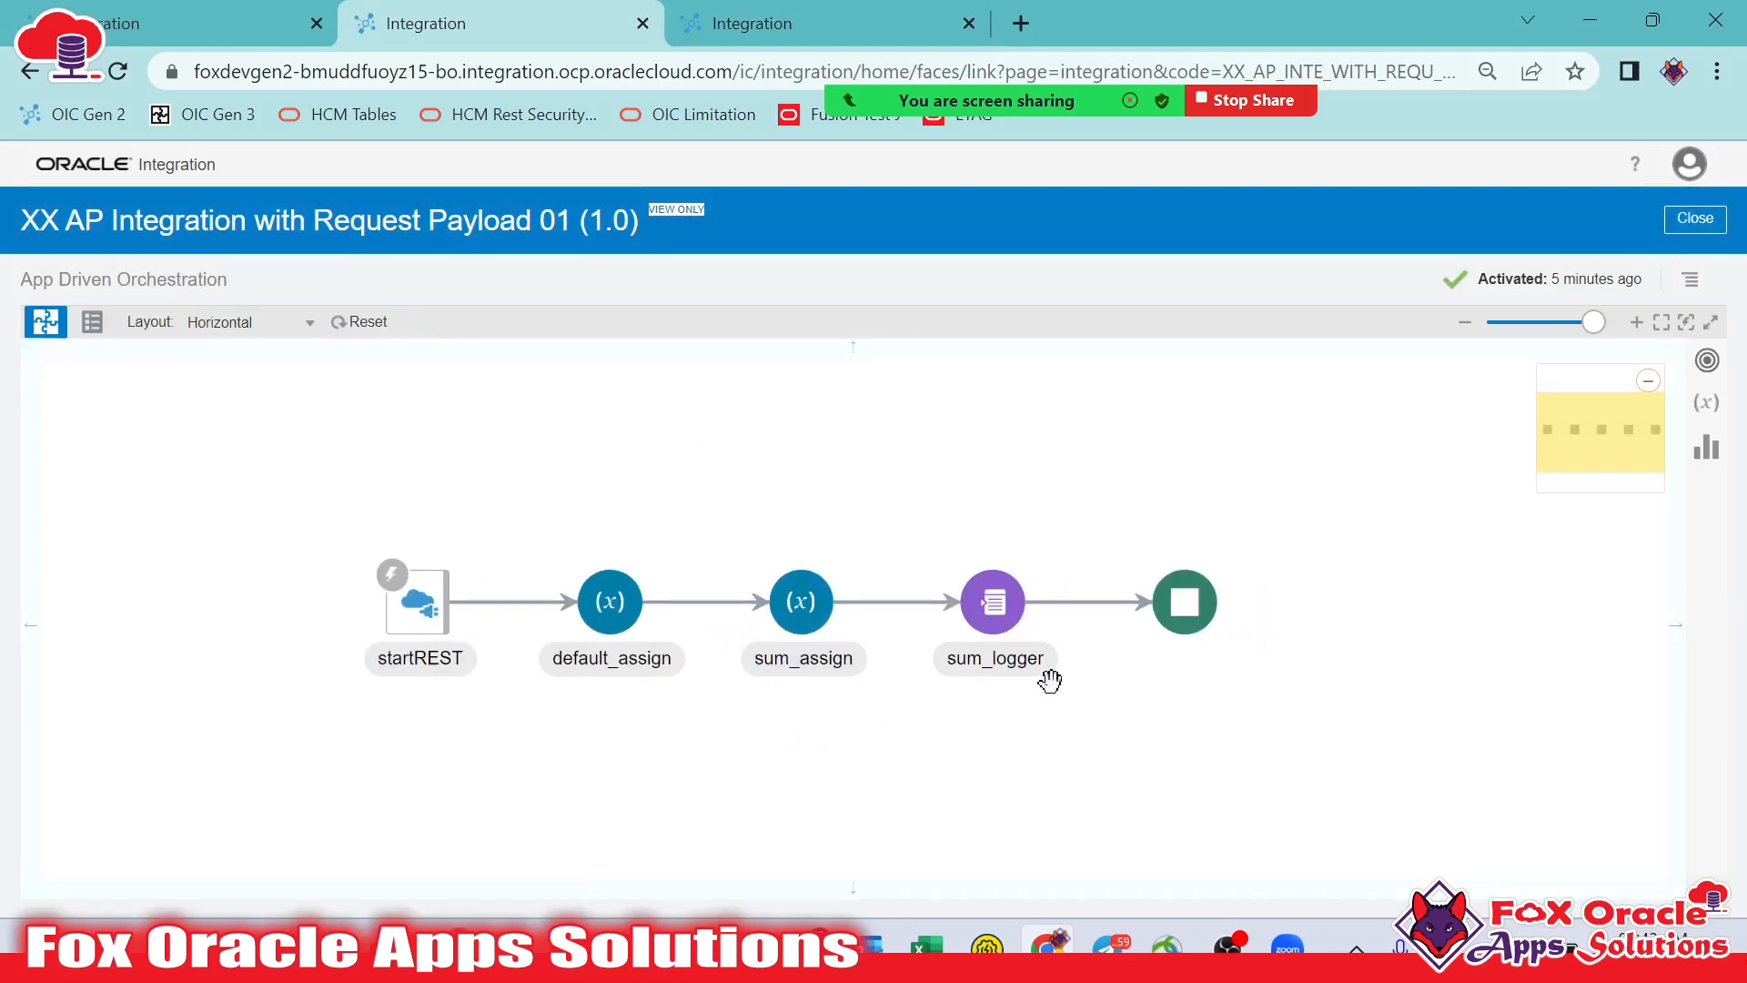
key(ctrl+Tab)
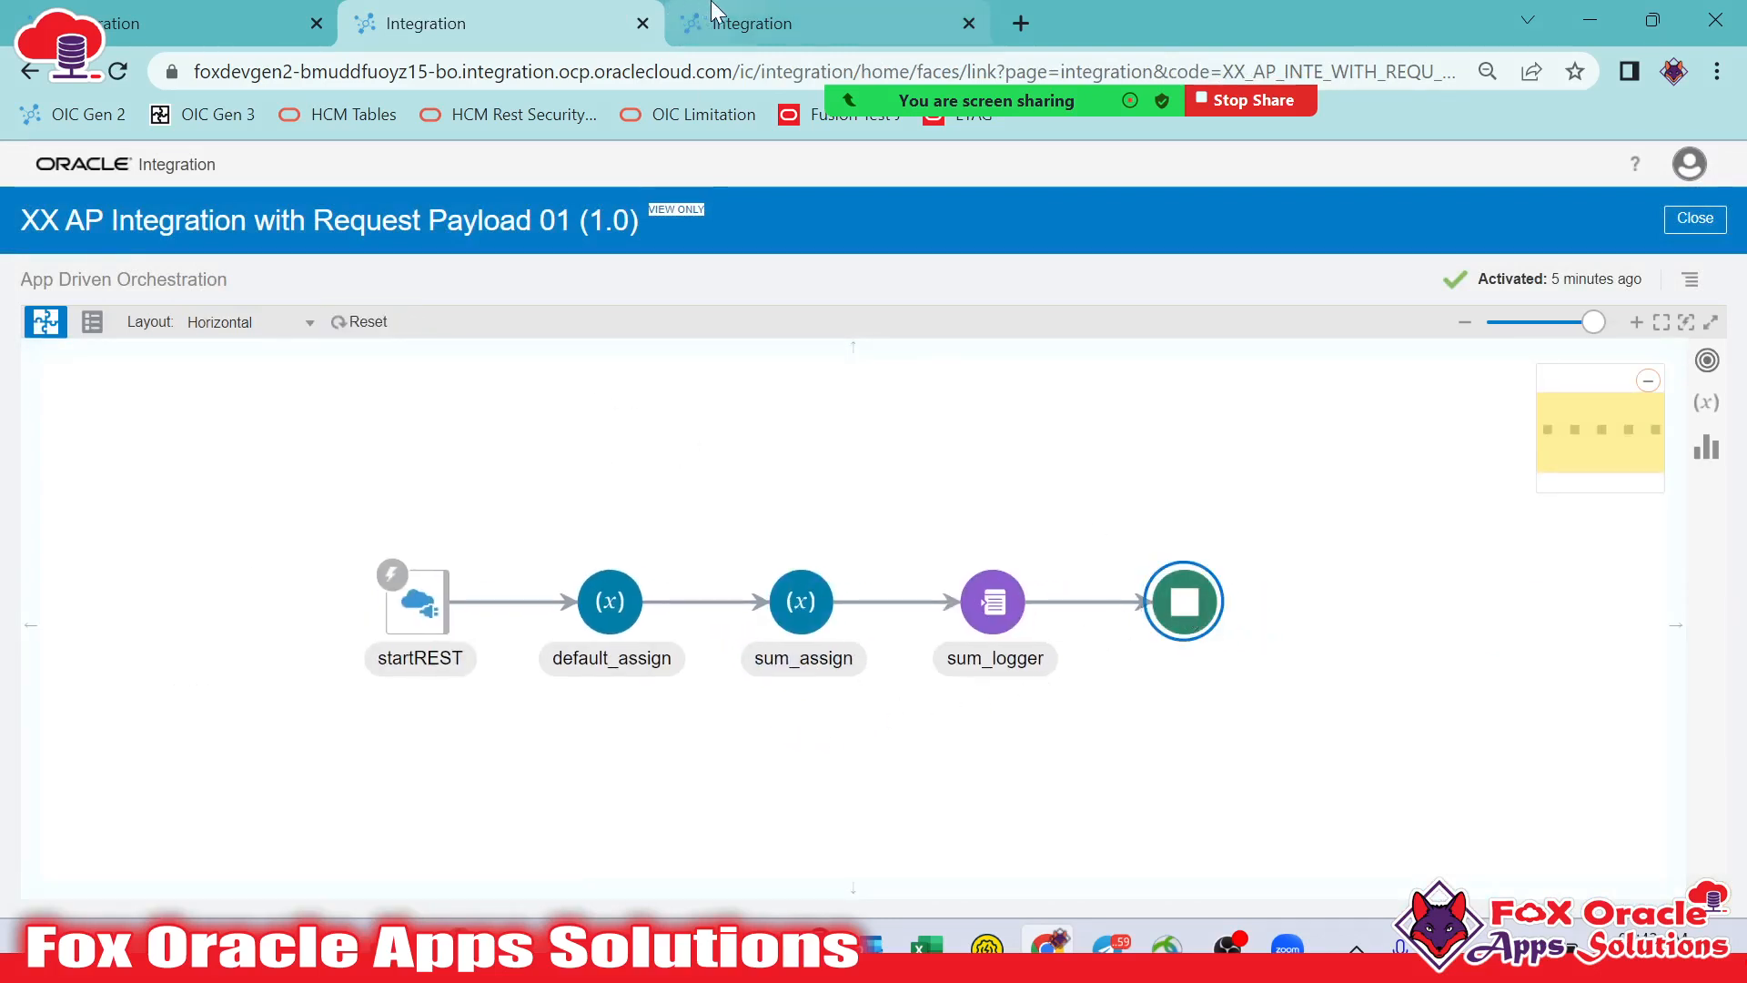
click(858, 560)
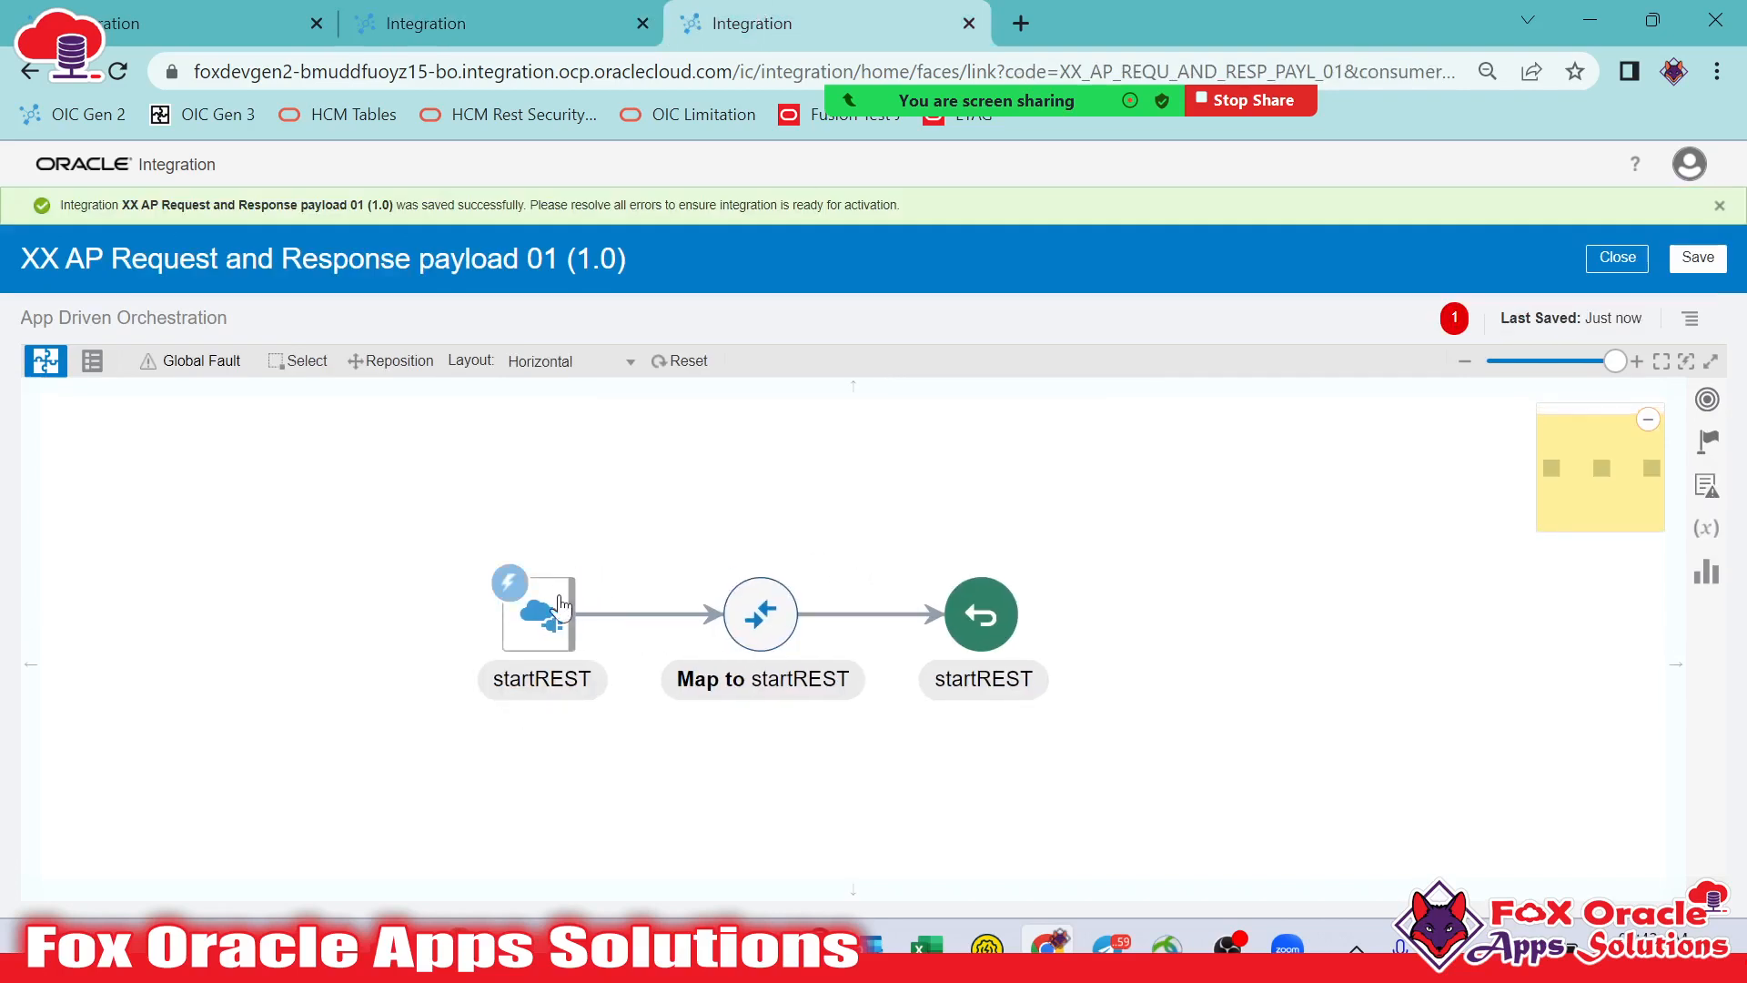
Examine the startREST trigger, the Map to startREST action and the return node in the request and response flow
click(559, 596)
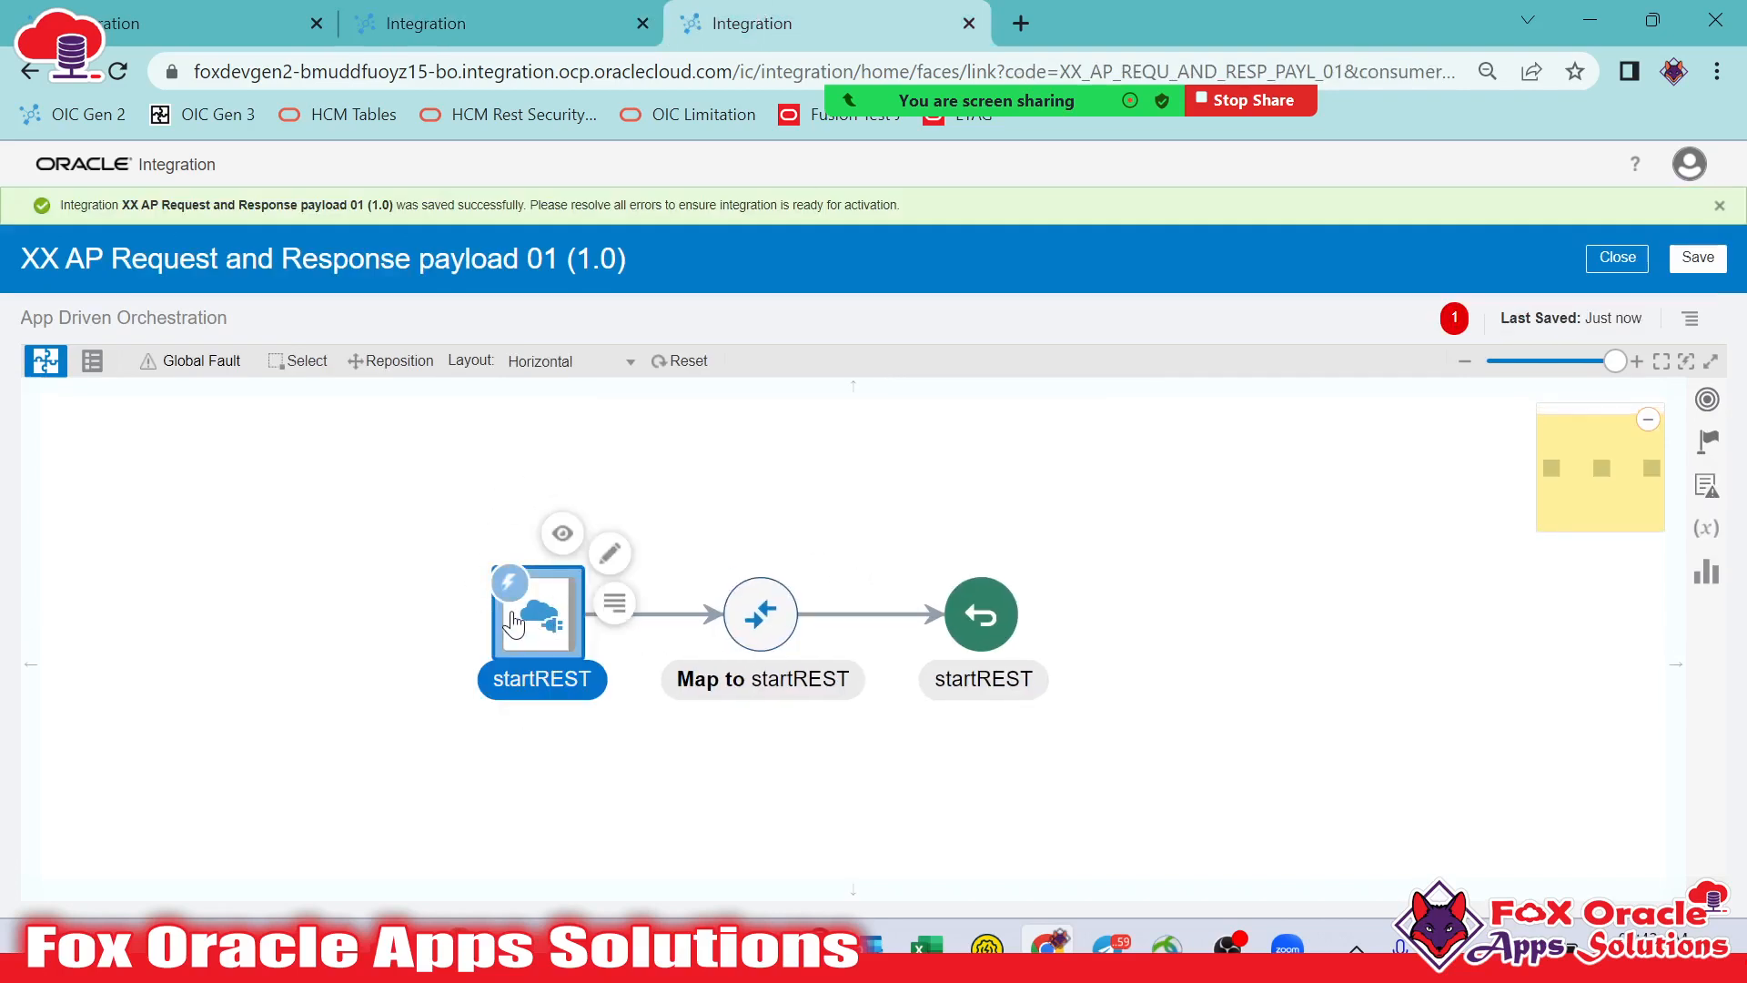
click(981, 644)
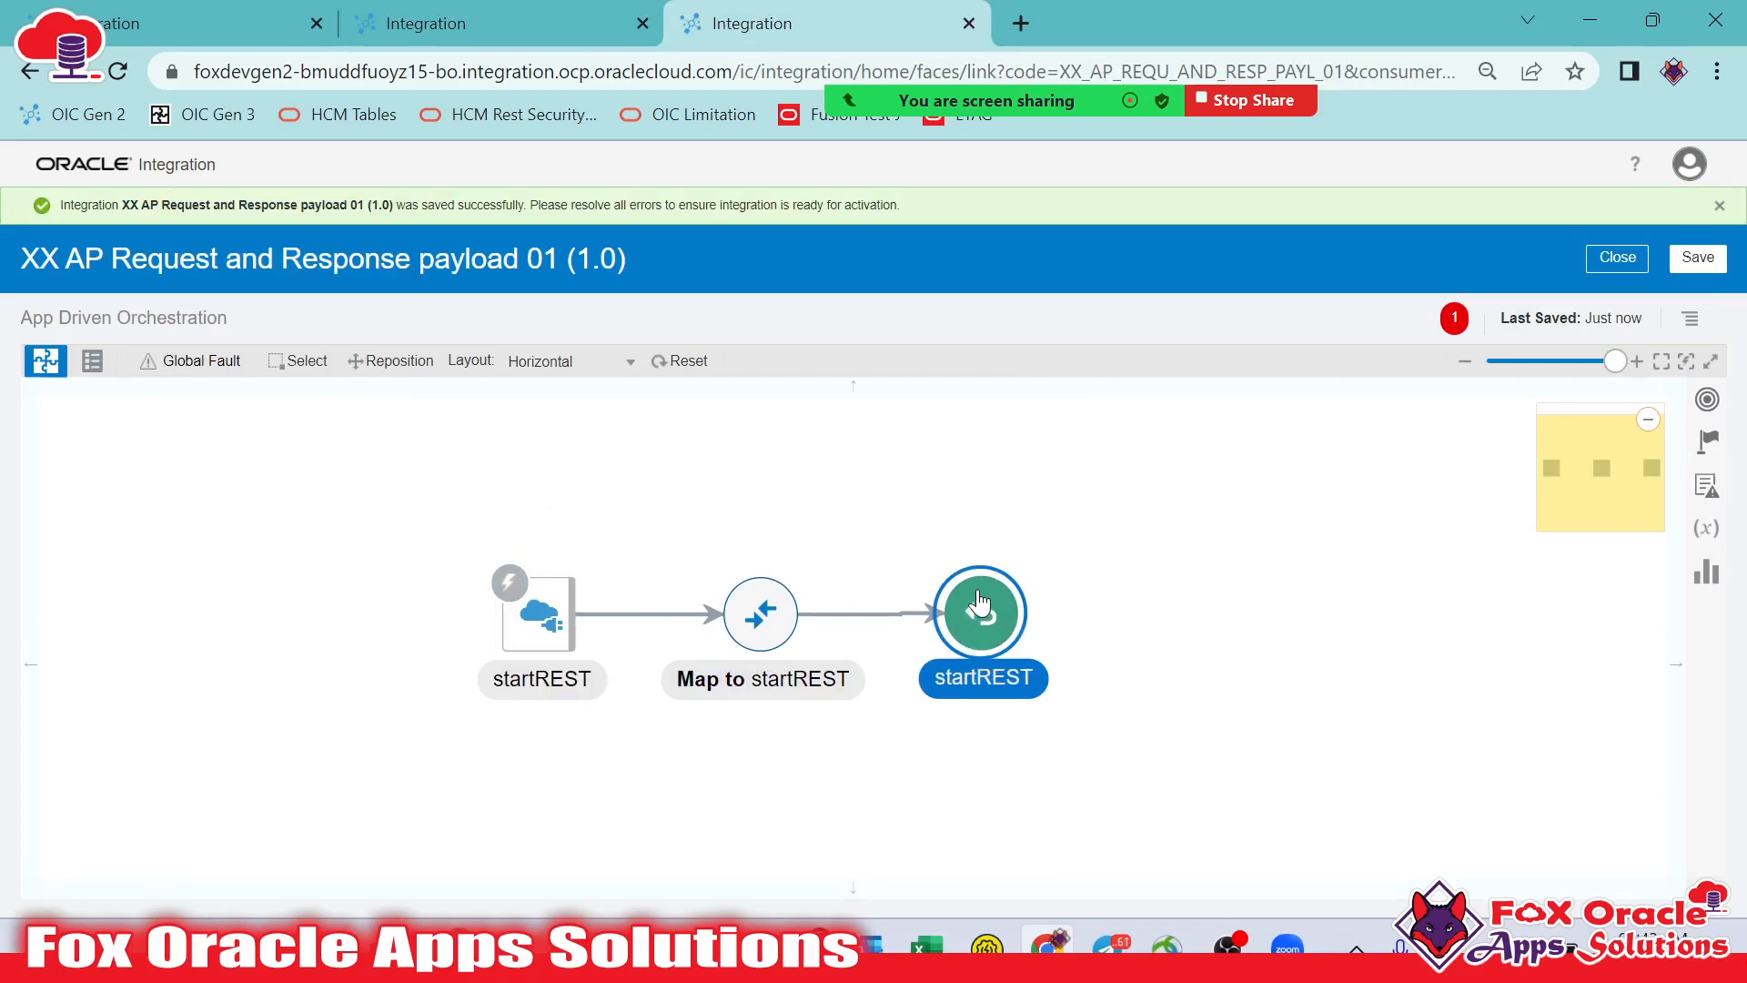
click(515, 680)
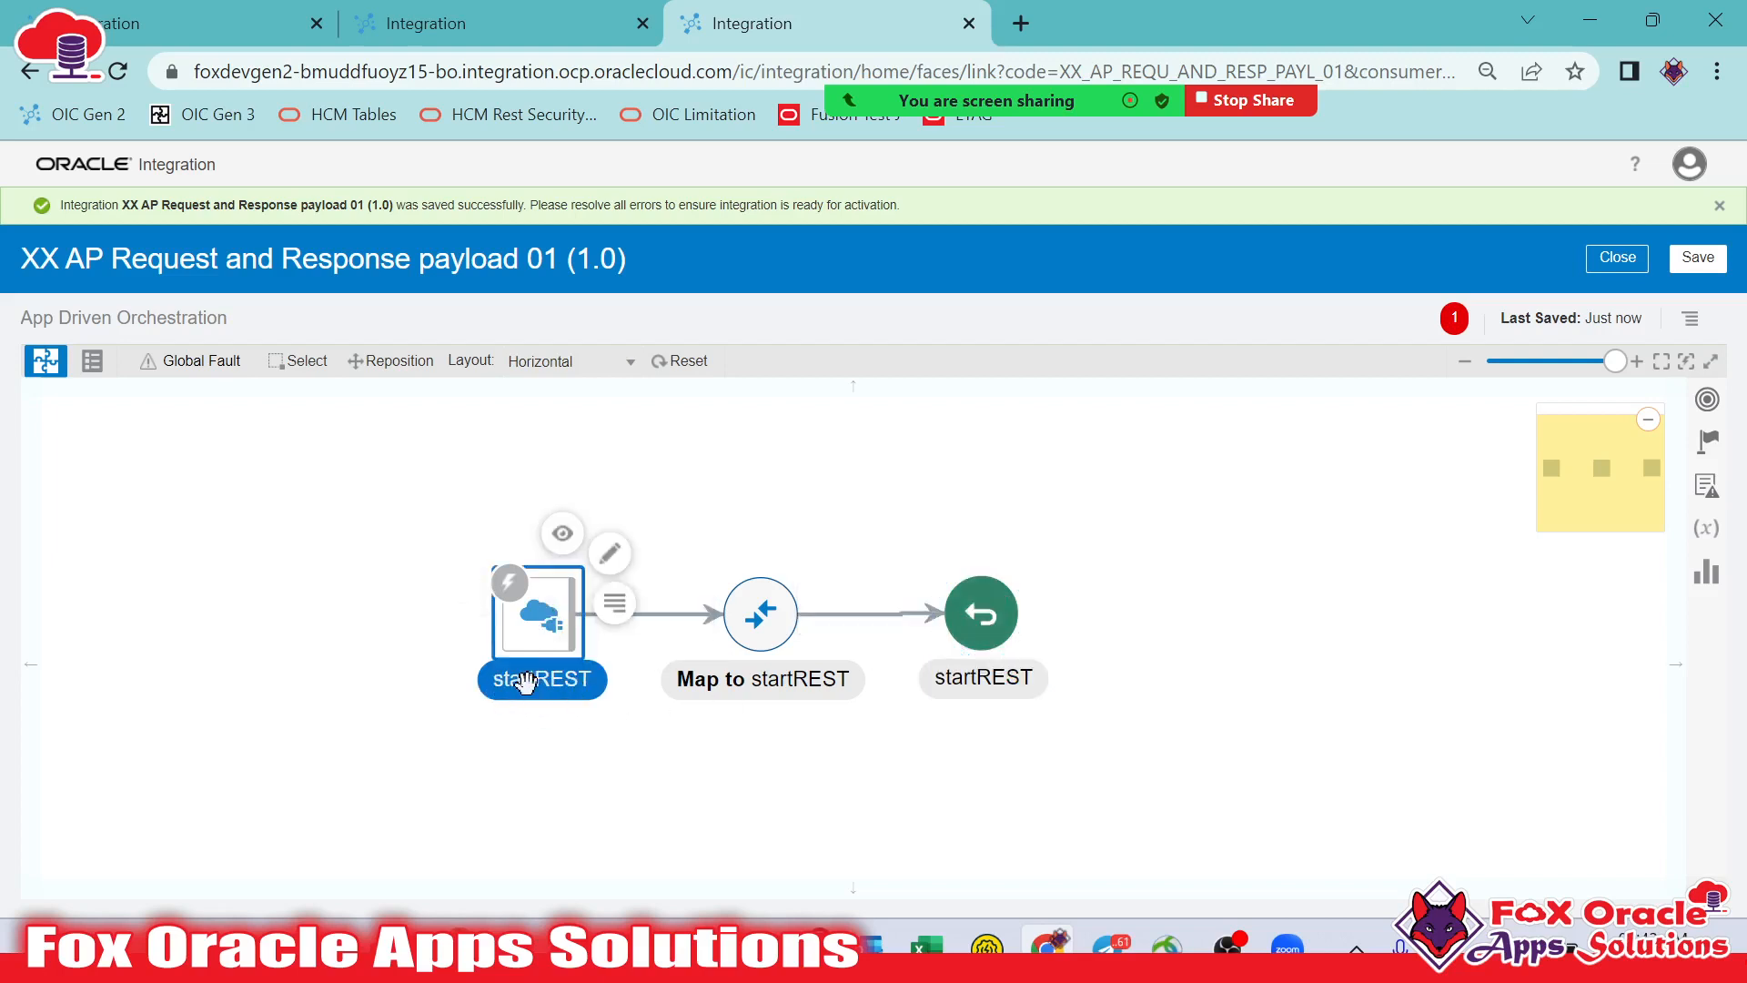
click(951, 680)
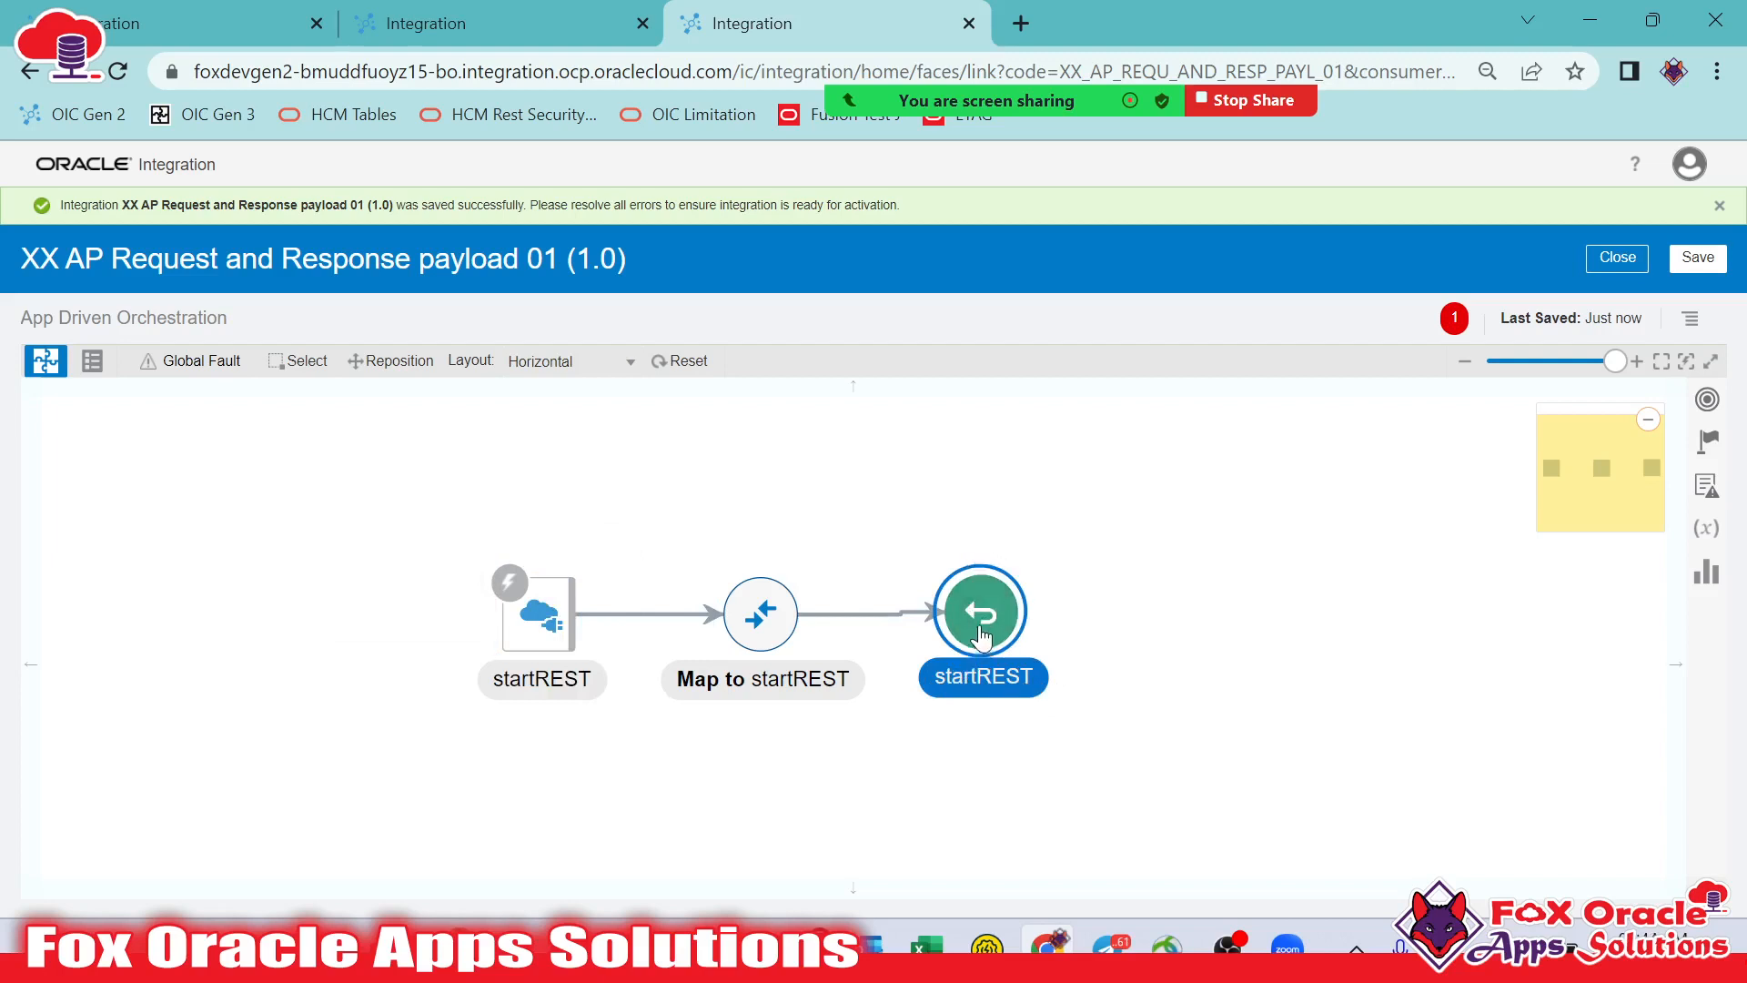
click(764, 628)
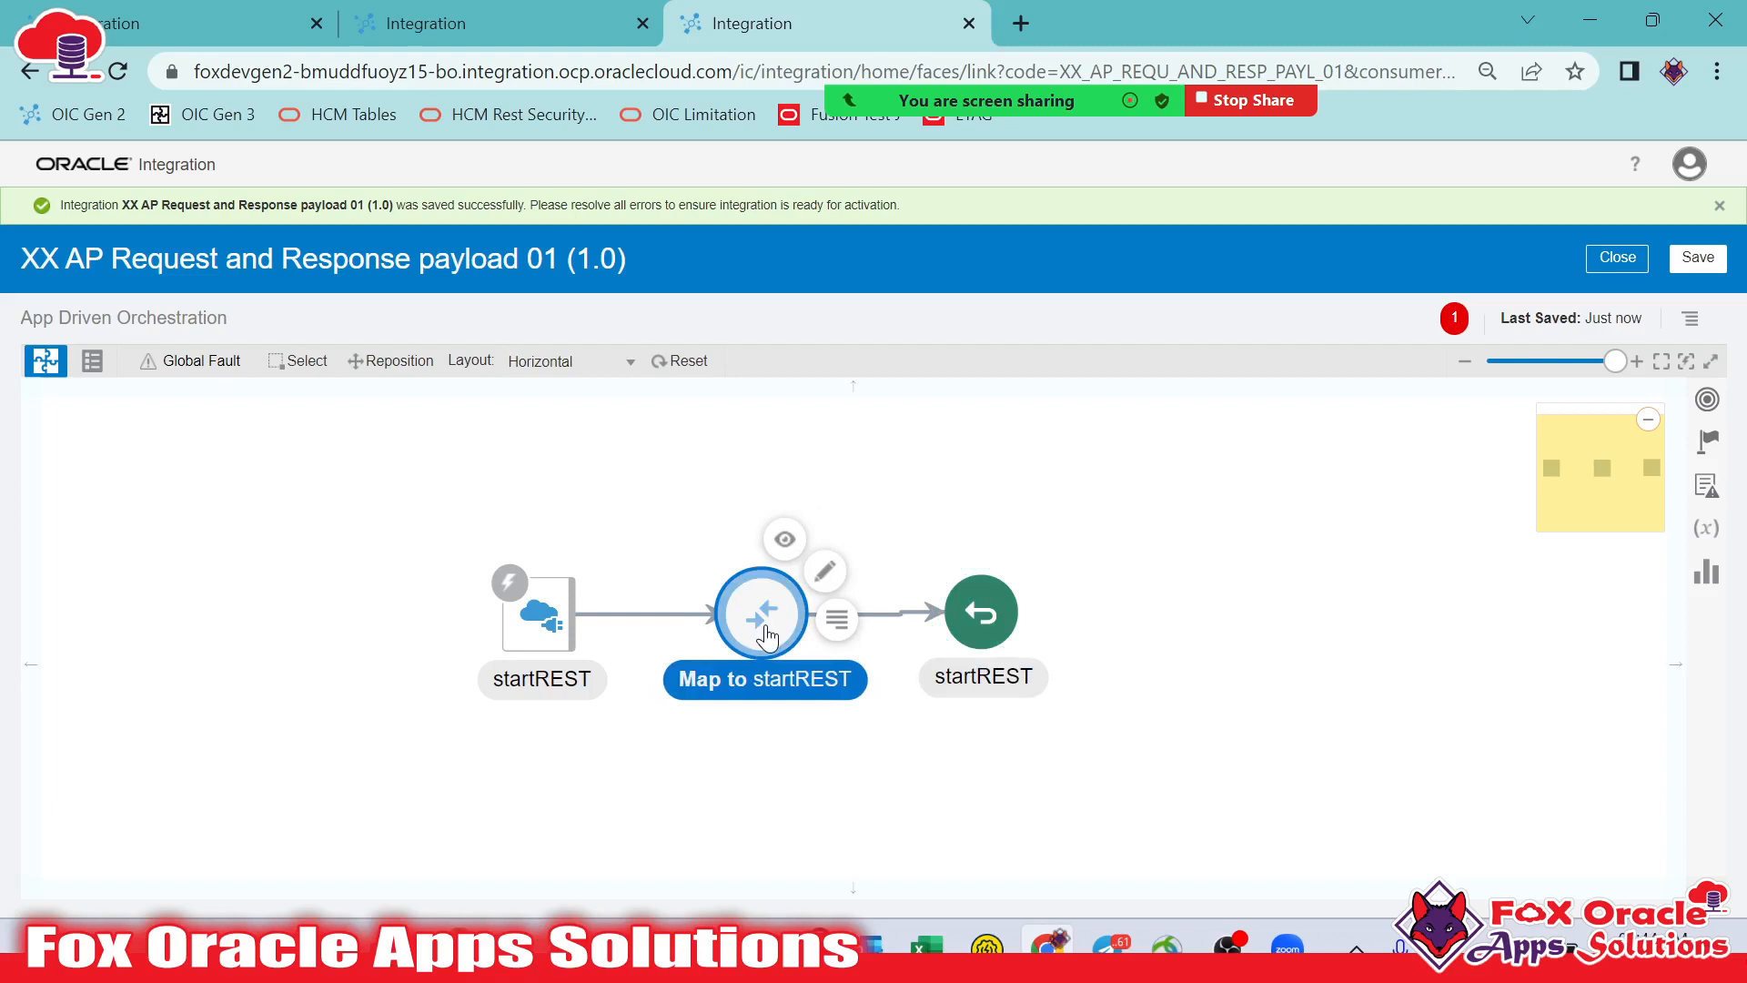
mouse_move(767, 634)
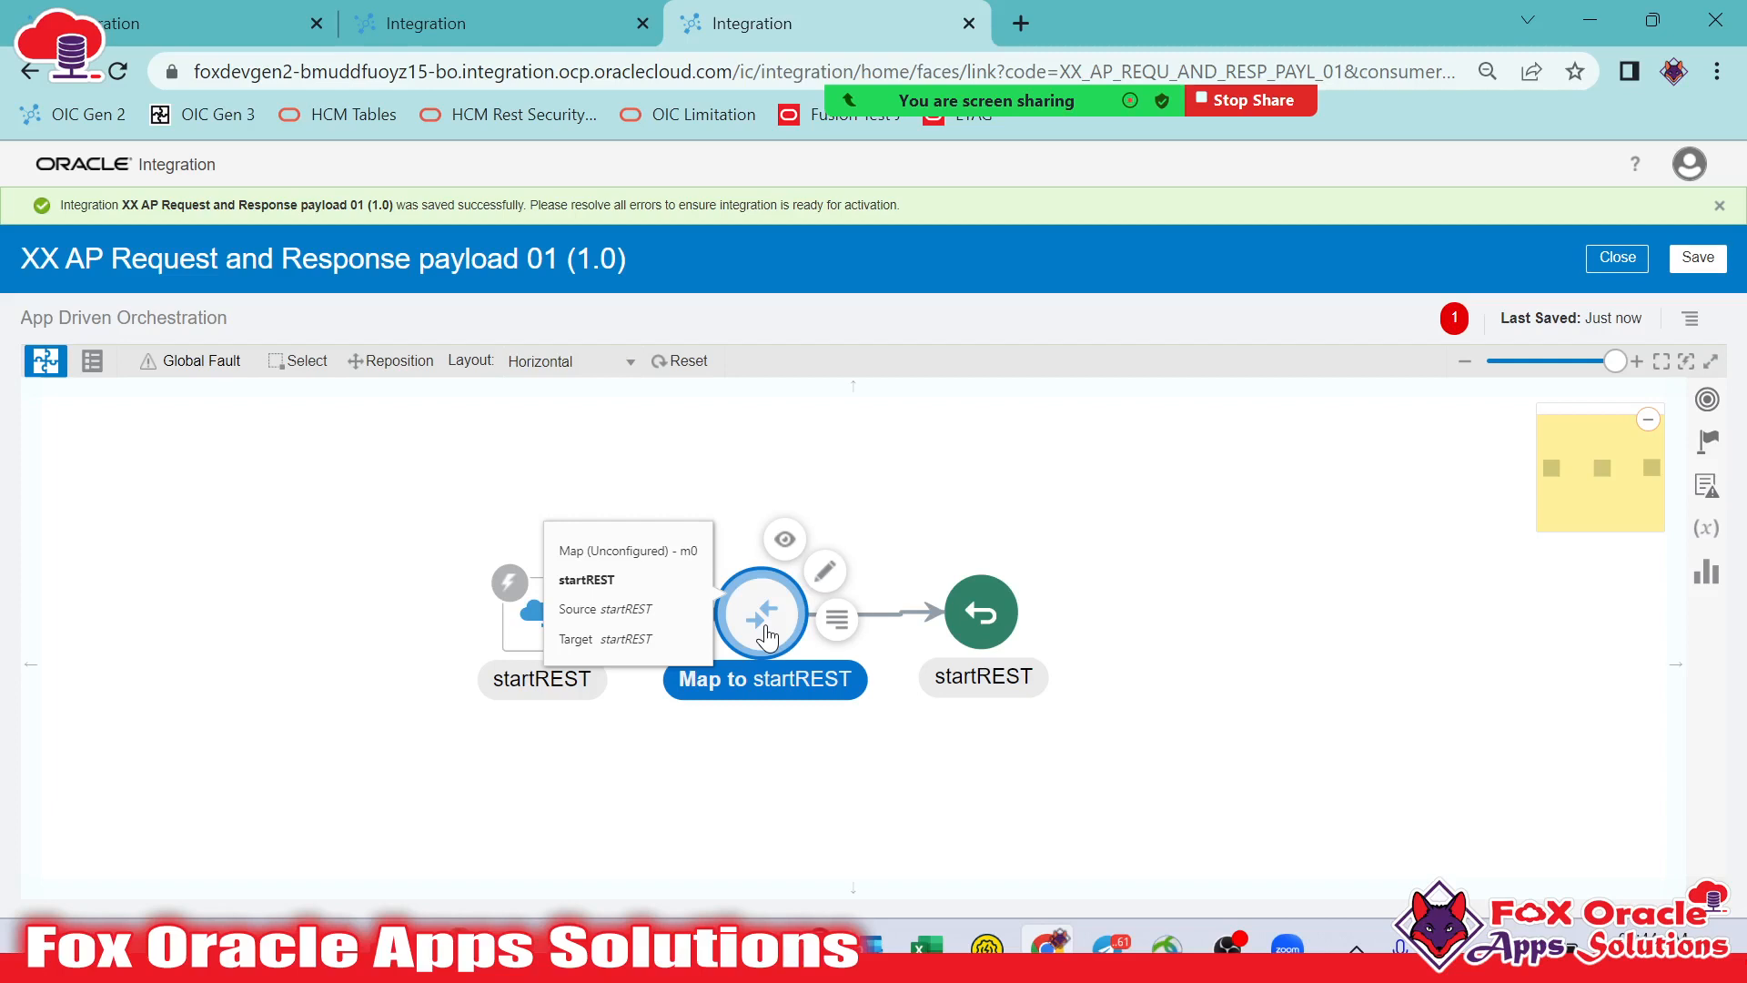
click(981, 632)
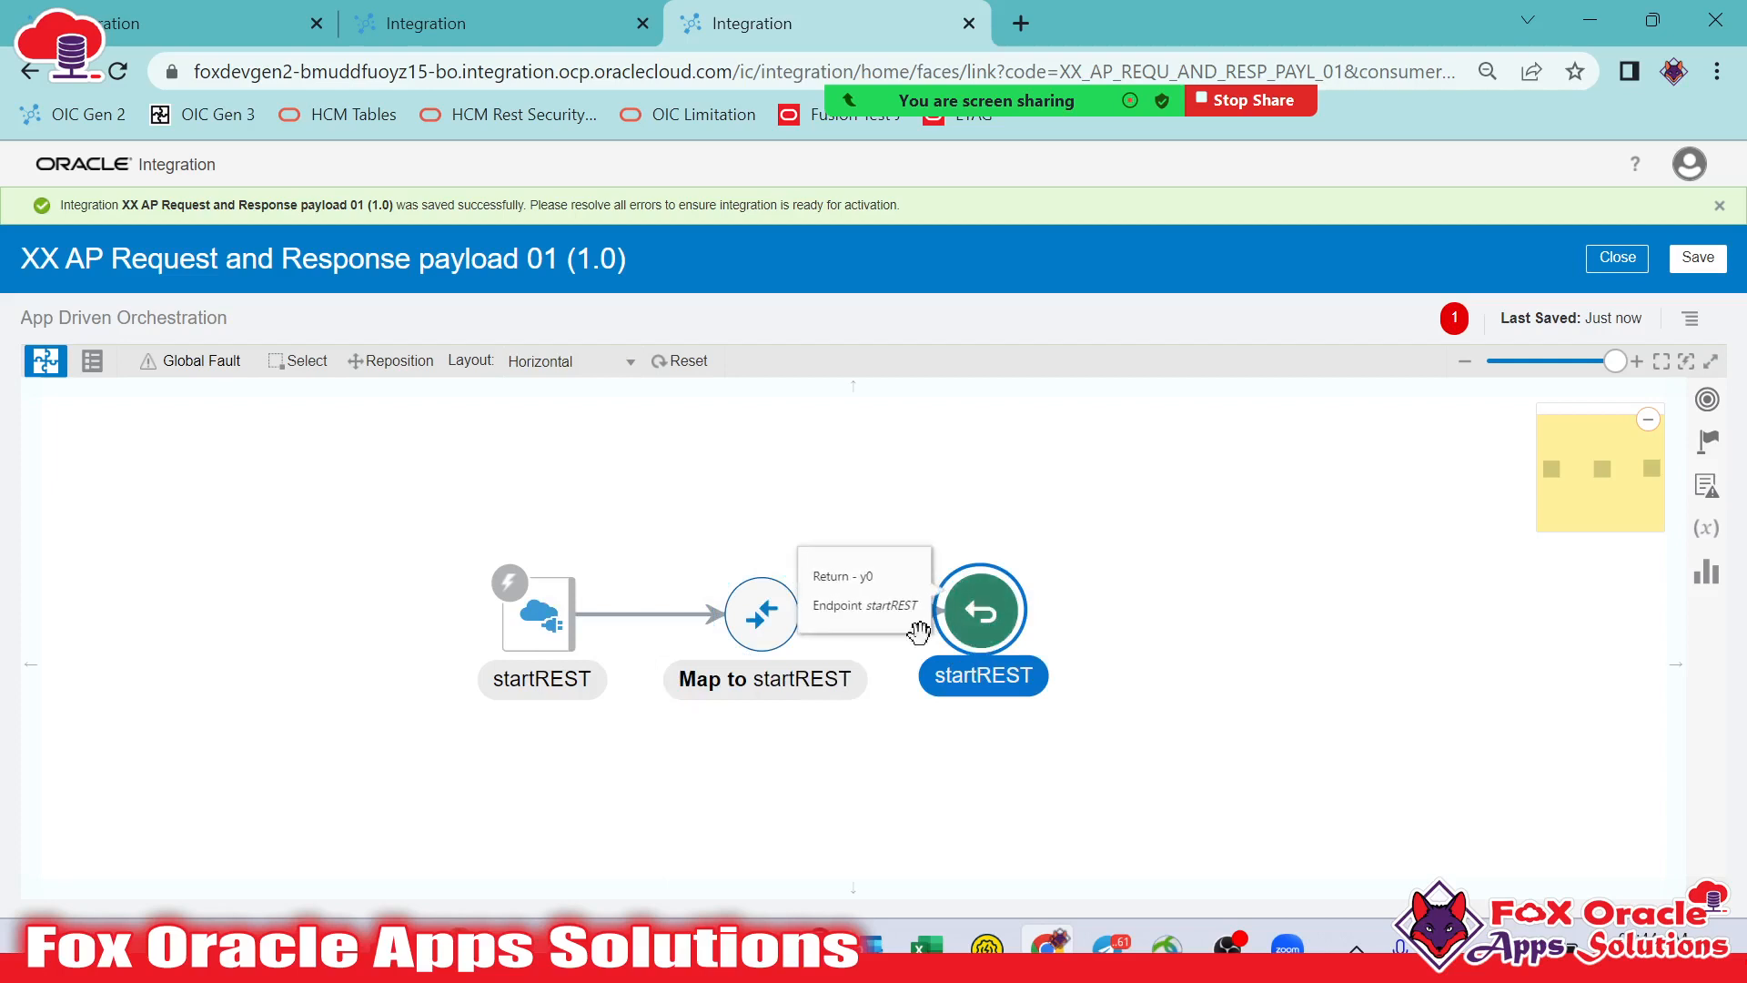
click(763, 619)
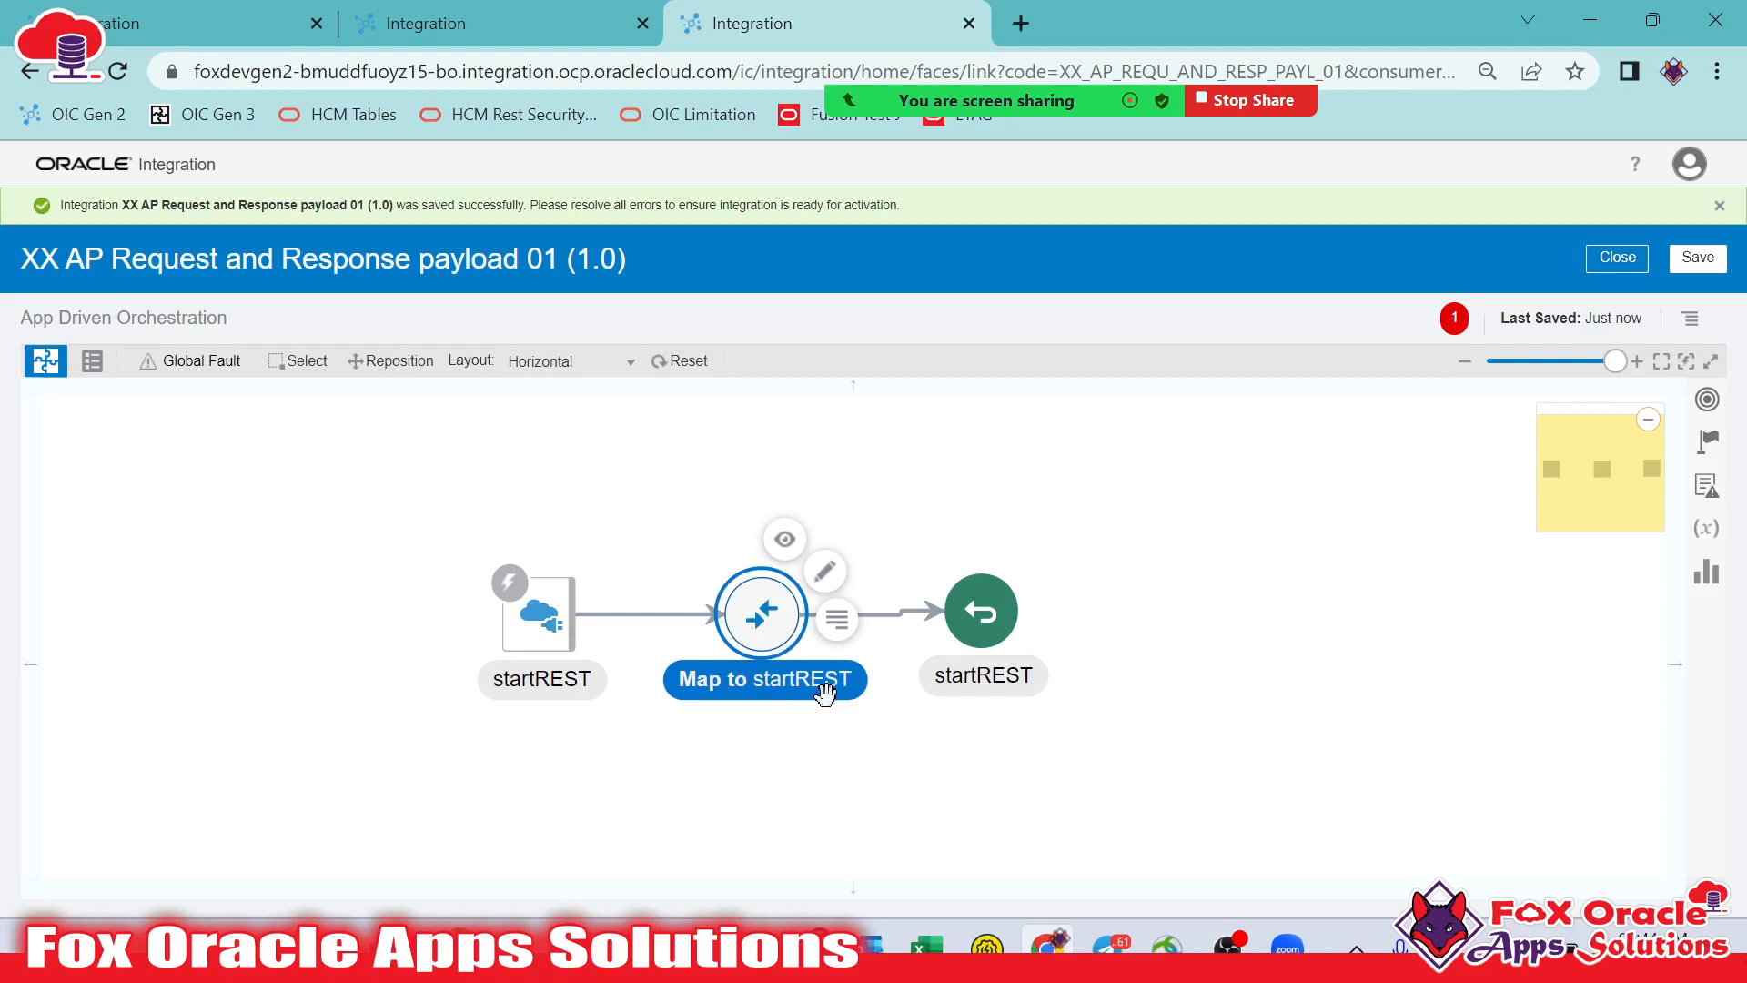
Spread out the flow by moving the startREST trigger and return node apart and placing the Map to startREST action beside the return node
drag(541, 612, 299, 605)
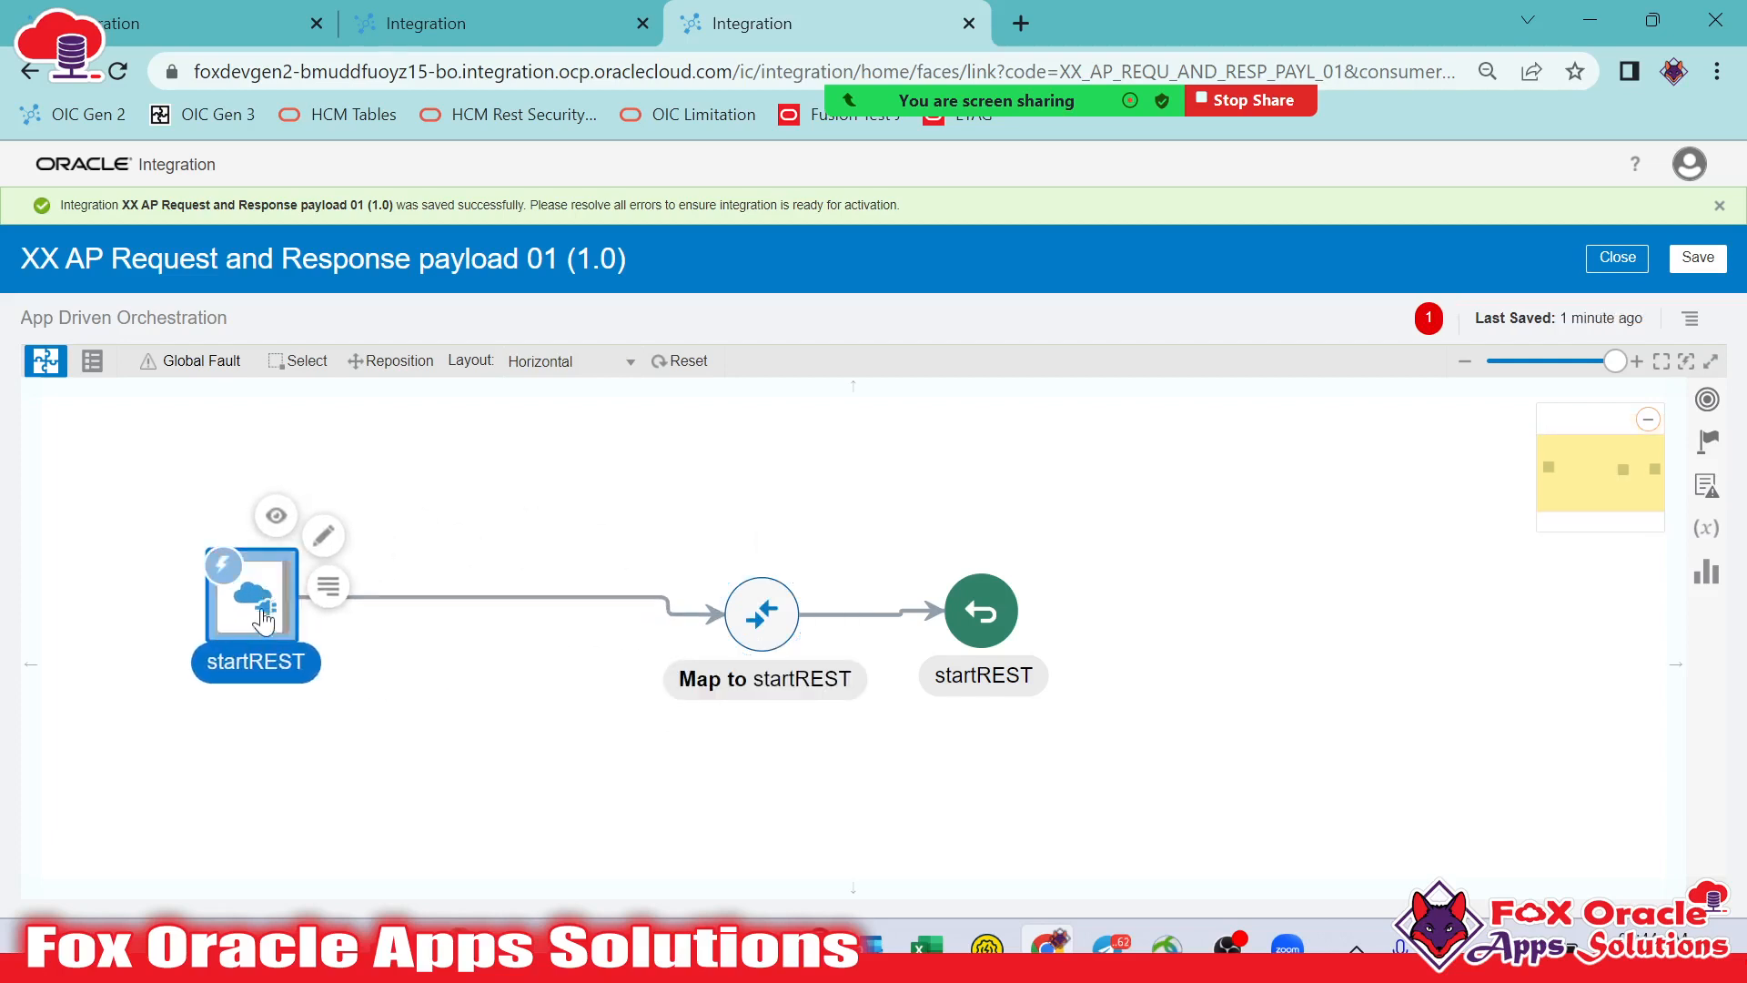
mouse_move(251, 599)
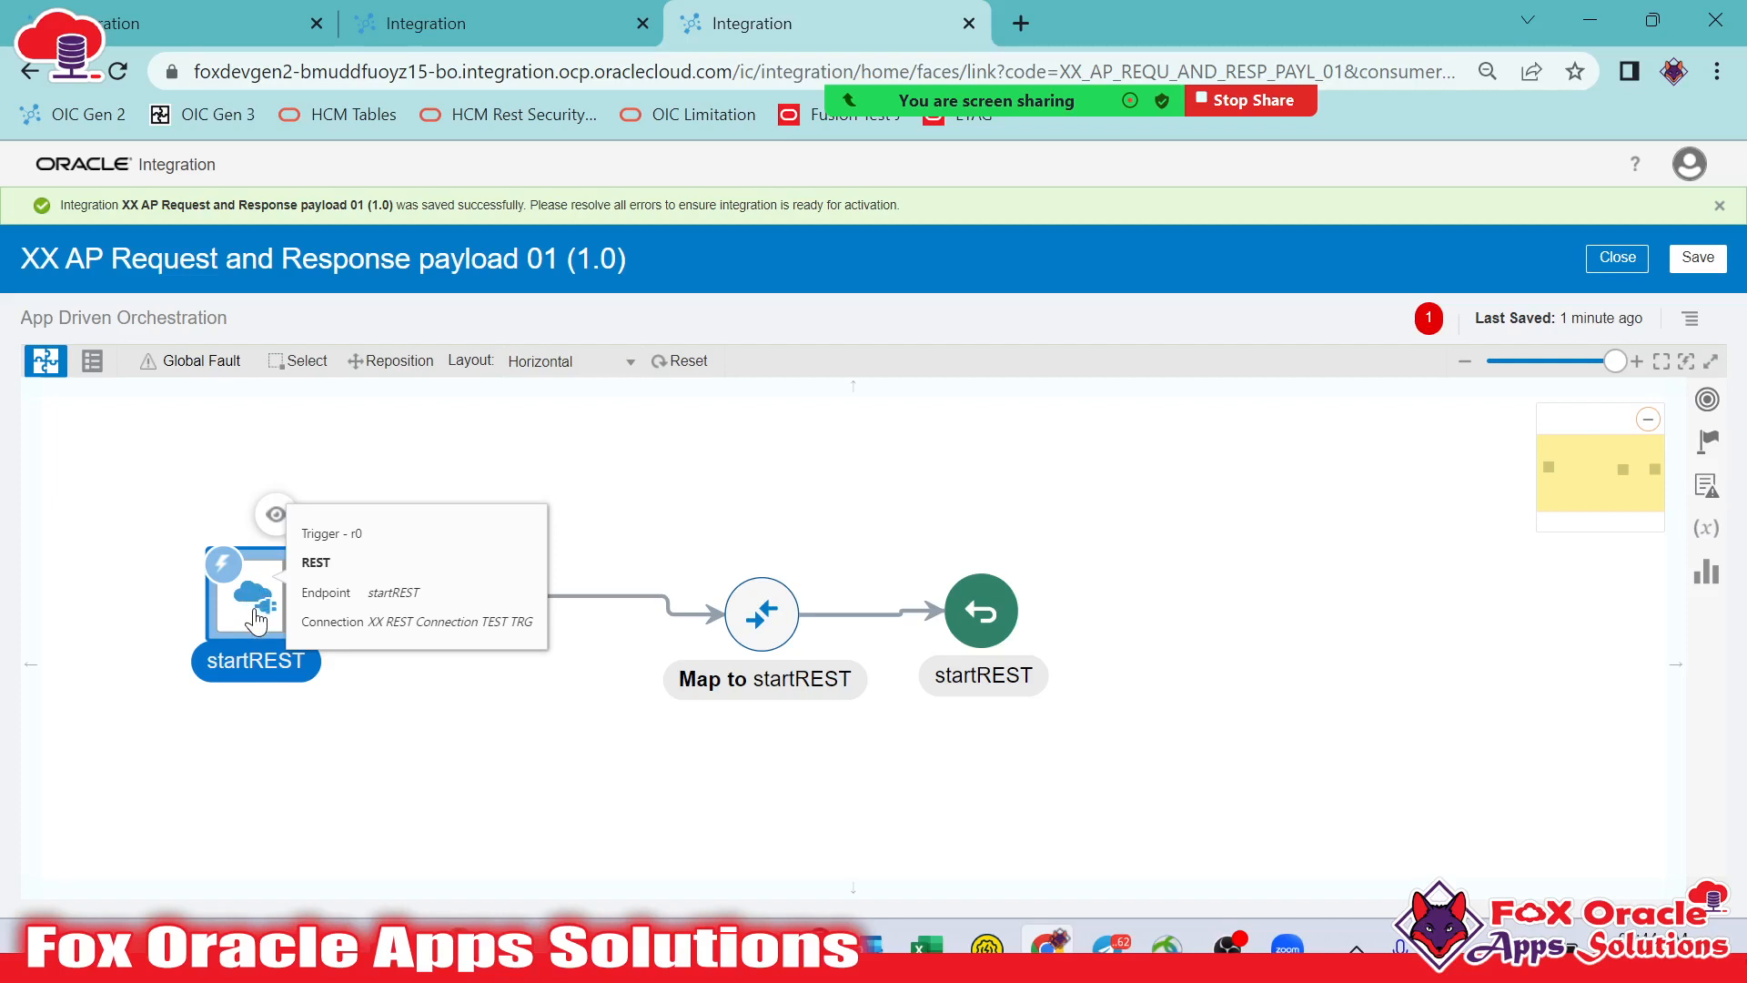
mouse_move(729, 646)
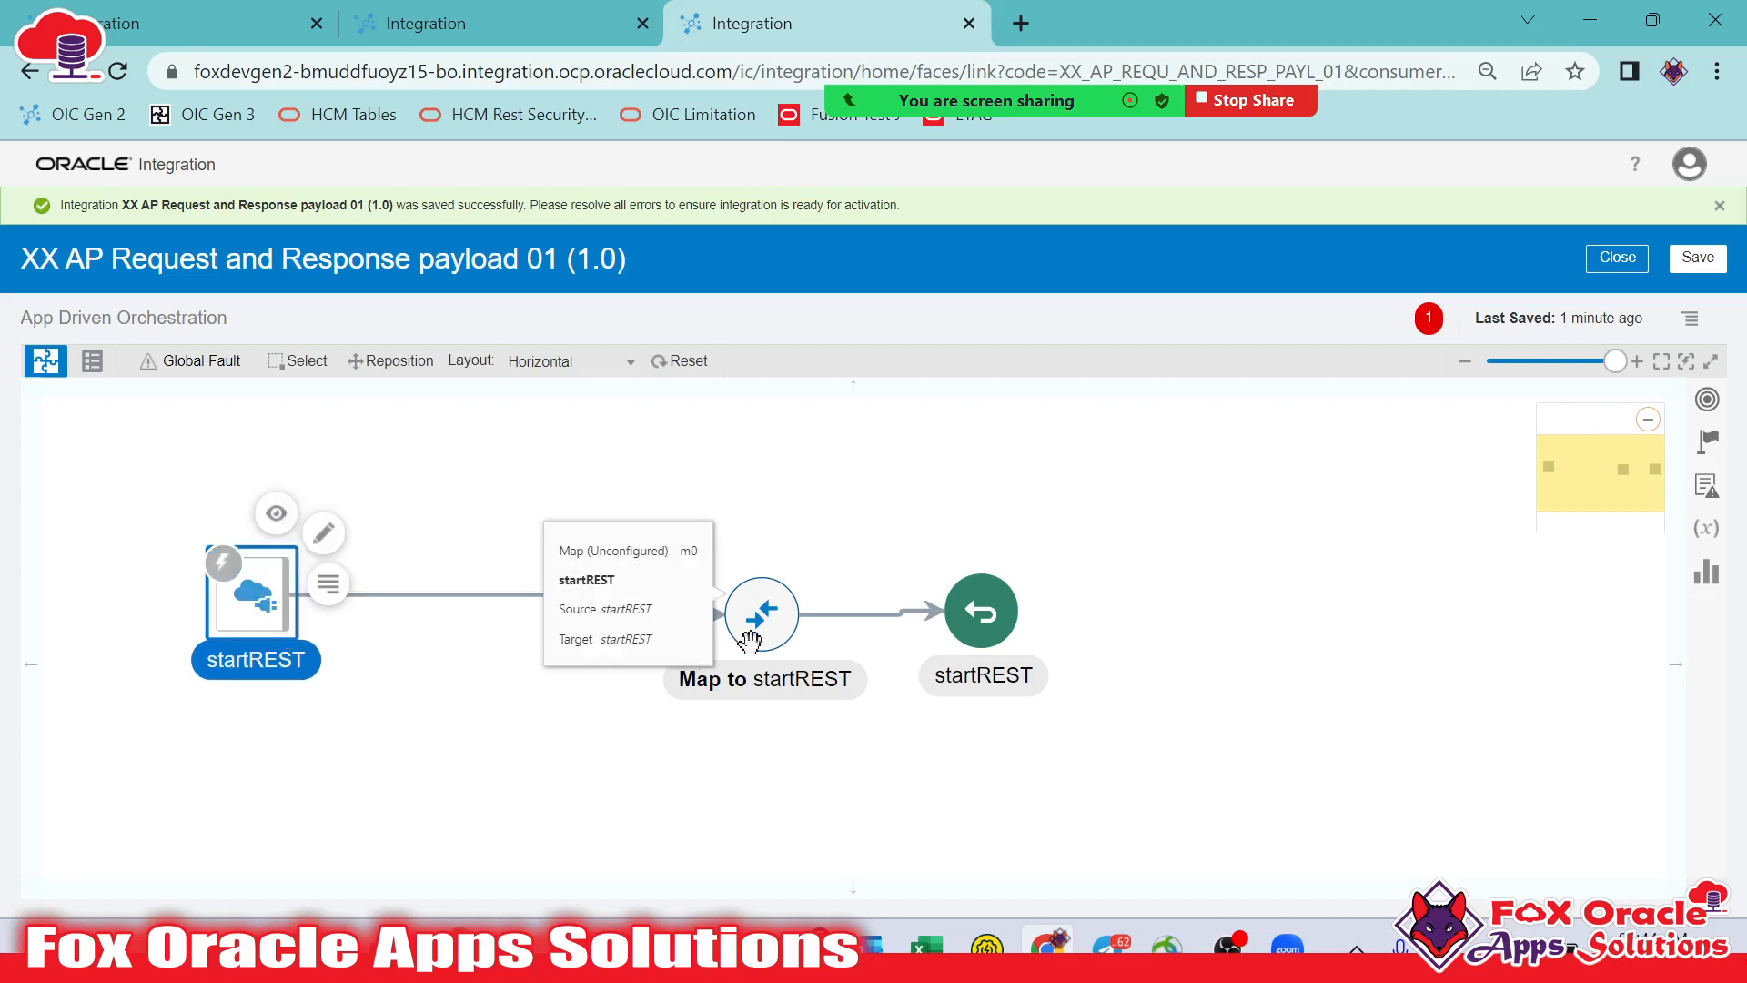
click(986, 628)
drag(991, 642, 1270, 604)
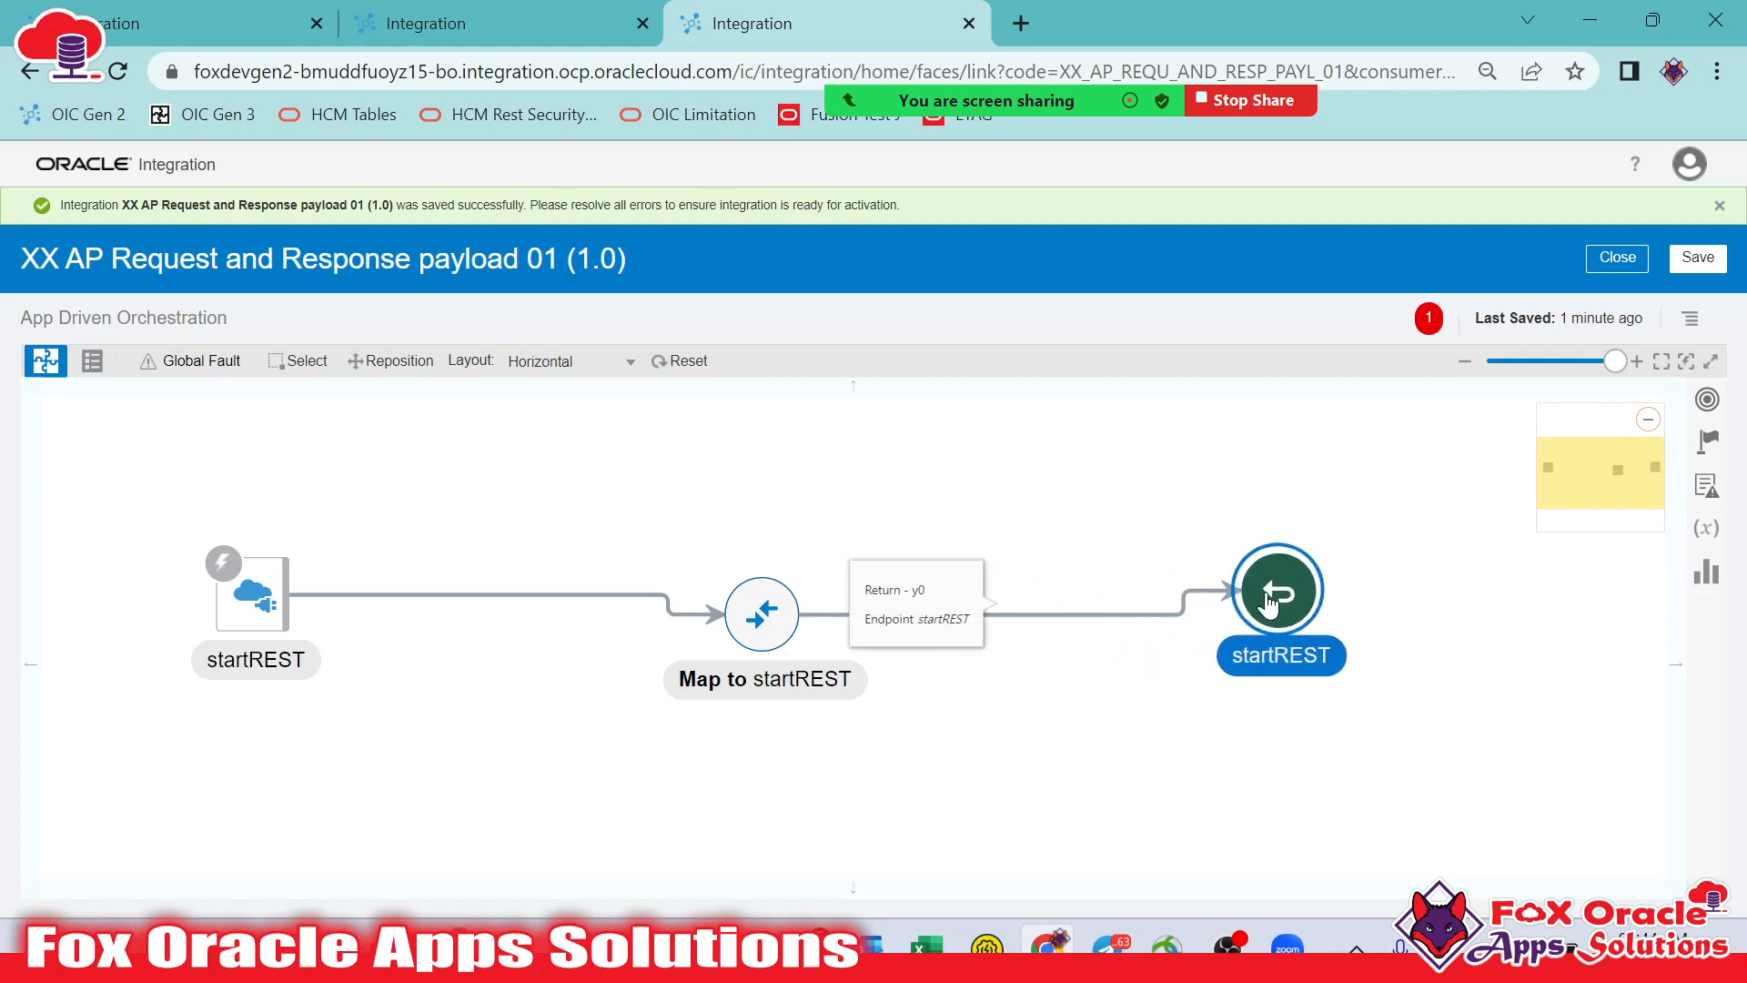
click(760, 626)
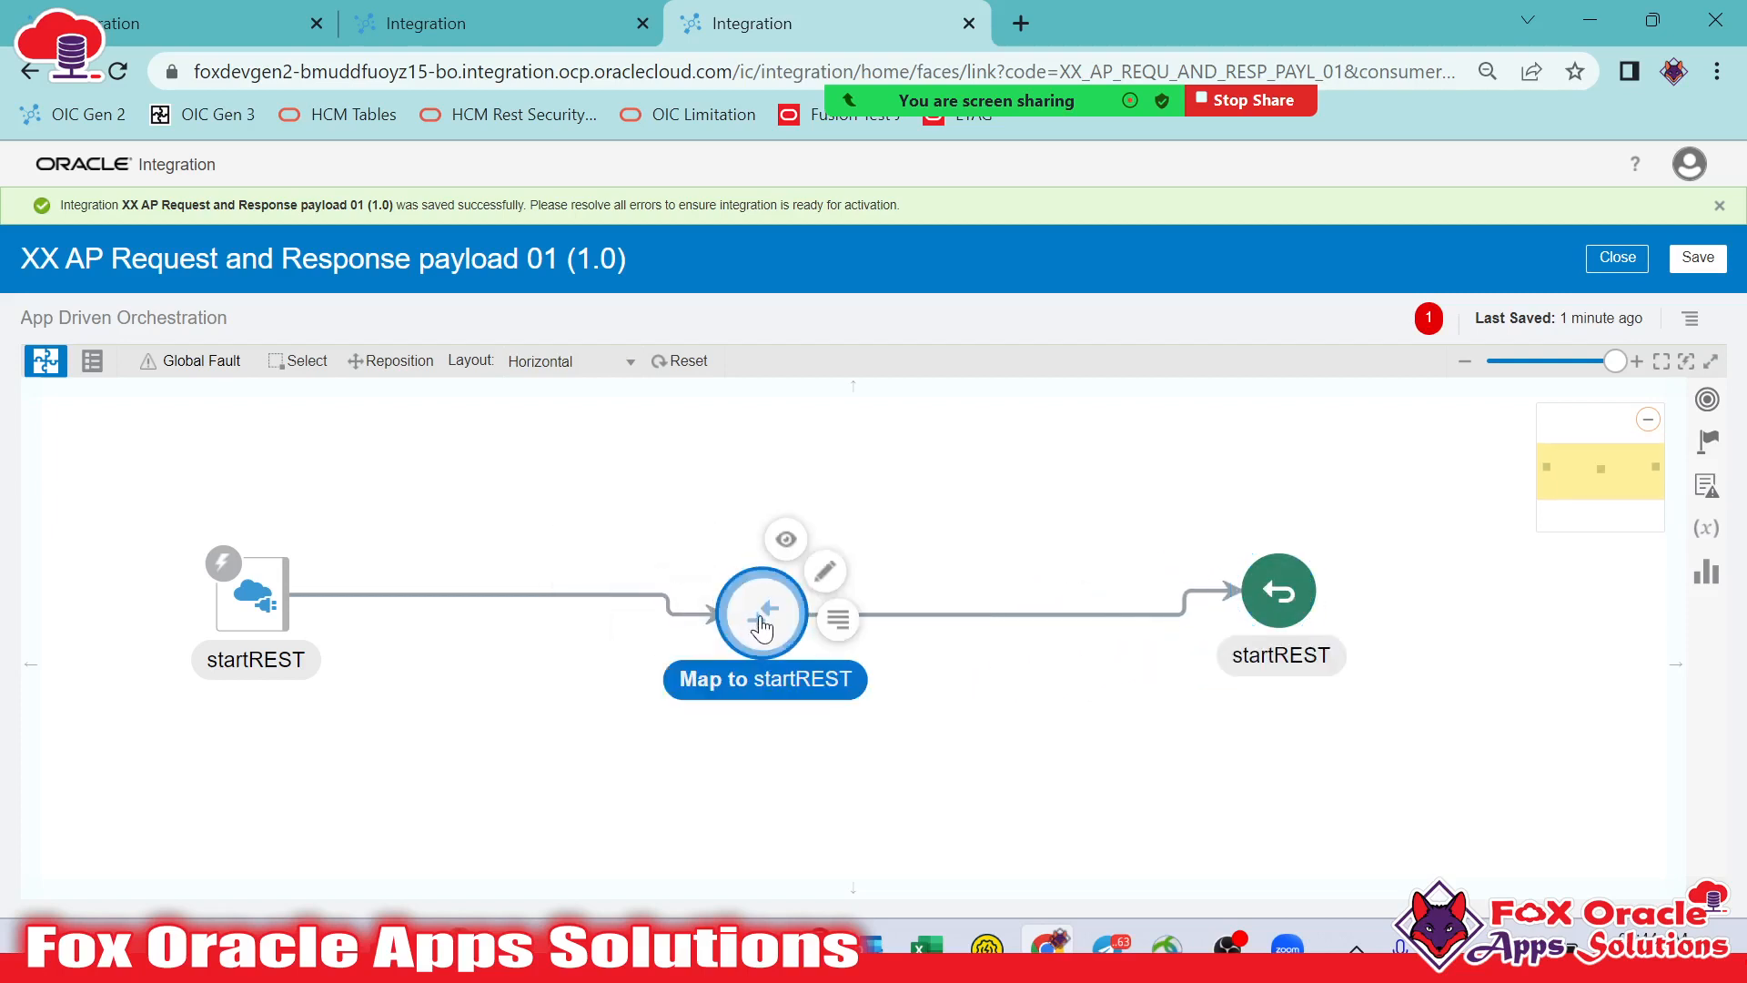
drag(761, 626, 1138, 591)
click(801, 546)
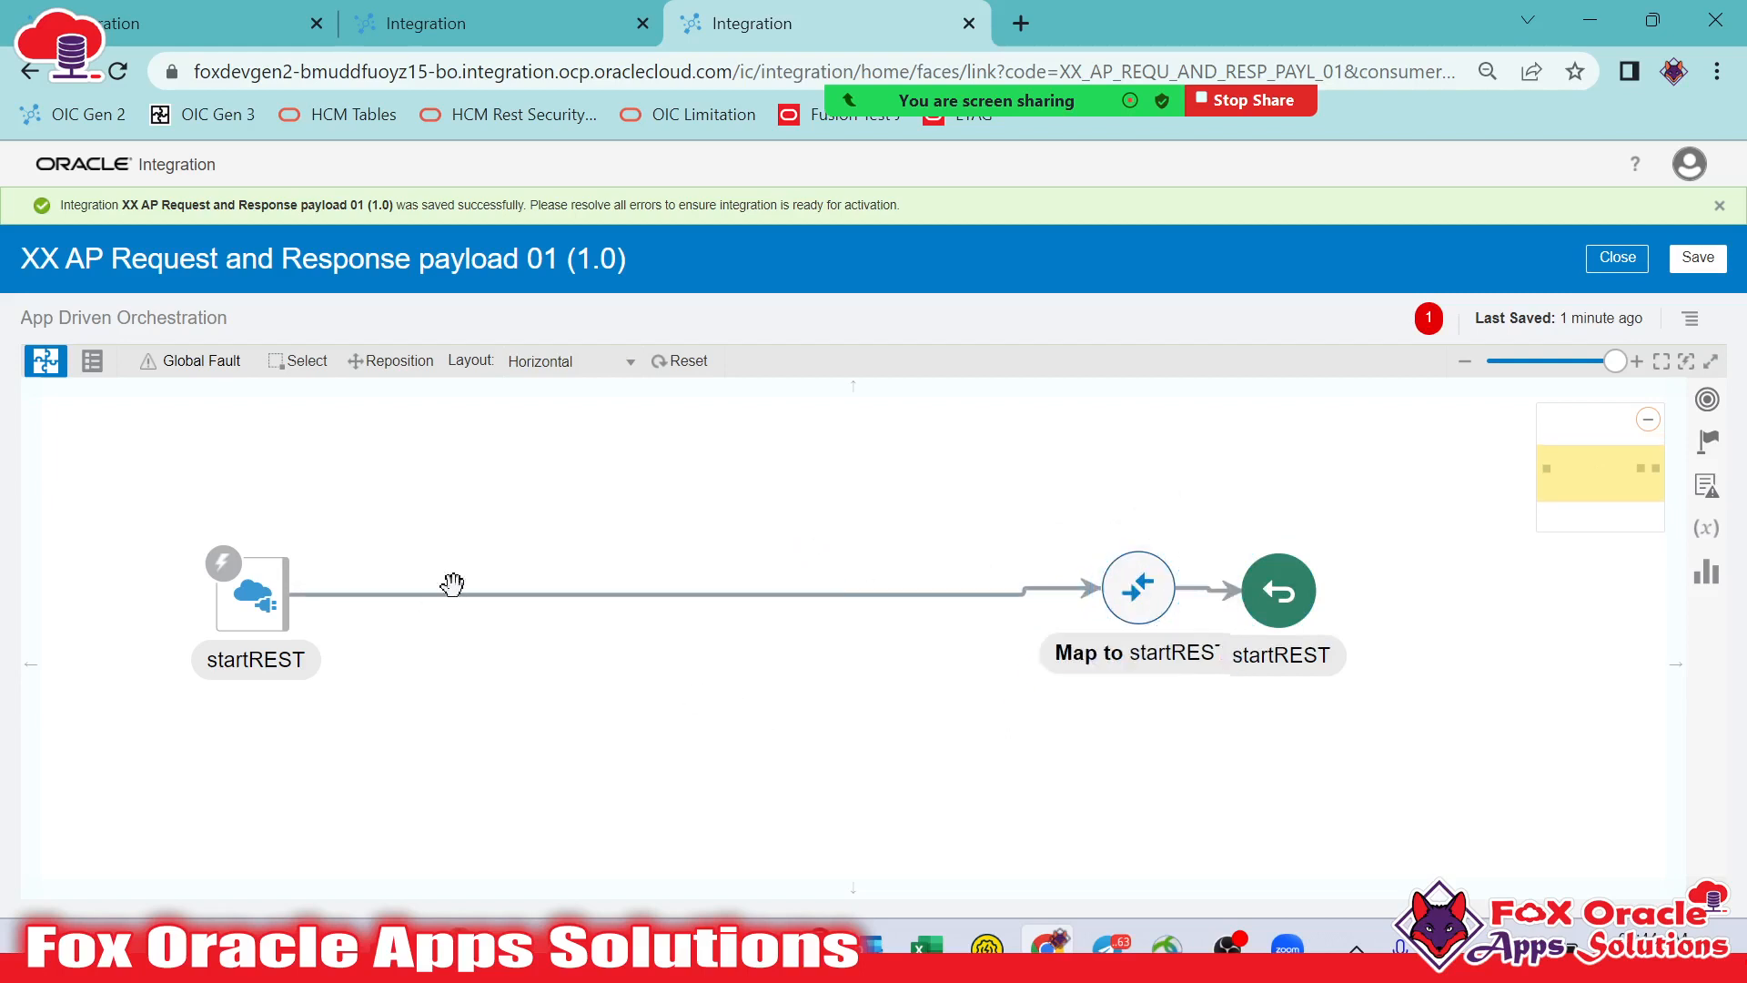
Add an Assign action named sum_assign between the startREST trigger and the Map to startREST action
click(219, 626)
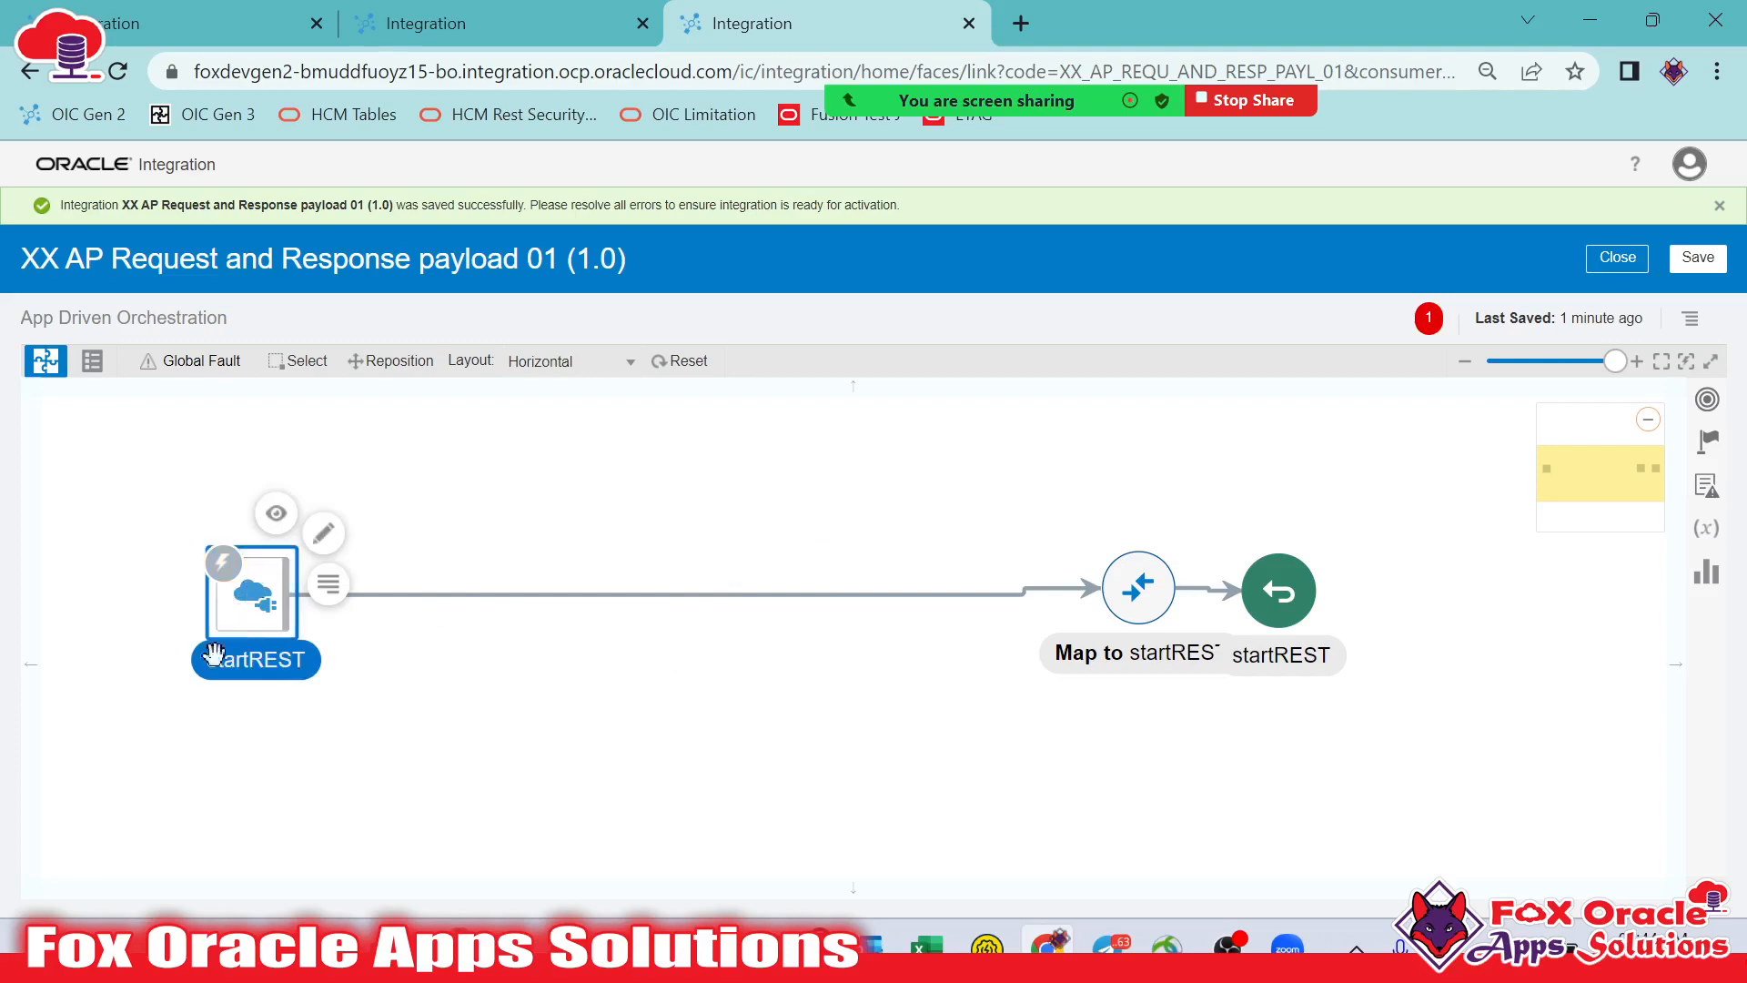
click(1708, 441)
drag(1193, 559, 695, 593)
click(801, 540)
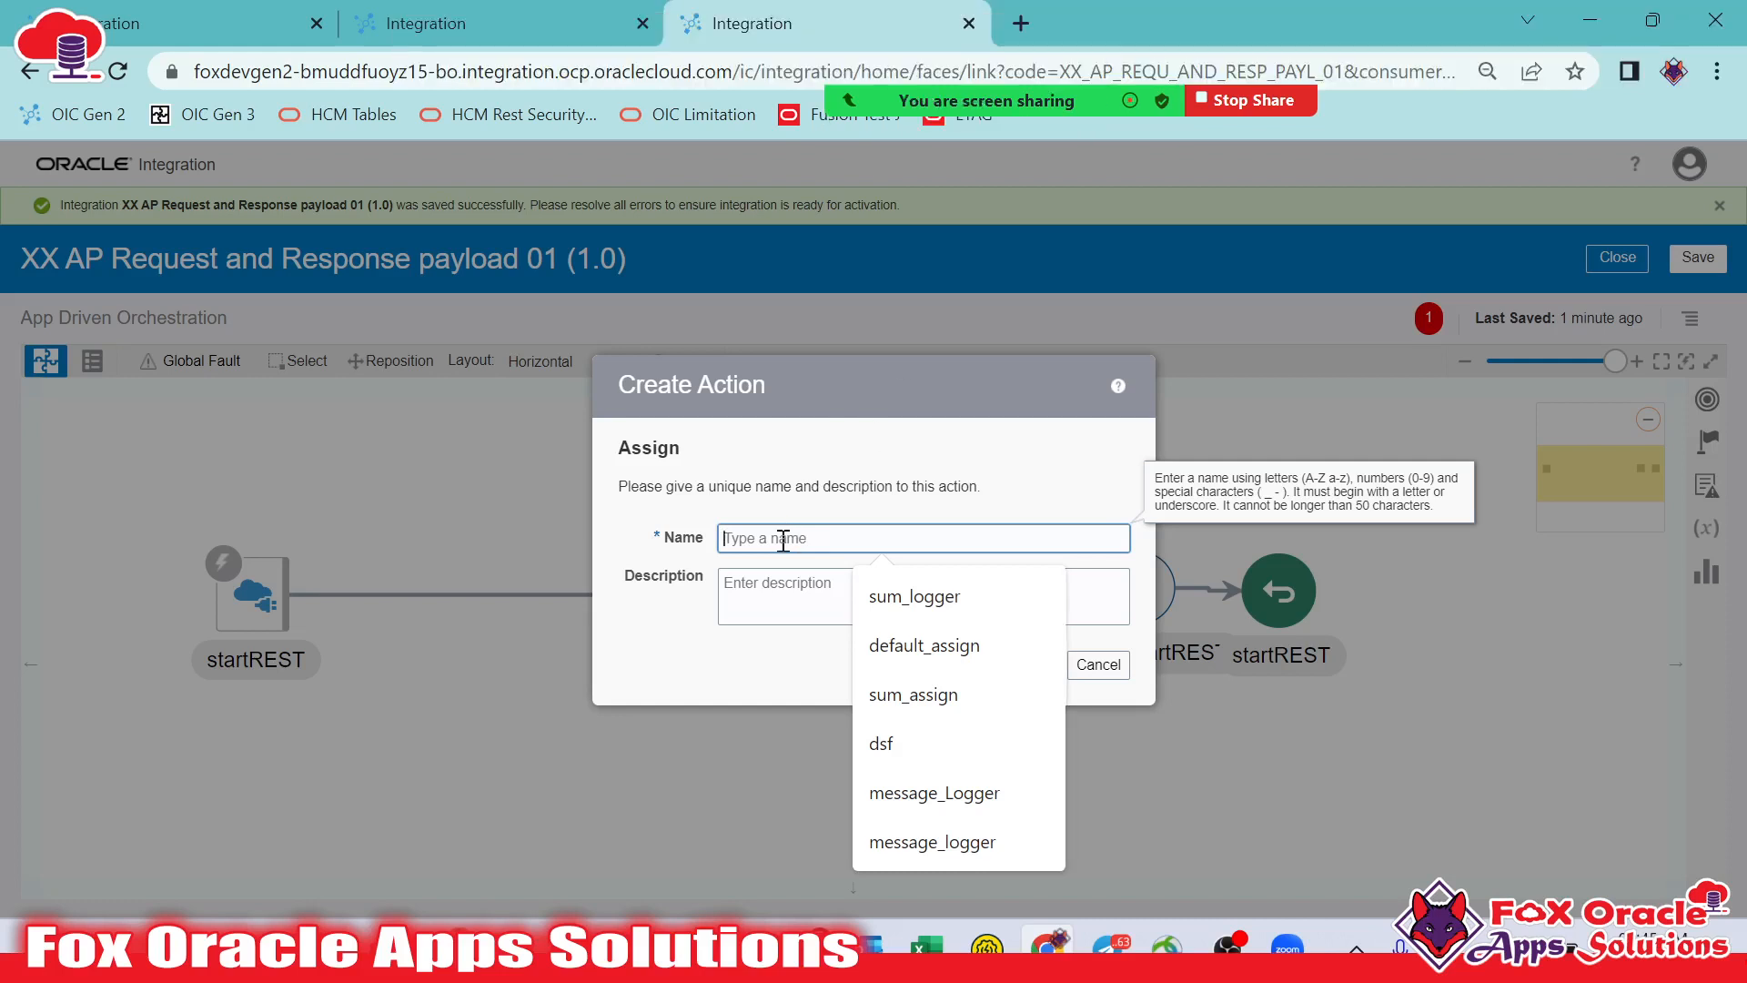
click(928, 601)
drag(854, 537, 614, 535)
key(BackSpace)
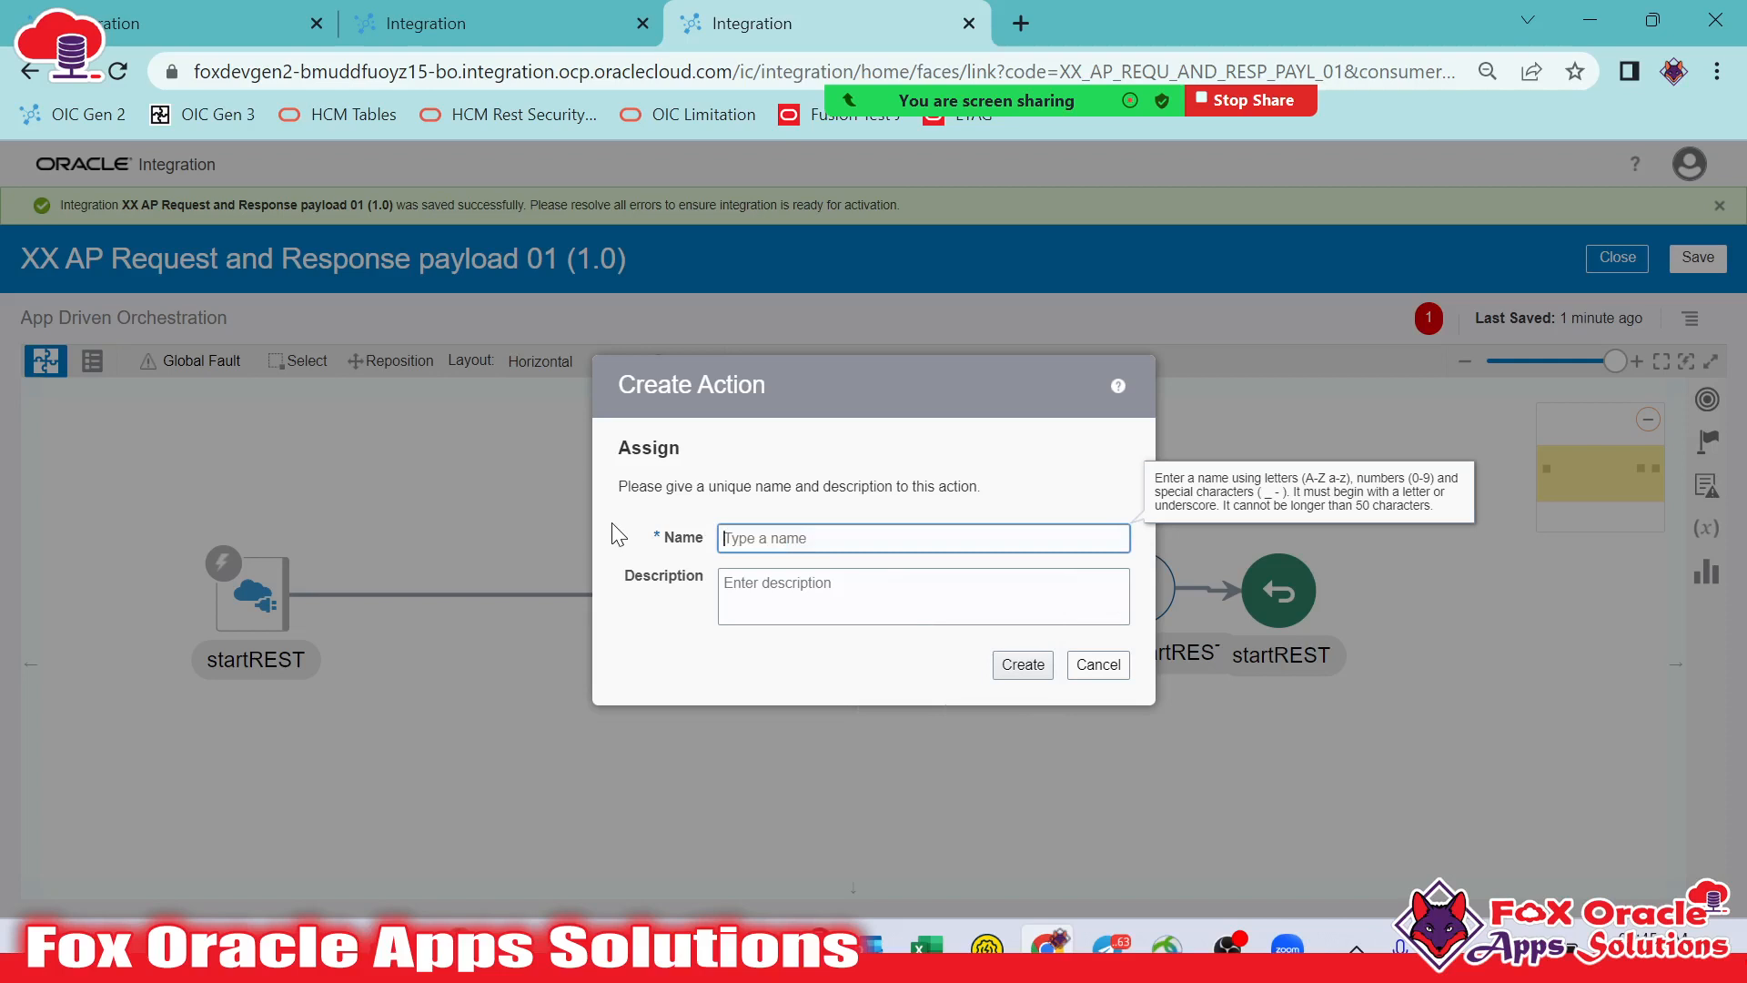
text(sum)
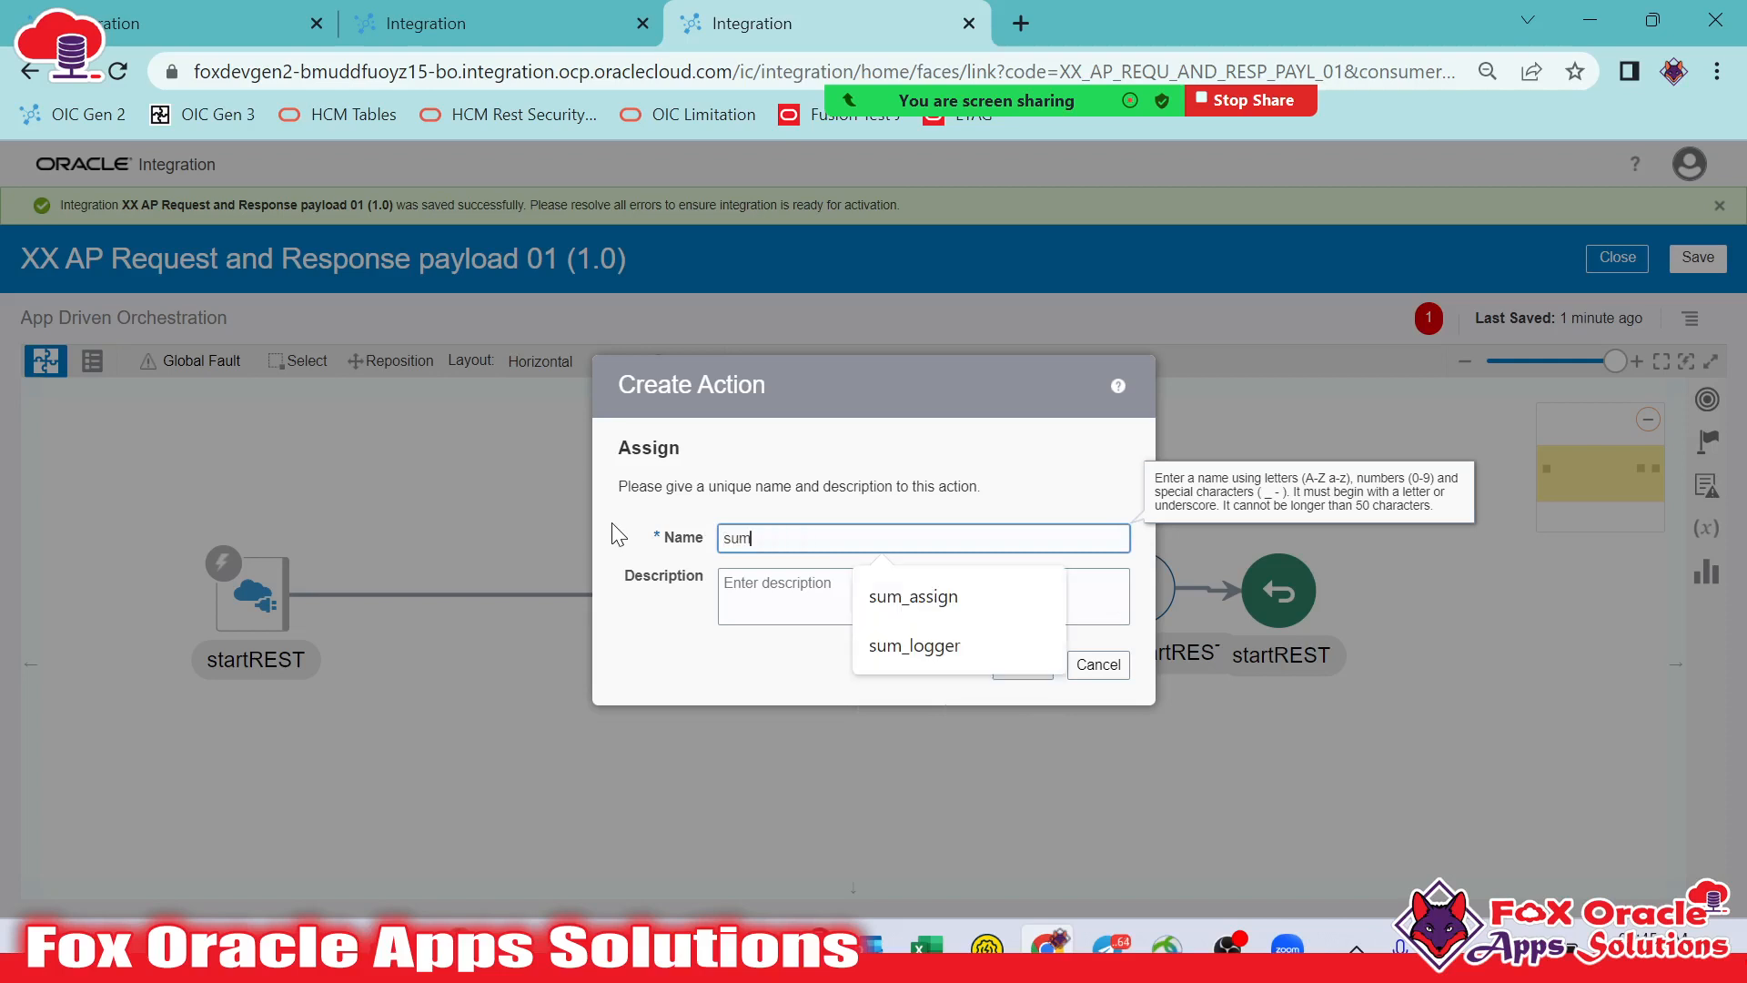
click(912, 597)
click(1023, 666)
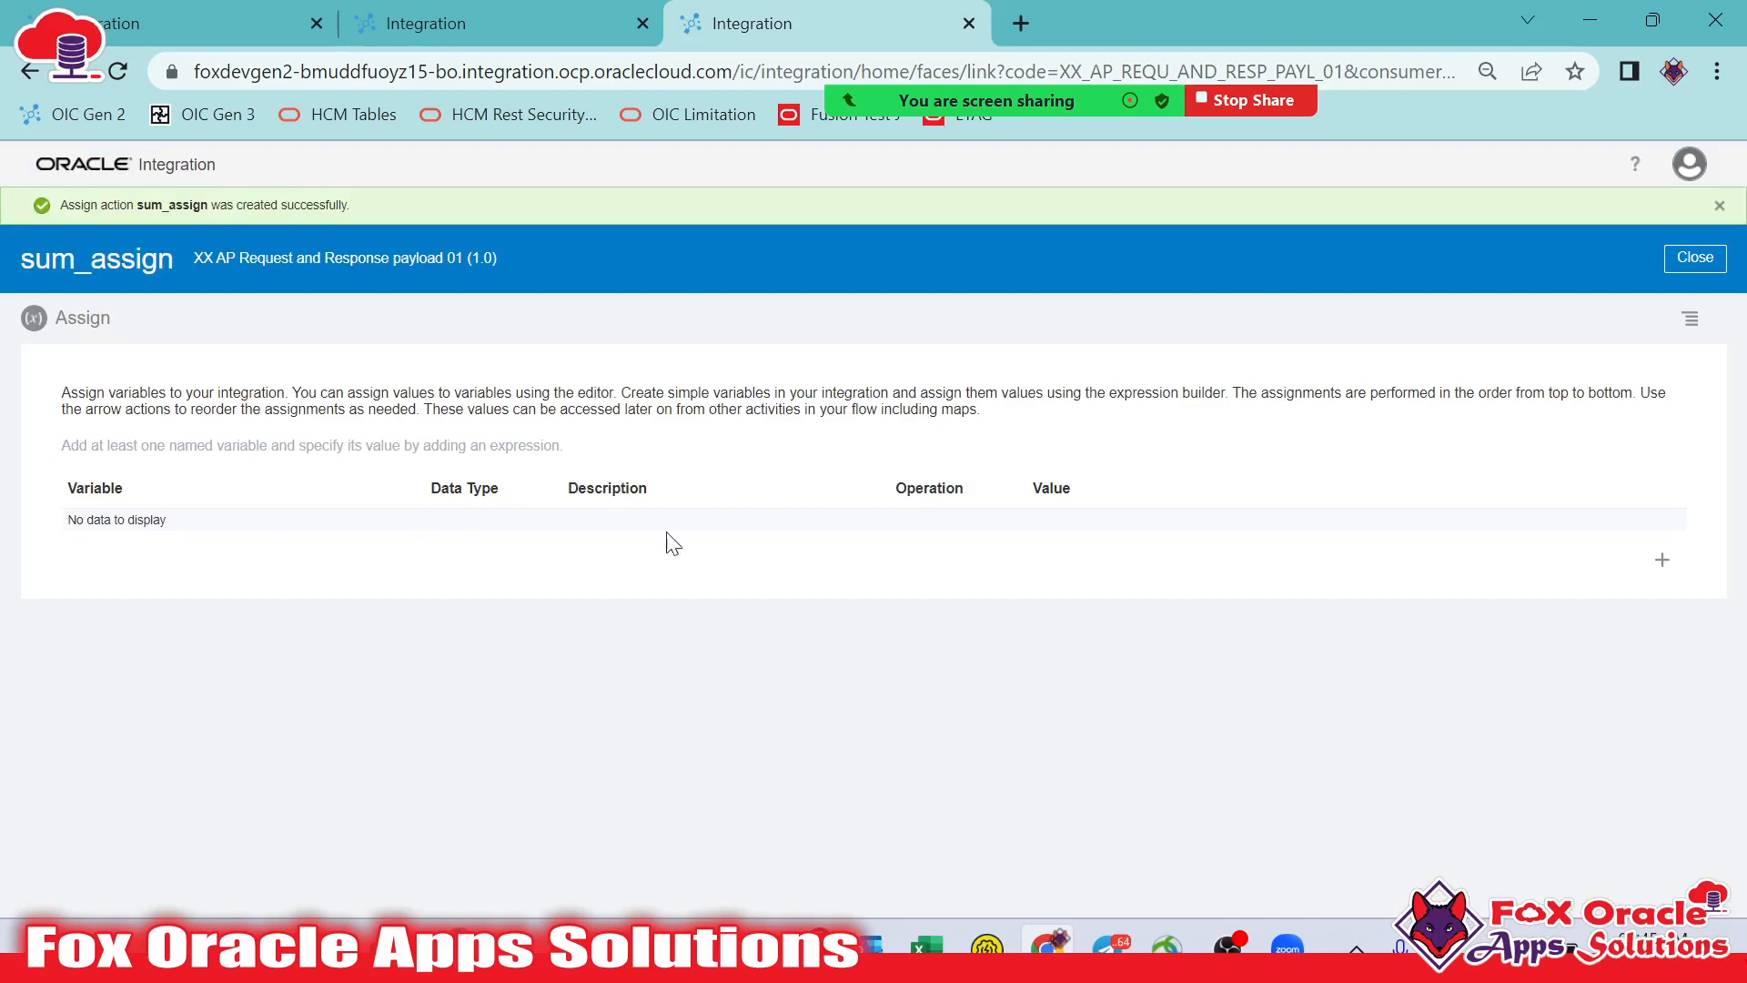
Add a variable named var_result to the sum_assign action
click(1663, 560)
drag(318, 537, 5, 537)
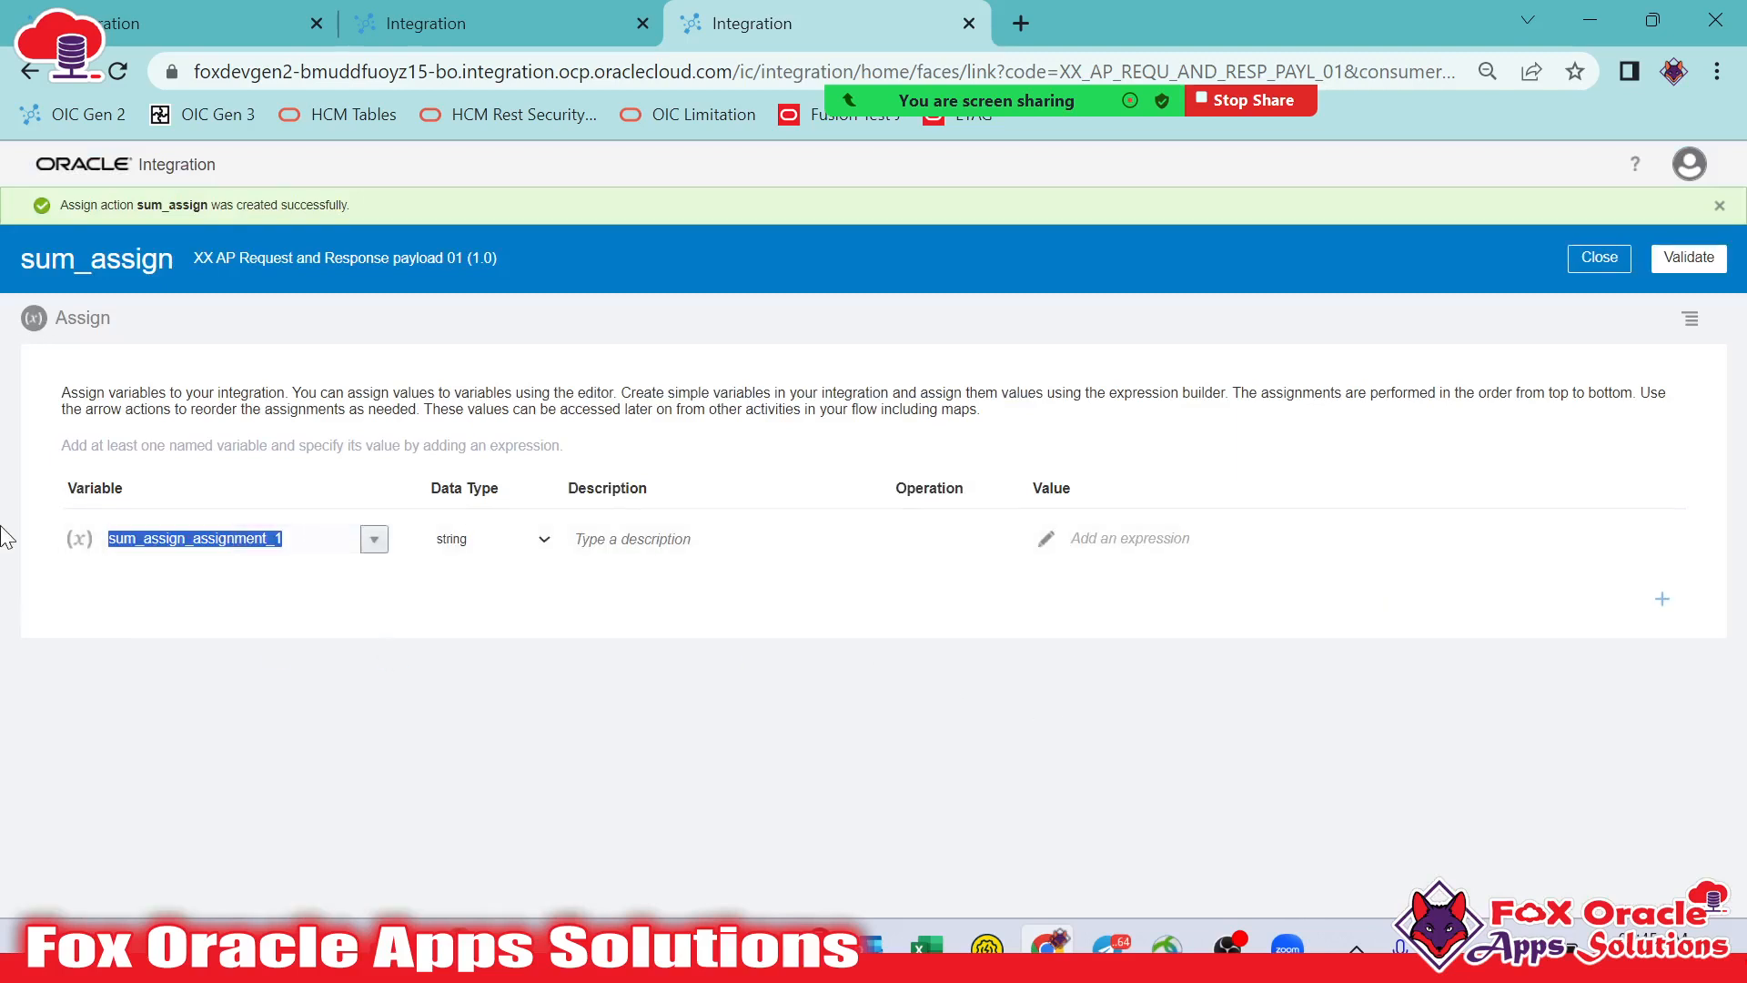
text(var)
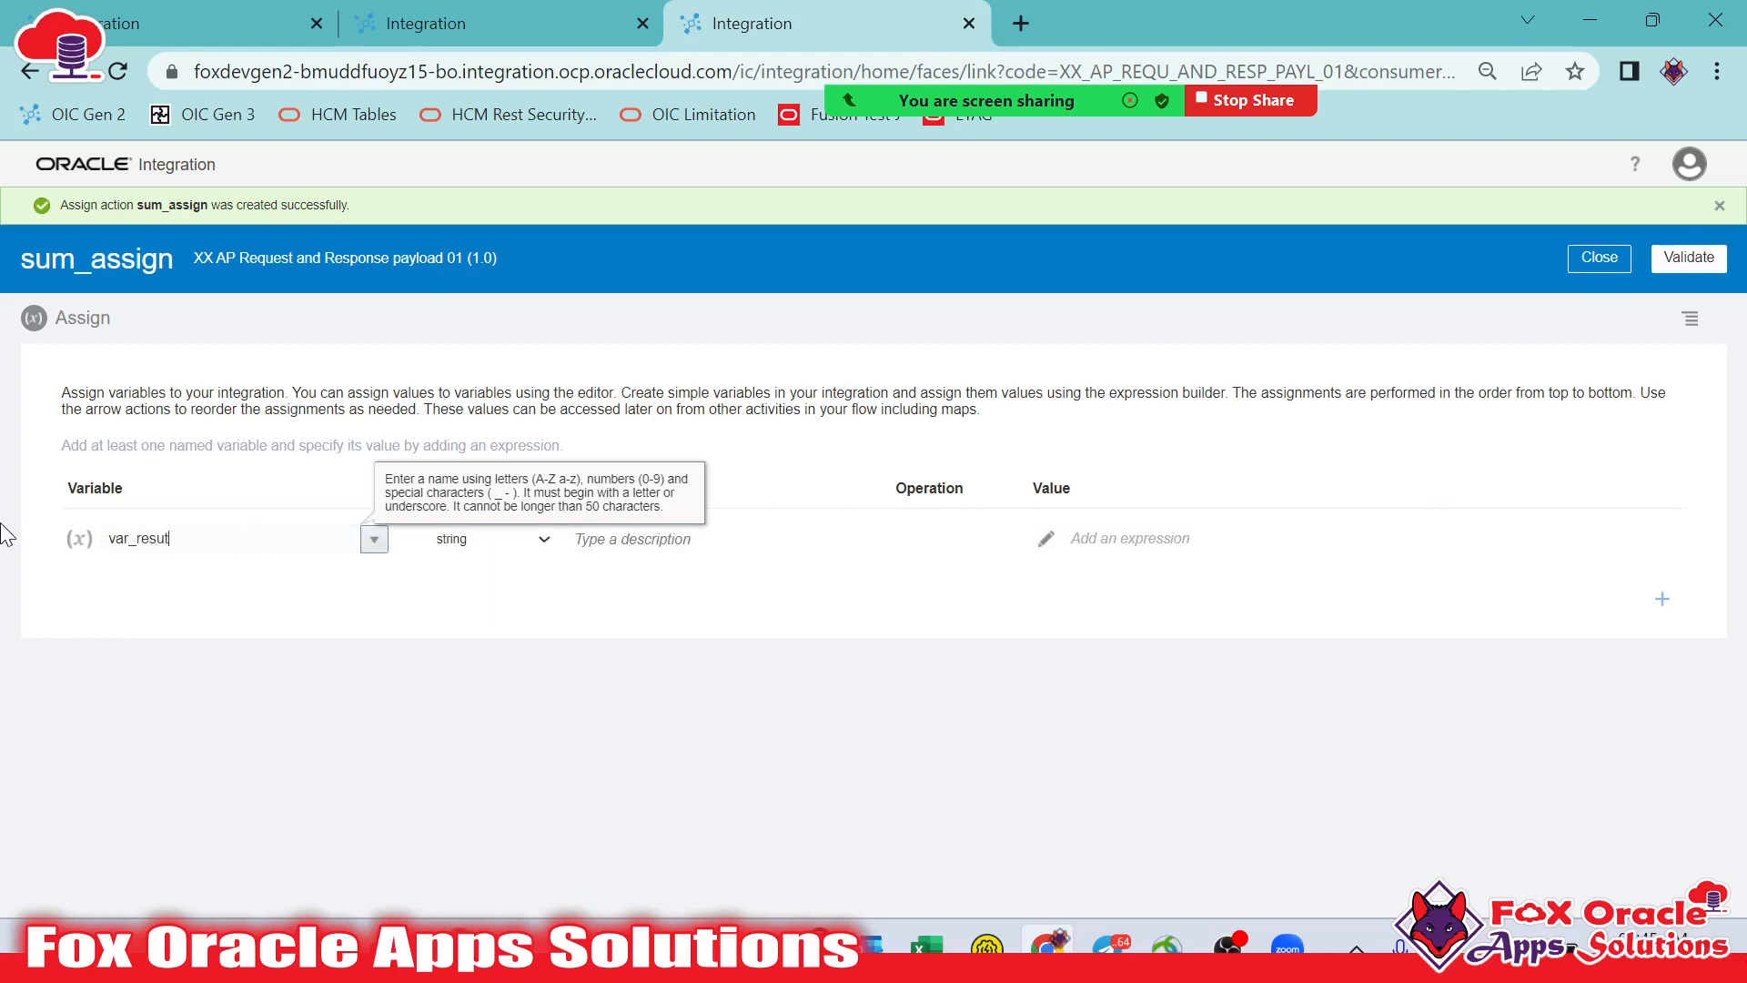
text(_result)
key(Tab)
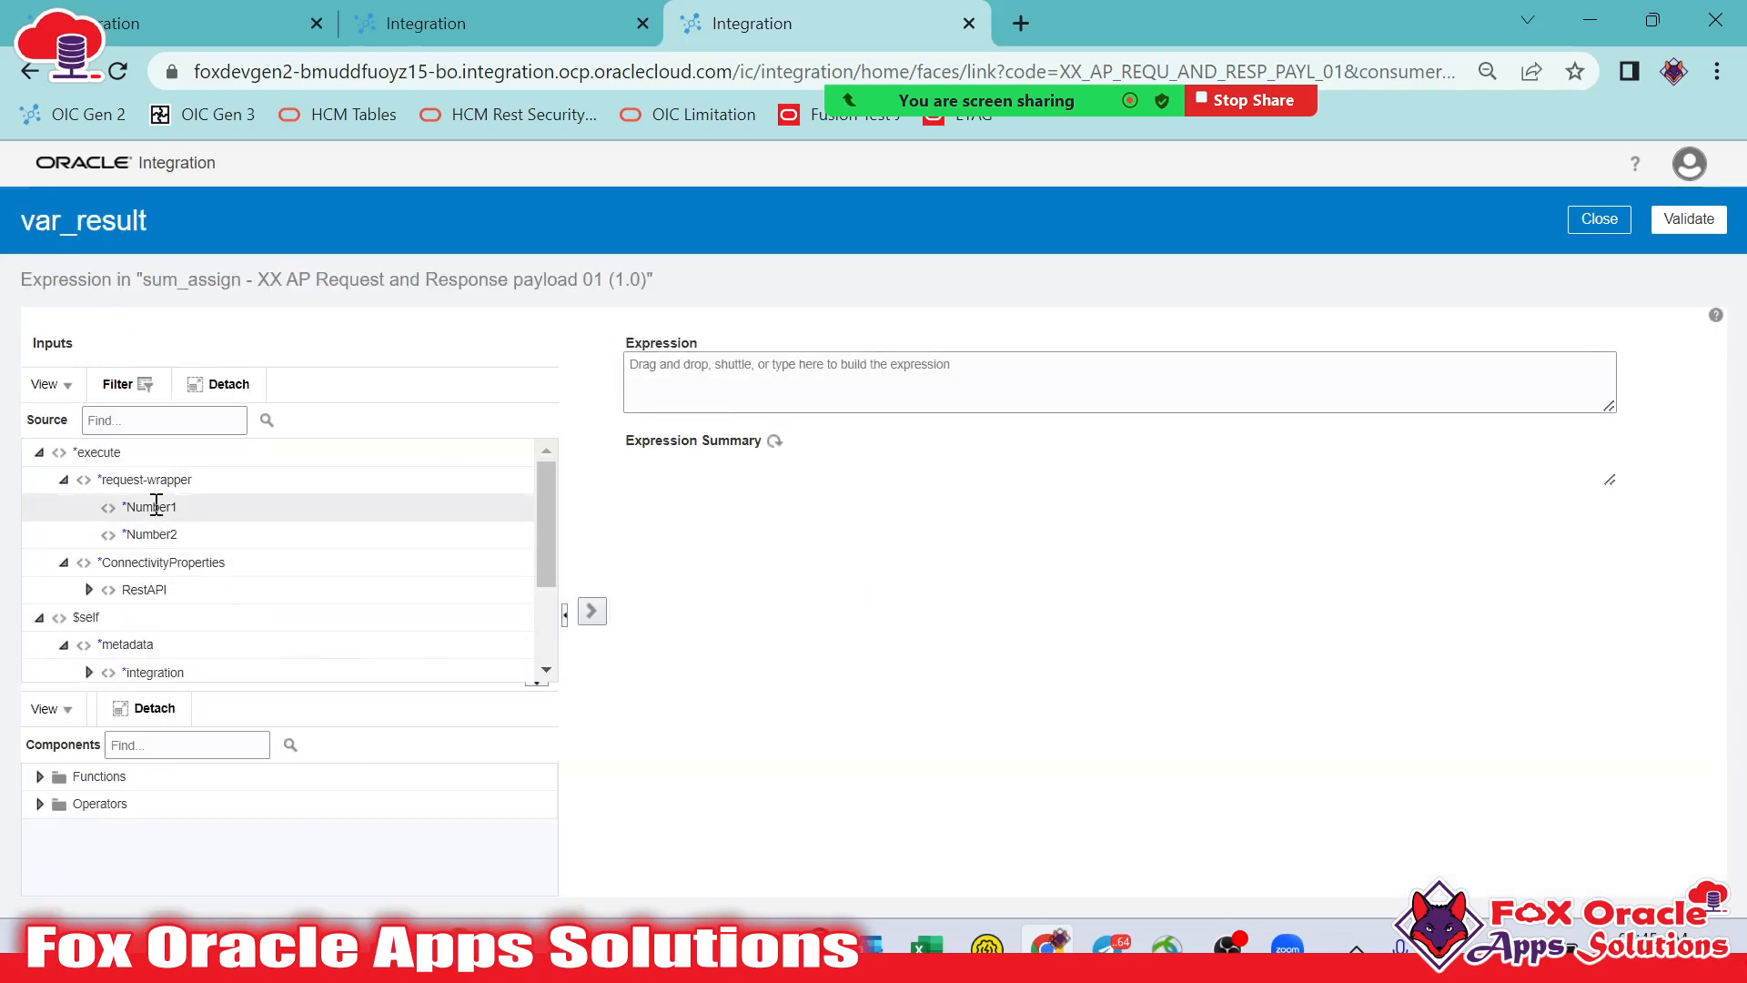
Build the var_result expression as request-wrapper Number1 + Number2, validate it, and check the expression summary
drag(155, 506, 710, 396)
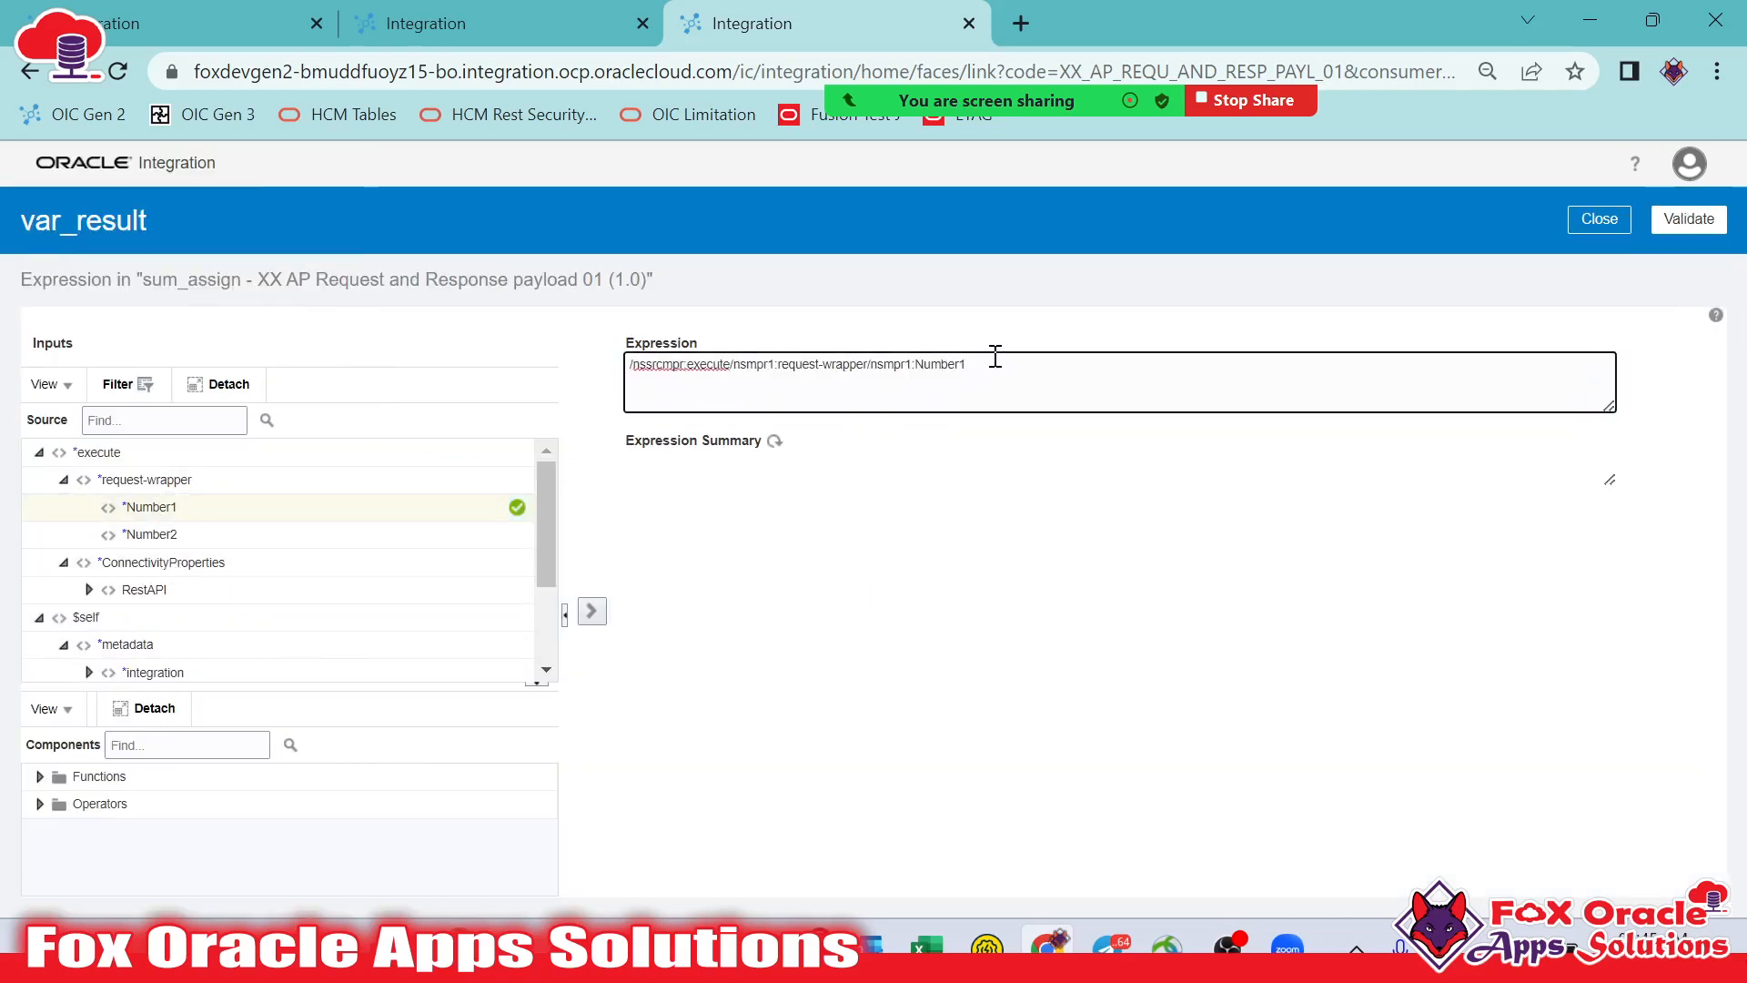
drag(304, 537, 1263, 364)
click(1684, 221)
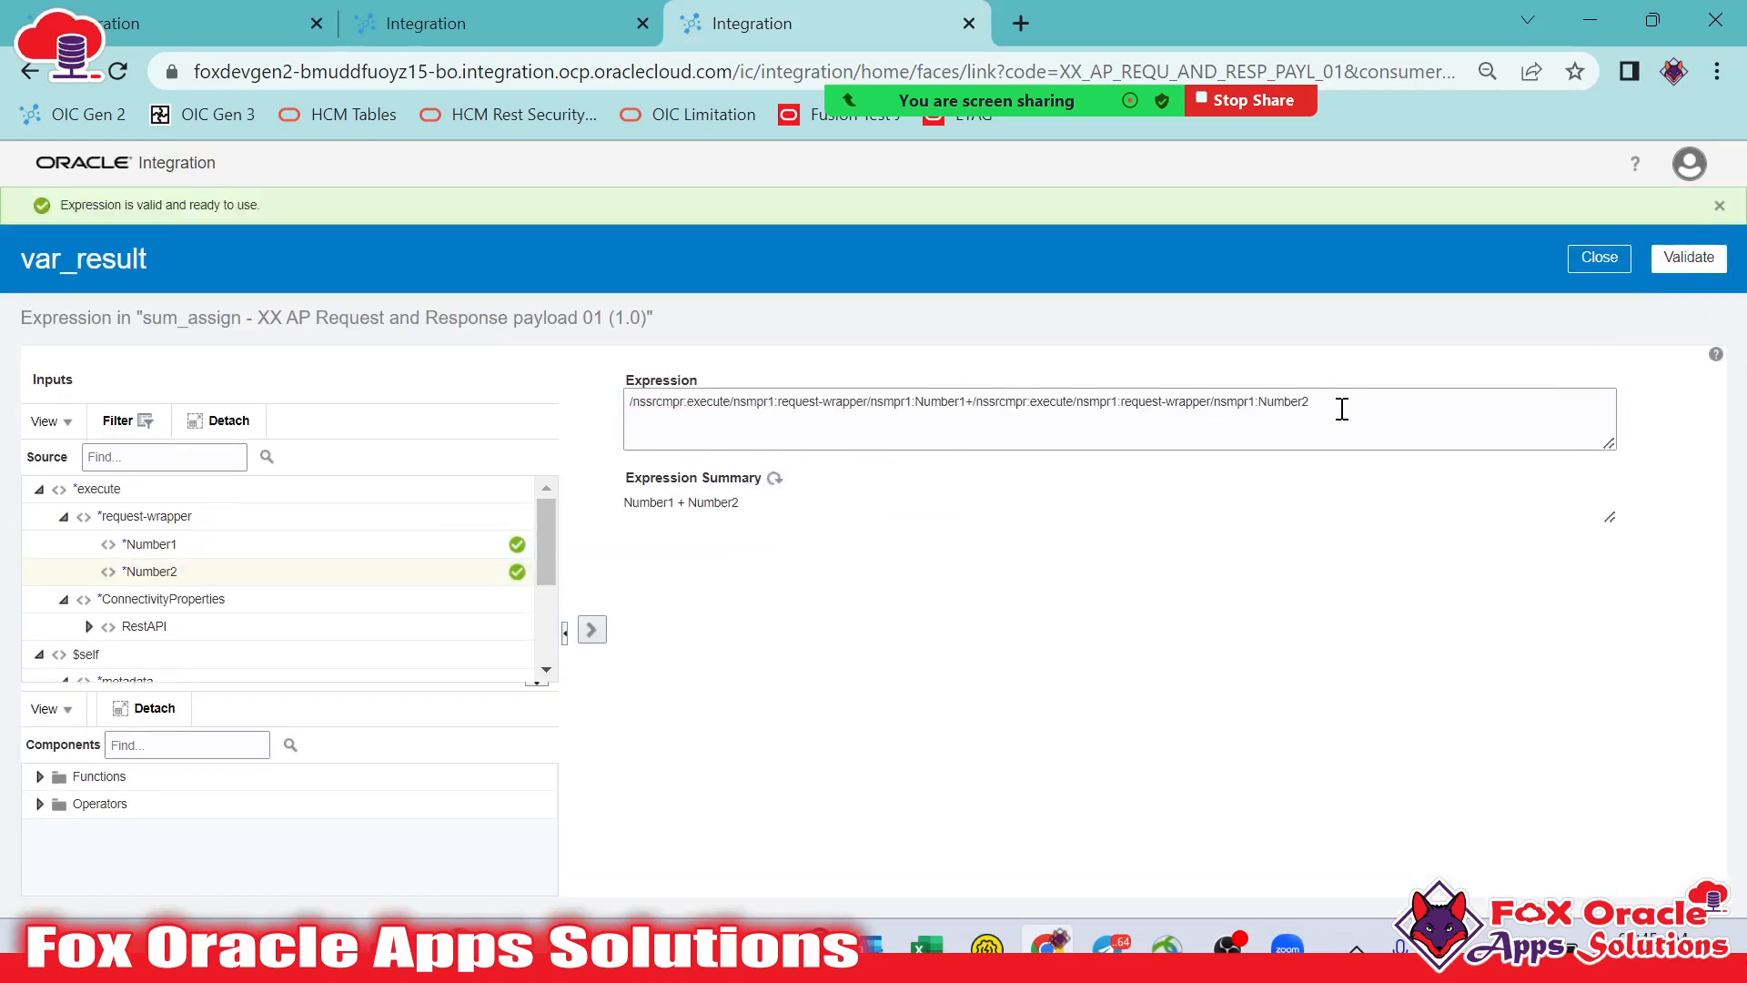
drag(694, 506, 758, 504)
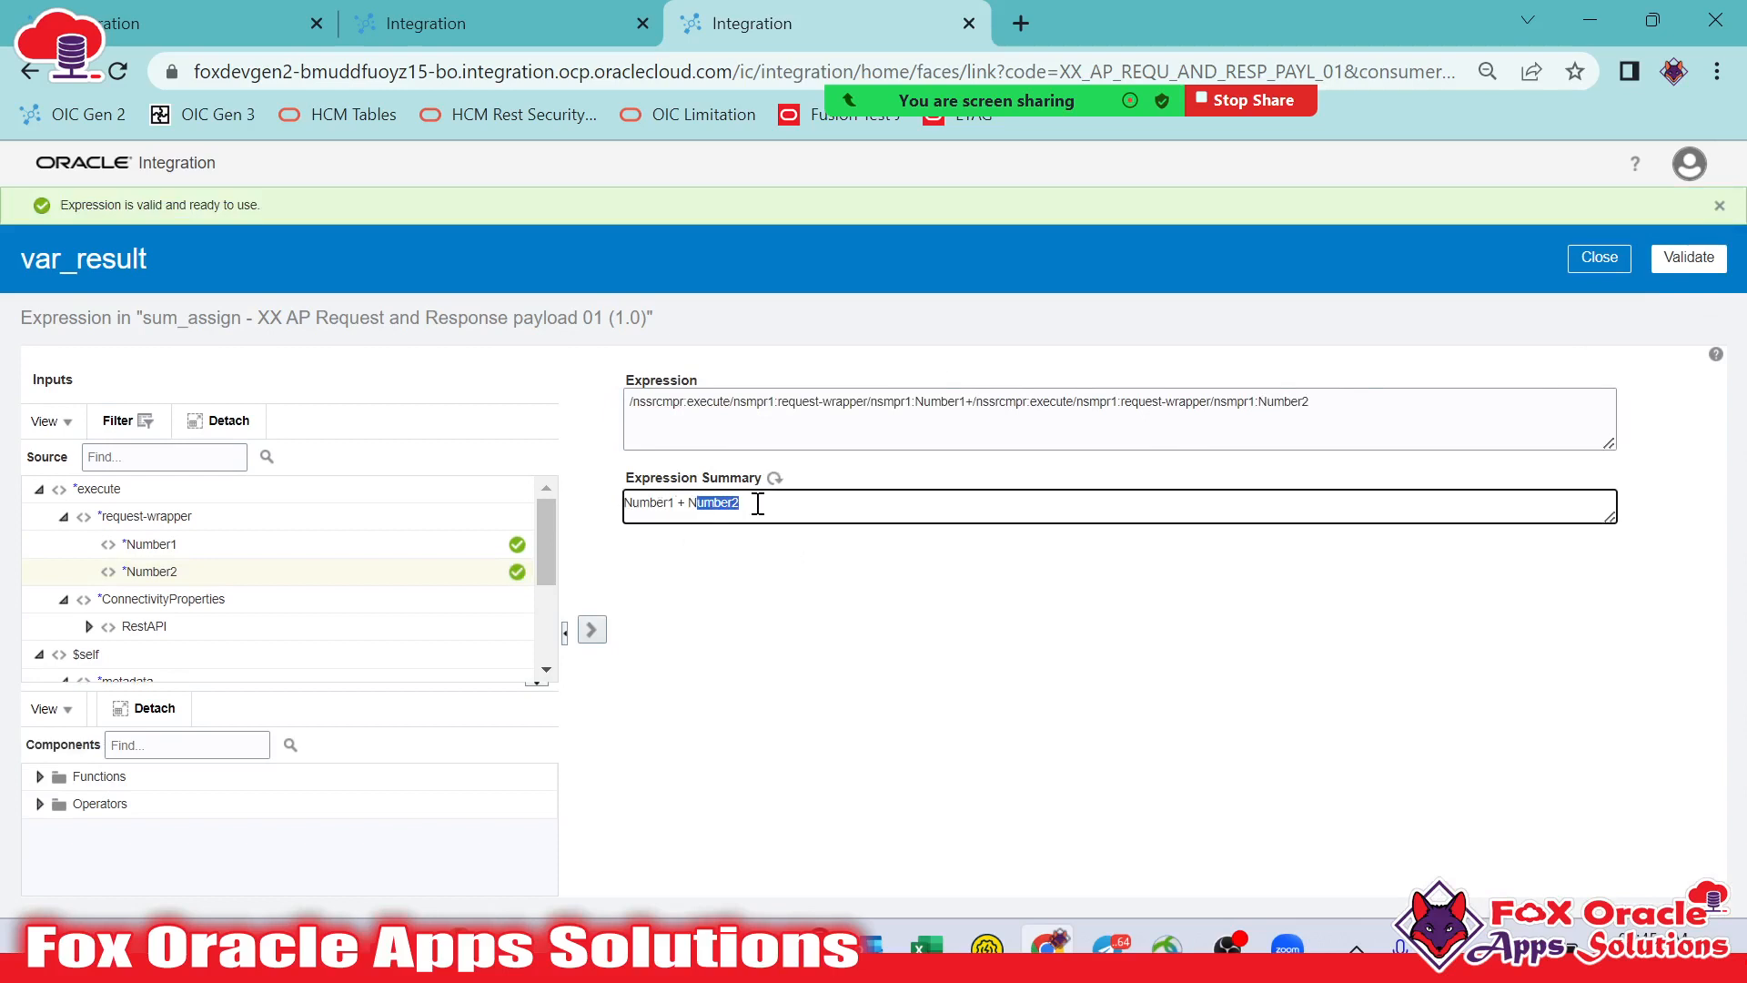
Enclose the Number1 and Number2 paths in the var_result expression in separate parentheses and validate the expression again
click(967, 407)
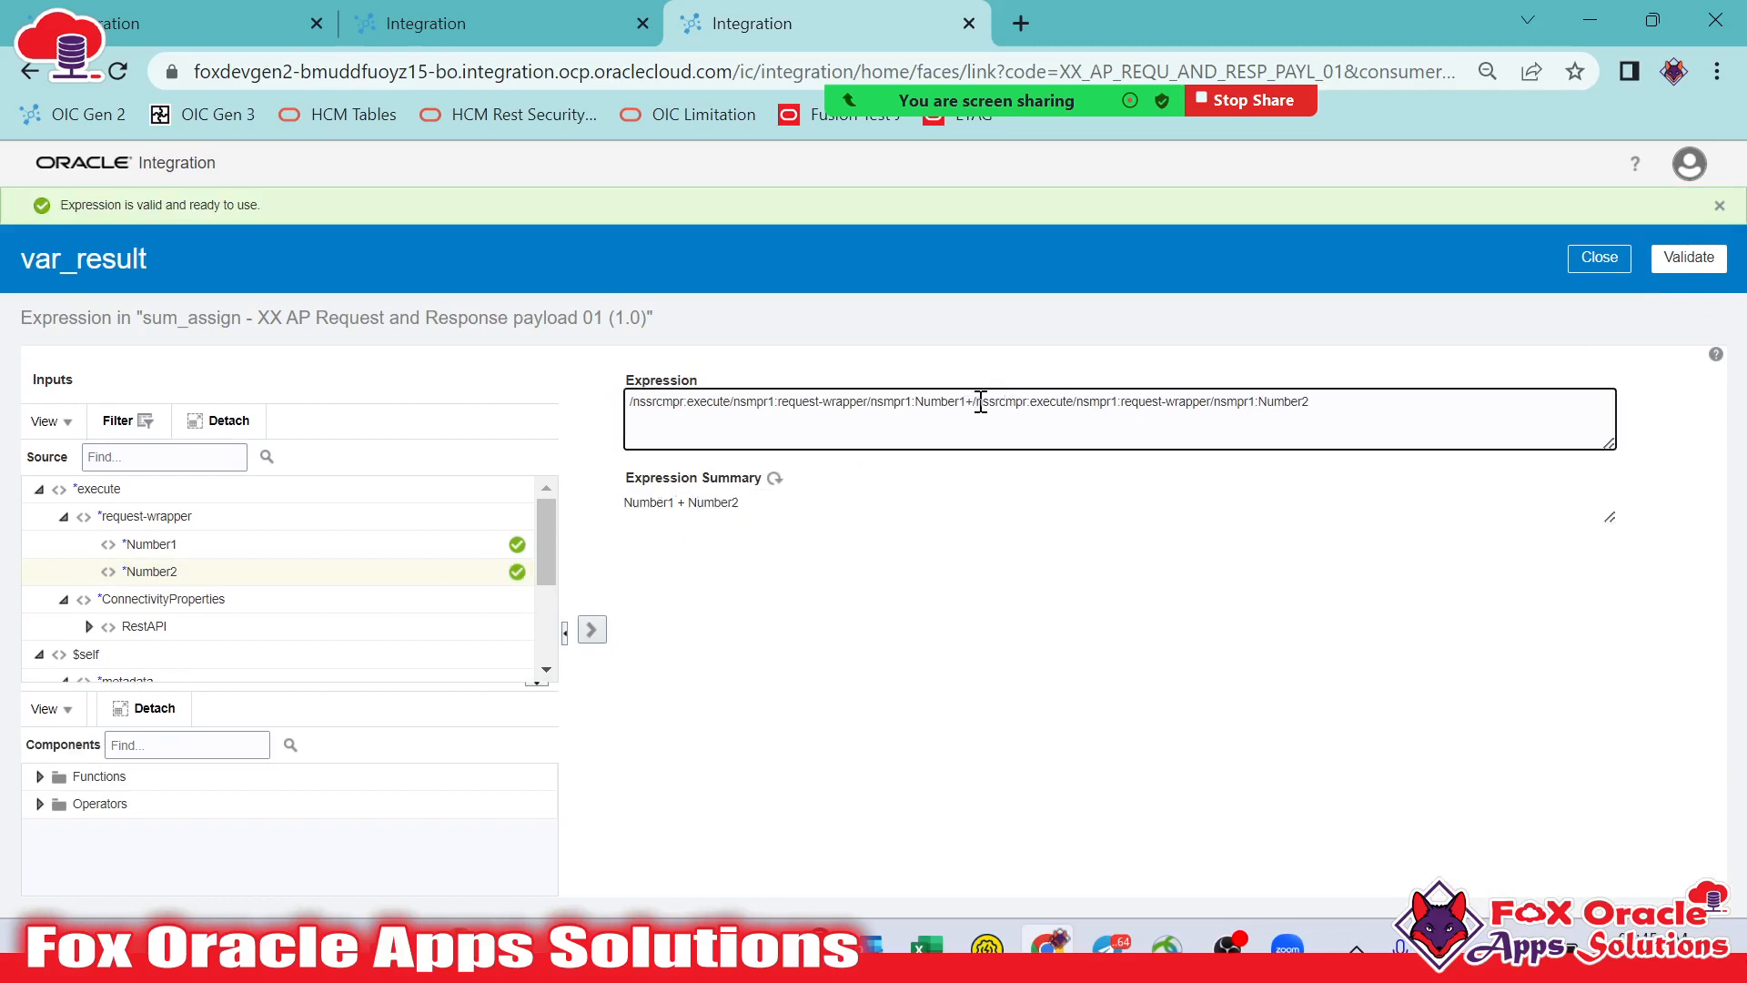
text())
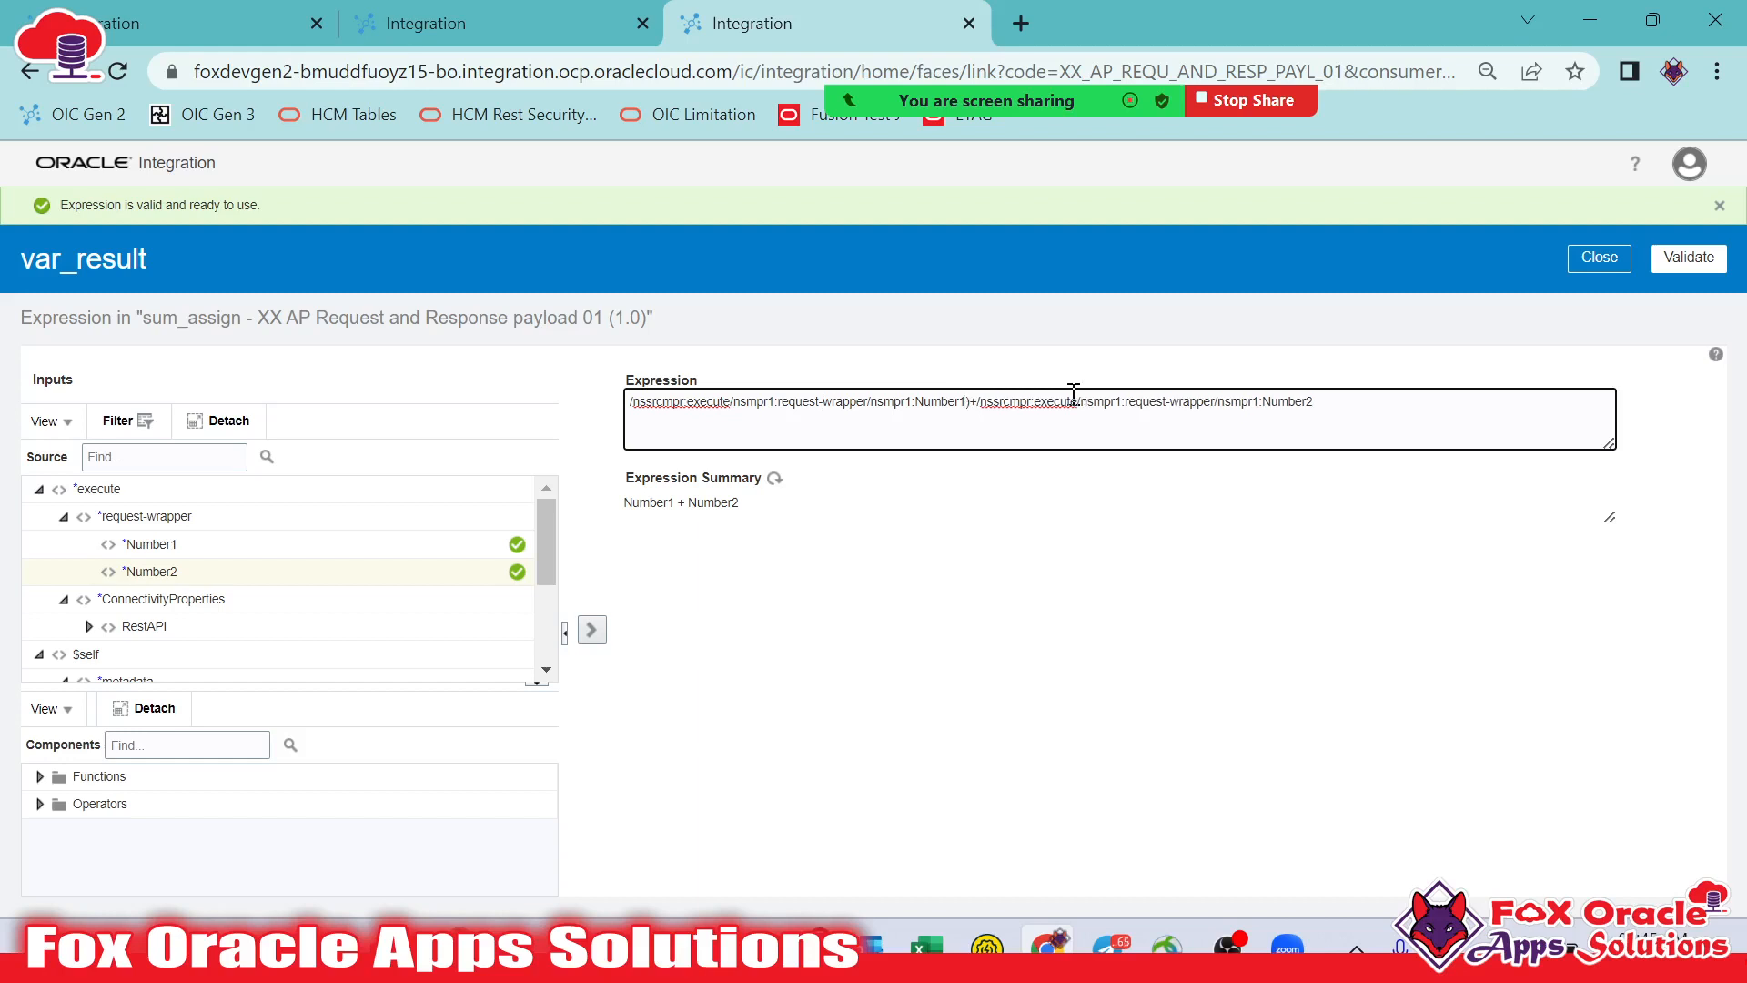
text(()
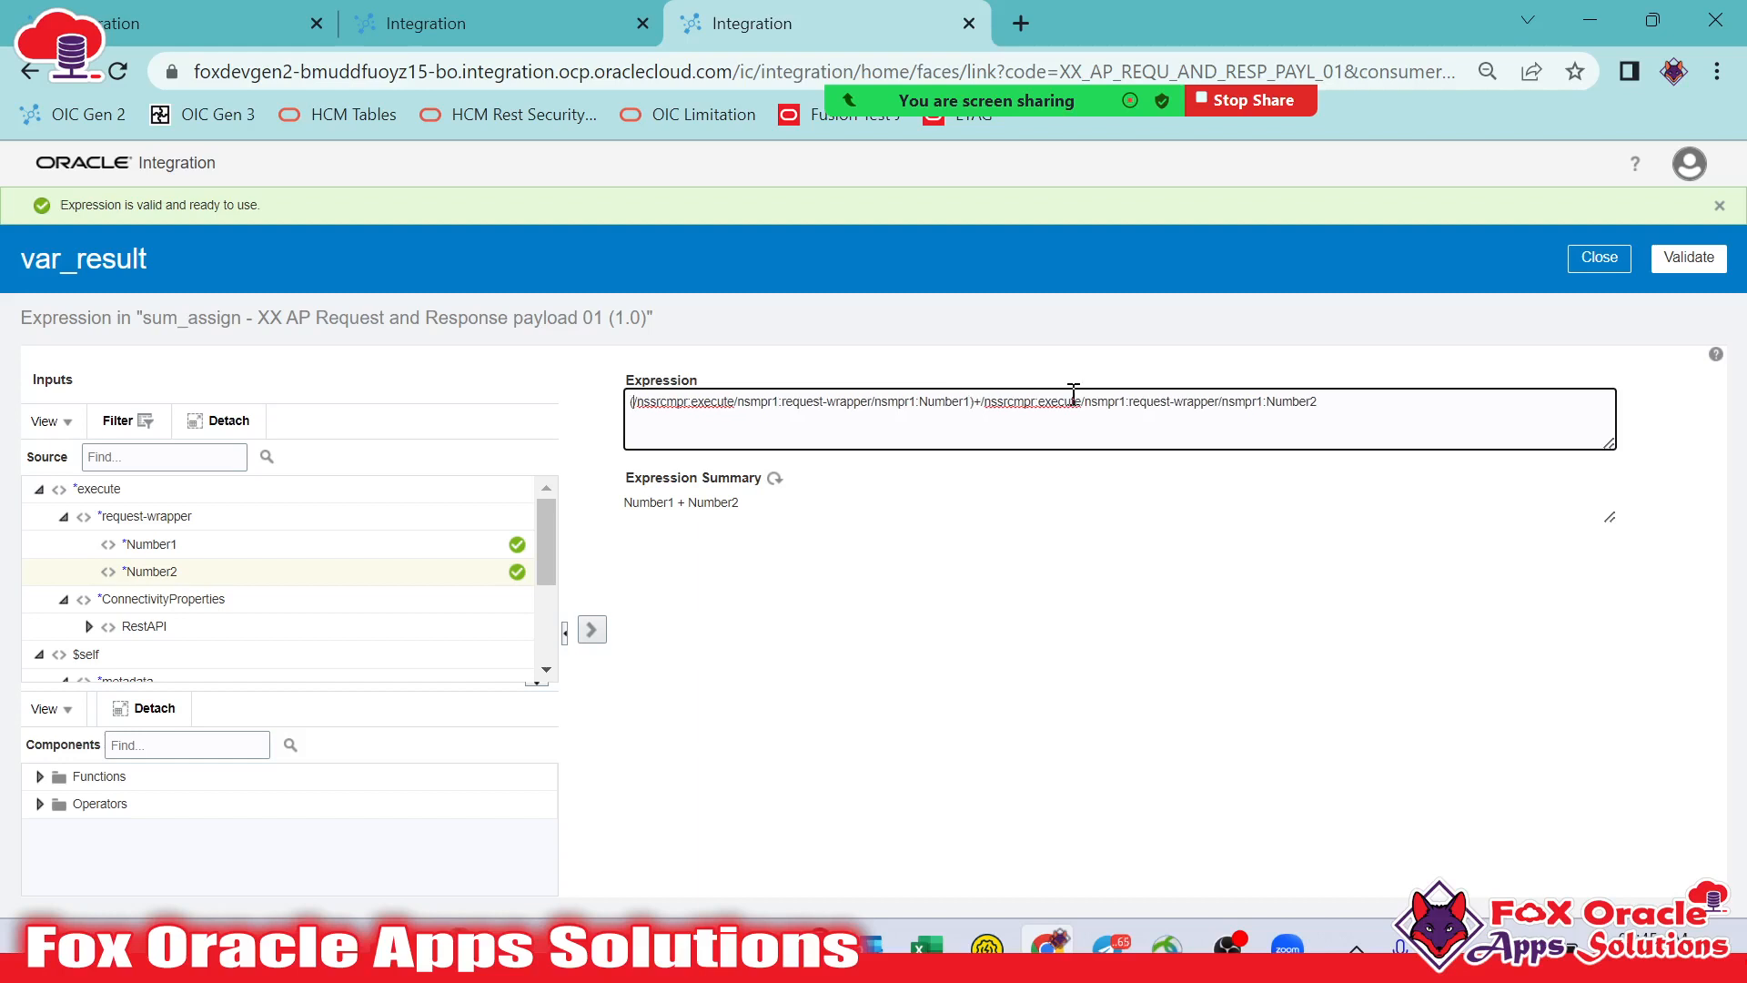
text(()
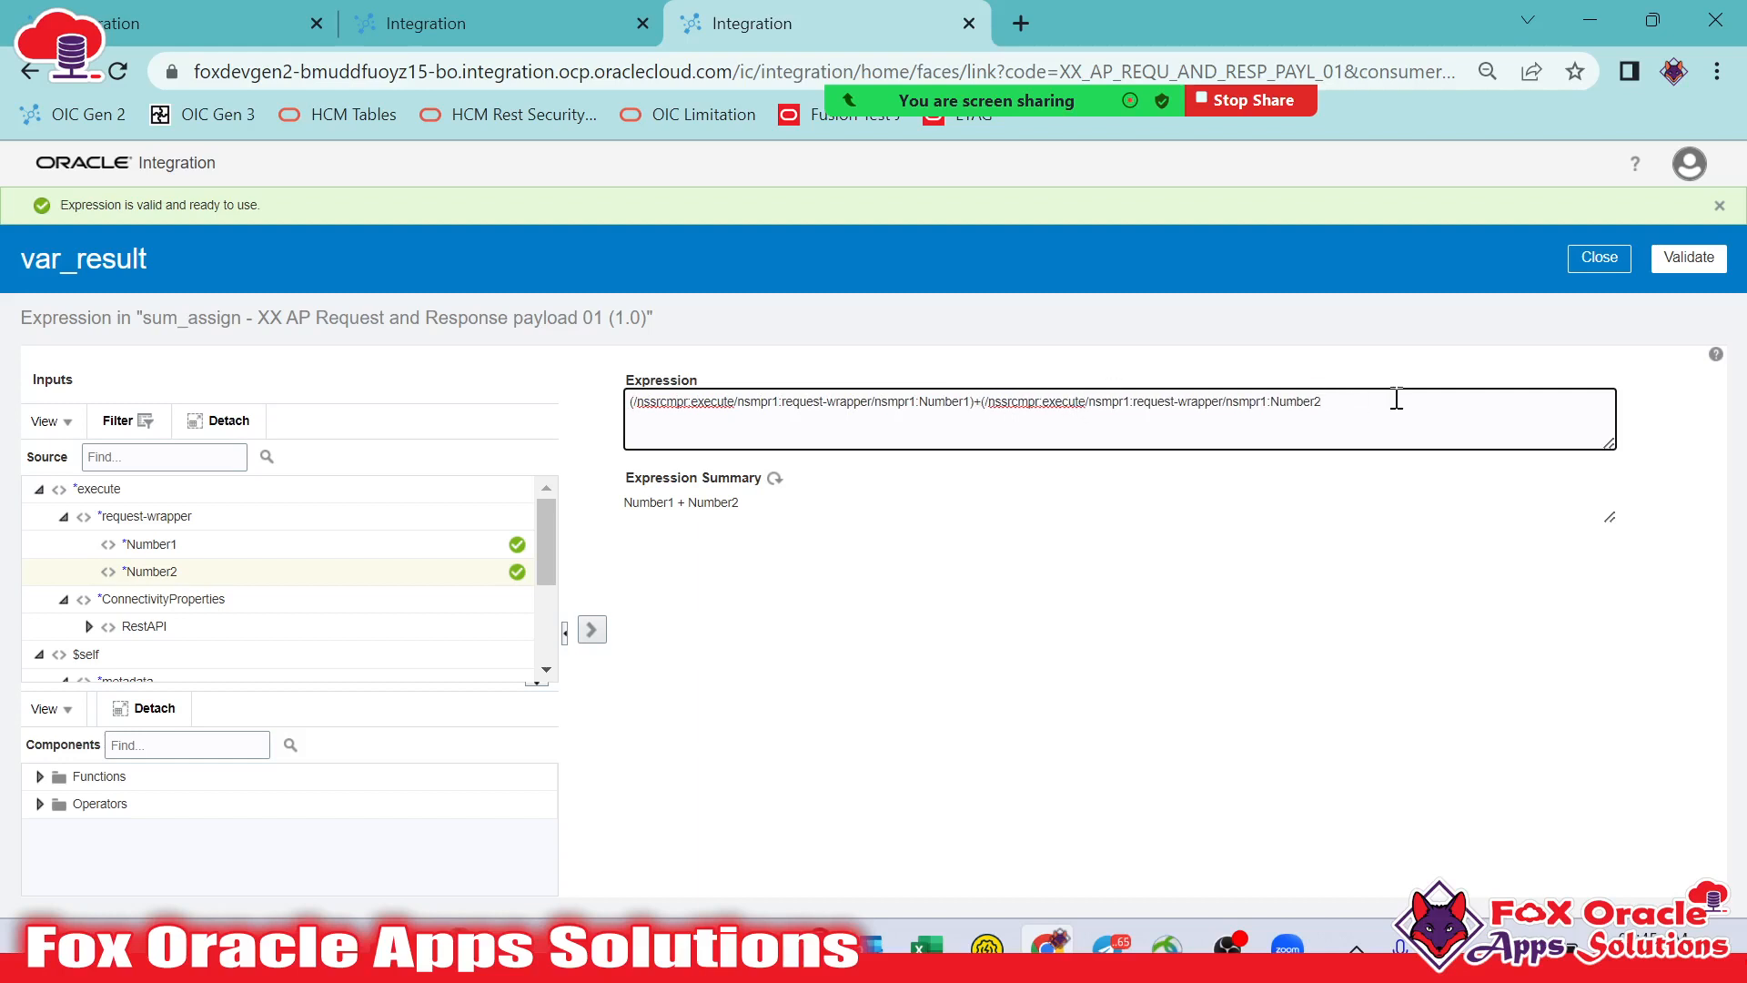
click(1688, 258)
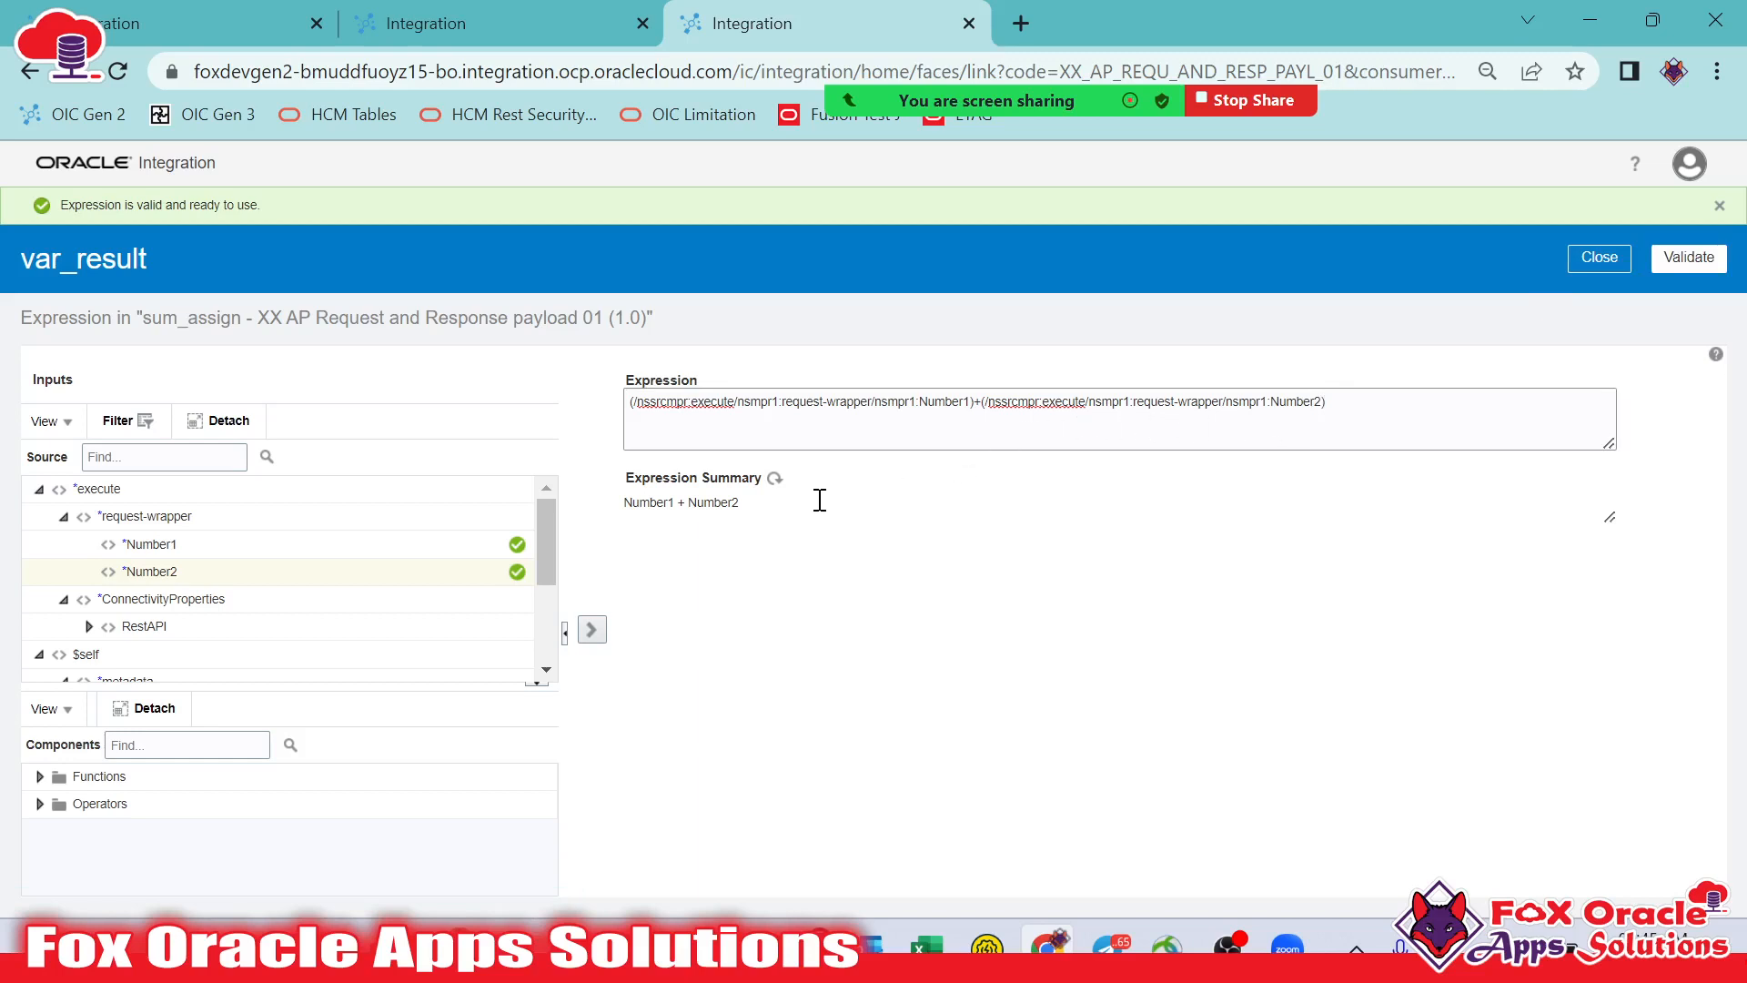
drag(984, 402, 1425, 411)
click(972, 404)
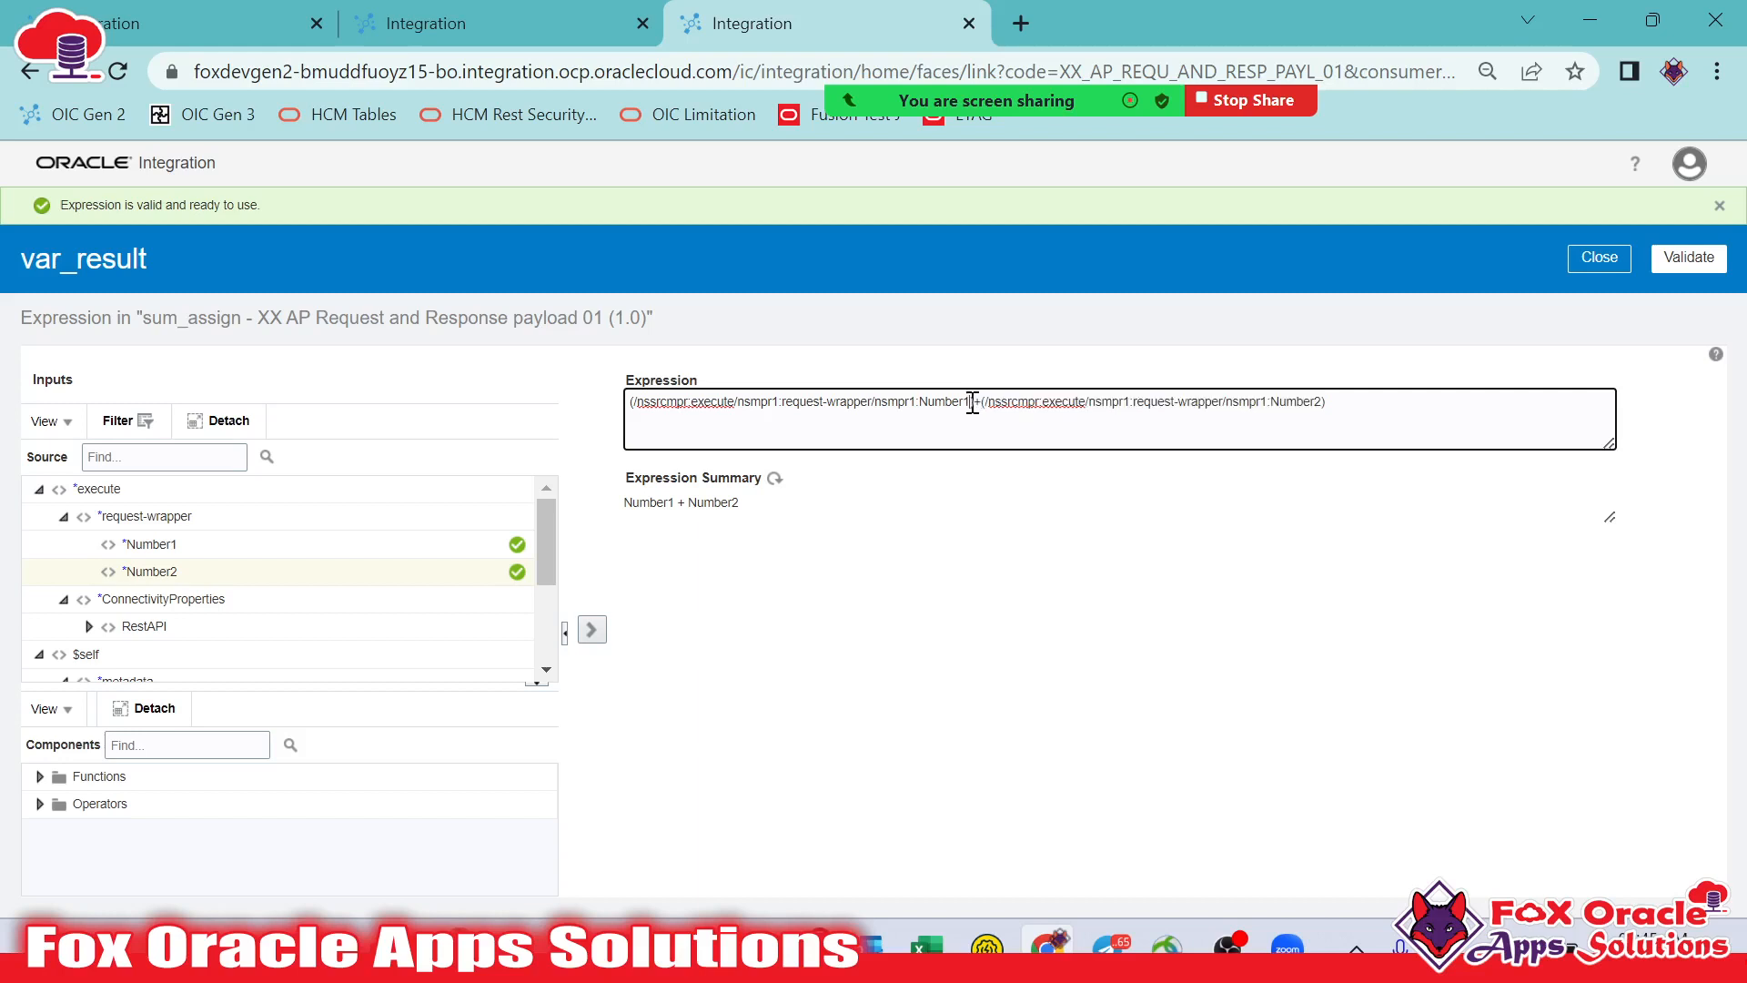
Validate the var_result expression and the sum_assign action, and reset the layout of the integration canvas
drag(975, 401, 582, 387)
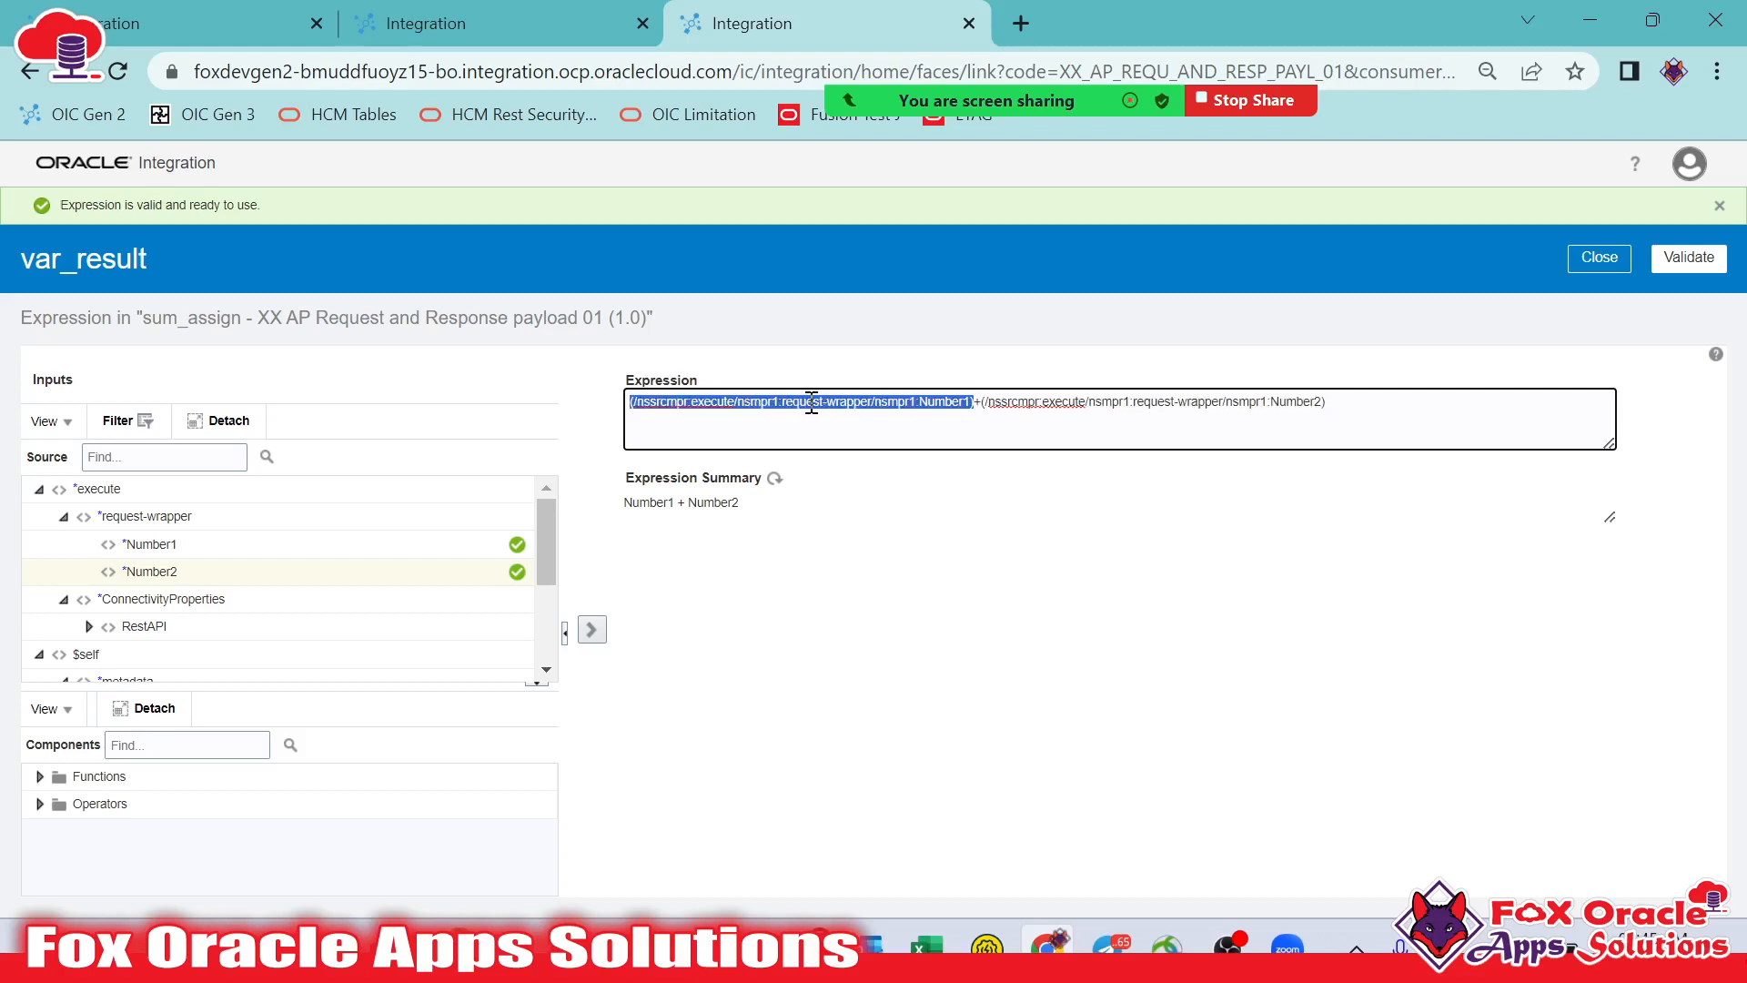
click(981, 401)
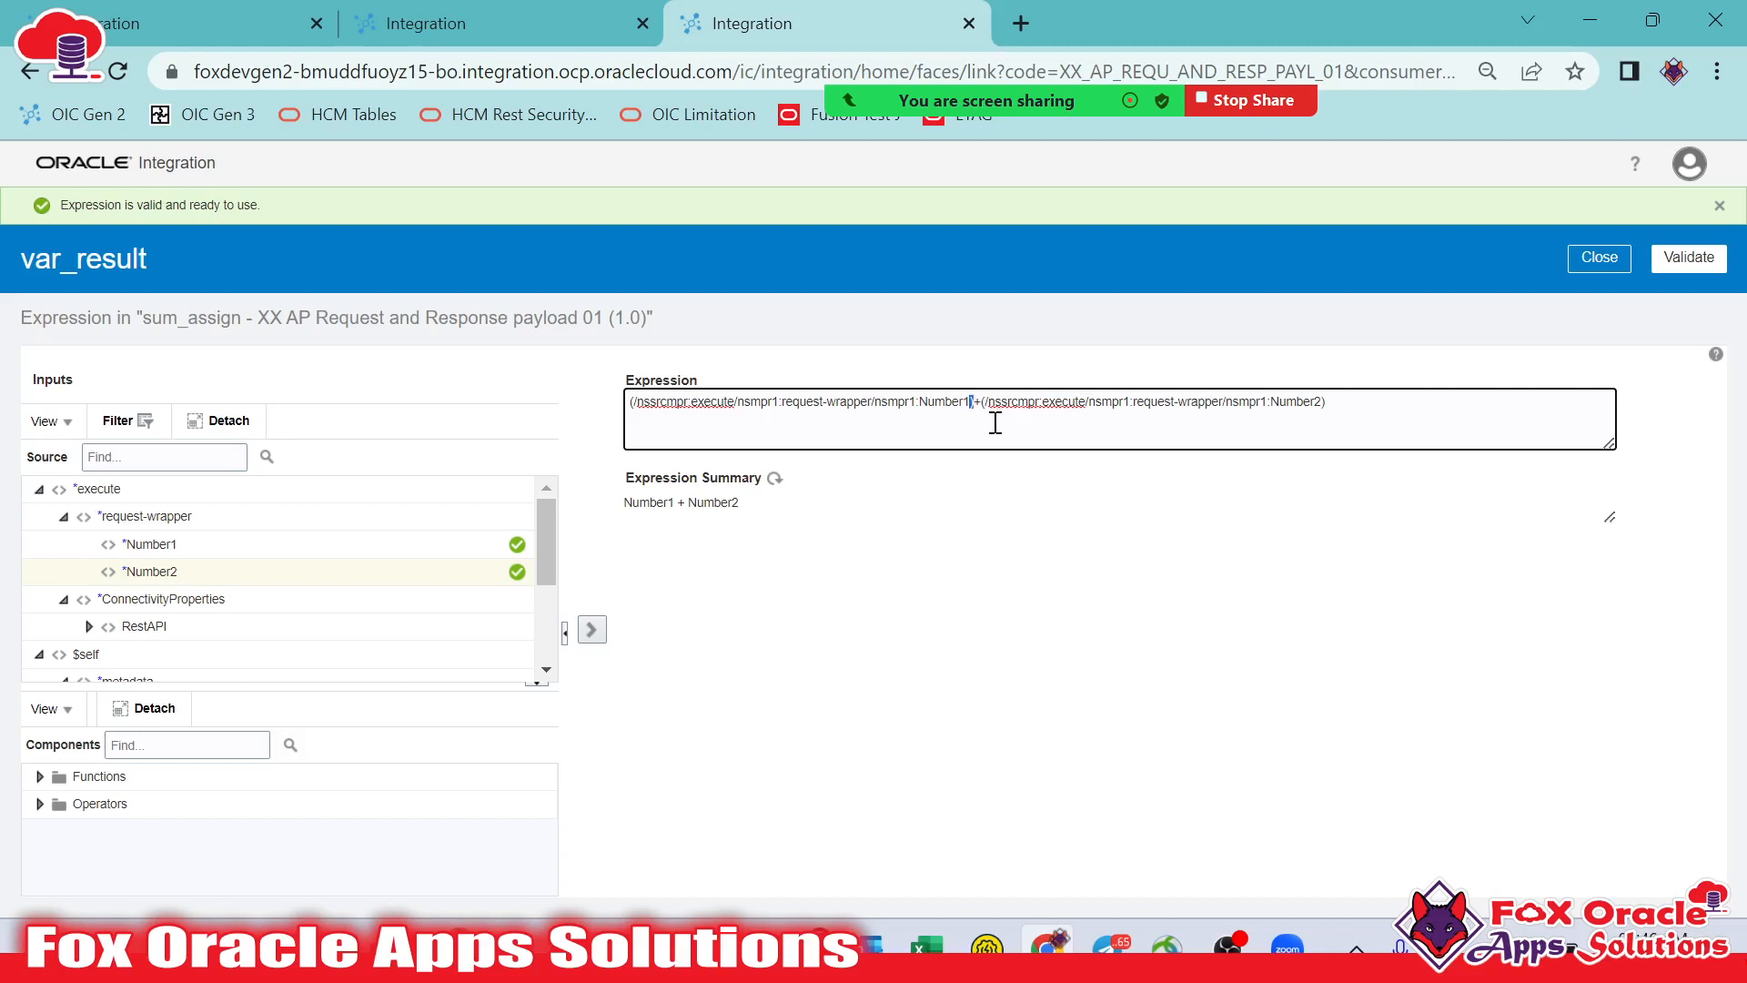
click(1673, 262)
click(1597, 264)
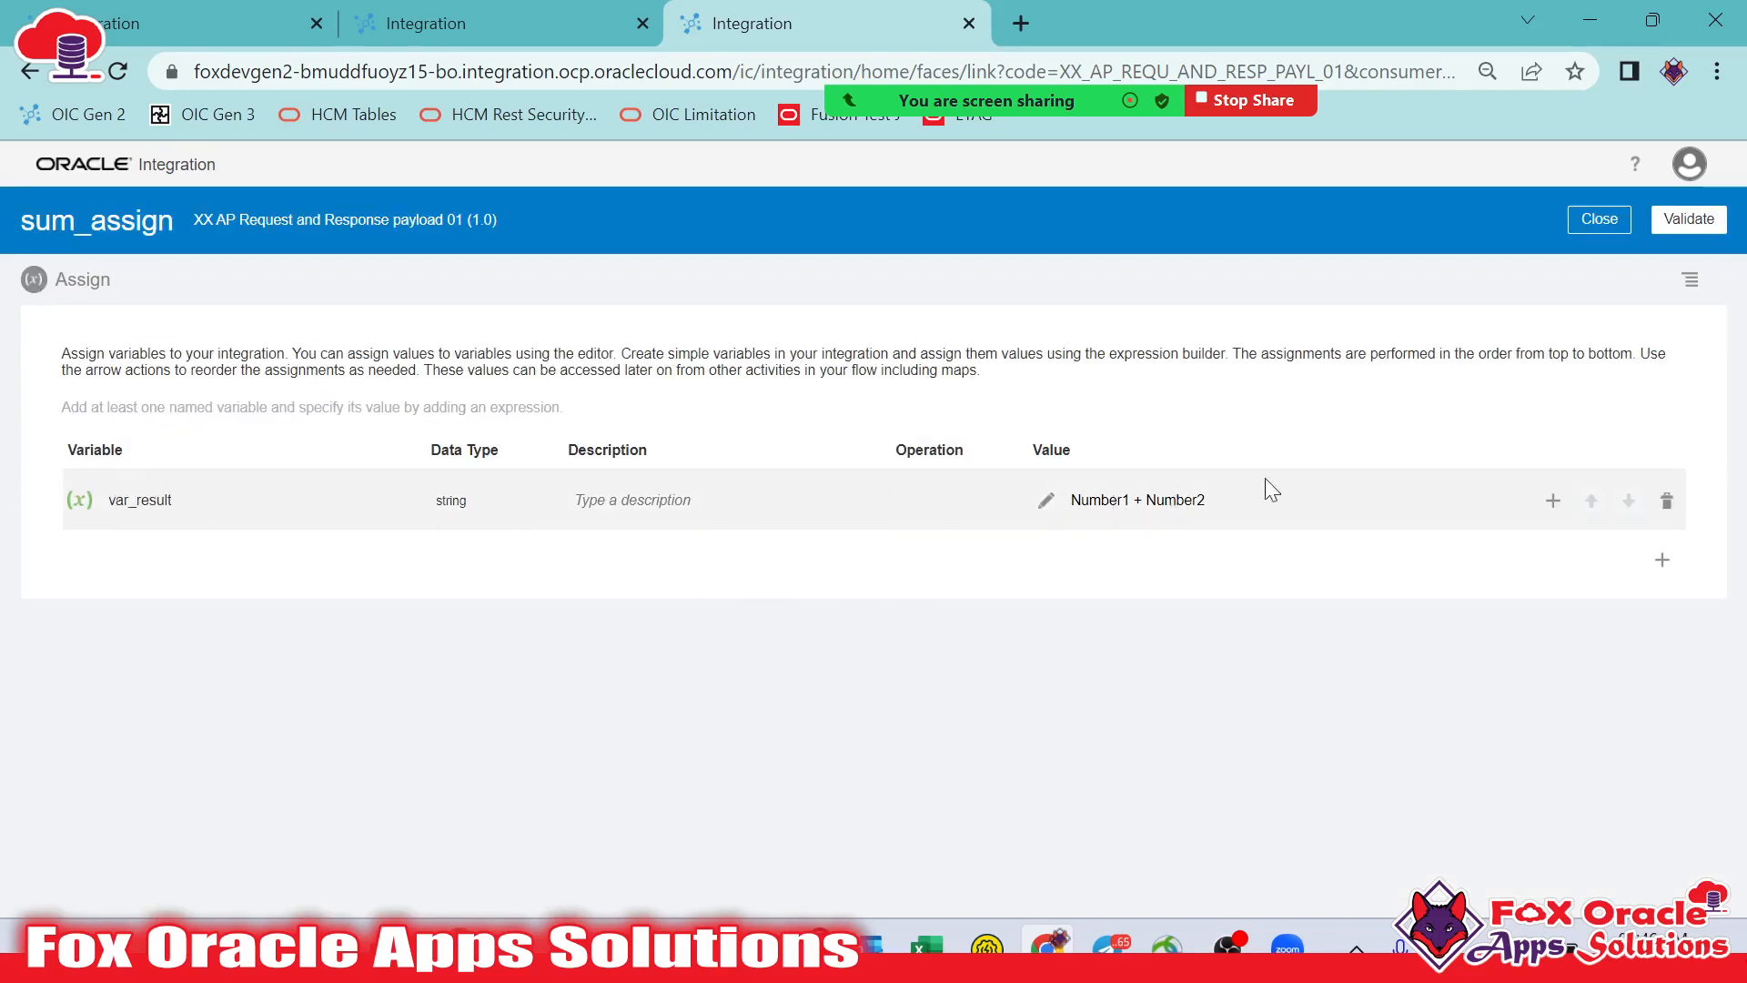
click(1691, 220)
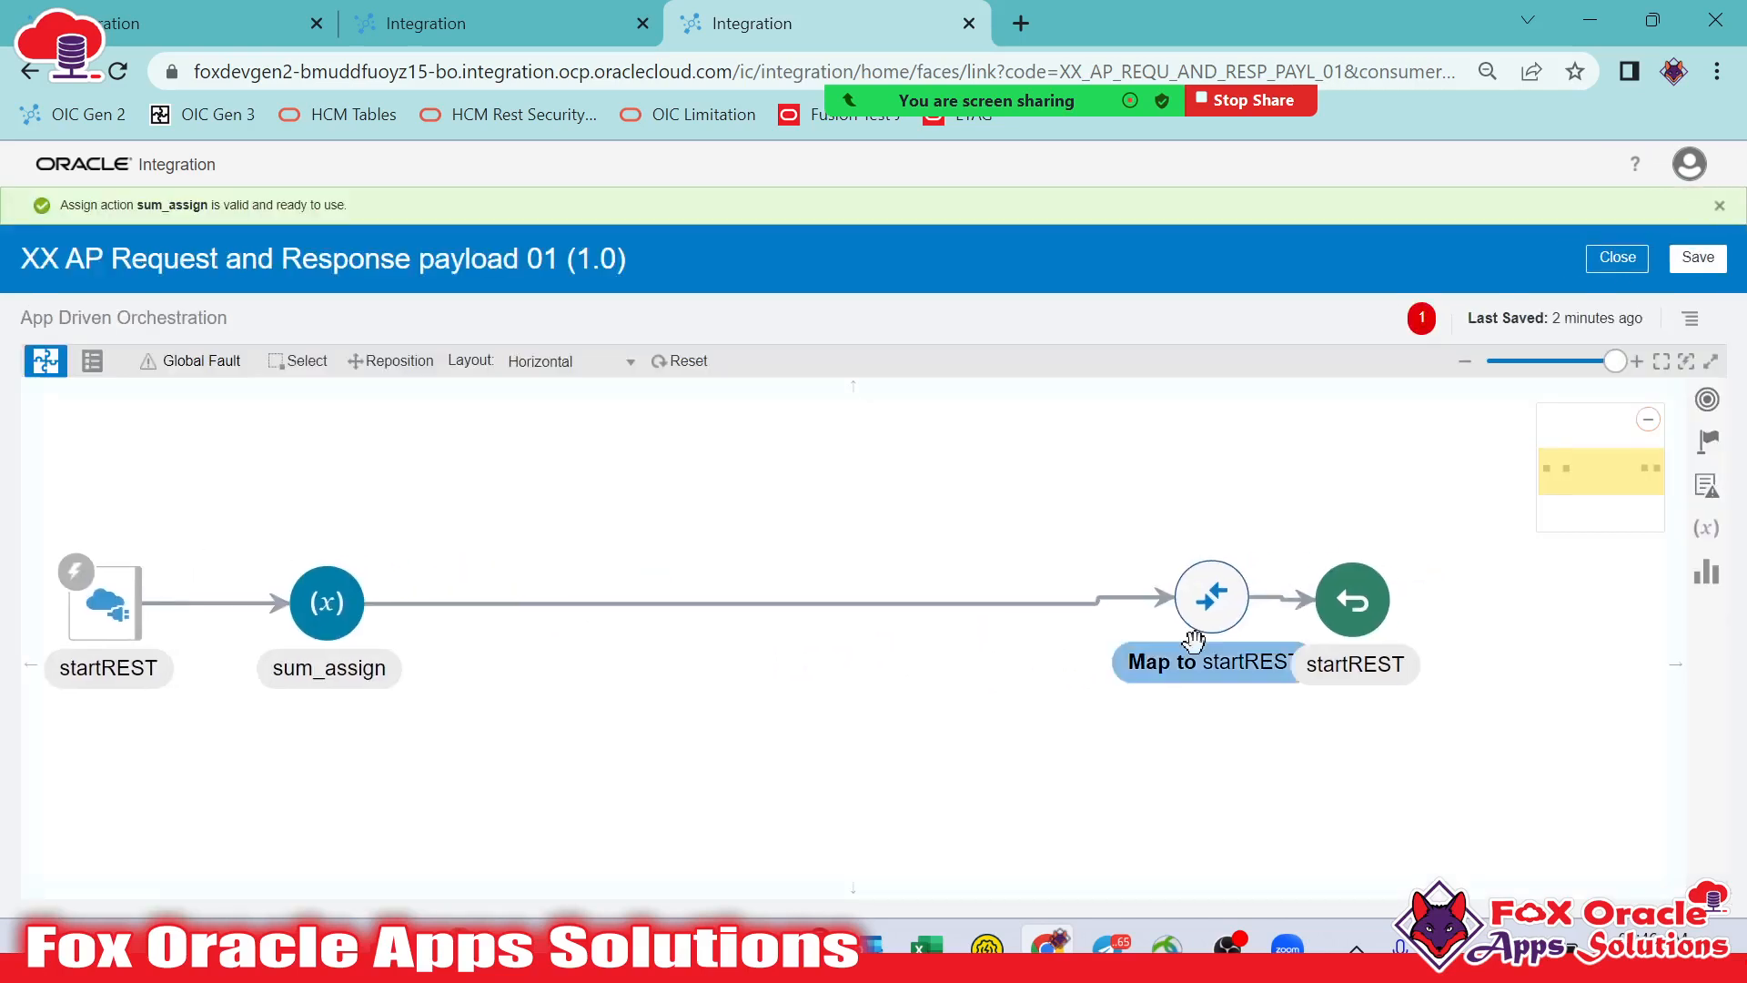
click(692, 363)
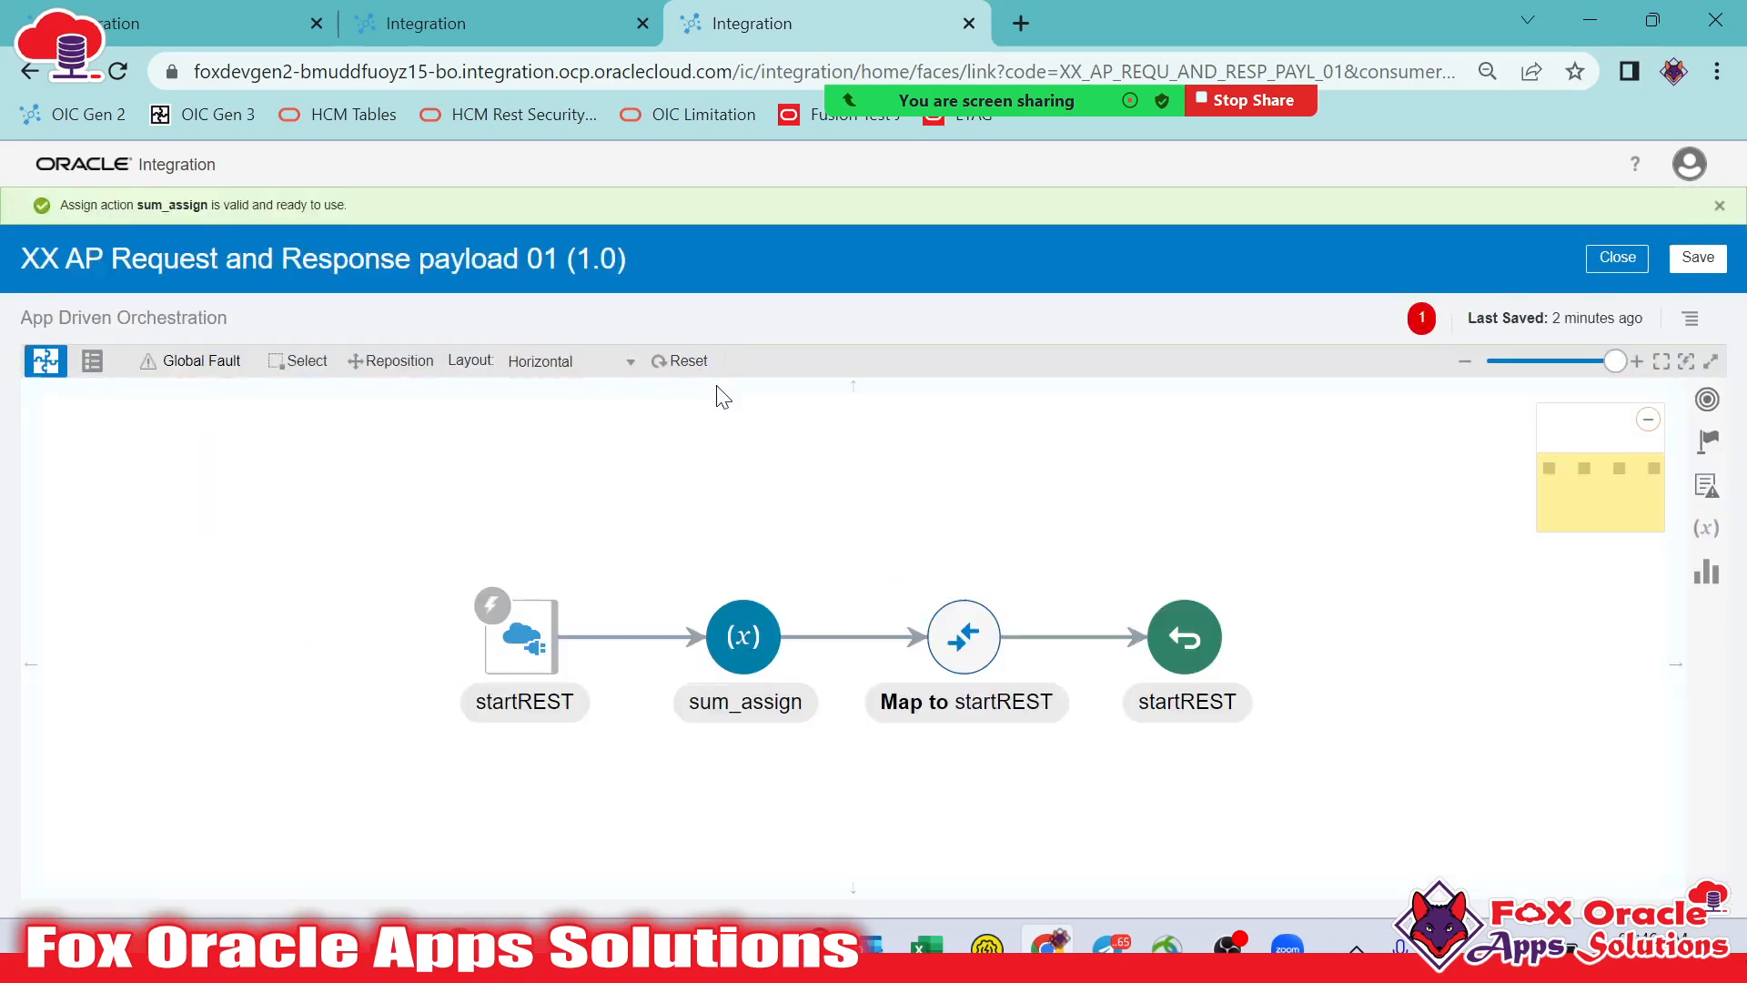
Try moving the startREST, sum_assign and Map to startREST nodes apart on the canvas, and reset the layout
click(954, 614)
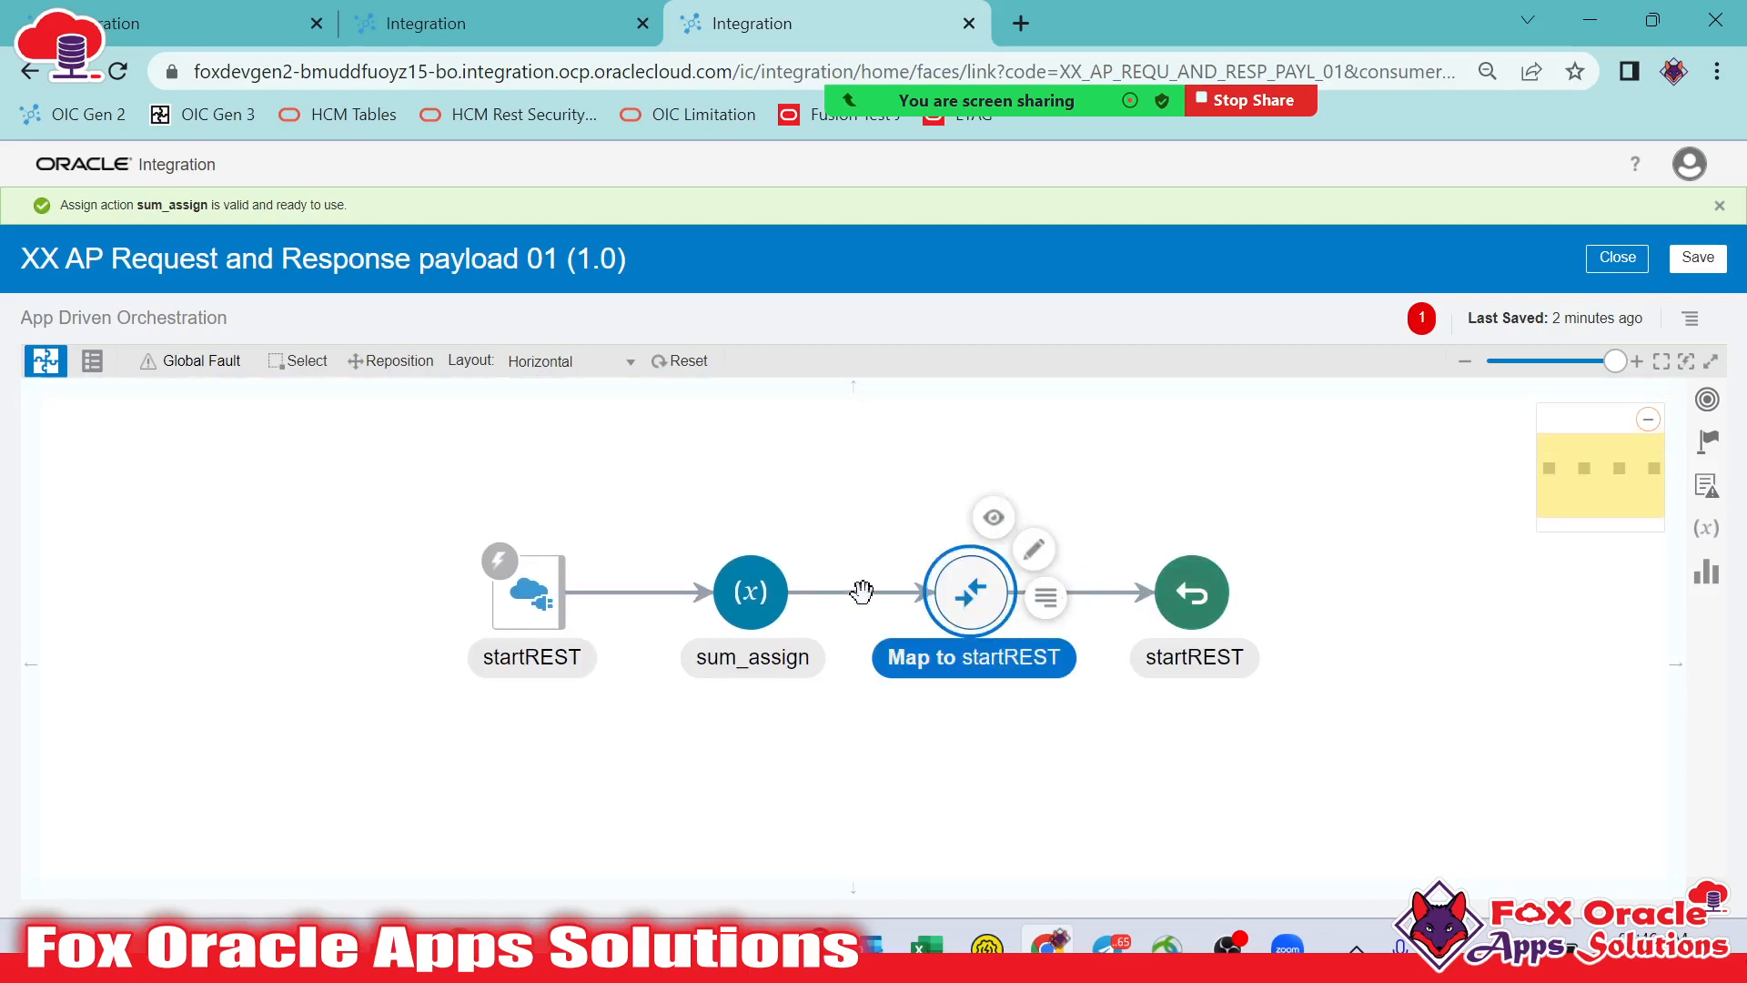
click(496, 608)
drag(971, 596, 1345, 631)
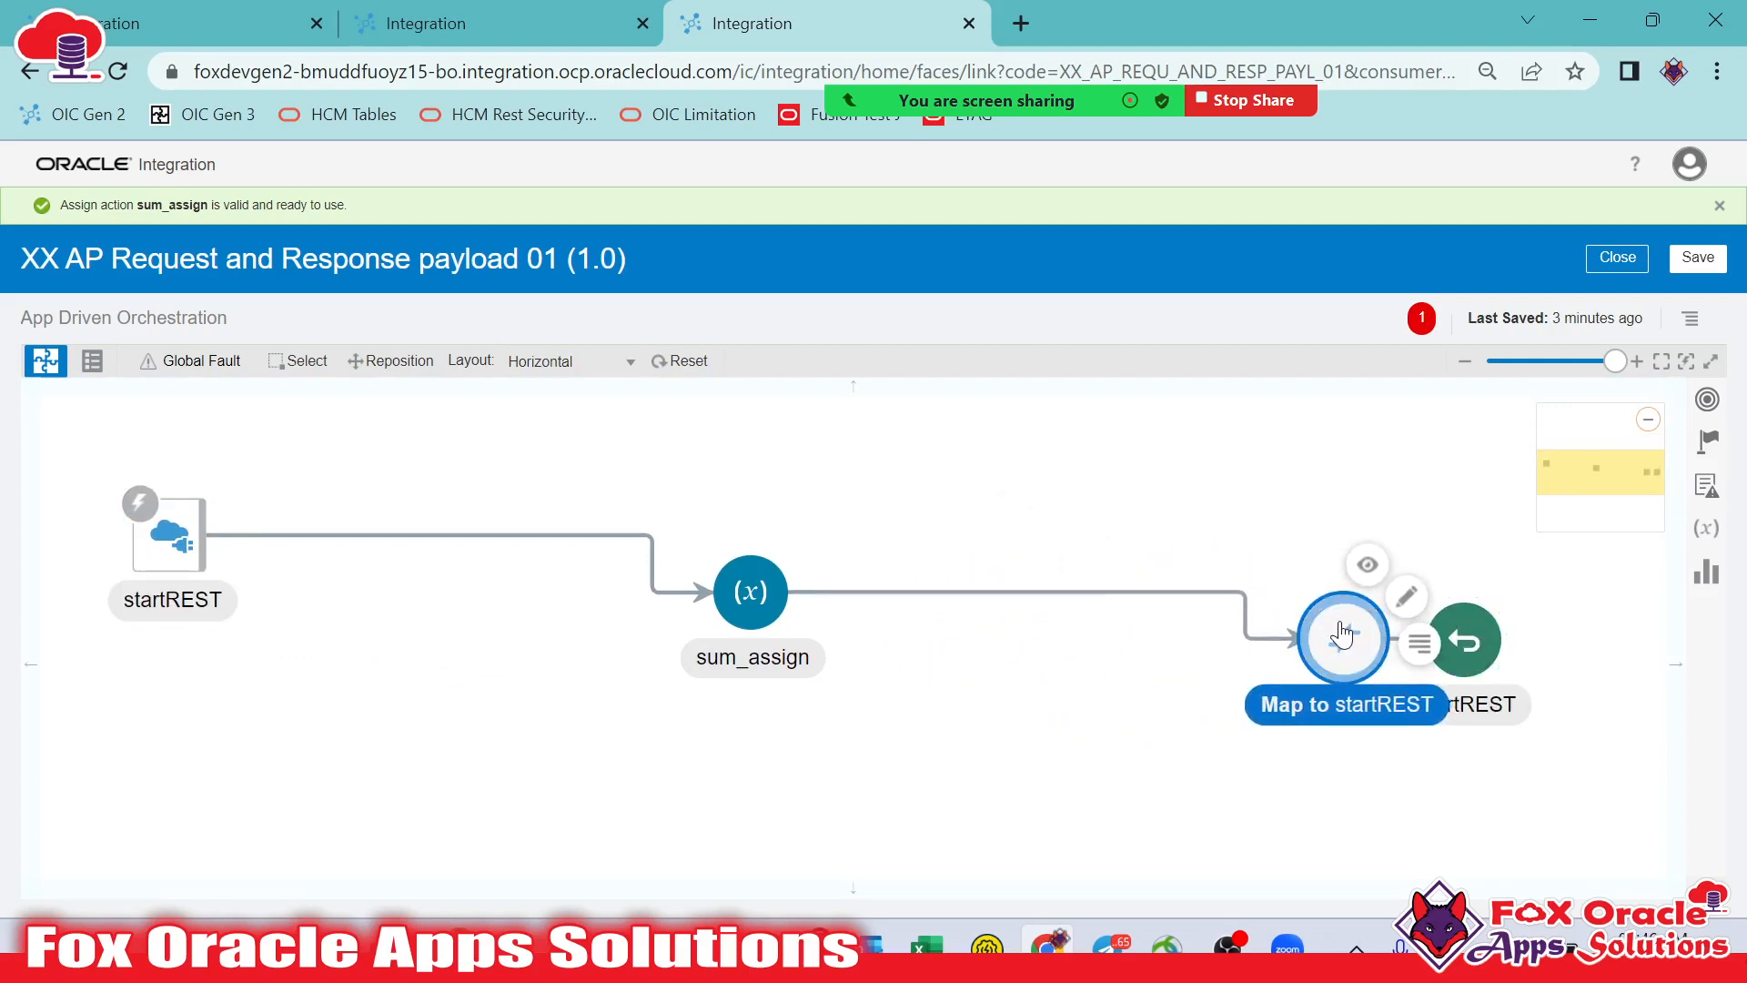
click(162, 573)
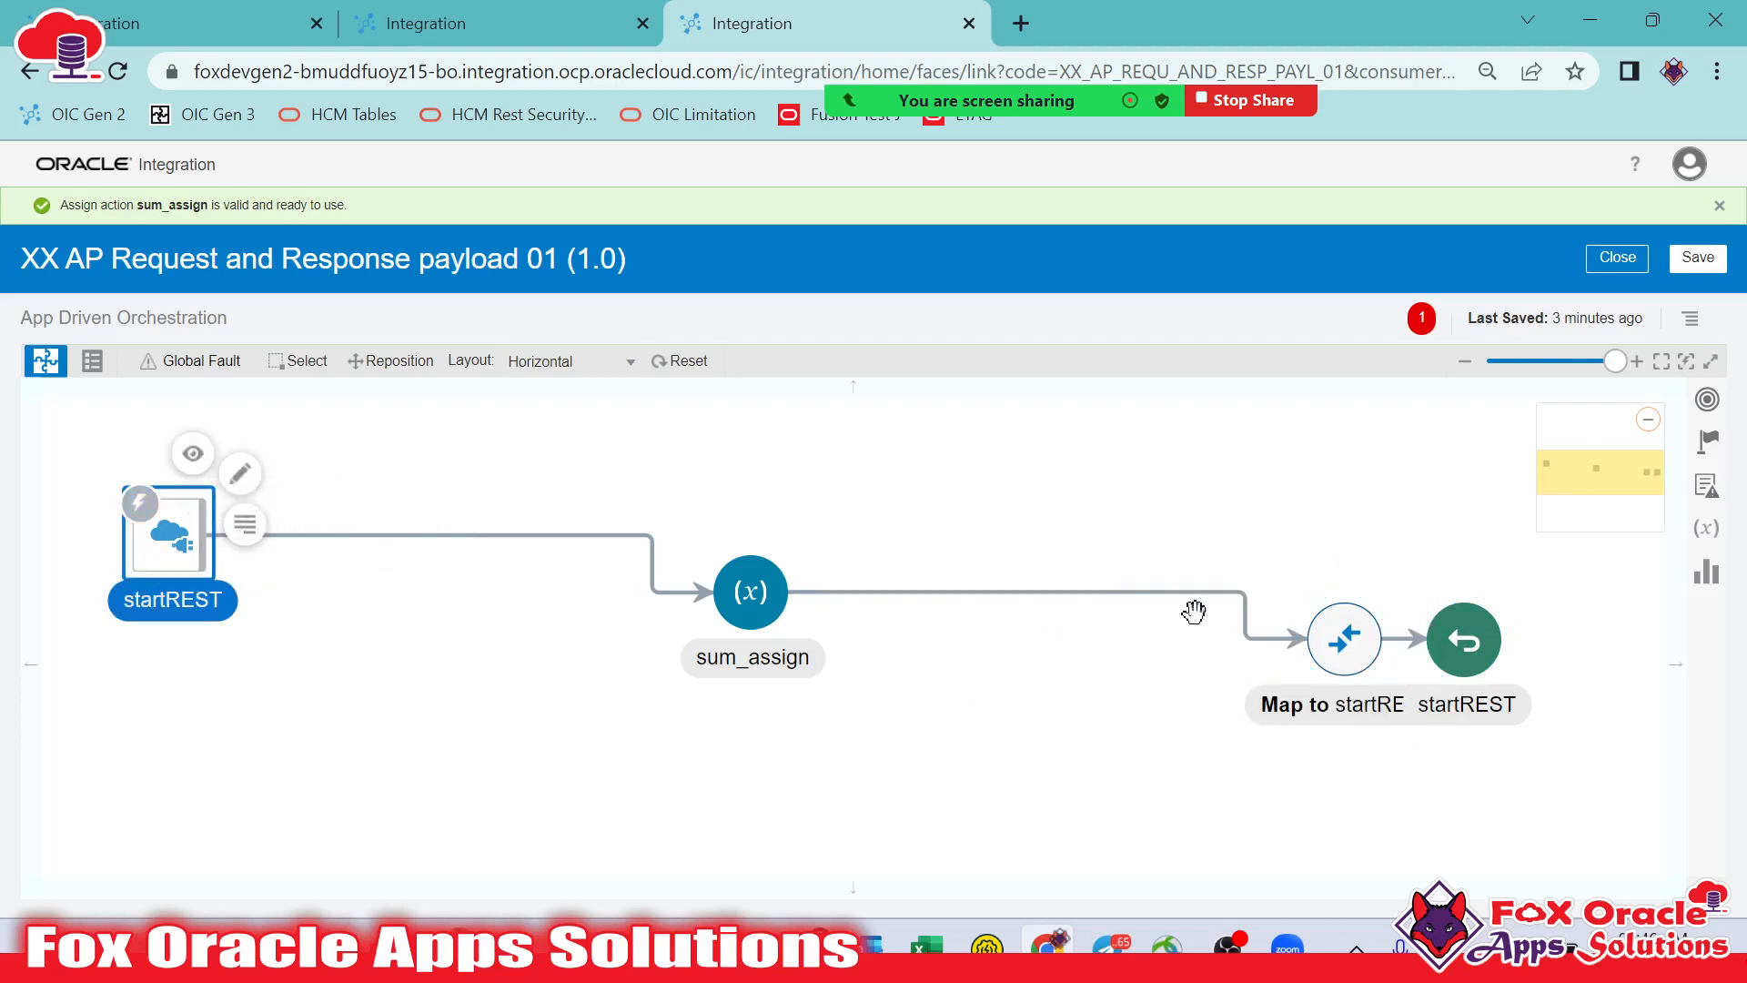
click(1344, 637)
click(1456, 642)
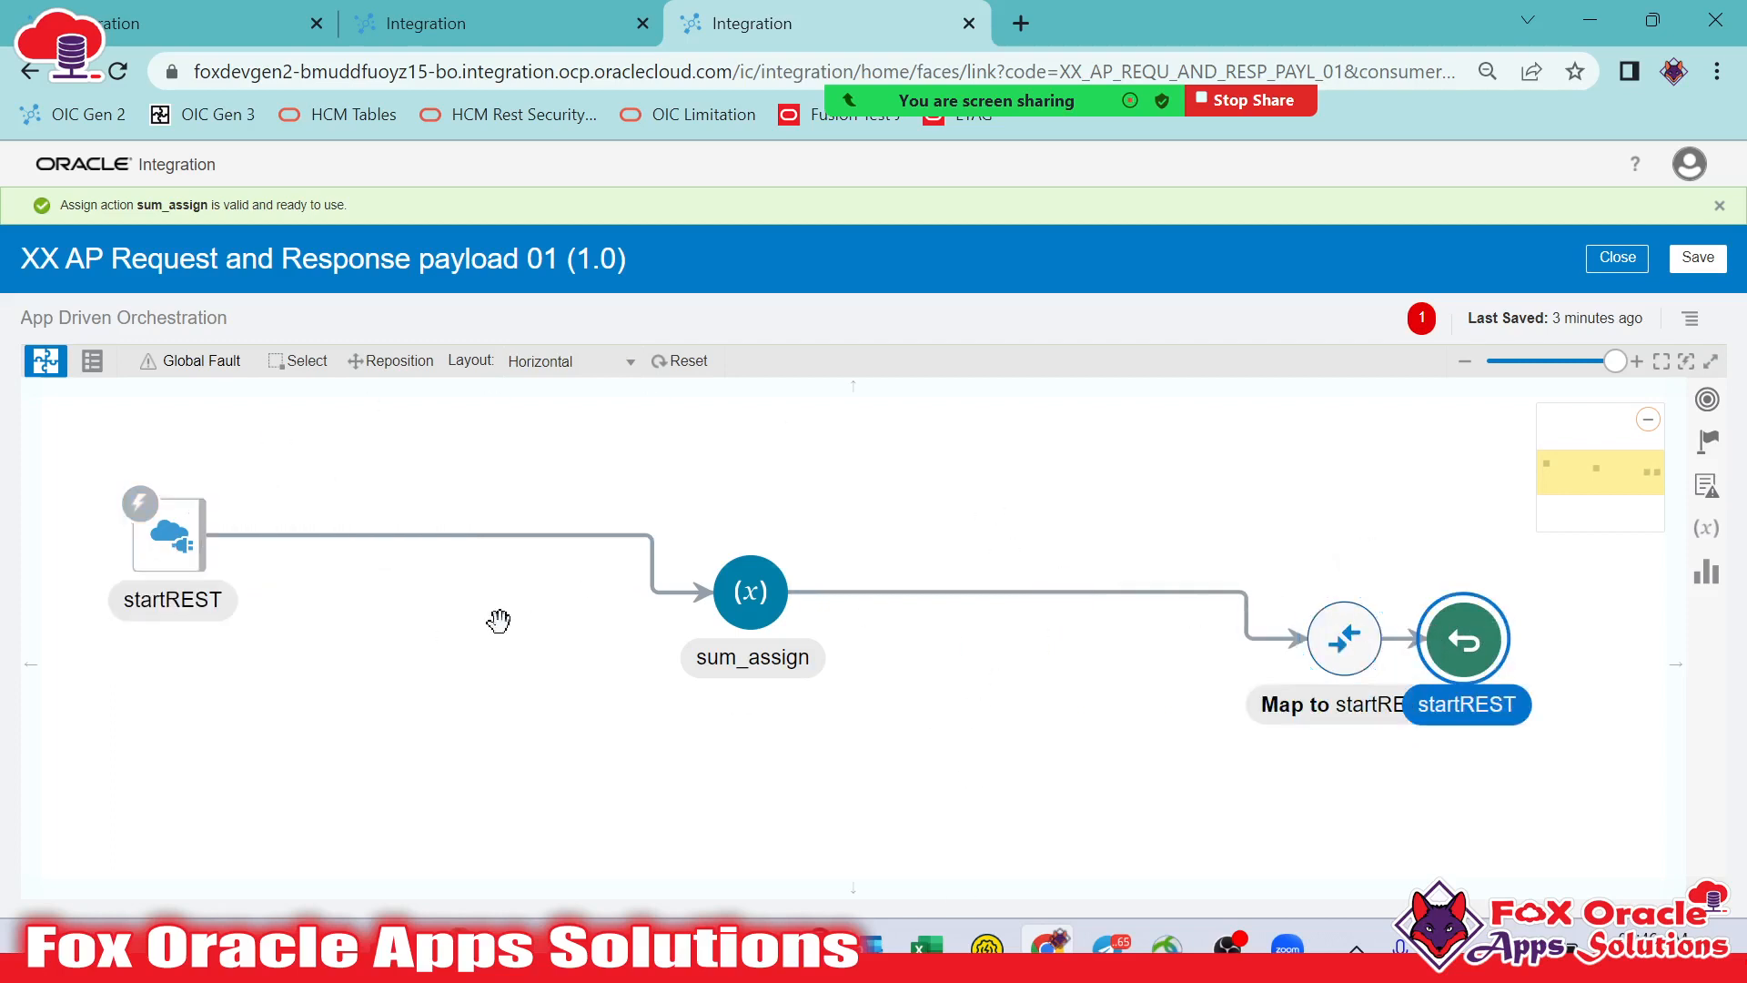
drag(1344, 637, 1060, 633)
click(1328, 607)
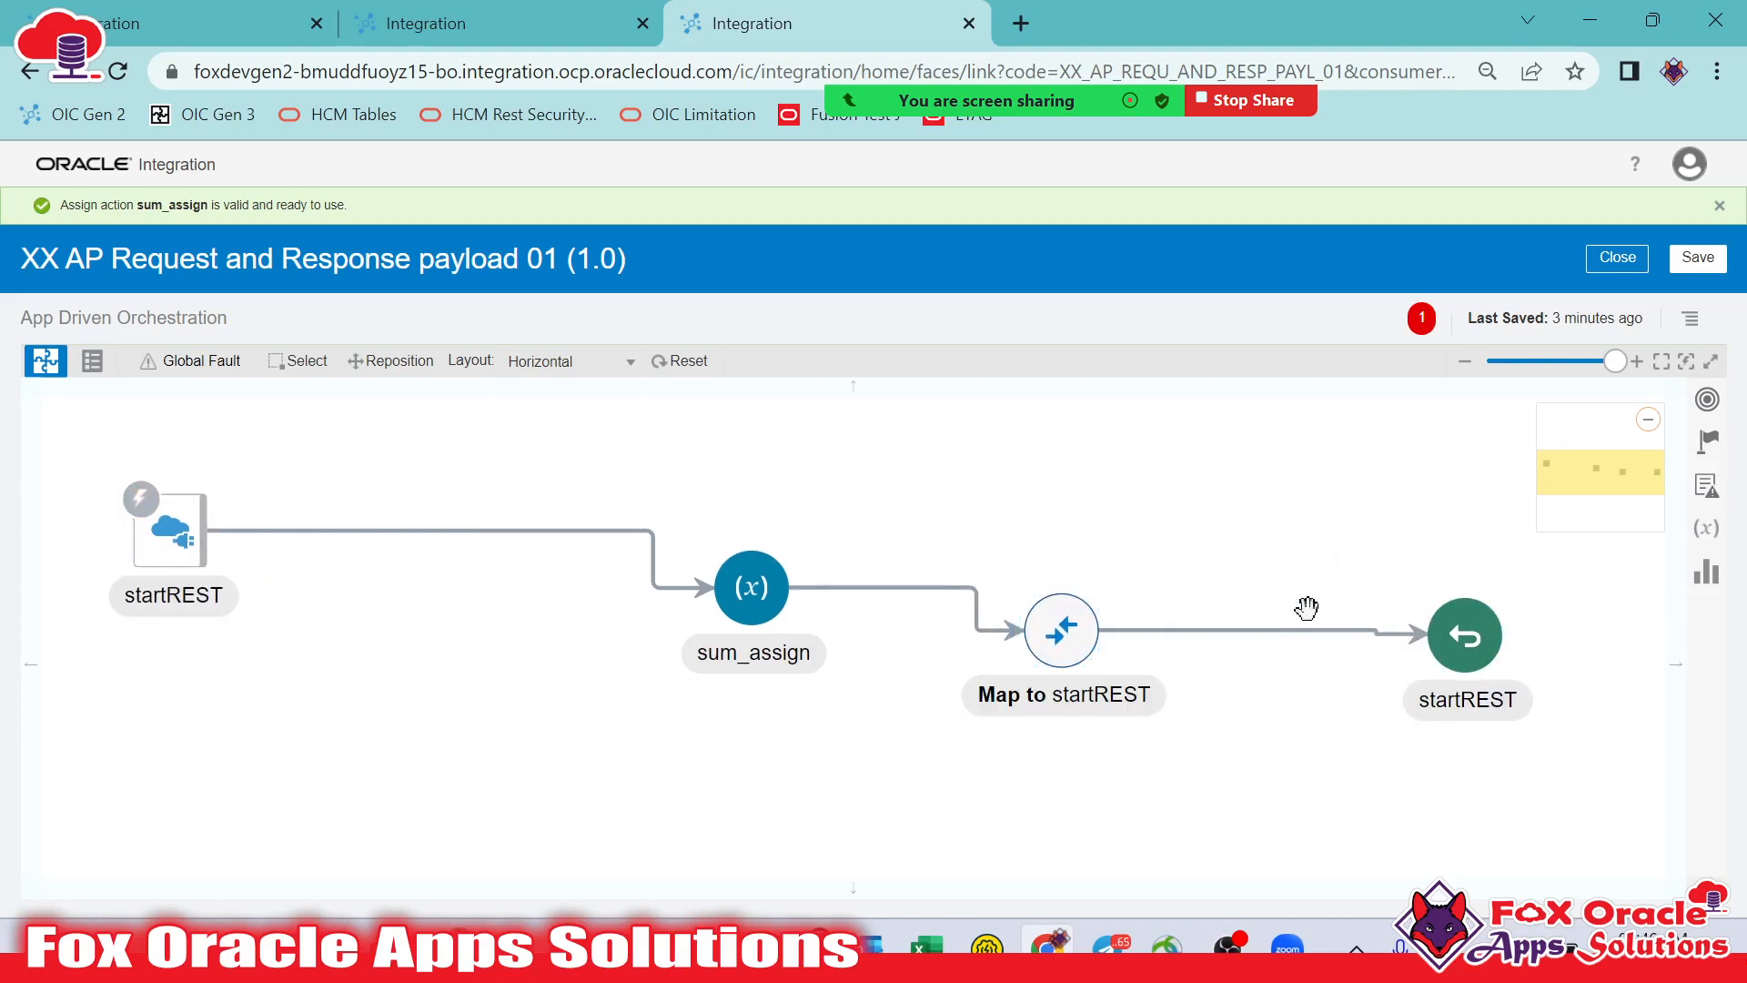
click(1072, 639)
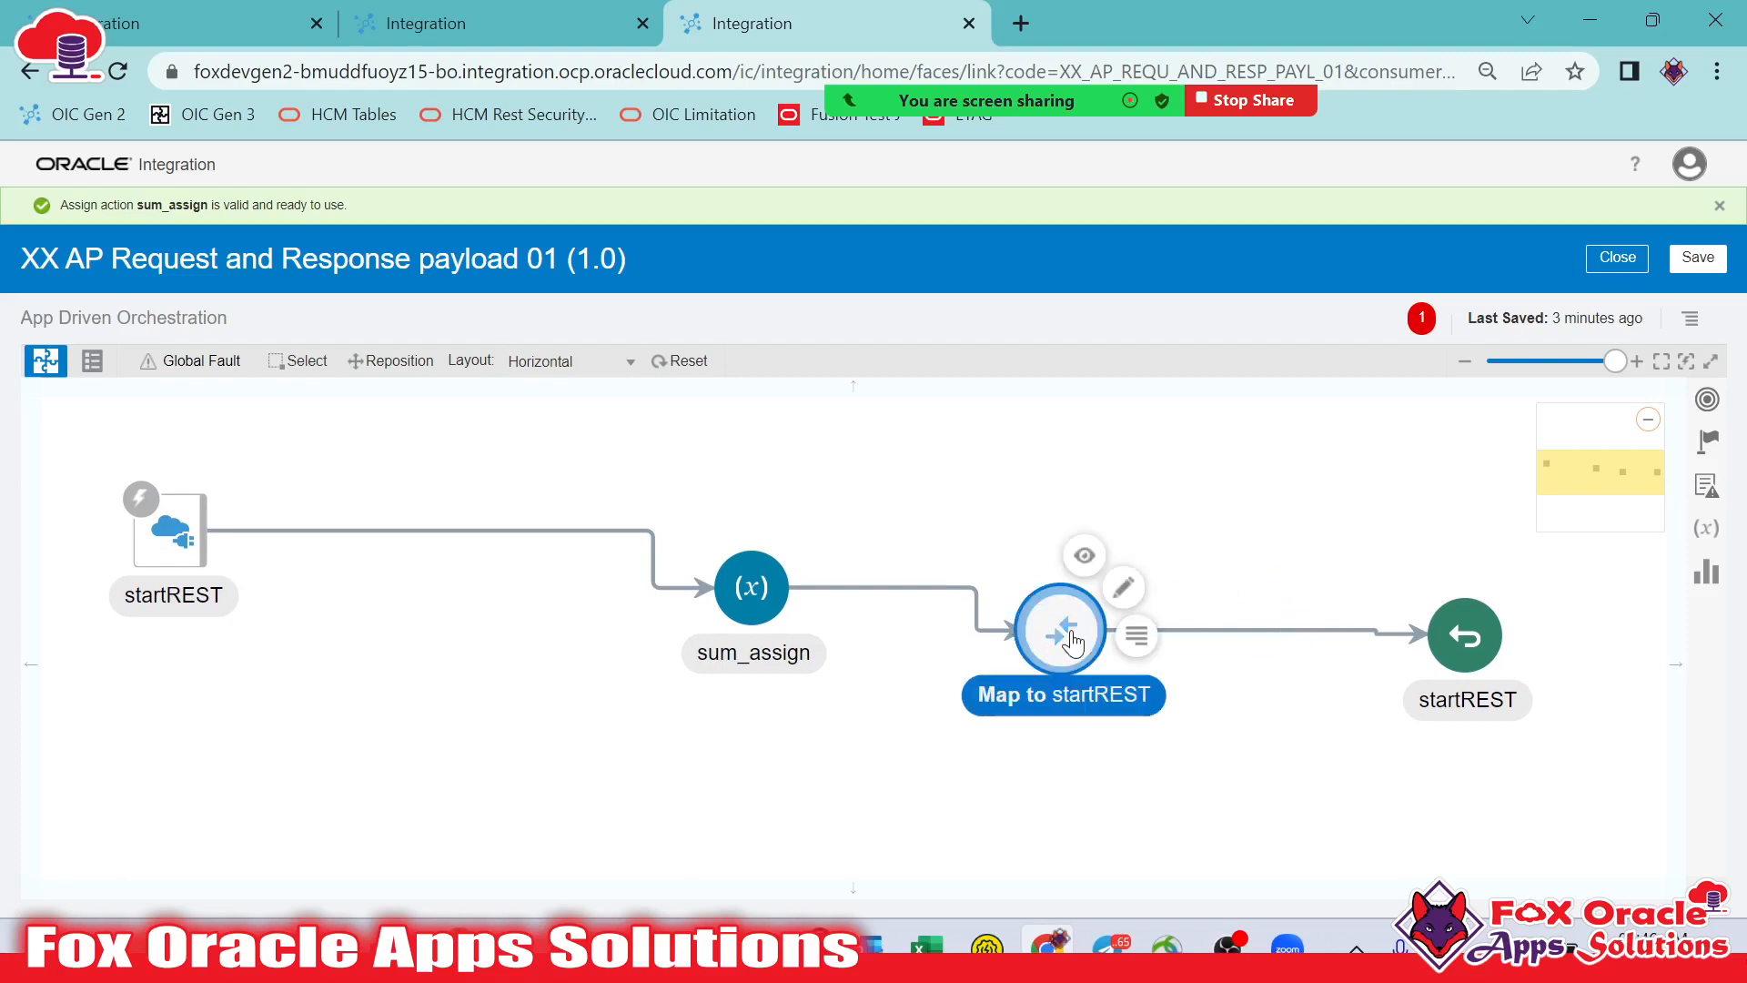
click(749, 590)
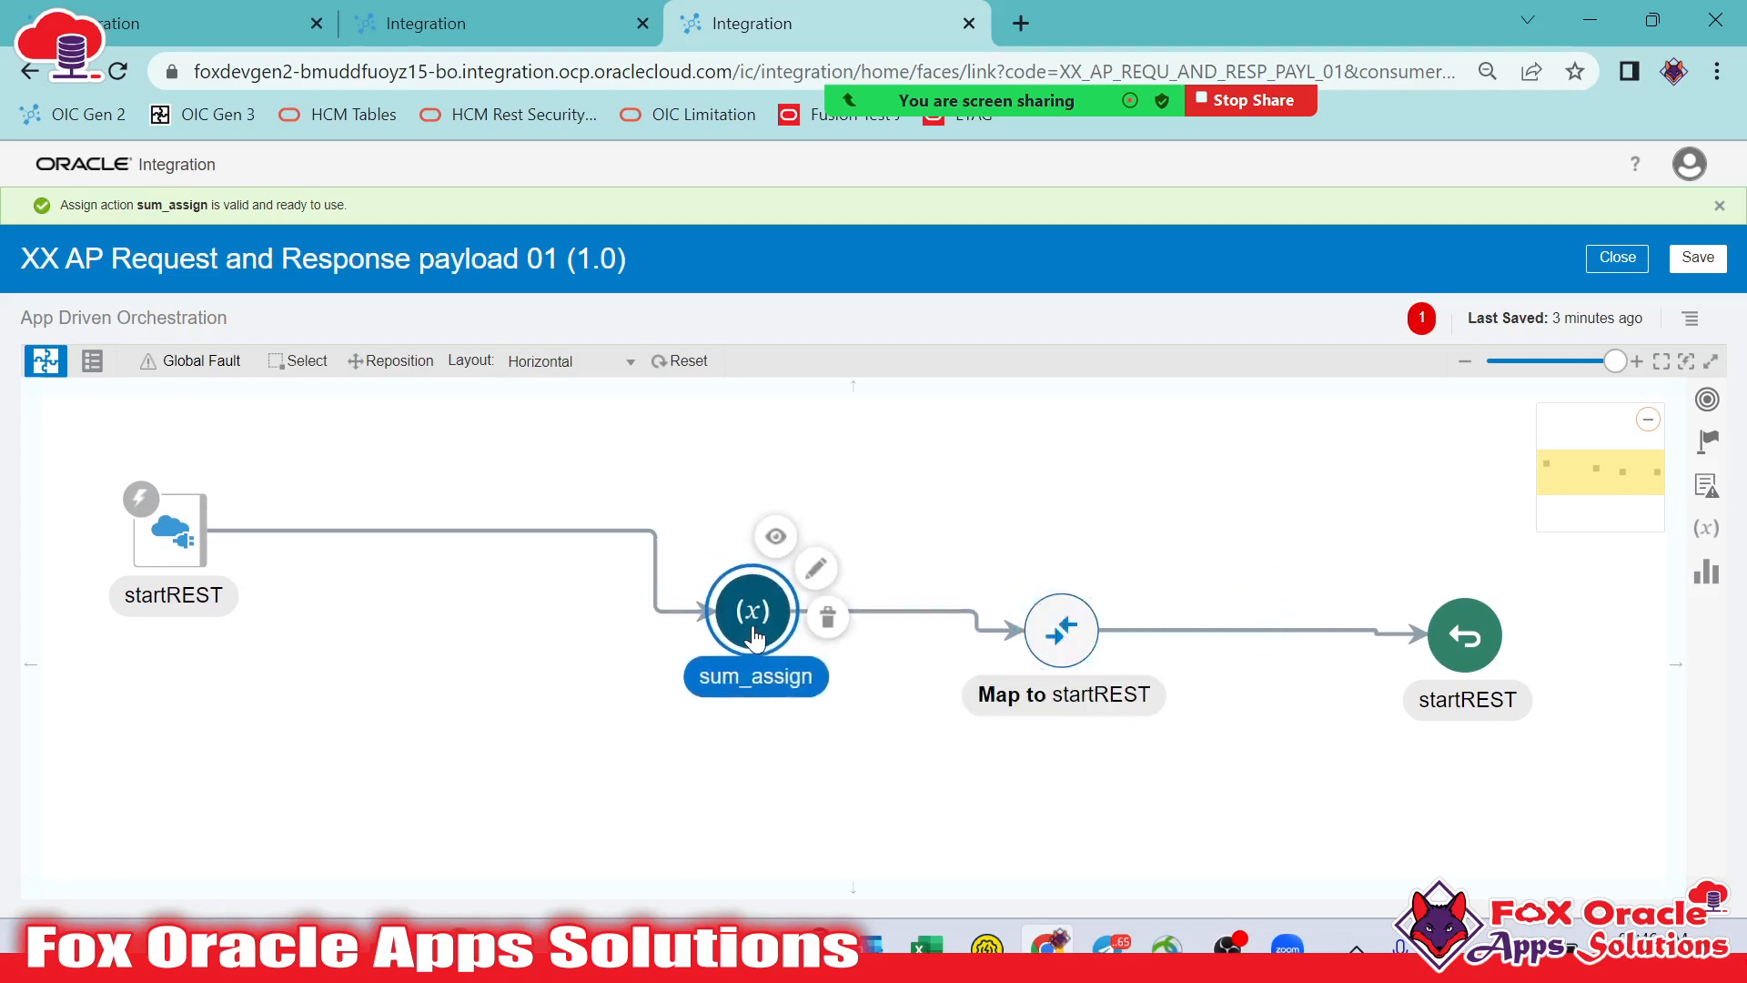
click(1055, 630)
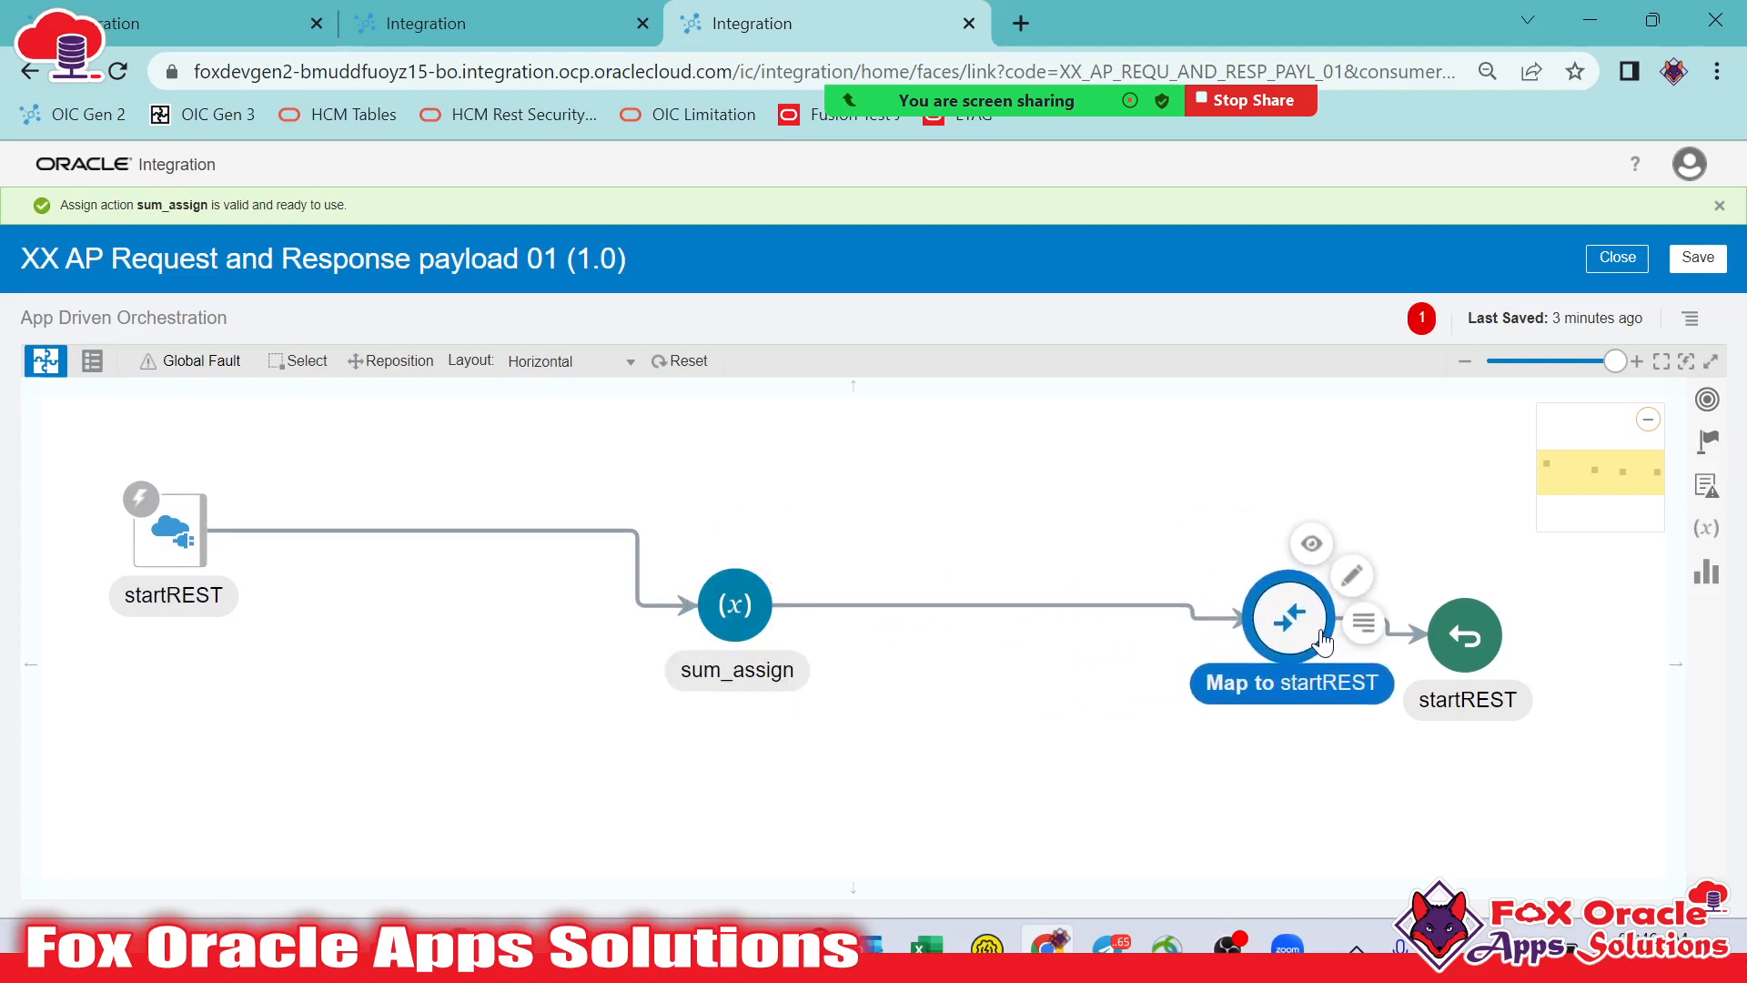
click(735, 604)
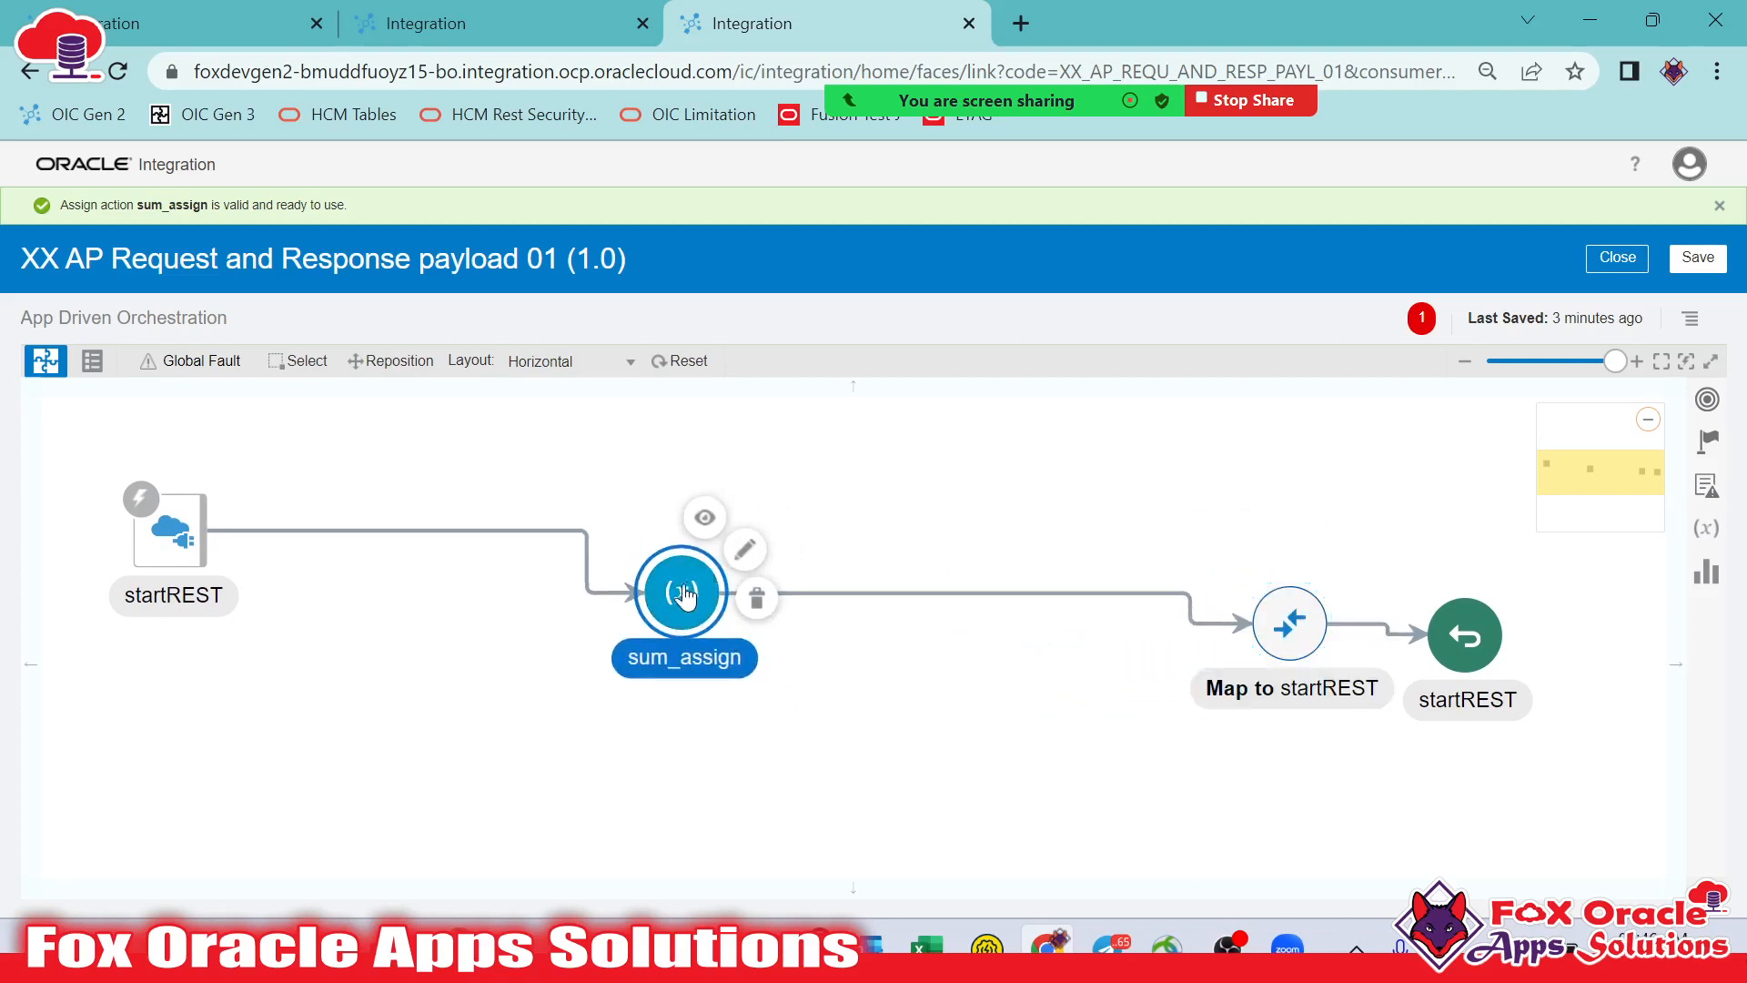
click(685, 362)
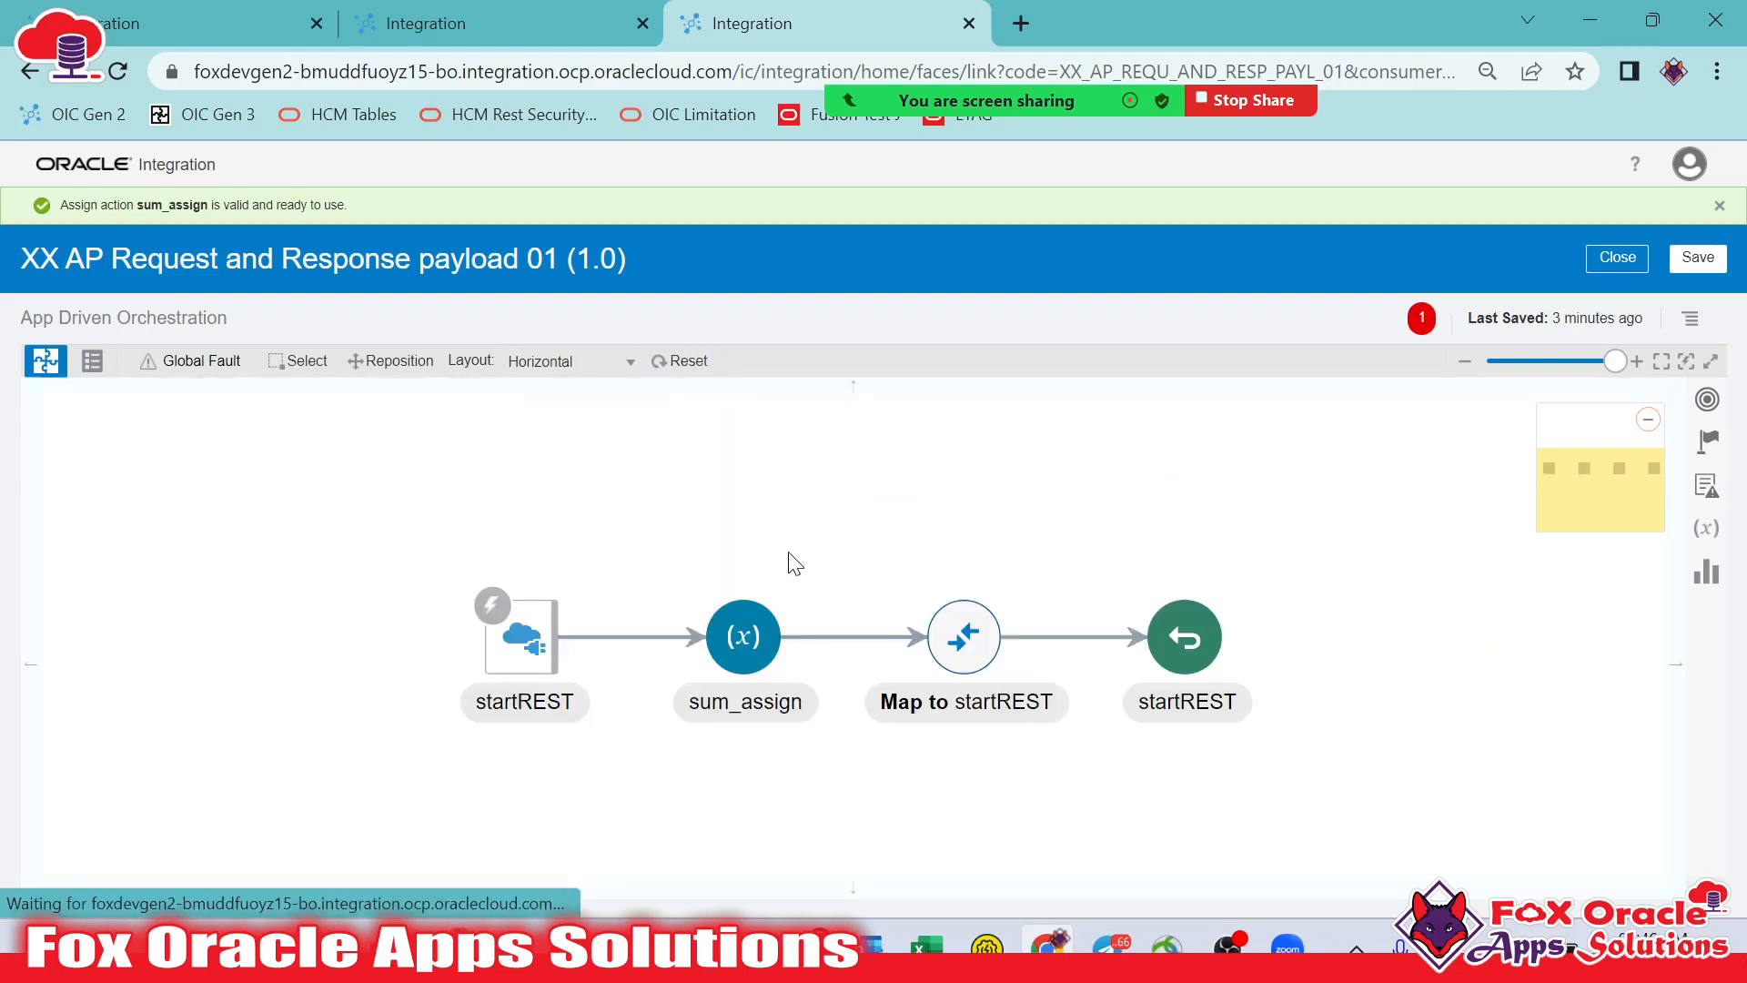
Open the Map to startREST action for editing, and switch to Notepad++ to review the sample payloads and close response.json
click(737, 657)
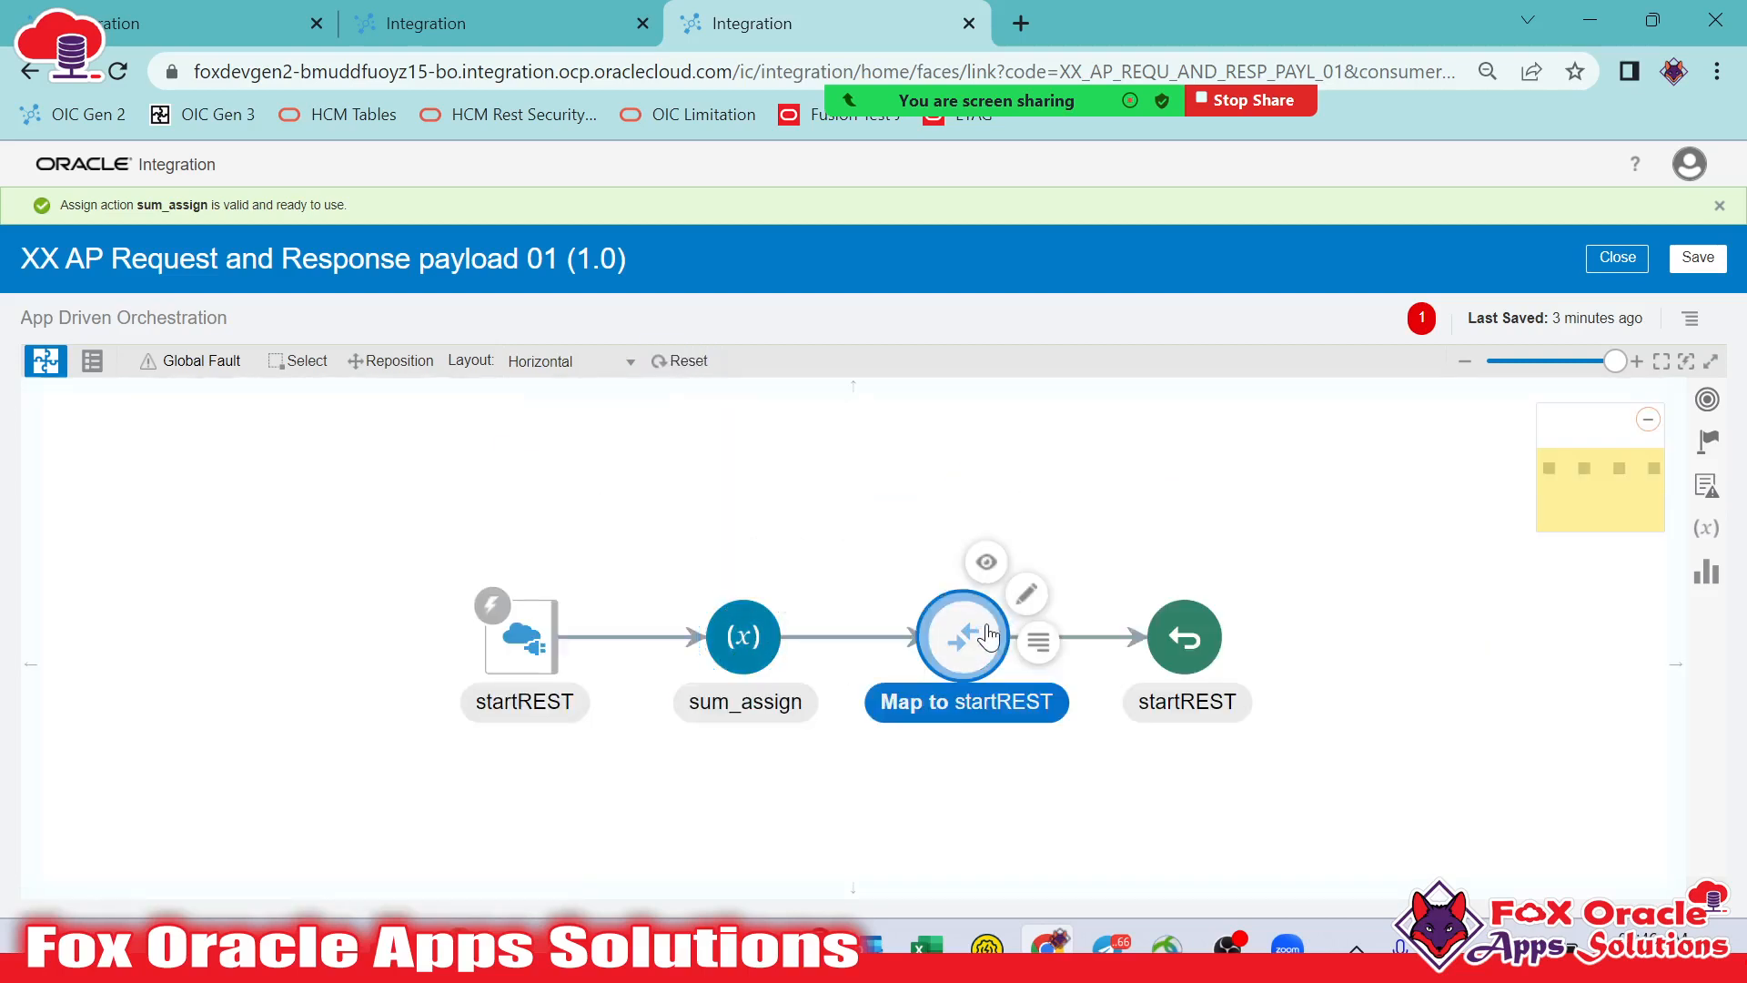
click(1035, 618)
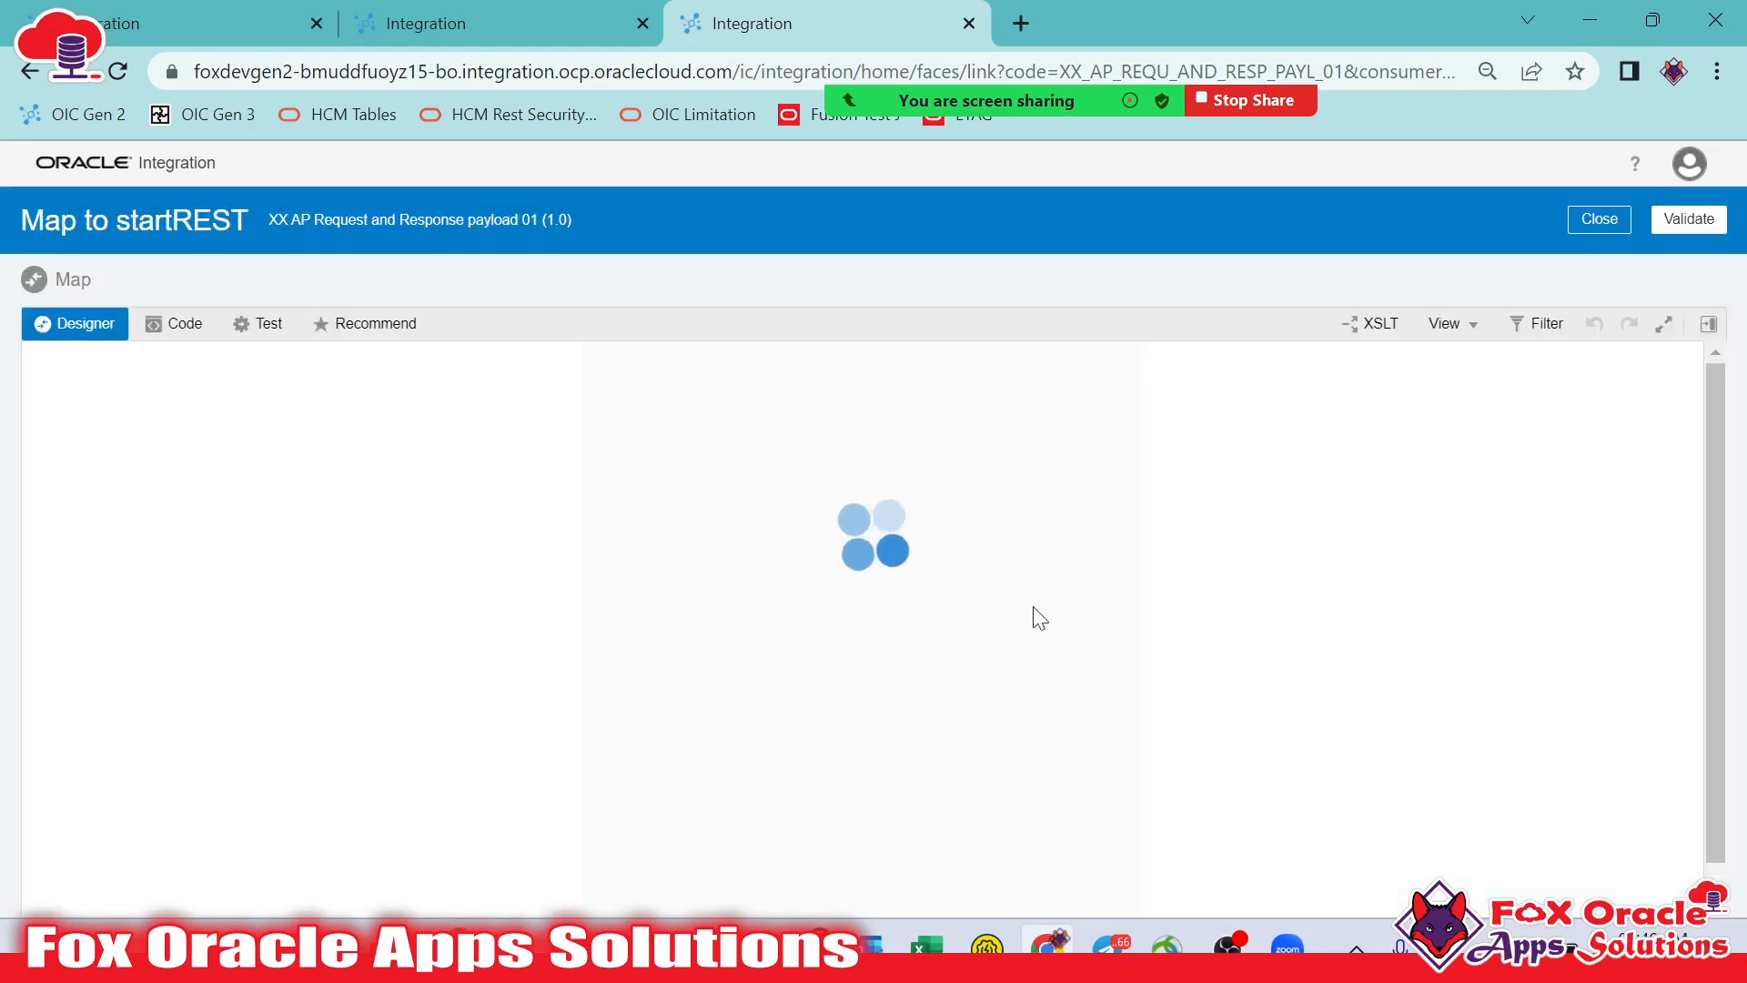
key(alt+Tab)
click(360, 169)
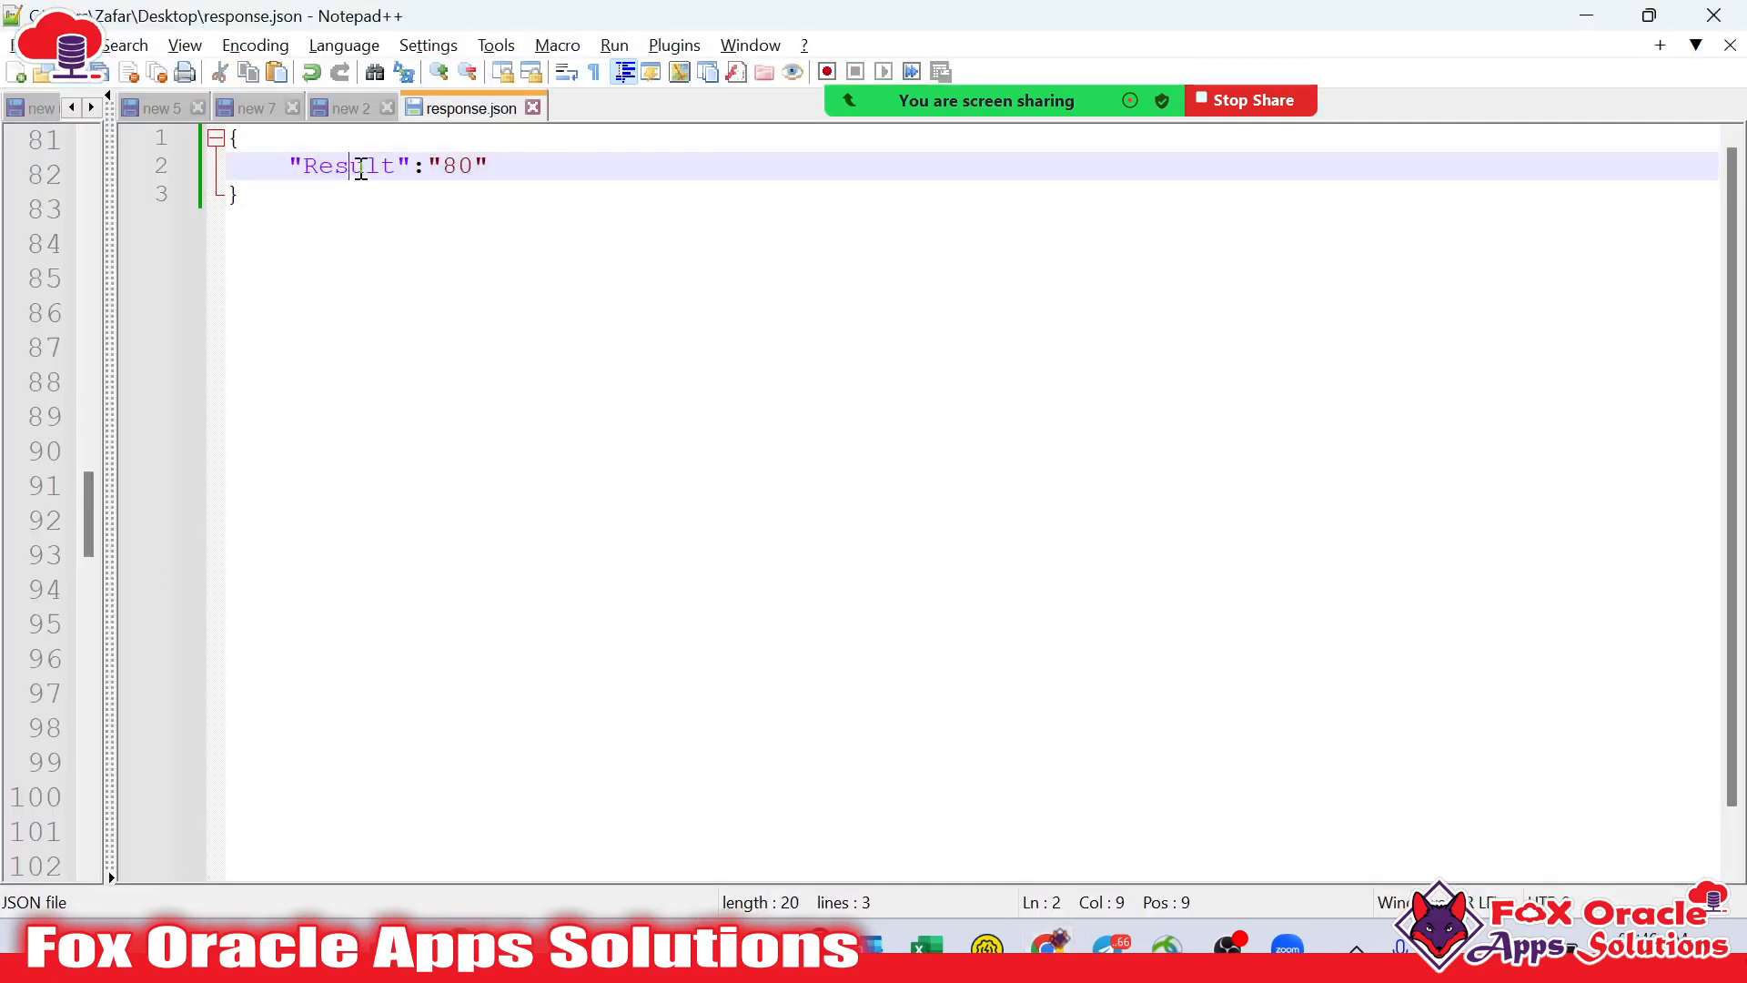
double_click(337, 166)
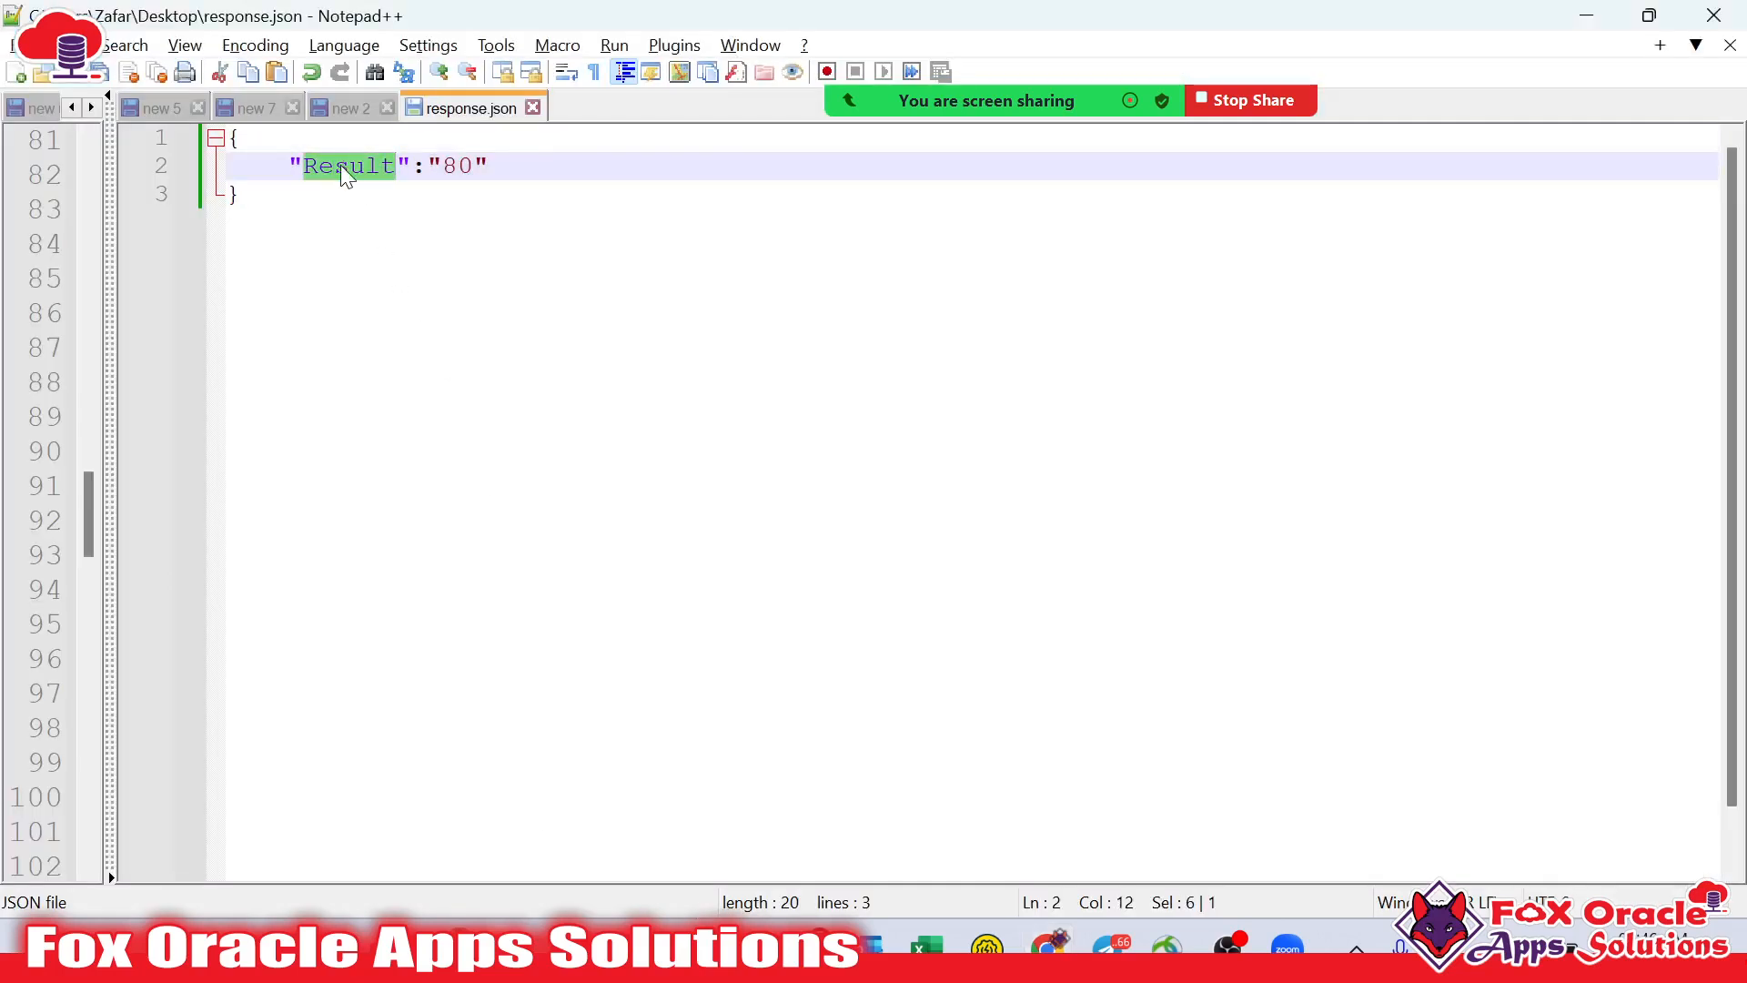
click(350, 109)
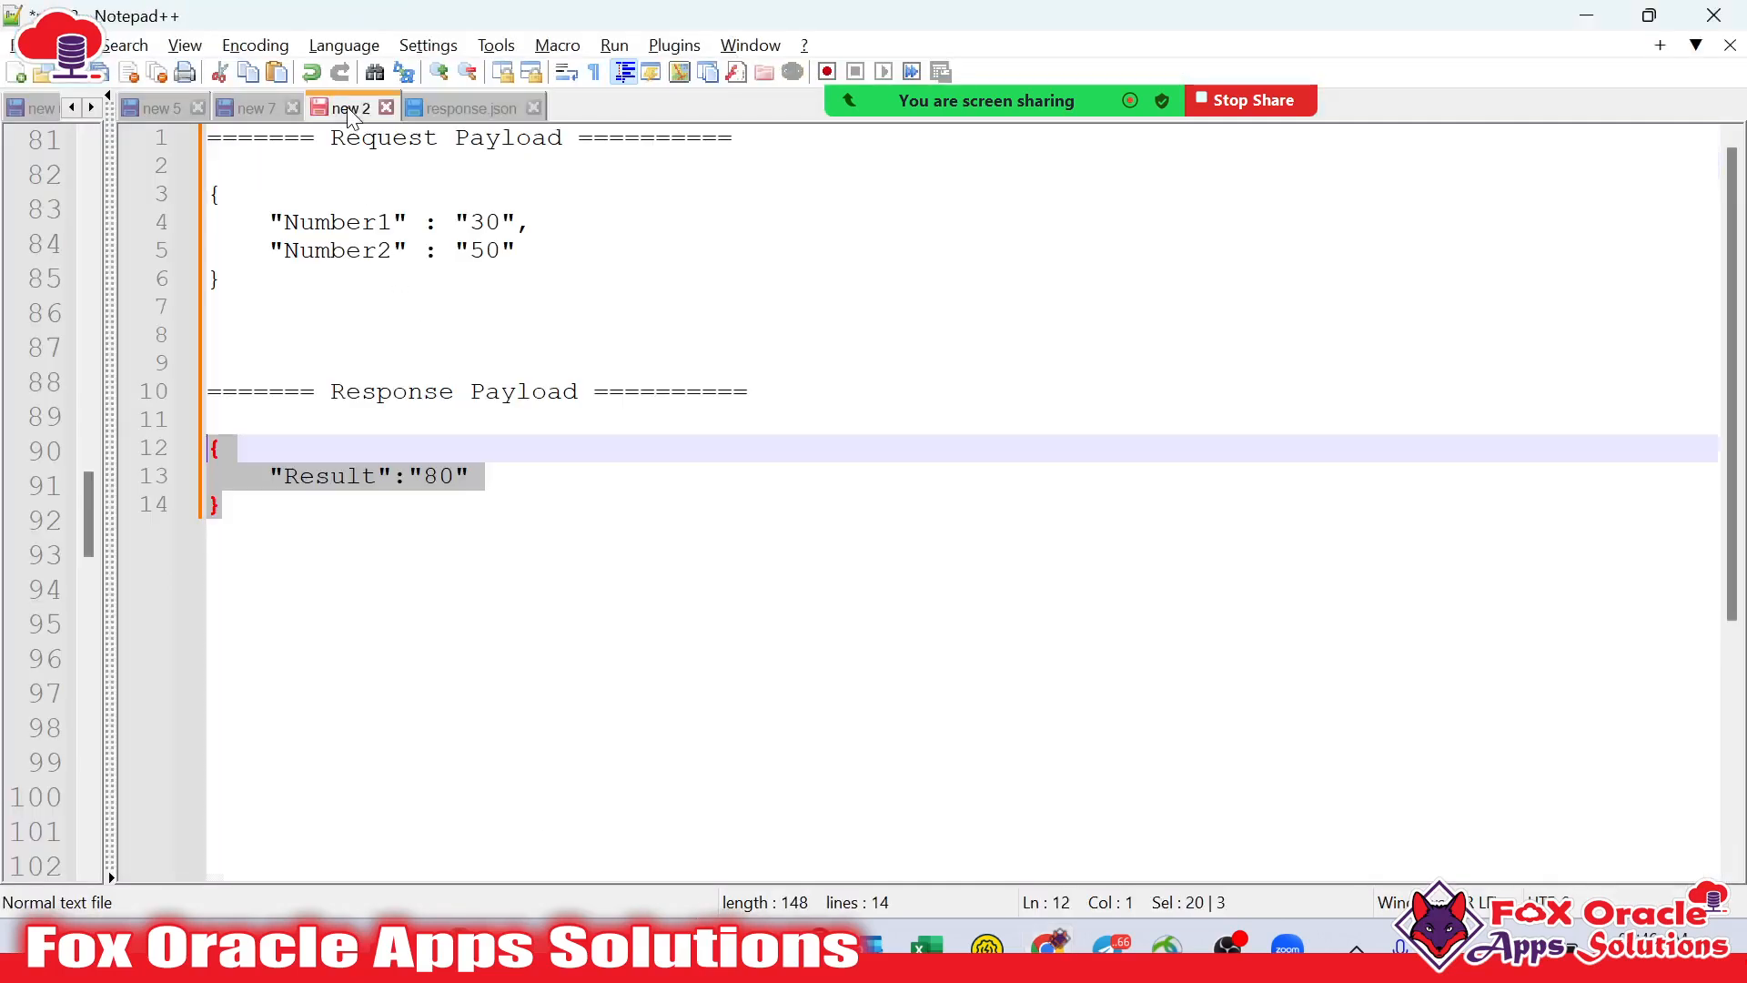
click(533, 108)
key(alt+Tab)
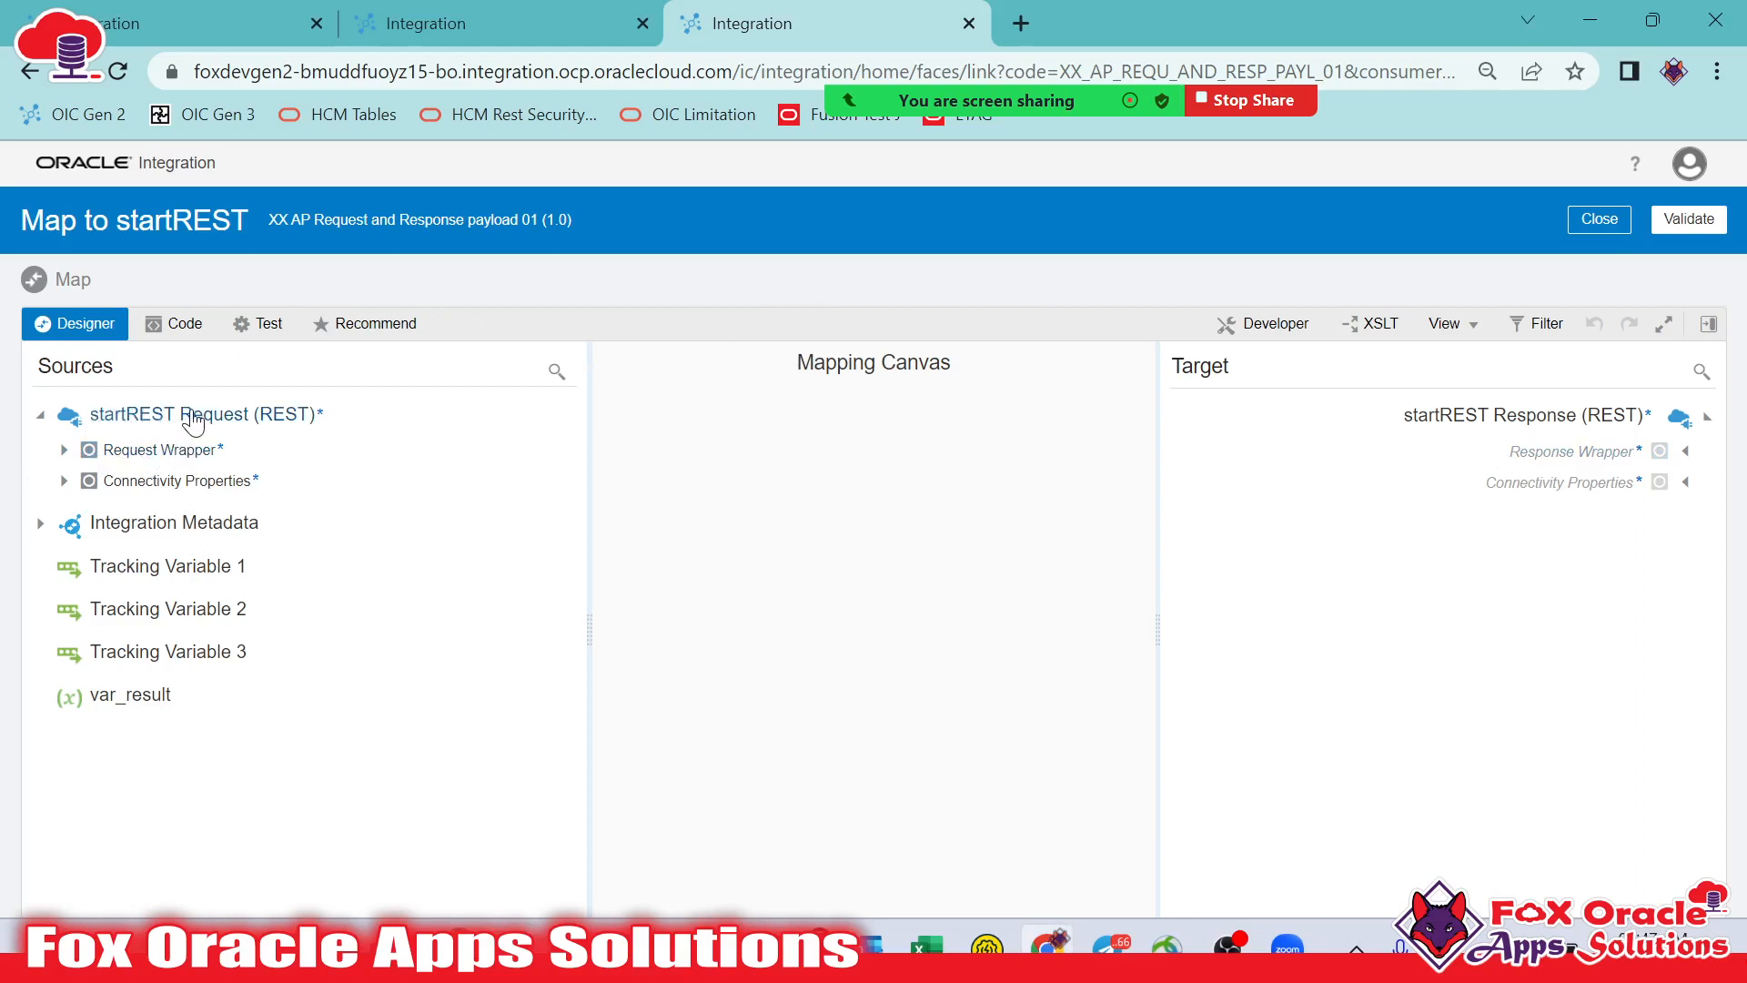
Expand the Request Wrapper and Response Wrapper, and compare Number 1, Number 2 and Result with the sample payloads in Notepad++
click(66, 451)
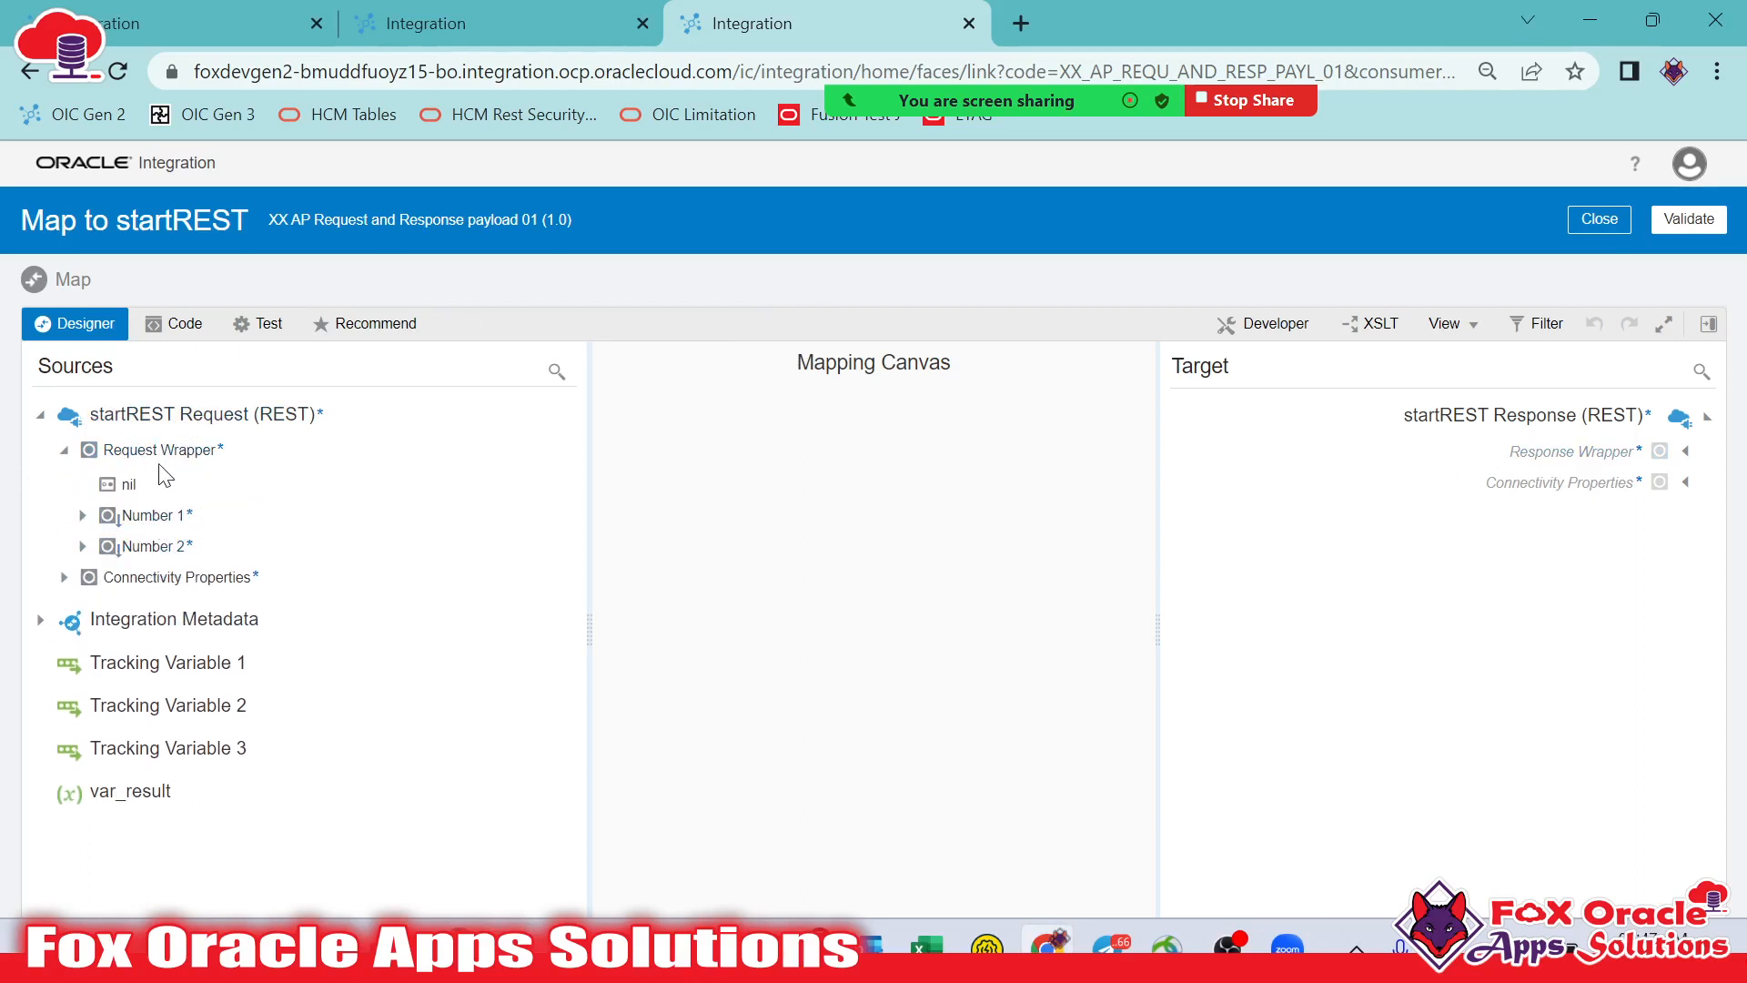
click(150, 515)
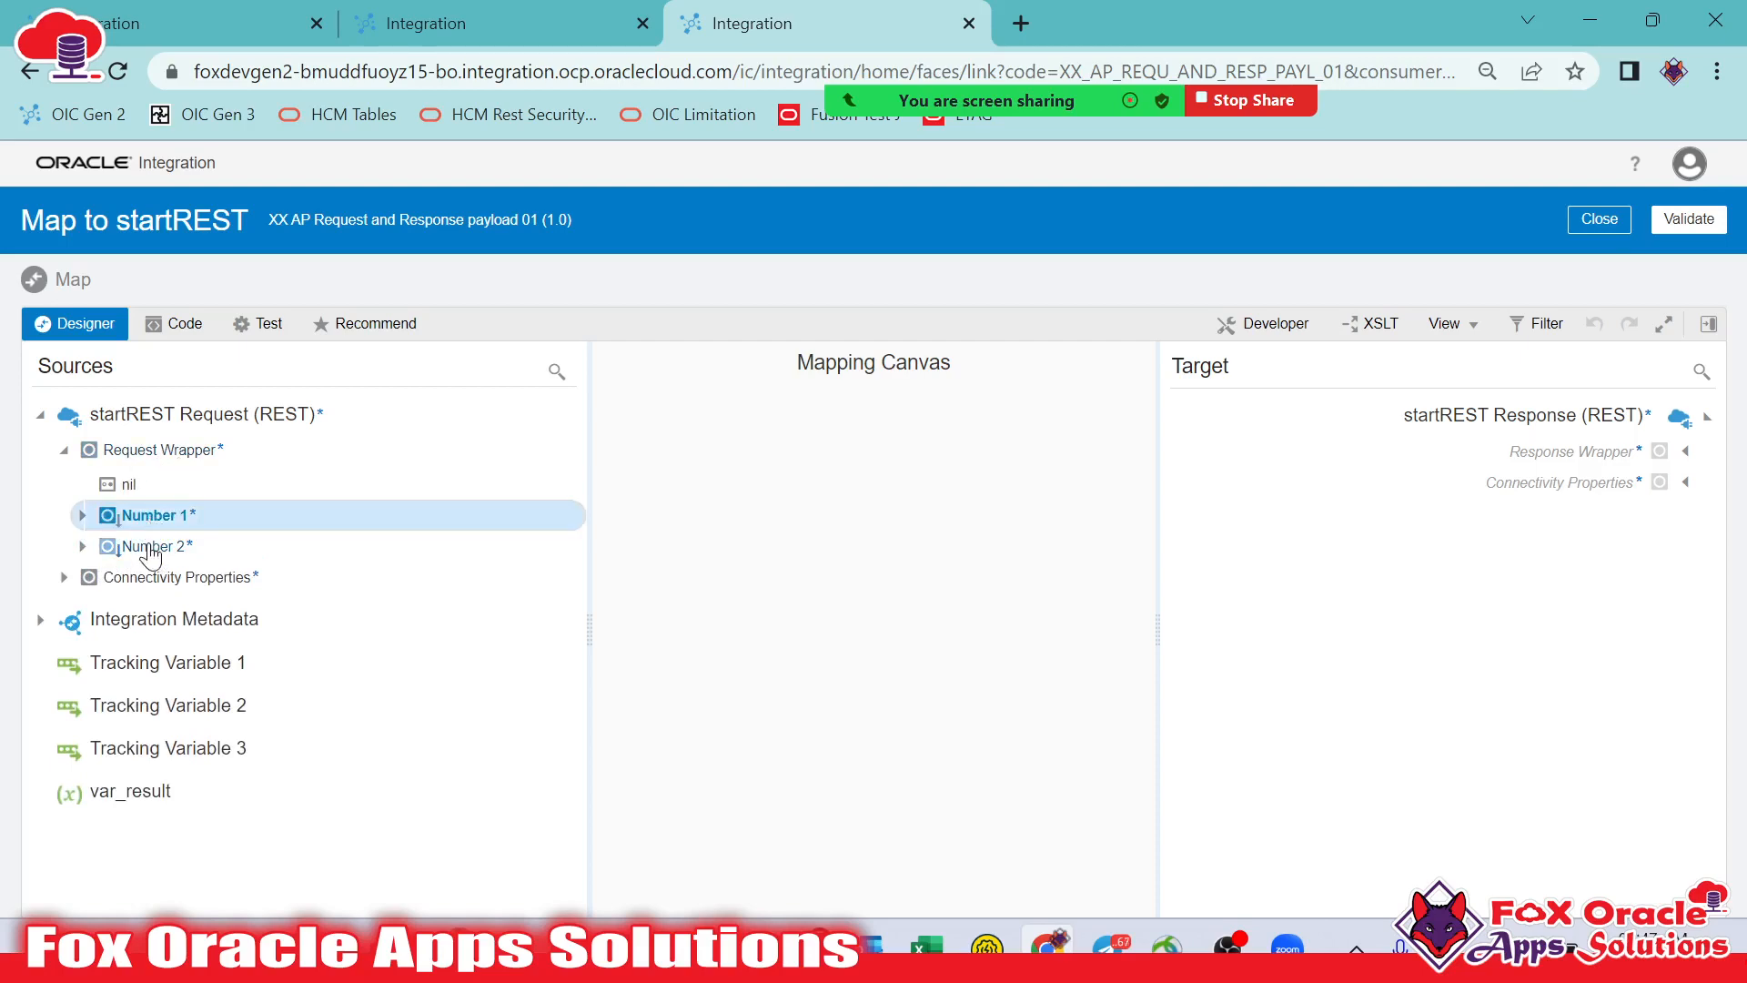
click(150, 546)
key(alt+Tab)
click(331, 251)
key(alt+Tab)
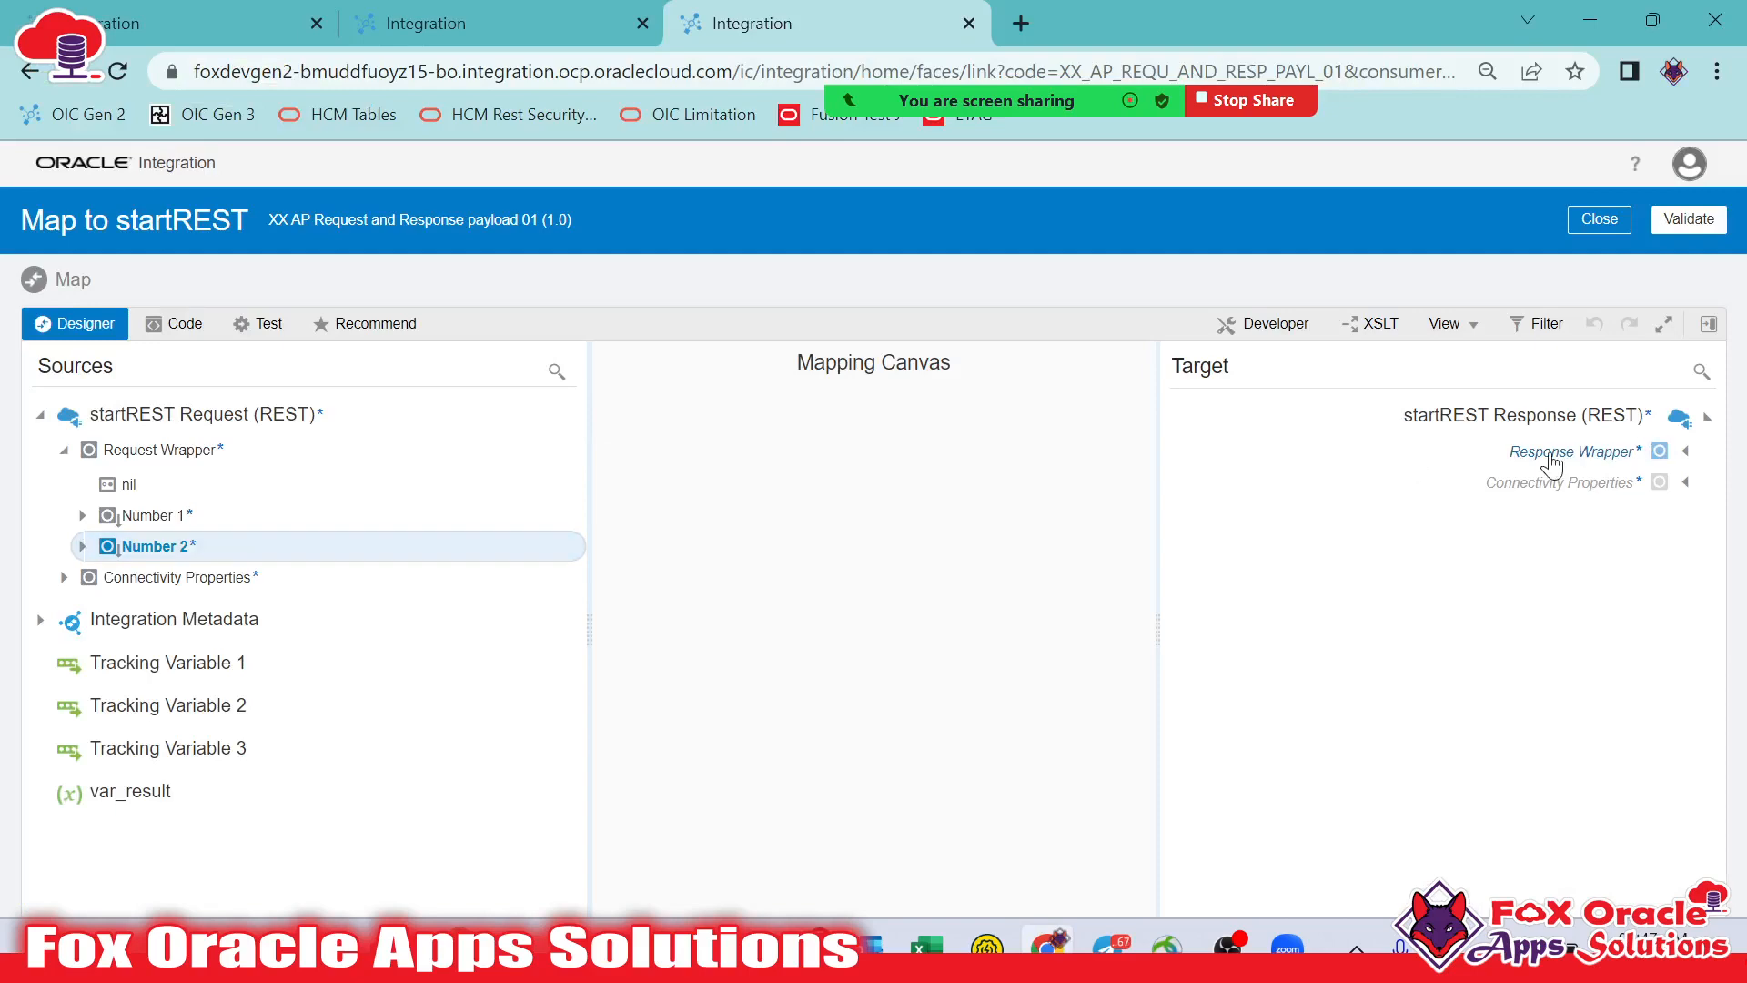
click(1685, 455)
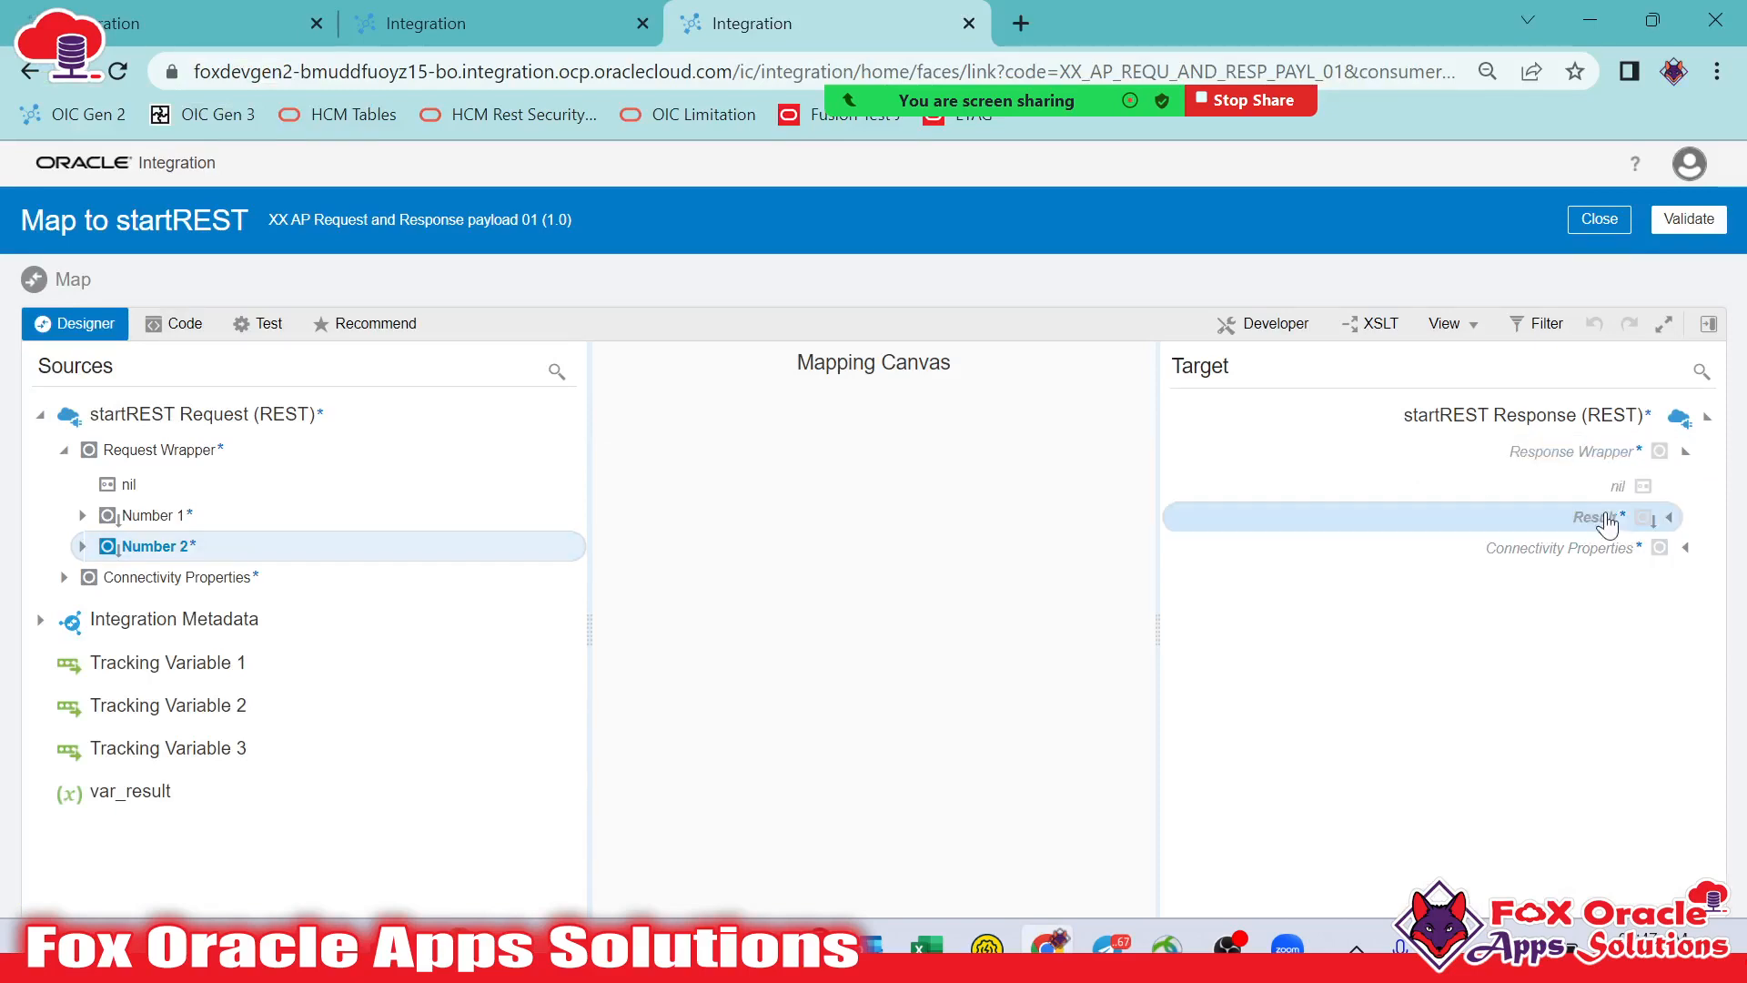
key(alt+Tab)
drag(292, 464, 466, 468)
key(alt+Tab)
Map the var_result source variable to Result in the Response Wrapper, and switch the Result expression to its editable form
drag(145, 805, 1575, 533)
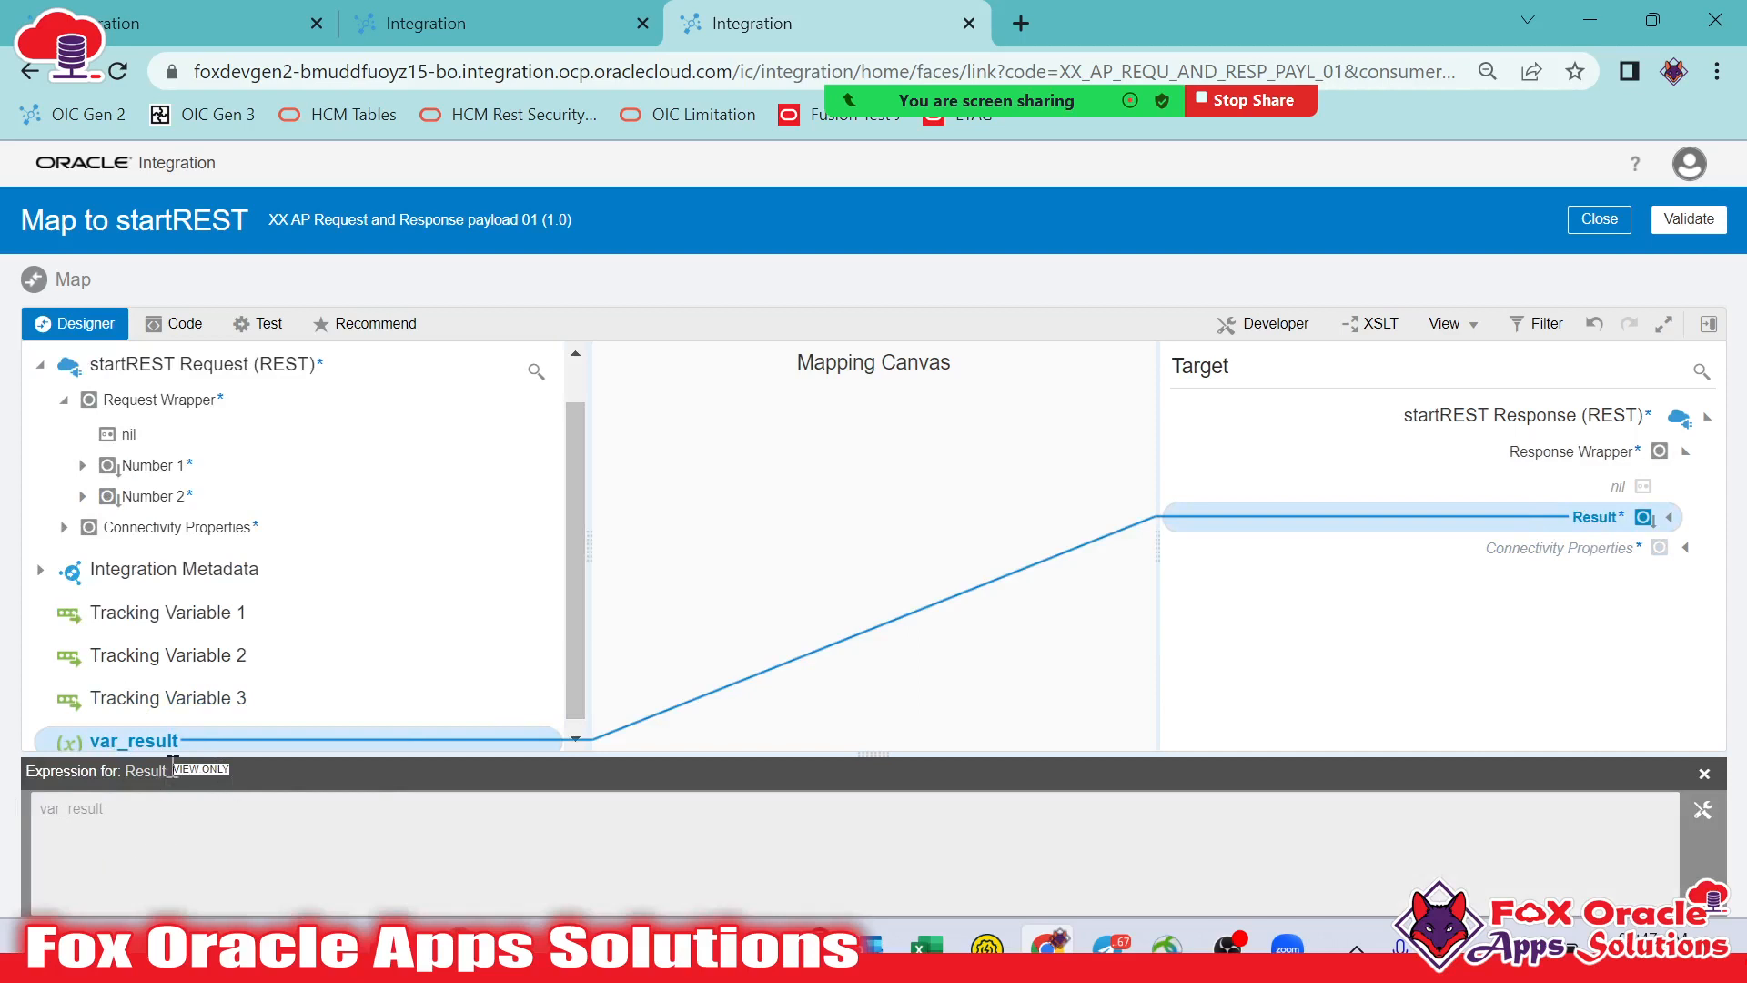
drag(171, 764, 232, 762)
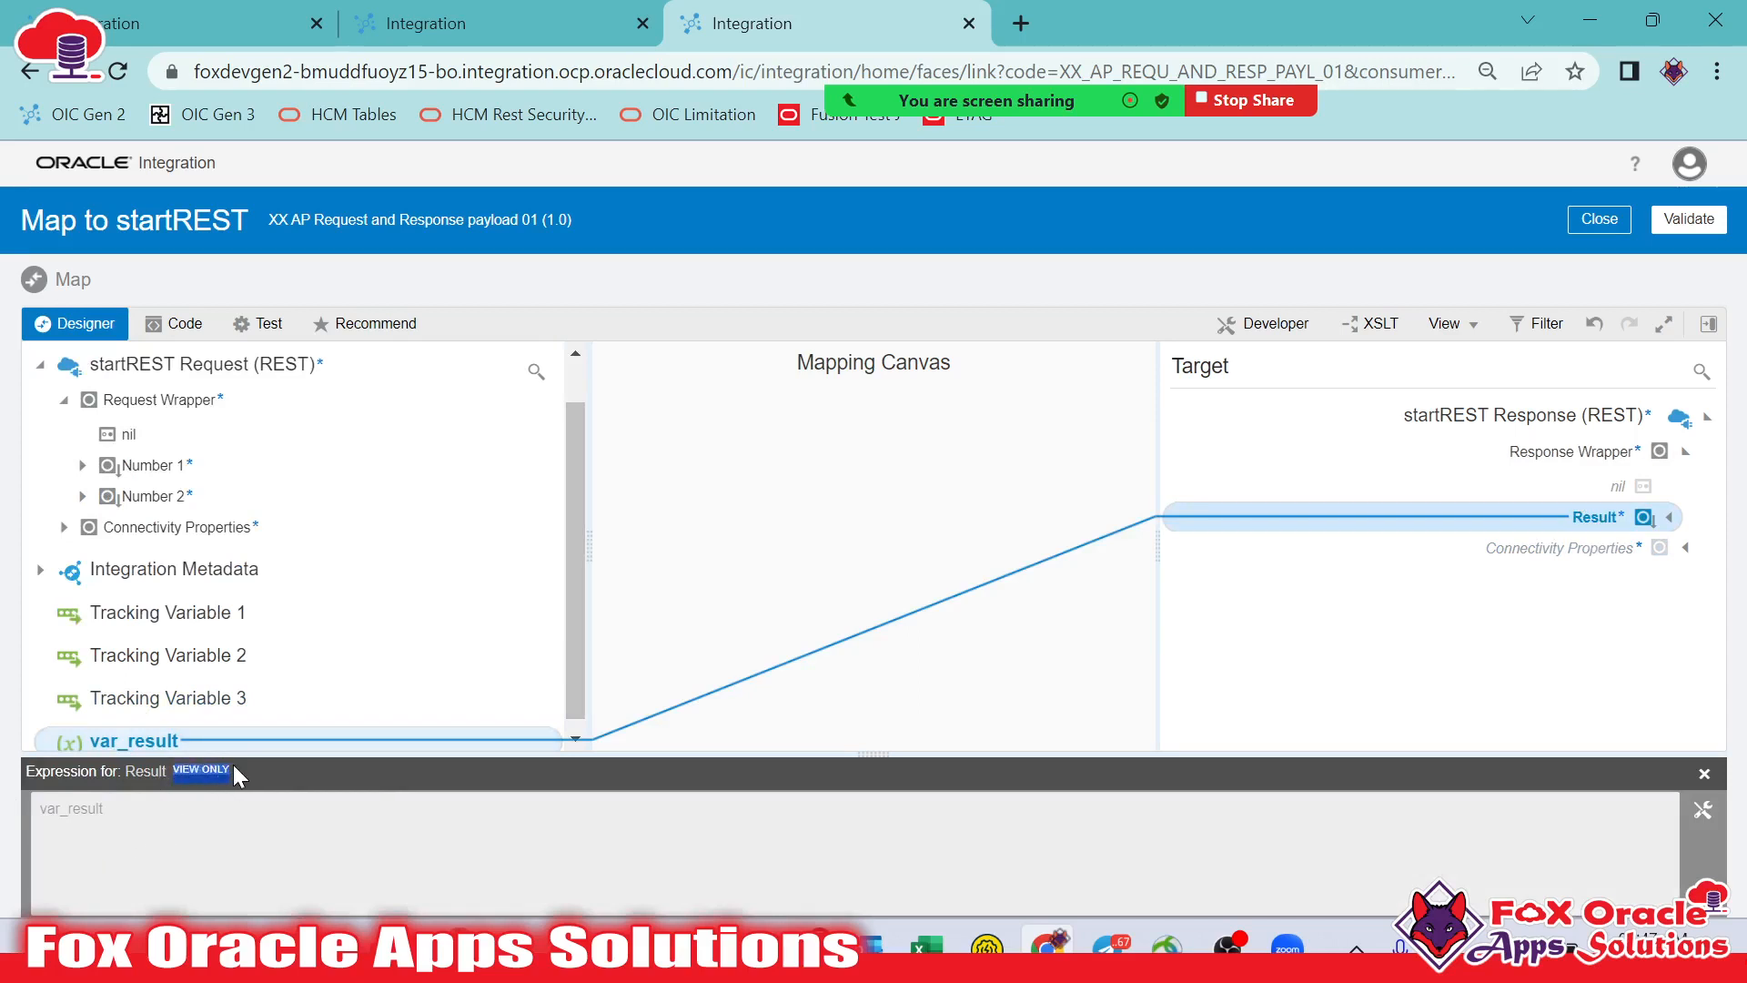
click(190, 833)
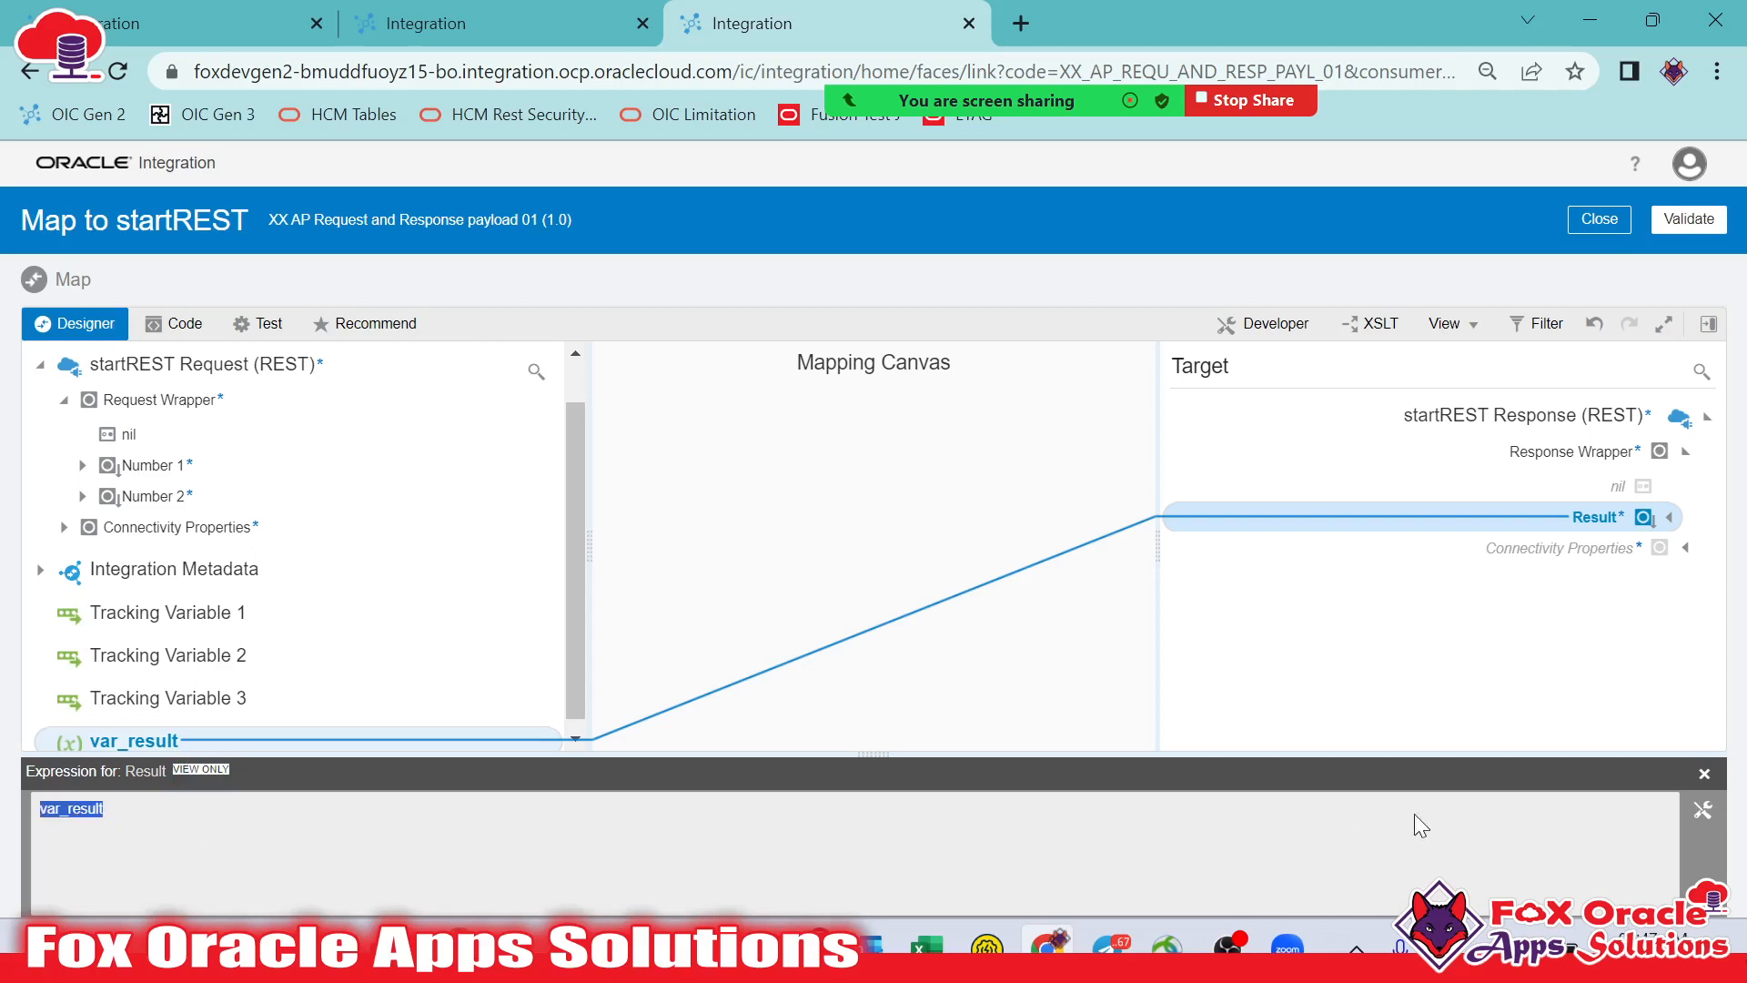
click(1701, 810)
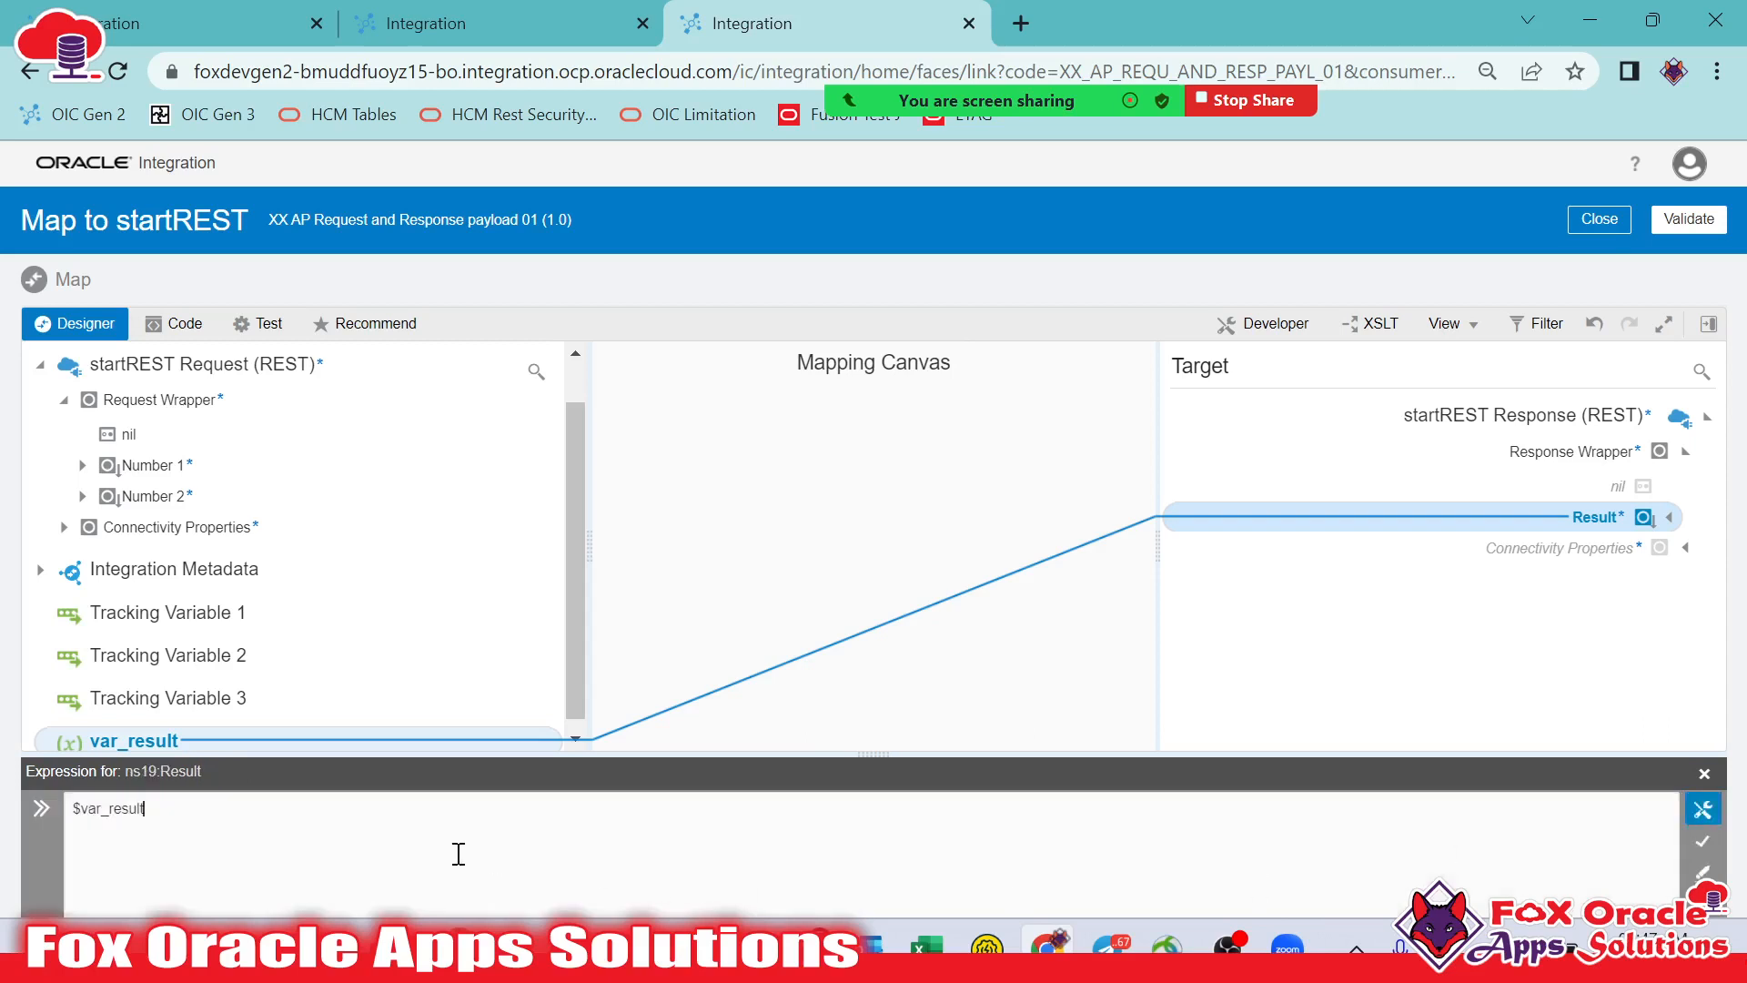
double_click(93, 807)
click(230, 812)
click(200, 812)
scroll(134, 719, down, 1)
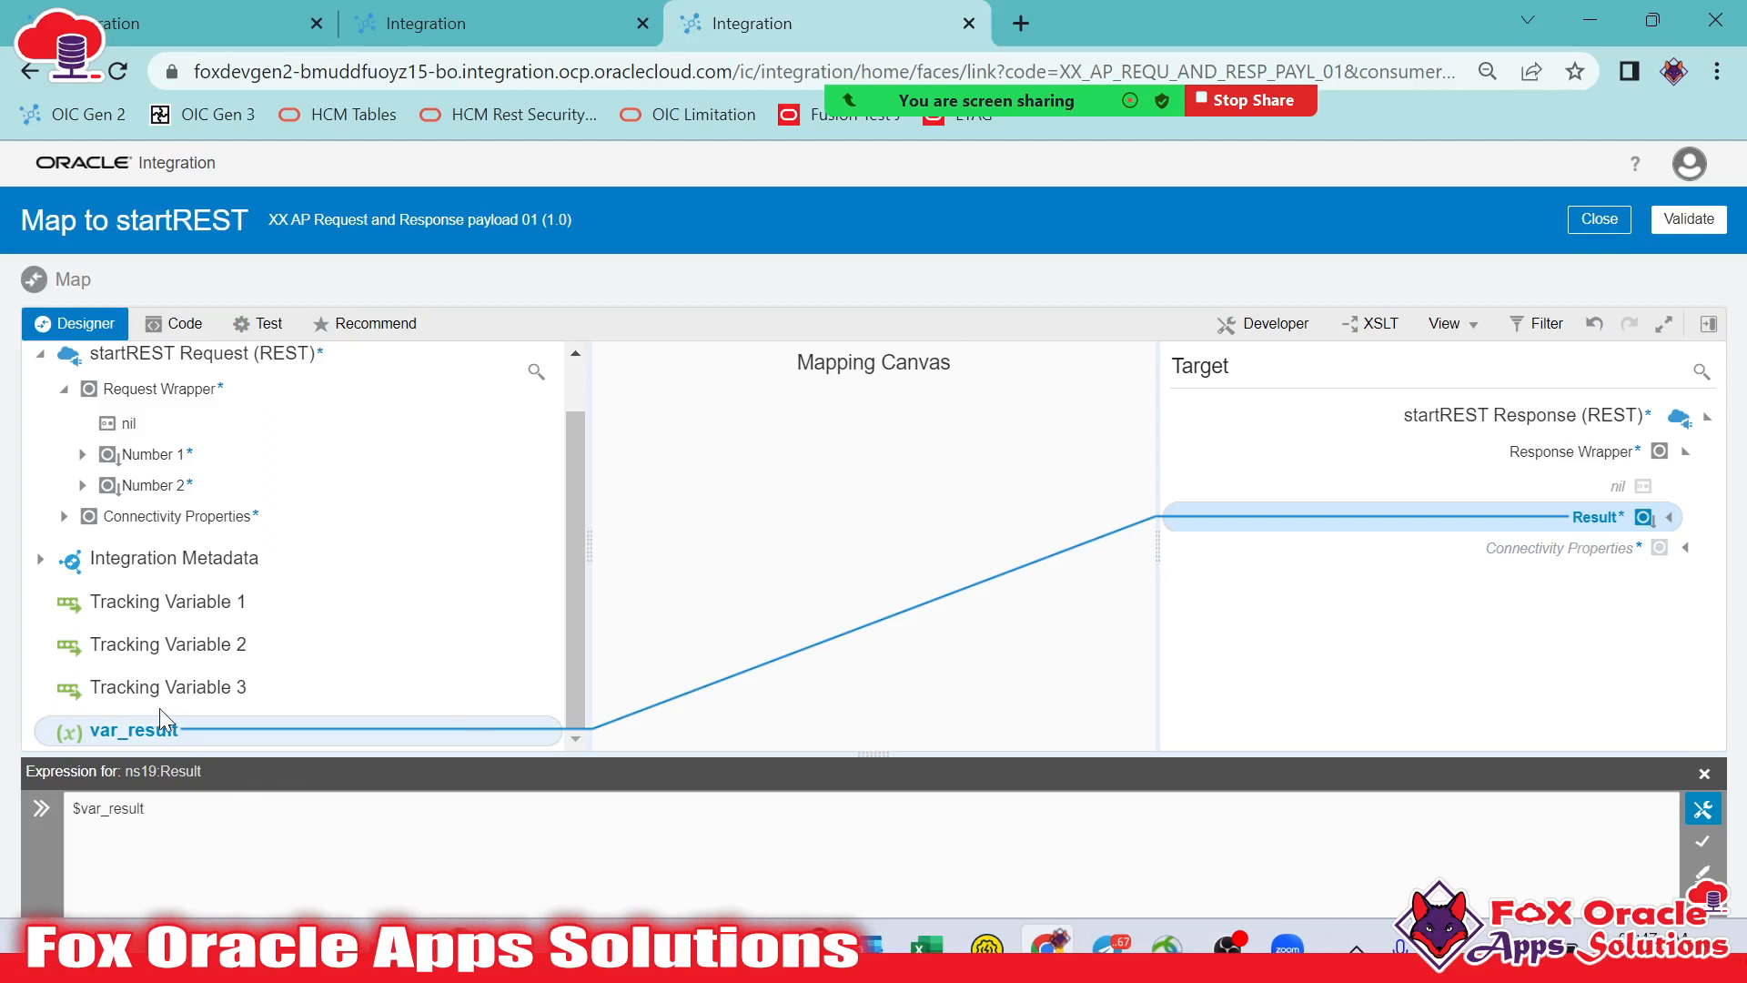
Delete the mapped Result target node in the Response Wrapper and create the Result target node again
right_click(1621, 526)
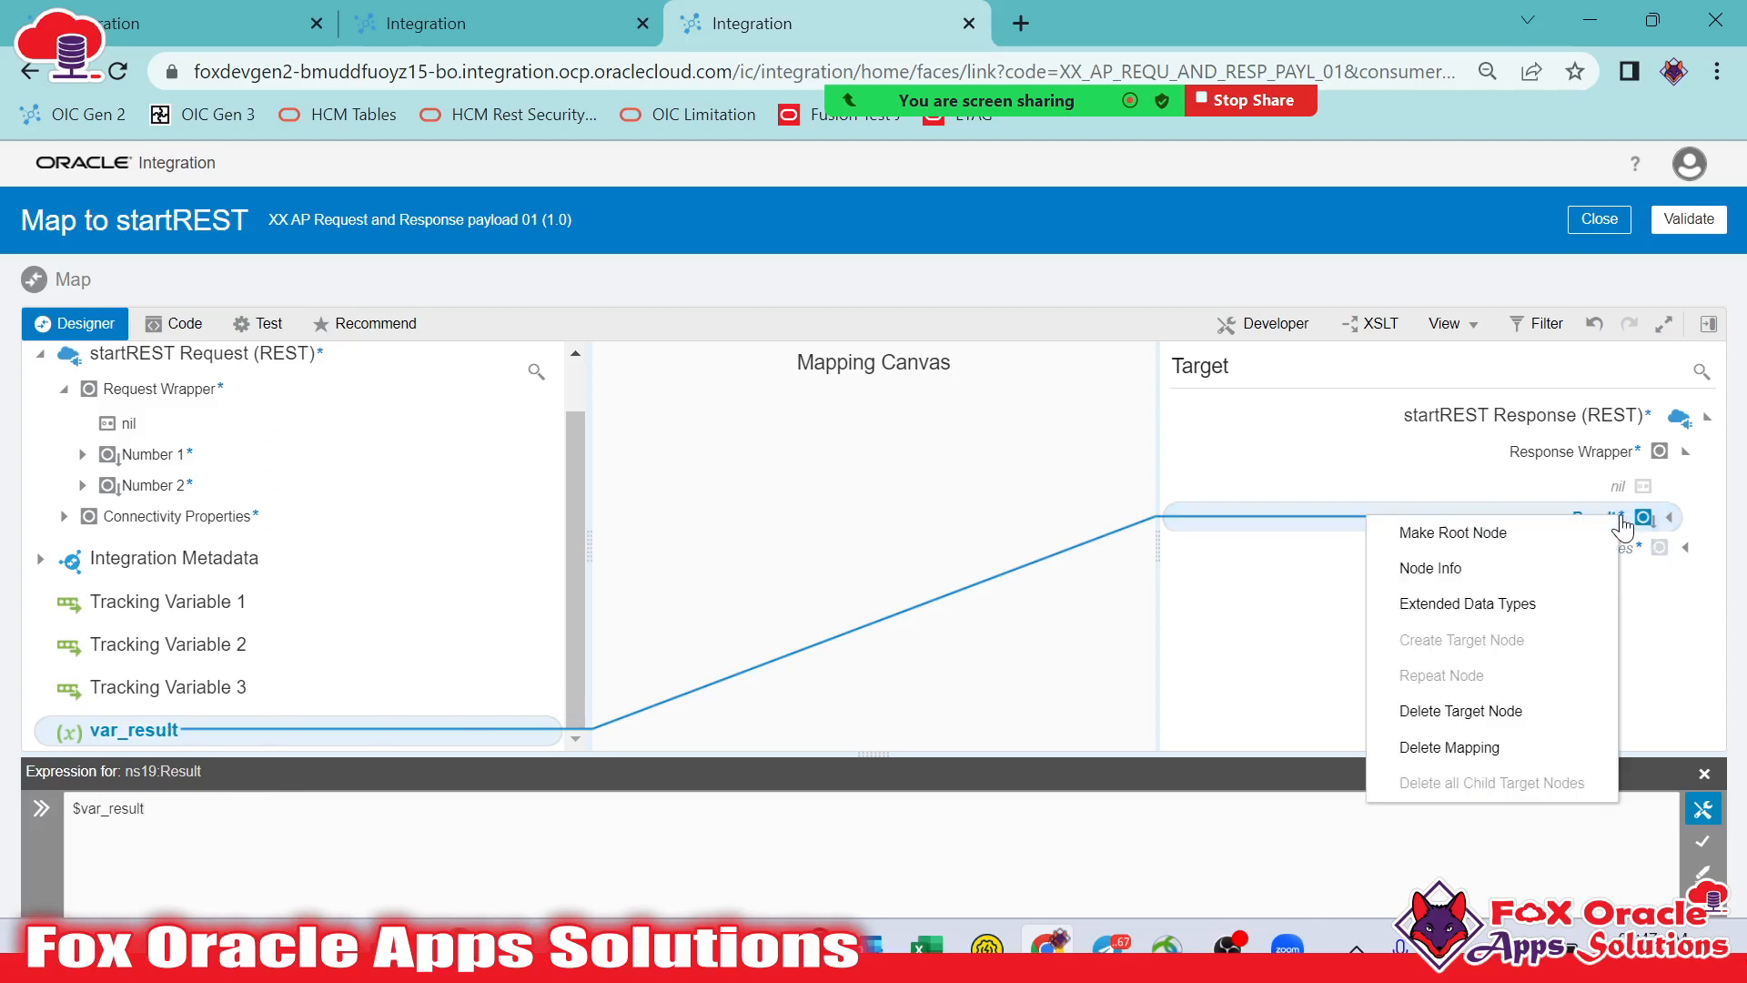
click(1466, 719)
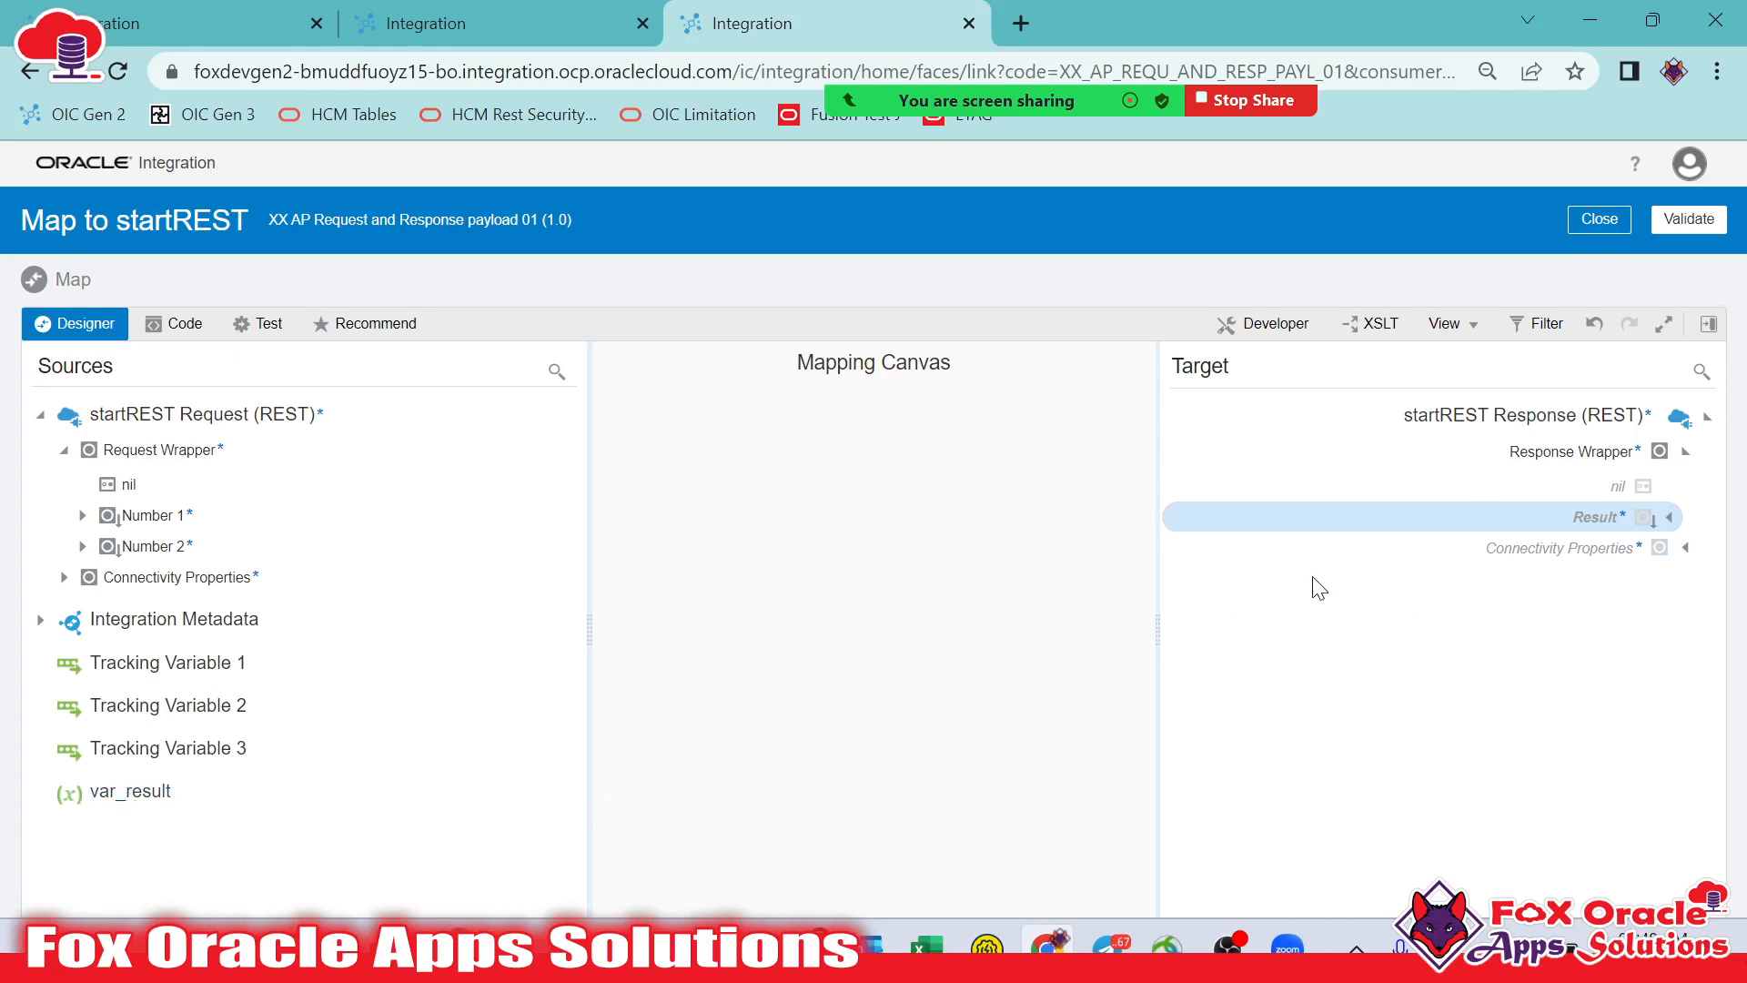
right_click(1600, 519)
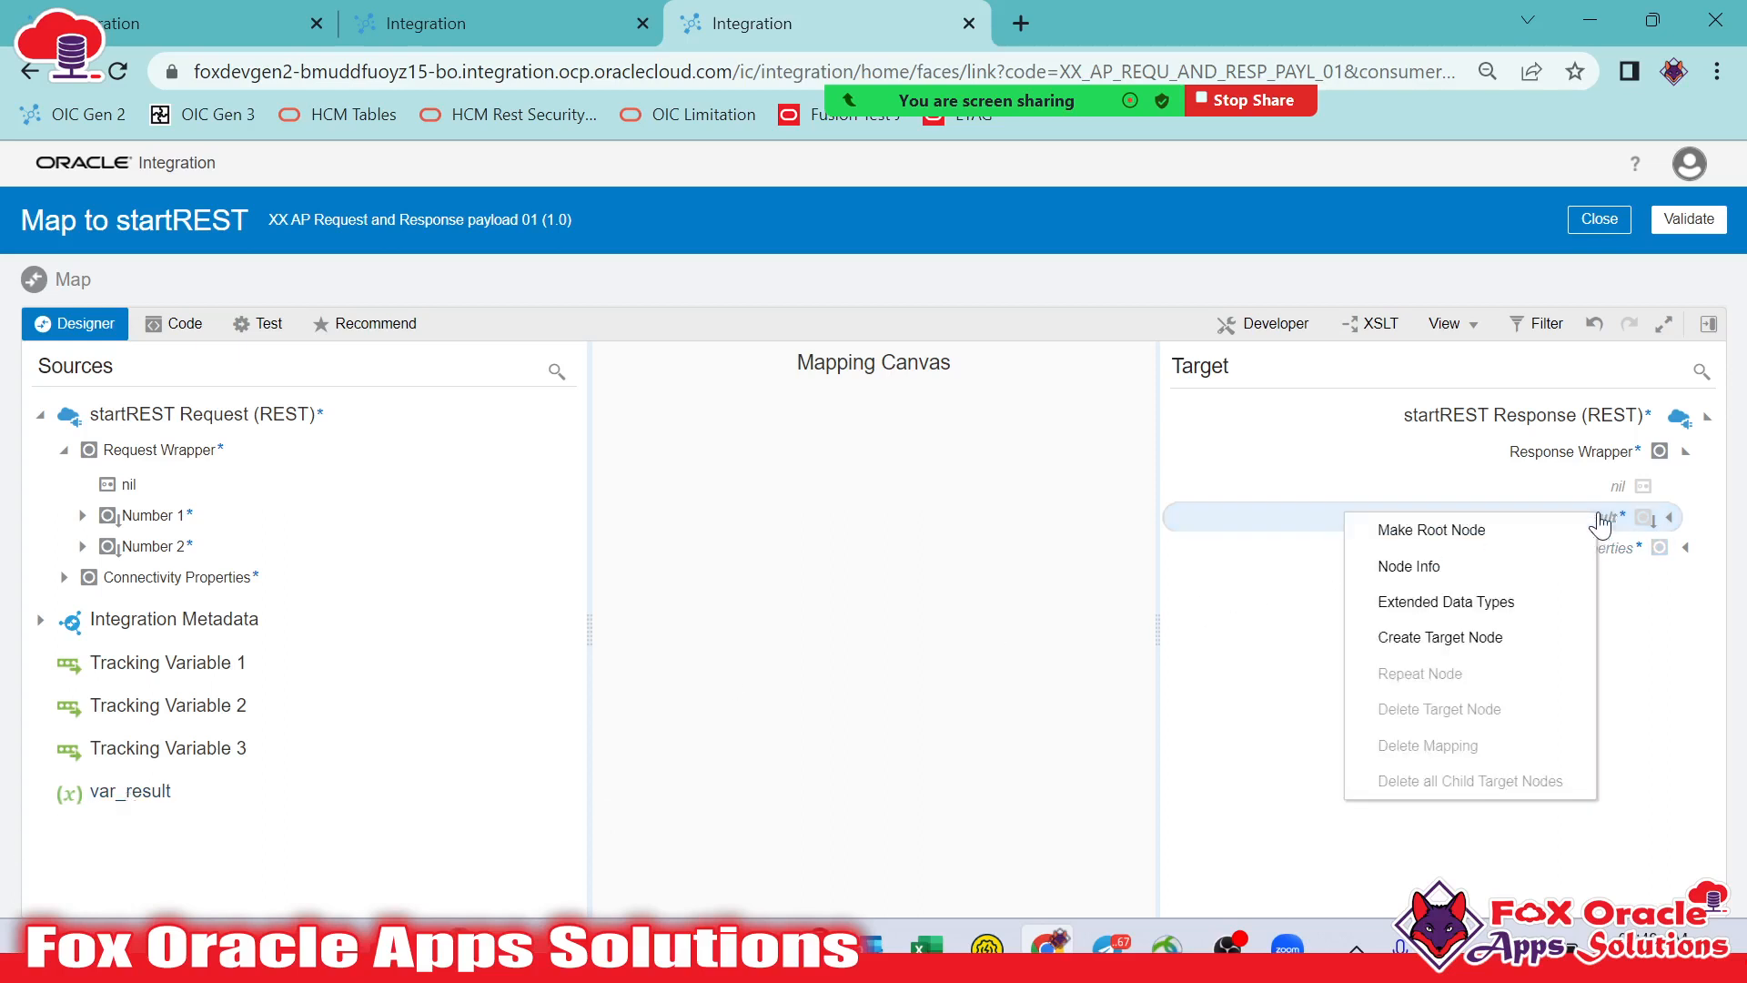
click(1419, 639)
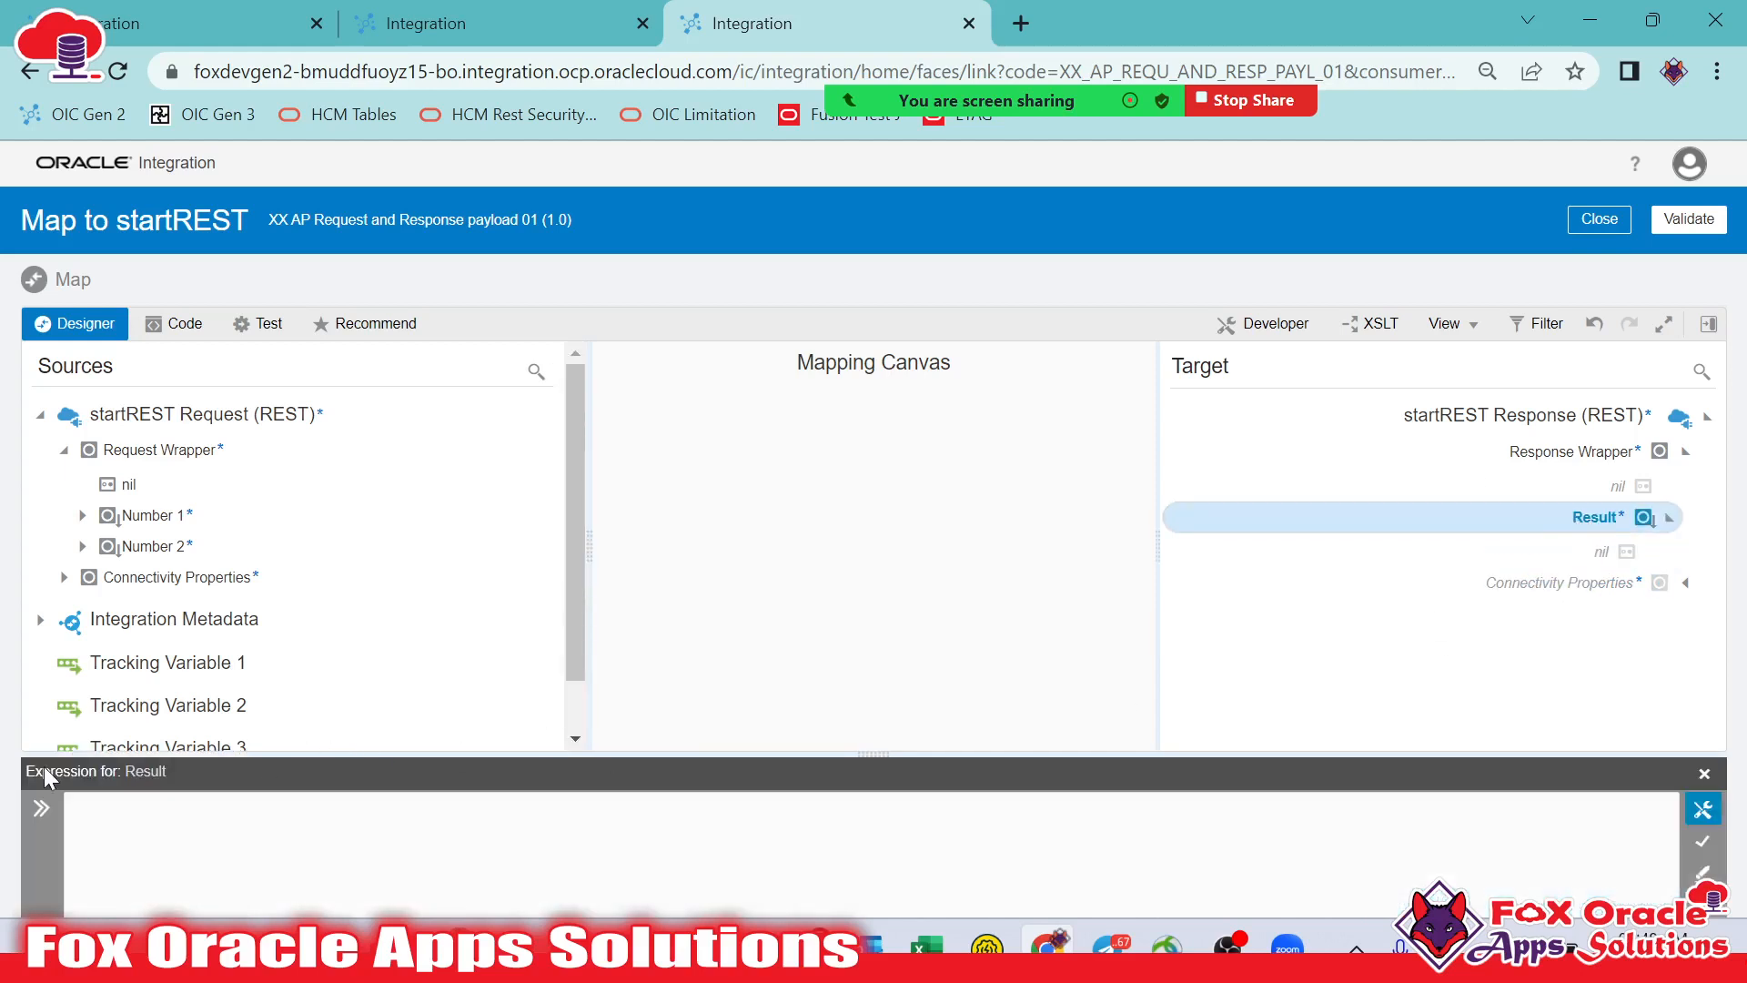
Enter the literal "30" as the Result expression, save it and close the expression editor
click(136, 807)
scroll(253, 649, down, 1)
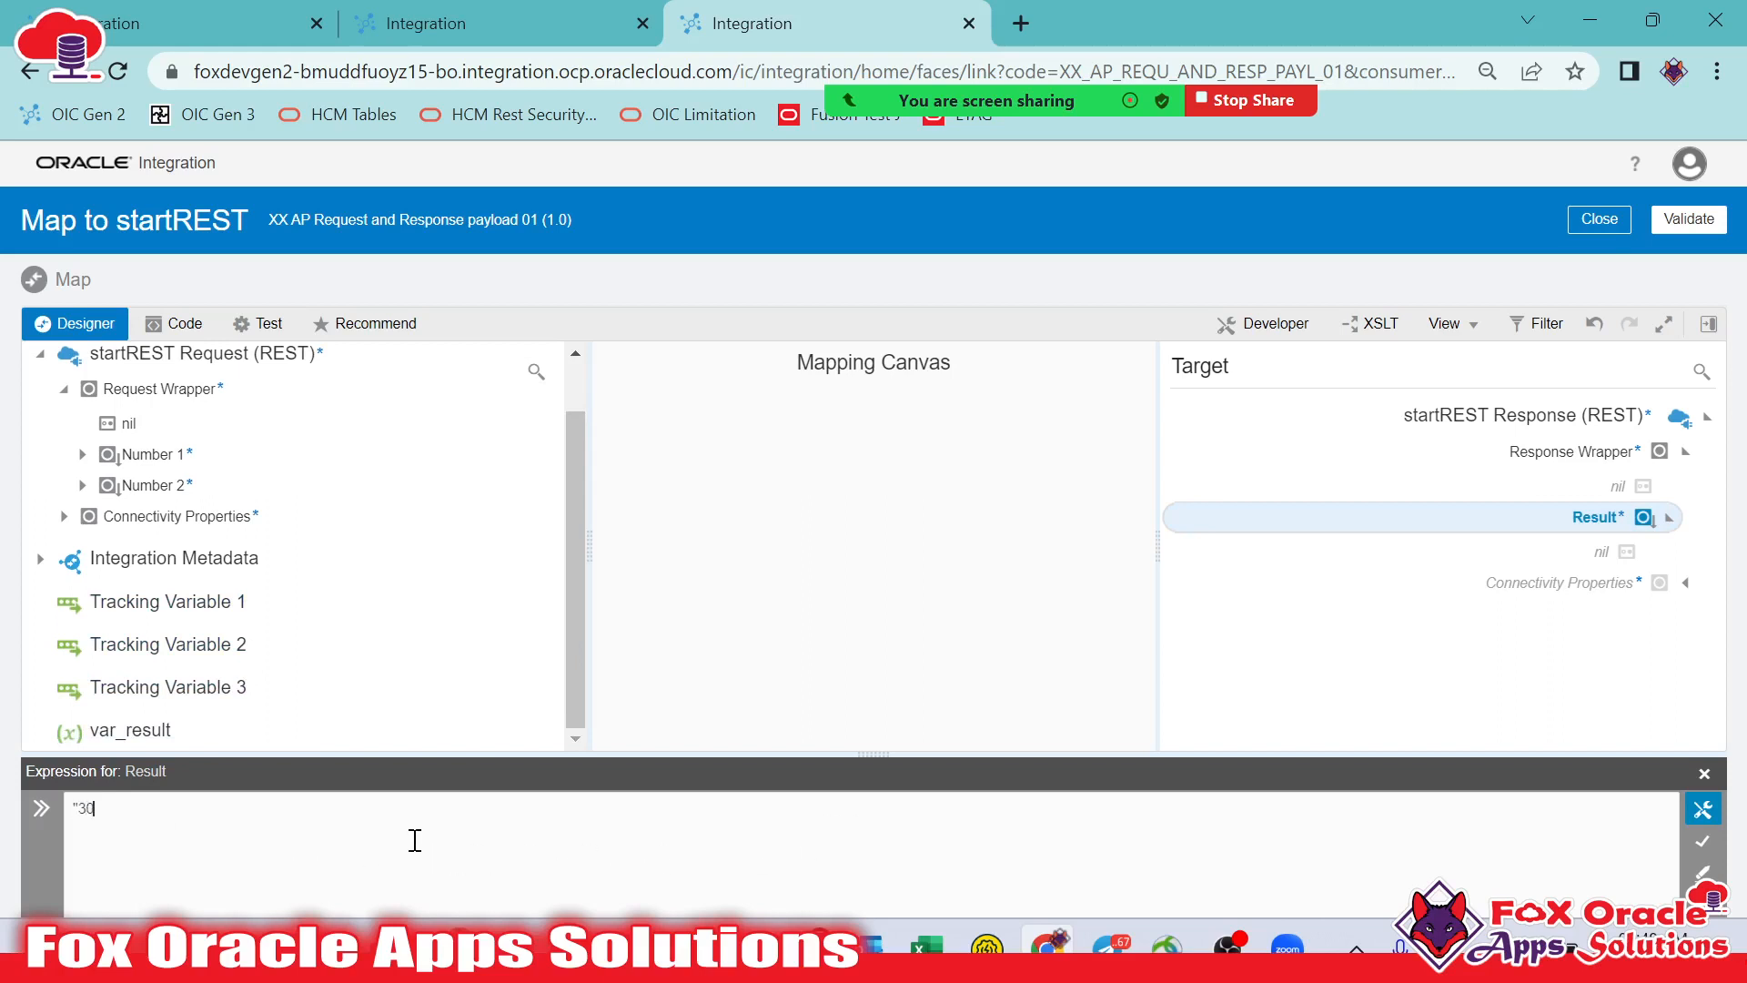
text("30")
click(1703, 841)
click(1705, 774)
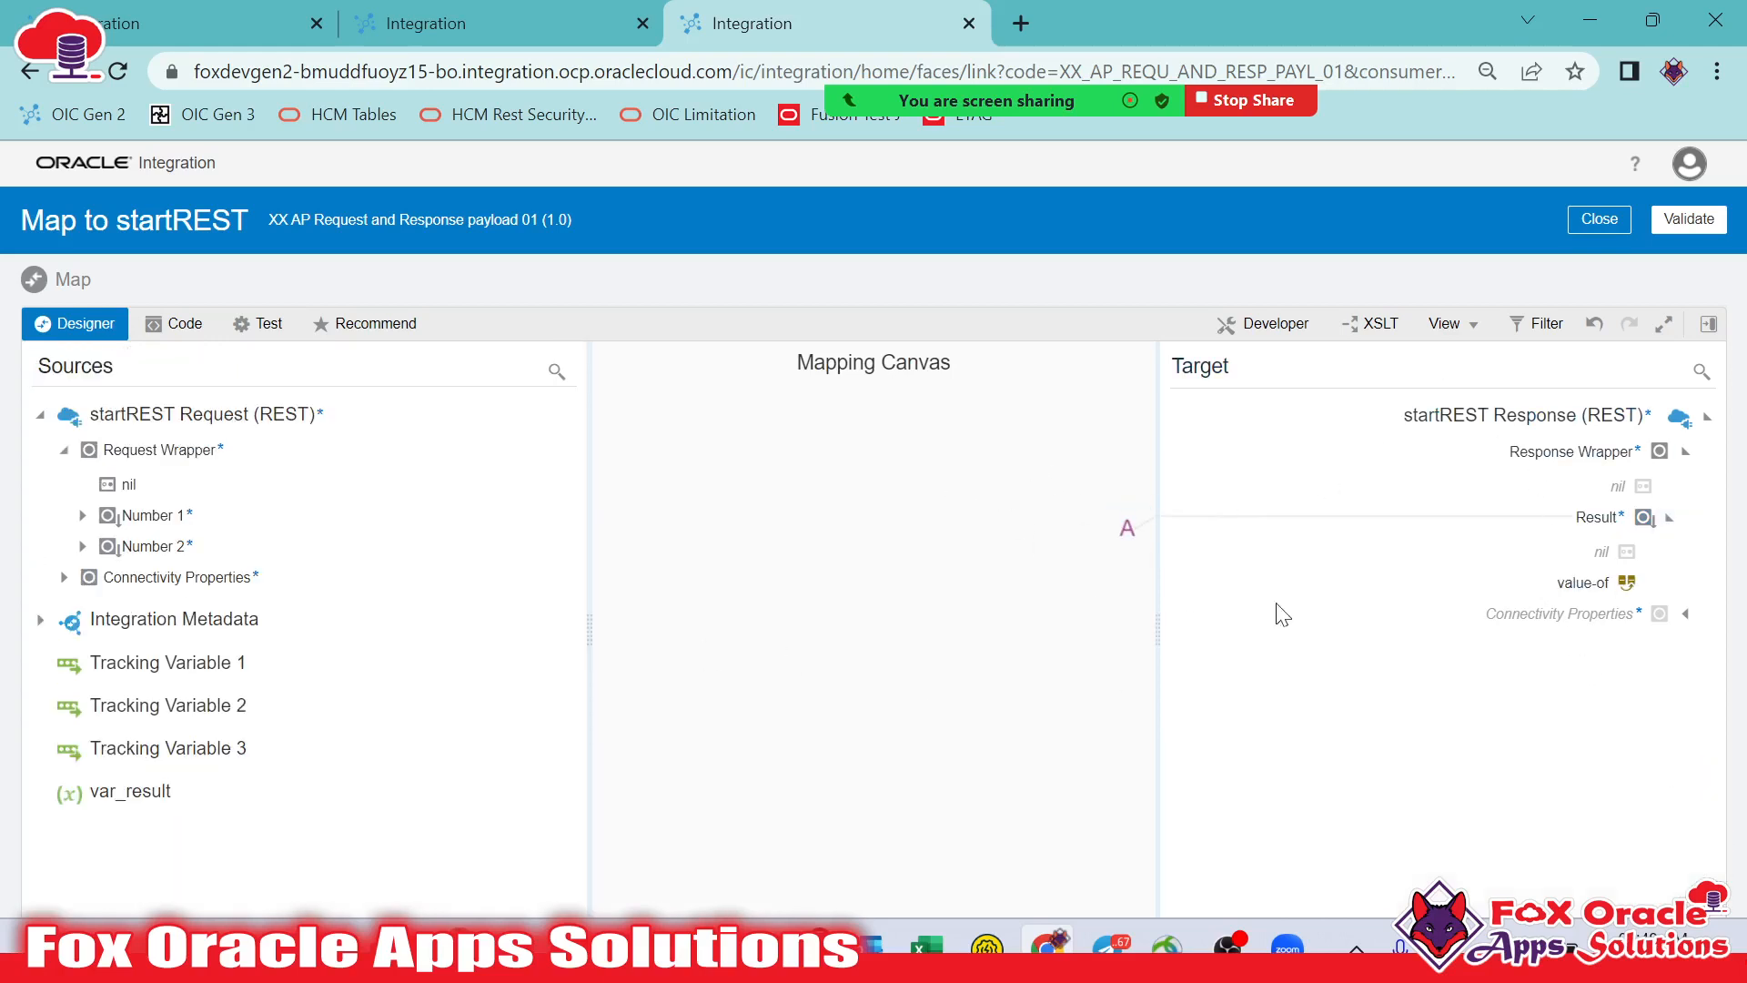
Replace the literal in the Result expression with the var_result variable, save it and close the expression editor
click(1618, 524)
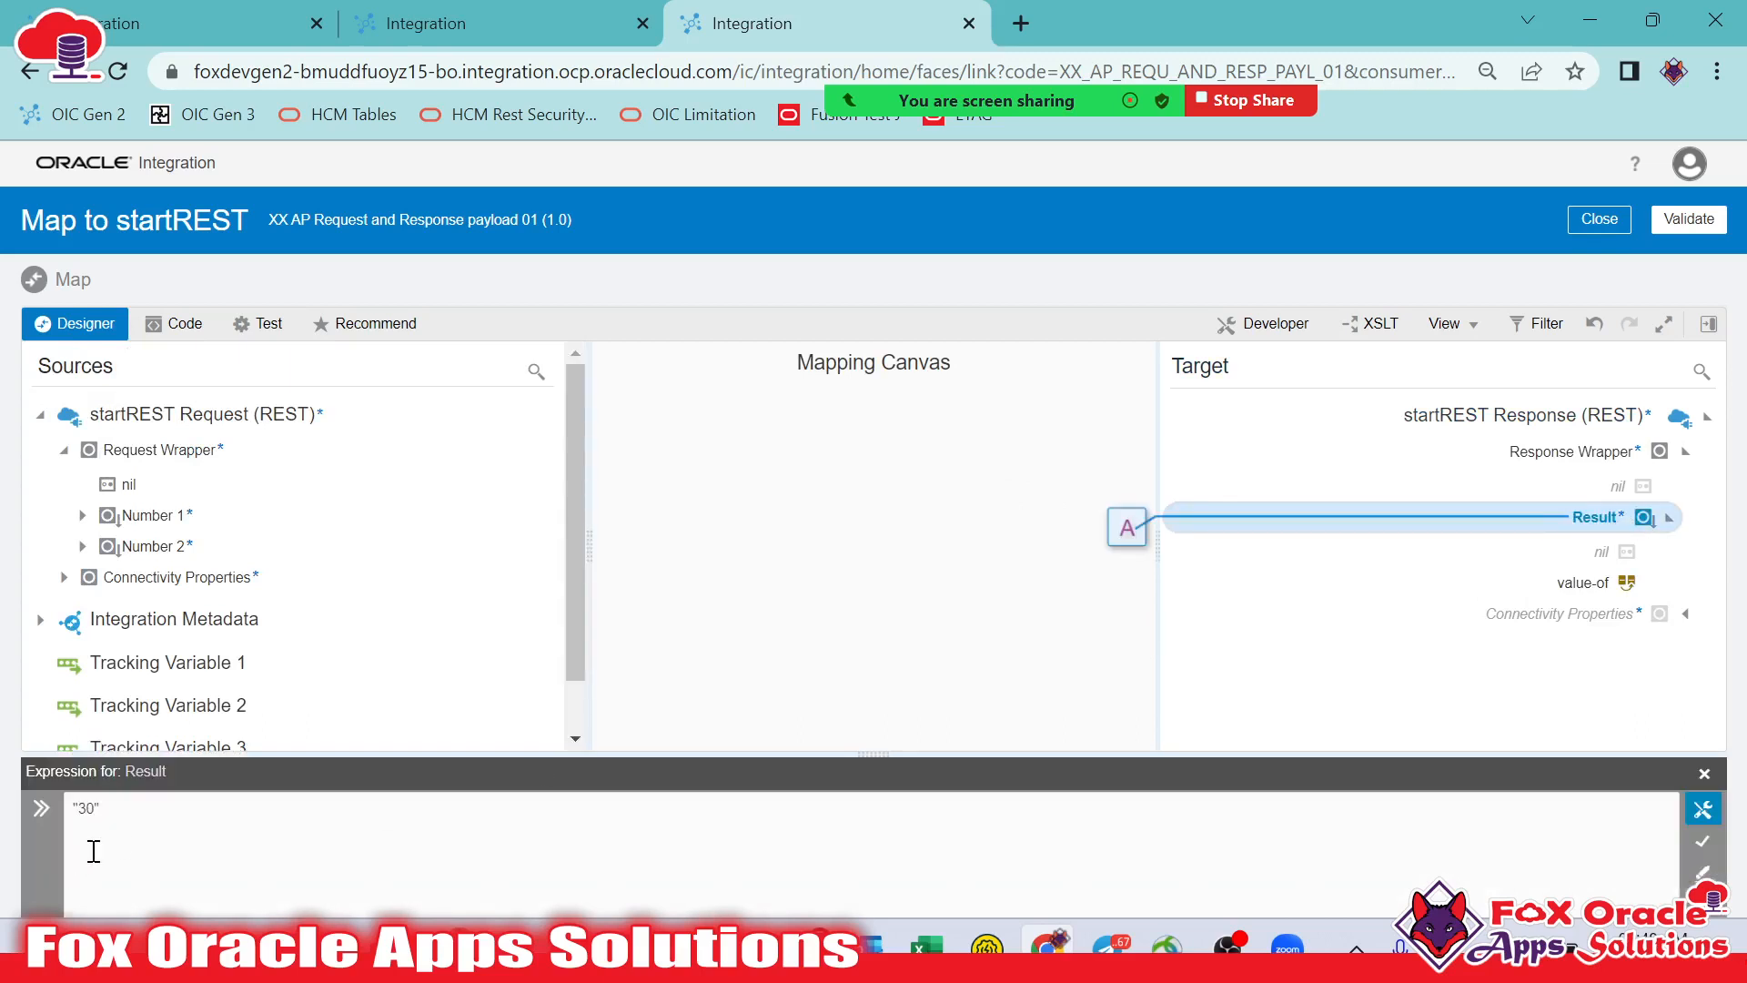
drag(102, 810, 78, 811)
key(BackSpace)
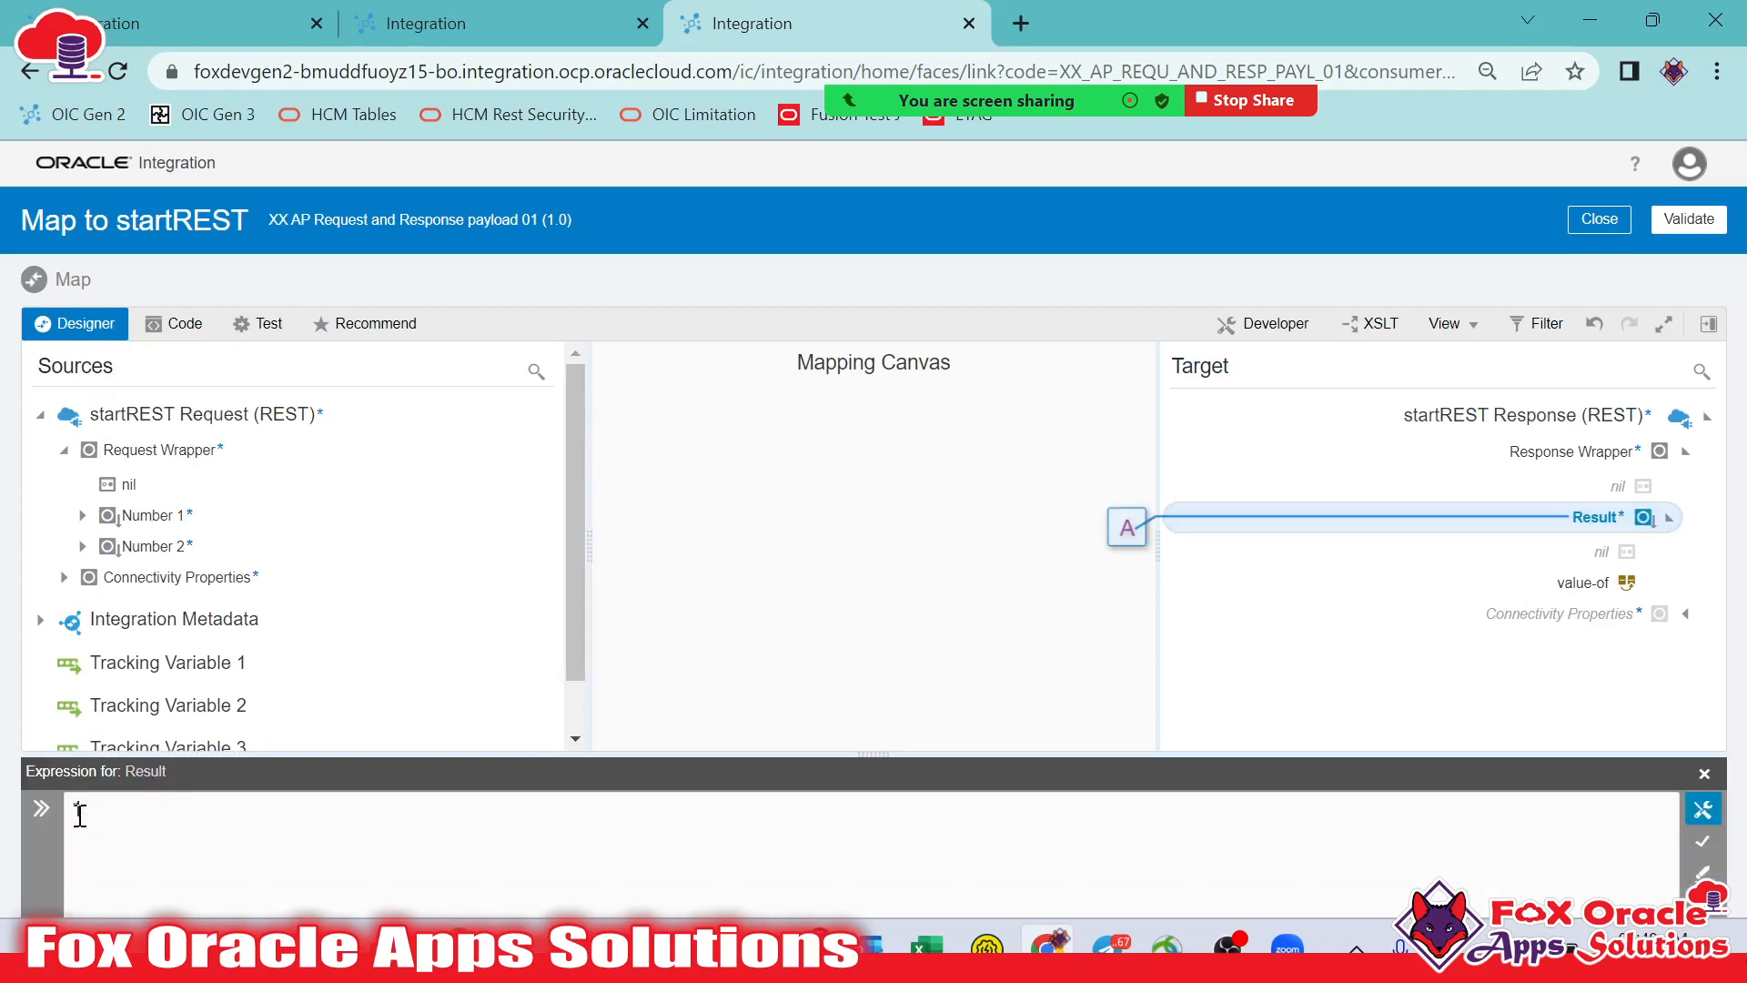
scroll(145, 741, down, 1)
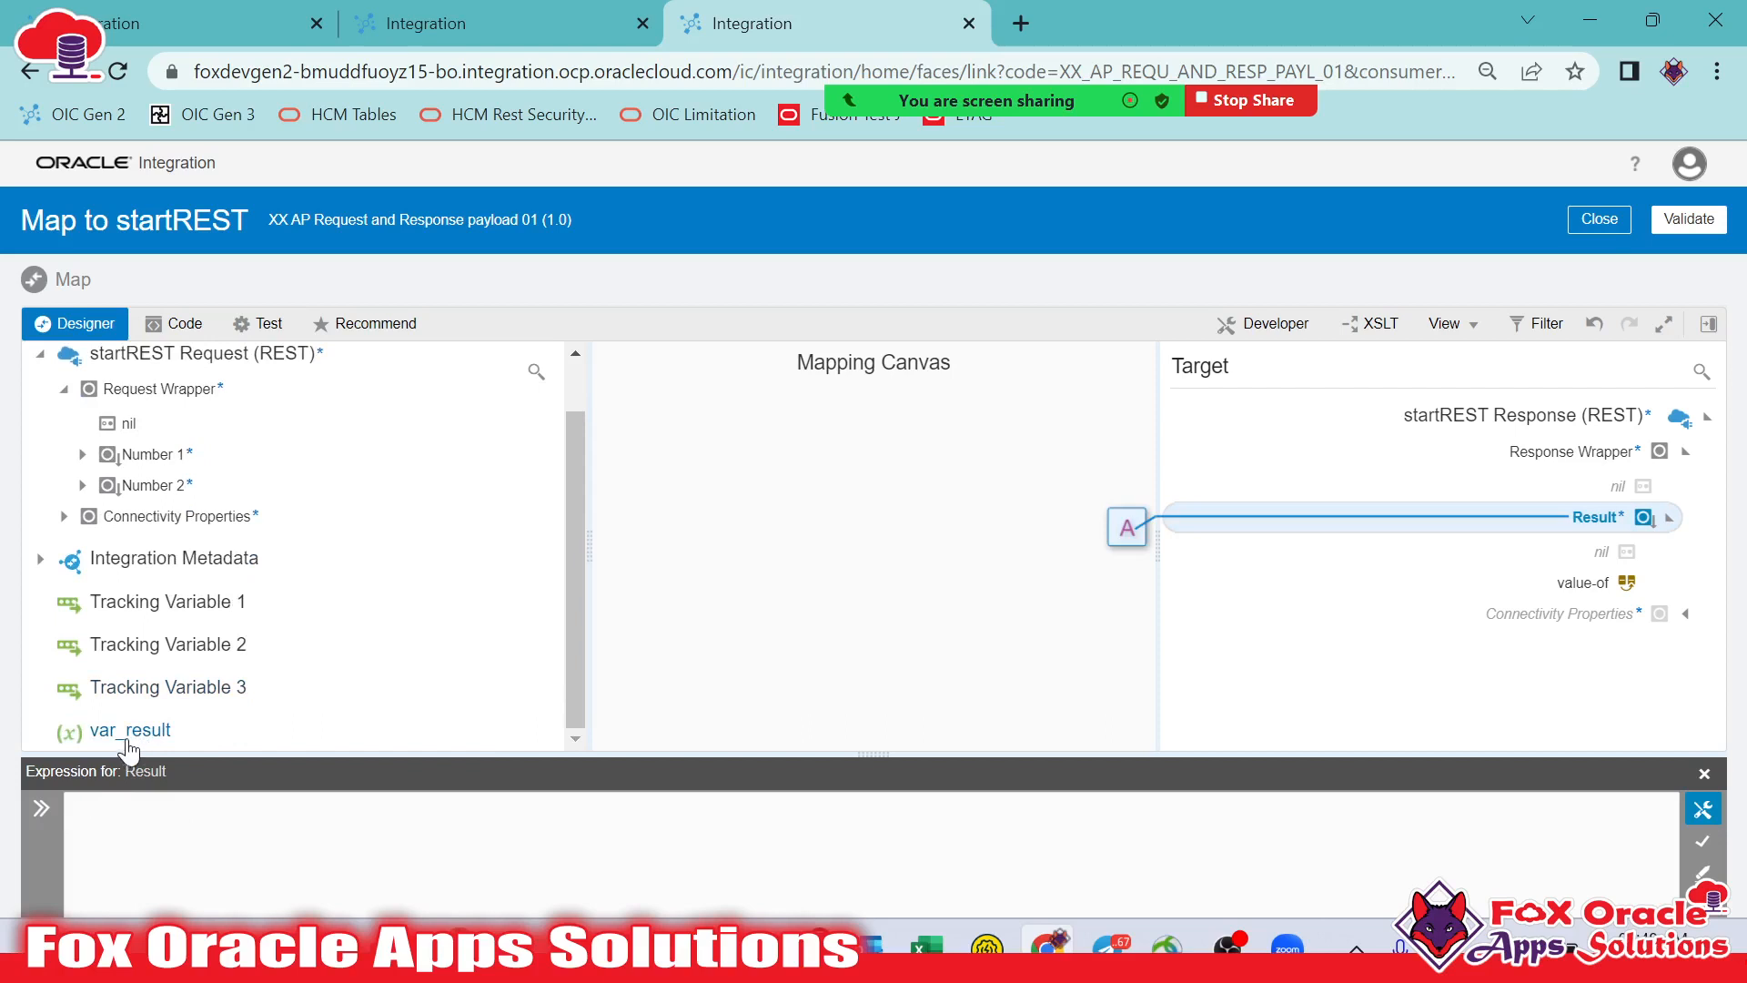
drag(136, 739, 195, 724)
right_click(1590, 514)
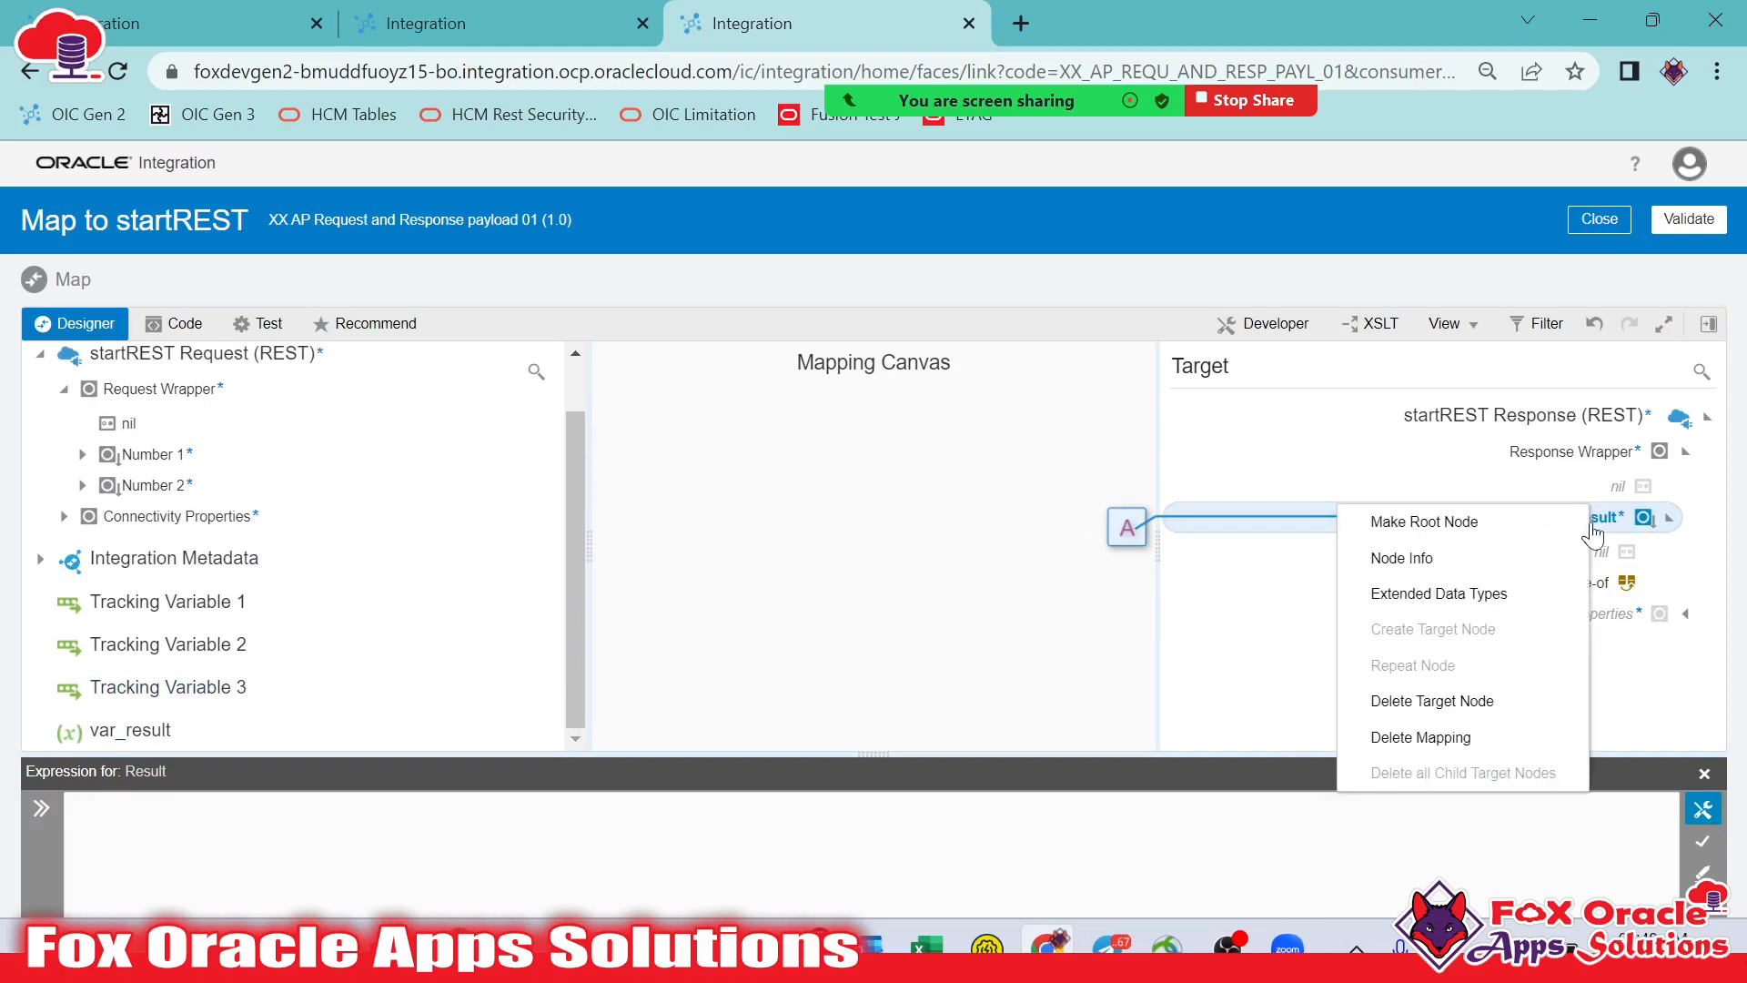
click(1388, 557)
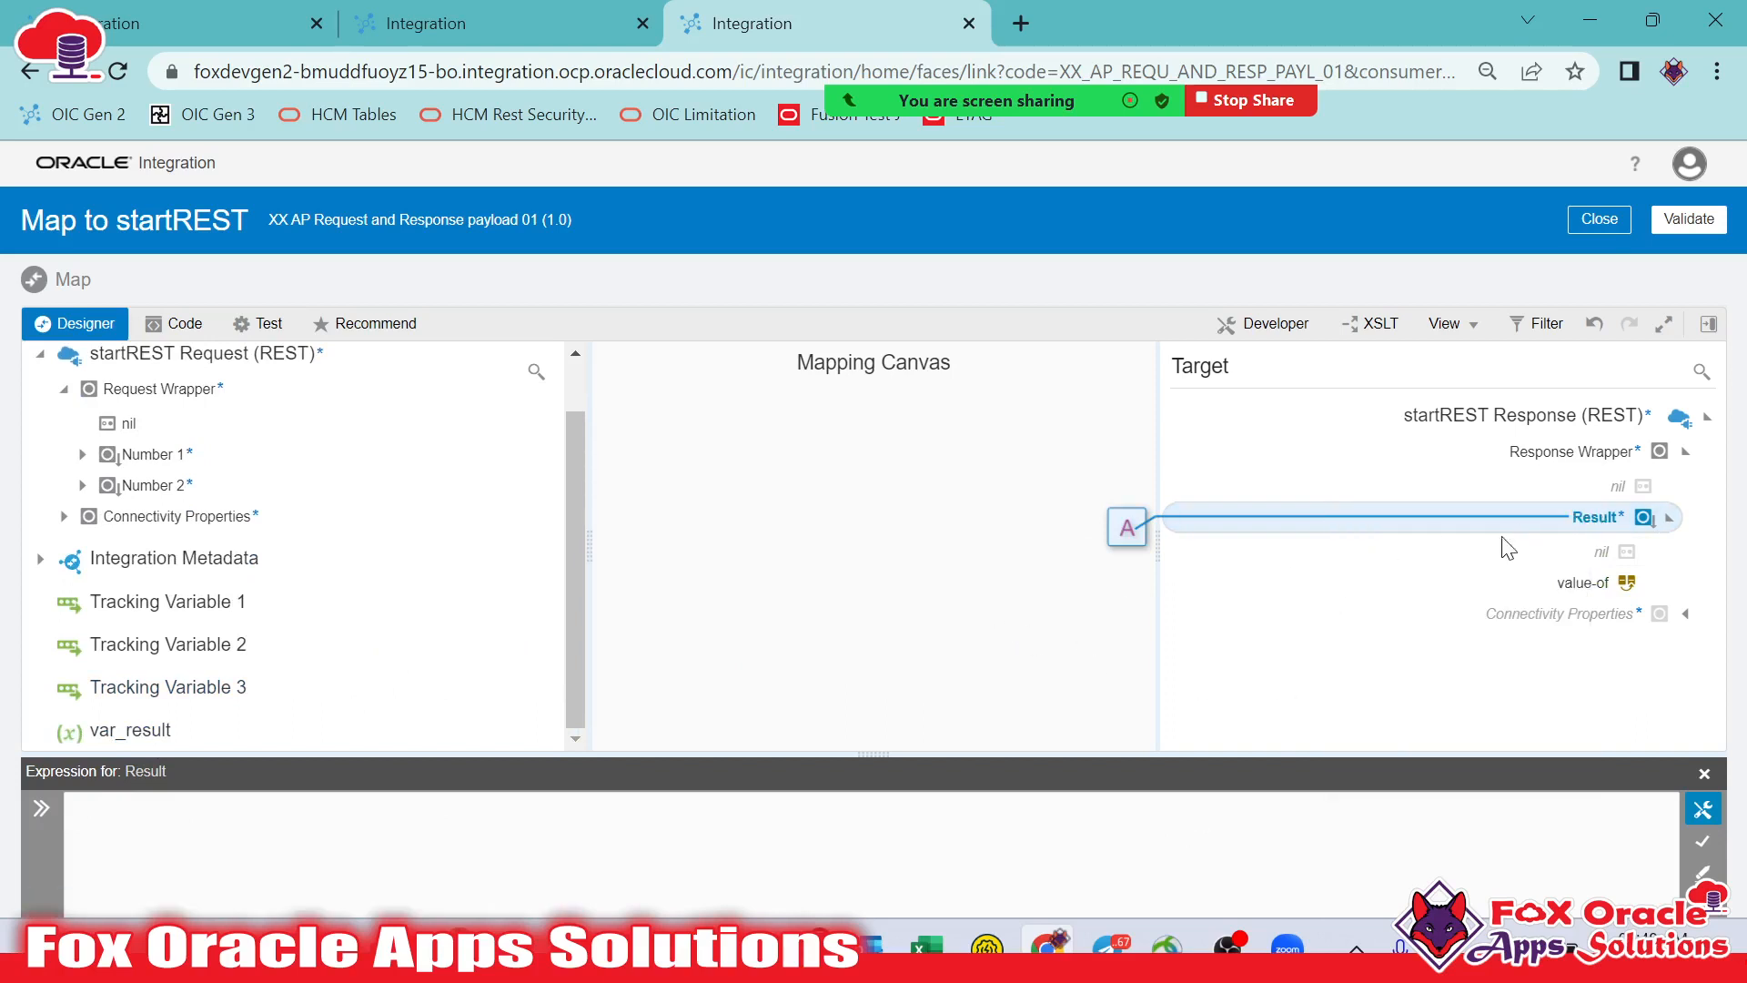
drag(141, 731, 329, 830)
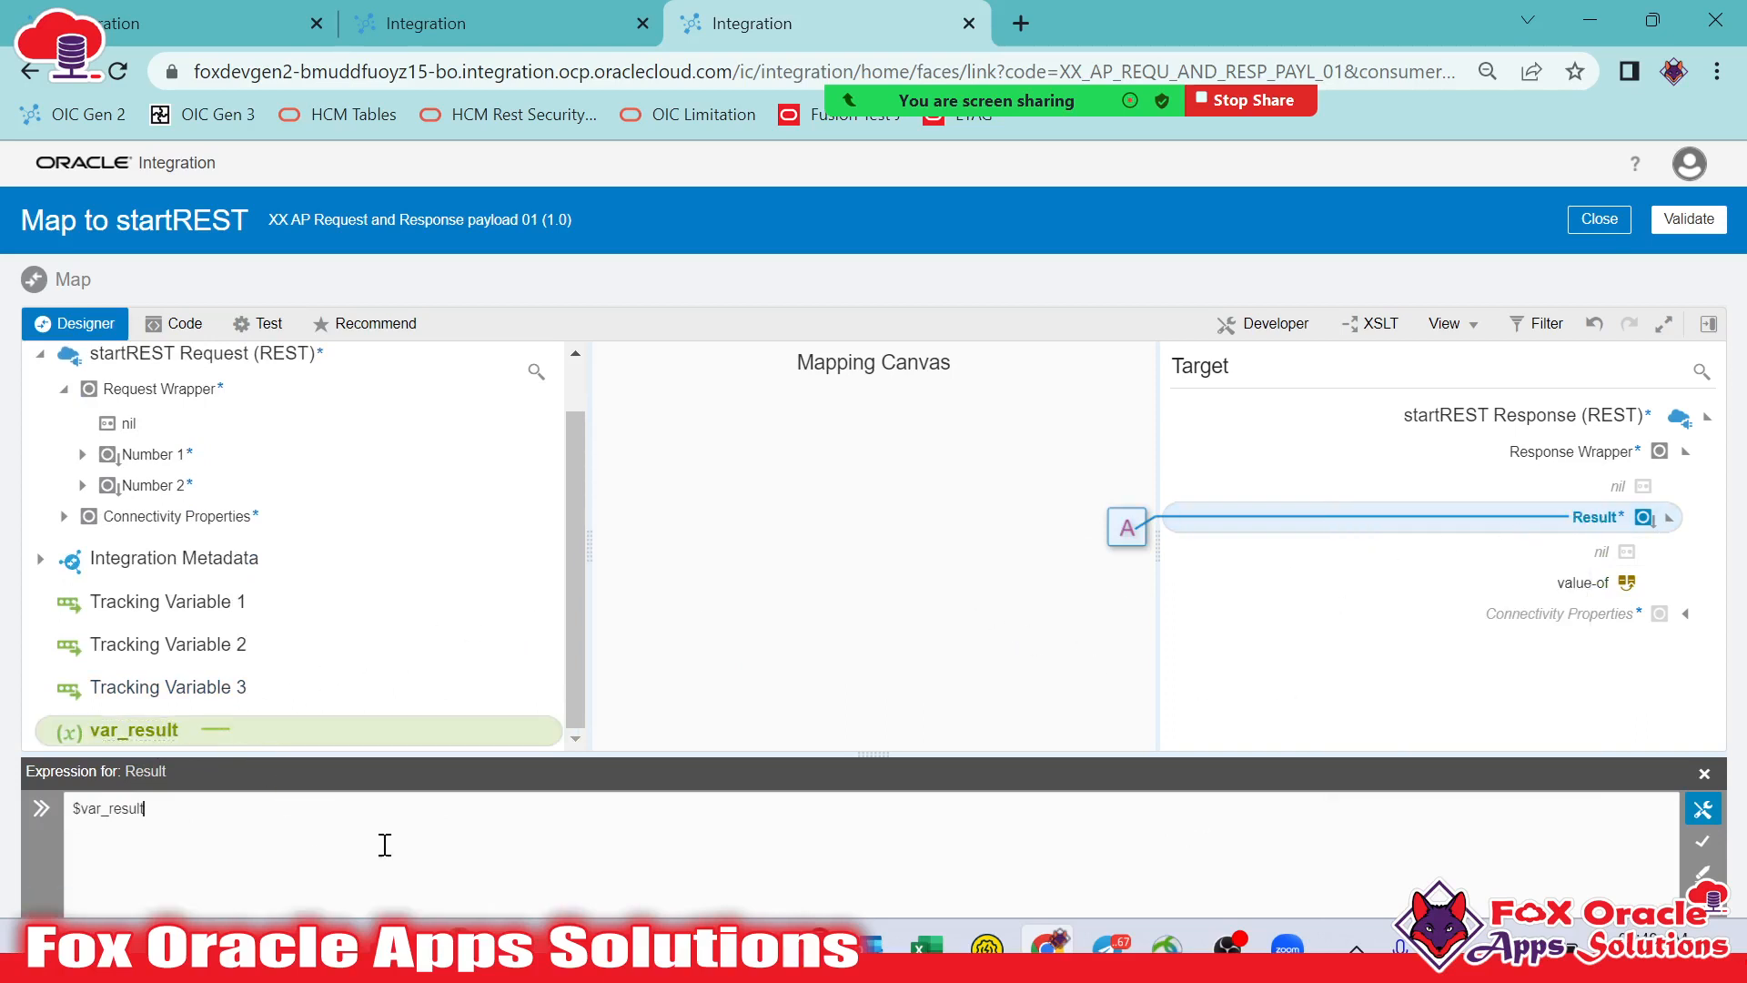
click(1703, 842)
click(1704, 773)
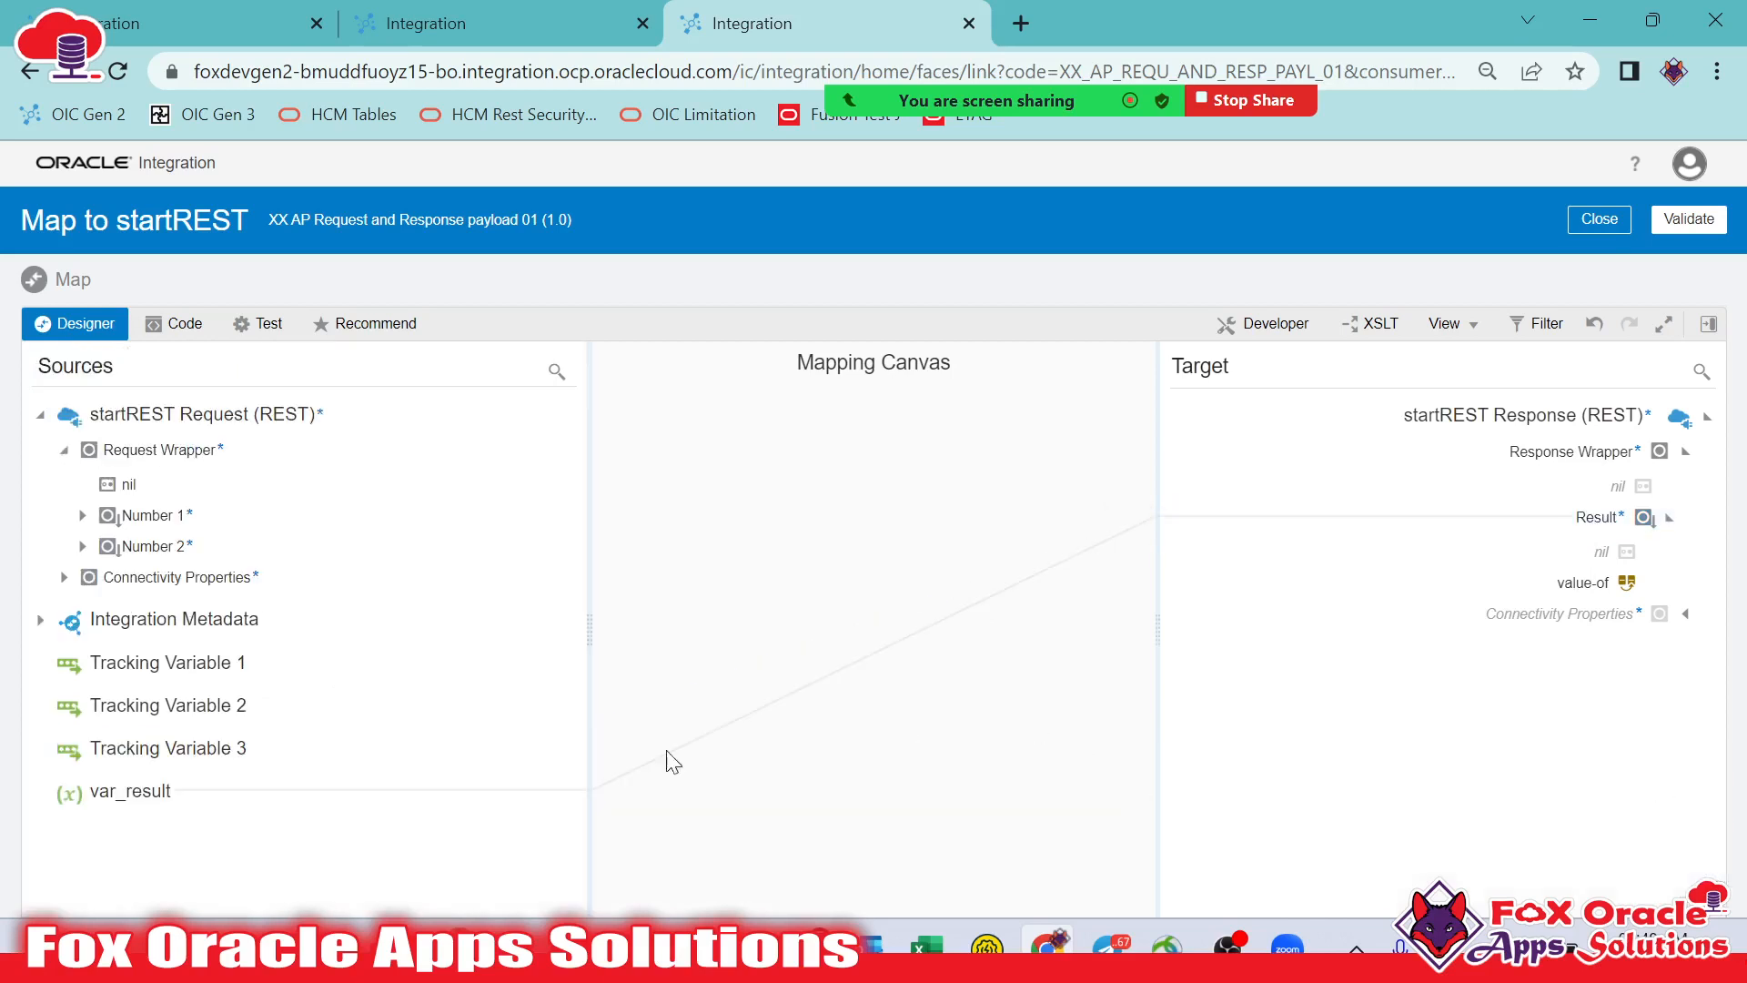
Reopen the Result expression and begin a concat function ahead of $var_result with the text 'Addition of two number is
click(141, 799)
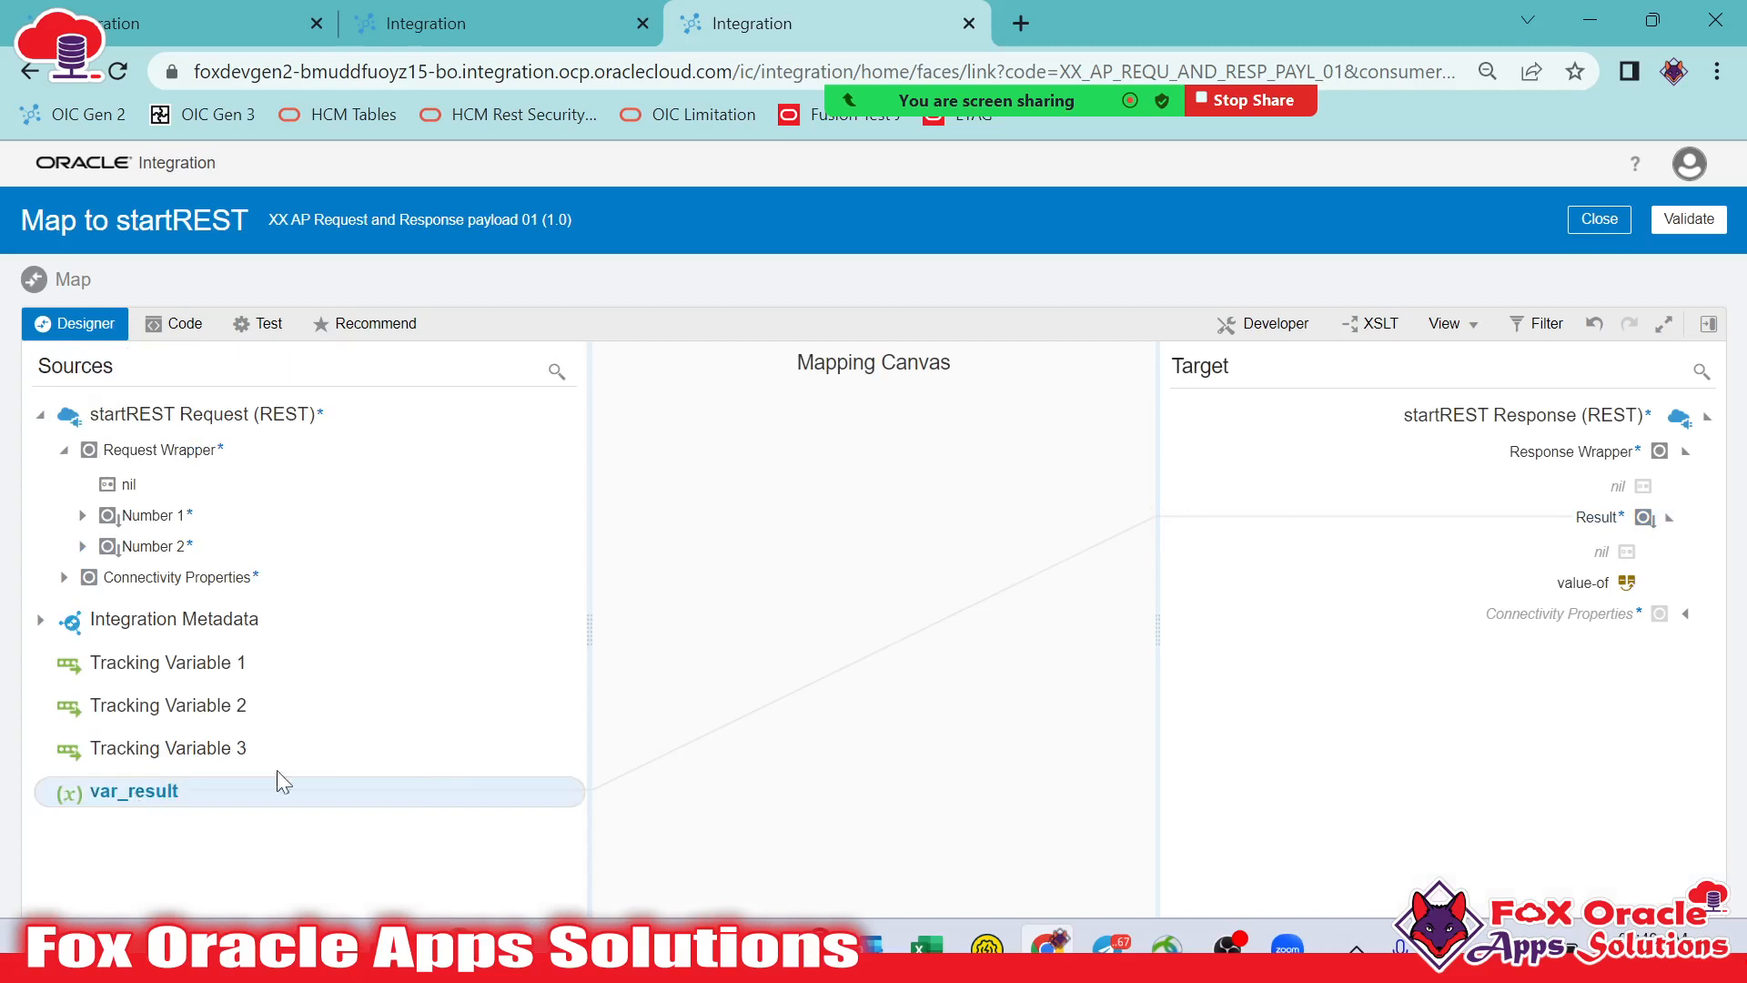
click(1573, 525)
scroll(223, 682, down, 1)
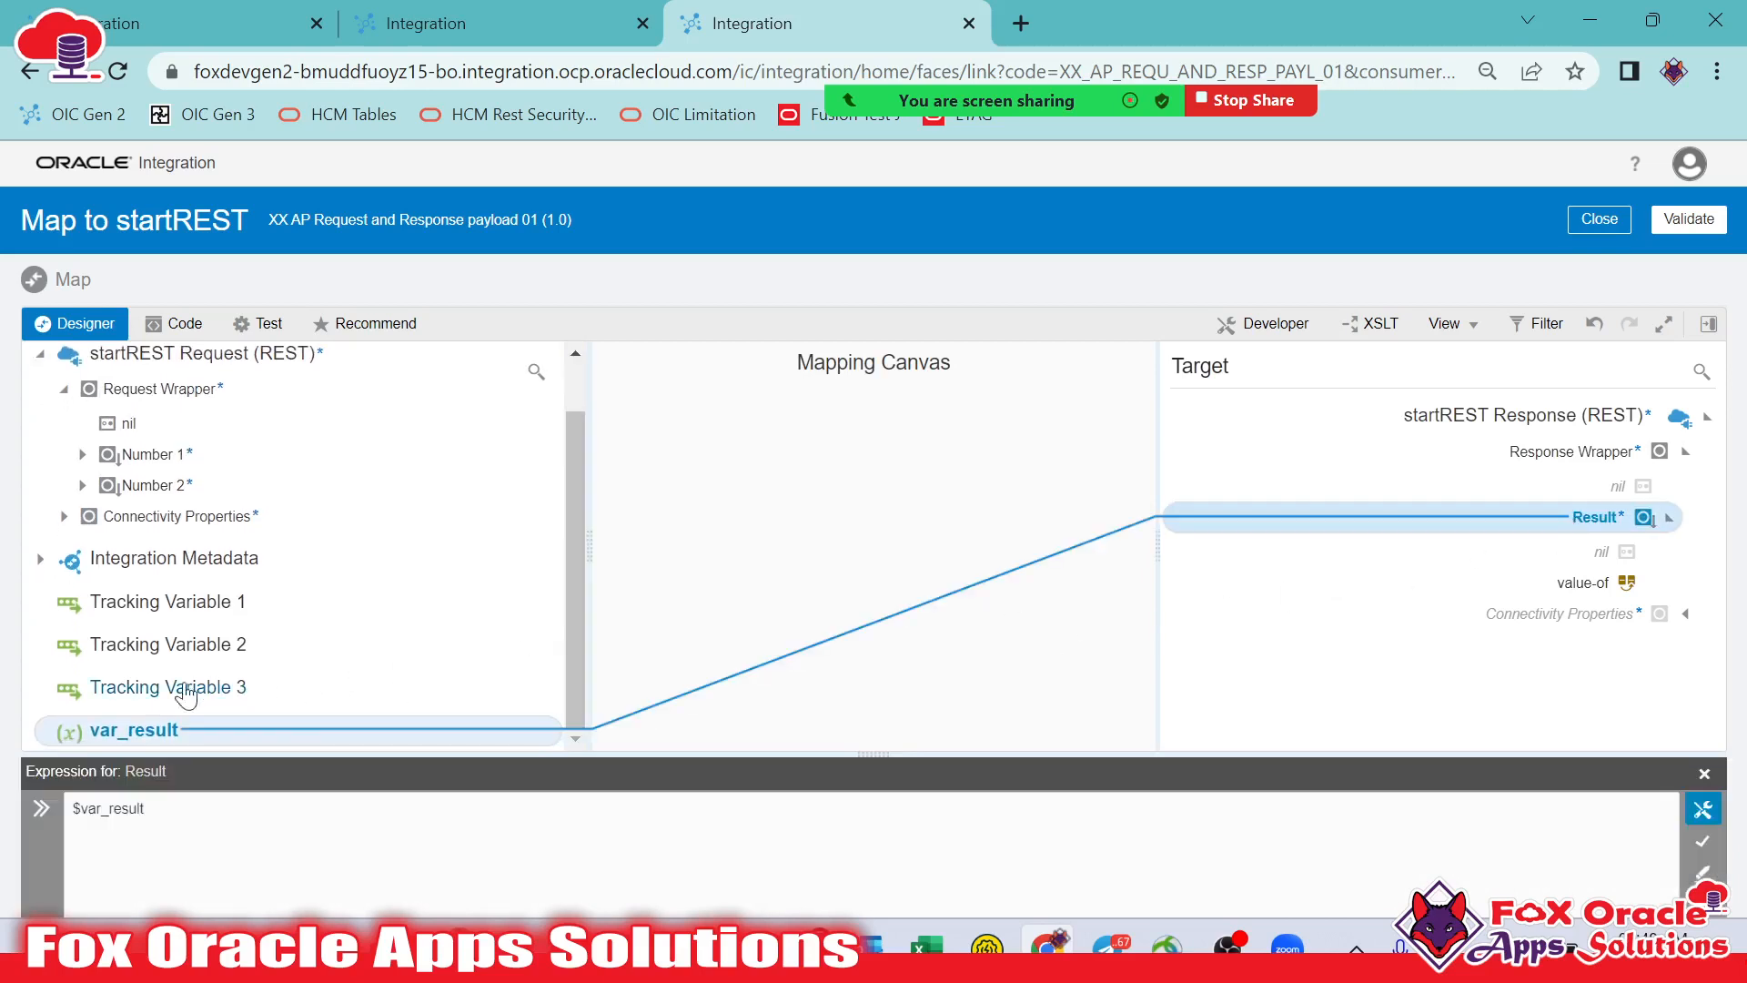
drag(357, 799, 5, 819)
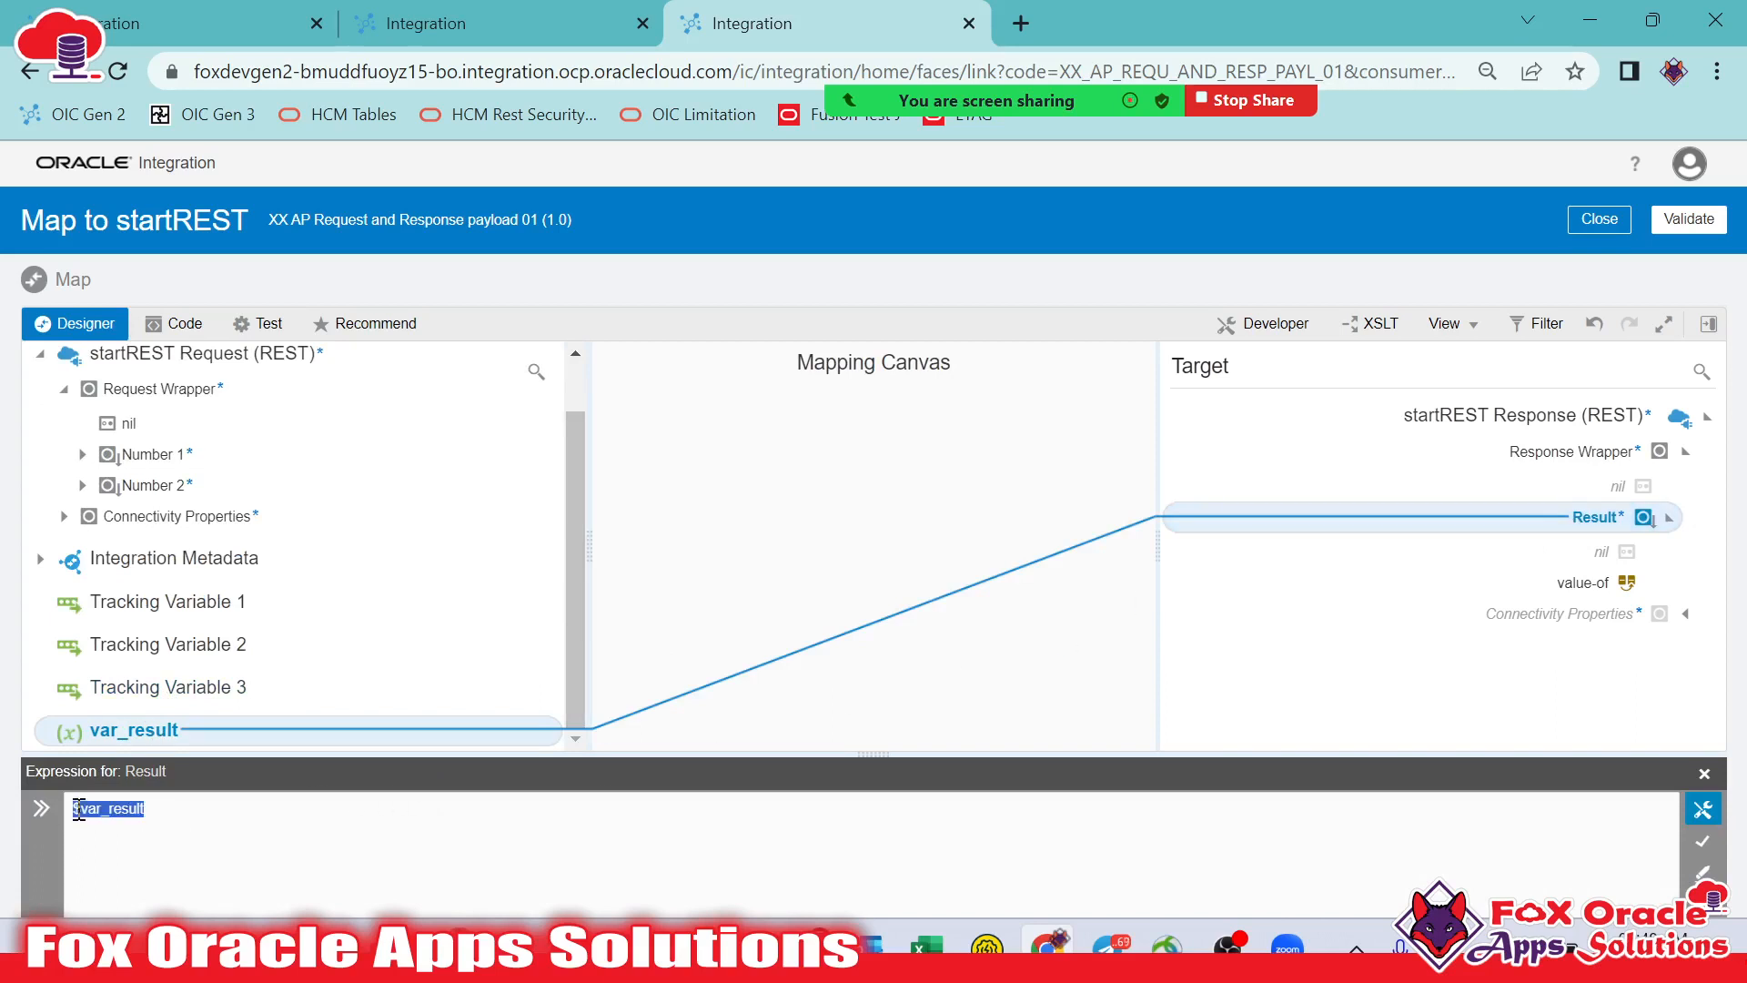
click(72, 808)
text(concat()
key(Return)
click(332, 805)
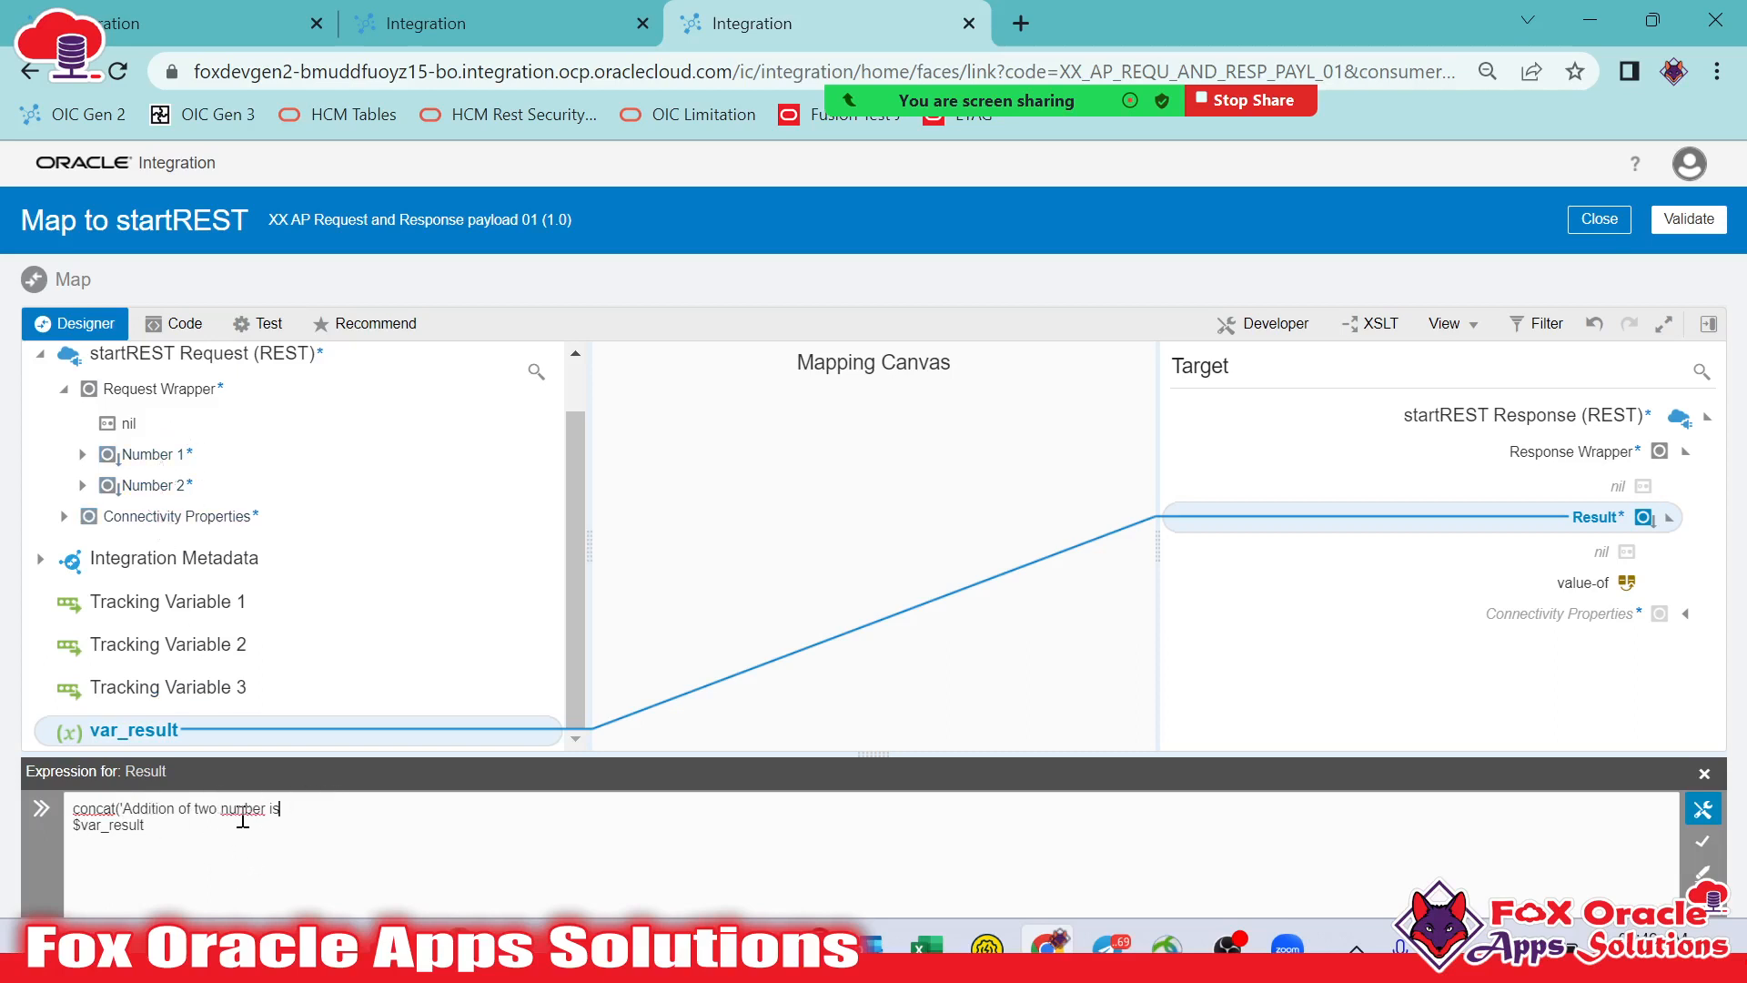
Cut the concat text back to 'Addition of ', and append the request's Number 1 field followed by the text ' and '
click(197, 811)
shift+click(300, 866)
key(BackSpace)
drag(144, 454, 259, 828)
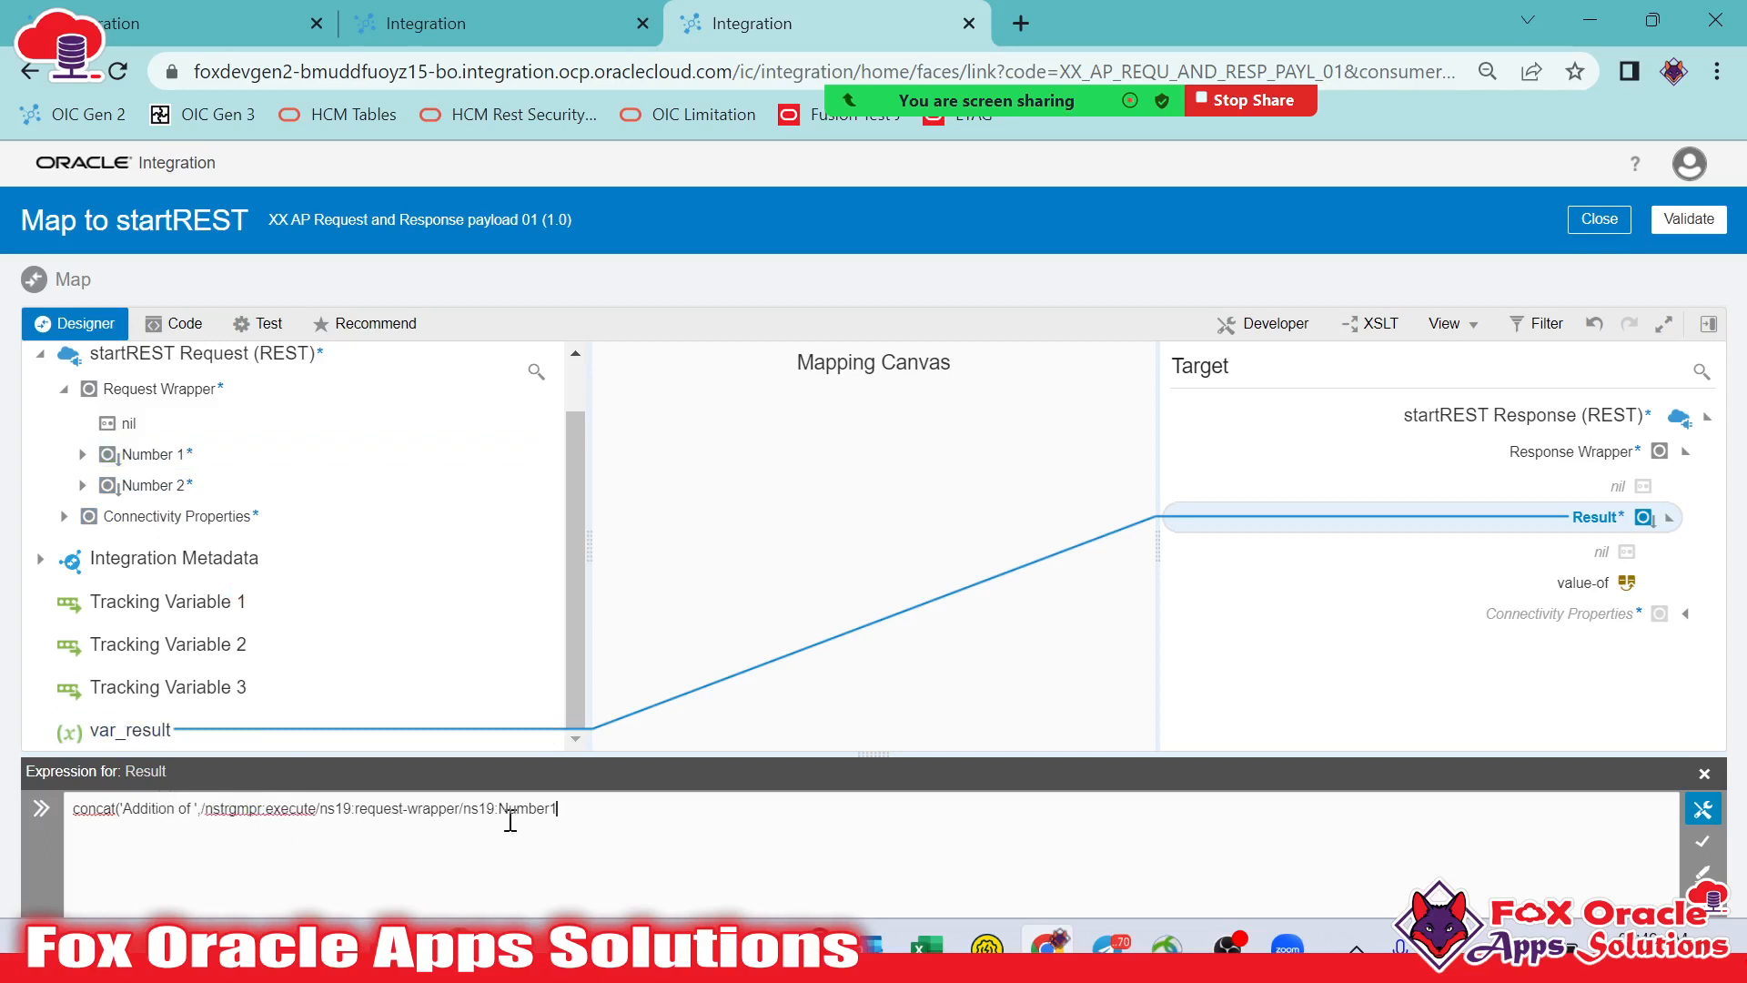
drag(566, 803, 602, 808)
click(635, 813)
Enlarge the page to 125% and examine the text and field segments of the partial concat expression
drag(119, 813, 60, 811)
click(121, 807)
shift+click(199, 804)
click(201, 813)
key(ctrl+0)
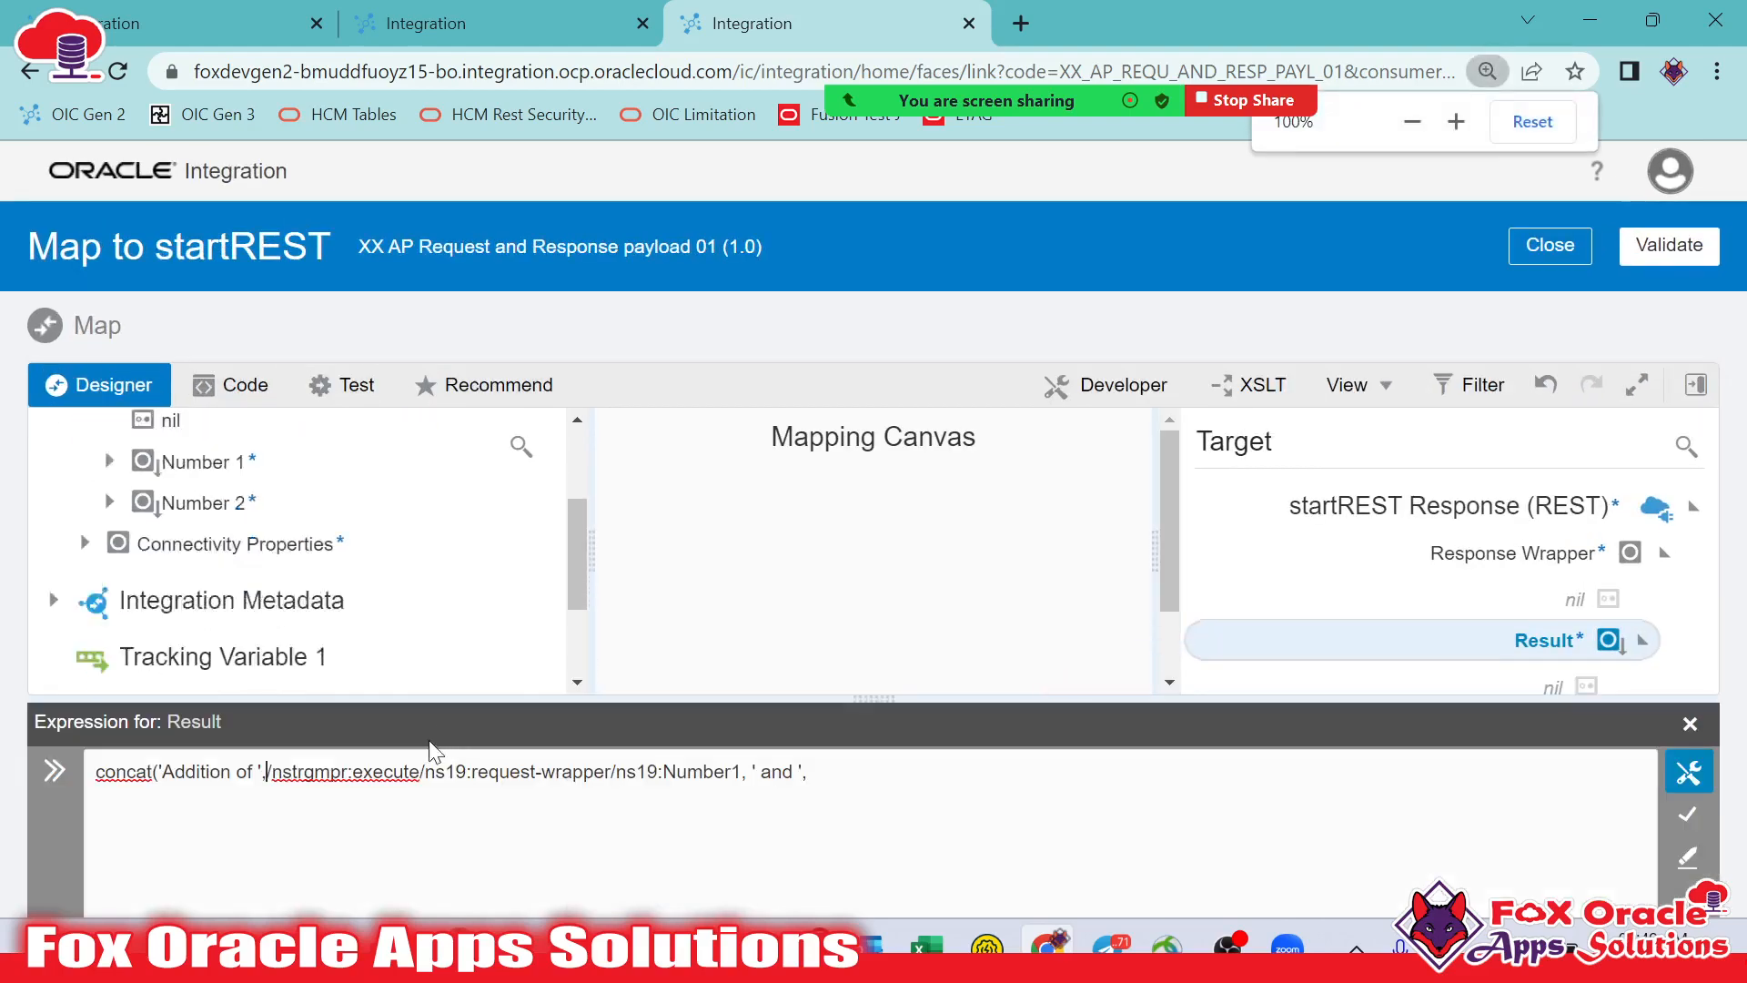
key(ctrl+plus)
key(ctrl+plus)
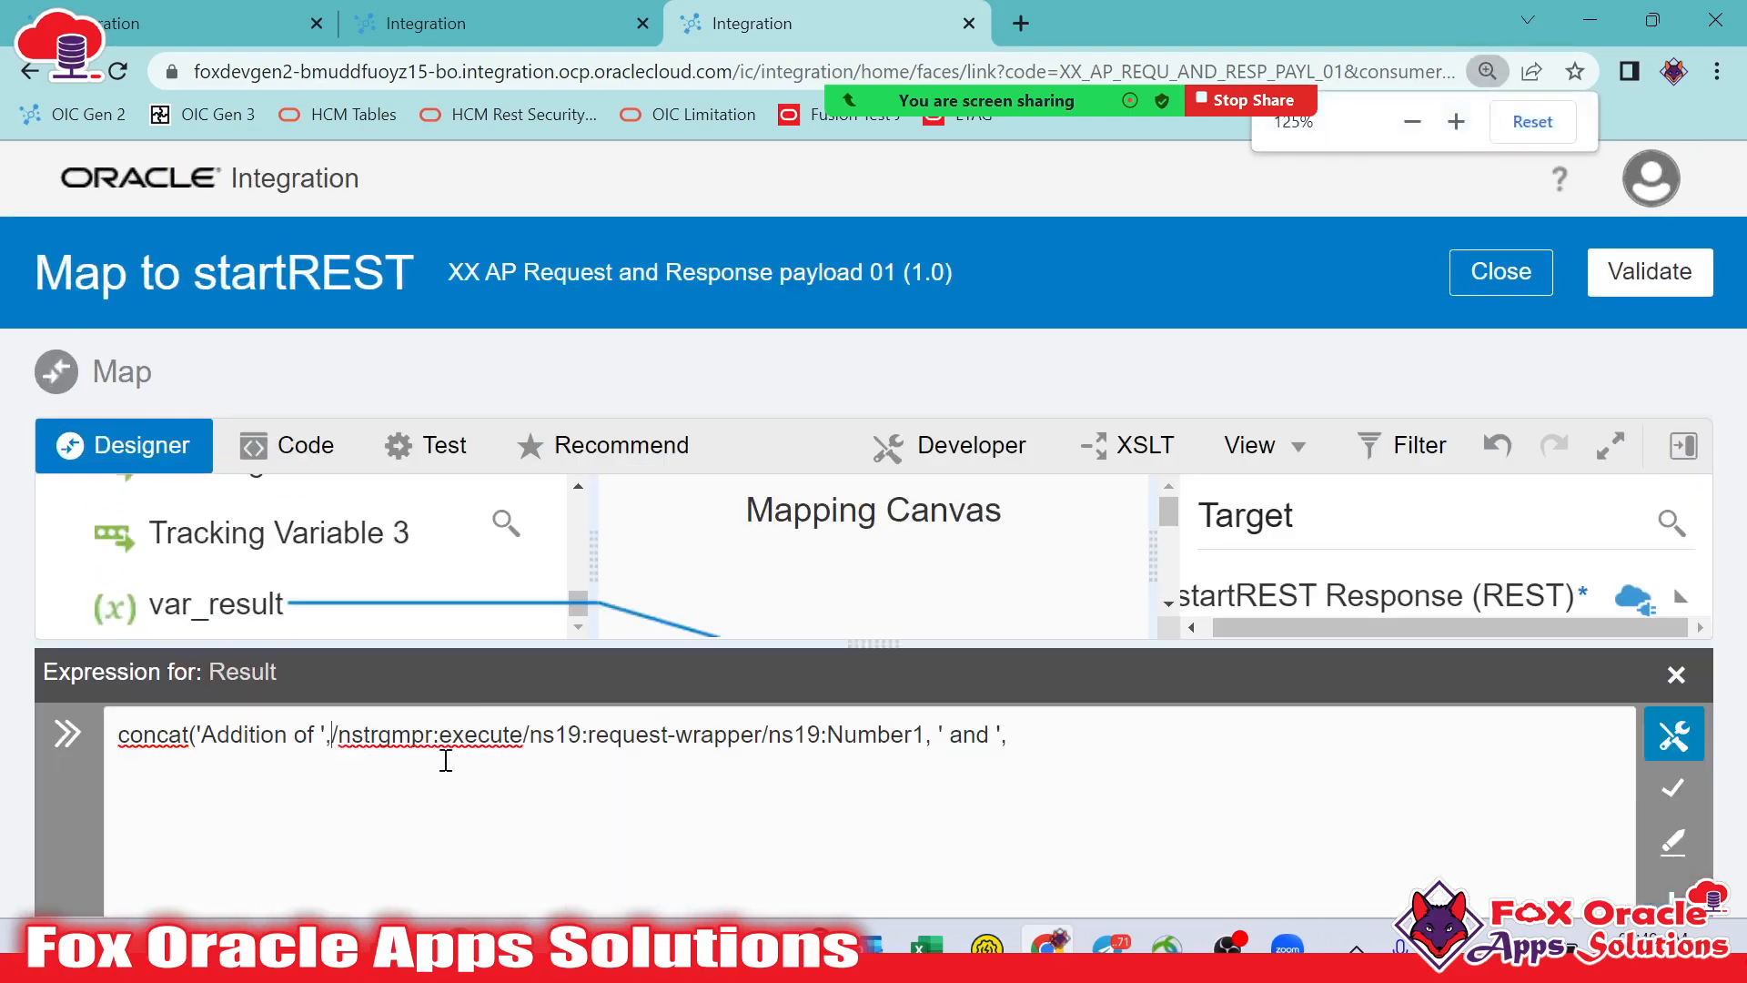
drag(199, 733, 925, 726)
scroll(364, 614, up, 5)
scroll(353, 580, down, 5)
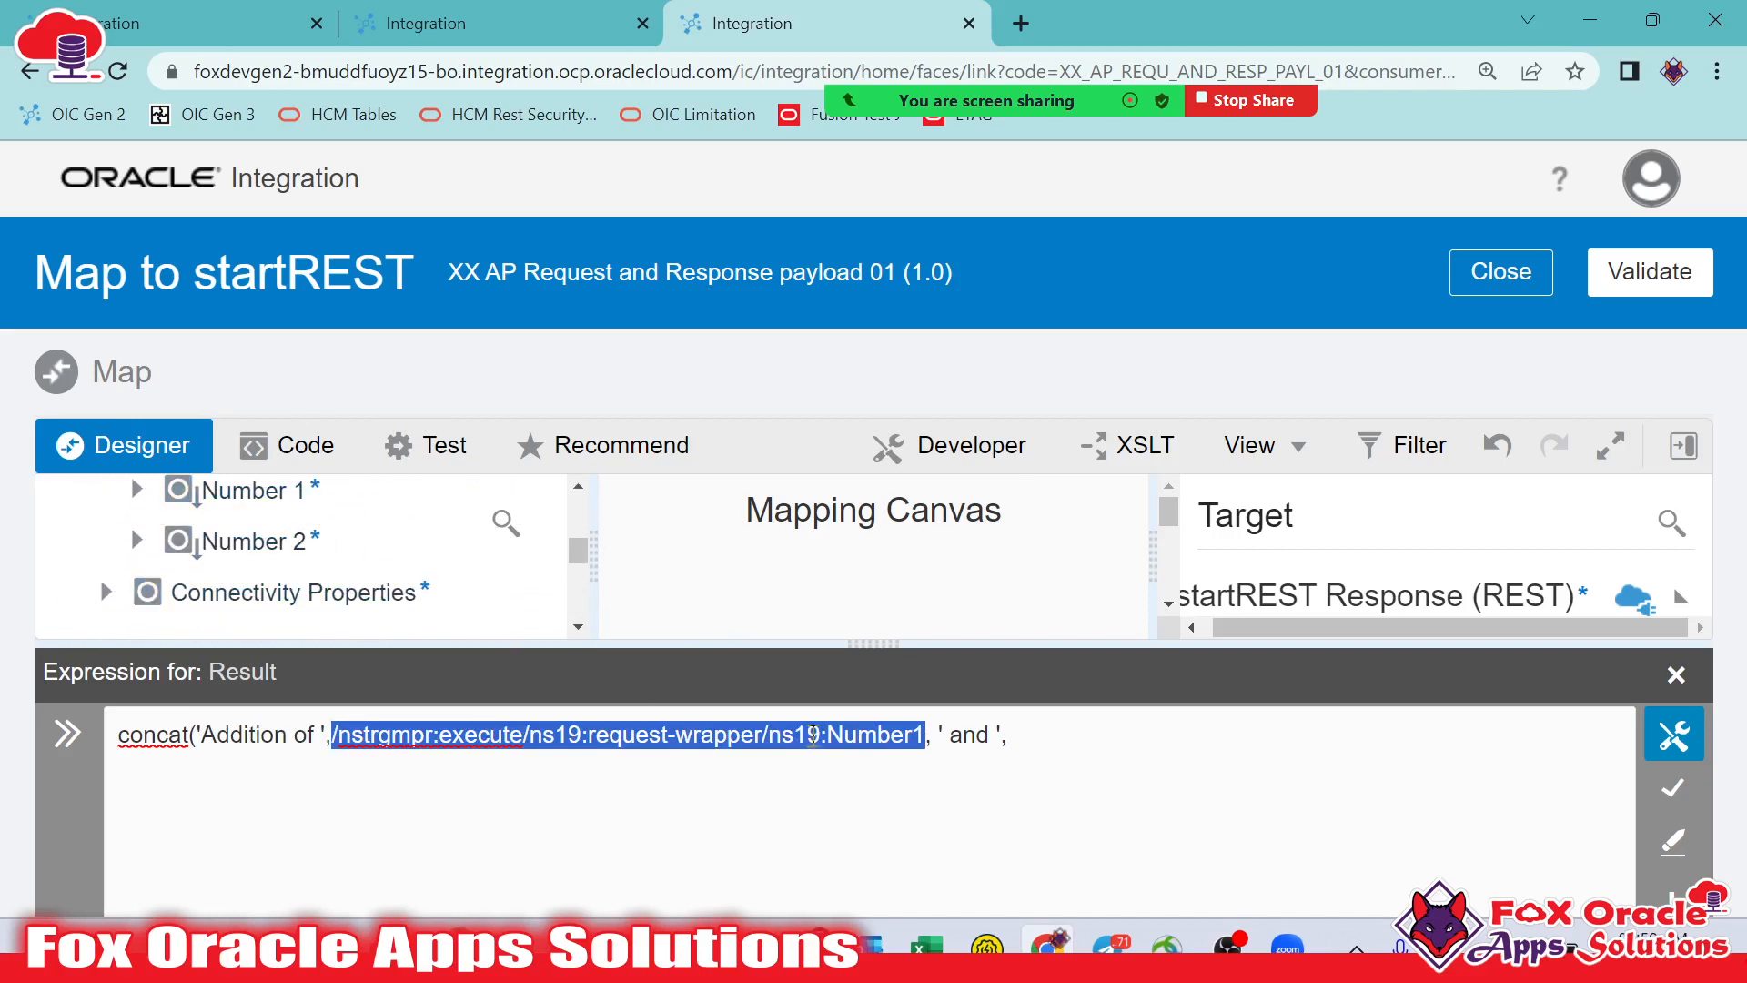
click(920, 739)
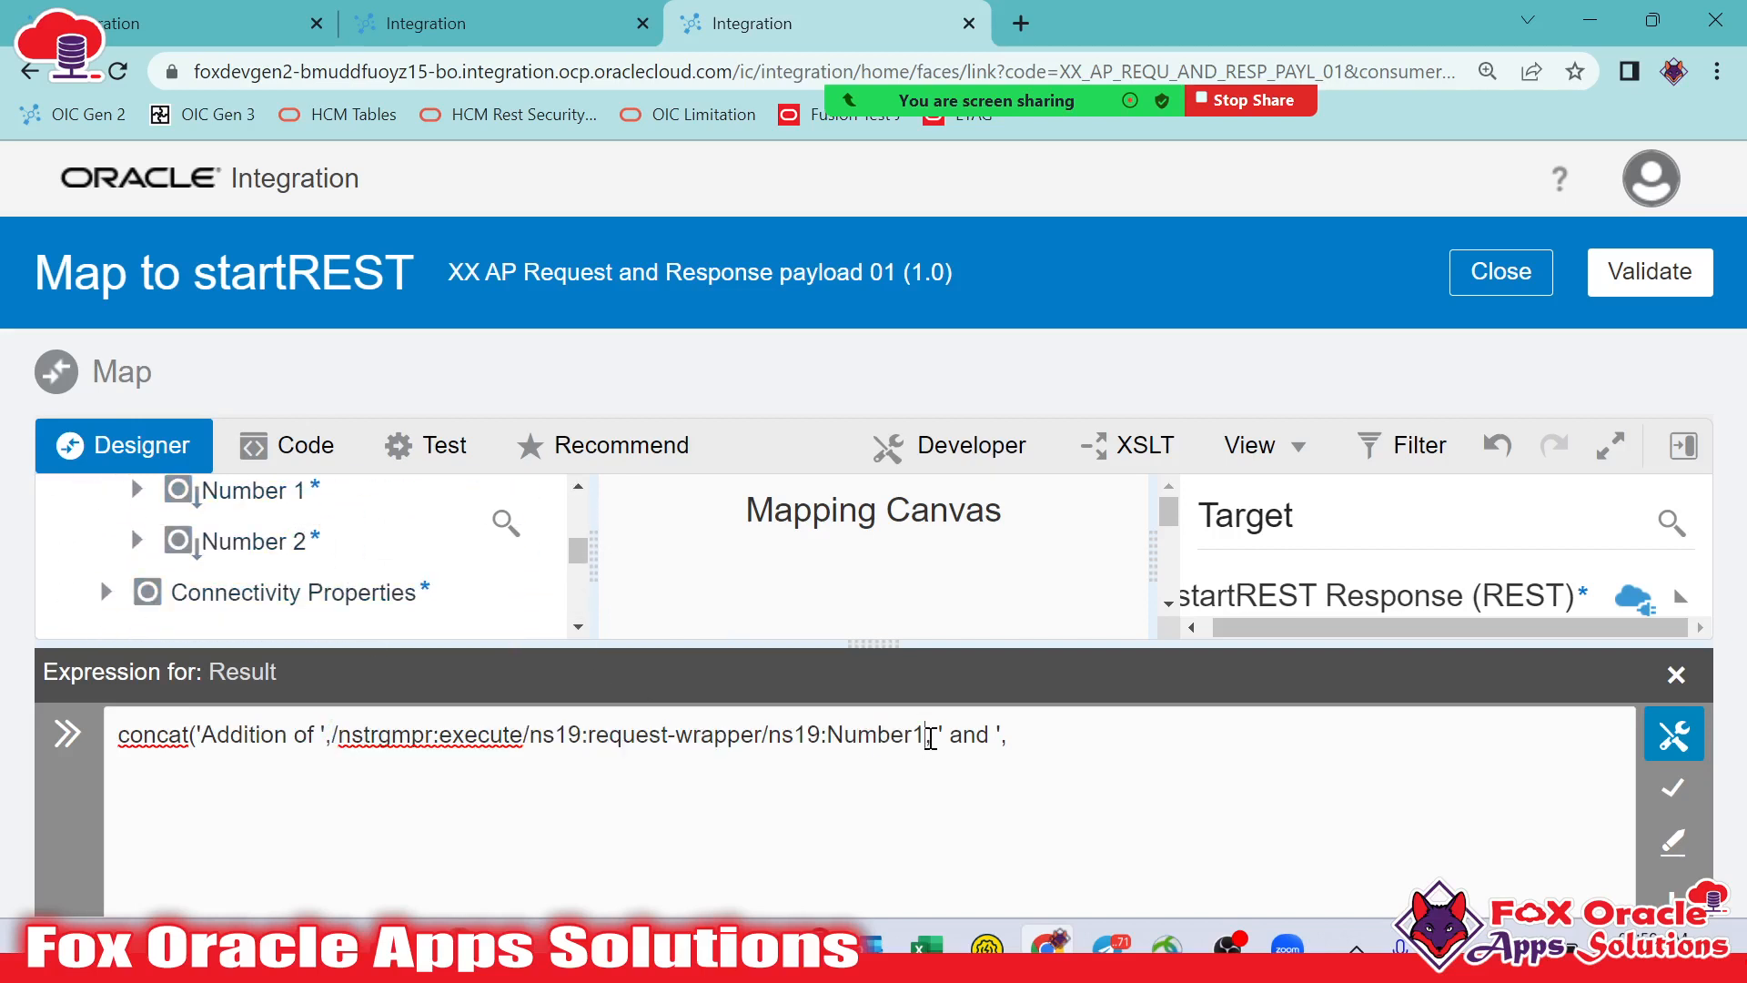
text(,)
click(941, 732)
drag(942, 733, 1001, 734)
click(947, 734)
click(947, 735)
Complete the concat expression with the Number 2 field, the text ' is : ' and $var_result, and save it
drag(273, 541, 1143, 749)
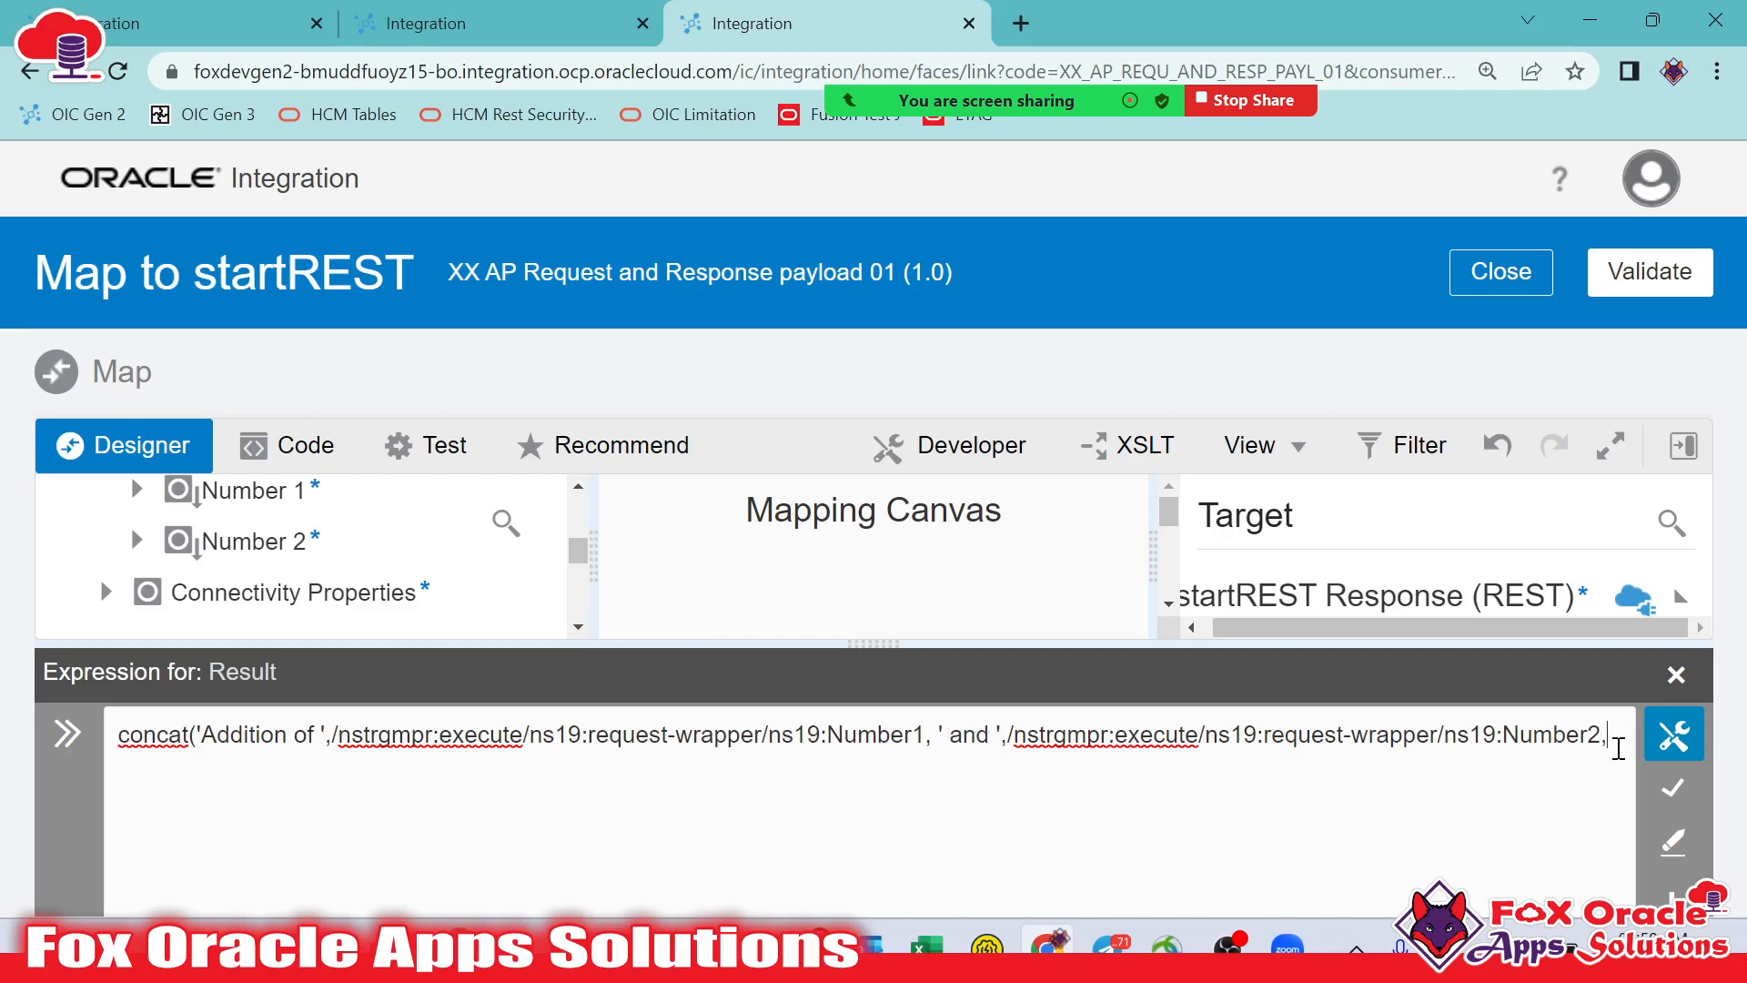
text(,' is : ',)
scroll(300, 555, down, 5)
drag(218, 603, 304, 826)
text())
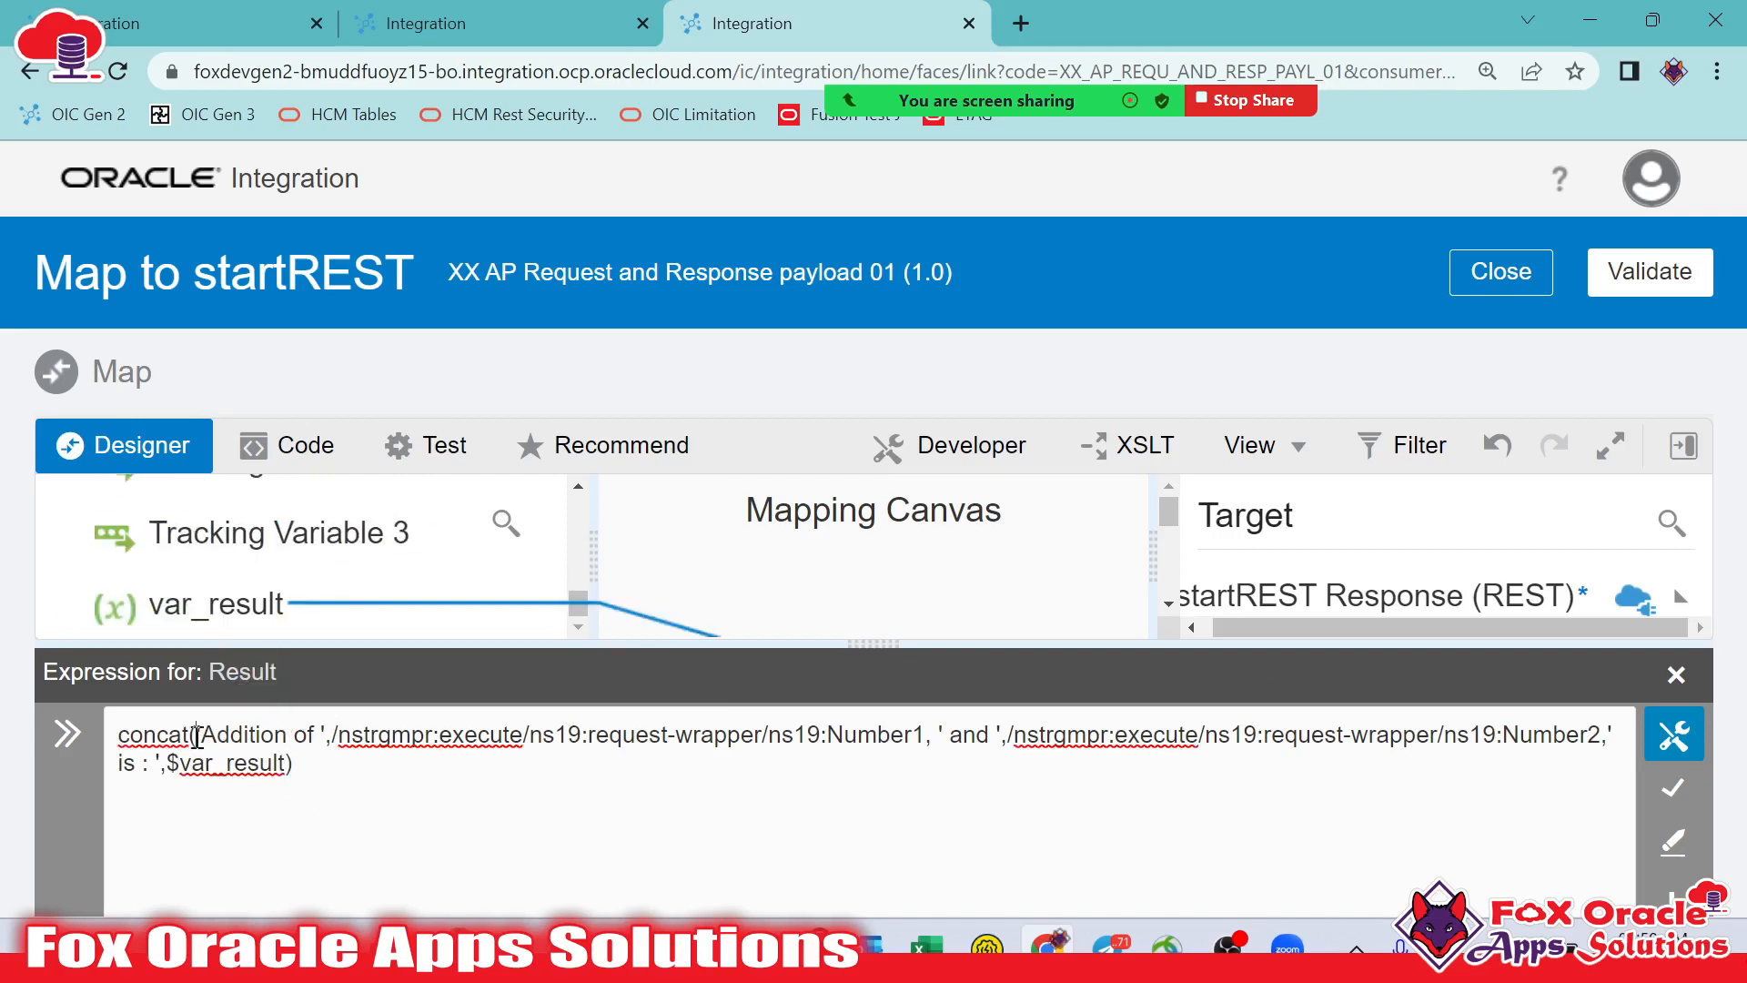
click(1670, 788)
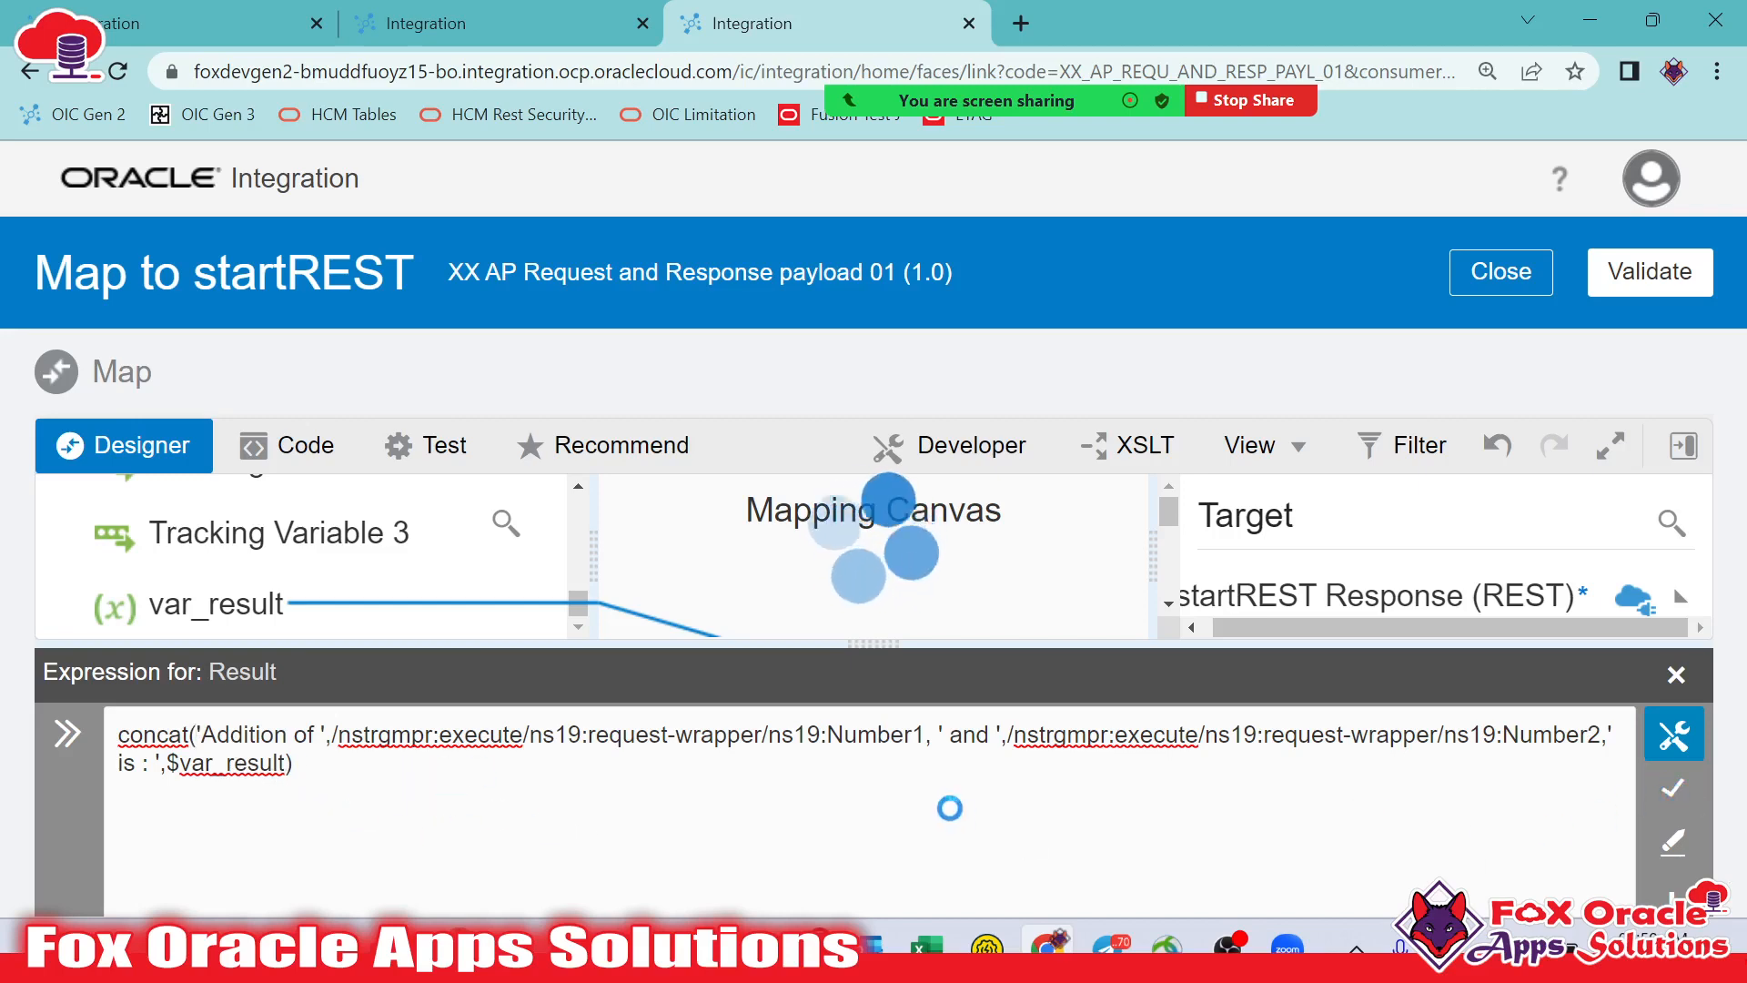
Zoom the page back out, validate the Map to startREST mapping and return to the integration canvas
key(ctrl+minus)
key(ctrl+minus)
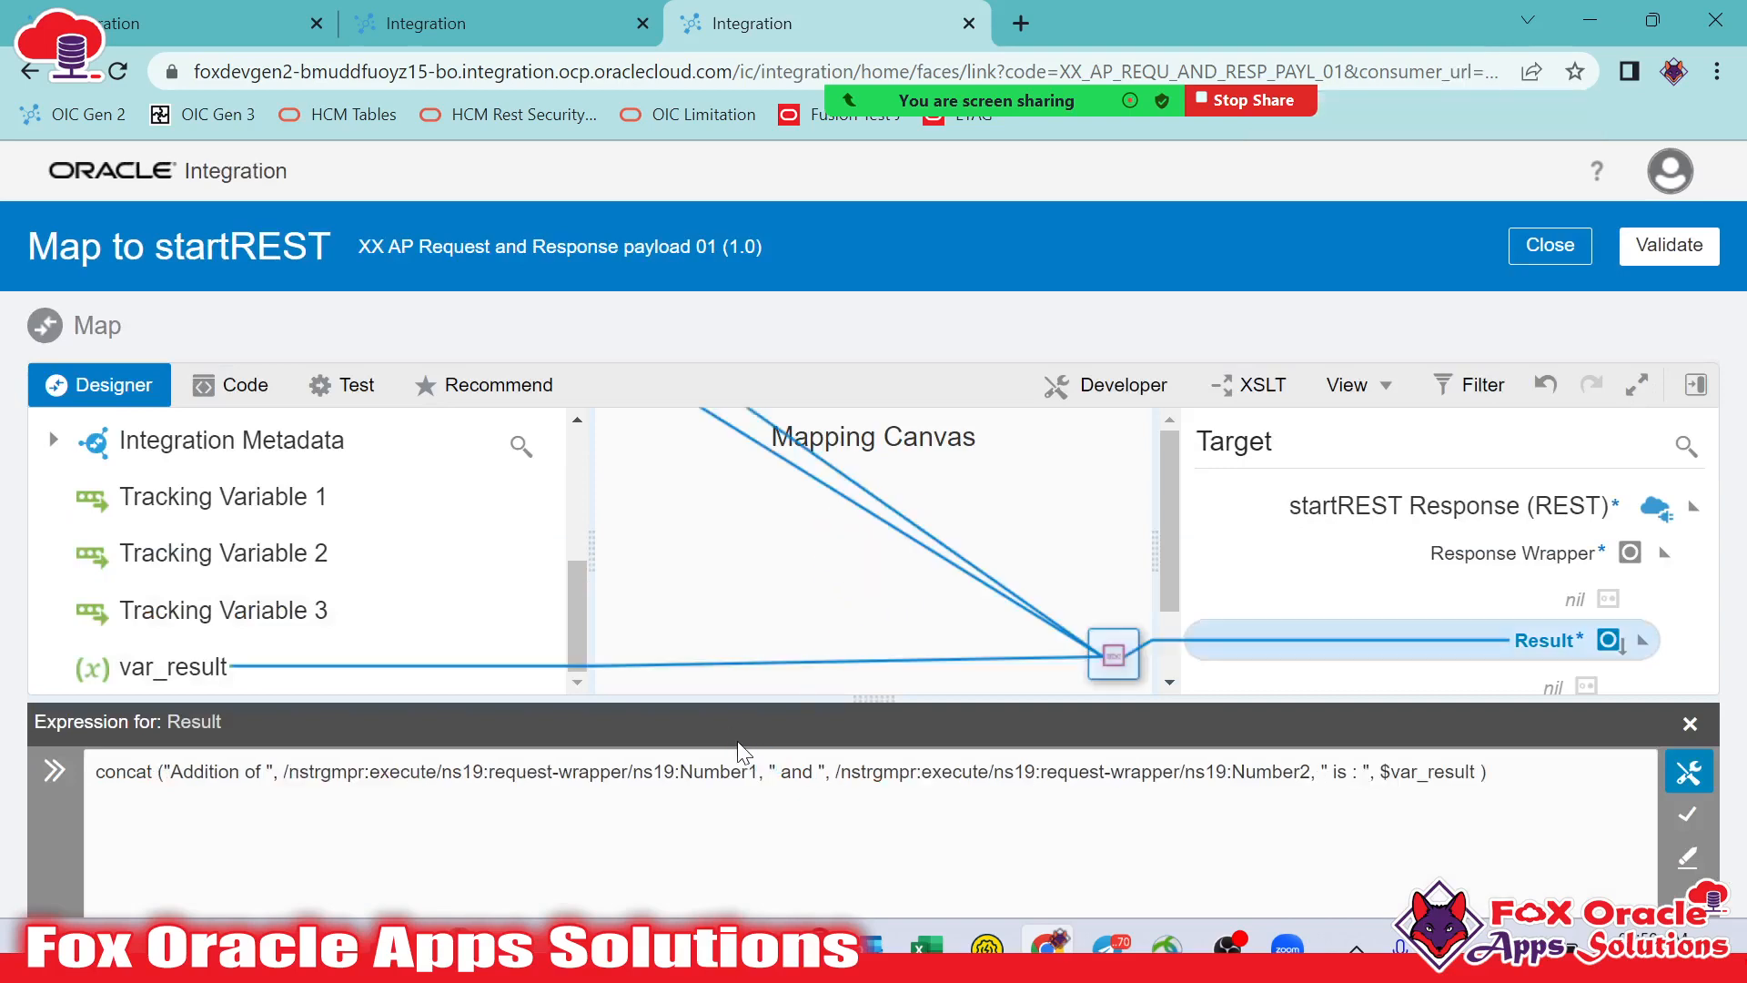
key(ctrl+minus)
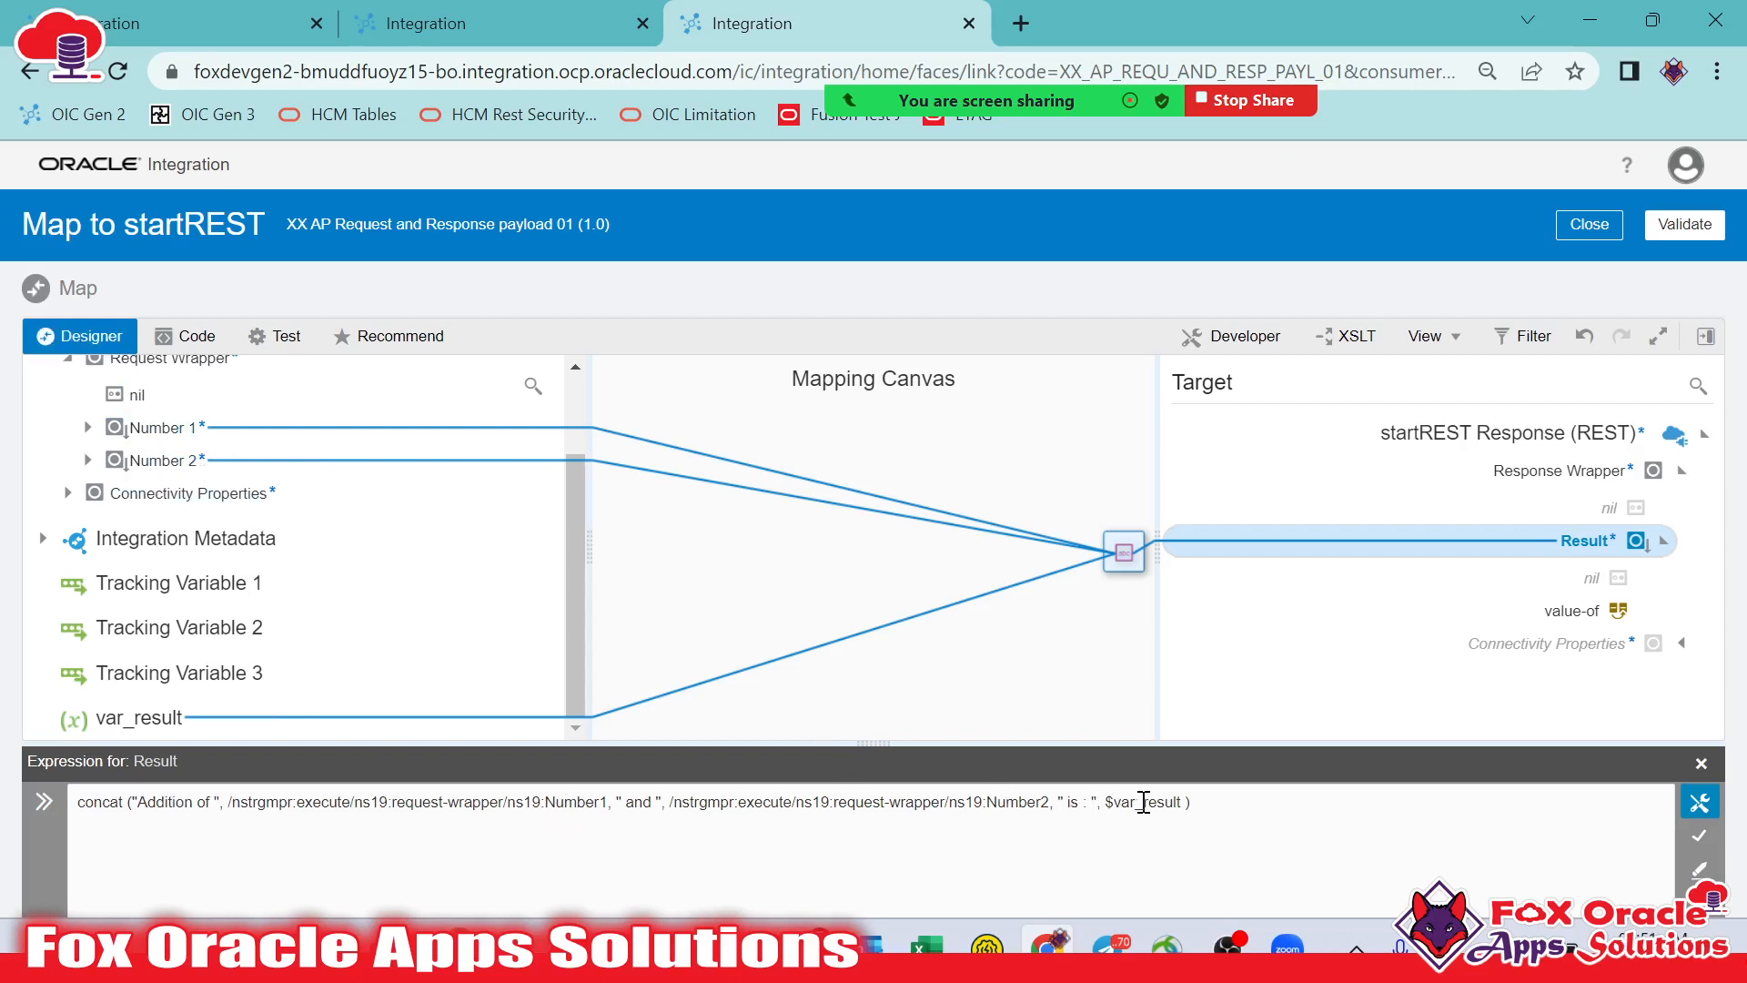
click(1702, 234)
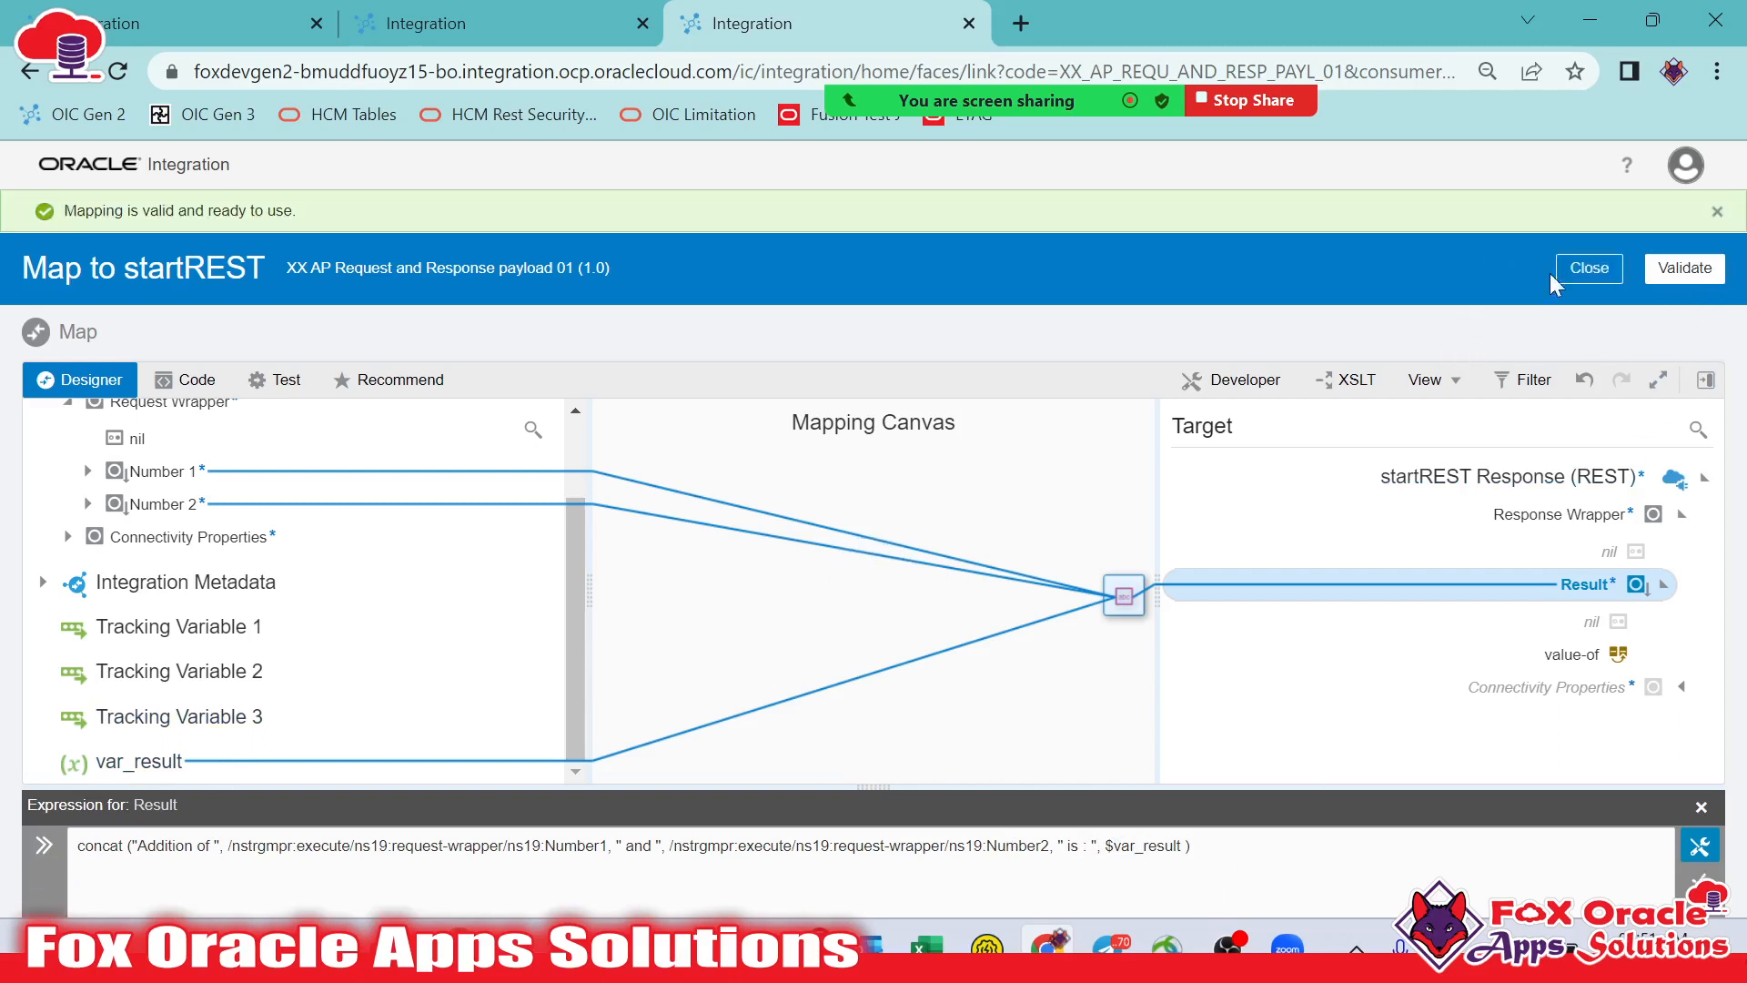
click(1588, 267)
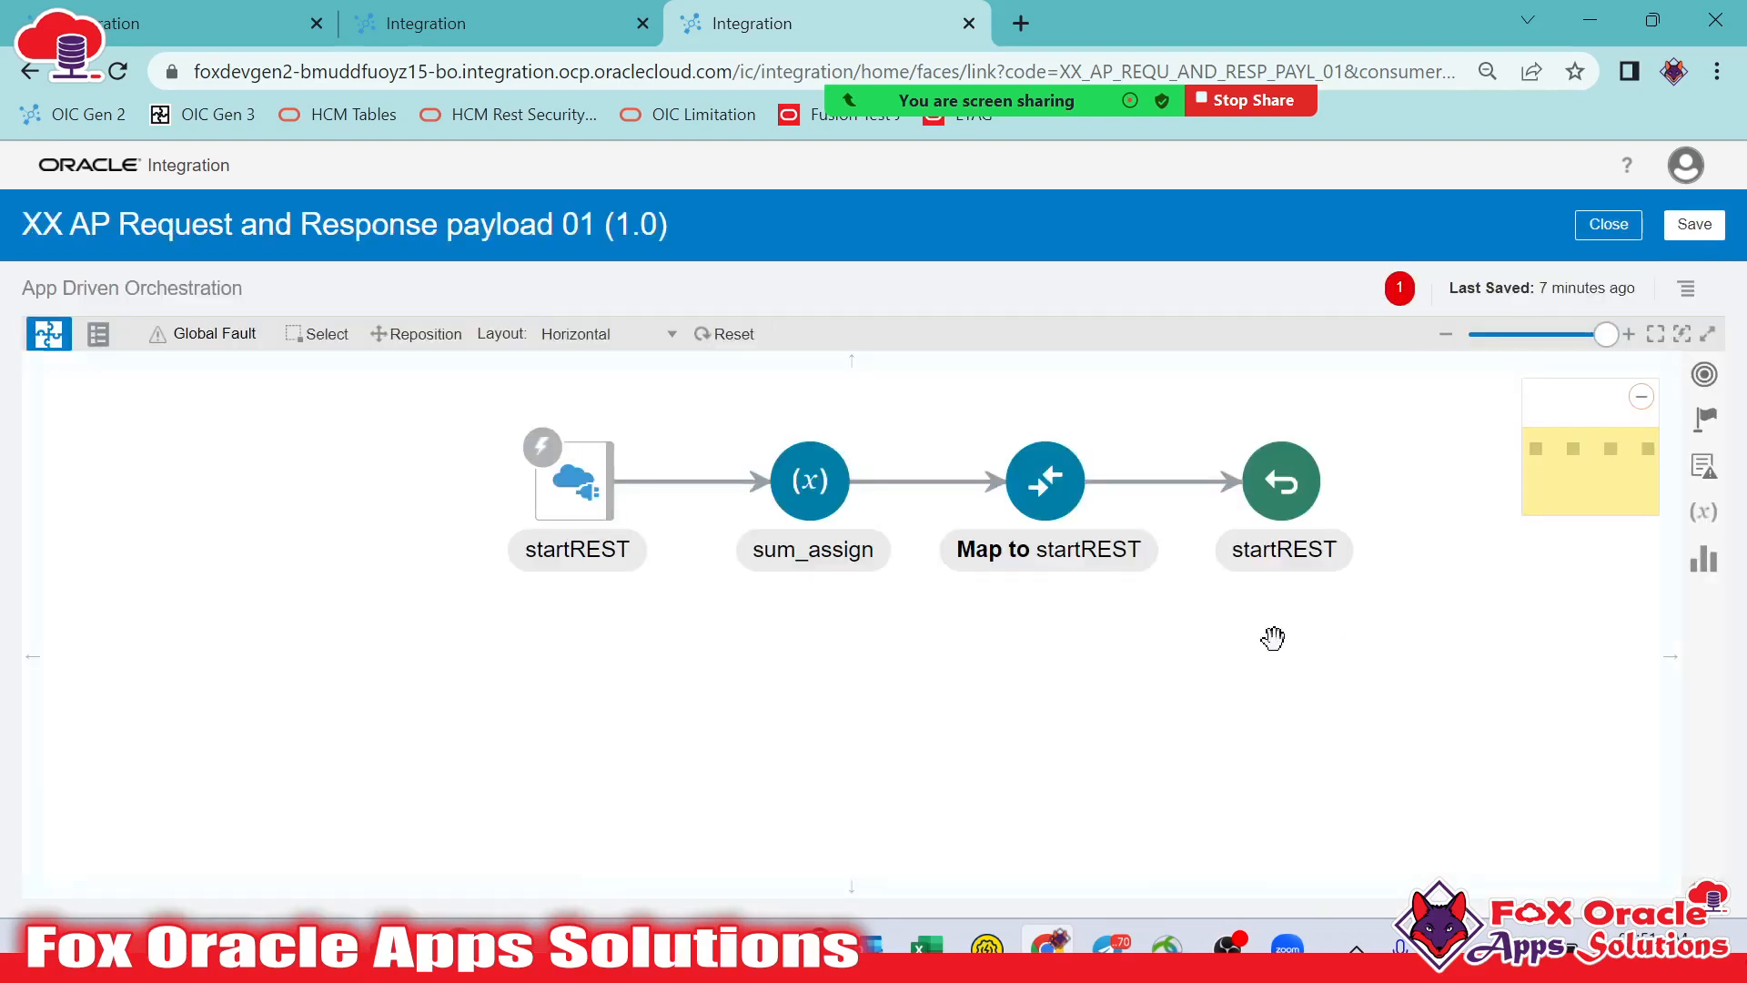
Assign Number1 as the primary business identifier for tracking, and save the tracking settings and the integration
click(1687, 287)
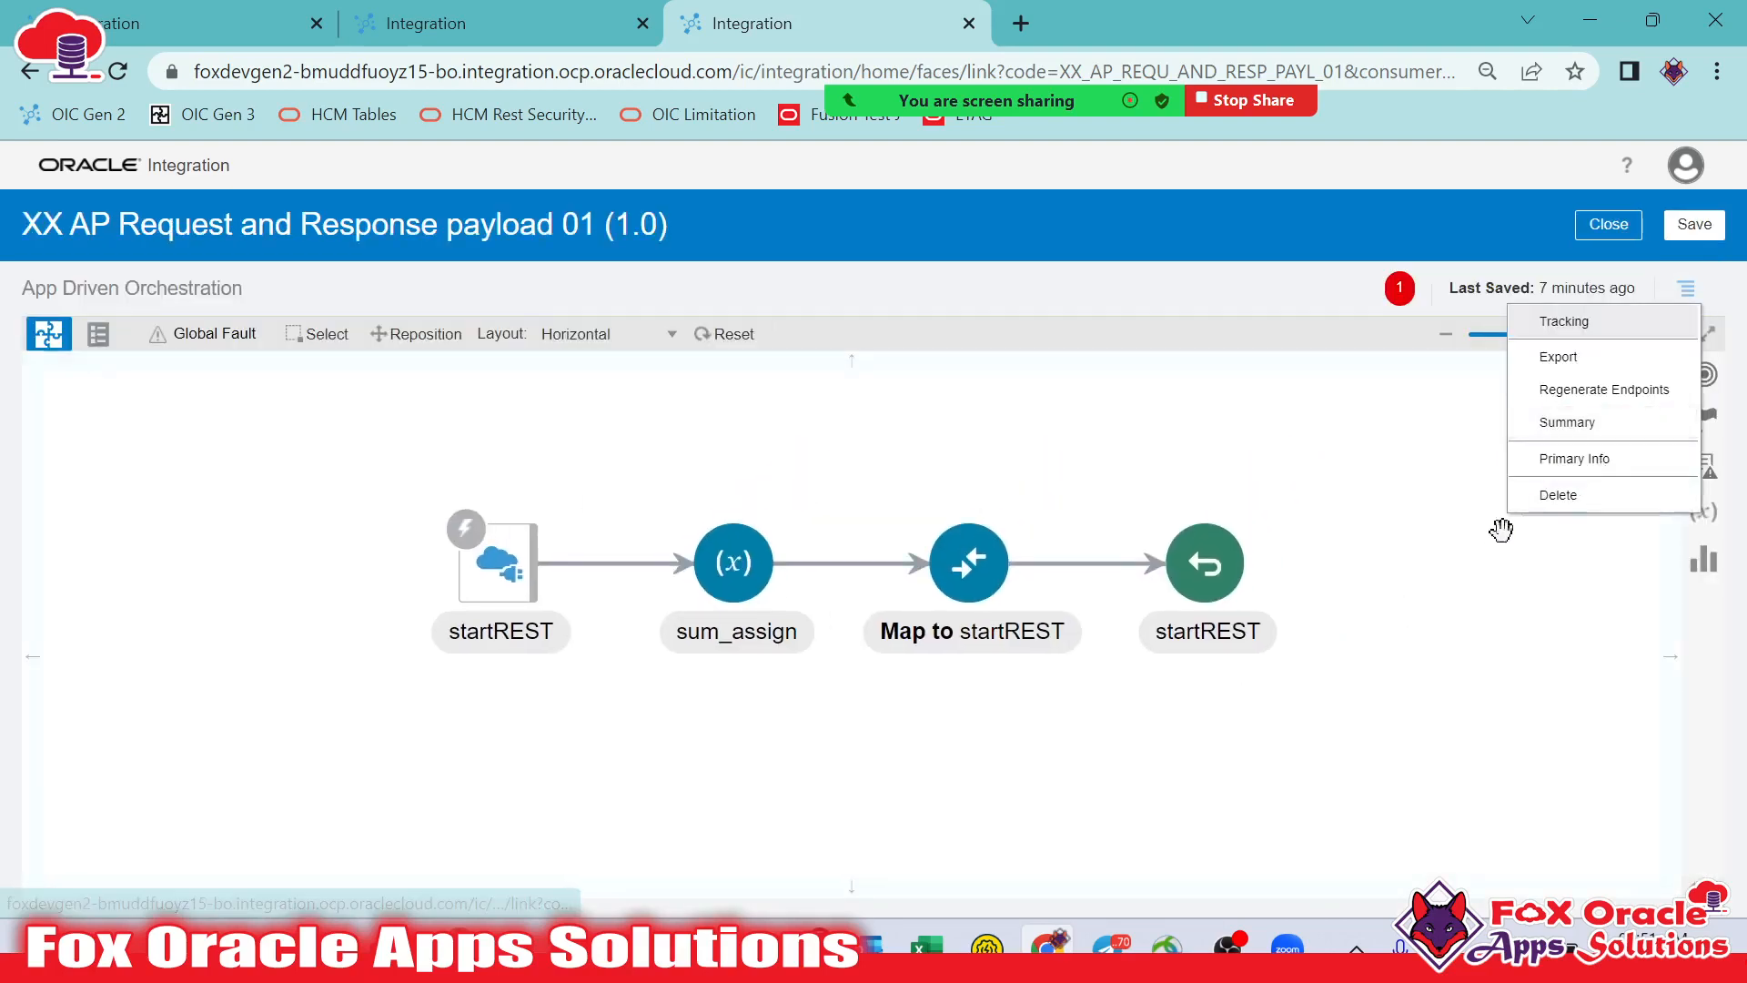
click(1583, 312)
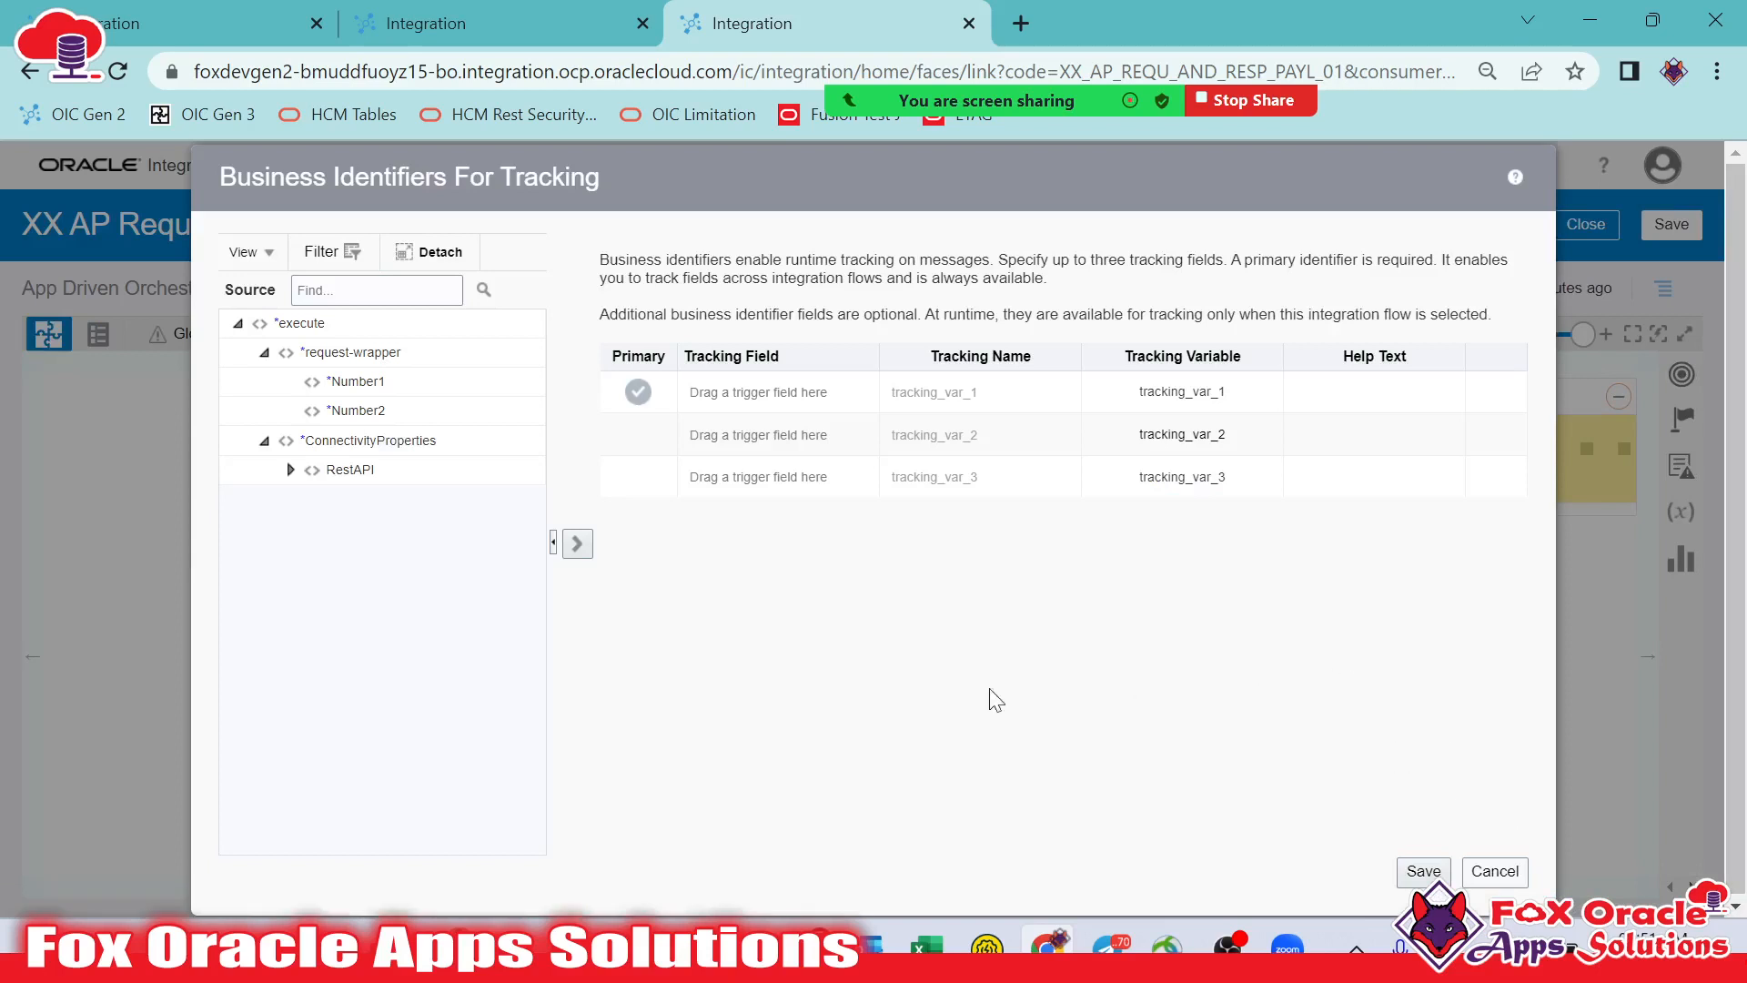
drag(369, 387, 733, 401)
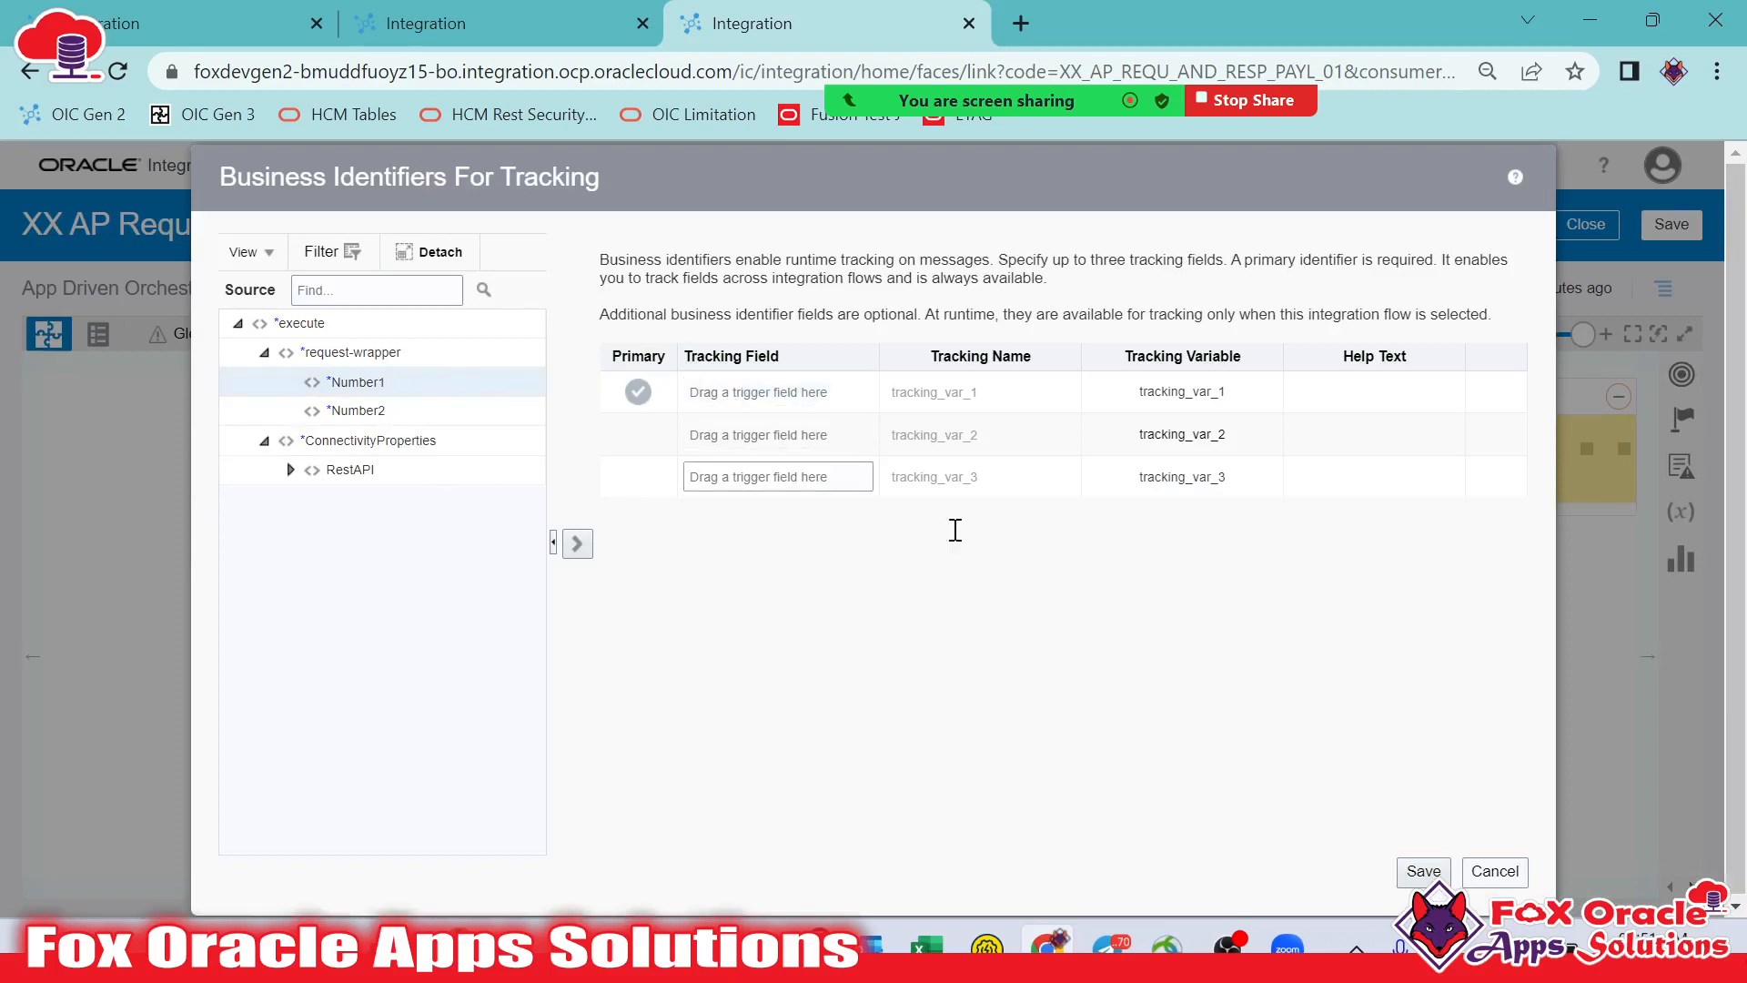
click(1406, 869)
click(1715, 225)
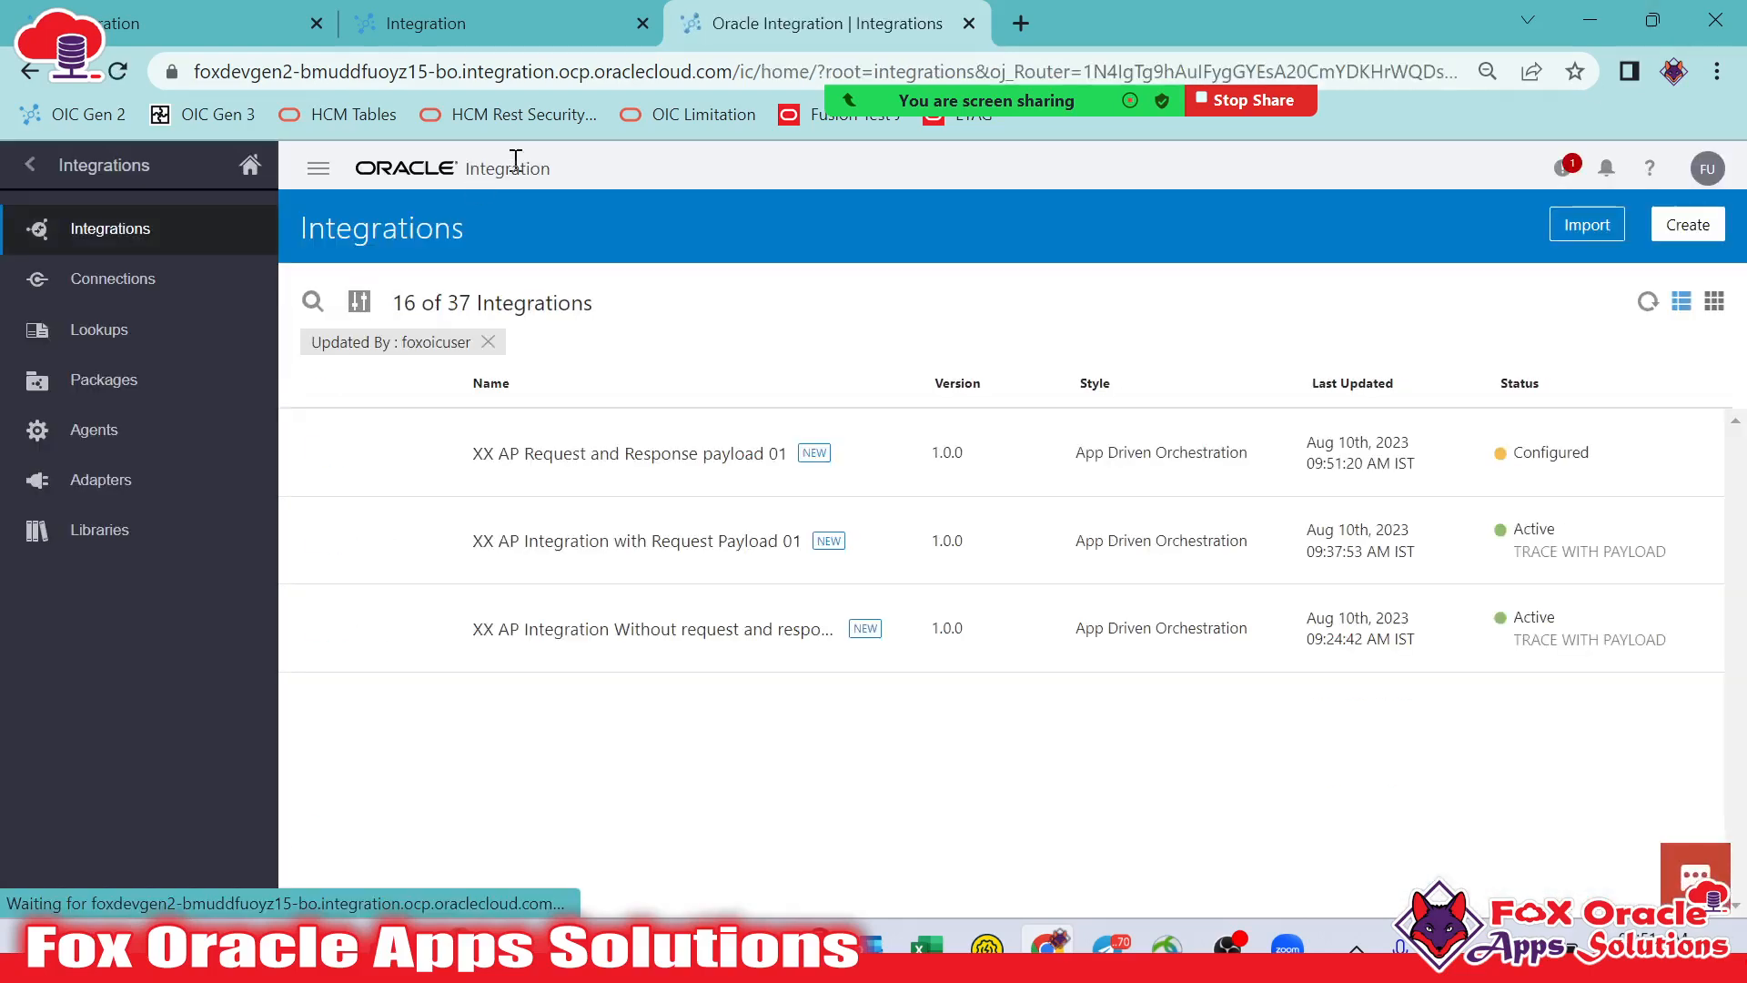
Activate the XX AP Request and Response payload 01 integration with tracing enabled
click(1511, 453)
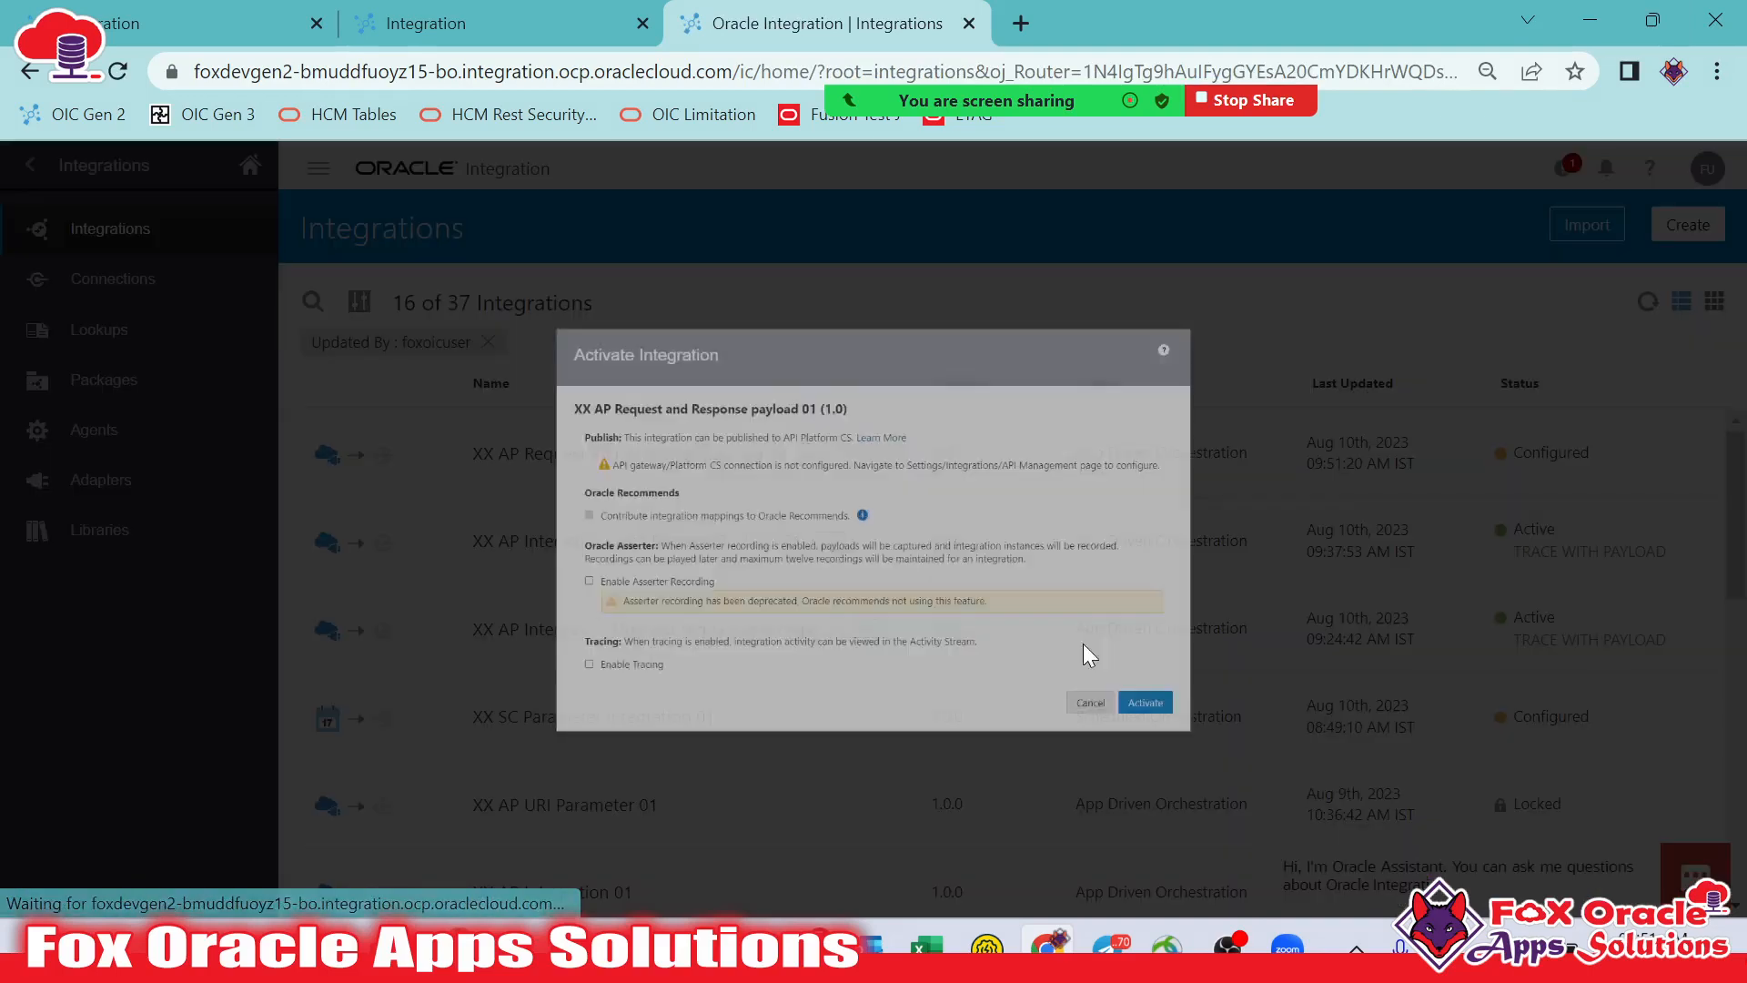
click(500, 736)
click(500, 769)
click(1265, 872)
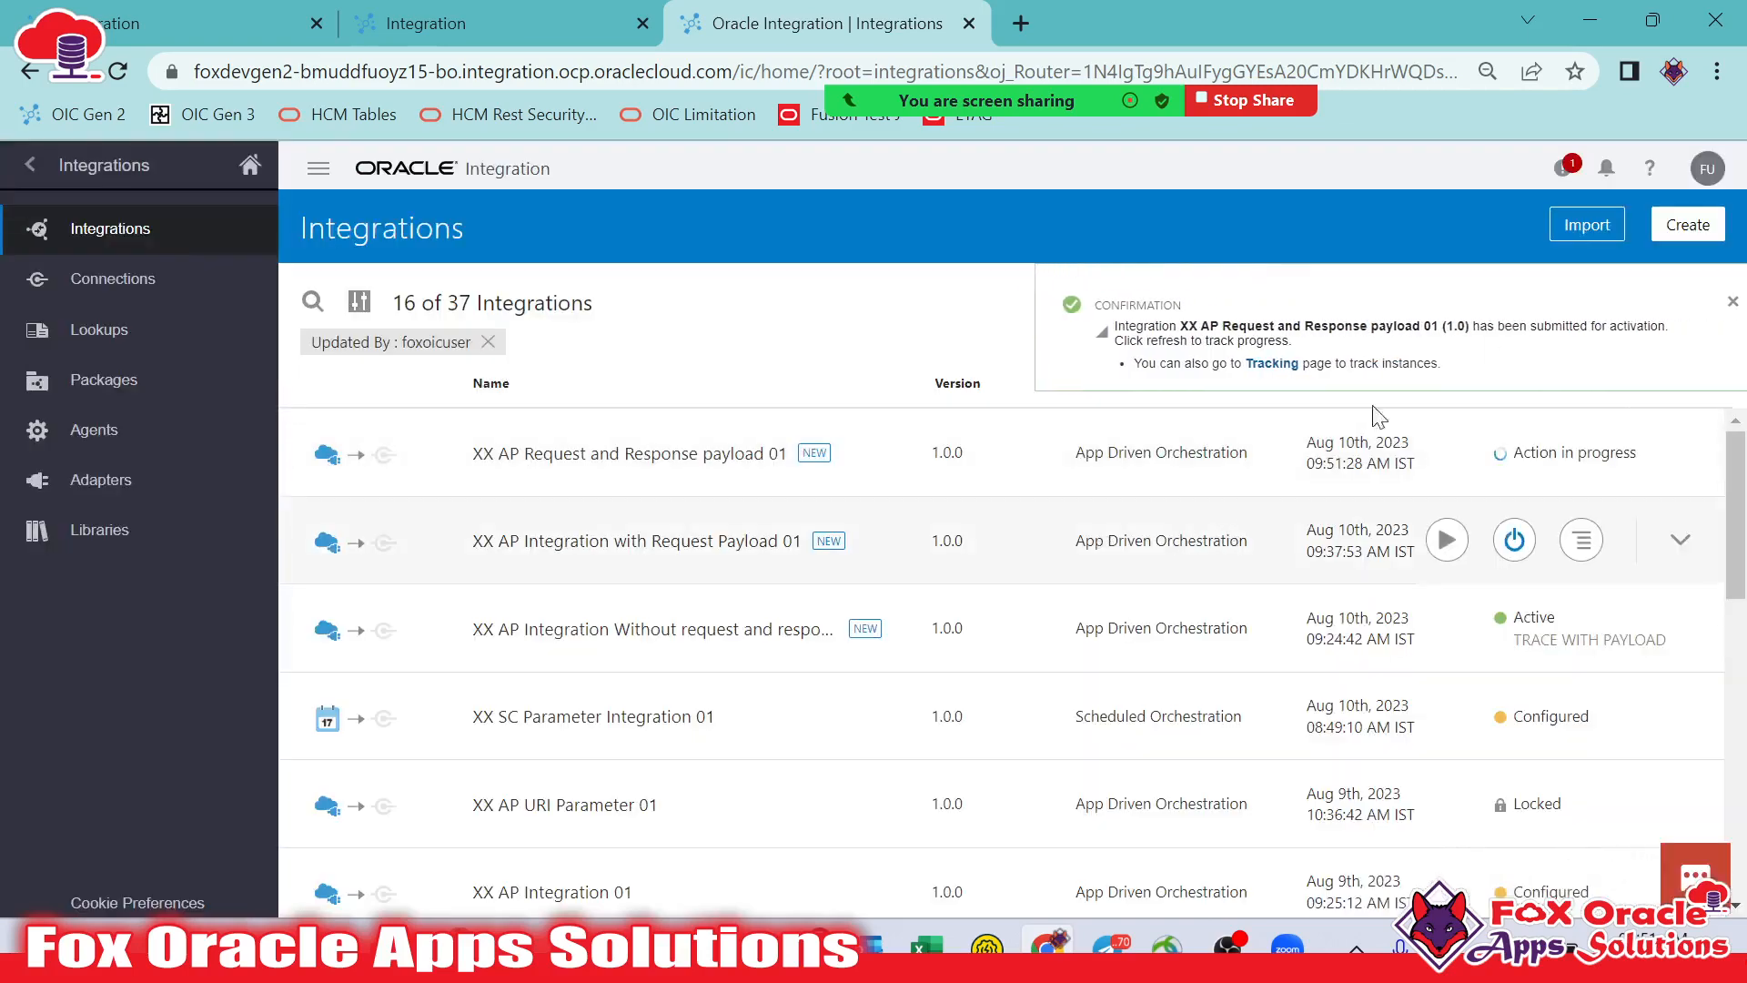
Refresh the integrations list and open the test page for the XX AP Request and Response payload 01 integration
click(1648, 302)
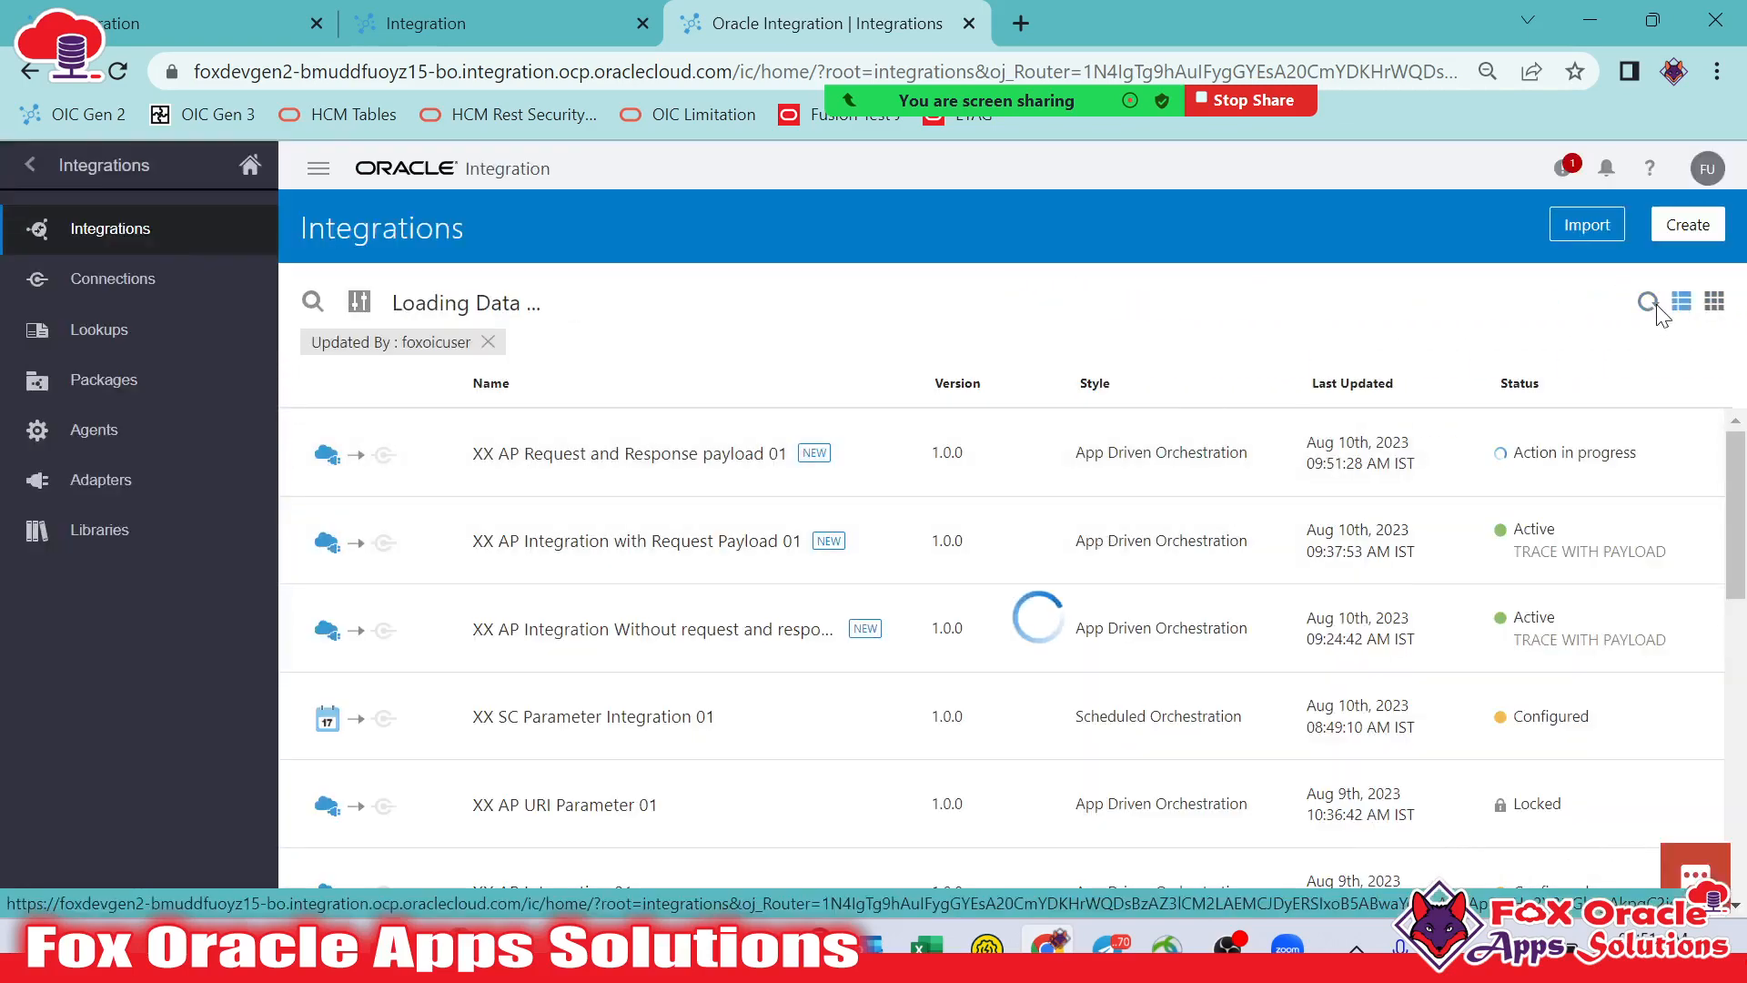
click(1648, 302)
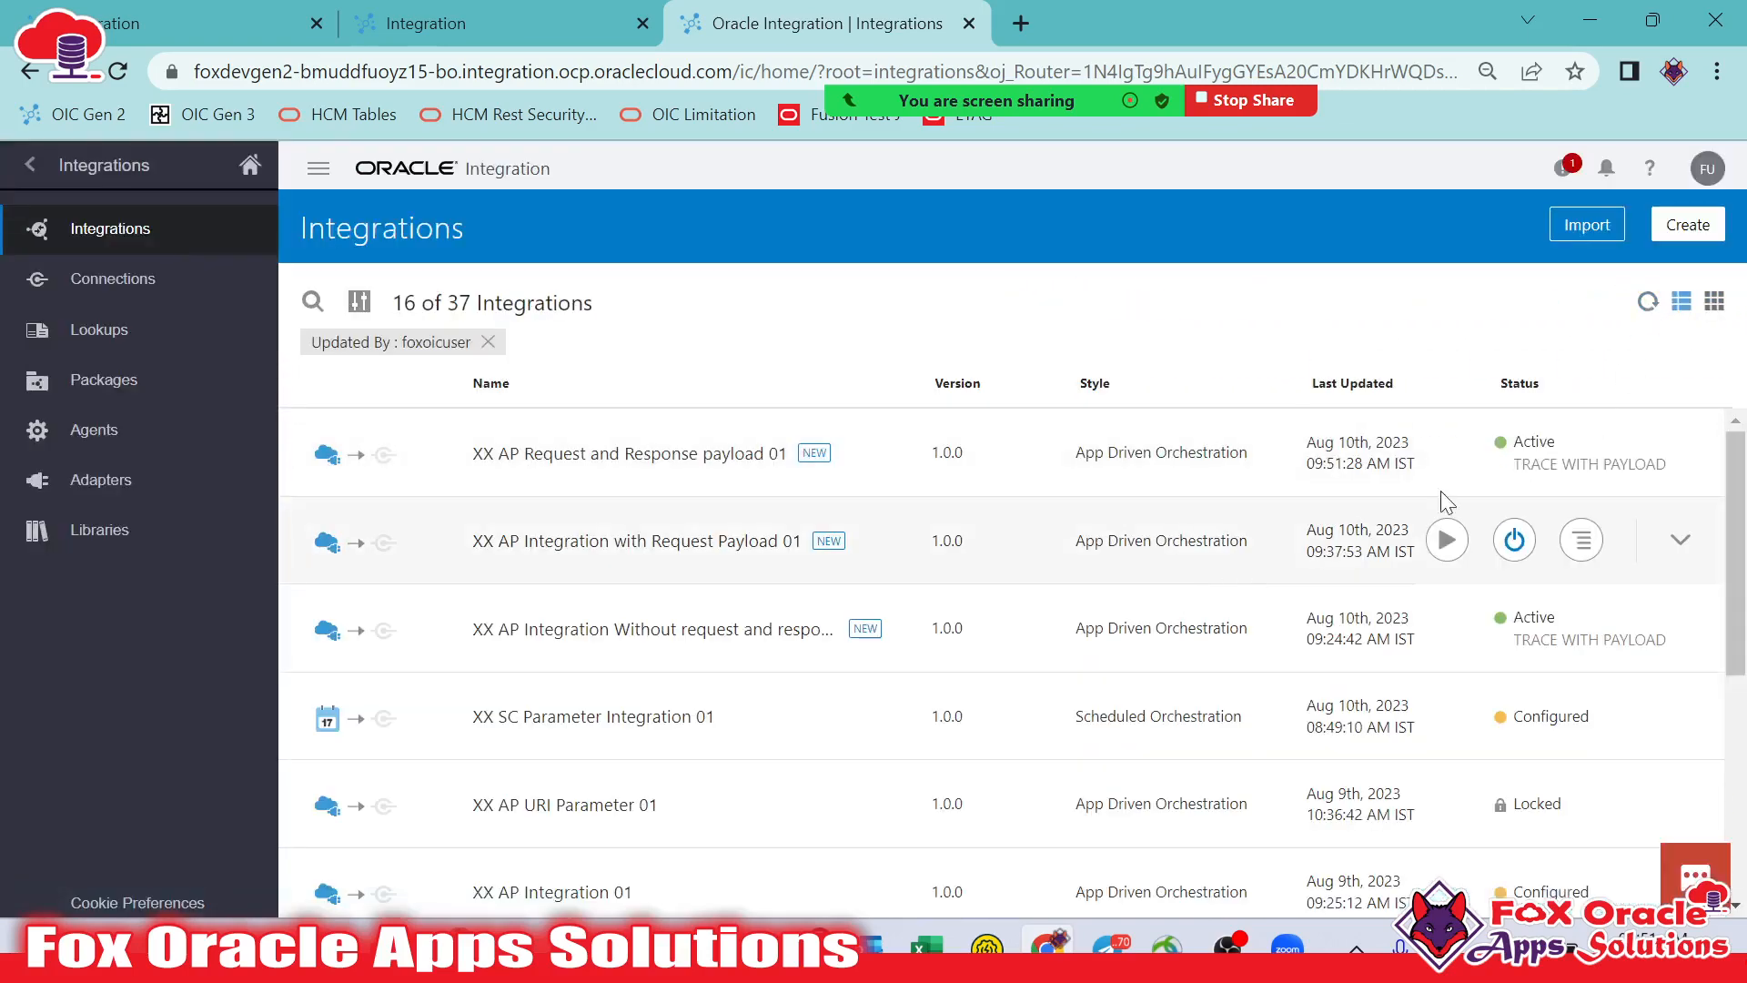
click(1446, 452)
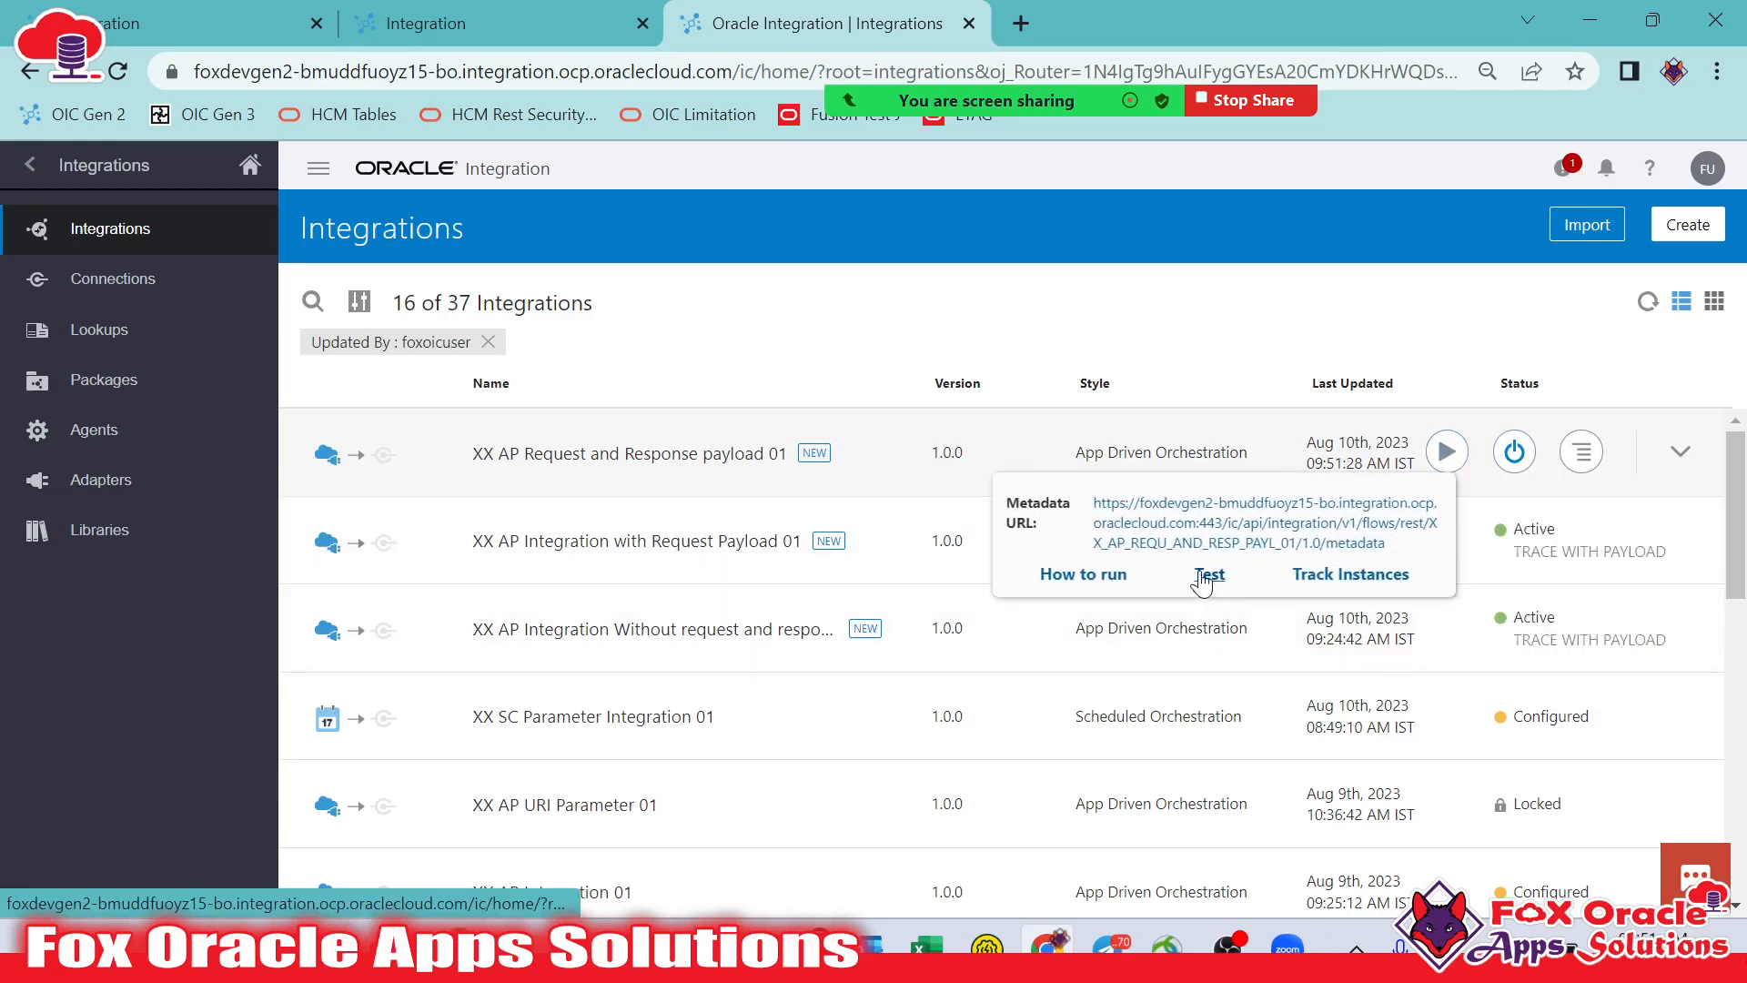
click(1202, 581)
In the test request body, set Number2 to 45 and Number1 to 67
click(301, 468)
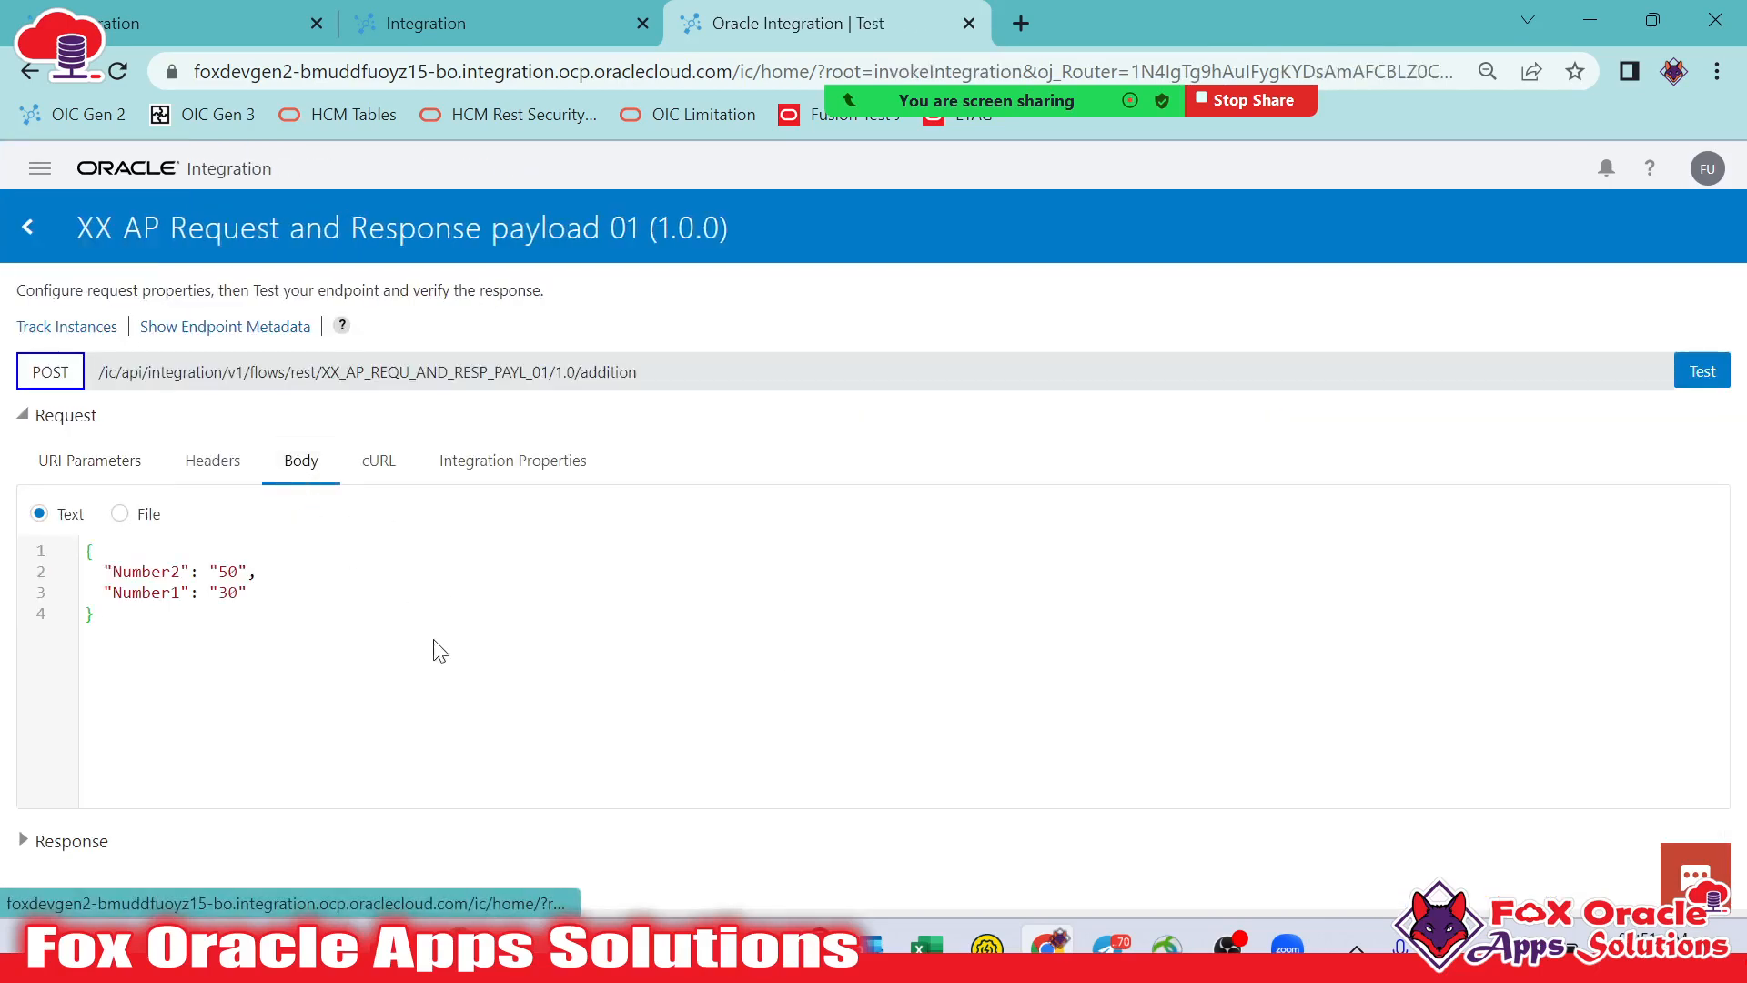
click(244, 593)
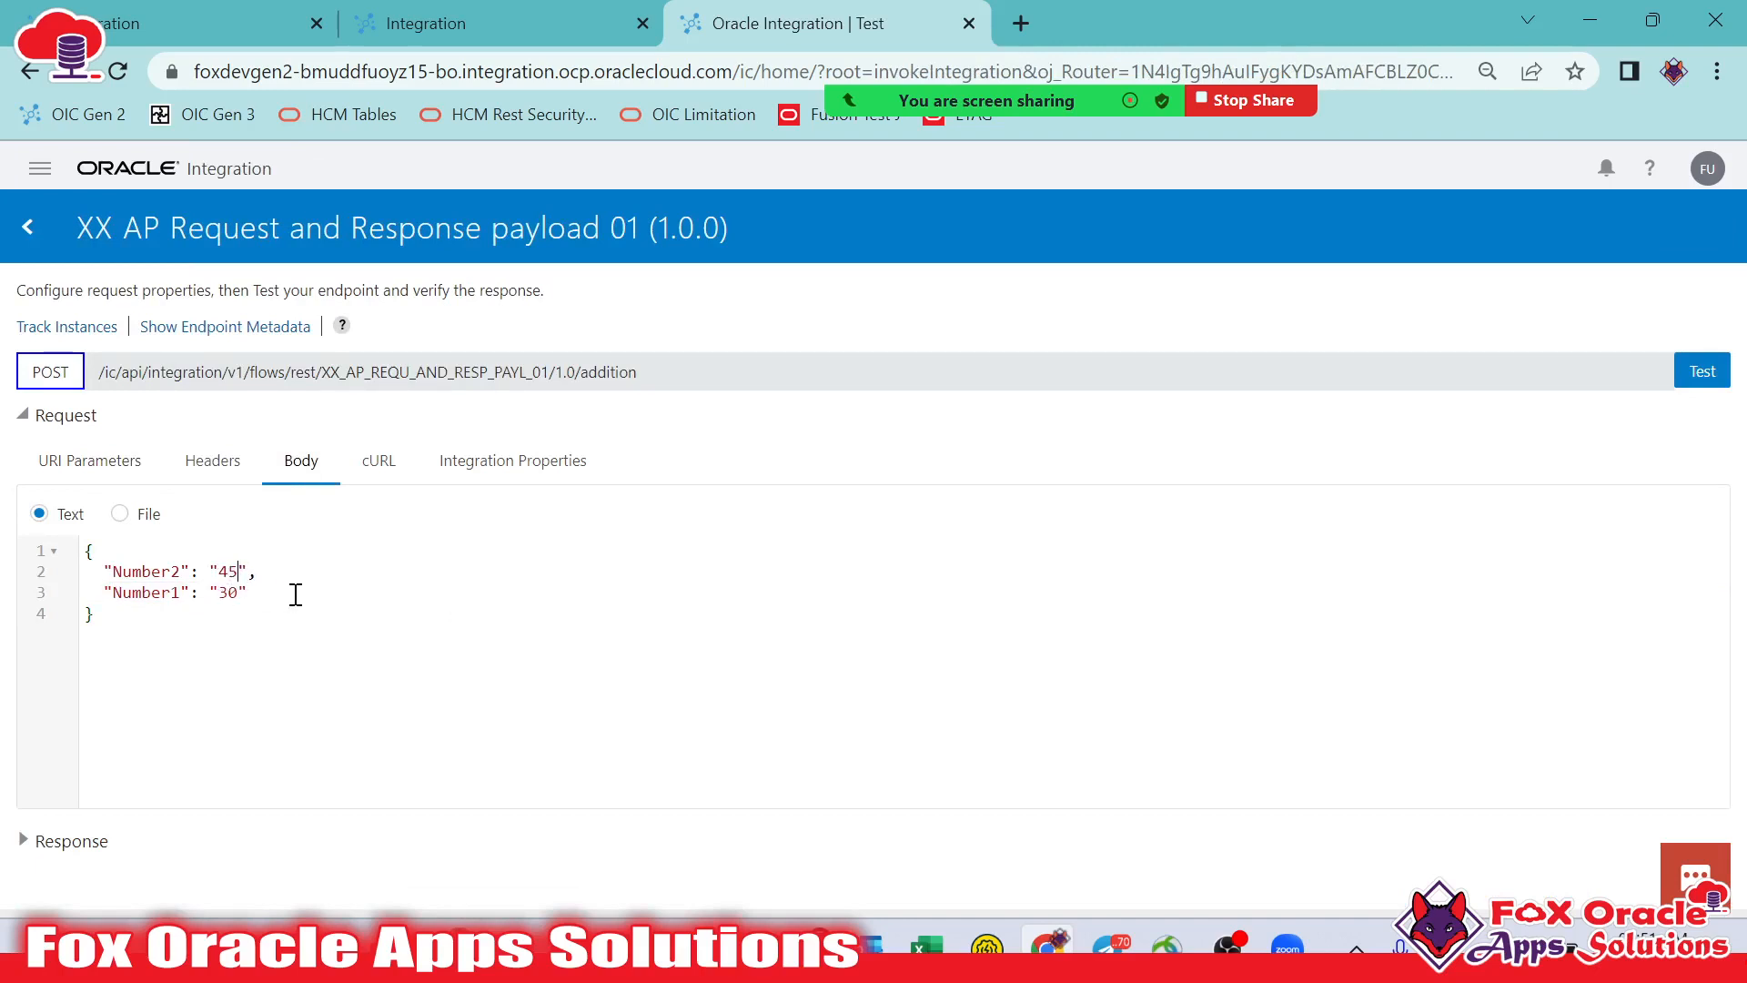
drag(221, 596, 244, 597)
Compare the order of the Number1 and Number2 fields in the test body with the sample request payload in Notepad++
drag(113, 572, 206, 577)
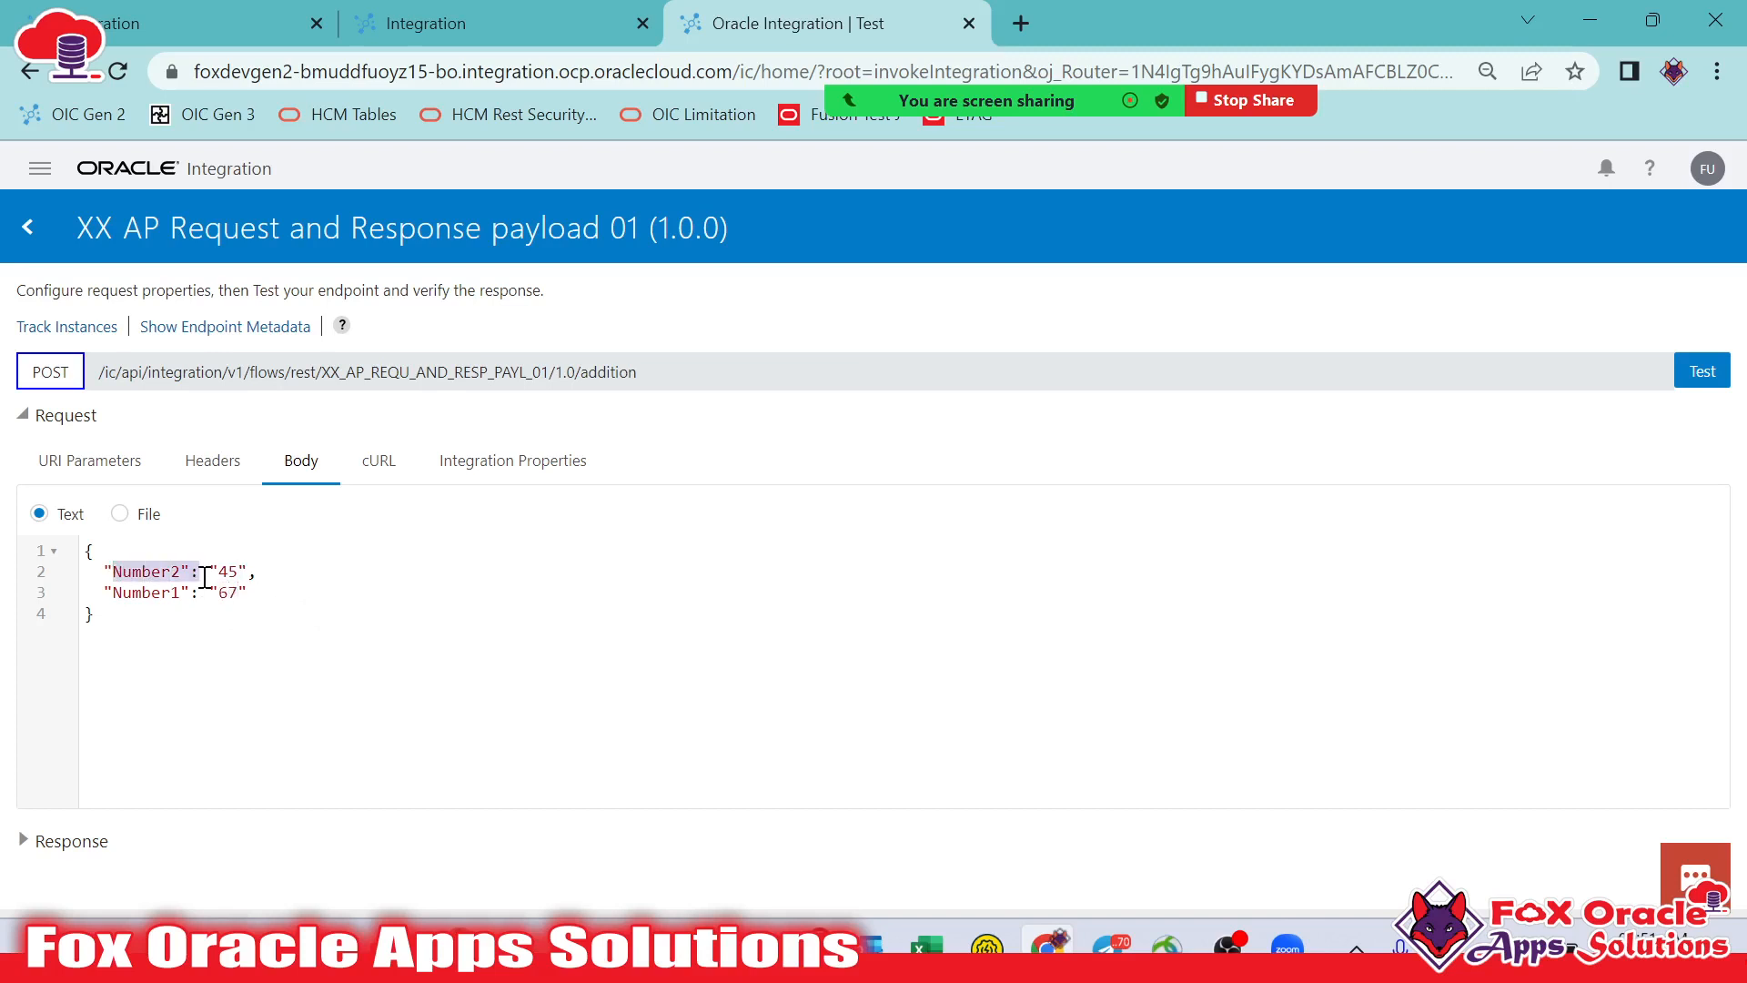
click(128, 593)
drag(103, 594, 177, 593)
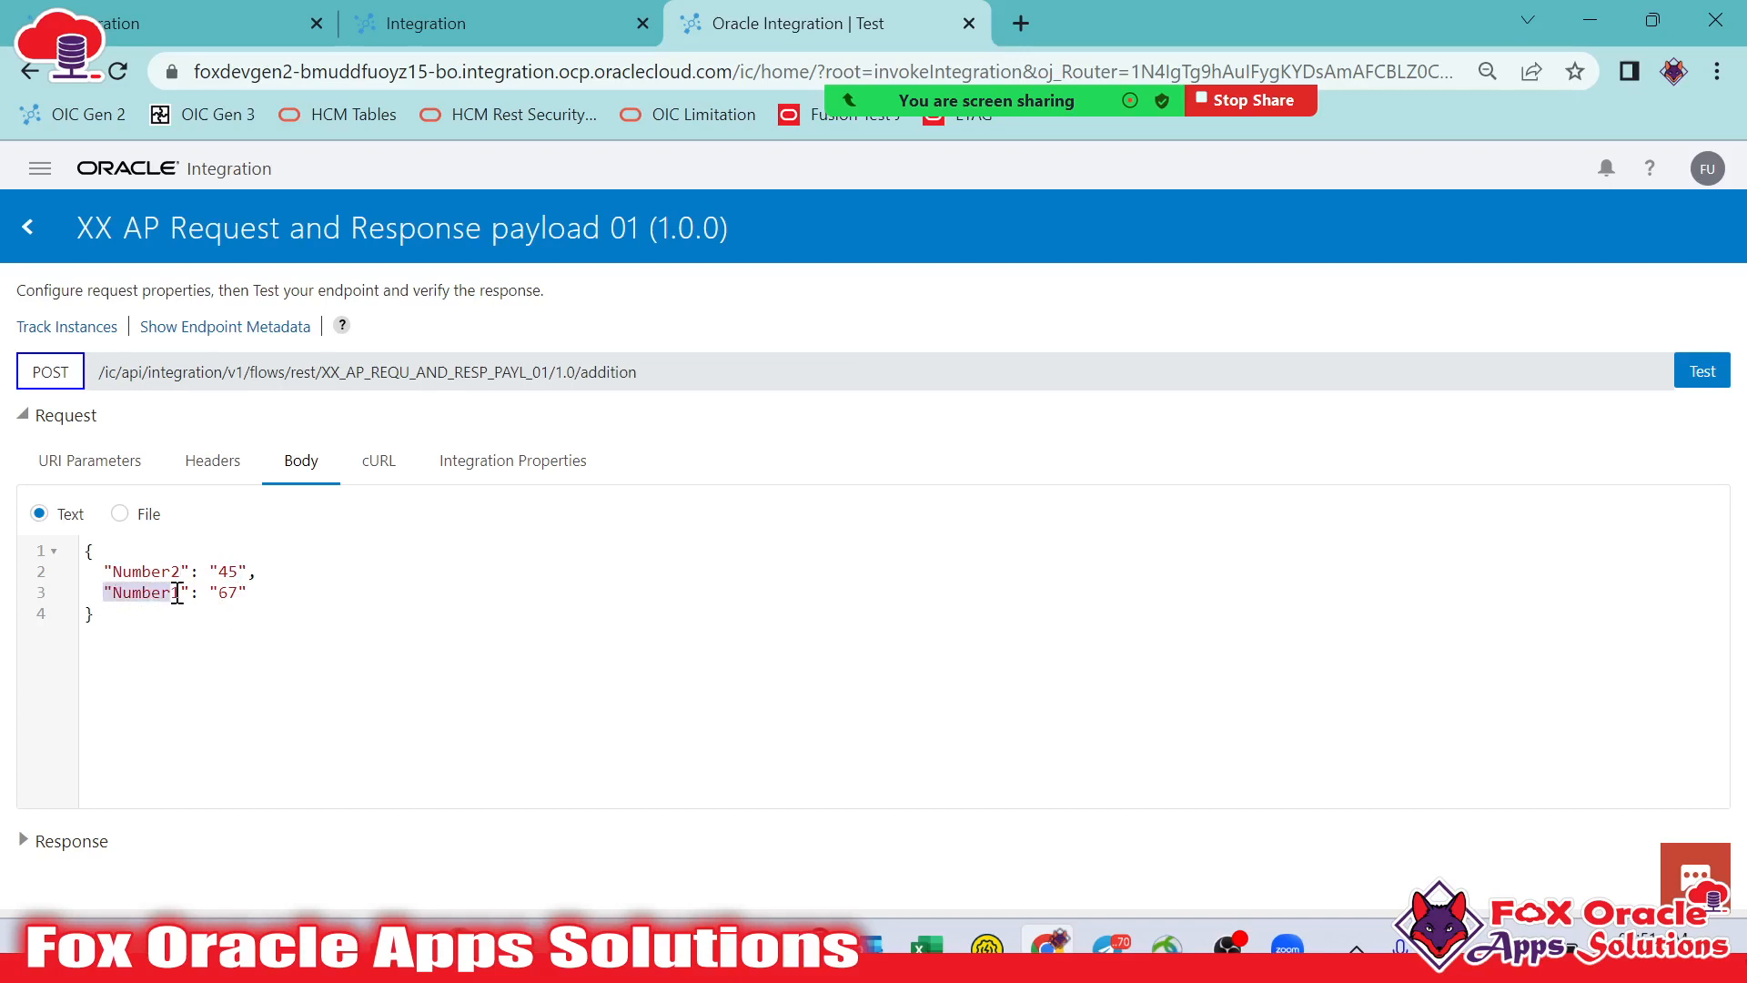
key(alt+Tab)
click(328, 305)
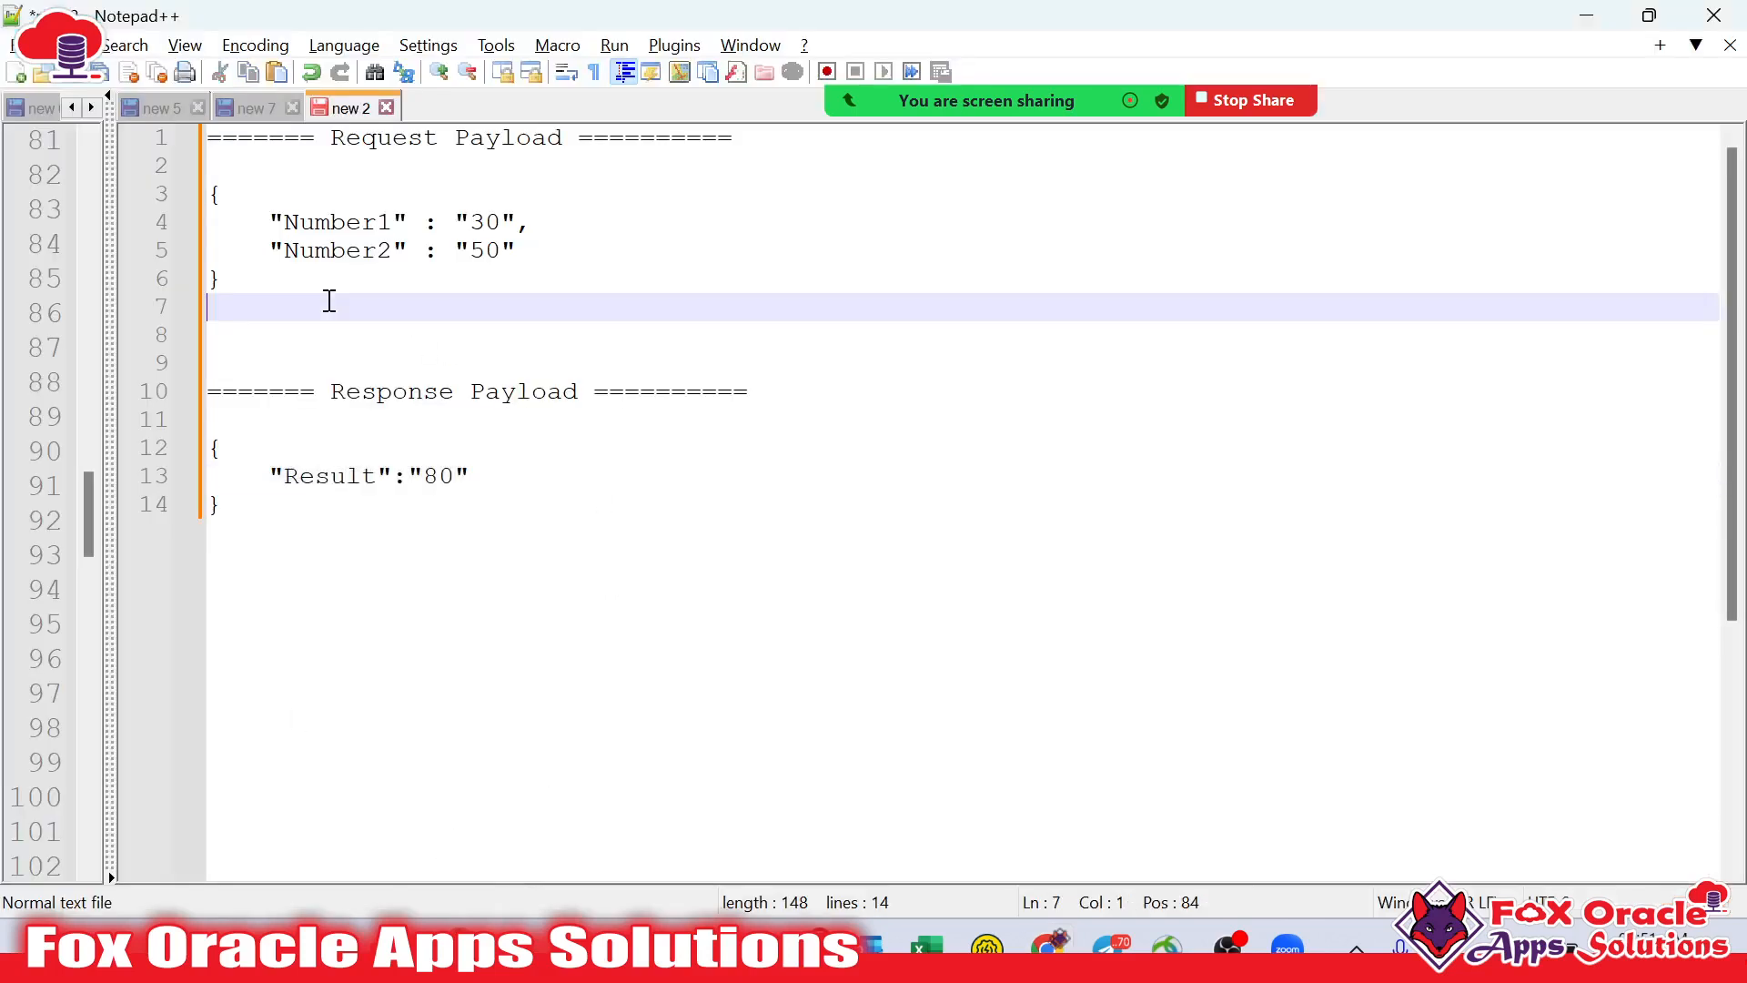
drag(327, 305, 196, 227)
click(326, 222)
double_click(326, 223)
double_click(308, 252)
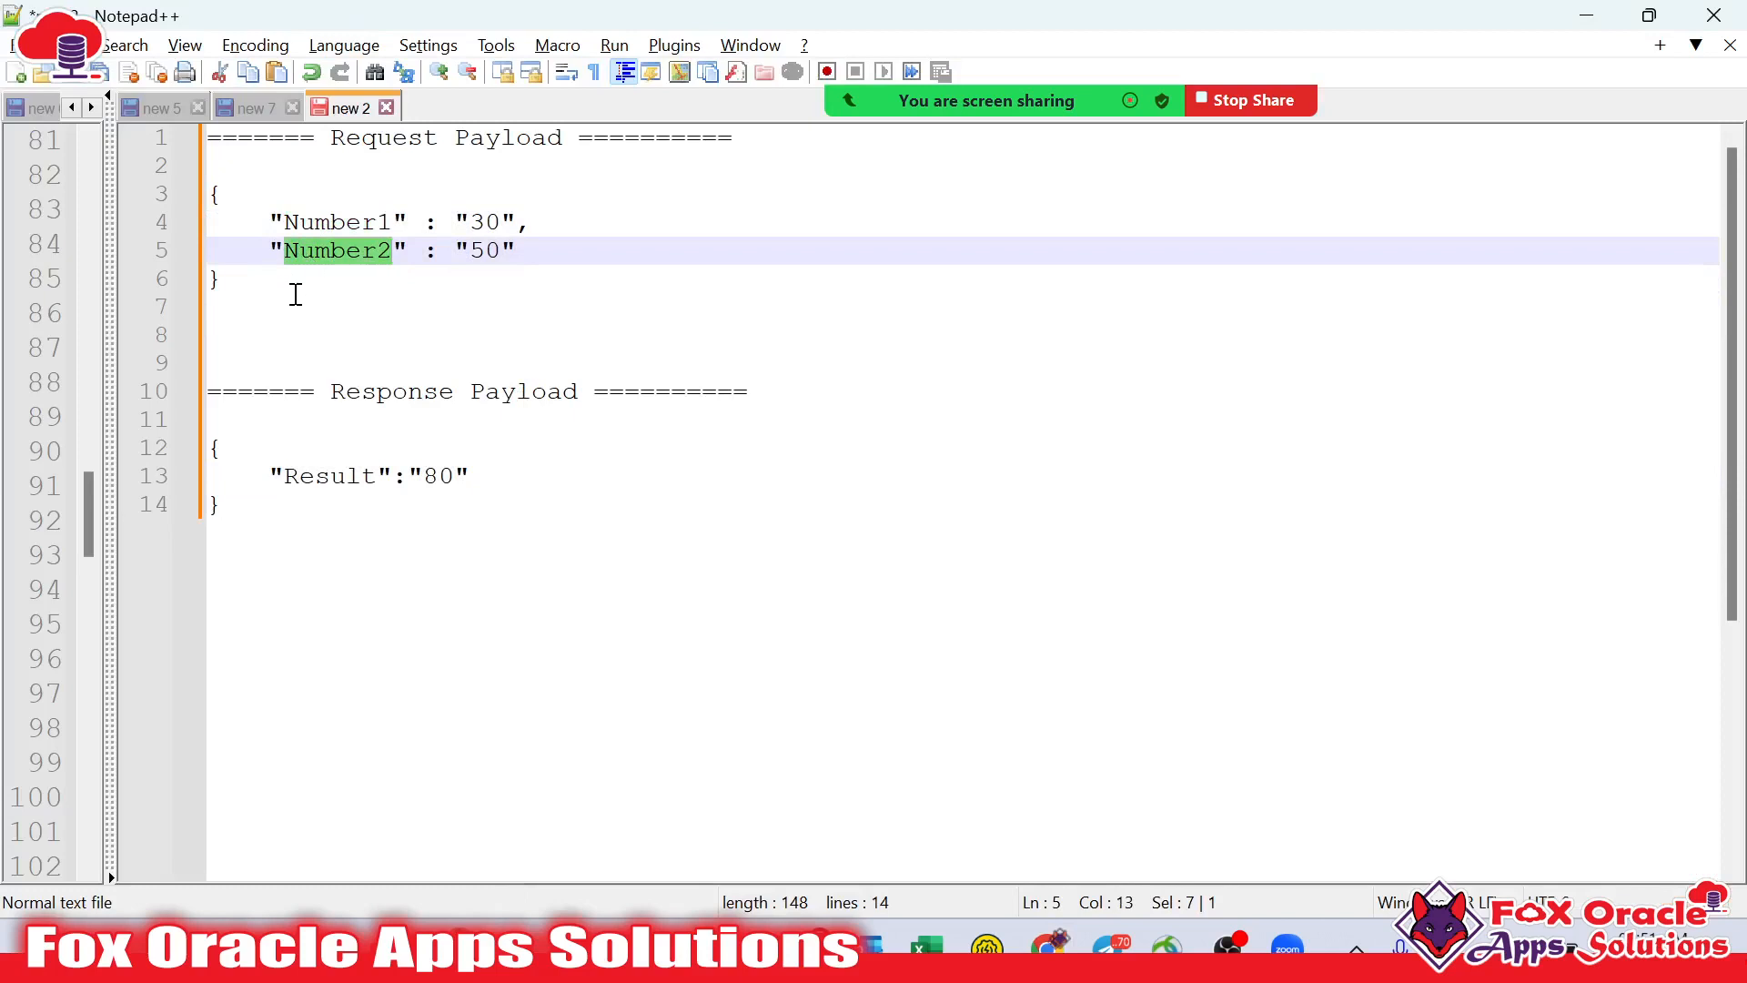
key(alt+Tab)
click(133, 616)
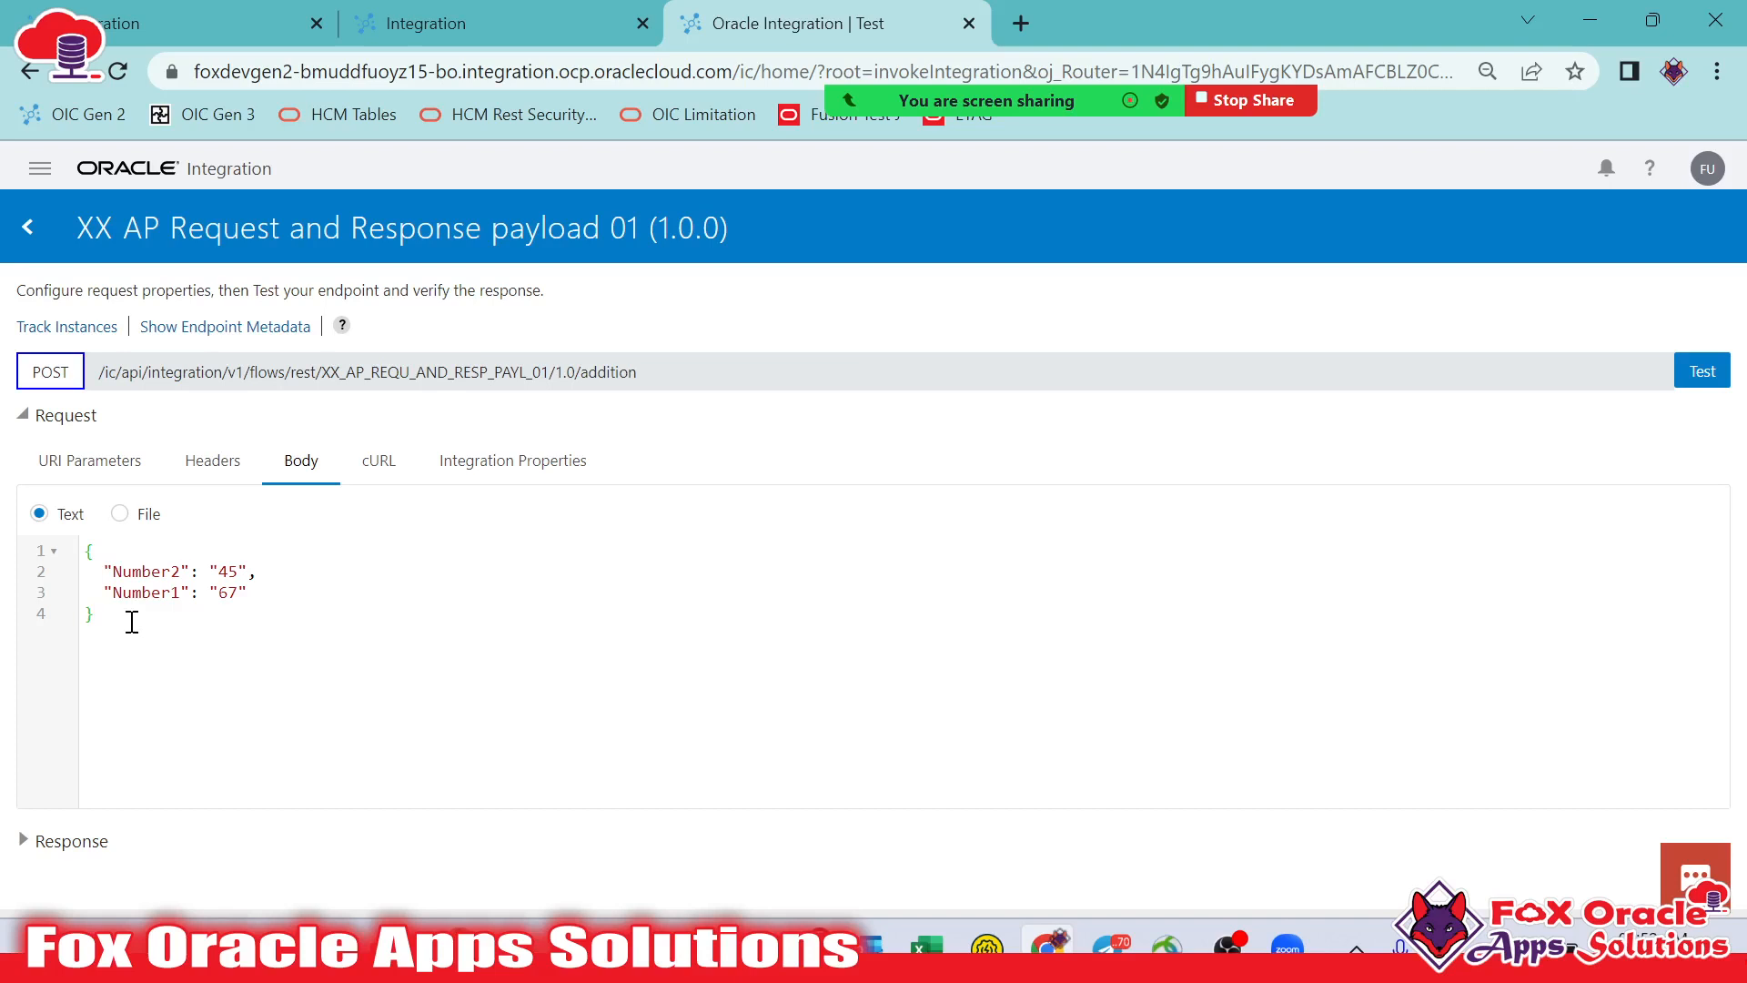
drag(132, 623, 86, 540)
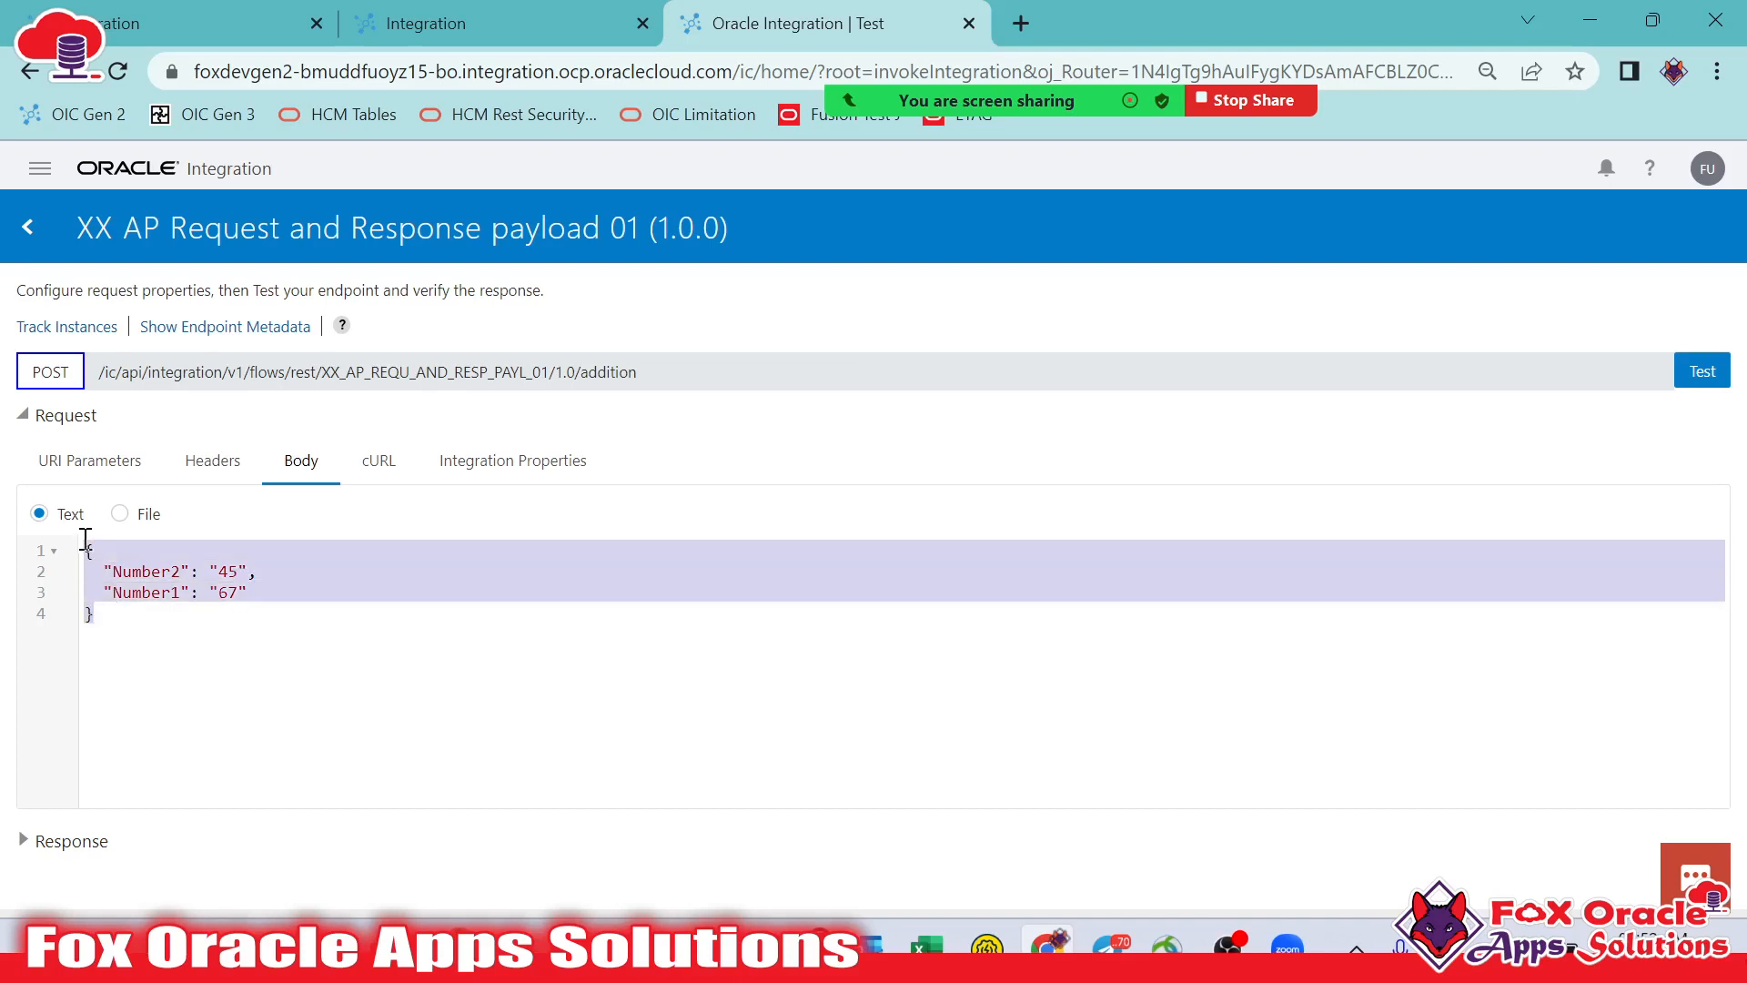